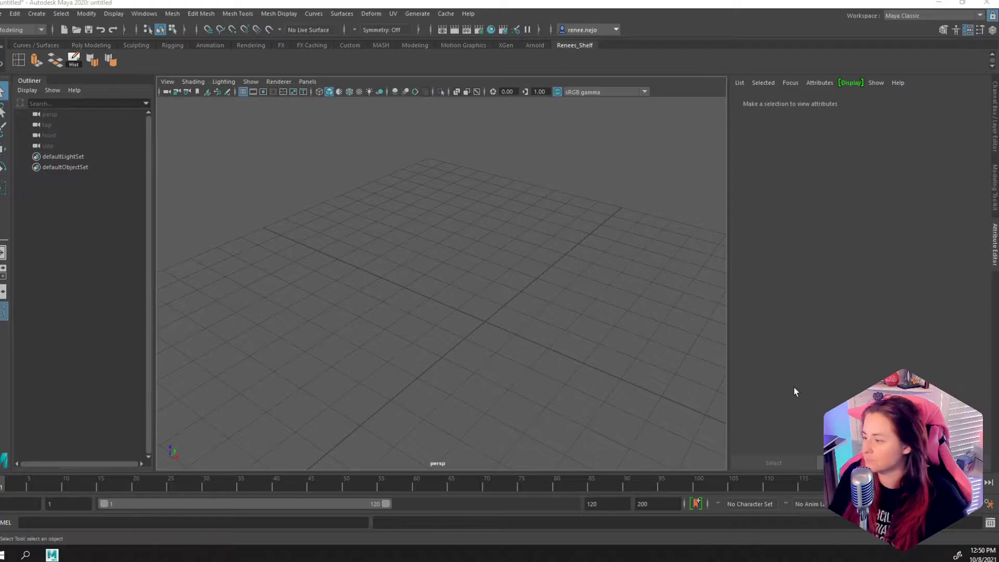
Step: Load barrel_idea.jpg from the Downloads folder into the empty PureRef board as a reference image
right_click_drag(998, 194, 364, 205)
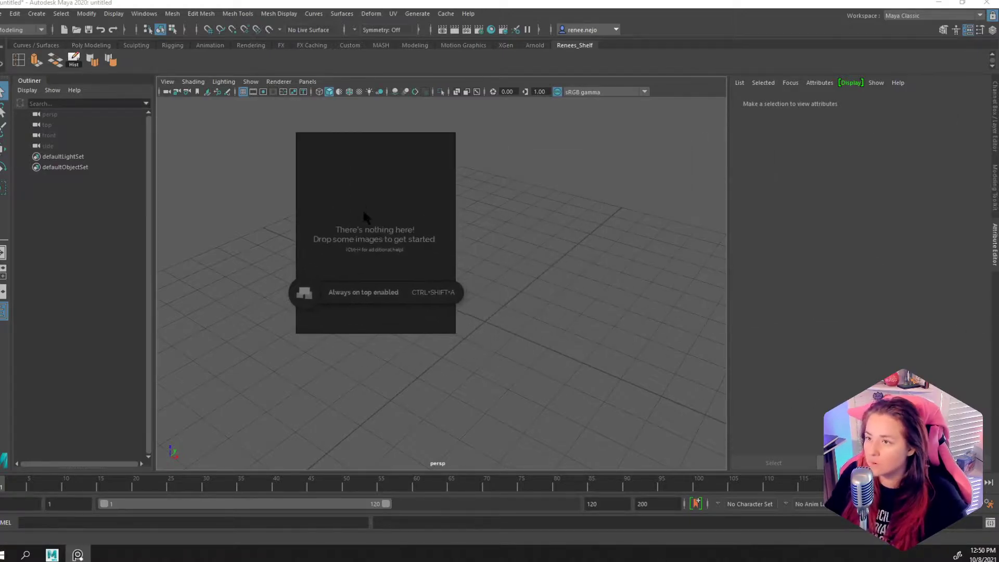
right_click(361, 250)
mouse_move(393, 434)
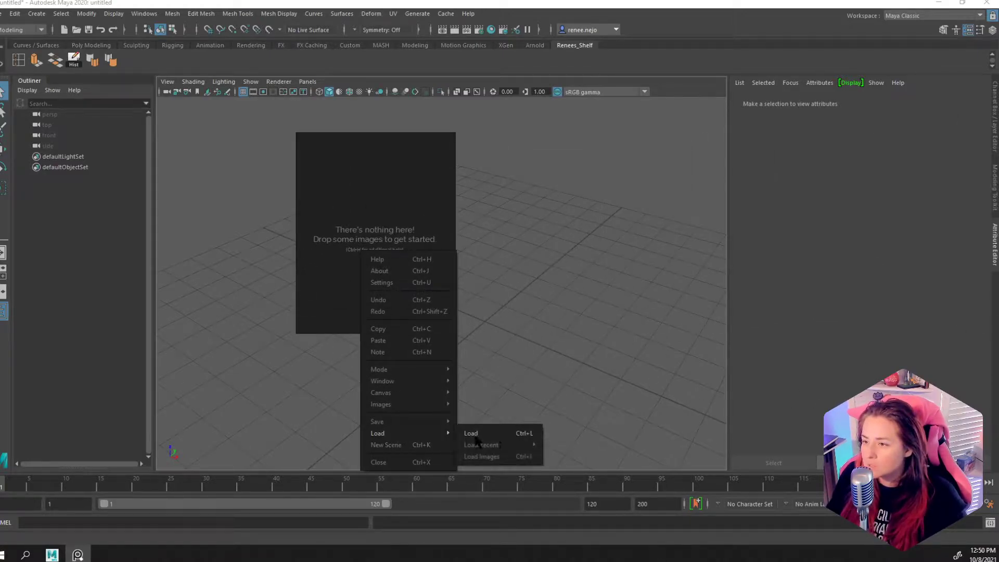
left_click(494, 455)
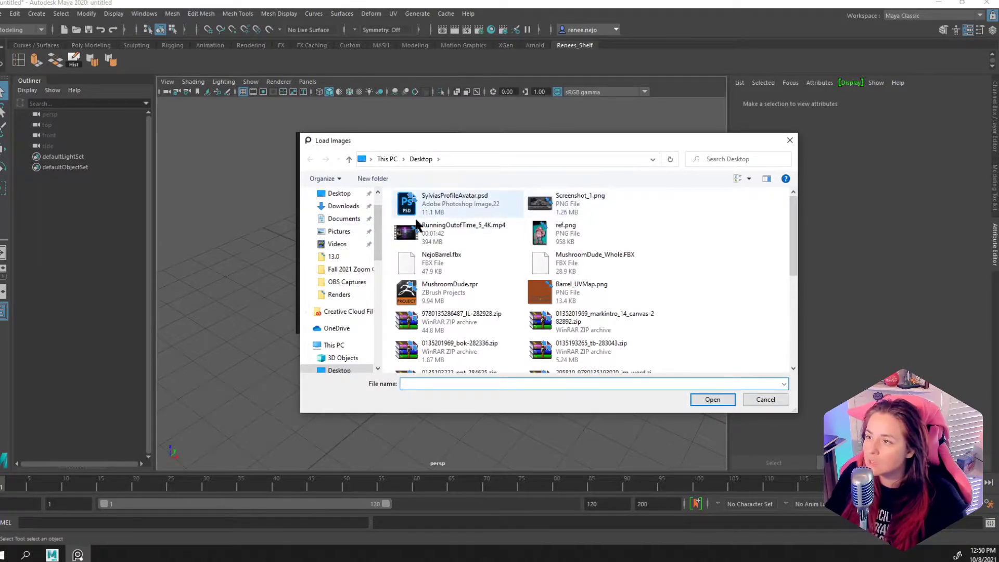
left_click(343, 206)
left_click(447, 214)
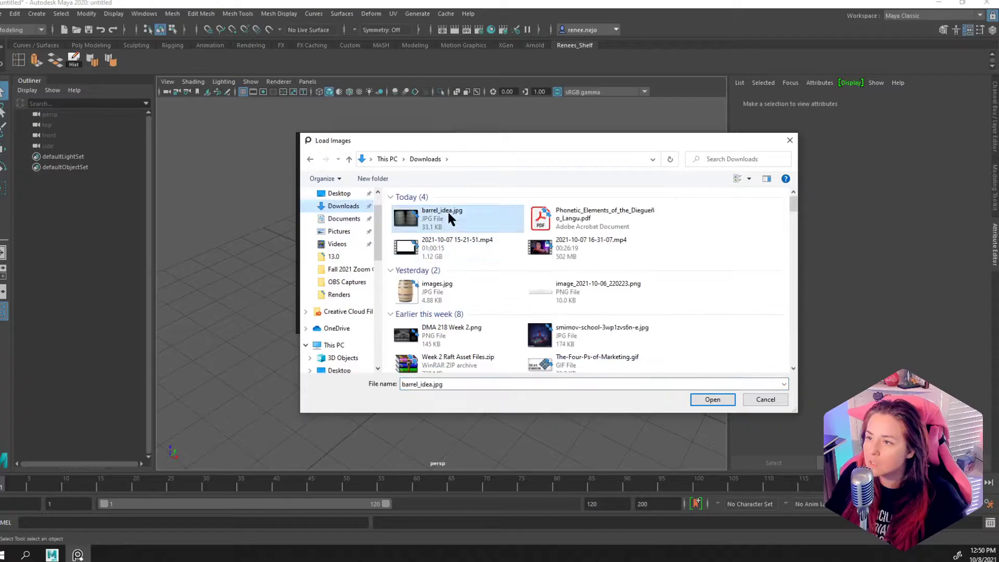
left_click(714, 399)
Step: Widen the reference window on both sides and scale the view to fit both barrels in it
left_click_drag(456, 289, 523, 285)
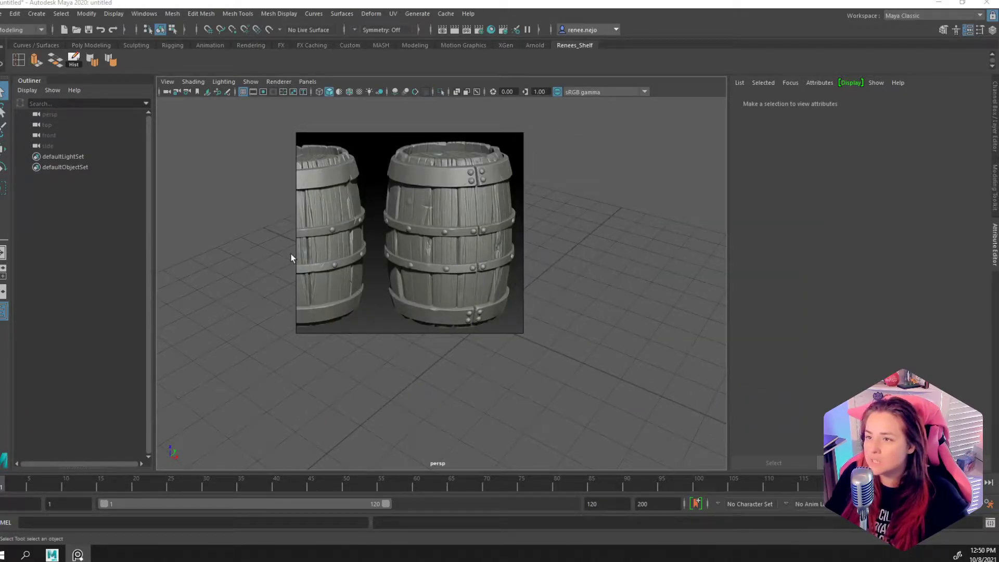
left_click_drag(297, 251, 224, 249)
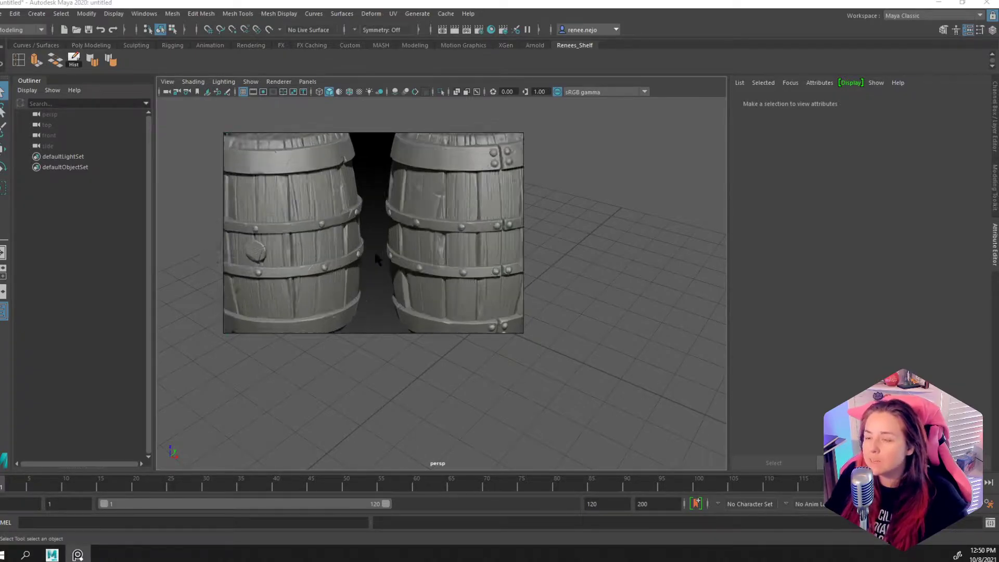
scroll(375, 254, "up", 2)
scroll(360, 217, "up", 1)
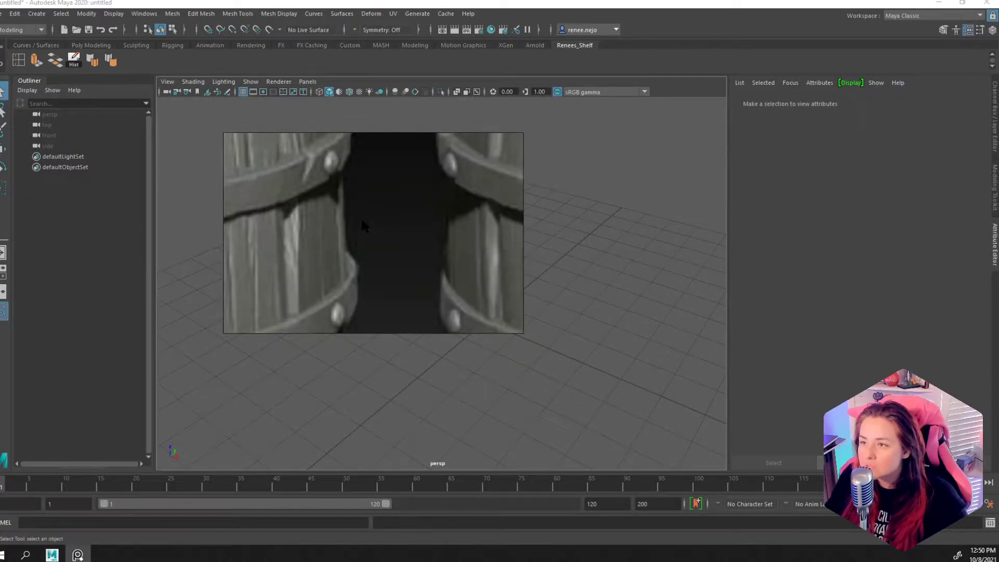
scroll(331, 187, "down", 3)
scroll(331, 187, "up", 2)
scroll(335, 188, "down", 3)
scroll(343, 185, "up", 1)
scroll(347, 193, "up", 3)
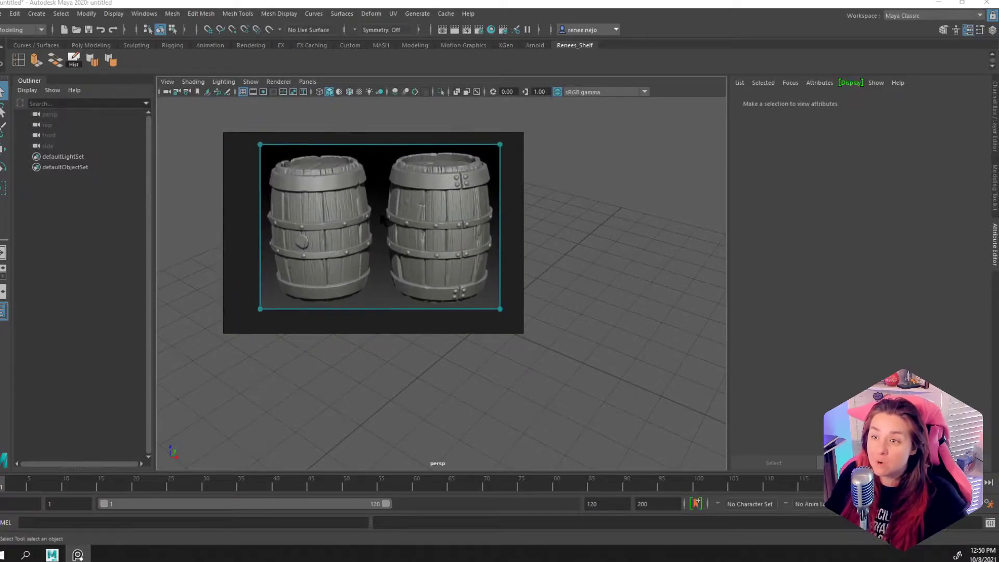
scroll(378, 221, "down", 3)
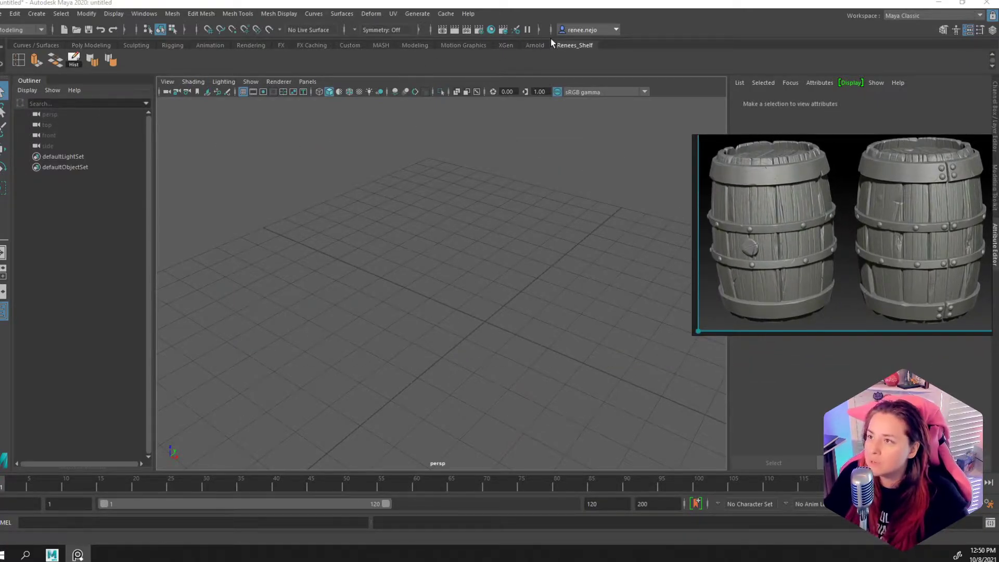
Step: Try a NURBS cylinder in the Maya scene and undo its creation
left_click(36, 46)
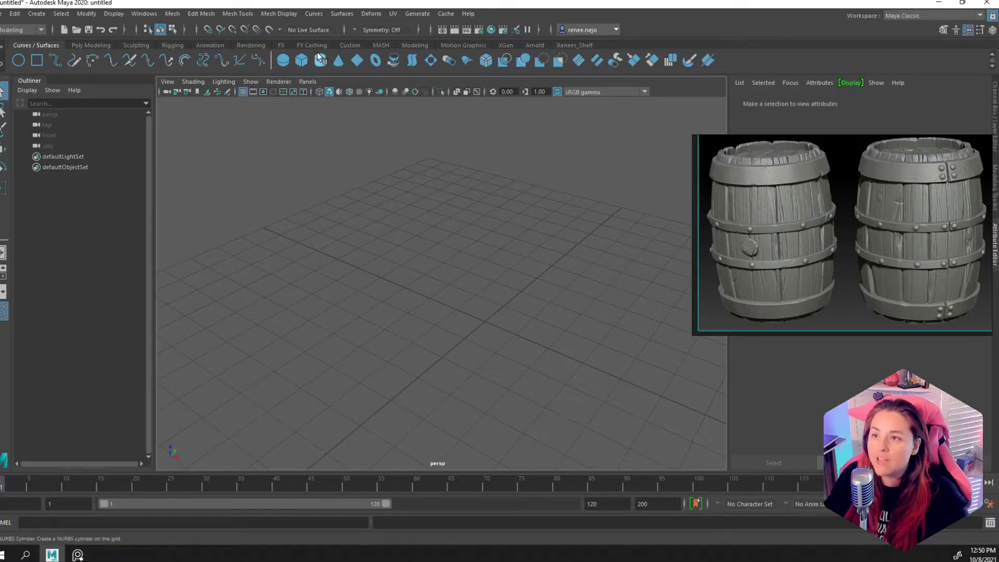
key("f")
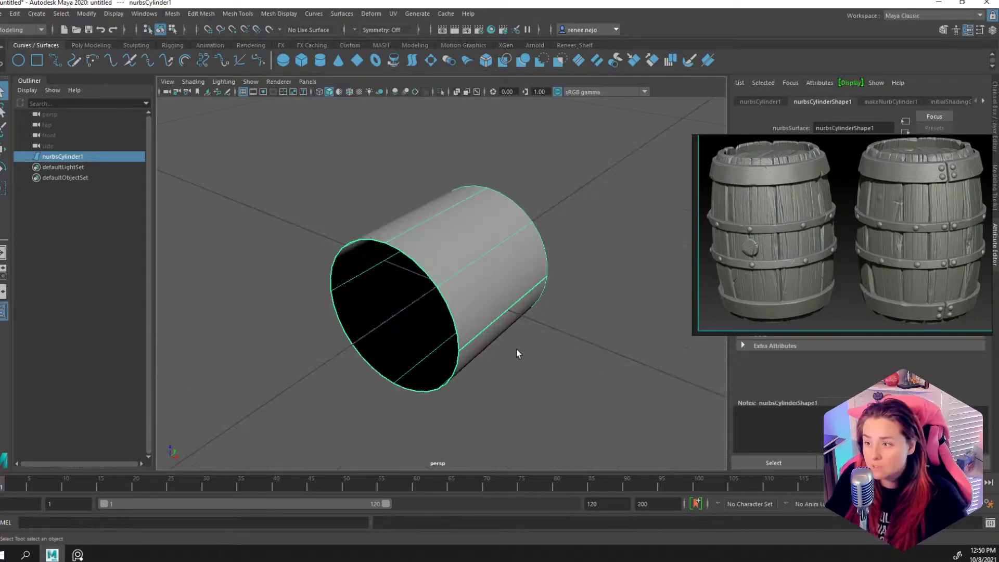
key("ctrl+z")
key("ctrl+z")
key("ctrl+z")
key("ctrl+z")
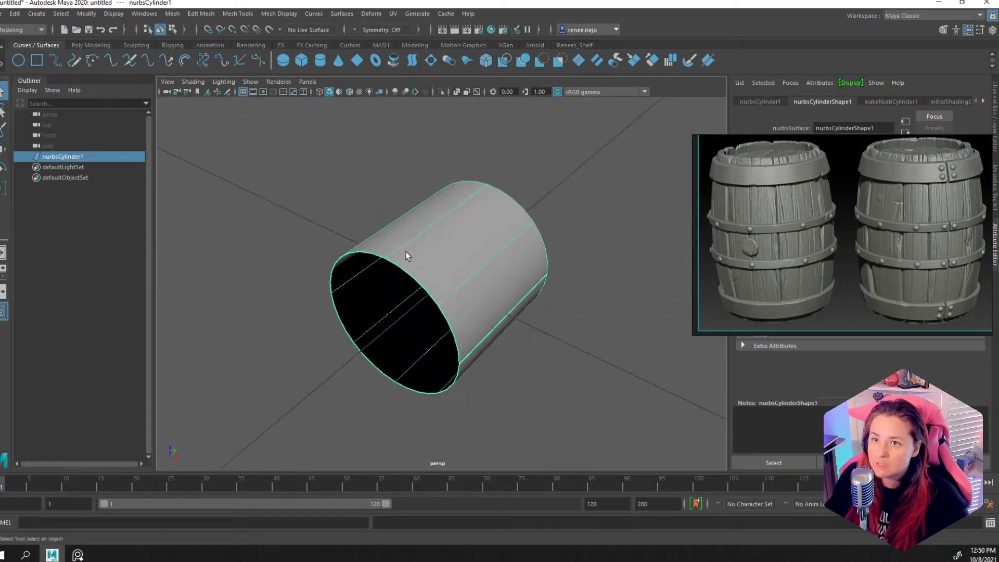
Step: Create a polygon cylinder on the grid and undo its creation
left_click(100, 45)
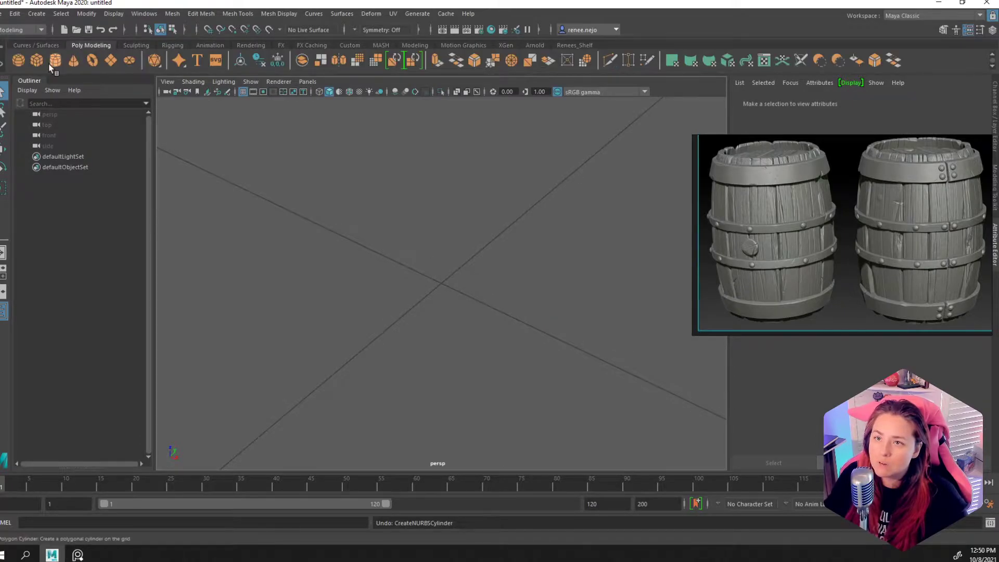
scroll(566, 304, "down", 1)
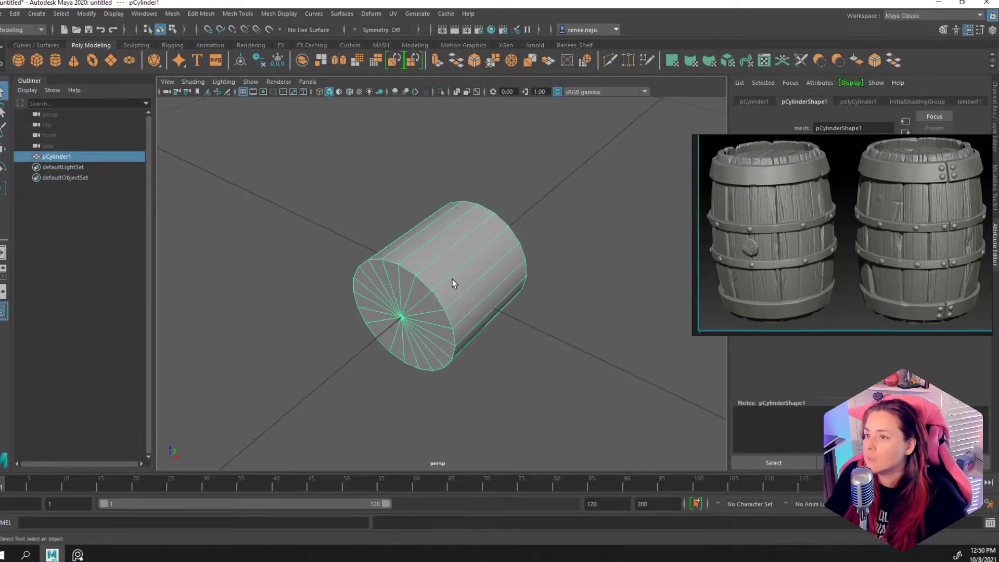
scroll(478, 271, "down", 1)
key("ctrl+z")
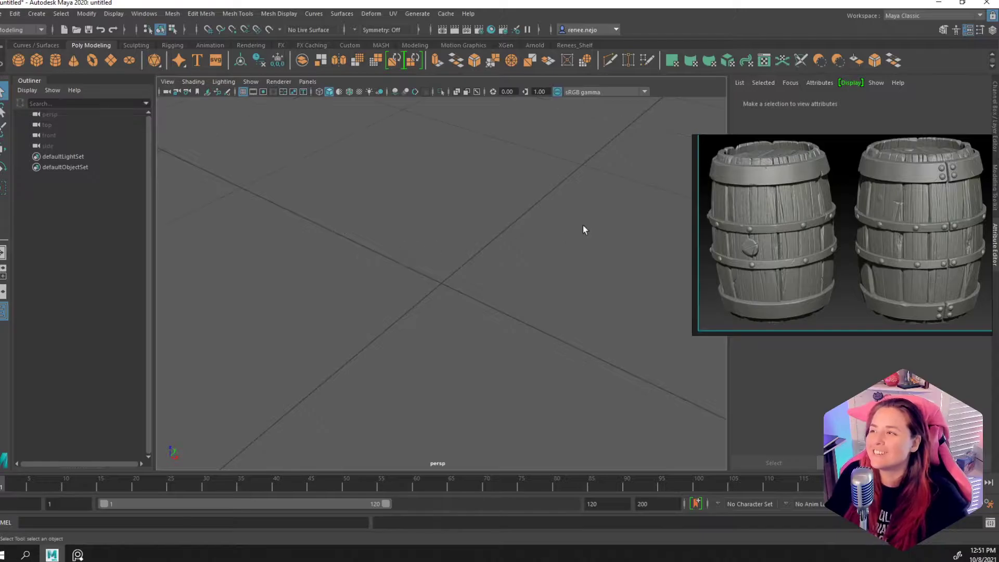
Step: Reposition the barrel reference window and create a polygon cylinder at the grid origin
left_click_drag(798, 171, 707, 215)
right_click_drag(707, 215, 710, 215)
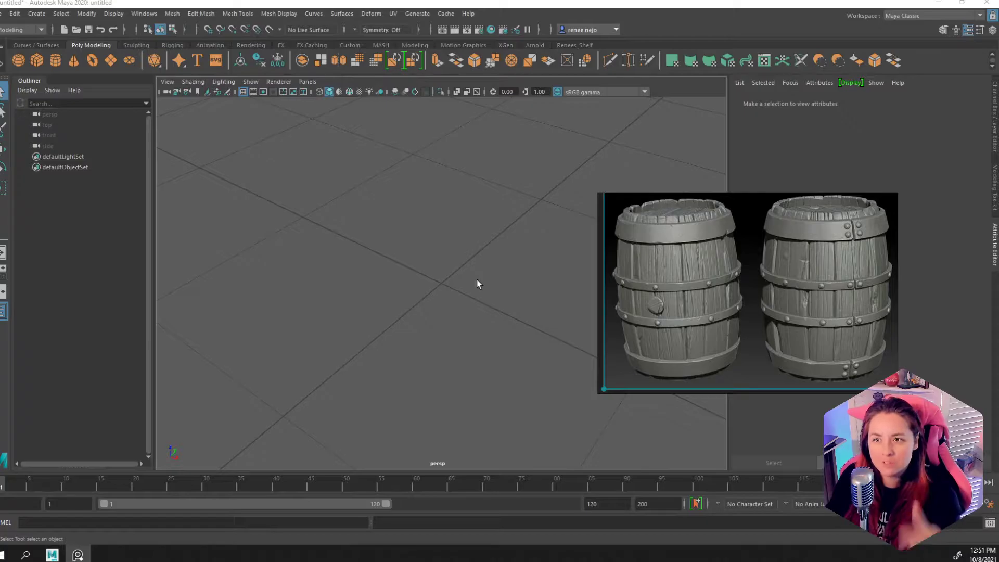
left_click(55, 61)
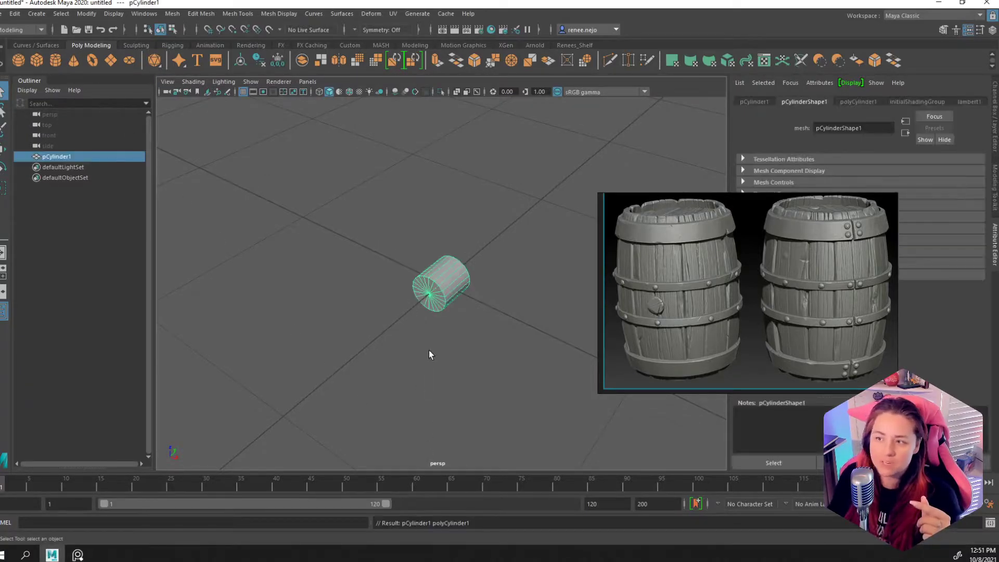
scroll(429, 350, "down", 10)
scroll(452, 277, "up", 8)
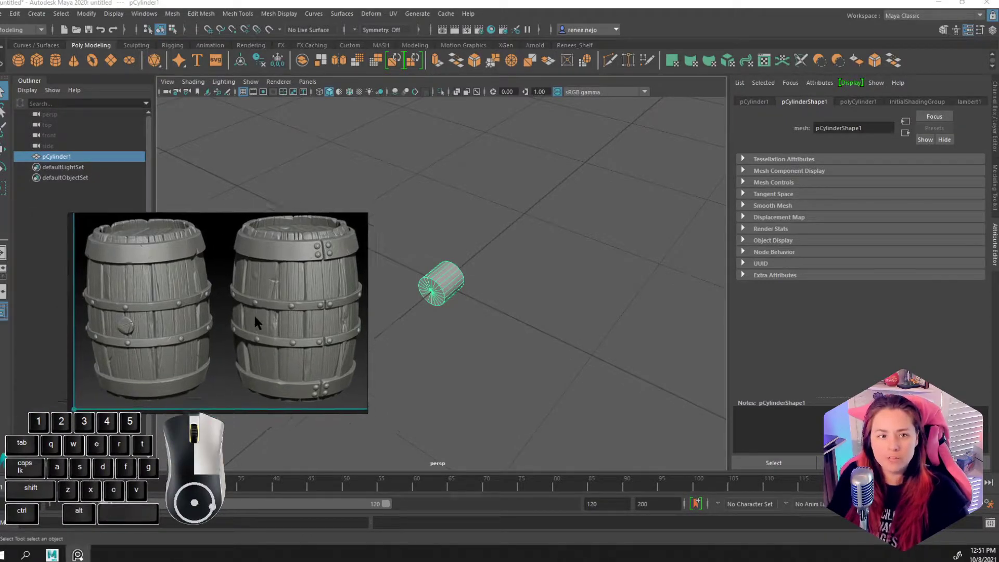
Step: Stand the cylinder upright by setting its Rotate X to 90
scroll(466, 292, "up", 2)
key("w")
key("e")
left_click(753, 102)
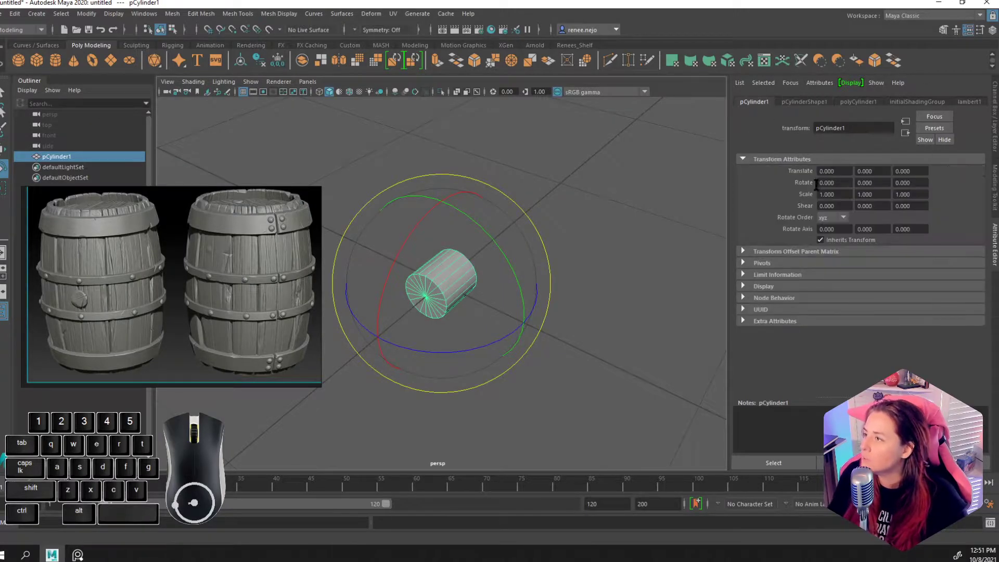
left_click_drag(414, 252, 431, 203)
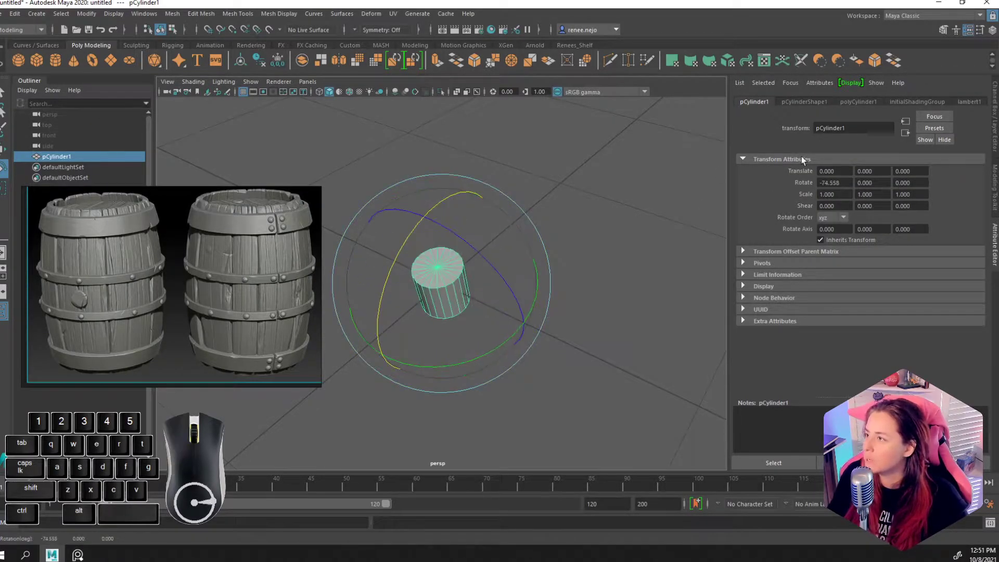
left_click(827, 183)
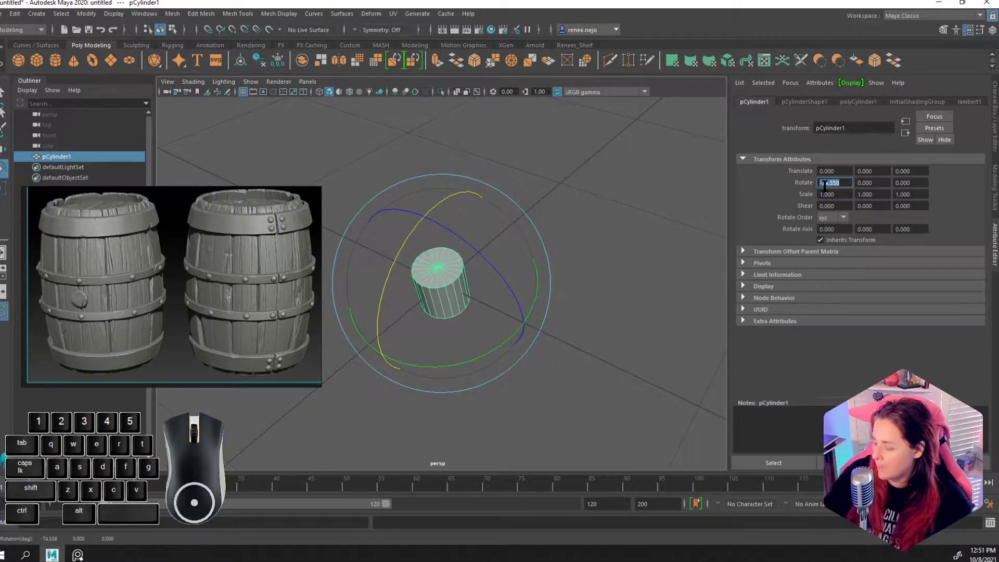
type("90")
key("Return")
left_click_drag(621, 349, 572, 250, "alt")
key("r")
scroll(573, 246, "down", 10)
middle_click_drag(494, 317, 497, 346, "alt")
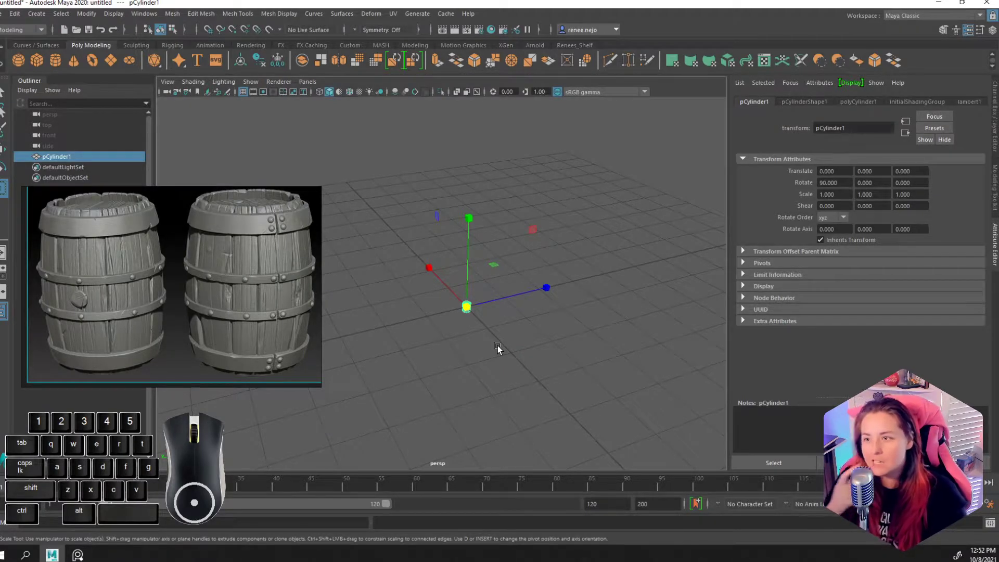
key("f")
left_click_drag(498, 345, 539, 359, "alt")
scroll(557, 399, "down", 5)
middle_click_drag(539, 360, 599, 354, "alt")
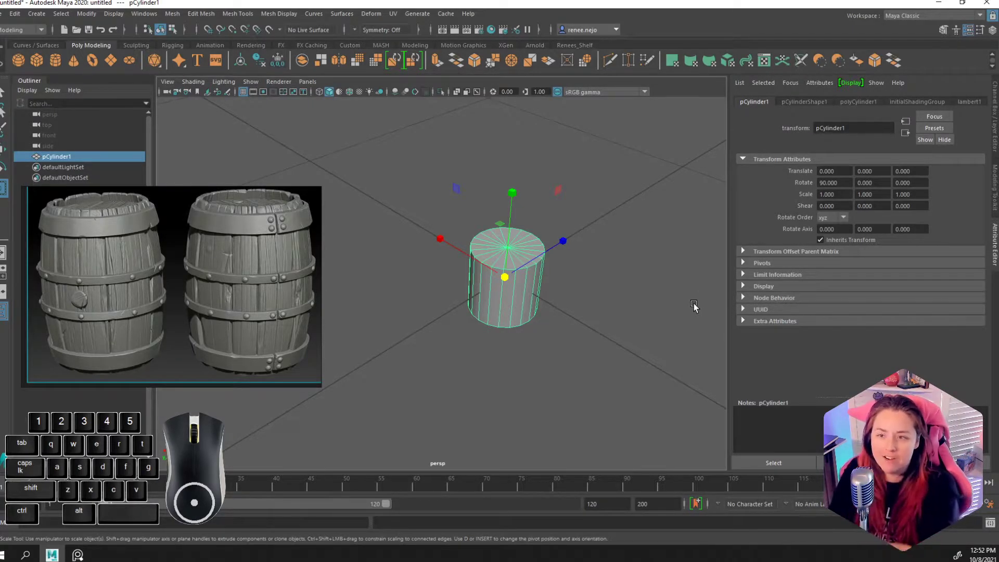
Step: Try moving the cylinder freely away from the origin and undo the changes
mouse_move(518, 279)
right_mouse_down()
mouse_move(541, 264)
mouse_move(532, 283)
right_mouse_up()
key("w")
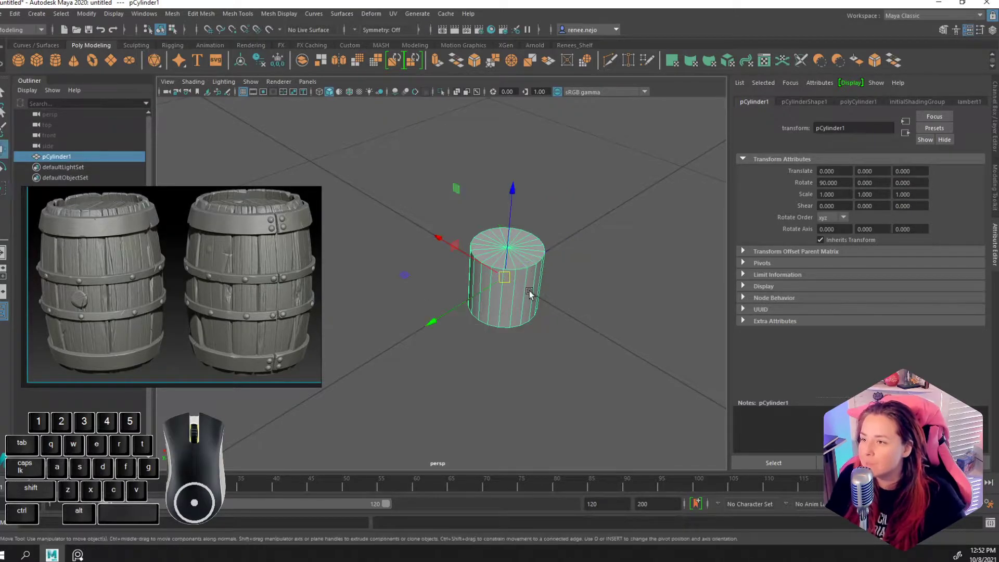
left_click_drag(503, 276, 594, 145)
left_click_drag(578, 276, 604, 263, "alt")
right_click_drag(496, 236, 534, 233)
scroll(530, 239, "down", 5)
left_click(544, 258)
left_click_drag(492, 271, 434, 285, "alt")
left_click(506, 227)
key("ctrl+z")
key("ctrl+z")
key("ctrl+z")
left_click_drag(544, 301, 518, 314, "alt")
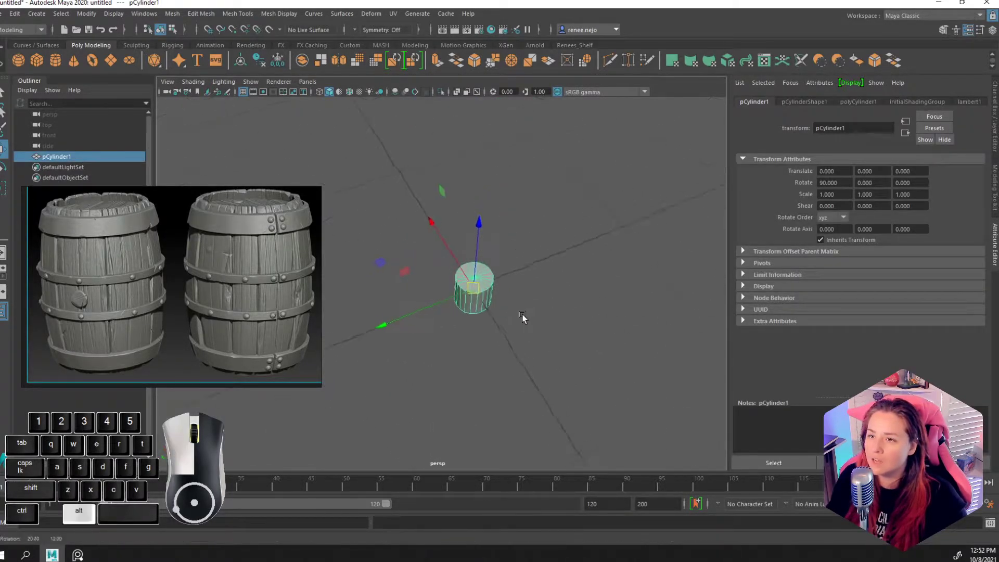
Step: Select all faces of the cylinder and move them away from the grid origin
scroll(525, 316, "up", 3)
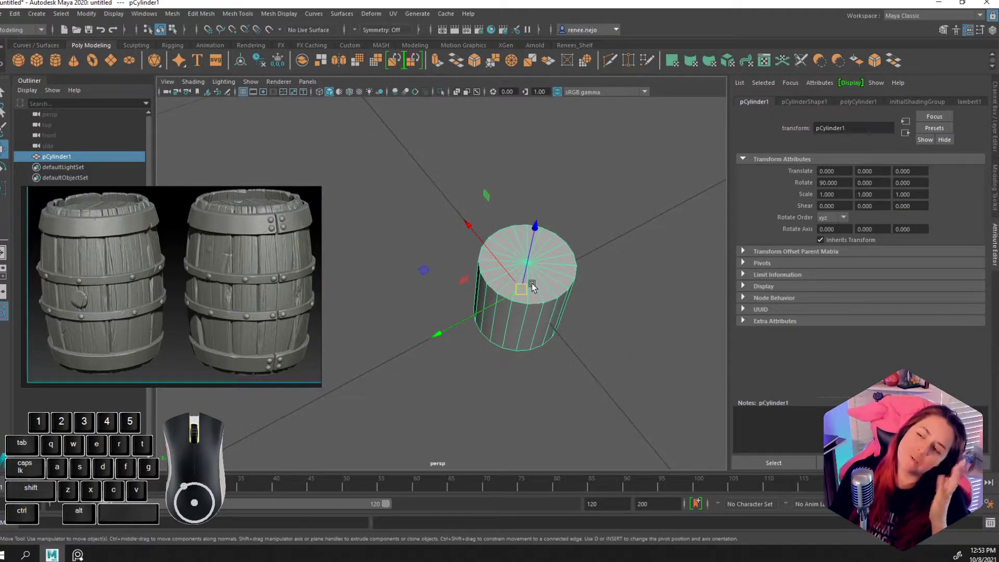
scroll(534, 306, "down", 1)
scroll(535, 308, "up", 1)
left_click_drag(550, 352, 552, 328, "alt")
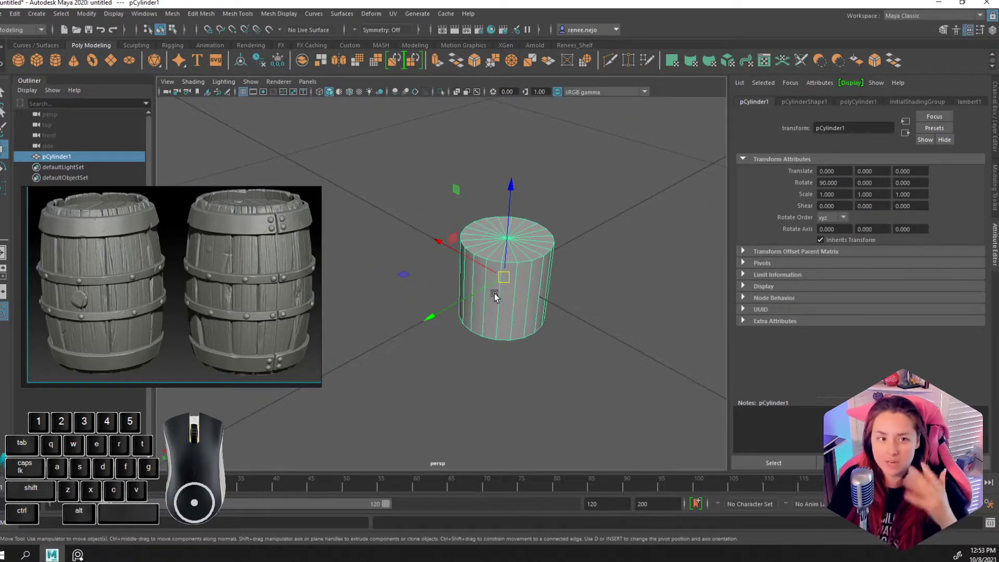
right_click_drag(521, 277, 523, 307)
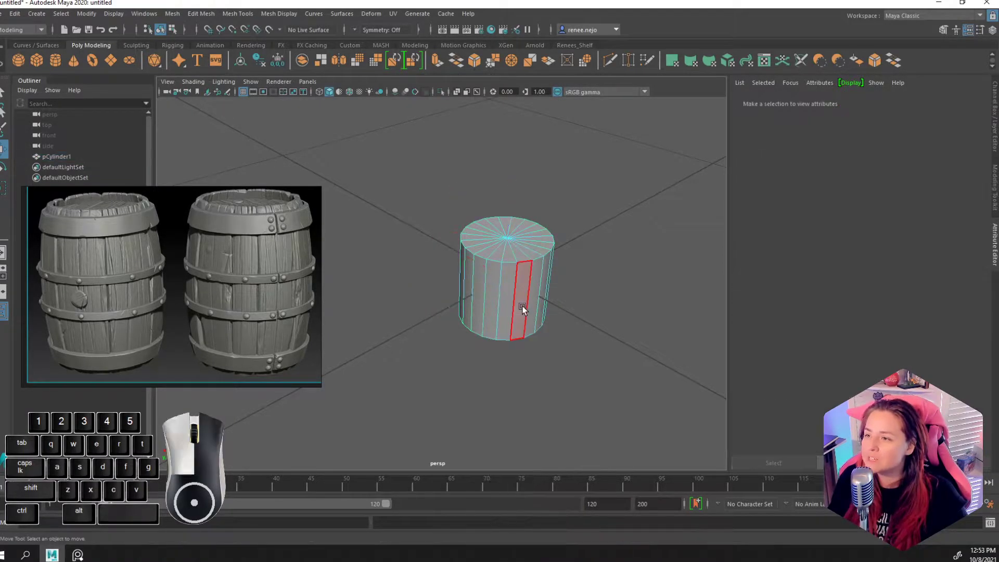
double_click(522, 306)
left_click_drag(573, 371, 410, 200)
mouse_move(504, 354)
left_mouse_down("alt")
mouse_move(621, 328)
mouse_move(522, 357)
left_mouse_up("alt")
left_click_drag(492, 283, 623, 217)
Step: Try shifting the cylinder's upper vertices sideways and undo that move
right_click_drag(624, 217, 576, 216)
left_click_drag(560, 161, 663, 222)
left_click_drag(562, 206, 585, 210)
key("ctrl+z")
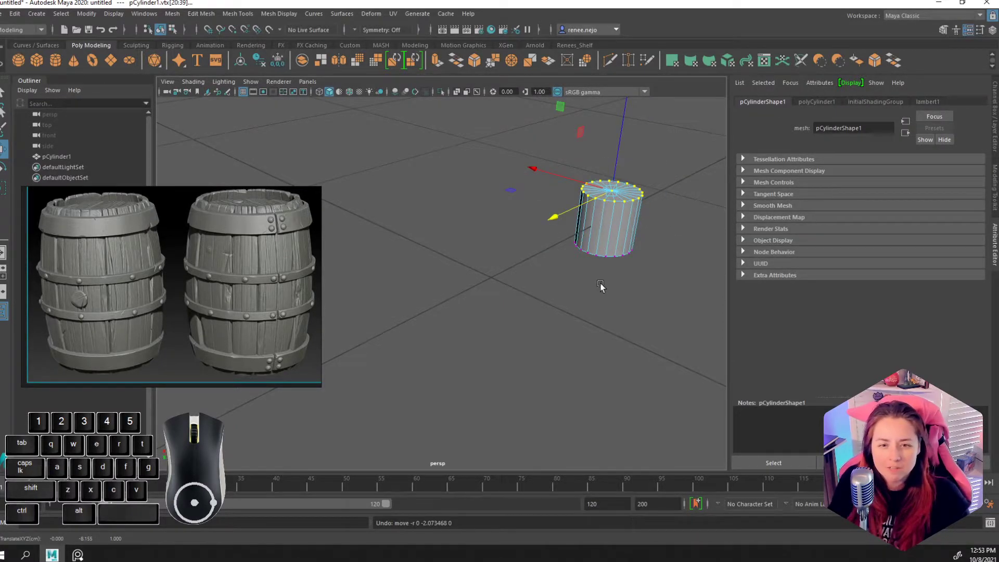
Step: Return the cylinder to object selection and move its pivot from the grid origin into the mesh
left_click(505, 281)
right_click_drag(636, 210, 671, 198)
left_click_drag(591, 297, 556, 316, "alt")
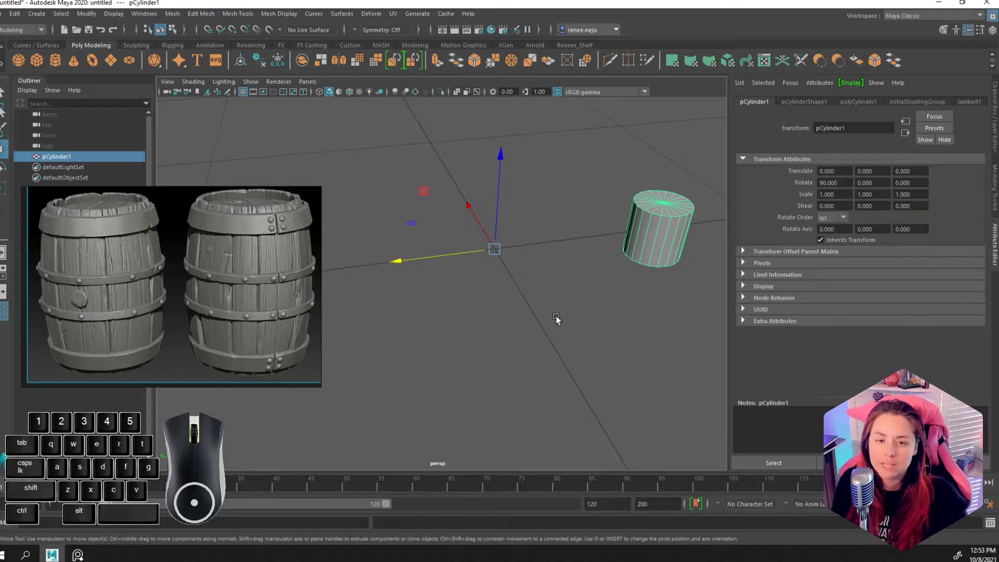
key("d")
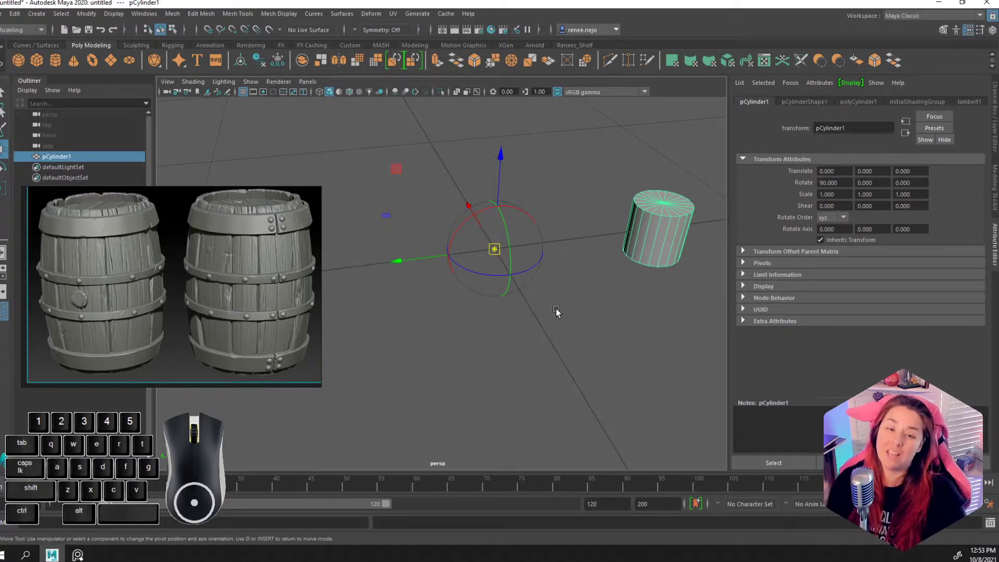
left_click_drag(422, 258, 593, 257)
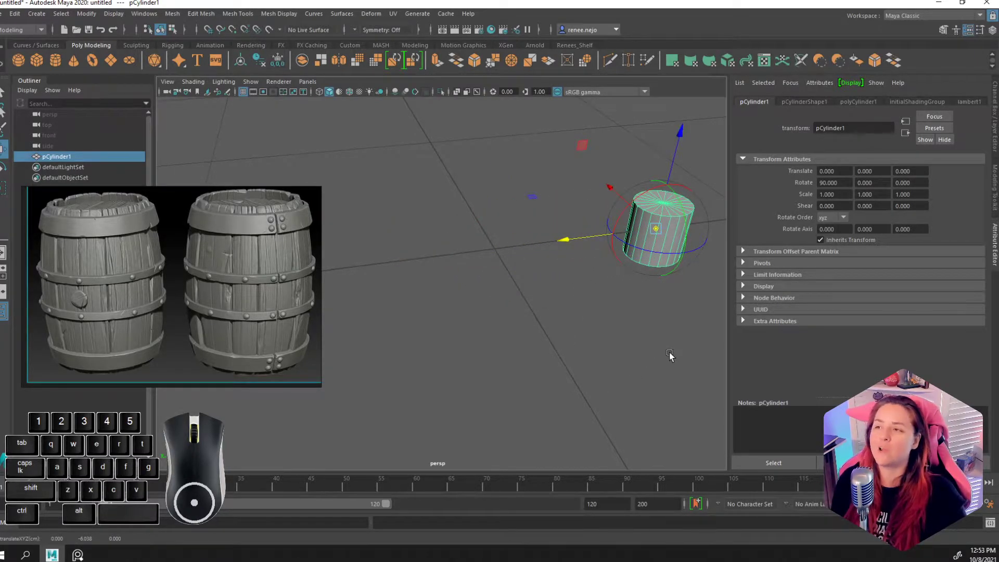
key("d")
Step: Slide the cylinder along its green axis back to the grid origin
left_click_drag(596, 383, 676, 364, "alt")
left_click_drag(593, 235, 435, 277)
left_click_drag(495, 319, 500, 363, "alt")
Step: Set the cylinder's Translate Y to 0
left_click(872, 171)
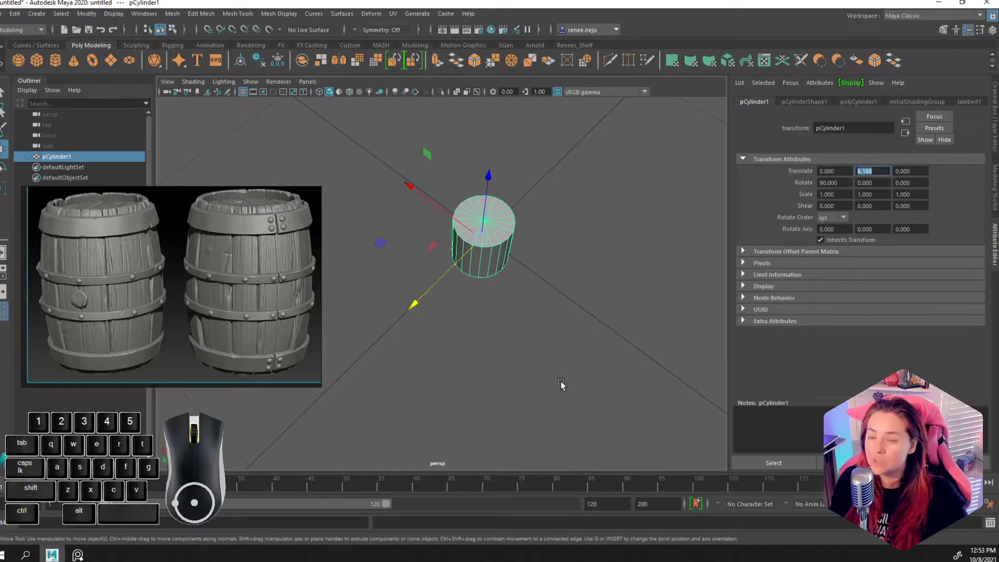
left_click_drag(541, 348, 476, 293, "alt")
left_click(872, 171)
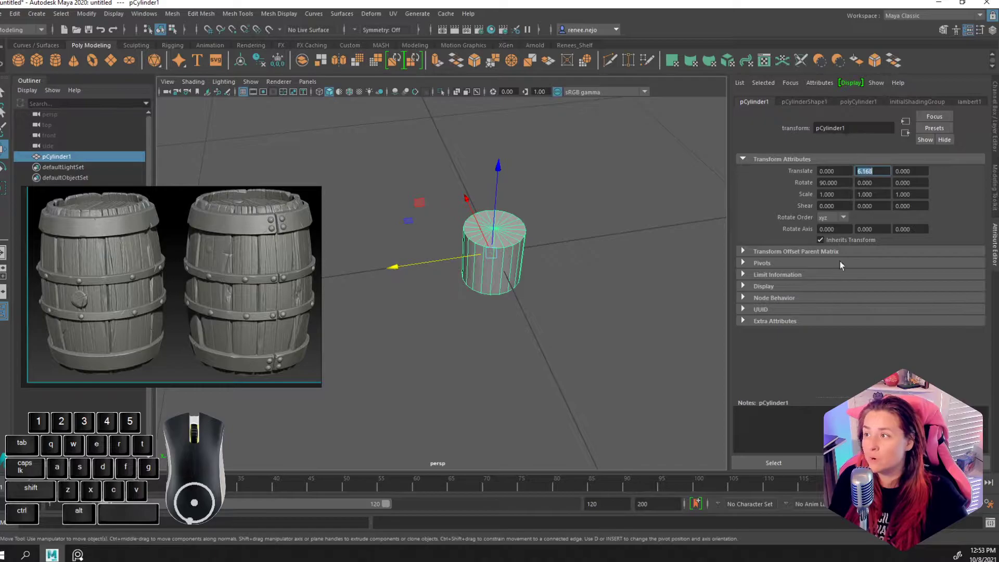
type("0")
key("Return")
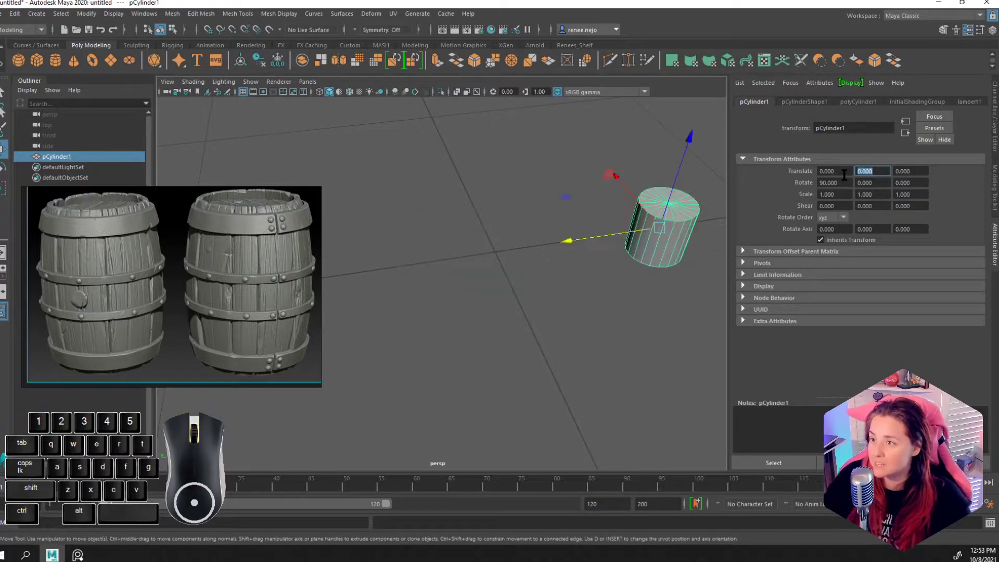
Step: Undo the Translate Y entry, the slide along the green axis and the pivot move, restoring the cylinder's pivot to the grid origin
left_click(482, 315)
key("ctrl+z")
key("ctrl+z")
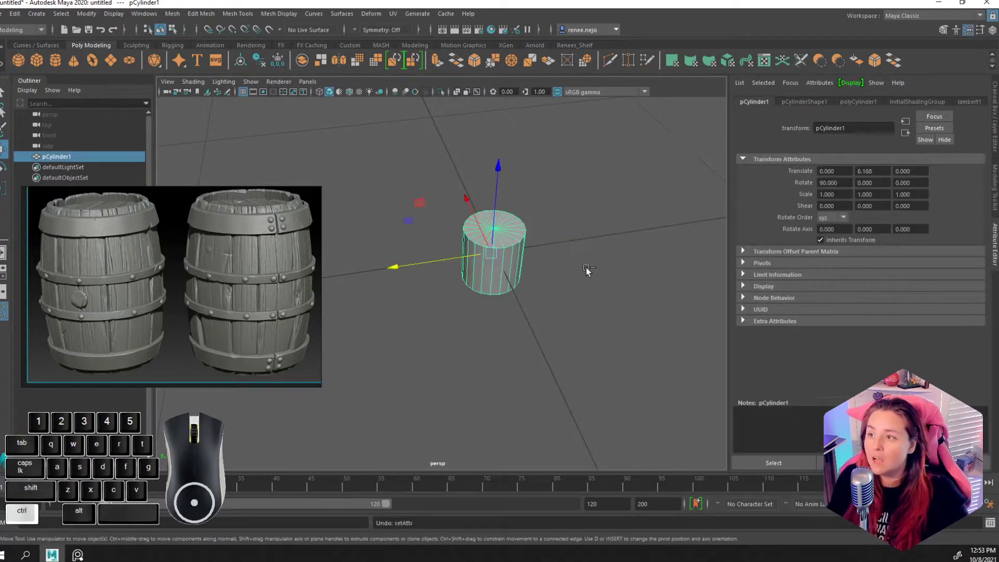
left_click_drag(515, 299, 593, 315, "alt")
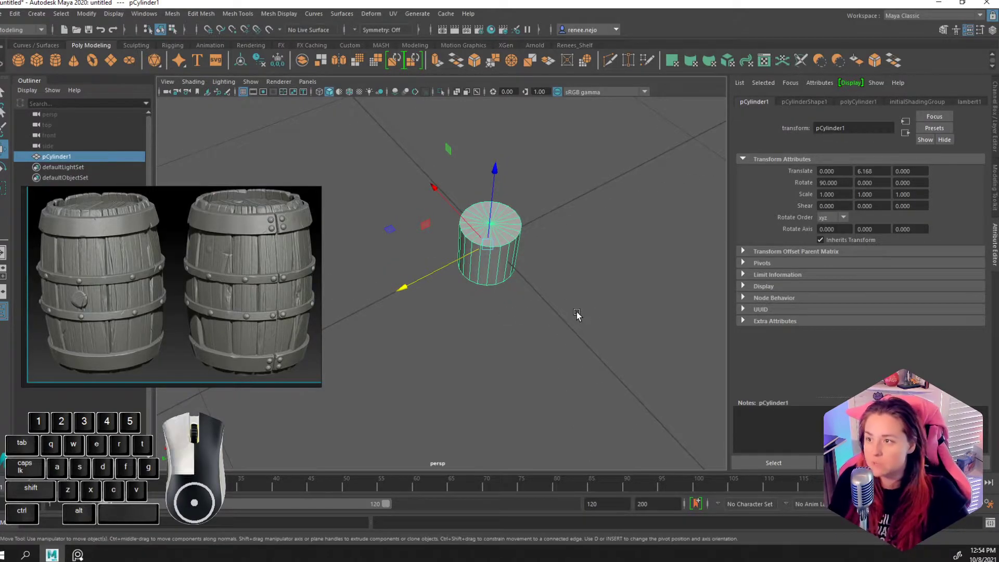
key("ctrl+z")
key("ctrl+z")
key("ctrl+z")
key("ctrl+z")
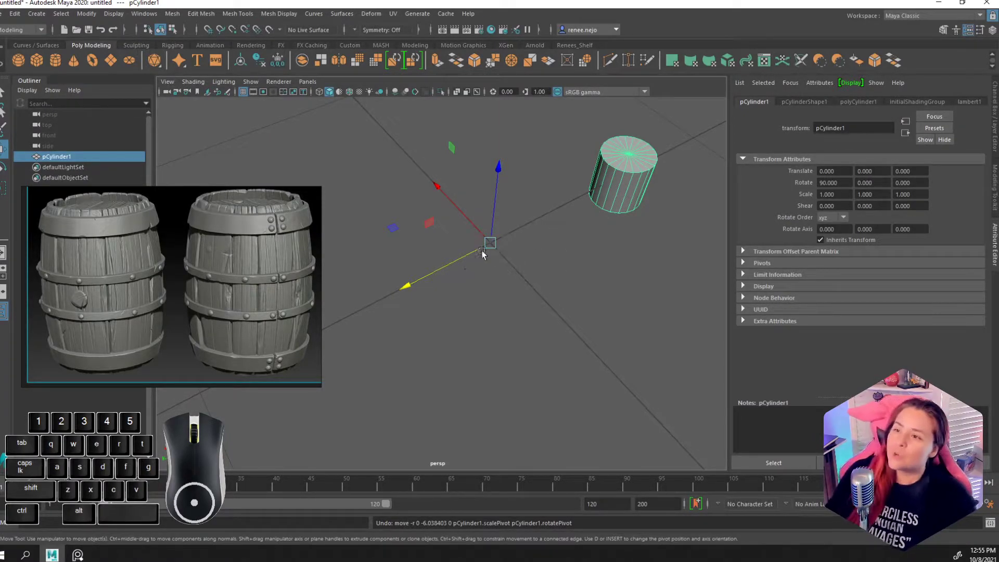
Step: Try moving the whole cylinder freely by its pivot at the grid origin and undo the move
left_click_drag(502, 246, 506, 227)
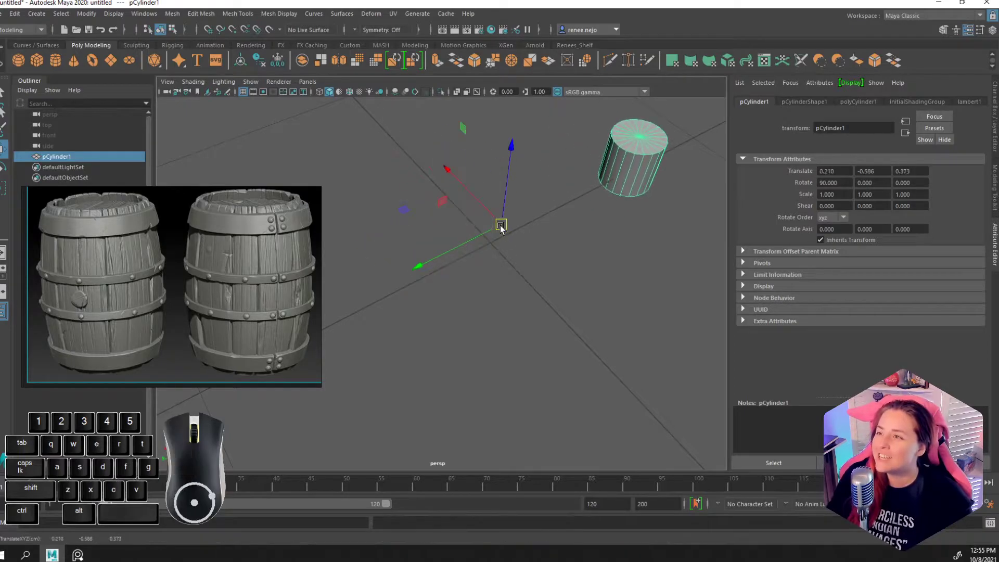
key("ctrl+z")
left_click(828, 183)
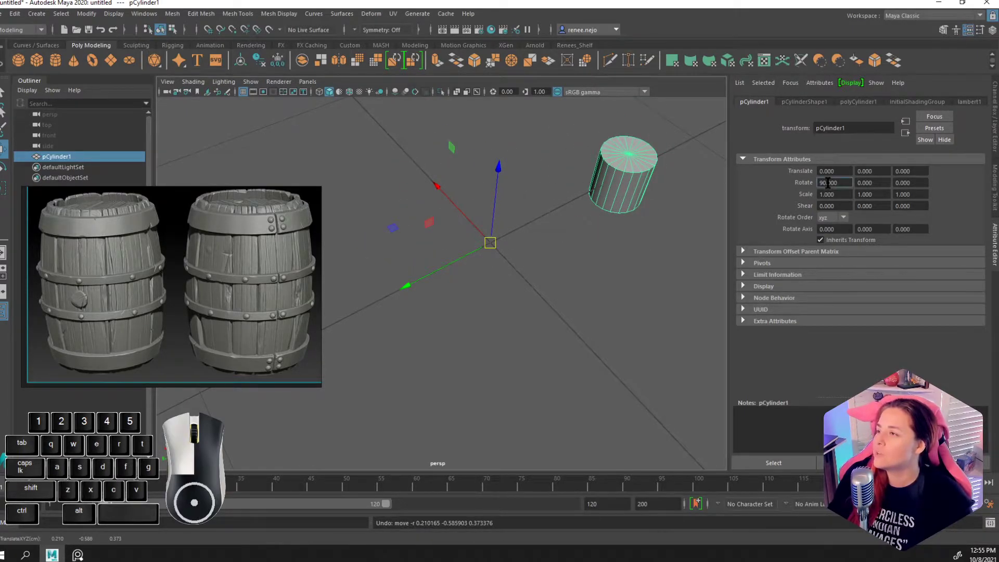
Step: Switch the cylinder to face selection and select all of its faces
left_click(613, 182)
right_click(612, 181)
right_click_drag(613, 182, 612, 212)
left_click_drag(582, 129, 662, 231)
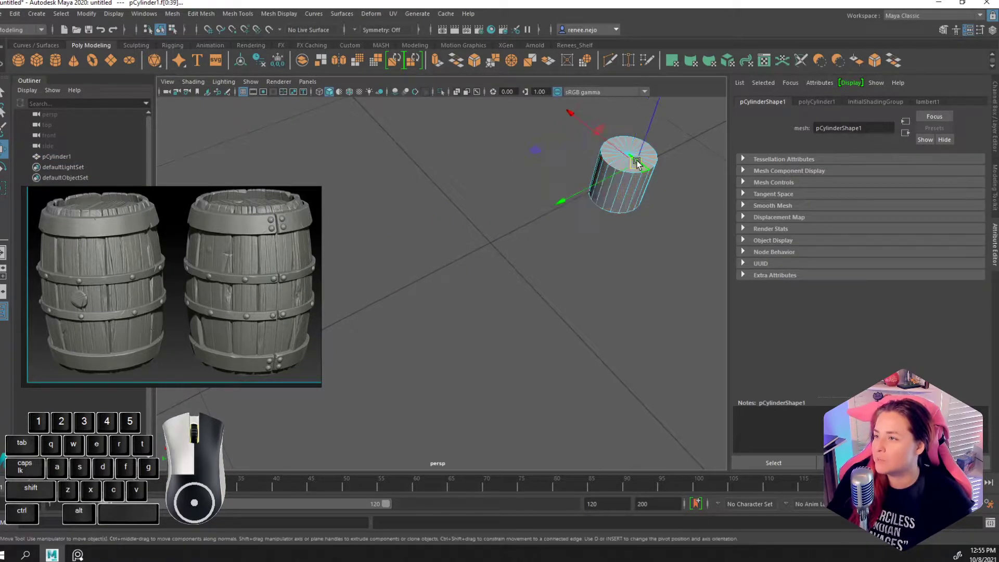
left_click(619, 196)
left_click_drag(645, 264, 573, 172)
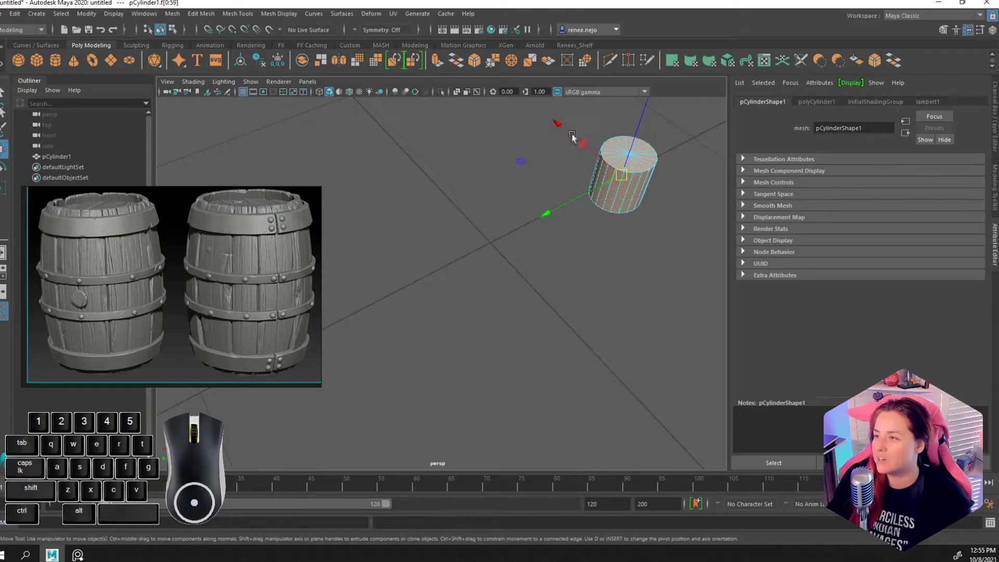
Step: In the front view, raise the selected faces until the cylinder's base sits on the horizontal grid line
key("space")
key("space")
left_click_drag(366, 265, 379, 259)
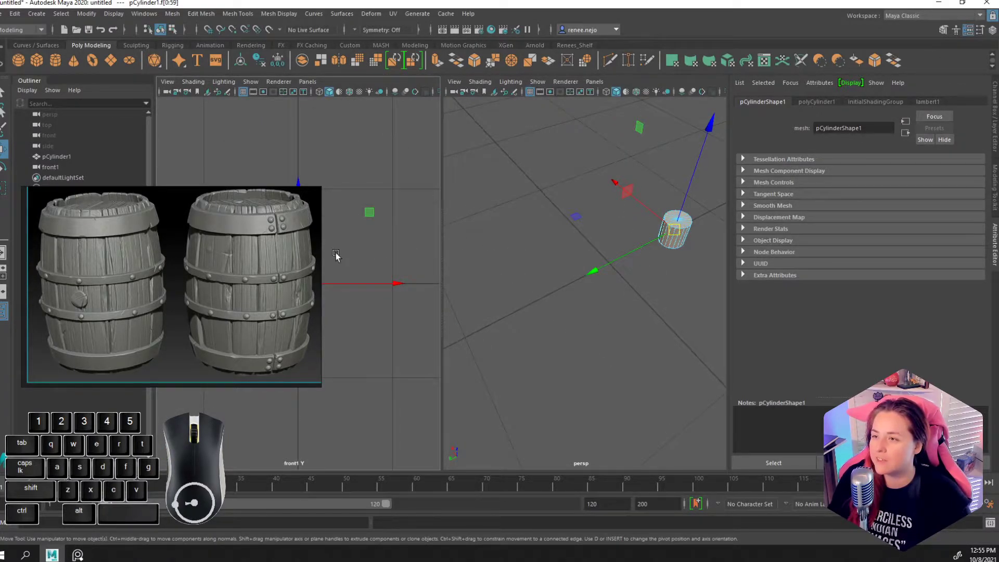
key("space")
scroll(447, 281, "up", 4)
scroll(448, 284, "up", 5, "alt")
left_click_drag(437, 235, 439, 156)
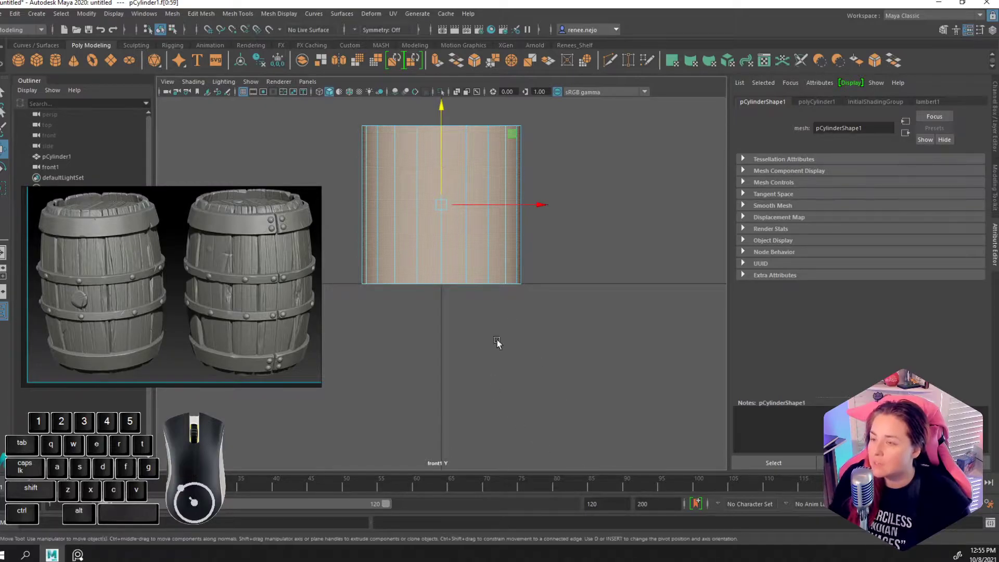
Step: In a side view, slide the selected faces along the green axis until the cylinder is centered on the vertical grid line
key("space")
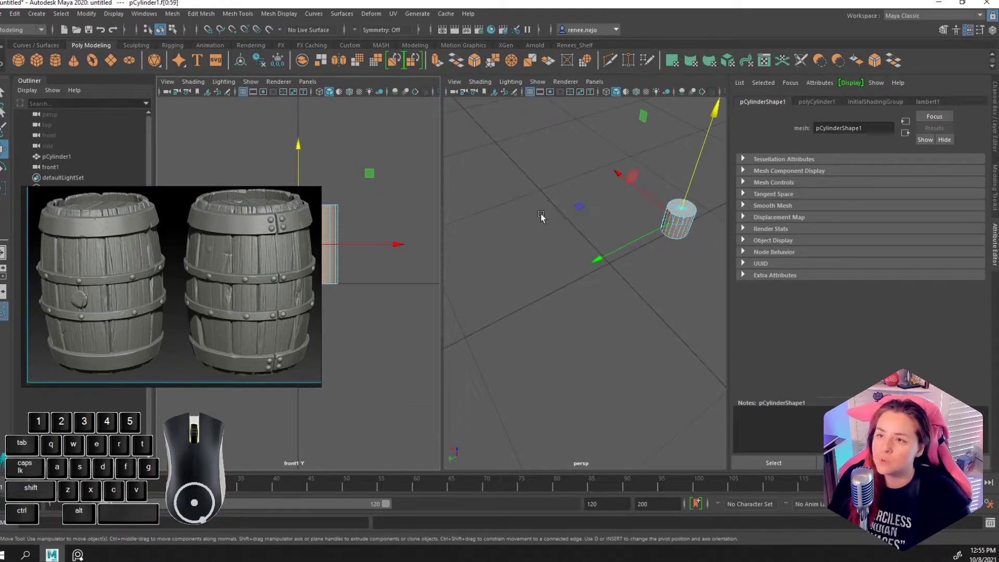
key("space")
right_click(511, 230)
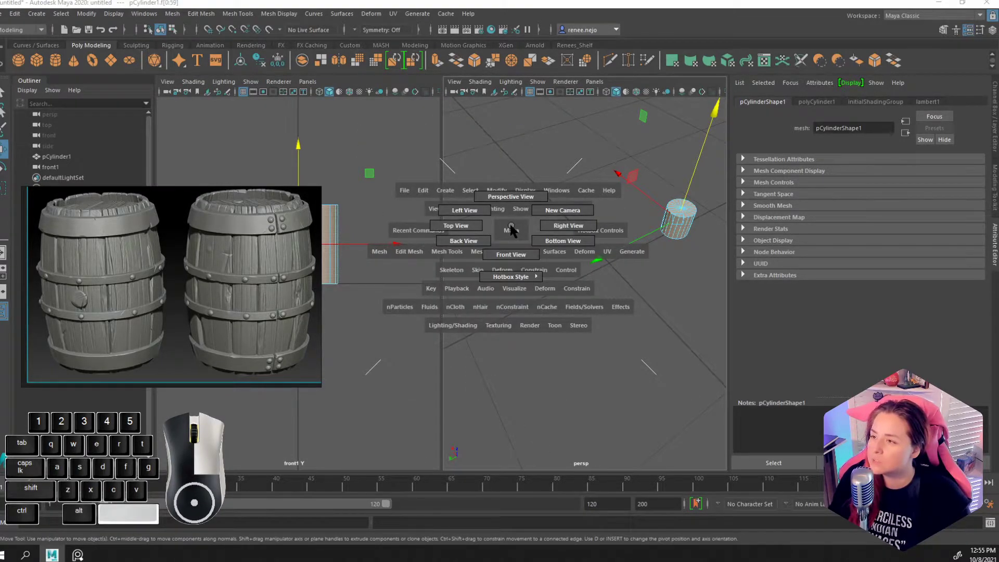
left_click_drag(511, 230, 543, 227)
key("f")
scroll(557, 279, "down", 5)
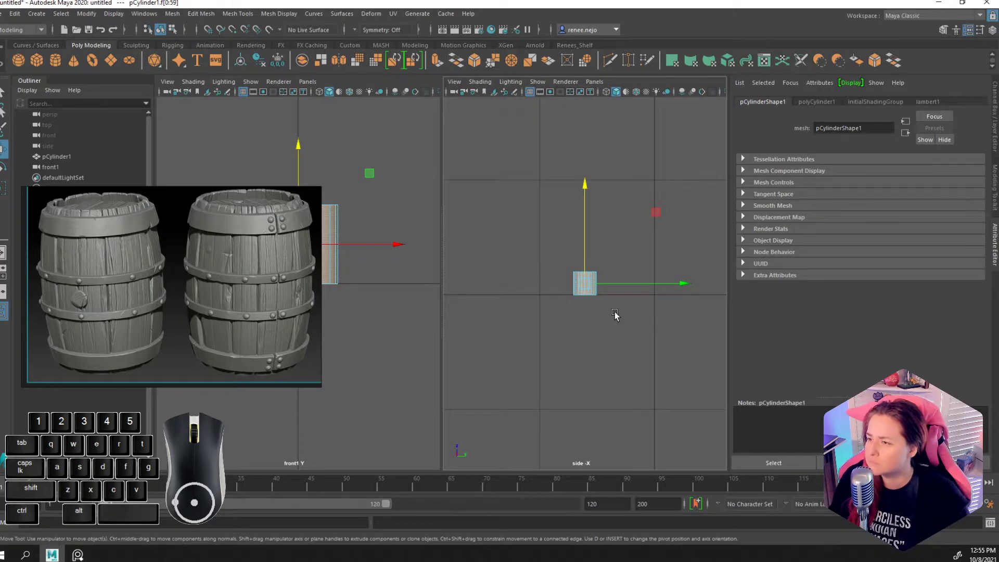
key("space")
left_click_drag(541, 283, 675, 283)
scroll(671, 297, "up", 3)
middle_click_drag(680, 344, 573, 360, "alt")
scroll(573, 360, "up", 2)
scroll(657, 364, "up", 2)
middle_click_drag(658, 363, 580, 365, "alt")
left_click_drag(569, 312, 570, 312)
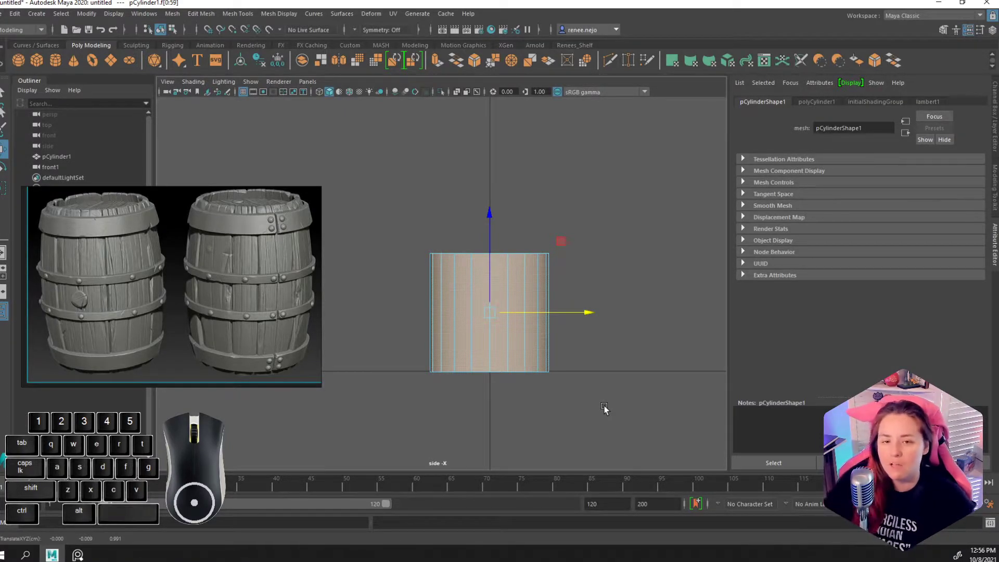
Step: Fine-tune the selected faces' height so the base rests on the grid line, and return to the two-pane layout
right_click_drag(604, 405, 564, 374, "alt")
mouse_move(564, 375)
middle_mouse_down("alt")
mouse_move(591, 385)
mouse_move(553, 372)
middle_mouse_up("alt")
left_click_drag(553, 372, 479, 369, "alt")
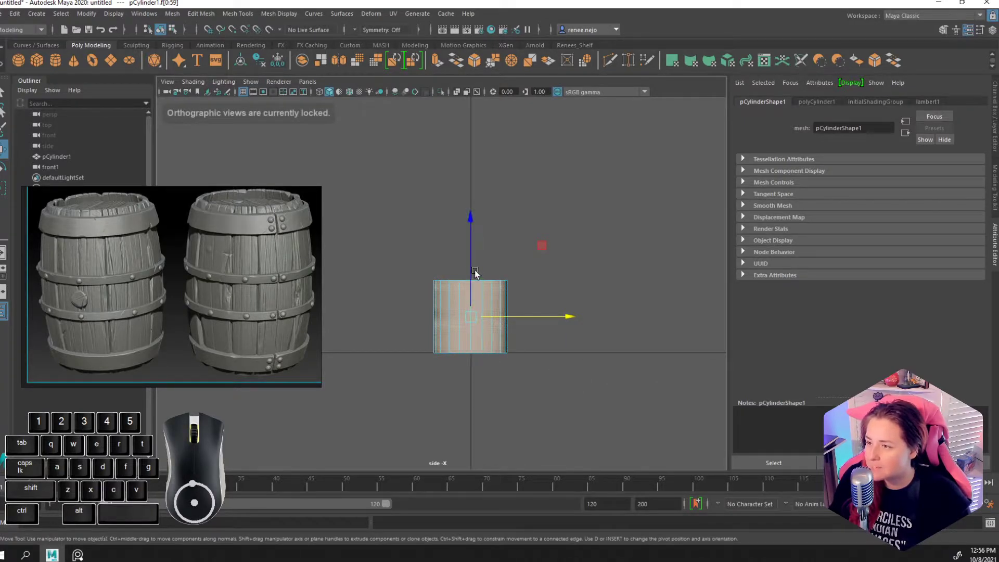
left_click_drag(470, 269, 471, 270)
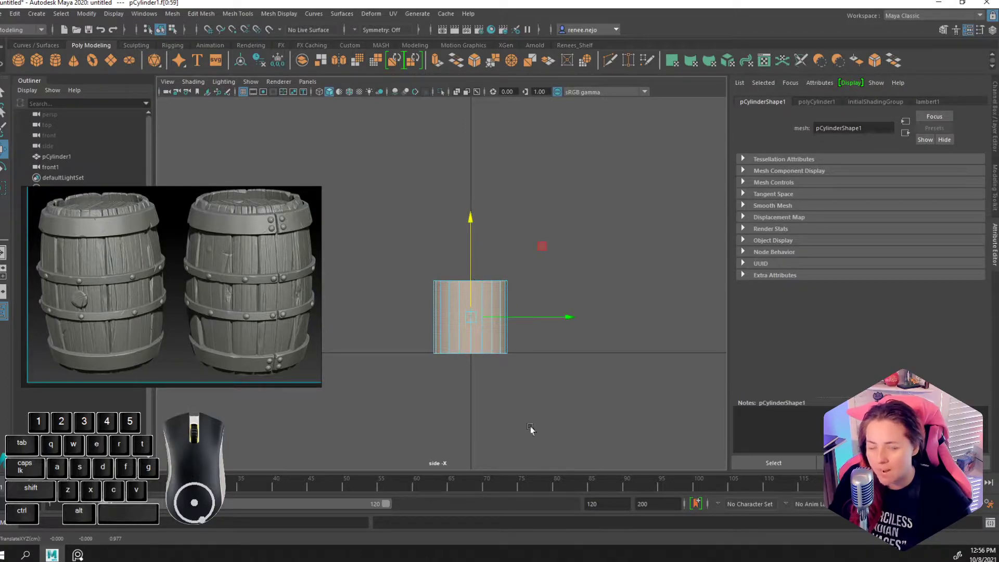
key("space")
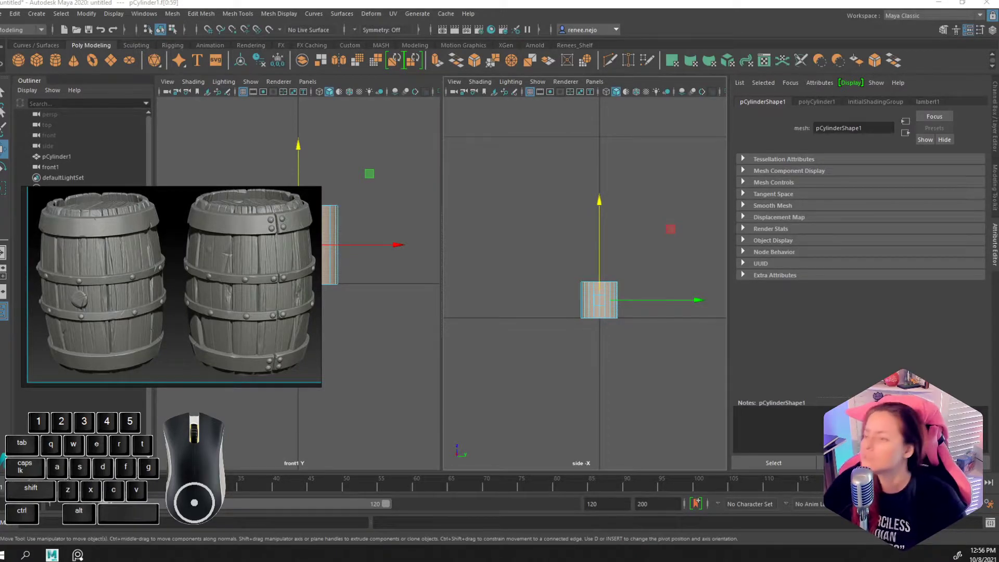
Step: Switch to Chrome, search Google for "maya center pivot", move the reference image off the results to read them, and return to Maya
key("x")
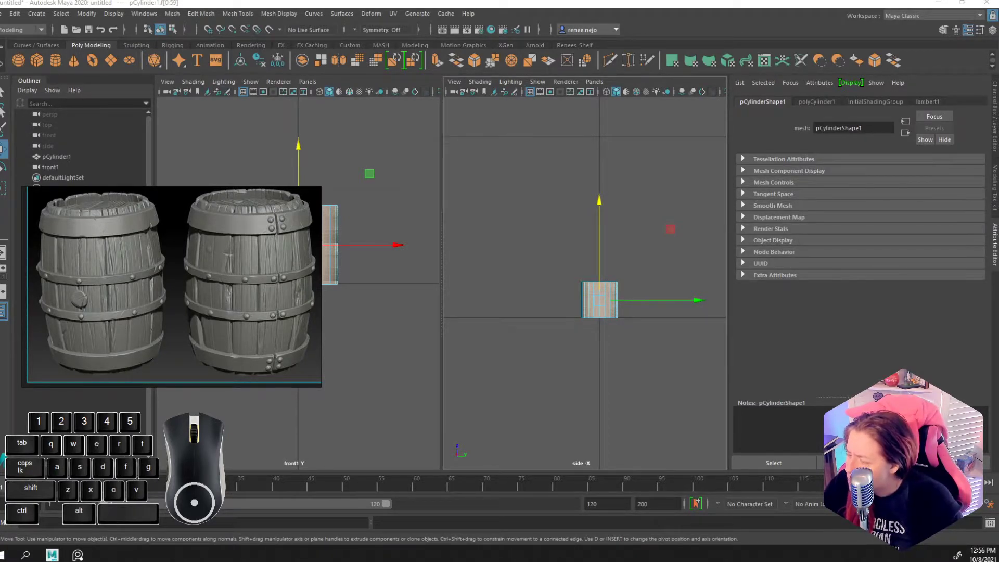
key("e")
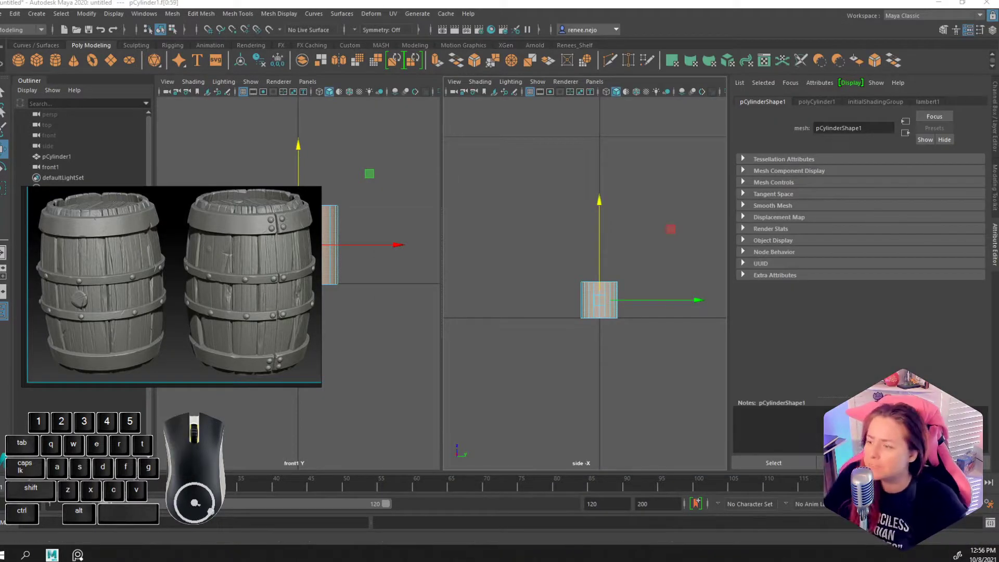
left_click_drag(997, 6, 499, 0)
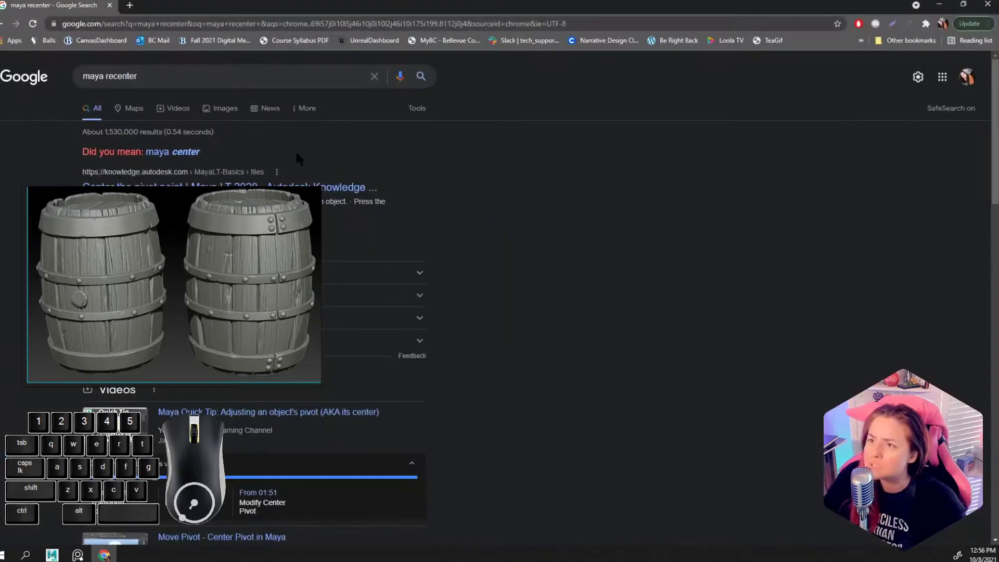
left_click(173, 156)
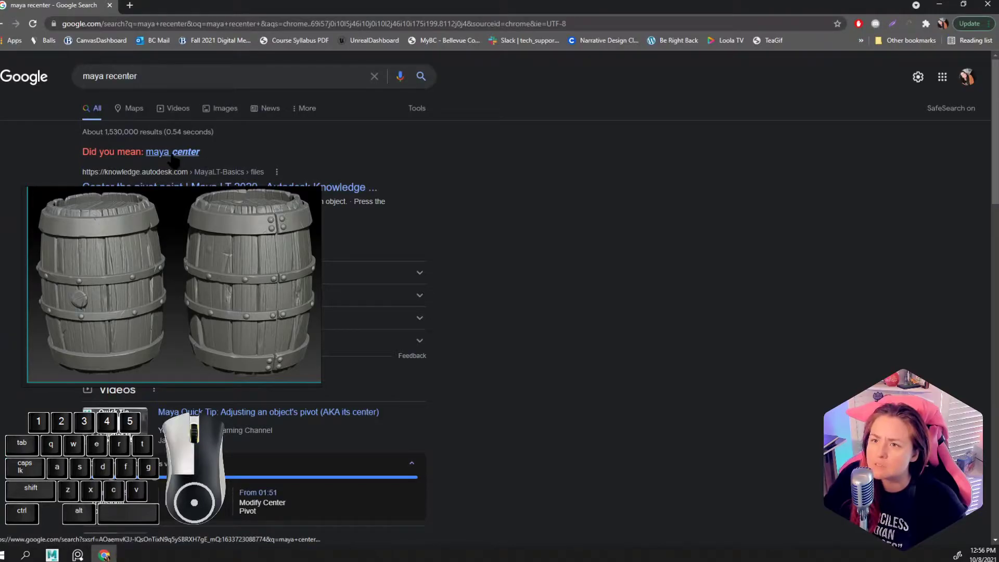
left_click(167, 82)
type("picot")
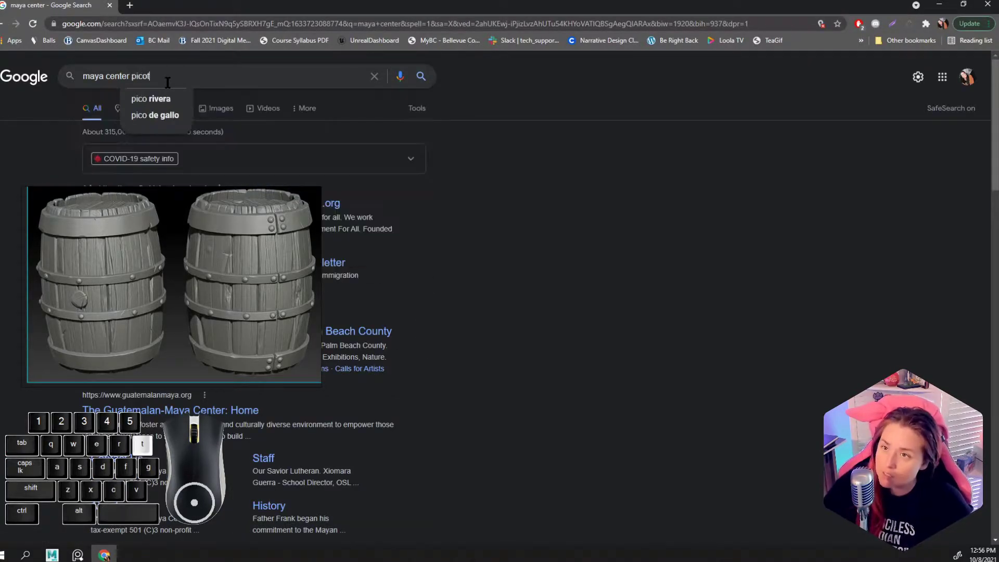
key("Return")
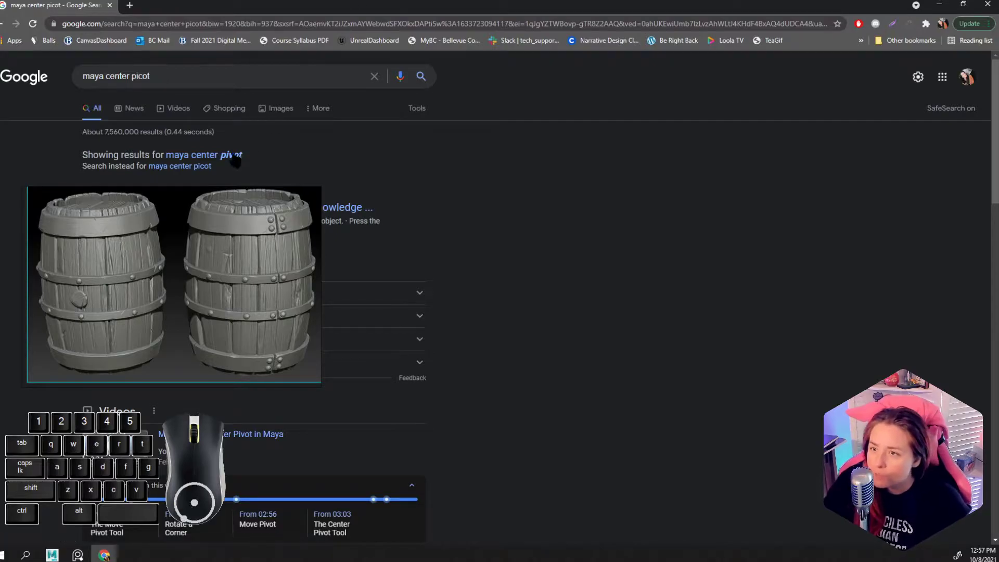
left_click(233, 155)
right_click_drag(697, 170, 765, 197)
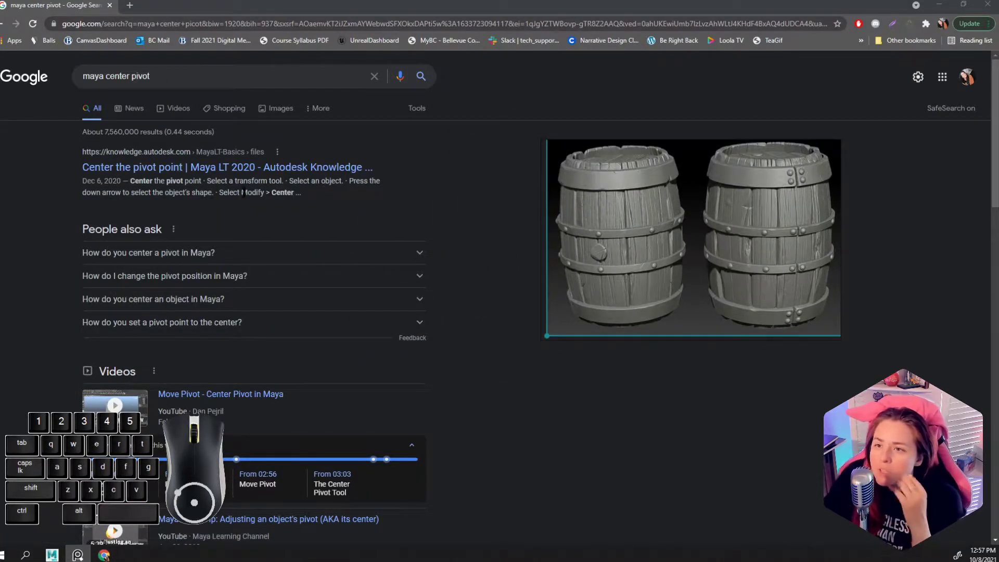
left_click(227, 259)
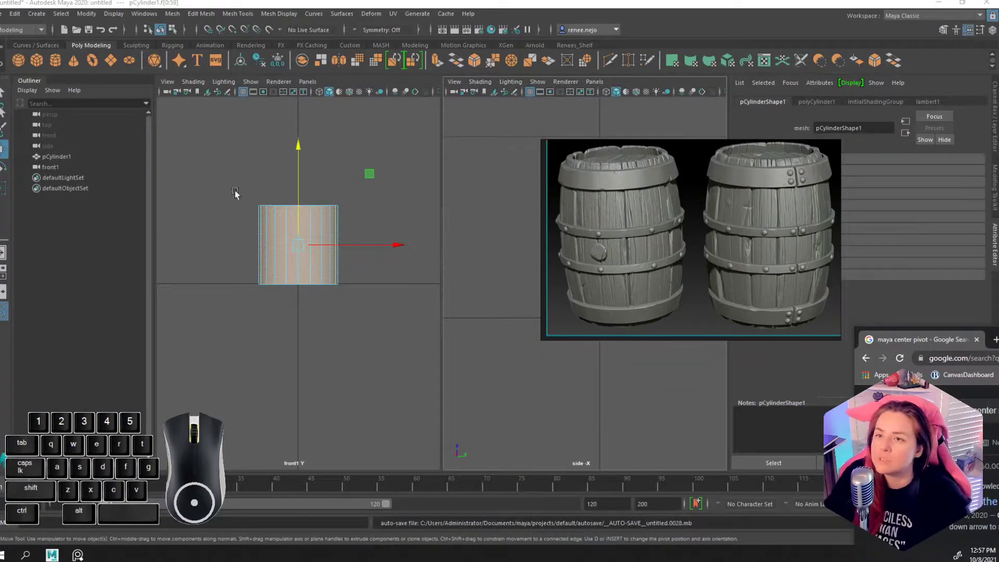
Step: In the perspective view, move the selected faces away from the grid origin within the red-blue plane
key("ctrl+z")
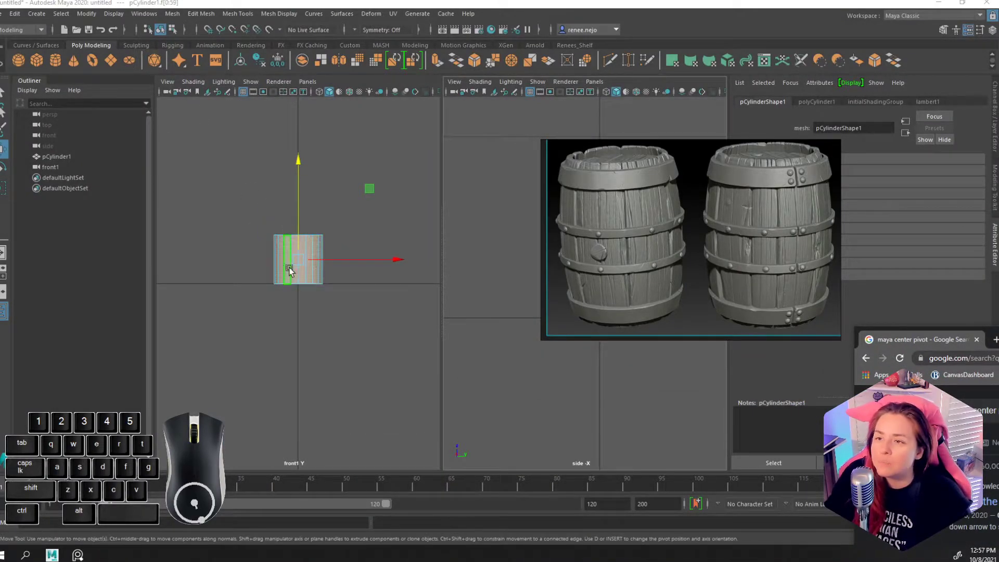
right_click_drag(290, 270, 335, 304)
left_click(317, 271)
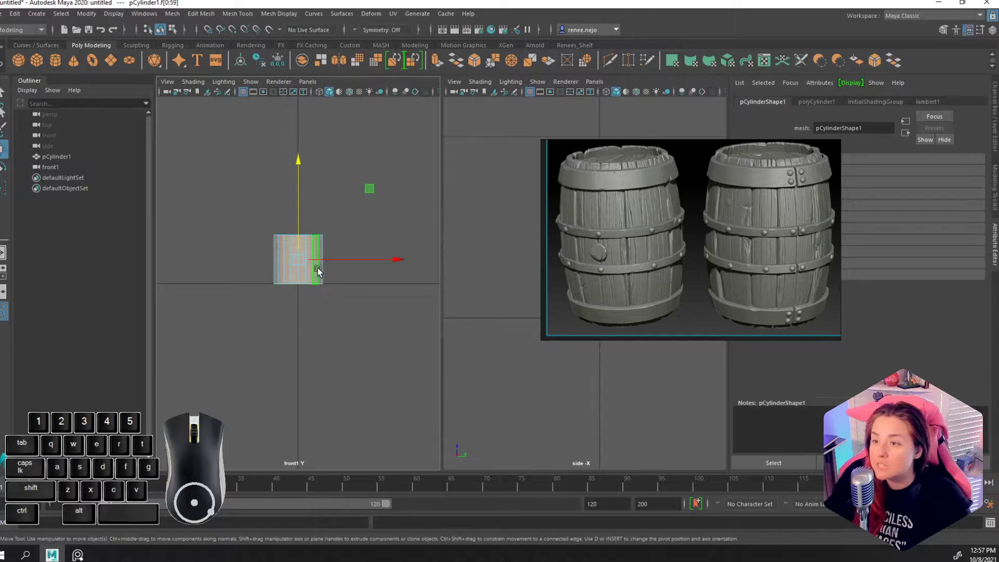
key("space")
left_click_drag(335, 261, 333, 242)
middle_click_drag(433, 268, 332, 310, "alt")
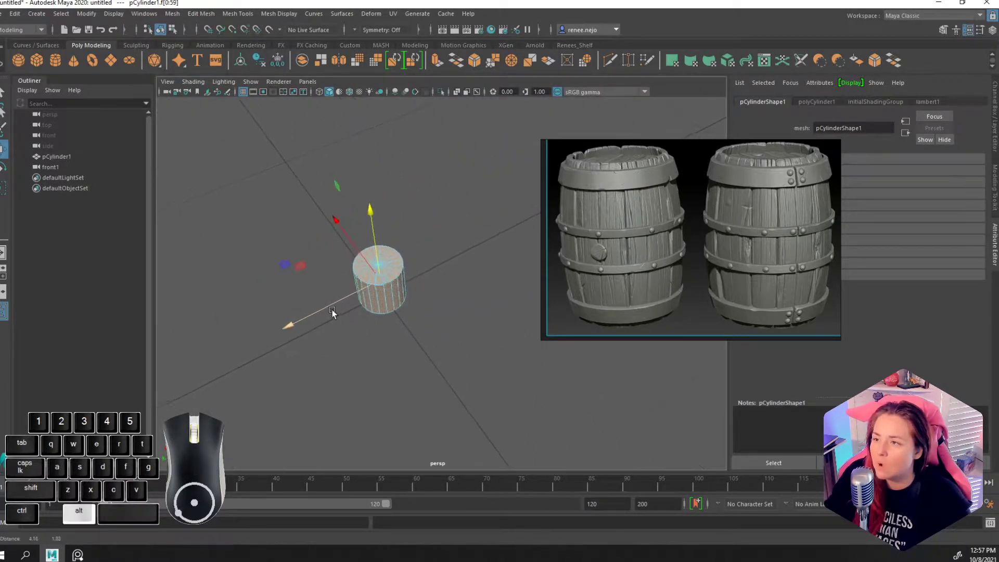
left_click_drag(304, 266, 187, 151)
scroll(330, 286, "down", 3)
left_click_drag(329, 285, 377, 276, "alt")
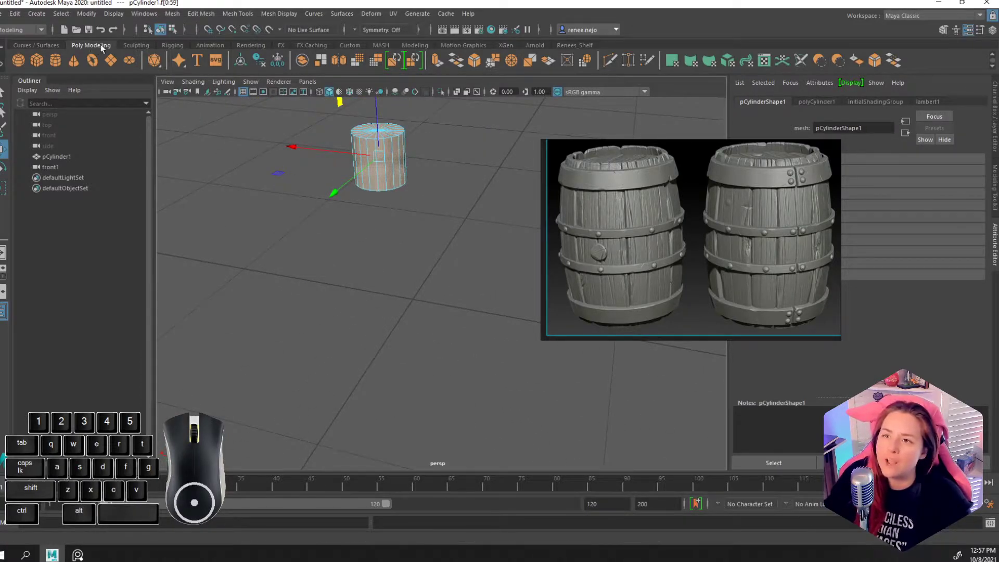
Step: Return the cylinder to object selection and center its pivot on the mesh with Center Pivot
left_click(283, 245)
left_click(386, 171)
right_click_drag(392, 182, 441, 177)
left_click_drag(472, 310, 468, 335, "alt")
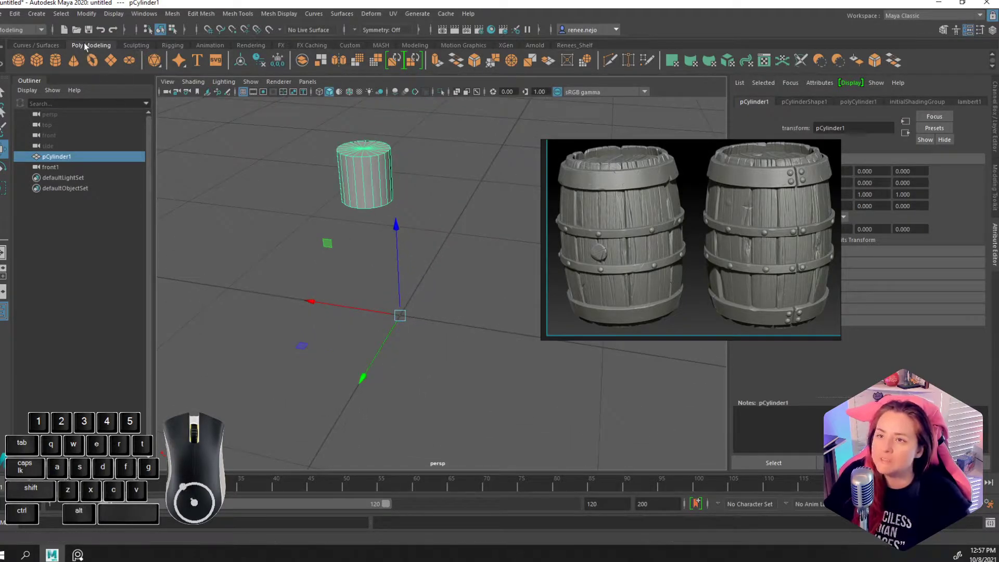
left_click(87, 14)
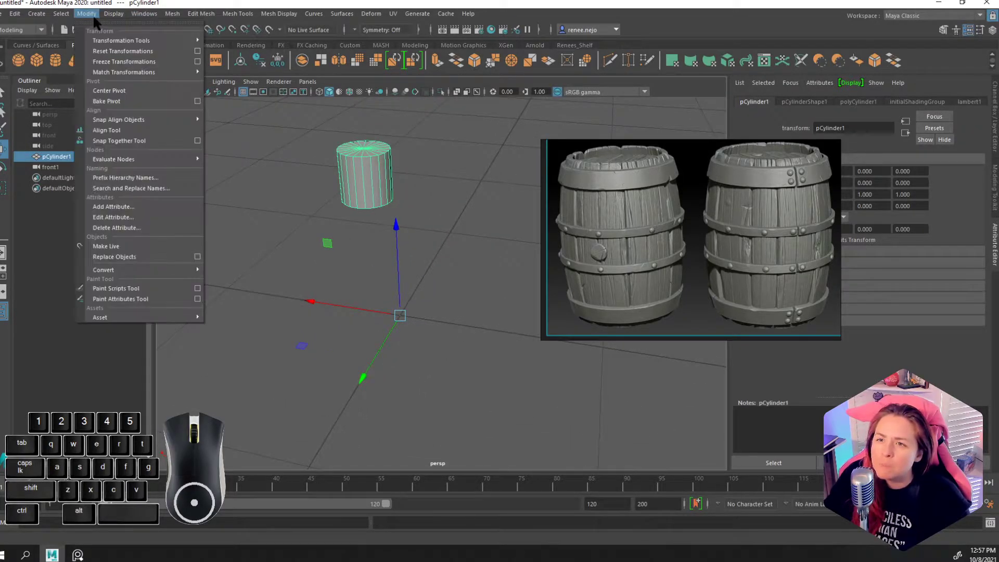
left_click(130, 89)
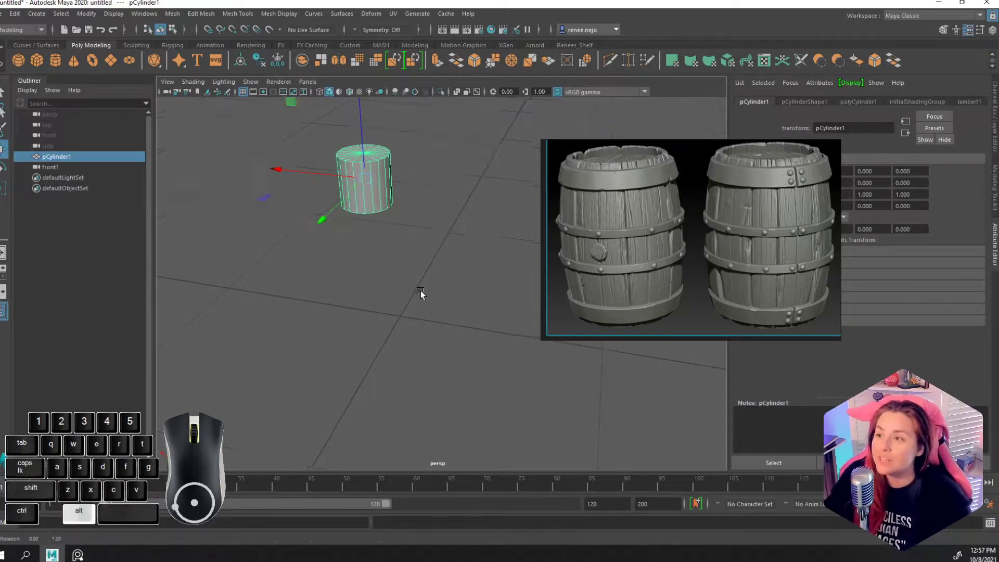
Step: Scale the cylinder from its centered pivot to about 1.42 along X, 1.03 along Y and 1.27 along Z
left_click_drag(421, 288, 431, 316, "alt")
right_click_drag(426, 338, 426, 383, "alt")
left_click_drag(425, 382, 442, 377, "alt")
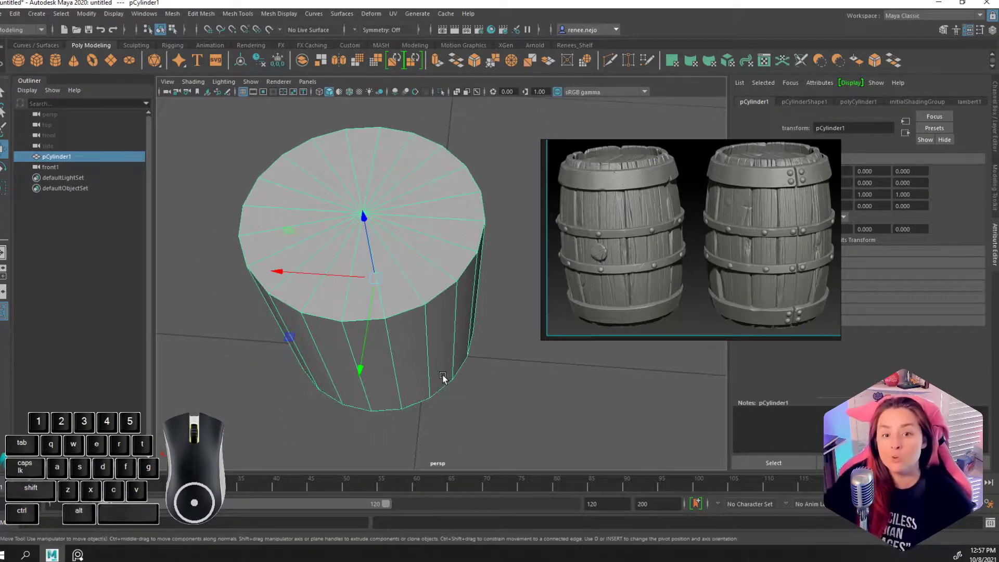
key("e")
key("w")
key("e")
key("r")
left_click_drag(330, 267, 289, 273)
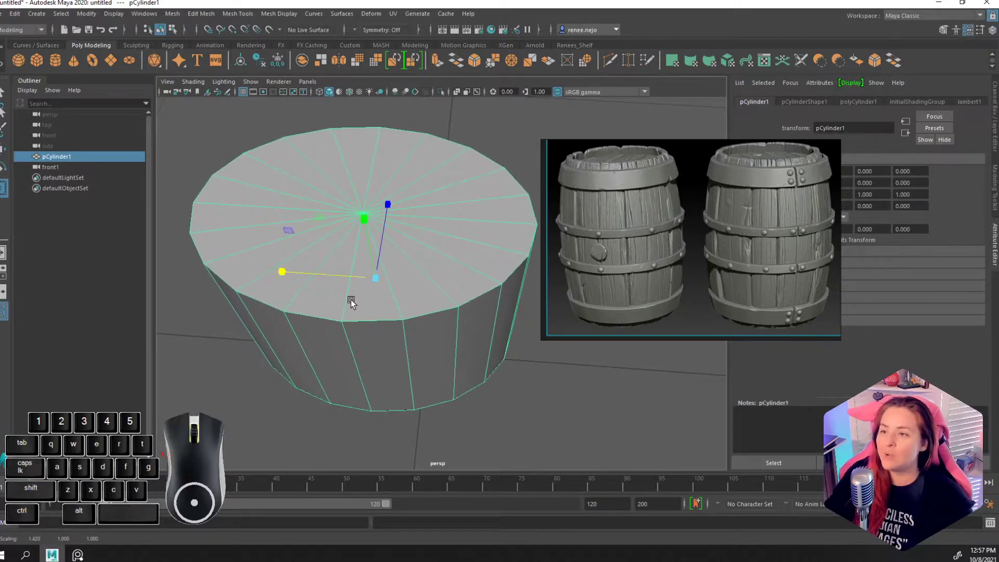
mouse_move(383, 243)
left_mouse_down()
mouse_move(385, 233)
mouse_move(370, 243)
mouse_move(384, 223)
left_mouse_up()
Step: Pull one rim vertex of the cylinder's top cap far outward and return the mesh to object selection
left_click_drag(483, 367, 379, 339, "alt")
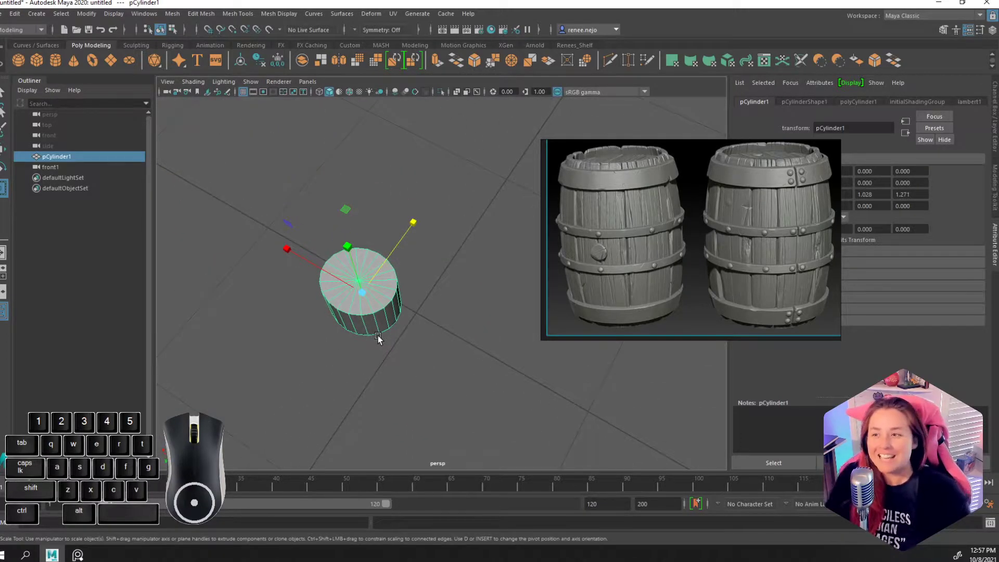
right_click_drag(386, 311, 365, 280)
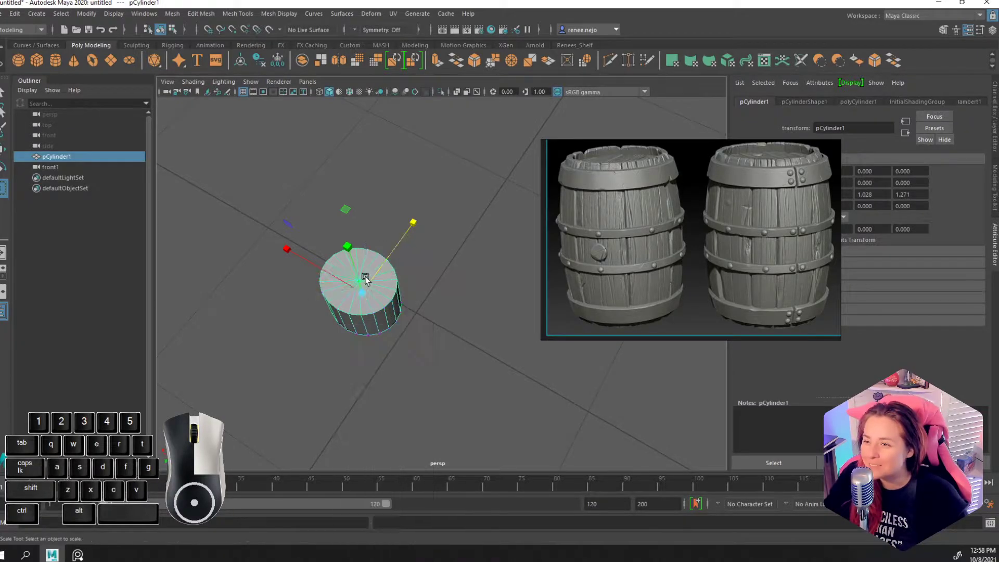
left_click(387, 261)
key("w")
left_click_drag(390, 263, 479, 189)
right_click_drag(391, 277, 435, 264)
middle_click_drag(434, 263, 411, 337, "alt")
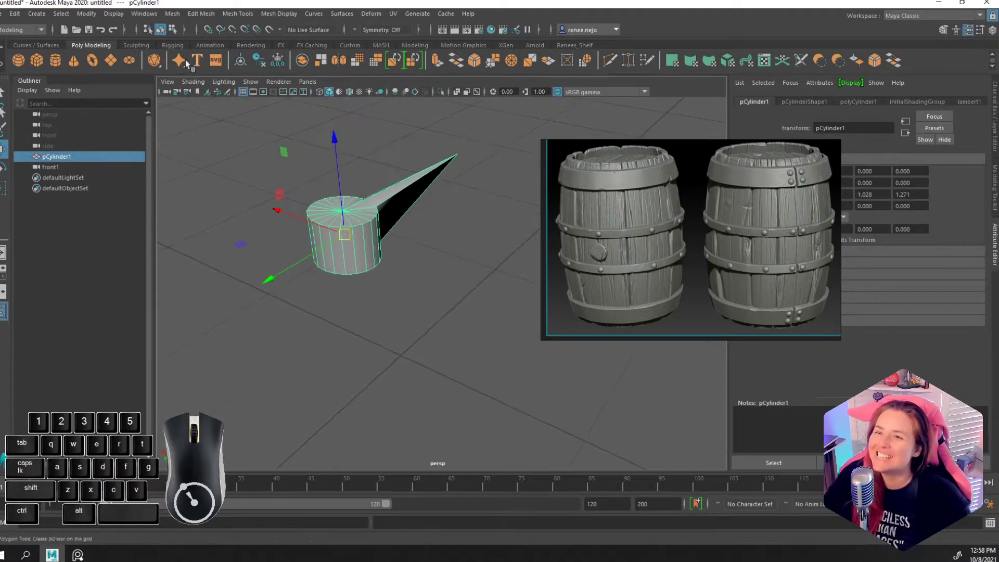
Step: Center the pivot on the distorted cylinder, inspect it from several angles, and undo back through the vertex move
left_click(94, 13)
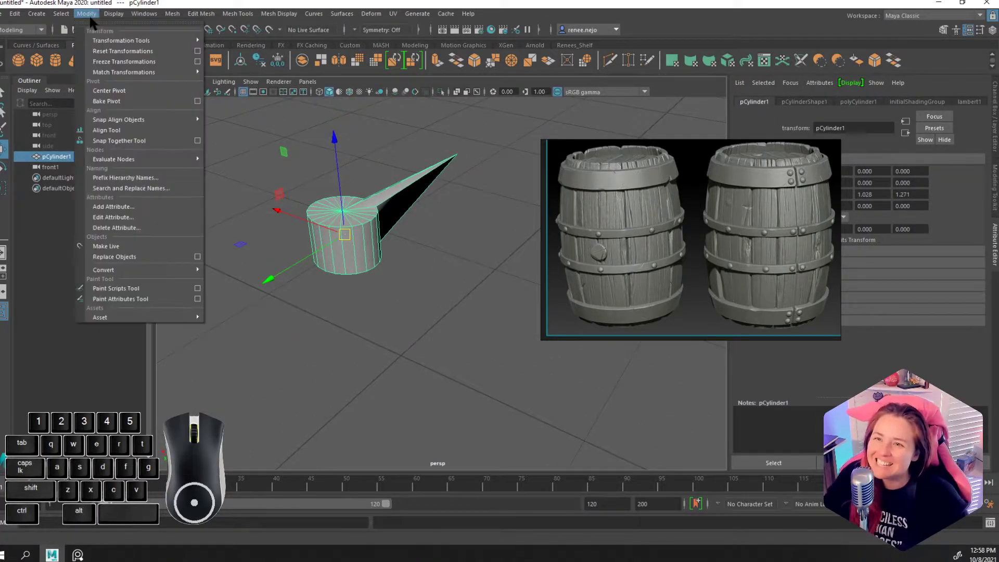
left_click(104, 89)
left_click_drag(353, 324, 317, 333, "alt")
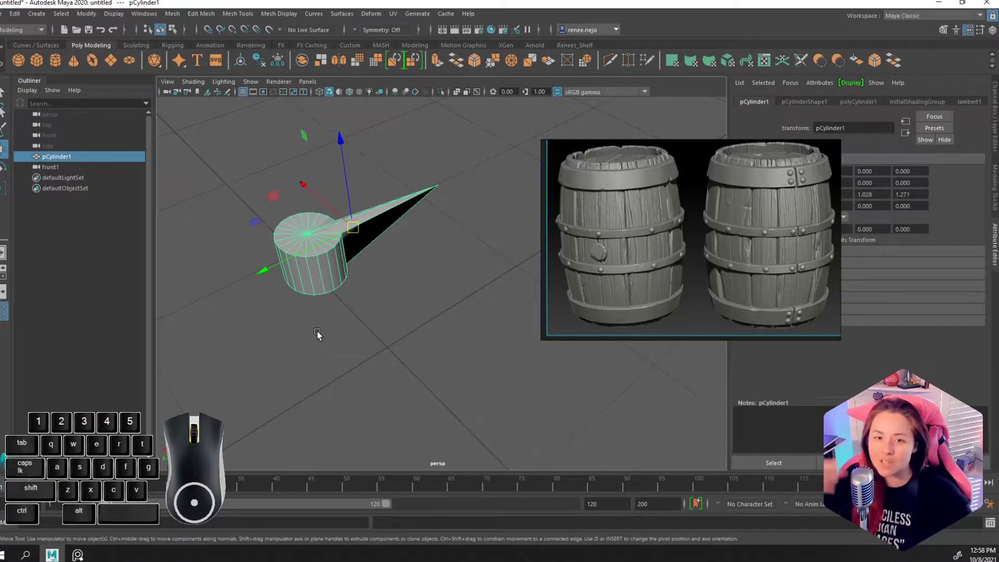
left_click_drag(337, 333, 388, 387, "alt")
scroll(386, 388, "up", 3)
left_click_drag(343, 431, 428, 383, "alt")
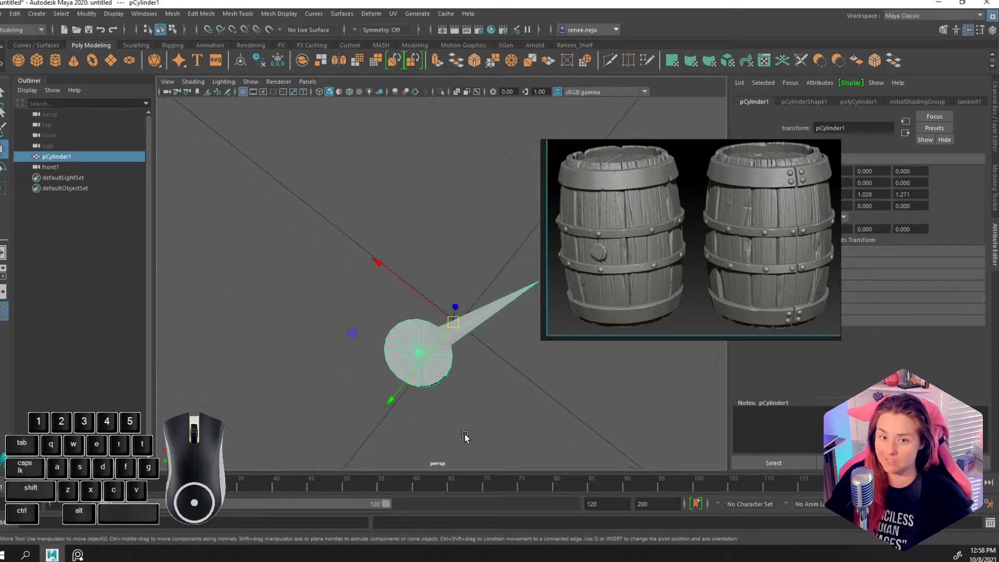
left_click_drag(466, 439, 439, 404, "alt")
key("ctrl+z")
key("ctrl+z")
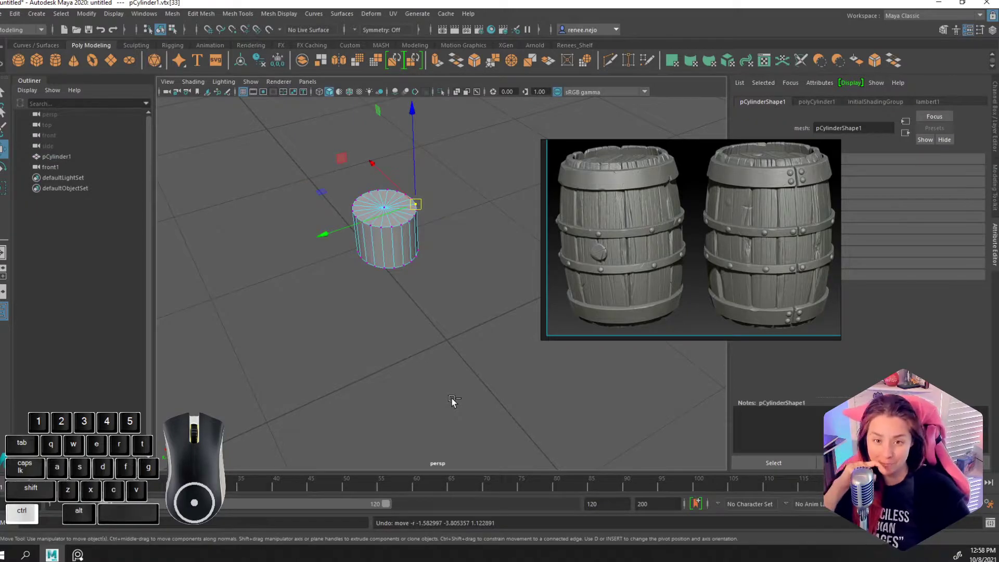
Step: Restore the missing barrel image in the reference viewer using its undo history
left_click_drag(660, 246, 169, 376)
key("ctrl+z")
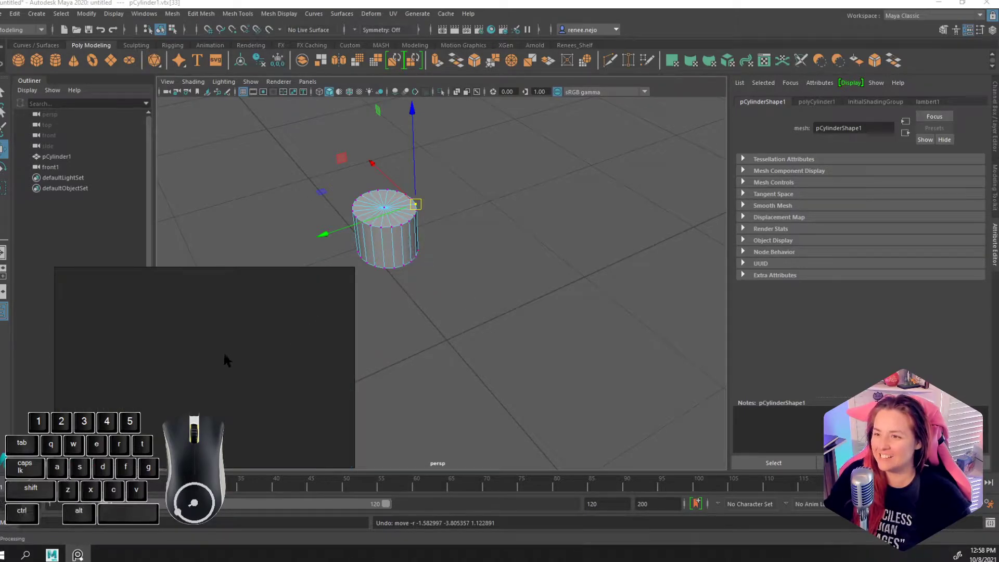
scroll(203, 365, "up", 4)
middle_click_drag(232, 337, 197, 368, "alt")
right_click(196, 366)
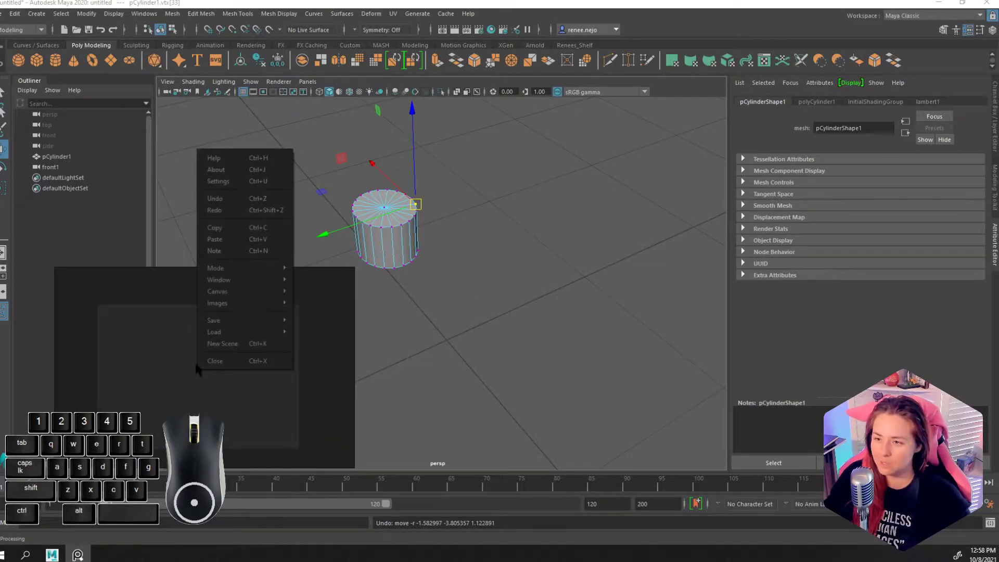
left_click(235, 198)
right_click(215, 316)
left_click(242, 373)
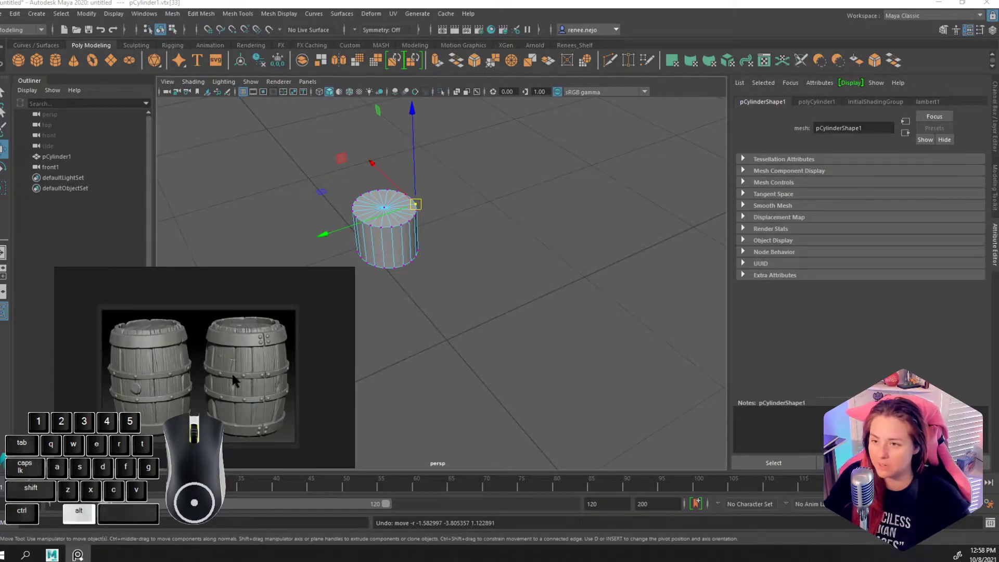
Step: Enlarge the barrel image to fill the reference viewer and move the viewer clear of the cylinder
scroll(238, 363, "up", 3)
middle_click_drag(230, 357, 243, 343, "alt")
right_click_drag(233, 355, 745, 363)
Step: Undo the vertex selections and the cylinder's earlier scaling
left_click(391, 227)
key("ctrl+z")
key("ctrl+z")
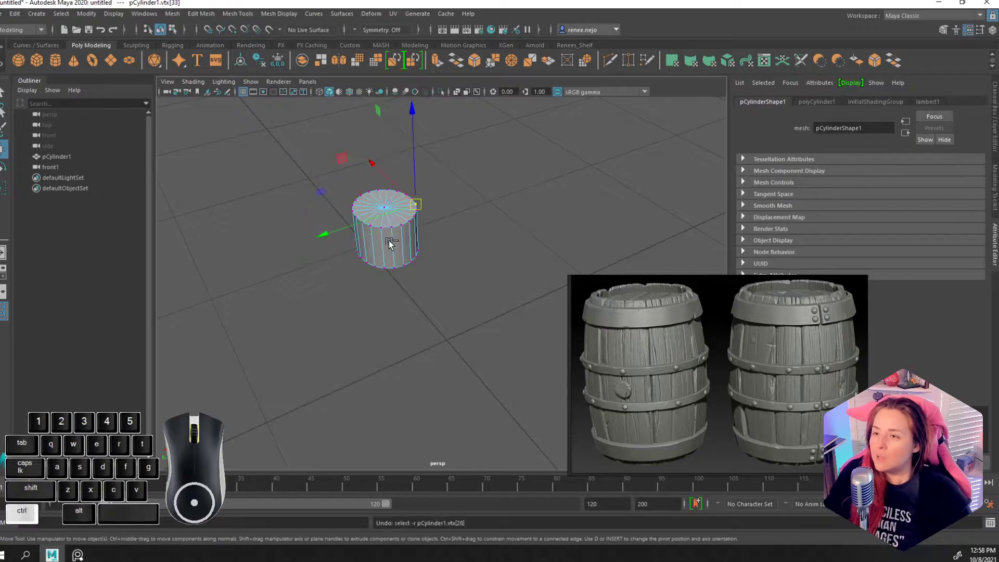
key("ctrl+z")
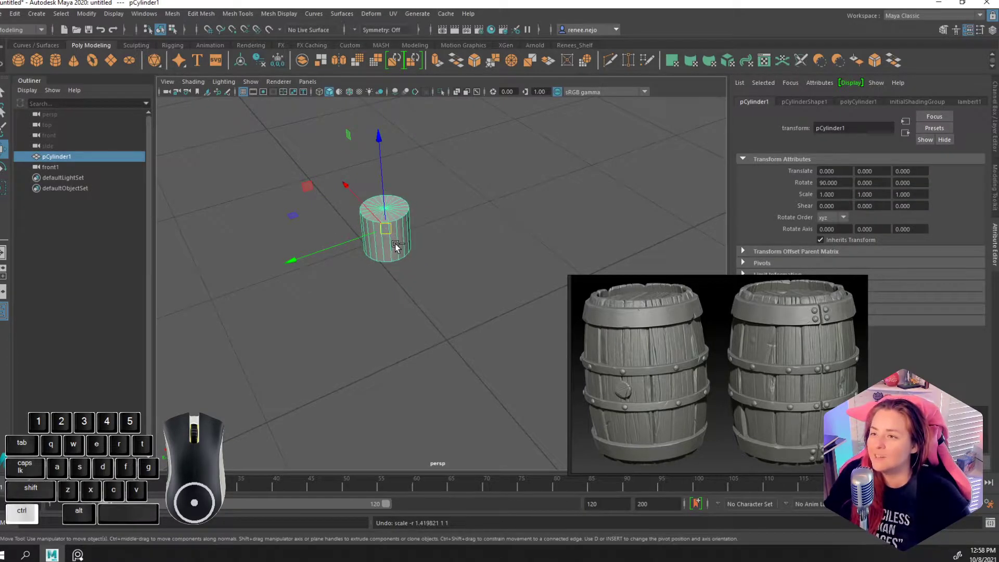
Step: Move the cylinder about 4.86 units down along its vertical axis in the perspective view
left_click_drag(395, 247, 459, 303, "alt")
middle_click_drag(460, 303, 478, 302, "alt")
left_click_drag(442, 325, 458, 299, "alt")
right_click_drag(453, 188, 495, 172)
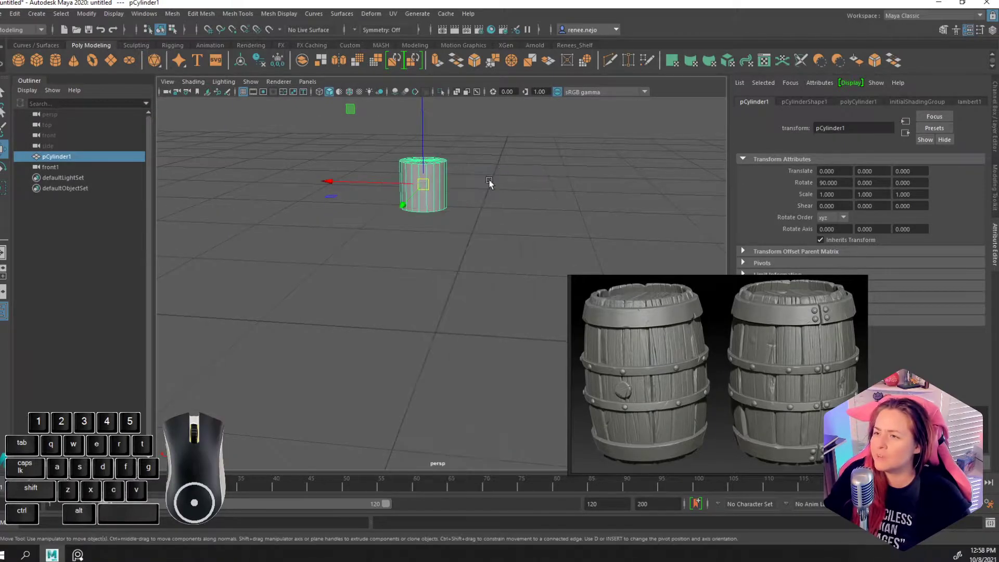
left_click_drag(419, 198, 482, 242, "alt")
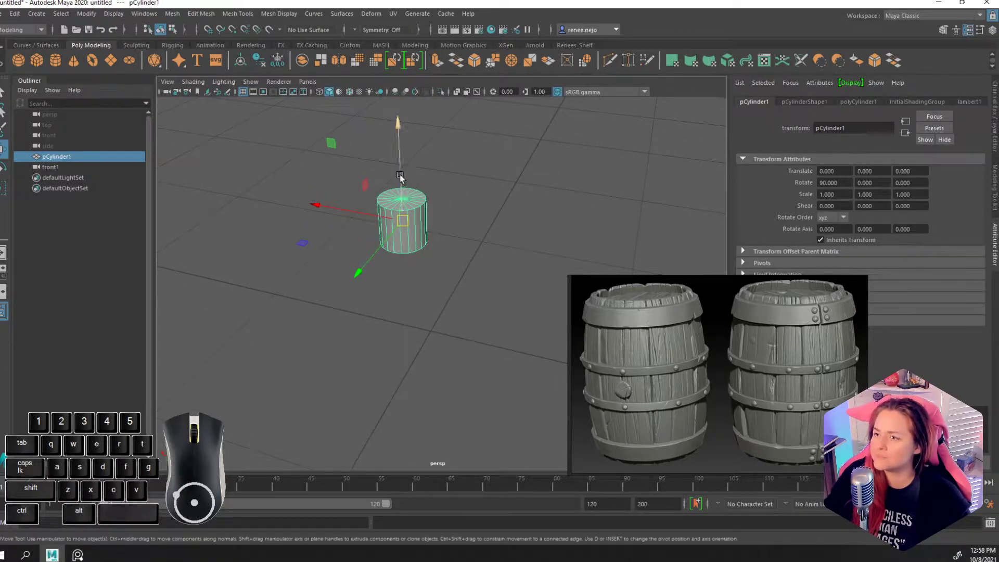
left_click_drag(398, 171, 411, 267)
left_click_drag(524, 346, 404, 341, "alt")
Step: Undo the cylinder's downward move and its earlier pivot centering
key("ctrl+z")
key("ctrl+z")
key("ctrl+z")
key("ctrl+z")
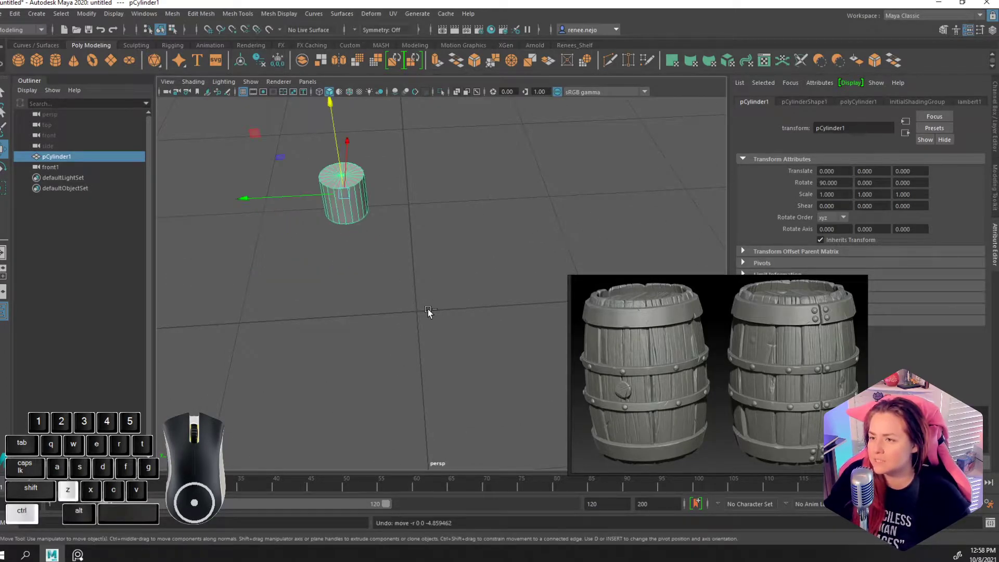
key("ctrl+z")
Step: Reselect the whole cylinder in object mode in the perspective view
left_click_drag(476, 306, 500, 304, "alt")
scroll(472, 352, "up", 3)
left_click_drag(472, 354, 451, 388, "alt")
right_click_drag(420, 346, 488, 265)
left_click(489, 356)
left_click(434, 358)
left_click_drag(446, 371, 378, 435, "alt")
scroll(451, 373, "up", 3)
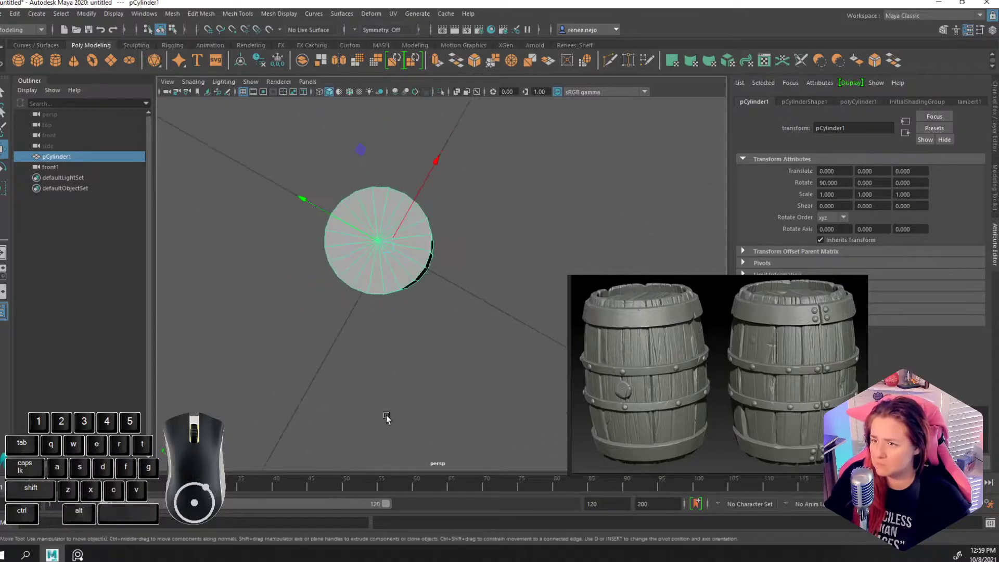
Step: In the side view, raise the cylinder to a Z translation of 0.018, aligning its base with the grid line
key("space")
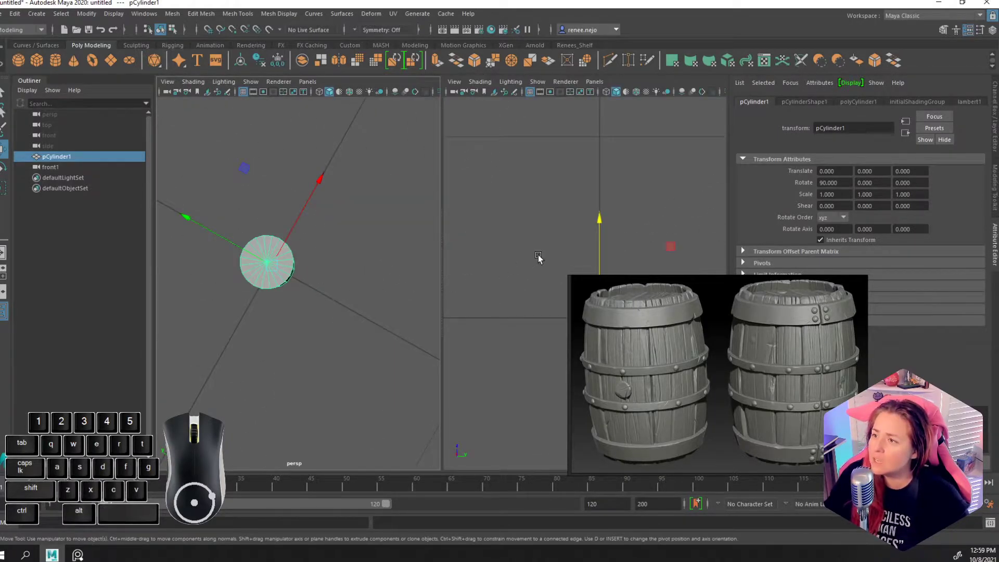
key("space")
middle_click_drag(363, 362, 254, 243, "alt")
right_click_drag(367, 372, 384, 371, "alt")
left_click_drag(420, 381, 389, 354)
left_click_drag(419, 416, 419, 405, "alt")
key("space")
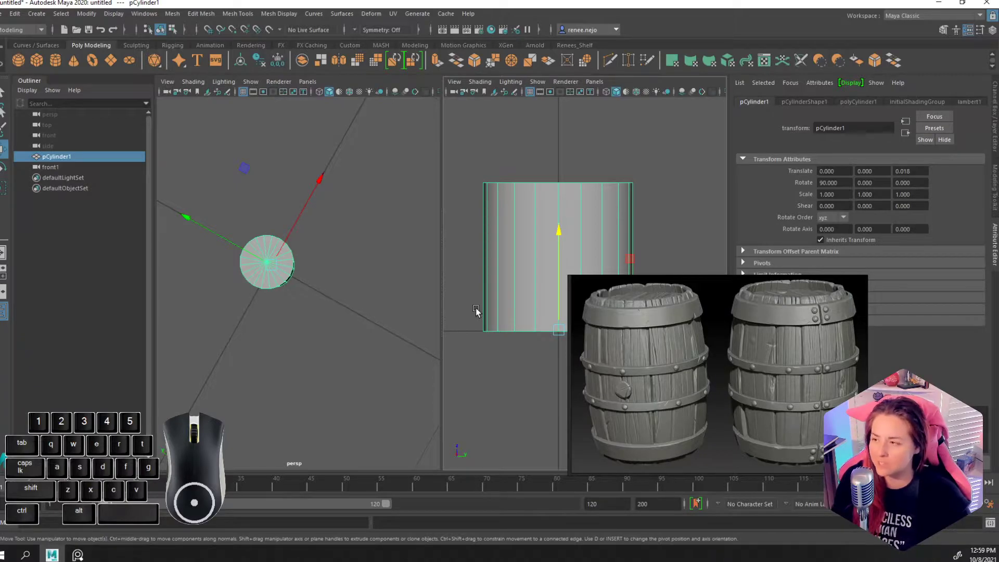
Step: Check the cylinder's placement against the grid axes in the front and top views
key("space")
key("space")
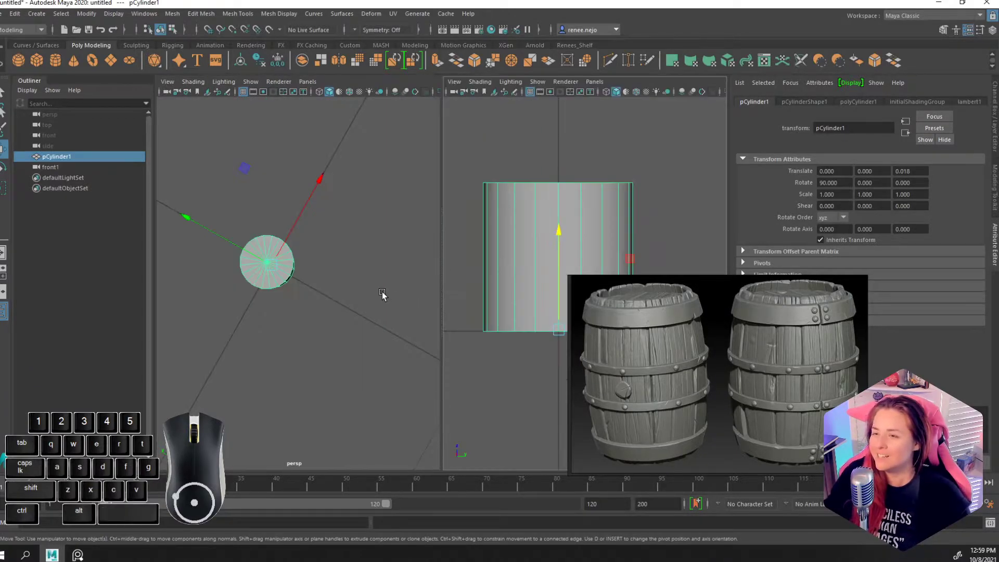
key("space")
left_click(472, 254)
left_click_drag(472, 251, 473, 283)
key("space")
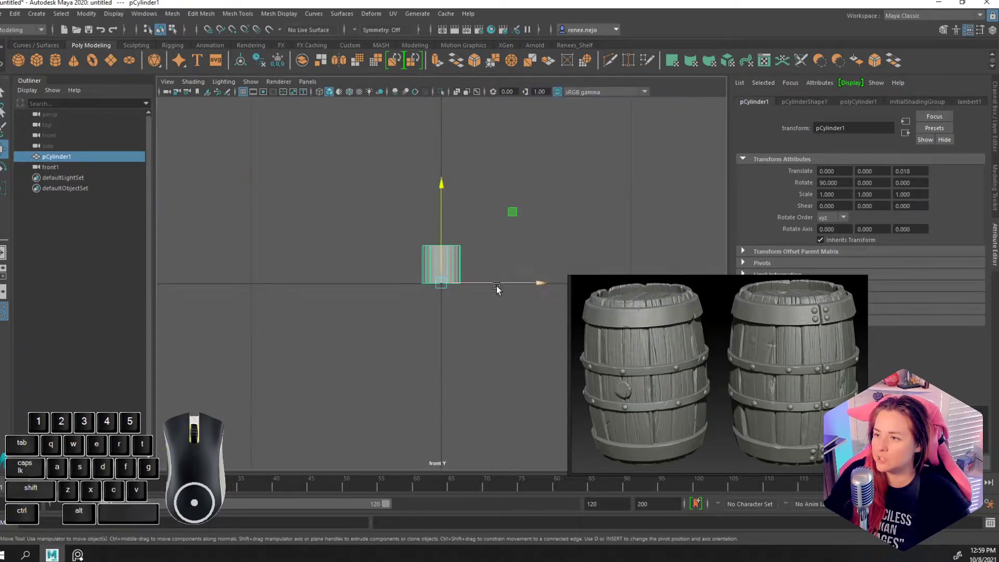
scroll(468, 275, "up", 6)
scroll(452, 254, "down", 5)
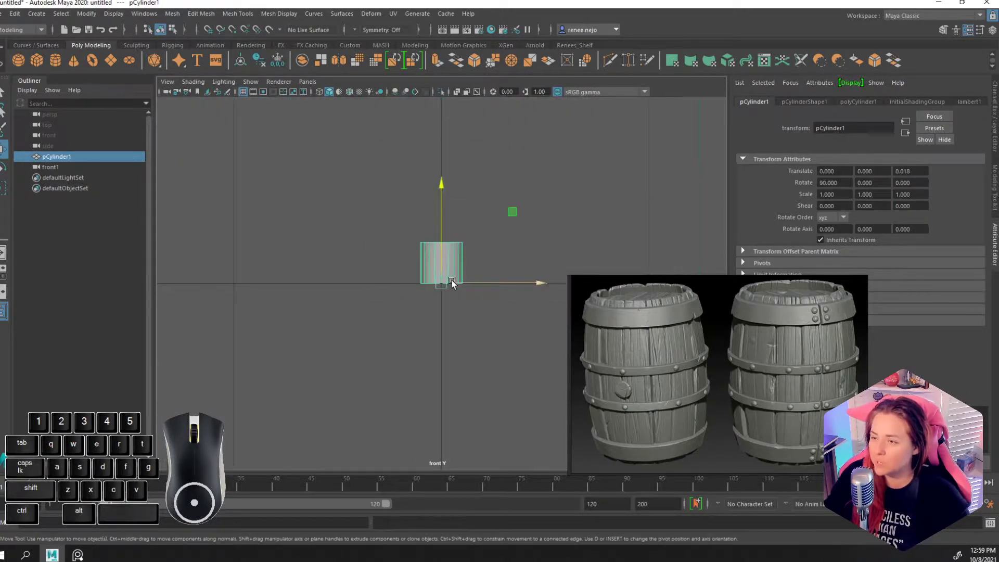
key("space")
left_click_drag(435, 268, 404, 268)
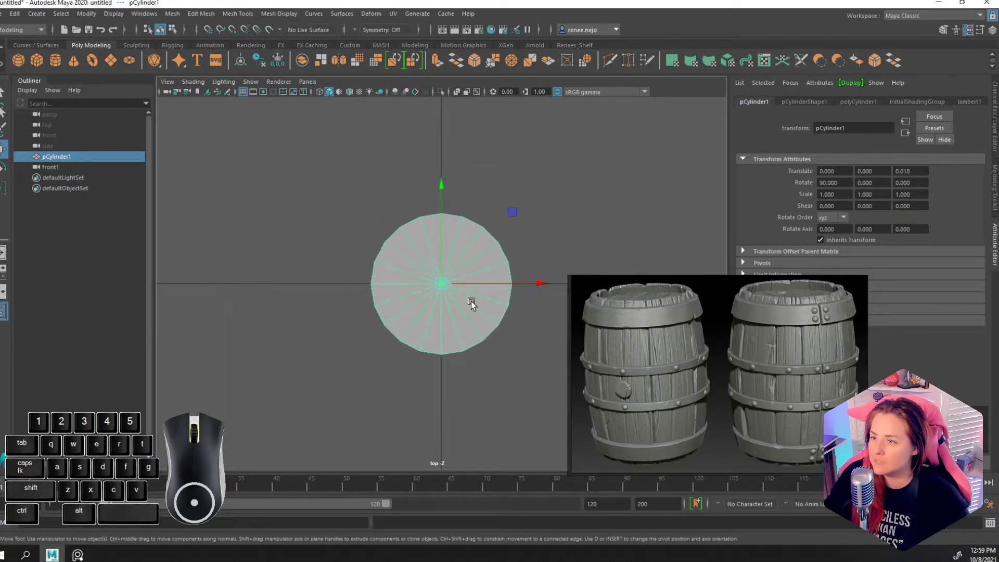
scroll(471, 301, "up", 3)
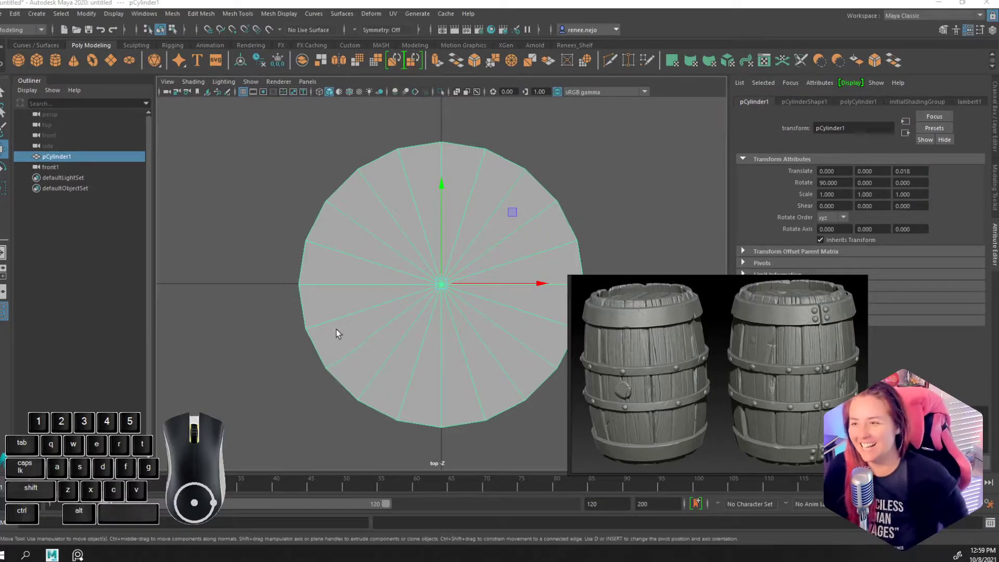
scroll(438, 339, "down", 4)
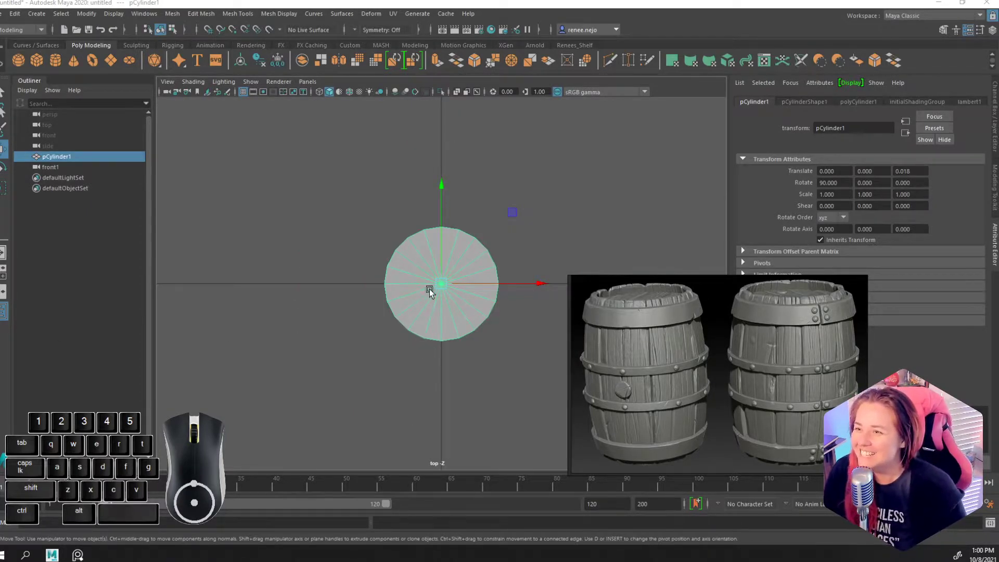
key("space")
Step: Return to the perspective view with nothing selected and move the reference image closer to the cylinder
left_click(342, 238)
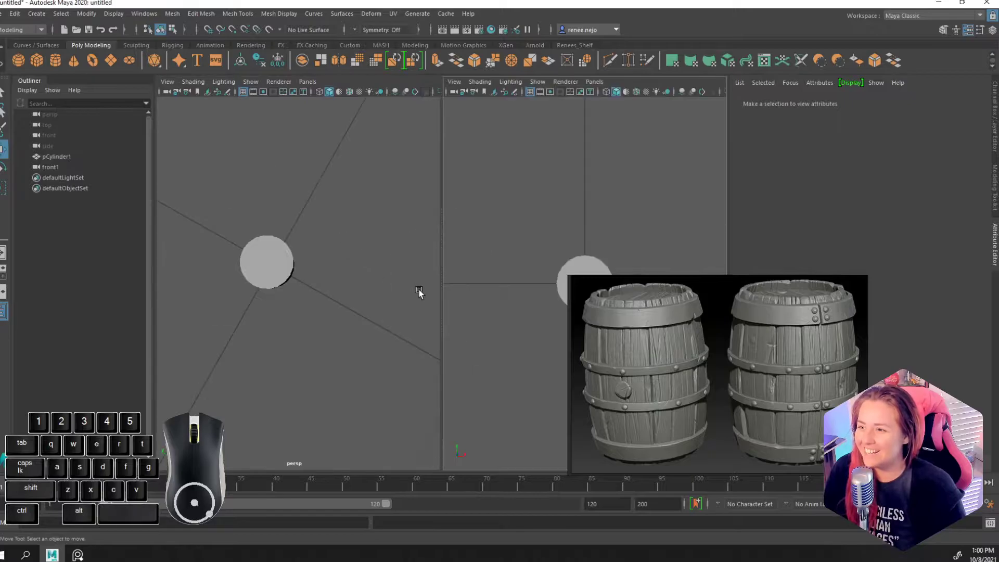
key("space")
left_click_drag(345, 297, 350, 244, "alt")
left_click_drag(681, 337, 638, 257)
left_click_drag(422, 345, 384, 364, "alt")
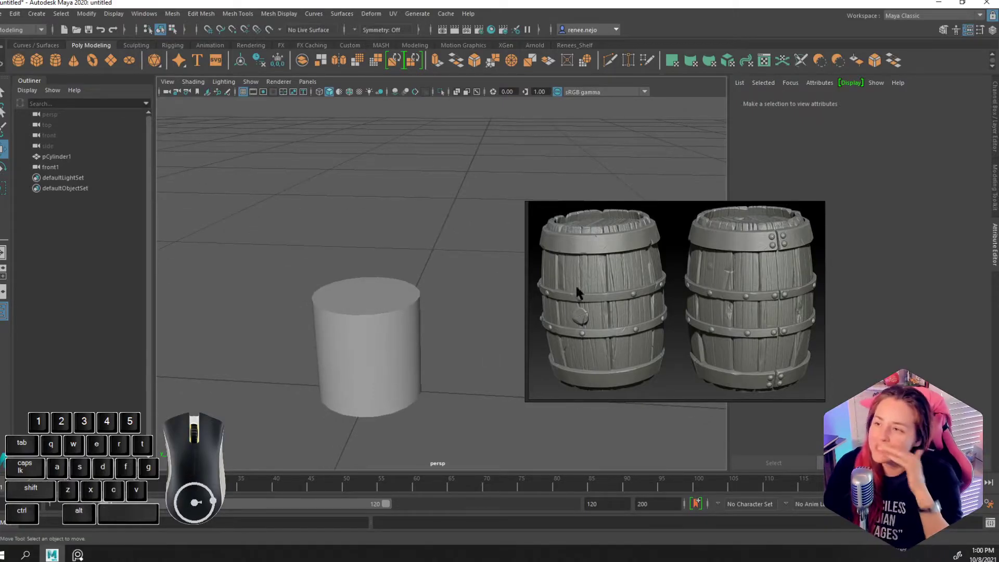
Step: Examine the reference barrel's metal bands and round plug up close, then reframe both barrels
scroll(604, 329, "up", 3)
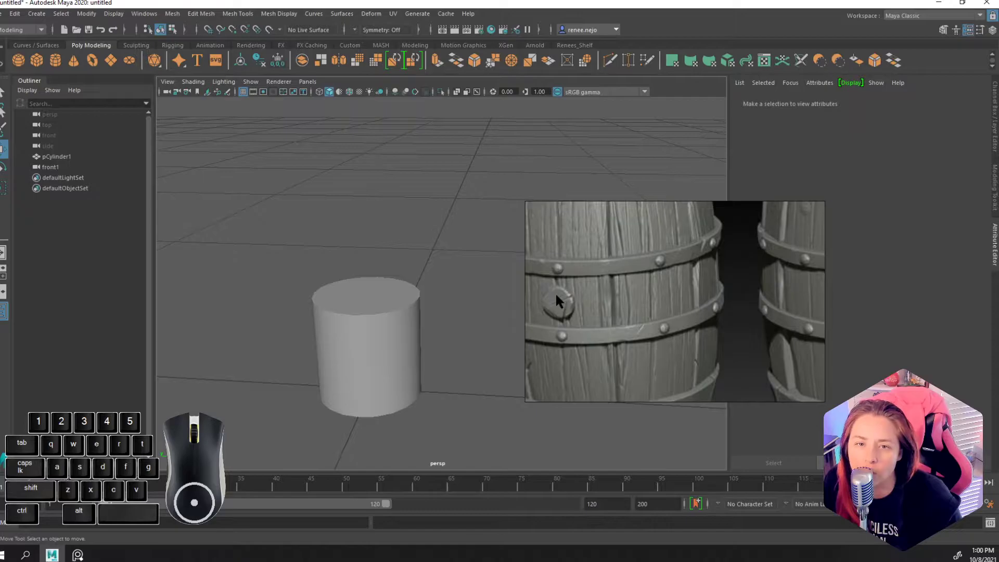
scroll(556, 295, "down", 4)
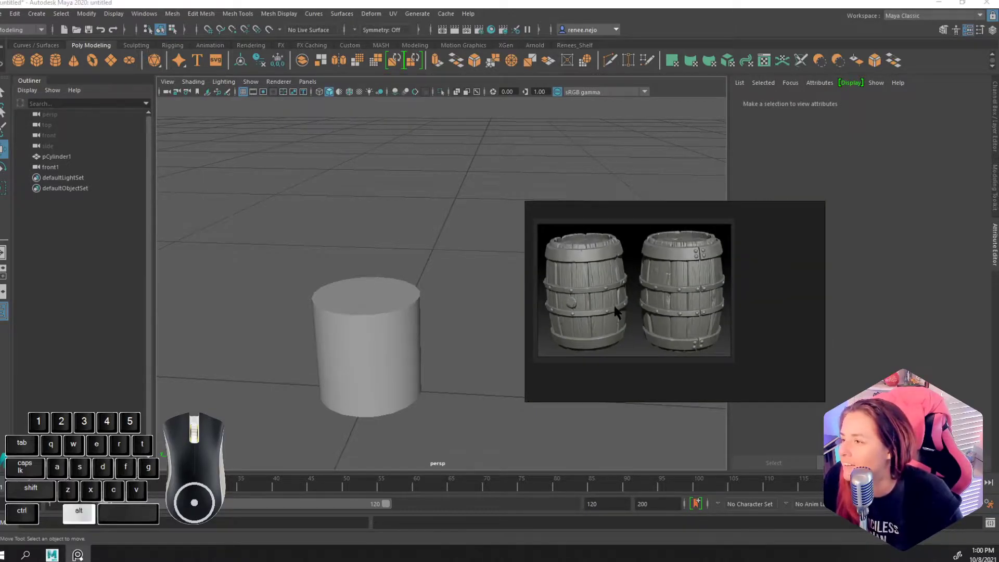
scroll(598, 294, "up", 4)
left_click_drag(631, 334, 535, 260)
scroll(566, 272, "down", 2)
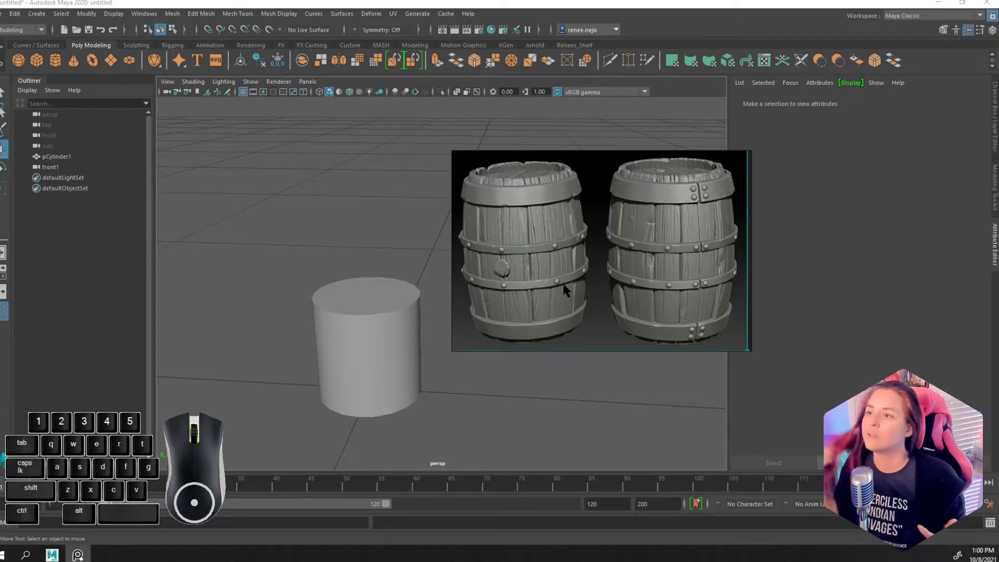
Step: Lower the reference image so that its barrels sit level with the cylinder in the perspective view
left_click(398, 314)
right_click_drag(554, 287, 604, 345)
left_click_drag(382, 388, 394, 409, "alt")
middle_click_drag(394, 408, 415, 363, "alt")
left_click_drag(415, 363, 417, 356, "alt")
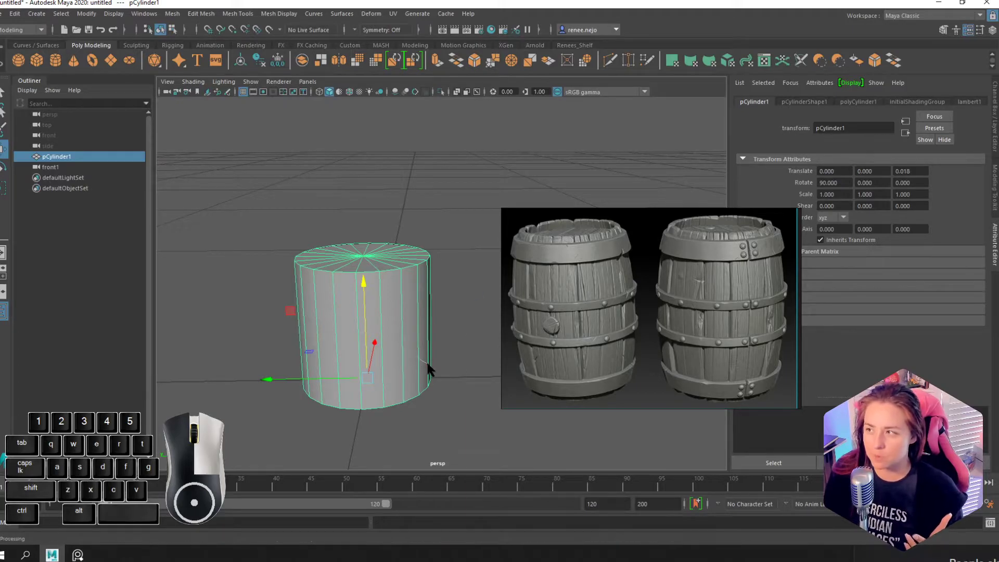
left_click(430, 365)
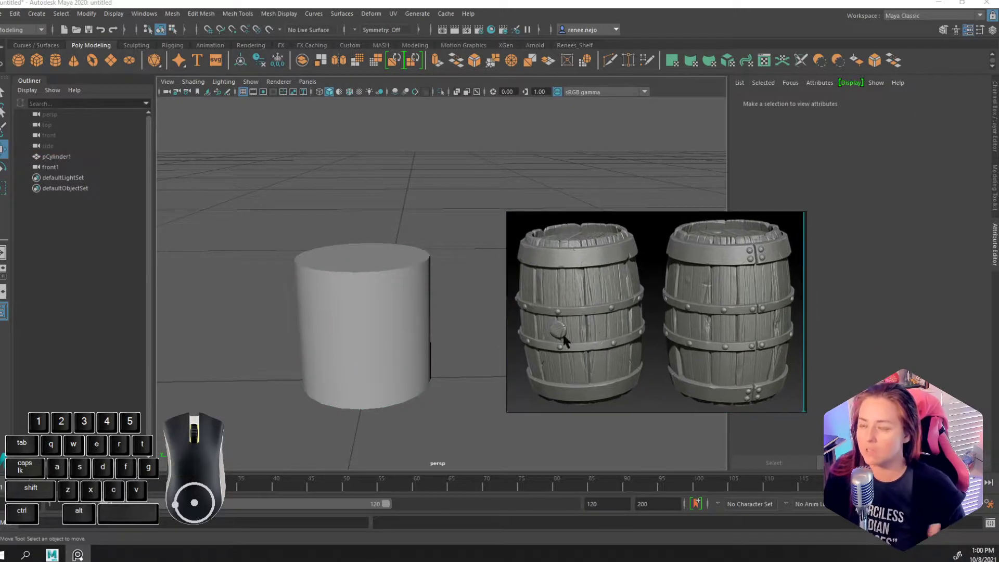
Step: Select the cylinder's top vertices and raise them to make the body taller
left_click(384, 358)
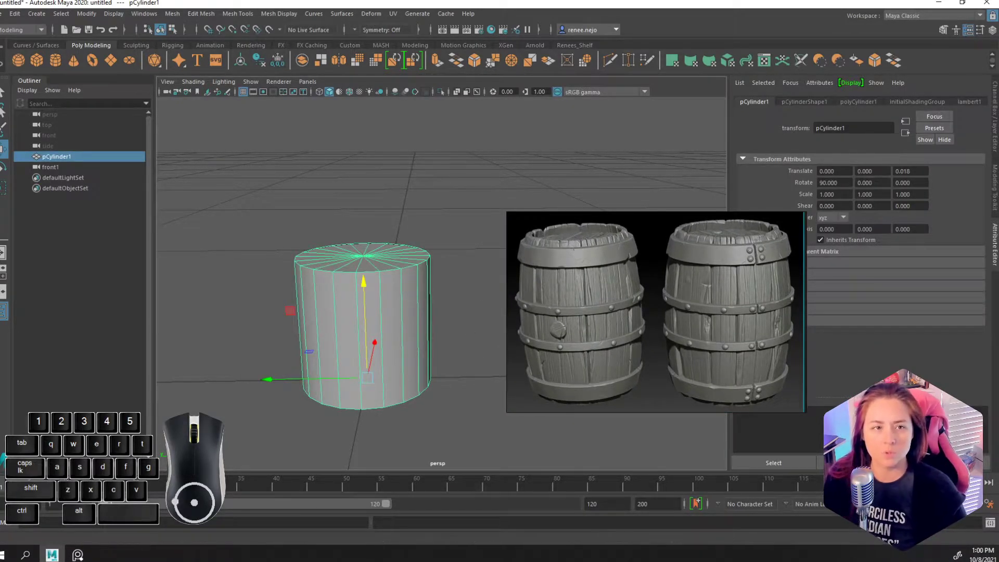
left_click_drag(325, 311, 362, 345, "alt")
right_click_drag(352, 281, 307, 277)
left_click_drag(243, 204, 474, 306)
left_click_drag(361, 228, 384, 307)
Step: Select the cylinder's vertical side edges, split them with a horizontal edge loop at mid-height, and switch to vertex selection
right_click_drag(379, 276, 372, 252)
left_click_drag(457, 326, 184, 306)
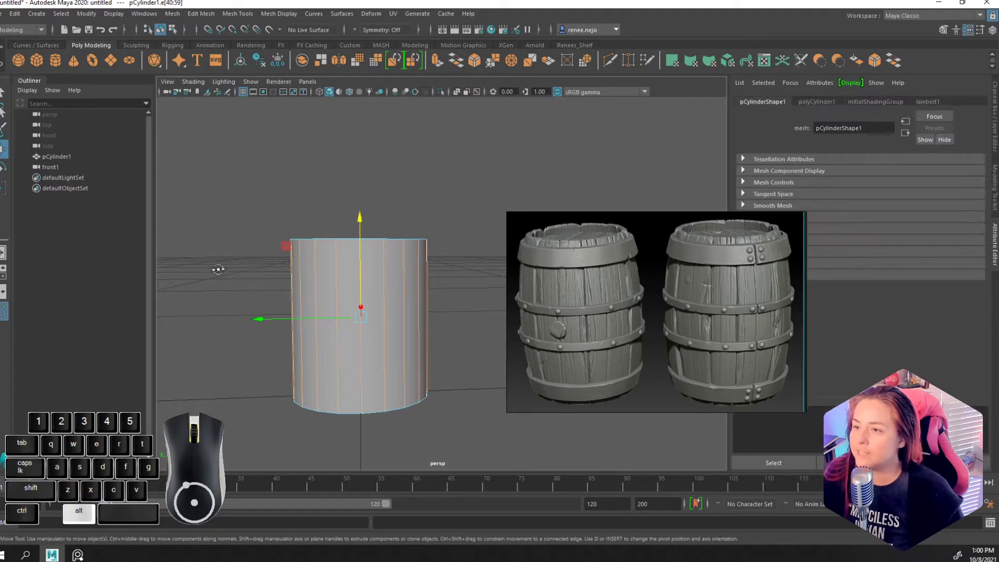
left_click_drag(218, 272, 255, 285, "alt")
left_click(572, 45)
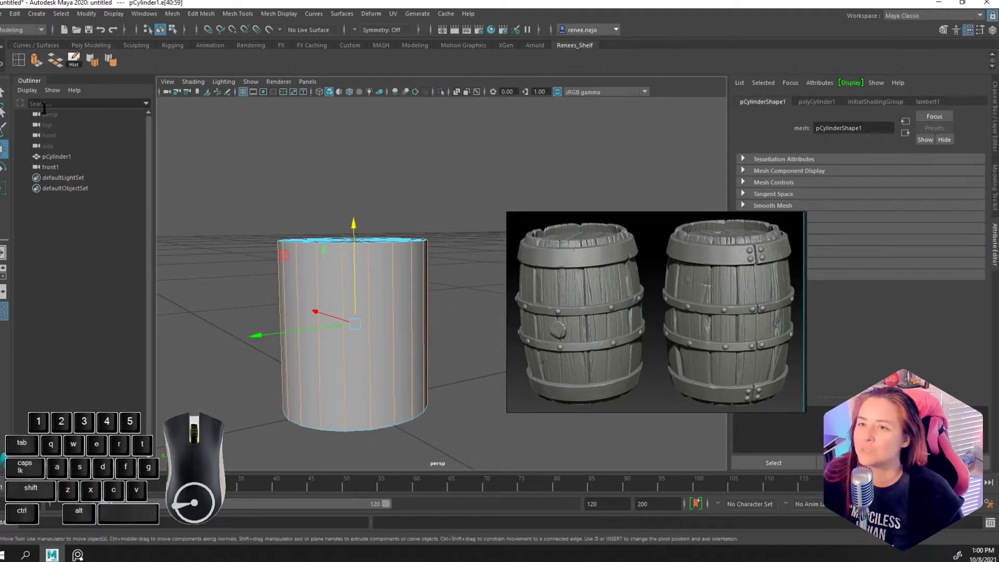
key("ctrl+e")
left_click_drag(343, 327, 354, 333)
right_click_drag(364, 312, 255, 231)
key("q")
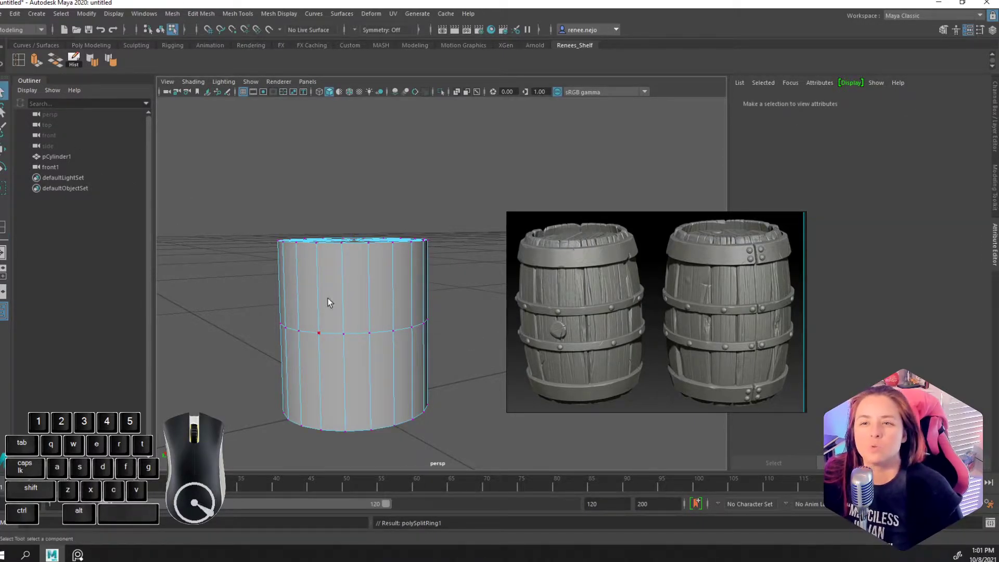
Step: Select the barrel's mid-height edge loop and scale it evenly outward to bulge the middle
key("w")
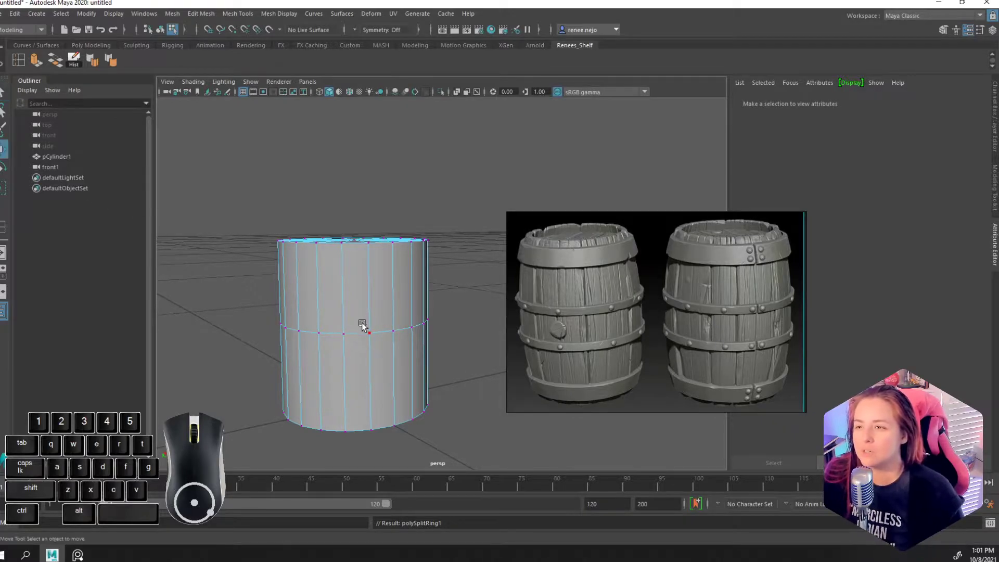
right_click_drag(364, 277, 363, 250)
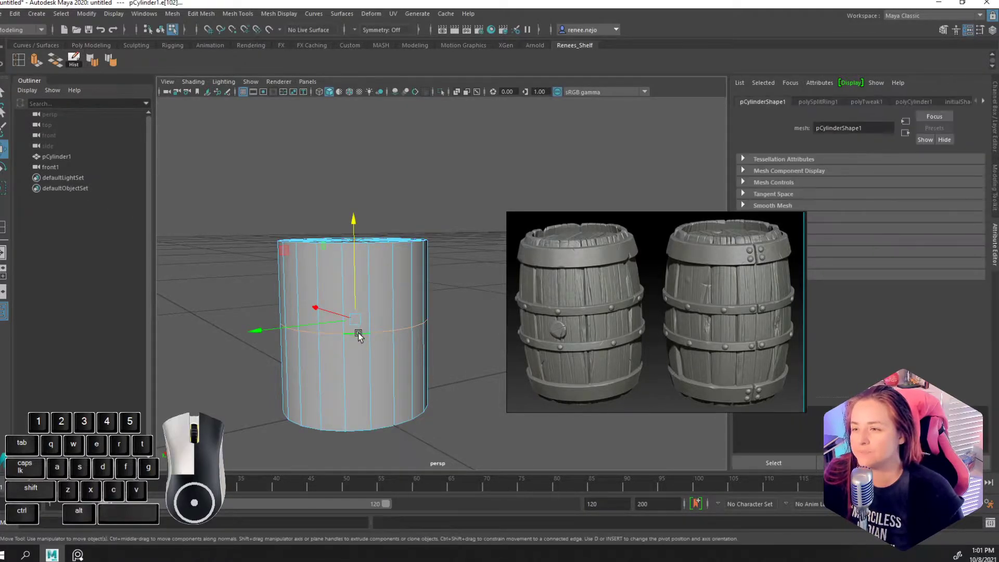
key("e")
key("r")
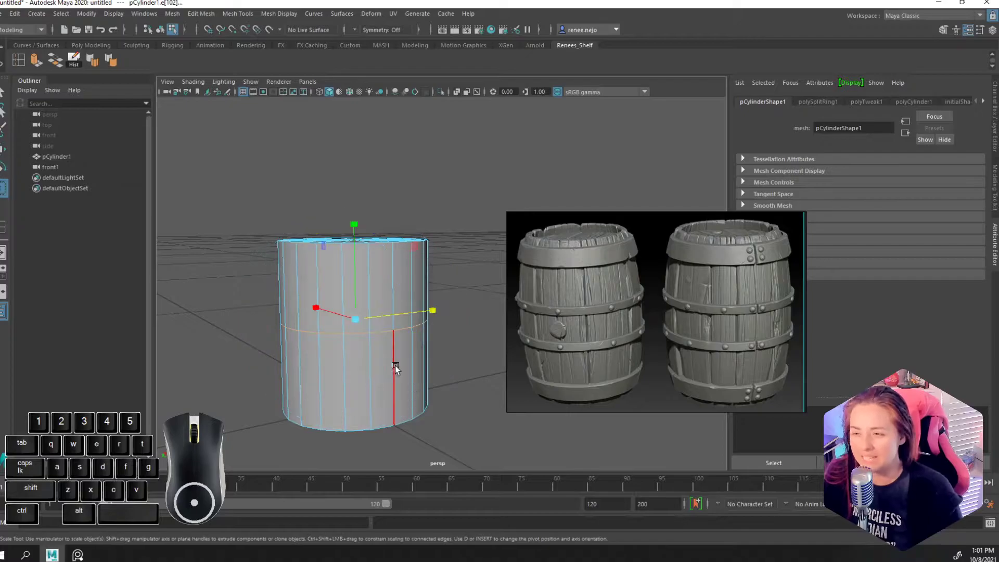
left_click_drag(451, 396, 395, 377, "alt")
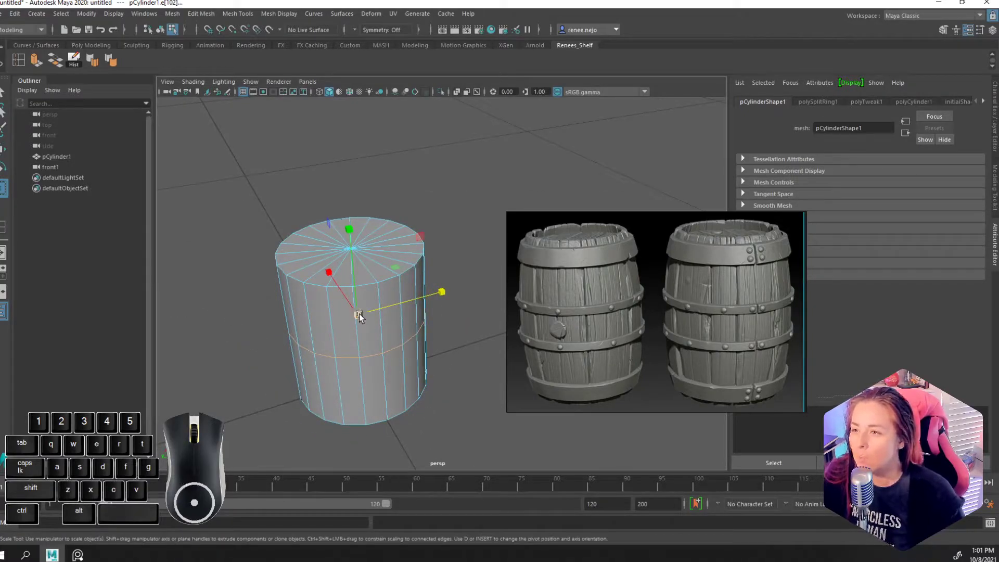
left_click_drag(357, 315, 405, 267)
left_click_drag(469, 420, 452, 375, "alt")
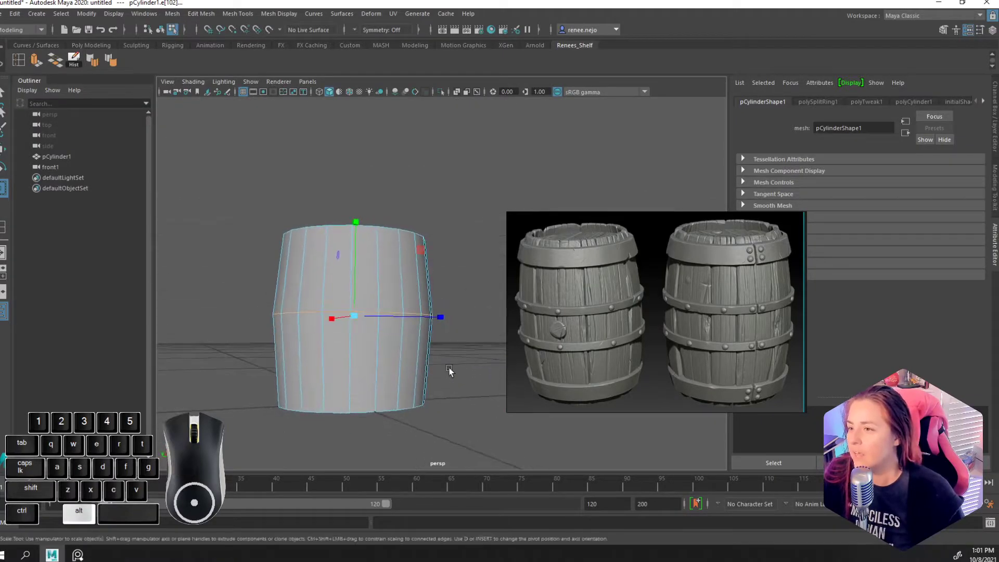
left_click_drag(466, 284, 462, 296, "alt")
Step: Select all the barrel's faces and stretch them vertically to make the body taller
right_click_drag(355, 335, 391, 304)
double_click(383, 327)
left_click(384, 328)
double_click(341, 335)
mouse_move(353, 274)
left_mouse_down()
mouse_move(350, 257)
mouse_move(352, 266)
left_mouse_up()
key("w")
left_click_drag(345, 360, 280, 372, "alt")
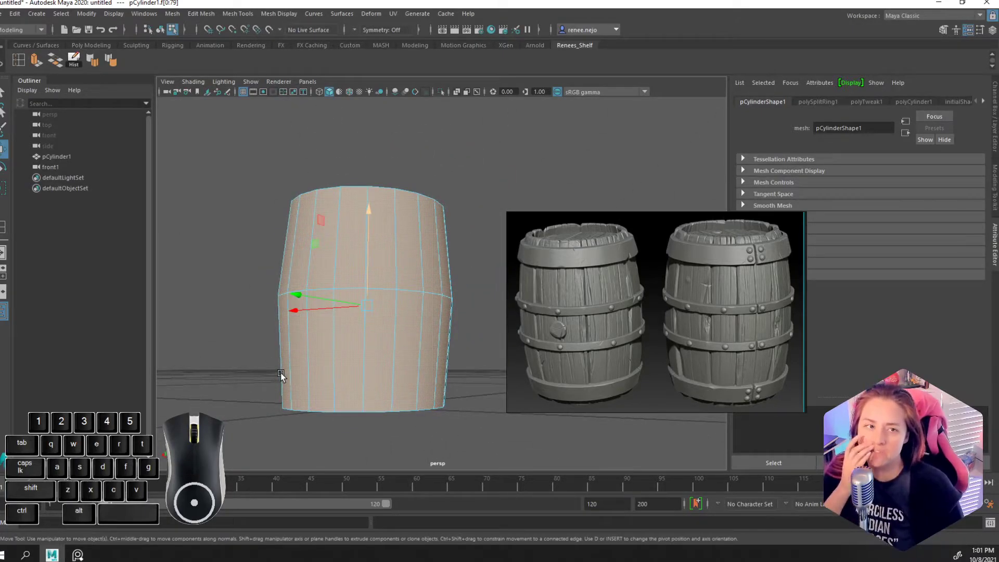
Step: Insert two horizontal edge loops around the barrel, one midway up the upper half and one midway up the lower half
left_click(18, 61)
left_click_drag(339, 218, 339, 233)
left_click_drag(335, 335, 335, 339)
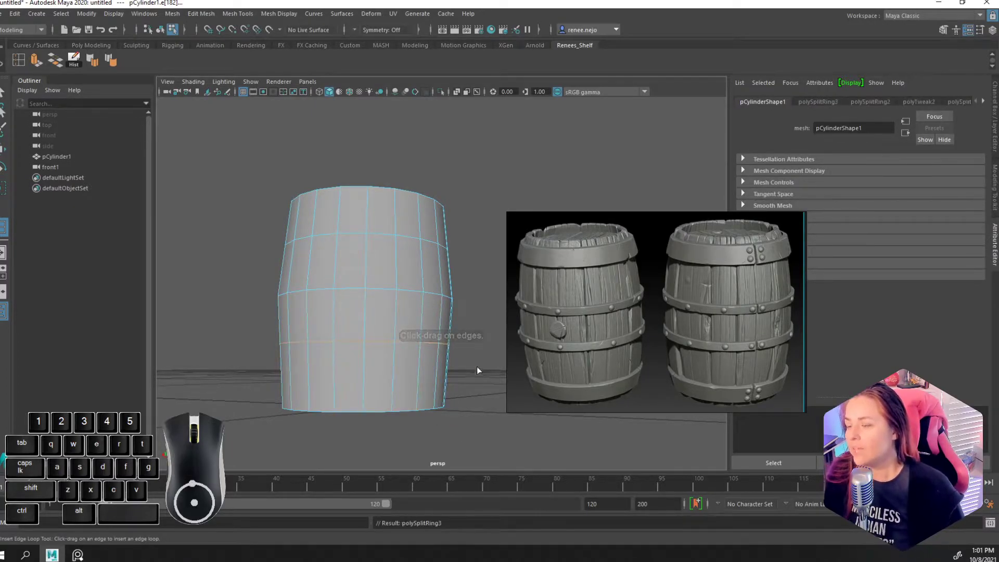
Step: Try adding vertical edge loops to the barrel's side and undo each one
right_click_drag(395, 258, 407, 233)
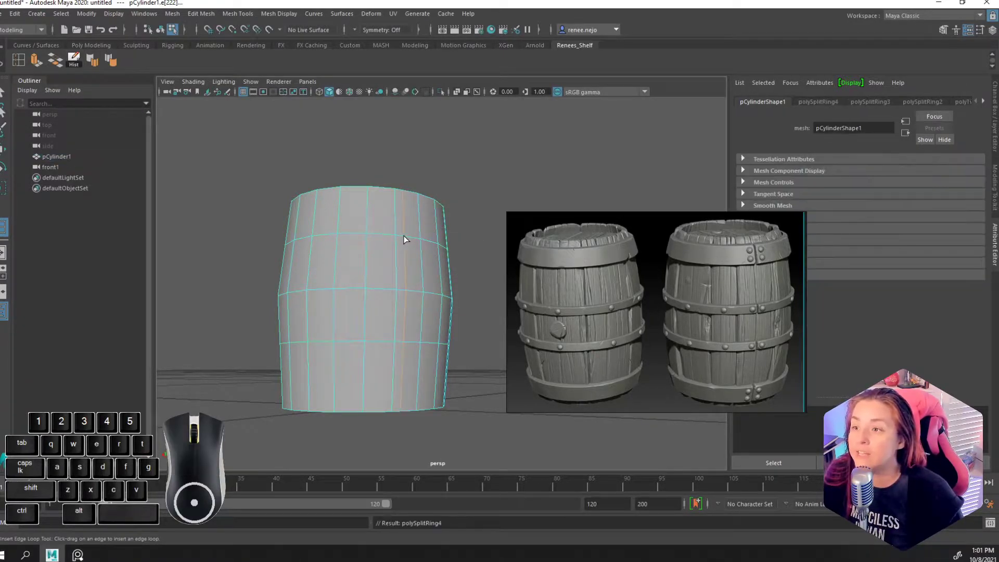
key("ctrl+z")
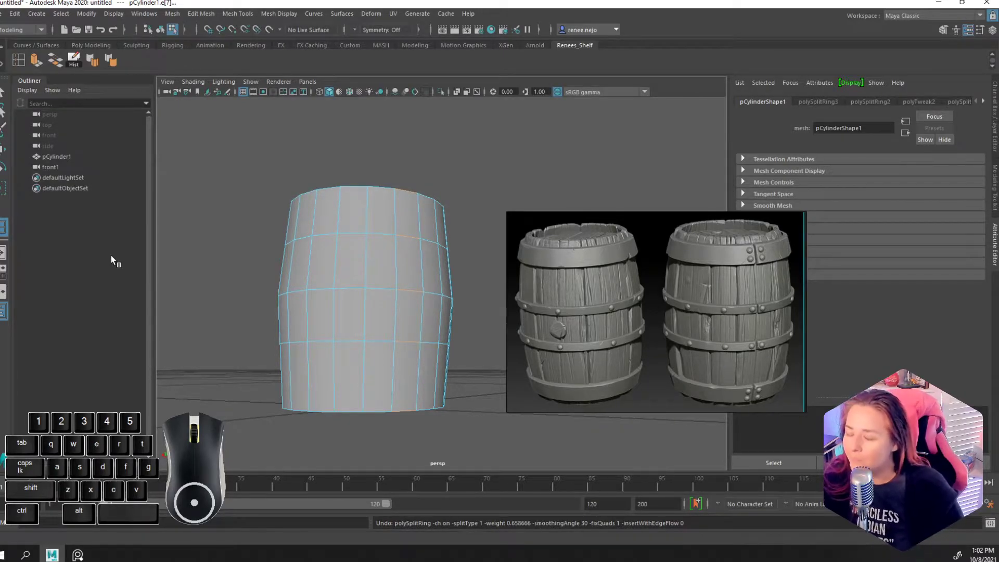
left_click_drag(373, 245, 346, 238, "alt")
right_click_drag(343, 201, 337, 192)
left_click(336, 206)
key("ctrl+z")
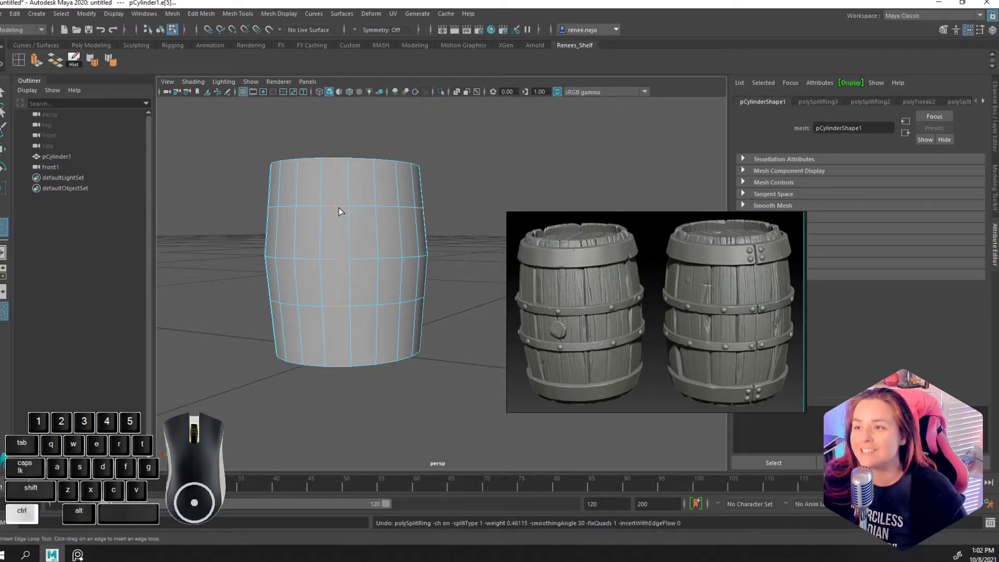
Step: Select the upper and lower horizontal edge loops together and scale them slightly outward to round the barrel's profile, then clear the selection
key("w")
left_click(305, 208)
double_click(304, 208)
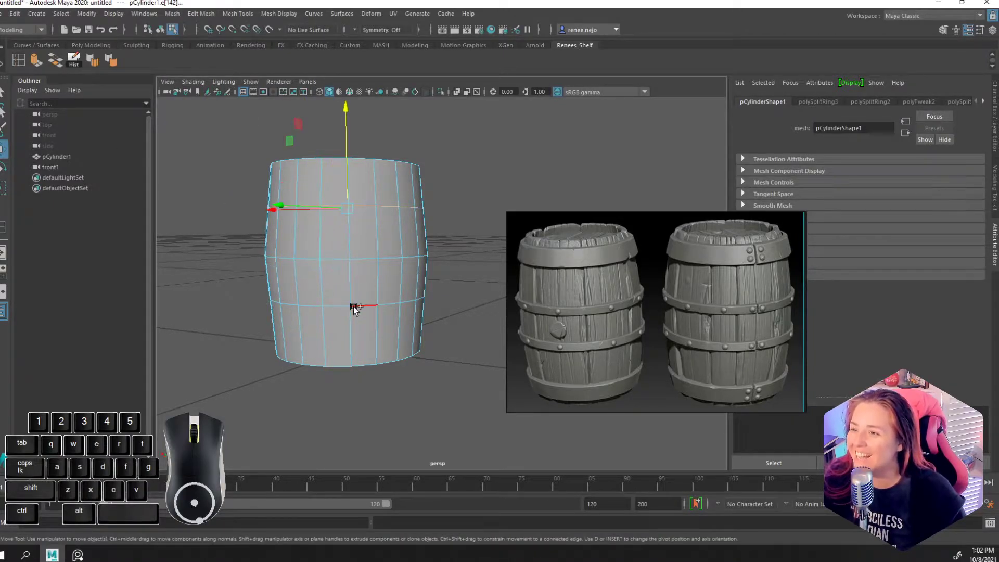
double_click(339, 310, "shift")
key("space")
mouse_move(403, 372)
left_mouse_down("alt")
mouse_move(412, 386)
mouse_move(421, 376)
left_mouse_up("alt")
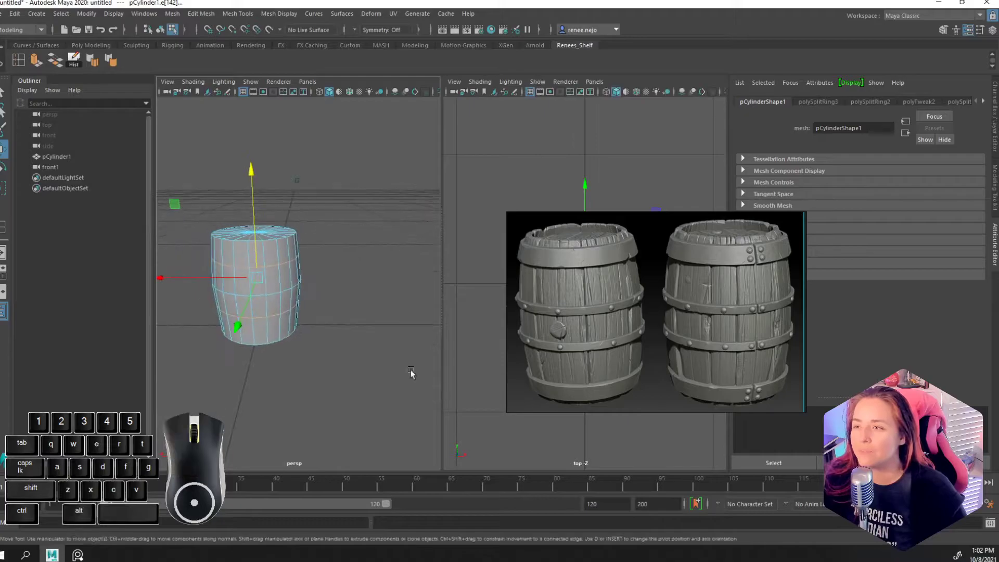
key("space")
key("r")
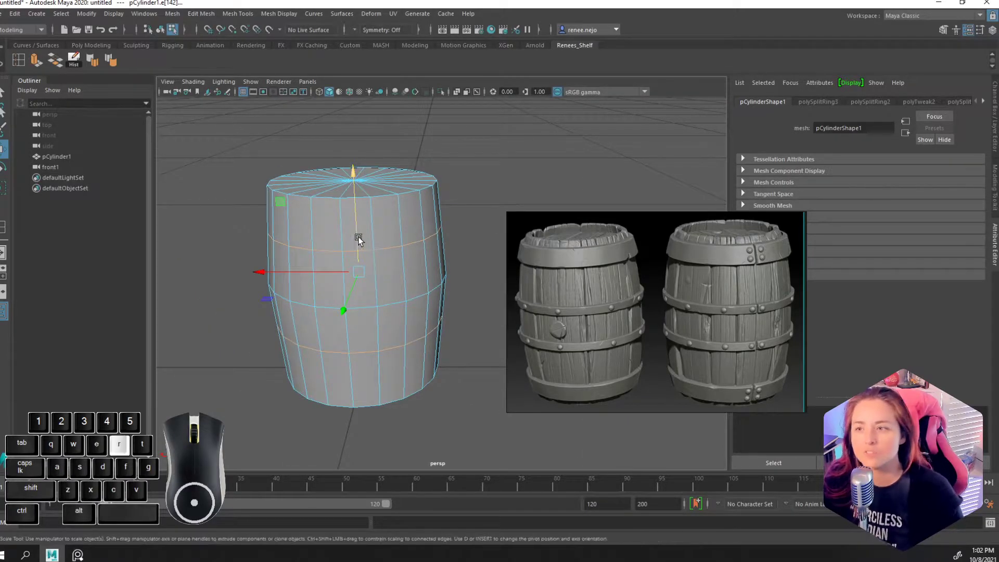
left_click_drag(303, 254, 302, 255)
left_click(424, 405)
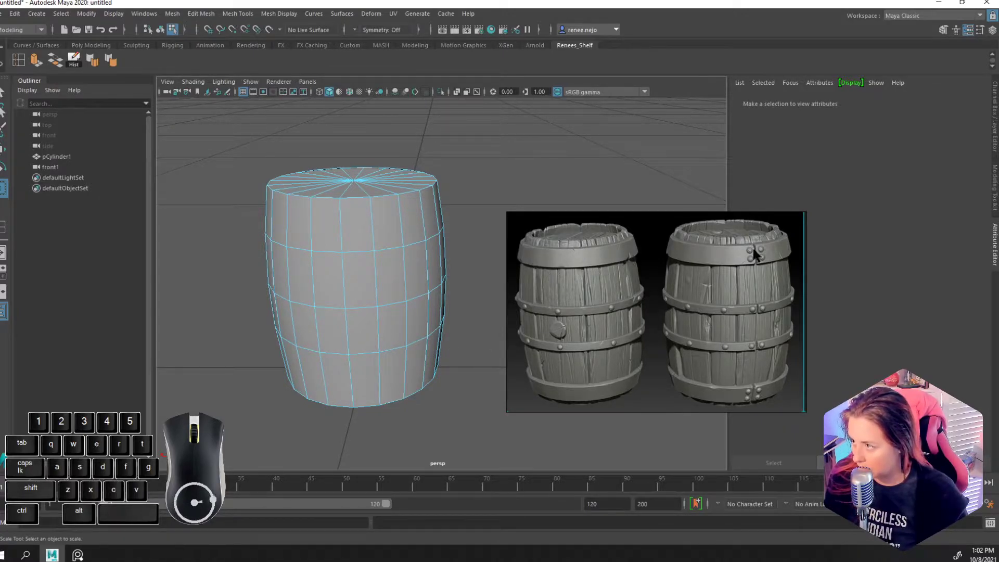
left_click_drag(380, 306, 421, 260, "alt")
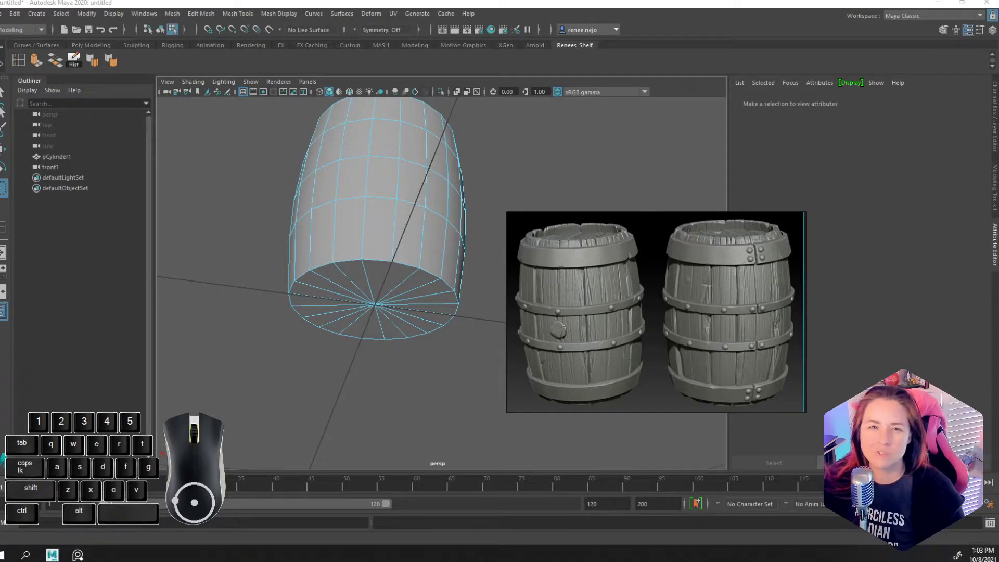
Step: Switch to Chrome, look up images for "hard surface modeling" on Google, and return to Maya
left_click_drag(0, 130, 536, 1)
left_click(503, 24)
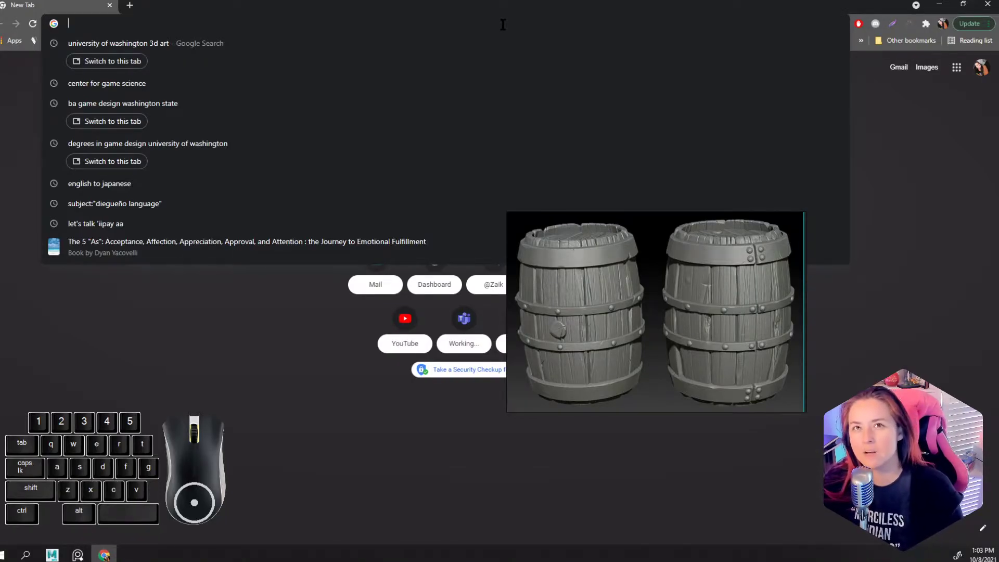
type("hard surfa")
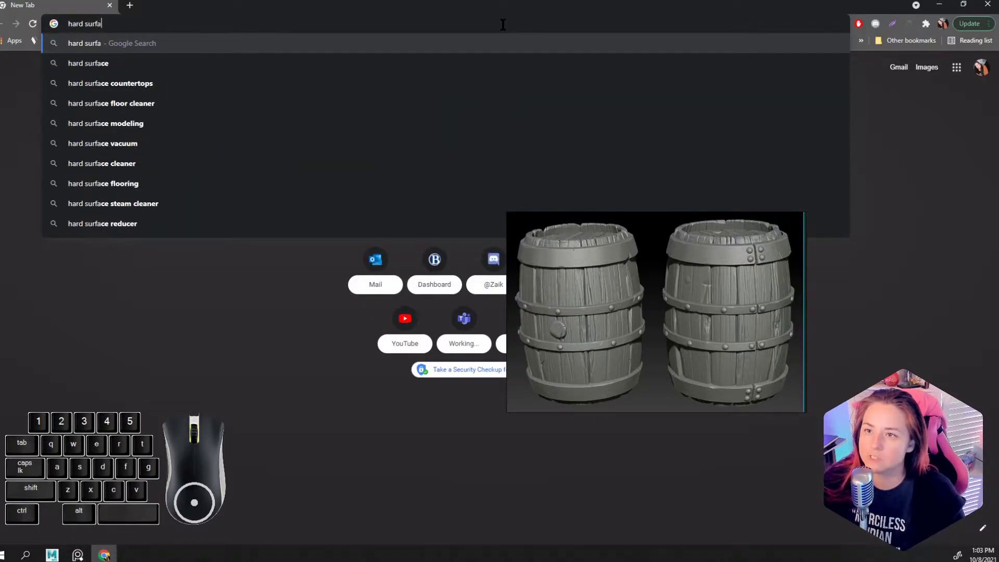
type("ce ")
type("modeling")
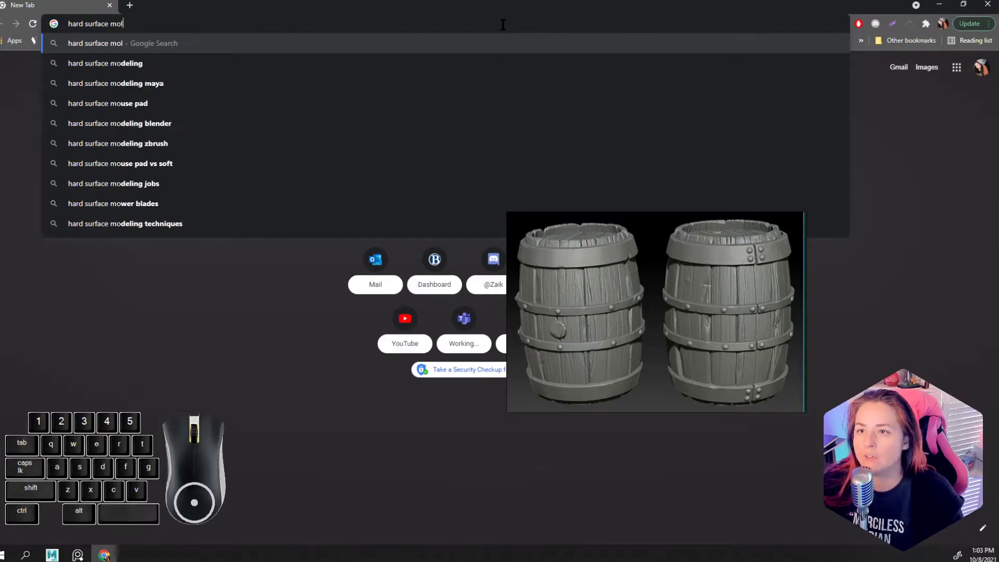
key("Return")
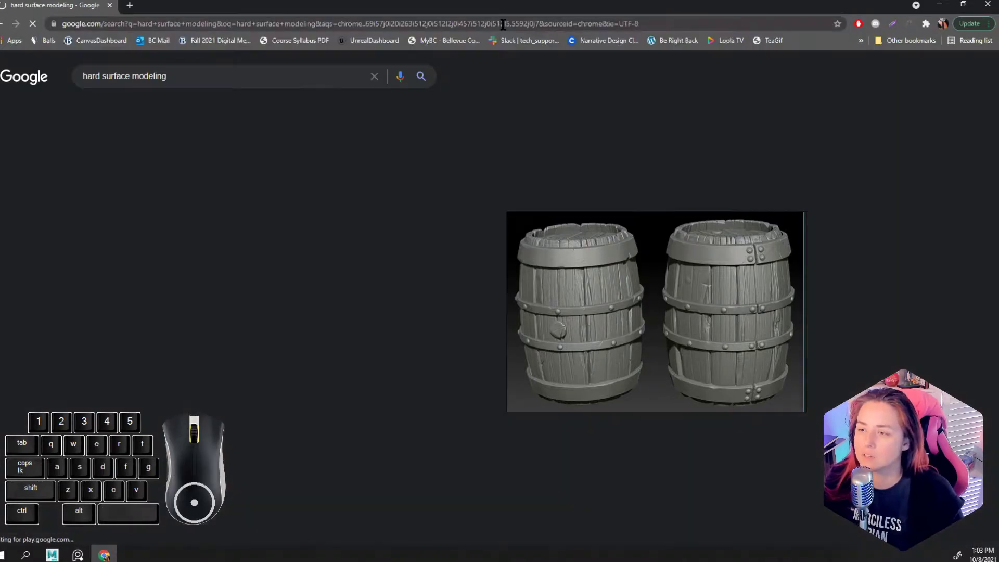
left_click(143, 110)
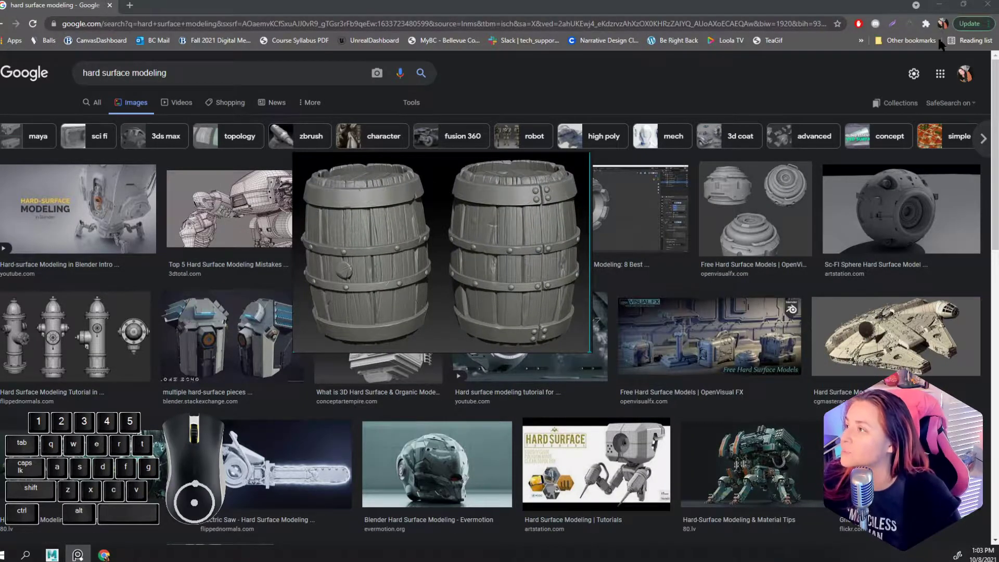
left_click(939, 6)
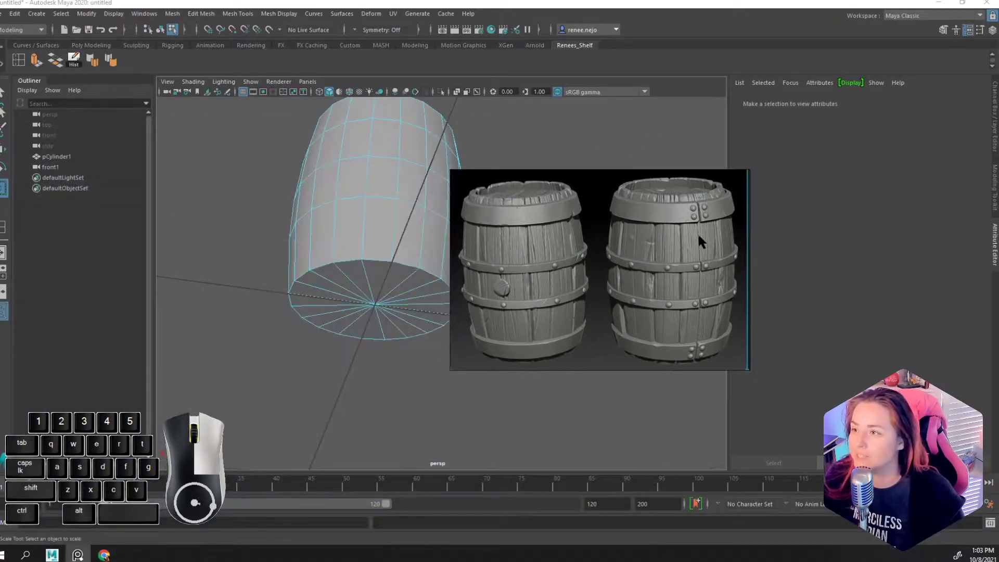
Step: Switch to face selection and isolate the faces of the barrel's top cap
left_click_drag(300, 215, 335, 276, "alt")
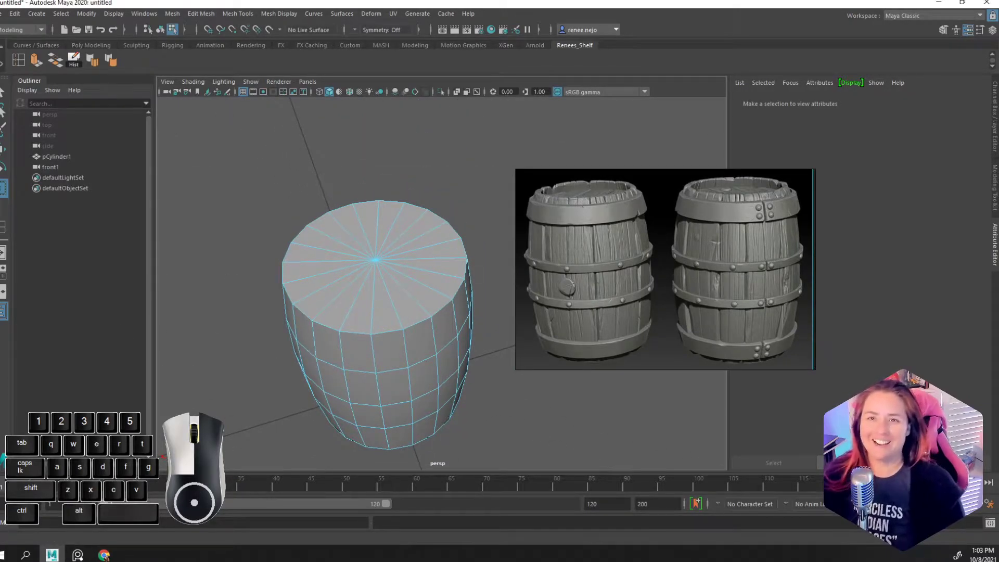
left_click_drag(284, 370, 348, 292, "alt")
left_click_drag(385, 248, 411, 290, "alt")
right_click_drag(376, 277, 378, 307)
key("f")
left_click_drag(414, 337, 476, 232, "alt")
left_click_drag(464, 323, 279, 241, "ctrl")
left_click_drag(375, 205, 445, 216, "alt")
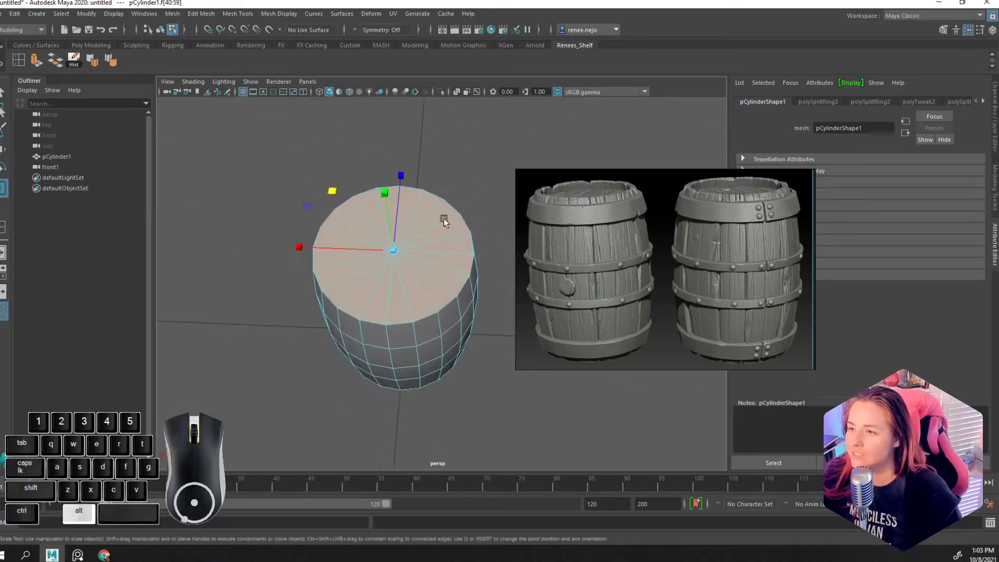
Step: Extrude the top cap faces inward to leave a narrow rim, and extrude them down into the barrel
left_click(332, 193, "shift")
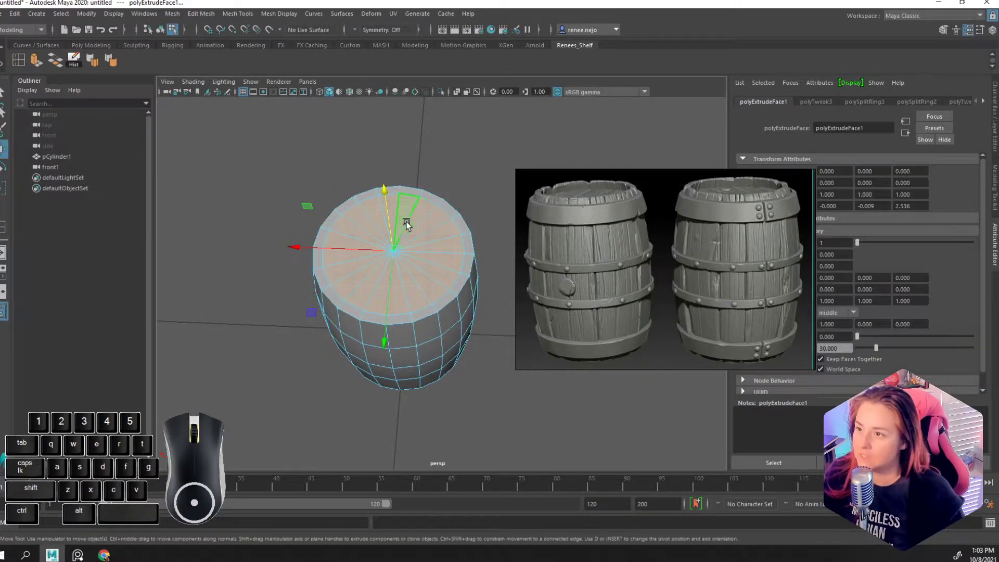
left_click_drag(405, 214, 441, 148, "alt")
left_click_drag(392, 169, 515, 393, "shift")
Step: Select only the bottom cap faces, extrude them inward to leave a rim, and extrude them up into the barrel
left_click_drag(498, 431, 316, 361)
left_click_drag(274, 261, 493, 373, "ctrl")
key("e")
key("r")
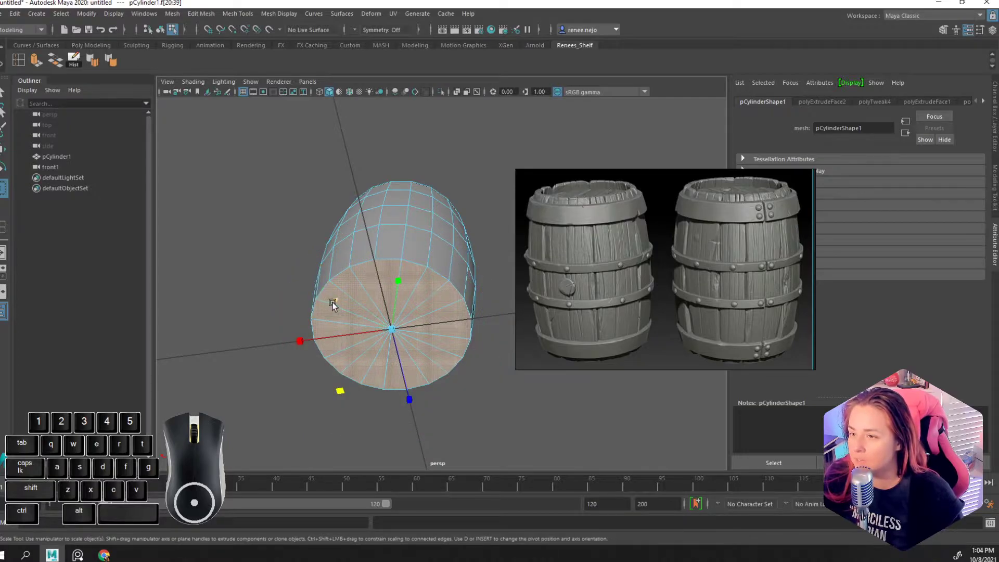
left_click_drag(340, 393, 347, 392, "shift")
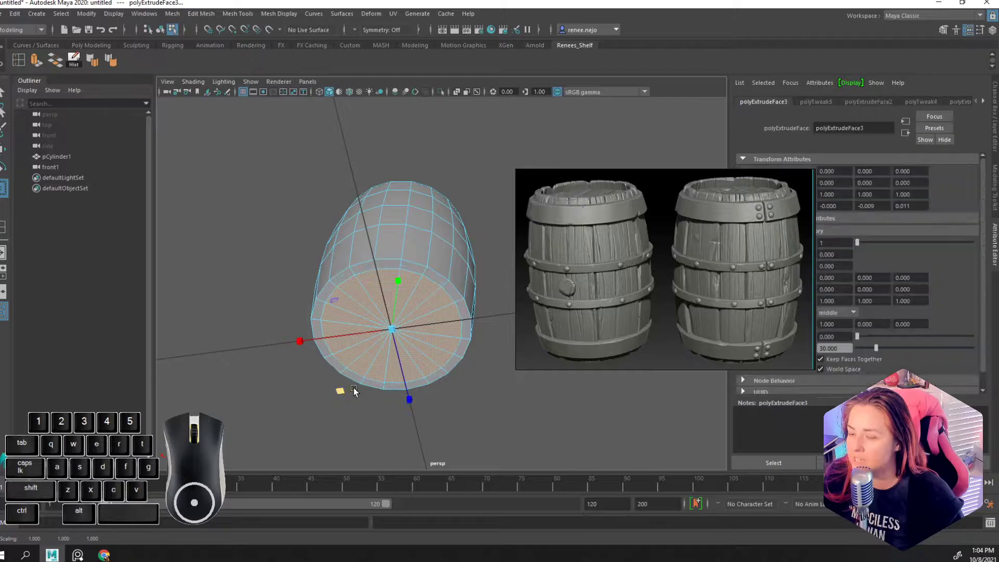
key("w")
mouse_move(483, 365)
left_mouse_down("alt")
mouse_move(477, 398)
mouse_move(471, 359)
left_mouse_up("alt")
left_click_drag(396, 301, 396, 300, "shift")
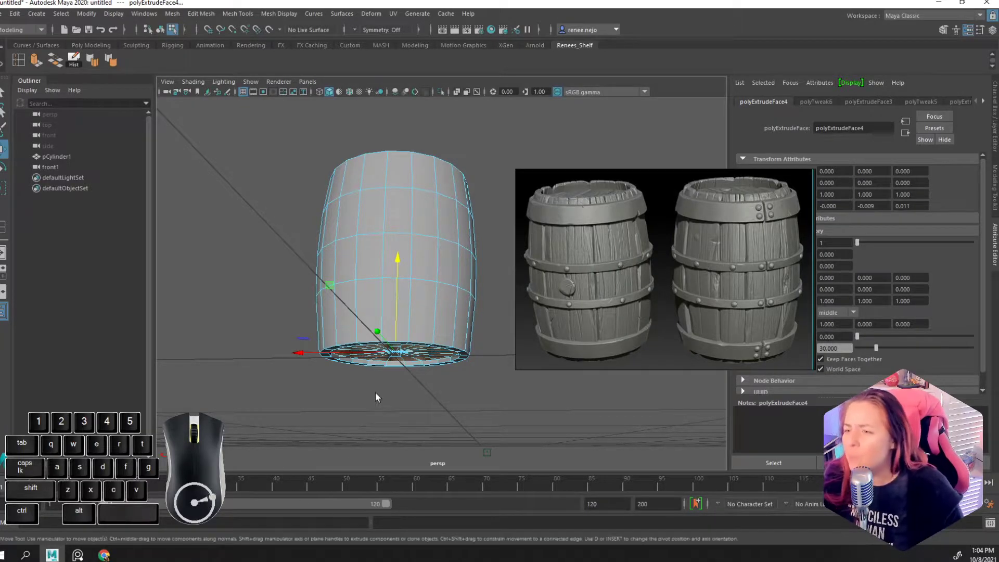
Step: Undo the separate rim and recess extrusions on the barrel's top and bottom ends
left_click_drag(418, 427, 401, 393, "alt")
key("ctrl+z")
key("ctrl+z")
key("ctrl+z")
key("ctrl+z")
left_click_drag(447, 167, 408, 391, "alt")
key("ctrl+z")
key("ctrl+z")
Step: Select both cap ends together, extrude them inward to leave matching rims, and extrude them vertically into the barrel as recesses
left_click_drag(278, 245, 362, 258, "alt")
left_click_drag(248, 238, 497, 330, "ctrl")
left_click_drag(494, 413, 483, 367, "alt")
key("r")
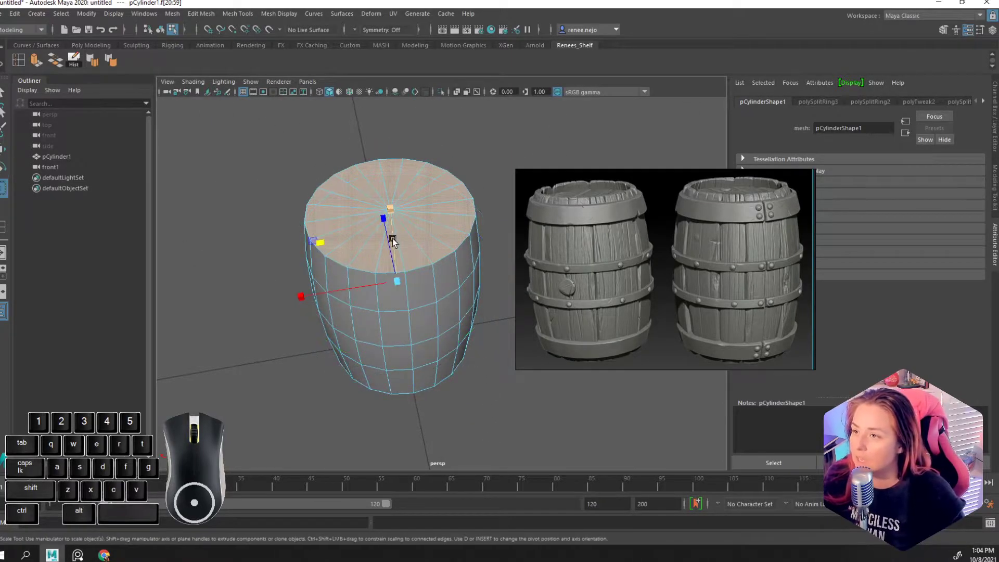
left_click_drag(319, 244, 468, 335, "shift")
left_click_drag(401, 197, 404, 213, "shift")
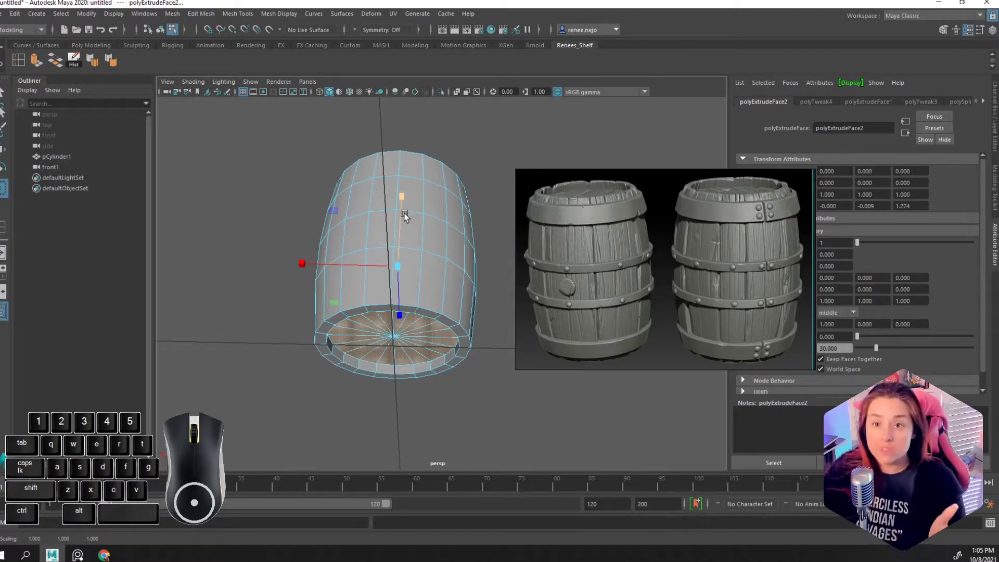
left_click_drag(254, 233, 275, 289, "alt")
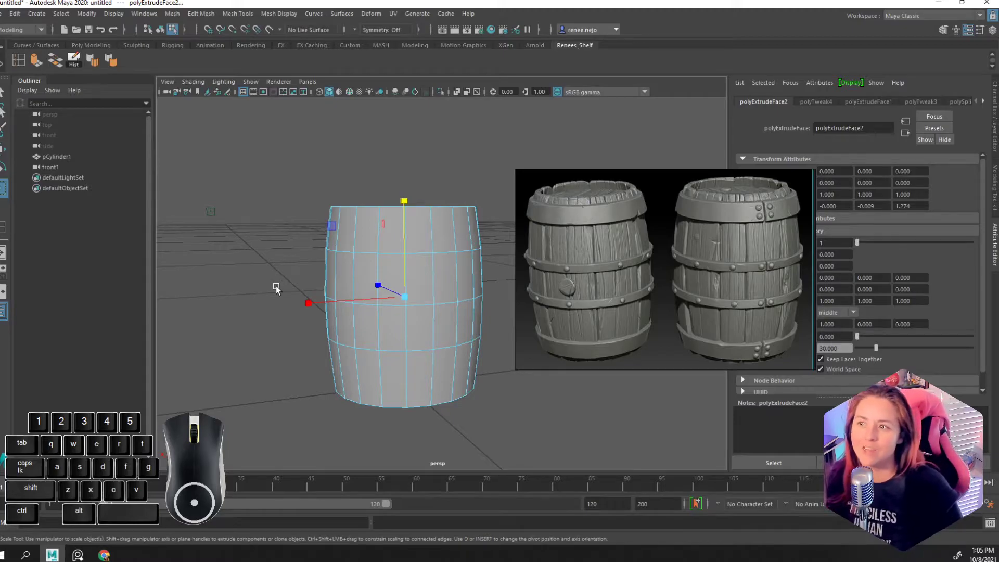
left_click_drag(462, 428, 412, 392, "alt")
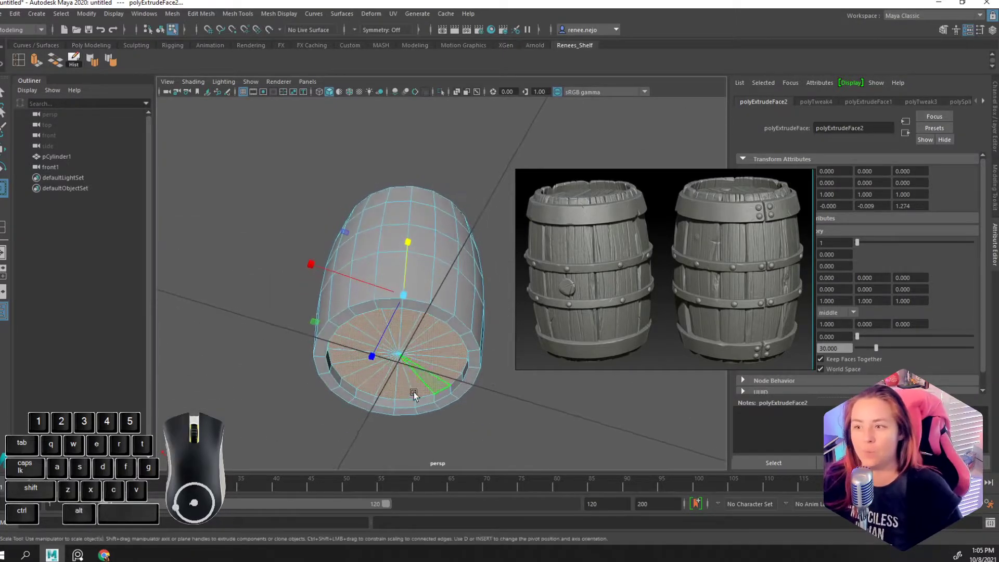
Step: Select the inner wall faces of the bottom and top recesses and adjust the softness of their edges
left_click(387, 402)
double_click(410, 403, "shift")
left_click_drag(483, 219, 440, 193, "alt")
double_click(424, 198, "shift")
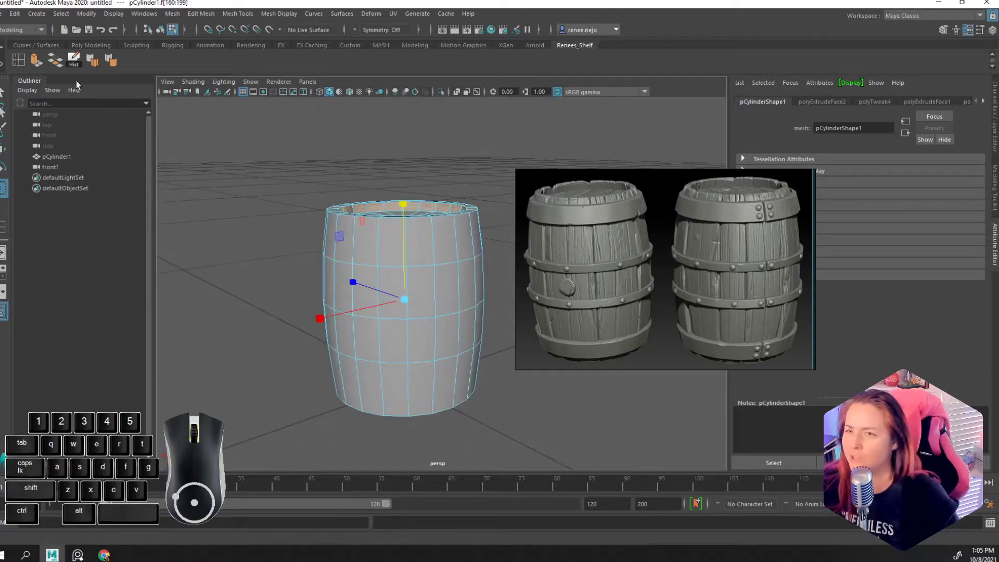
left_click(113, 60)
left_click_drag(244, 258, 260, 284, "alt")
left_click(359, 202)
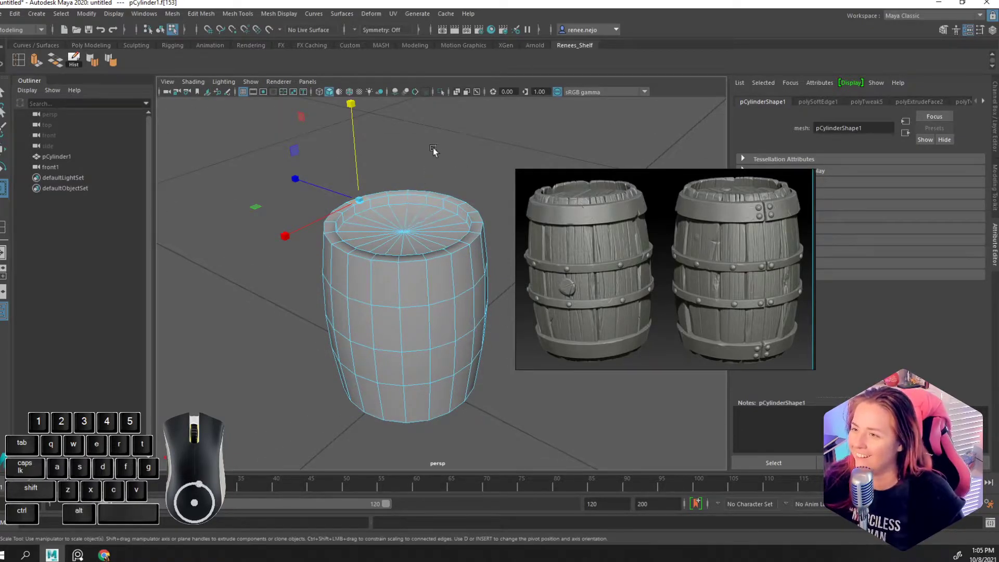
left_click(19, 60)
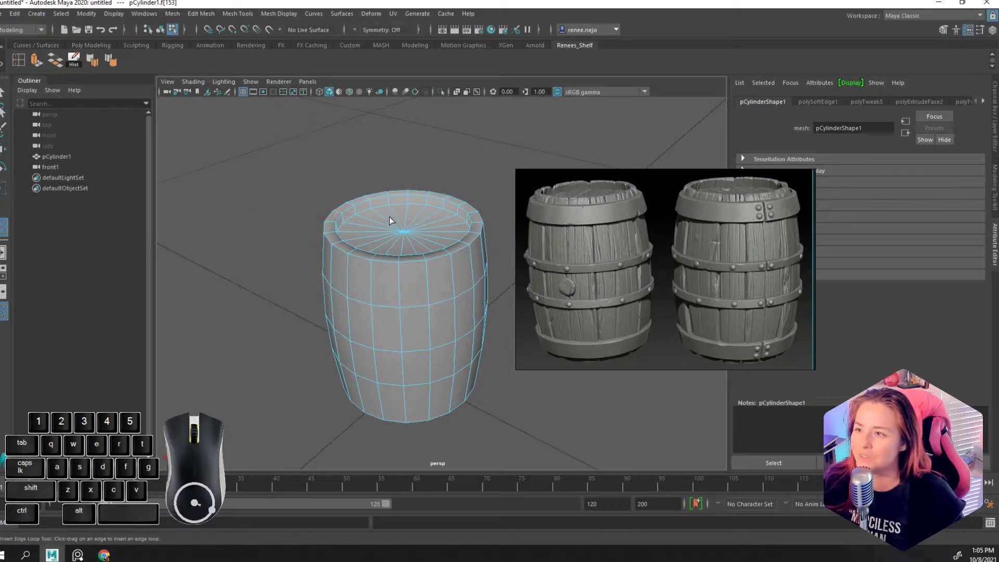
left_click(2, 95)
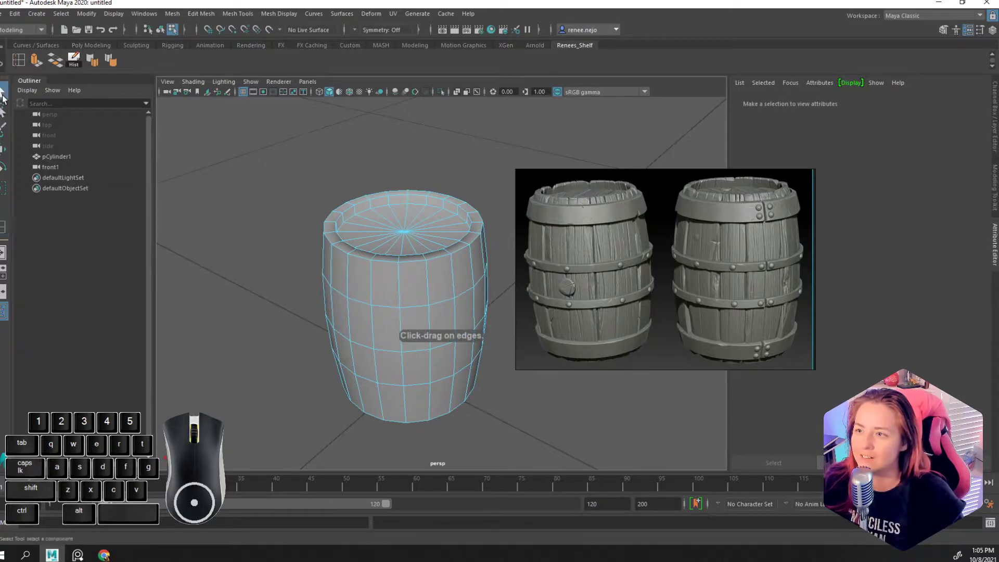
Step: Select the edge loops where the floors of the top and bottom recesses meet their walls and adjust the edges' softness
right_click(354, 229)
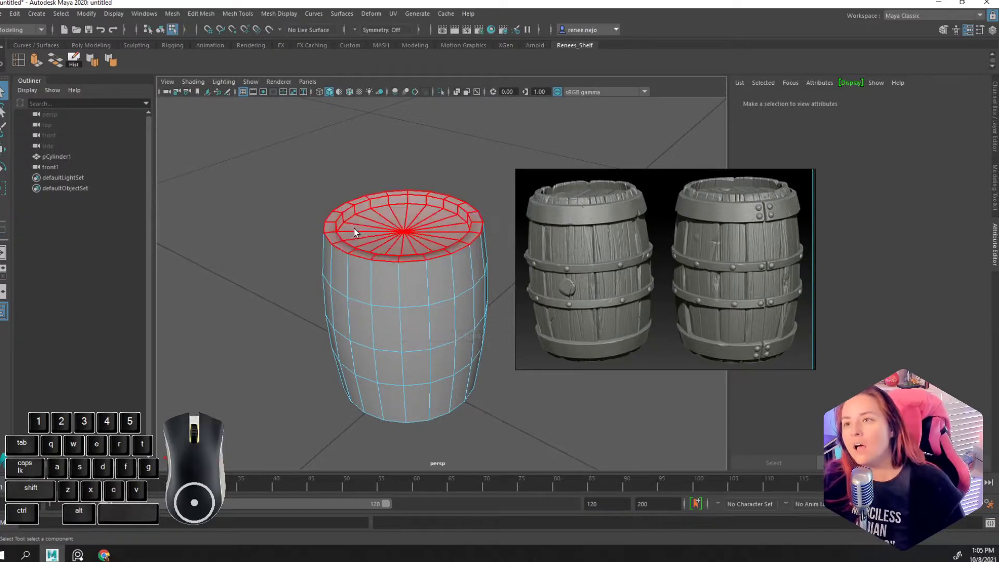
right_click_drag(354, 229, 355, 202)
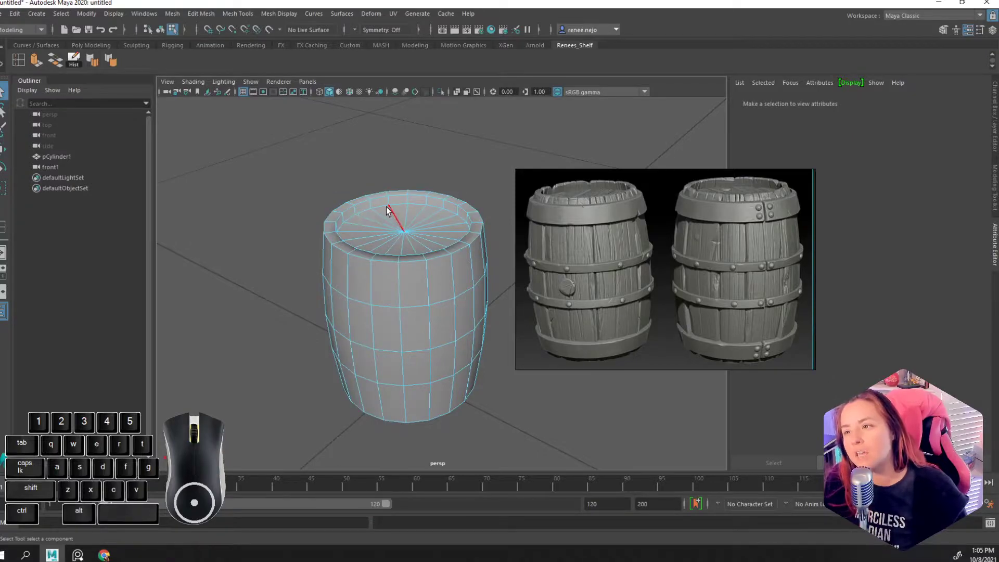
left_click(385, 208)
left_click_drag(506, 459, 456, 367, "alt")
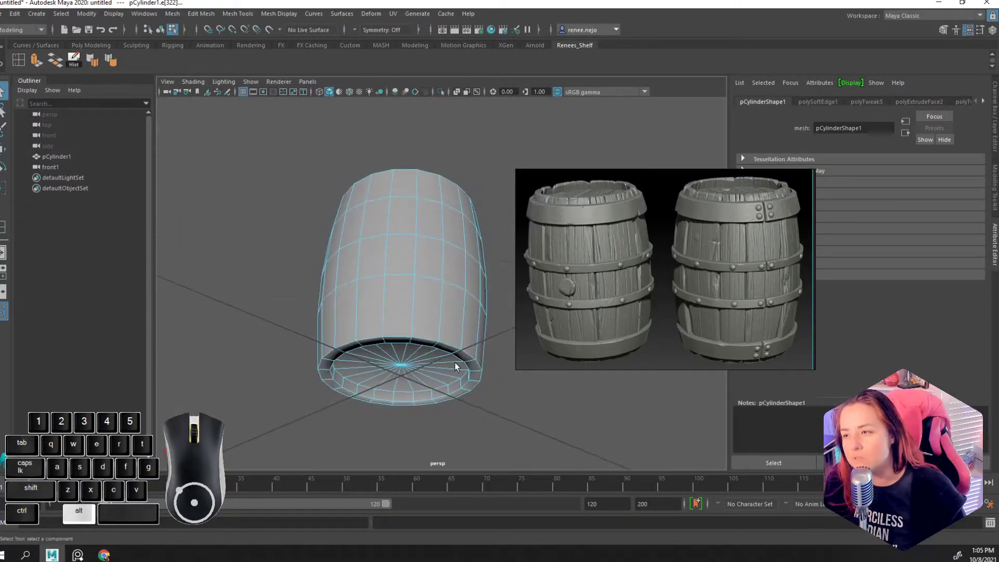
left_click(420, 394)
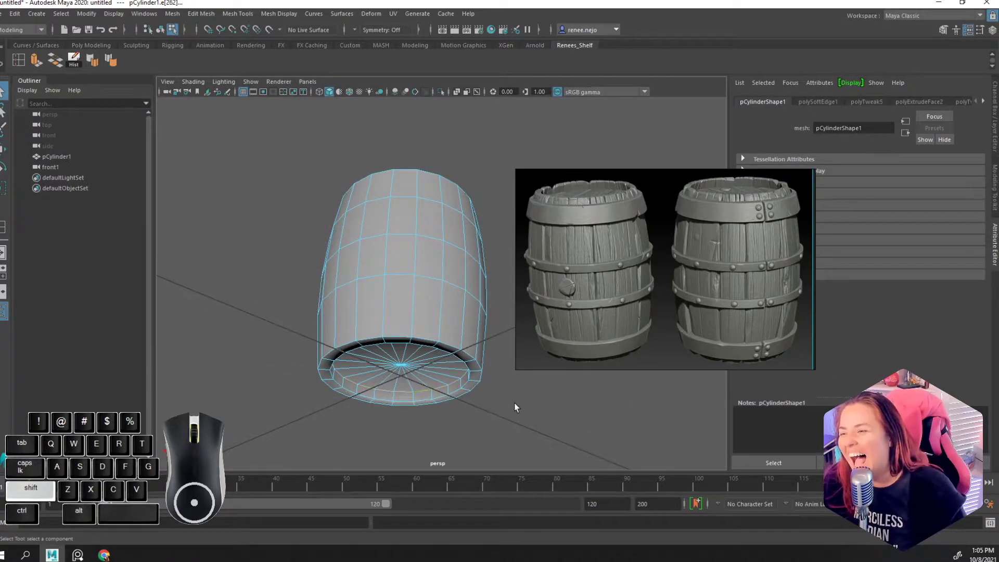
left_click_drag(501, 406, 487, 349, "alt")
left_click(93, 60)
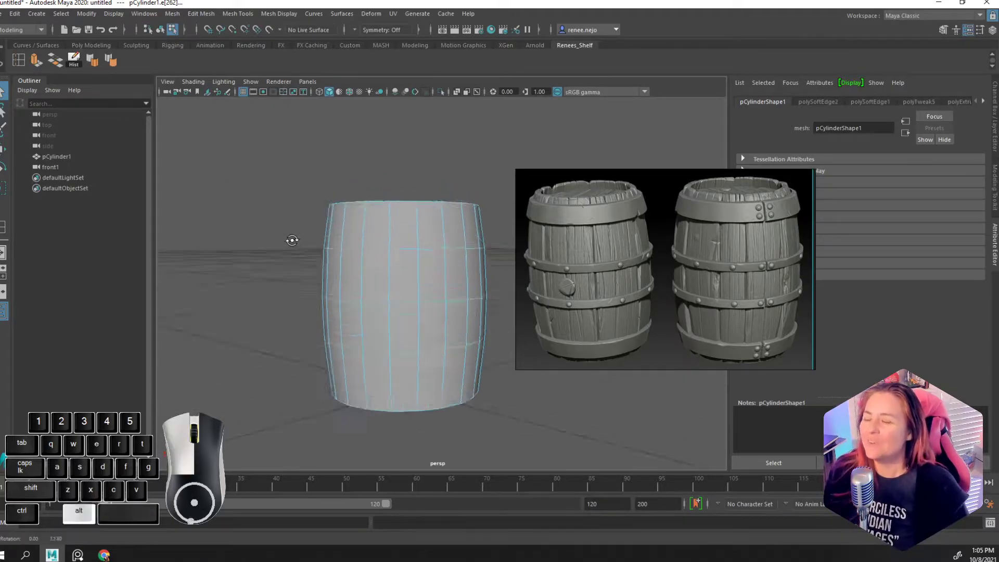
Step: Select the inner rim edge loops at the barrel's top and bottom and adjust the hardness of those edges
left_click_drag(290, 234, 299, 254, "alt")
left_click(450, 276)
left_click_drag(520, 420, 467, 390, "alt")
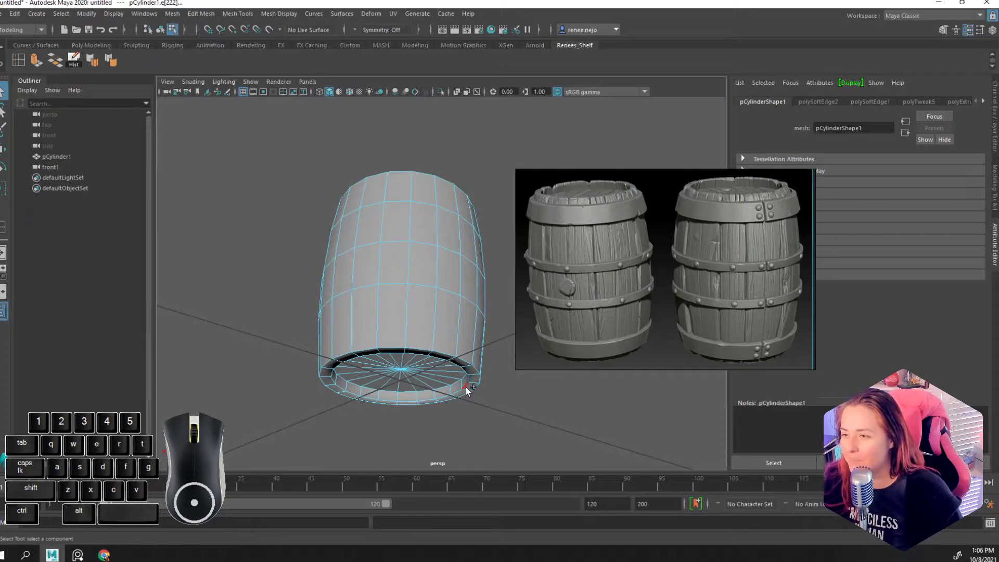
double_click(465, 388, "shift")
left_click_drag(208, 132, 202, 185, "alt")
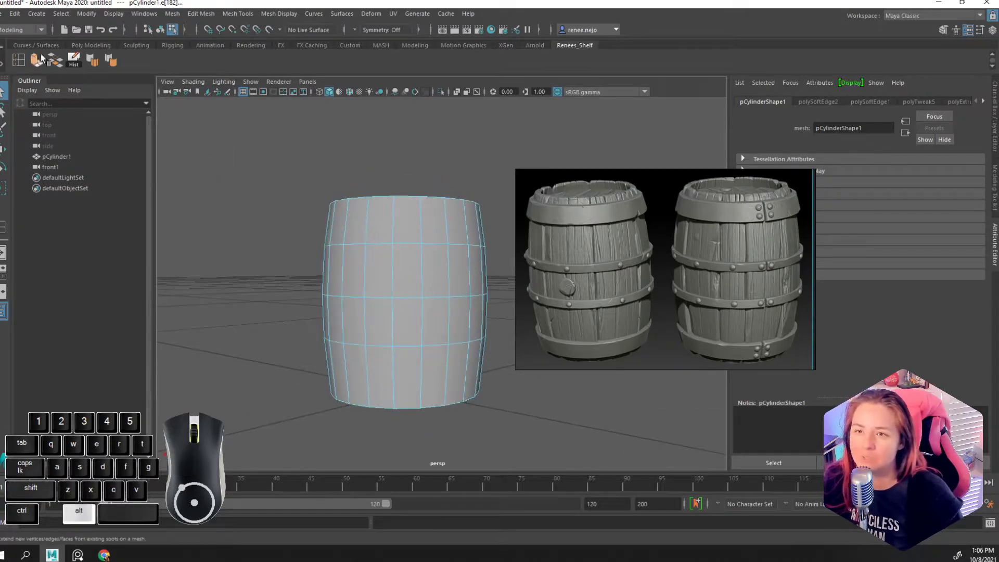
left_click(108, 62)
left_click_drag(243, 279, 264, 309, "alt")
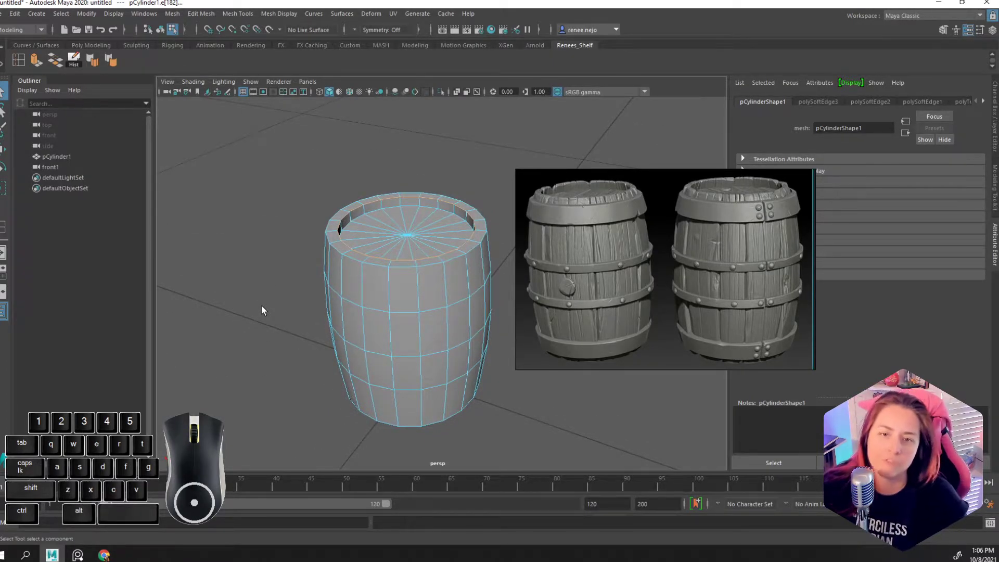
mouse_move(262, 311)
left_mouse_down("alt")
mouse_move(285, 307)
mouse_move(265, 305)
mouse_move(251, 323)
left_mouse_up("alt")
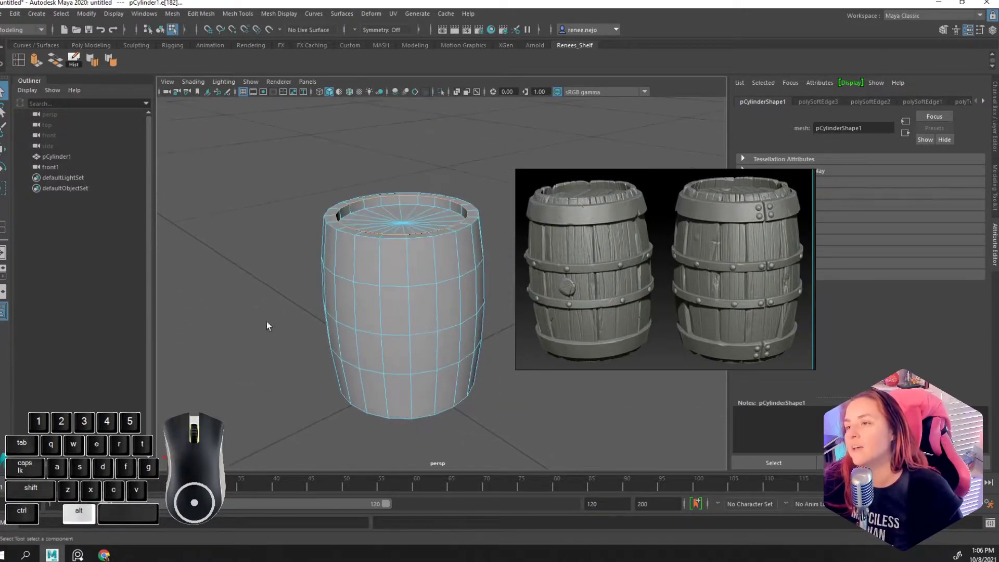
left_click(283, 268)
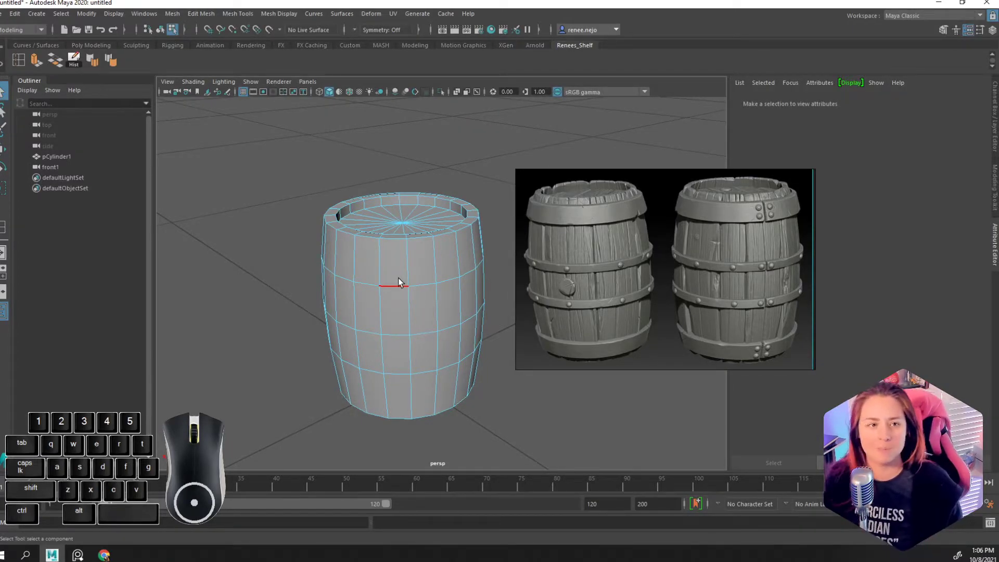
left_click_drag(439, 375, 531, 429, "alt")
left_click_drag(462, 341, 450, 353, "alt")
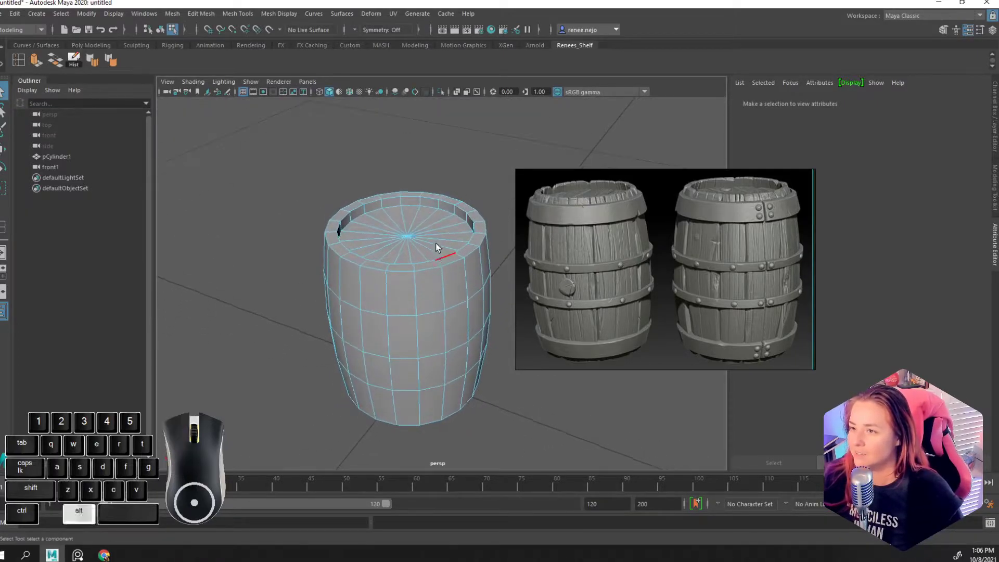
left_click_drag(255, 390, 333, 292, "alt")
scroll(243, 314, "up", 1, "alt")
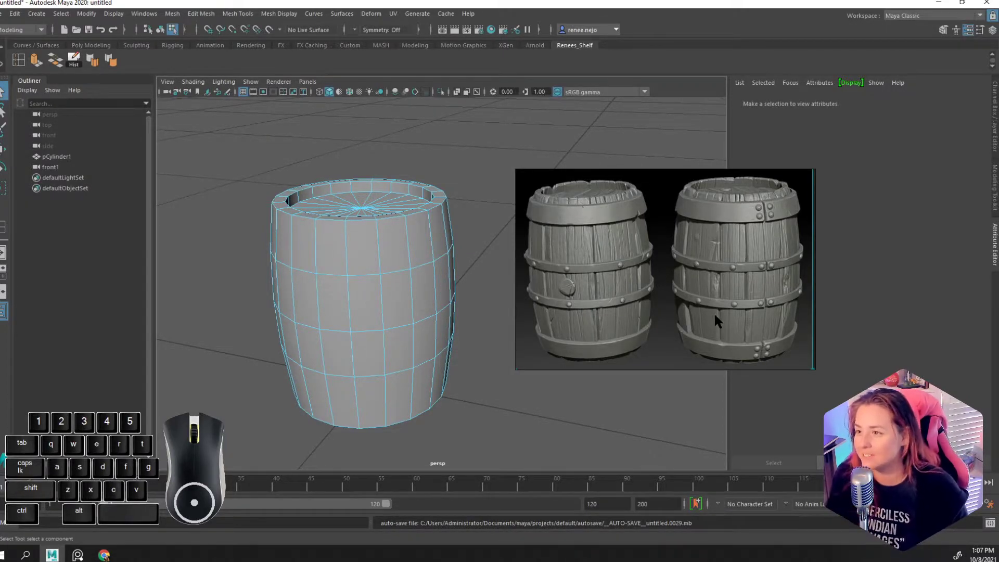
left_click_drag(632, 241, 641, 242)
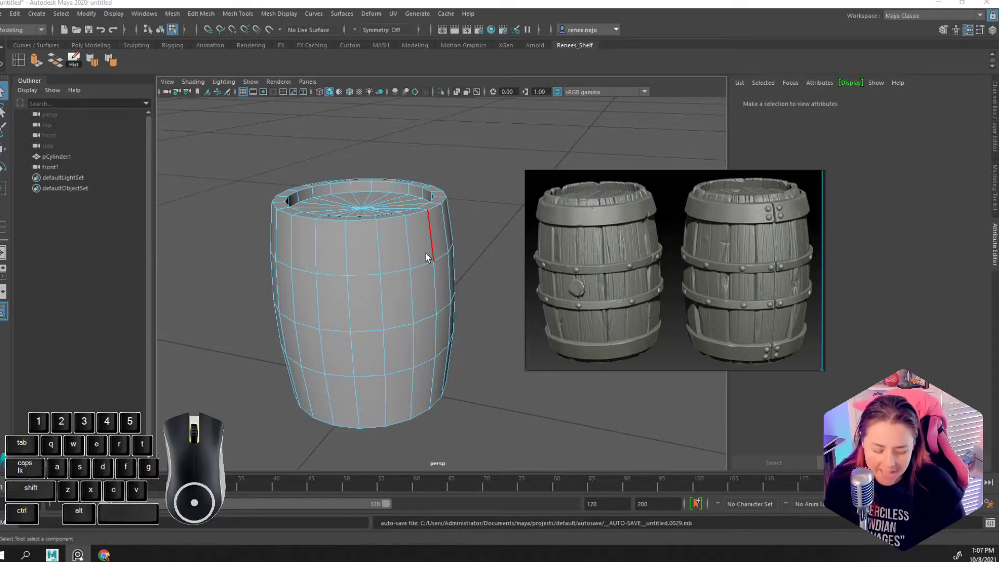
left_click(86, 46)
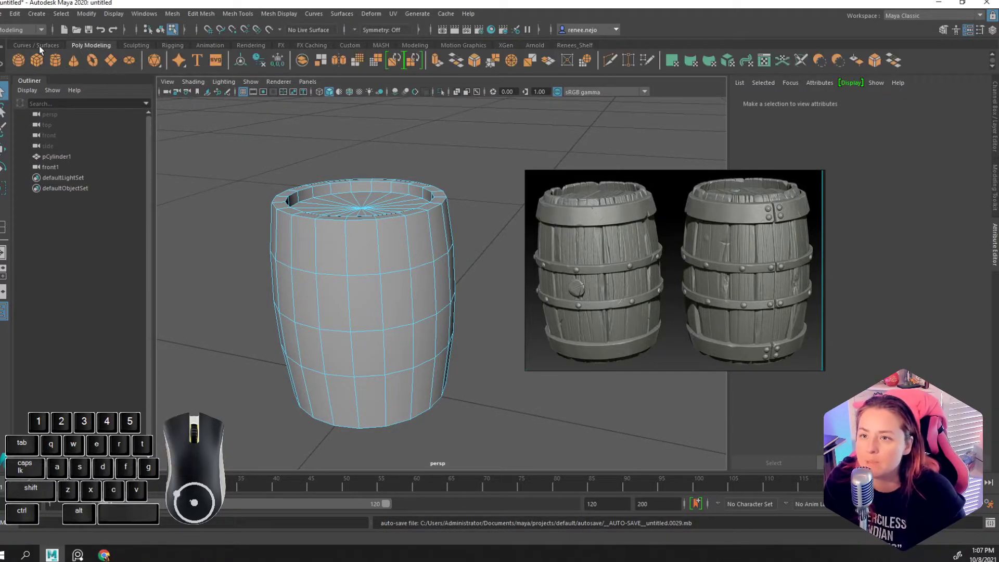
left_click(55, 60)
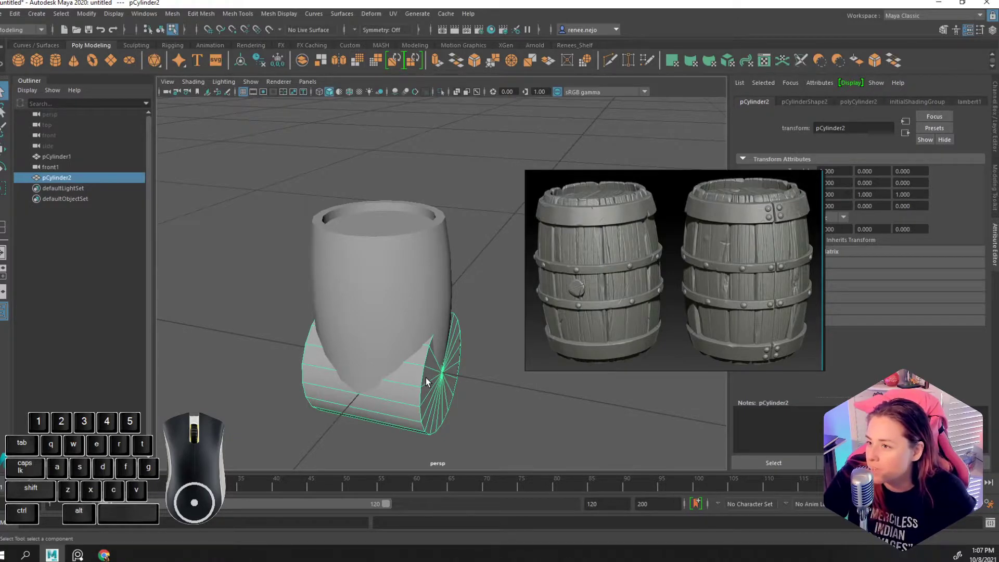
key("Delete")
Step: Examine the metal bands, rivets and planks of the reference barrel and compare them with the modelled barrel's shape
left_click_drag(395, 359, 359, 325, "alt")
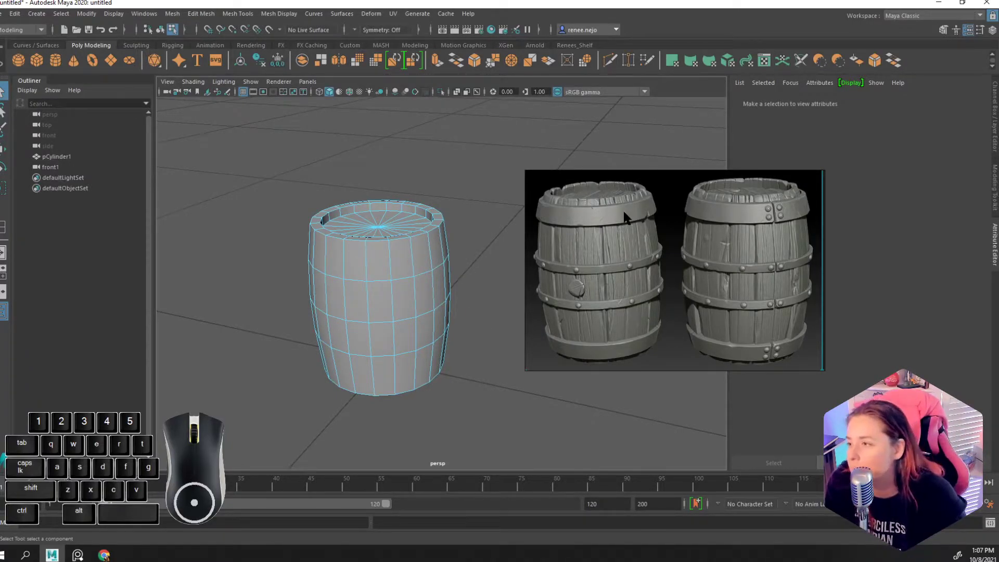
scroll(619, 265, "up", 5)
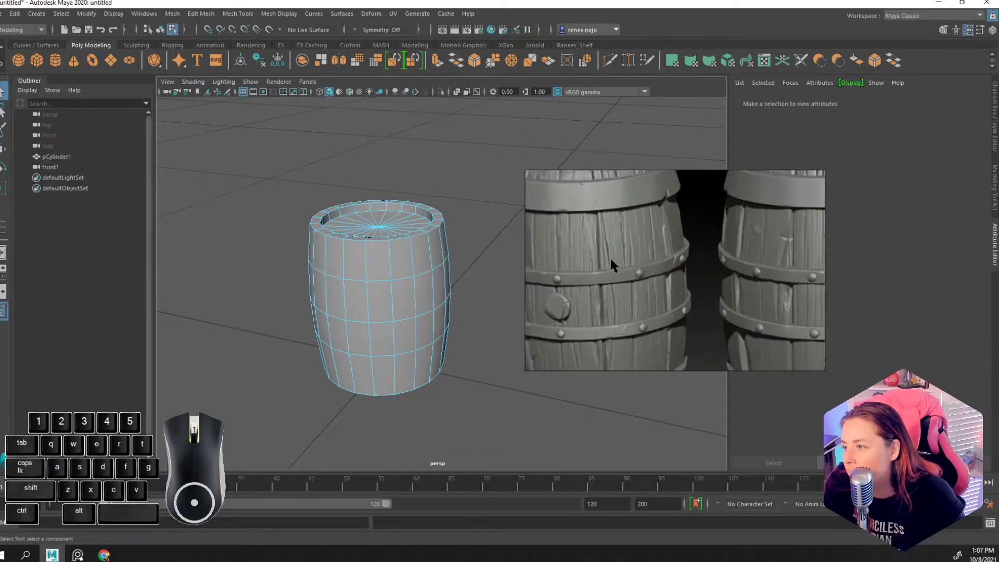
scroll(606, 267, "down", 5)
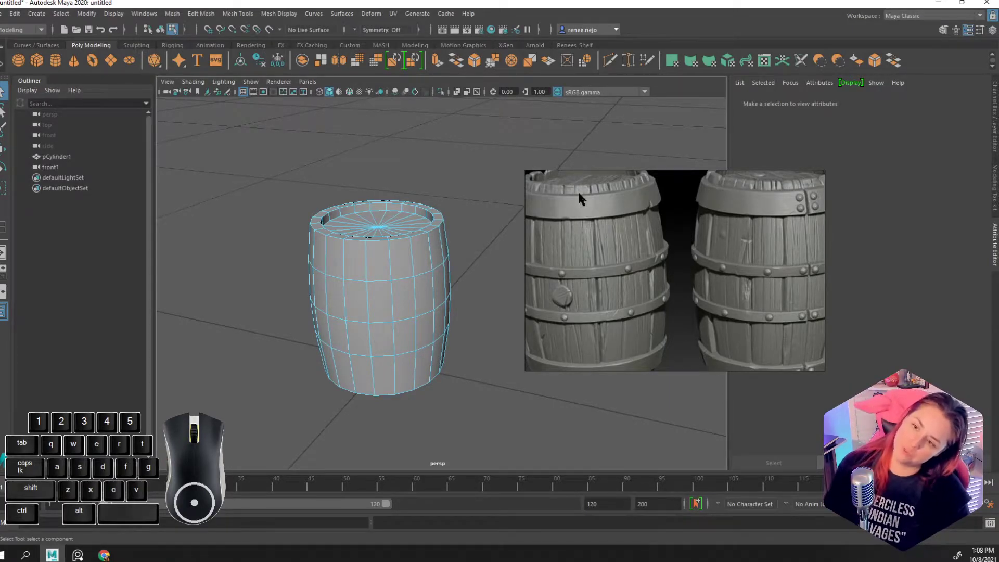
middle_click_drag(369, 314, 375, 303, "alt")
left_click_drag(390, 276, 413, 283, "alt")
middle_click_drag(466, 289, 418, 300, "alt")
mouse_move(418, 299)
left_mouse_down("alt")
mouse_move(429, 295)
mouse_move(419, 298)
left_mouse_up("alt")
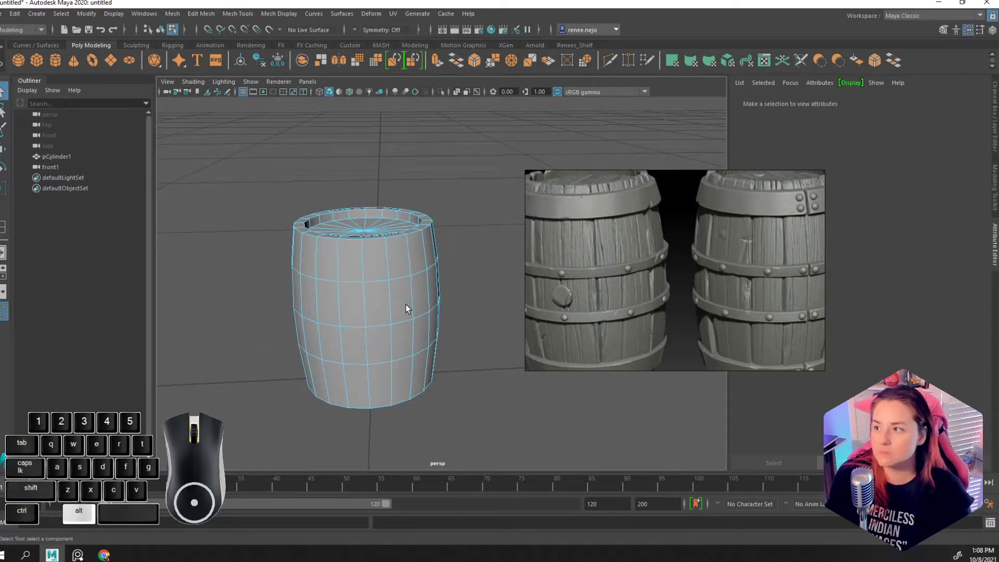
scroll(520, 254, "up", 2)
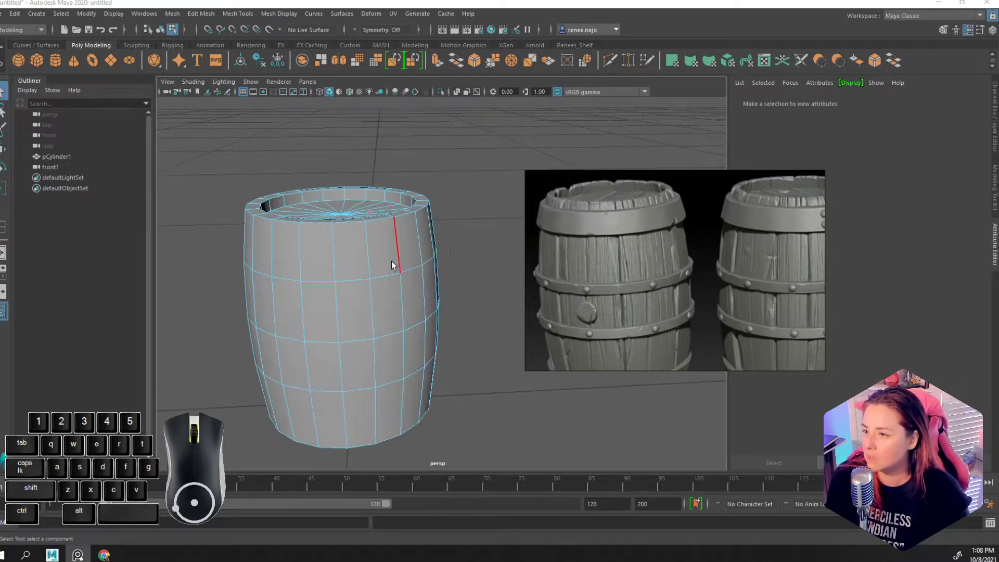
Step: Extrude a single face in the middle of the barrel's side outward into a protruding block
double_click(384, 272)
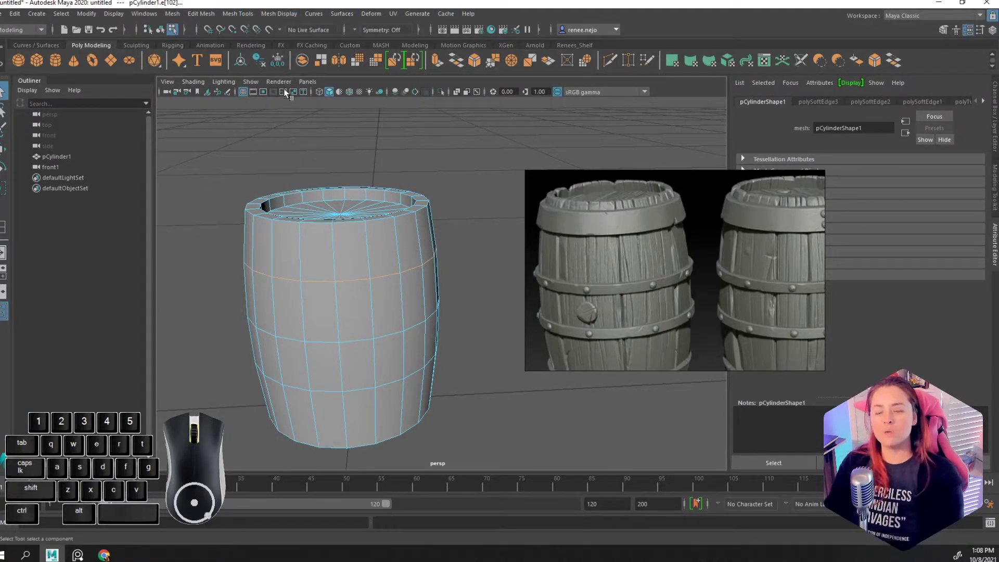
left_click_drag(335, 290, 411, 343, "alt")
right_click_drag(357, 278, 362, 311)
left_click(386, 313)
key("w")
left_click_drag(419, 388, 445, 364, "alt")
left_click_drag(501, 389, 530, 394, "alt")
Step: Select all connected barrel faces, and pick individual faces and edges around the extruded side block
left_click(323, 271)
left_click(367, 329)
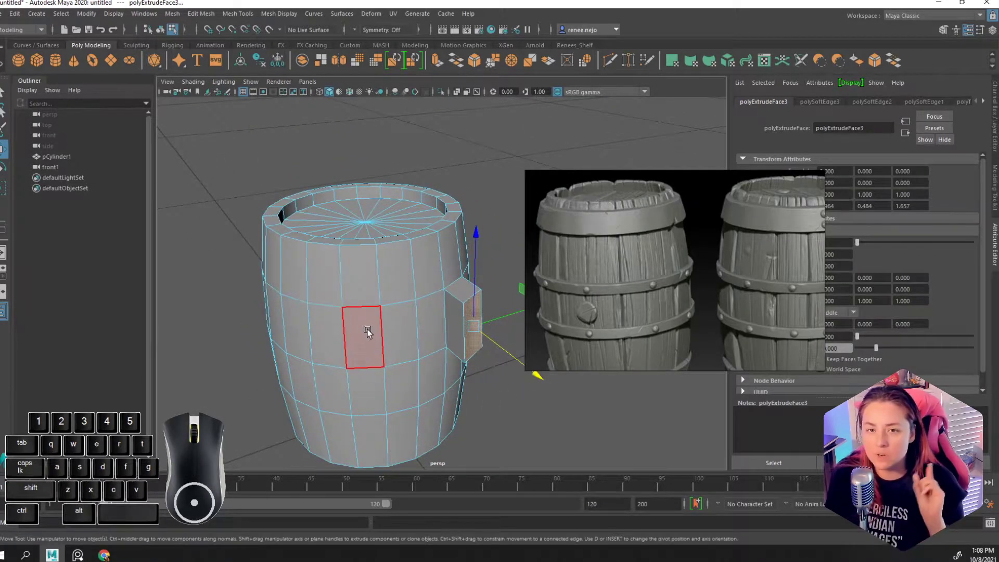
double_click(366, 328)
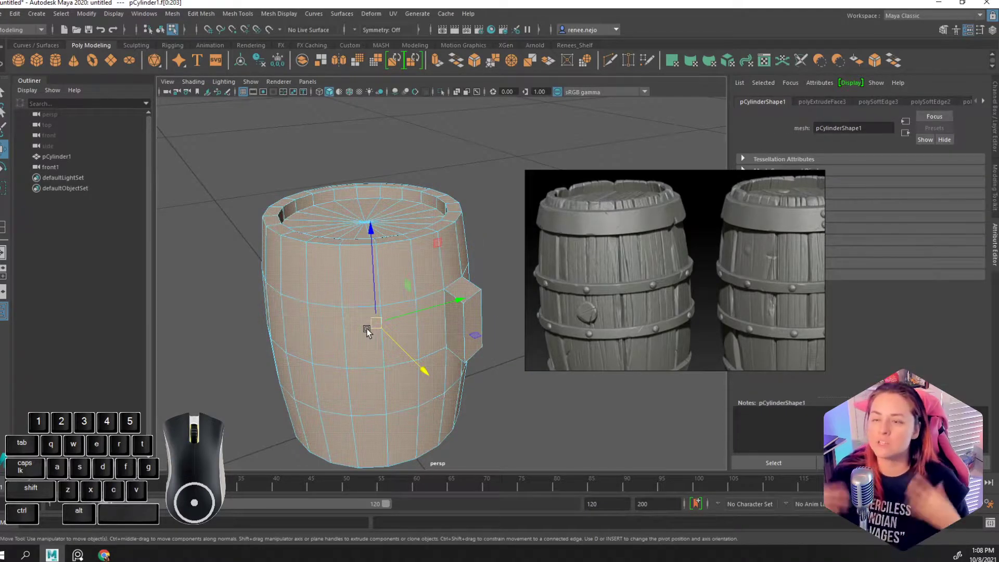
left_click(471, 312)
scroll(475, 301, "up", 4)
left_click(460, 340)
left_click(368, 225)
right_click_drag(379, 237, 376, 206)
left_click(447, 337)
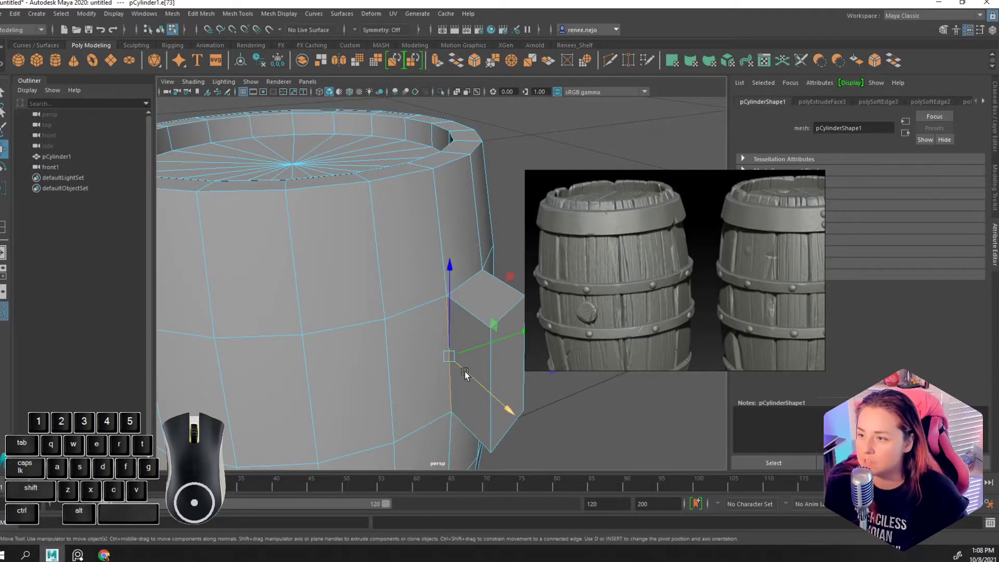
left_click(305, 268)
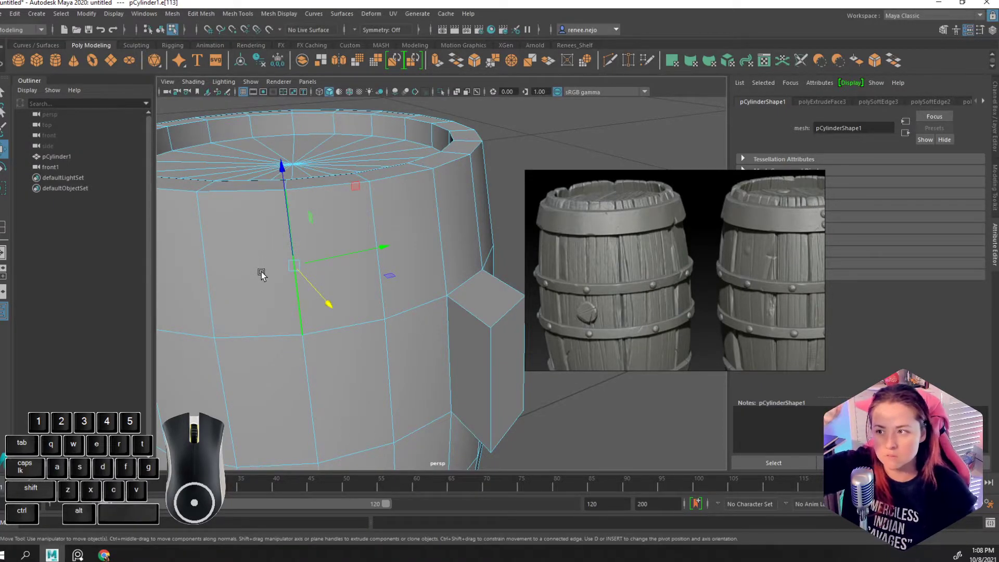
Step: Undo the component selections and the block extrusion on the barrel's side
key("ctrl+z")
key("ctrl+z")
key("ctrl+z")
key("ctrl+z")
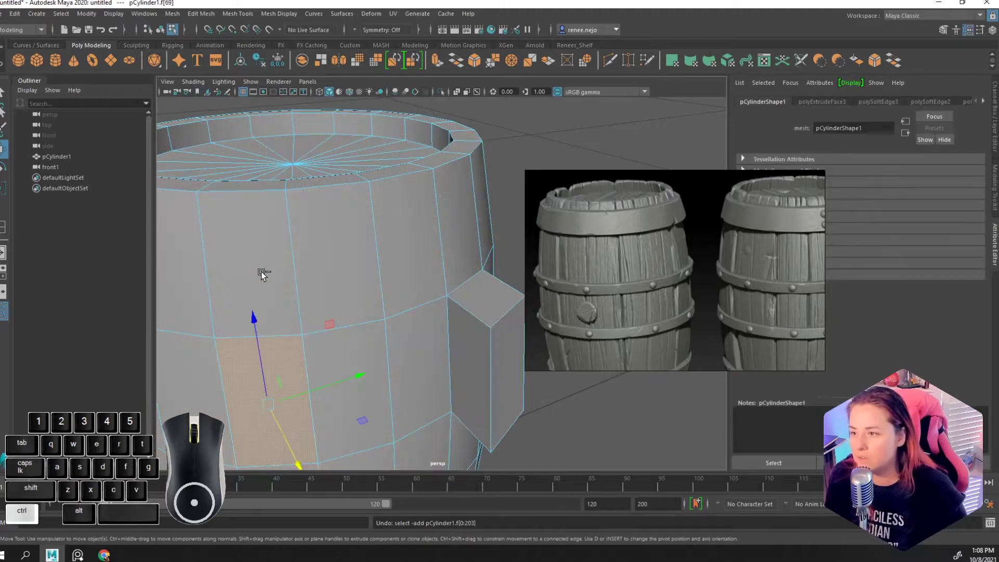
key("ctrl+z")
key("ctrl+z")
scroll(361, 276, "down", 5)
left_click_drag(429, 335, 397, 283, "alt")
scroll(406, 333, "up", 3)
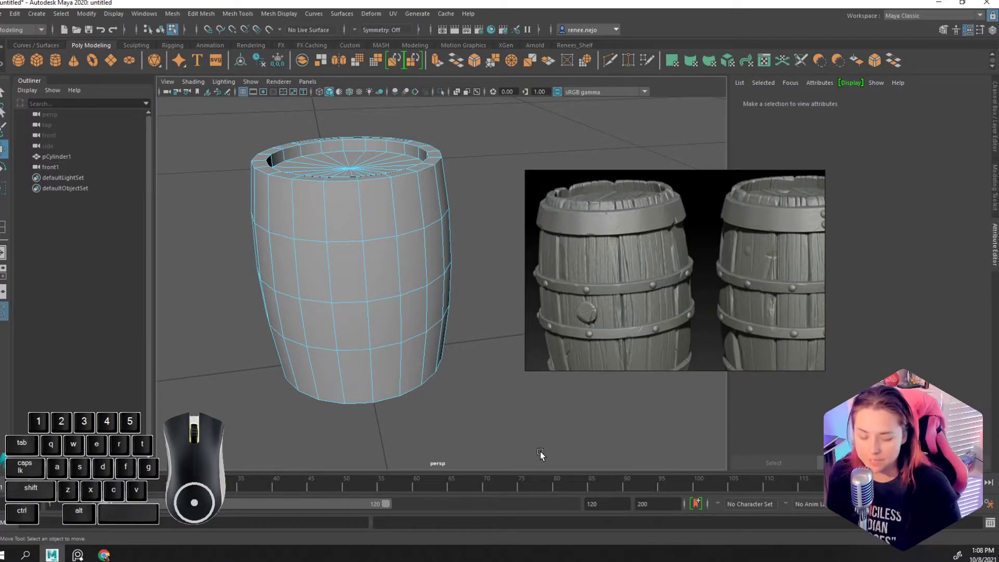
Step: Turn on smooth mesh preview for the barrel, return to object mode and select the whole barrel
left_click(382, 254)
key("3")
right_click_drag(422, 292, 444, 264)
left_click(511, 212)
left_click_drag(416, 381, 414, 296, "alt")
left_click(332, 310)
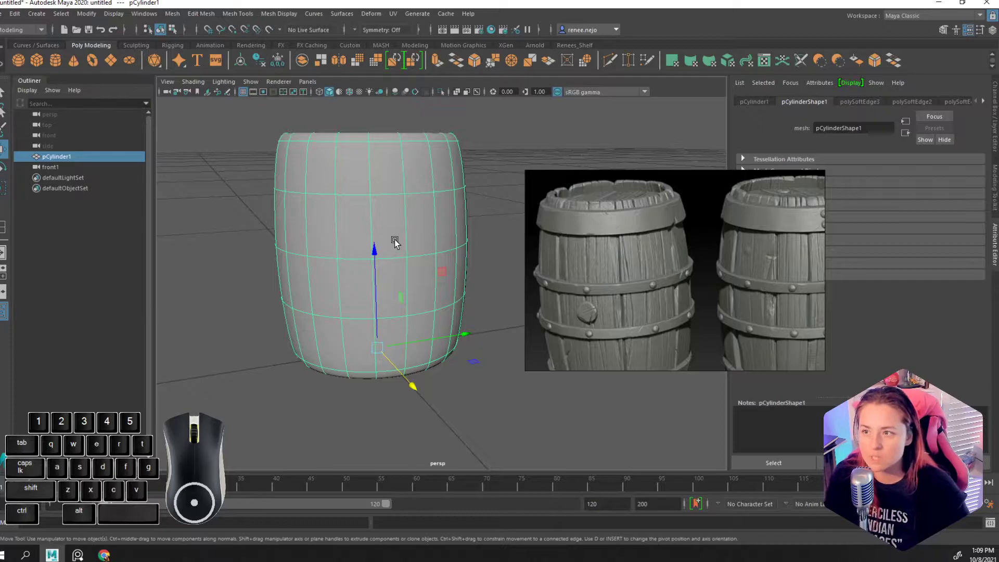
left_click_drag(381, 225, 383, 279, "alt")
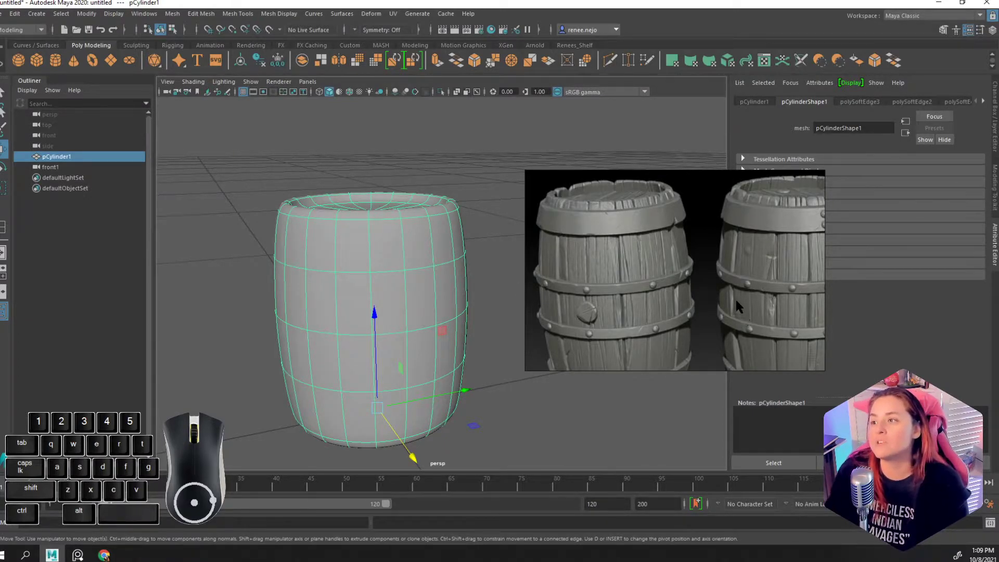
Step: Select one face on the middle of the smooth-previewed barrel's side and extrude it outward
middle_click_drag(697, 277, 667, 265)
scroll(666, 265, "down", 2)
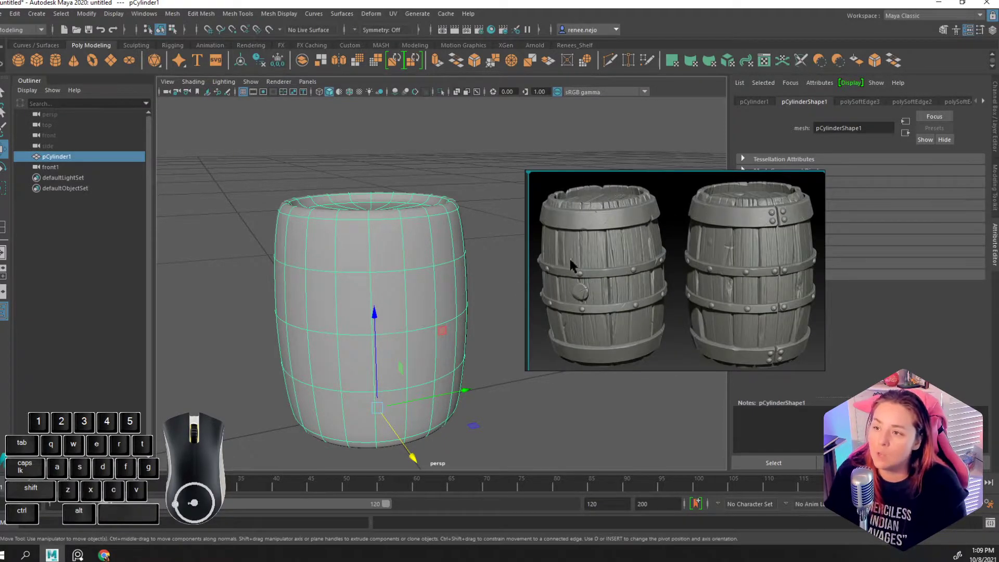
right_click_drag(439, 291, 471, 288)
left_click(421, 299)
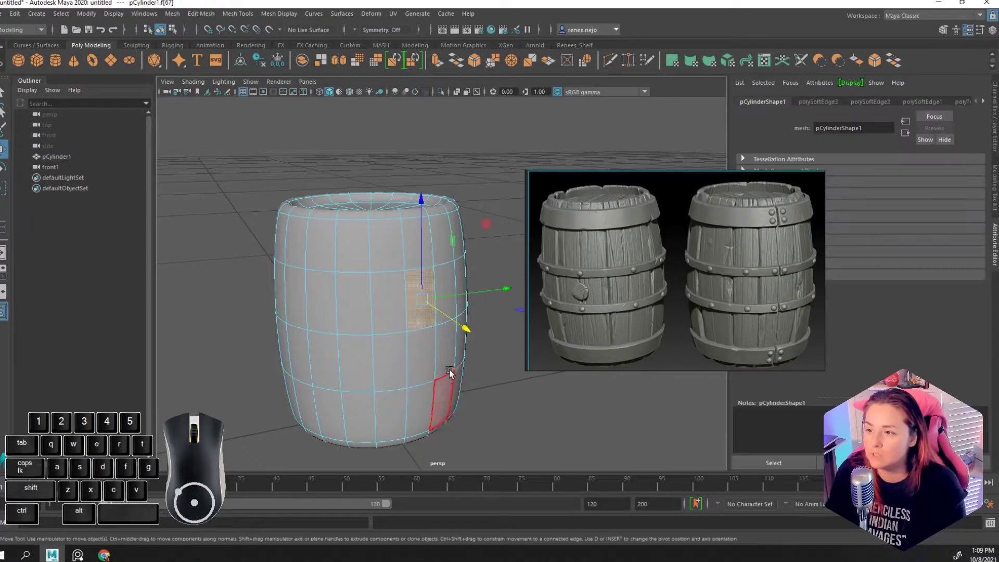
left_click_drag(462, 328, 484, 341, "shift")
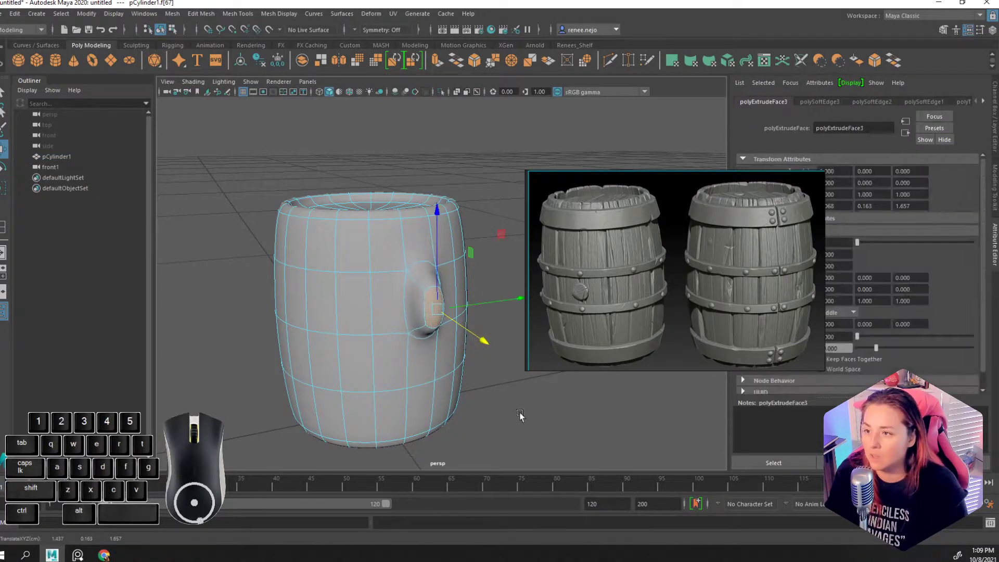
mouse_move(504, 410)
left_mouse_down("alt")
mouse_move(537, 409)
mouse_move(520, 408)
left_mouse_up("alt")
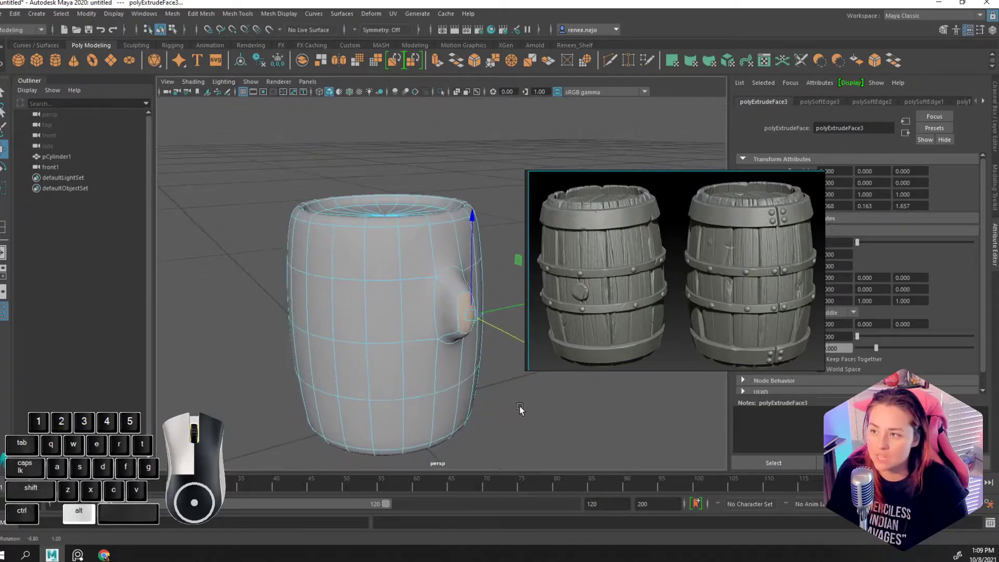
scroll(500, 323, "up", 3)
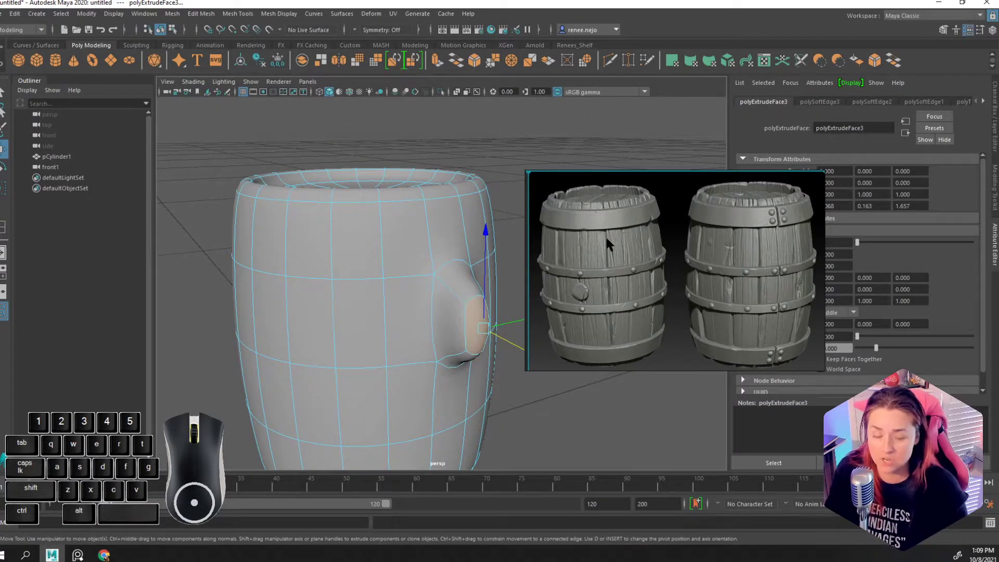
scroll(608, 235, "up", 3)
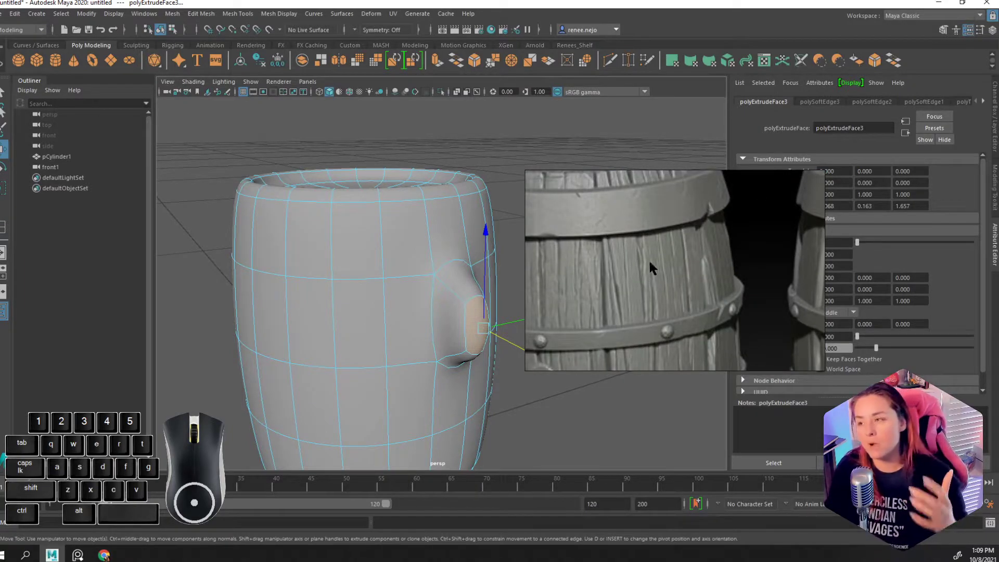
Step: Undo the outward extrusion of the face on the barrel's side
scroll(648, 257, "down", 1)
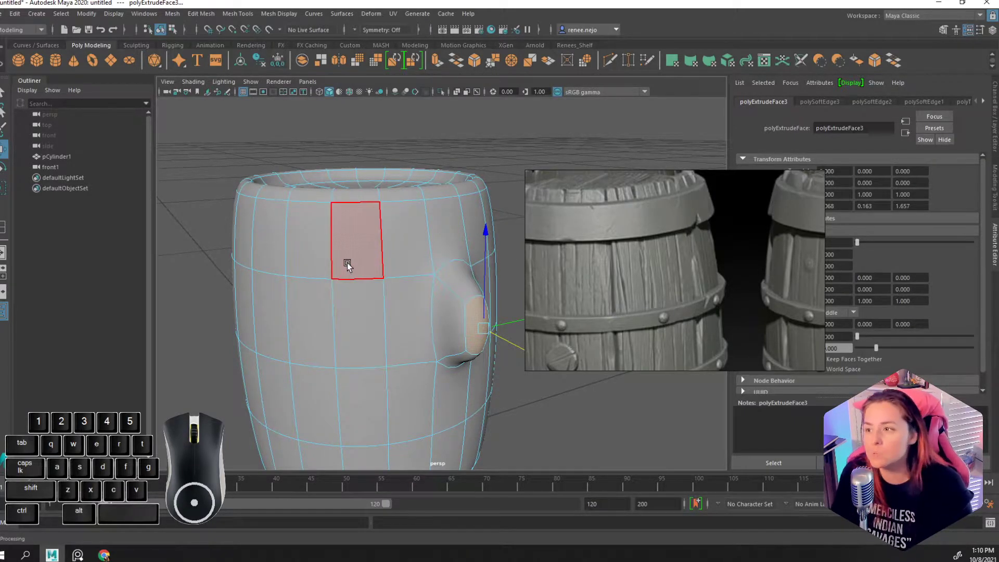
scroll(608, 208, "down", 1)
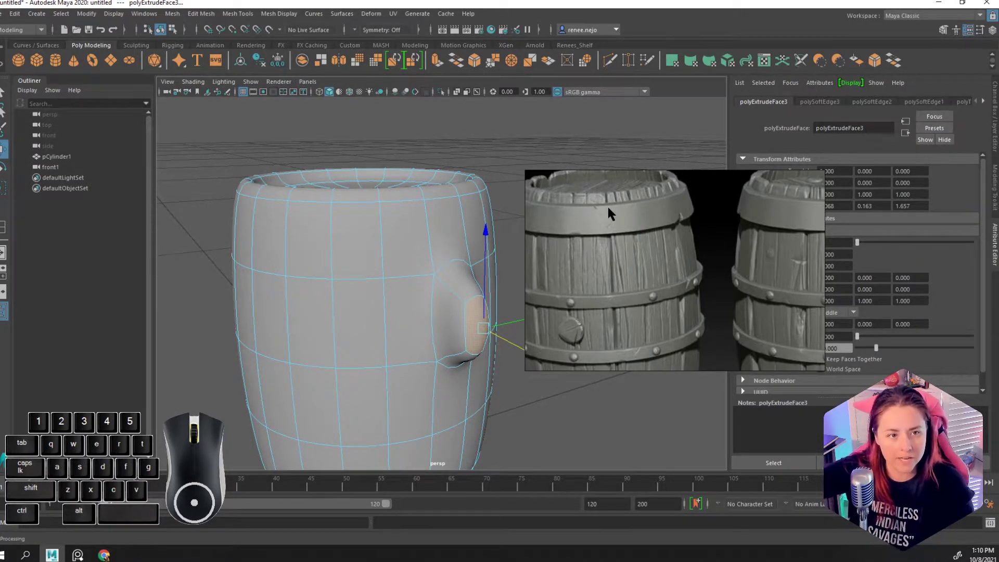
key("ctrl+z")
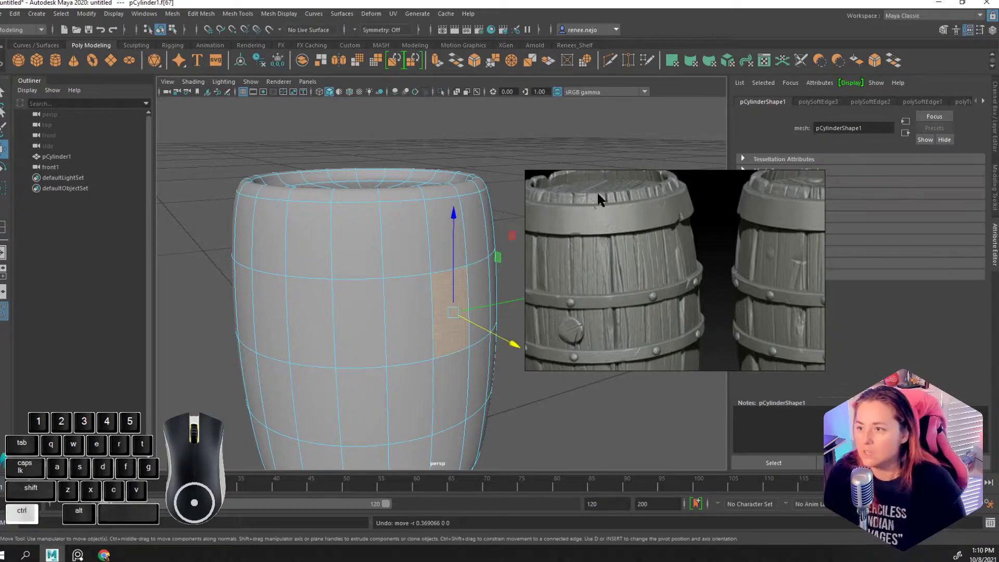
Step: Reframe and reposition the reference image so that both barrels are shown in full
scroll(386, 231, "down", 3)
scroll(386, 230, "up", 5)
right_click_drag(691, 269, 743, 254)
middle_click_drag(702, 260, 720, 261)
scroll(719, 267, "down", 4)
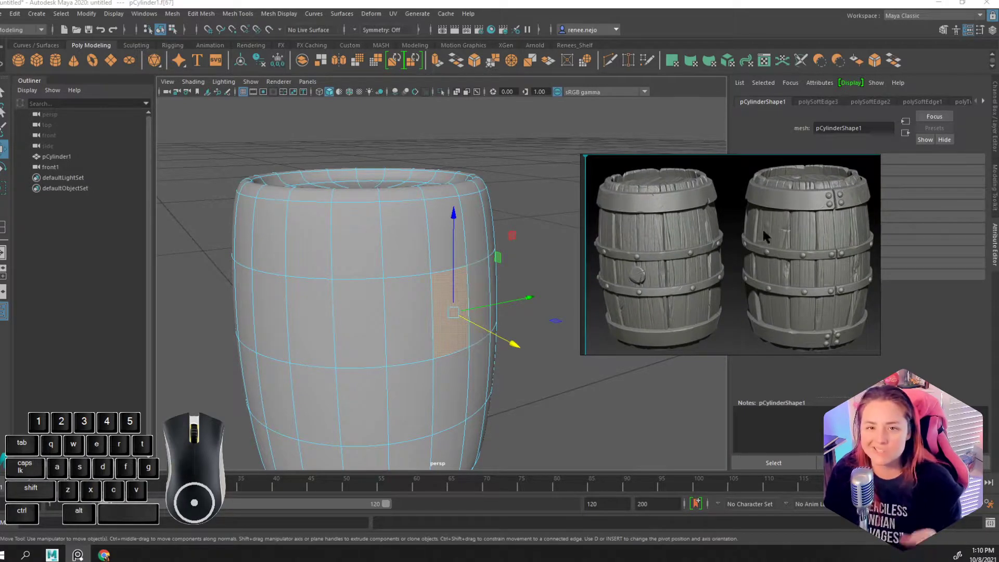
Step: Delete the centre vertex of the barrel's top cap to merge its triangles into a single face
left_click_drag(455, 300, 520, 243, "alt")
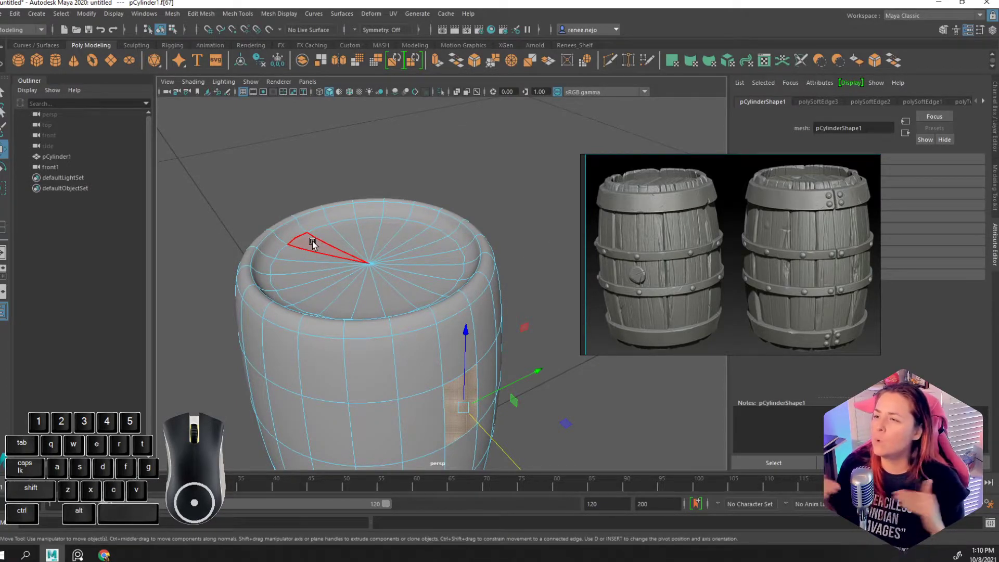
left_click(333, 238)
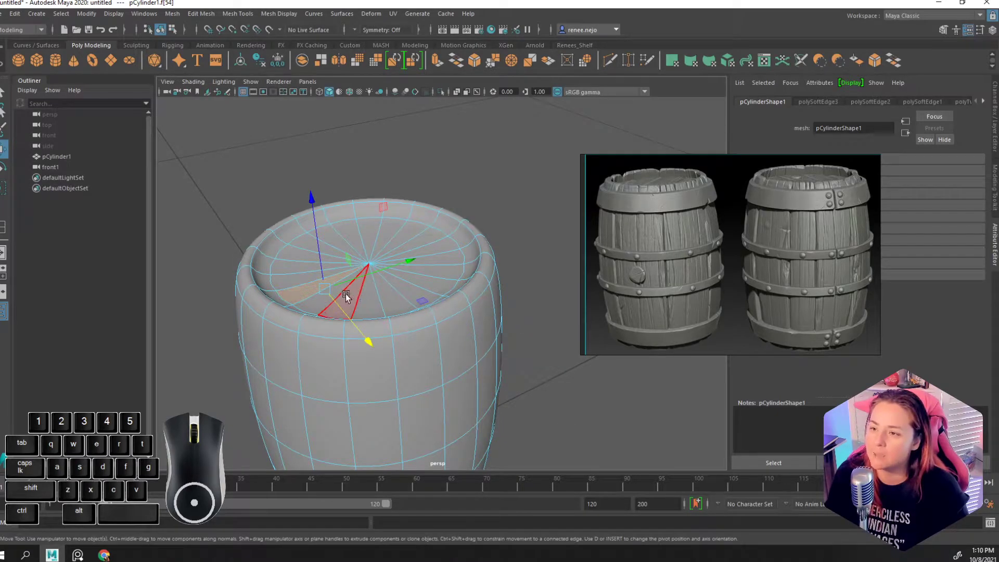
right_click(365, 265)
right_click_drag(365, 267, 315, 266)
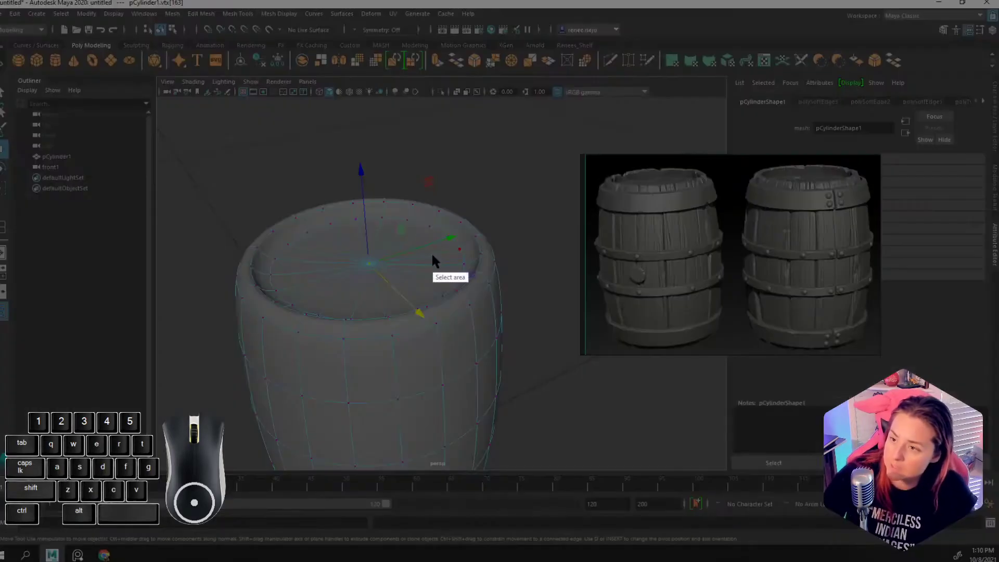
left_click(432, 255)
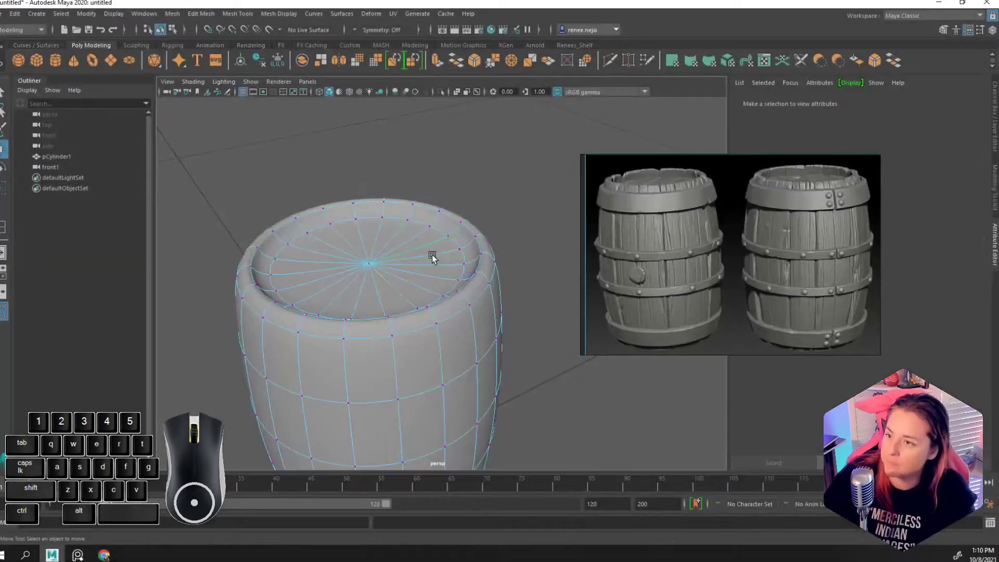
left_click(372, 261)
key("Delete")
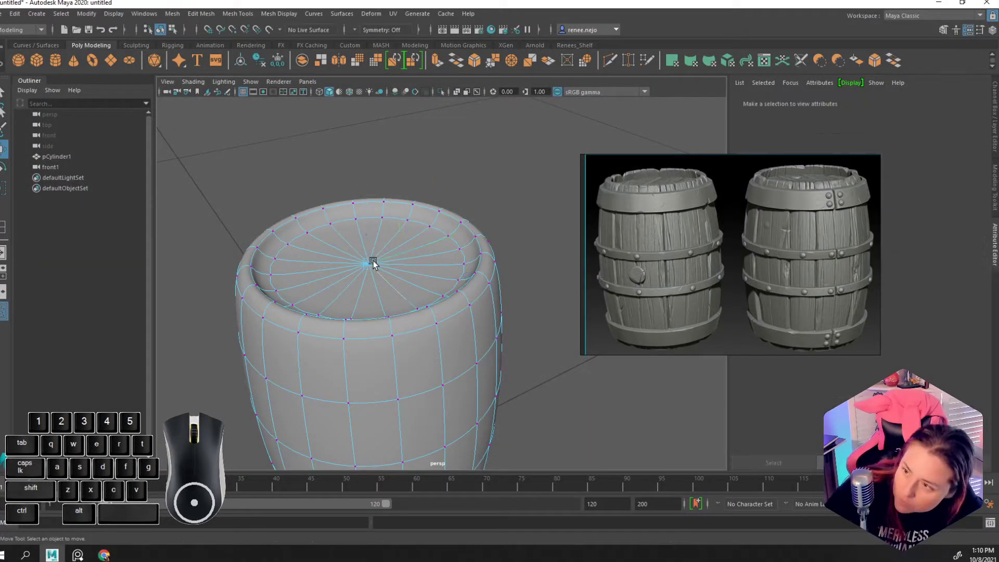
left_click(372, 262)
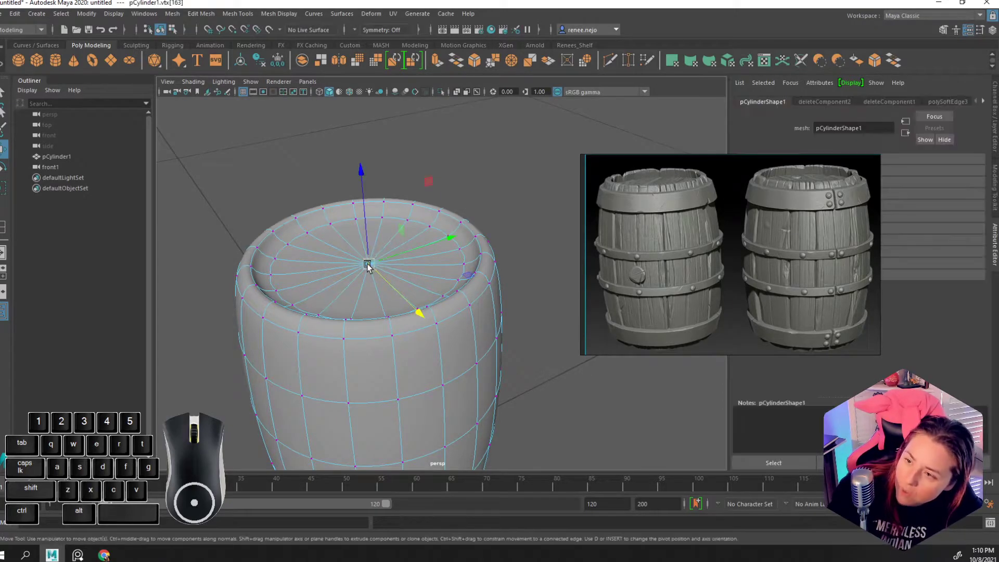
key("ctrl+Delete")
Step: Delete the single merged face that closes the barrel's top
mouse_move(360, 256)
right_mouse_down()
mouse_move(353, 244)
mouse_move(361, 275)
right_mouse_up()
left_click(361, 274)
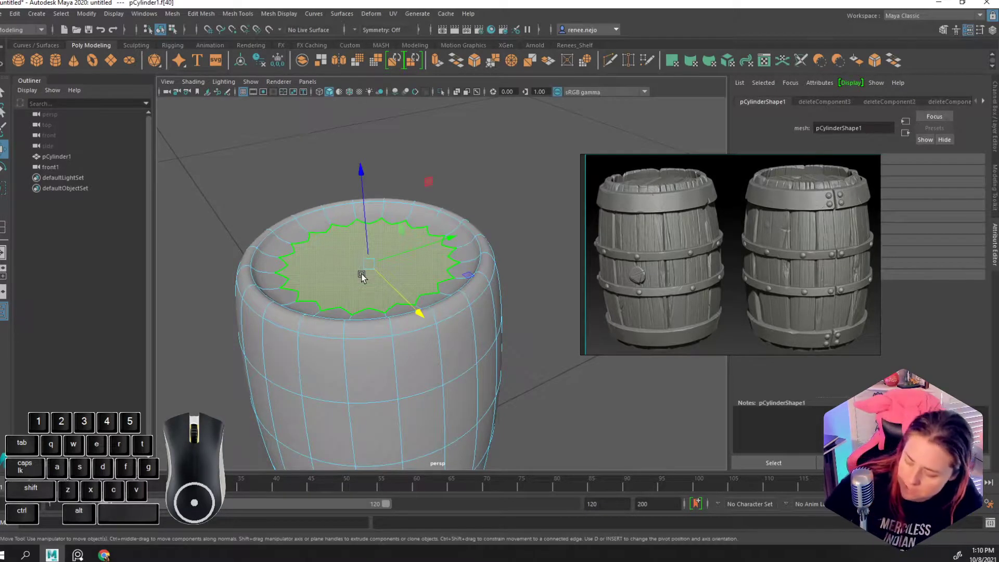
key("Delete")
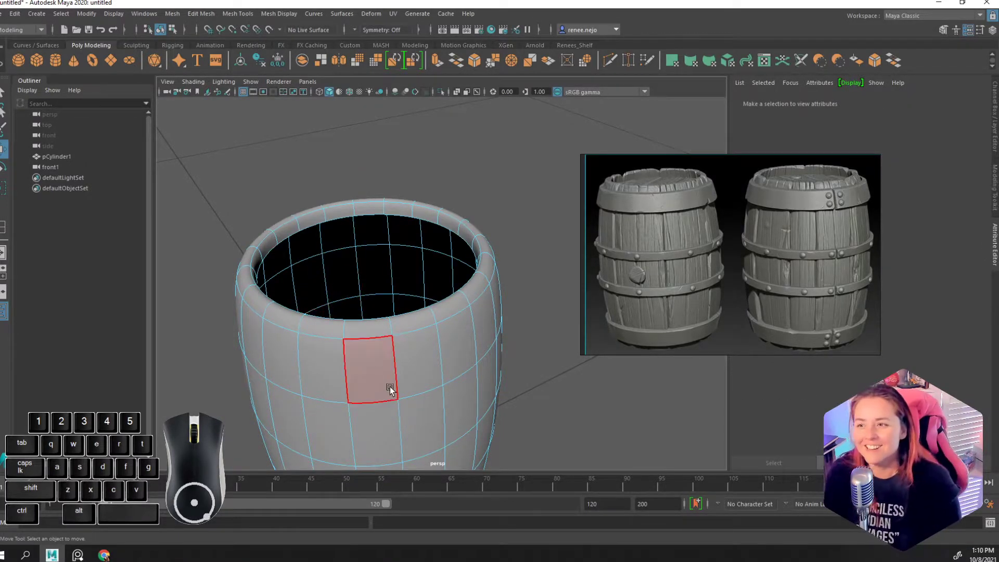
Step: Delete the centre vertex where the bottom cap's triangles meet
left_click_drag(428, 401, 474, 380, "alt")
scroll(373, 250, "up", 3)
left_click_drag(460, 341, 442, 282, "alt")
right_click_drag(395, 207, 333, 207)
left_click(397, 203)
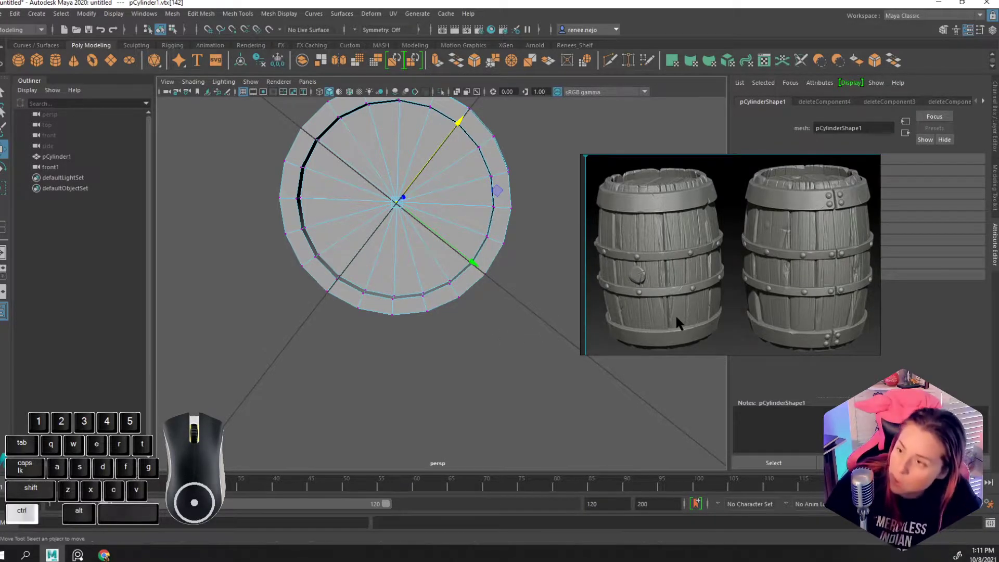
key("ctrl+Delete")
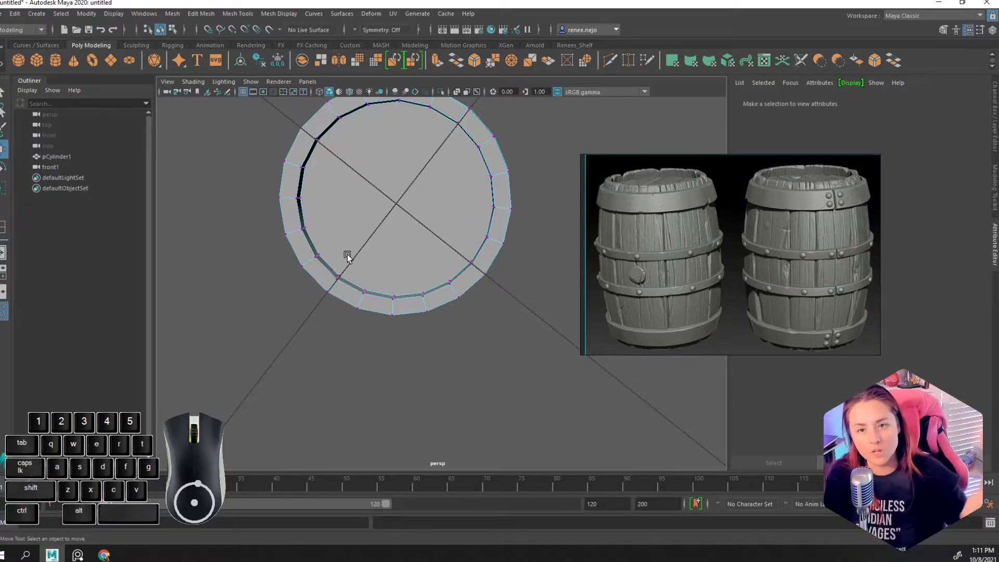
Step: Delete the merged bottom cap face so the barrel is open at both ends
right_click_drag(389, 210, 389, 233)
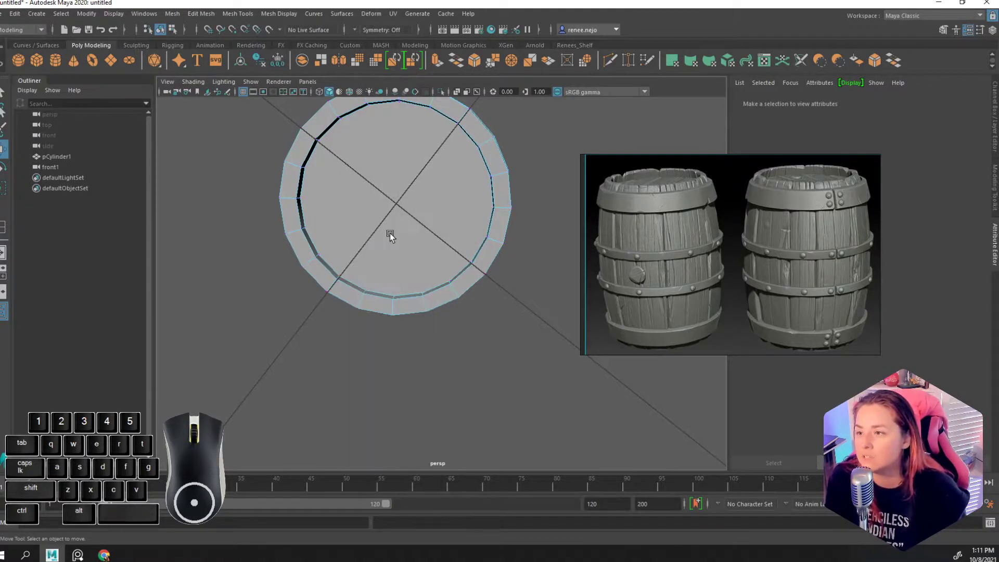
left_click(389, 233)
key("Delete")
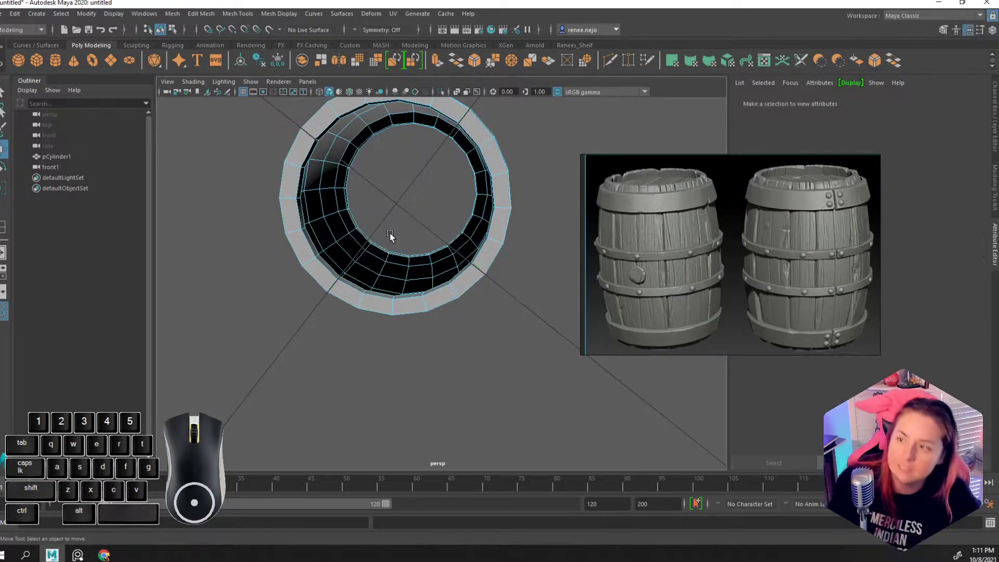
Step: Pick individual faces inside and around the rim of the open barrel
left_click_drag(408, 179, 403, 311, "alt")
left_click(333, 248)
left_click(368, 239)
left_click(397, 236)
left_click(445, 249)
left_click_drag(465, 354, 464, 377, "alt")
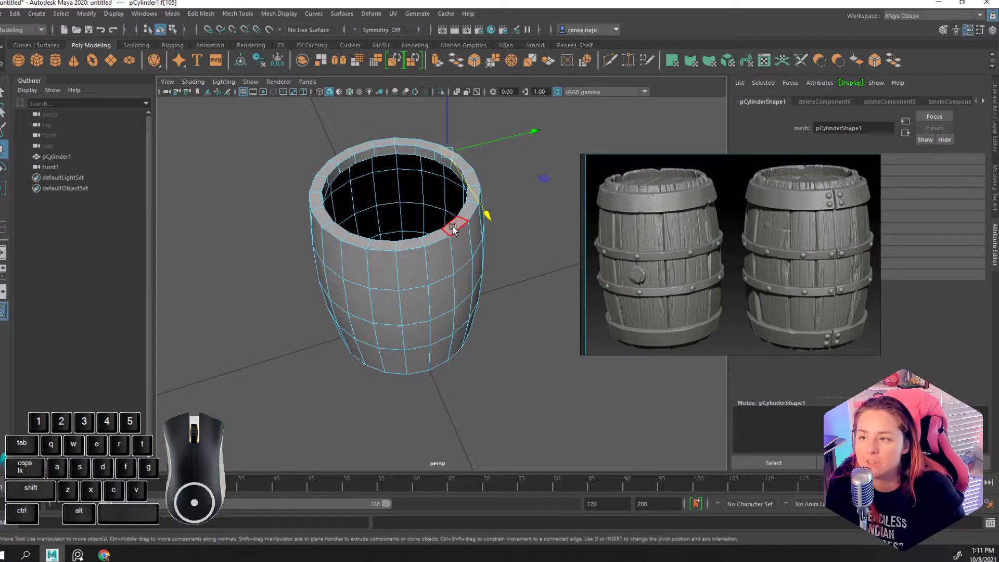
Step: Undo the face selections and the deletions of the bottom and top caps, including their centre vertices
key("ctrl+z")
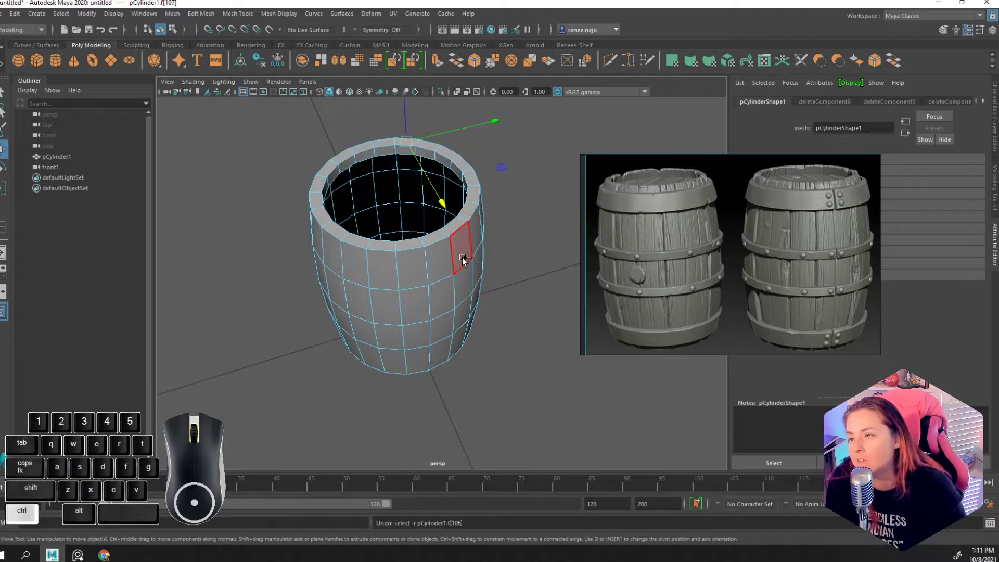
key("ctrl+z")
key("ctrl+z")
key("ctrl+z")
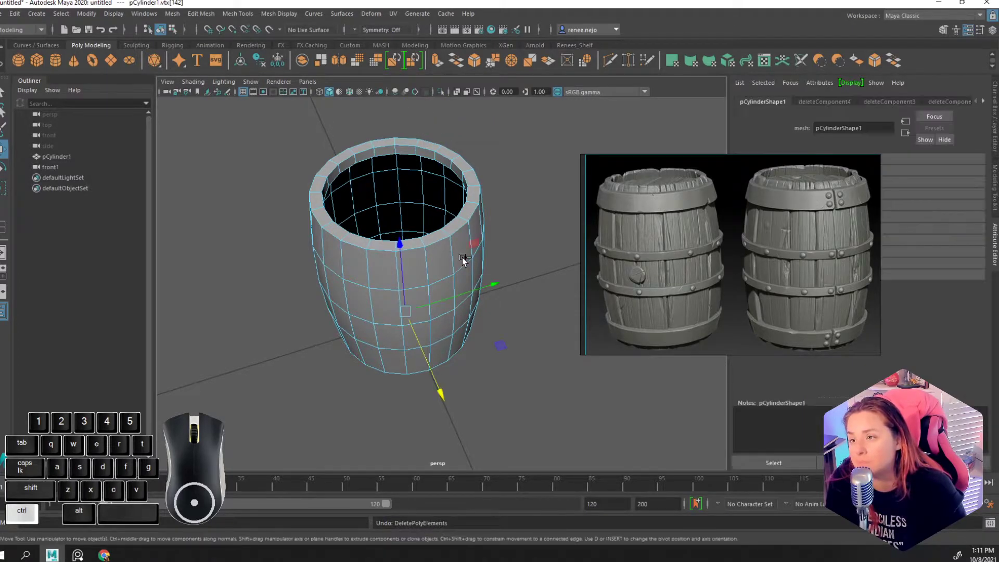
key("ctrl+z")
left_click_drag(463, 260, 458, 312, "alt")
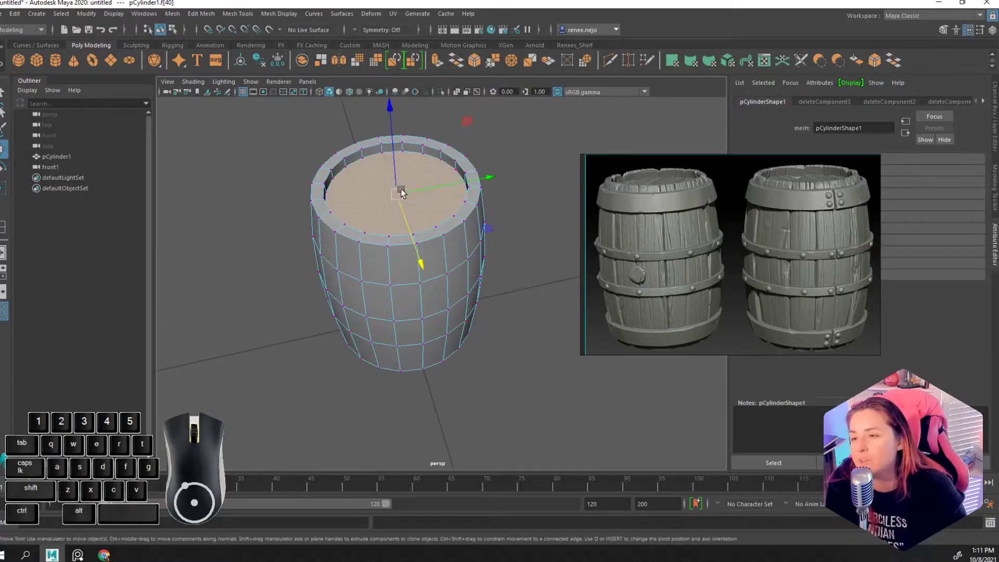
key("ctrl+z")
Step: Select all triangular faces of the recessed top cap and extrude them straight up above the rim
right_click_drag(403, 180, 403, 202)
left_click_drag(416, 217, 390, 229, "alt")
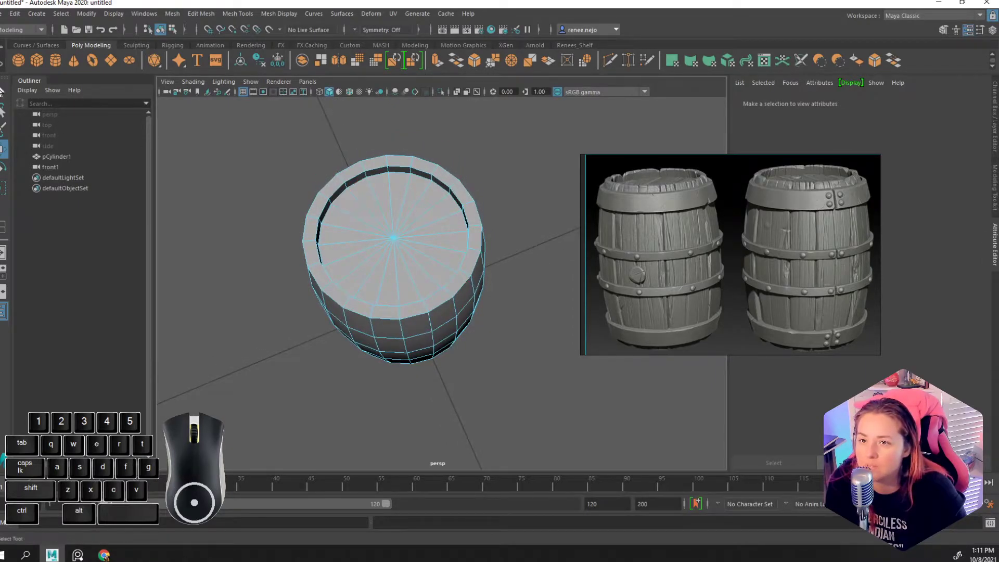
left_click(365, 225)
left_click_drag(365, 225, 644, 346, "alt")
left_click_drag(524, 401, 454, 390)
left_click_drag(471, 348, 451, 331, "alt")
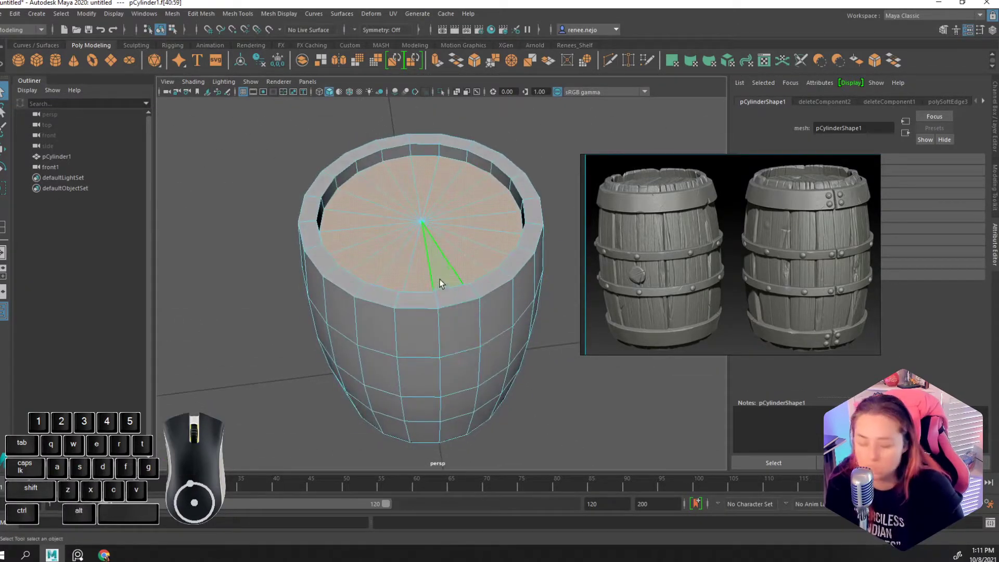
key("w")
left_click_drag(421, 177, 420, 97, "shift")
Step: Select the loop of extruded side faces below the raised cap and delete it to detach the lid
right_click(458, 260)
right_click_drag(459, 263, 464, 294)
left_click(466, 264)
left_click(453, 269)
double_click(422, 267, "shift")
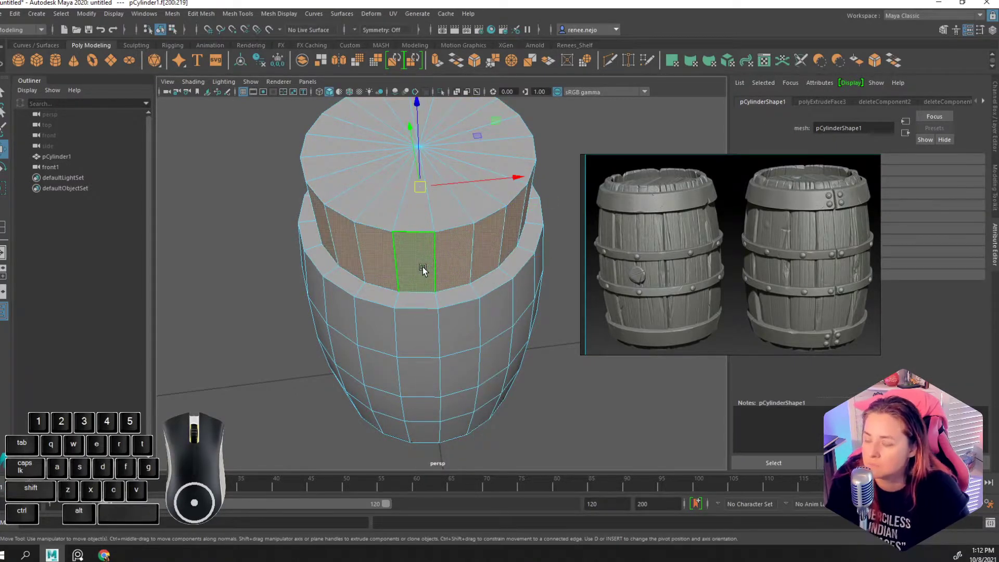
key("Delete")
Step: Select all faces of the detached lid and lower it into the barrel's rim
left_click_drag(419, 263, 506, 244, "alt")
double_click(501, 179)
left_click_drag(501, 179, 418, 323, "alt")
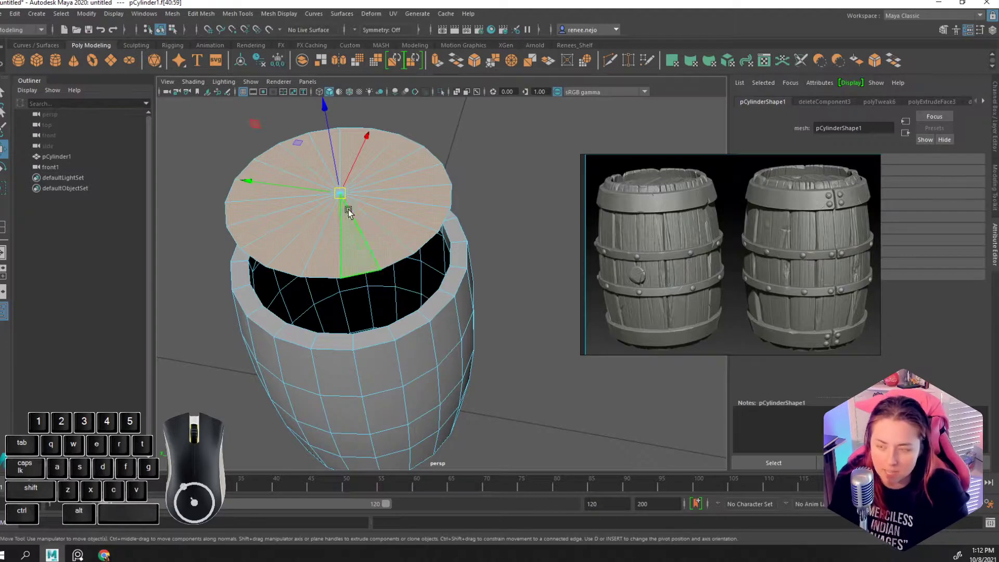
left_click_drag(335, 160, 360, 230)
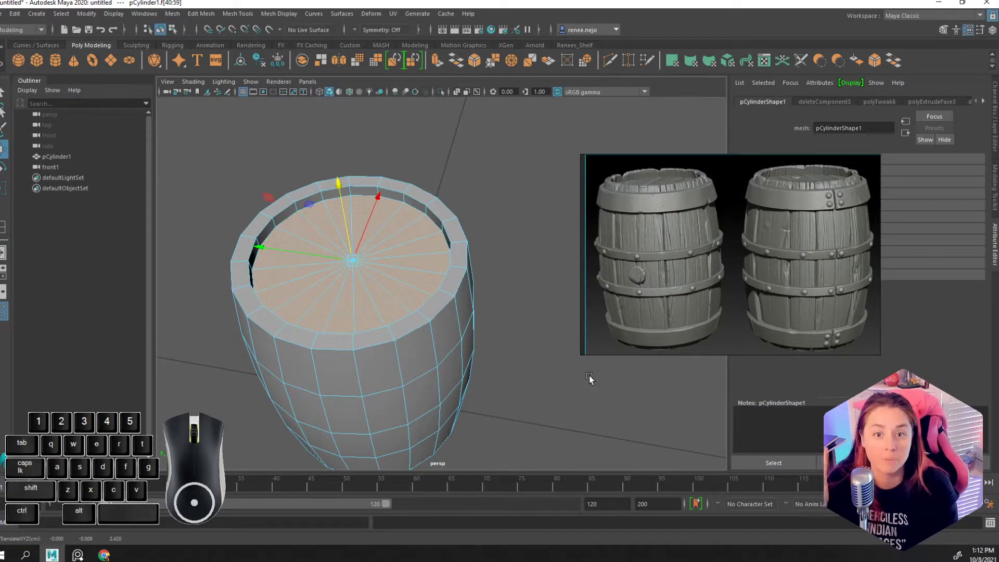
Step: Turn on smooth mesh preview and inspect the barrel's underside and the edge of the lid
key("3")
left_click(537, 373)
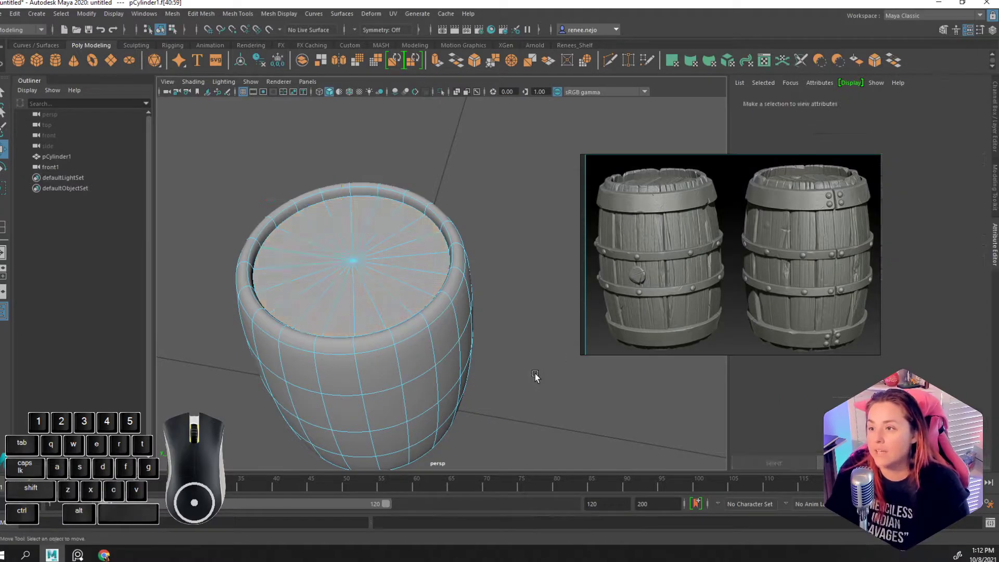
left_click_drag(486, 410, 473, 290, "alt")
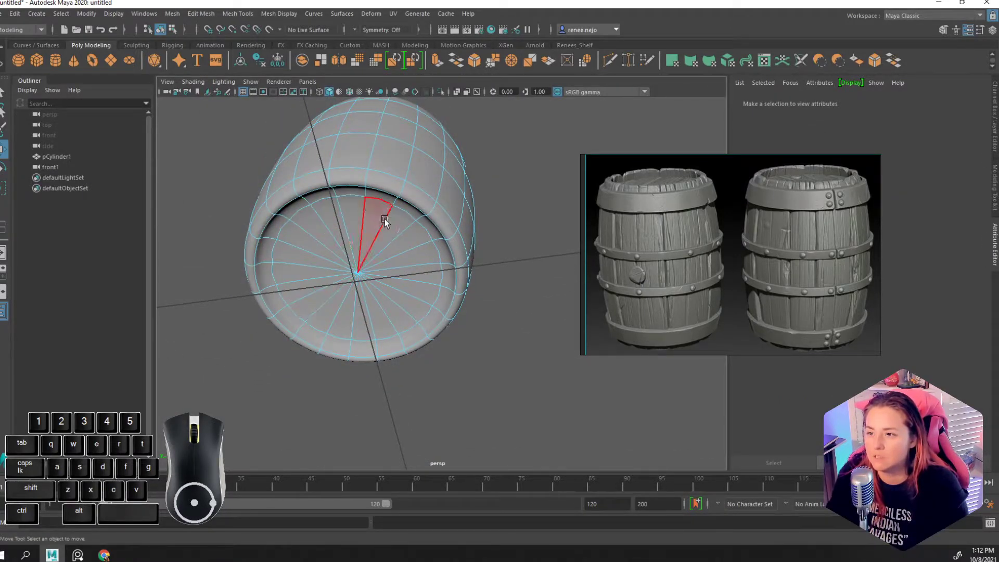
left_click_drag(475, 216, 546, 319, "alt")
left_click(451, 330)
scroll(351, 355, "up", 6)
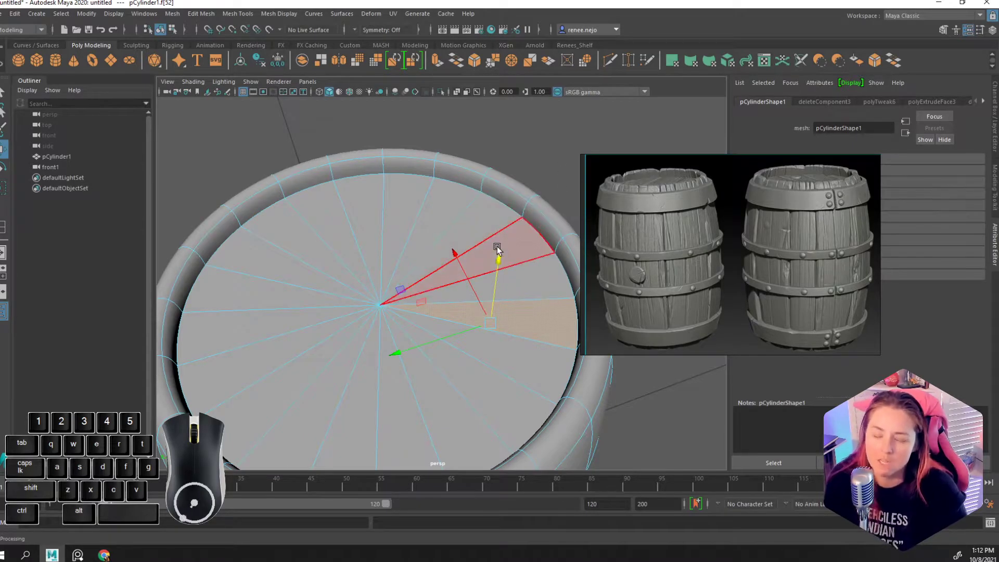
scroll(496, 252, "down", 3)
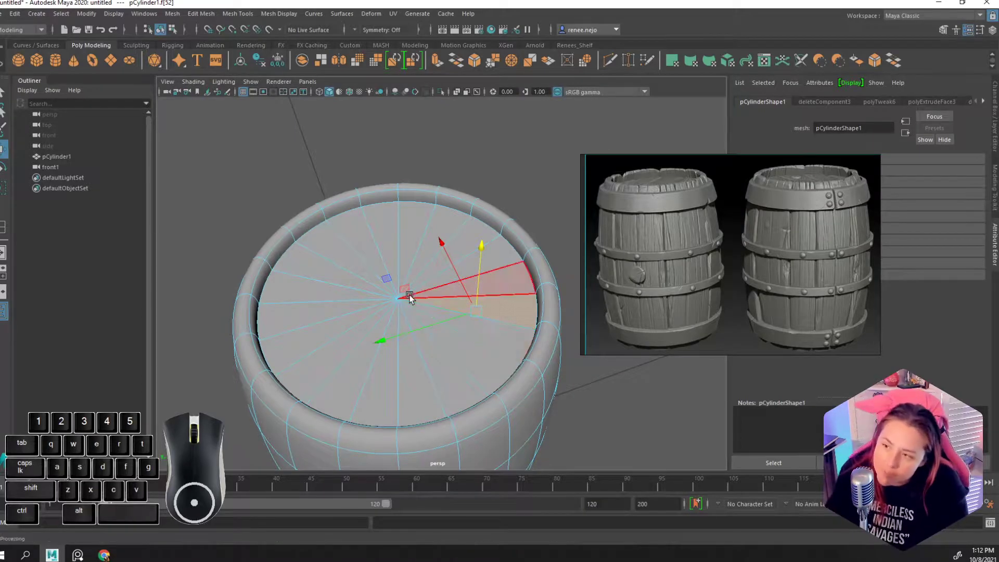
Step: Select the whole lid and nudge its height slightly within the rim
double_click(393, 252)
mouse_move(393, 252)
left_mouse_down()
mouse_move(390, 154)
mouse_move(410, 261)
left_mouse_up()
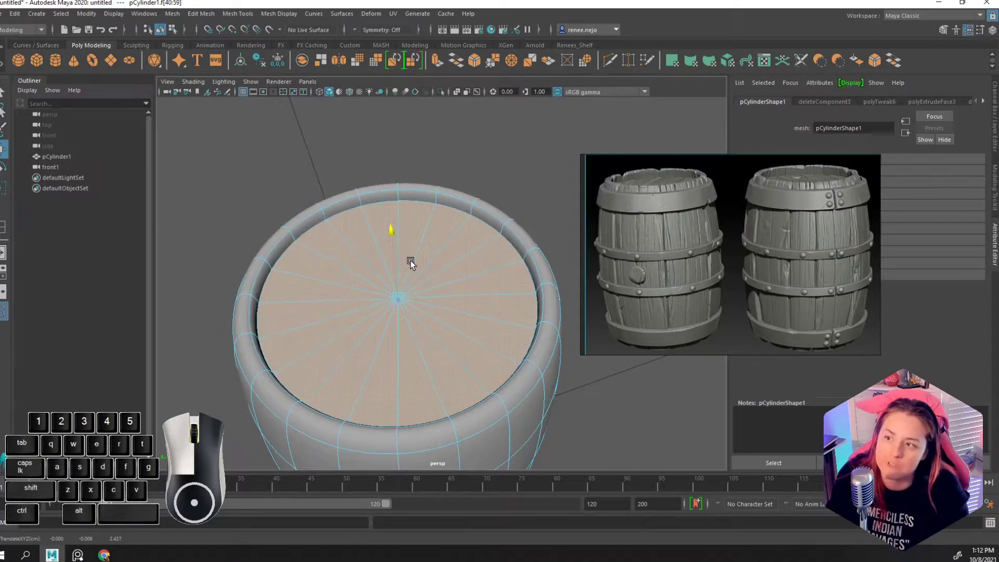
left_click_drag(390, 372, 399, 409, "alt")
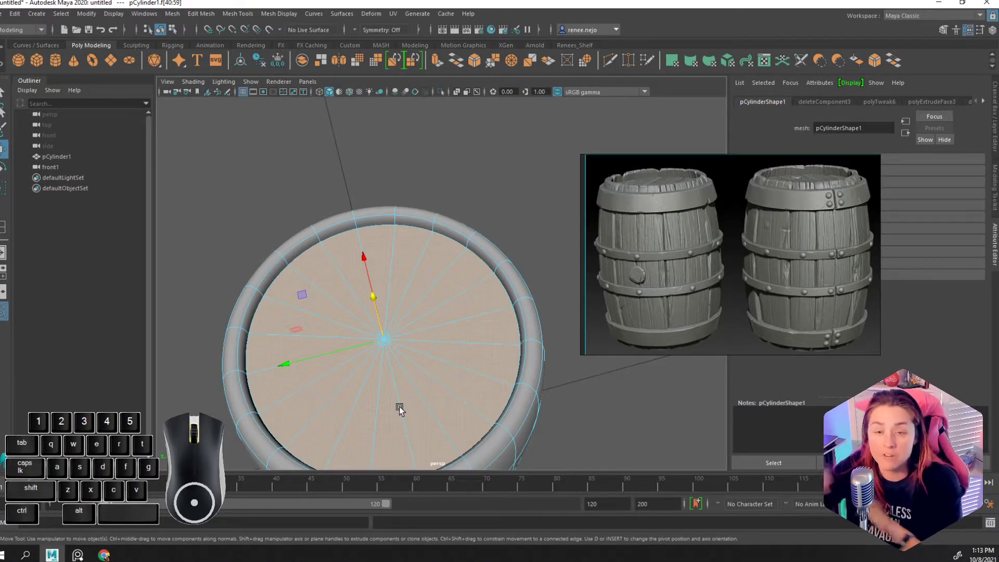
scroll(398, 407, "down", 3)
left_click_drag(377, 376, 377, 345, "alt")
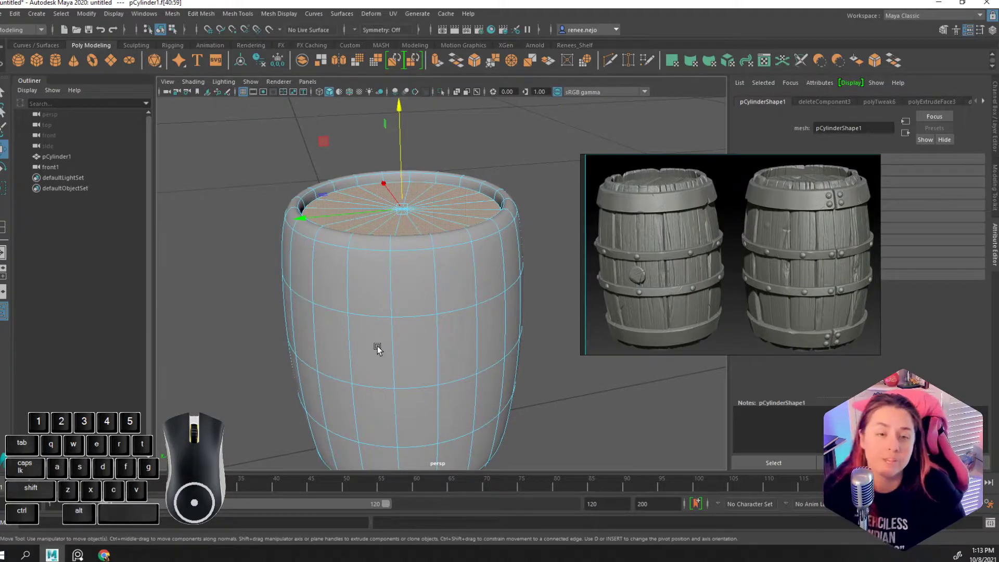
Step: Select all connected faces of the barrel body, and pick a single face on the separate lid
double_click(343, 308)
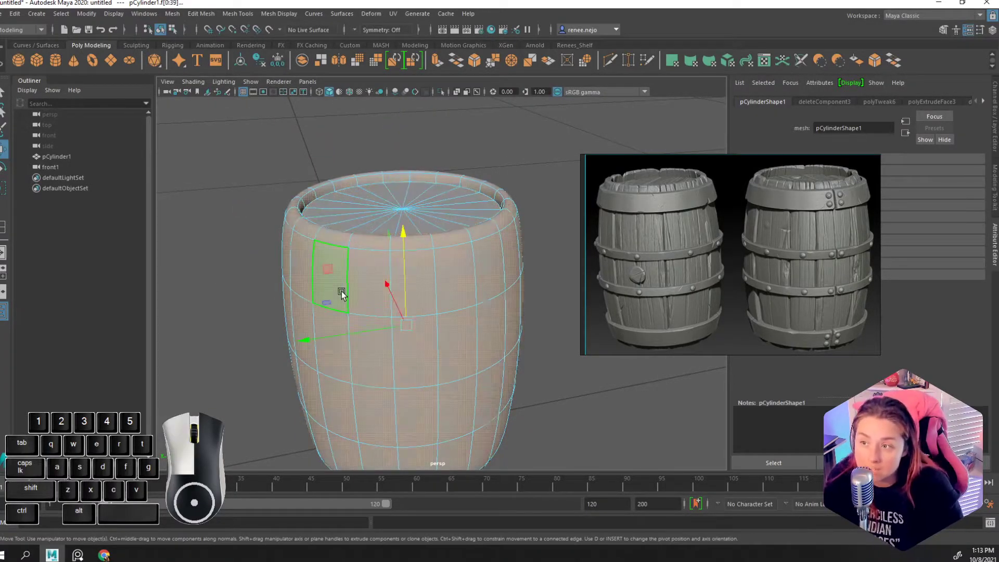
scroll(522, 344, "down", 3)
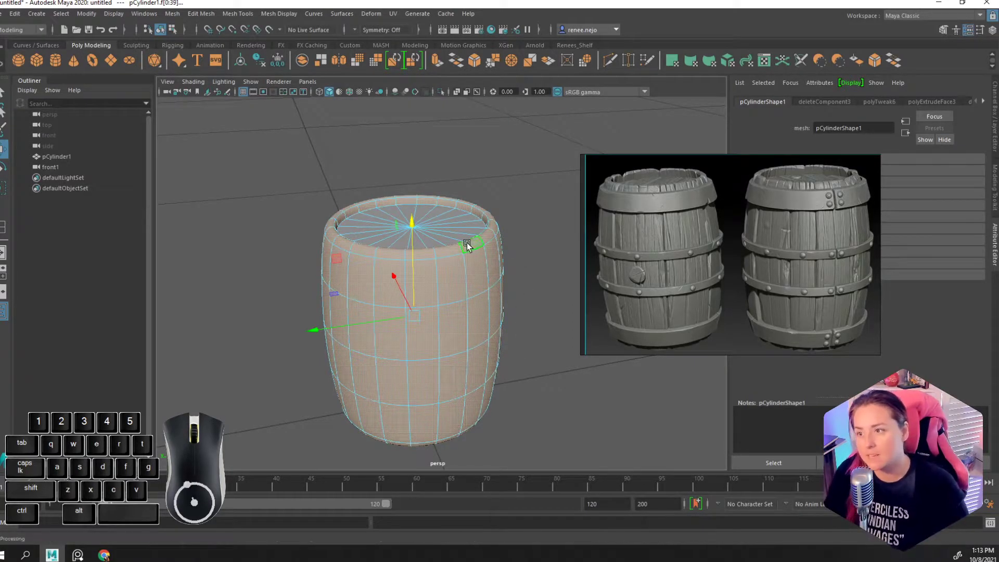
left_click(460, 230)
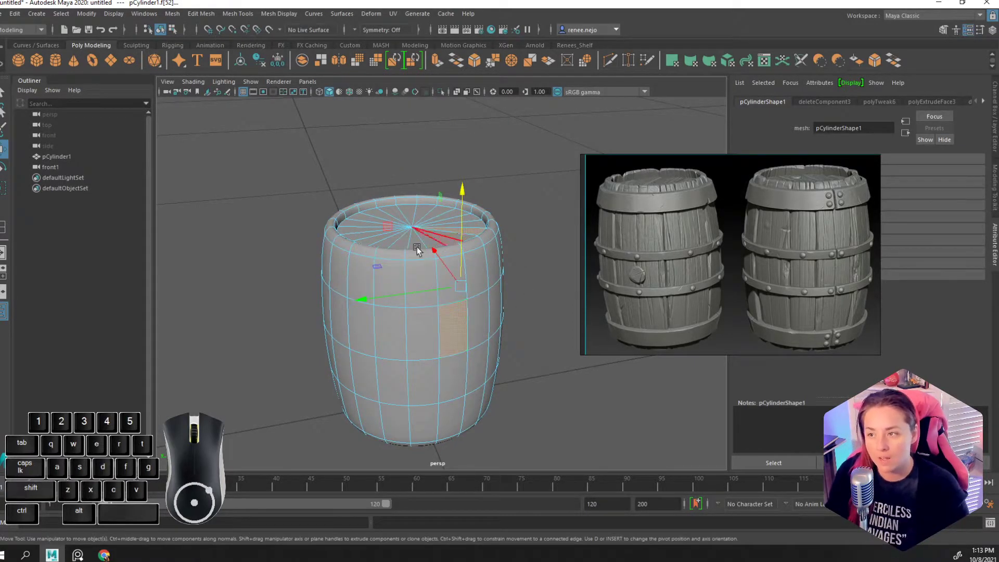
Step: Select all connected faces of the separate lid in the barrel's rim and delete them
right_click_drag(400, 228, 455, 207)
left_click(566, 357)
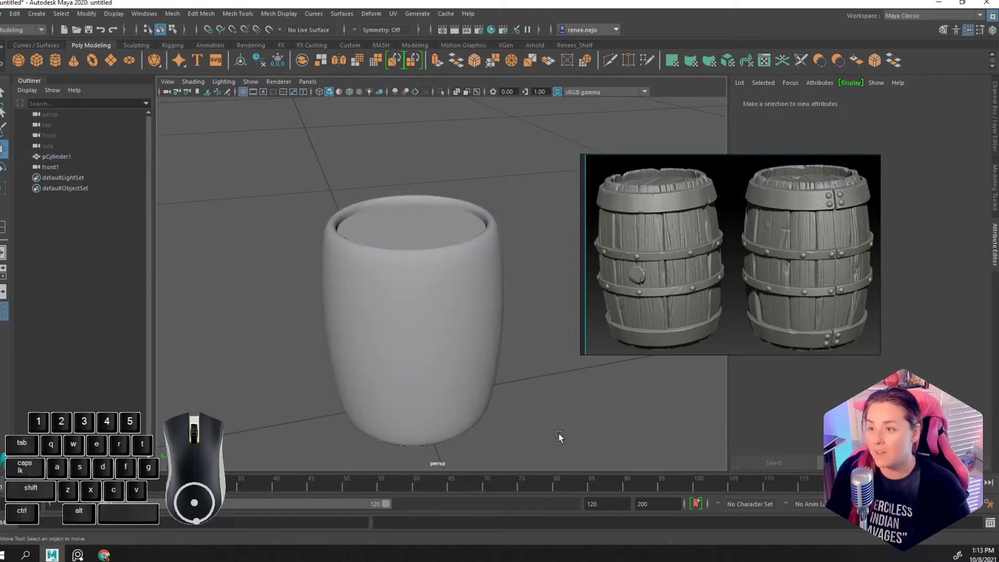
middle_click_drag(558, 436, 510, 388, "alt")
left_click(383, 267)
left_click_drag(481, 418, 526, 415, "alt")
right_click_drag(398, 261, 396, 245)
left_click(395, 246)
key("ctrl+z")
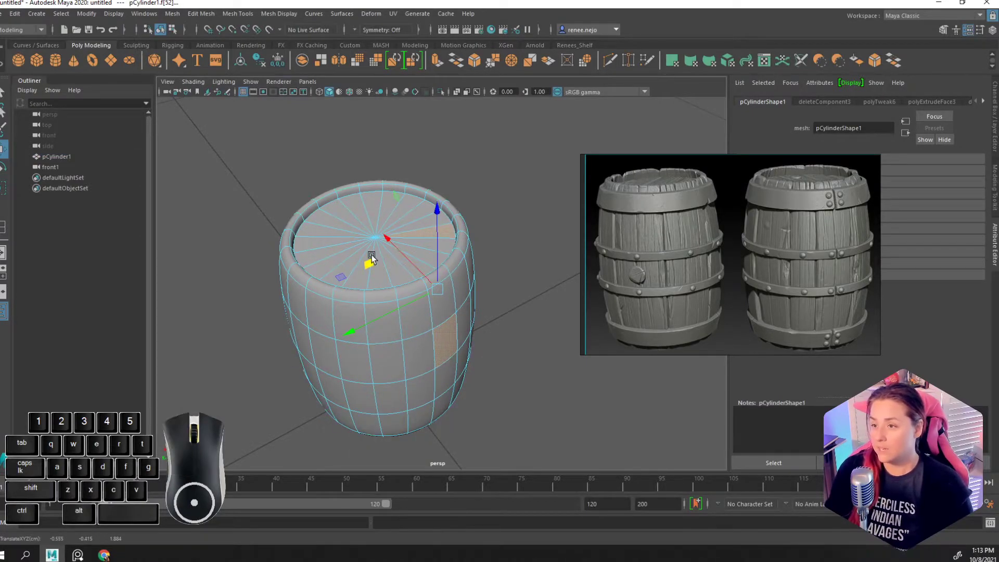
double_click(347, 239)
key("Delete")
Step: Try to delete the centre vertex of the barrel's underside cap in smooth preview, and undo the deletion
left_click_drag(347, 237, 369, 269, "alt")
scroll(364, 253, "up", 3)
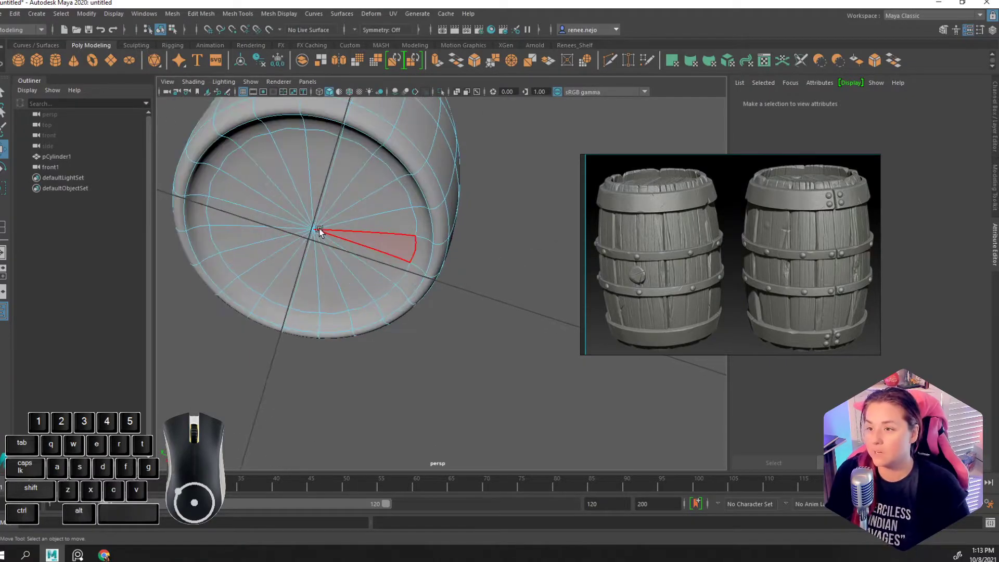
middle_click_drag(318, 229, 363, 239, "alt")
right_click_drag(362, 238, 339, 239)
left_click(364, 240)
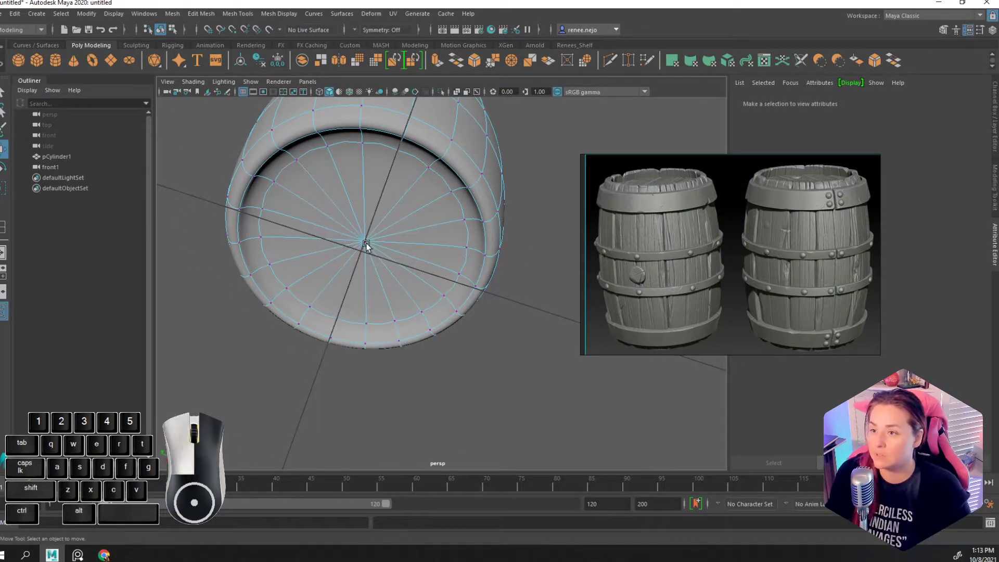
key("ctrl+Delete")
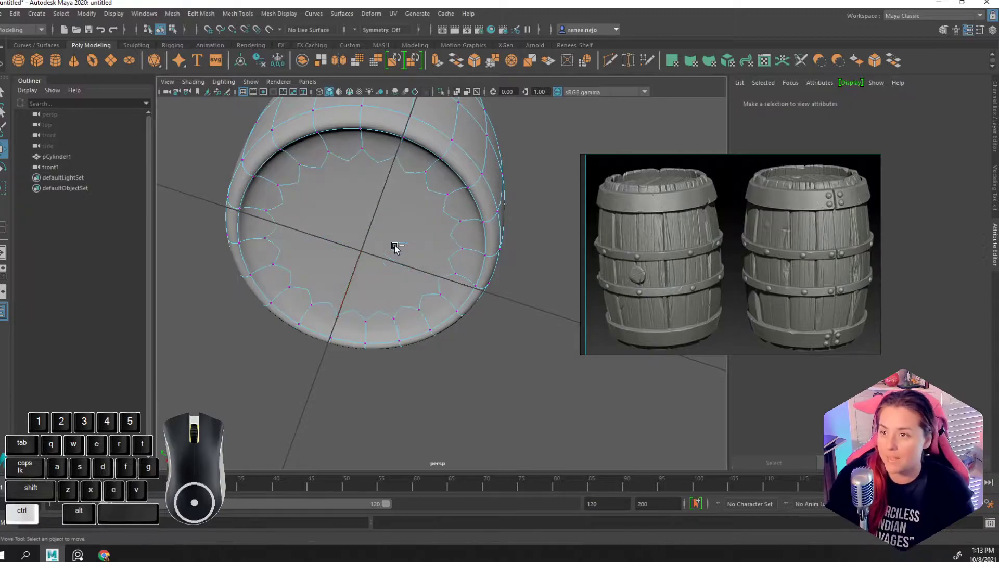
right_click(394, 242)
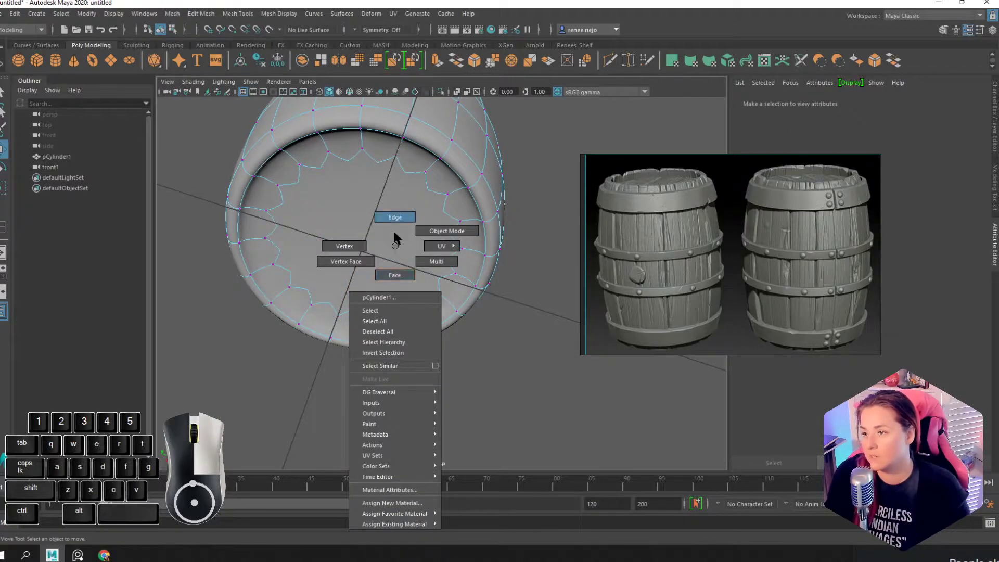
left_click(393, 218)
key("ctrl+z")
key("ctrl+z")
Step: With smooth preview off, remove the underside cap's centre vertex and delete the single face left closing the barrel's bottom
key("1")
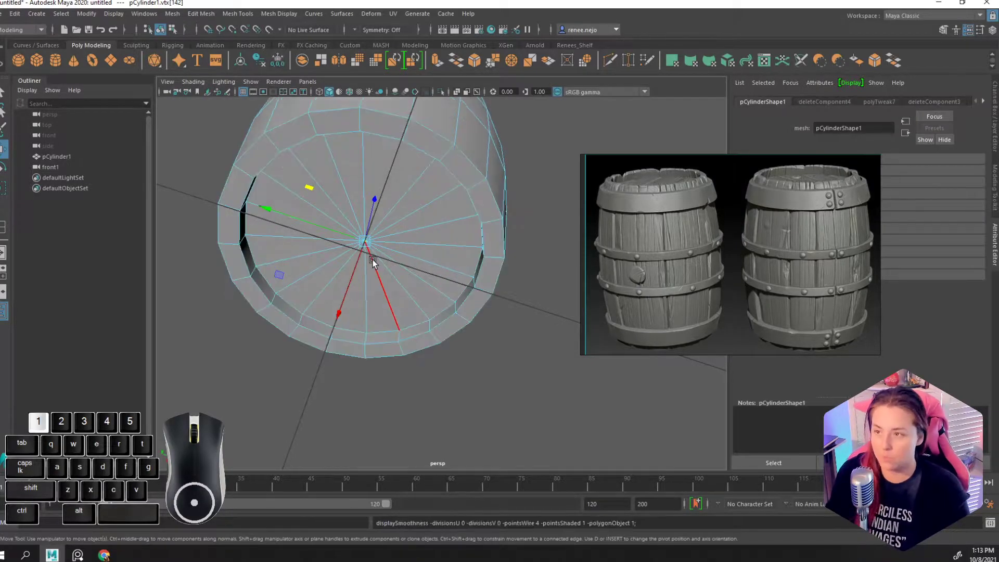
left_click_drag(430, 331, 497, 374, "alt")
right_click(382, 231)
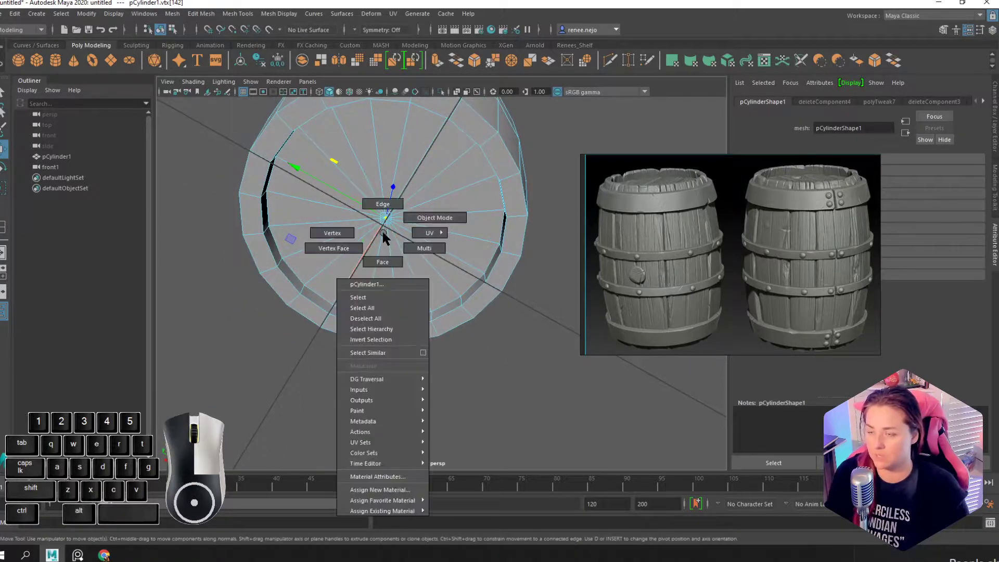
left_click(352, 237)
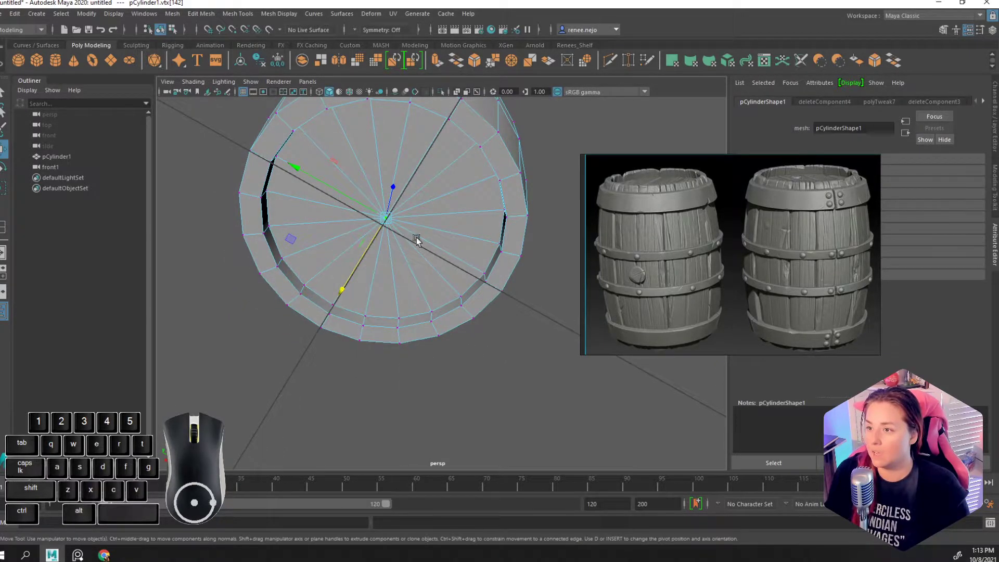
left_click(591, 317)
right_click_drag(386, 261, 390, 287)
left_click(416, 274)
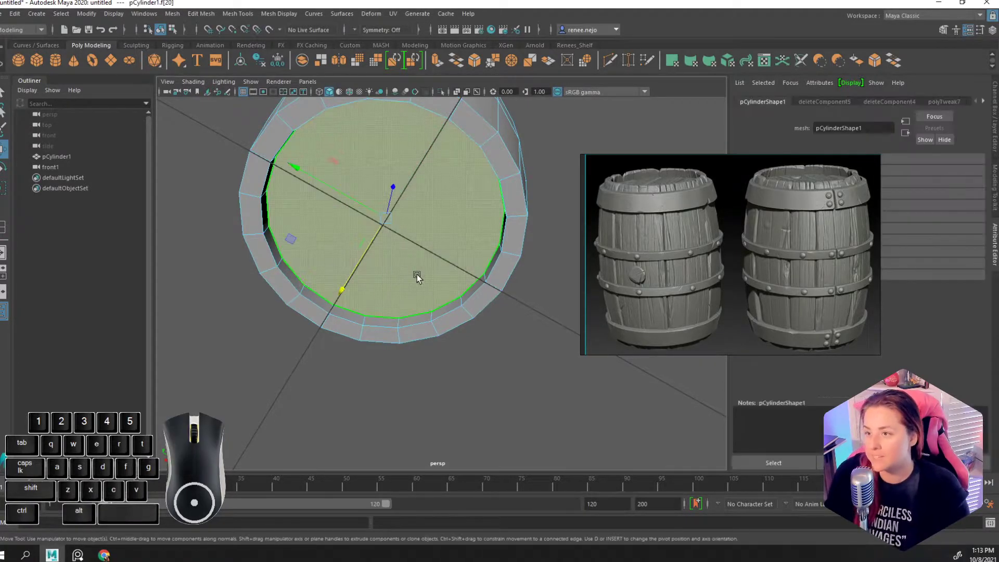
key("Delete")
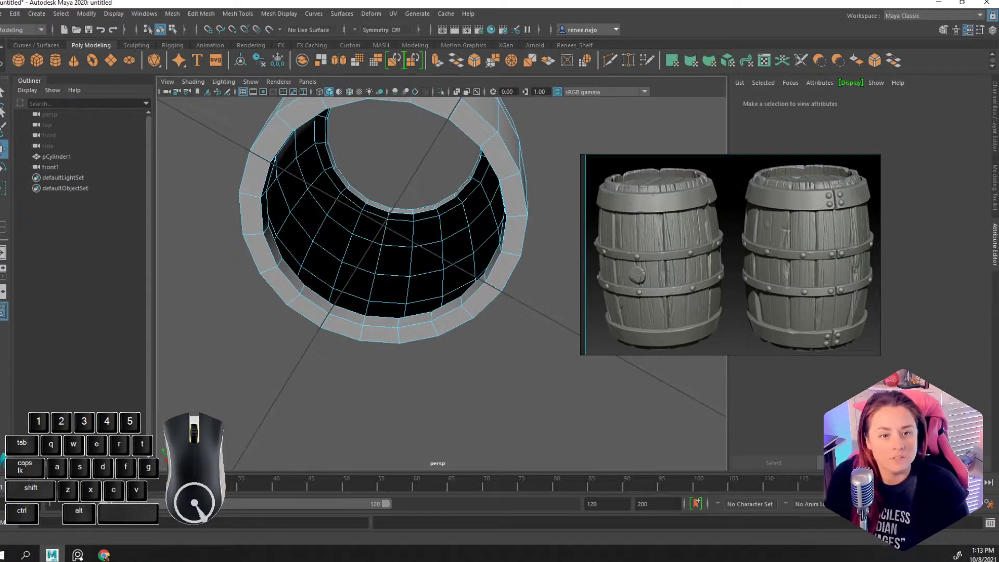
Step: Create a new polygon cylinder and set its Rotate X to 90
left_click_drag(201, 345, 406, 356, "alt")
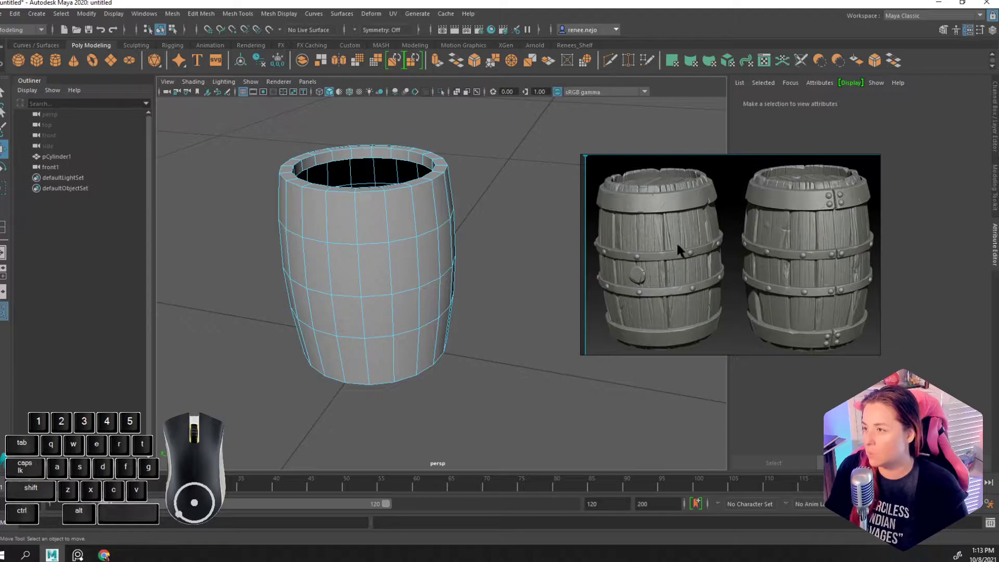
left_click_drag(363, 326, 478, 243, "alt")
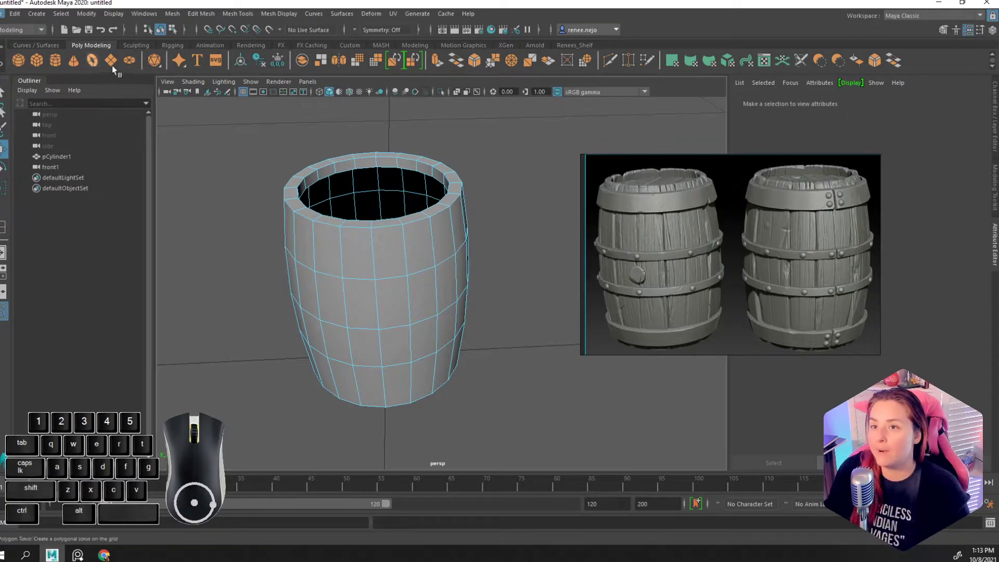
left_click(55, 61)
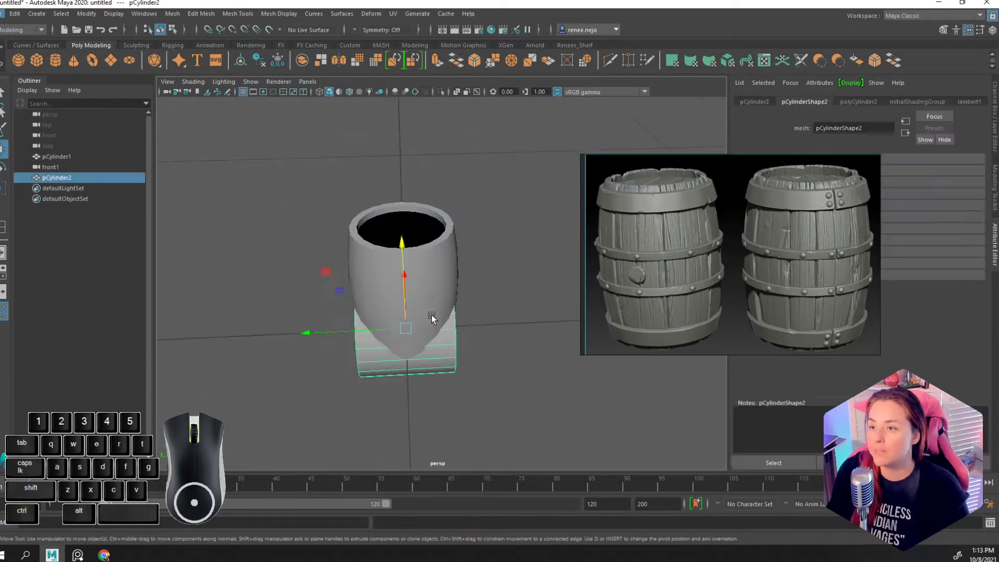
left_click(752, 101)
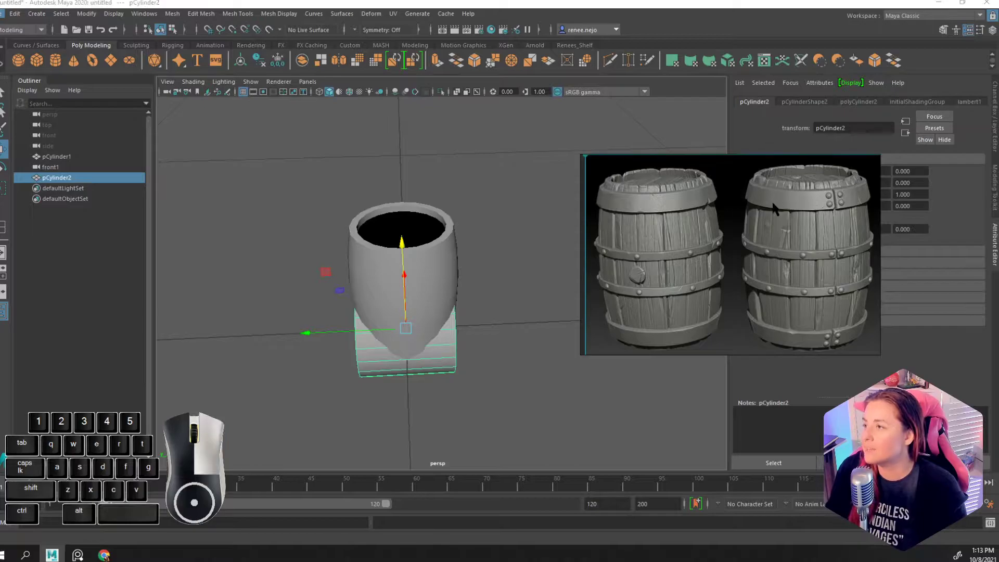
left_click(829, 182)
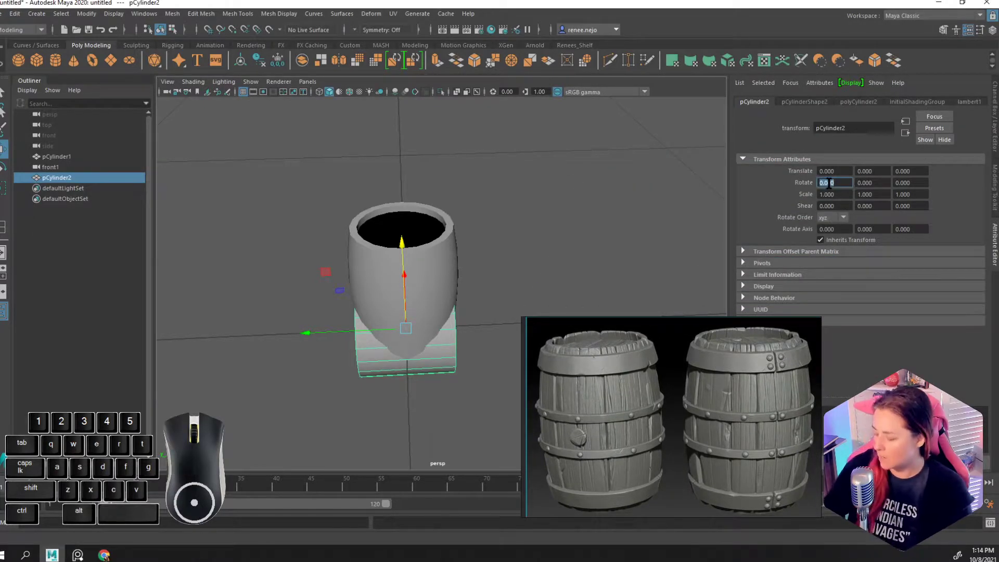
type("90")
key("Return")
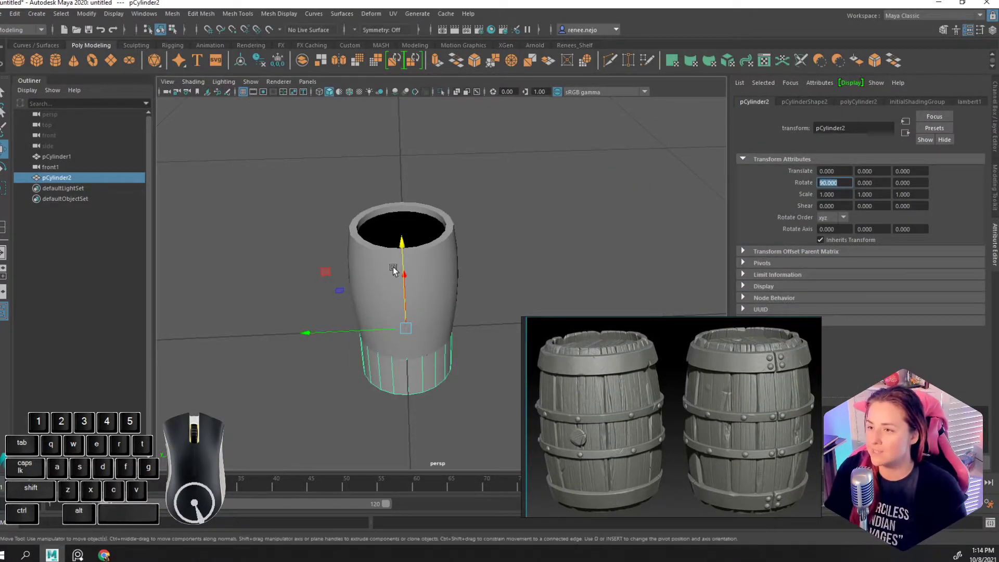
Step: Raise the new cylinder above the barrel to a Translate Z of about 3.256 and flatten it to a Scale Y of about 0.106
left_click_drag(406, 274, 417, 189)
key("ctrl+z")
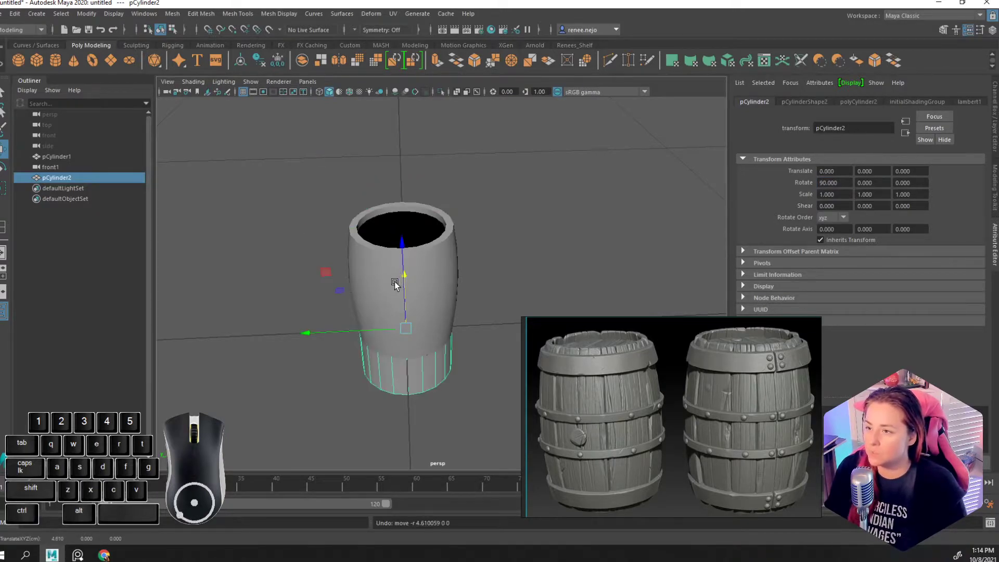
left_click_drag(402, 246, 400, 165)
scroll(413, 255, "up", 5)
key("r")
left_click_drag(376, 157, 374, 216)
key("w")
left_click_drag(373, 173, 368, 129)
scroll(406, 163, "down", 3)
key("r")
left_click_drag(406, 162, 466, 276)
scroll(423, 240, "up", 4)
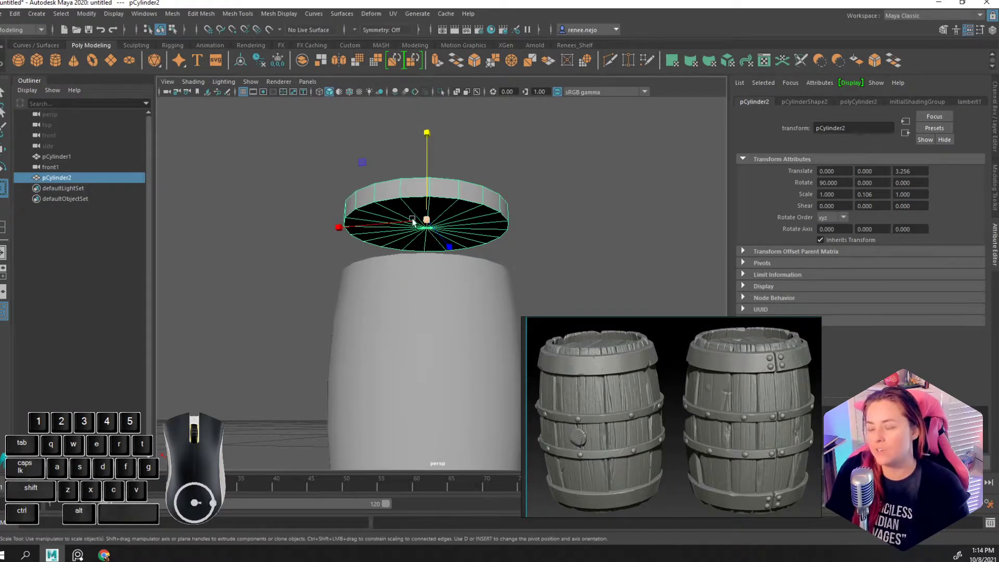
Step: Examine how the lid sits inside the wooden rim in a close-up of the reference image
left_click_drag(518, 226, 492, 246, "alt")
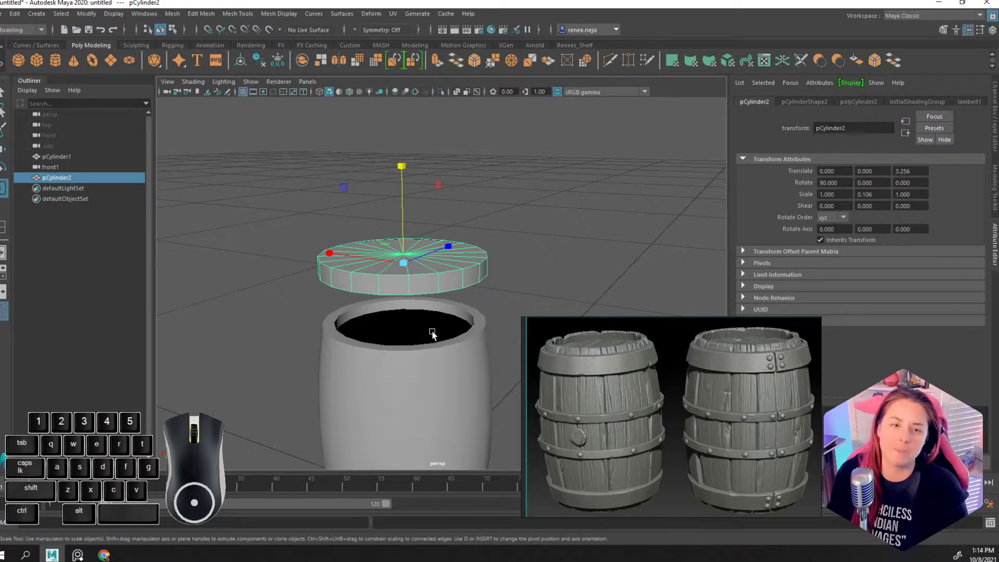
scroll(638, 389, "up", 2)
middle_click_drag(573, 342, 623, 380, "alt")
scroll(606, 372, "down", 3)
scroll(588, 384, "up", 5, "ctrl")
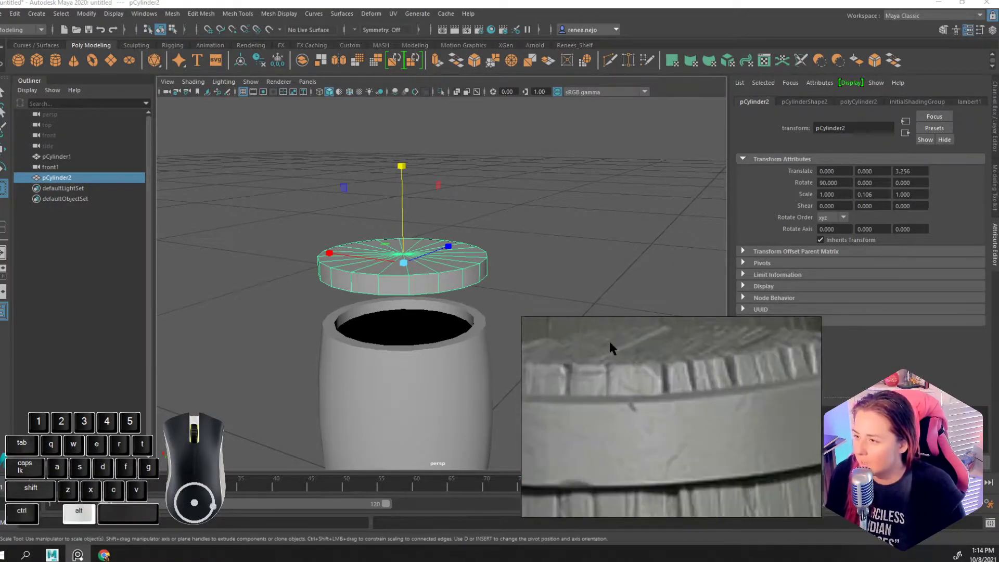
left_click_drag(619, 343, 628, 372, "alt")
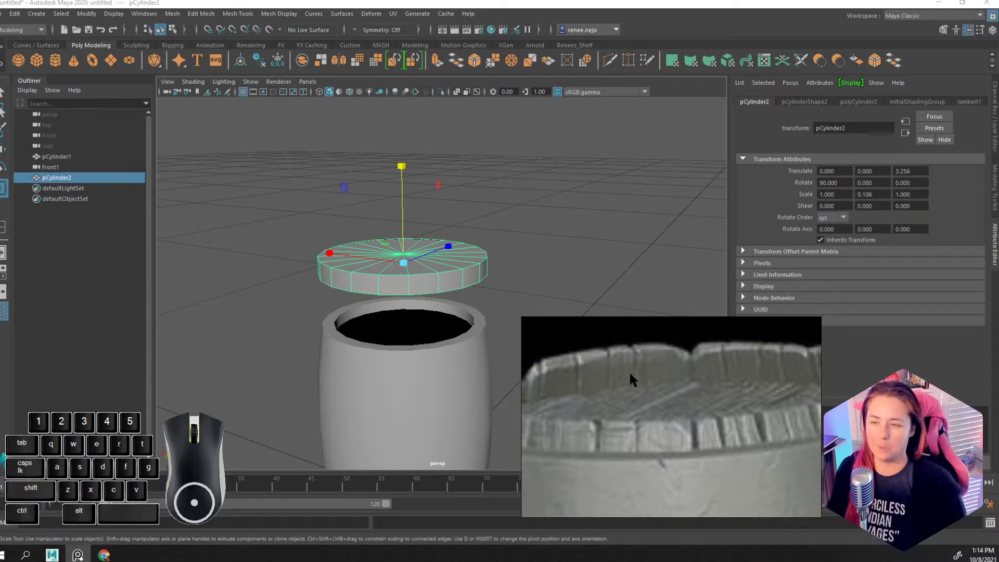
scroll(680, 407, "down", 4)
left_click_drag(711, 465, 638, 417, "alt")
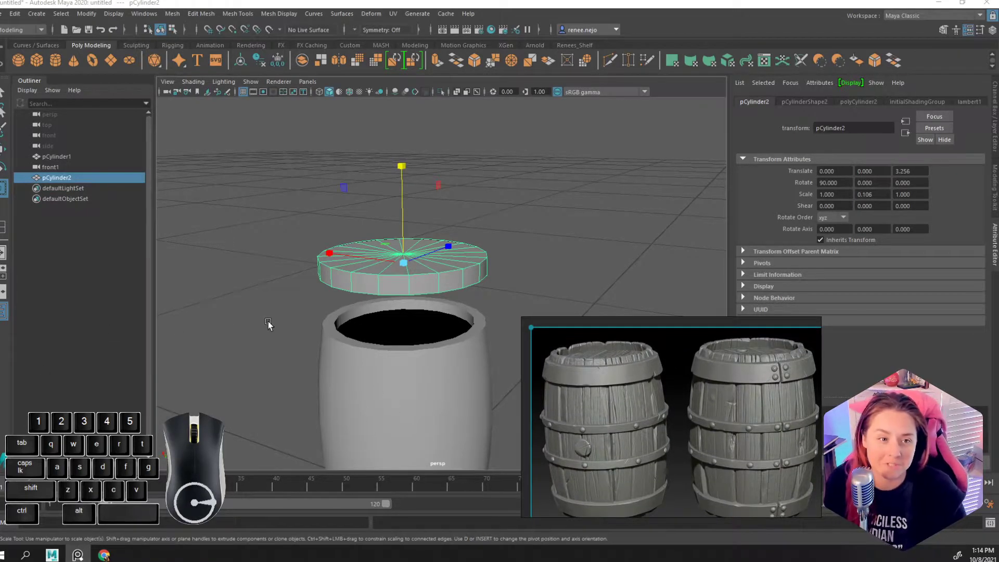
Step: Remove the flattened cylinder's bottom cap by deleting its centre vertex and the single face left over
left_click_drag(396, 335, 429, 248, "alt")
key("3")
key("1")
right_click_drag(429, 248, 379, 248)
left_click(439, 241)
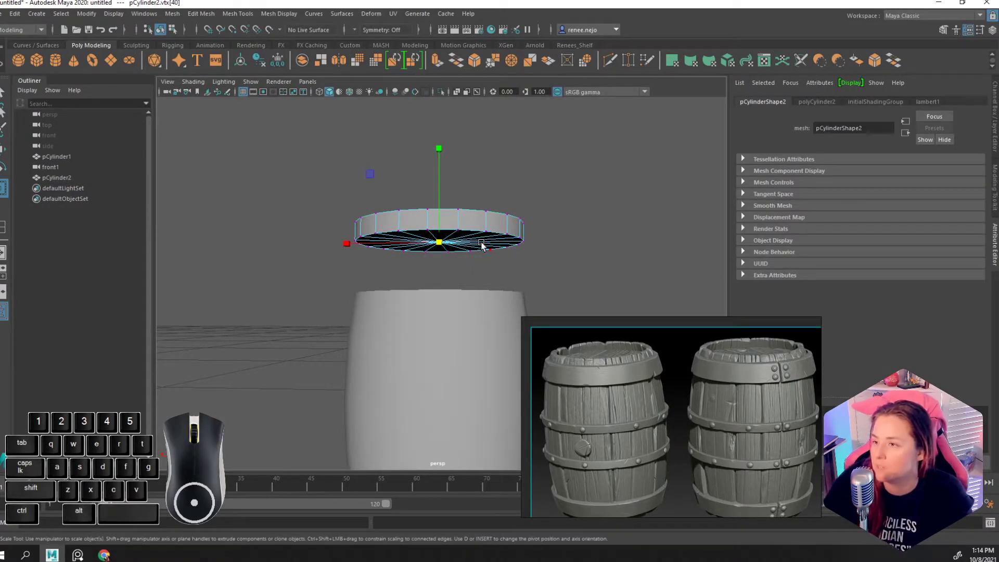
key("ctrl+Delete")
right_click_drag(481, 242, 480, 266)
left_click(476, 244)
key("ctrl+Delete")
Step: Select all faces of the lid disc and scale them down vertically to make it thinner
left_click_drag(475, 244, 479, 255, "alt")
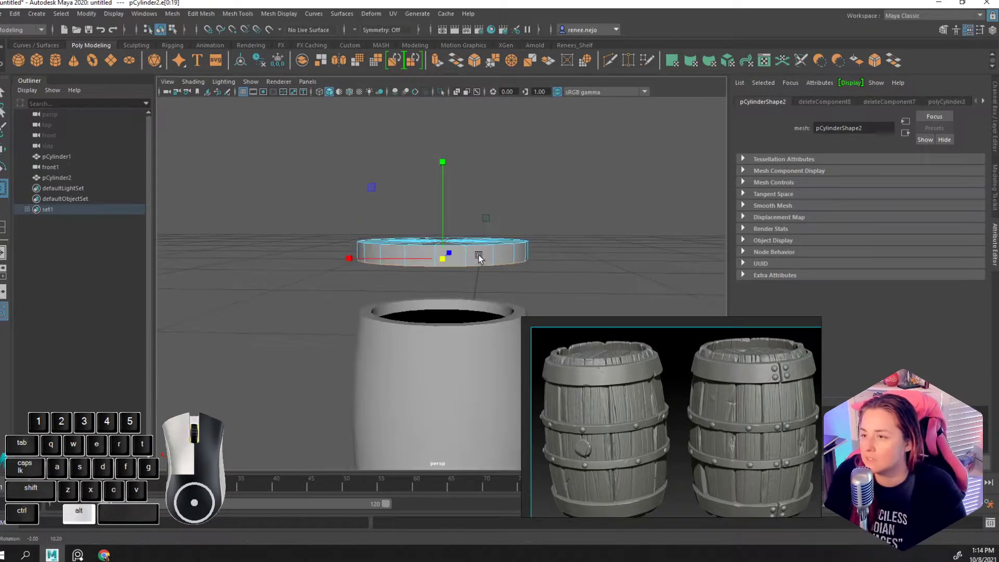
left_click(479, 255)
left_click_drag(438, 182, 439, 237)
key("w")
Step: Turn on smooth preview for the lid disc and adjust its height above the barrel
scroll(494, 266, "up", 1)
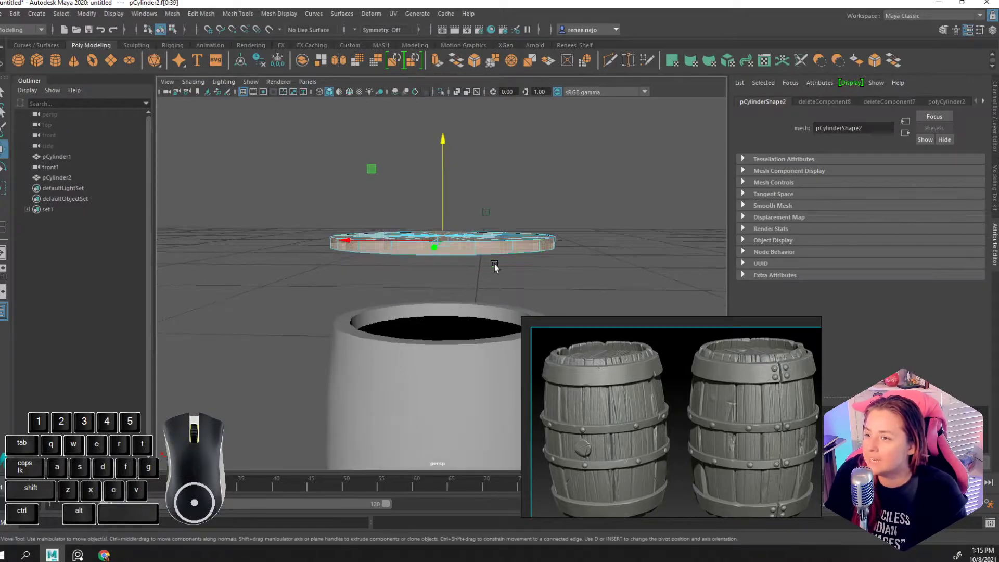
left_click_drag(467, 282, 460, 327, "alt")
key("3")
left_click_drag(337, 222, 450, 269, "alt")
left_click_drag(385, 279, 387, 323)
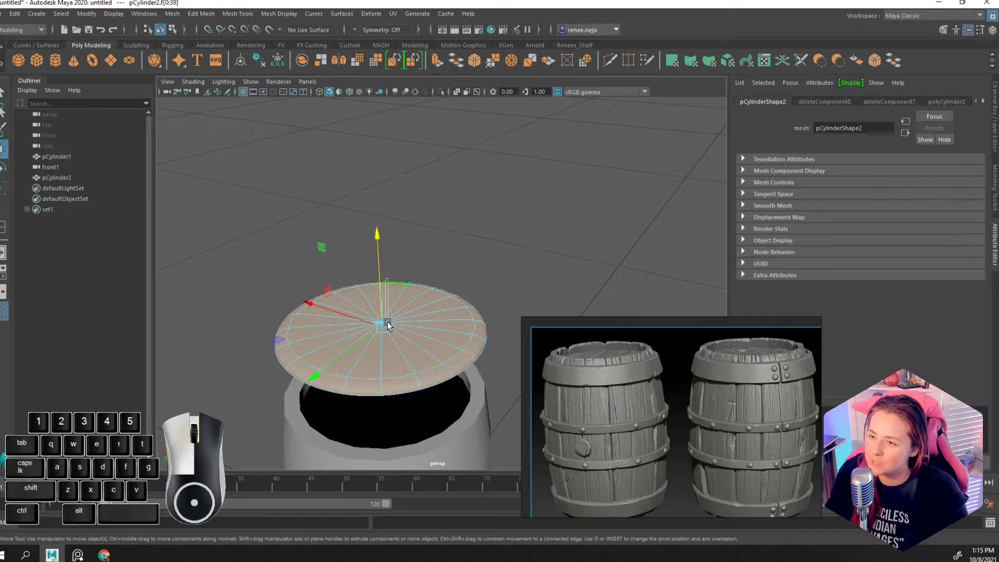
left_click_drag(380, 275, 512, 283)
left_click_drag(376, 191, 375, 156)
left_click_drag(407, 233, 368, 238, "alt")
scroll(367, 238, "up", 5)
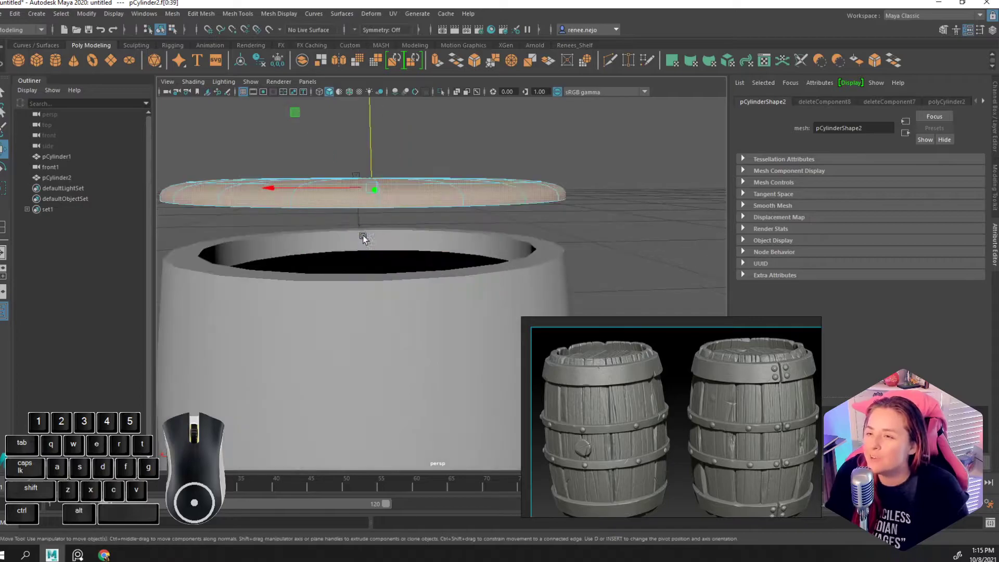
left_click_drag(305, 239, 332, 244, "alt")
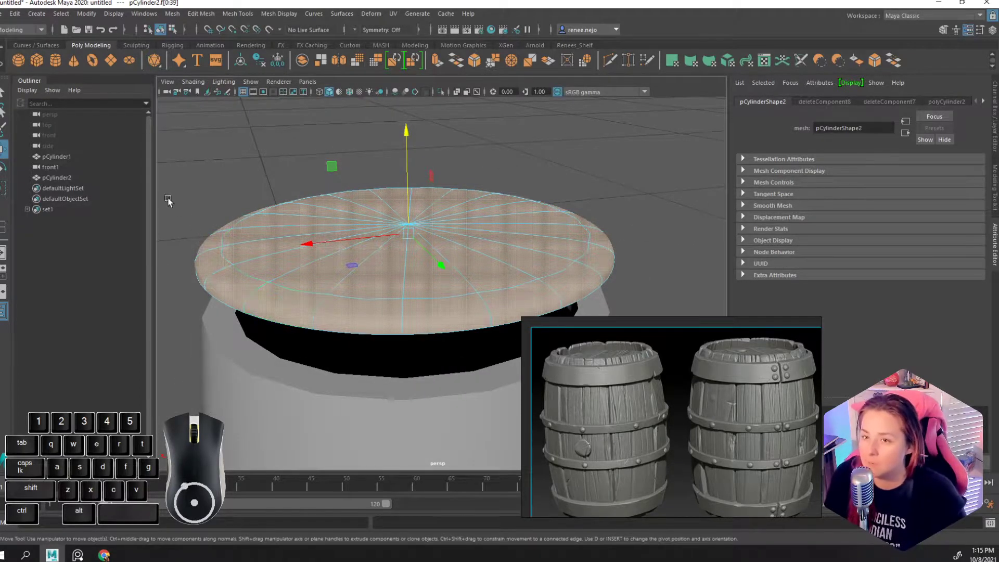
Step: Activate the Insert Edge Loop tool, compare the lid's unsmoothed, cage and smooth displays, and return to the Select tool in smooth preview
left_click(563, 47)
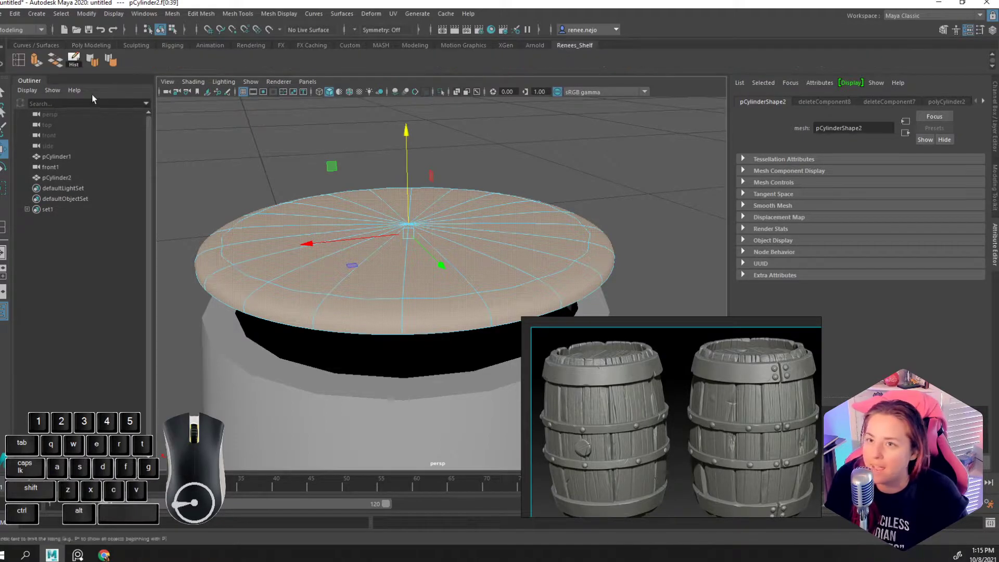
left_click(19, 59)
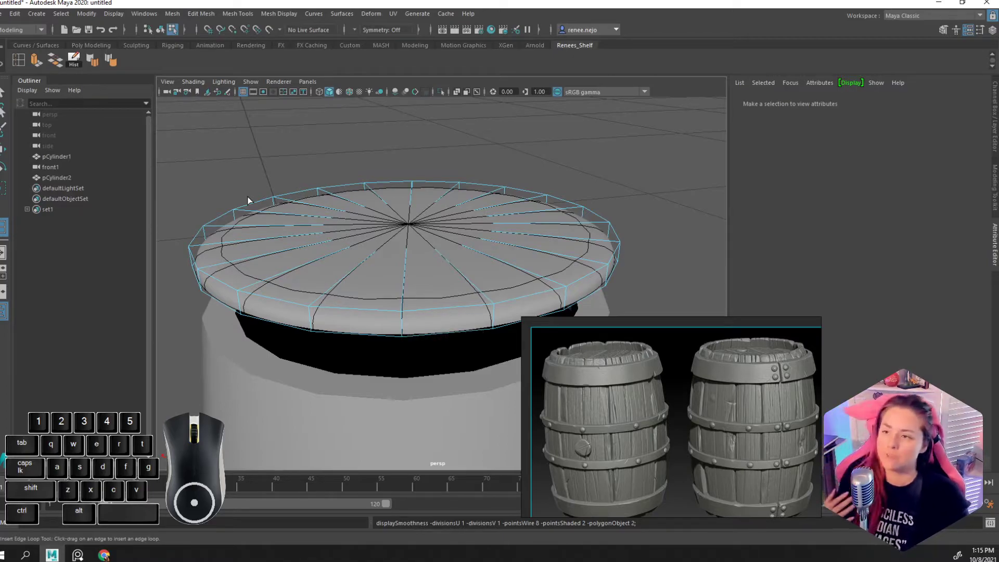
key("1")
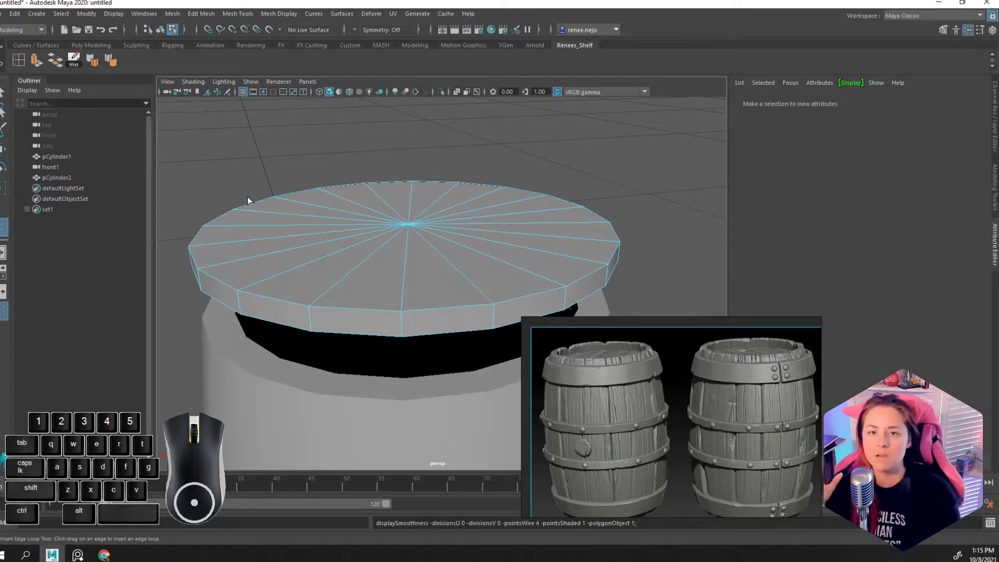
key("2")
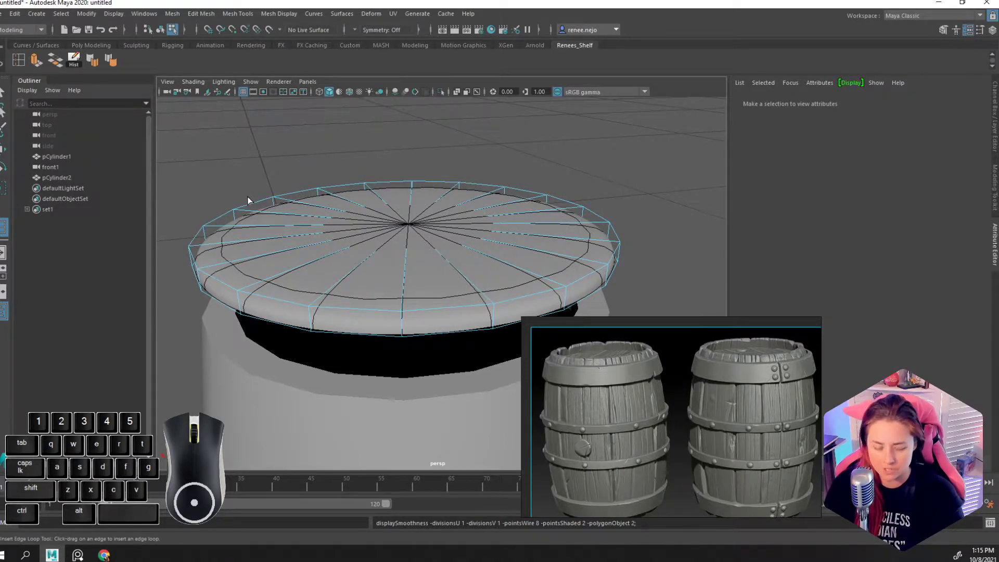
key("3")
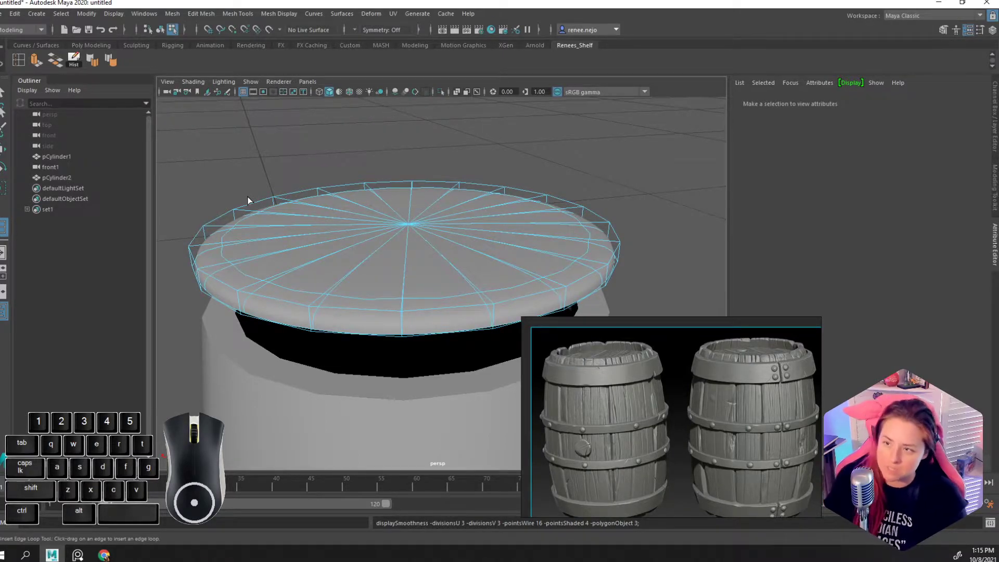
left_click(3, 93)
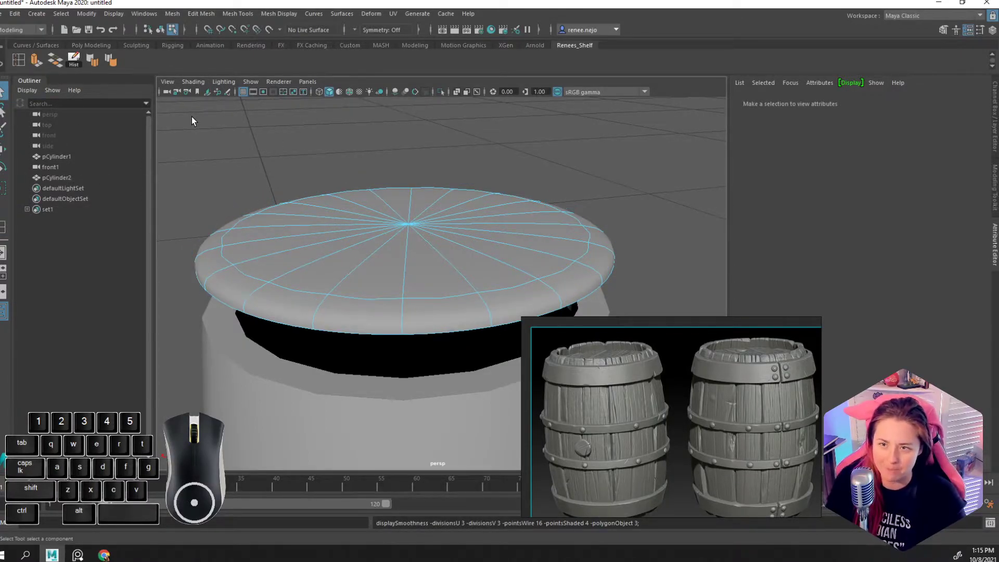
Step: Try an edge loop around the lid's side just below its upper rim, inspect the sharper smoothed edge, and undo it
key("2")
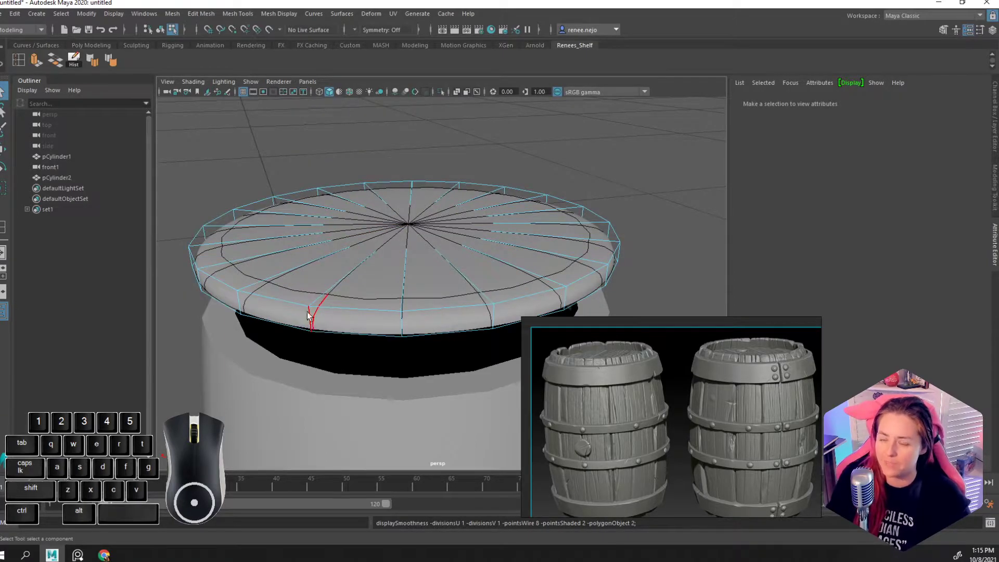
left_click(2, 228)
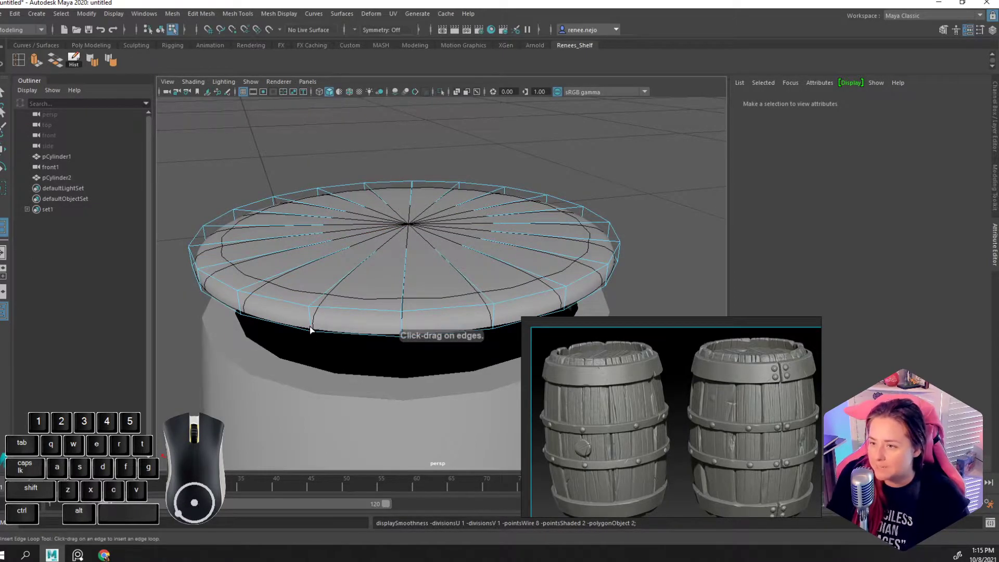
left_click_drag(311, 329, 310, 318)
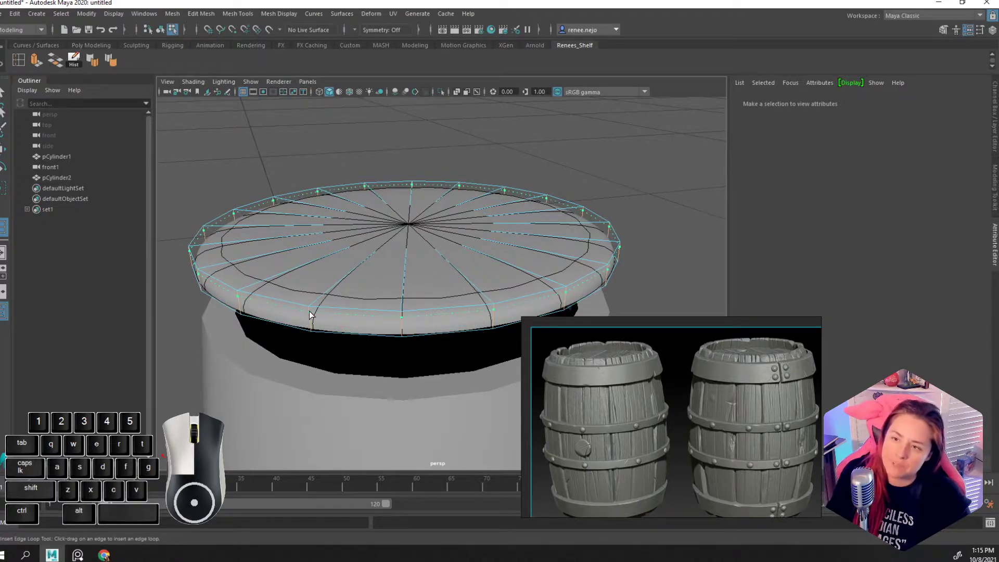
left_click_drag(309, 311, 309, 311)
left_click_drag(553, 208, 574, 232, "alt")
scroll(647, 201, "up", 2, "alt")
scroll(468, 237, "down", 3)
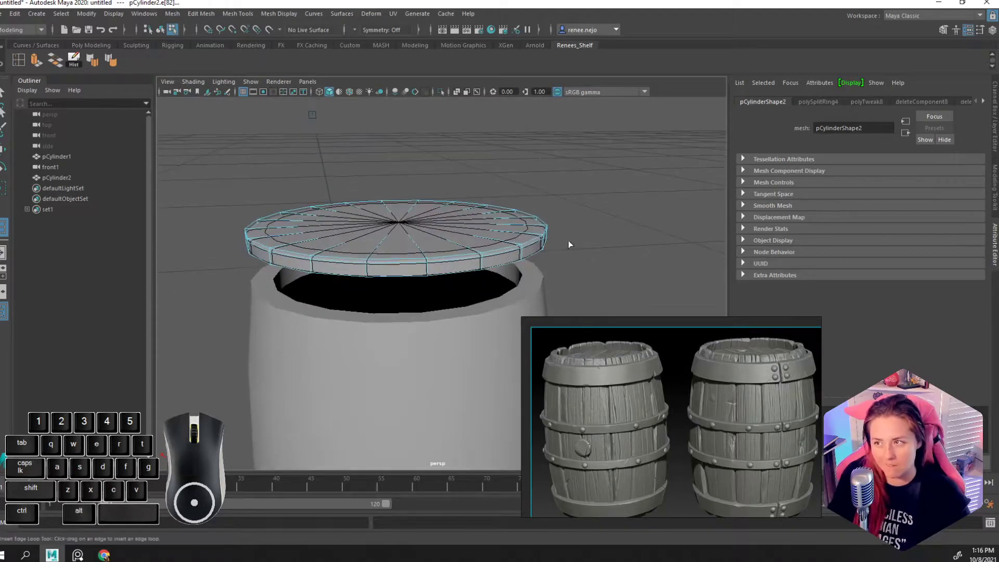
scroll(472, 270, "up", 3)
scroll(380, 228, "down", 3)
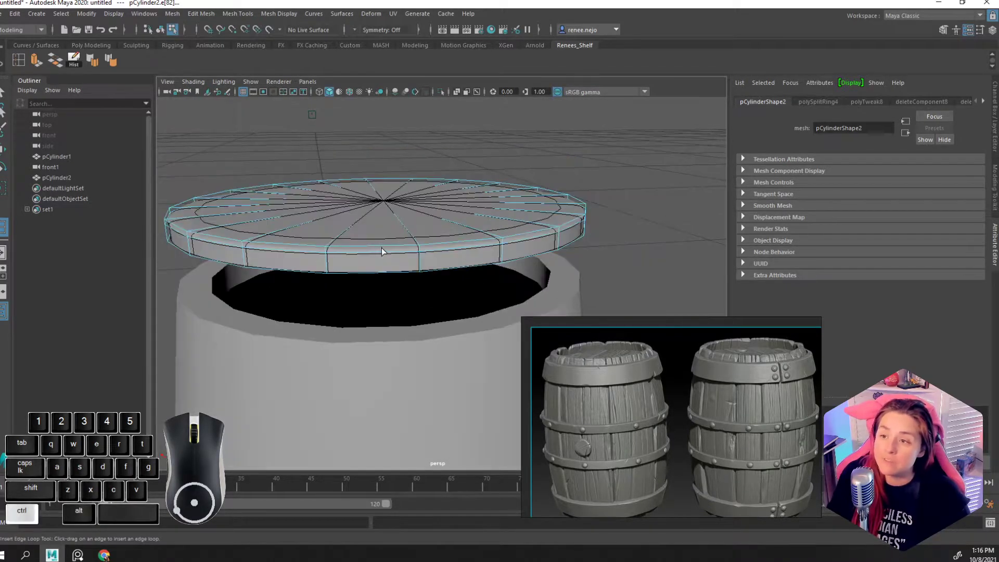
key("ctrl+z")
Step: Bevel the edge loop around the lid's upper rim with a fractional width of 0.0103 and 1 segment
right_click_drag(338, 241, 193, 122)
key("q")
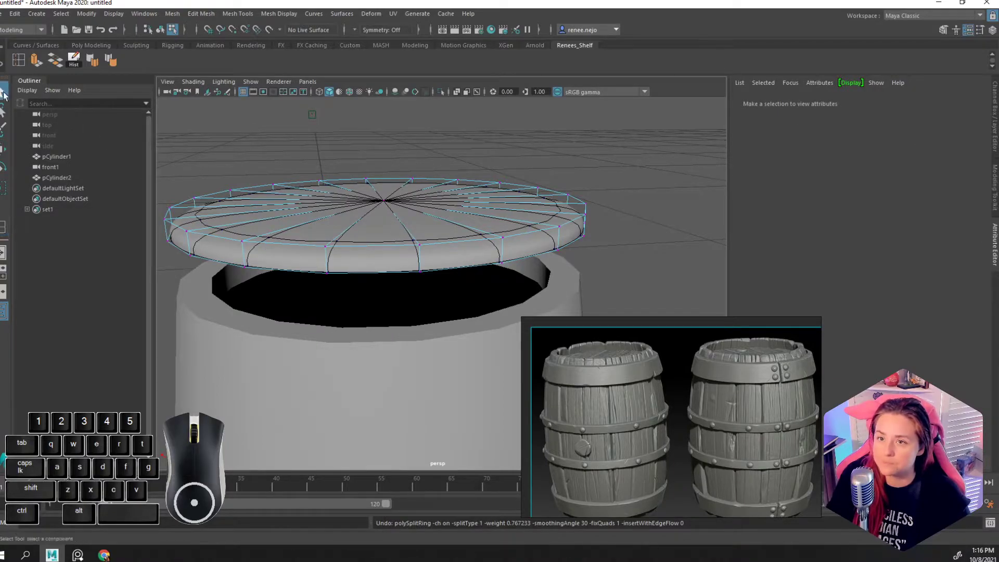
right_click_drag(365, 247, 365, 218)
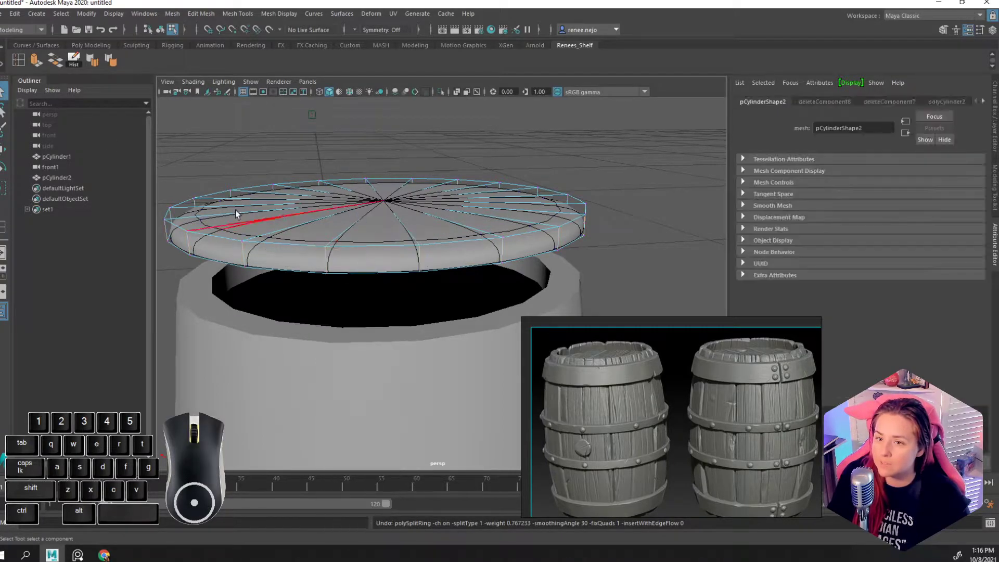
double_click(380, 251)
left_click_drag(552, 218, 544, 243, "alt")
left_click(181, 14)
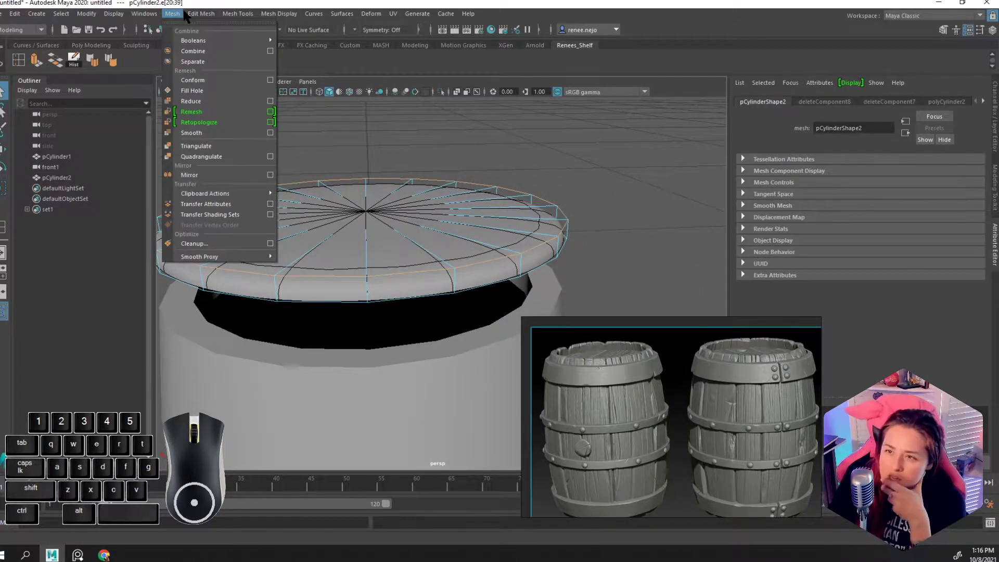
mouse_move(205, 20)
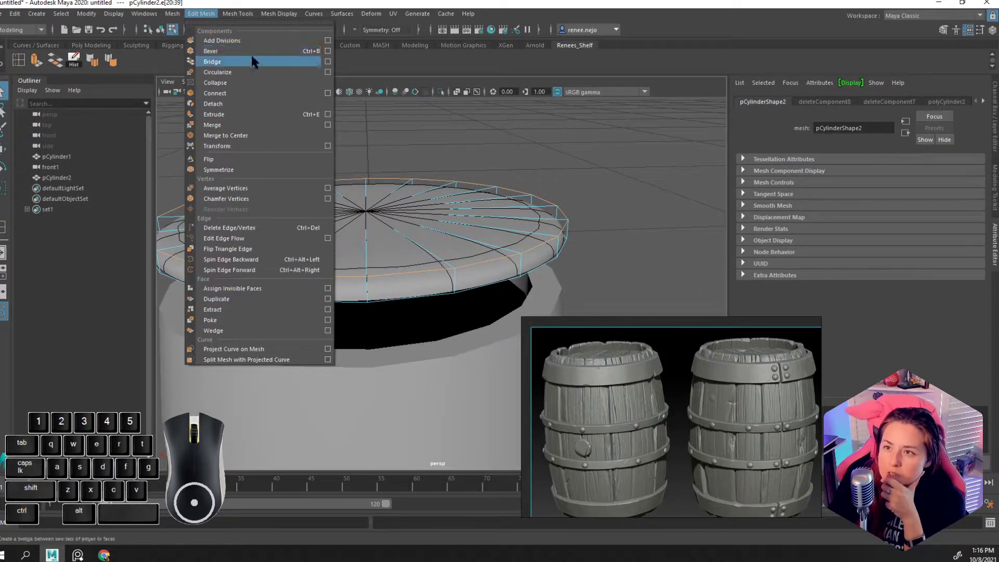
left_click(328, 51)
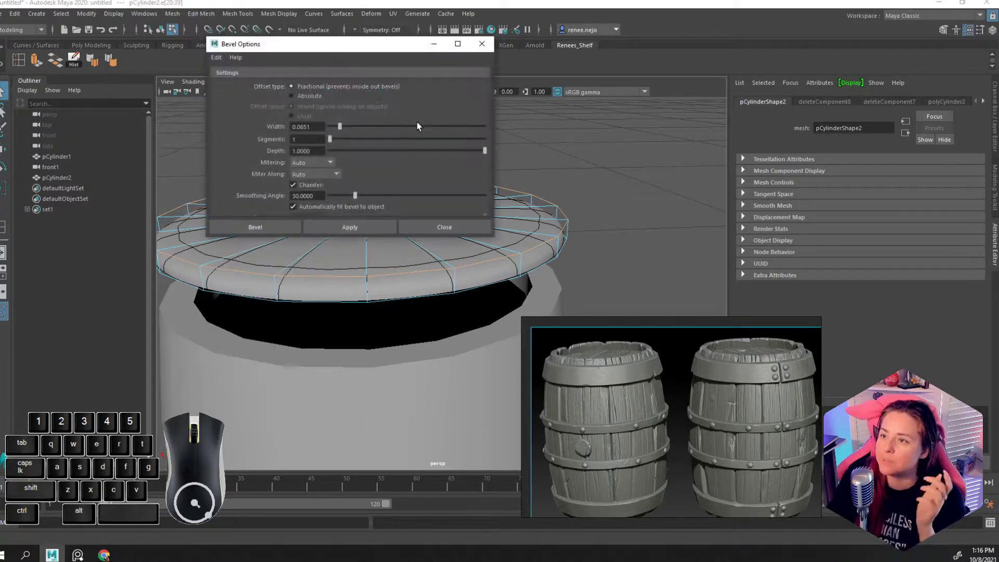
left_click_drag(380, 37, 716, 31)
left_click_drag(704, 114, 692, 113)
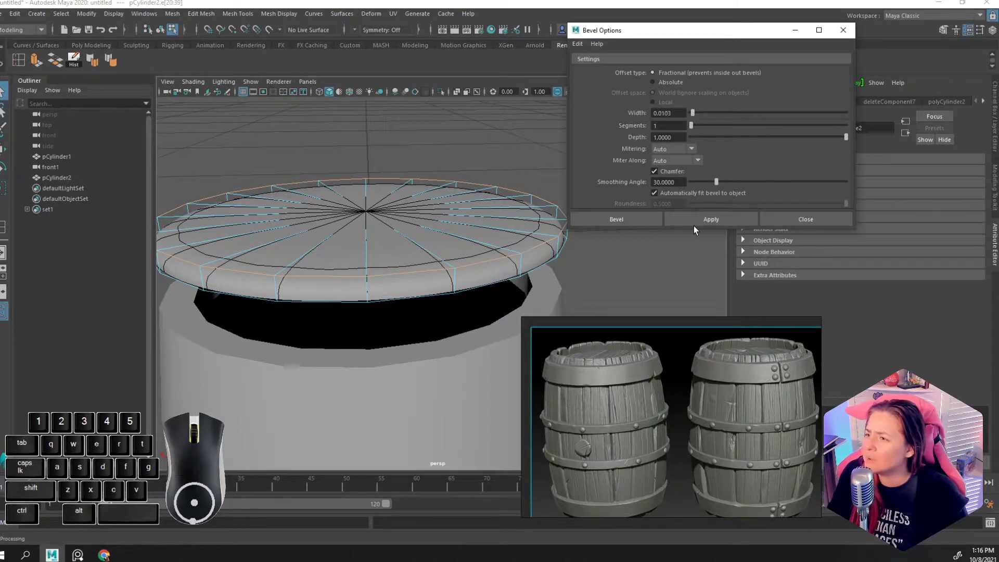
left_click(693, 220)
scroll(364, 258, "up", 3)
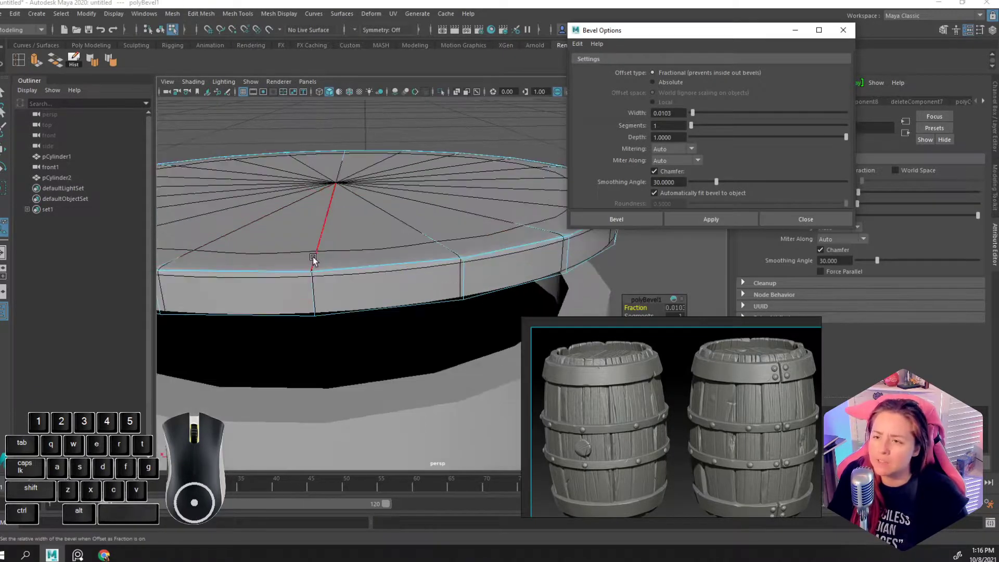
left_click(842, 30)
Step: Examine the lid's bevelled rim up close, picking individual rim edges and undoing those selections
left_click_drag(645, 296, 504, 226, "alt")
scroll(510, 231, "up", 3)
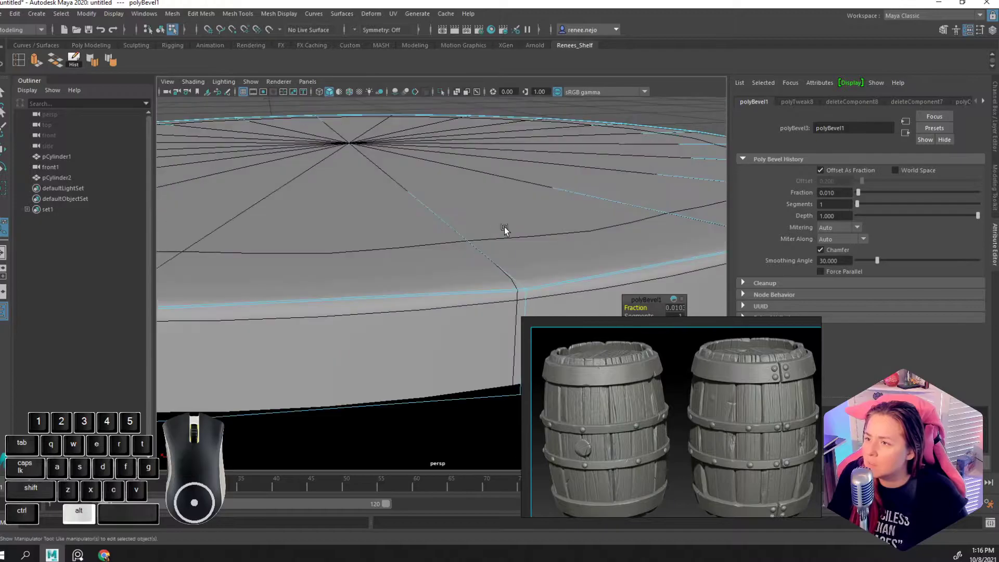
left_click(498, 291)
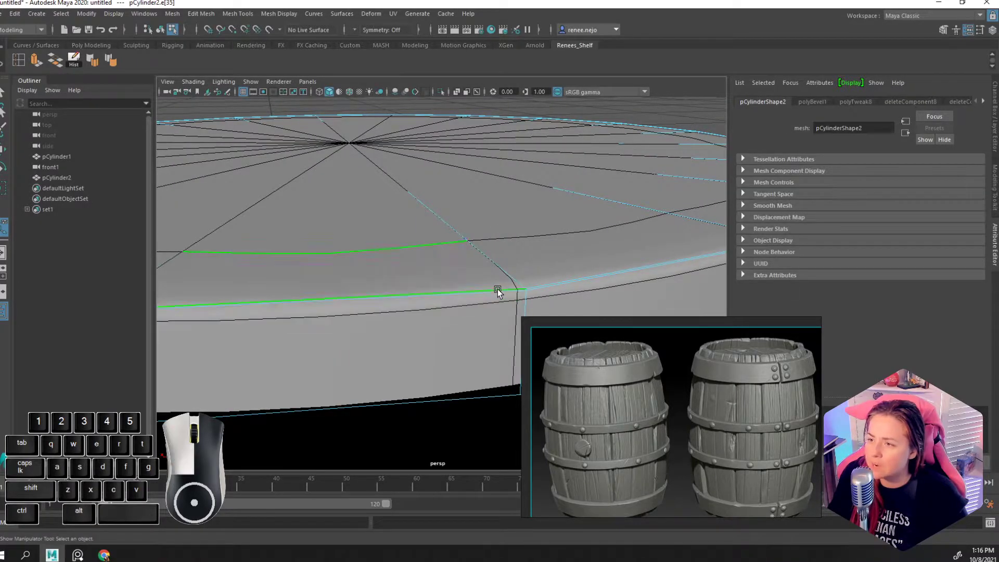
left_click(498, 292)
right_click_drag(498, 295, 549, 281, "alt")
left_click_drag(548, 281, 464, 308, "alt")
key("ctrl+z")
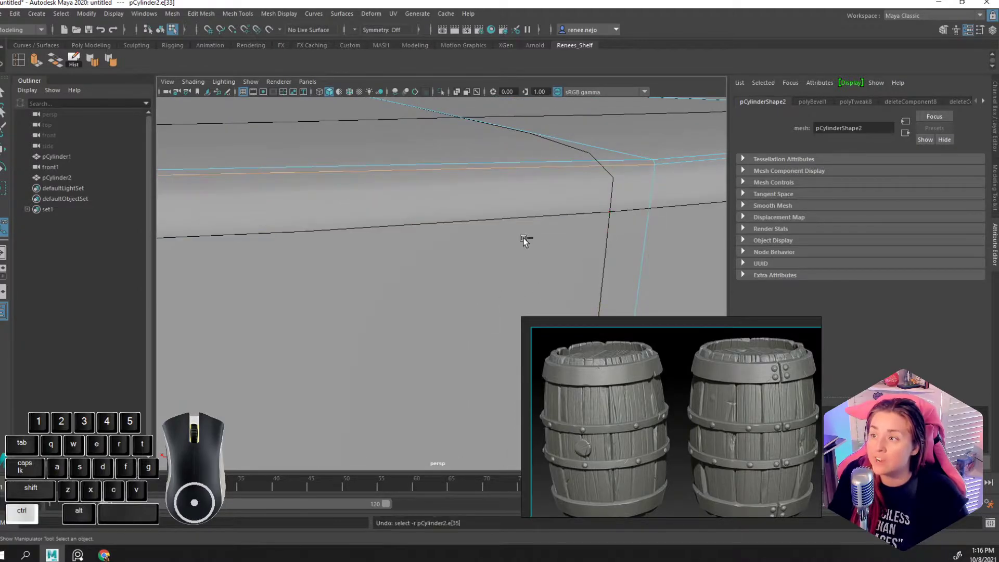
key("ctrl+b")
scroll(513, 223, "down", 4)
scroll(511, 221, "down", 2)
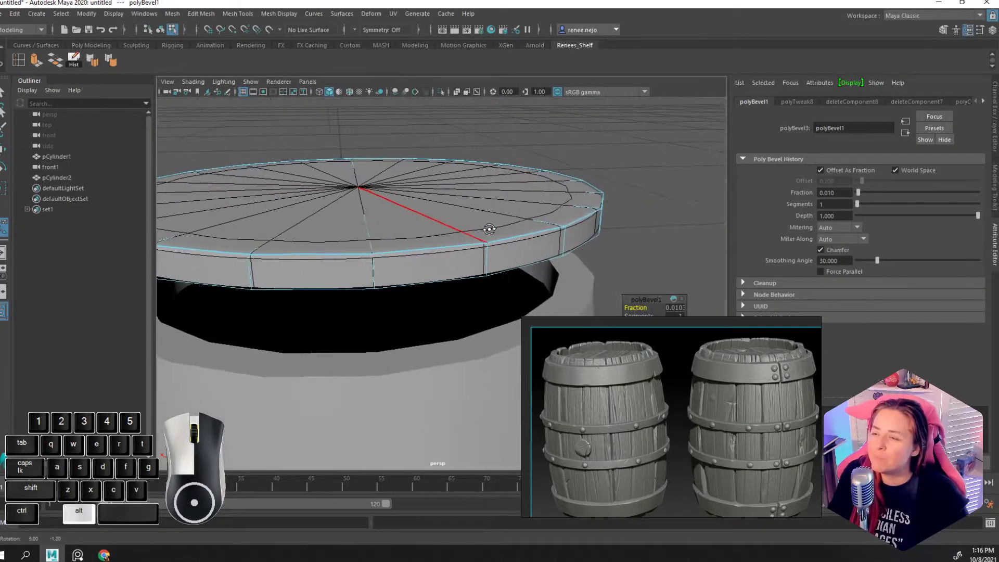
Step: Compare the lid's unsmoothed and smooth displays, and clear the selection to view the bevelled rim
key("1")
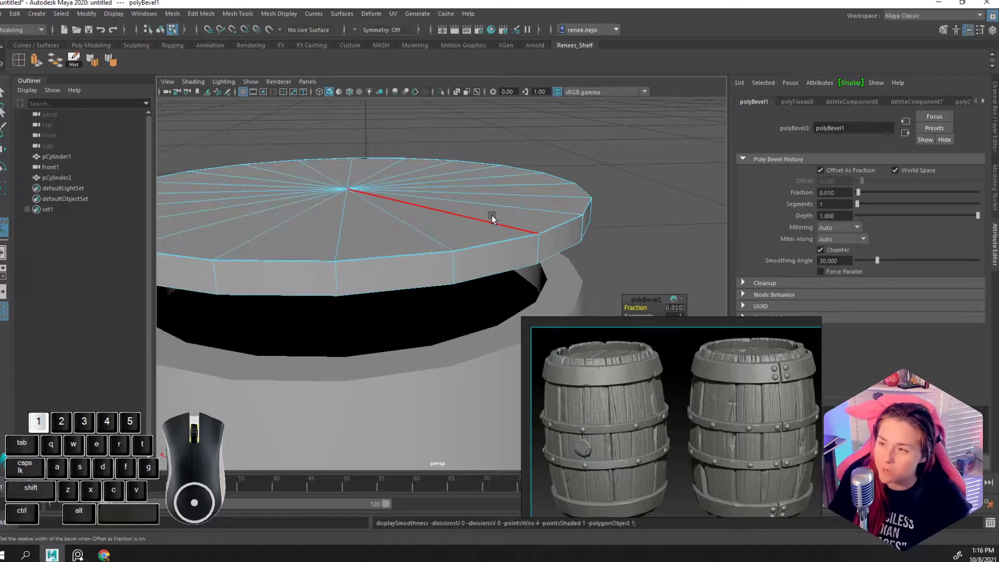
key("3")
left_click(626, 232)
left_click_drag(626, 232, 629, 236, "alt")
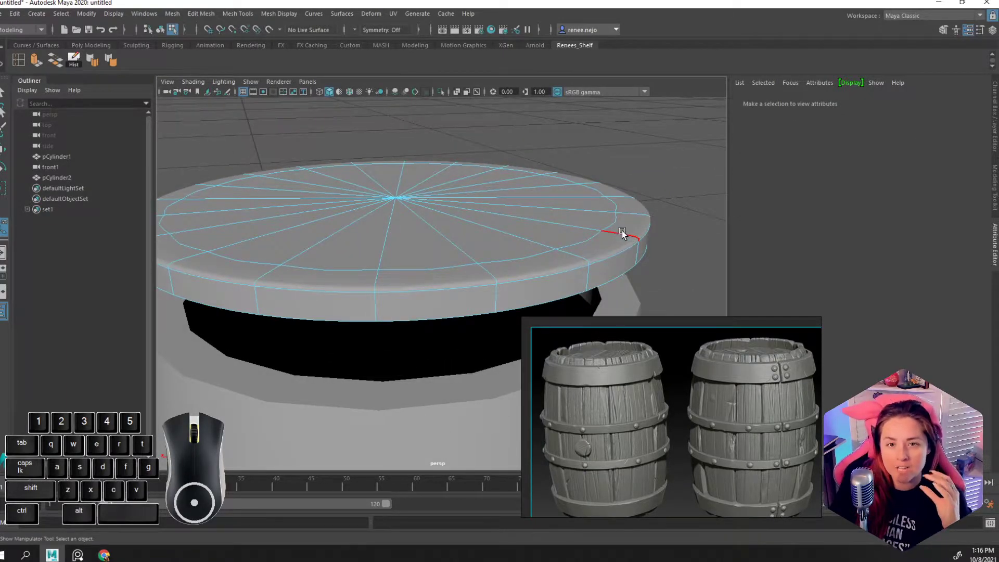
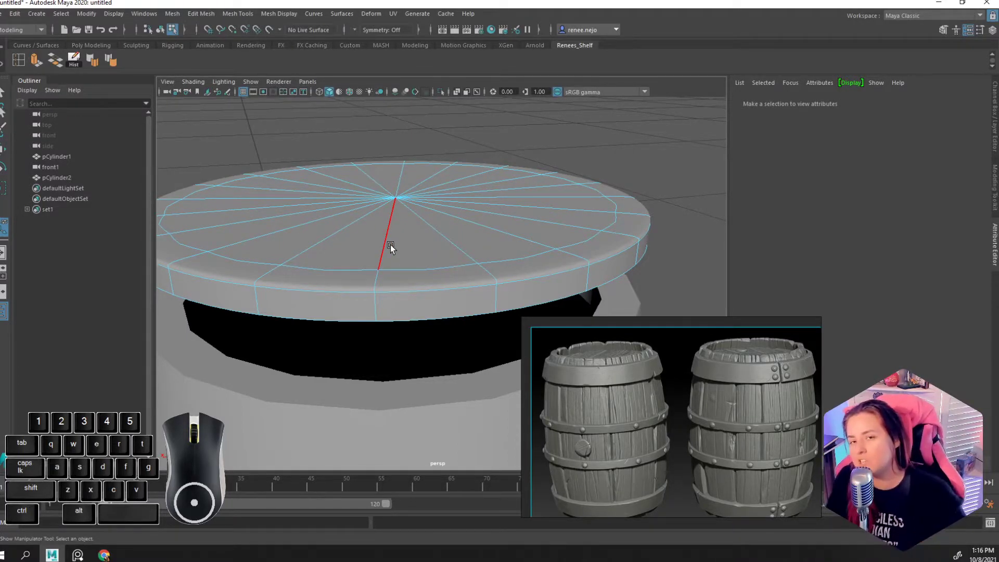
Step: Show the lid unsmoothed, select the bevel's inner edge loop on its top face, and scale it slightly inward horizontally
scroll(366, 302, "up", 5)
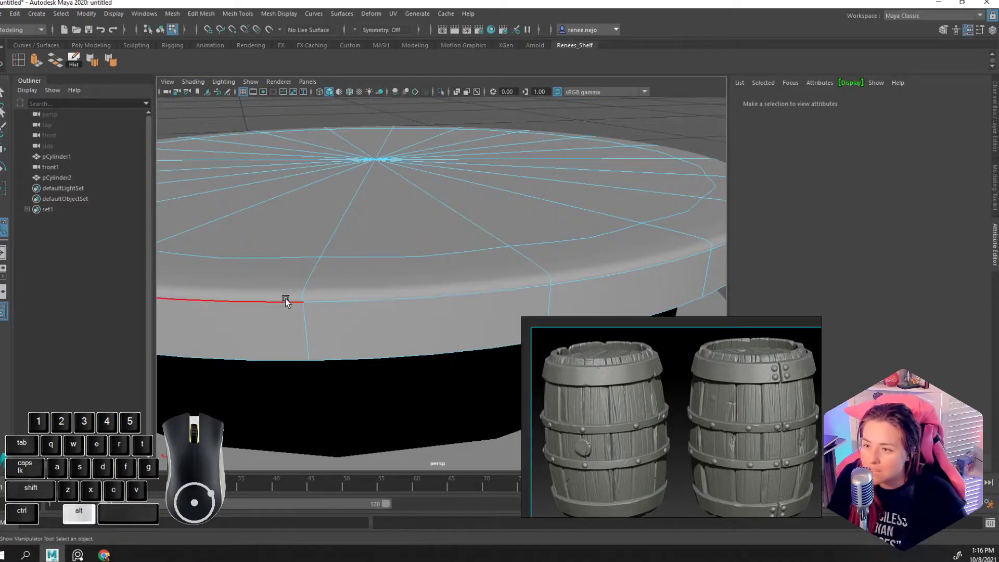
left_click_drag(285, 300, 288, 298, "alt")
key("1")
left_click(344, 253)
scroll(385, 167, "down", 5)
key("r")
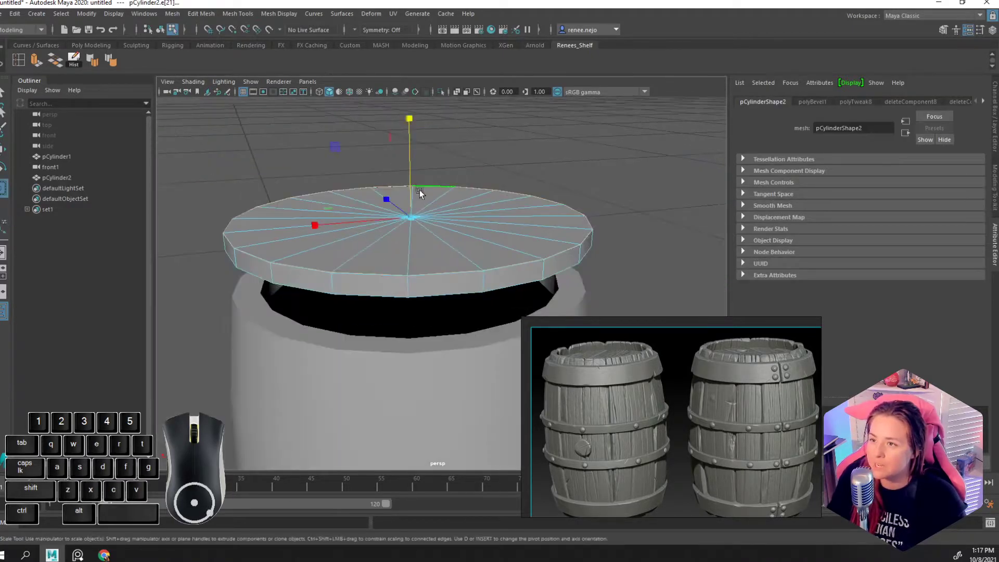
left_click_drag(327, 207, 328, 207)
left_click_drag(468, 278, 463, 290, "alt")
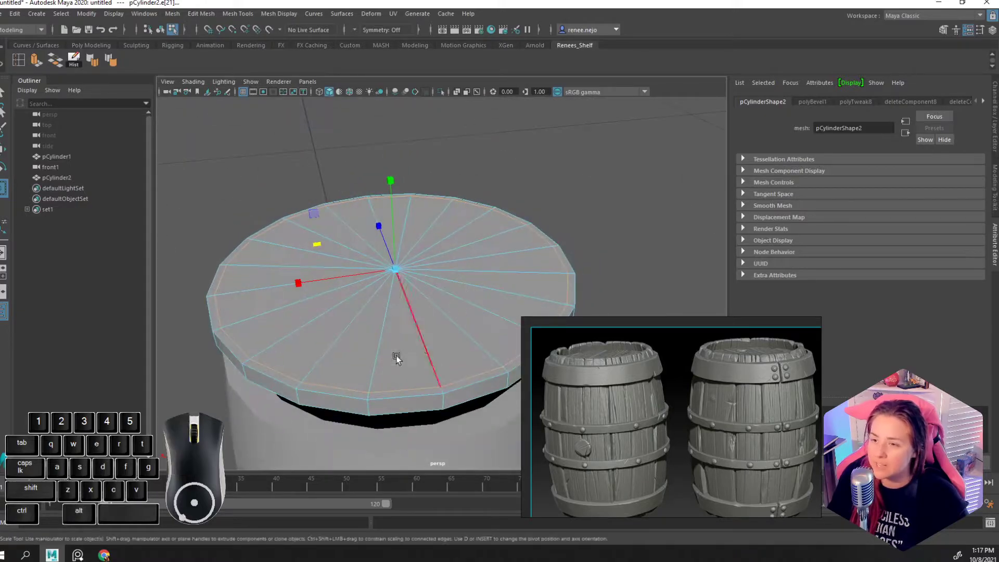
Step: Try scaling the inner loop horizontally in smooth preview, check the lid's cage and unsmoothed shape, and undo that scaling
key("3")
left_click_drag(316, 242, 308, 267)
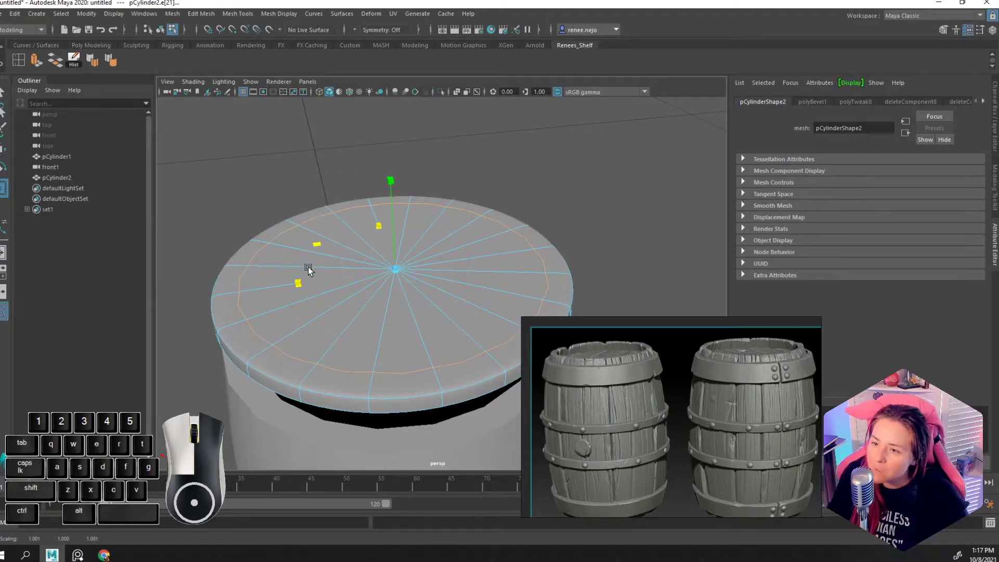
left_click_drag(308, 268, 314, 339)
middle_click_drag(314, 339, 315, 359, "alt")
scroll(310, 298, "up", 5)
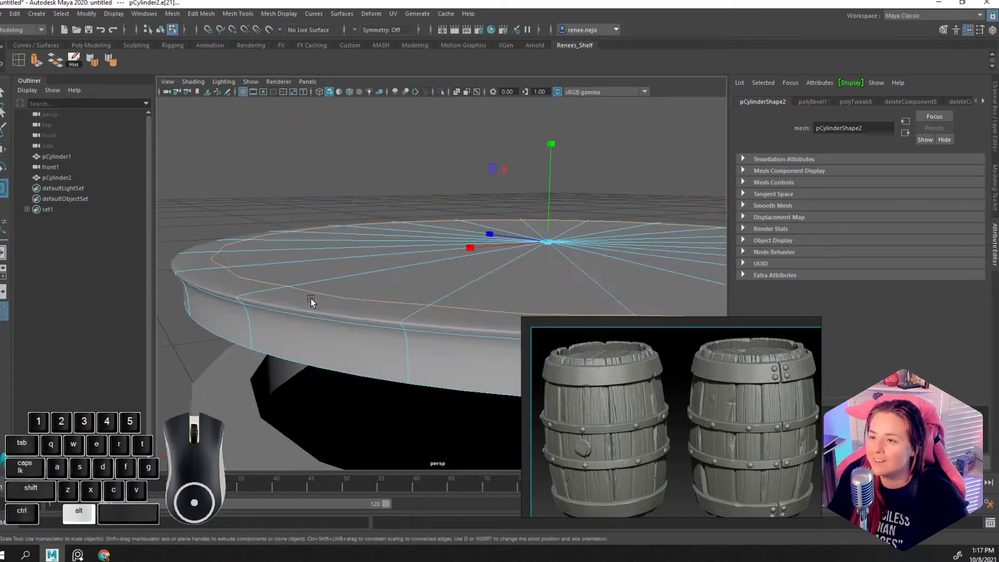
key("2")
left_click_drag(290, 303, 347, 304, "alt")
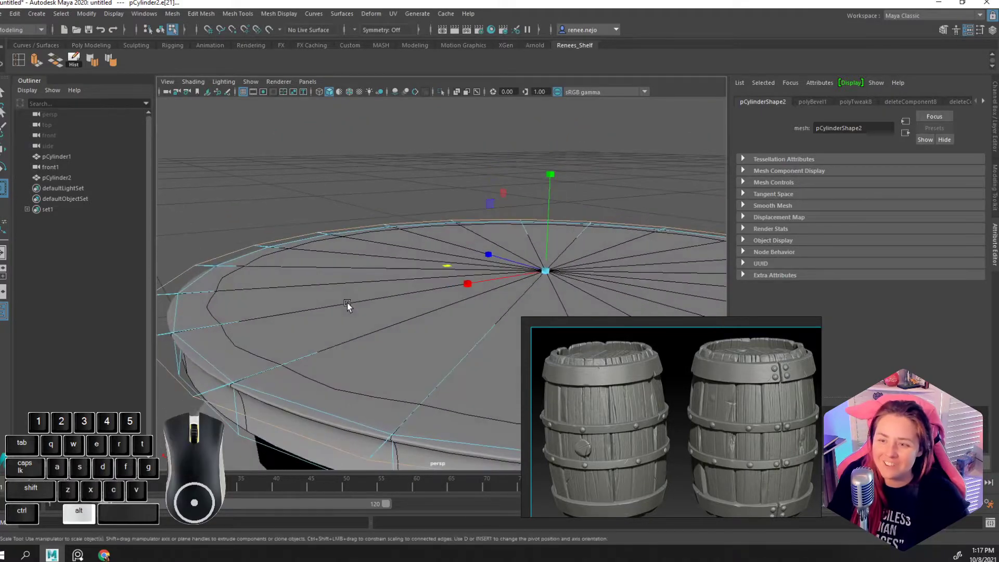
key("1")
scroll(397, 315, "down", 5)
left_click_drag(405, 320, 401, 324, "alt")
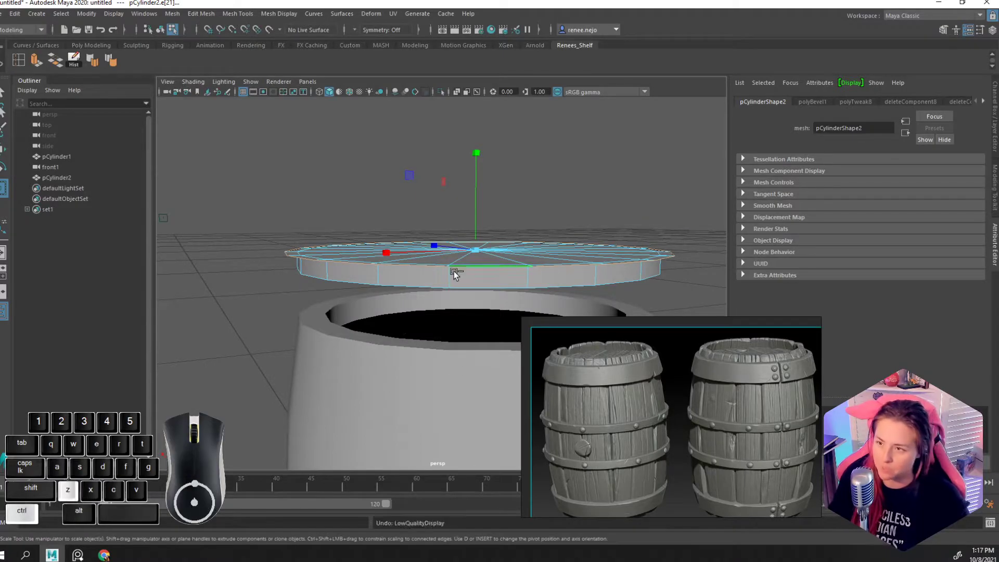
left_click_drag(331, 285, 386, 296, "alt")
Step: Insert an edge loop in the narrow band between the lid's rim and inner loop, and return to the Select tool in smooth preview
scroll(291, 281, "up", 5)
middle_click_drag(248, 284, 307, 301, "alt")
left_click(291, 297)
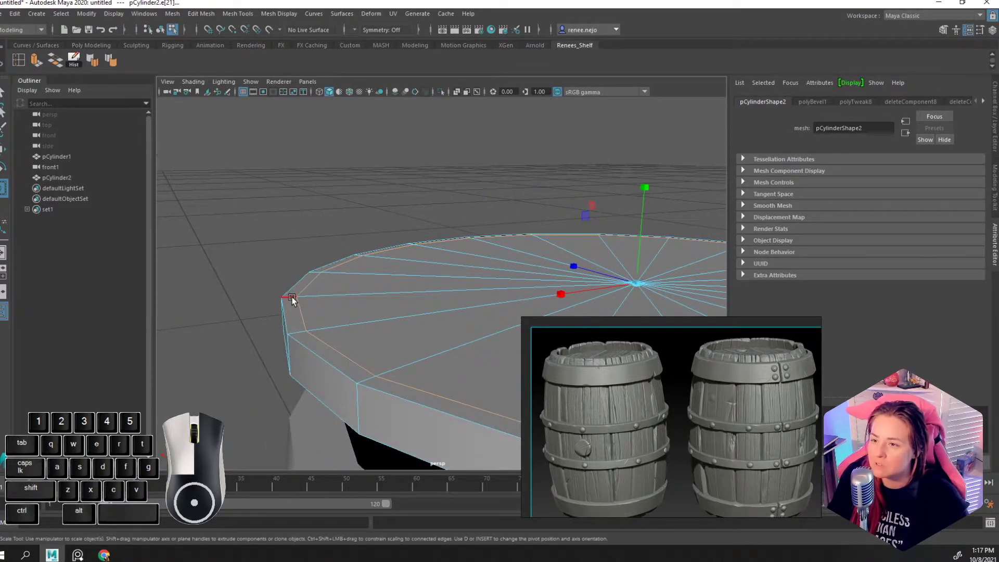
double_click(297, 332, "shift")
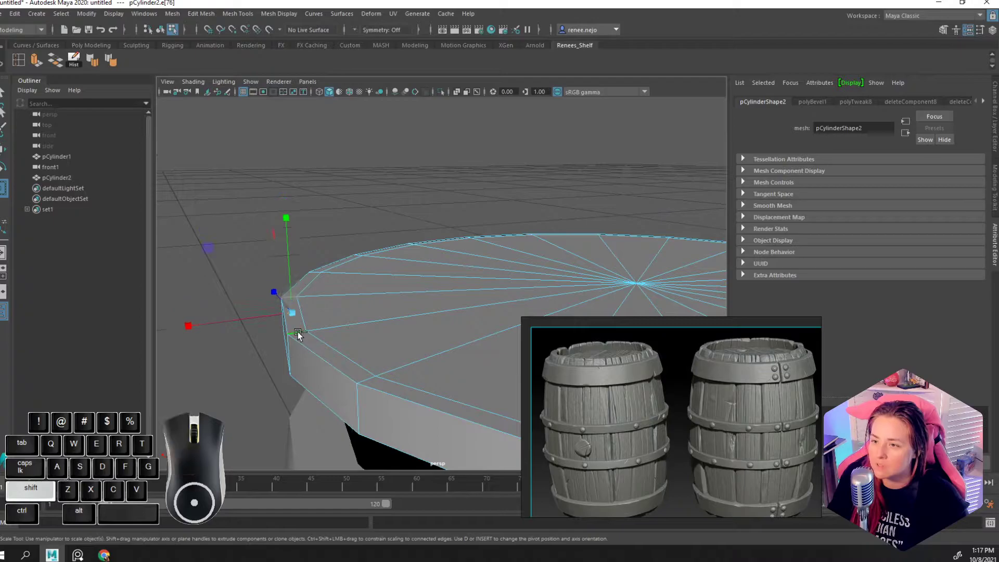
left_click(19, 60)
left_click_drag(291, 297, 291, 299)
key("3")
scroll(408, 333, "down", 5)
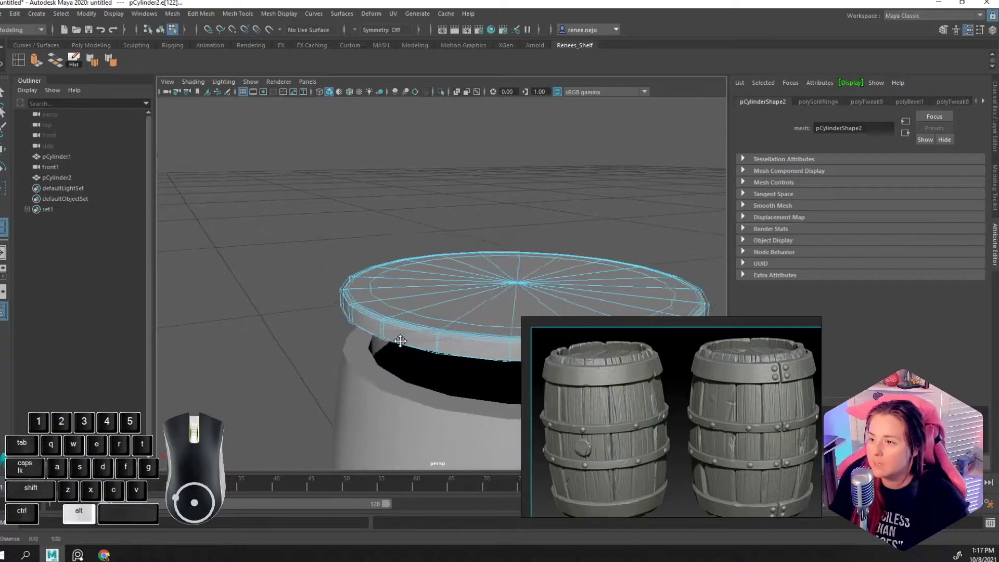
middle_click_drag(410, 339, 328, 338, "alt")
scroll(328, 339, "up", 3)
right_click_drag(316, 279, 244, 268)
left_click(2, 93)
Step: Activate the Move tool and display the lid in smooth preview together with its unsmoothed cage
left_click_drag(372, 218, 380, 241, "alt")
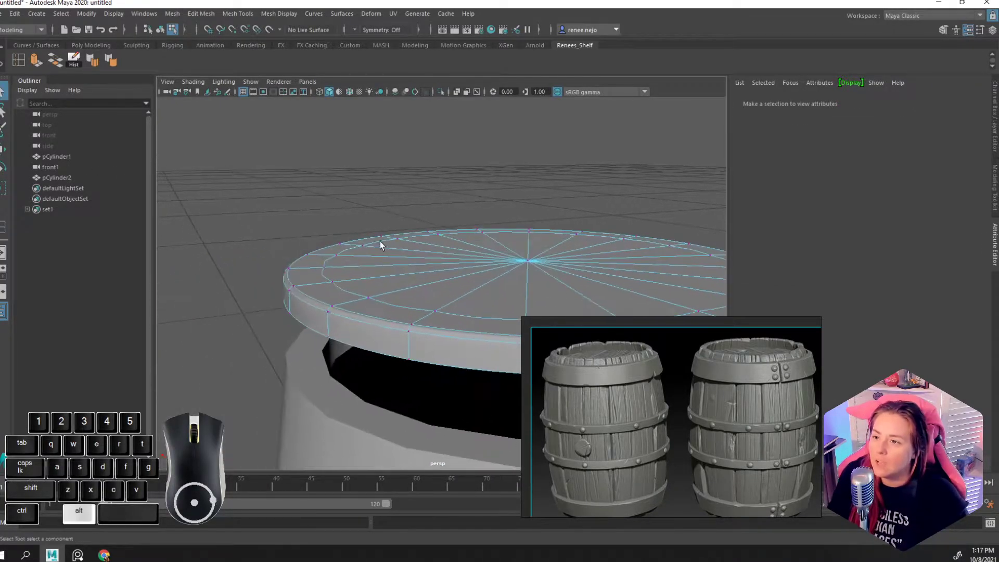
left_click_drag(457, 267, 374, 287, "alt")
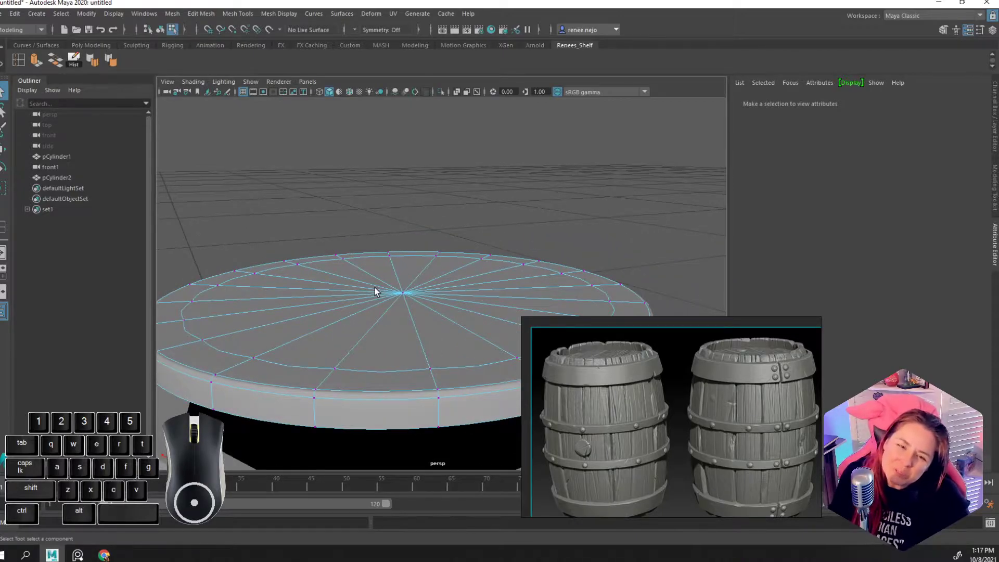
middle_click_drag(307, 271, 334, 264, "alt")
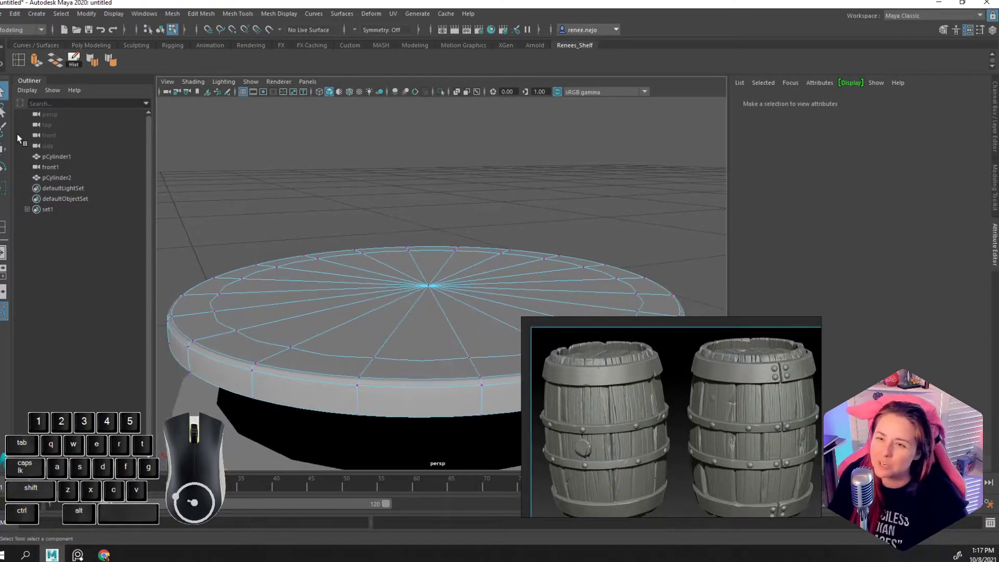
left_click(3, 149)
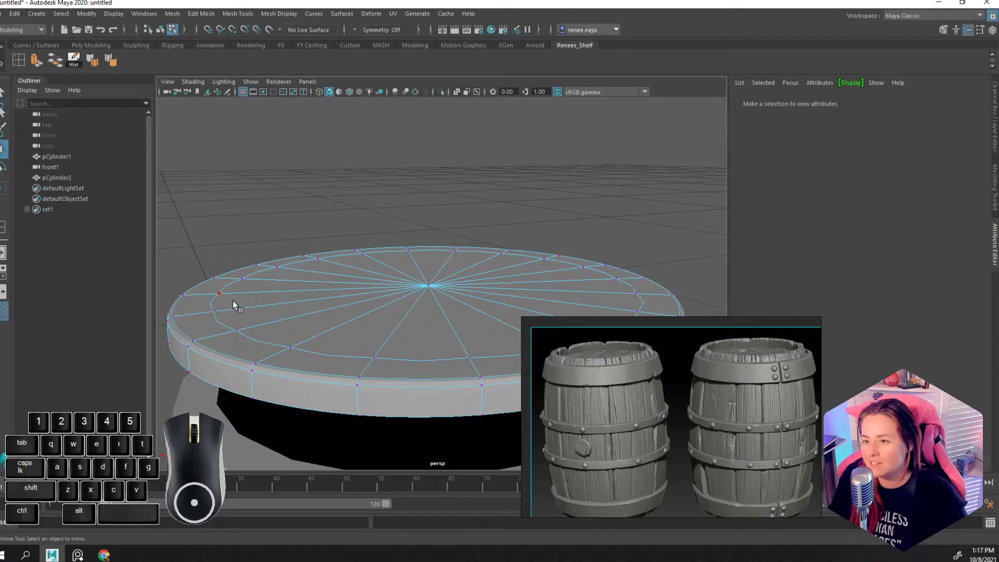
key("2")
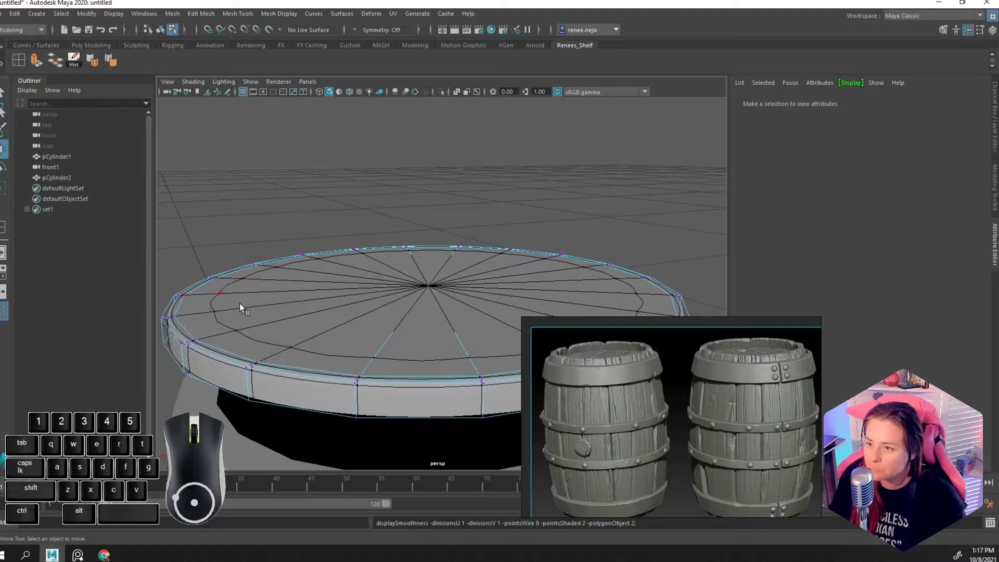
Step: Select the edge loop just inside the rim on the lid's top face and scale it slightly in the horizontal plane
left_click(273, 326)
right_click_drag(279, 317, 279, 251)
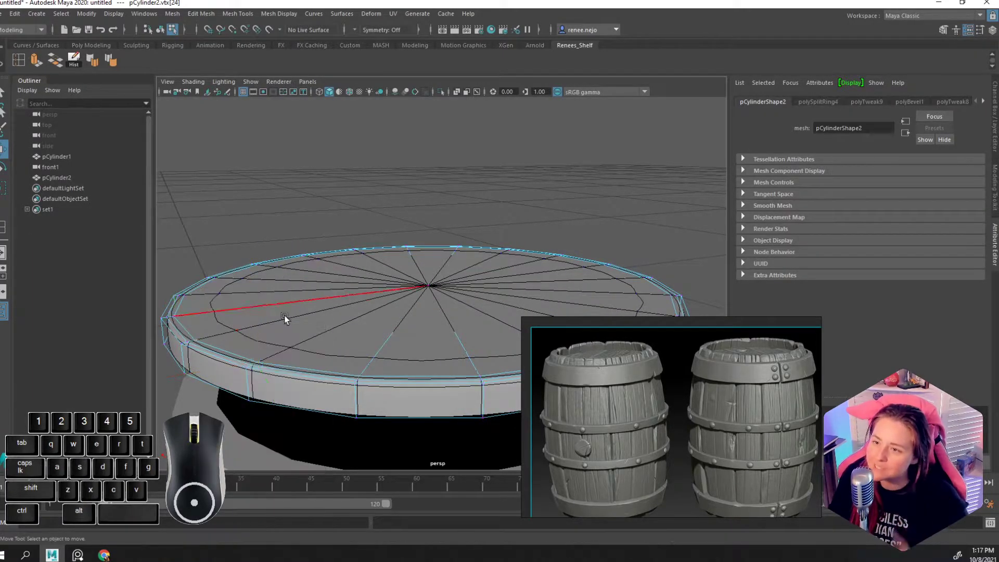
double_click(179, 322)
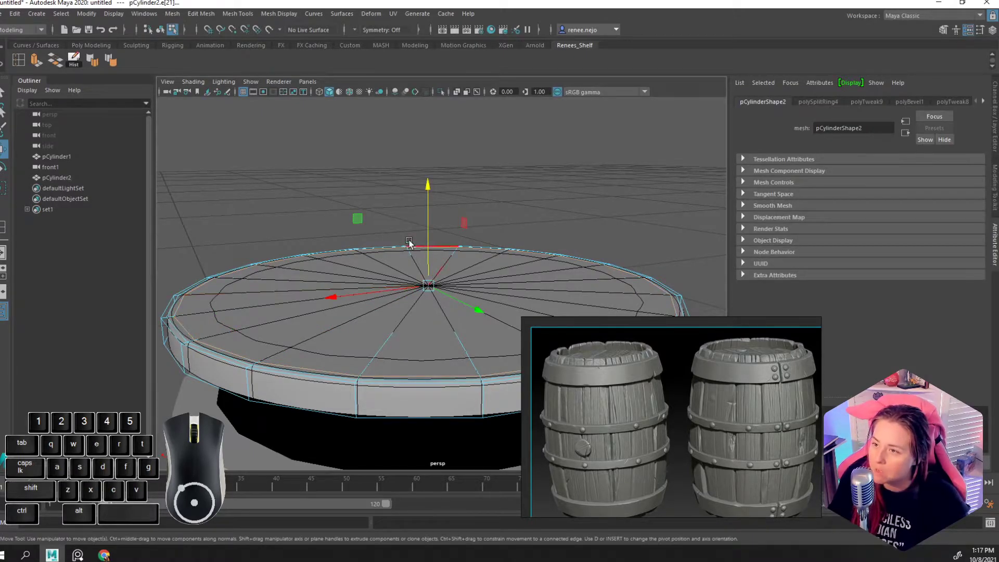
key("e")
key("r")
left_click_drag(391, 303, 406, 320, "alt")
middle_click_drag(347, 349, 369, 298, "alt")
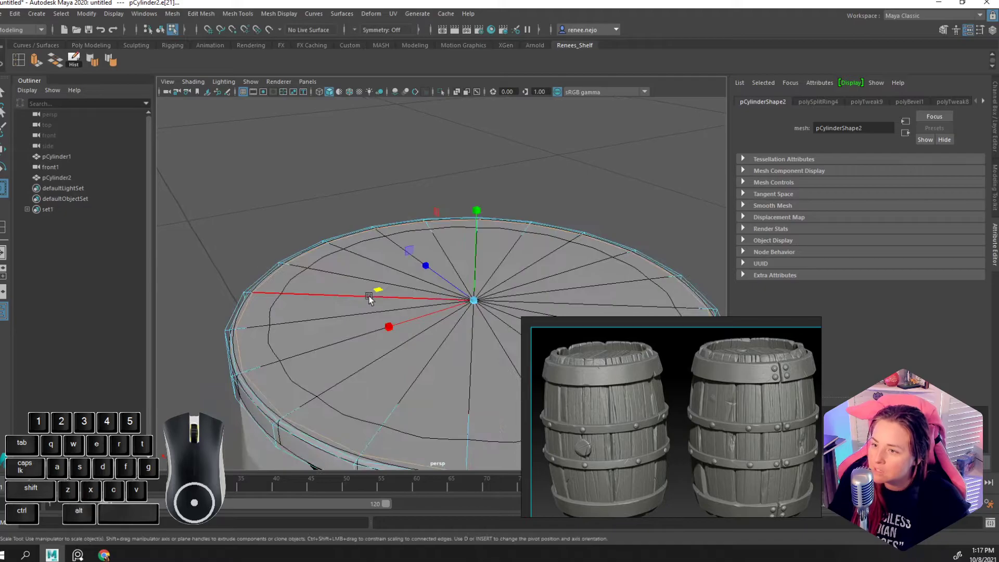
left_click_drag(375, 286, 380, 292)
double_click(255, 397)
left_click_drag(408, 348, 345, 265, "alt")
right_click_drag(345, 265, 370, 284, "alt")
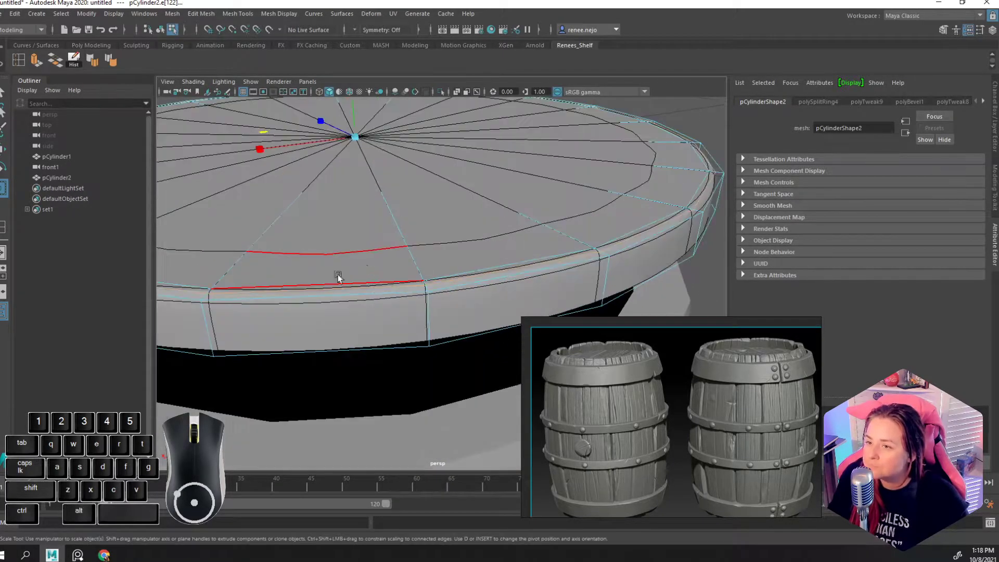
Step: Select all the lid's faces and lower them vertically into the barrel's top opening
left_click(323, 307)
right_click_drag(346, 221, 345, 251)
double_click(346, 251)
scroll(348, 250, "down", 5)
left_click_drag(298, 242, 347, 290, "alt")
key("ctrl+z")
key("w")
mouse_move(434, 233)
left_mouse_down()
mouse_move(433, 278)
mouse_move(414, 241)
mouse_move(434, 266)
left_mouse_up()
Step: Show the lid in smooth preview and scale its faces uniformly in the horizontal plane to suit the barrel opening
scroll(400, 317, "up", 5)
key("3")
left_click_drag(391, 356, 489, 289, "alt")
key("e")
key("w")
key("r")
left_click_drag(355, 321, 370, 319)
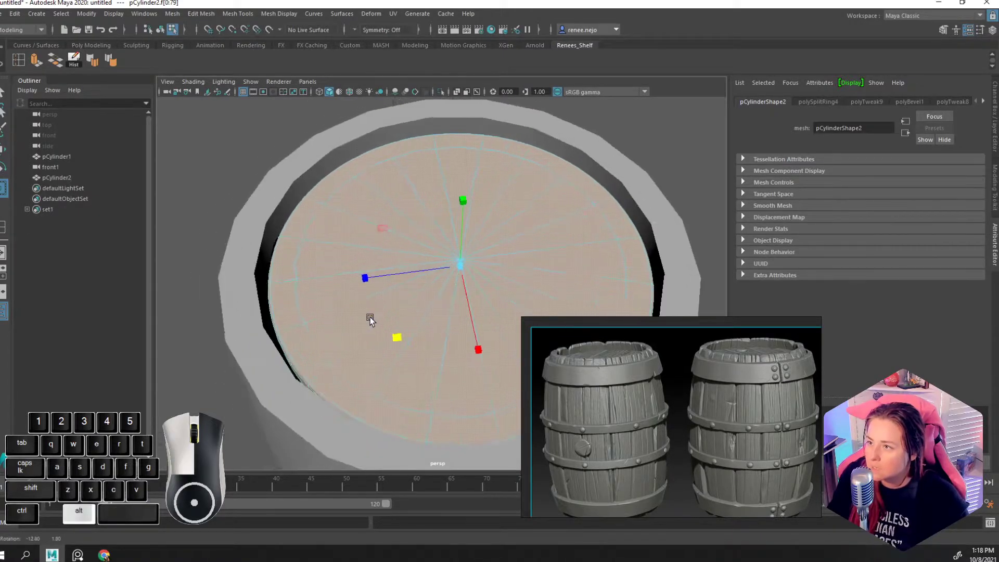
Step: Check the gap around the lid from above and show the barrel body in smooth preview
scroll(294, 290, "up", 5)
middle_click_drag(241, 304, 247, 283, "alt")
scroll(245, 284, "down", 4)
left_click_drag(245, 285, 310, 330, "alt")
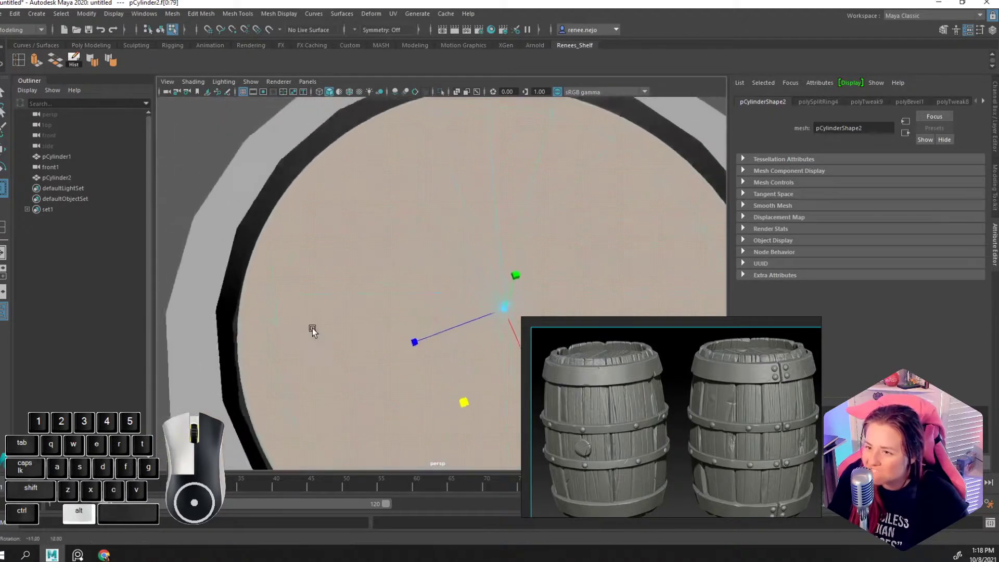
scroll(200, 329, "down", 3)
key("3")
left_click(265, 325)
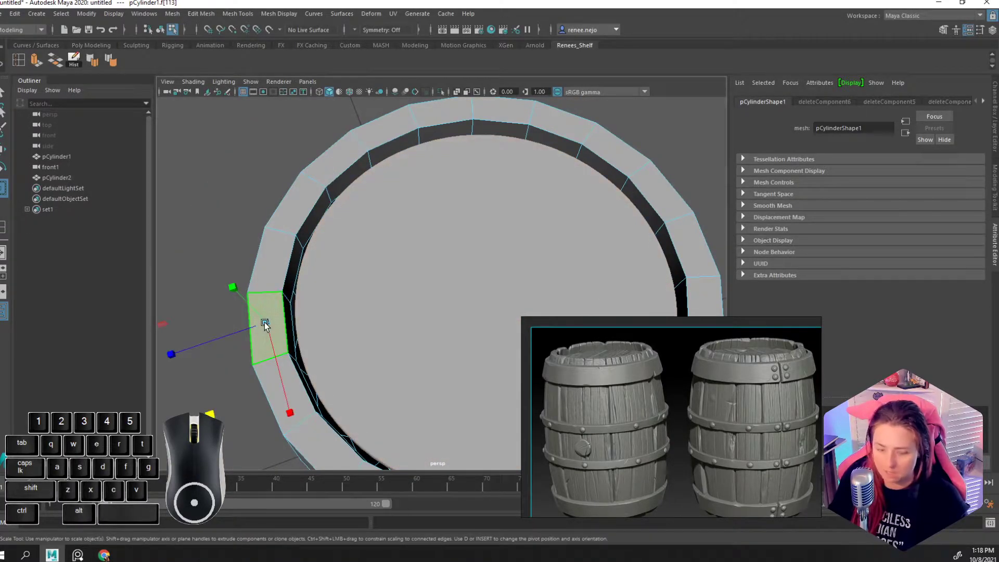
key("3")
Step: Select all the lid's faces and scale them horizontally by about 1.044 to close the gap to the barrel wall
double_click(401, 305)
left_click(384, 299)
right_click_drag(384, 277, 395, 301)
double_click(396, 302)
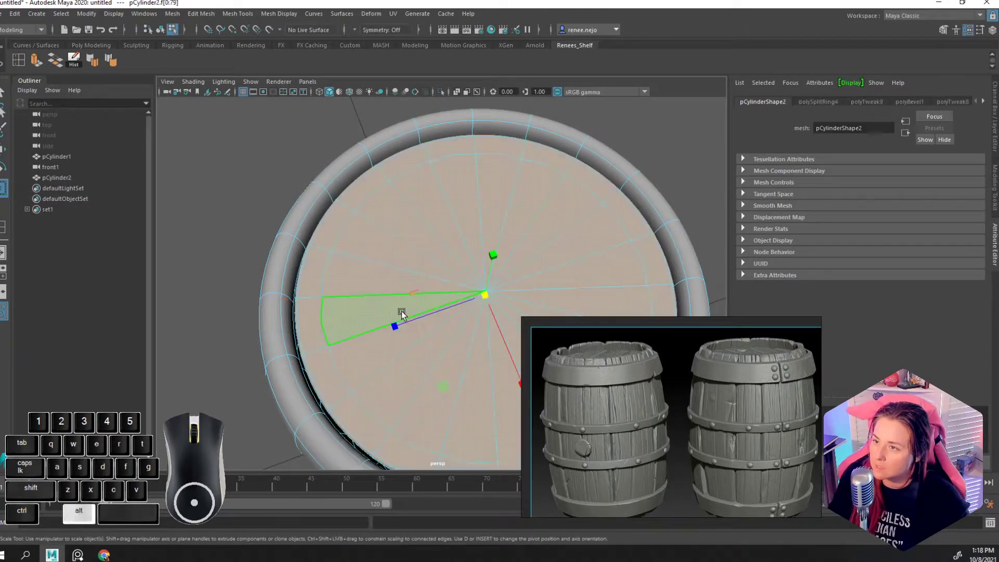
middle_click_drag(401, 313, 397, 247, "alt")
scroll(312, 312, "up", 4, "alt")
middle_click_drag(310, 313, 405, 306, "alt")
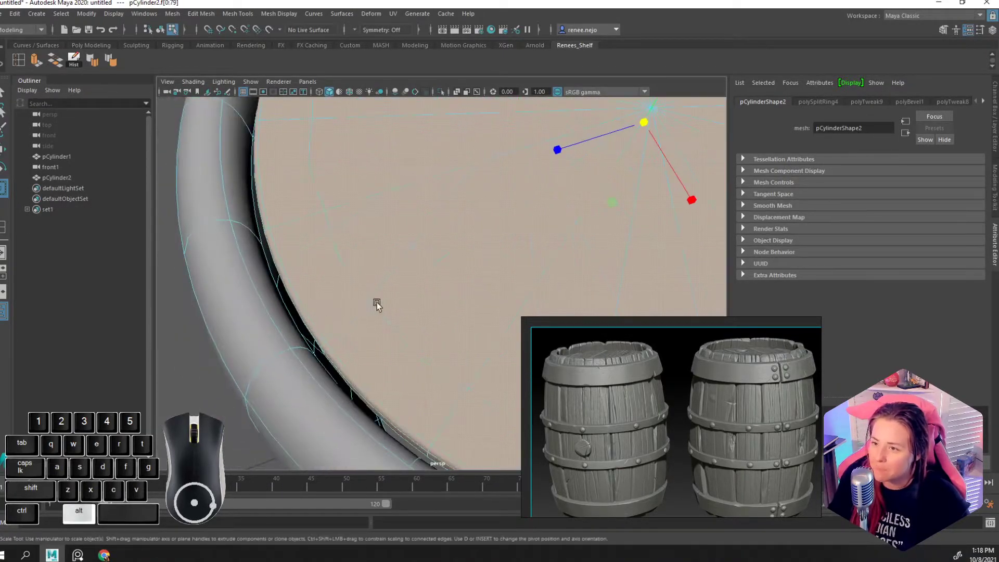
left_click_drag(615, 200, 608, 199)
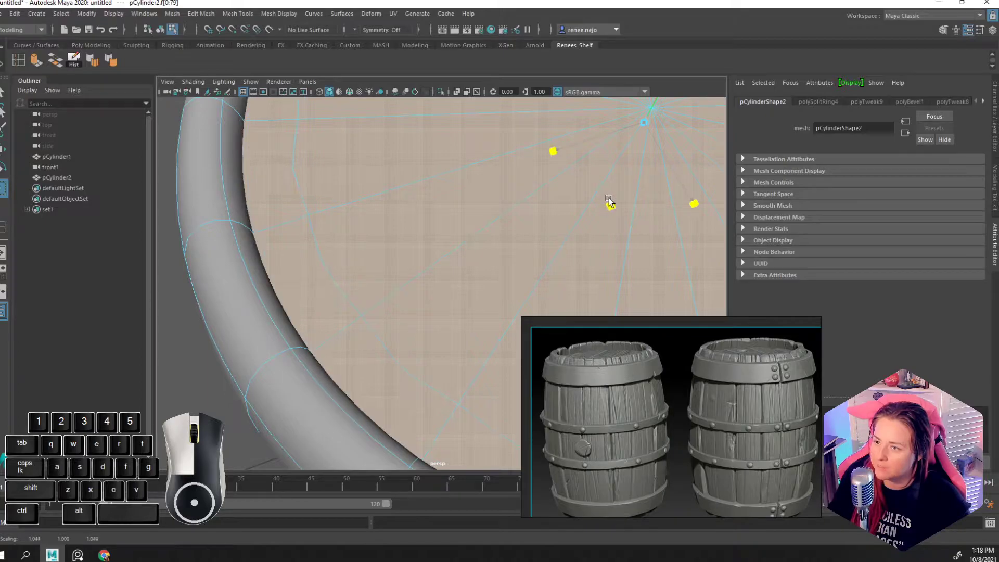
left_click_drag(609, 201, 610, 201)
Step: Return to object mode and select the barrel body
scroll(449, 263, "down", 5)
left_click(259, 228)
scroll(371, 276, "down", 5)
left_click_drag(372, 277, 395, 274, "alt")
right_click_drag(428, 255, 460, 239)
left_click(479, 245)
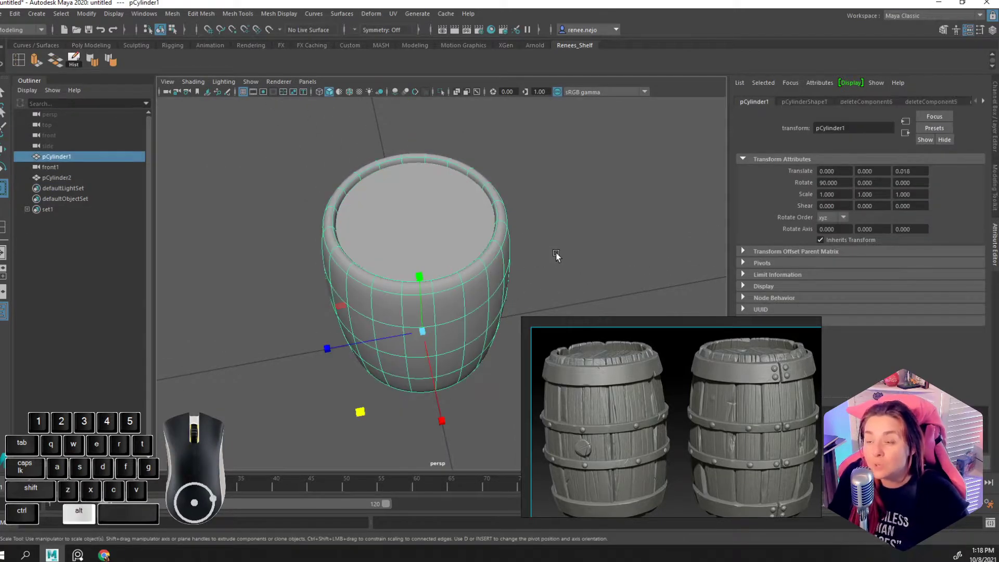
Step: Insert a supporting edge loop close to the outer edge of the barrel body's top rim
left_click_drag(513, 244, 490, 224, "alt")
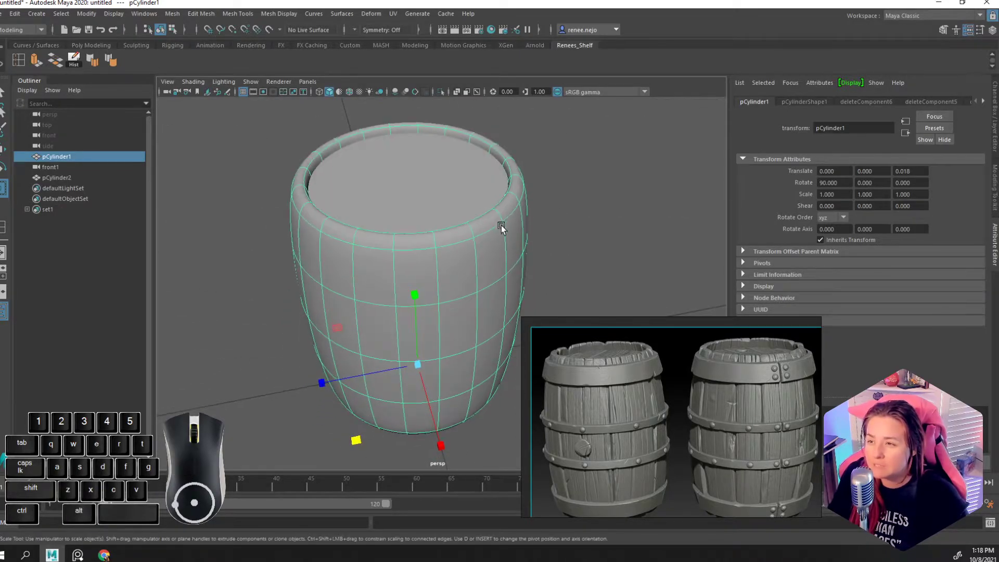
scroll(432, 255, "up", 3)
scroll(437, 275, "up", 5)
mouse_move(397, 277)
right_mouse_down()
mouse_move(394, 306)
mouse_move(382, 279)
mouse_move(393, 292)
mouse_move(379, 294)
mouse_move(394, 284)
right_mouse_up()
scroll(394, 294, "down", 5)
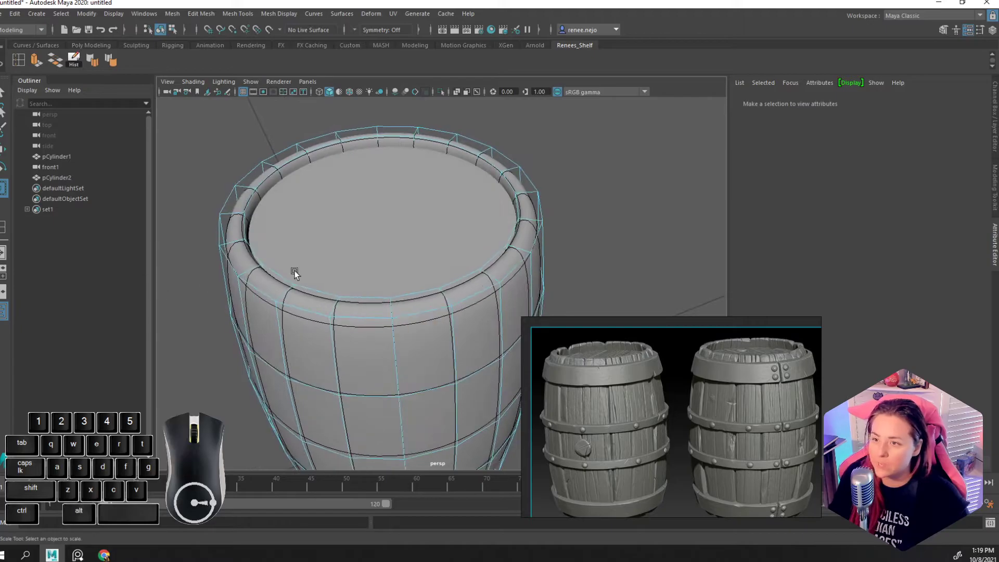
left_click(18, 60)
scroll(205, 198, "up", 4)
scroll(261, 194, "down", 2)
middle_click_drag(266, 195, 328, 239, "alt")
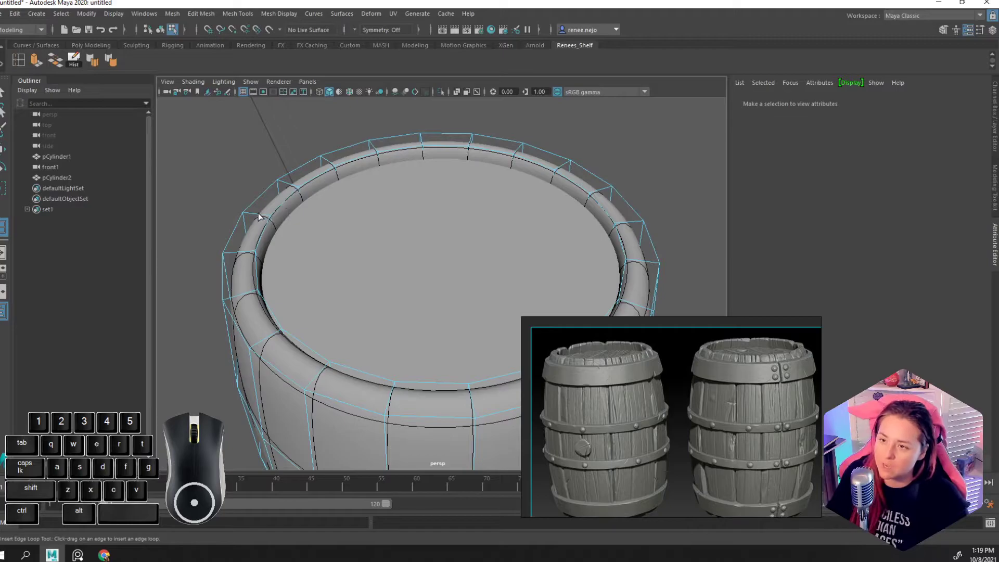
left_click_drag(257, 214, 246, 211)
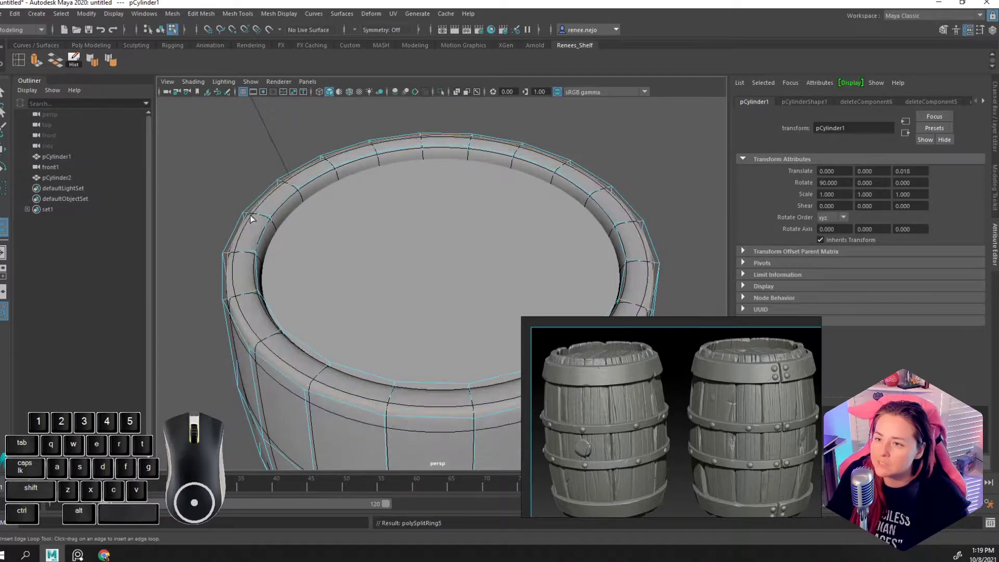
Step: Insert supporting edge loops around the barrel body's bottom rim and review the sharpened shape from several sides
scroll(264, 228, "down", 3)
left_click_drag(345, 401, 435, 207, "alt")
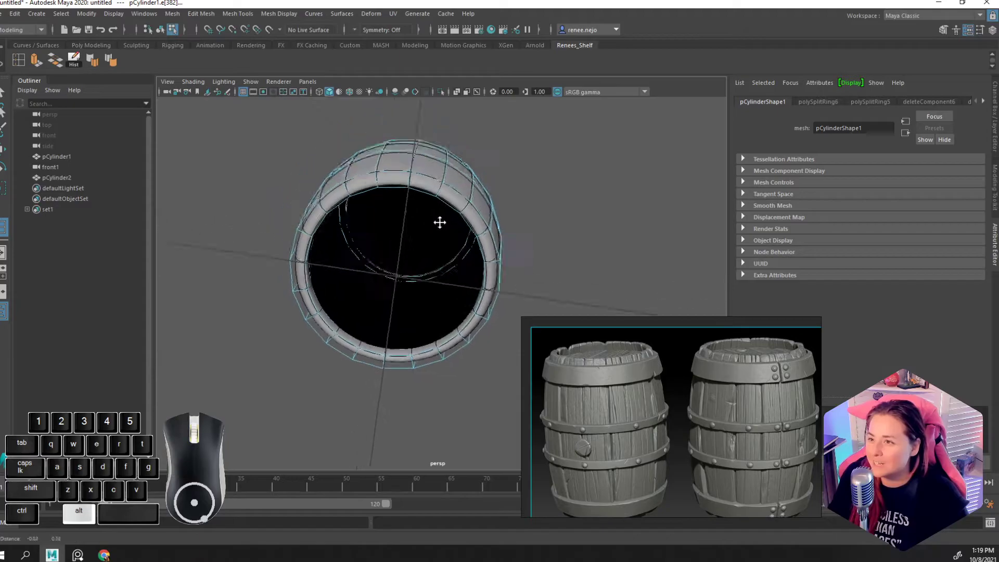
scroll(423, 229, "up", 3)
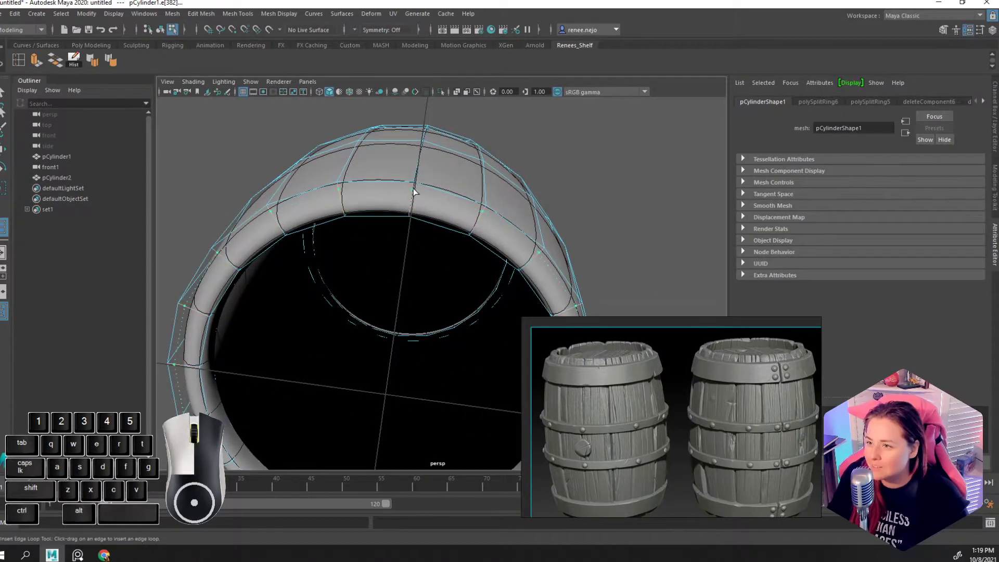
left_click_drag(410, 199, 434, 368)
scroll(420, 242, "down", 2)
scroll(385, 362, "down", 4)
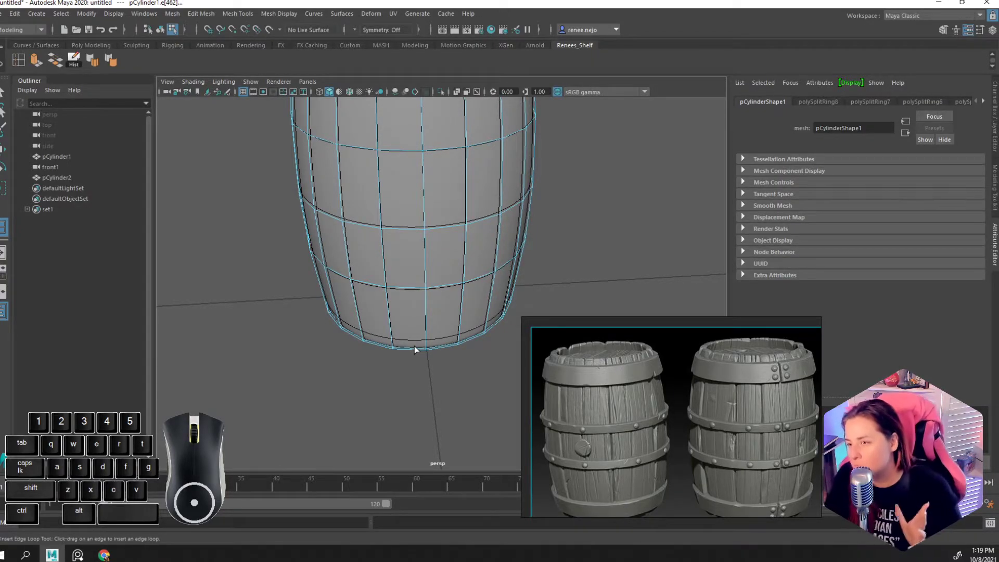
left_click_drag(401, 333, 486, 326, "alt")
scroll(486, 326, "up", 3)
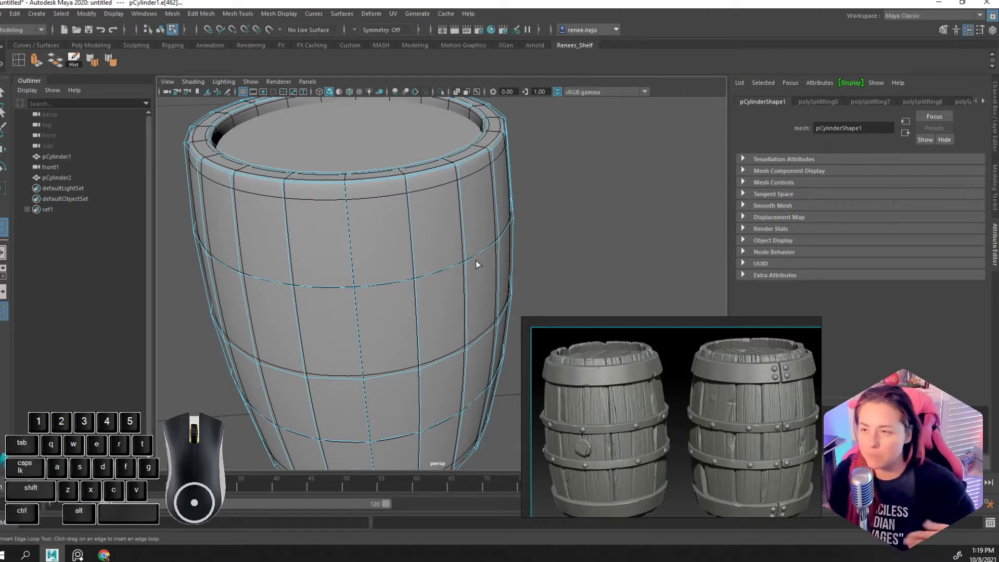
scroll(473, 265, "down", 3)
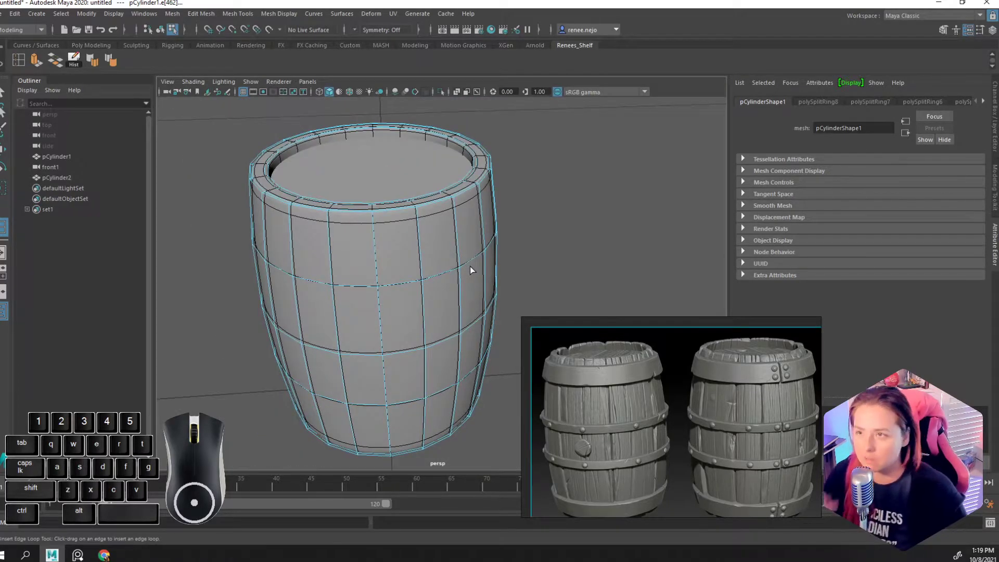
Step: Duplicate the lid in object mode and raise one of the two lids above the barrel to about 3.676 in Z
right_click_drag(373, 164, 376, 180)
left_click(376, 180)
scroll(382, 185, "down", 3)
right_click_drag(416, 214, 440, 201)
left_click(401, 210)
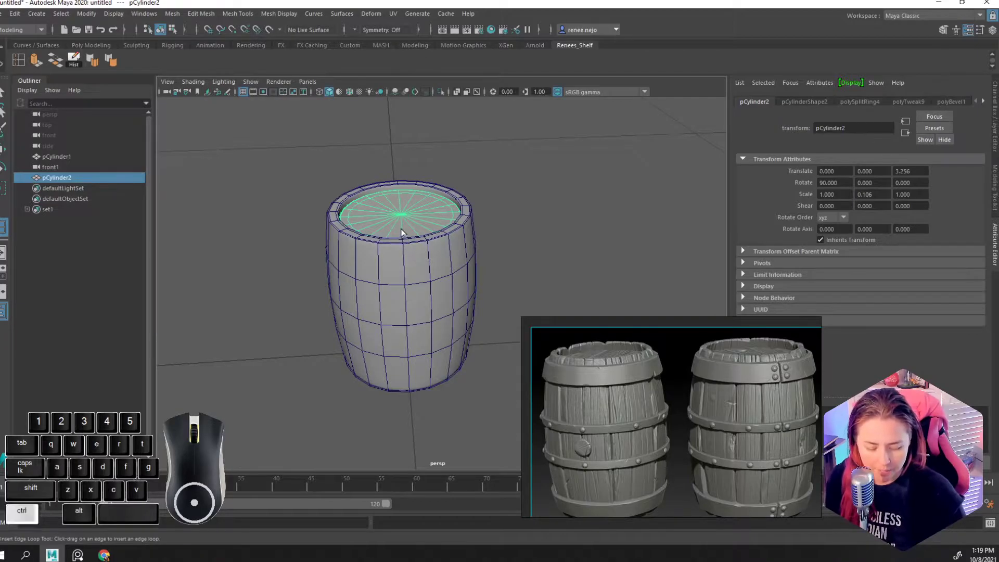
key("ctrl+d")
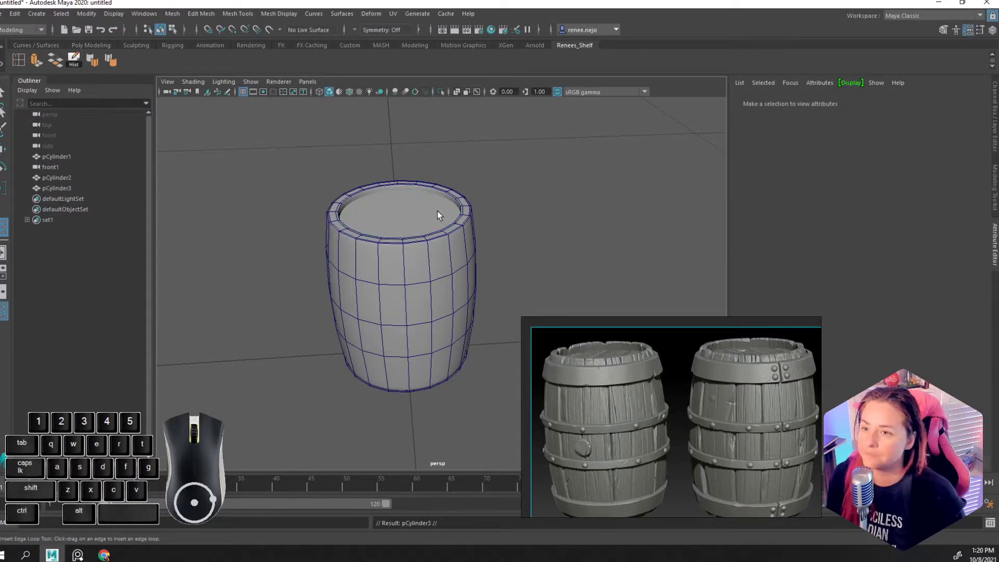
left_click(431, 211)
key("w")
left_click_drag(397, 124, 392, 93)
scroll(437, 229, "down", 4)
left_click_drag(442, 248, 462, 229, "alt")
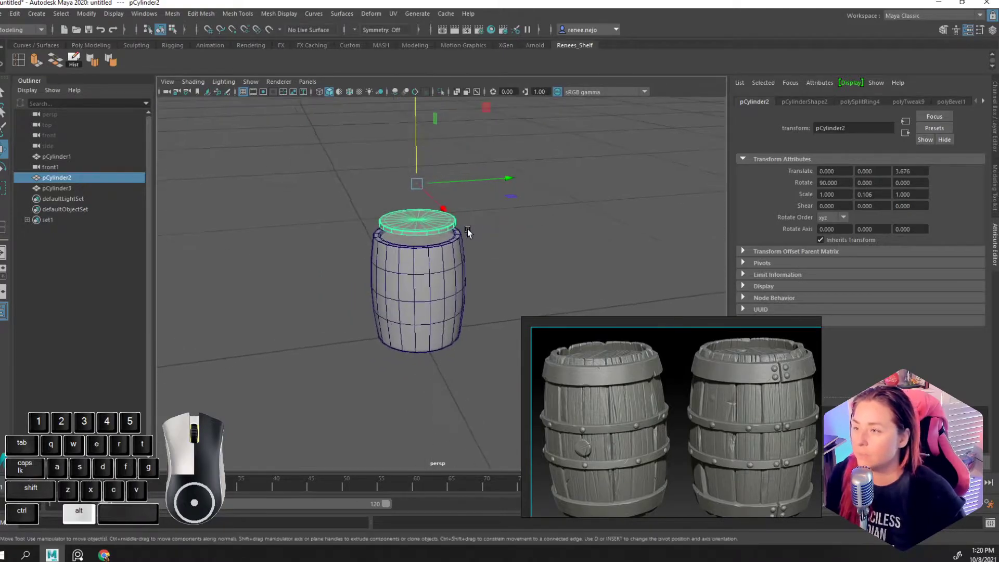
Step: Flip the raised lid upside down by setting its X rotation to -90
key("e")
left_click_drag(327, 138, 619, 290)
left_click(830, 184)
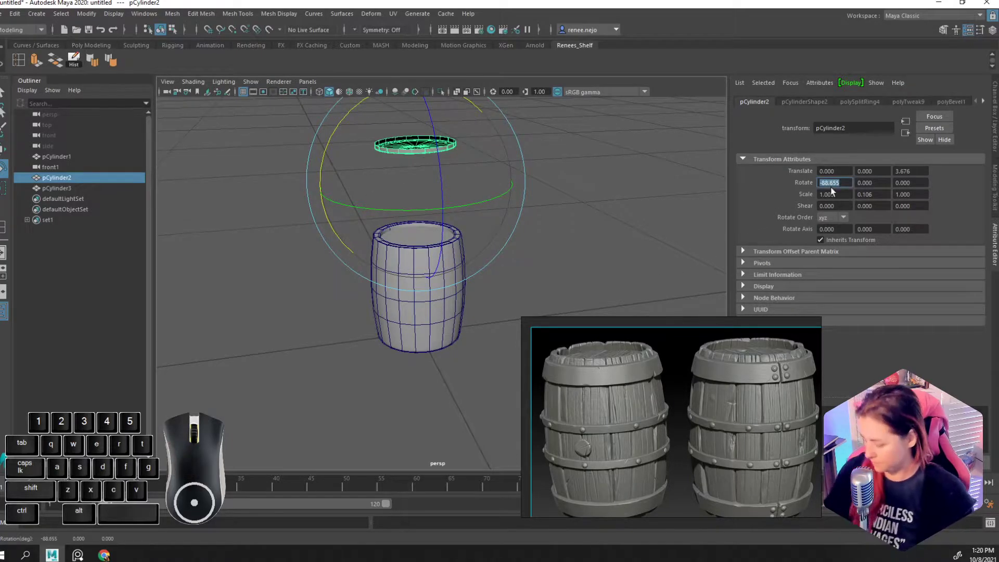
type("90")
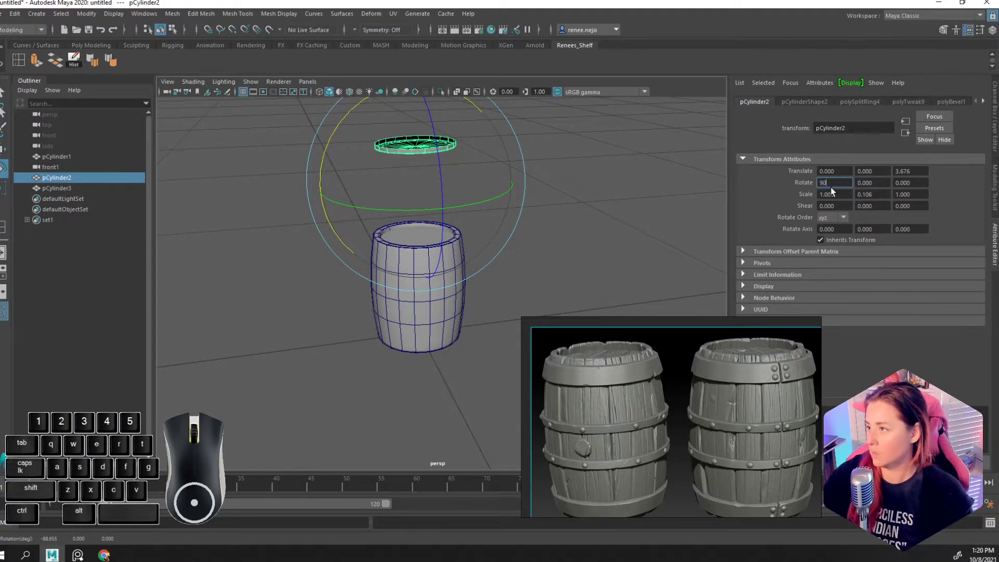
key("BackSpace")
key("BackSpace")
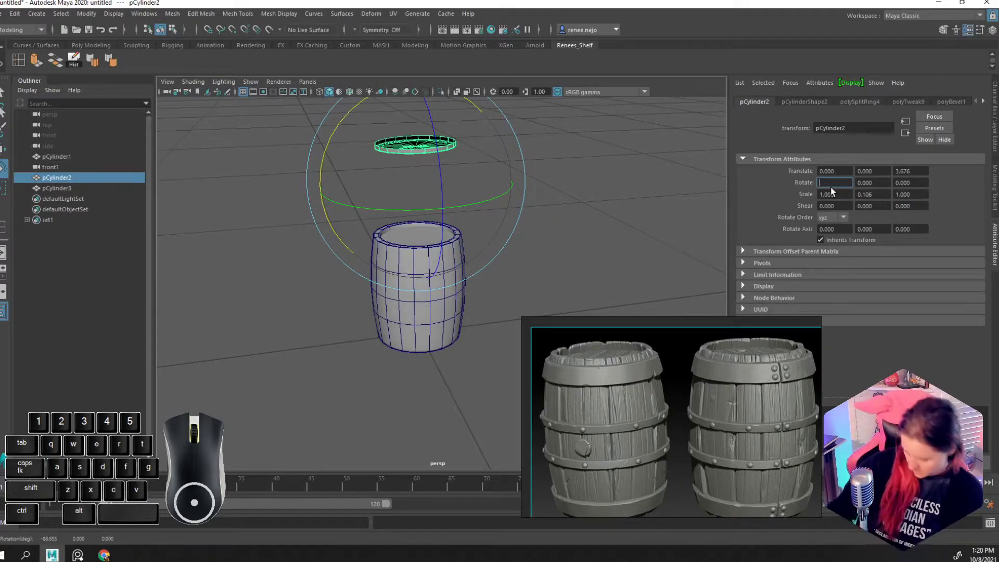
type("-90")
key("Return")
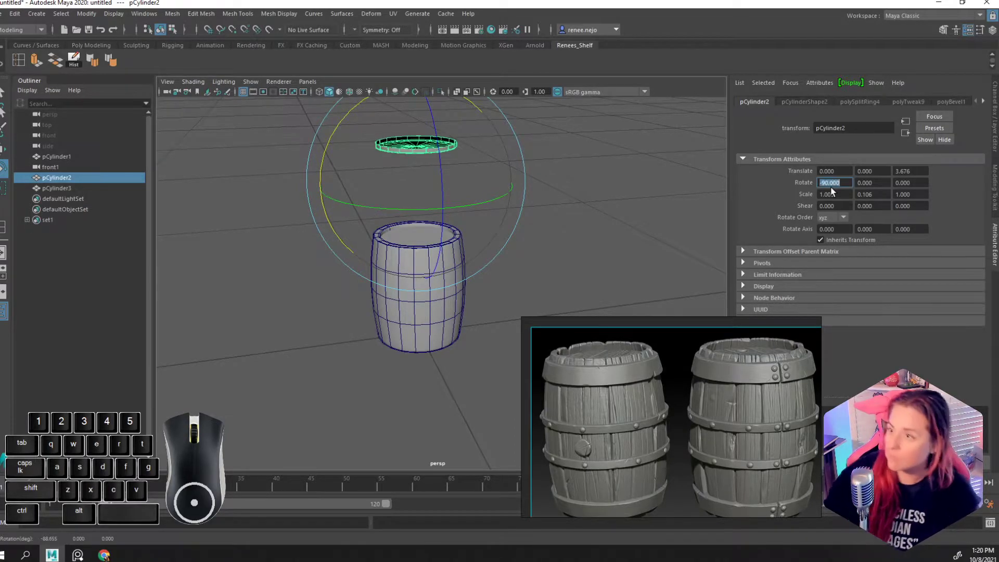
Step: Move the flipped lid down into the barrel's bottom opening, at about -0.709 in Z
middle_click_drag(619, 218, 546, 254)
key("ctrl+z")
key("w")
left_click_drag(608, 197, 581, 214, "alt")
left_click_drag(401, 130, 404, 364)
right_click_drag(405, 364, 453, 363, "alt")
left_click_drag(454, 363, 416, 323, "alt")
right_click_drag(416, 323, 424, 306, "alt")
left_click_drag(383, 276, 383, 298)
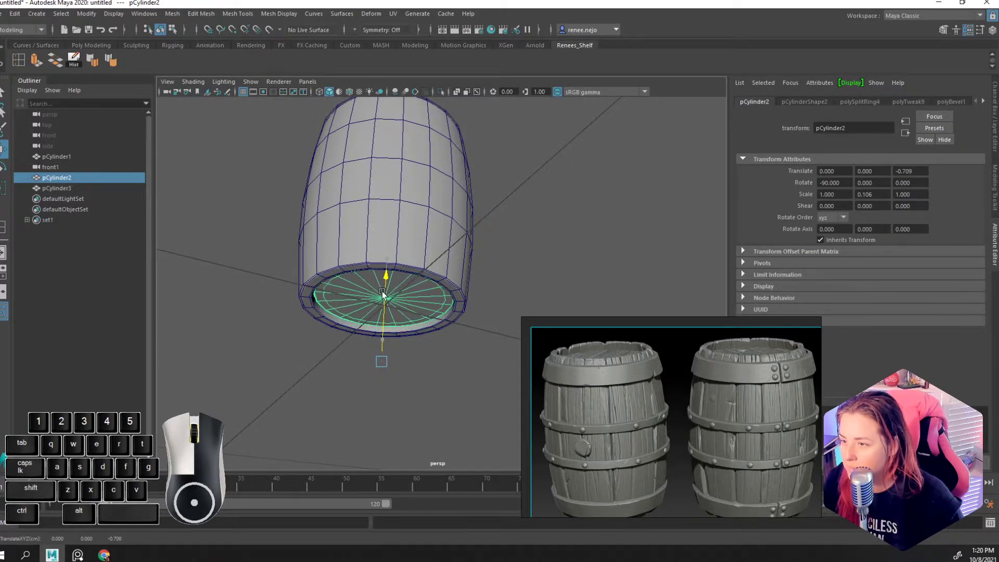
Step: Clear the selection and view the smooth barrel closed by its lids
left_click(345, 209)
left_click_drag(345, 209, 544, 275, "alt")
left_click(528, 199)
scroll(525, 211, "down", 3)
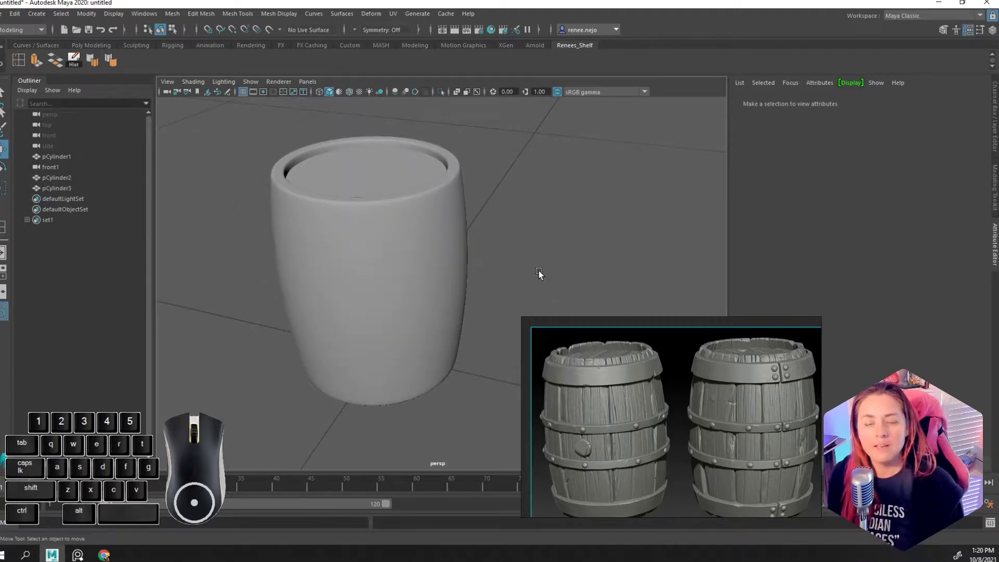
Step: Inspect the top and bottom lids as separate objects and compare their entries in the scene list
left_click(385, 167)
left_click_drag(413, 435, 373, 308, "alt")
left_click(373, 309, "shift")
left_click_drag(300, 332, 298, 273, "alt")
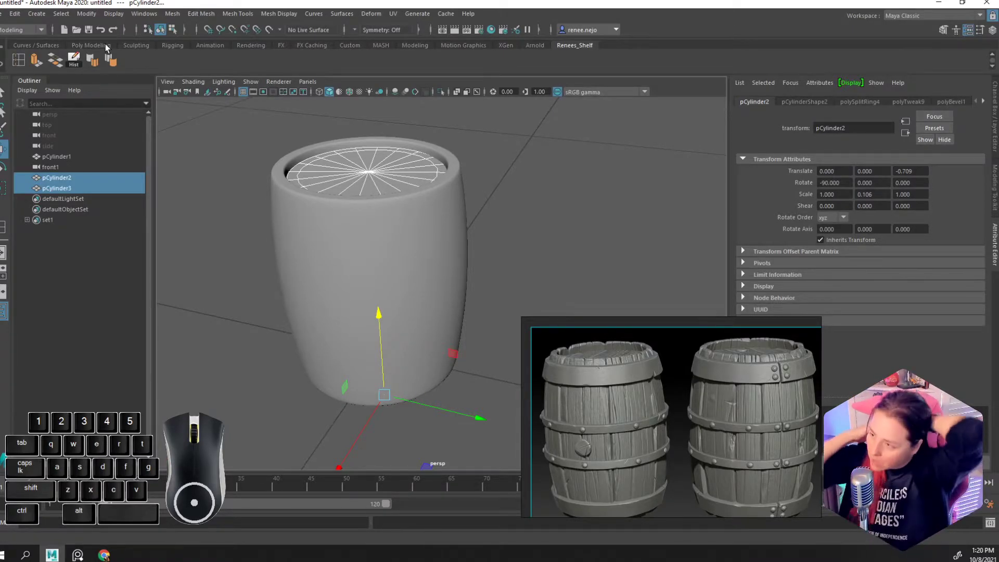
left_click(57, 189)
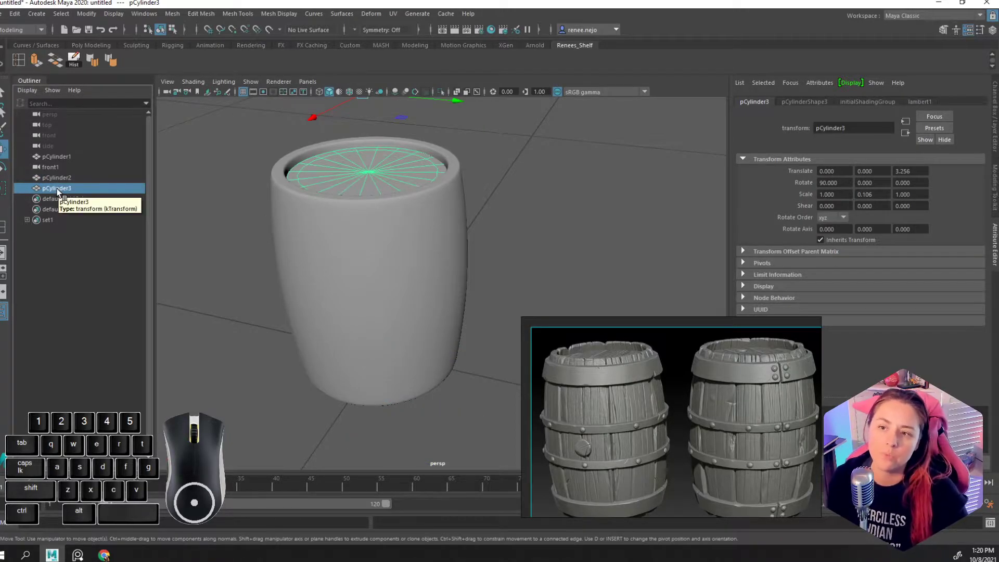
right_click_drag(355, 175, 440, 153)
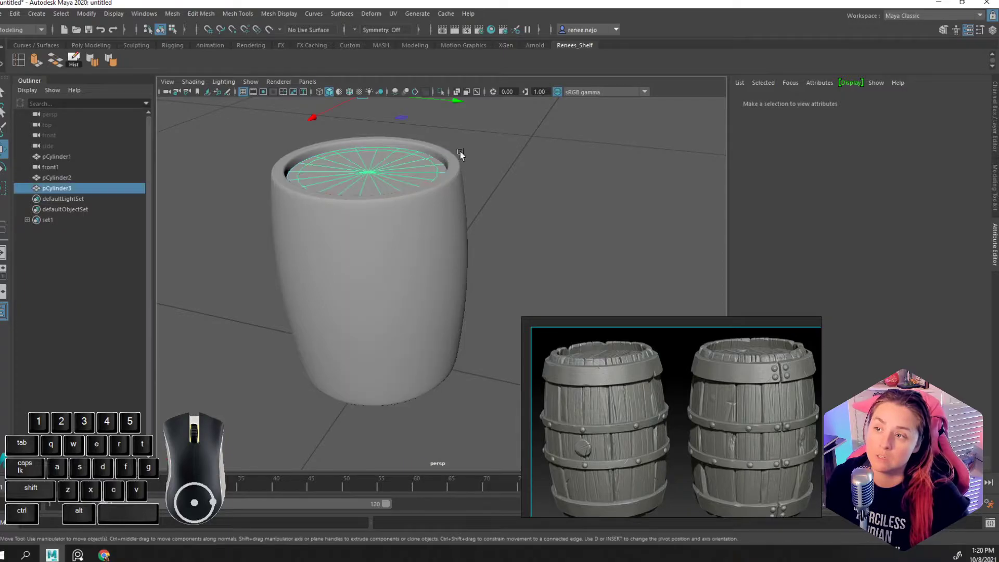
left_click(71, 186)
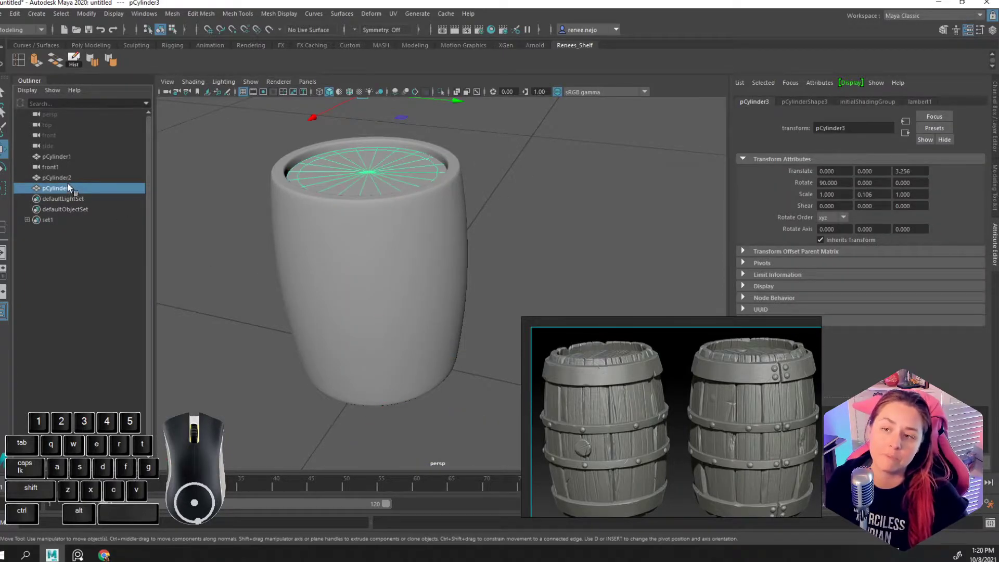
Step: Select both the top and bottom lids and combine them into a single mesh
left_click_drag(258, 357, 354, 290, "alt")
left_click(405, 291, "shift")
left_click_drag(582, 246, 541, 270, "alt")
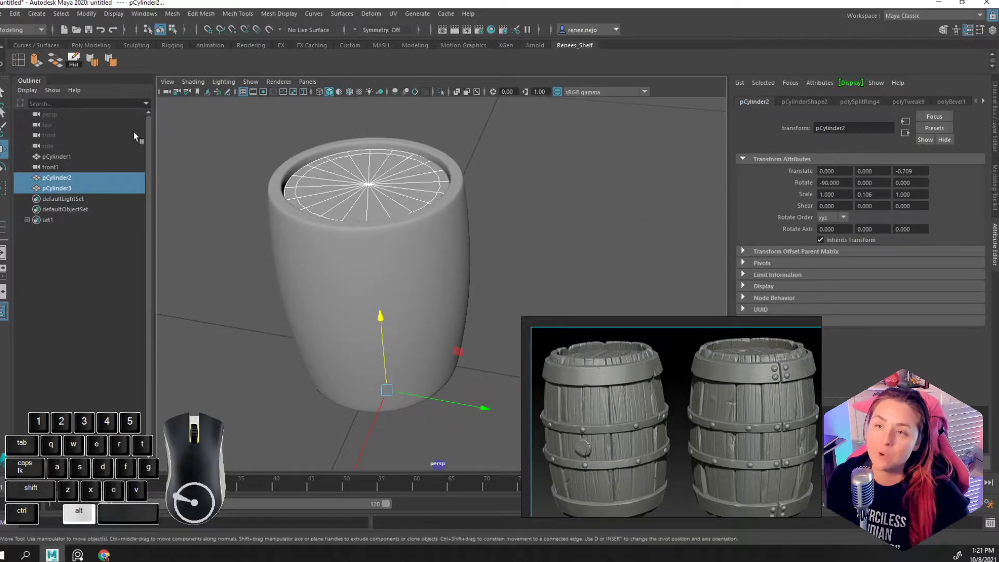
left_click(91, 15)
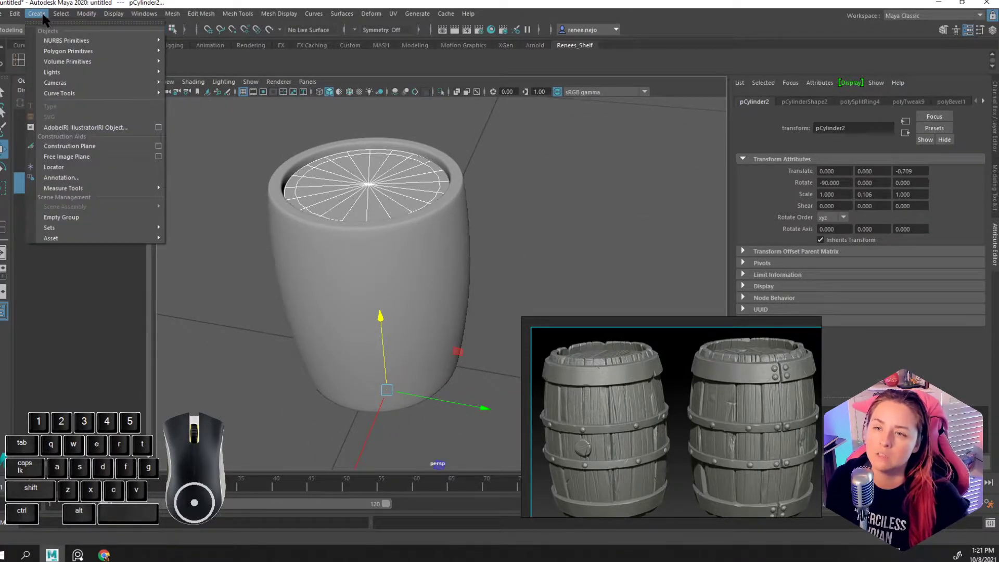
mouse_move(125, 14)
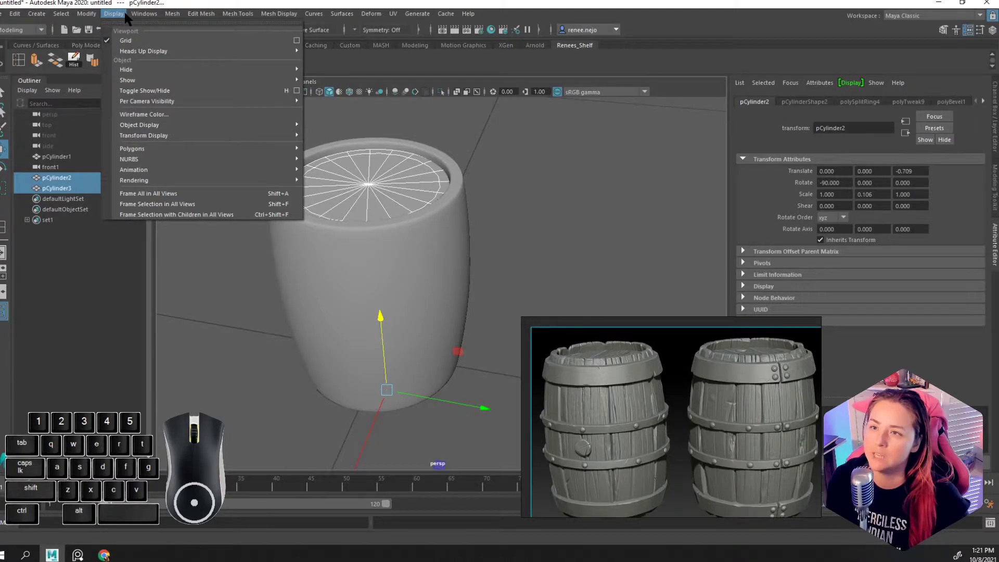
mouse_move(172, 17)
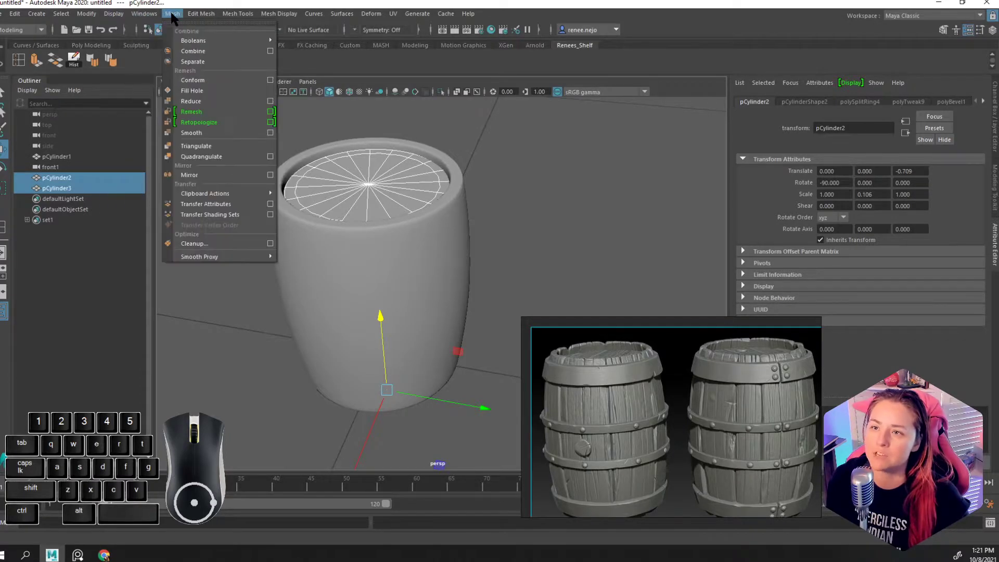
left_click(192, 50)
Step: Move the combined lids sideways out of the barrel to about 1.859 in Y
left_click_drag(257, 348, 598, 312, "alt")
left_click(652, 218)
left_click(540, 252)
left_click(404, 311)
left_click(541, 255)
middle_click_drag(614, 279, 516, 222, "alt")
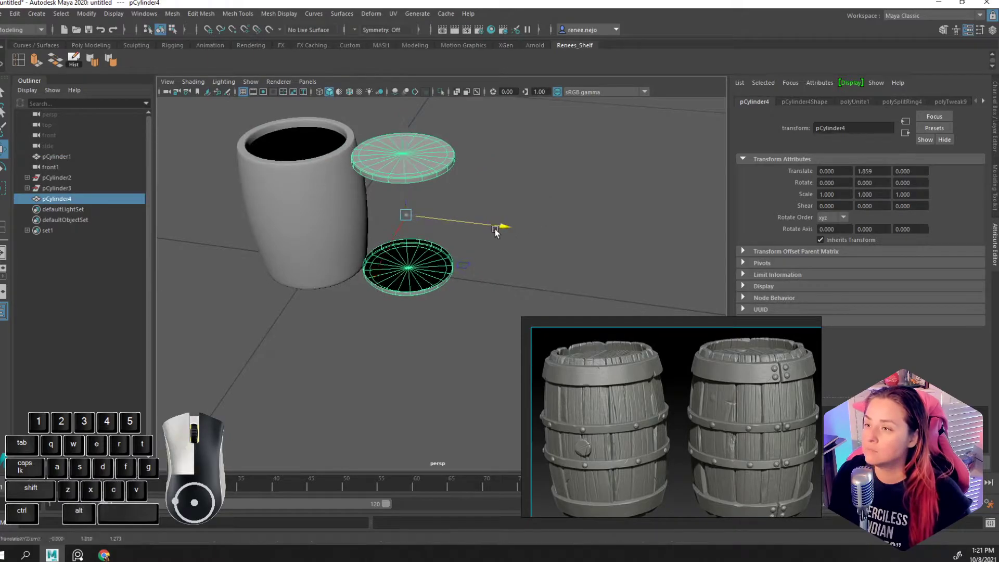
left_click_drag(492, 229, 549, 229)
key("ctrl+z")
key("ctrl+z")
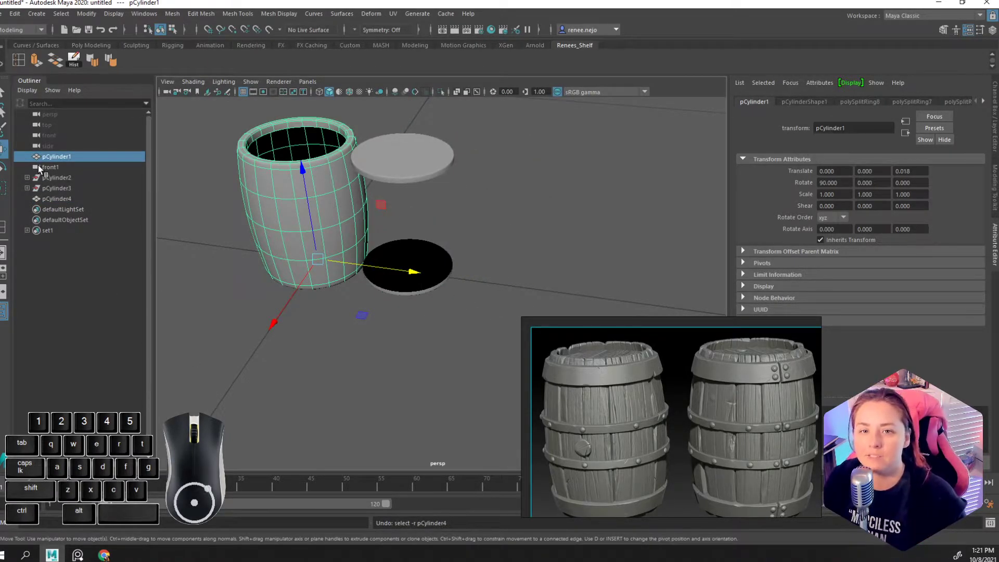
Step: Shift the reference image up slightly and compare the leftover pCylinder2 and pCylinder3 nodes with the combined lid mesh
right_click_drag(640, 385, 643, 347)
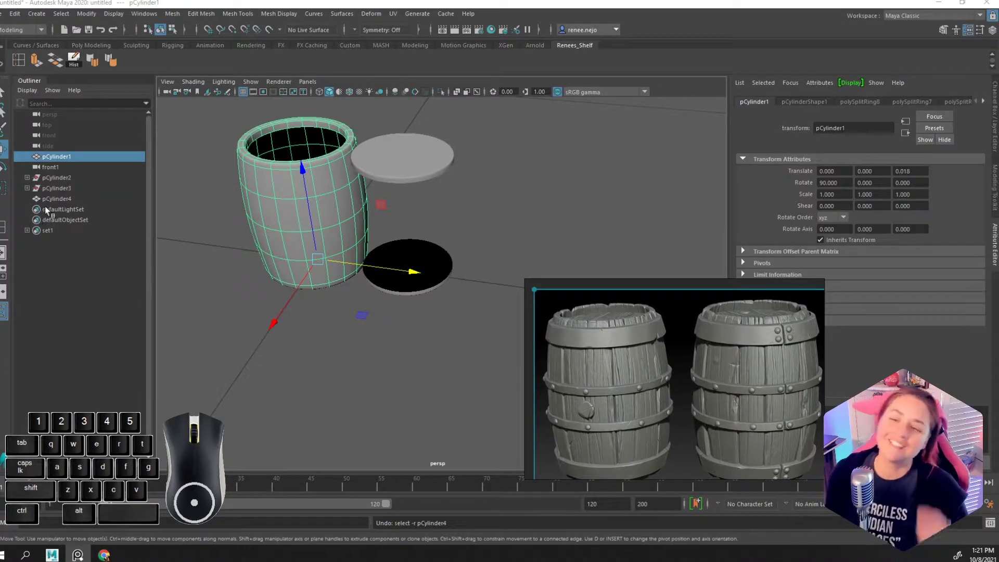
left_click(54, 177)
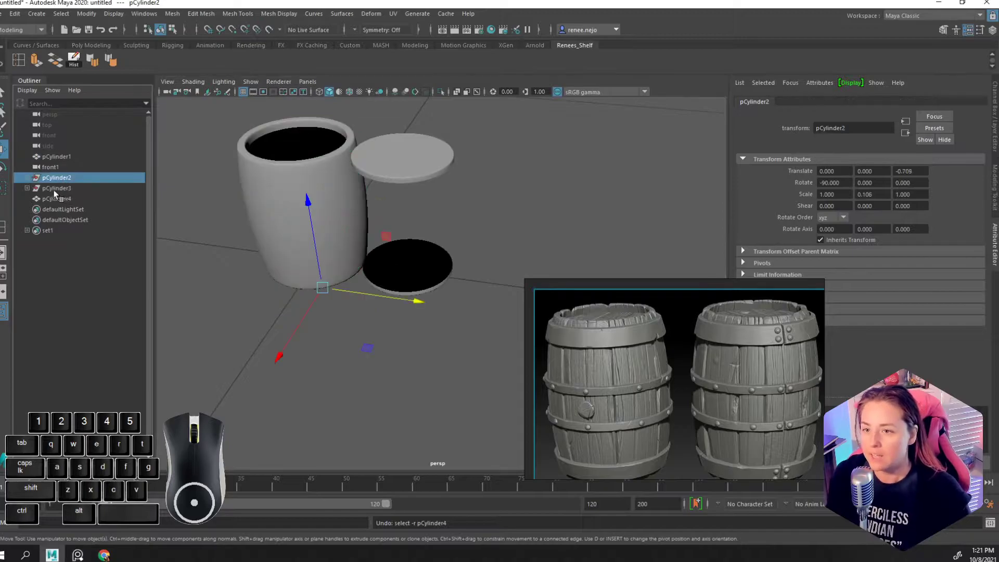
left_click(352, 158)
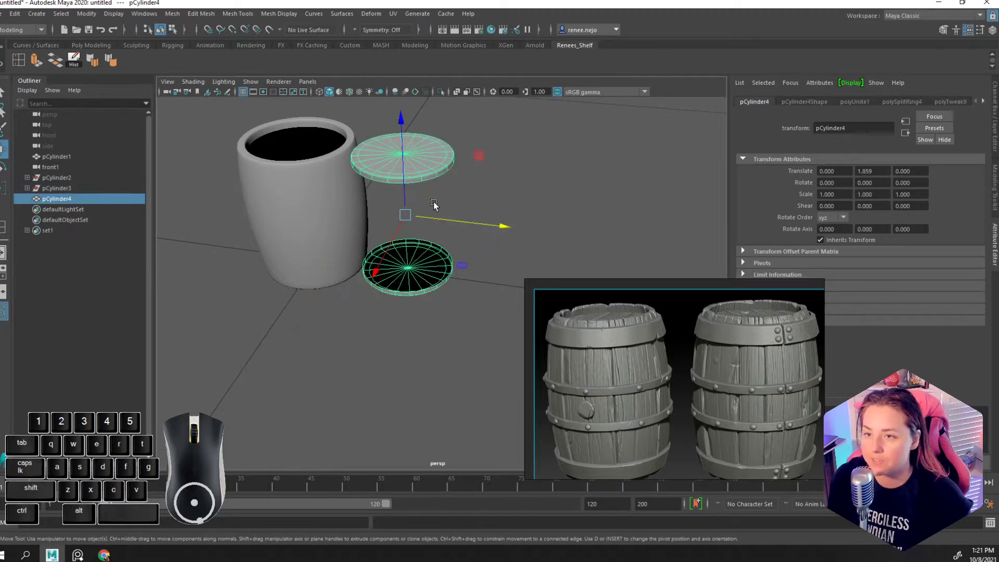
left_click_drag(499, 263, 481, 256, "alt")
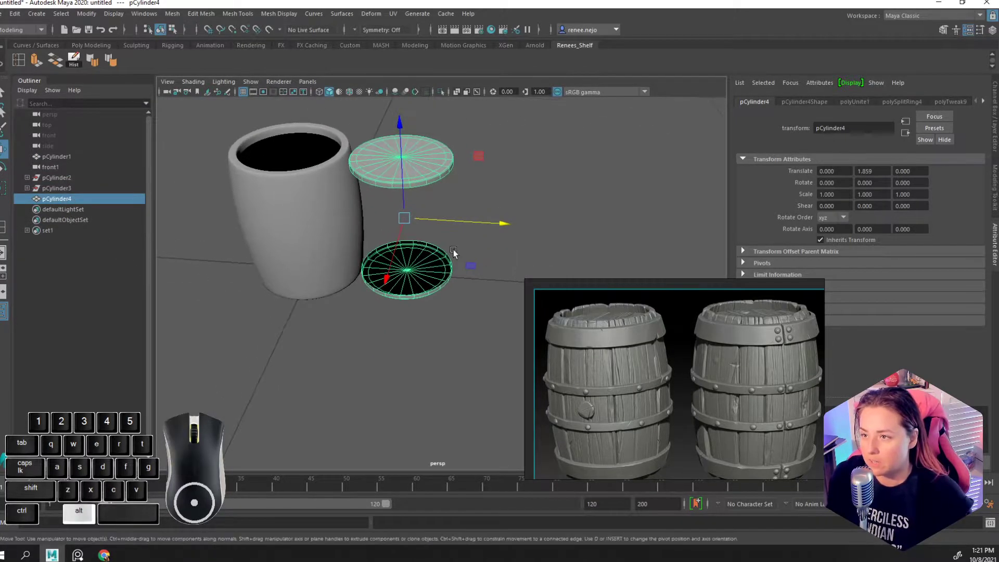
left_click(61, 186)
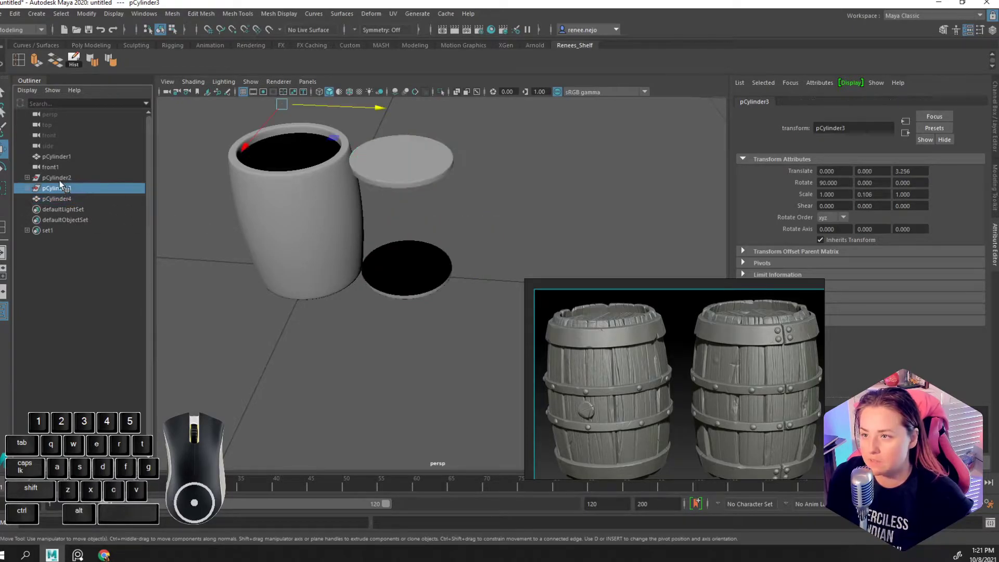
left_click(61, 178)
left_click(61, 188)
left_click(27, 178)
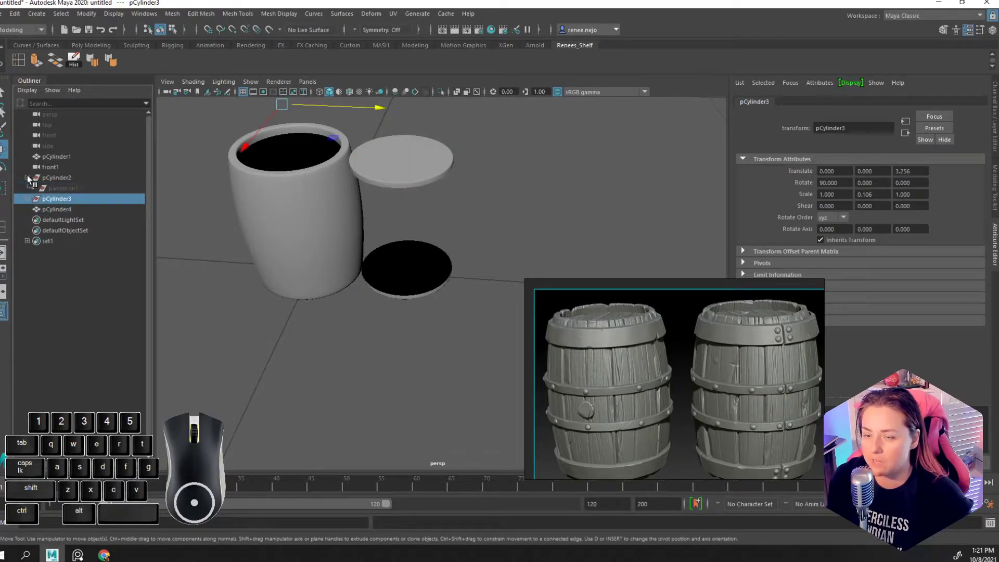
left_click(60, 178)
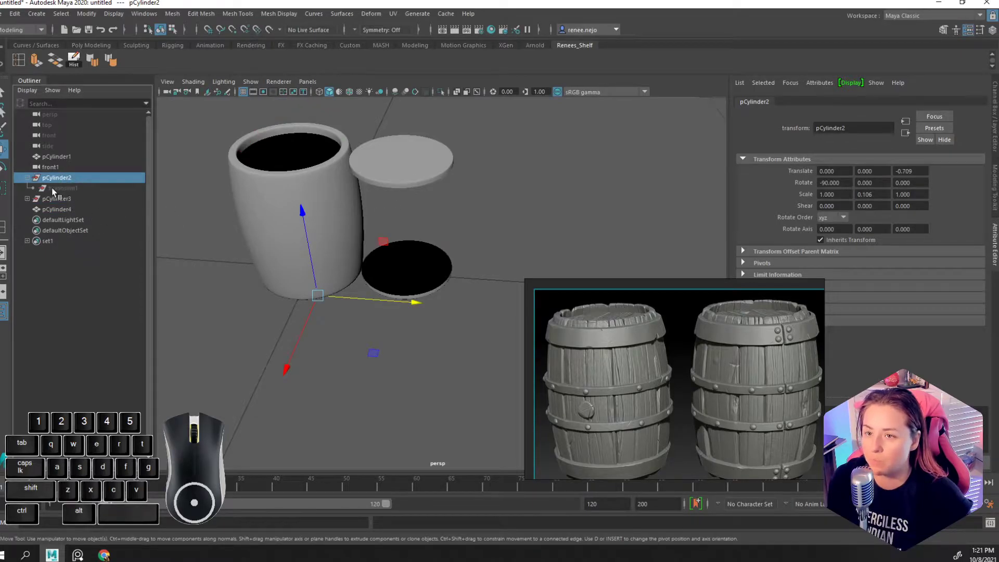
left_click(62, 209)
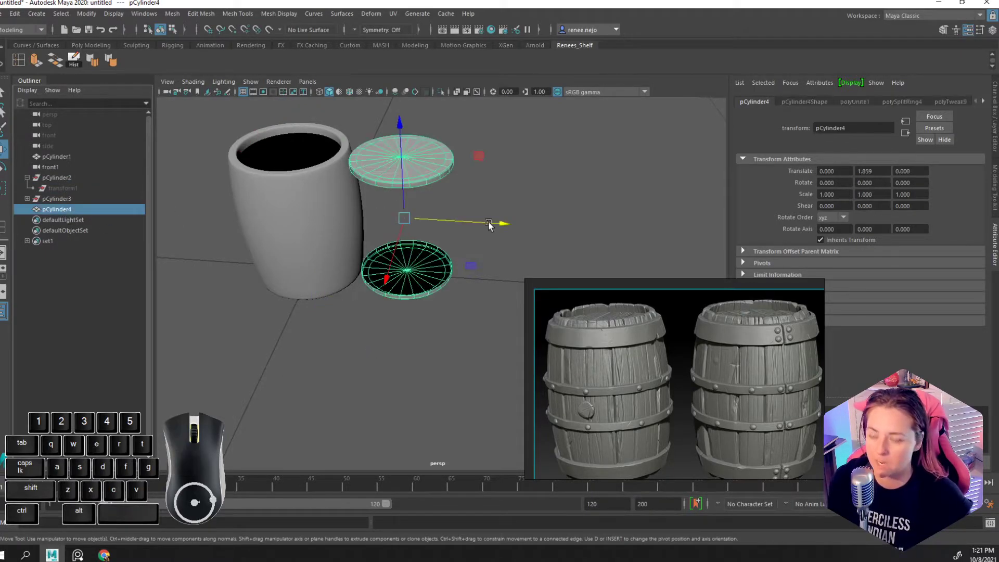
Step: Try moving the combined lids back to about -0.044 in Y, and undo all the combined lids' moves
left_click_drag(498, 223, 382, 225)
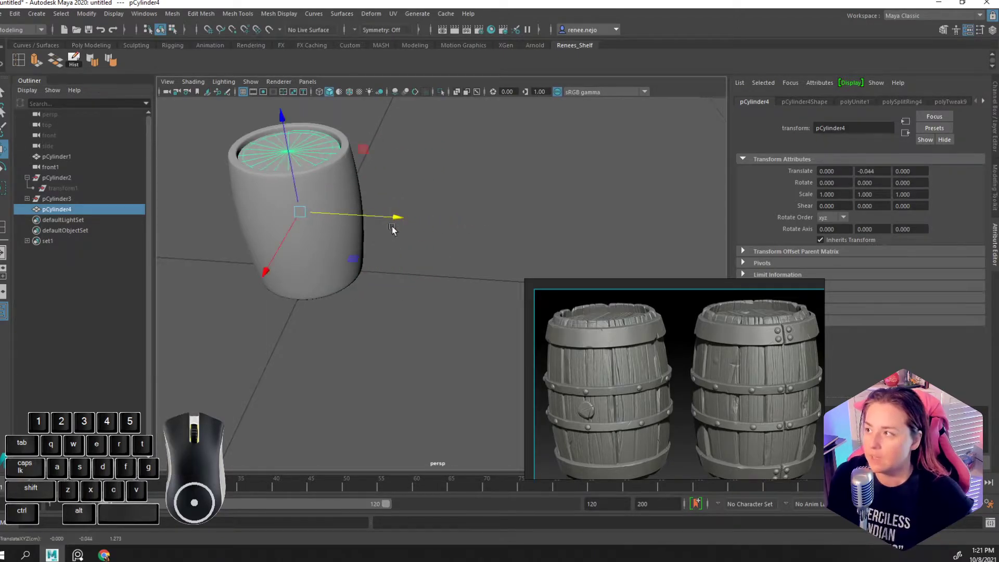
key("ctrl+z")
key("ctrl+z")
key("ctrl+z")
key("ctrl+z")
key("ctrl+z")
key("ctrl+z")
key("ctrl+z")
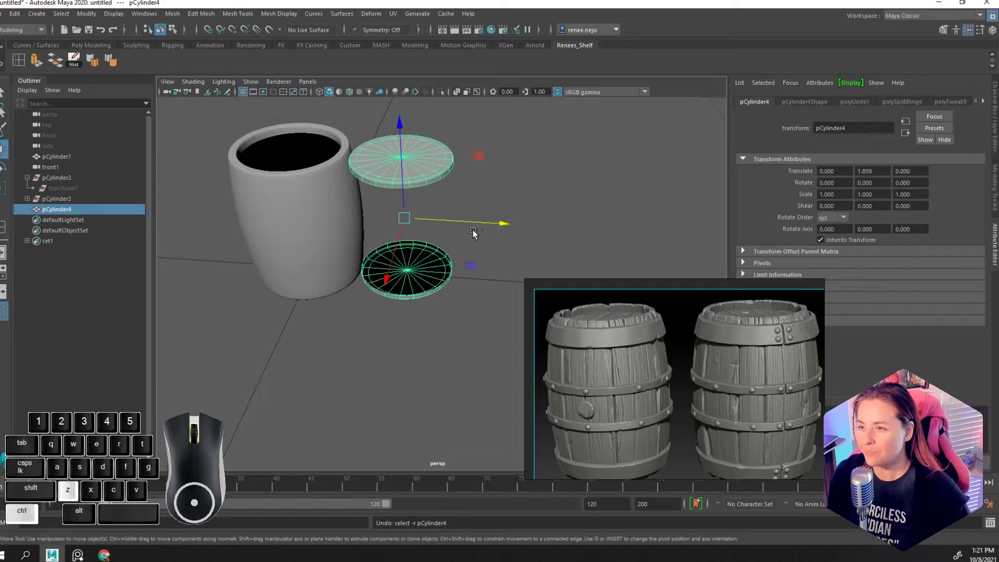
key("ctrl+z")
key("ctrl+z")
key("ctrl+z")
key("ctrl+z")
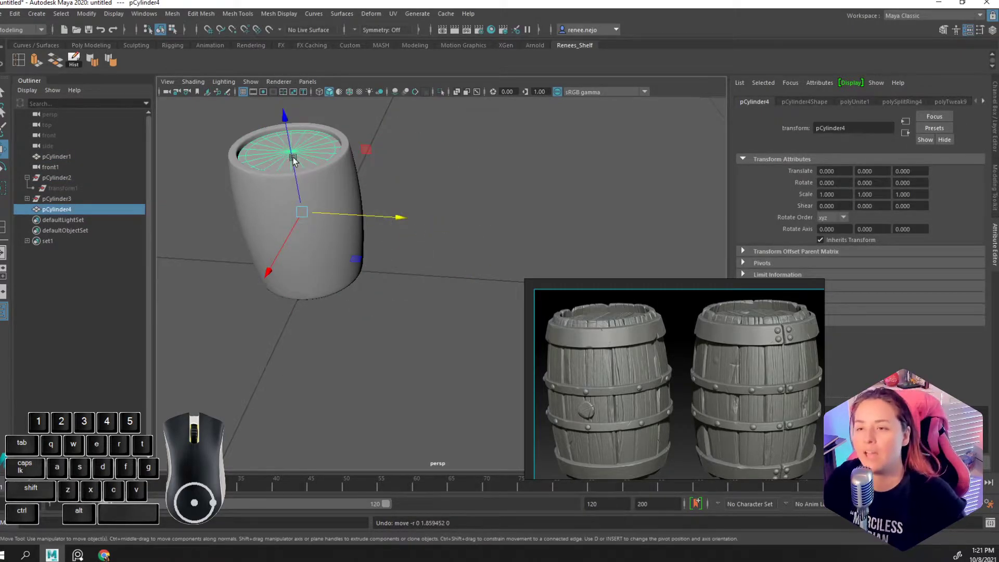
Step: Move the combined lids out of the barrel to about 2.658 in Y, and undo that move
left_click(64, 178)
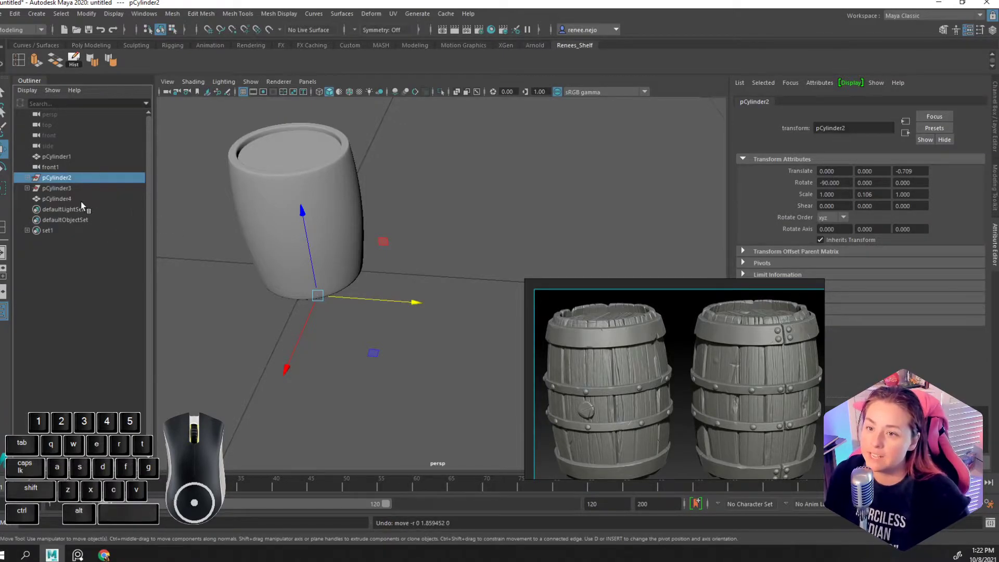
left_click(83, 199)
left_click_drag(308, 347, 338, 344, "alt")
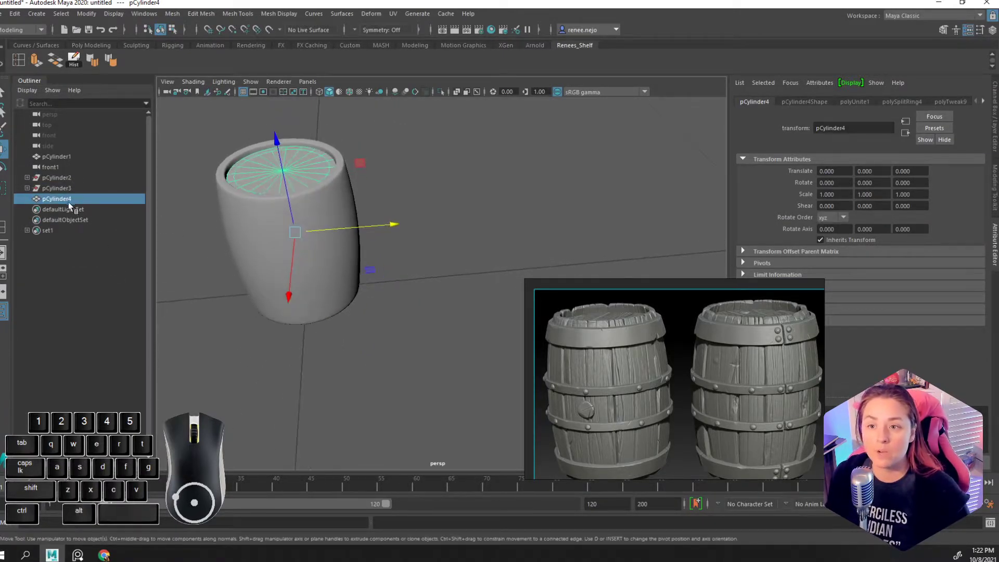
left_click_drag(355, 231, 472, 214)
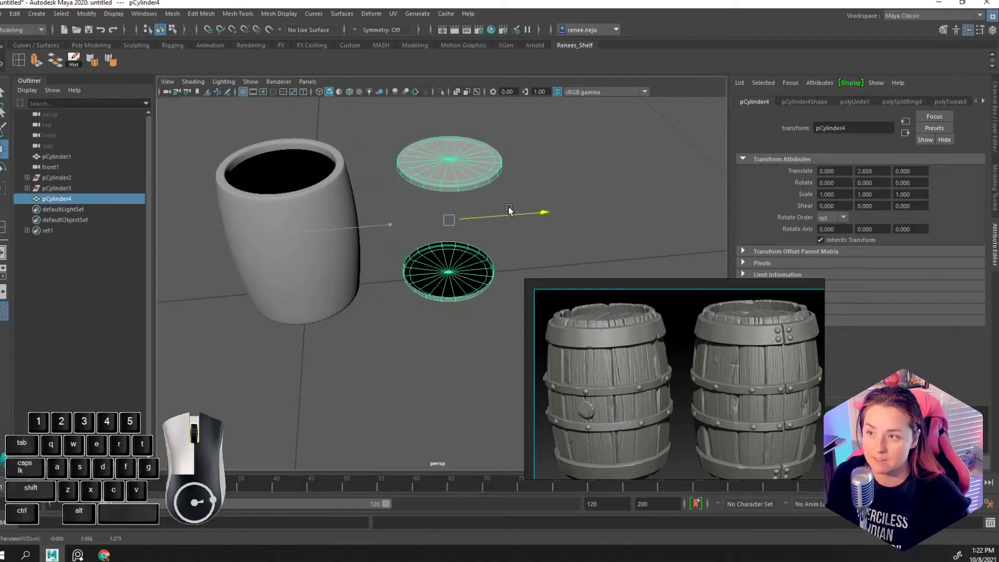
key("ctrl+z")
Step: Examine the leftover pCylinder2 and pCylinder3 nodes against the combined lids, and check the lid at the barrel's underside
left_click(62, 188)
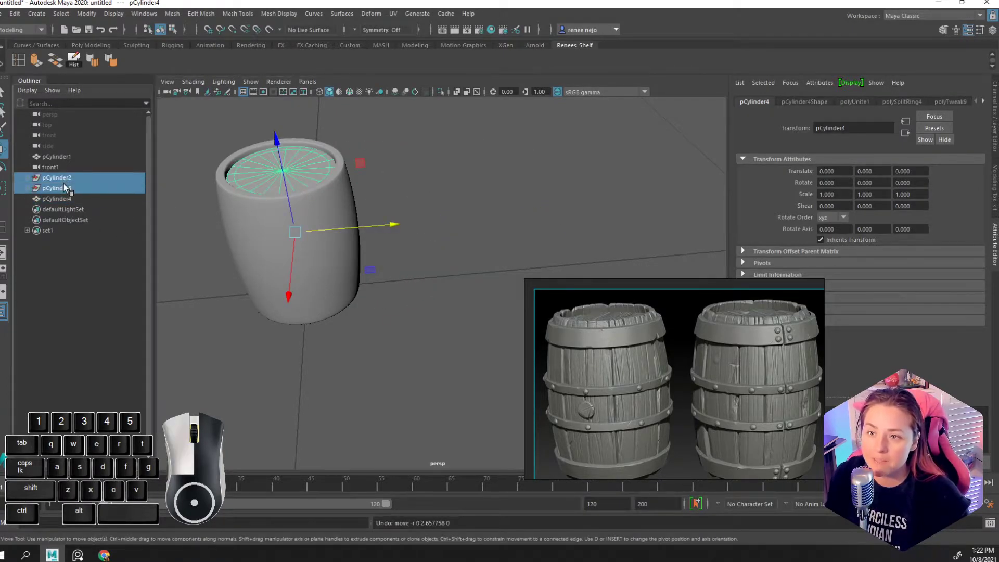
left_click(64, 200)
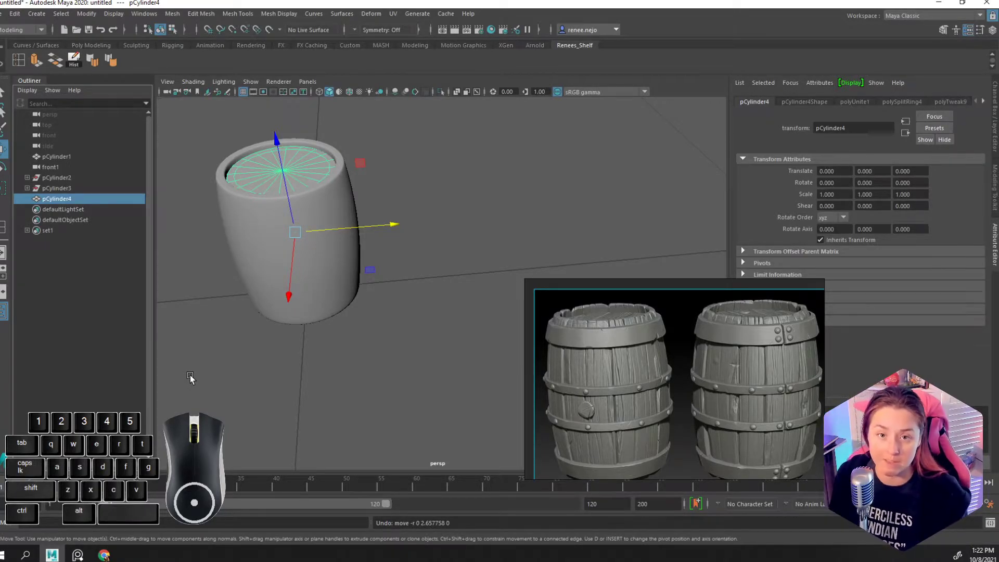
left_click(27, 177)
left_click(52, 178)
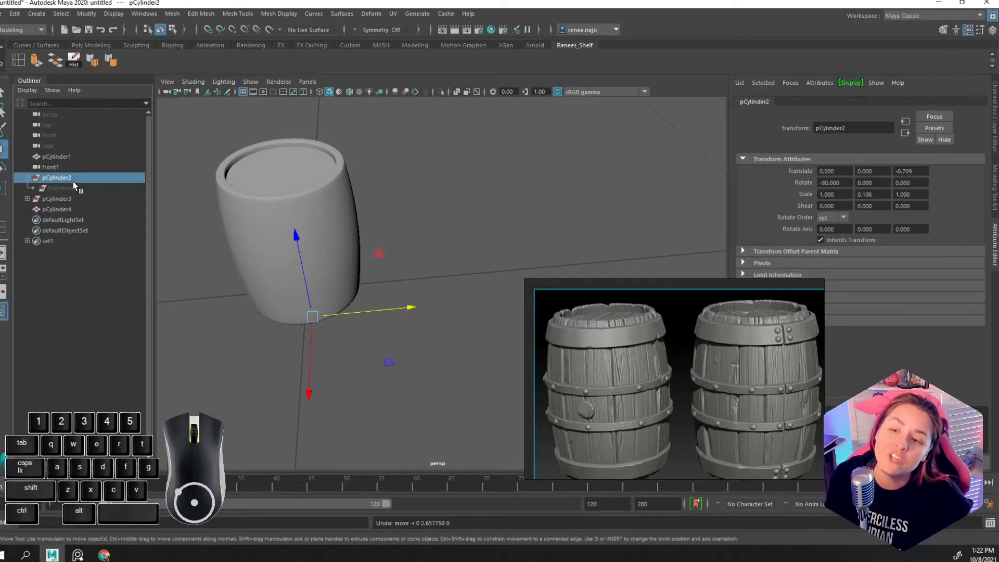
left_click(28, 178)
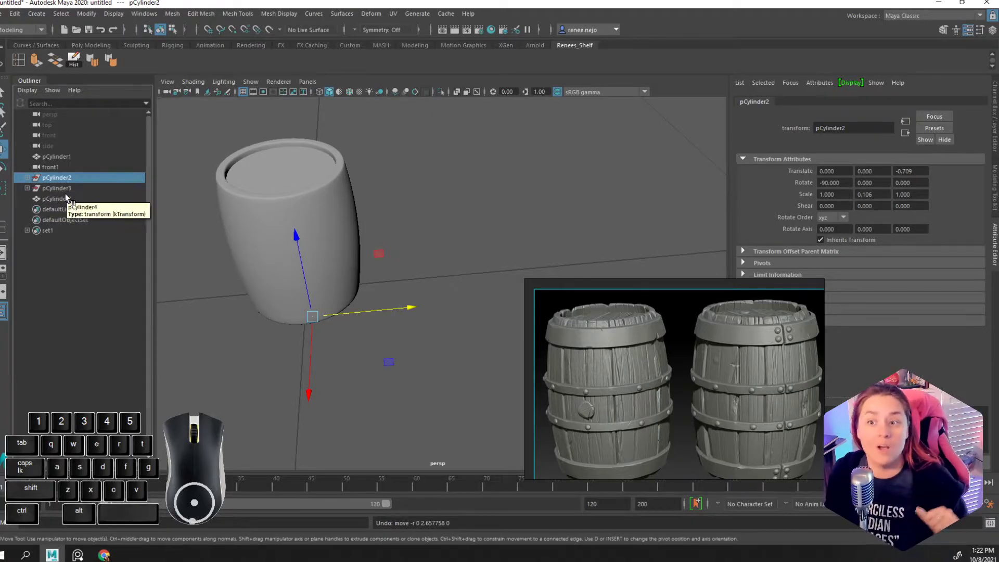
left_click(270, 182)
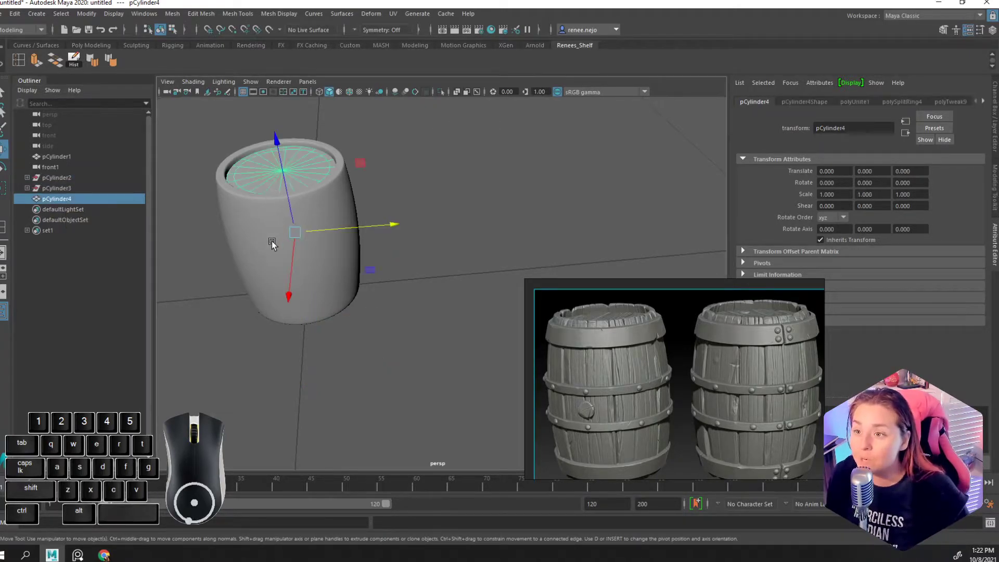
left_click(54, 189)
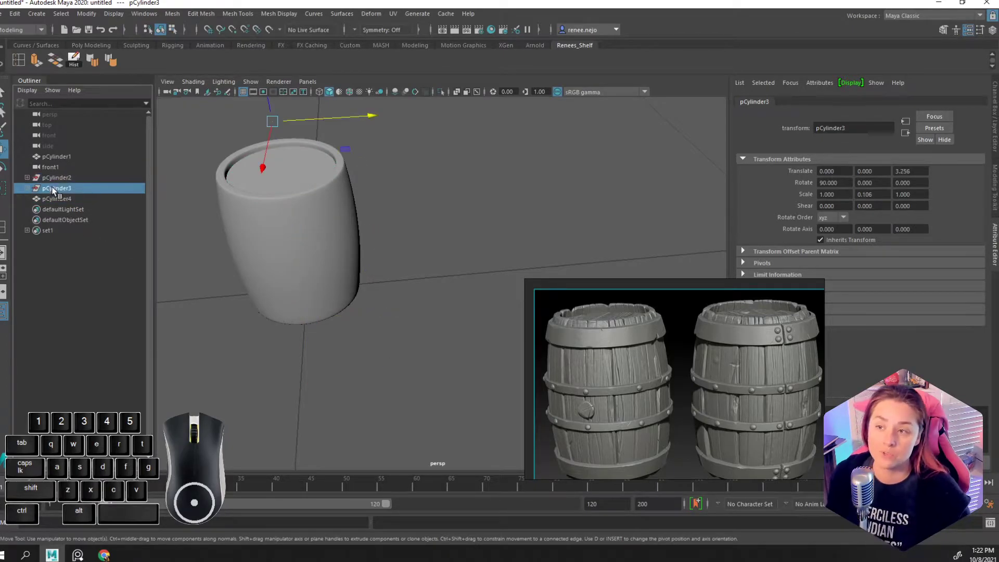
left_click(63, 198)
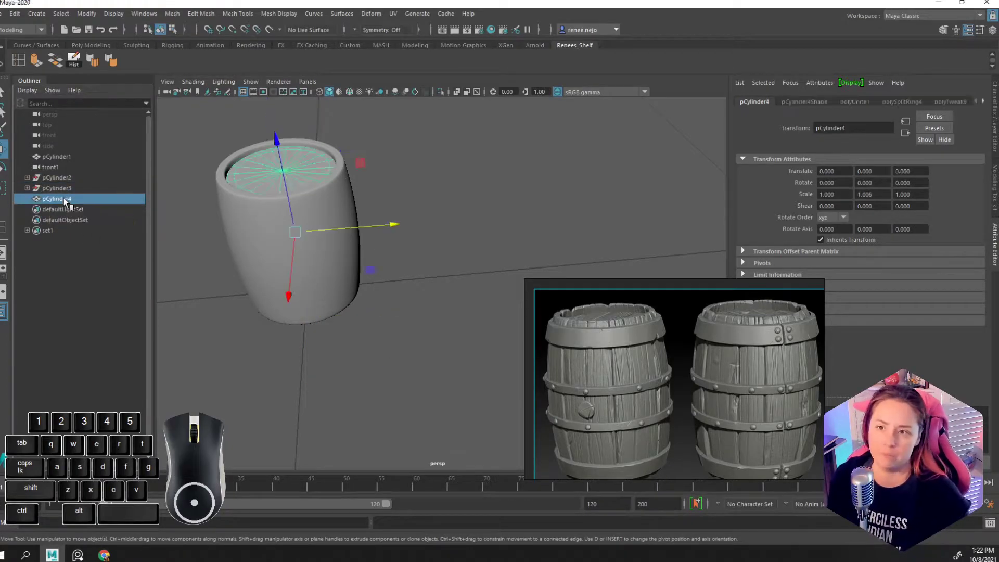
left_click_drag(272, 351, 328, 203, "alt")
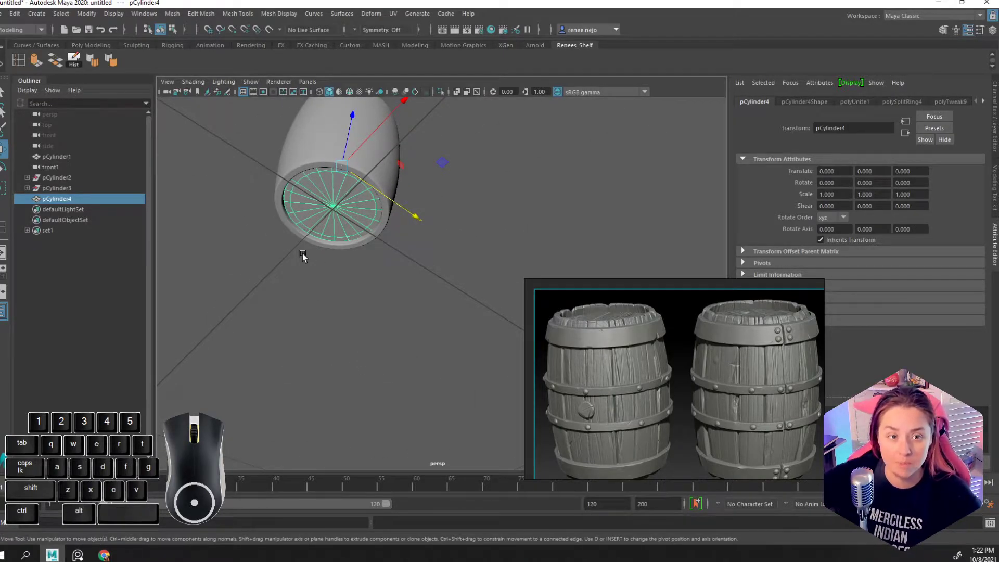
Step: Delete the combined lids' construction history to clear the leftover pCylinder2 and pCylinder3 nodes
left_click(87, 14)
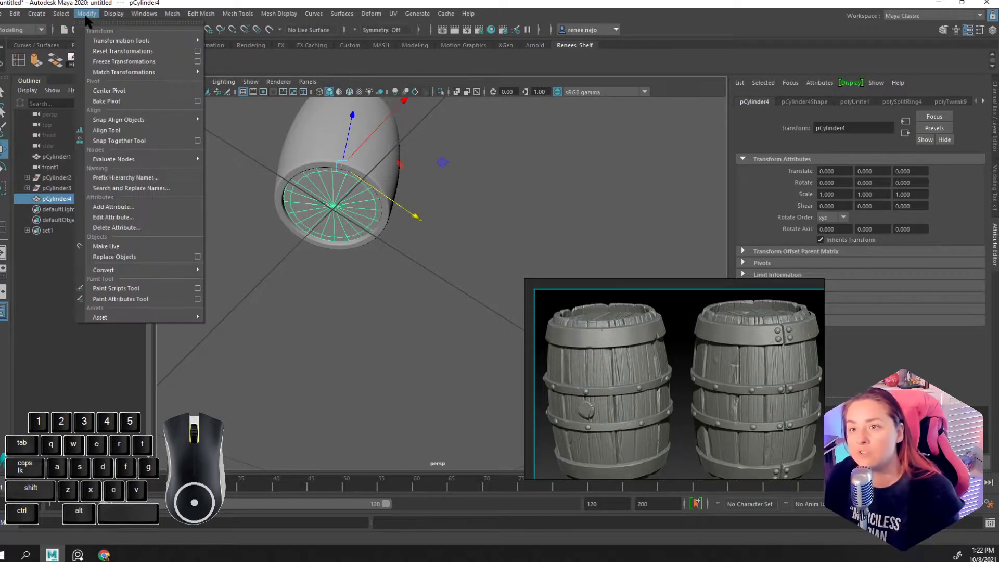
mouse_move(46, 14)
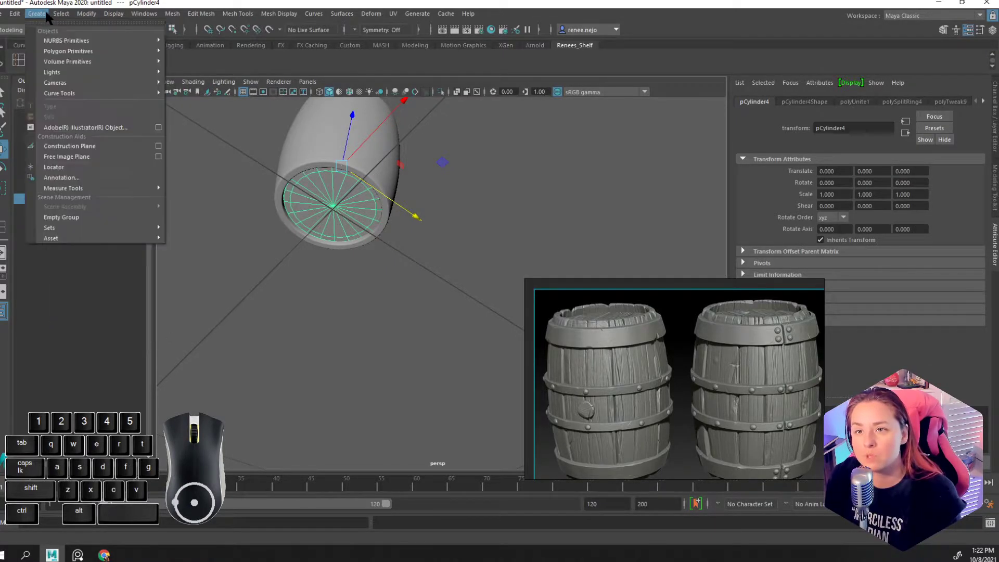
mouse_move(10, 14)
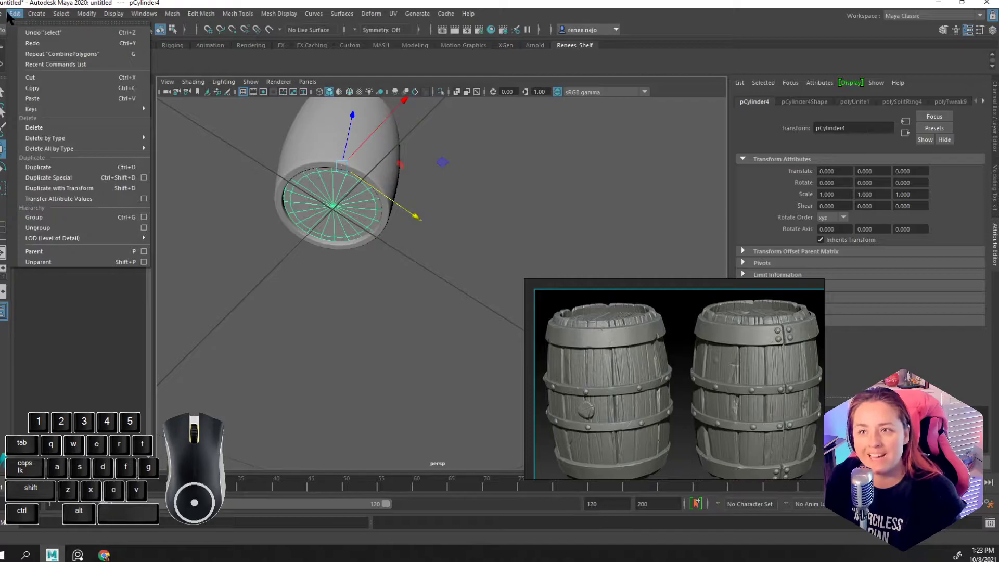
mouse_move(54, 137)
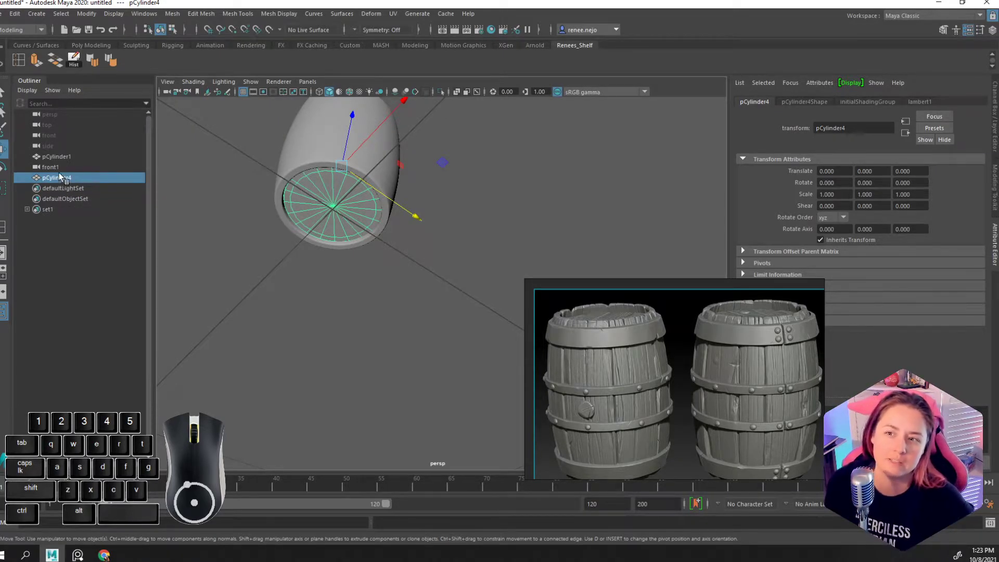
Step: Examine the barrel body and the combined lids as separate objects, selecting each and viewing the top rim
left_click_drag(323, 334, 353, 358, "alt")
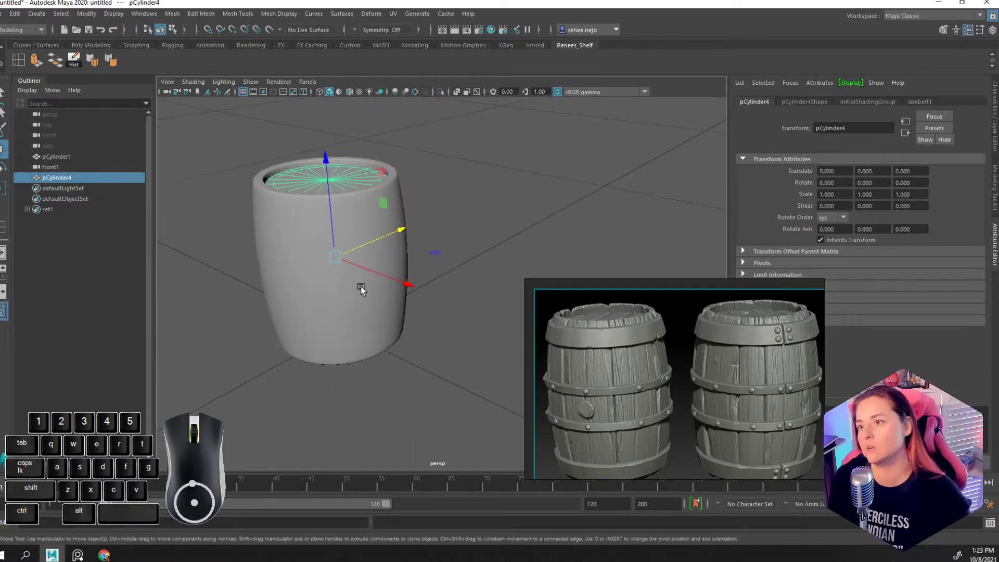
left_click(361, 288)
left_click_drag(437, 282, 459, 288, "alt")
scroll(452, 271, "up", 3)
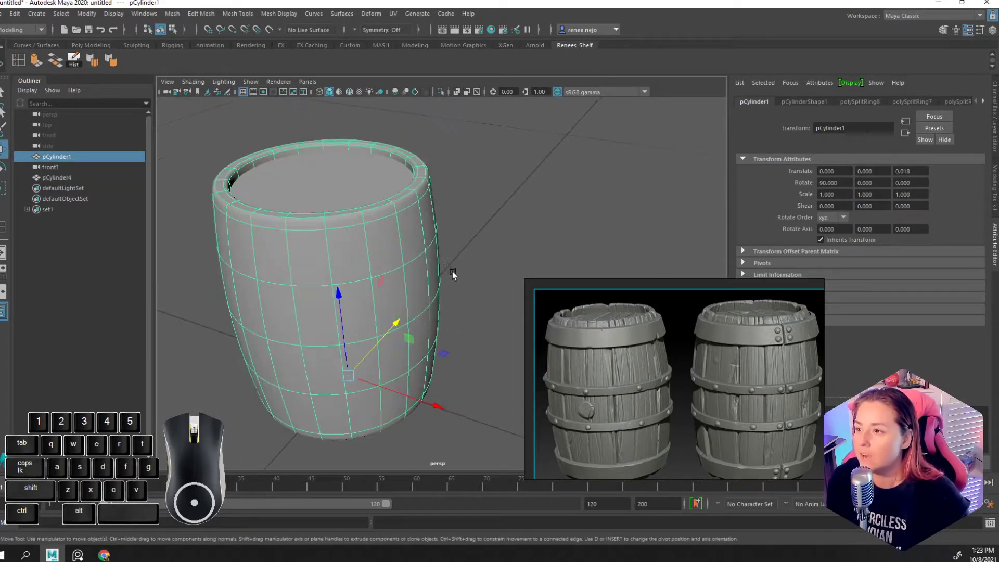
left_click(367, 195)
left_click(304, 286, "shift")
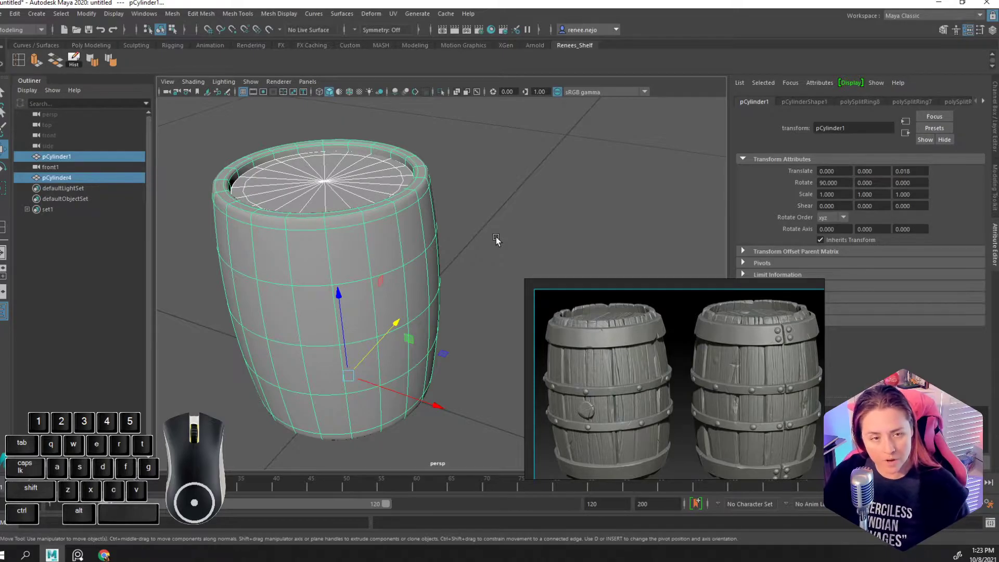
left_click(487, 188)
left_click(391, 313)
left_click_drag(391, 313, 453, 346, "alt")
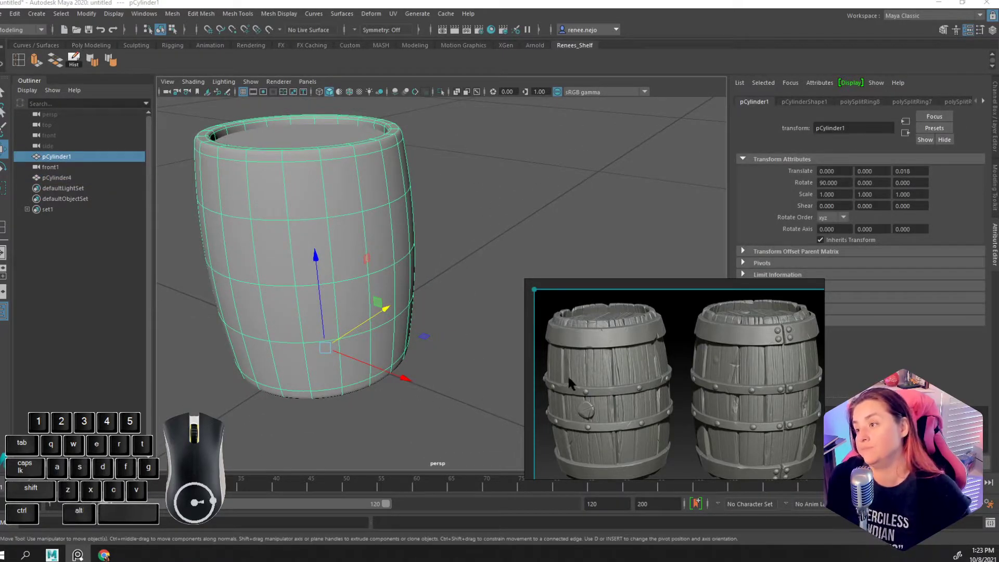
Step: Compare the barrel's rim and upper side with the top band in the reference image, and examine the body's edge flow
scroll(397, 306, "up", 3)
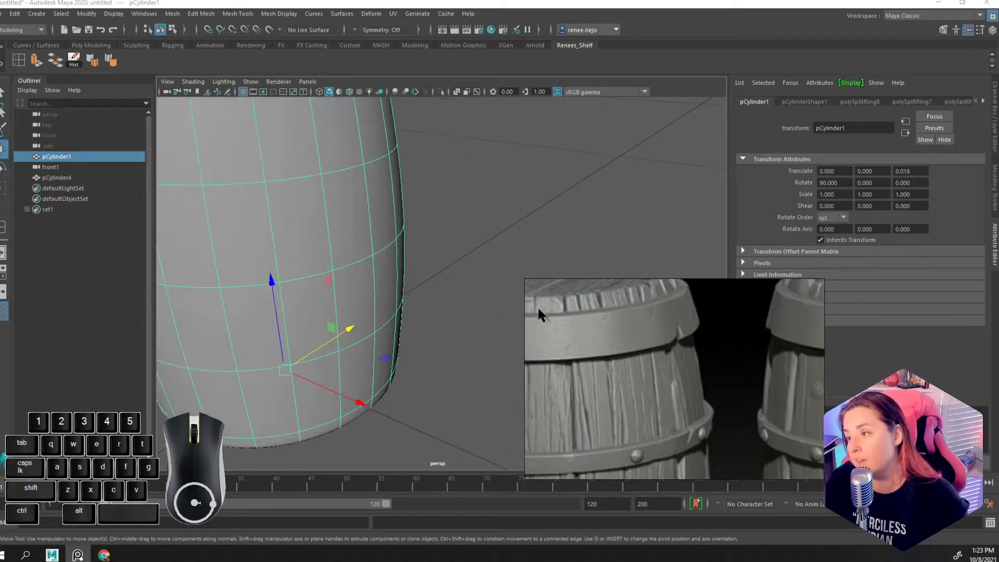
left_click_drag(326, 265, 380, 299, "alt")
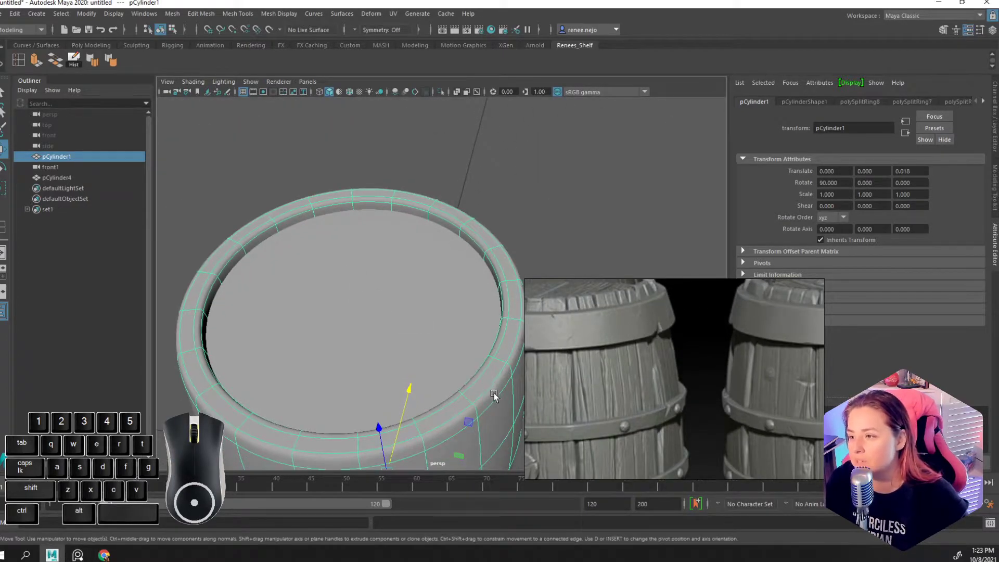
scroll(492, 406, "up", 3)
scroll(488, 393, "down", 3)
left_click_drag(487, 392, 638, 345, "alt")
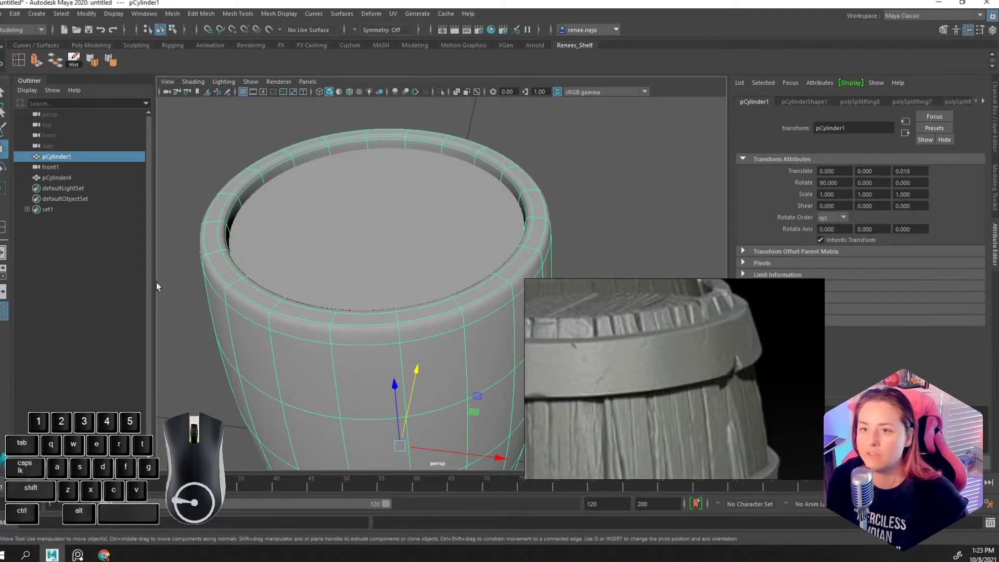
left_click(337, 330)
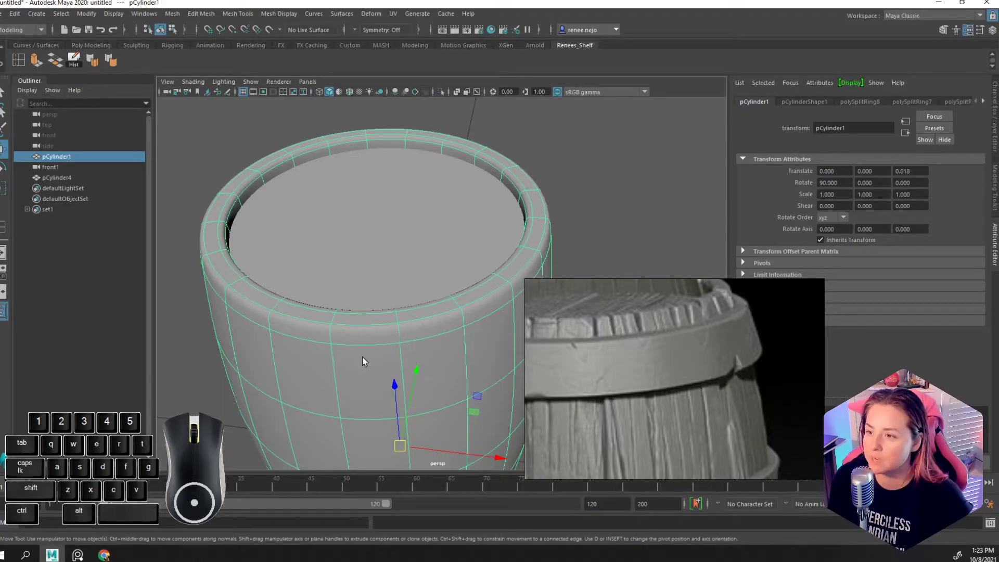
scroll(361, 356, "down", 5)
left_click(361, 356)
scroll(363, 346, "up", 5)
scroll(396, 368, "down", 3)
left_click_drag(396, 368, 386, 351, "alt")
middle_click_drag(365, 208, 376, 248, "alt")
scroll(375, 248, "up", 4)
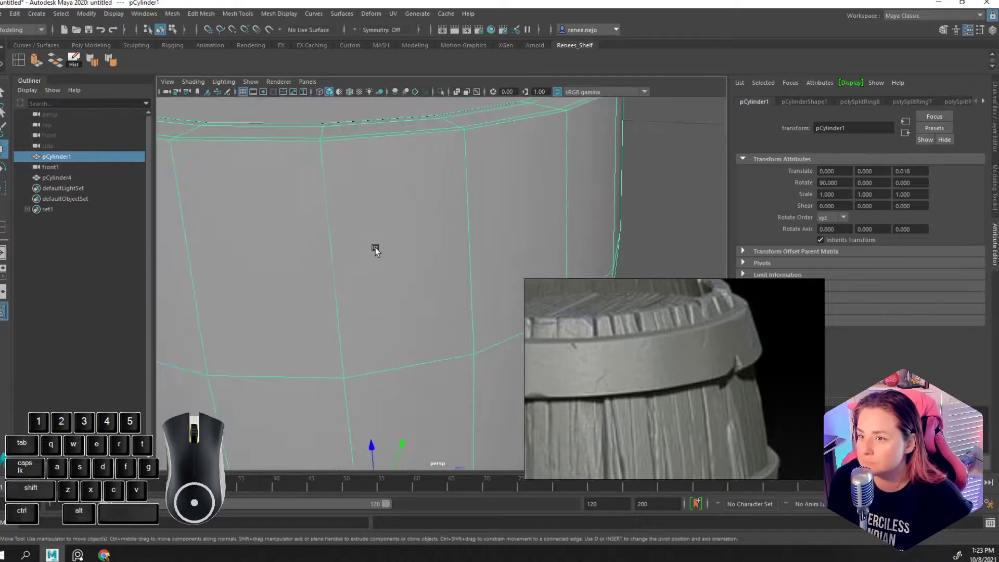
scroll(376, 248, "down", 6)
Step: Insert two supporting edge loops on the barrel body, one close to its outer top rim and one near its bottom rim
key("2")
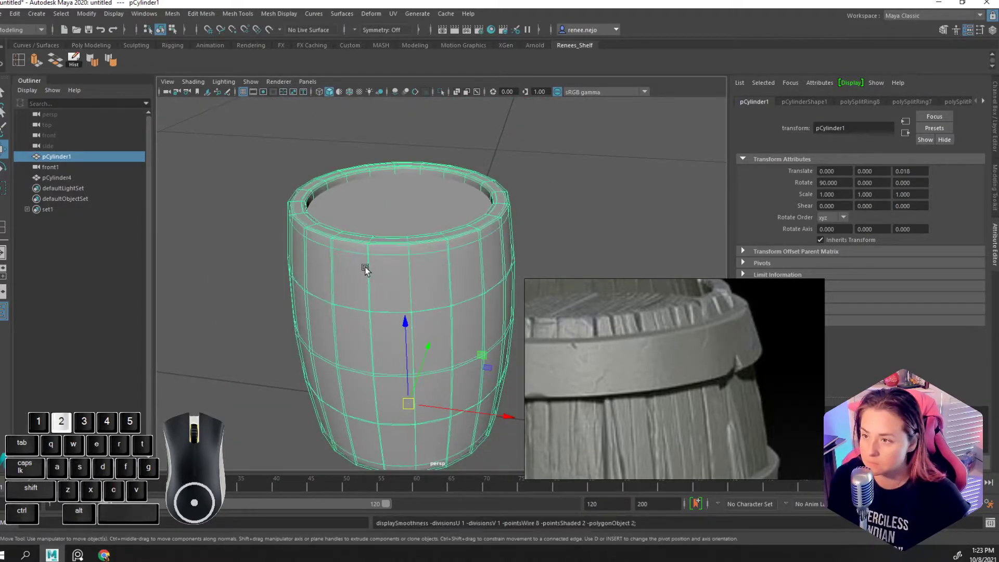
right_click(367, 269)
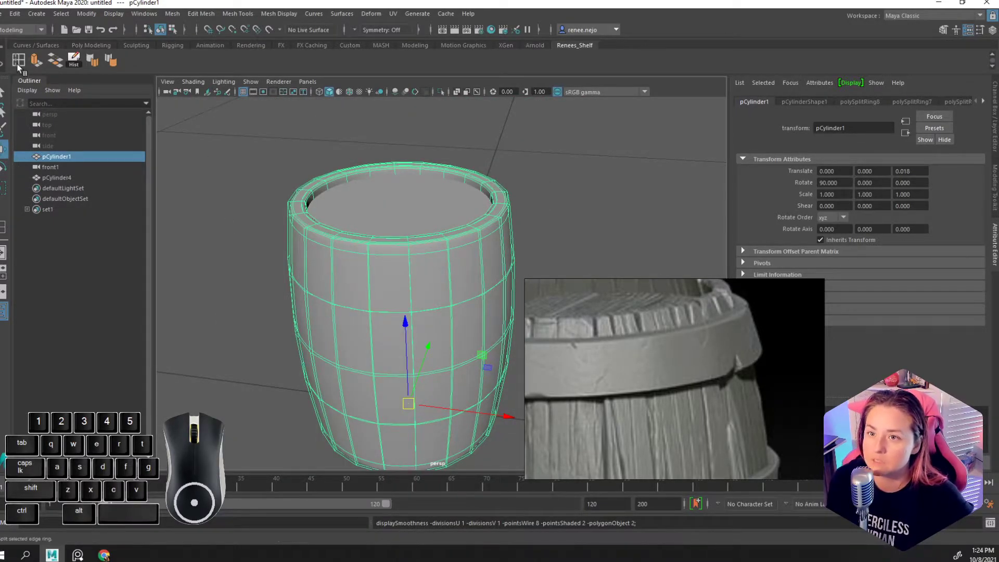
left_click(19, 60)
left_click_drag(410, 286, 419, 239)
left_click_drag(385, 192, 390, 236)
right_click_drag(359, 191, 398, 180)
left_click_drag(479, 205, 406, 338, "alt")
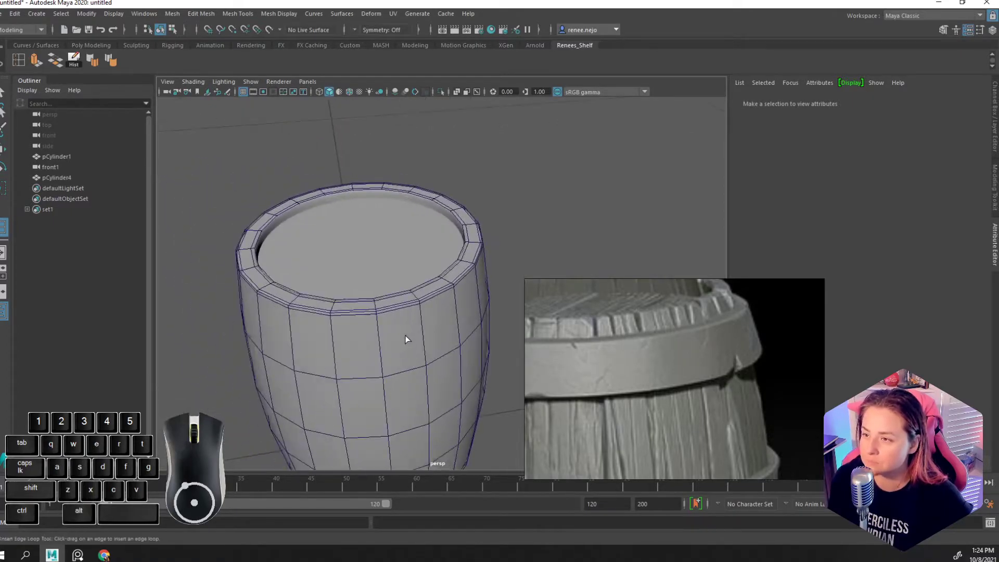
Step: Check the sharpened rims of the barrel body in smooth preview, with everything deselected
scroll(407, 339, "up", 3)
key("3")
left_click(391, 348)
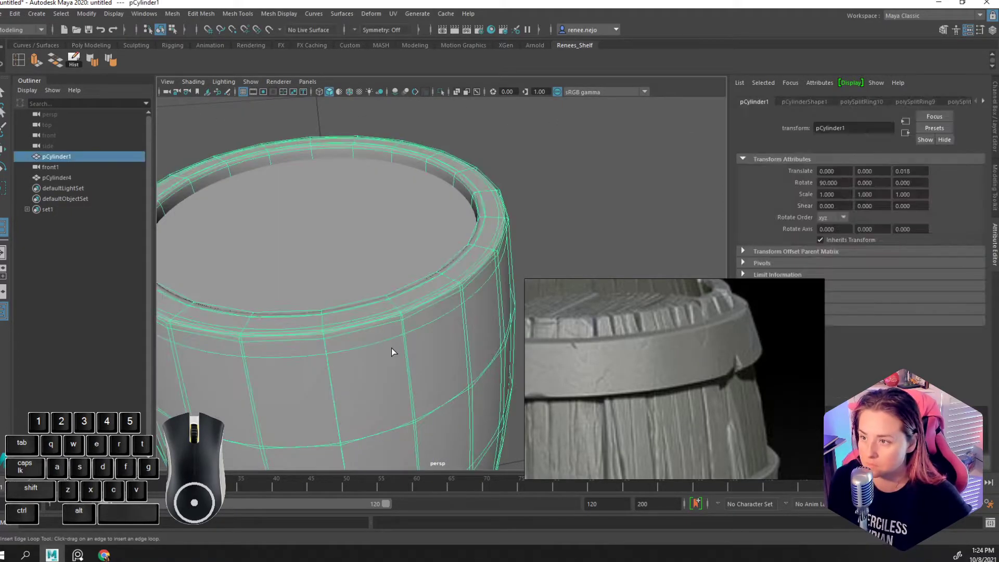
key("3")
scroll(451, 364, "down", 3)
left_click_drag(451, 363, 462, 358, "alt")
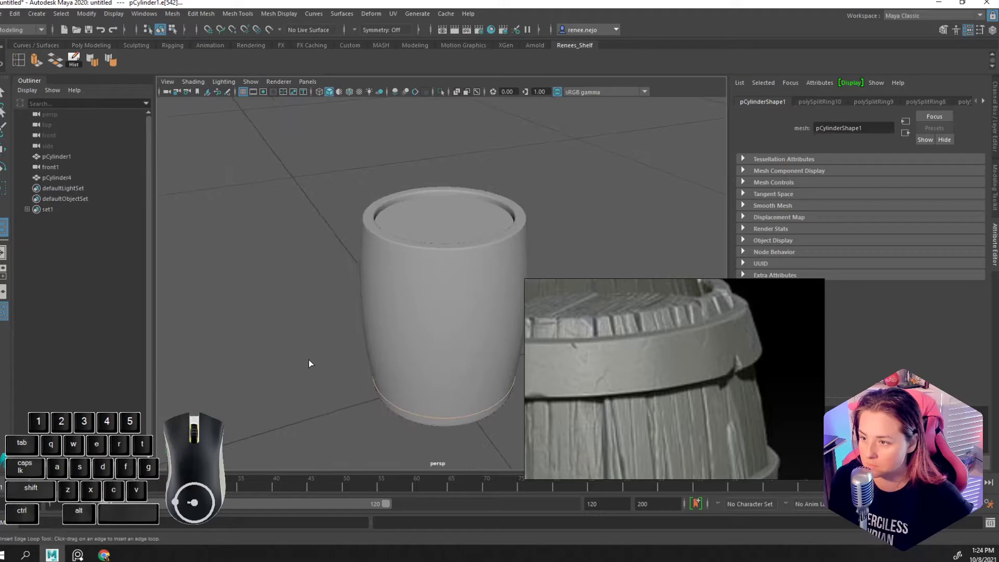
left_click(309, 362)
scroll(324, 362, "down", 2)
mouse_move(323, 362)
left_mouse_down("alt")
mouse_move(338, 361)
mouse_move(312, 357)
mouse_move(314, 374)
left_mouse_up("alt")
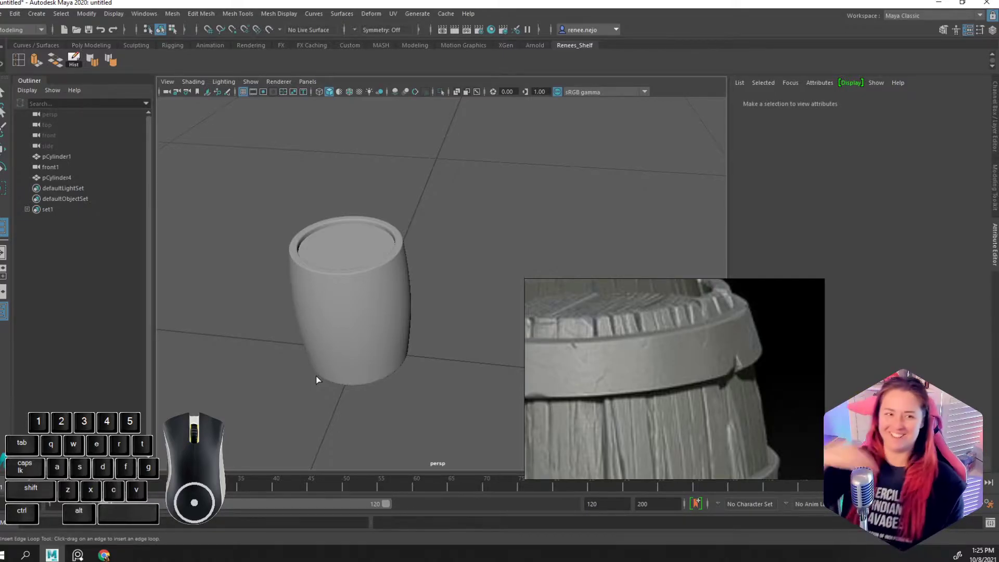
left_click(405, 307)
scroll(413, 345, "up", 4)
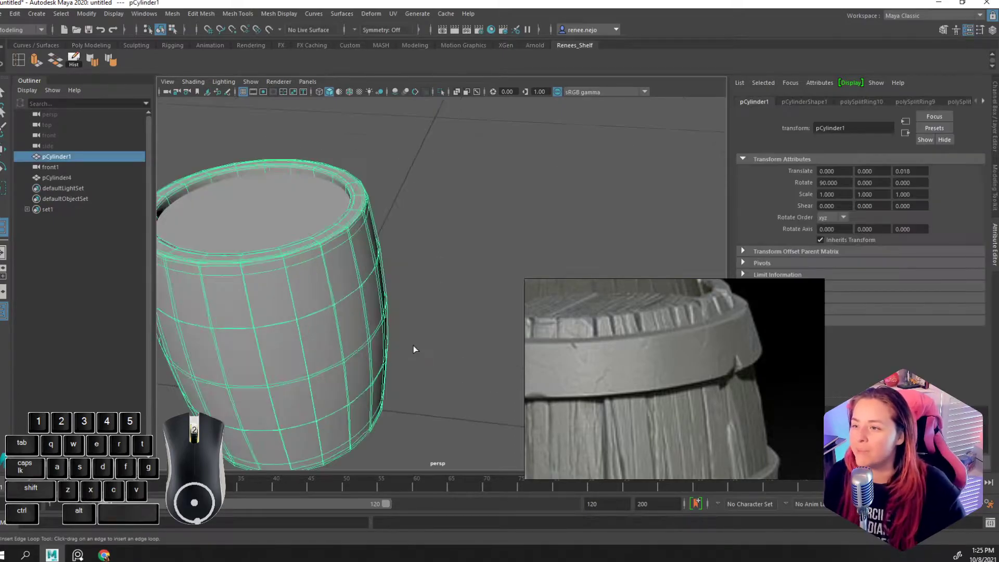
left_click_drag(391, 351, 403, 303, "alt")
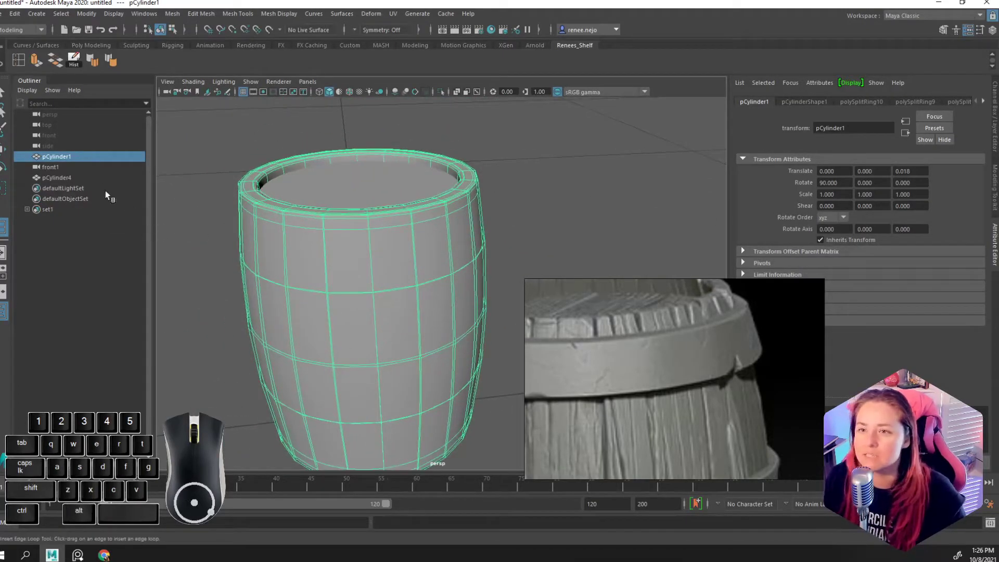
scroll(312, 256, "down", 2)
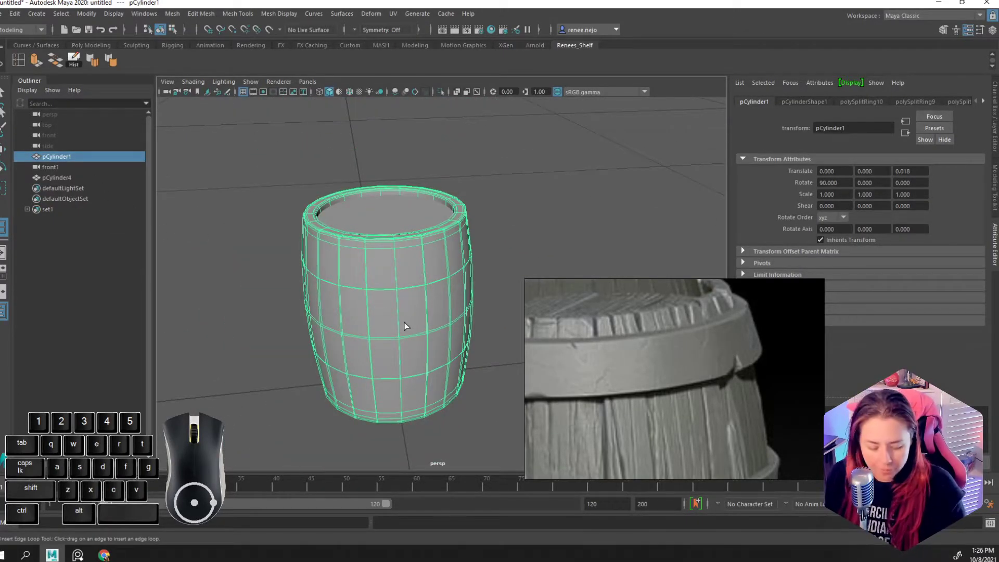
left_click(87, 13)
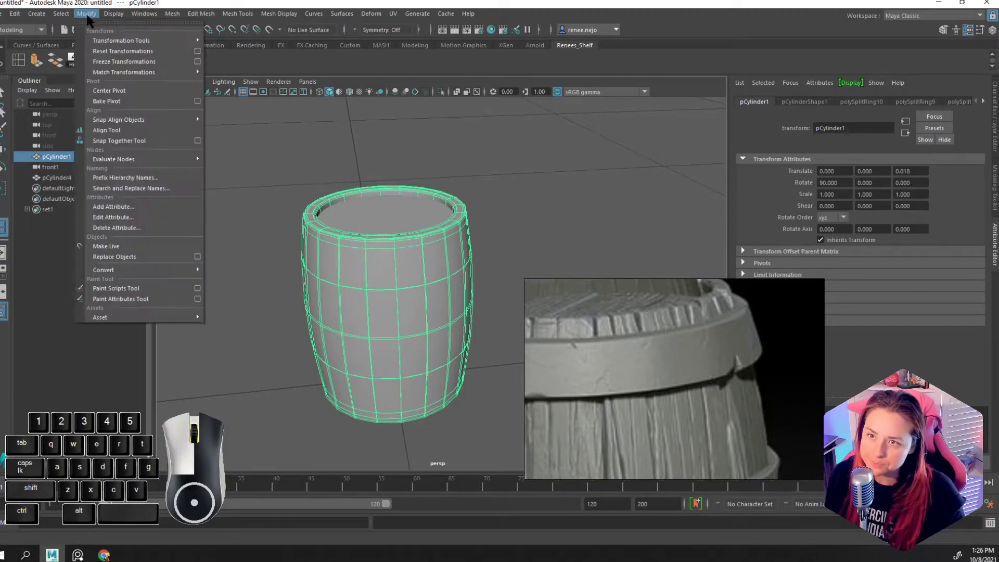
mouse_move(113, 14)
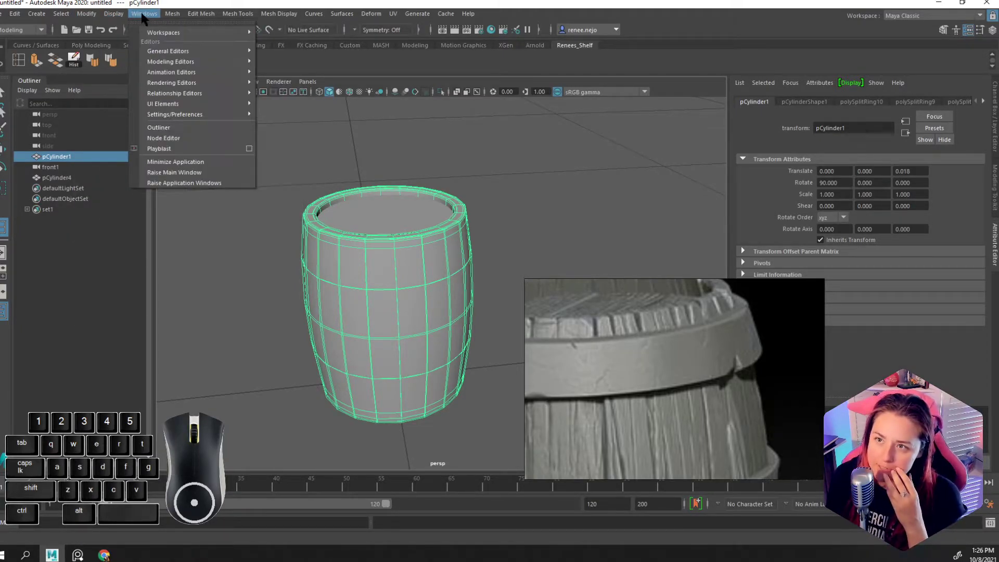
mouse_move(167, 16)
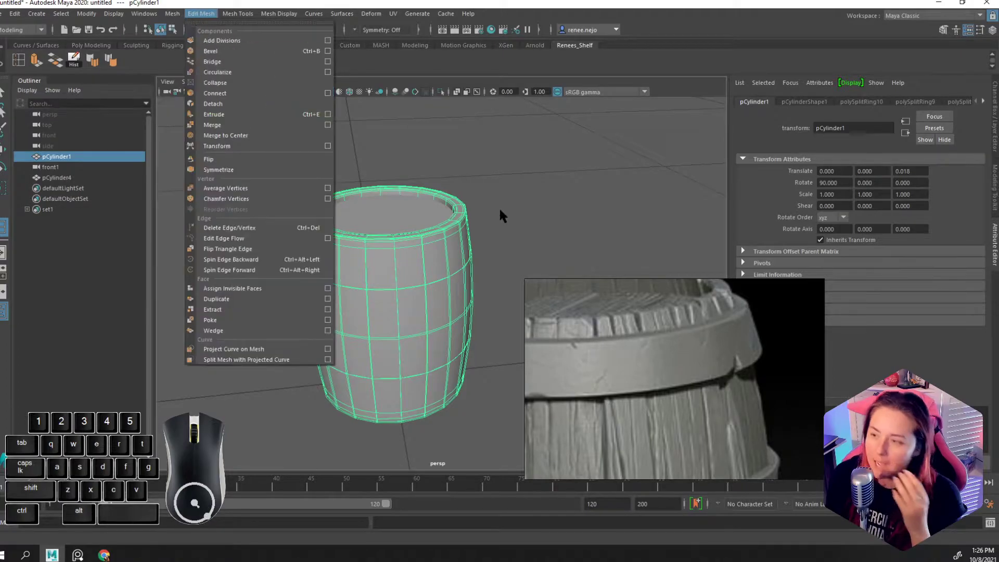
left_click(498, 207)
Step: Turn off the smooth preview on the barrel body and lids, and return from face selection to object mode
left_click(421, 255)
right_click(413, 277)
left_click(412, 295)
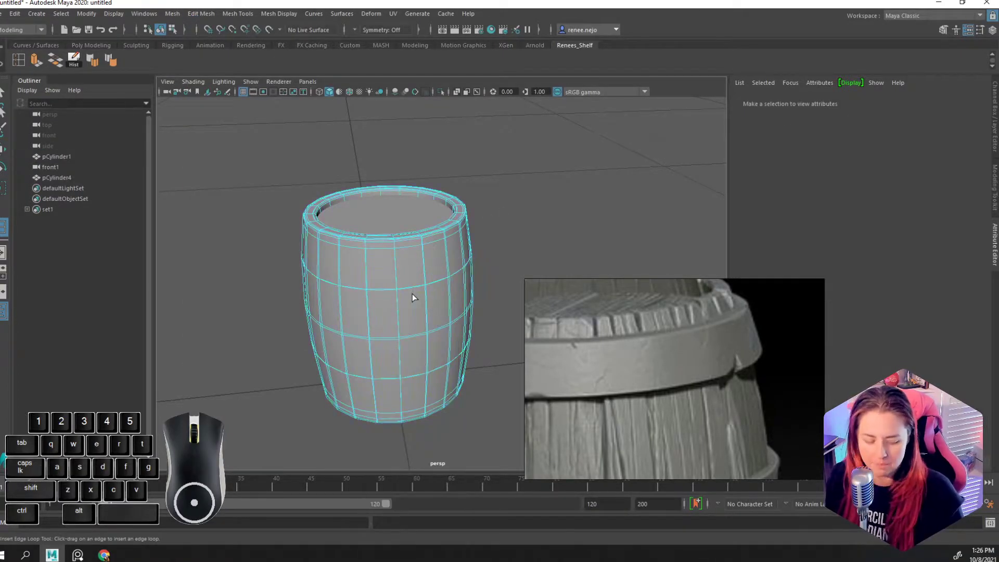
left_click(379, 225)
key("1")
key("ctrl+z")
key("ctrl+z")
key("q")
left_click(365, 207)
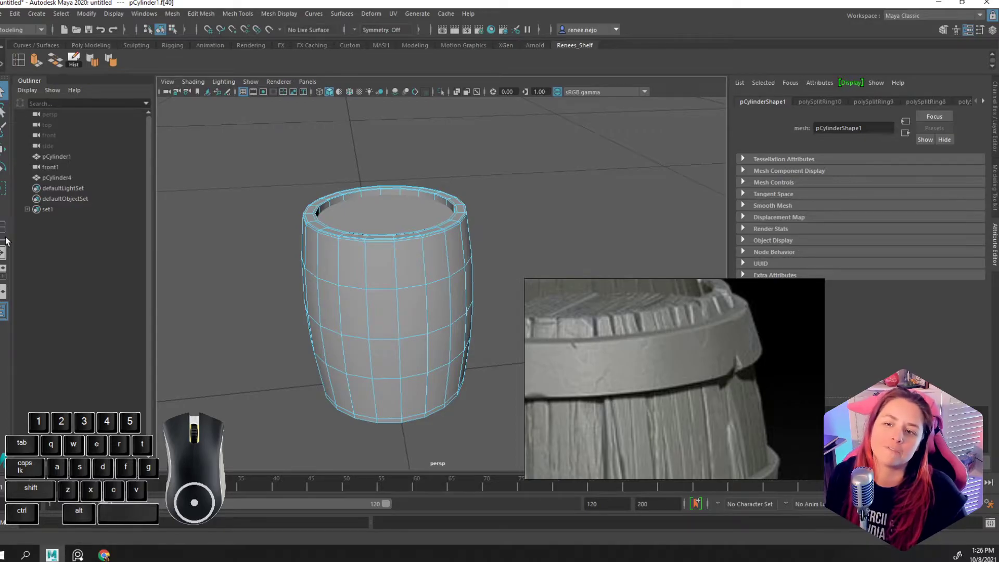
left_click(205, 173)
right_click_drag(339, 237, 395, 216)
left_click(68, 177)
key("1")
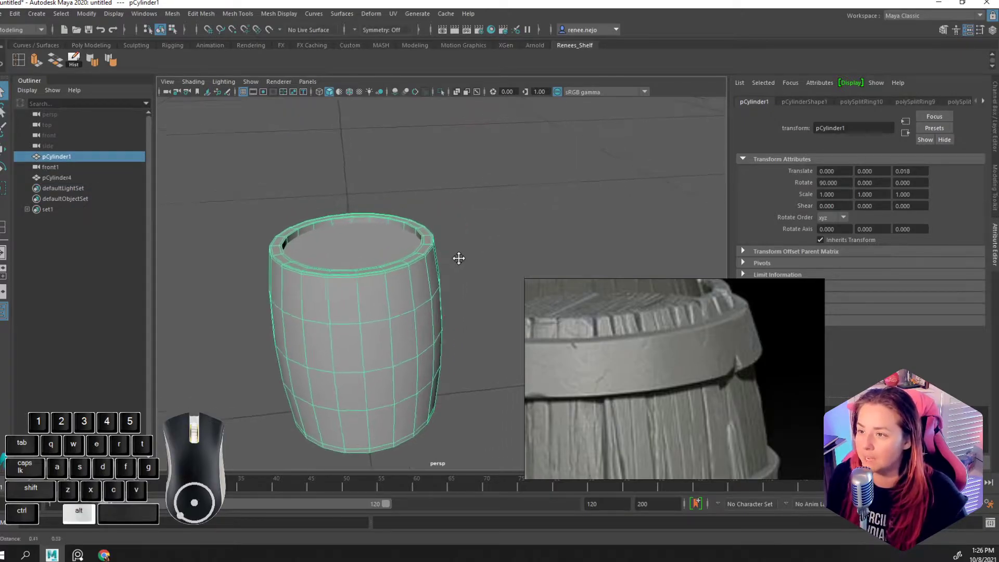
Step: Switch the barrel body to face selection and select one outer face in its top row
scroll(457, 265, "up", 6)
left_click_drag(475, 274, 248, 301, "alt")
scroll(458, 210, "down", 5)
scroll(289, 331, "up", 4)
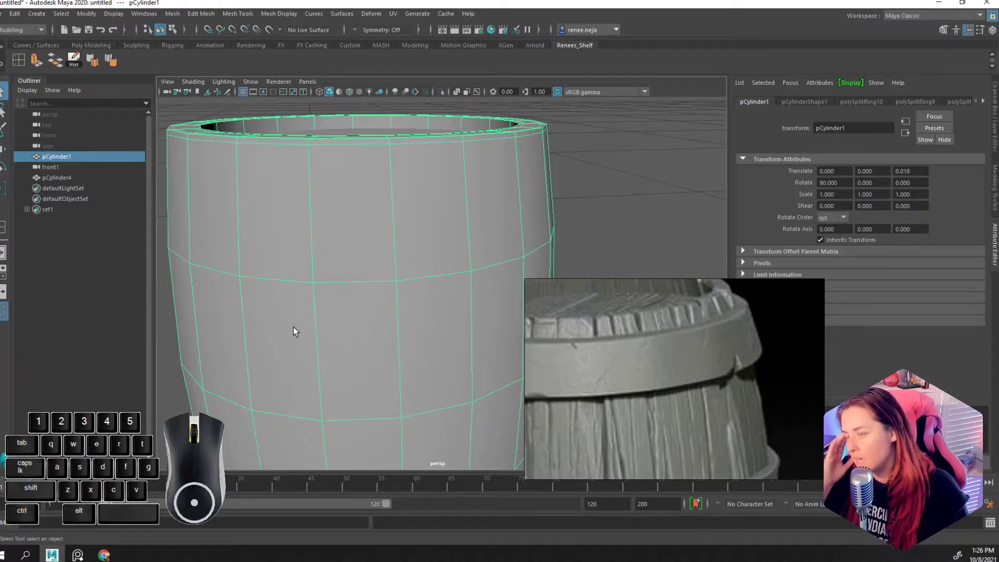
scroll(345, 299, "down", 4)
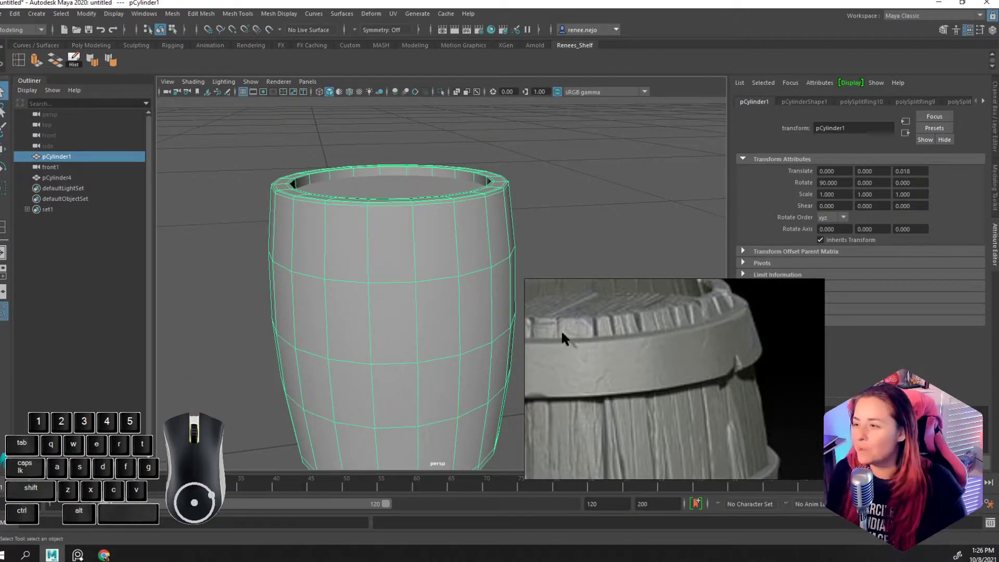
right_click(399, 250)
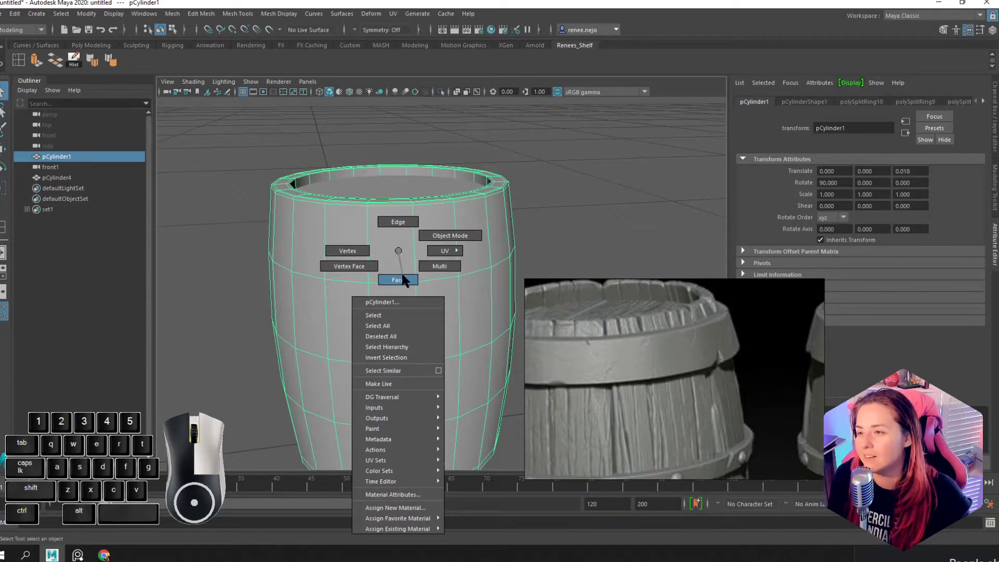
left_click(402, 276)
left_click(398, 250)
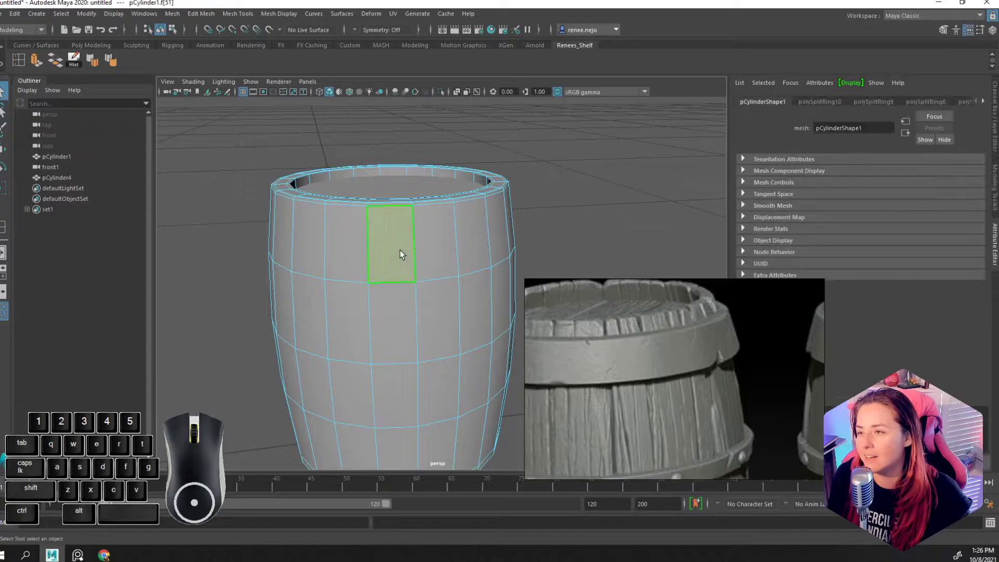
Step: Select the complete ring of outer side faces just below the barrel's top rim
left_click(440, 249, "shift")
left_click(479, 247, "shift")
left_click_drag(524, 224, 524, 221, "alt")
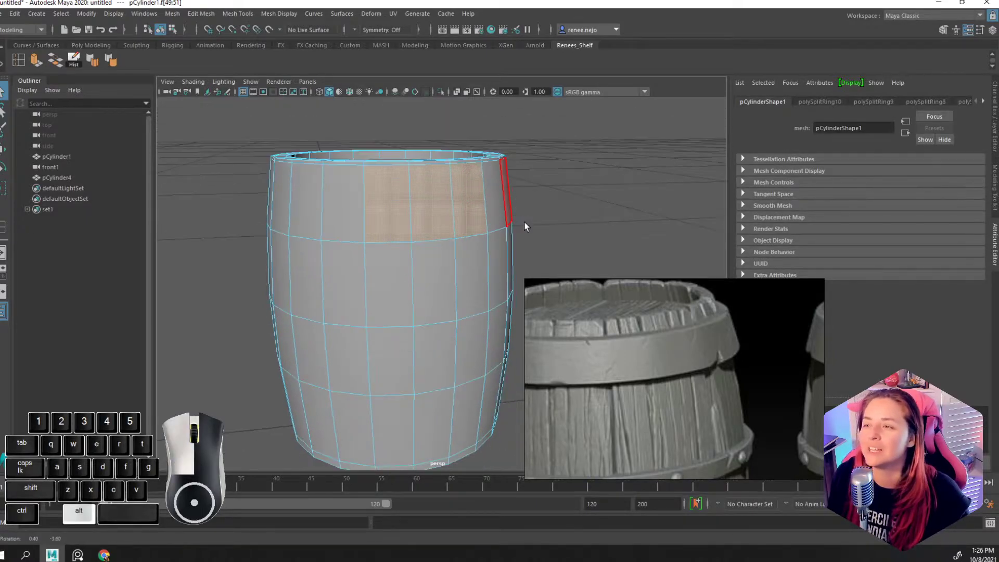
key("f")
scroll(495, 219, "down", 3)
scroll(405, 231, "down", 4)
left_click_drag(471, 260, 474, 248, "alt")
middle_click_drag(474, 248, 410, 225, "alt")
left_click_drag(513, 222, 377, 285)
scroll(378, 285, "down", 3)
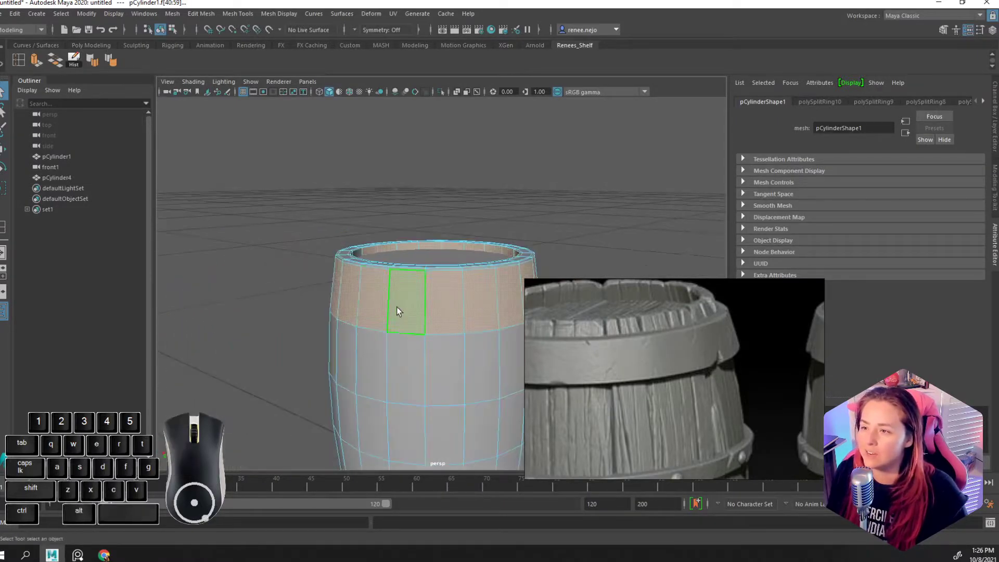
scroll(446, 312, "down", 3)
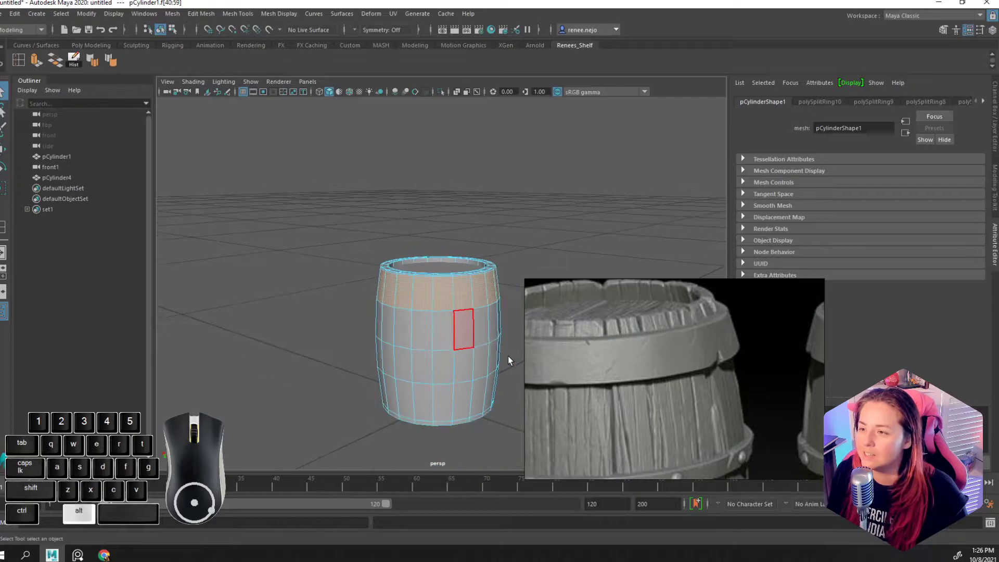
left_click_drag(491, 454, 374, 379, "alt")
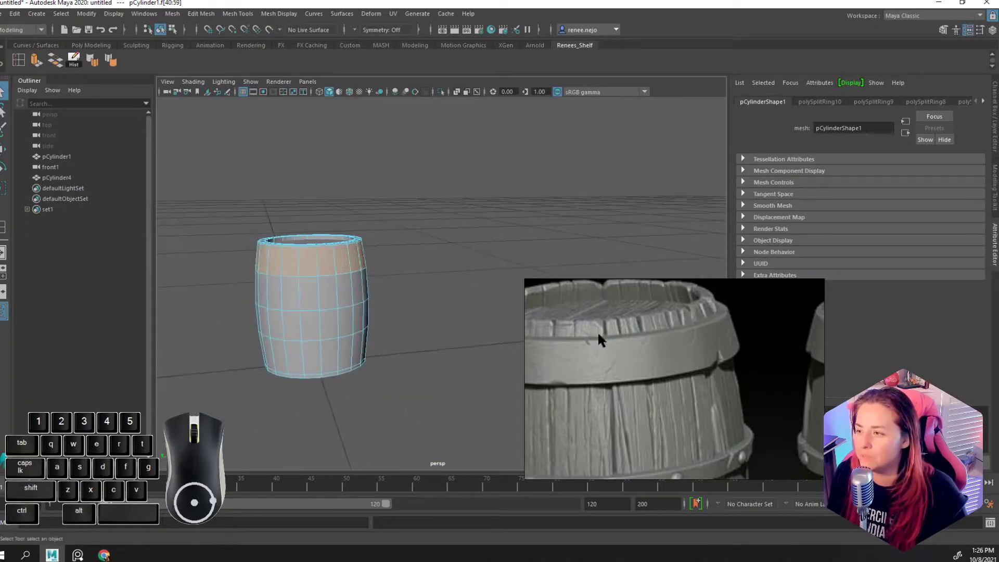
Step: Extrude the selected face ring outward by scaling to form a raised band around the barrel
left_click_drag(372, 338, 388, 298, "alt")
key("e")
key("r")
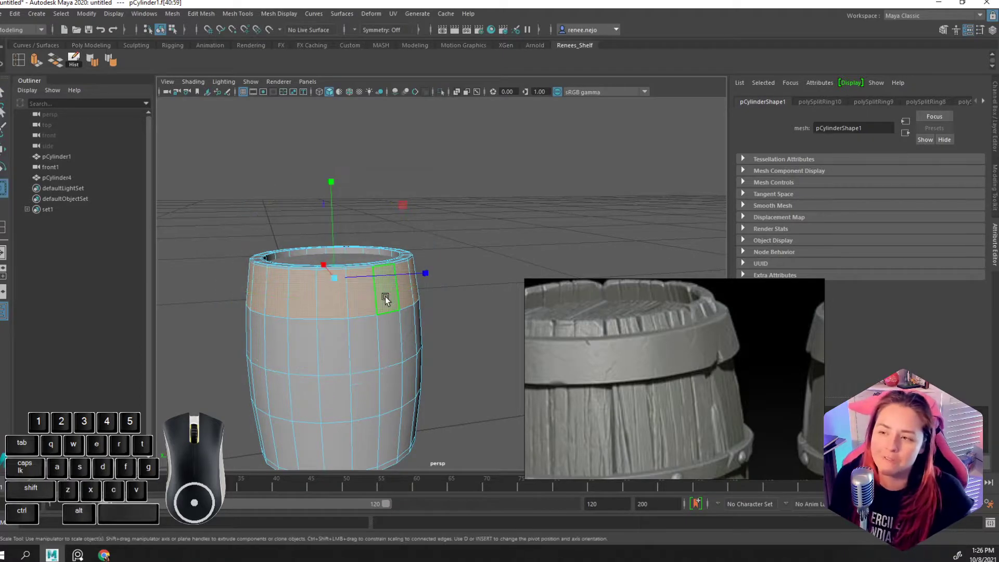
left_click_drag(463, 318, 392, 283, "alt")
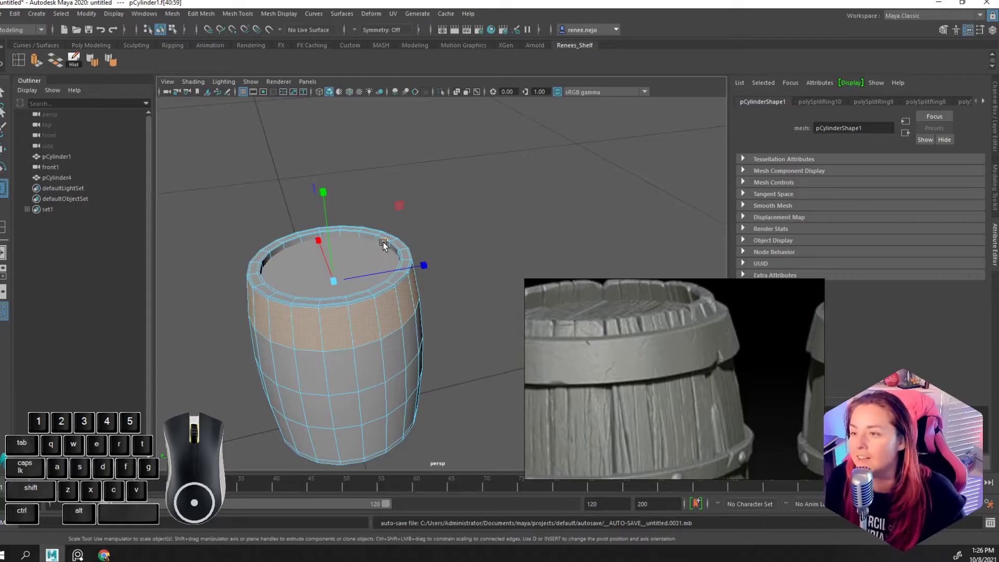
key("shift")
left_click_drag(385, 242, 400, 240, "shift")
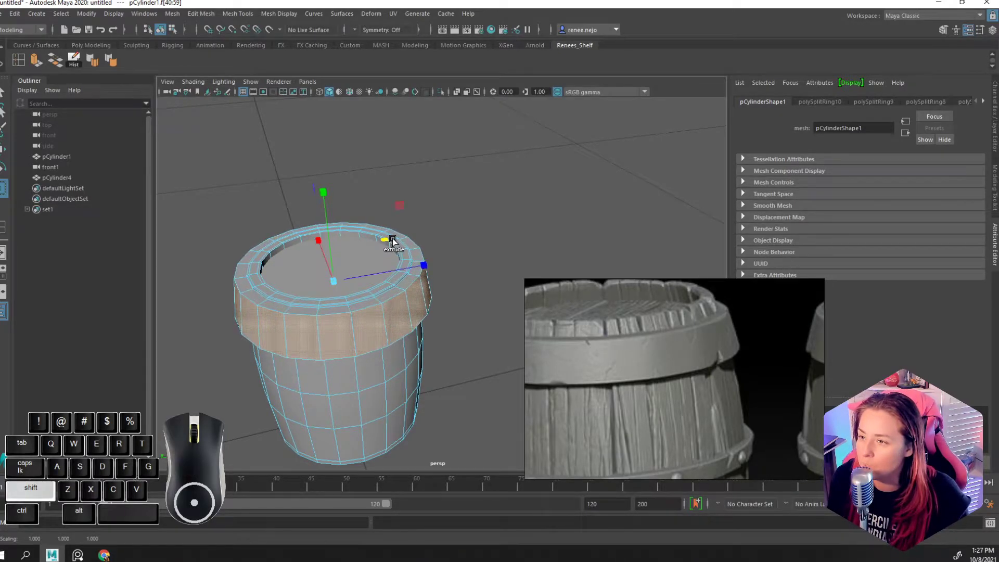
Step: Delete the top and bottom connecting face loops between the extruded band and the barrel
left_click(394, 295)
scroll(406, 290, "up", 2)
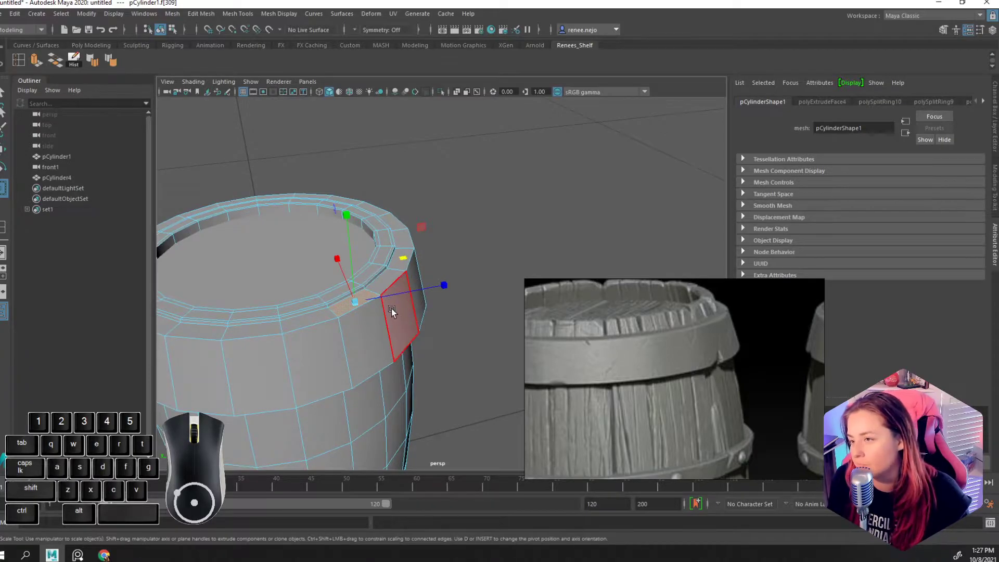
double_click(390, 286, "shift")
left_click_drag(440, 375, 411, 288, "alt")
left_click(376, 244, "shift")
double_click(392, 259, "shift")
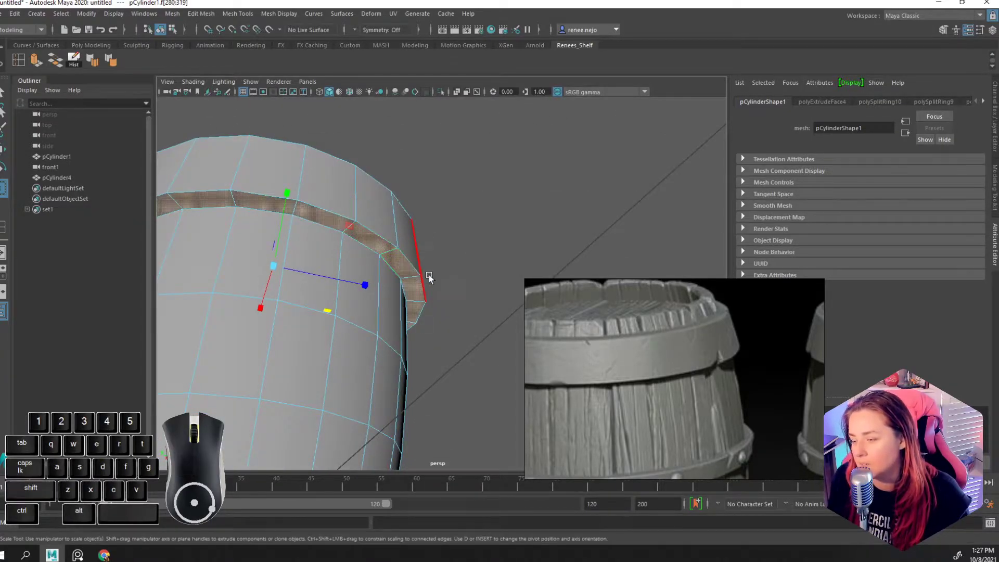
key("Delete")
Step: Select the detached band's face ring and move it straight up, clear of the barrel
left_click_drag(429, 275, 370, 242, "alt")
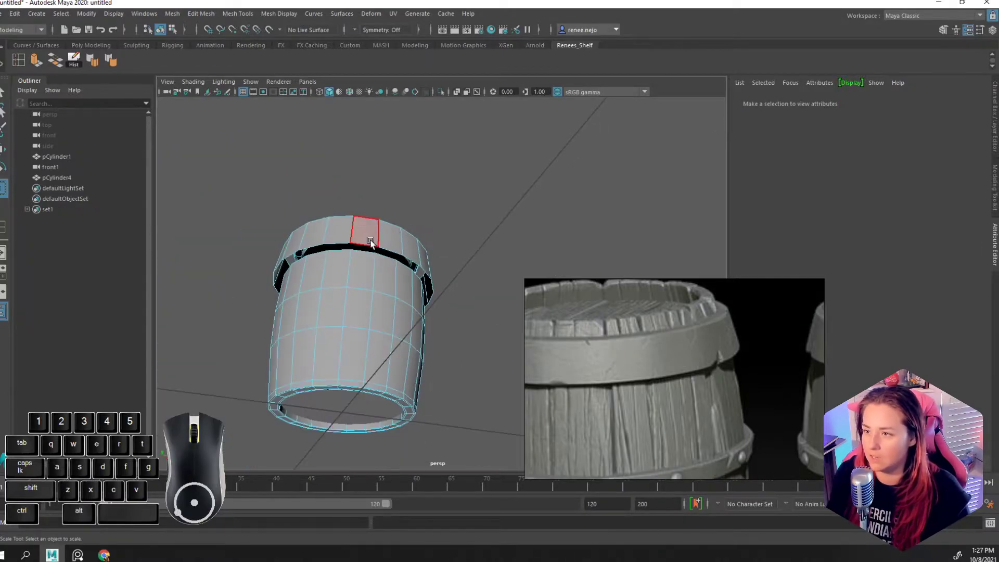
double_click(370, 242)
key("w")
left_click_drag(361, 208, 361, 133)
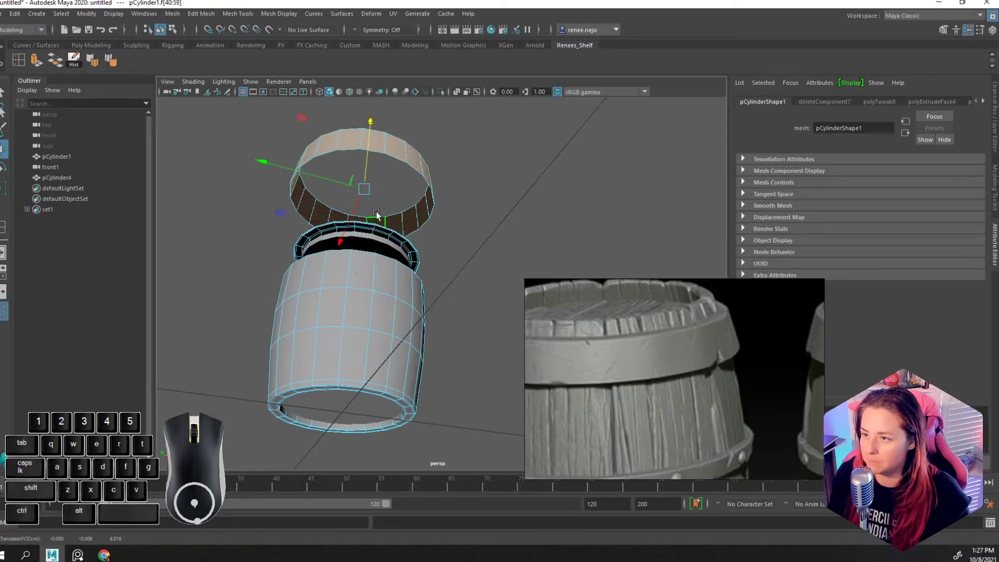
Step: Bridge the border edge loops of the rim and the barrel body to close the gap left by the band
scroll(394, 239, "up", 5)
left_click_drag(349, 263, 367, 264, "alt")
right_click_drag(368, 264, 369, 249)
double_click(367, 255)
double_click(370, 283, "shift")
left_click_drag(369, 283, 400, 333, "alt")
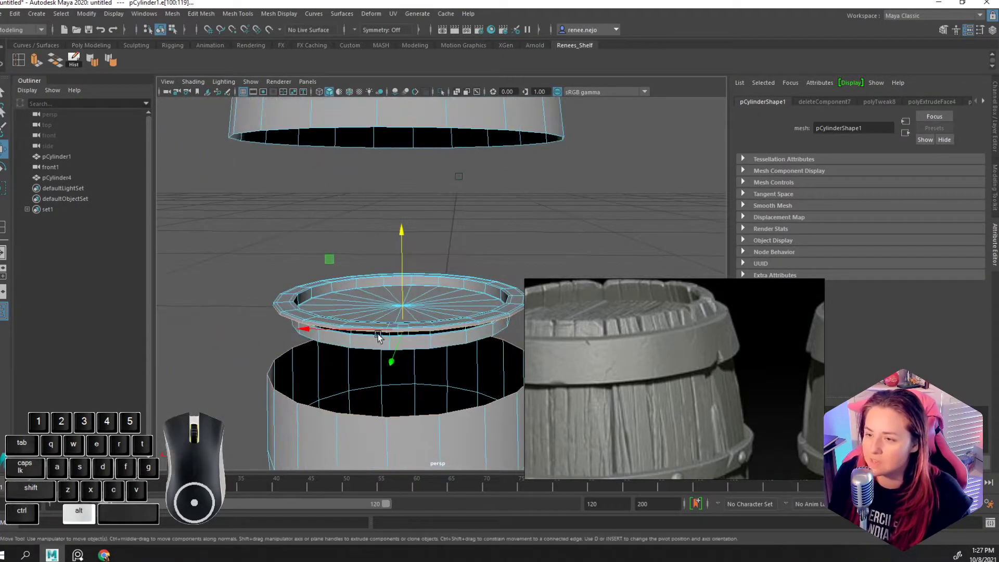
left_click(55, 61)
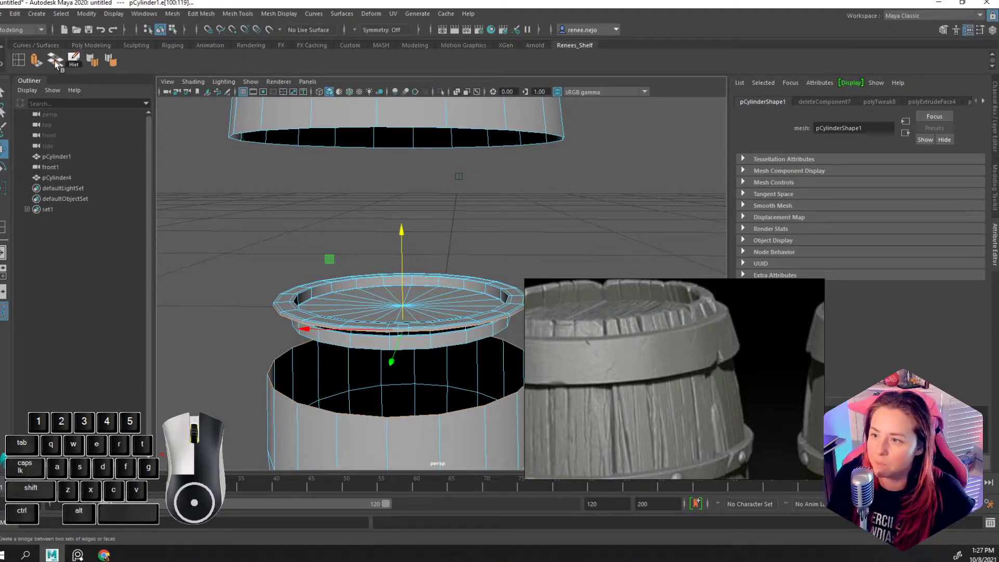
left_click_drag(206, 211, 352, 290, "alt")
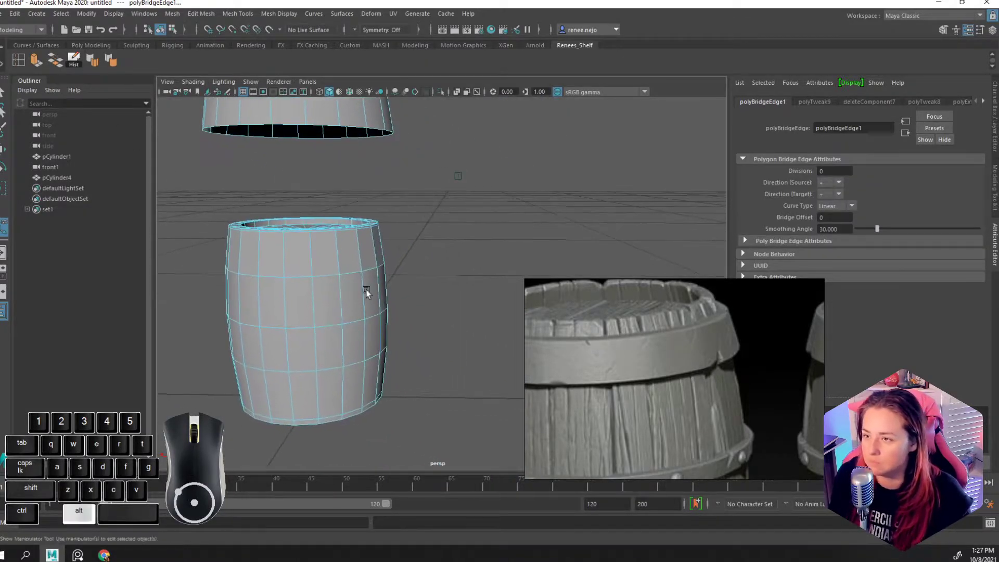
Step: Soften the ring of vertical edges on the newly bridged section of the barrel
right_click_drag(409, 265, 405, 240)
left_click(357, 255)
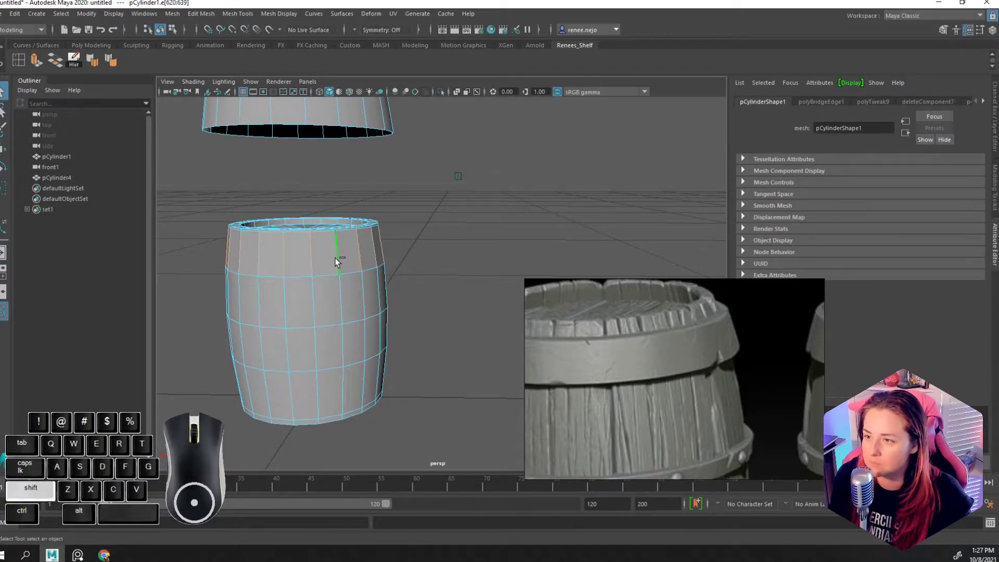
left_click(110, 60)
middle_click_drag(400, 162, 414, 178, "alt")
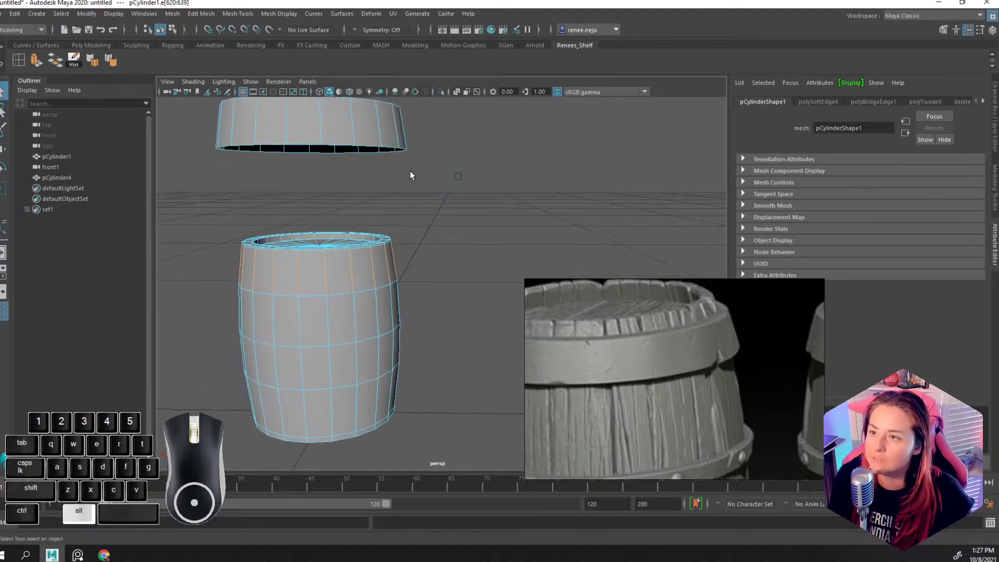
Step: Select the floating band's faces and move them back down around the upper part of the barrel
right_click_drag(352, 130, 358, 157)
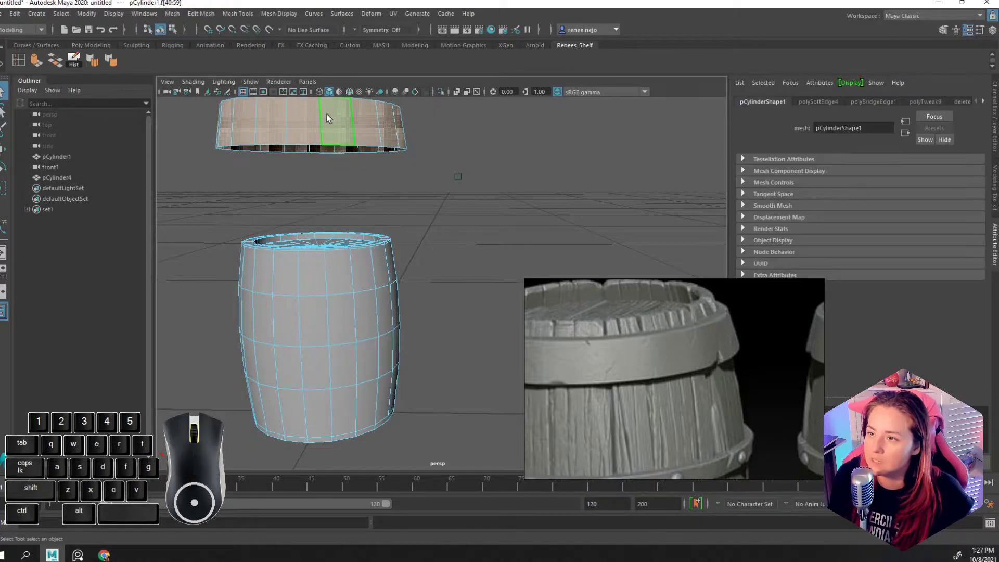
scroll(327, 119, "down", 2)
key("w")
key("e")
key("w")
left_click_drag(340, 129, 355, 238)
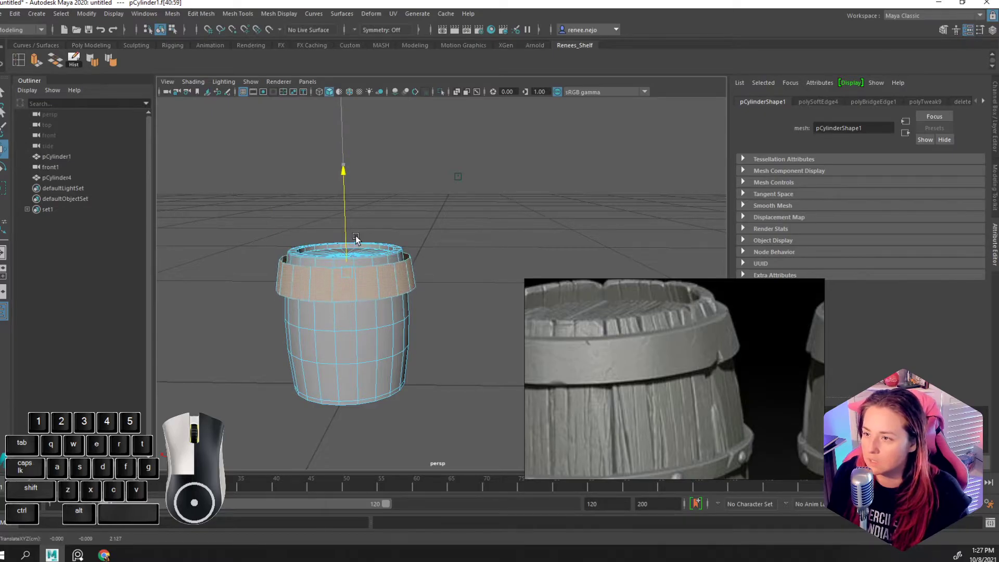
scroll(421, 354, "up", 2)
left_click_drag(421, 355, 451, 368, "alt")
scroll(440, 356, "up", 2)
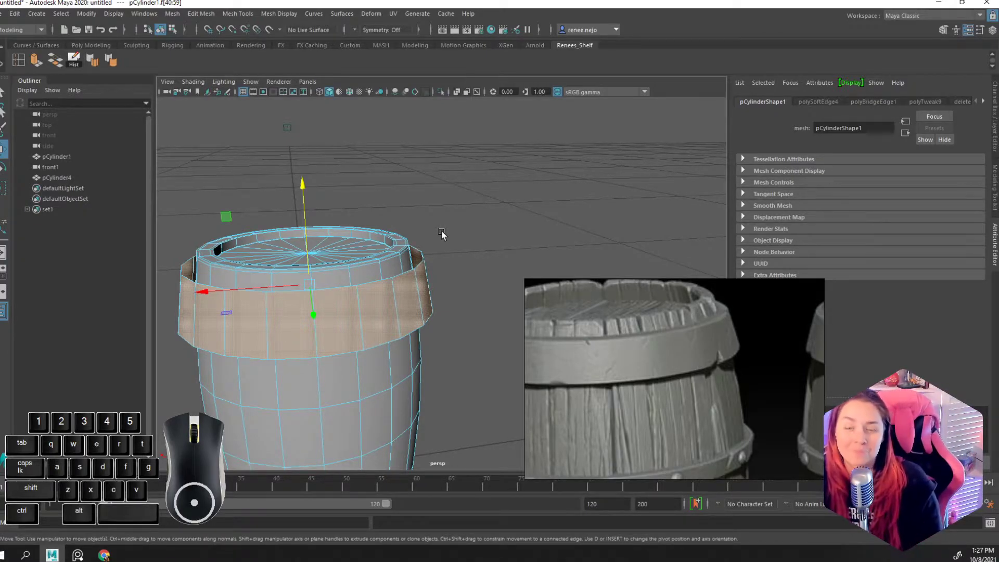
Step: Separate the barrel mesh so the band becomes its own object, and select the band
right_click_drag(396, 246, 440, 232)
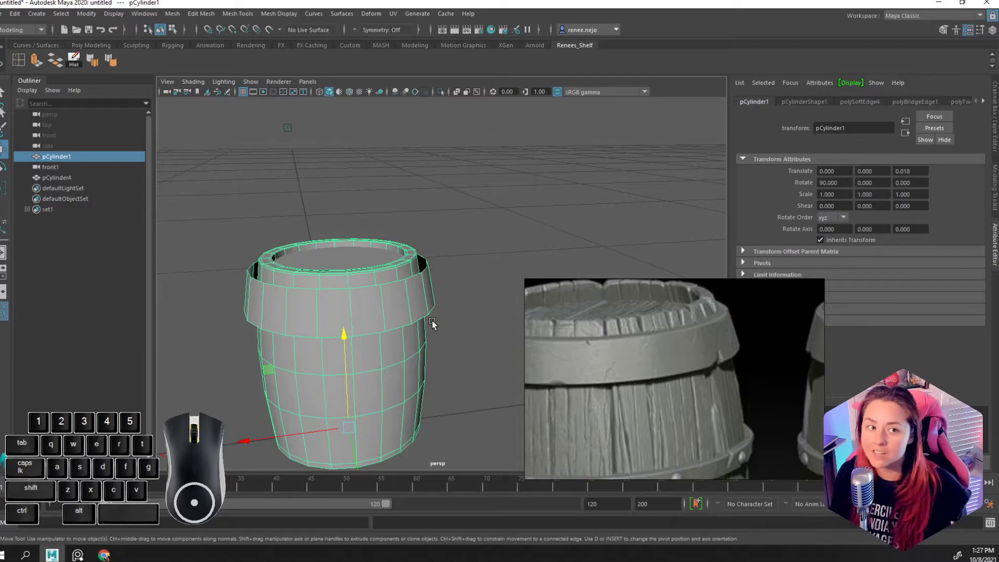
right_click_drag(390, 277, 398, 301)
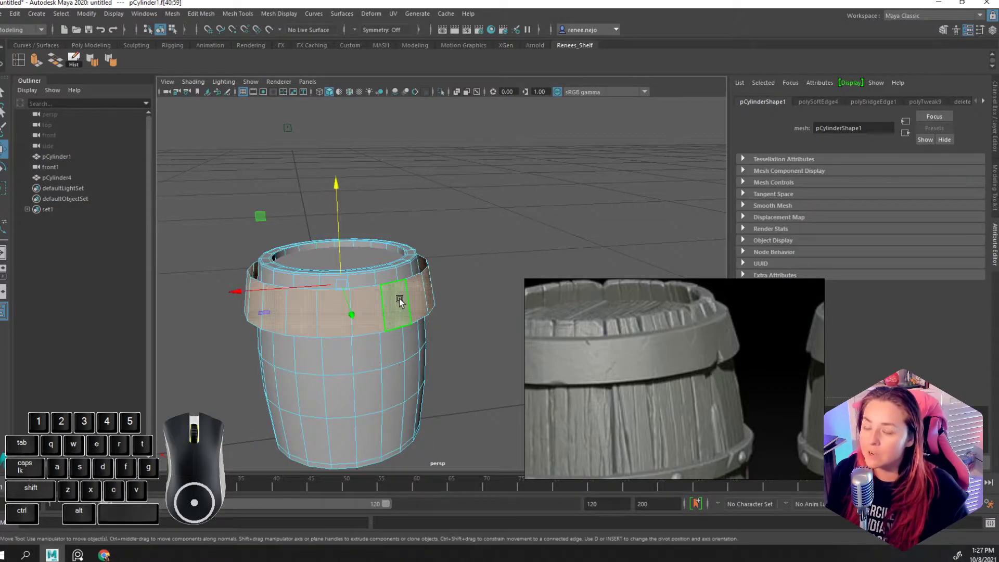
left_click_drag(304, 295, 359, 338, "alt")
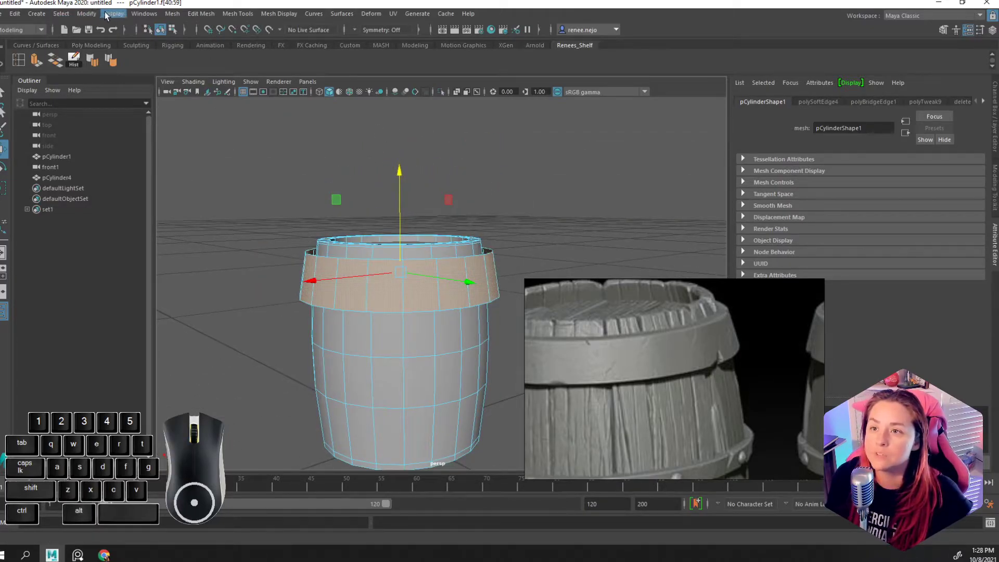
left_click(172, 14)
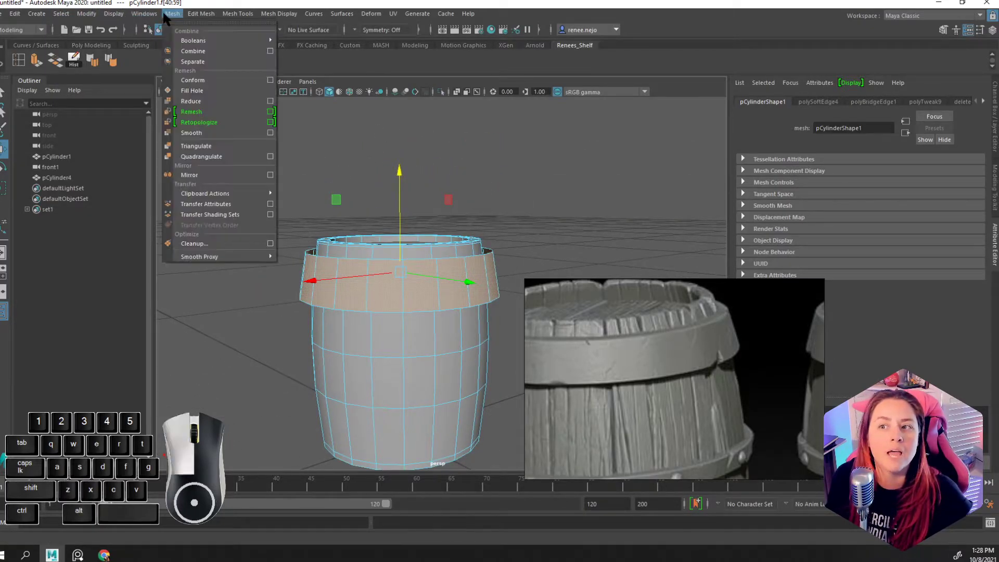
left_click(188, 55)
right_click_drag(412, 301, 430, 273)
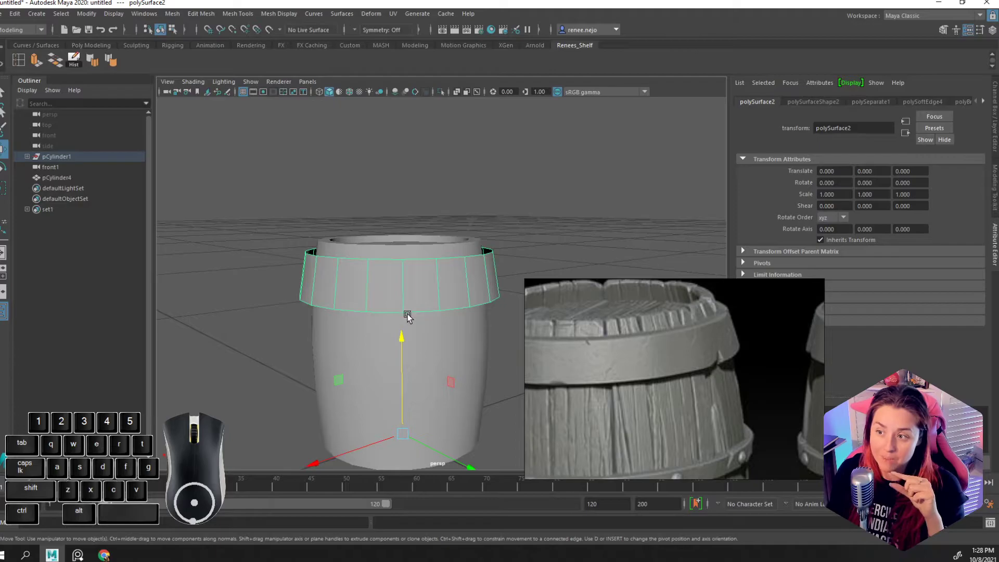
Step: Delete the construction history of the separated band
scroll(407, 316, "down", 2)
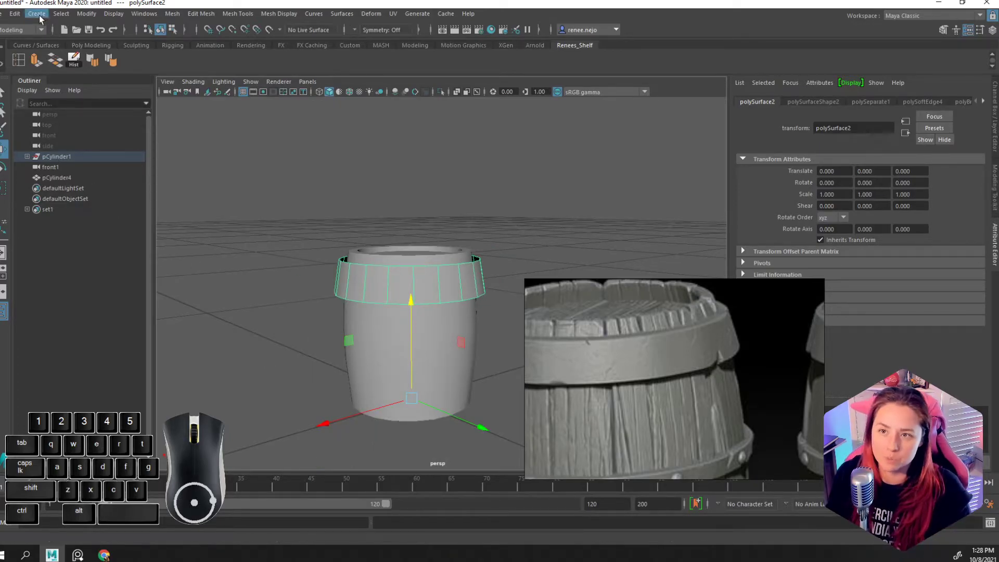
left_click(15, 14)
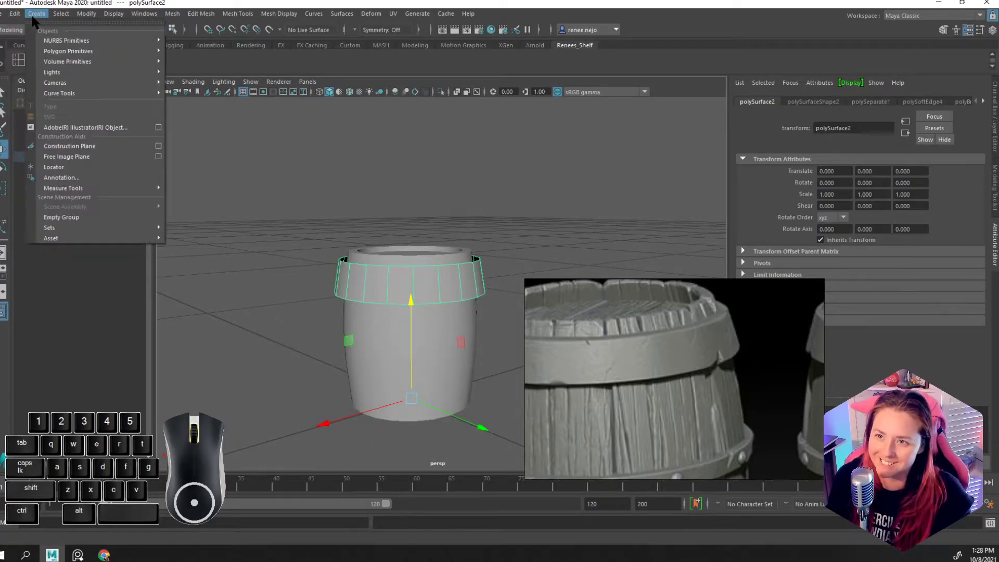
mouse_move(109, 19)
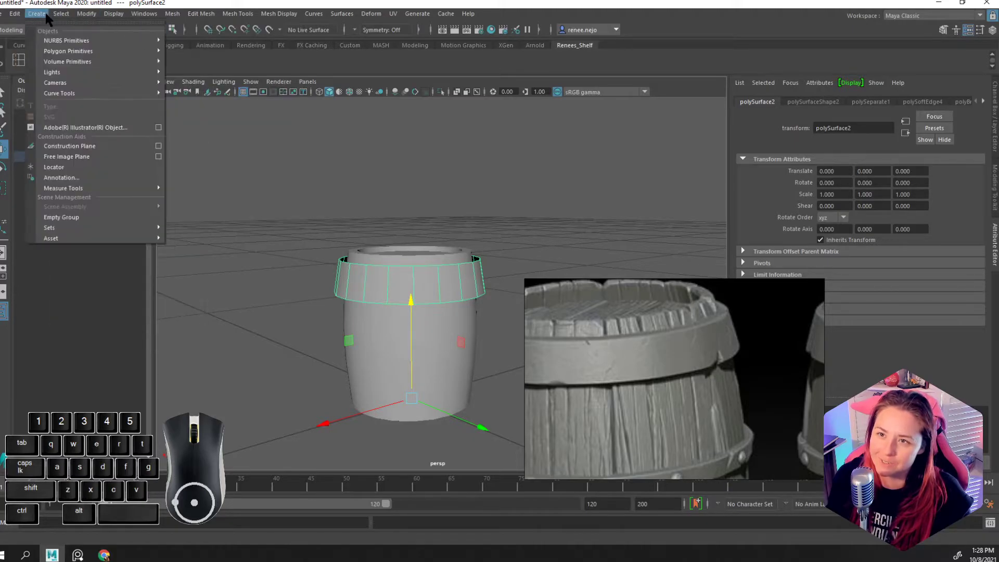
mouse_move(17, 11)
mouse_move(54, 136)
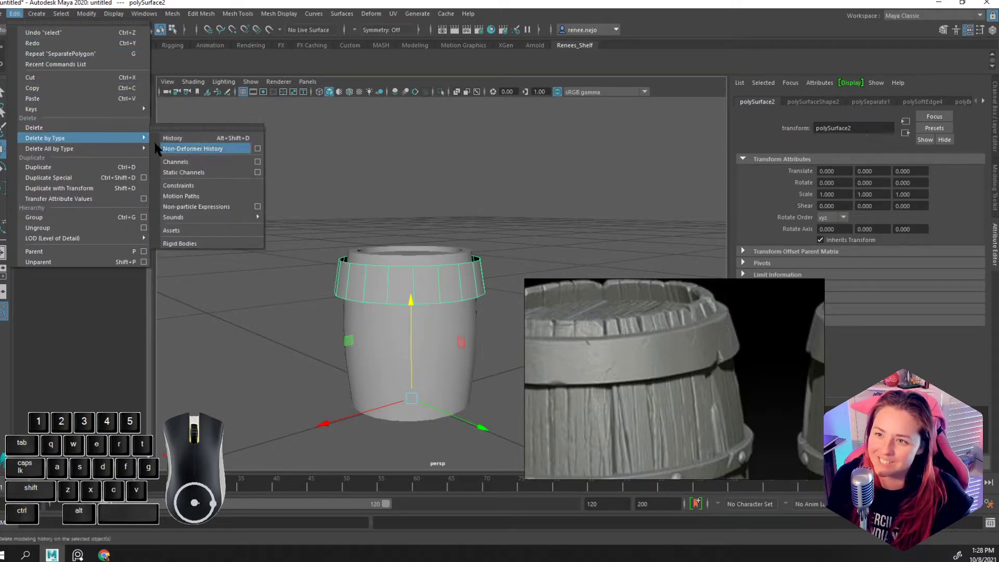
left_click(172, 141)
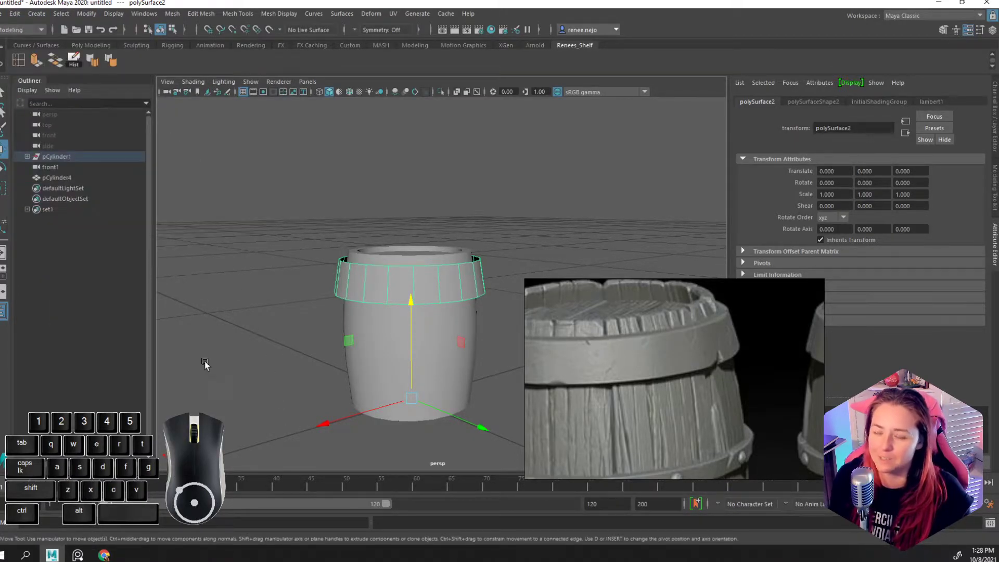
left_click(15, 13)
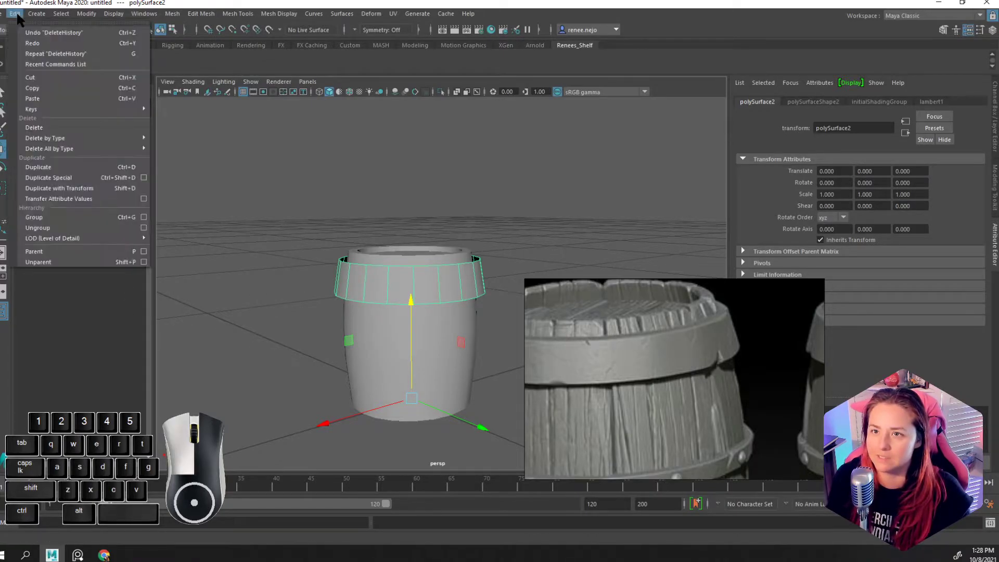
mouse_move(62, 138)
left_click(175, 139)
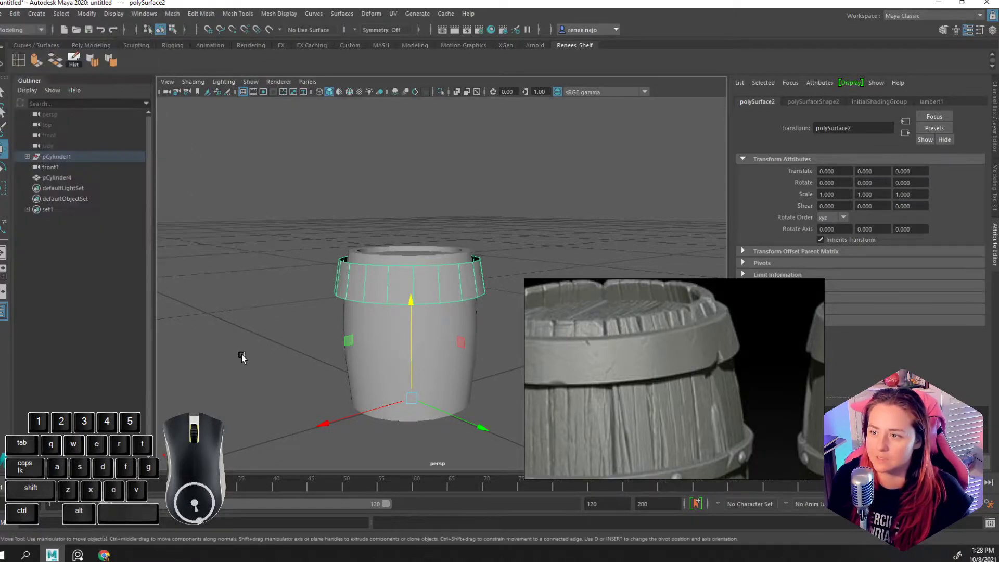
Step: Expand the pCylinder1 group in the Outliner and select the band mesh, polySurface2
left_click(57, 177)
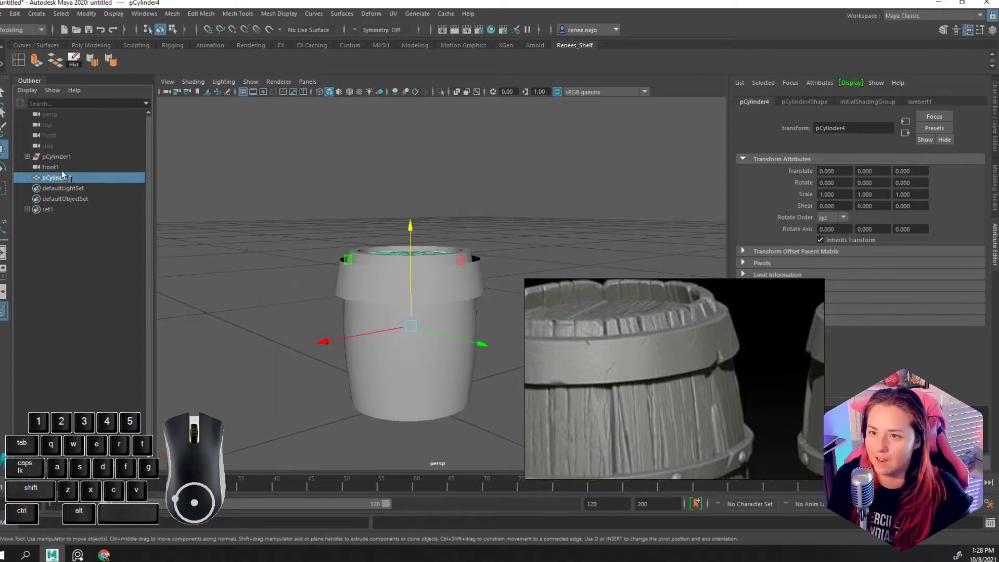
left_click(27, 156)
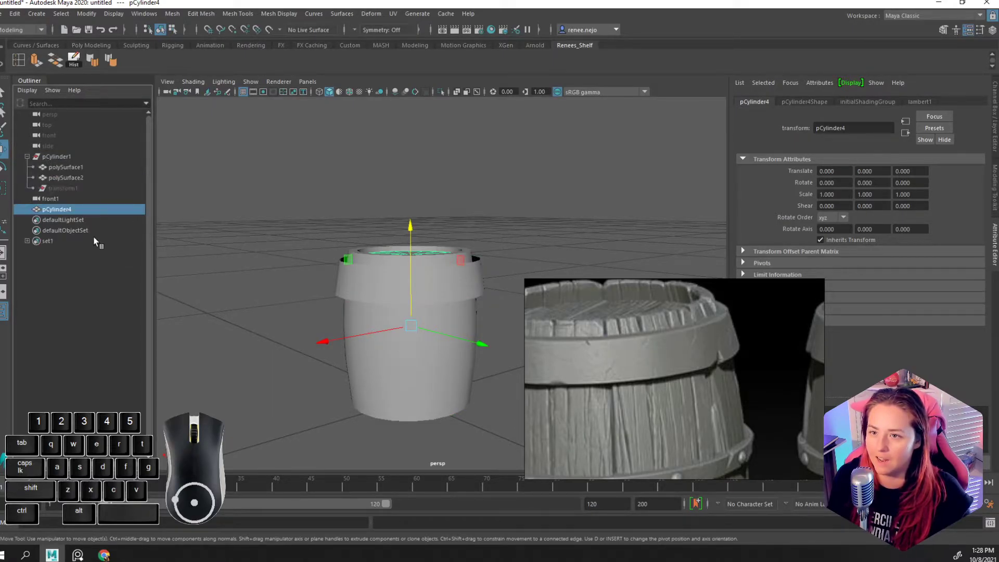
scroll(393, 295, "up", 5)
left_click(392, 296)
middle_click_drag(362, 301, 375, 263, "alt")
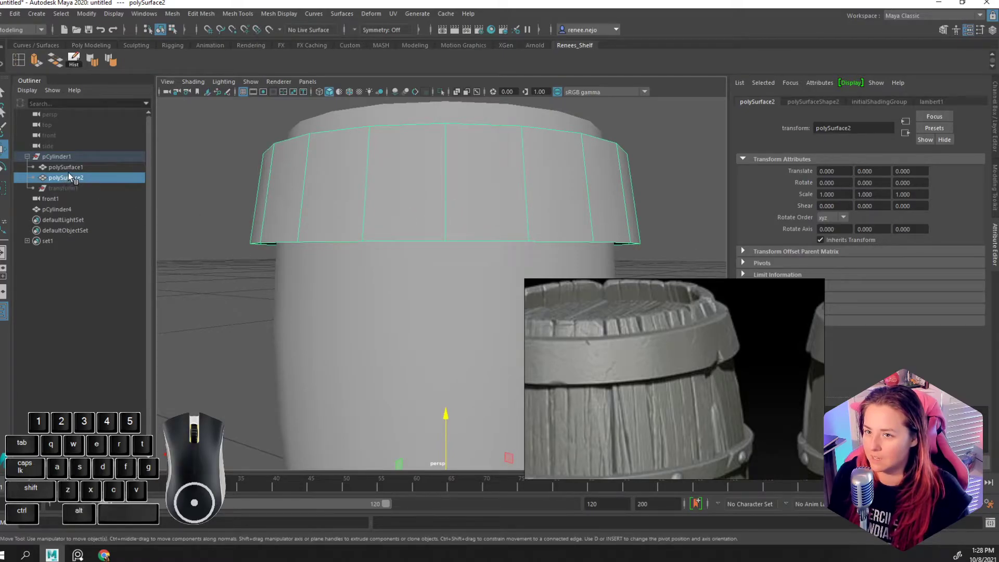
Step: Undo the history deletion on the band
left_click_drag(490, 187, 454, 176, "alt")
key("ctrl+z")
key("ctrl+z")
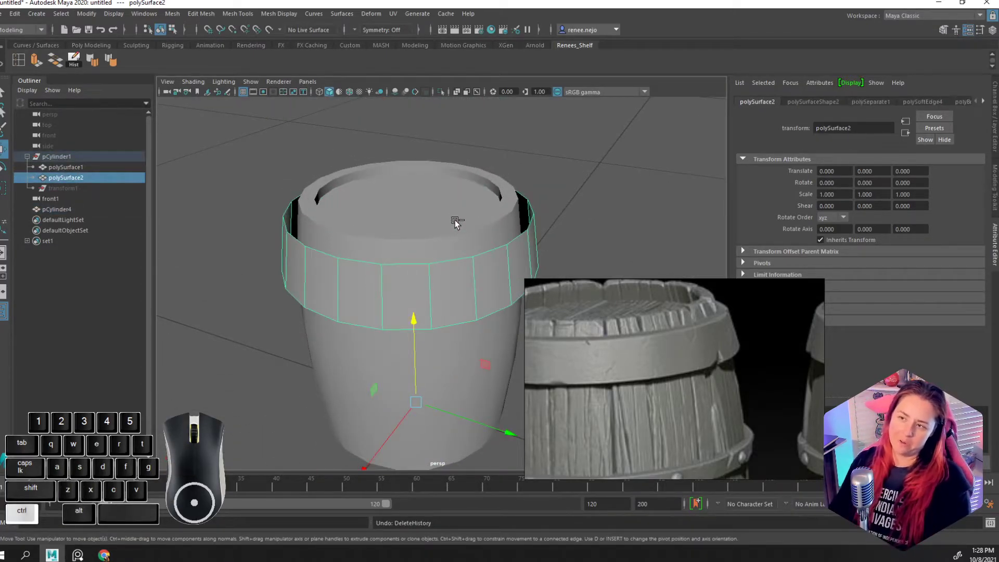
Step: Try to delete the construction history of the barrel body and the band together
left_click(66, 167)
left_click(66, 178, "ctrl")
left_click(19, 15)
left_click(20, 14)
left_click(4, 15)
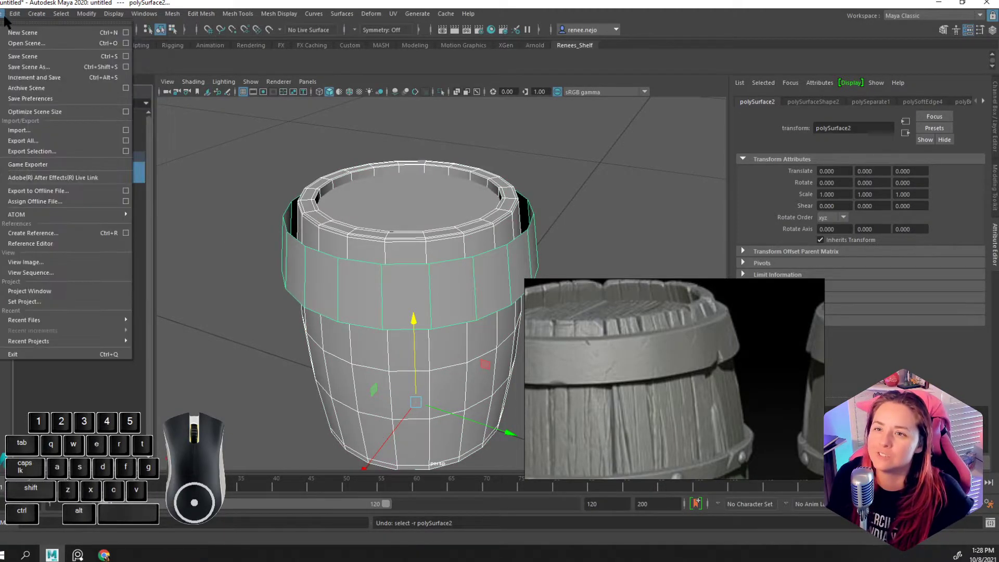
mouse_move(19, 16)
mouse_move(62, 138)
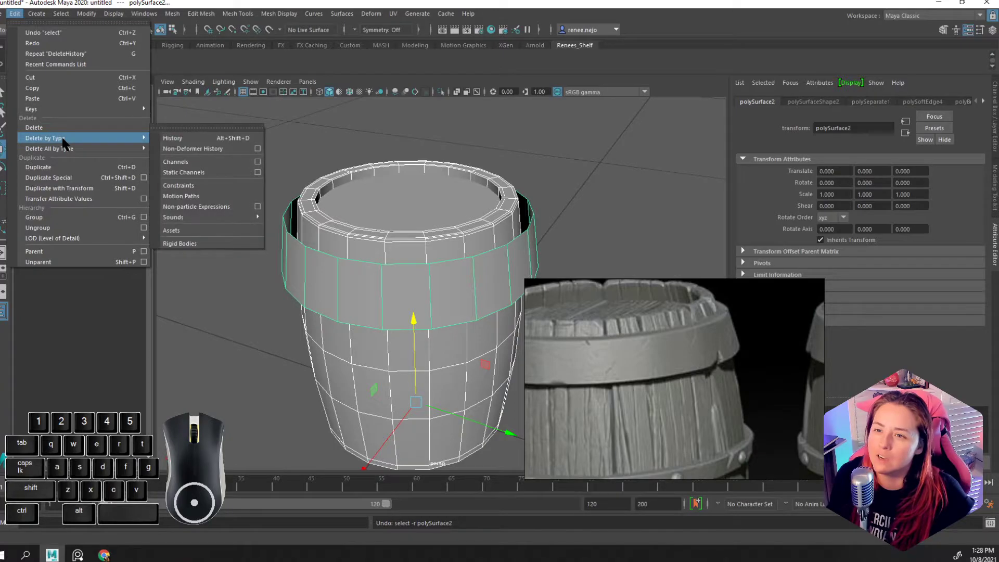
left_click(176, 143)
key("ctrl+z")
key("ctrl+z")
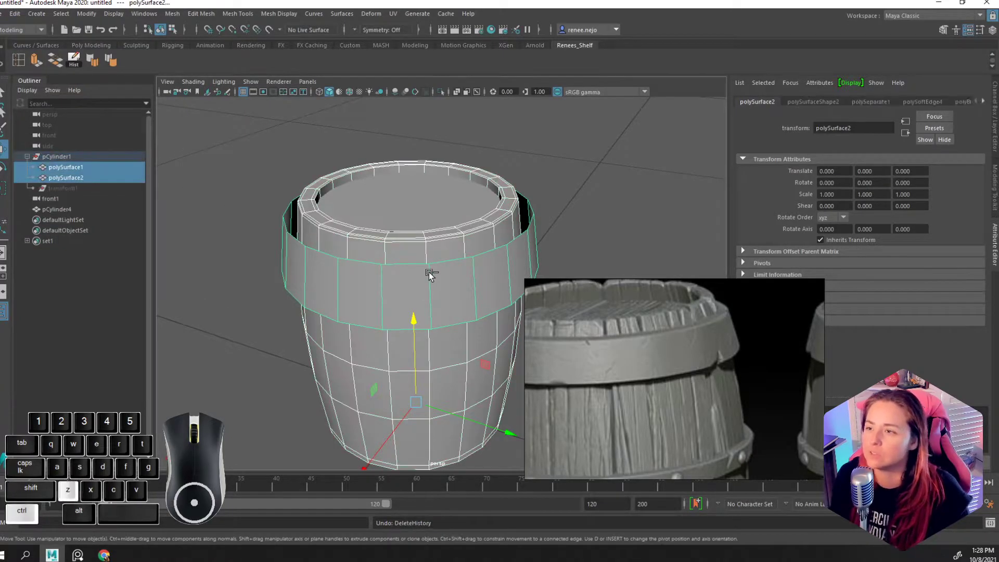
Step: Select the band's upper and lower border edge loops and extrude them inward by scaling to give the band thickness
middle_click_drag(457, 291, 442, 291, "alt")
right_click(426, 277)
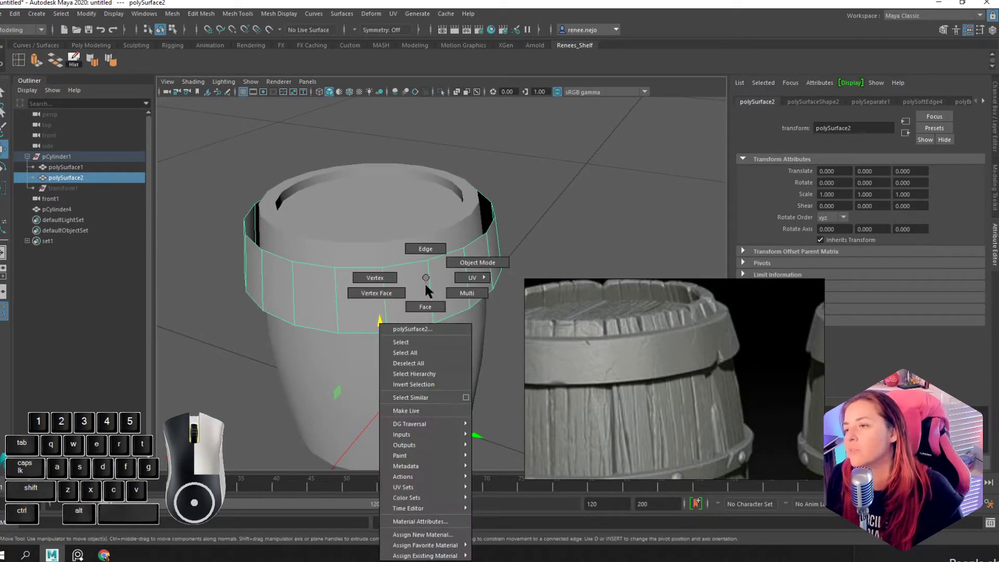
left_click(426, 249)
double_click(414, 265)
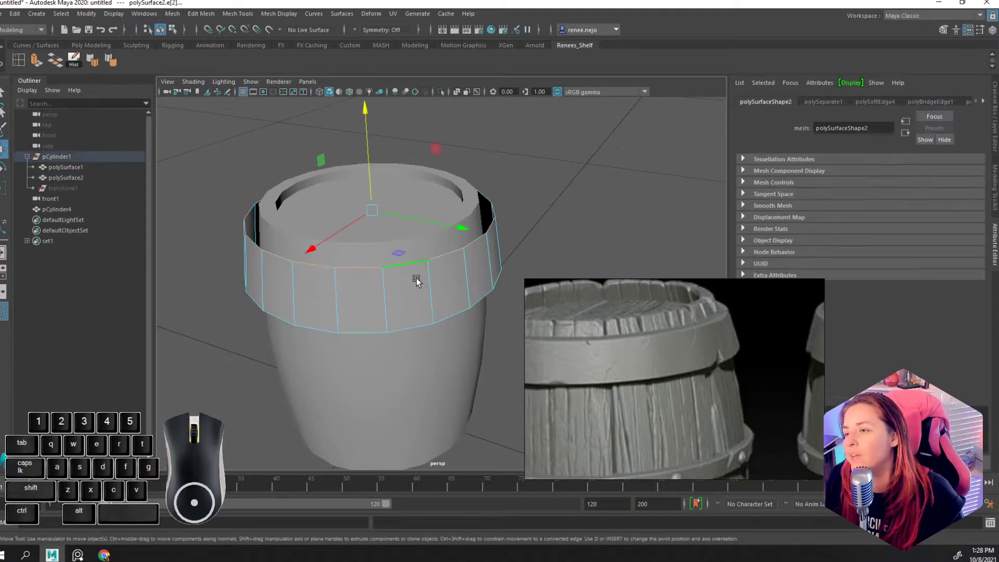
double_click(422, 323, "shift")
left_click_drag(419, 323, 437, 346, "alt")
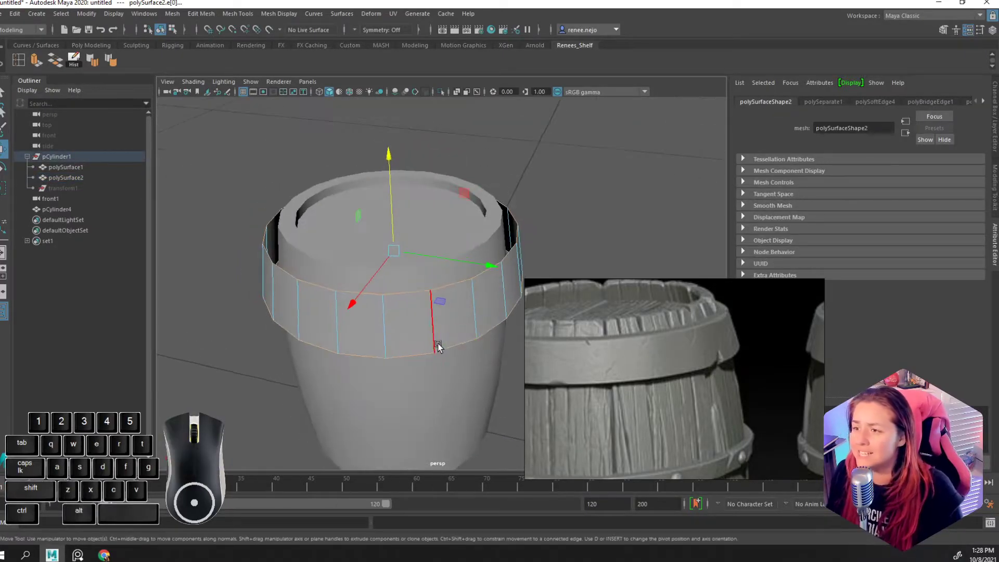
key("r")
left_click_drag(294, 276, 299, 274, "shift")
Step: Select all of the band's faces and scale them slightly inward so the band sits closer to the barrel
right_click(411, 325)
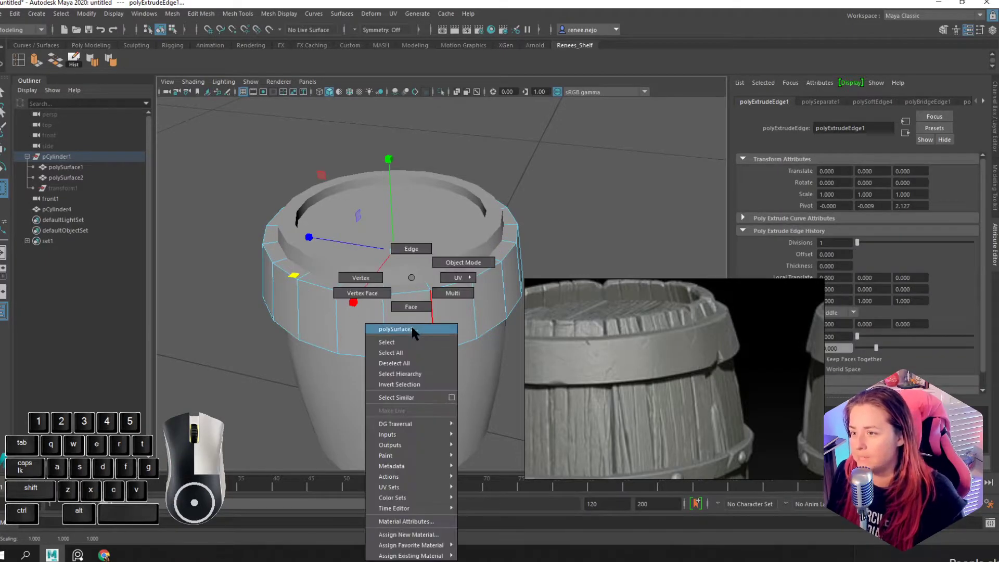
double_click(406, 315)
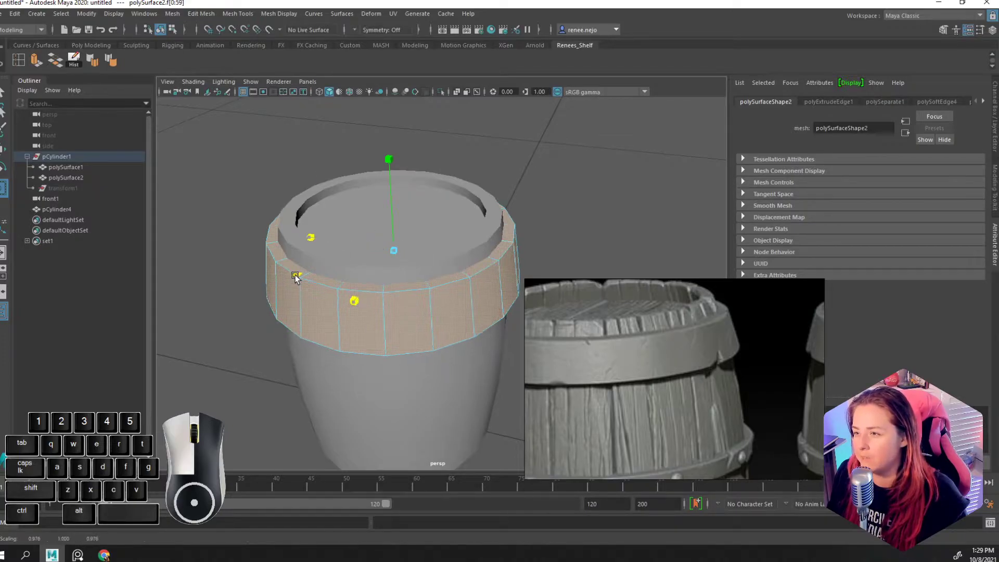
left_click_drag(295, 276, 663, 354, "alt")
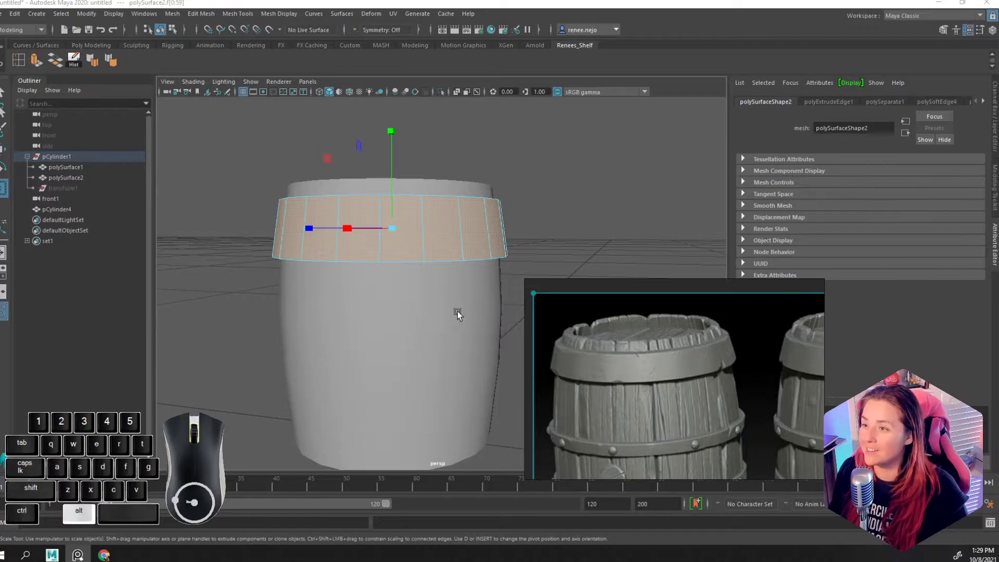
mouse_move(391, 155)
left_mouse_down()
mouse_move(394, 189)
mouse_move(393, 152)
left_mouse_up()
key("w")
Step: Select the band's lower outer edge loop and scale it horizontally to adjust the flare
left_click_drag(351, 255, 407, 245, "alt")
middle_click_drag(408, 245, 404, 236, "alt")
scroll(404, 236, "up", 3)
right_click_drag(385, 189, 358, 187)
right_click_drag(377, 188, 373, 162)
double_click(376, 201)
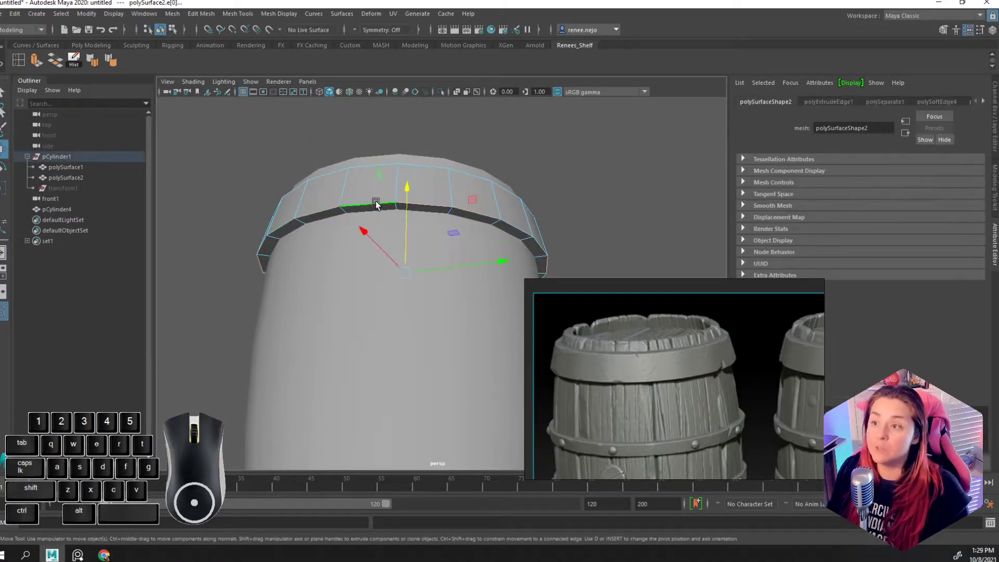
left_click_drag(475, 256, 361, 338, "alt")
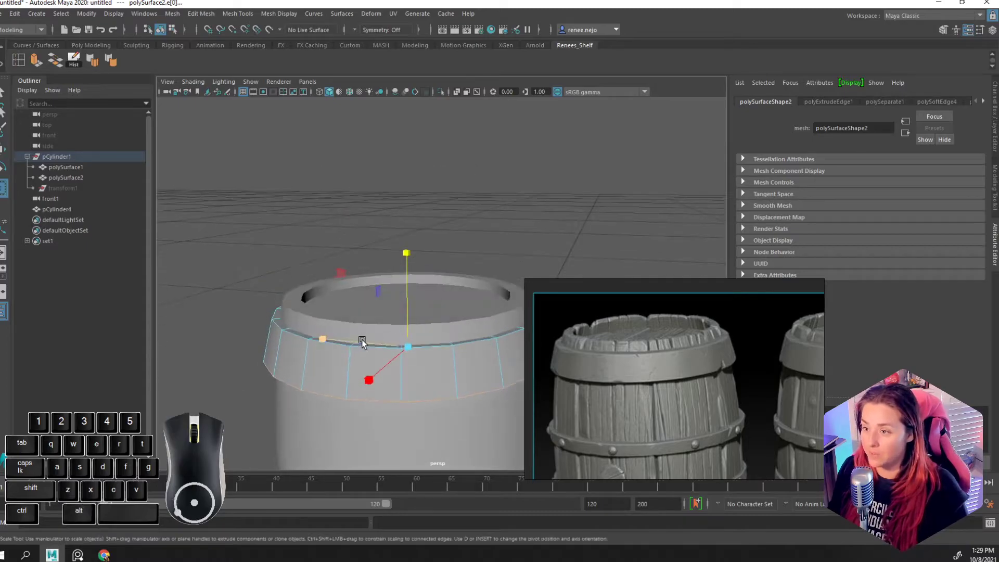
left_click_drag(317, 276, 298, 336, "alt")
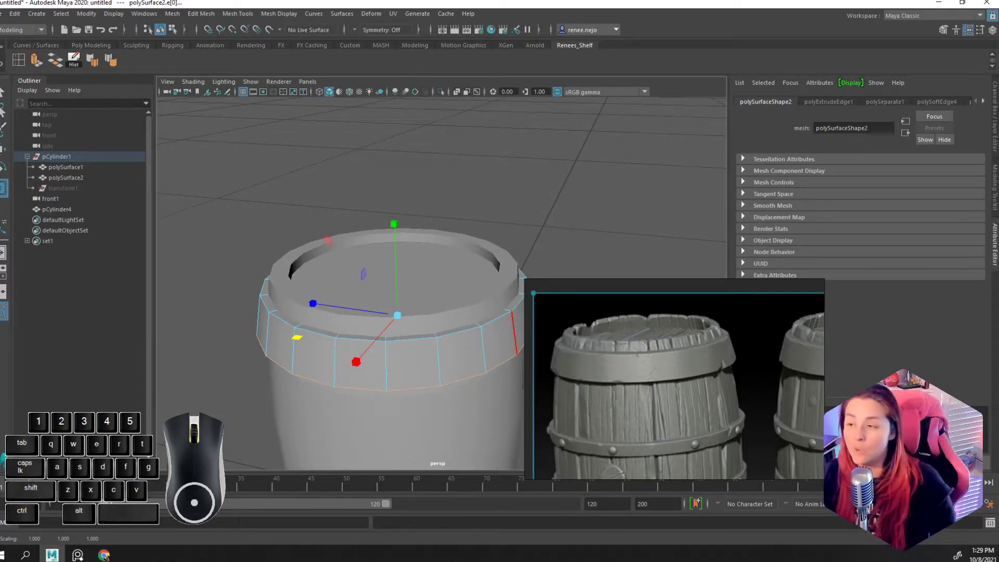
scroll(586, 324, "up", 5)
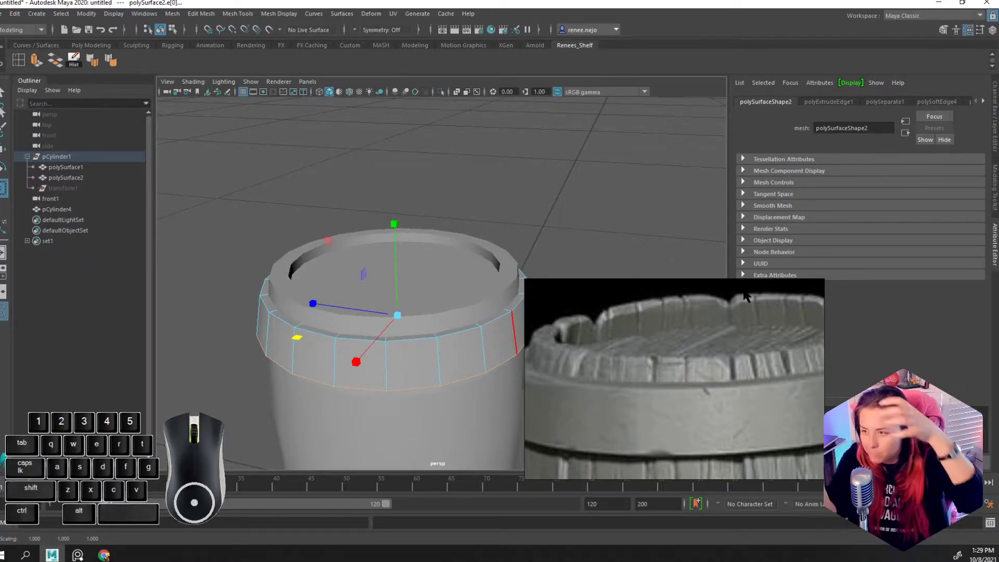
left_click(330, 241)
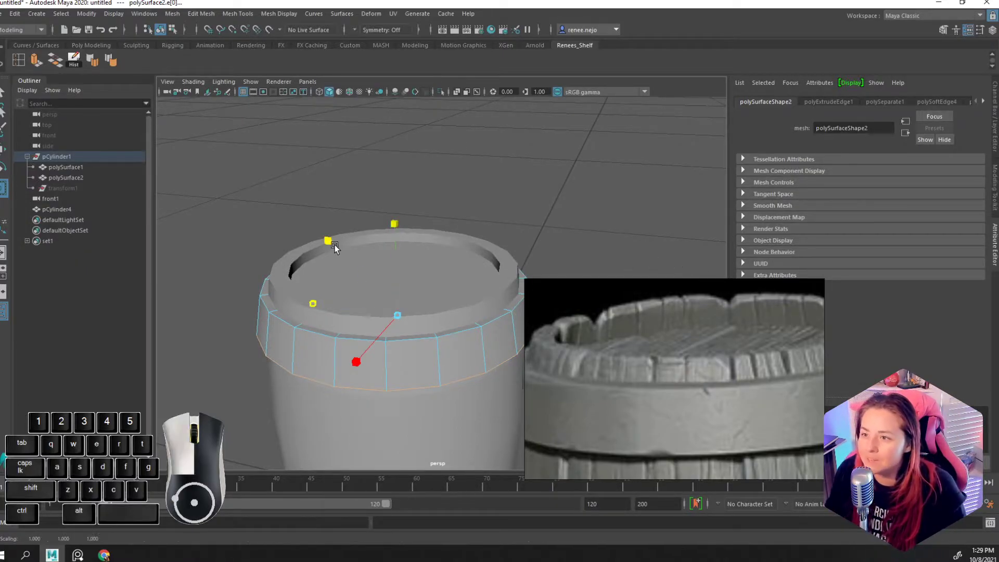
Step: Try to notch the barrel's rim by moving vertices on its far side downward
right_click_drag(373, 236, 421, 221)
left_click(390, 234)
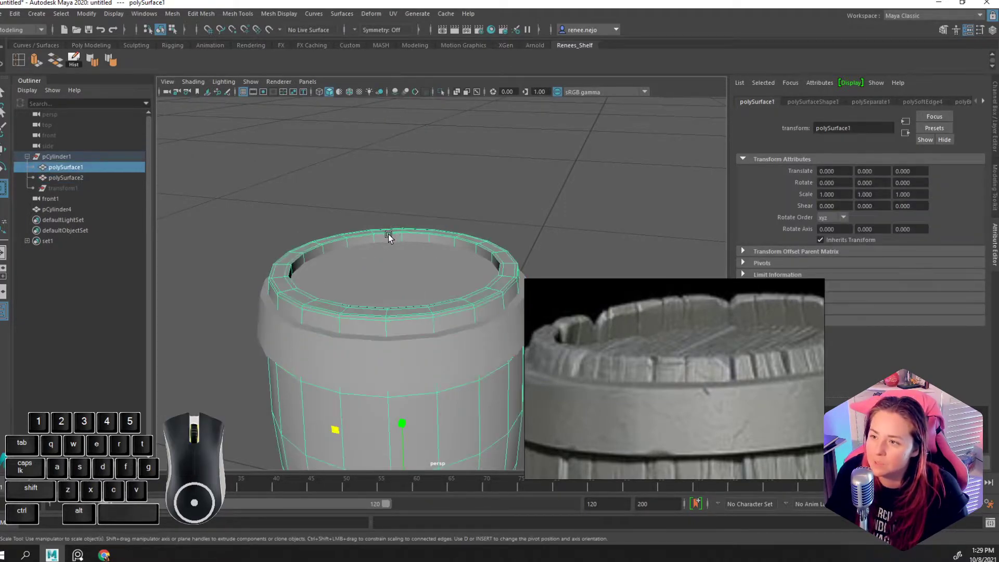
scroll(389, 237, "up", 3)
right_click(312, 189)
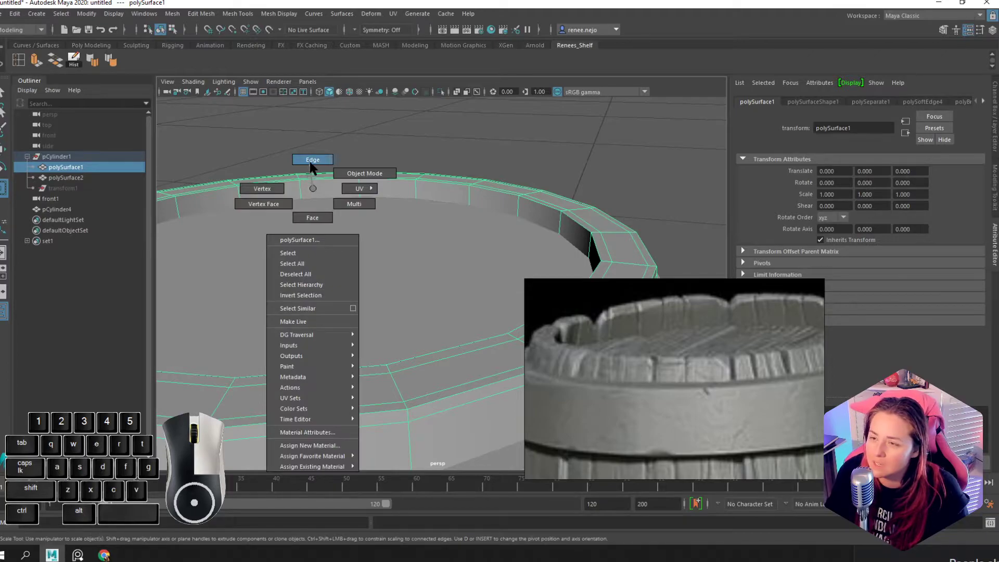
right_click_drag(312, 166, 270, 185)
left_click(296, 177)
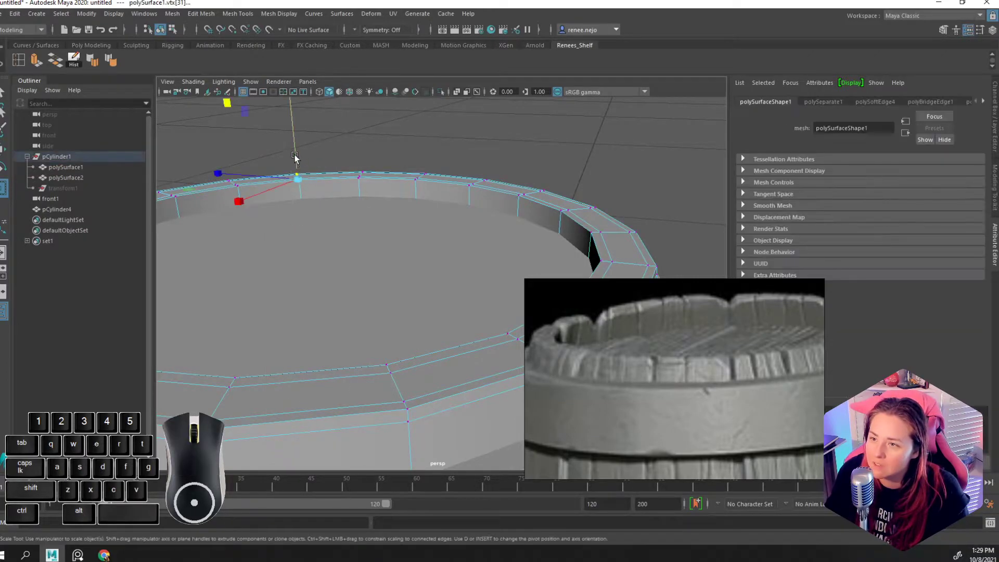
key("w")
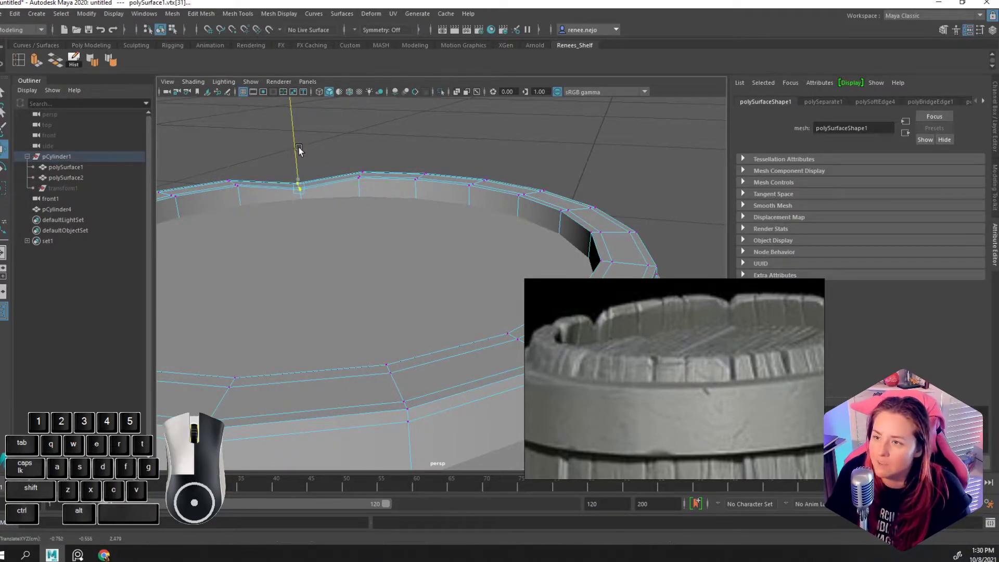
scroll(387, 241, "down", 3)
left_click(434, 177)
scroll(489, 192, "down", 4)
mouse_move(468, 217)
left_mouse_down("alt")
mouse_move(495, 196)
mouse_move(459, 219)
left_mouse_up("alt")
left_click(387, 245)
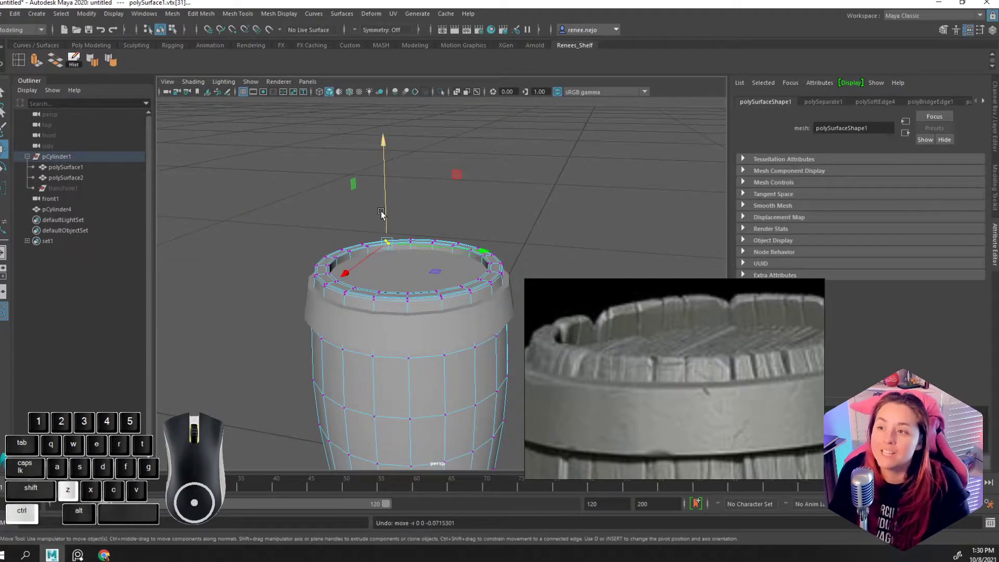
Step: Examine the plank tops and rim shape of both barrels in the reference image
scroll(385, 224, "up", 4)
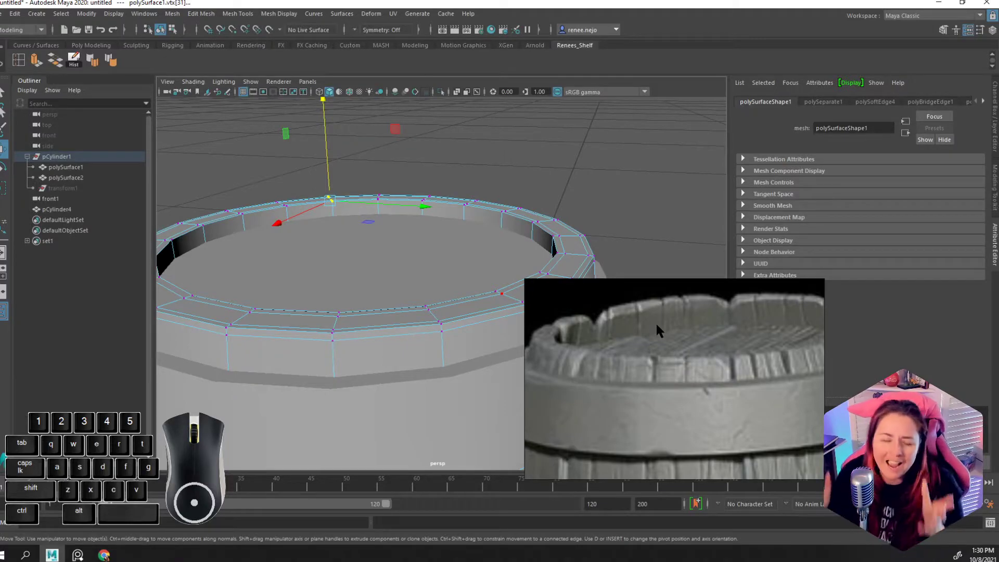
scroll(676, 353, "down", 5)
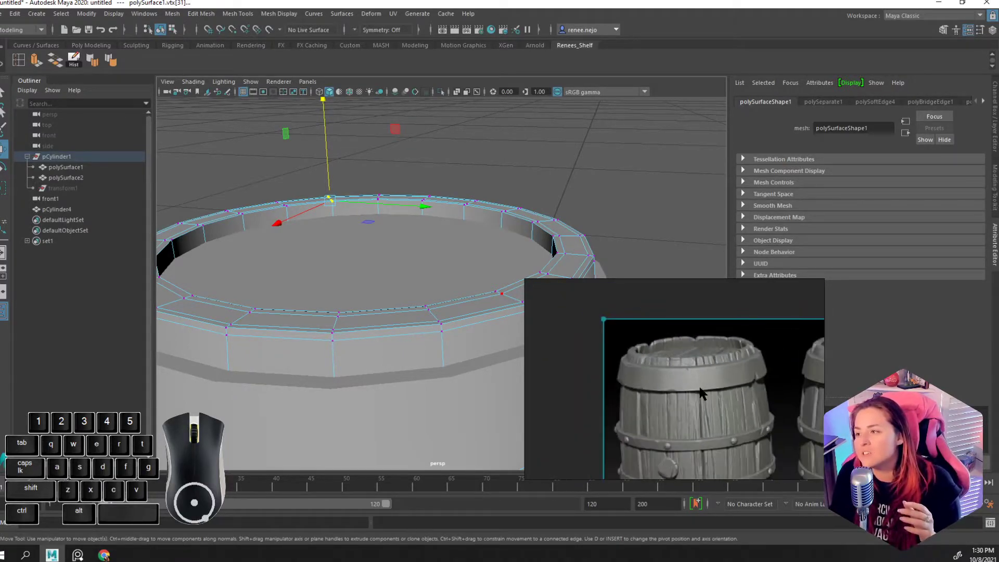
middle_click_drag(629, 361, 628, 360)
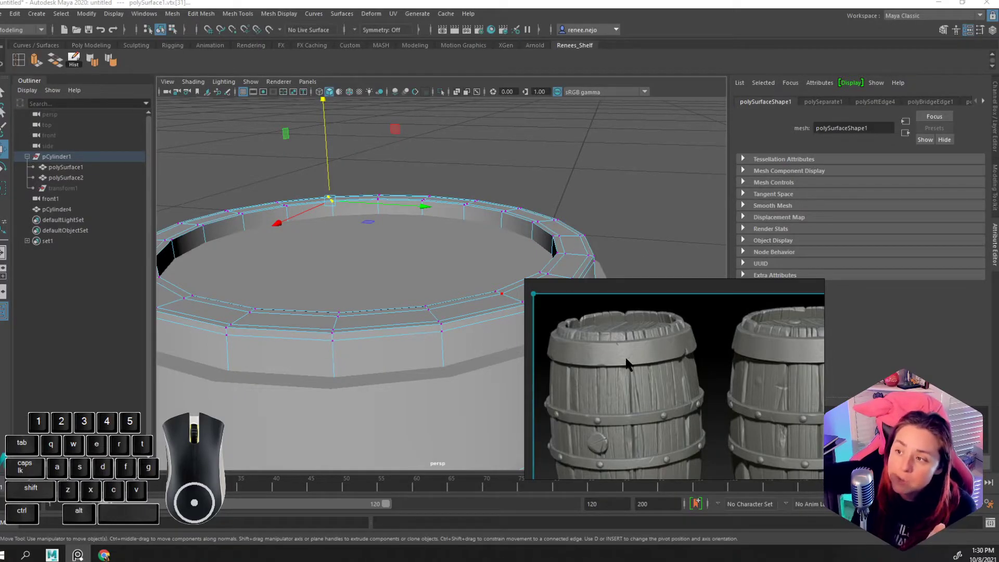
scroll(629, 309, "up", 5)
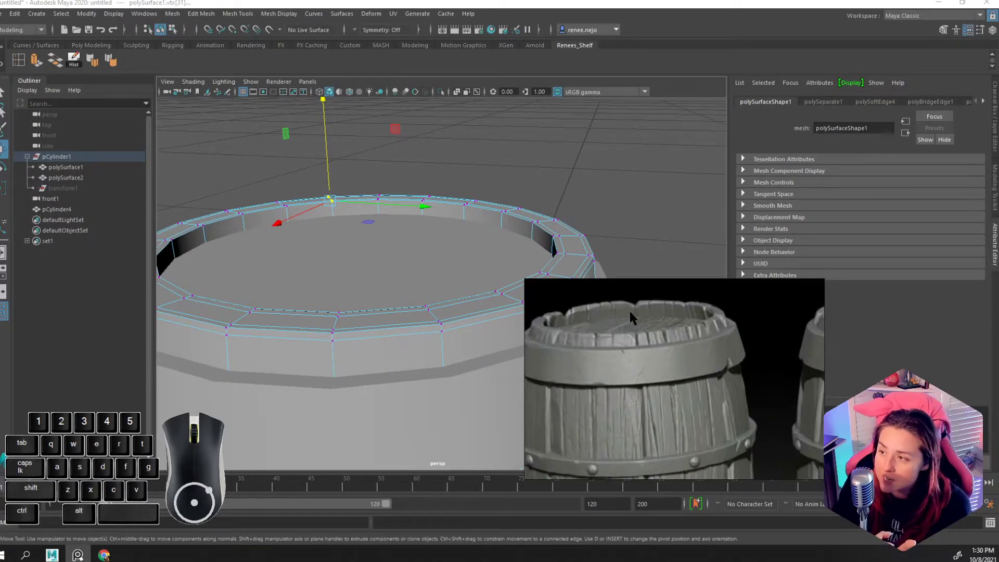
left_click_drag(644, 306, 681, 350)
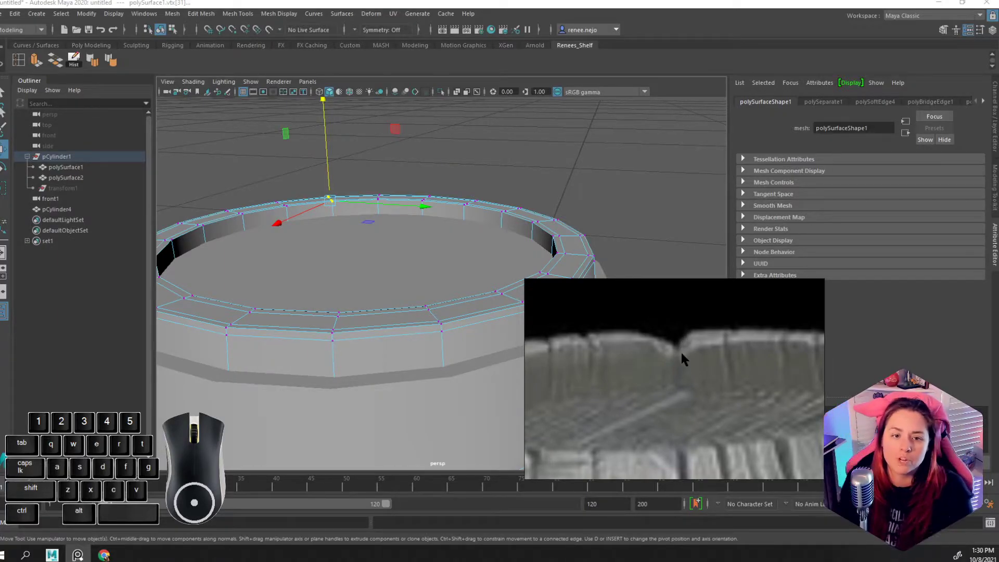
scroll(681, 351, "down", 6)
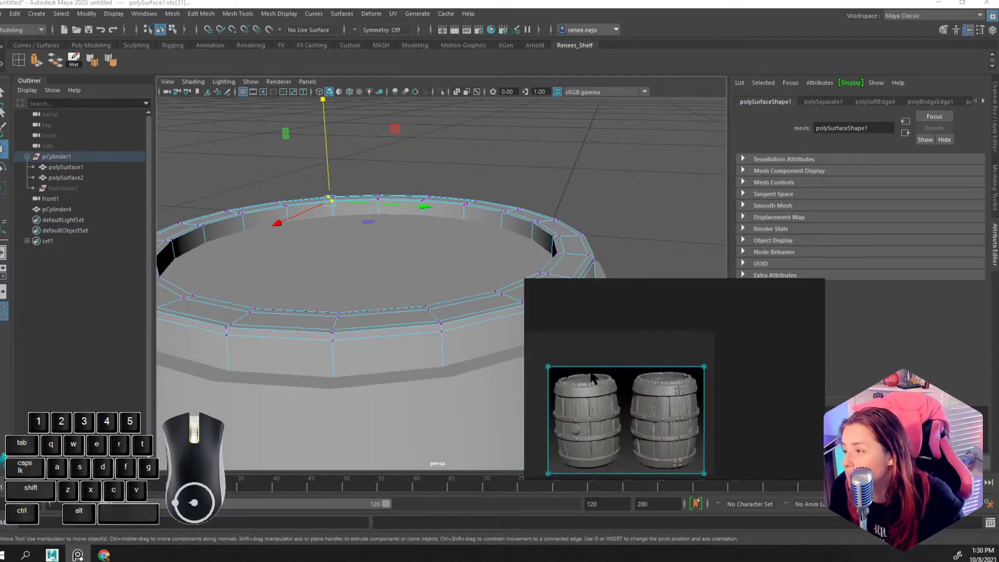
scroll(648, 395, "up", 5)
scroll(649, 399, "up", 2)
scroll(720, 363, "down", 1)
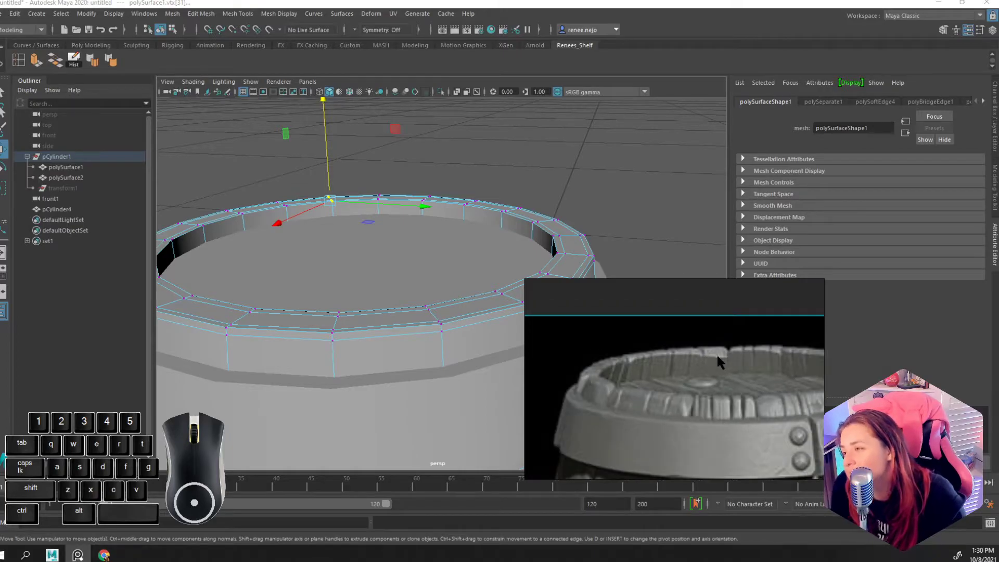
scroll(720, 384, "down", 5)
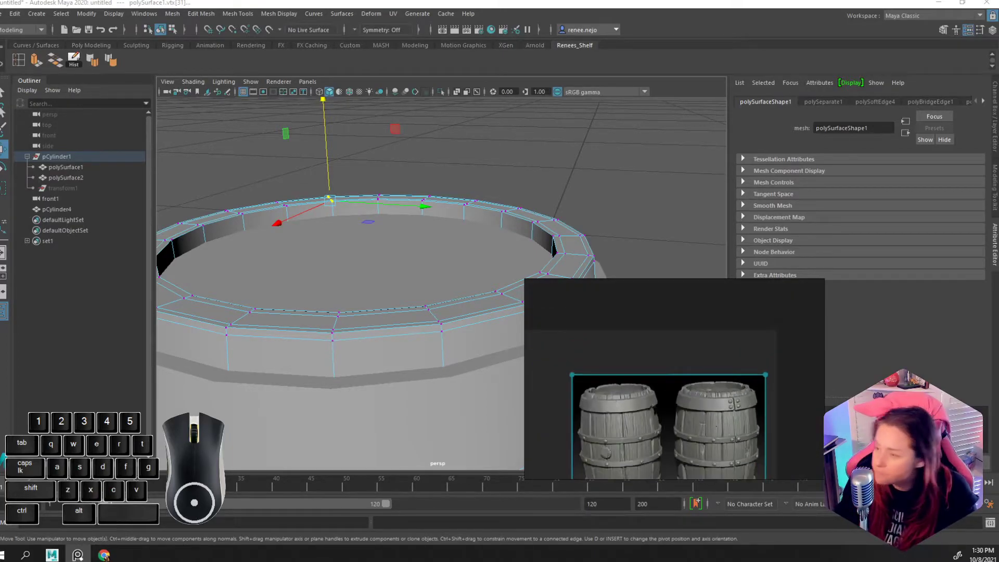
Step: Return to object mode and select the band mesh around the barrel's upper part
scroll(376, 358, "down", 5)
left_click_drag(376, 359, 406, 349, "alt")
left_click(417, 333)
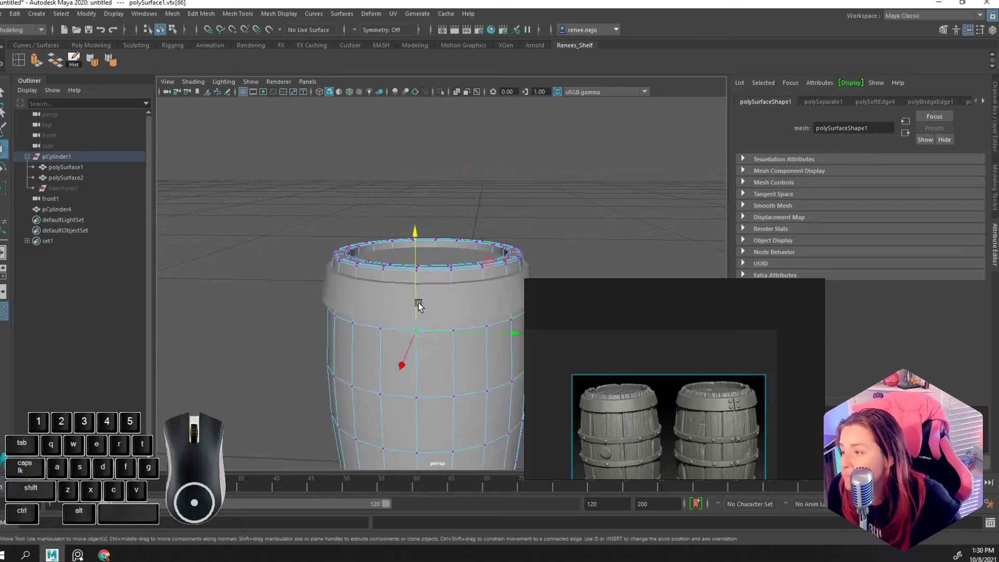
scroll(418, 307, "down", 3)
left_click_drag(420, 307, 413, 286, "alt")
right_click_drag(414, 277, 441, 263)
left_click(400, 285)
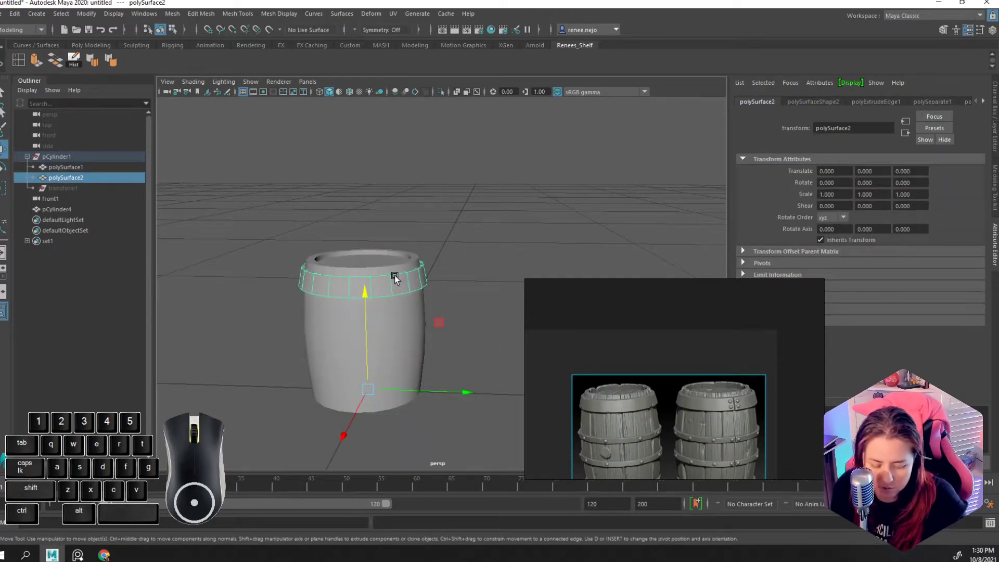
scroll(397, 294, "up", 5)
mouse_move(399, 300)
middle_mouse_down()
mouse_move(457, 291)
mouse_move(388, 284)
middle_mouse_up()
key("ctrl+z")
Step: Insert supporting edge loops near the band's upper and lower edges and along its underside
left_click_drag(431, 303, 351, 292, "alt")
left_click(19, 61)
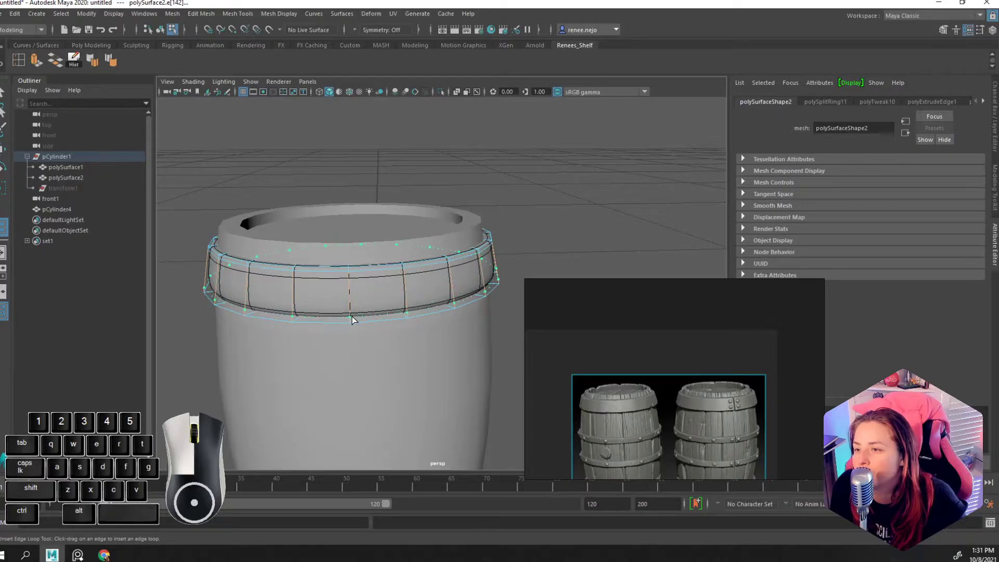
left_click(352, 317)
left_click_drag(375, 316, 448, 258, "alt")
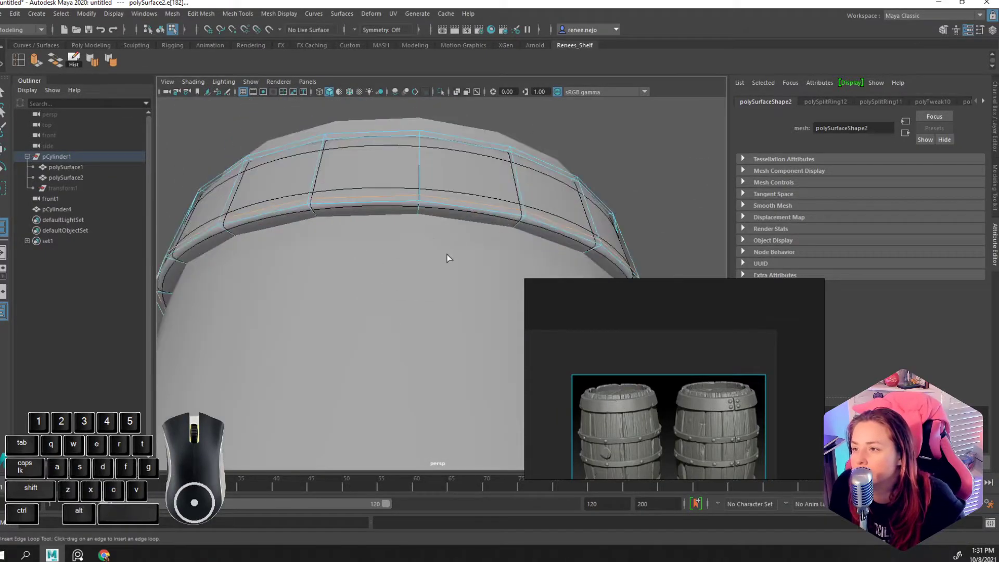
left_click(416, 214)
left_click_drag(499, 182, 488, 208, "alt")
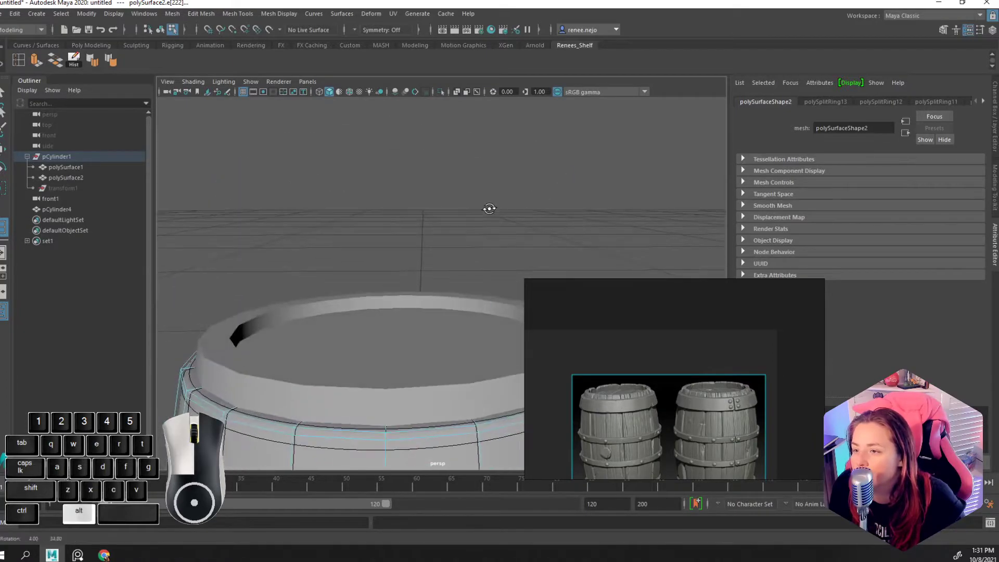
Step: Insert a supporting edge loop on the band's top rim, close to its outer edge
left_click(190, 371)
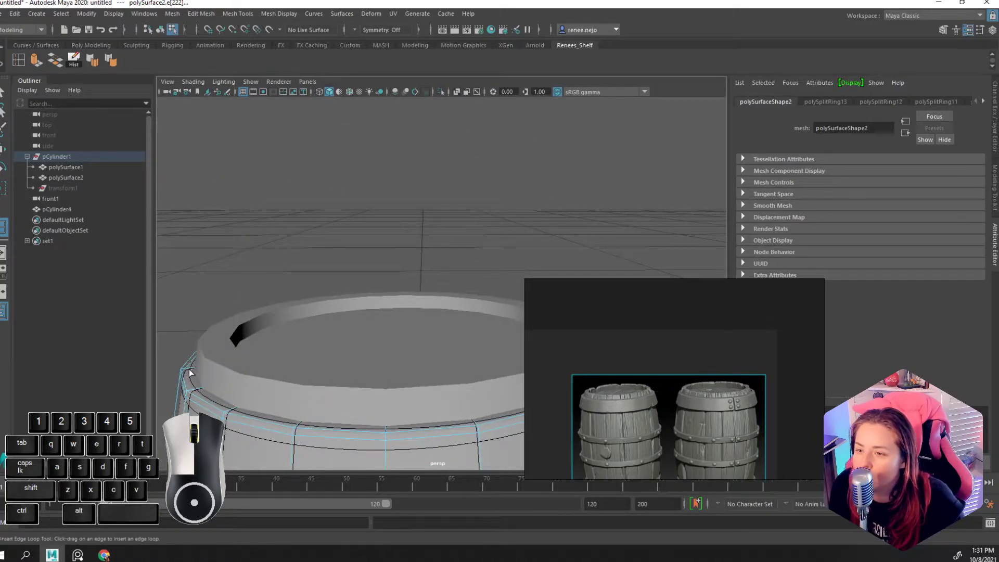
left_click(190, 369)
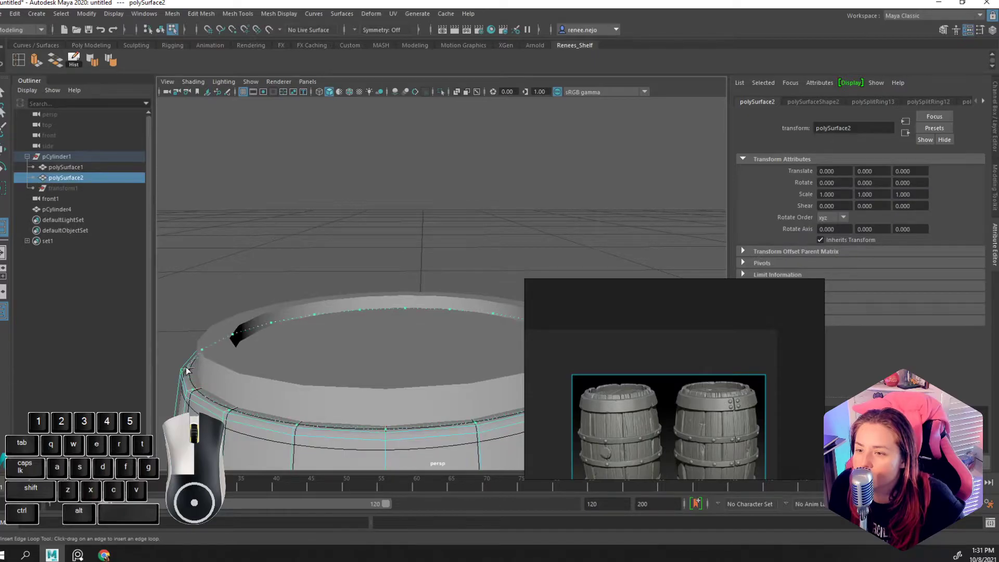
left_click_drag(185, 371, 186, 371)
middle_click_drag(234, 383, 279, 285, "alt")
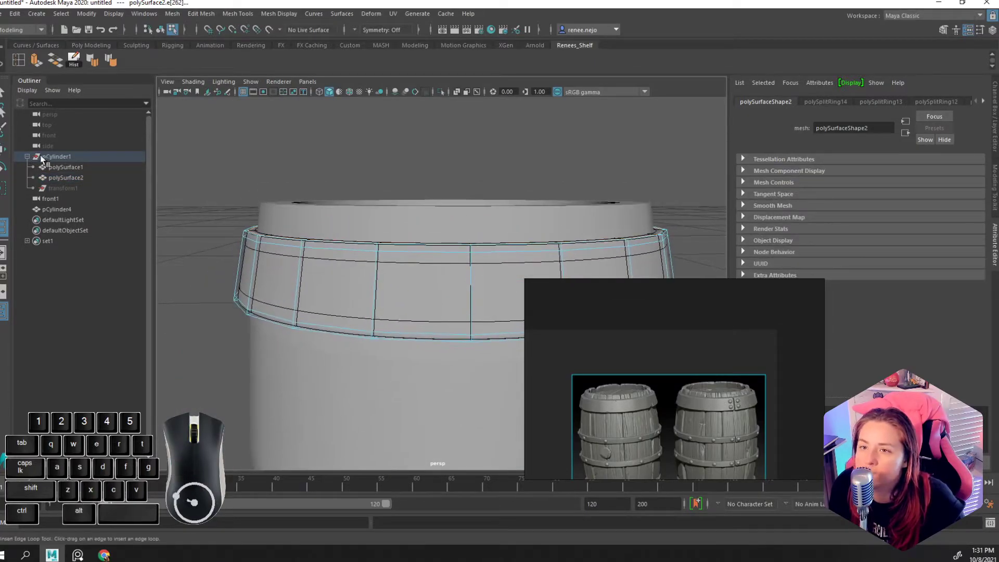
Step: Delete the supporting edge loop below the band's upper edge and insert a new one closer to that edge
left_click(2, 93)
left_click(333, 248)
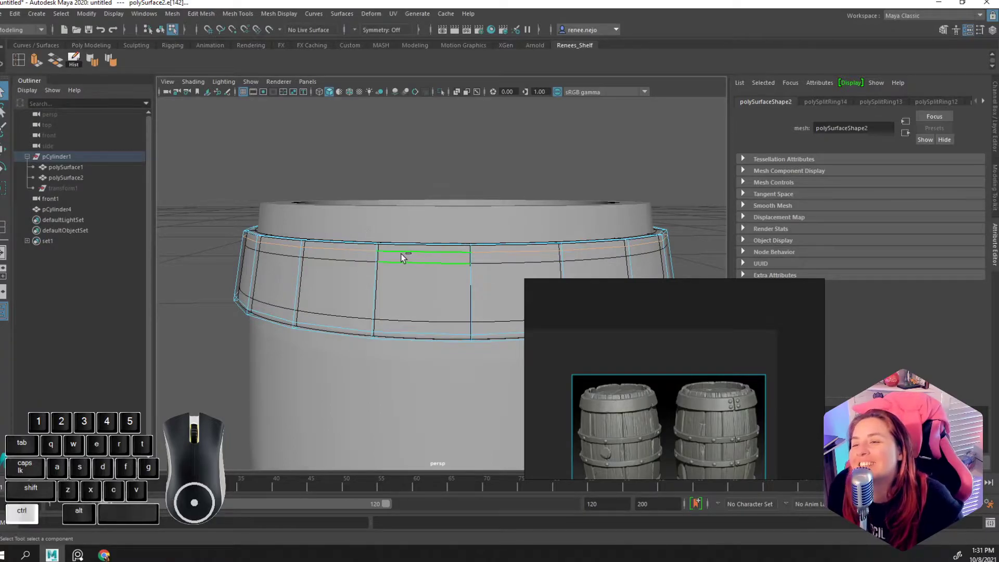
key("ctrl+Delete")
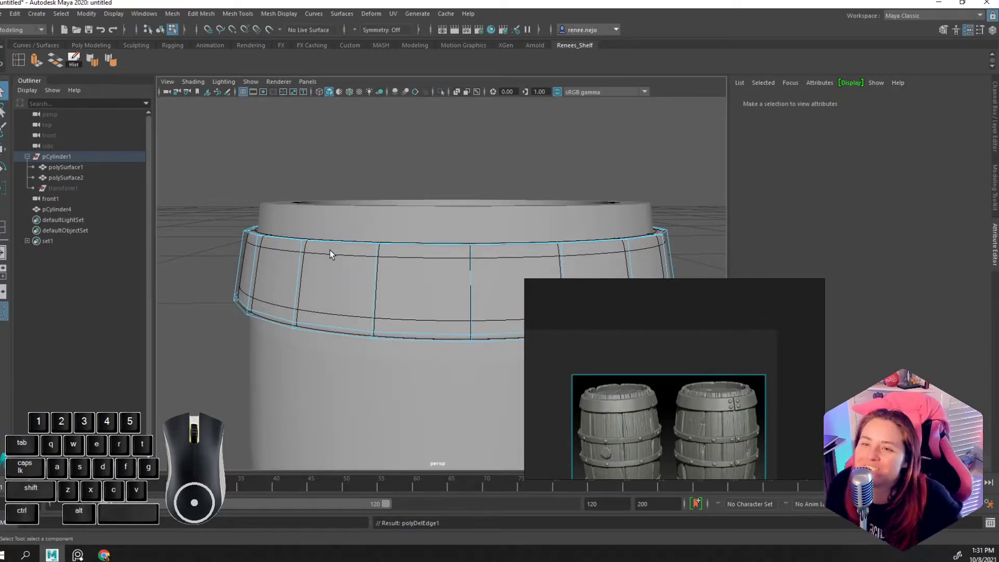
left_click(20, 62)
left_click_drag(377, 268, 376, 246)
Step: Insert a supporting edge loop tight against the band's lower edge and delete the looser loop above it
scroll(385, 252, "up", 6)
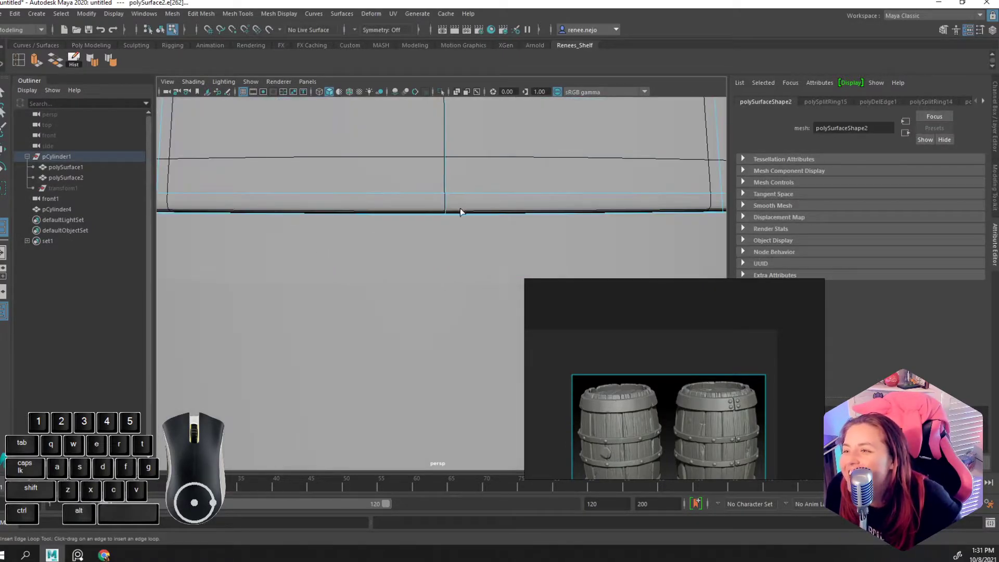
left_click_drag(444, 208, 445, 206)
key("q")
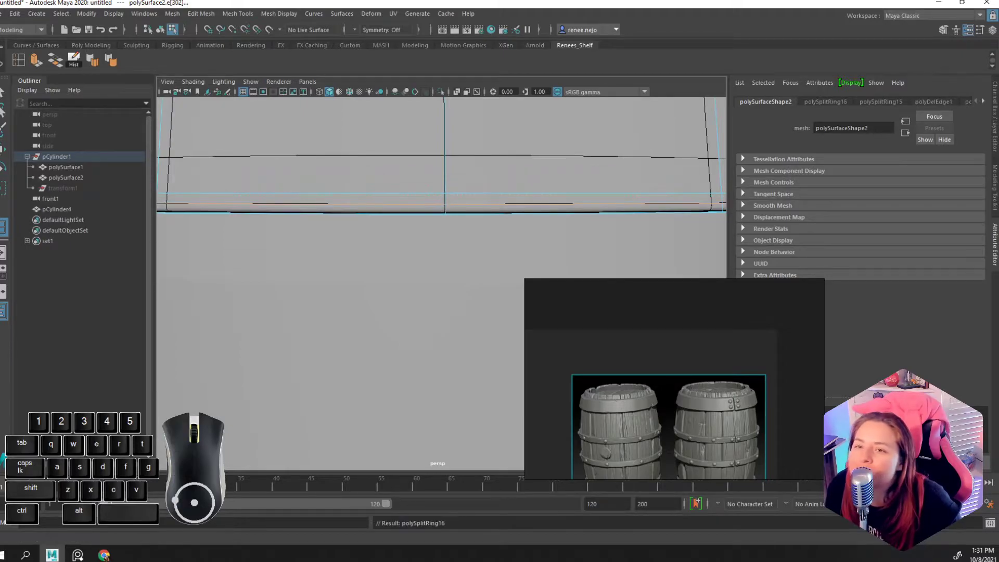
left_click(339, 193)
double_click(339, 191)
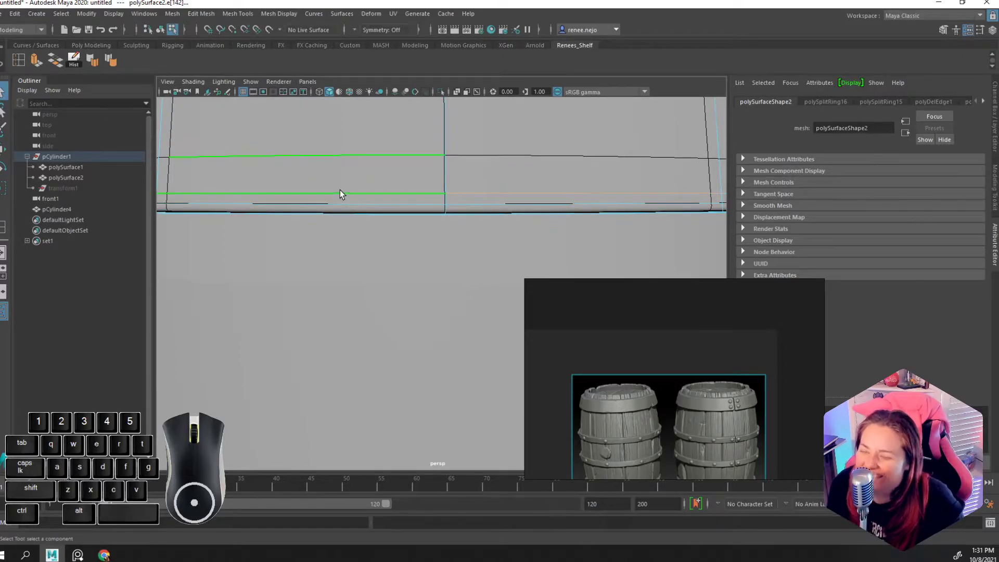
key("ctrl+Delete")
scroll(339, 189, "down", 6)
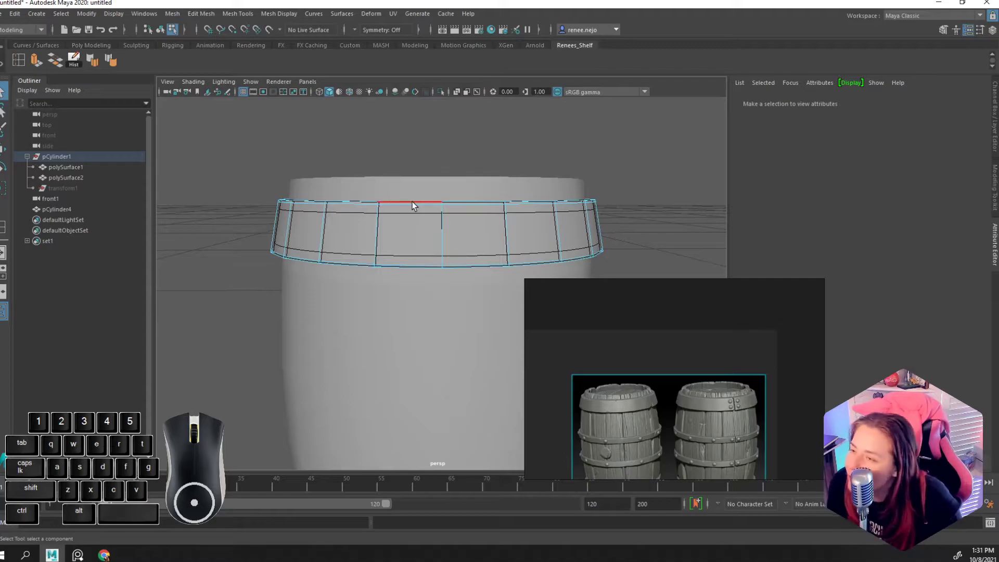
Step: Return to object mode and turn on smooth preview for the band mesh
left_click_drag(410, 201, 392, 214, "alt")
scroll(391, 214, "down", 5)
right_click_drag(407, 283, 410, 236)
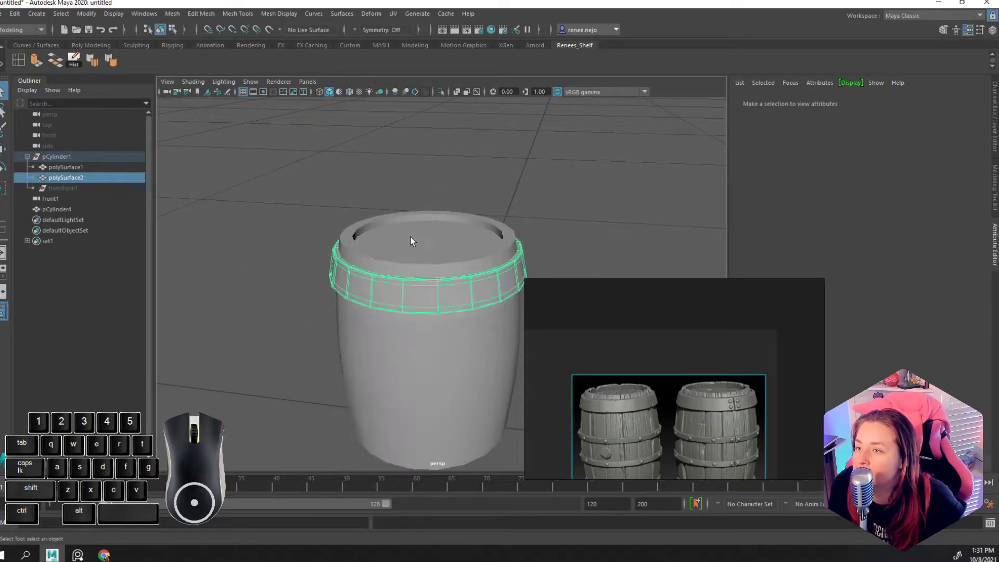
left_click(558, 207)
right_click_drag(557, 208, 477, 213, "alt")
left_click(423, 228)
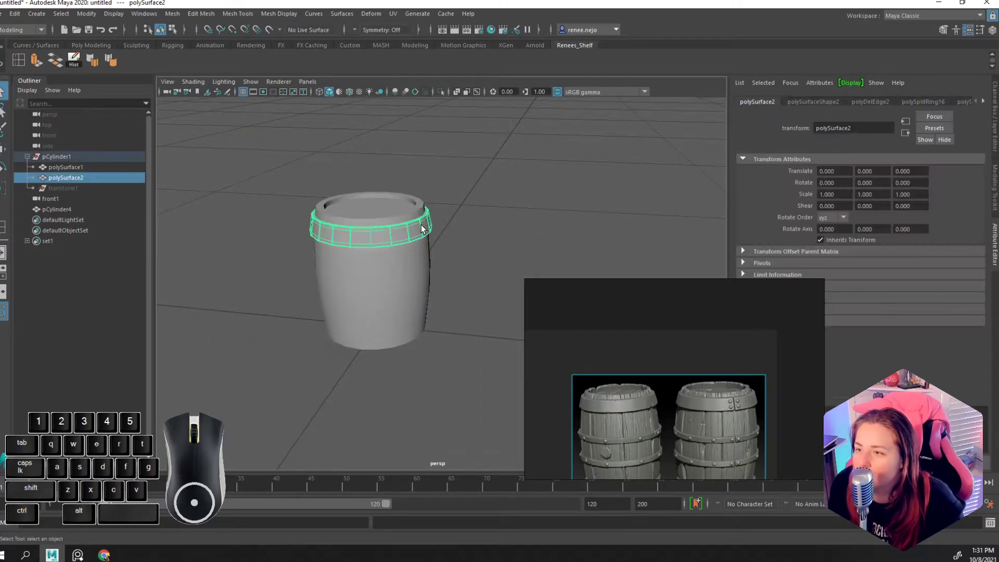
key("3")
right_click_drag(423, 227, 477, 265)
left_click(498, 204)
Step: Soften the barrel body's horizontal edge loop just below the band
left_click_drag(477, 265, 477, 308, "alt")
scroll(438, 276, "up", 3)
left_click(396, 288)
left_click_drag(397, 288, 351, 232, "alt")
right_click_drag(350, 229, 346, 211)
double_click(352, 227)
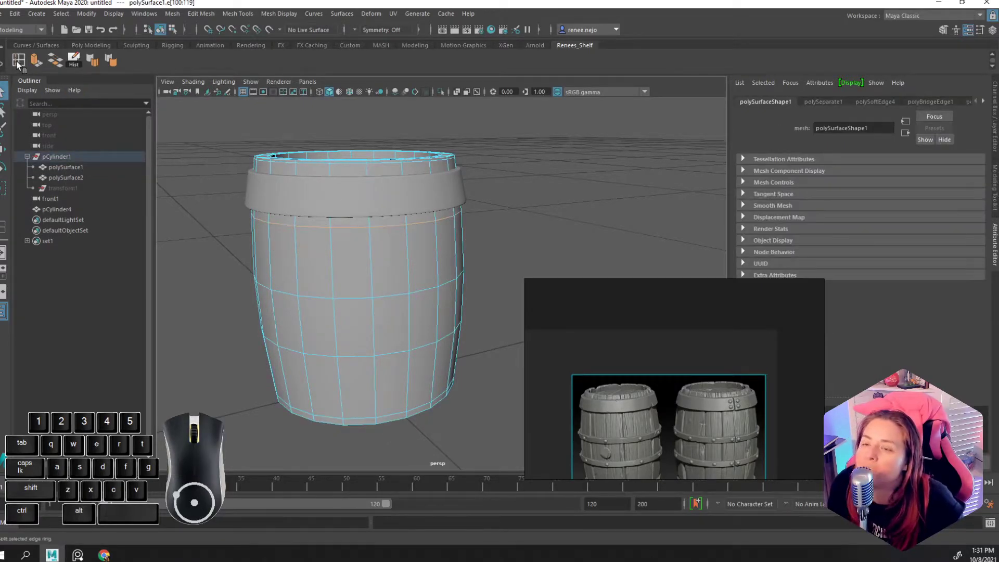
left_click(115, 60)
right_click_drag(405, 253, 444, 235)
left_click(482, 234)
Step: Turn on smooth preview for the barrel body and for the lid disc inside the rim
scroll(482, 234, "down", 4)
left_click_drag(482, 248, 398, 323, "alt")
scroll(438, 278, "up", 5)
left_click(398, 322)
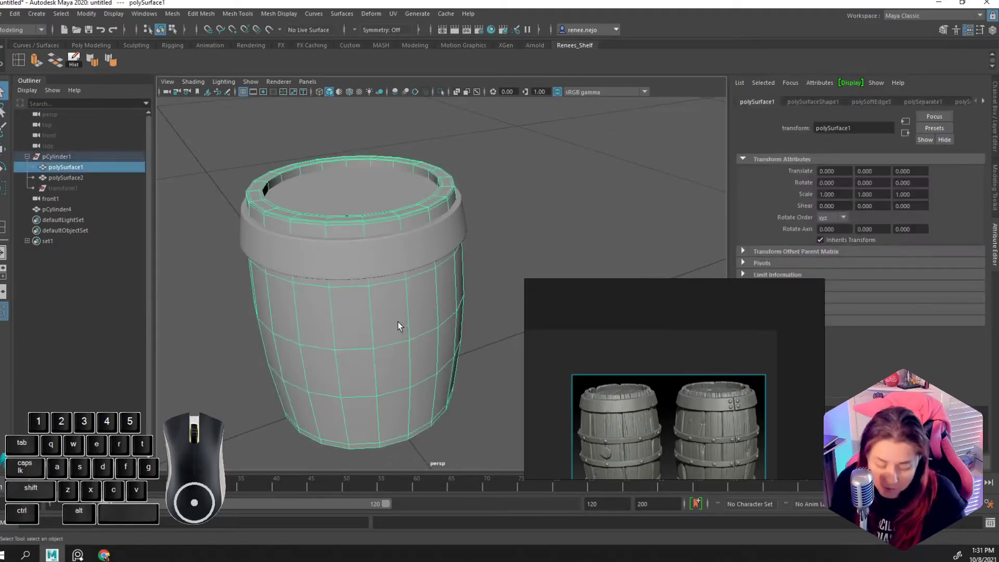
key("3")
left_click(377, 191)
key("3")
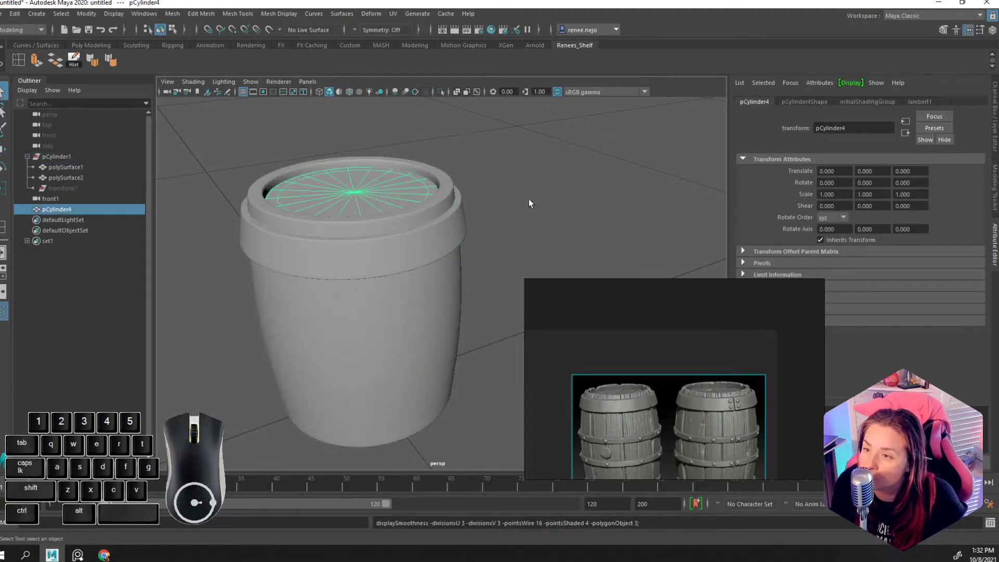
left_click(524, 200)
Step: Duplicate the upper band and move the copy straight down to the barrel's lower part, at Translate Y -1.813
right_click_drag(423, 253, 457, 239)
left_click_drag(550, 207, 411, 270, "alt")
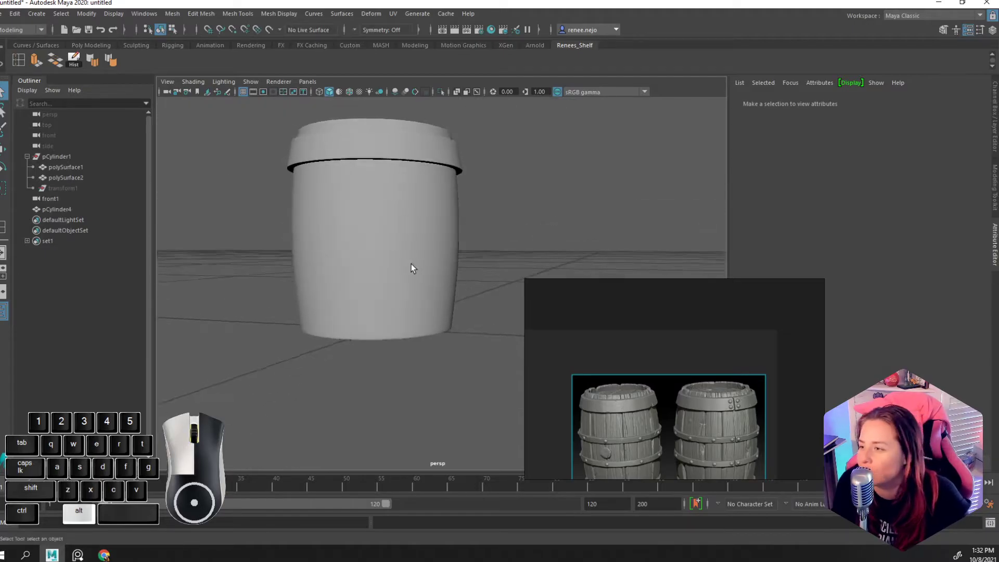
scroll(637, 414, "down", 2)
scroll(648, 449, "up", 2)
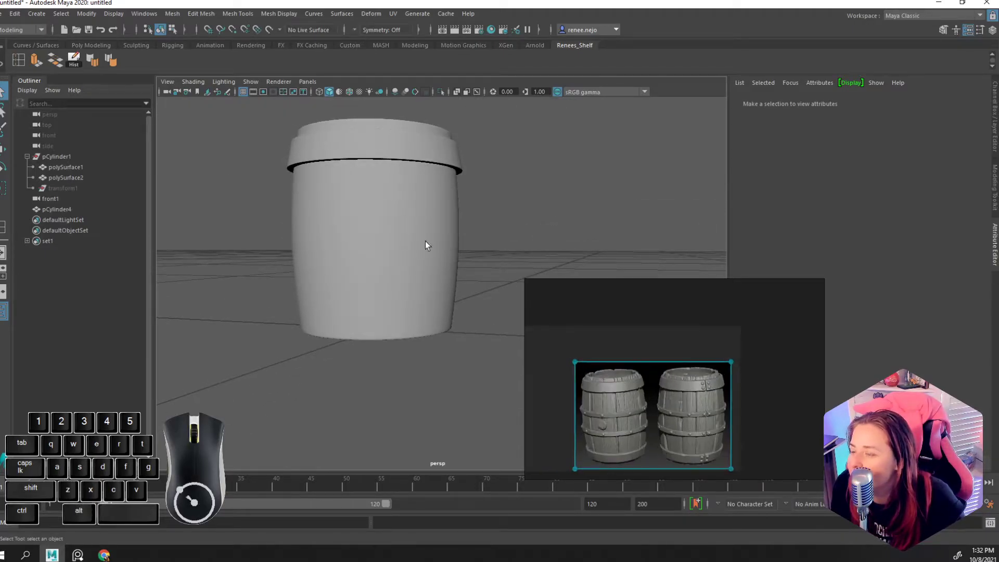
left_click(400, 146)
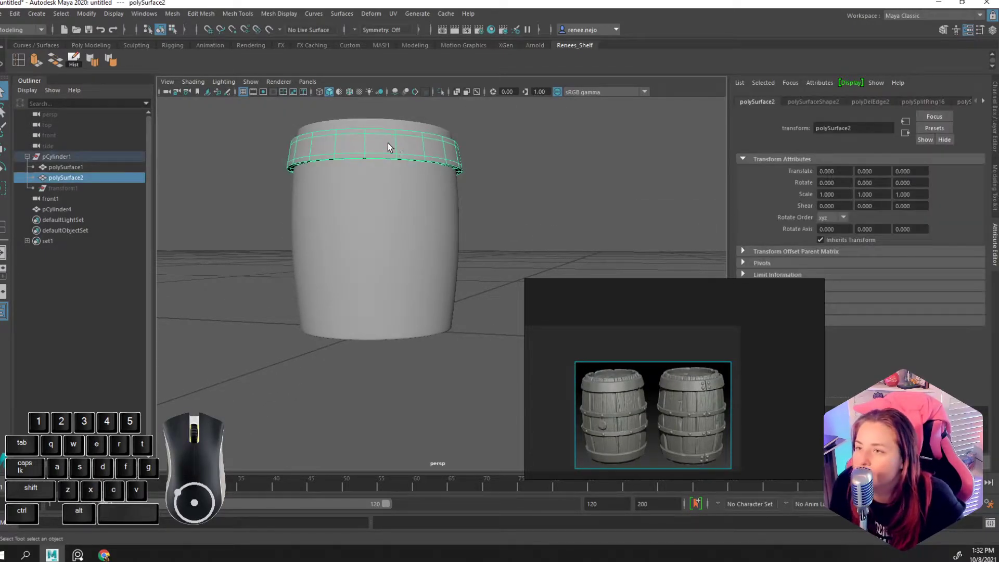
key("ctrl+d")
key("w")
left_click_drag(381, 238, 374, 370)
Step: Flip the duplicated band upside down by setting its X rotation to -180
key("e")
scroll(383, 364, "down", 4)
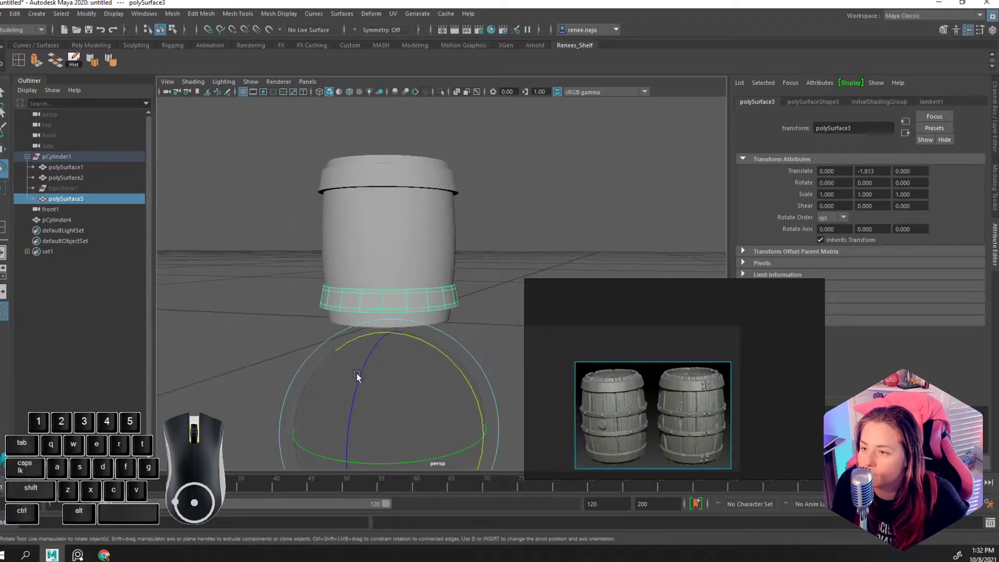
left_click_drag(451, 289, 502, 374)
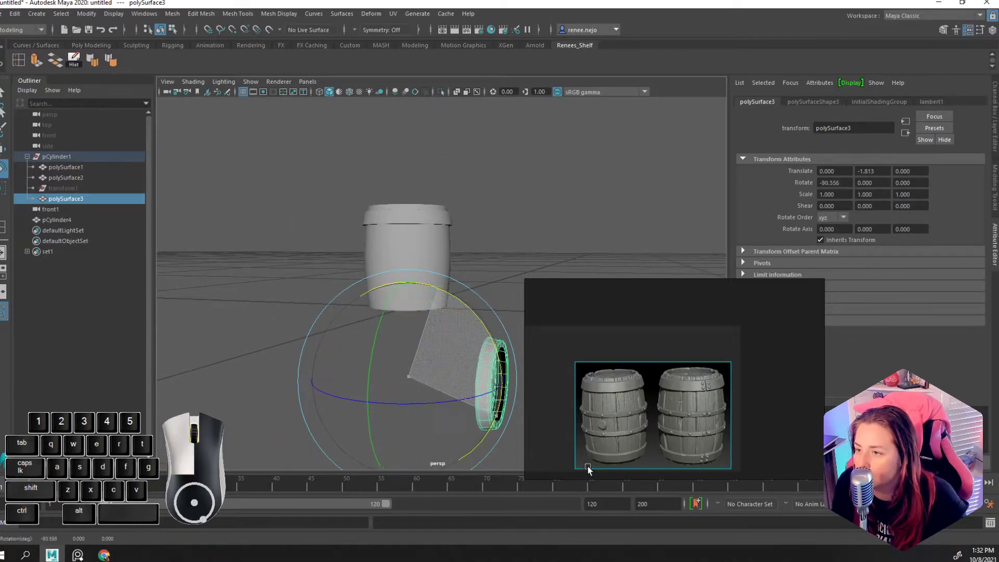
double_click(833, 183)
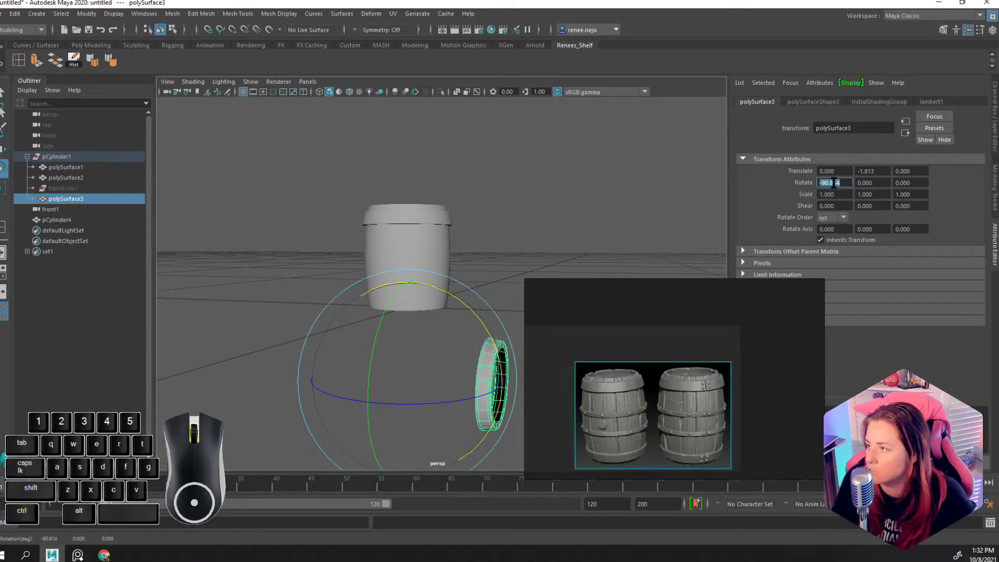
type("-")
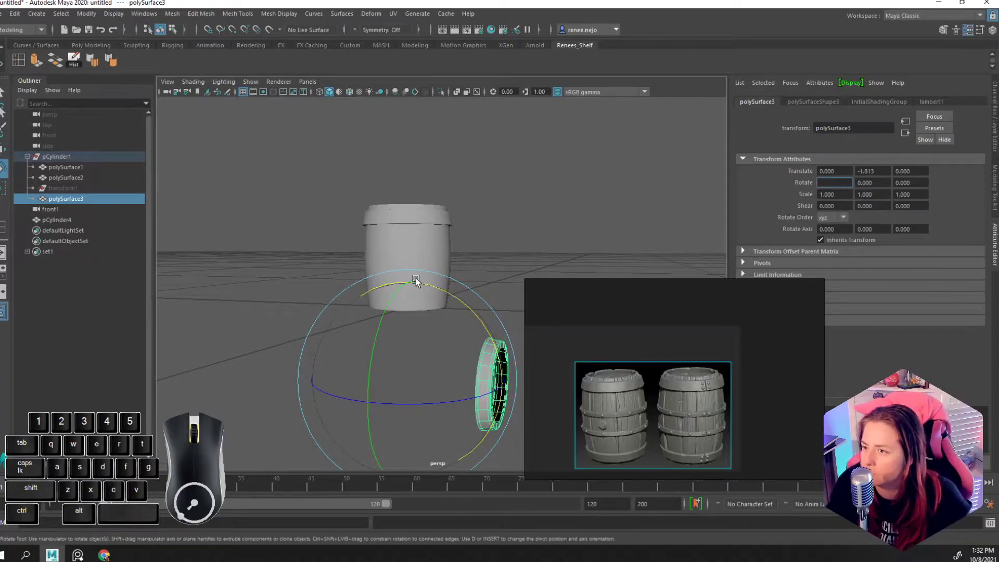
left_click_drag(426, 287, 541, 395)
double_click(831, 183)
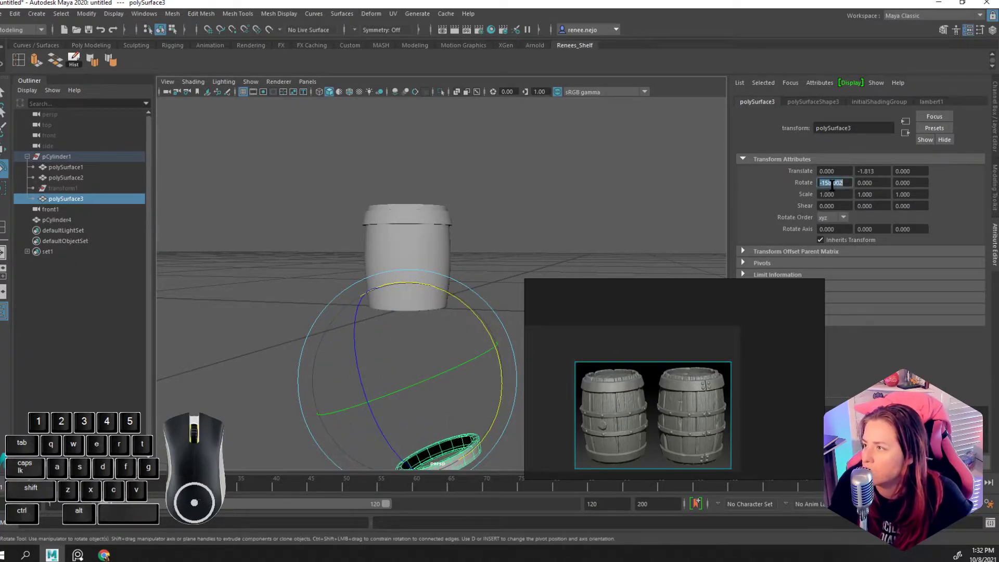
type("-")
key("Return")
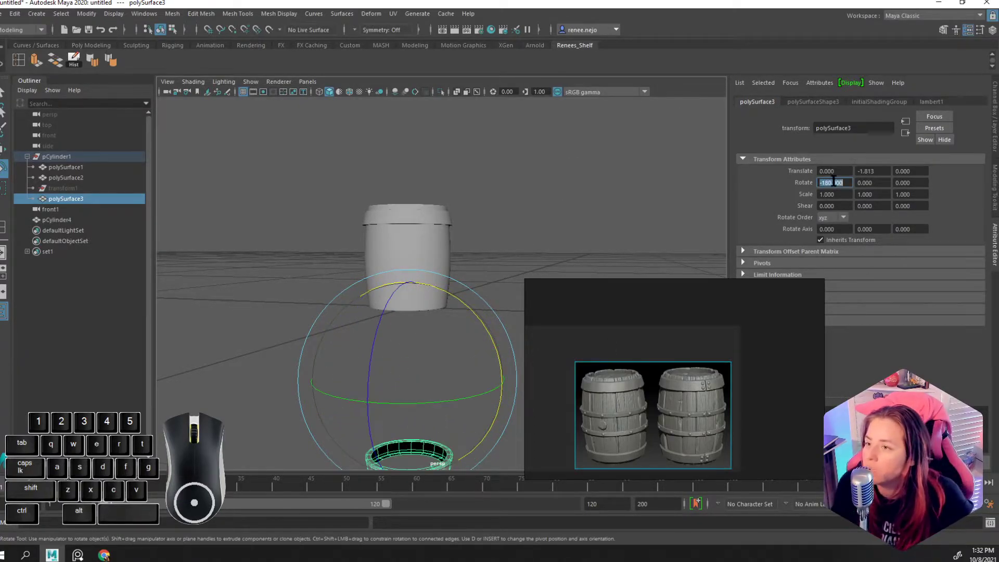
Step: Raise the flipped band to Translate Y 2.569 so it wraps the barrel just above its base
key("w")
left_click_drag(407, 313, 404, 140)
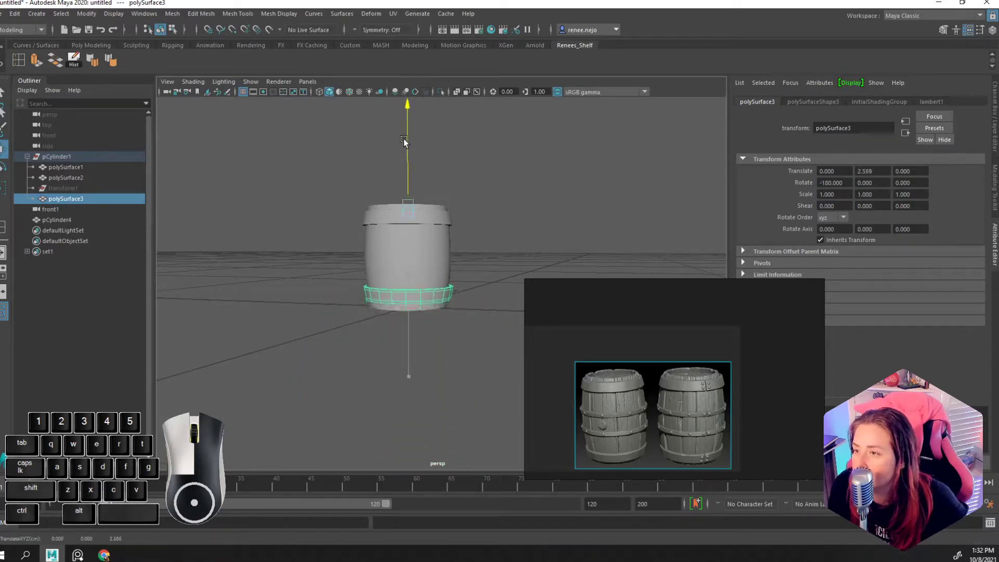
scroll(410, 260, "up", 5)
left_click_drag(413, 285, 437, 310, "alt")
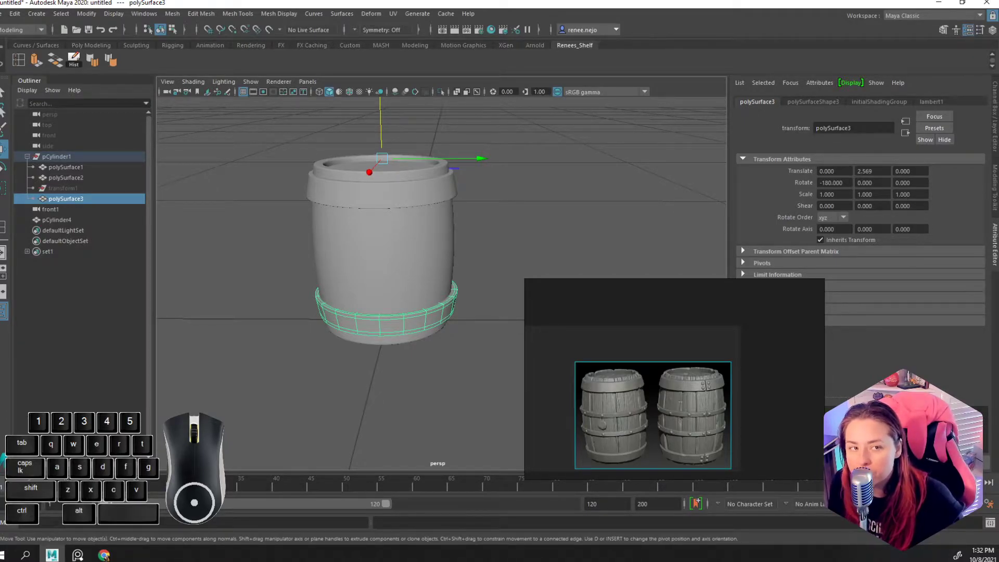
mouse_move(344, 370)
left_mouse_down("alt")
mouse_move(373, 378)
mouse_move(345, 361)
left_mouse_up("alt")
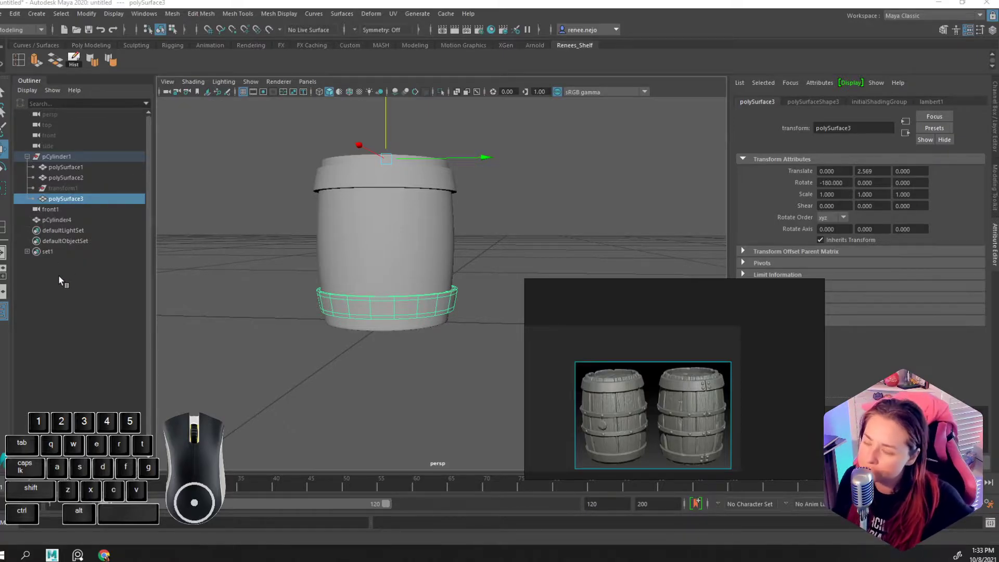
Step: Compare the upper band with the split and riveted metal band in the reference image
left_click_drag(461, 219, 514, 251, "alt")
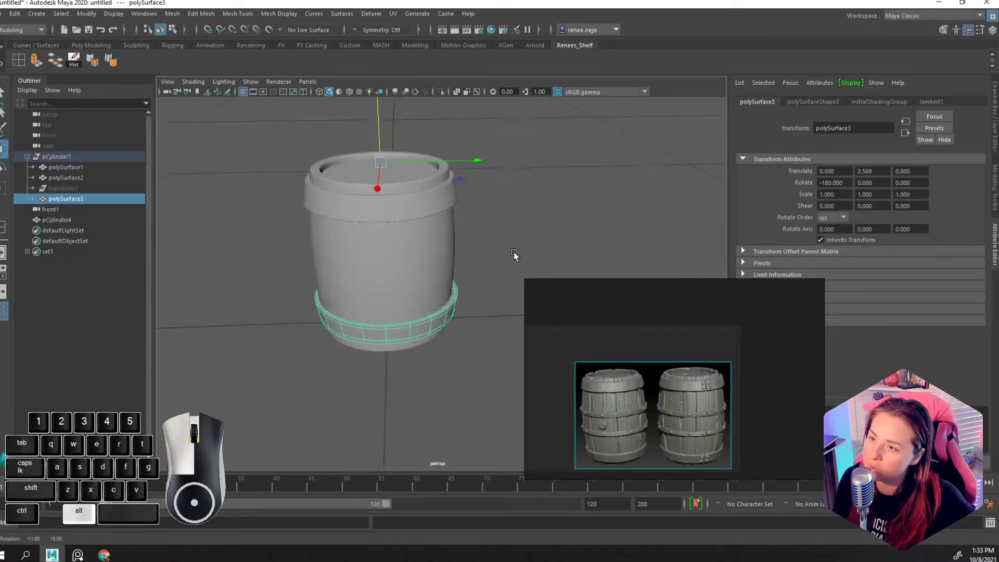
left_click(502, 207)
left_click(430, 270)
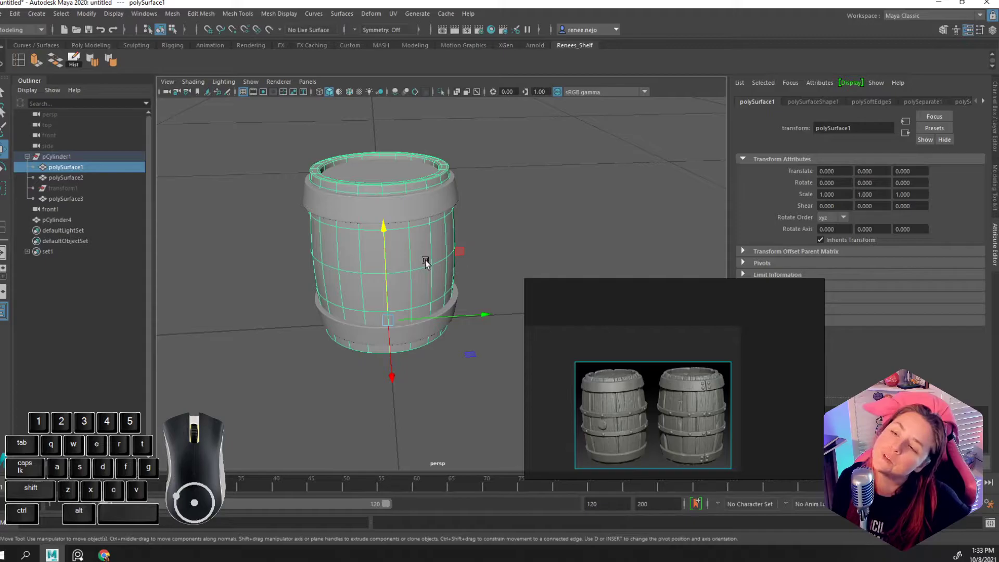
left_click(373, 198)
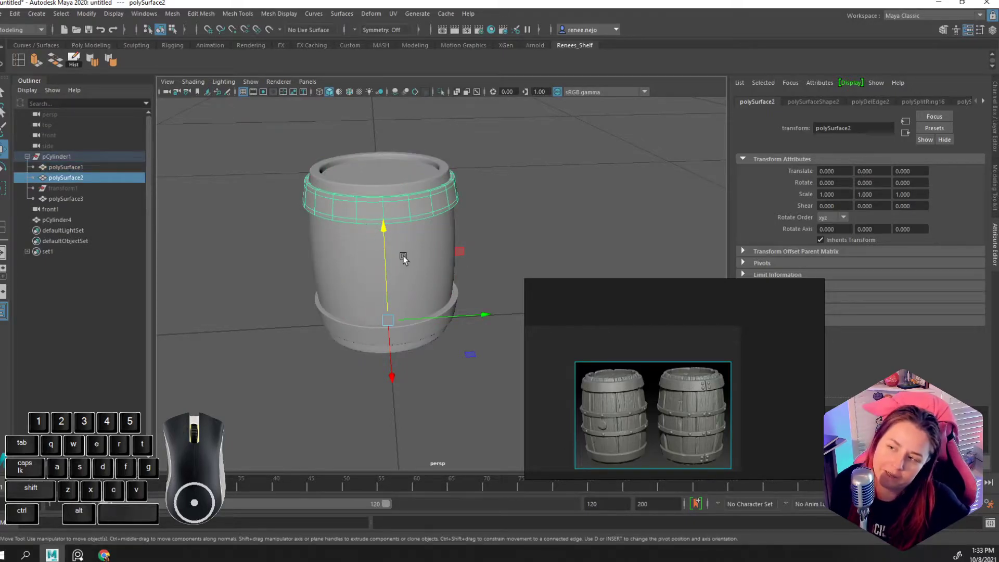
left_click_drag(478, 270, 476, 256, "alt")
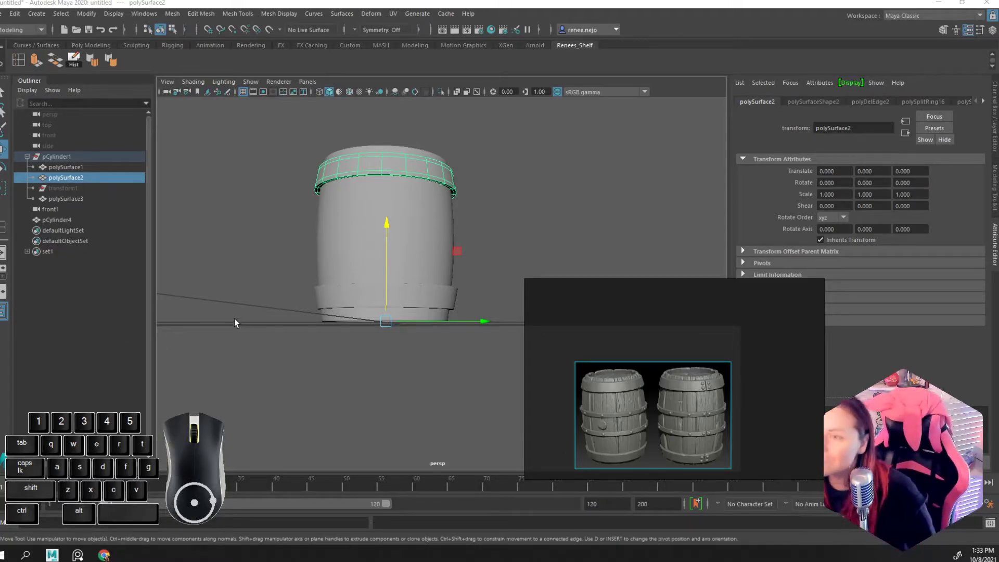
scroll(749, 380, "up", 5)
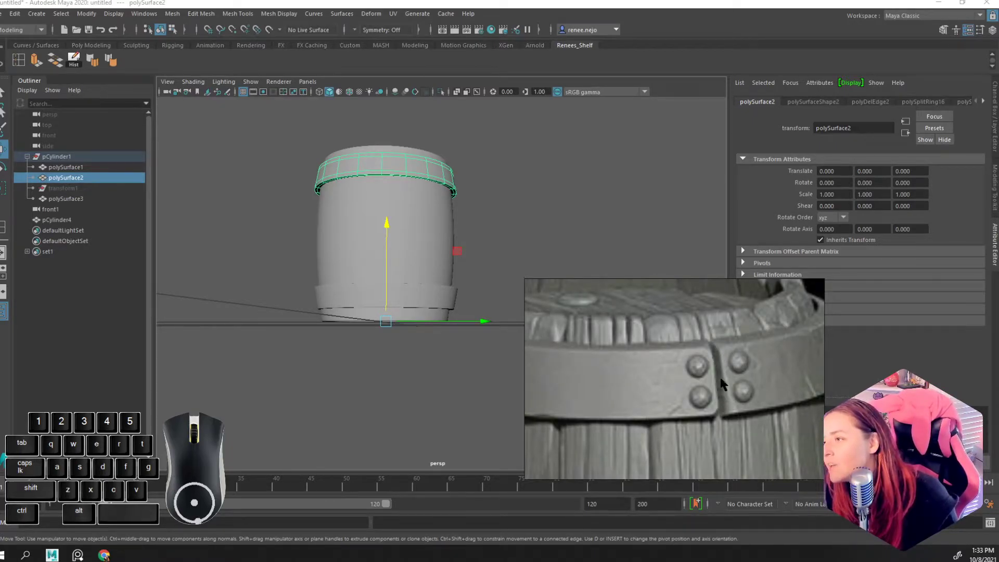
scroll(718, 377, "down", 2)
left_click_drag(338, 328, 234, 328, "alt")
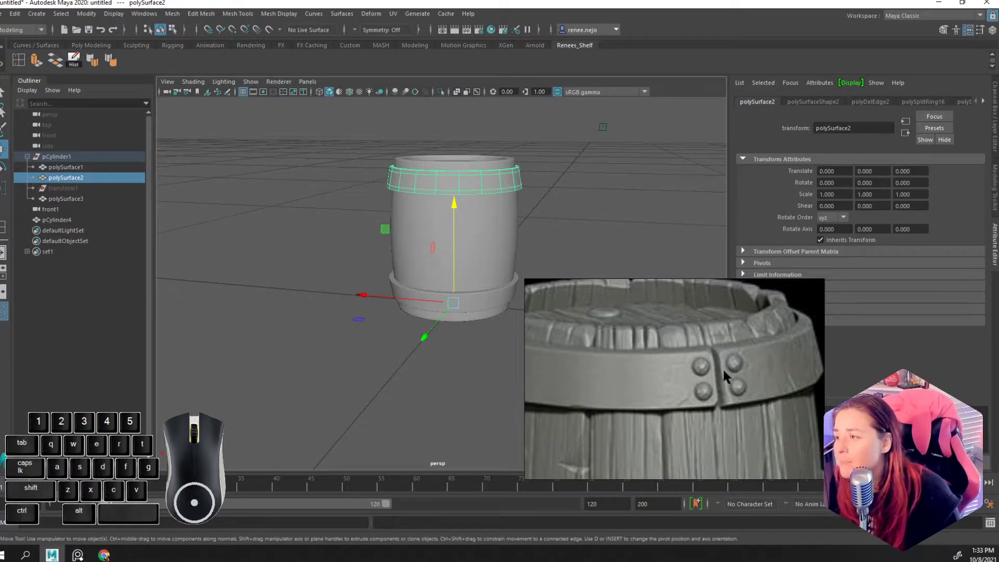
scroll(509, 223, "up", 5)
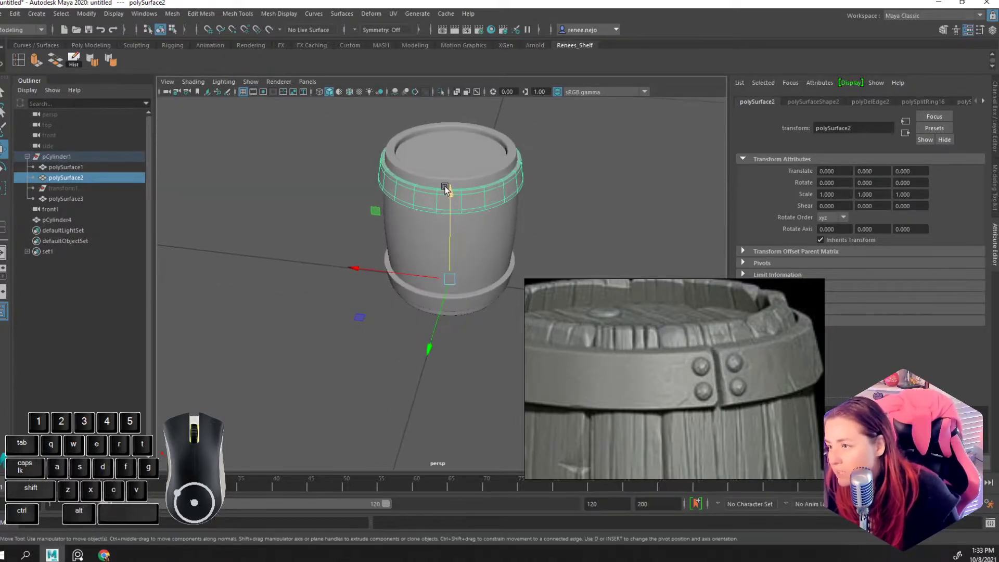
left_click_drag(473, 211, 445, 242, "alt")
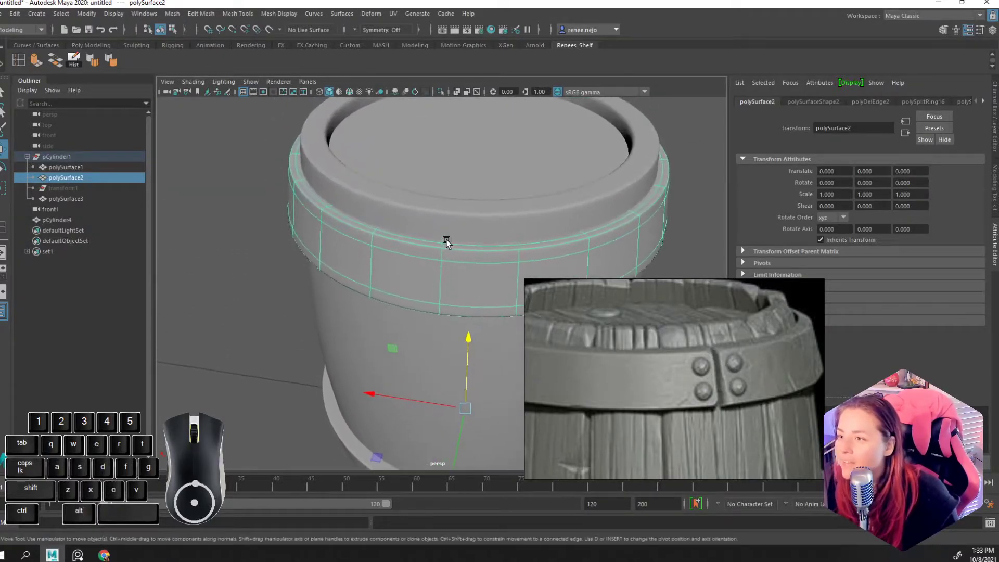
left_click_drag(401, 293, 439, 173, "alt")
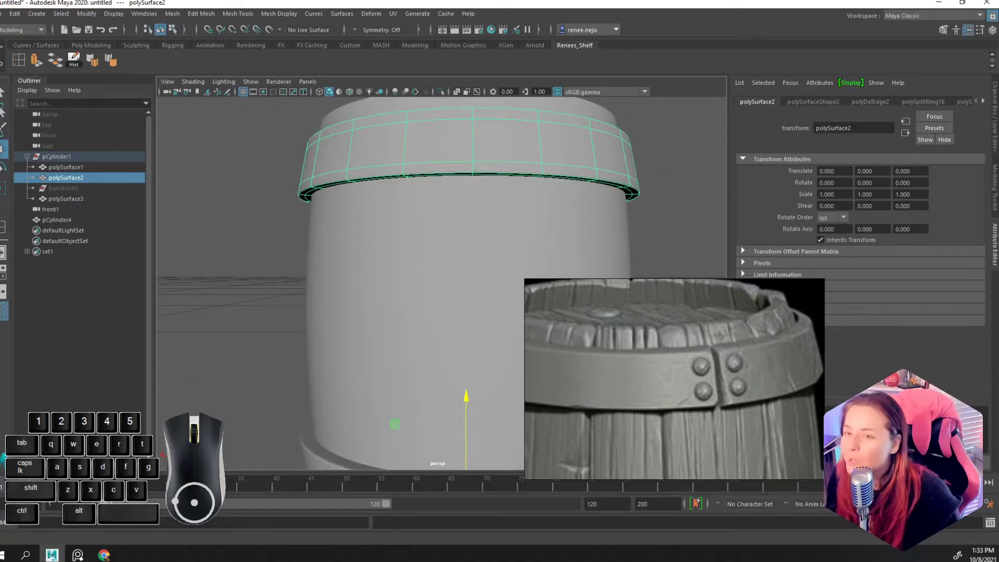
Step: Try to insert an additional edge loop on the upper metal band, and undo it
left_click(22, 58)
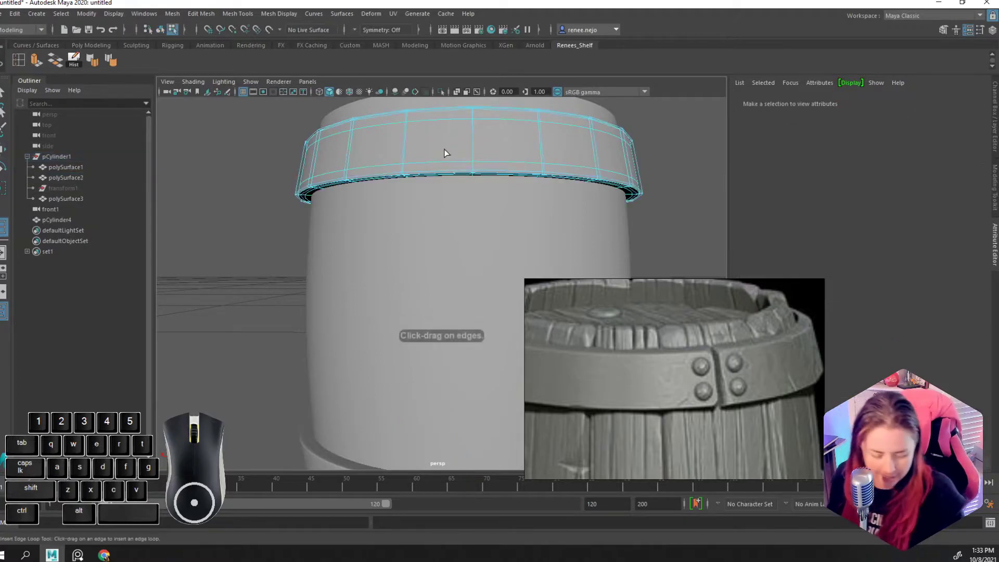
left_click(501, 123)
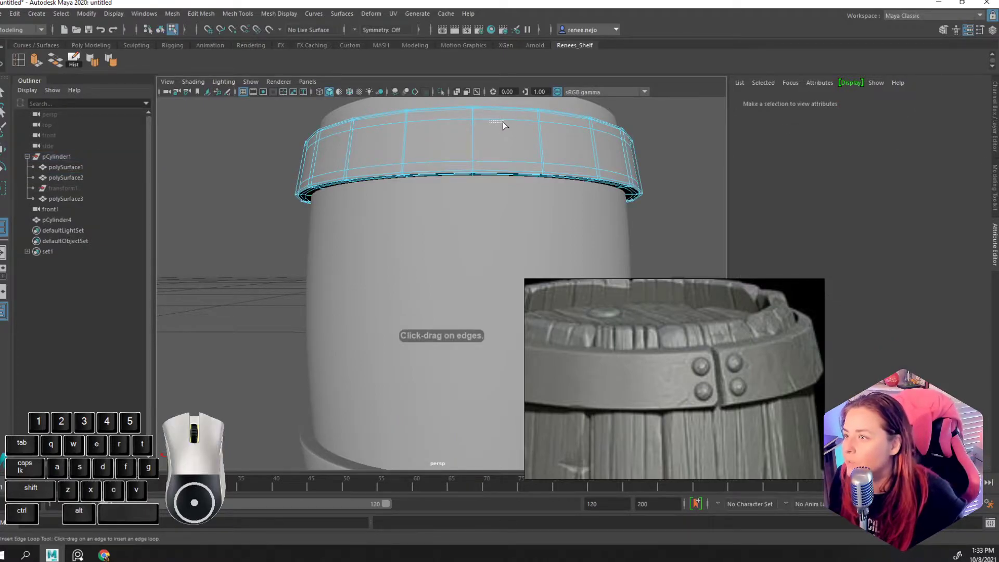
key("q")
left_click(22, 60)
left_click(502, 125)
left_click_drag(510, 133, 493, 179, "alt")
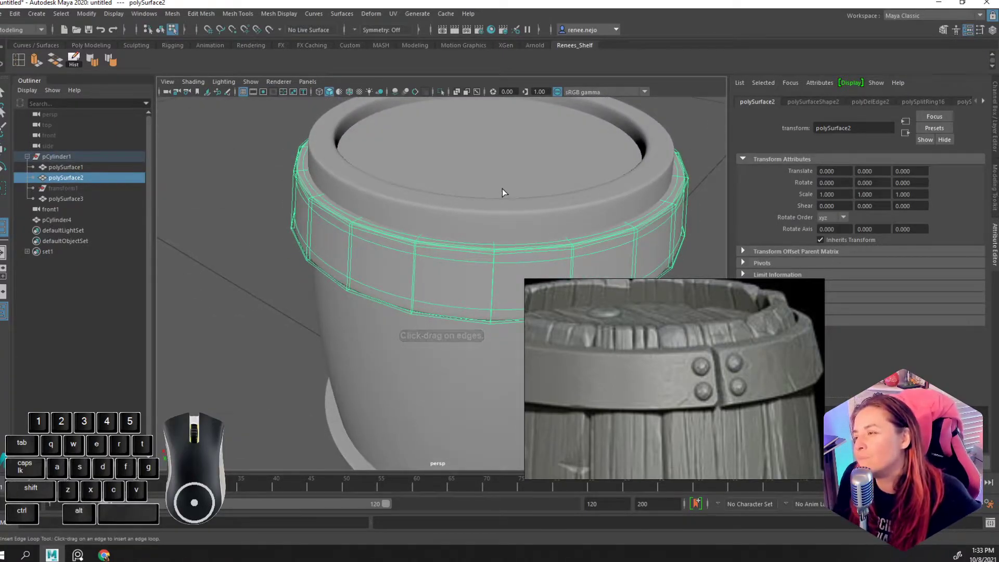
scroll(502, 188, "down", 3)
middle_click_drag(506, 208, 441, 157, "alt")
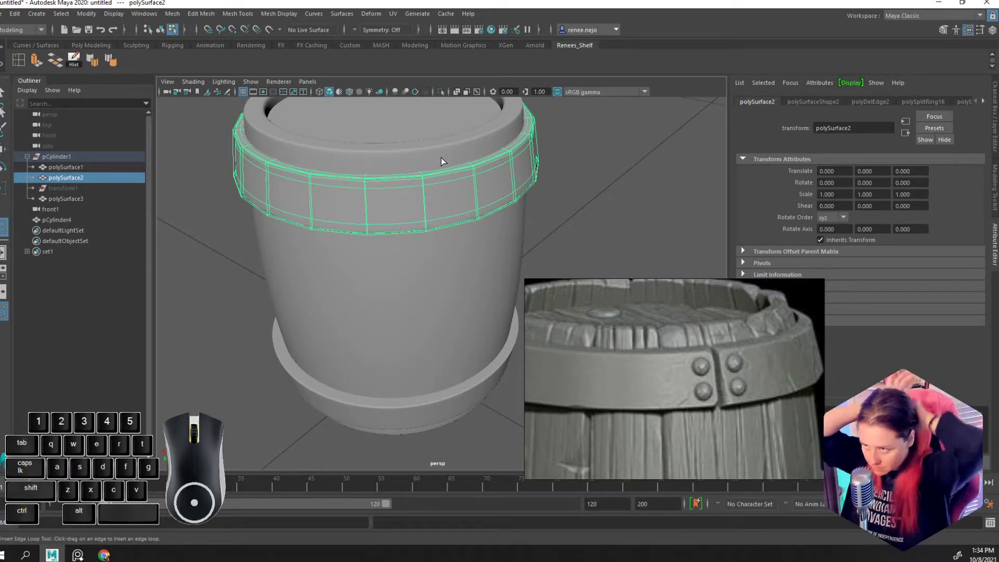
scroll(451, 179, "up", 3)
right_click_drag(424, 185, 429, 160)
left_click(418, 180)
key("ctrl+z")
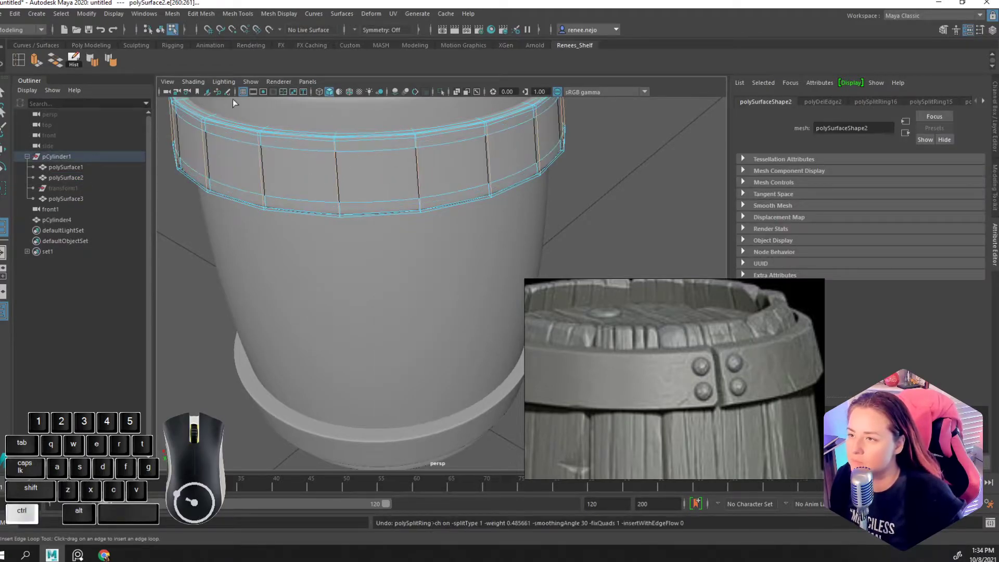
Step: Try to raise the edge loop near the upper band's top rim, and undo the move
key("q")
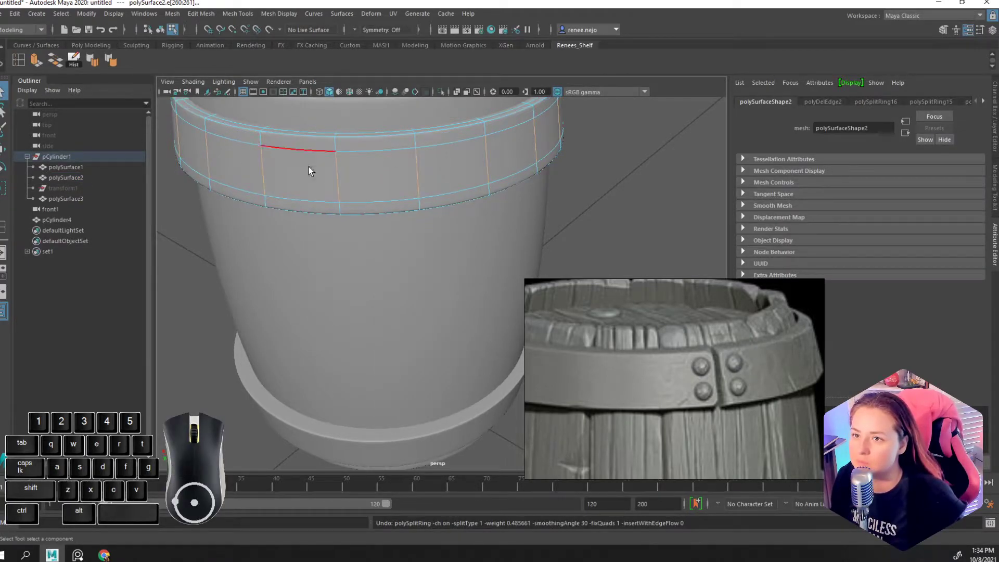
double_click(417, 172)
middle_click_drag(430, 172, 416, 203, "alt")
scroll(417, 203, "up", 3)
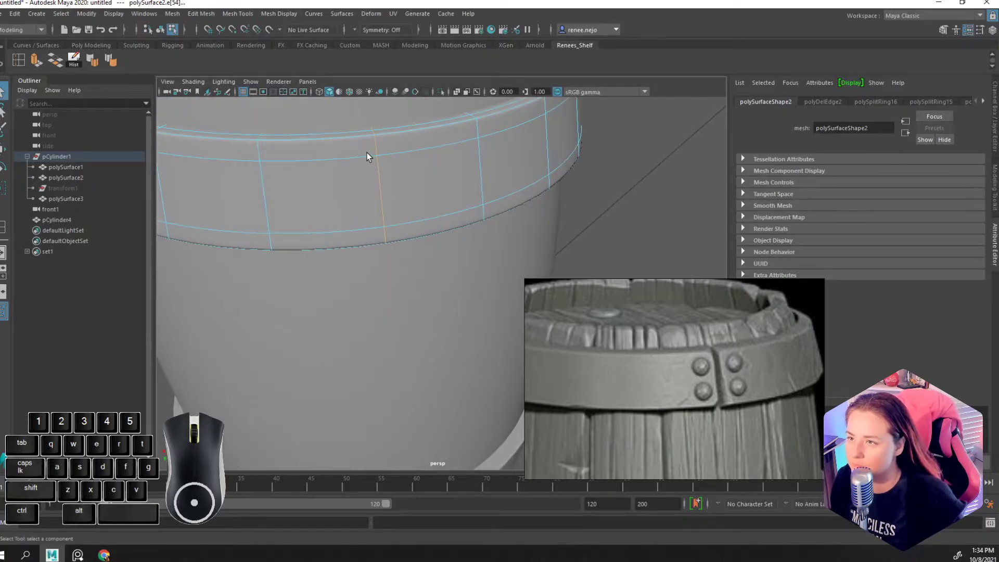
double_click(370, 138)
key("w")
scroll(373, 142, "down", 5)
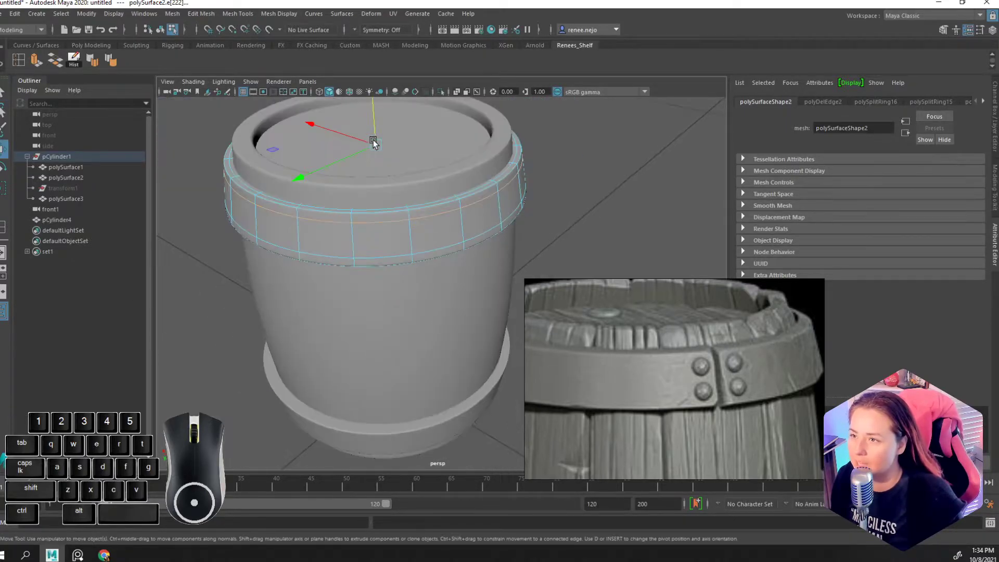
left_click_drag(374, 118, 375, 111)
key("ctrl+z")
scroll(417, 227, "up", 3)
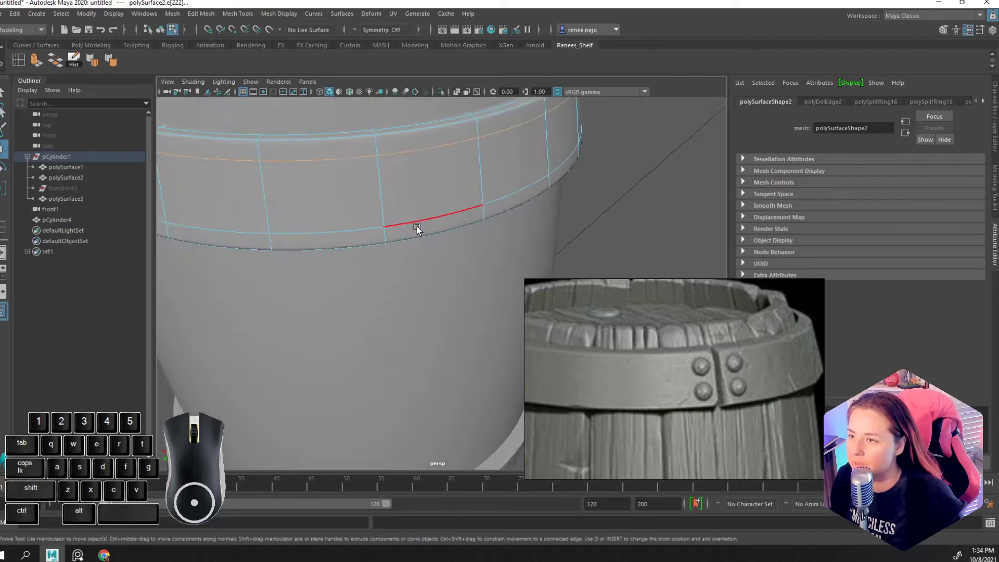
Step: Bevel the upper band's front vertical edge loop with Fraction 0.010 and preview the band smoothed with its cage
left_click(382, 198)
left_click_drag(383, 205, 419, 245, "alt")
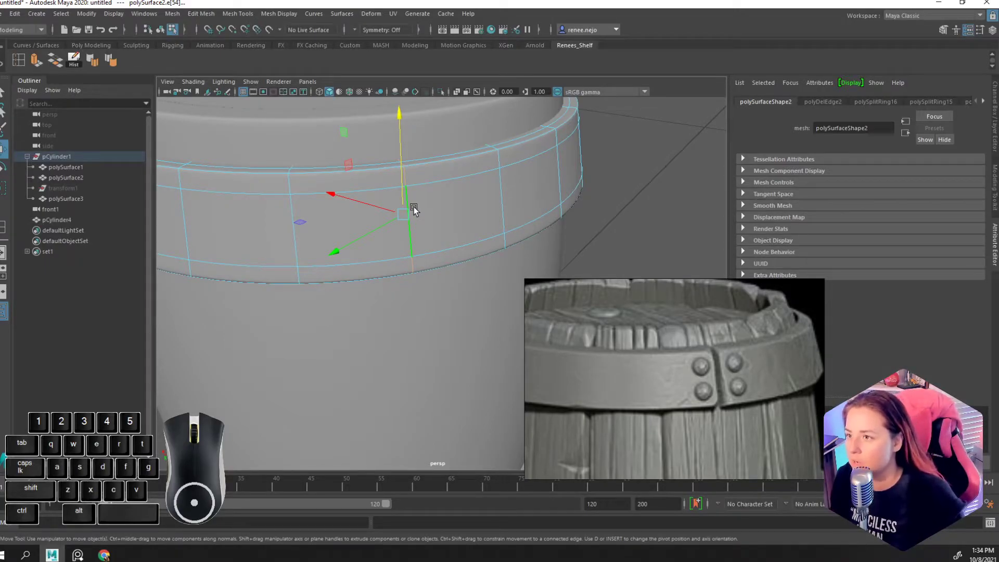
scroll(412, 210, "down", 5)
mouse_move(413, 285)
left_mouse_down("alt")
mouse_move(411, 259)
mouse_move(399, 276)
left_mouse_up("alt")
scroll(382, 255, "up", 5)
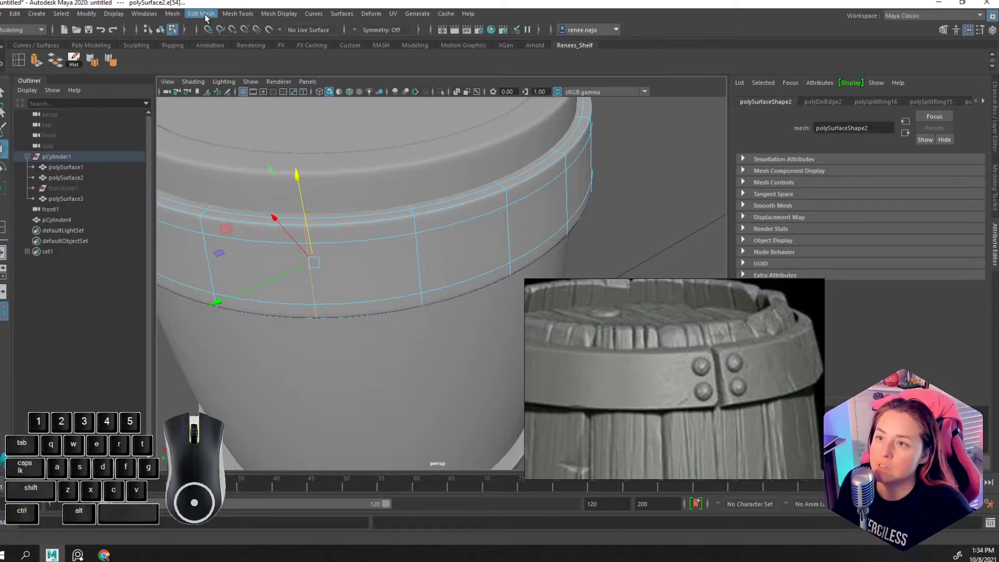
left_click(175, 16)
mouse_move(200, 15)
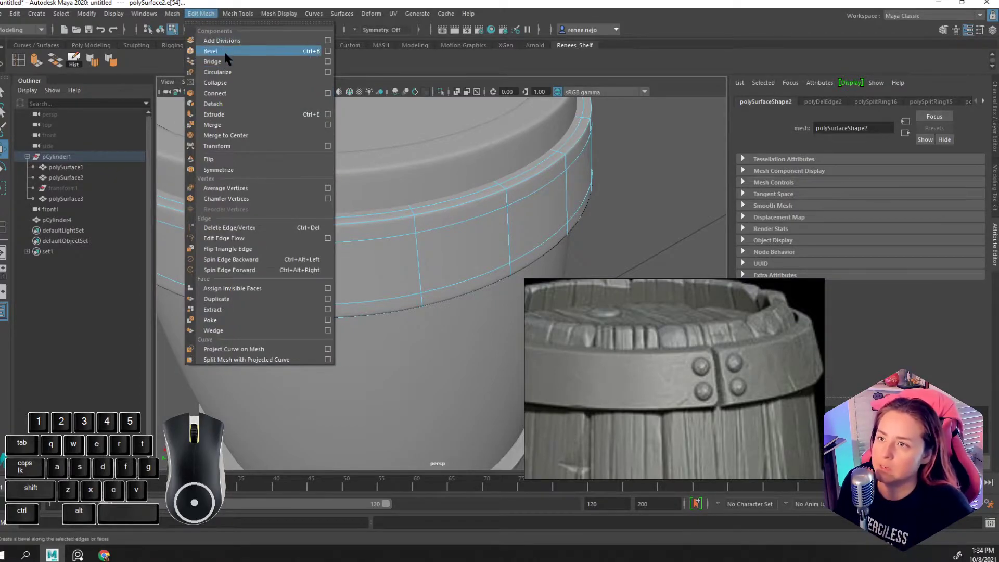
left_click(209, 52)
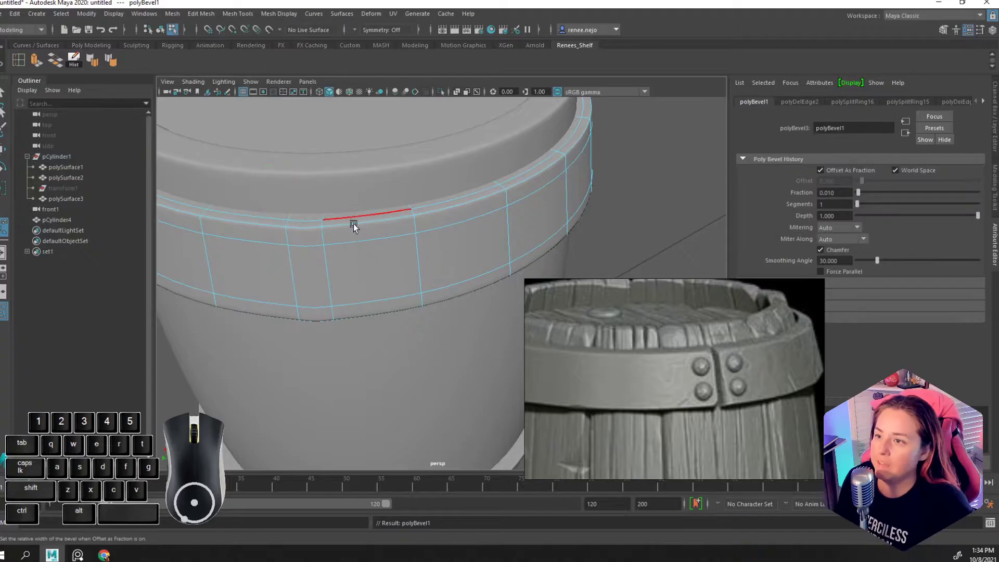
key("2")
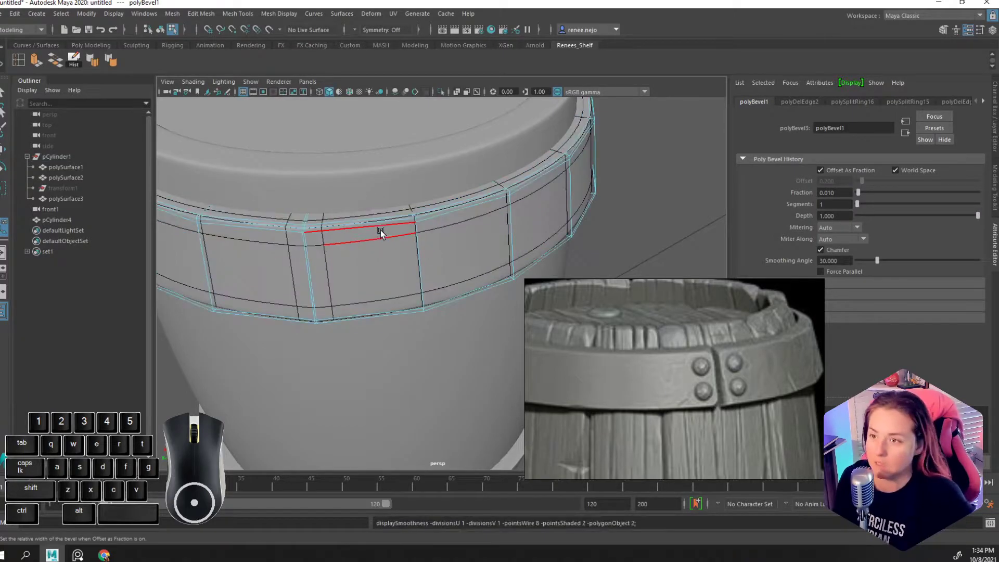
Step: Delete the narrow face loop between the beveled edges to cut a thin split through the upper band
scroll(307, 254, "up", 3)
middle_click_drag(265, 229, 305, 236, "alt")
scroll(304, 236, "up", 3)
middle_click_drag(247, 209, 338, 251, "alt")
mouse_move(335, 252)
right_mouse_down()
mouse_move(336, 226)
mouse_move(334, 277)
mouse_move(332, 220)
mouse_move(333, 278)
mouse_move(334, 223)
mouse_move(334, 268)
right_mouse_up()
left_click(335, 252)
double_click(334, 226, "shift")
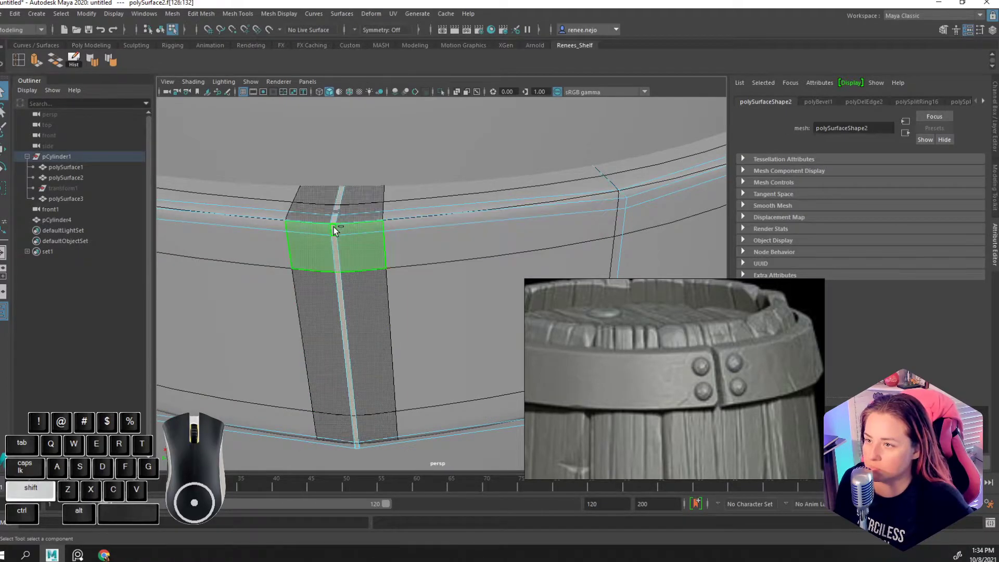
key("Delete")
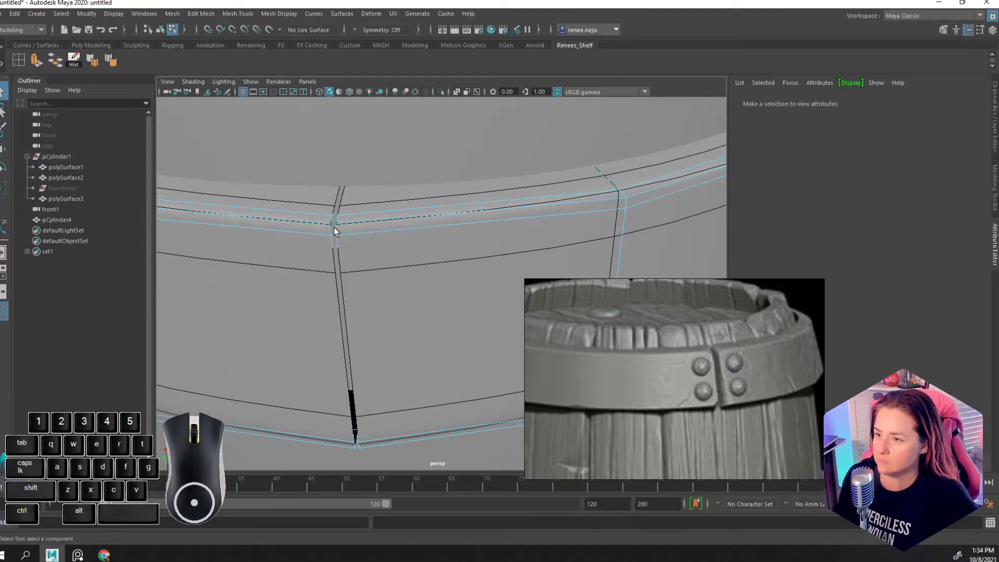
Step: Try to select the open border edges of the upper band's split for moving
scroll(334, 227, "down", 5)
mouse_move(410, 277)
right_mouse_down()
mouse_move(410, 288)
mouse_move(401, 264)
right_mouse_up()
double_click(400, 276)
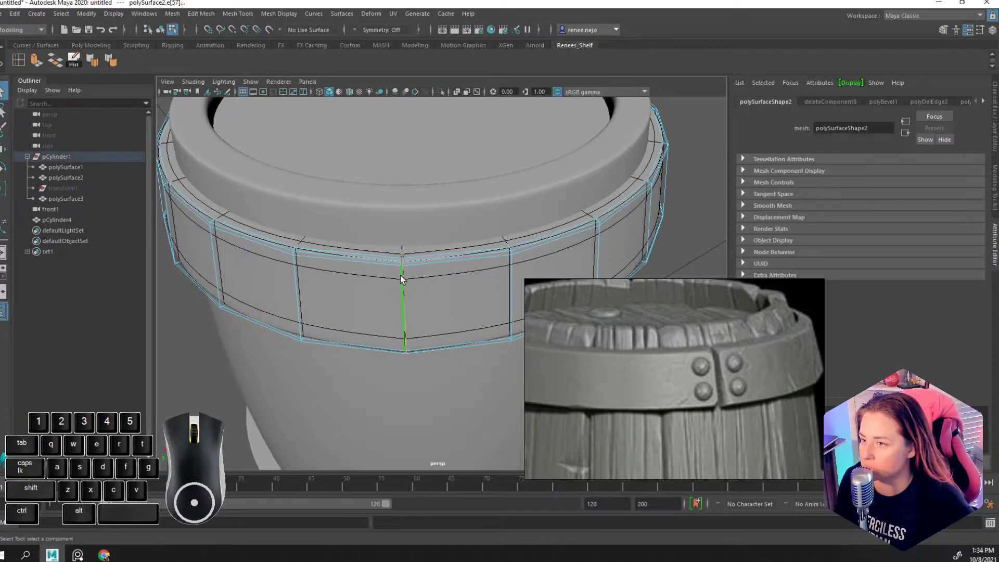
scroll(400, 276, "up", 2)
key("w")
scroll(379, 266, "down", 4)
left_click_drag(396, 301, 423, 263, "alt")
scroll(421, 253, "up", 5)
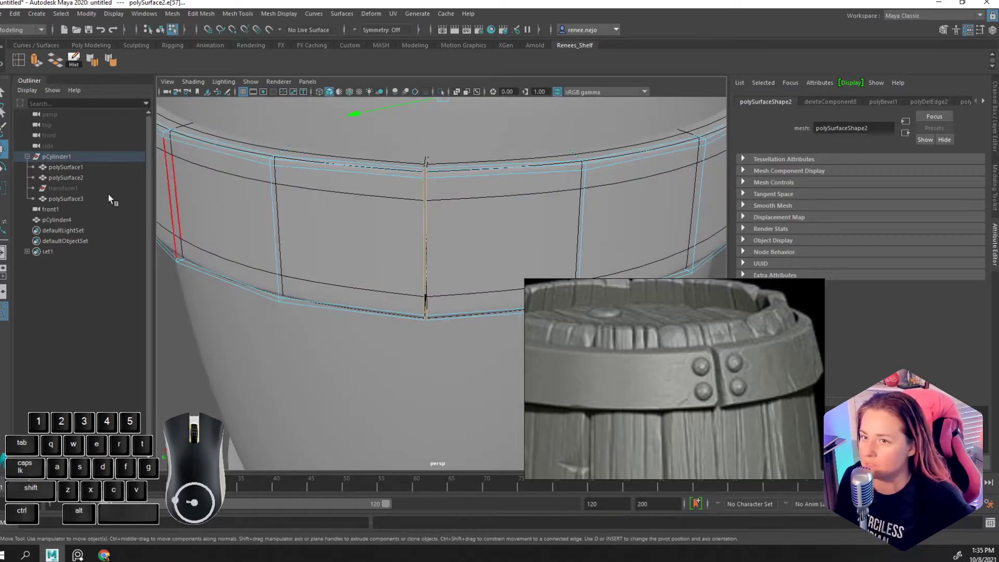
left_click(2, 92)
left_click(2, 151)
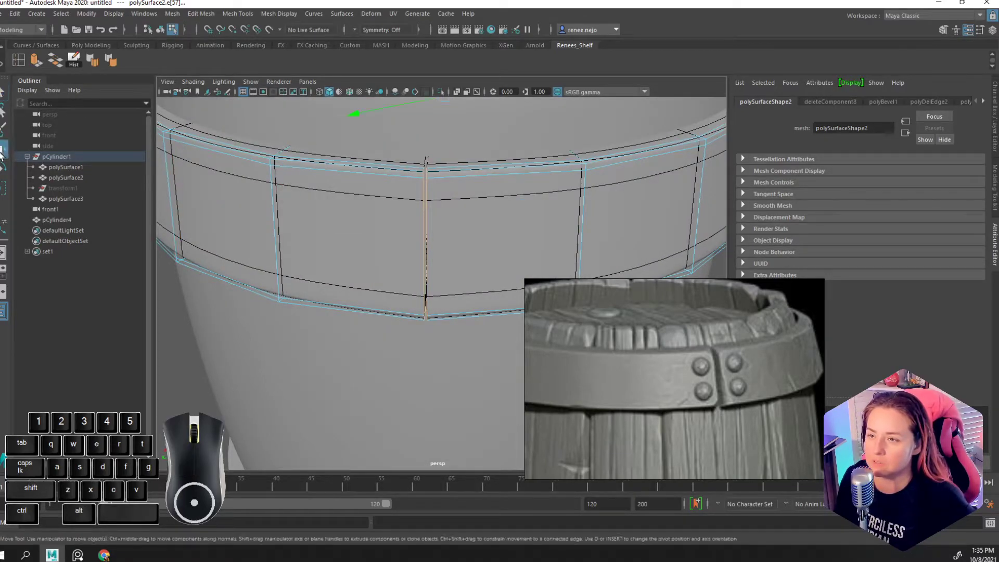
left_click(420, 227)
scroll(421, 227, "up", 2)
scroll(413, 216, "down", 5)
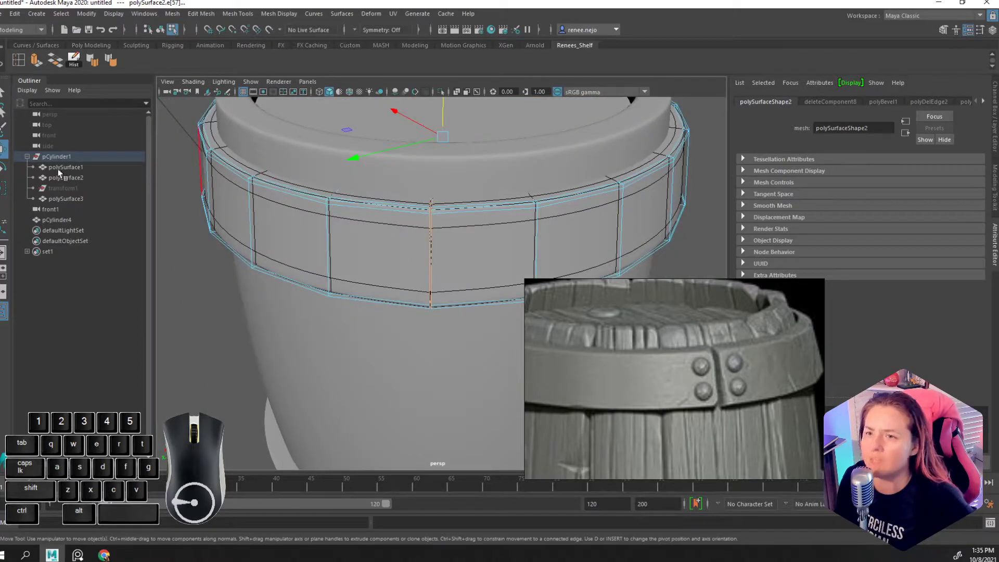
Step: Hide the barrel body and the lid so only the two metal bands stay in view
left_click(298, 148)
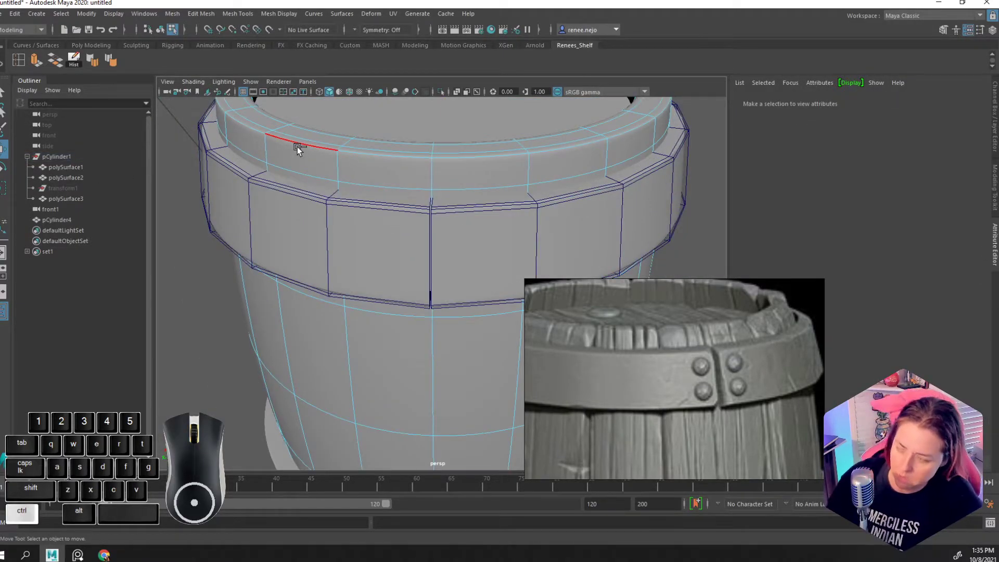
key("ctrl+h")
right_click_drag(297, 148, 346, 165)
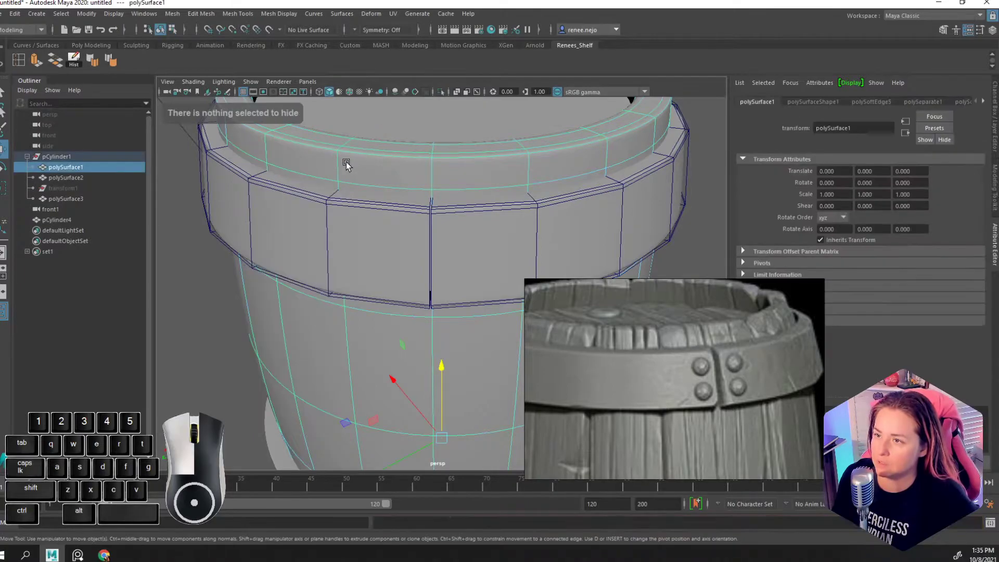
key("ctrl+h")
left_click(346, 164)
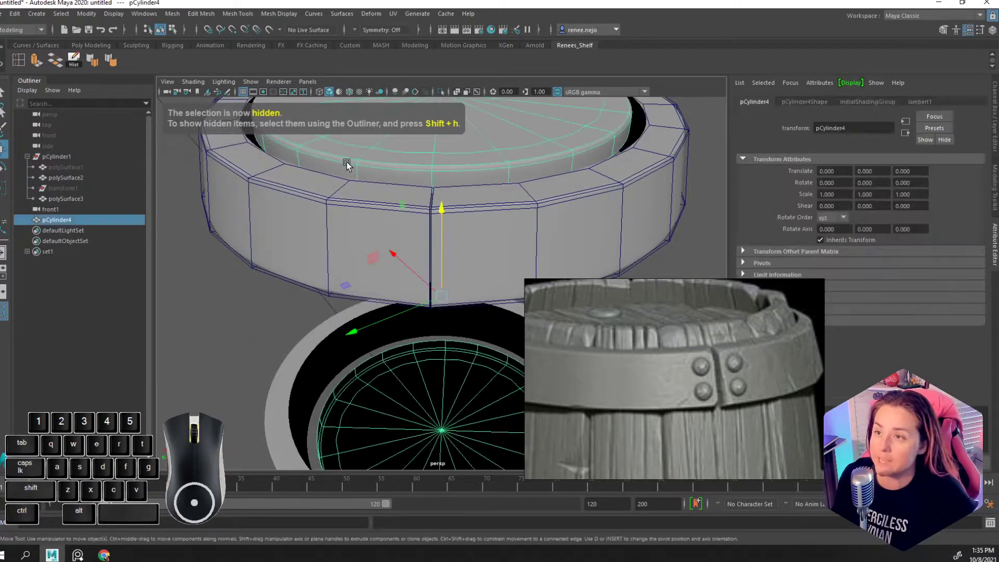
key("ctrl+h")
left_click(379, 196)
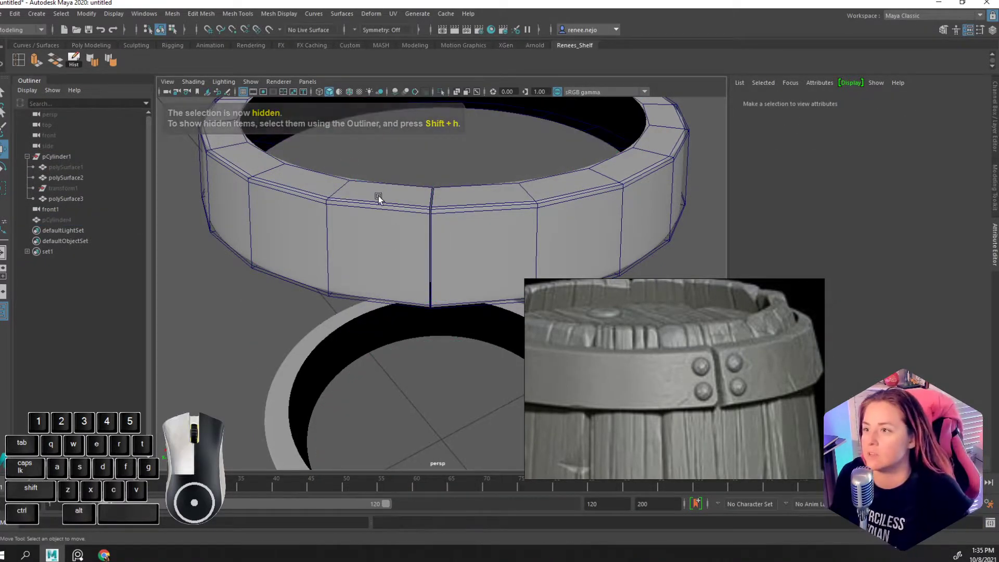
Step: Try to loop-select the edges along one side of the split with the body and lid hidden
scroll(399, 196, "up", 3)
scroll(398, 196, "down", 5)
scroll(448, 230, "up", 3)
right_click_drag(422, 238, 421, 222)
left_click(422, 223)
mouse_move(421, 223)
left_mouse_down("alt")
mouse_move(425, 181)
mouse_move(435, 233)
left_mouse_up("alt")
scroll(429, 204, "up", 3)
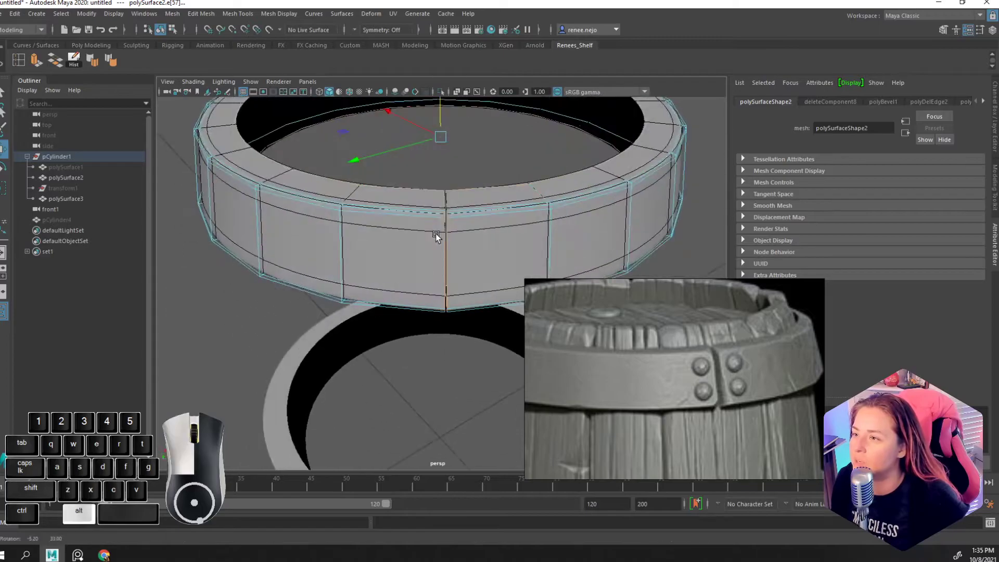
scroll(460, 254, "up", 3)
left_click(447, 162)
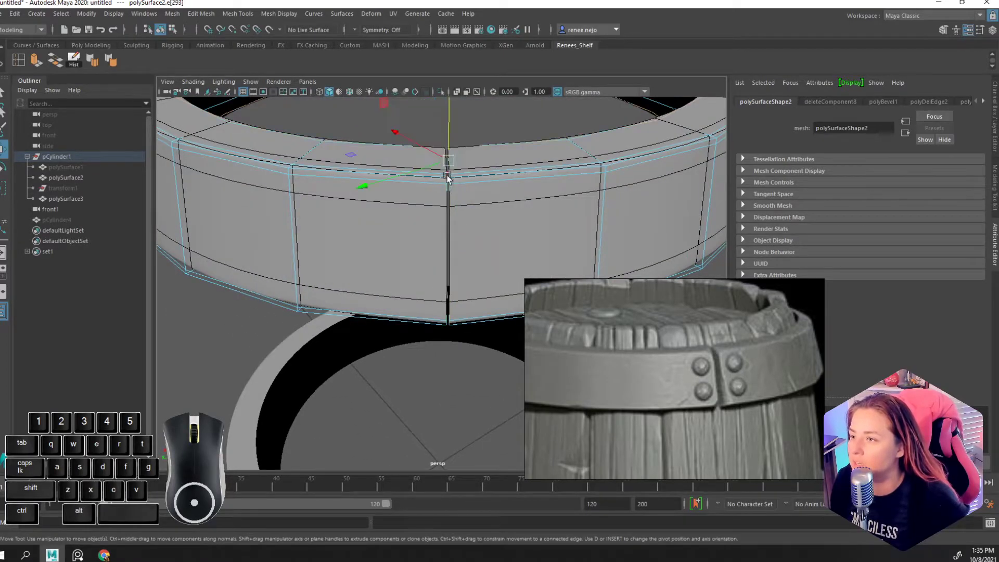
scroll(447, 175, "up", 3)
left_click(451, 161)
double_click(450, 160)
scroll(450, 161, "down", 3)
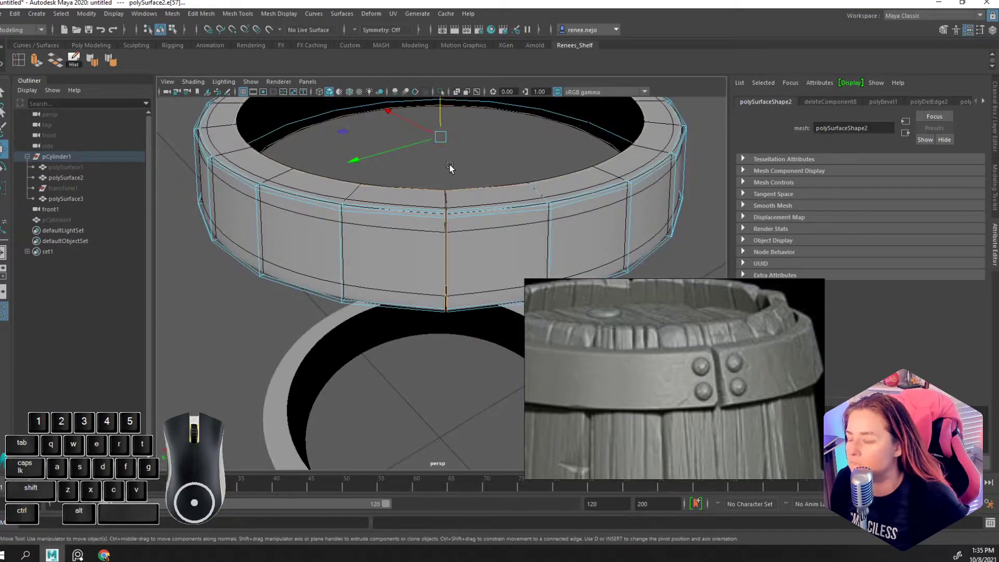
Step: Select the border edges on the left side of the split individually and move them away to widen the gap
mouse_move(414, 169)
right_mouse_down()
mouse_move(400, 156)
mouse_move(384, 166)
mouse_move(401, 162)
right_mouse_up()
scroll(437, 195, "up", 5)
left_click(406, 182)
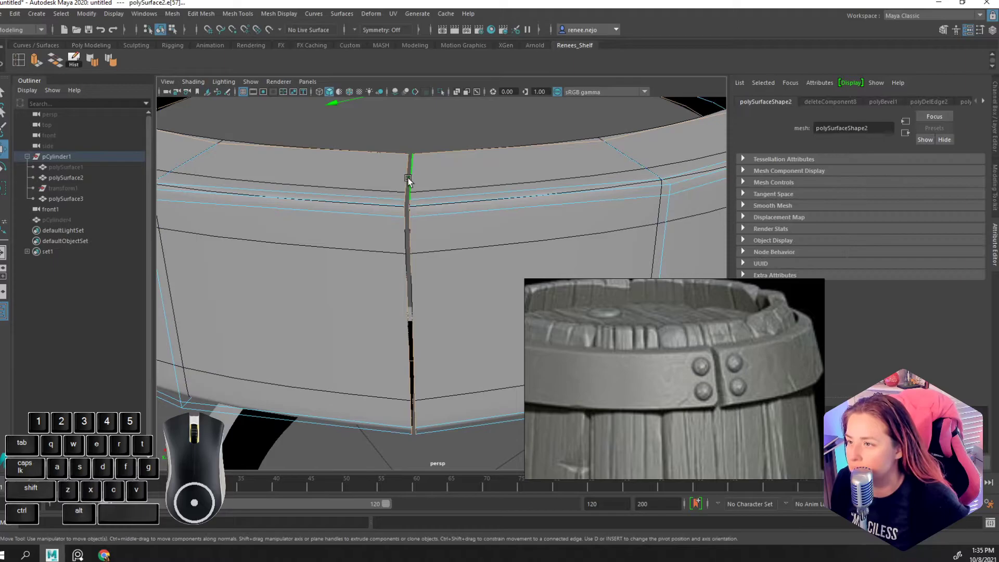
left_click(404, 211, "shift")
left_click(404, 211, "shift")
mouse_move(415, 268)
left_mouse_down("alt")
mouse_move(406, 159)
mouse_move(419, 134)
mouse_move(432, 204)
mouse_move(422, 273)
left_mouse_up("alt")
left_click(408, 110, "shift")
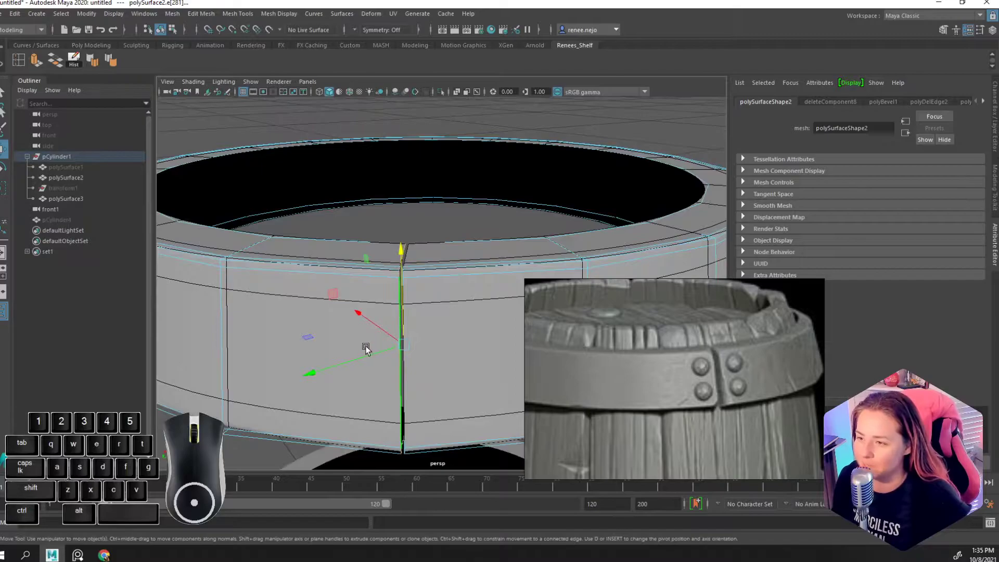
left_click_drag(307, 337, 372, 335)
Step: Extrude the left border edges of the split with a rotation and move the extruded edges in toward the band's center
key("e")
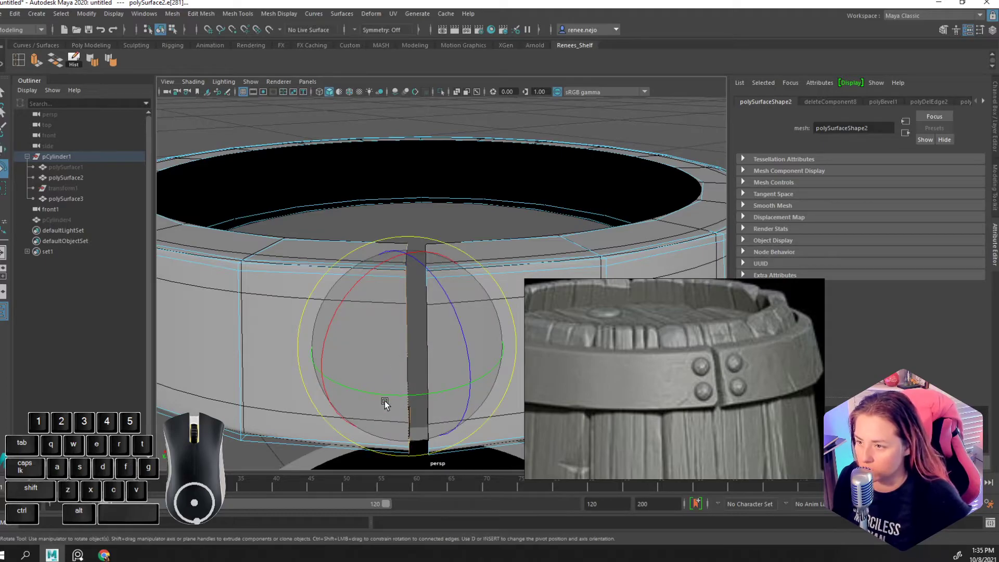
left_click_drag(383, 401, 418, 397, "shift")
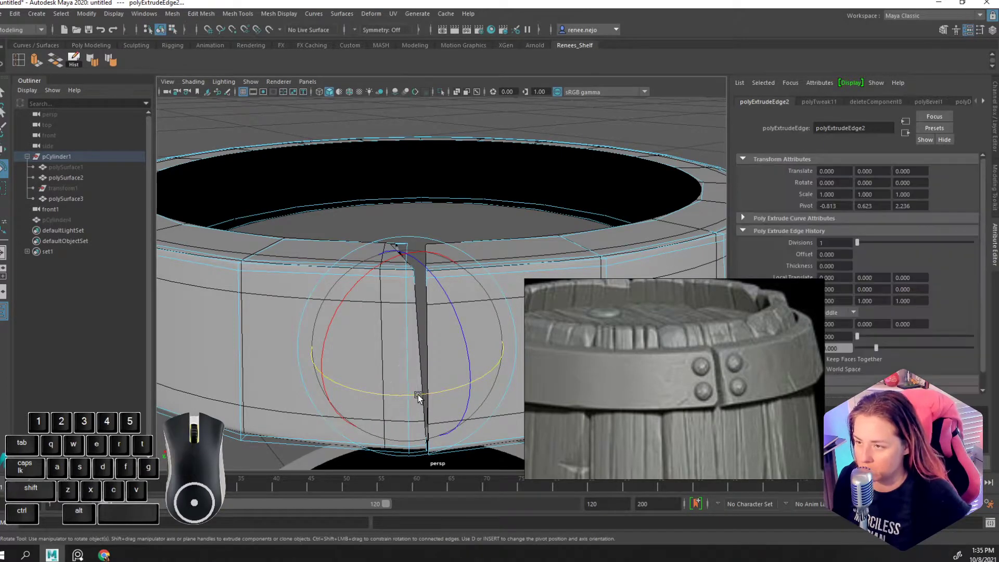
key("w")
left_click_drag(313, 341, 378, 295)
Step: Scale the extruded edges on the left side of the split along one axis to adjust the inward flap
key("r")
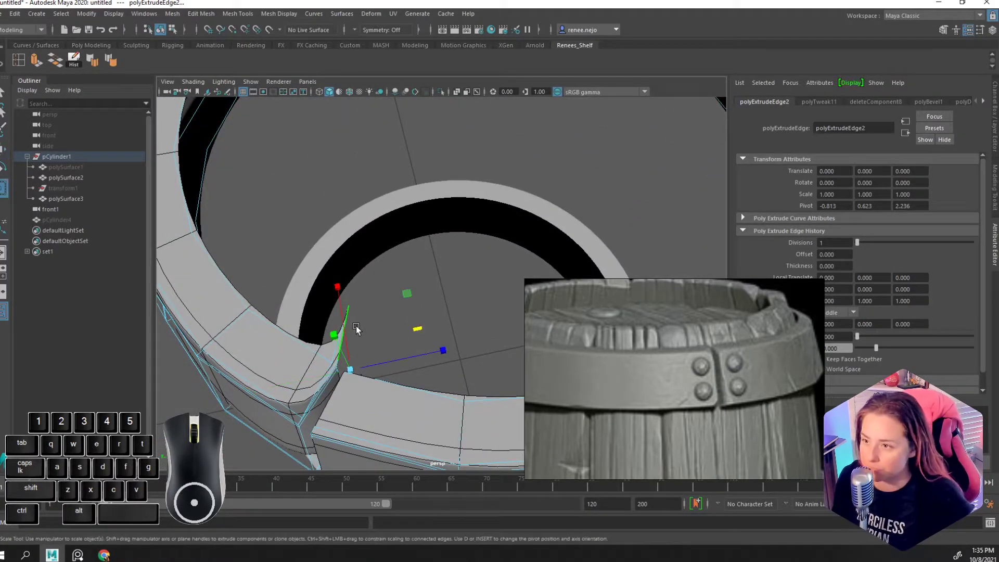
left_click_drag(333, 221, 364, 246, "alt")
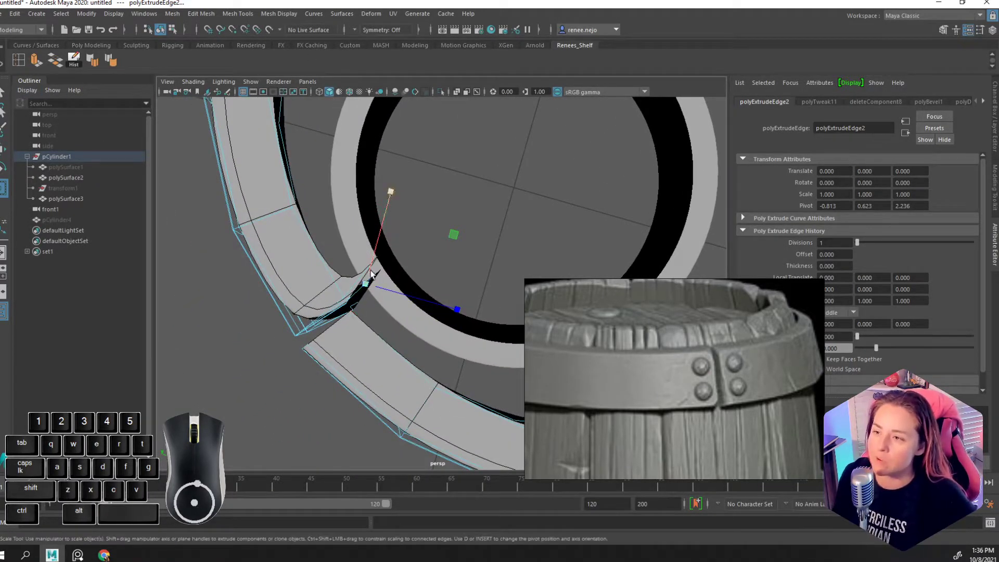
left_click_drag(452, 230, 382, 276)
key("ctrl+z")
mouse_move(388, 201)
left_mouse_down()
mouse_move(379, 246)
mouse_move(398, 198)
left_mouse_up()
left_click_drag(456, 242, 435, 180, "alt")
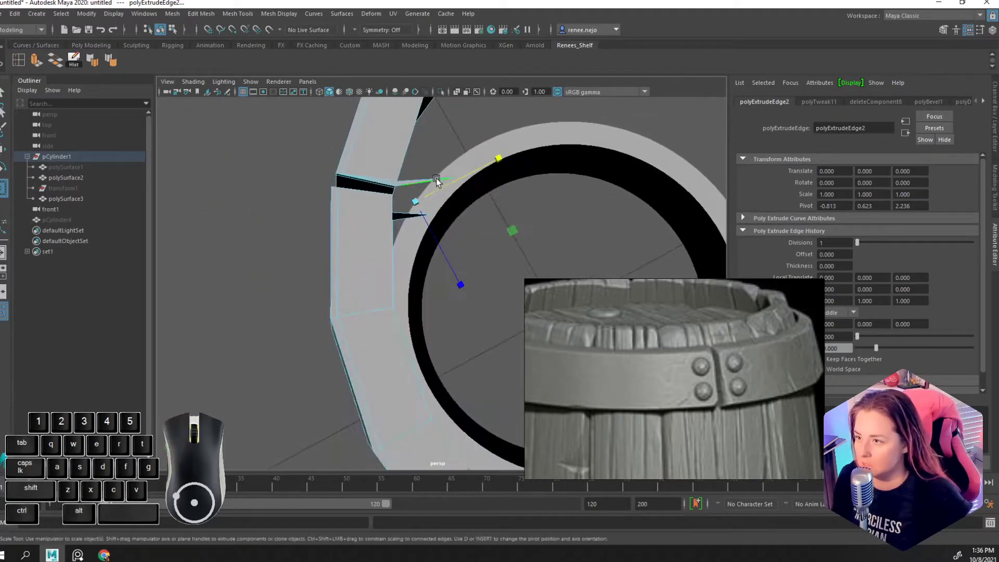
Step: Select the end vertices of the extruded flap in vertex mode and move them closer to the band's inner side
right_click_drag(447, 181, 444, 153)
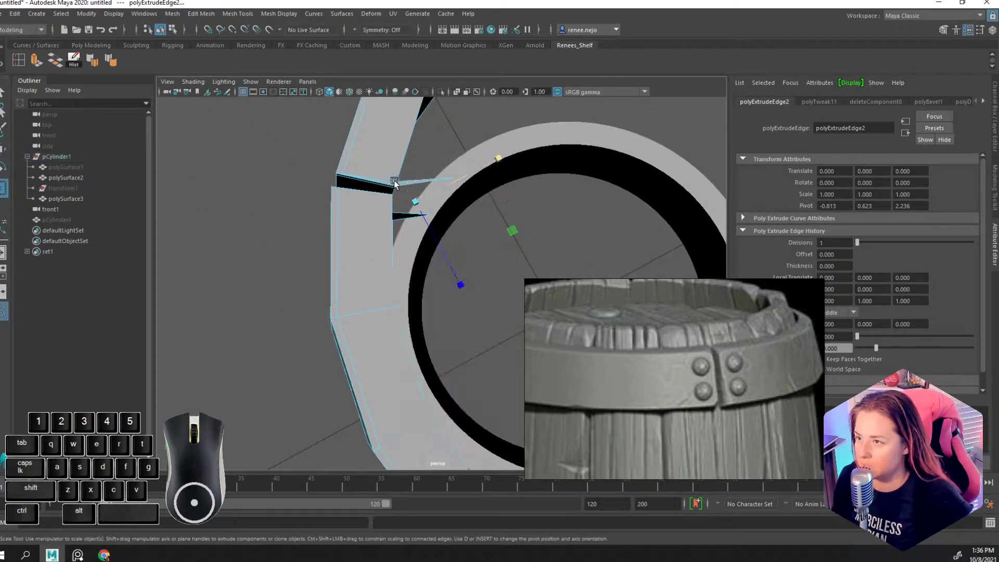
left_click_drag(447, 175, 424, 221)
key("w")
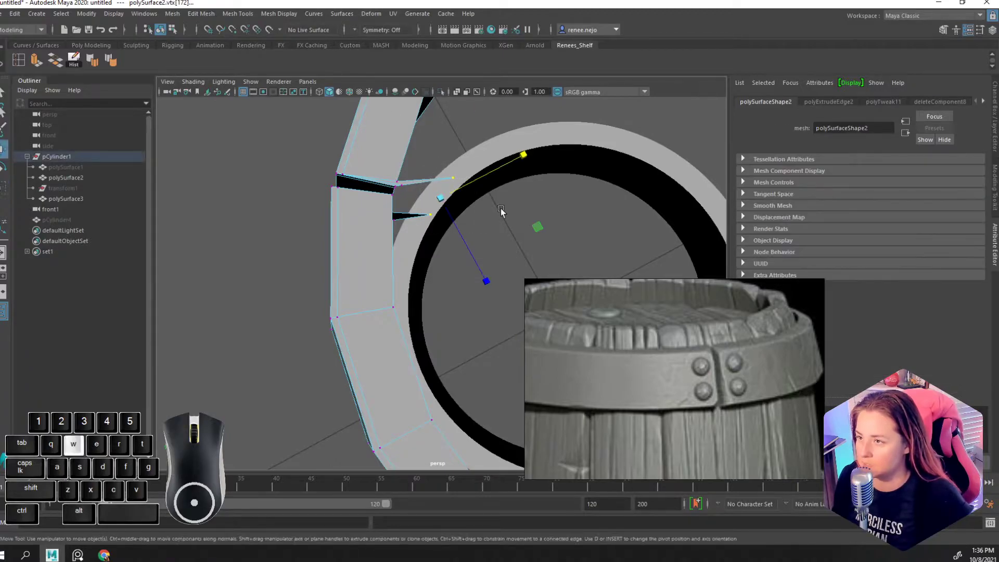
left_click_drag(533, 177, 410, 138, "alt")
middle_click_drag(492, 172, 390, 221, "alt")
left_click_drag(507, 314, 501, 275)
Step: Nudge the flap's individual end vertices so they line up with the inner corner of the split
scroll(461, 249, "up", 2)
middle_click_drag(421, 237, 435, 260, "alt")
scroll(439, 250, "up", 4)
left_click(465, 153)
left_click_drag(500, 300, 485, 275, "alt")
left_click(458, 264, "shift")
left_click_drag(566, 181, 567, 179)
left_click(405, 335)
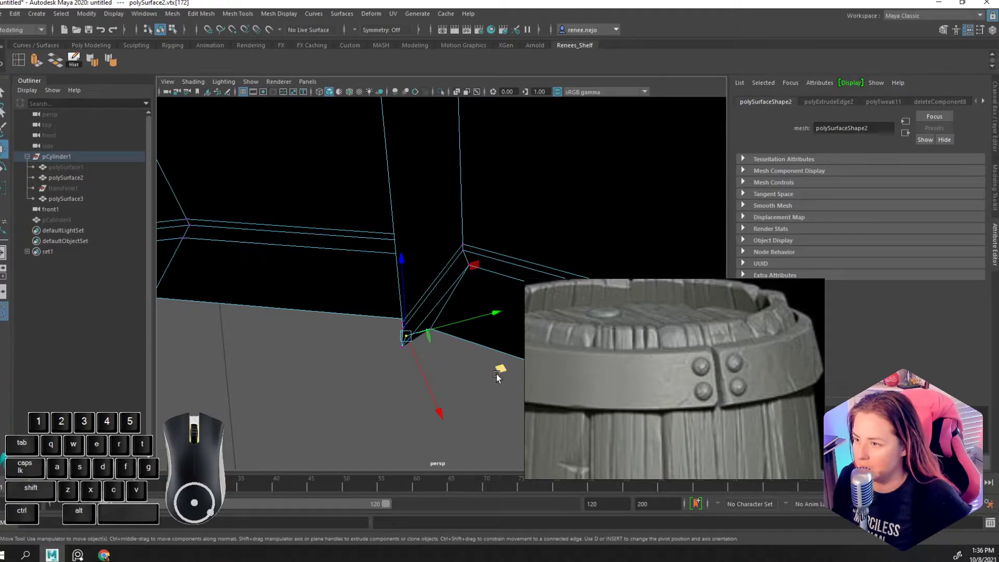
left_click_drag(497, 374, 513, 385)
Step: Select the extra bevel edges running across the flap at its upper and lower sides and delete them
right_click_drag(415, 342, 416, 249)
left_click(437, 307)
middle_click_drag(436, 307, 461, 313, "alt")
left_click(349, 273, "shift")
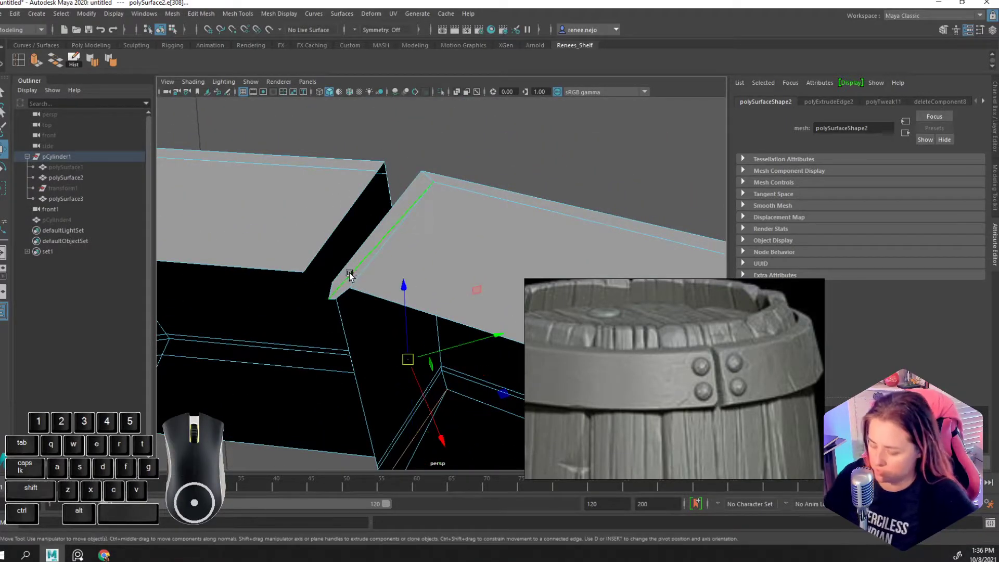
key("ctrl+Delete")
Step: Delete the leftover vertices on the flap's outer border at its lower and upper ends
right_click_drag(346, 271, 295, 276)
left_click(335, 298)
left_click_drag(374, 355, 404, 283, "alt")
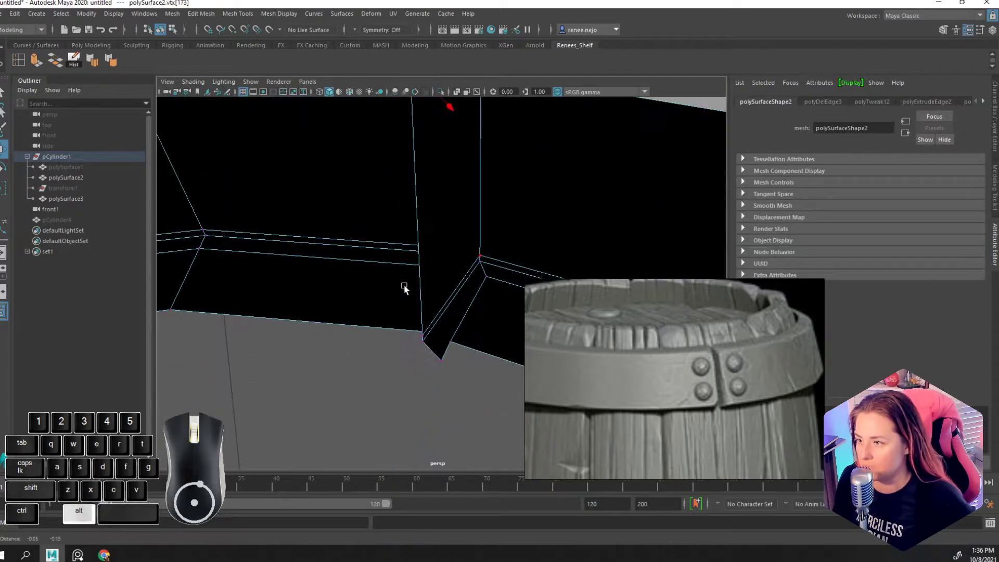
left_click(441, 363, "shift")
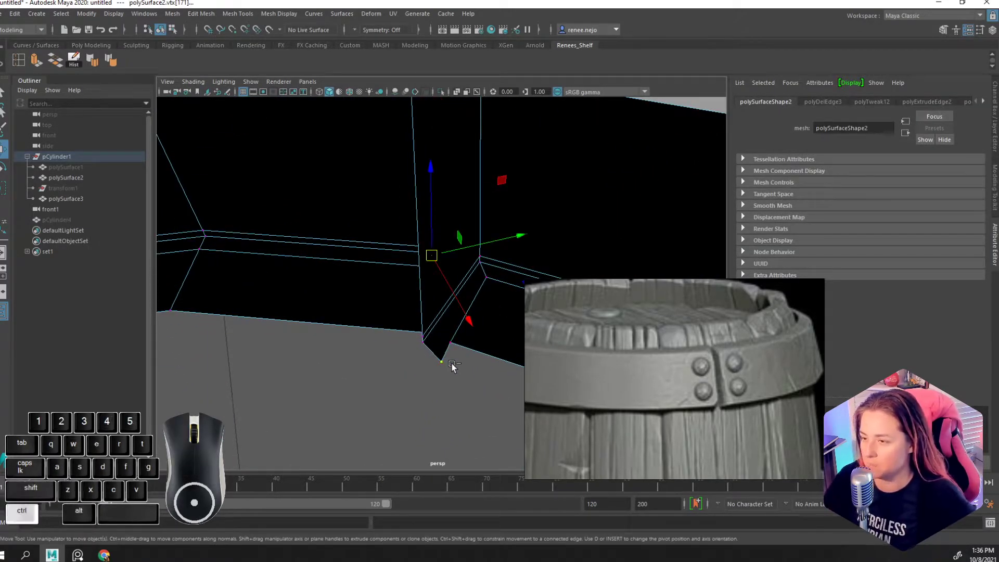
key("ctrl+Delete")
left_click(450, 361)
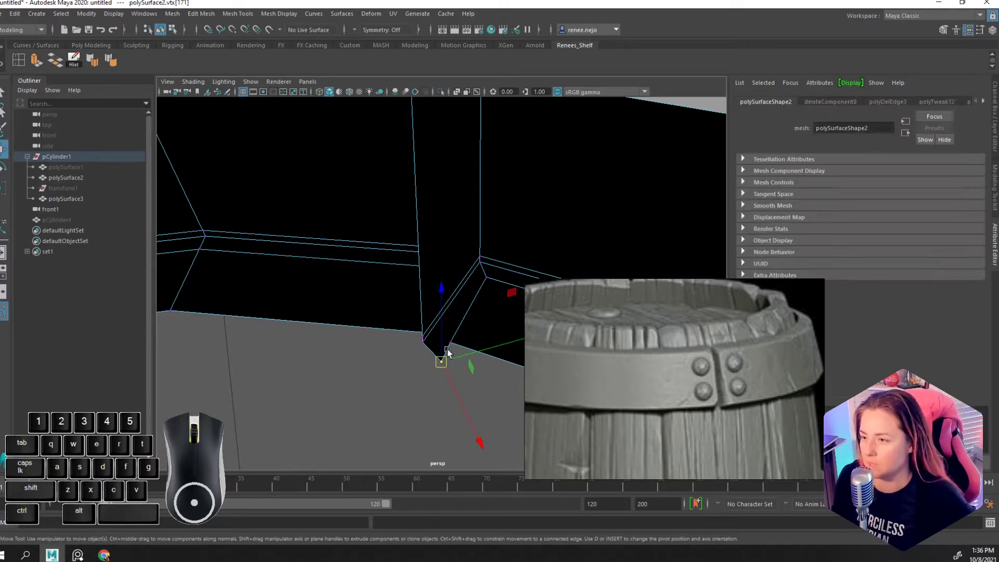
left_click_drag(441, 357, 439, 403, "alt")
left_click(349, 289, "ctrl+shift")
key("ctrl+Delete")
Step: Adjust the inner corner vertex of the flap in the top view, working close up on the split
left_click_drag(376, 277, 409, 348, "alt")
left_click(408, 375)
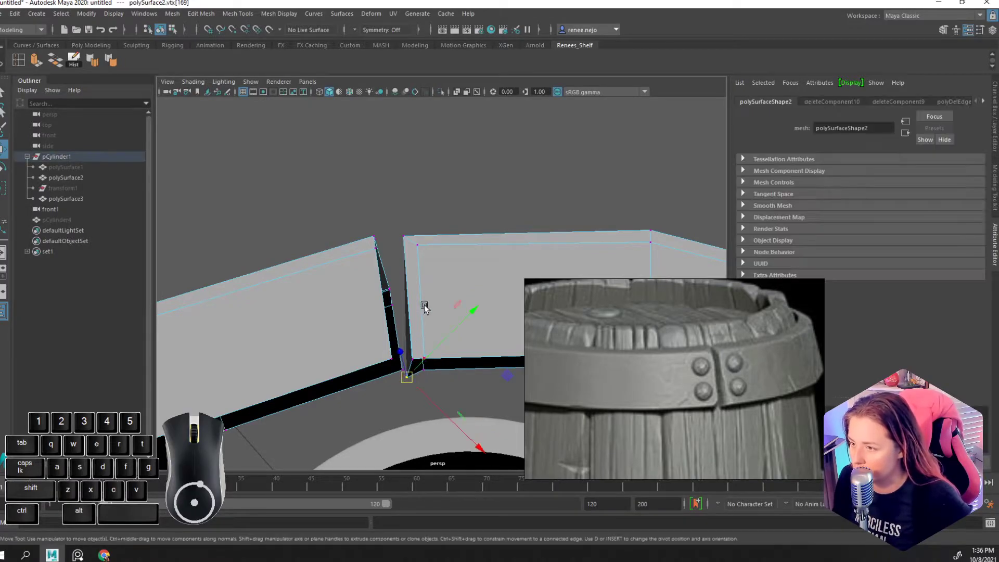
key("space")
left_click_drag(422, 322, 423, 322)
key("space")
left_click_drag(446, 282, 396, 287)
scroll(394, 255, "up", 3)
middle_click_drag(394, 254, 456, 336, "alt")
scroll(385, 302, "up", 6)
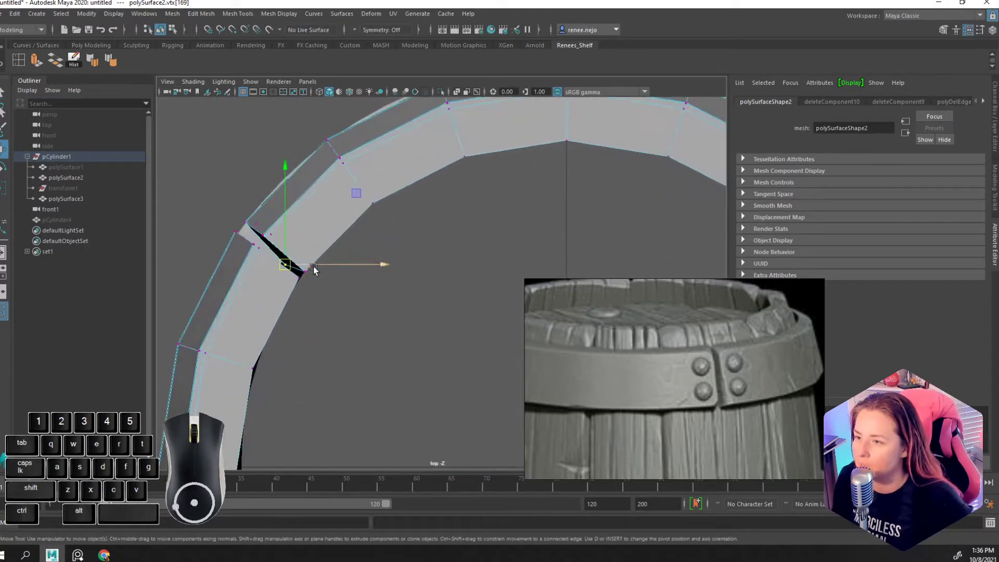
middle_click_drag(314, 270, 429, 340, "alt")
scroll(424, 338, "up", 2)
left_click_drag(392, 347, 421, 301)
scroll(365, 329, "up", 1)
key("space")
right_click_drag(424, 275, 422, 273)
Step: Move the vertex beside the flap's lower inner corner slightly away from the split
left_click_drag(427, 354, 405, 346, "alt")
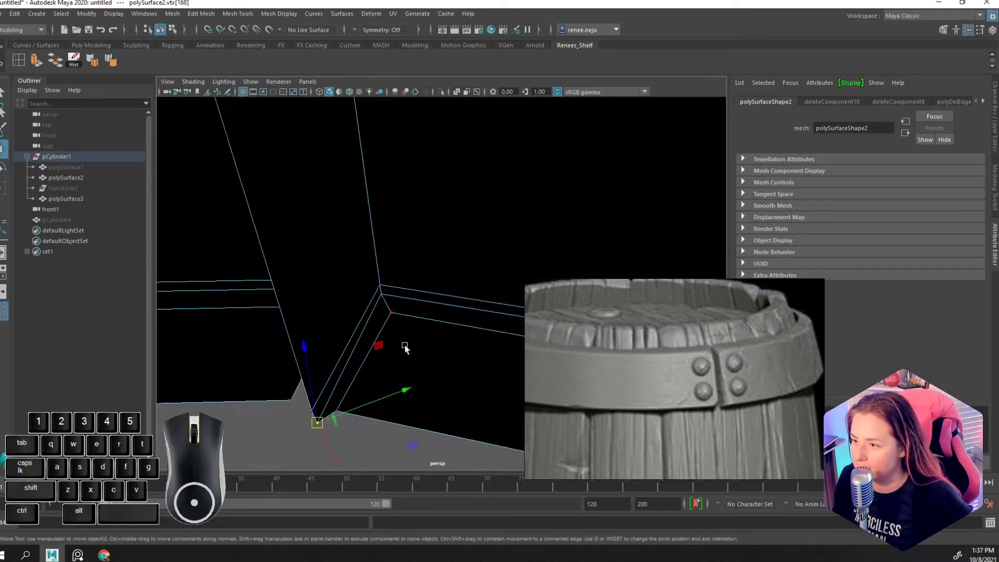
left_click(335, 411)
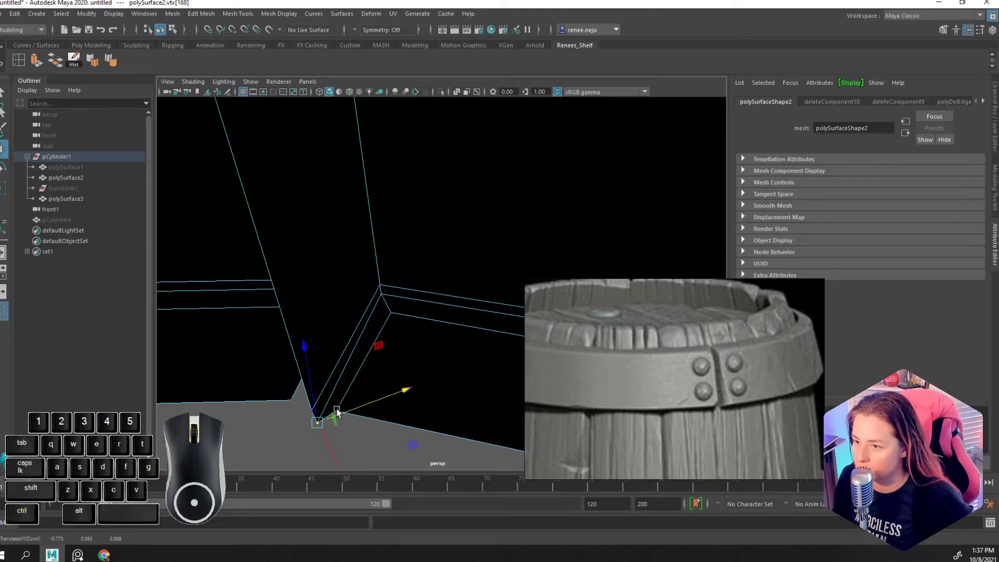
left_click_drag(416, 442, 426, 446)
key("ctrl+z")
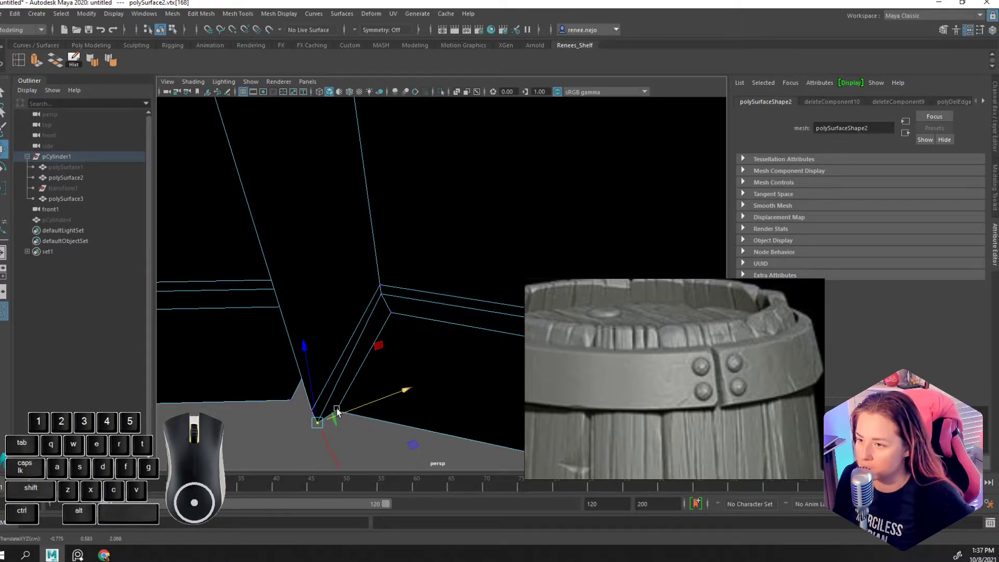
left_click(367, 428)
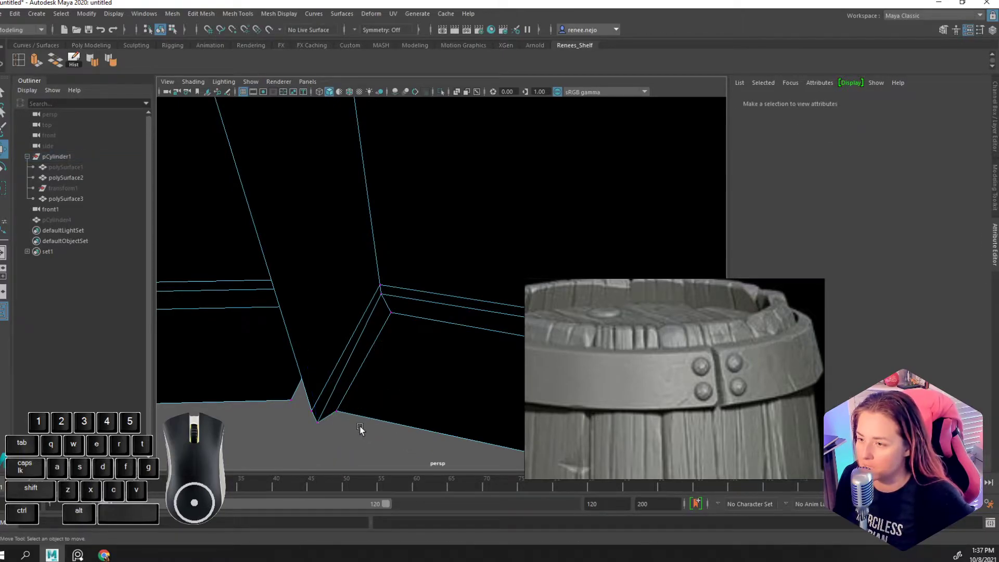
left_click(336, 411)
left_click_drag(435, 433, 443, 436)
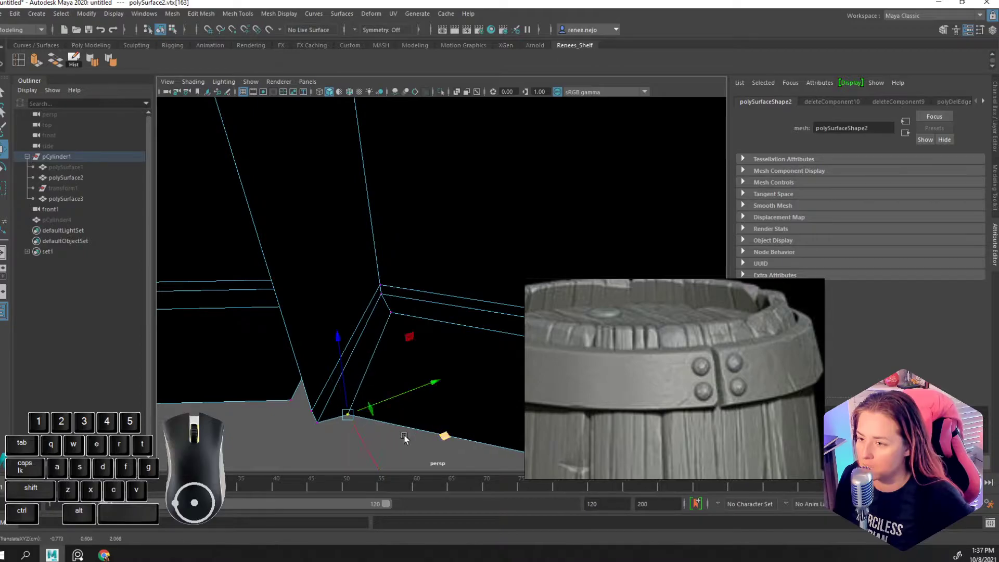
Step: Select the flap's lower inner corner vertex and nudge it along one axis
left_click(310, 424)
left_click_drag(392, 416, 422, 357, "alt")
left_click_drag(414, 416, 411, 279, "alt")
left_click_drag(282, 219, 276, 209)
left_click_drag(278, 212, 352, 273, "alt")
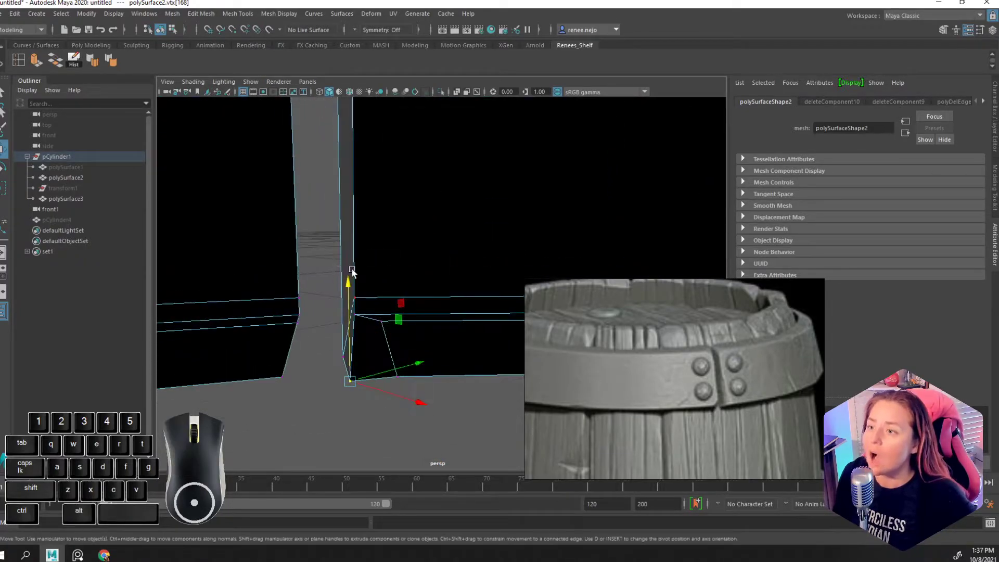
Step: Show the perspective and top views side by side and examine the upper band's overall shape in both
key("space")
key("f")
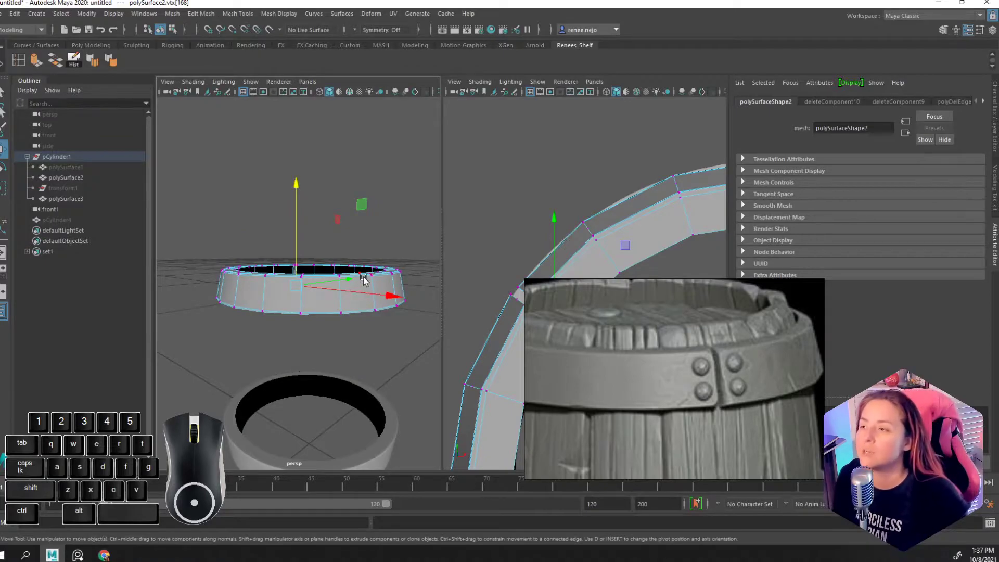
left_click_drag(527, 200, 494, 151, "alt")
key("space")
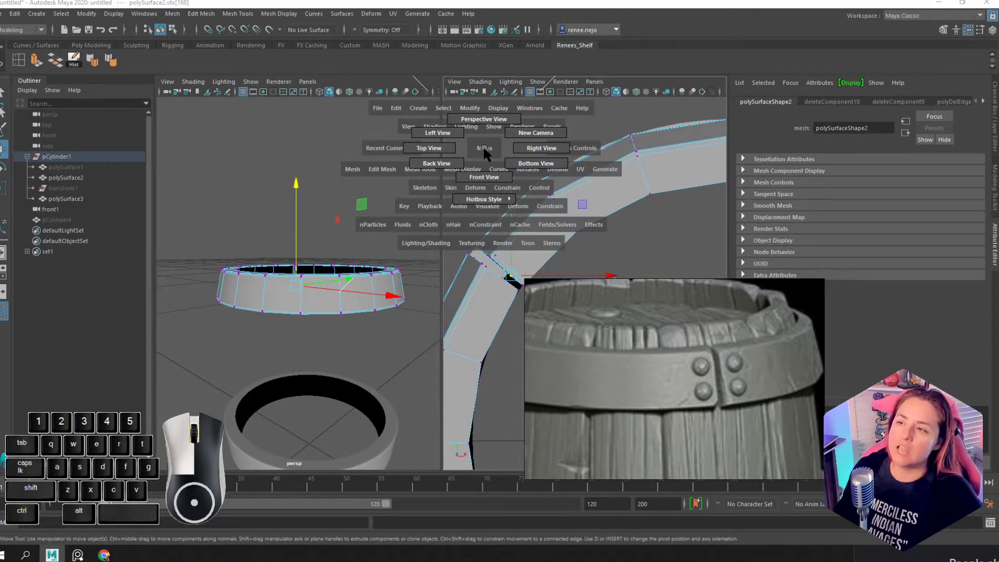
scroll(319, 226, "down", 2)
scroll(346, 283, "up", 2)
left_click_drag(334, 262, 343, 240, "alt")
key("space")
left_click_drag(640, 223, 598, 185)
middle_click_drag(597, 185, 620, 195, "alt")
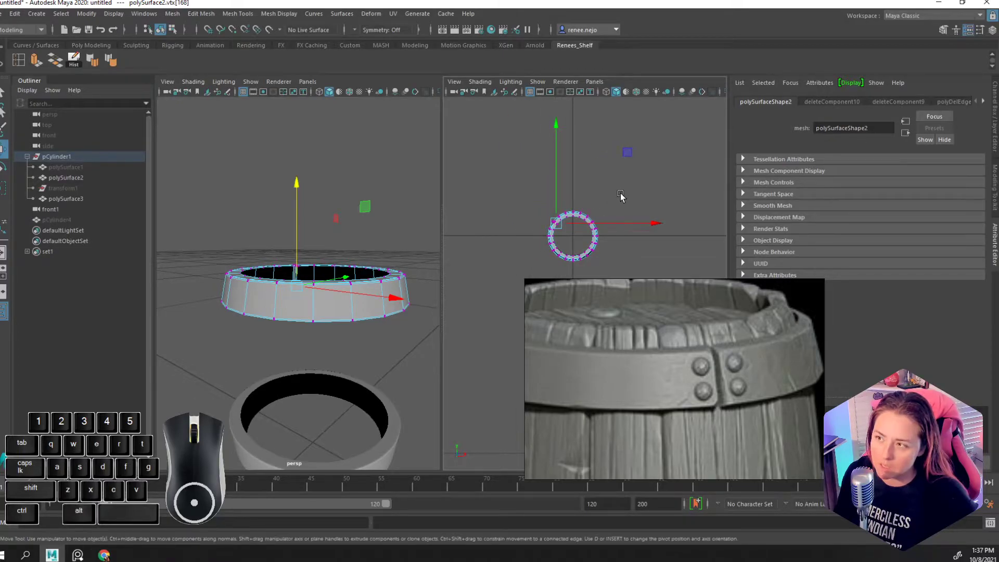
scroll(615, 197, "up", 4)
middle_click_drag(667, 218, 677, 264, "alt")
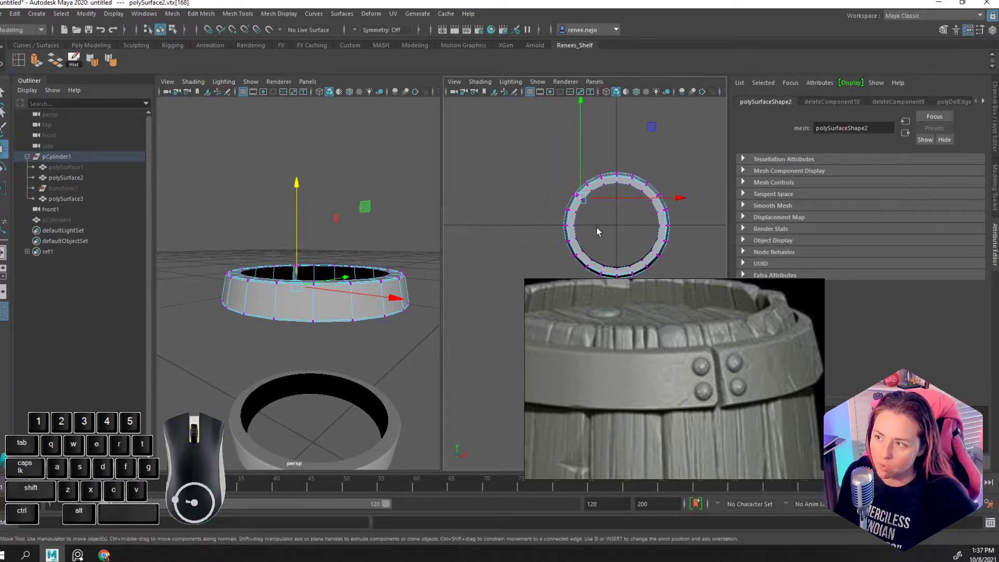
scroll(597, 230, "up", 5)
Step: Examine the split in the upper band up close, checking the corner vertices on its left side against the reference
left_click_drag(334, 250, 302, 326, "alt")
scroll(250, 260, "up", 5)
left_click(328, 326)
scroll(301, 325, "up", 3)
scroll(255, 350, "down", 3)
left_click_drag(267, 371, 281, 371, "alt")
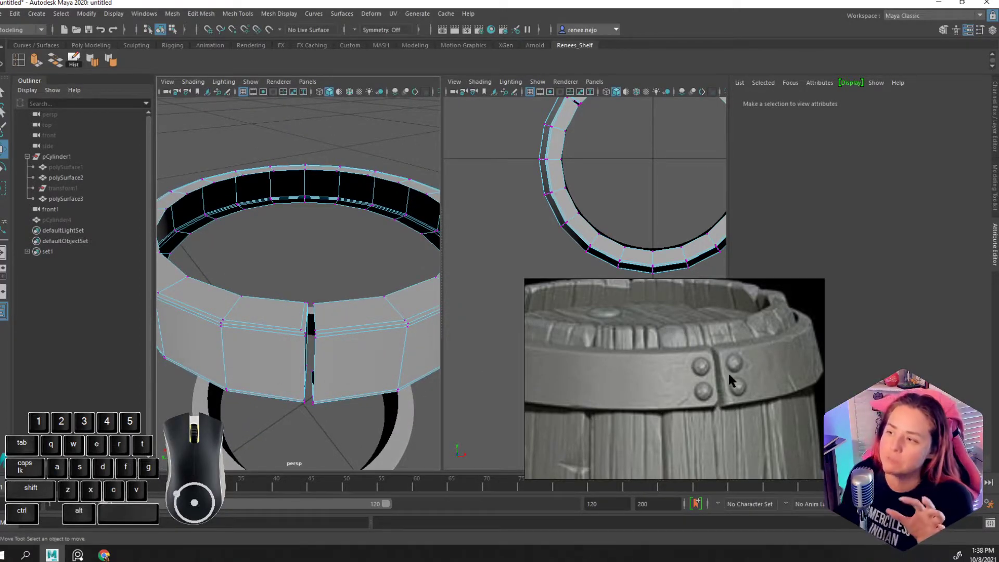
scroll(307, 353, "up", 3)
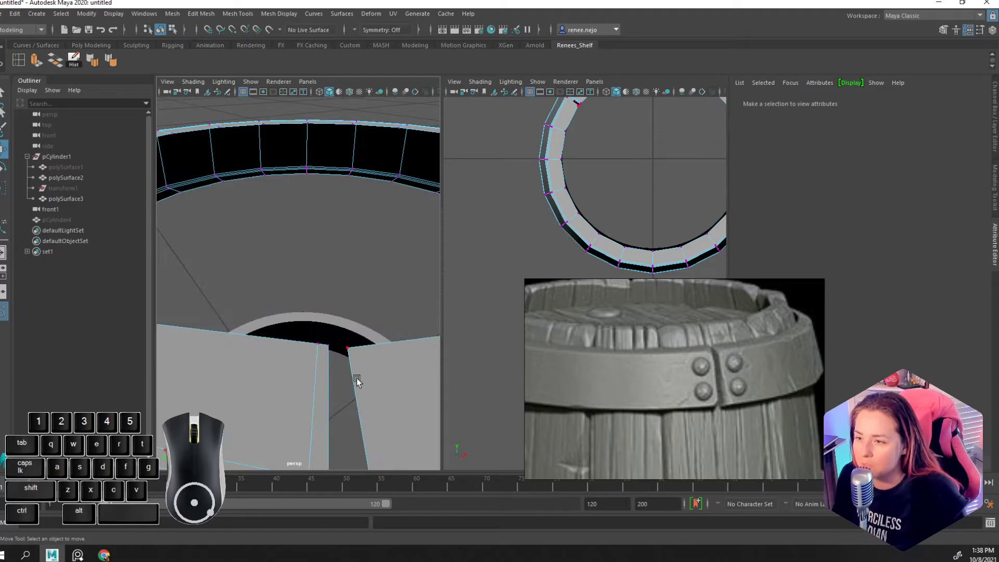
left_click(317, 345)
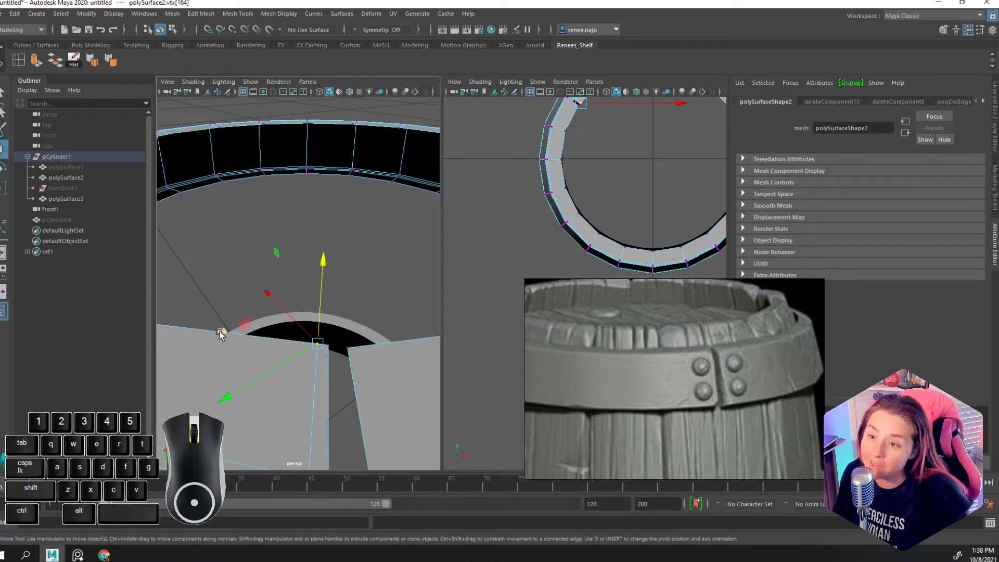
Step: Preview the upper band smoothed and examine how the corners of the split round off
scroll(221, 332, "down", 4)
left_click_drag(221, 332, 371, 378, "alt")
scroll(371, 378, "up", 4)
left_click_drag(396, 347, 384, 332, "alt")
key("3")
scroll(239, 214, "down", 5)
left_click_drag(239, 215, 350, 357, "alt")
scroll(350, 357, "down", 3)
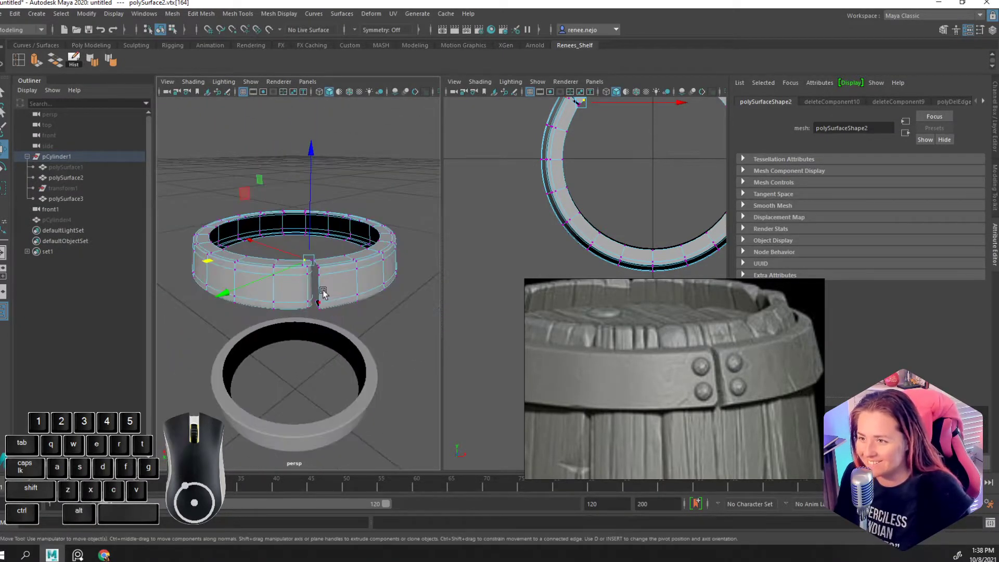
Step: Display the smooth preview together with its control cage and examine the edges at the split's left corner
scroll(334, 283, "up", 5)
scroll(356, 288, "down", 2)
left_click_drag(356, 287, 353, 311, "alt")
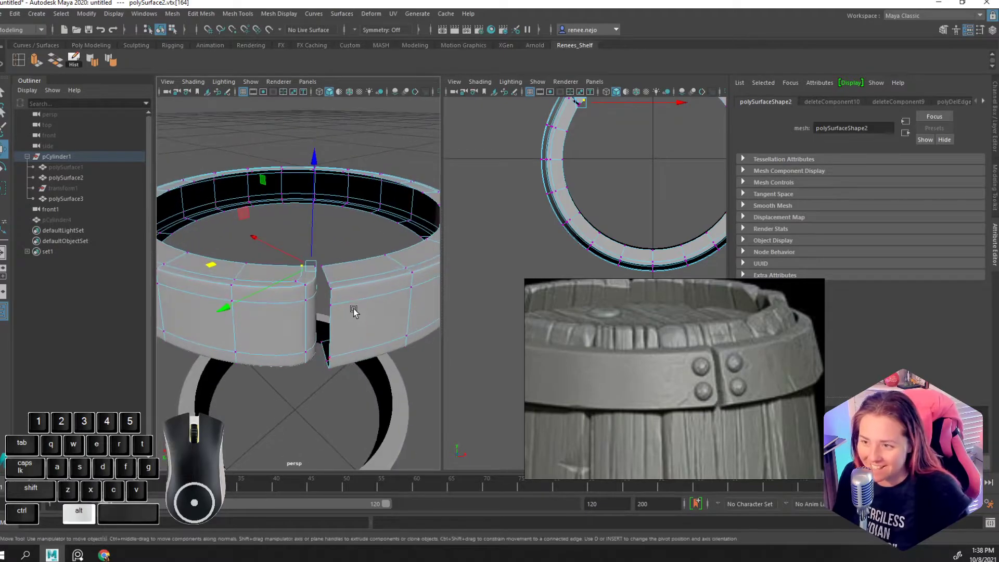
key("2")
scroll(348, 281, "up", 3)
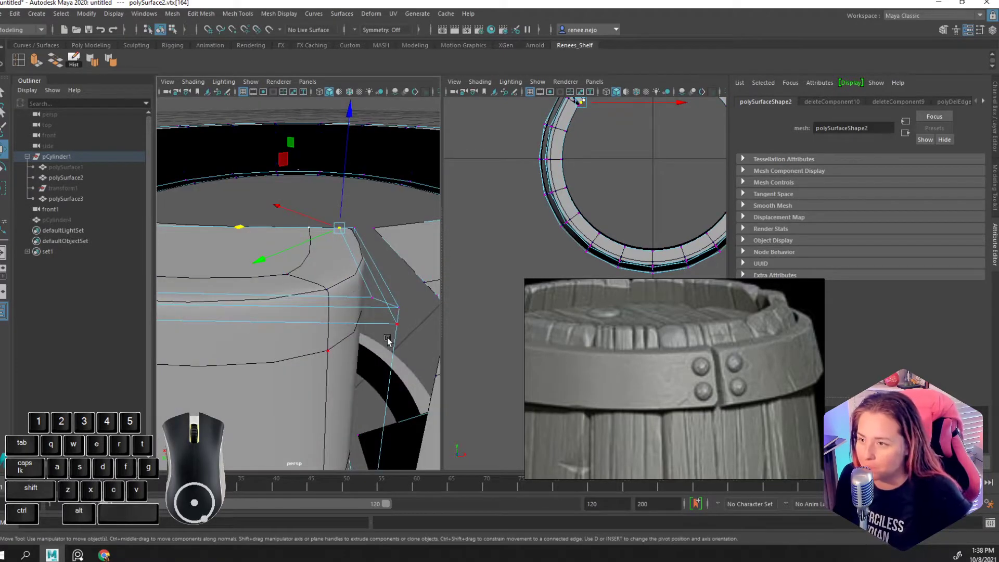
right_click_drag(369, 278, 370, 250)
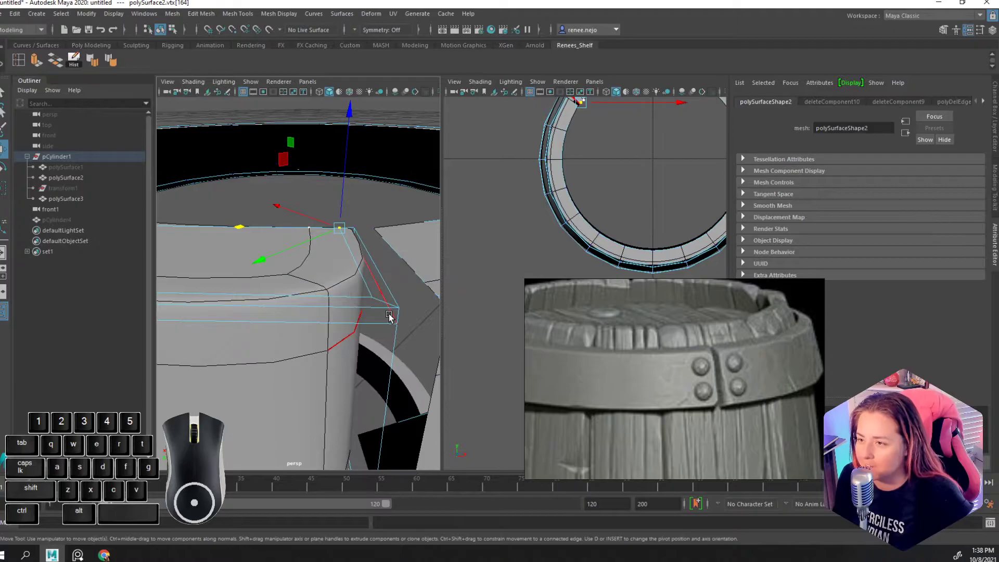
scroll(390, 316, "down", 3)
scroll(373, 311, "up", 3)
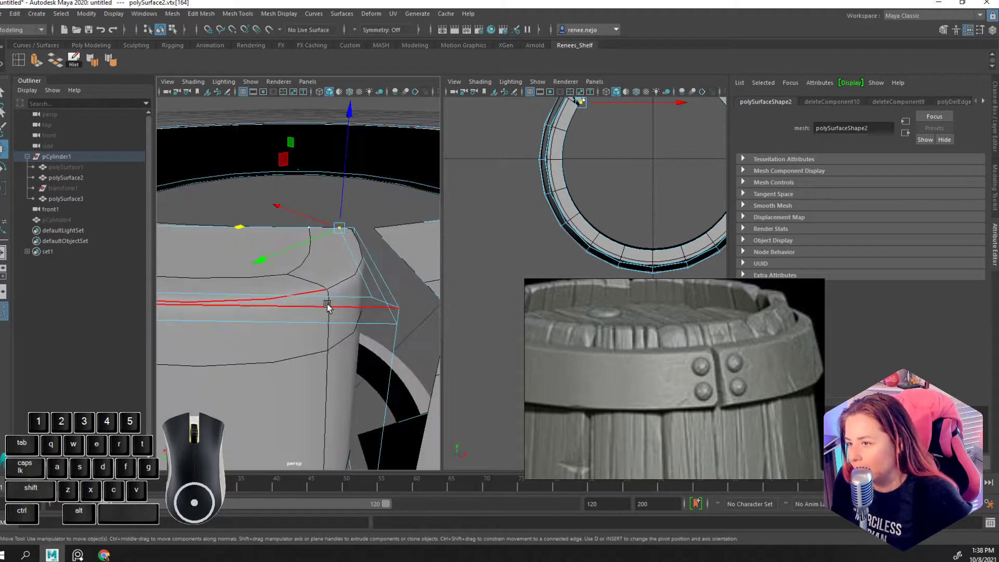
left_click_drag(385, 305, 345, 270, "alt")
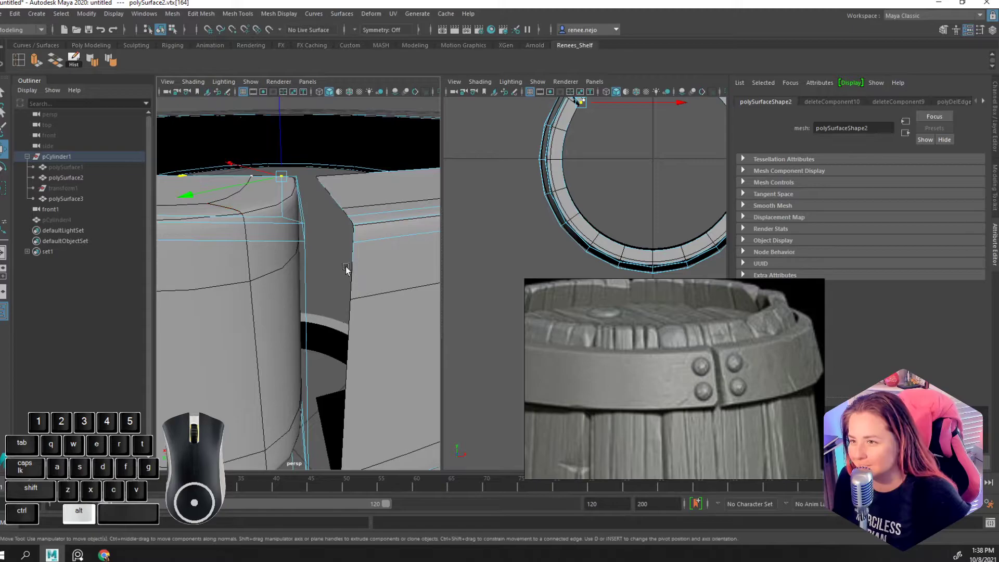
Step: Select the vertical outer edge on the split's left side and add the Bevel command to the custom shelf
left_click(307, 238)
scroll(323, 270, "down", 3)
scroll(325, 286, "up", 3)
scroll(279, 276, "down", 3)
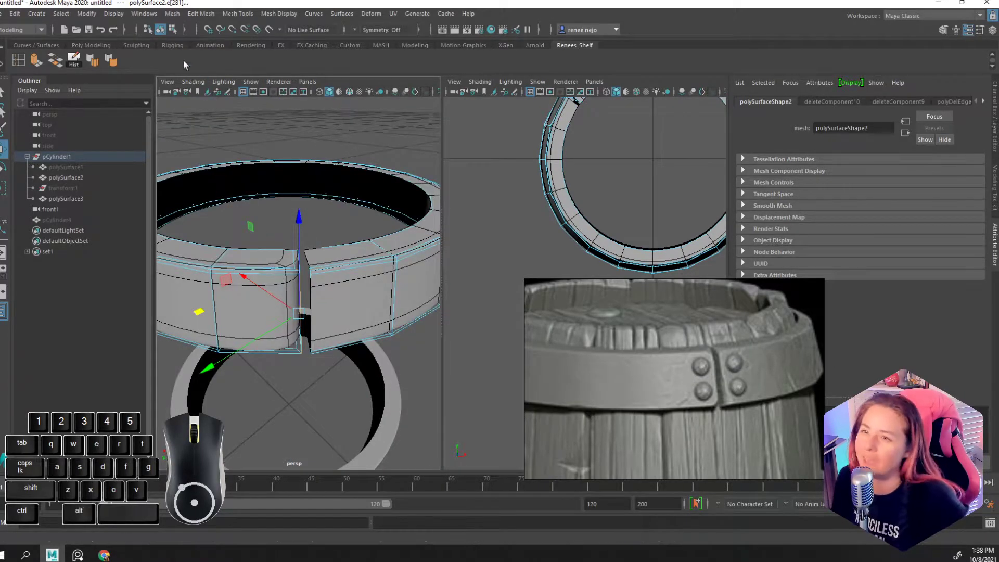
left_click(180, 13)
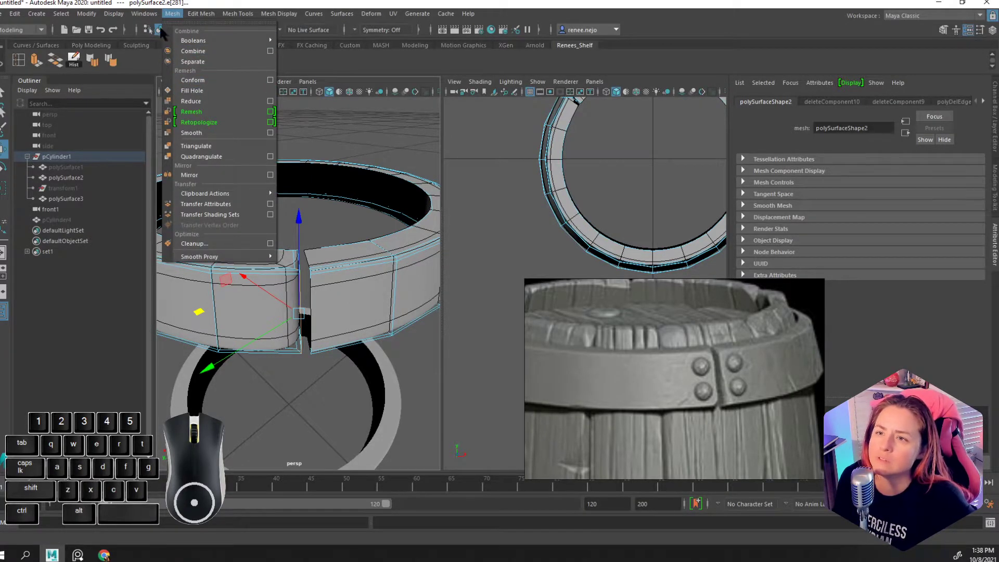
mouse_move(201, 14)
left_click(213, 42, "ctrl+shift")
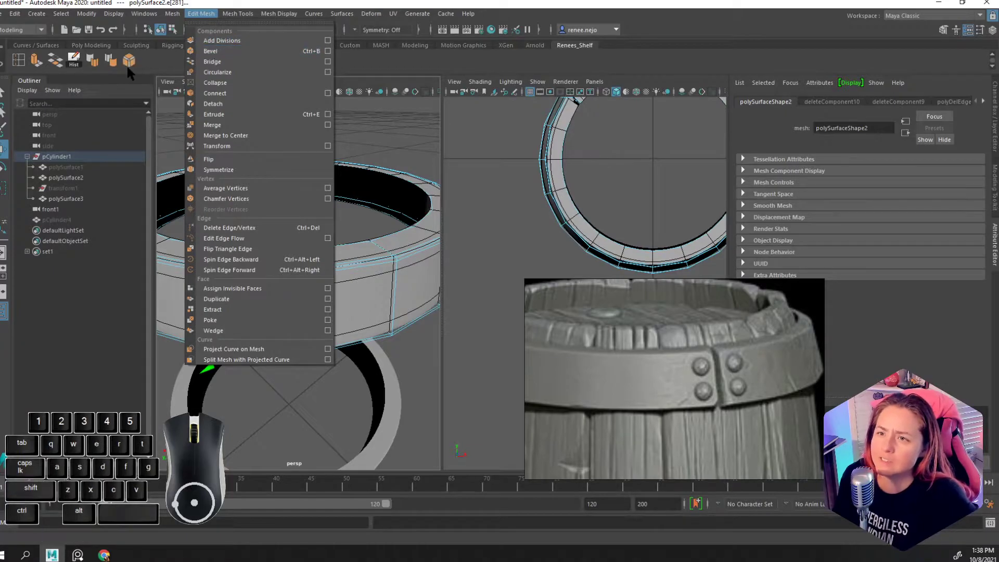
Step: Try a Bevel on the vertical outer edge at the split's left side, inspect it, and undo it
left_click(128, 63)
left_click(248, 229)
scroll(279, 281, "up", 3)
scroll(270, 262, "down", 3)
scroll(270, 263, "up", 5)
middle_click_drag(329, 366, 325, 358, "alt")
key("ctrl+z")
key("ctrl+z")
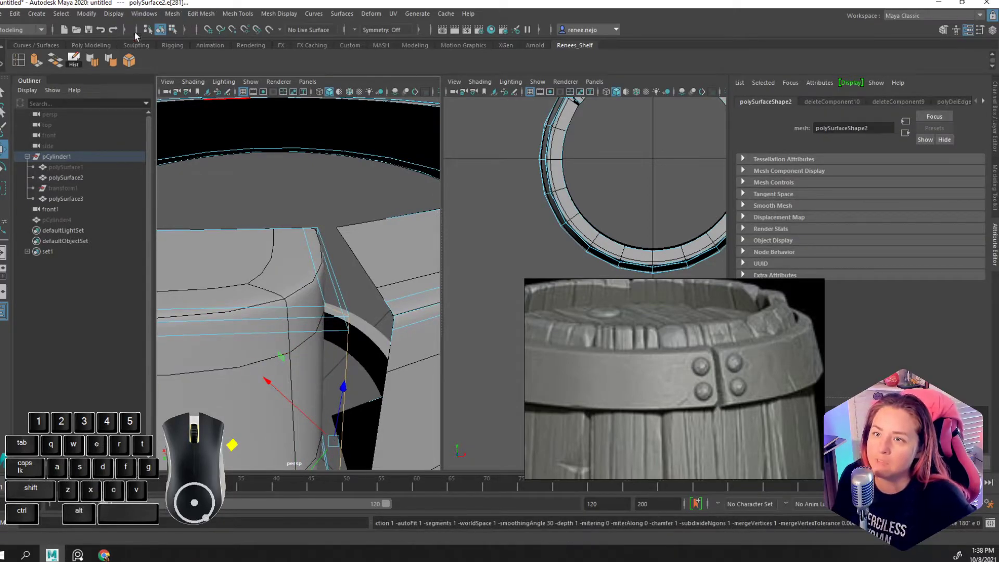
Step: Bevel the selected outer edge on the split's left side with the Bevel width set to 0.5
left_click(144, 14)
mouse_move(173, 15)
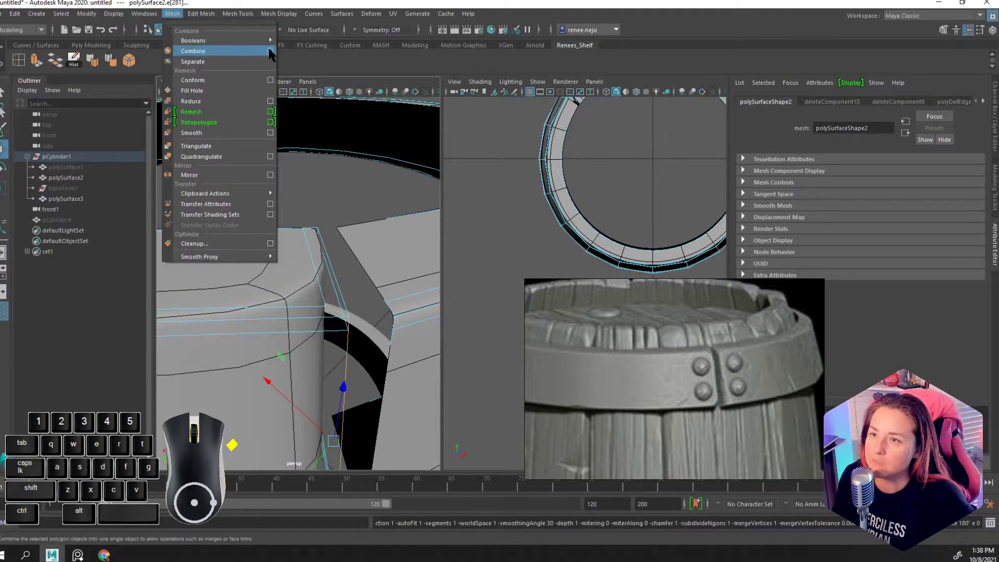
left_click(327, 57)
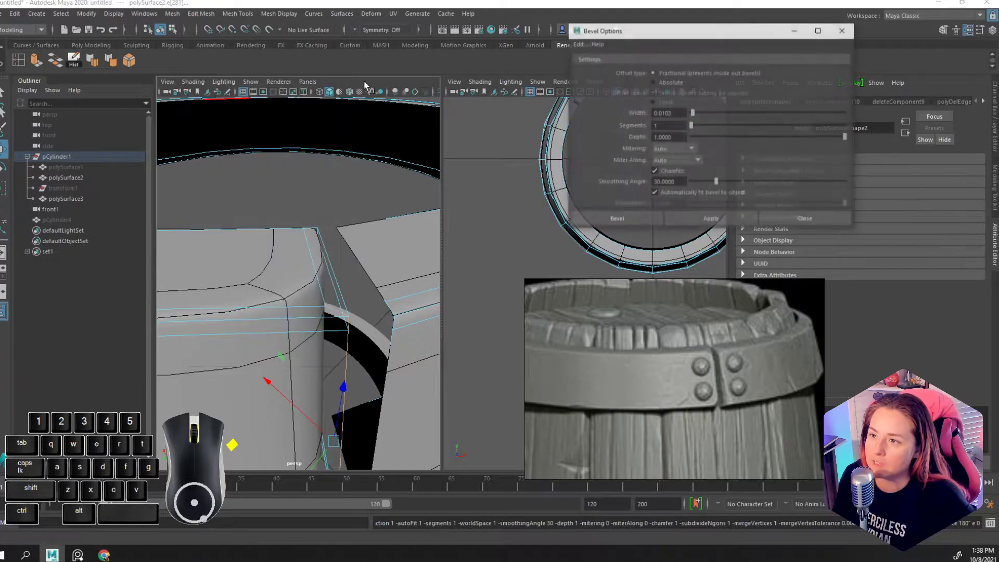
left_click_drag(693, 112, 729, 113)
key("BackSpace")
key("BackSpace")
type("5")
key("Return")
left_click(736, 214)
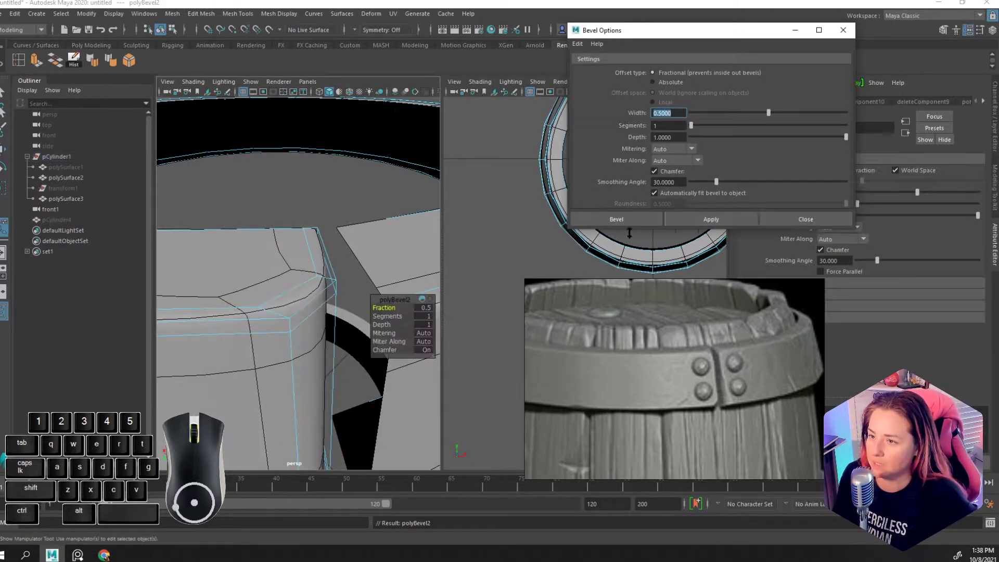
Step: Try a fraction of 0.3 for the new bevel, set it to 0.1, and close the Bevel options
left_click(425, 308)
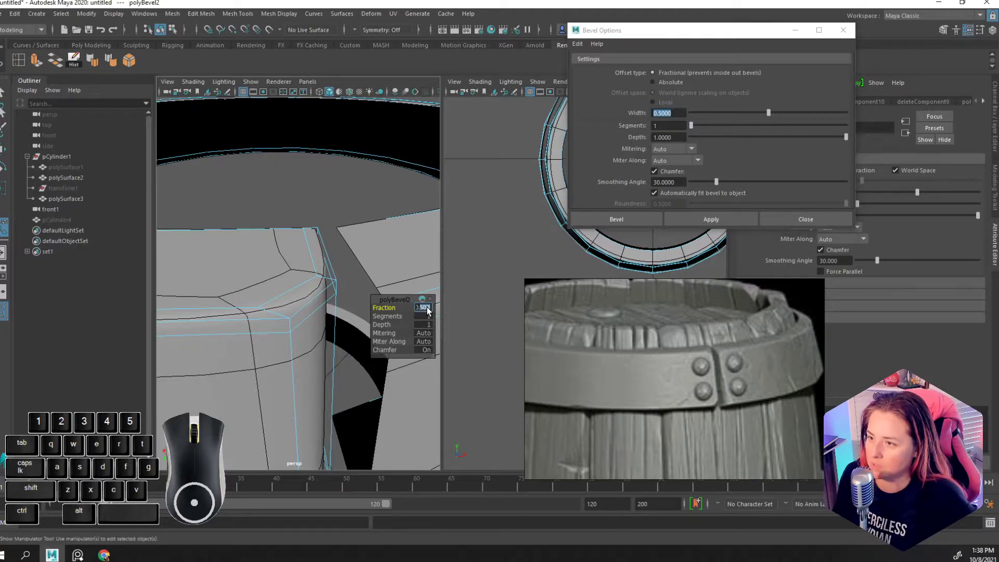
type("0.3")
key("Return")
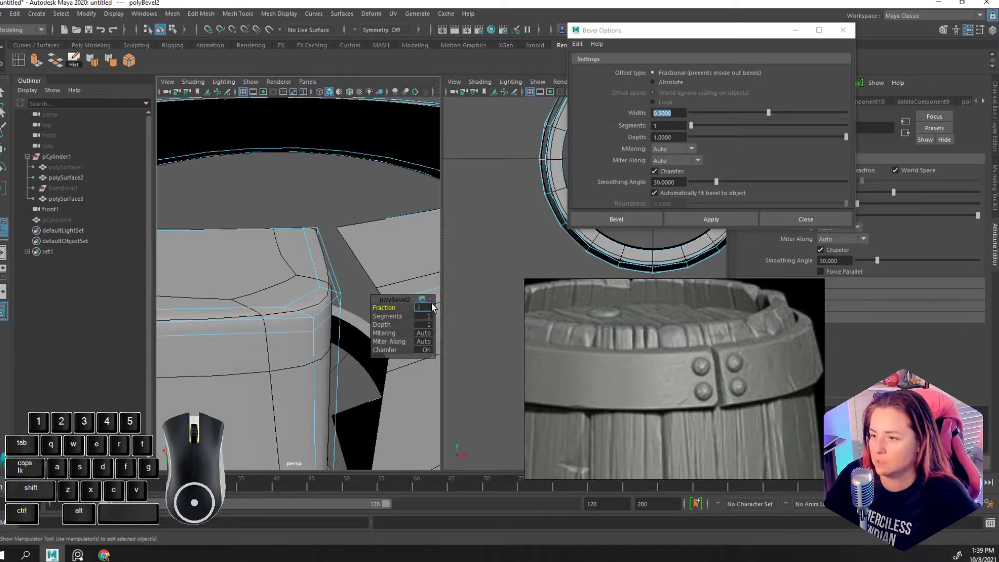
type("1")
key("Return")
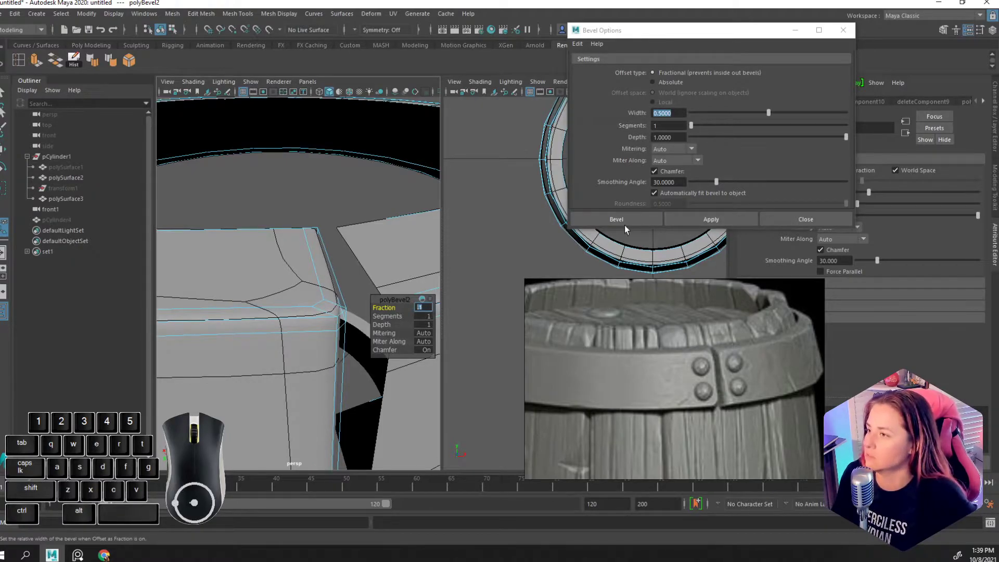
left_click(696, 223)
scroll(322, 260, "down", 6)
scroll(317, 306, "up", 6)
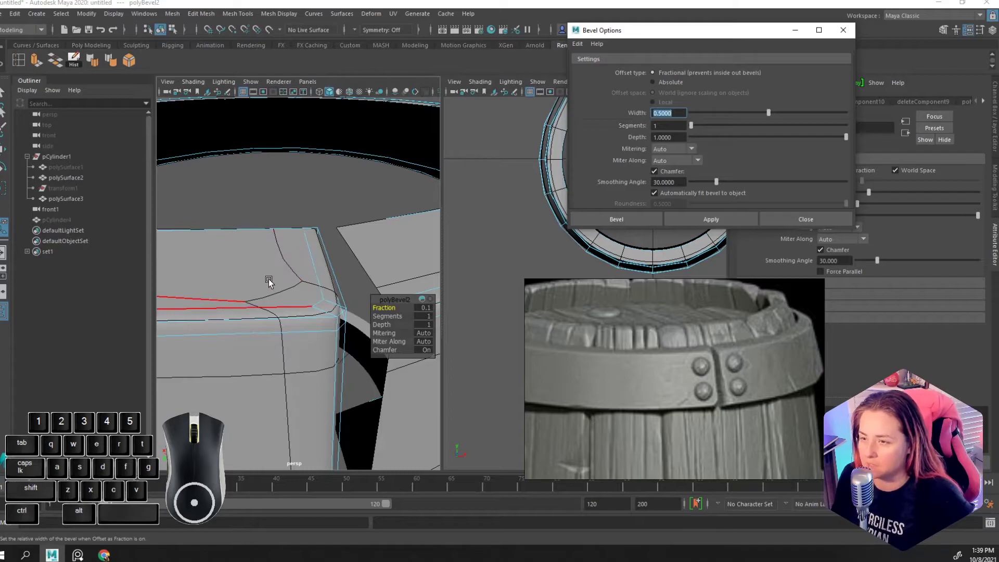
left_click(843, 31)
Step: Inspect the beveled corner and the surrounding top edges on the left side of the band's split
mouse_move(306, 219)
left_mouse_down("alt")
mouse_move(301, 230)
mouse_move(315, 229)
left_mouse_up("alt")
scroll(325, 244, "down", 6)
left_click_drag(340, 268, 338, 271, "alt")
scroll(299, 291, "up", 6)
left_click(292, 275)
scroll(293, 274, "down", 5)
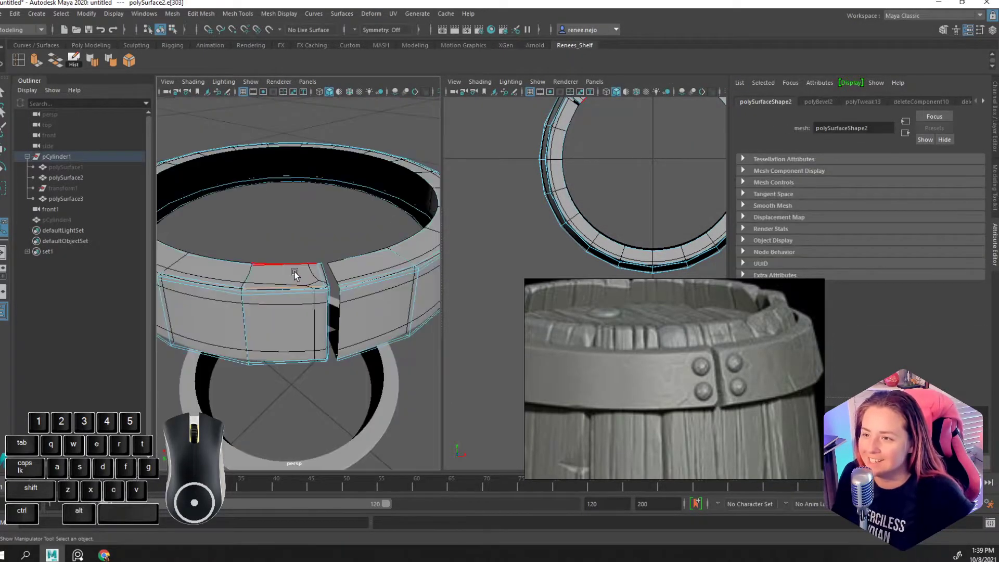
right_click(302, 277)
key("ctrl+z")
right_click(286, 265)
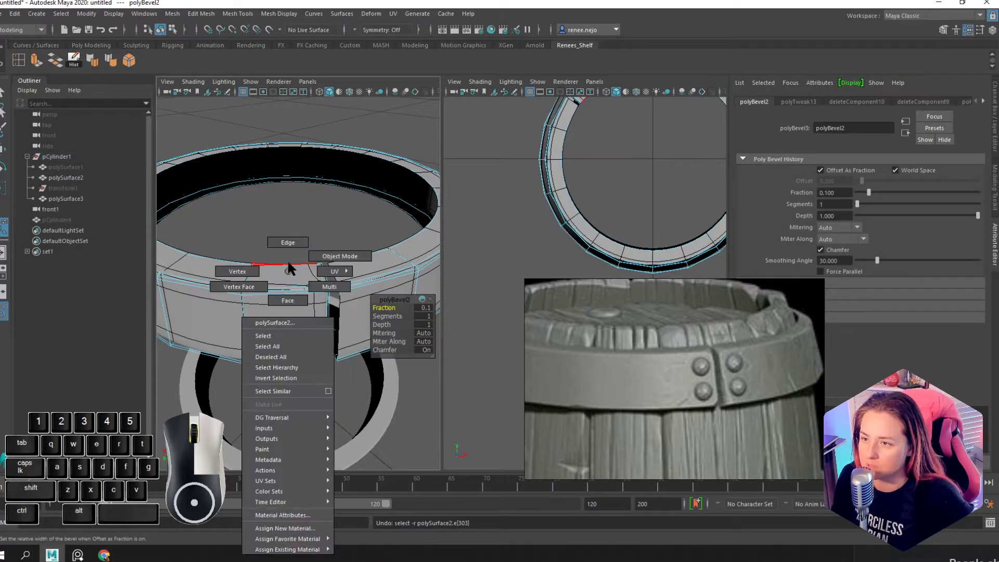
left_click(298, 277)
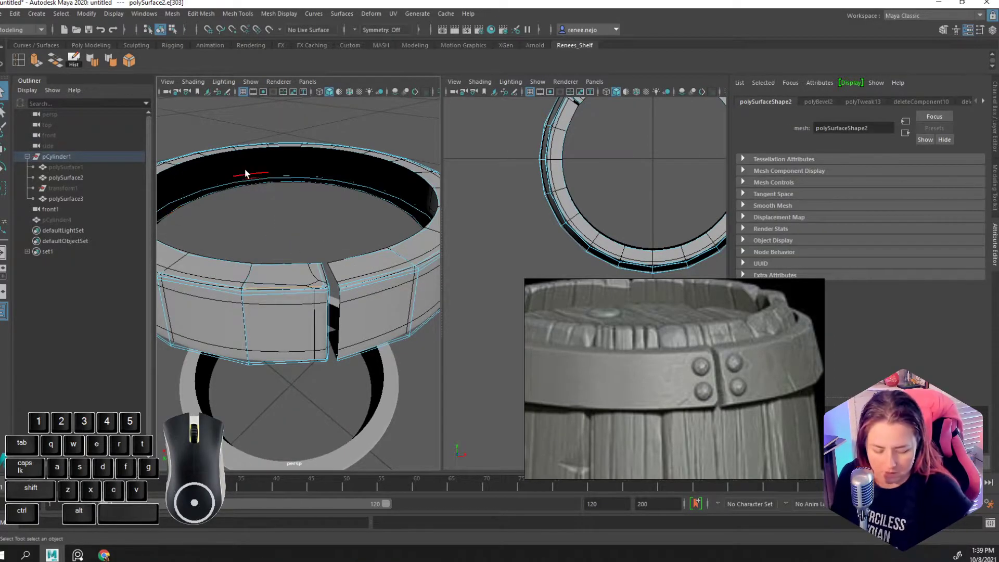
Step: Try deleting the large top face of the band directly left of the split
scroll(305, 236, "up", 5)
scroll(294, 264, "down", 5)
right_click(294, 278)
right_click_drag(299, 301, 295, 306)
left_click(306, 276)
key("Delete")
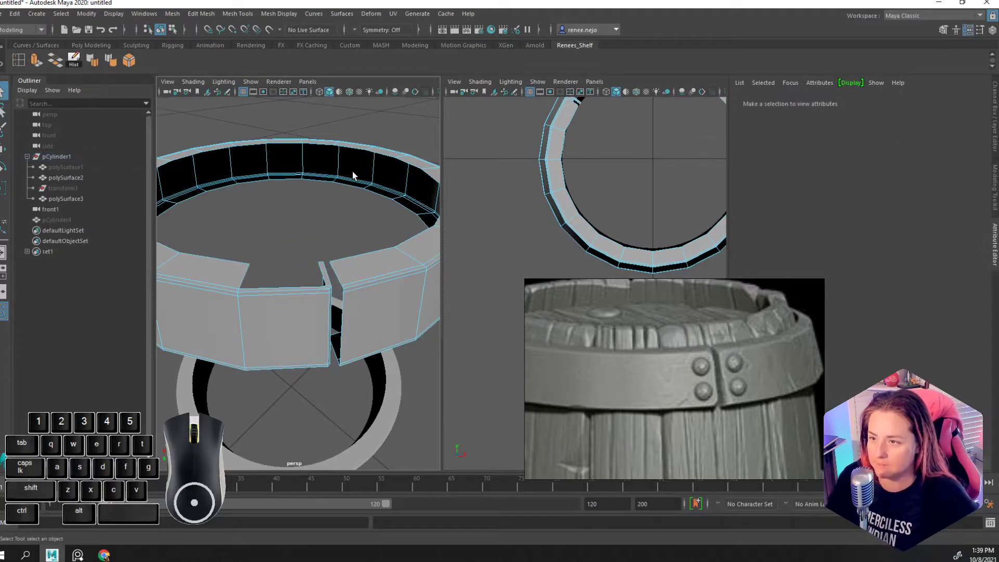
Step: Examine the faces around the opening in the band's top and undo the face deletion
scroll(351, 254, "up", 5)
scroll(351, 254, "down", 5)
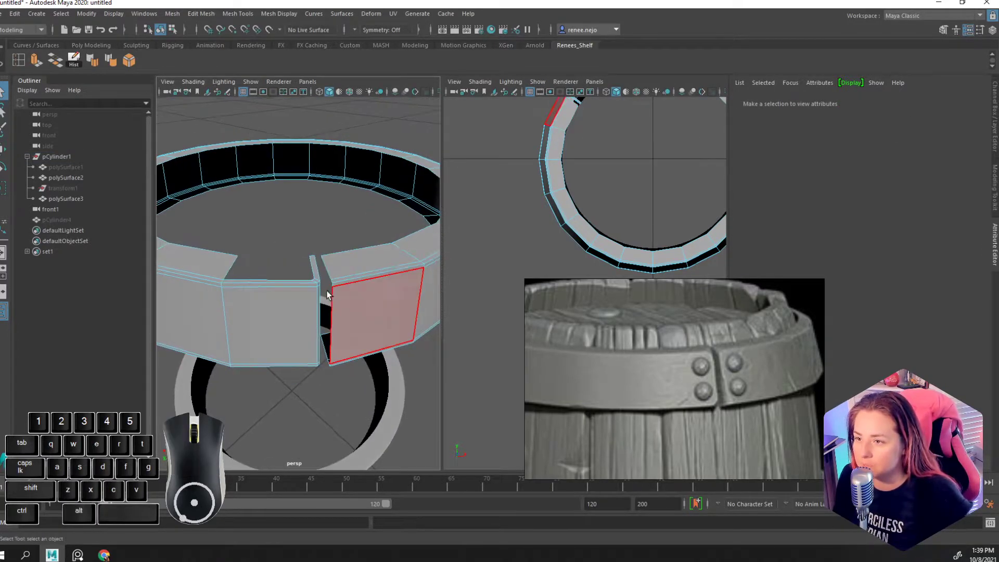
scroll(326, 292, "up", 6)
scroll(333, 249, "down", 5)
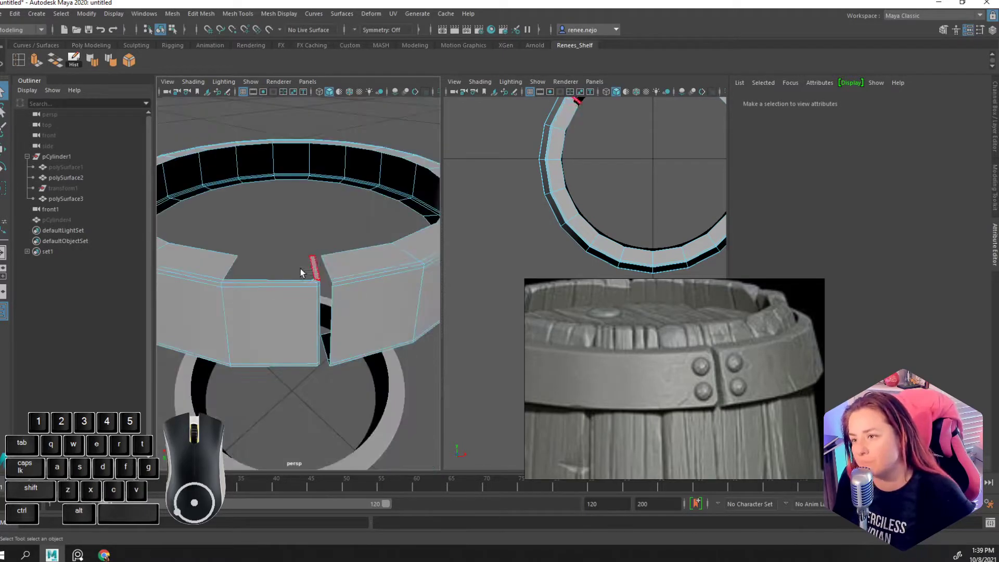
scroll(327, 278, "up", 5)
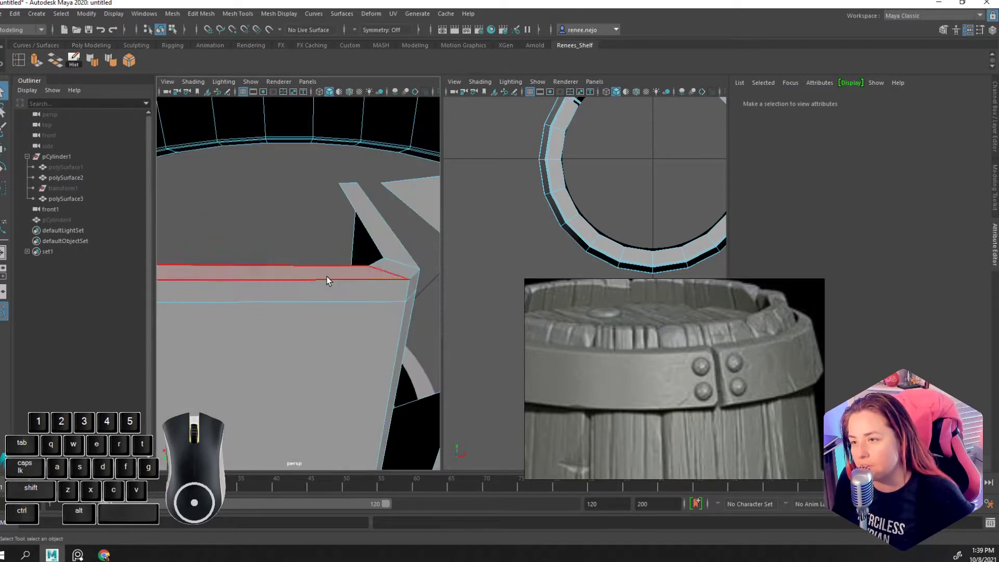
scroll(355, 254, "down", 5)
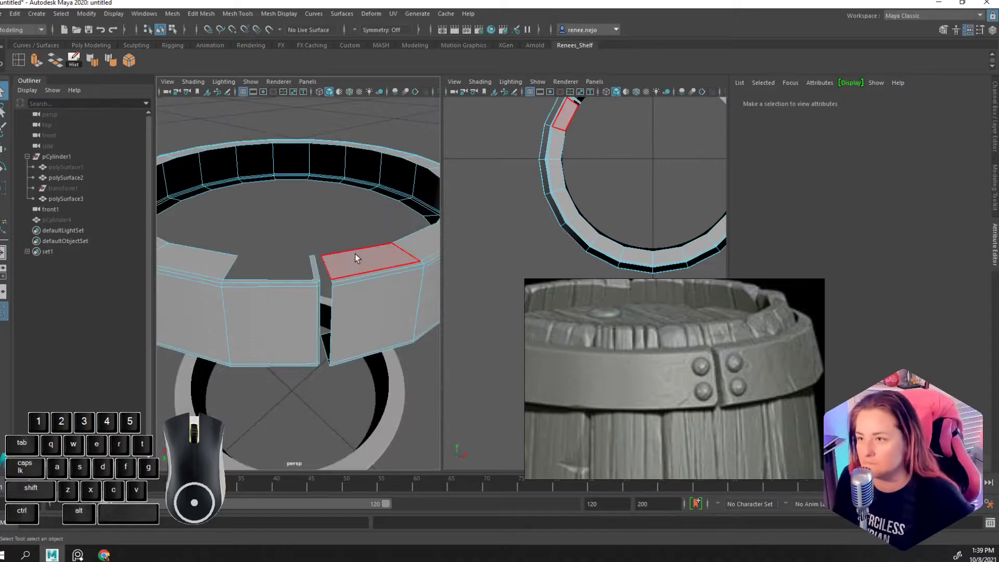
left_click(355, 252)
scroll(333, 276, "up", 5)
Step: Cut a new edge with Multi-Cut across the top face, joining the bevel corner vertex left of the split to the band's inner rim
right_click_drag(316, 235, 301, 180)
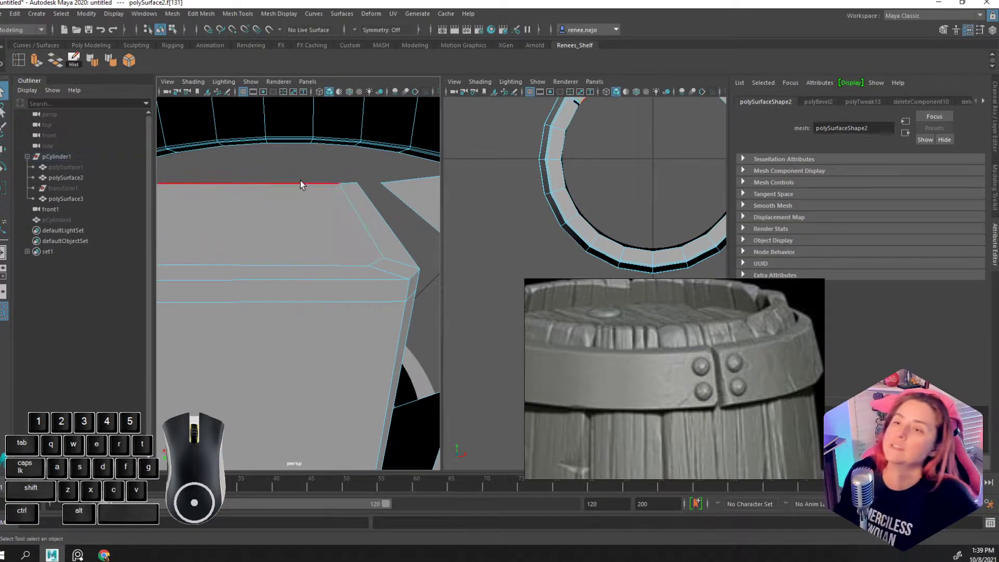
left_click(238, 13)
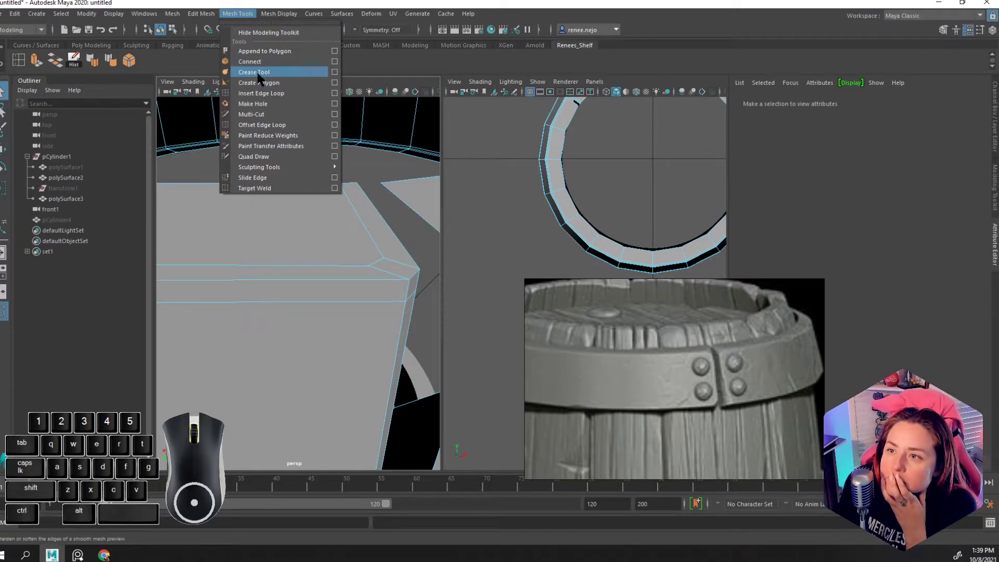
left_click(260, 113)
scroll(325, 203, "down", 5)
scroll(336, 281, "up", 5)
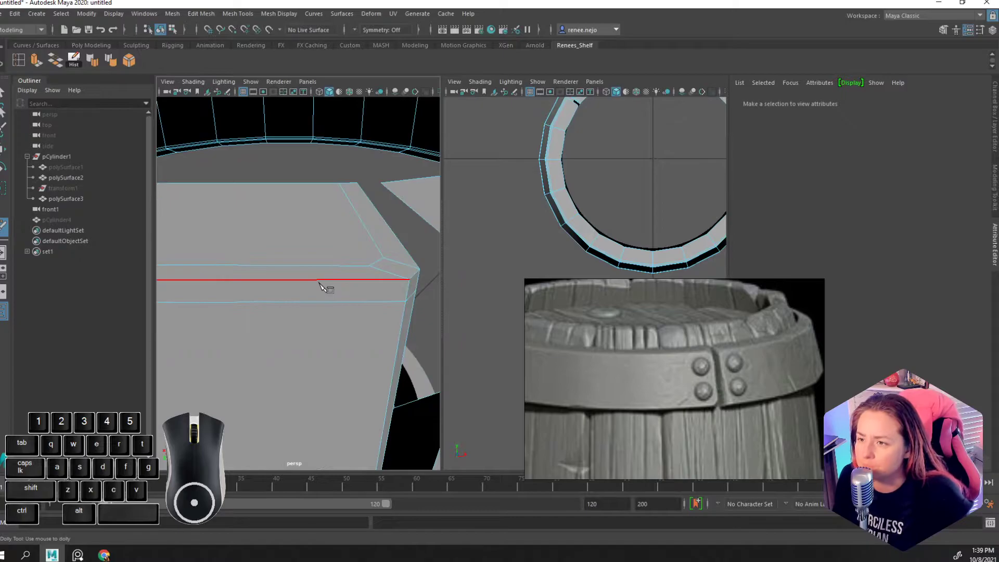
left_click(368, 266)
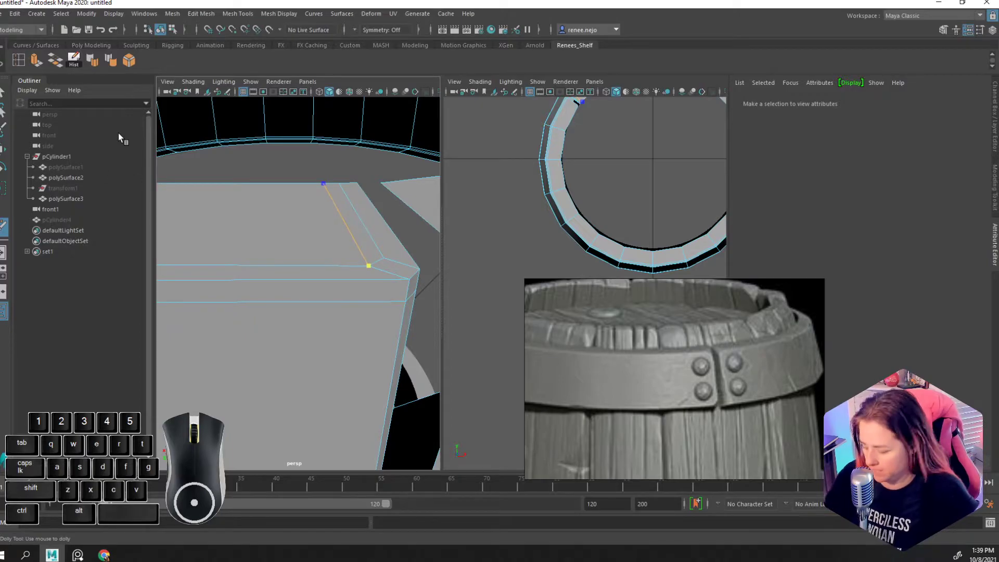
left_click(2, 91)
Step: Inspect the new cut and both ends of the upper band around the split
scroll(305, 242, "down", 5)
scroll(304, 242, "up", 5)
left_click_drag(338, 294, 334, 298, "alt")
scroll(333, 297, "down", 3)
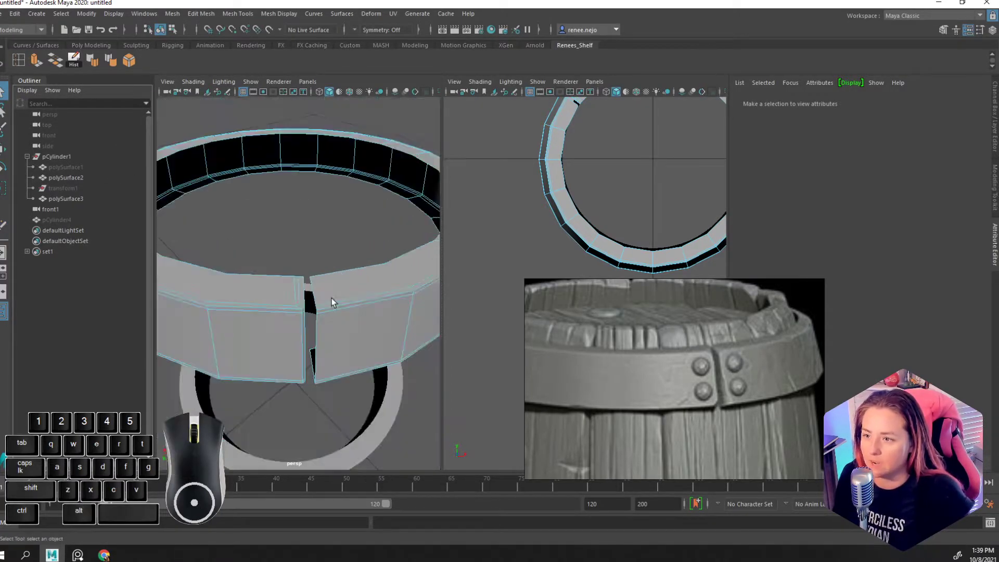
left_click_drag(304, 339, 280, 328, "alt")
scroll(280, 329, "up", 3)
scroll(263, 348, "down", 3)
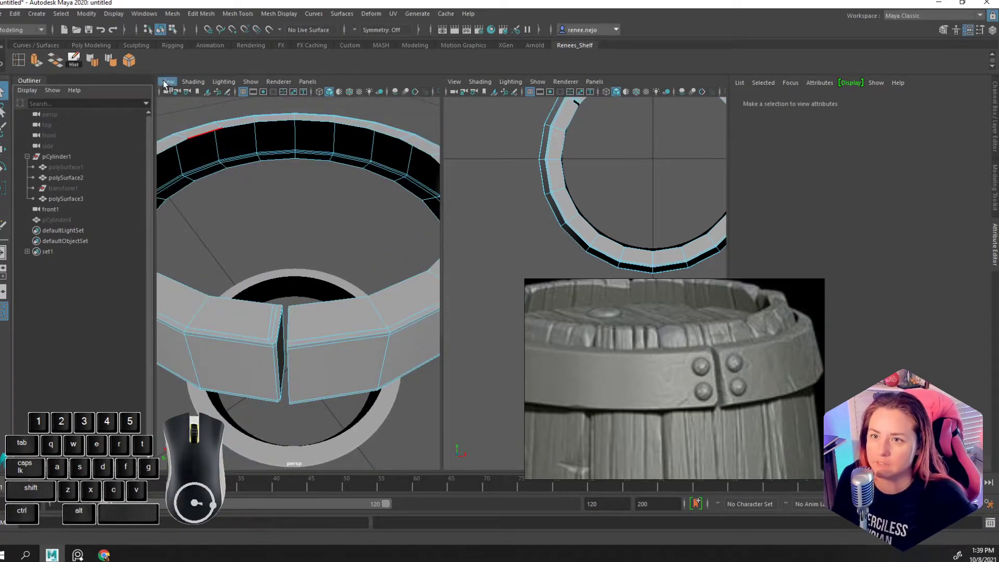
Step: Preview the band smoothed and examine the edge flow on the underside at the split's left corner
key("3")
scroll(297, 278, "up", 3)
scroll(284, 341, "down", 3)
left_click_drag(269, 356, 285, 147, "alt")
left_click(276, 165)
scroll(286, 148, "up", 5)
middle_click_drag(285, 148, 289, 246, "alt")
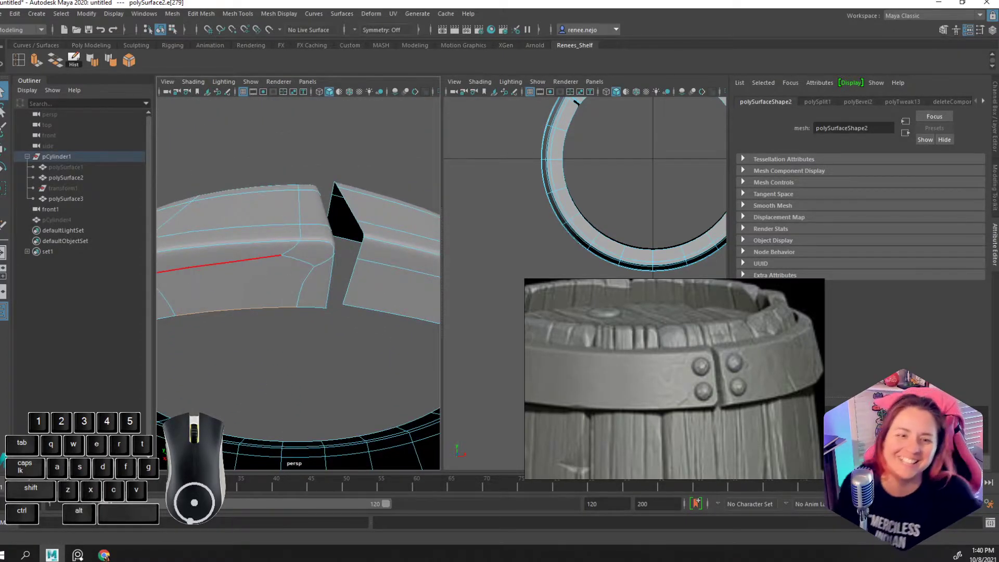
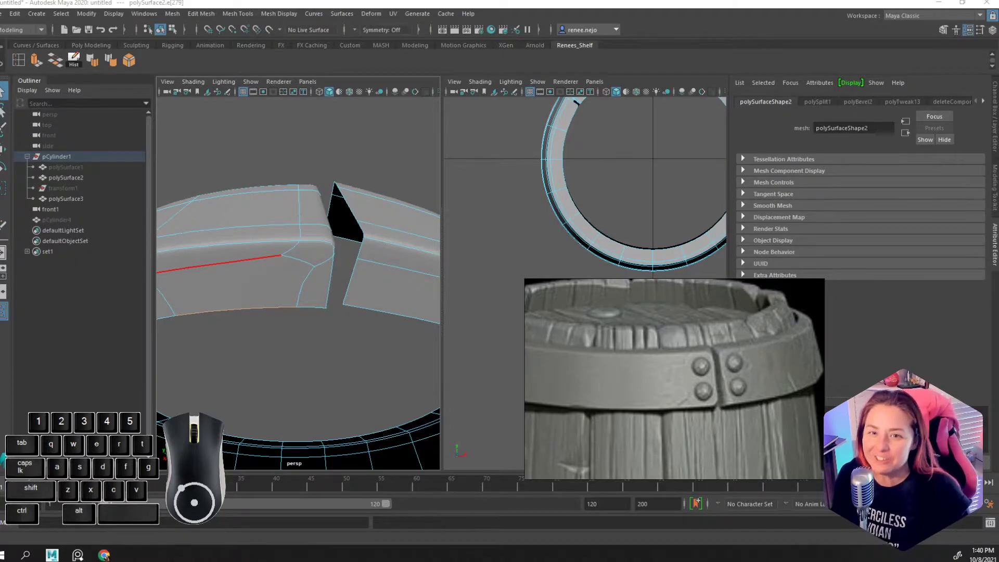
Step: Return the band to its unsmoothed display and collapse the short edge at the underside corner left of the split
key("1")
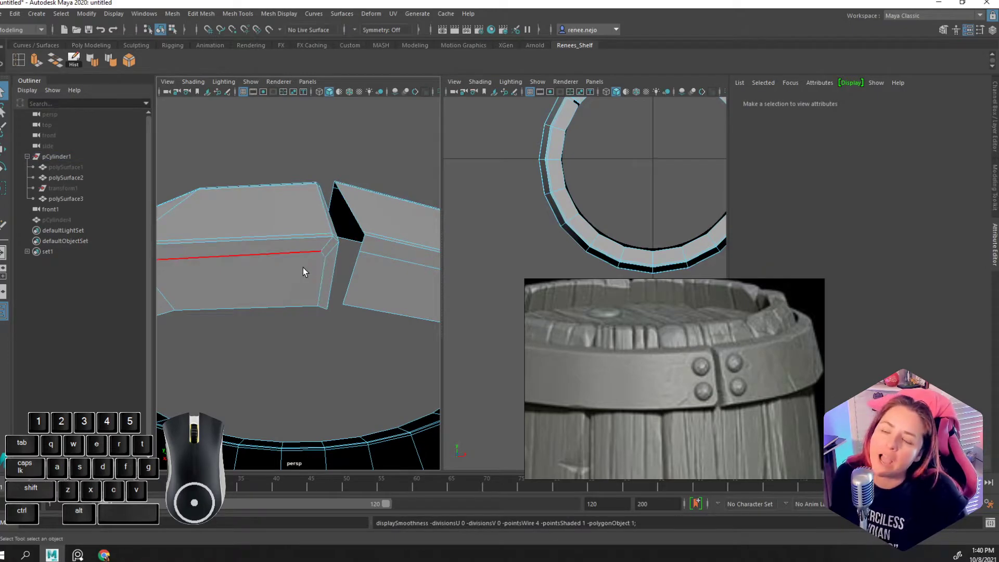
left_click_drag(298, 275, 305, 264, "alt")
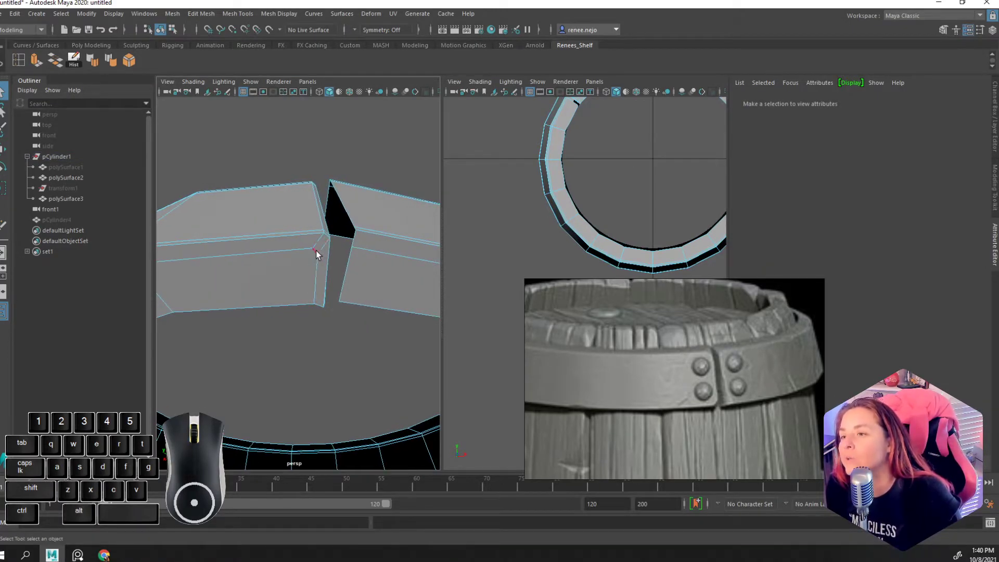
left_click(316, 251)
left_click(146, 15)
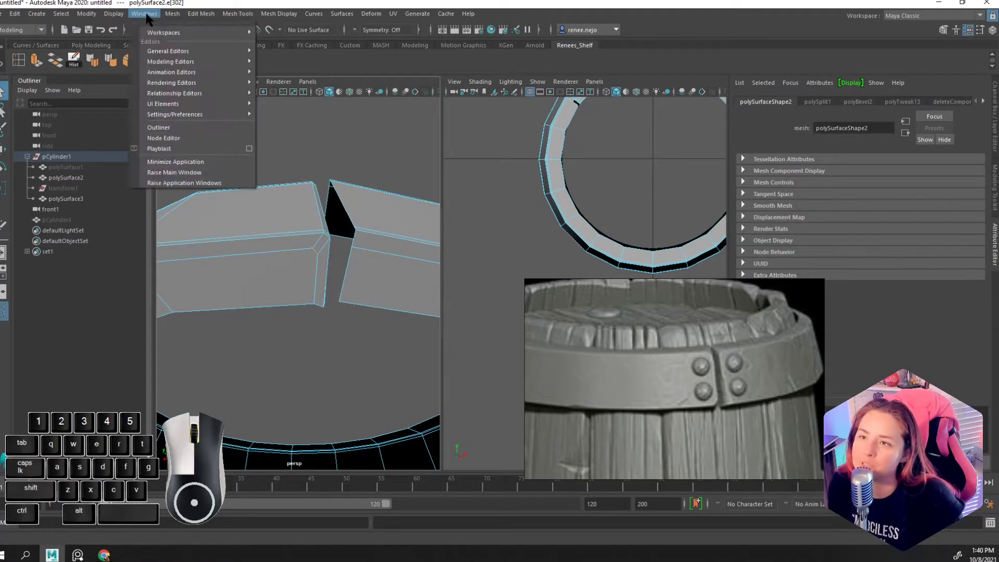
mouse_move(196, 16)
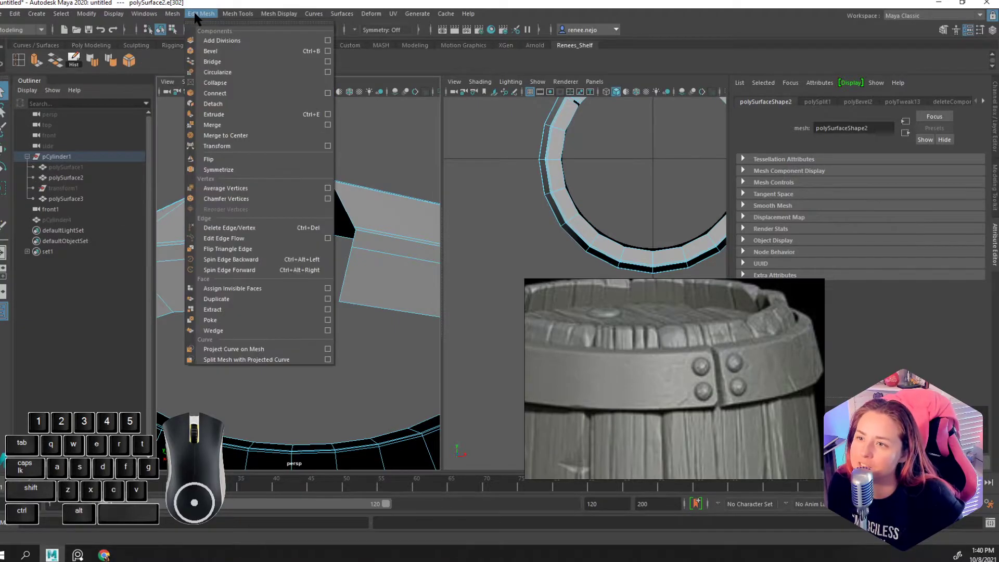
left_click(222, 81)
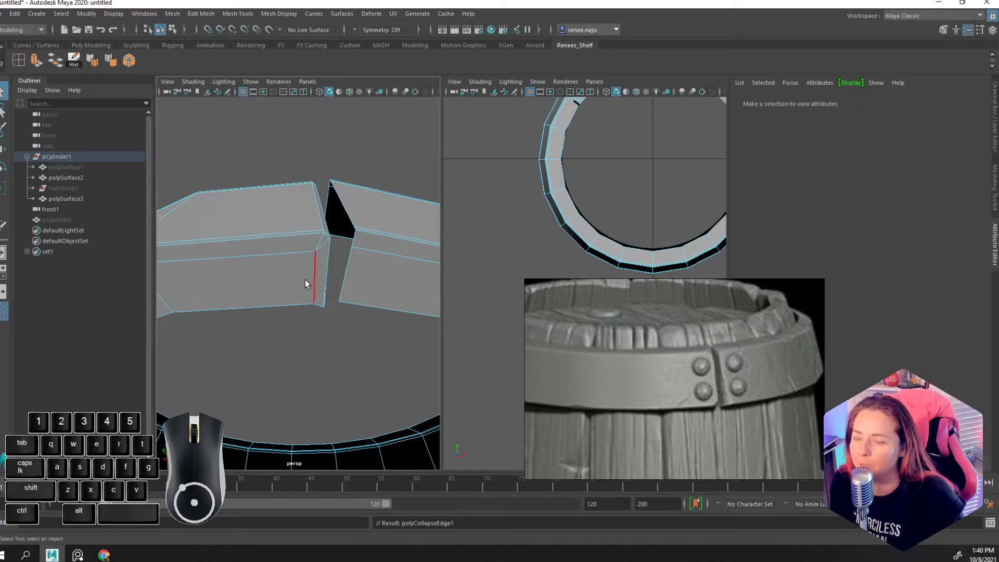
Step: Collapse the matching short edge at the top corner of the band on the split's left side
left_click_drag(321, 328, 313, 413, "alt")
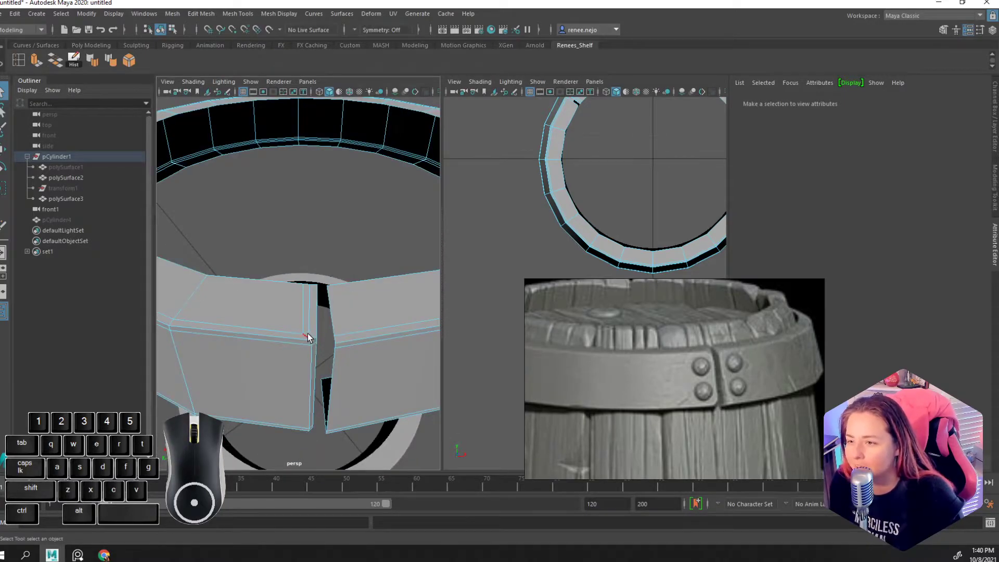
left_click(307, 332)
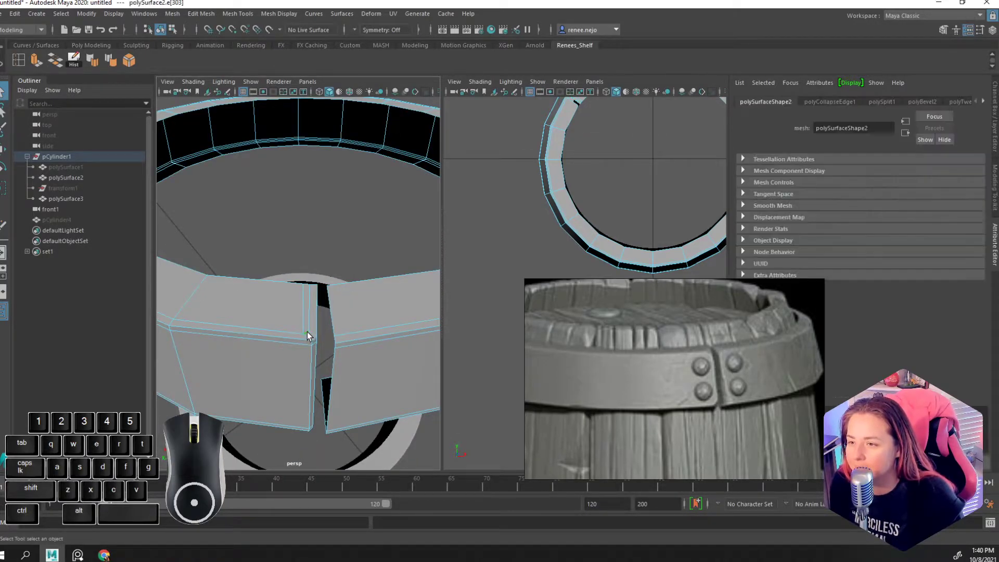
scroll(307, 332, "up", 3)
scroll(283, 275, "down", 3)
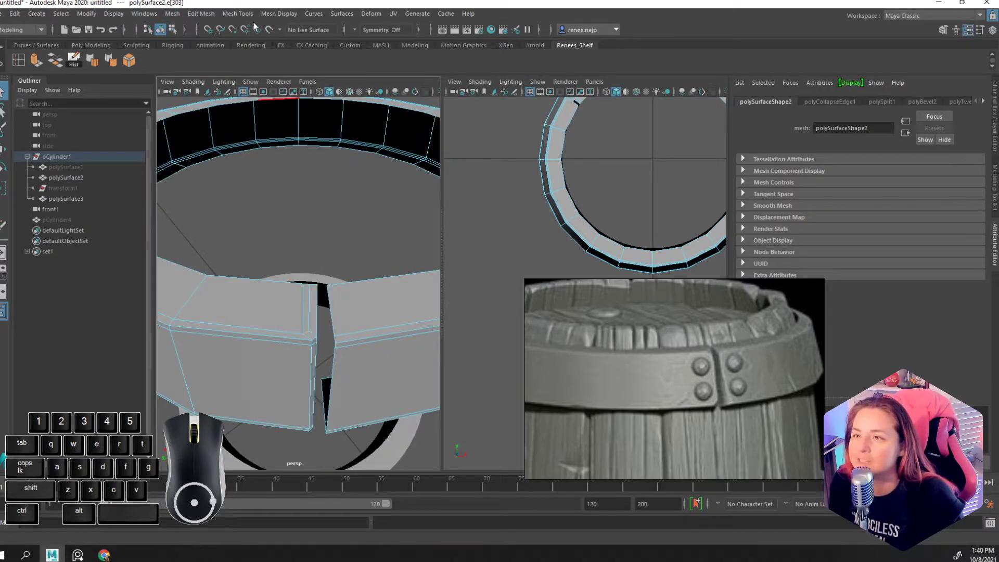
left_click(231, 14)
mouse_move(207, 16)
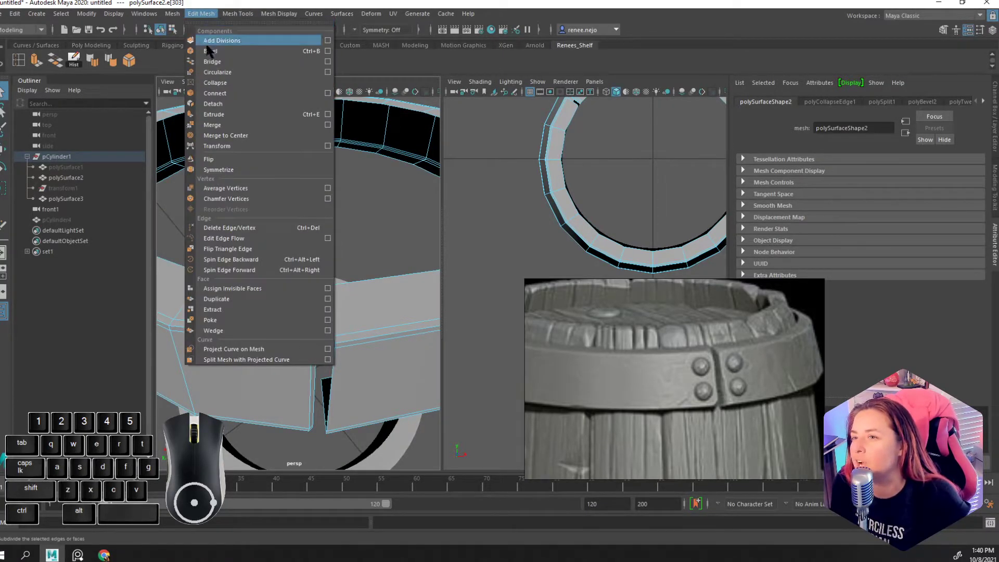
left_click(216, 84)
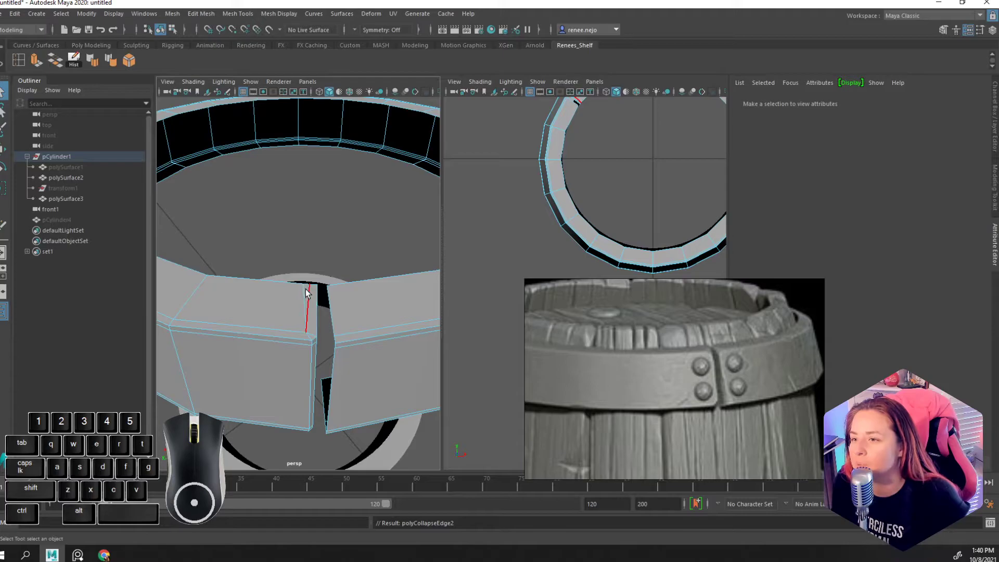
Step: Collapse the short edge at the band's inner top corner left of the split and add the Collapse command to the custom shelf
left_click(307, 286)
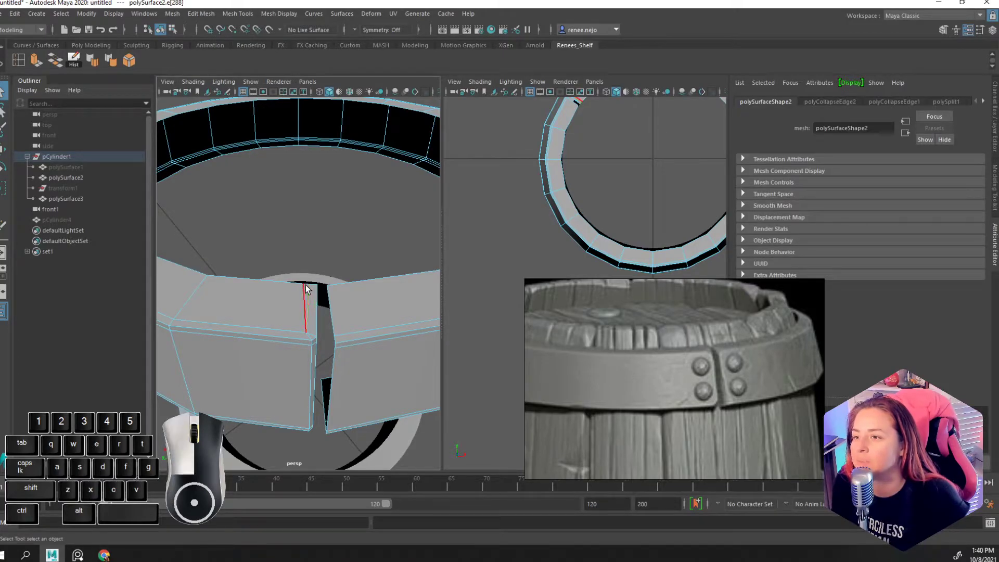
left_click(238, 14)
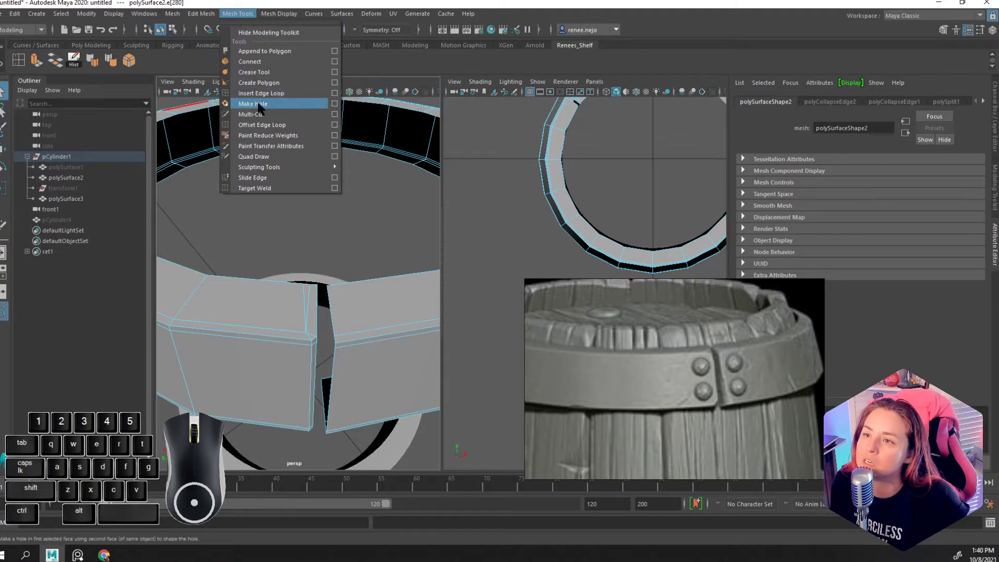
mouse_move(202, 14)
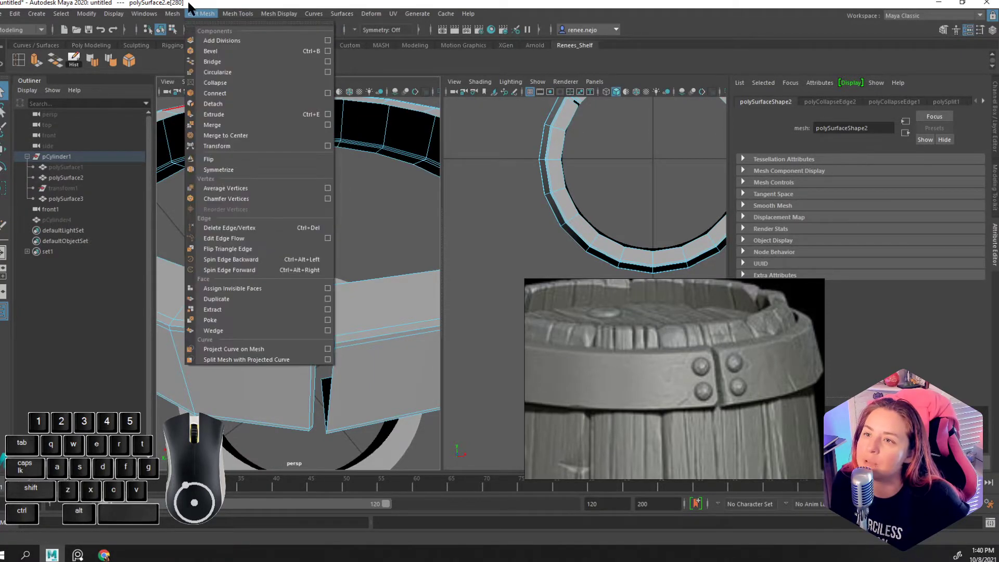
left_click(214, 82)
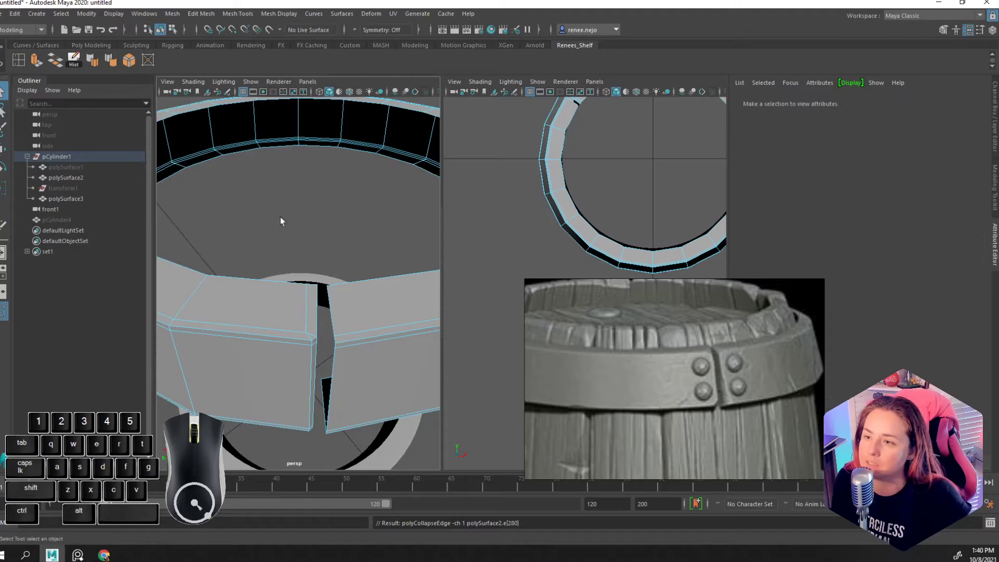
Step: Preview the band smoothed and examine the edge flow at the top corner left of the split
scroll(319, 332, "down", 5)
scroll(319, 330, "up", 3)
left_click_drag(320, 330, 310, 327, "alt")
scroll(310, 326, "up", 3)
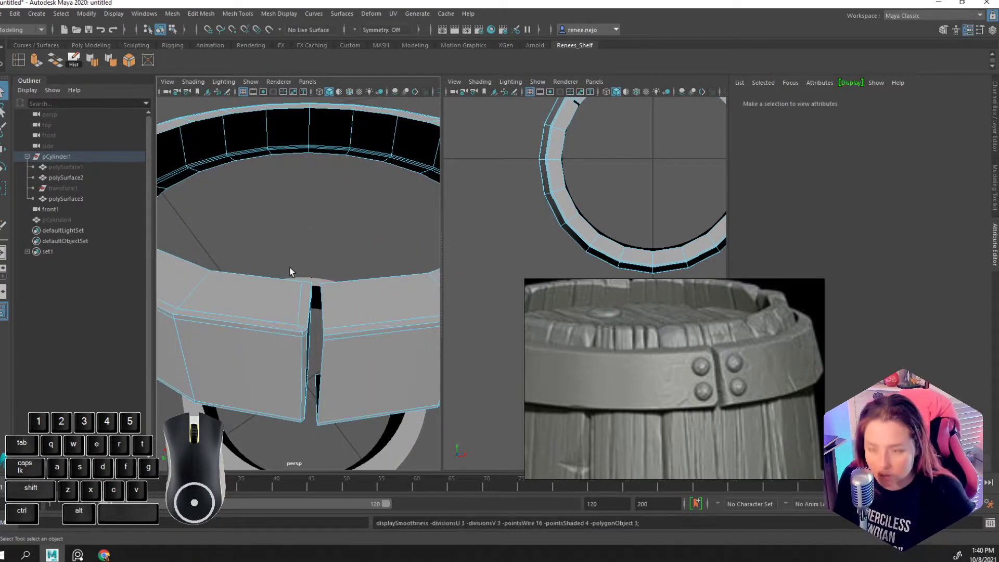
key("3")
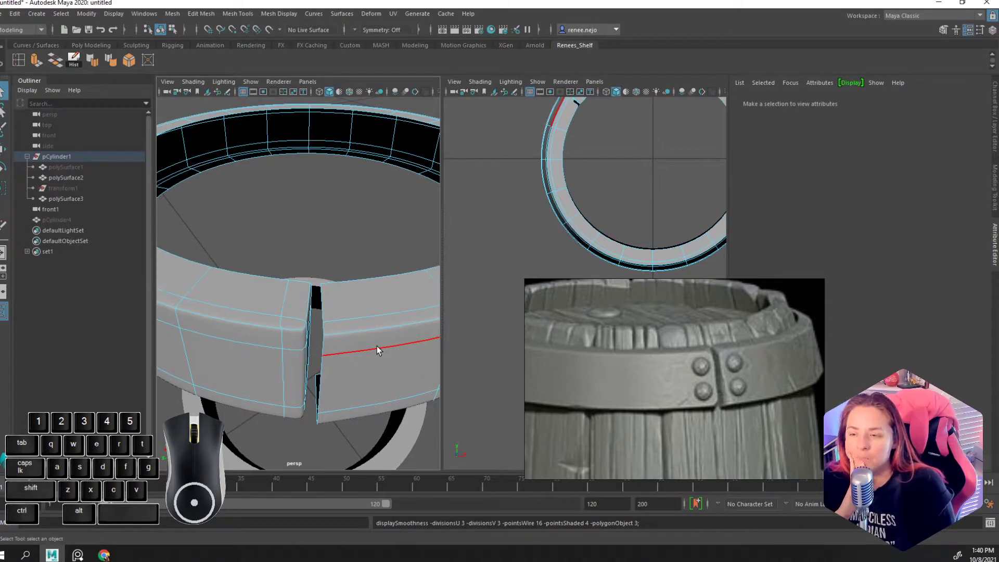
Step: Undo the three edge collapses at the top and underside corners left of the split
key("ctrl+z")
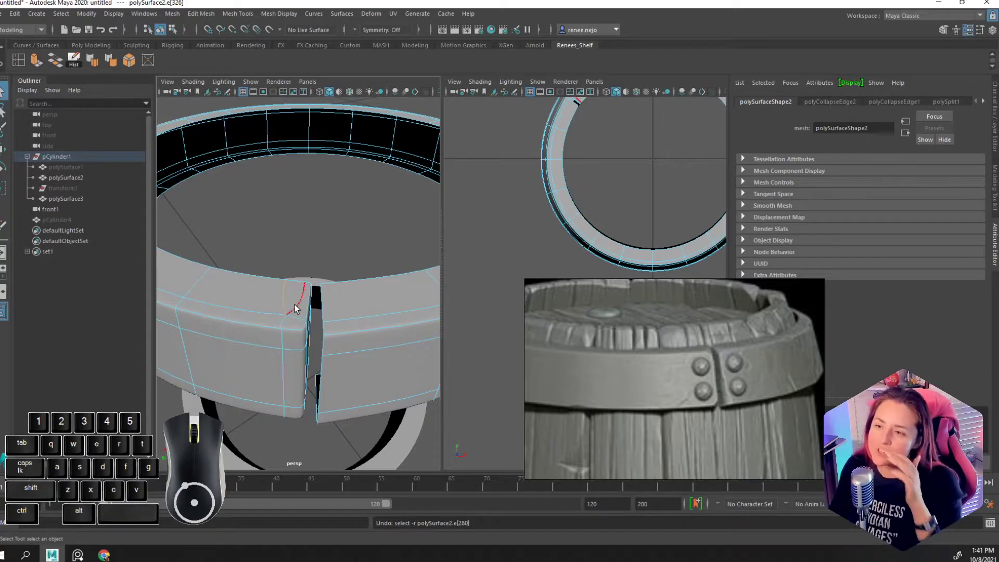
key("ctrl+z")
key("ctrl+z")
key("ctrl+z")
key("ctrl+z")
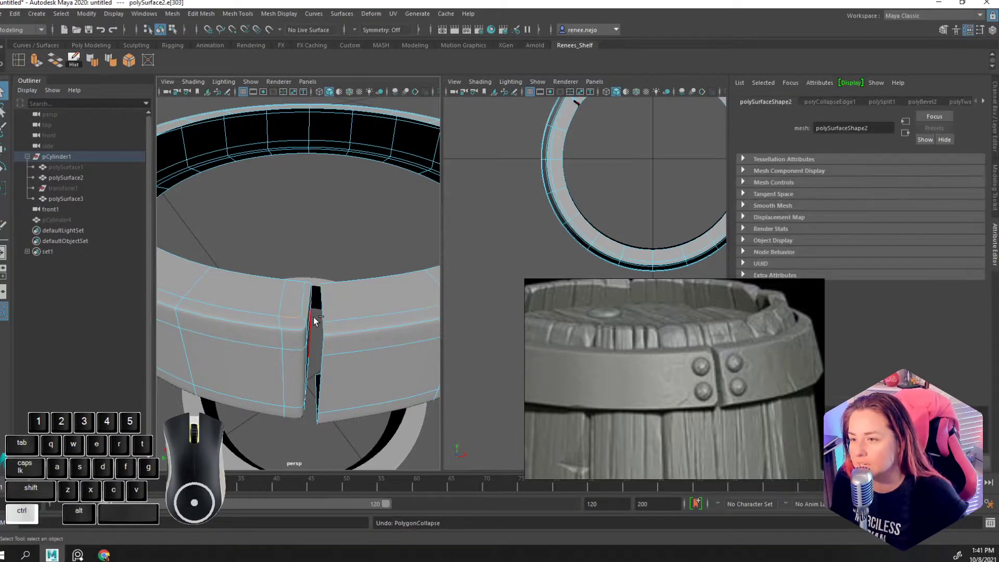
left_click_drag(313, 316, 301, 292, "alt")
key("ctrl+z")
key("ctrl+z")
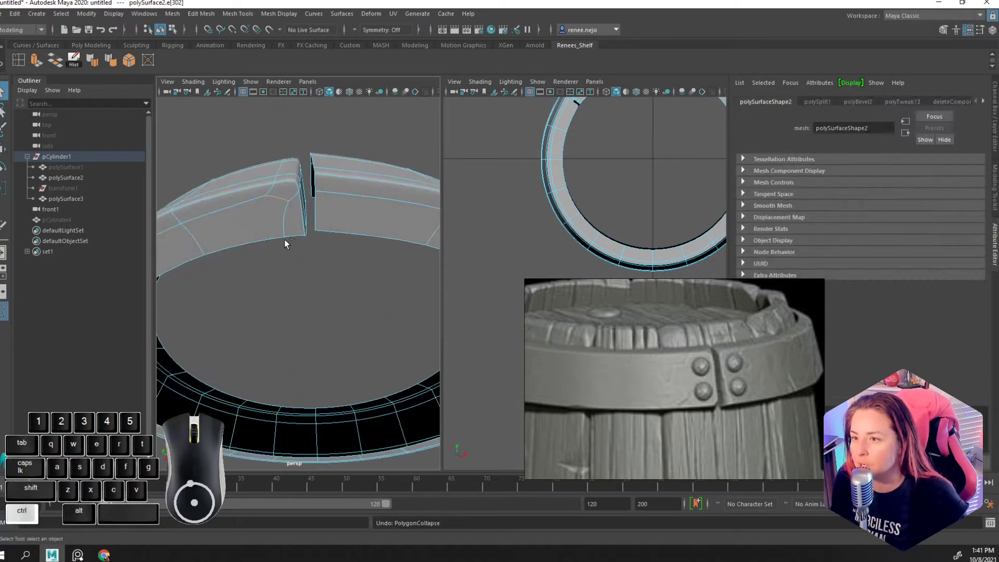
Step: Compare the unsmoothed and smoothed display of the band's underside corner left of the split
left_click_drag(271, 249, 289, 256, "alt")
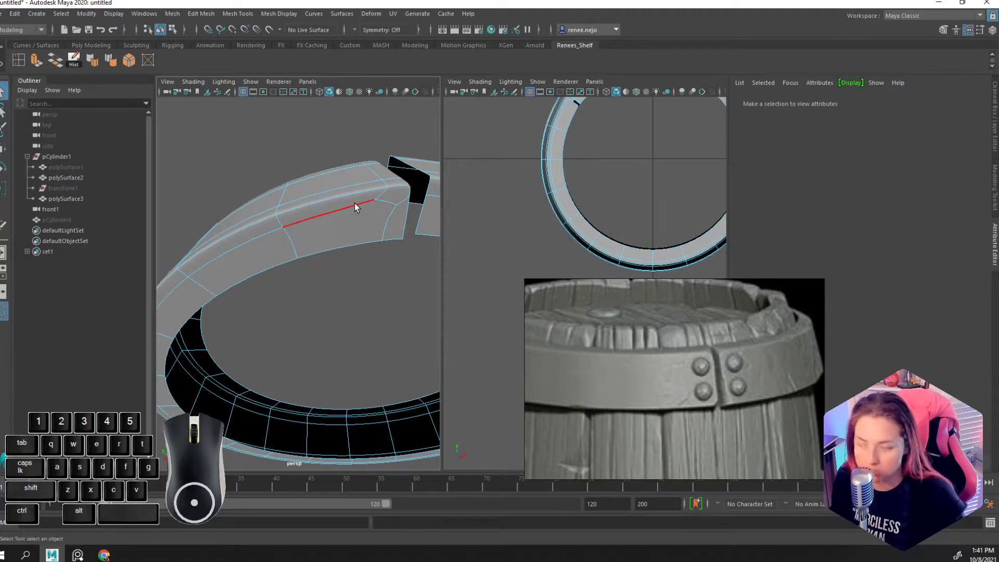
key("1")
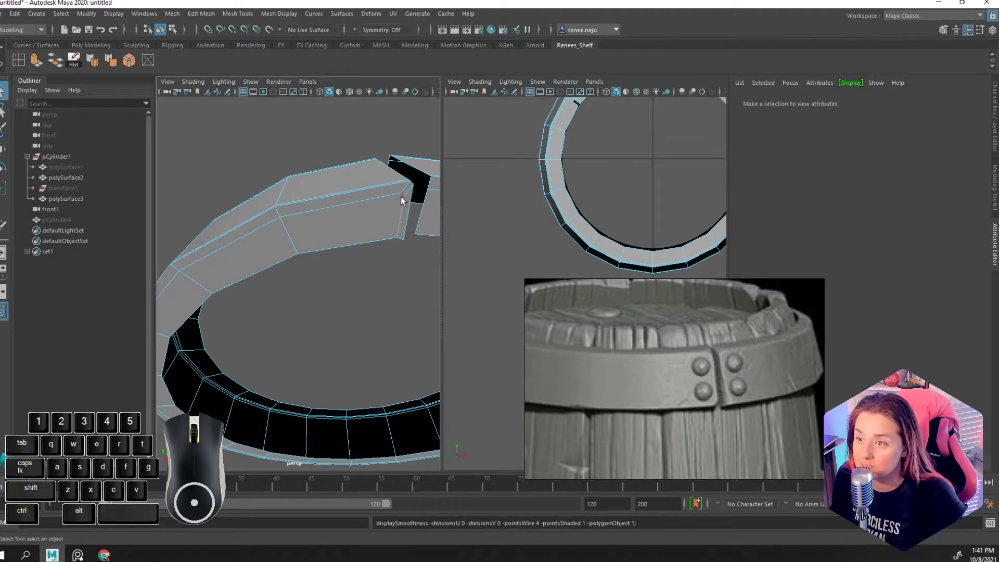
key("3")
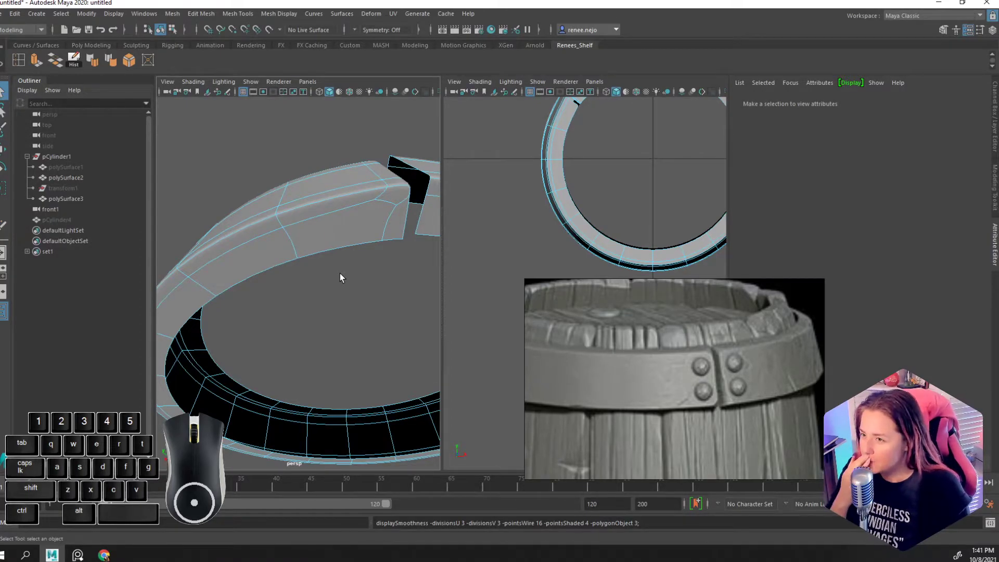
left_click(87, 13)
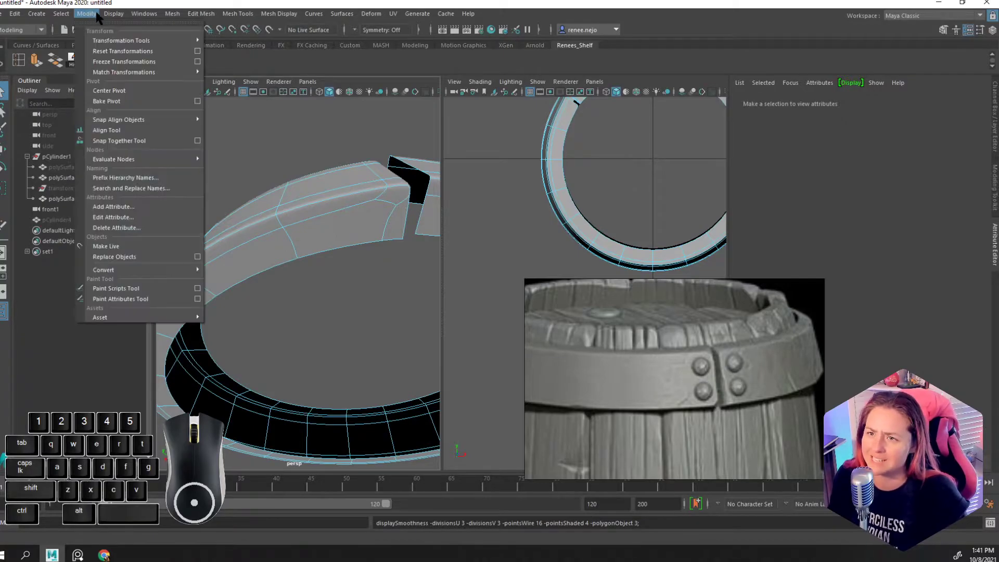
mouse_move(65, 14)
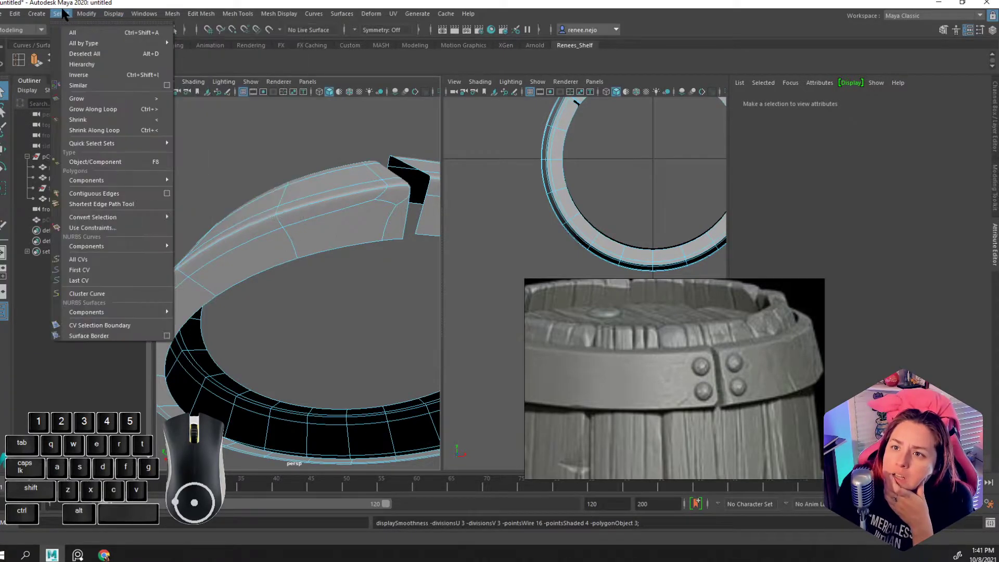
mouse_move(233, 17)
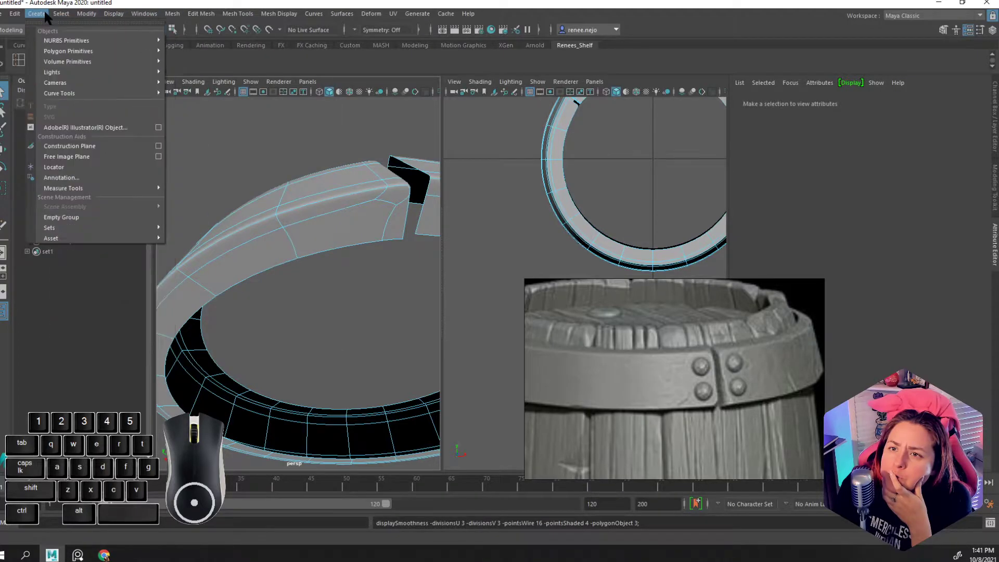
mouse_move(17, 12)
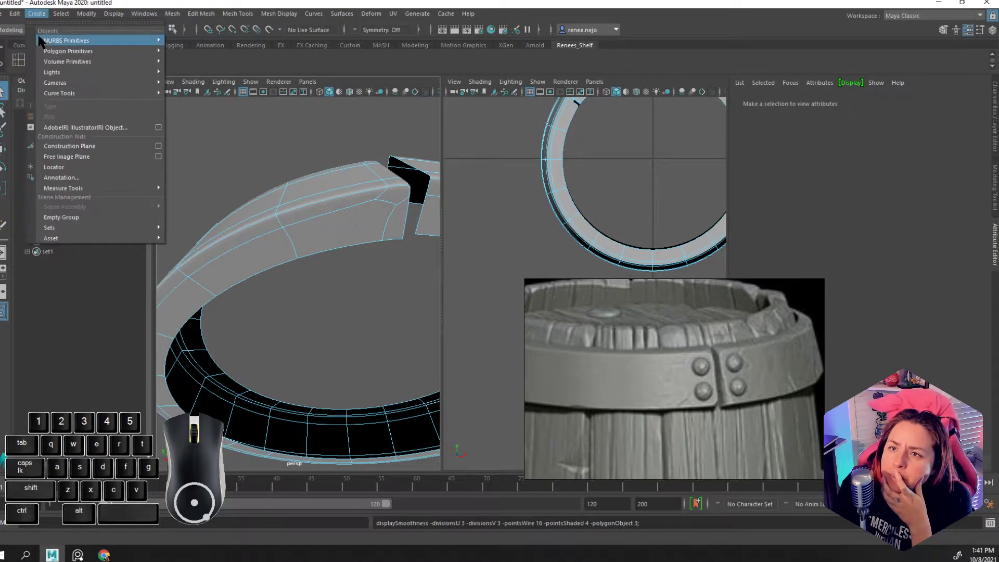
left_click(272, 2)
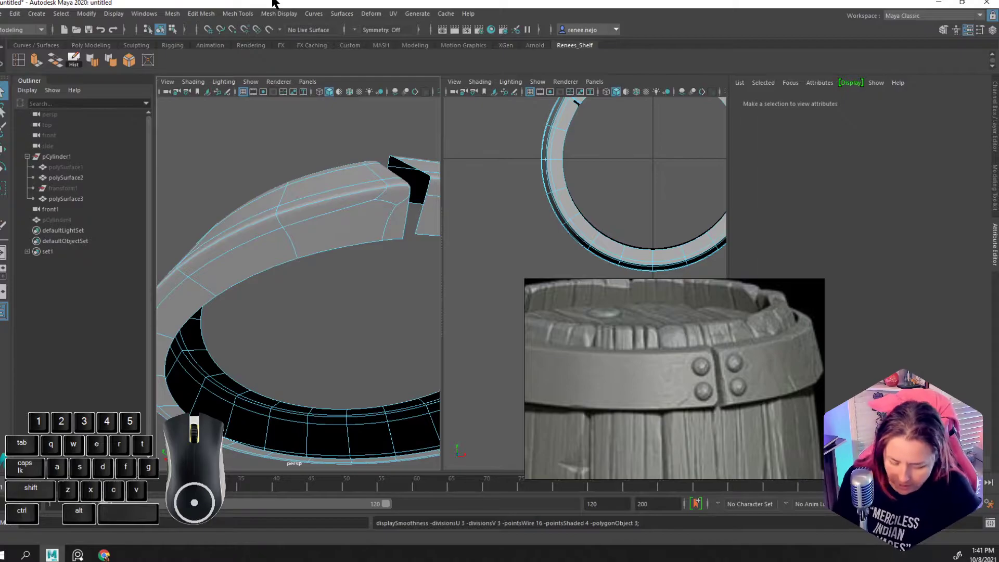
Step: Try to redo the undone edge collapses on the band
key("ctrl")
key("ctrl+z")
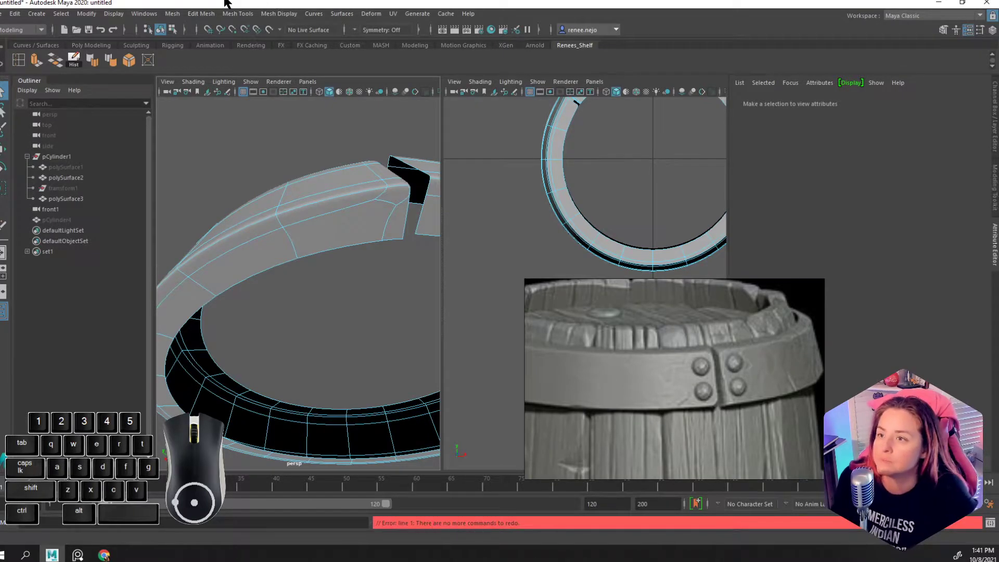
left_click(356, 183)
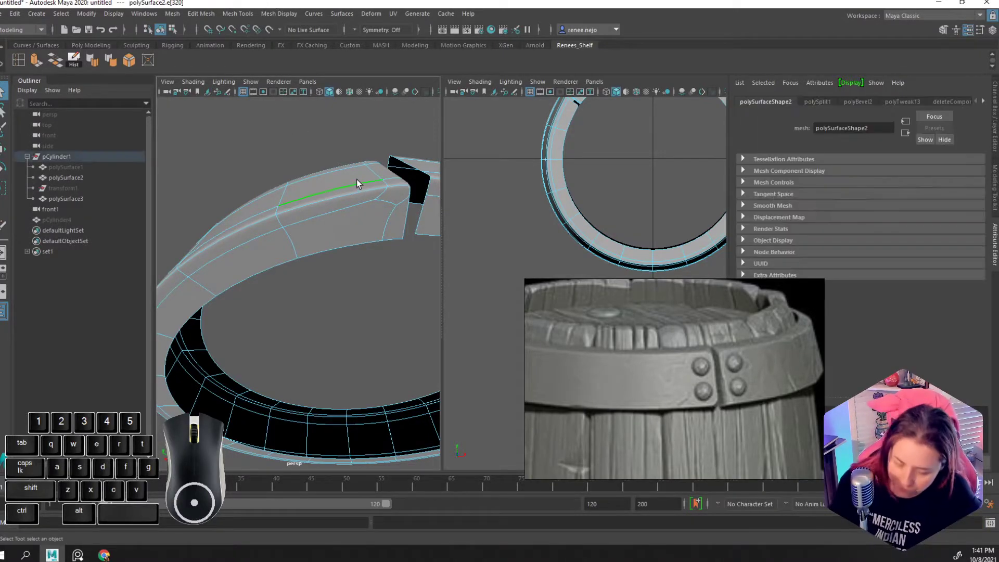
key("ctrl+y")
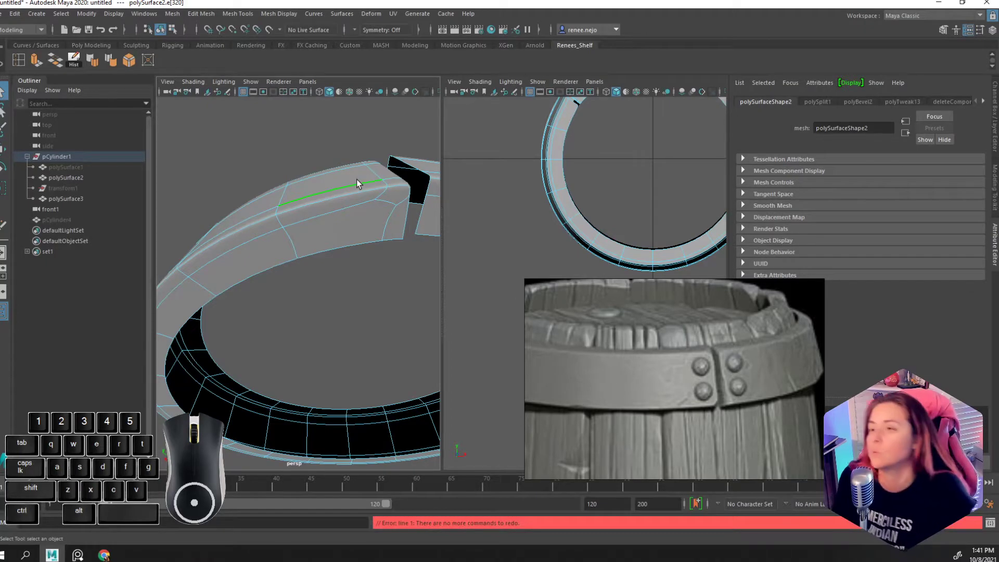
Step: Collapse the three short corner edges left of the split, one on the underside and two on the band's top side
left_click(387, 202)
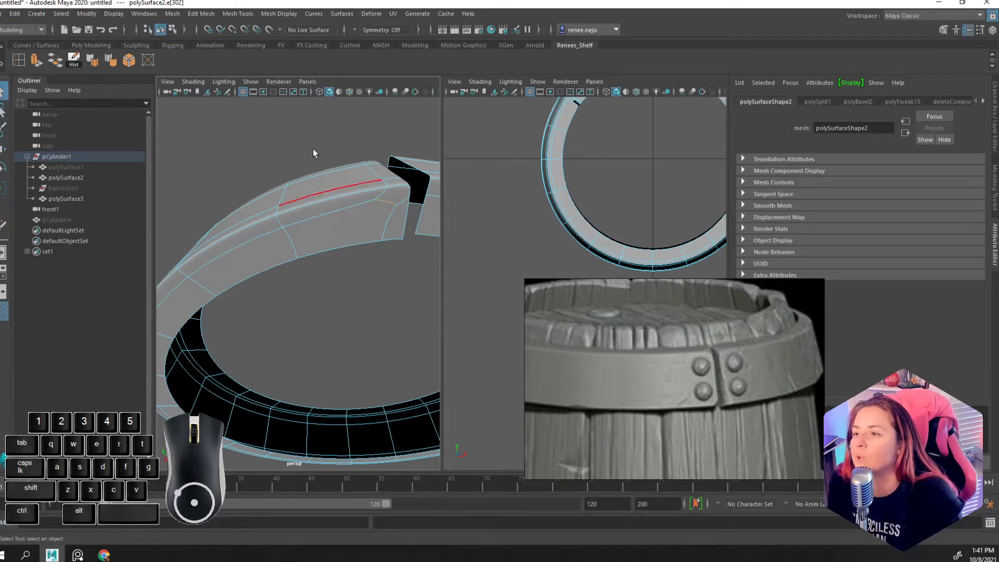
left_click(147, 61)
left_click_drag(350, 246, 357, 328, "alt")
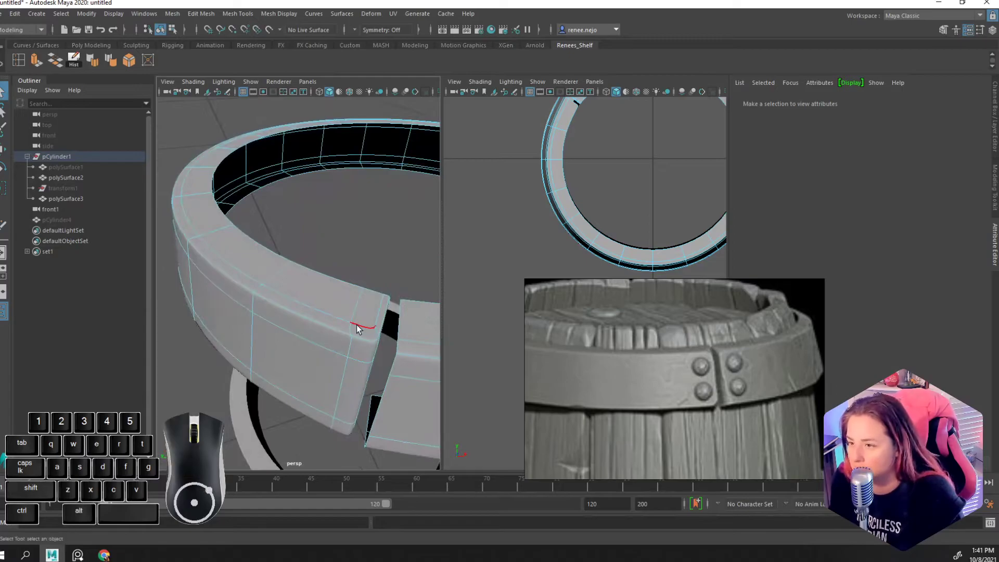
left_click(362, 333)
left_click(148, 60)
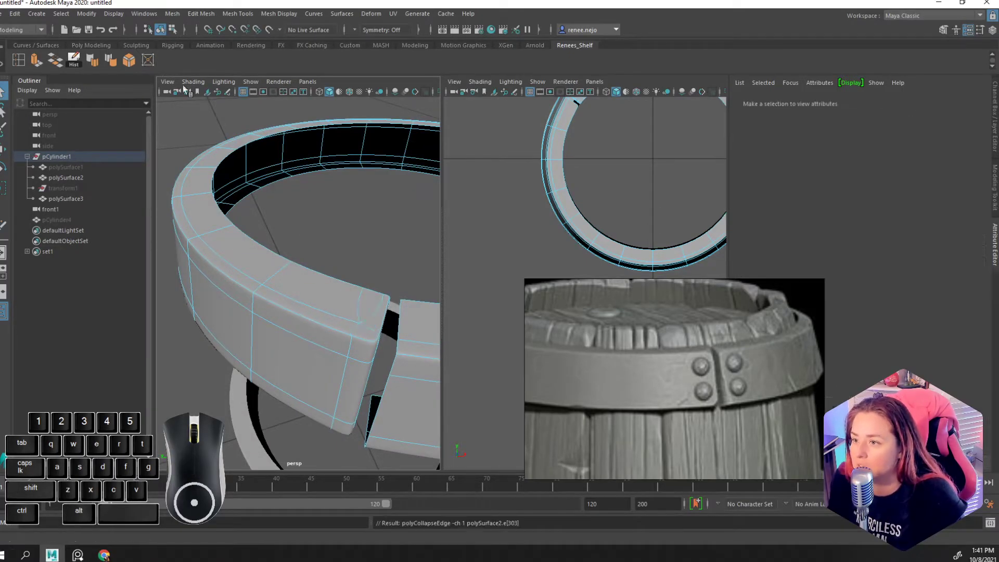
left_click(379, 295)
left_click(147, 61)
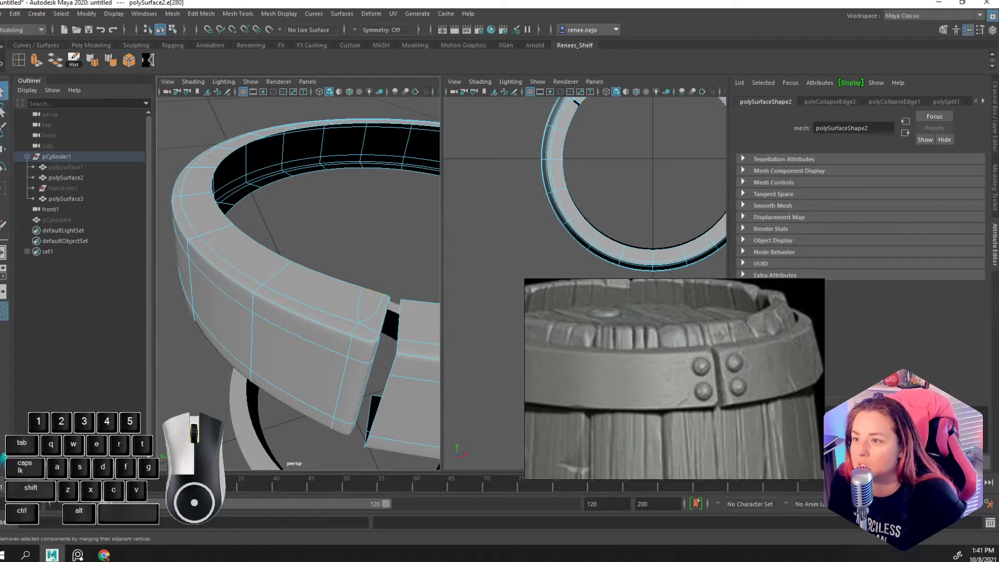
Step: Show the band unsmoothed and extrude one top face right of the split upward
middle_click_drag(390, 253, 323, 212, "alt")
scroll(324, 211, "down", 5)
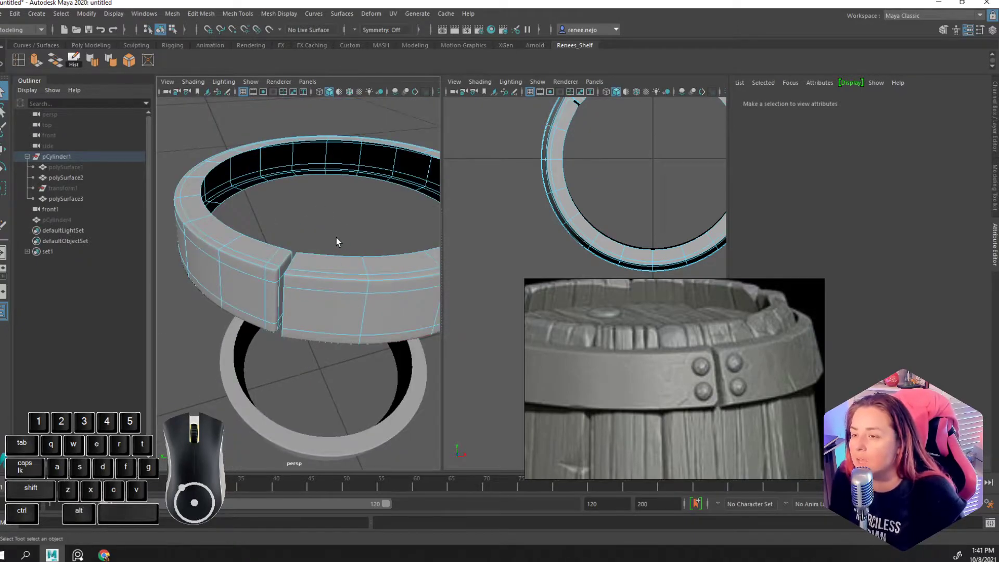
key("1")
left_click_drag(384, 314, 312, 289, "alt")
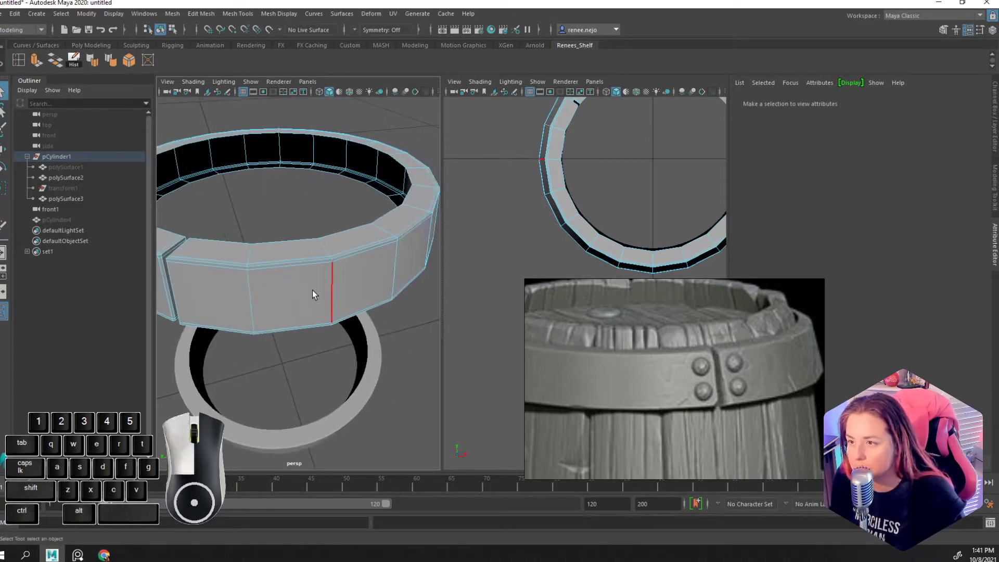
left_click(306, 284)
right_click(306, 277)
right_click_drag(308, 297, 307, 298)
left_click(294, 249)
key("w")
left_click_drag(285, 229, 274, 172)
key("ctrl+z")
left_click_drag(288, 218, 279, 178, "shift")
Step: Extrude the neighbouring top face upward as a separate block and preview both extrusions smoothed
left_click(361, 239)
left_click_drag(367, 182, 364, 136, "shift")
left_click_drag(429, 289, 362, 326, "alt")
left_click(366, 261)
key("3")
left_click(305, 280)
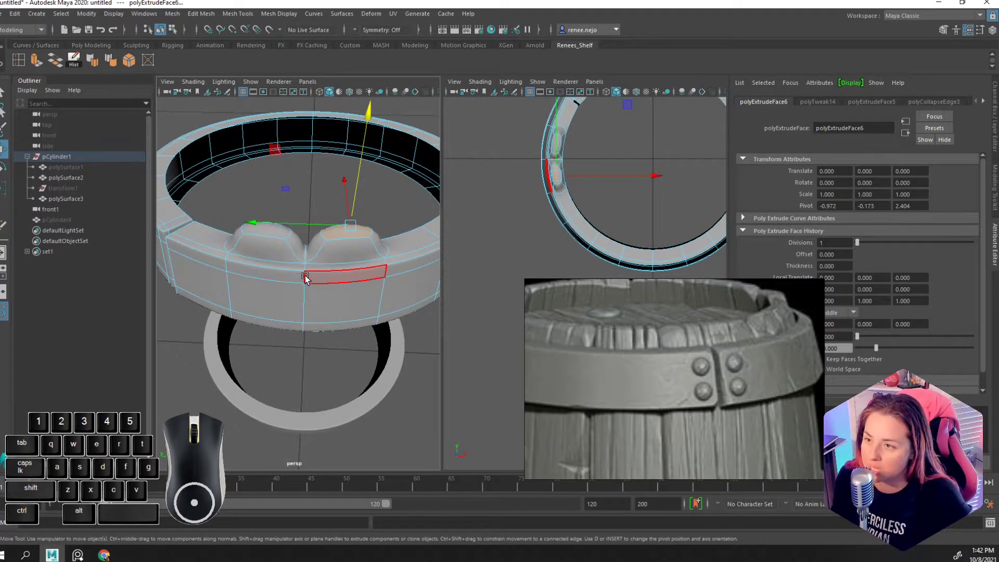
Step: Undo both upward face extrusions on the band's top
key("ctrl+z")
key("ctrl+z")
key("ctrl+z")
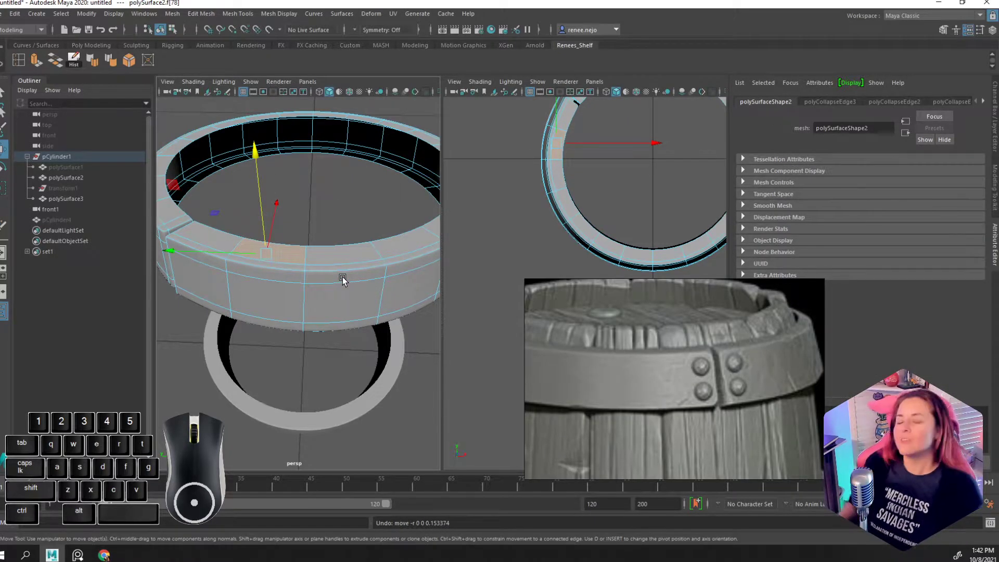
Step: Insert an extra vertex partway along the inner top edge of a band face with the Multi-Cut tool
left_click(206, 14)
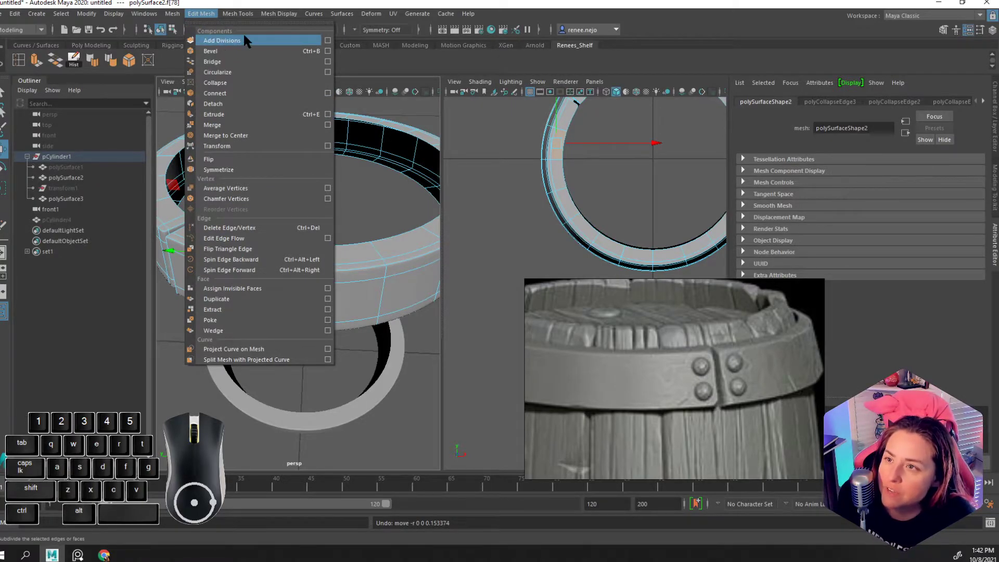
mouse_move(242, 14)
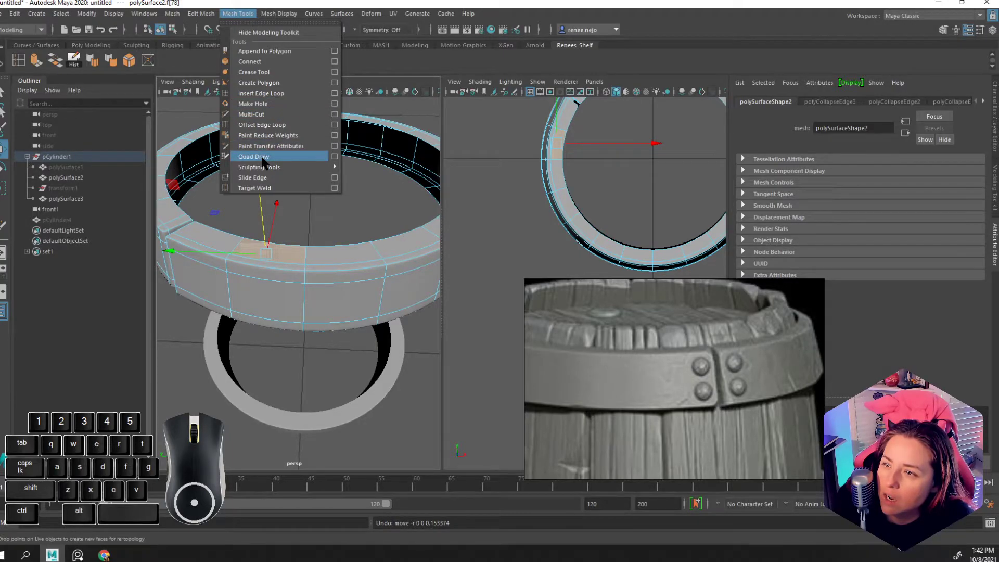
left_click(254, 114)
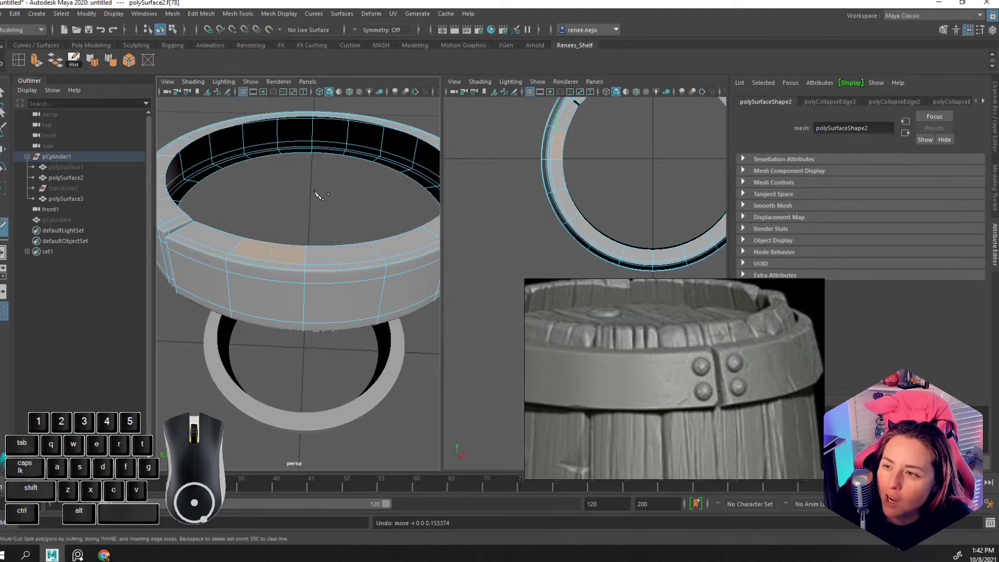
left_click(335, 245)
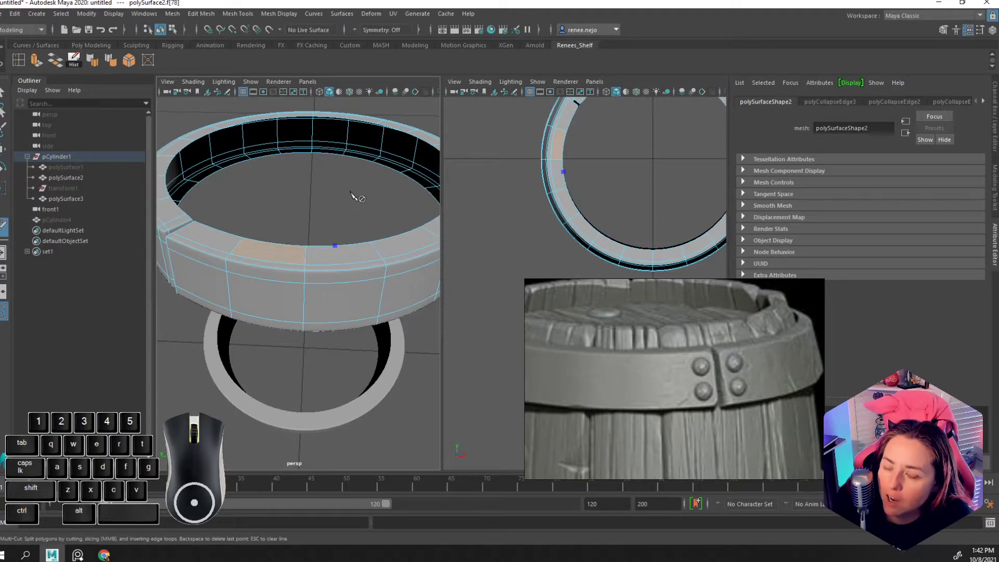
key("Escape")
scroll(359, 225, "up", 4)
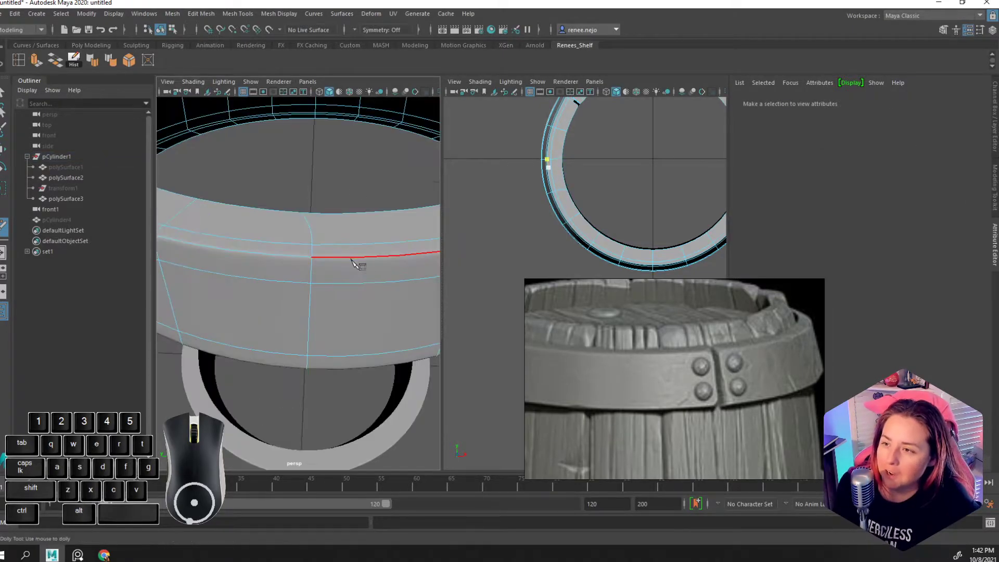
left_click(372, 214)
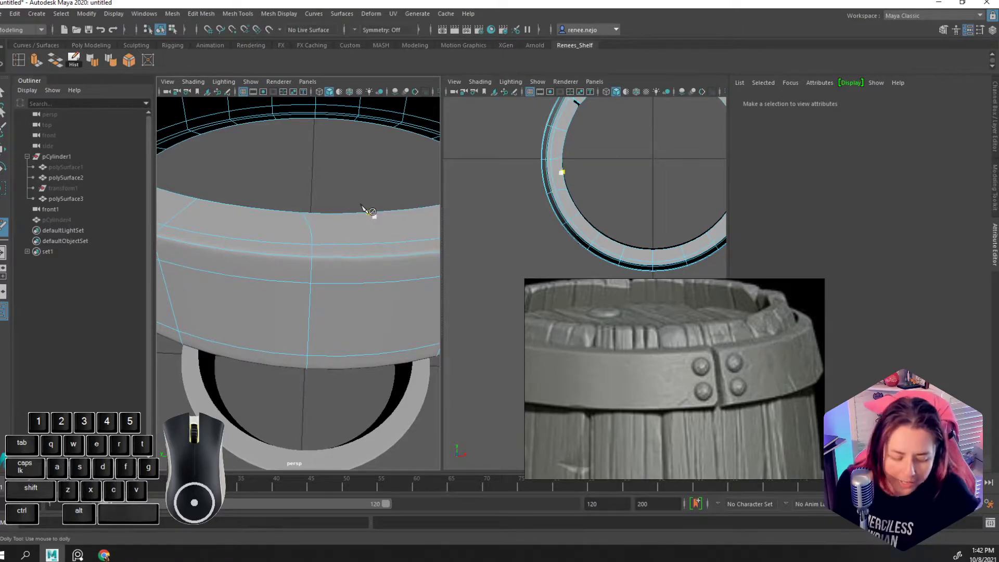
scroll(370, 208, "down", 5)
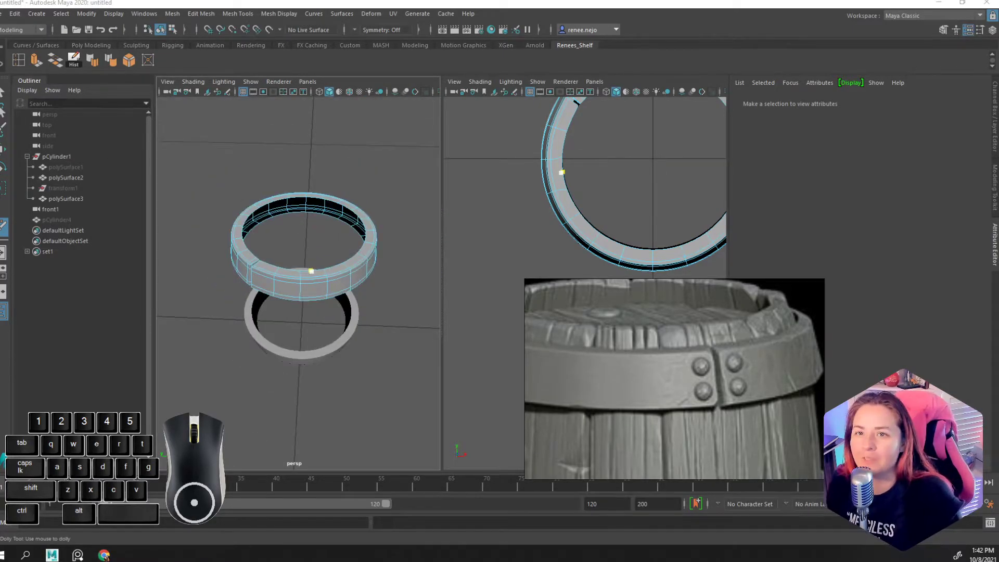
scroll(291, 238, "up", 2)
scroll(331, 203, "up", 3)
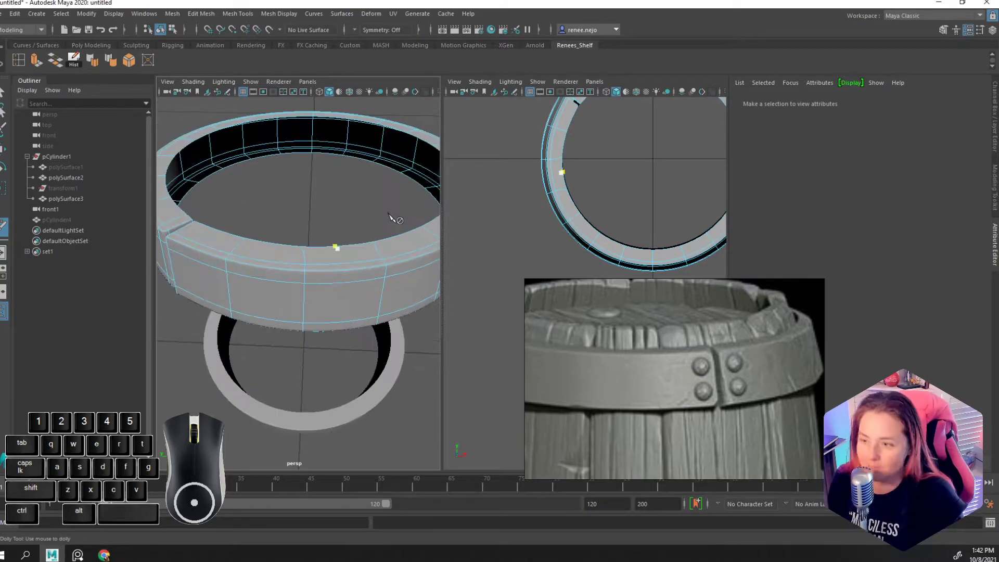
left_click(385, 265)
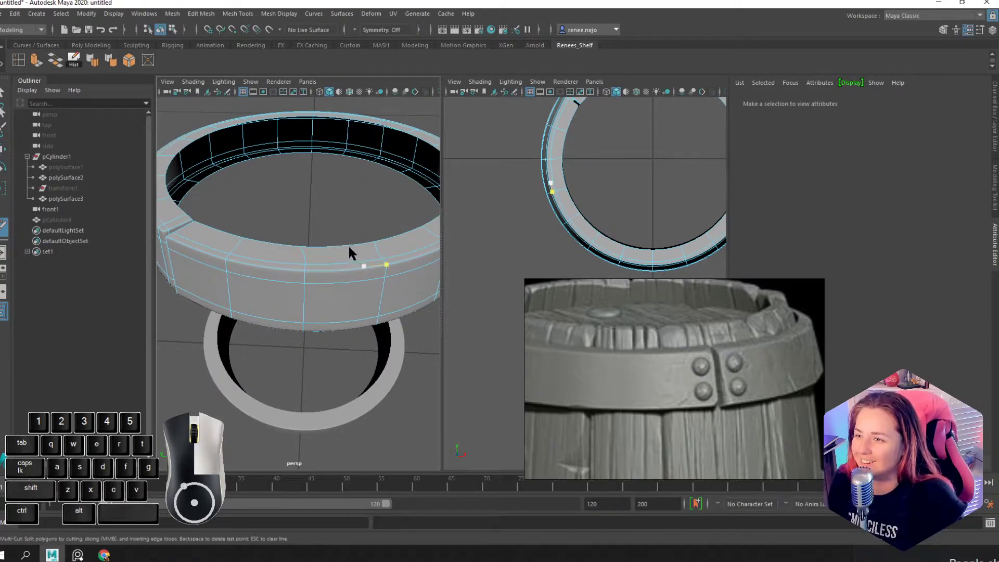
right_click_drag(347, 269, 304, 241)
right_click(324, 248)
left_click(3, 94)
Step: Show the band unsmoothed and examine the extra vertex on the inner top edge and its neighbouring edges
scroll(355, 270, "up", 3)
middle_click_drag(368, 210, 364, 239, "alt")
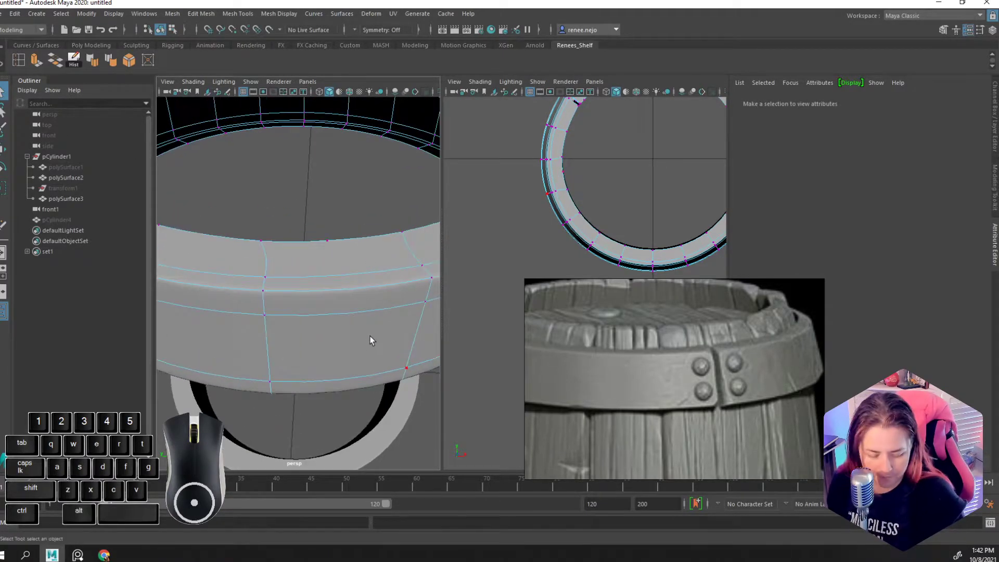
key("1")
left_click(326, 242)
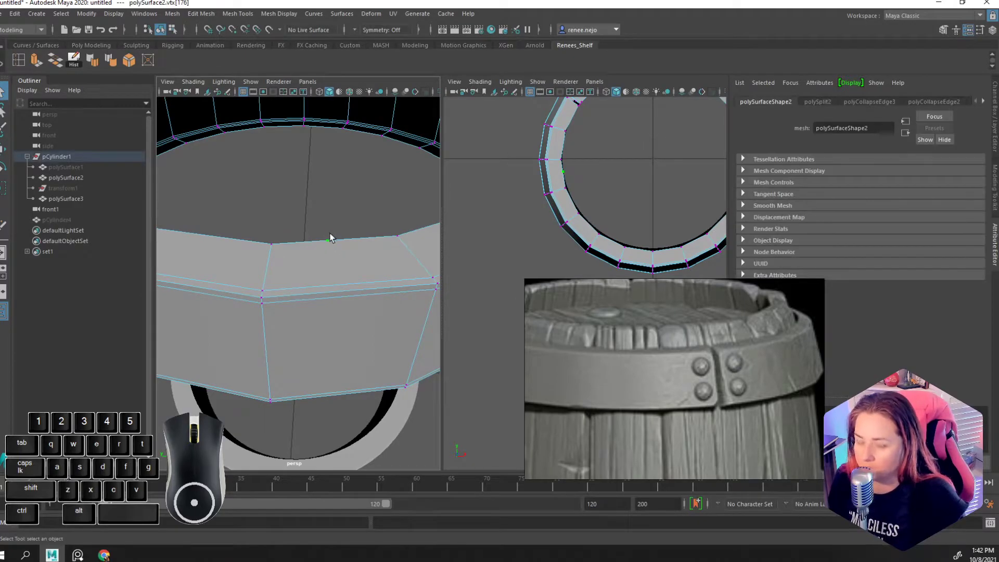
right_click_drag(355, 260, 355, 231)
left_click(276, 264)
middle_click_drag(415, 263, 370, 271, "alt")
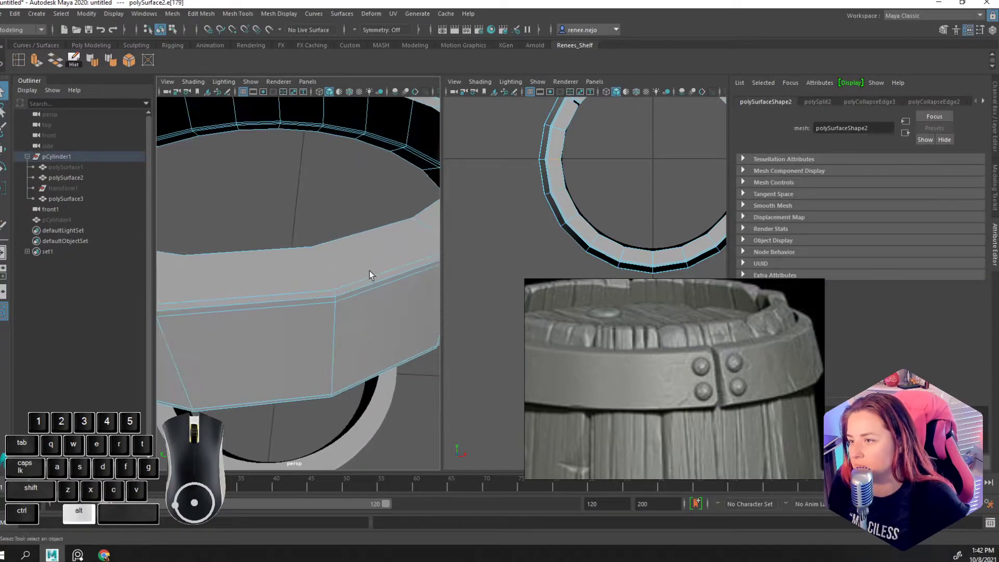
scroll(319, 270, "down", 3)
left_click(282, 301)
left_click(279, 292)
left_click(300, 305)
scroll(320, 289, "up", 3)
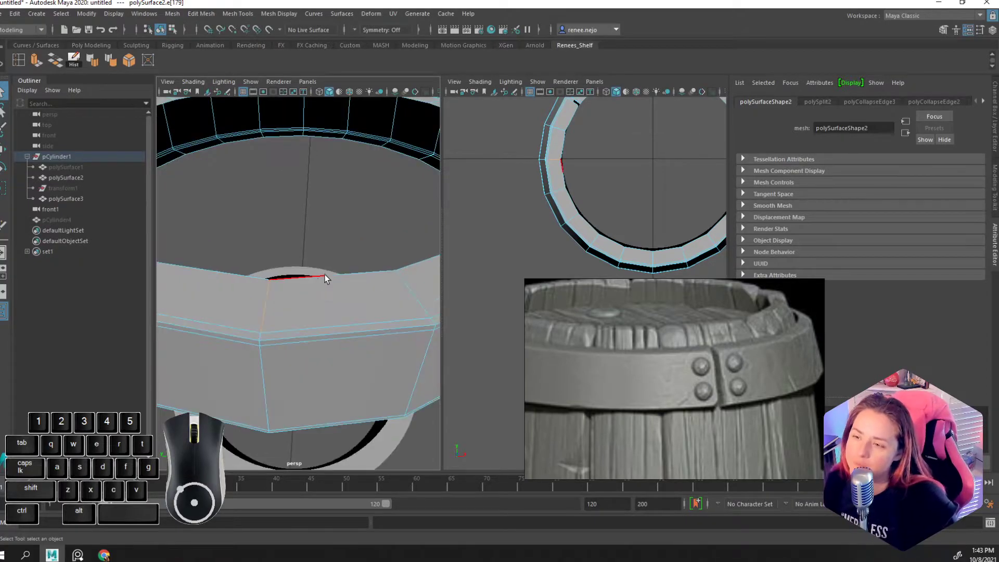
scroll(326, 276, "up", 4)
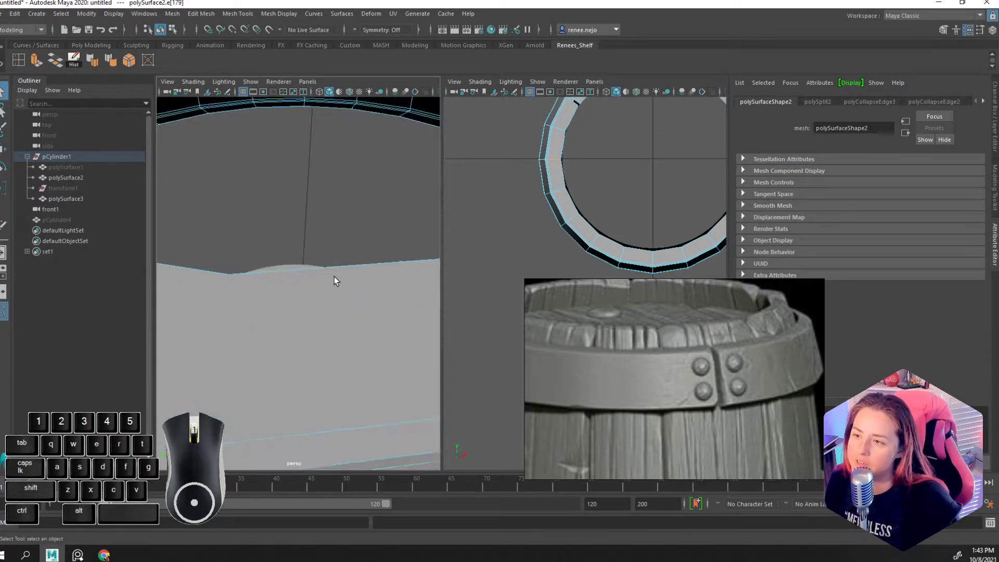
left_click_drag(383, 267, 323, 301, "alt")
scroll(328, 359, "down", 5)
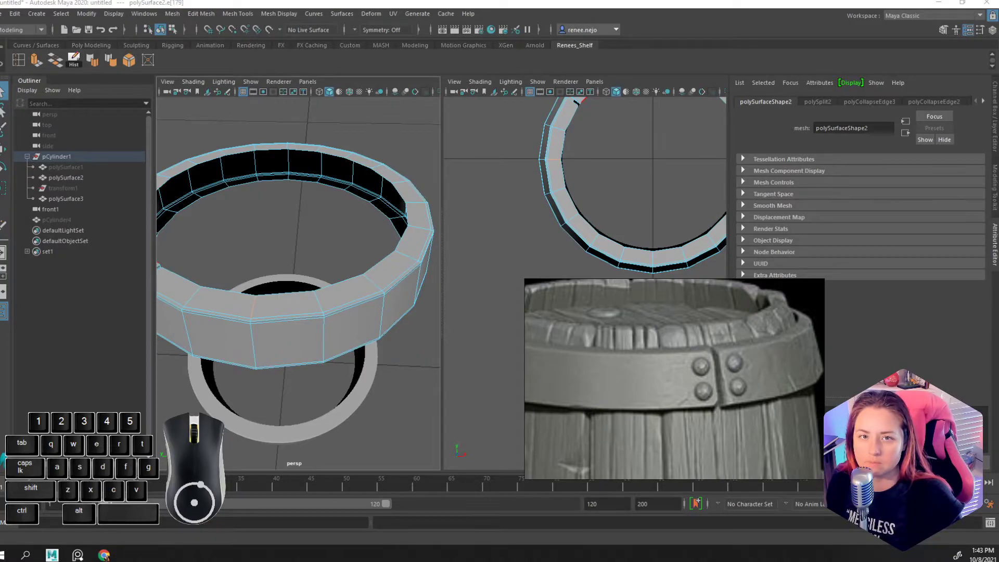
Step: Test edge and edge-loop selection across the band's front and top faces around the extra vertex
left_click(335, 342)
scroll(287, 295, "up", 2)
left_click(320, 317)
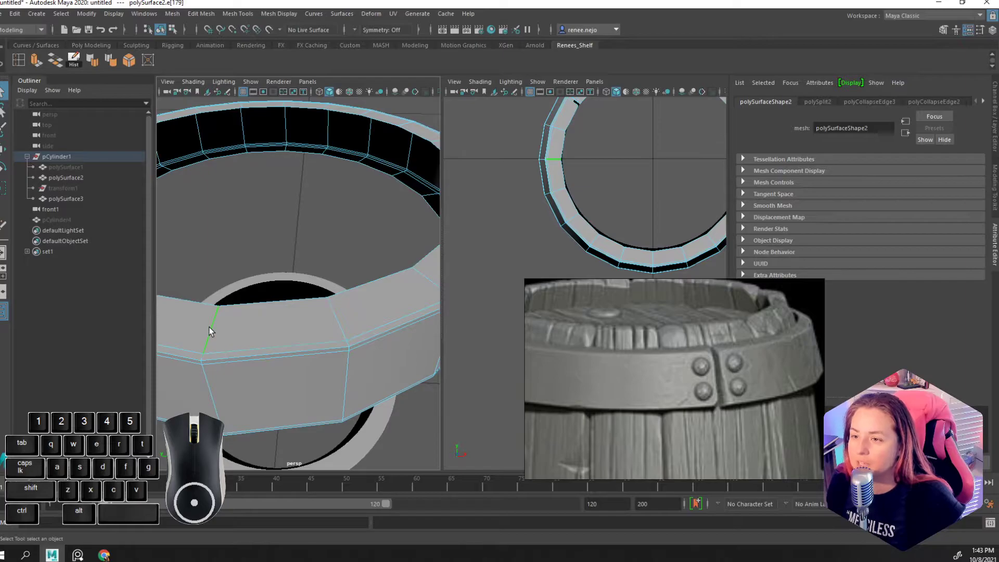
left_click_drag(208, 327, 323, 394, "alt")
left_click(313, 391)
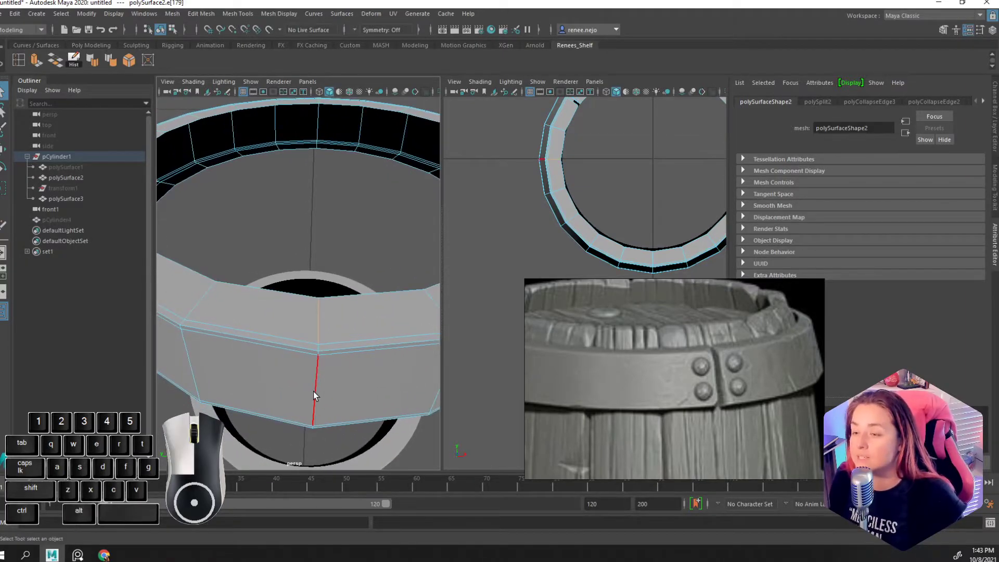
scroll(361, 403, "down", 3)
left_click(369, 324)
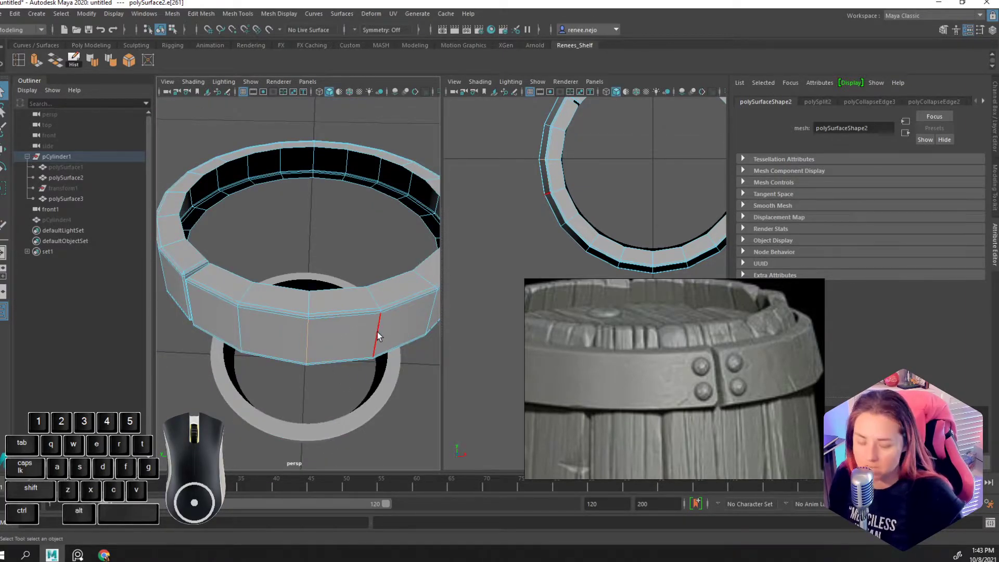
double_click(378, 331, "shift")
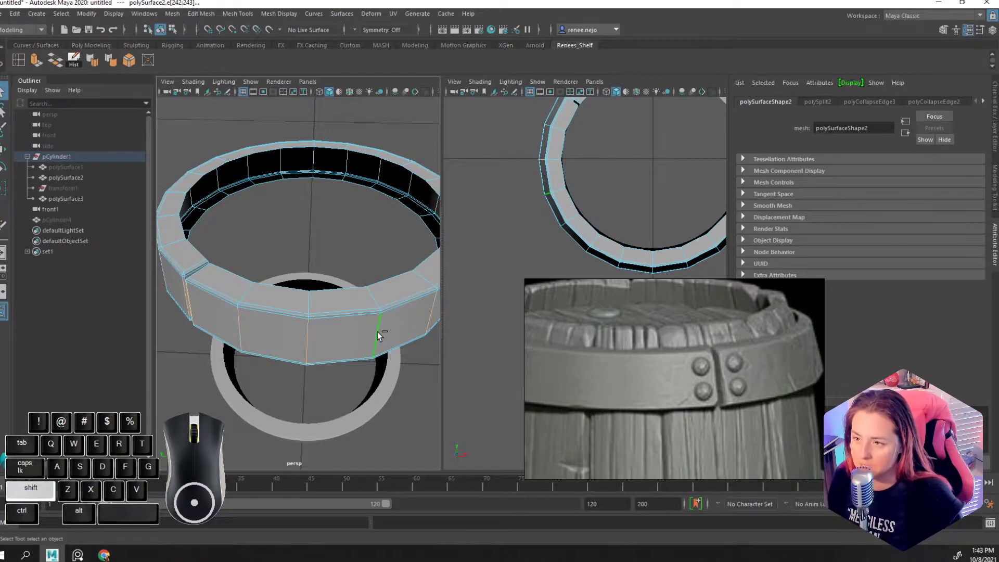
left_click(311, 299)
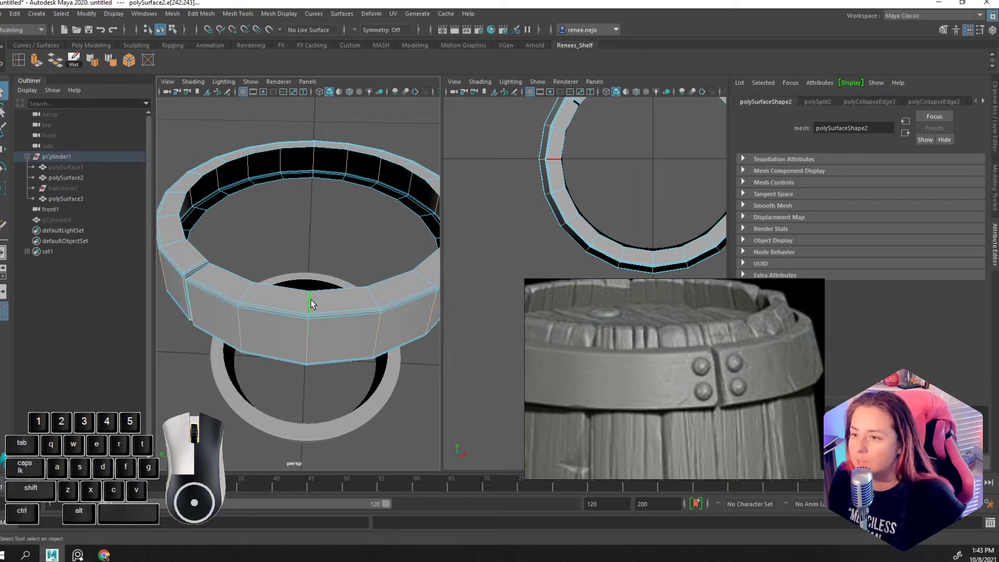
left_click(373, 302, "shift")
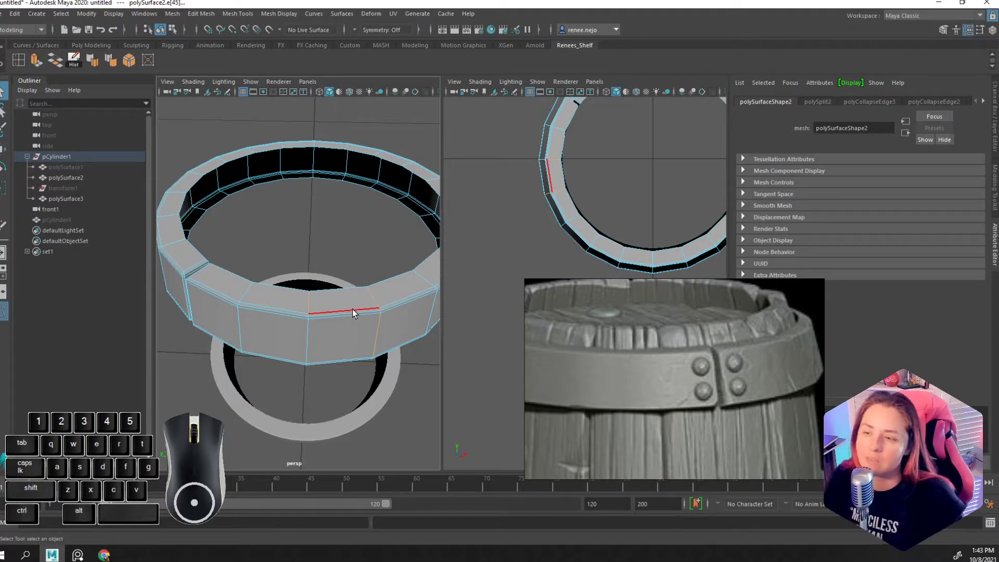
Step: Delete the extra vertex from the band's inner top edge
scroll(351, 309, "up", 3)
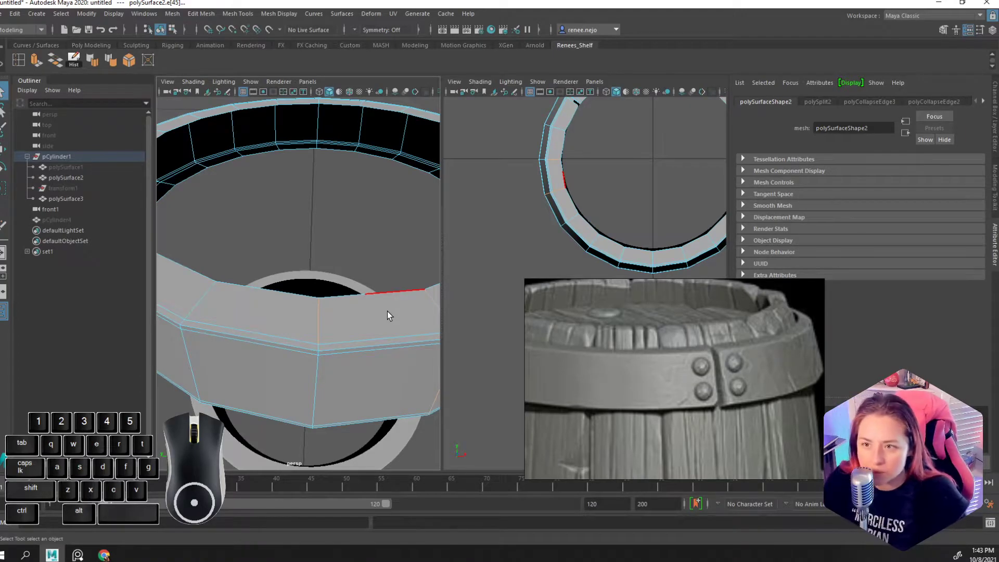
right_click_drag(385, 308, 351, 280)
left_click(370, 292)
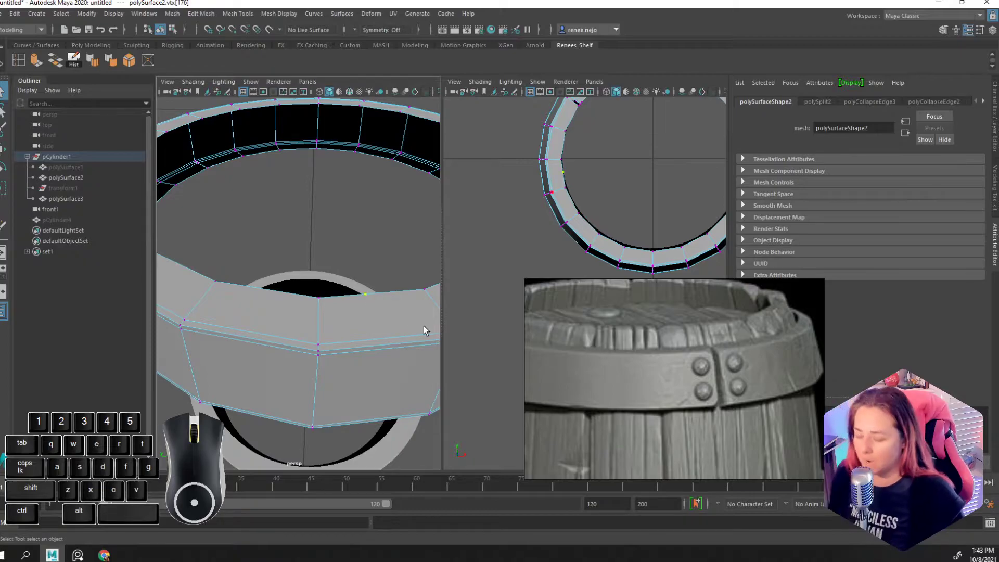
key("ctrl+Delete")
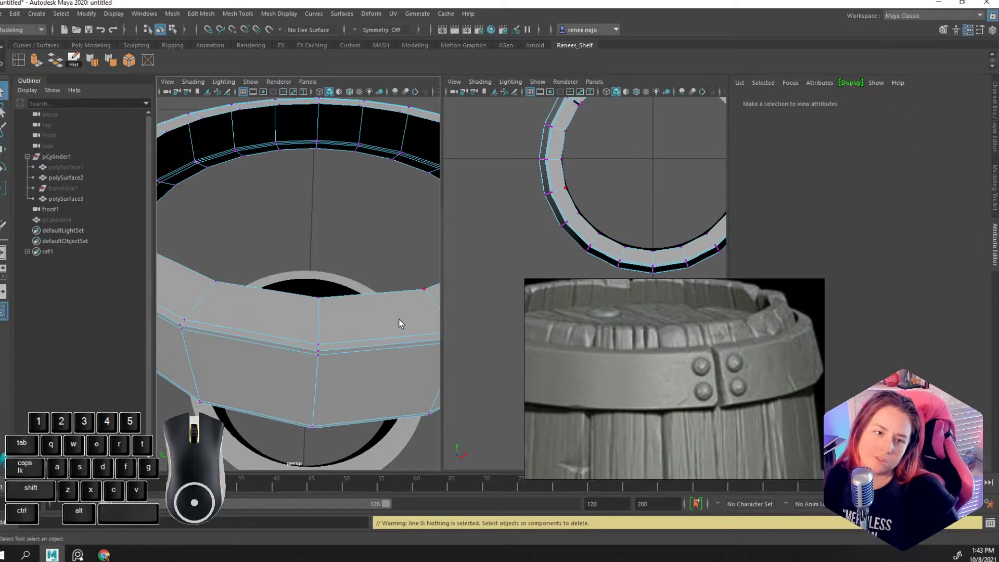
left_click(388, 313)
scroll(385, 313, "down", 7)
mouse_move(351, 327)
left_mouse_down("alt")
mouse_move(365, 264)
mouse_move(345, 314)
left_mouse_up("alt")
scroll(343, 317, "up", 5)
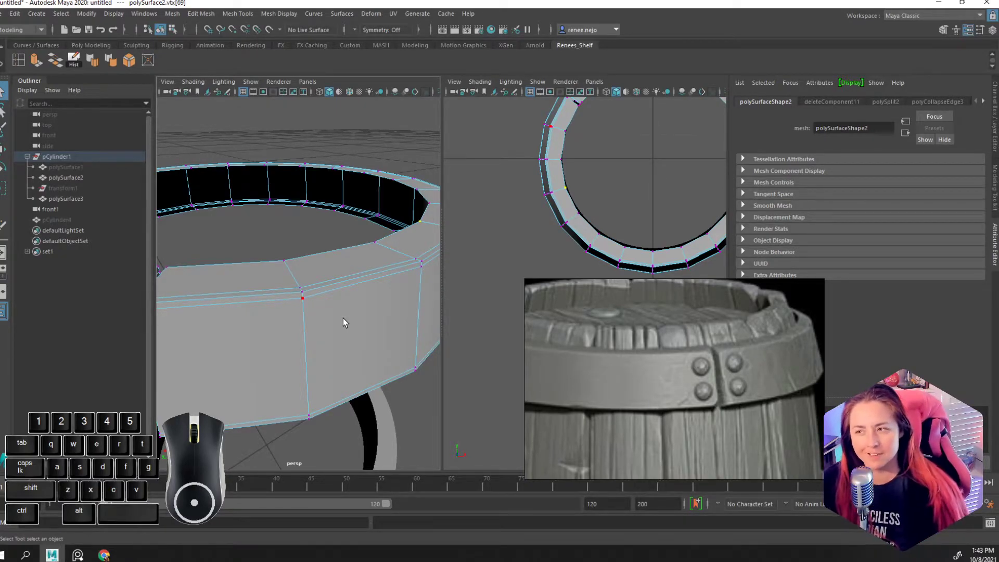
scroll(327, 277, "down", 2)
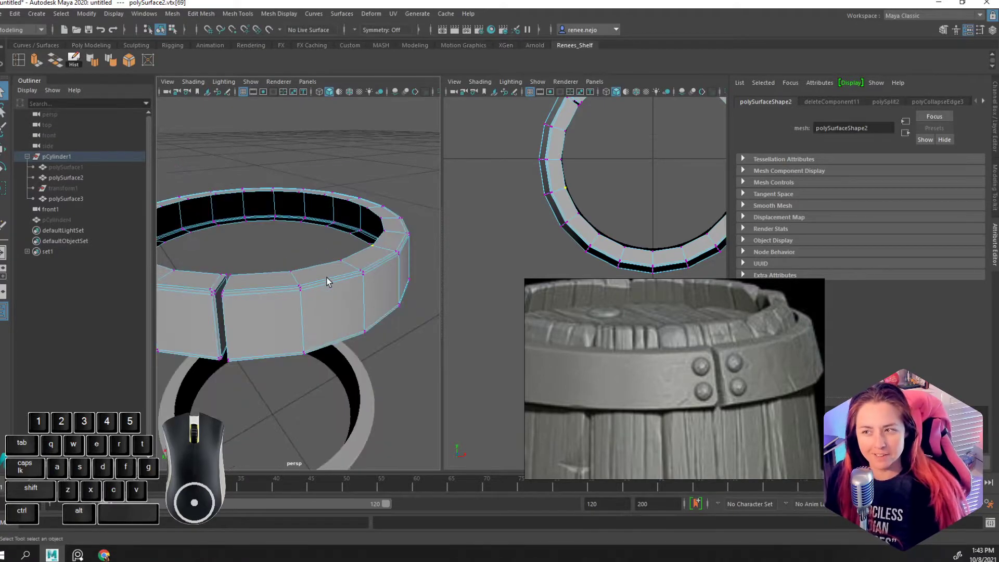
Step: Extrude the border edges of the band's open end right of the split and pull the new strip inward toward the ring's centre
left_click_drag(307, 337, 340, 328, "alt")
scroll(316, 304, "up", 3)
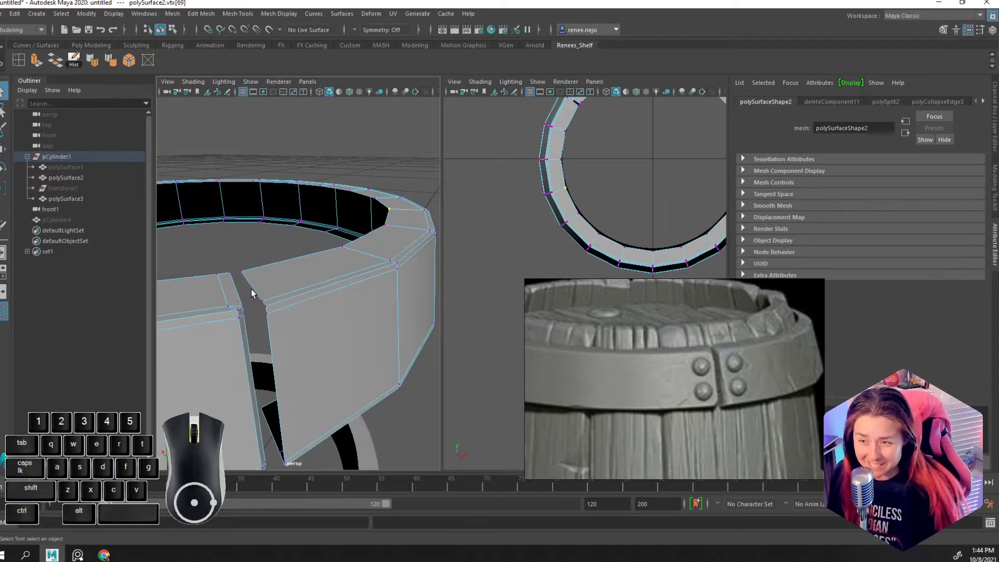
left_click(265, 310)
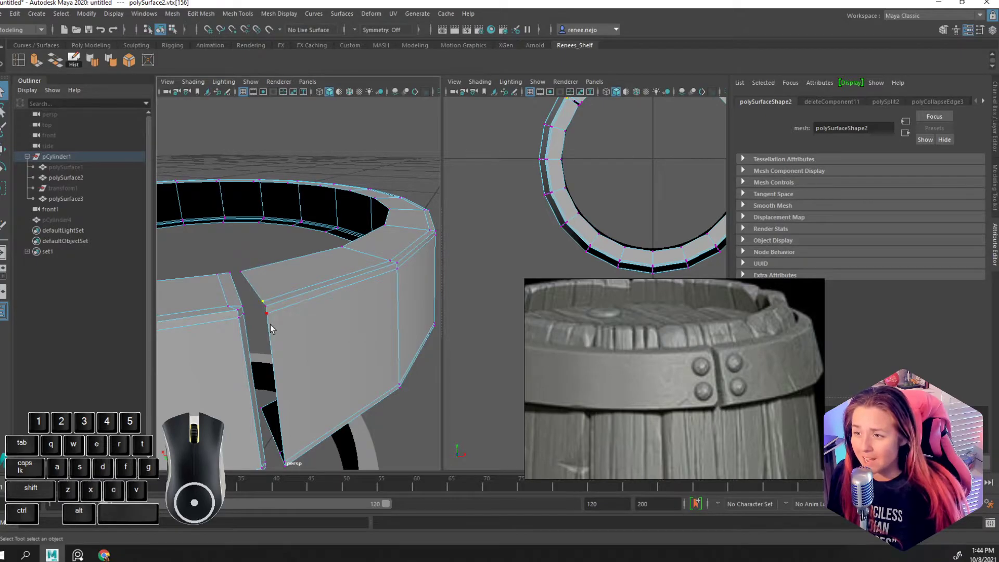
right_click(272, 276)
mouse_move(274, 265)
right_mouse_down()
mouse_move(262, 297)
mouse_move(272, 250)
right_mouse_up()
left_click(272, 337)
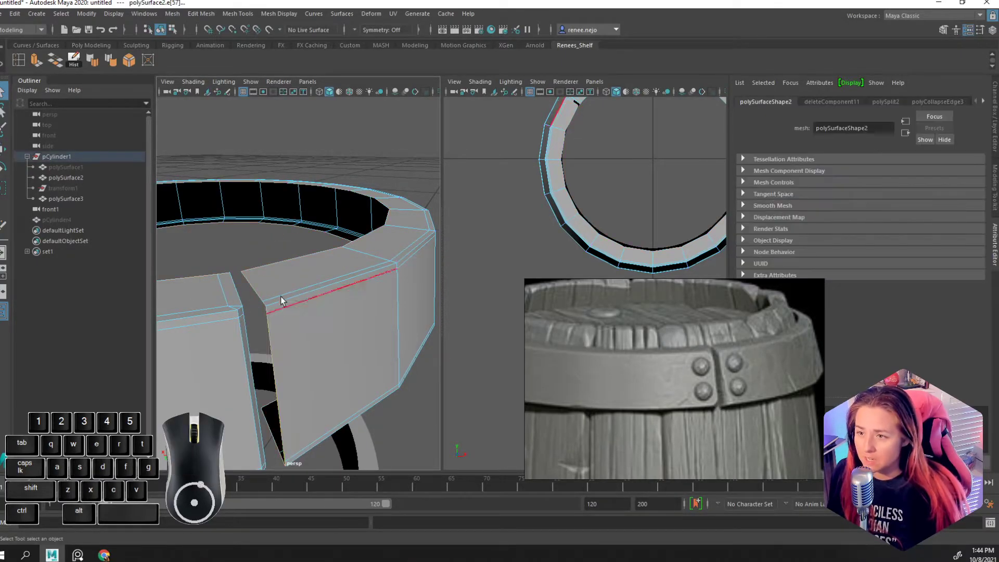
left_click_drag(312, 367, 323, 328, "alt")
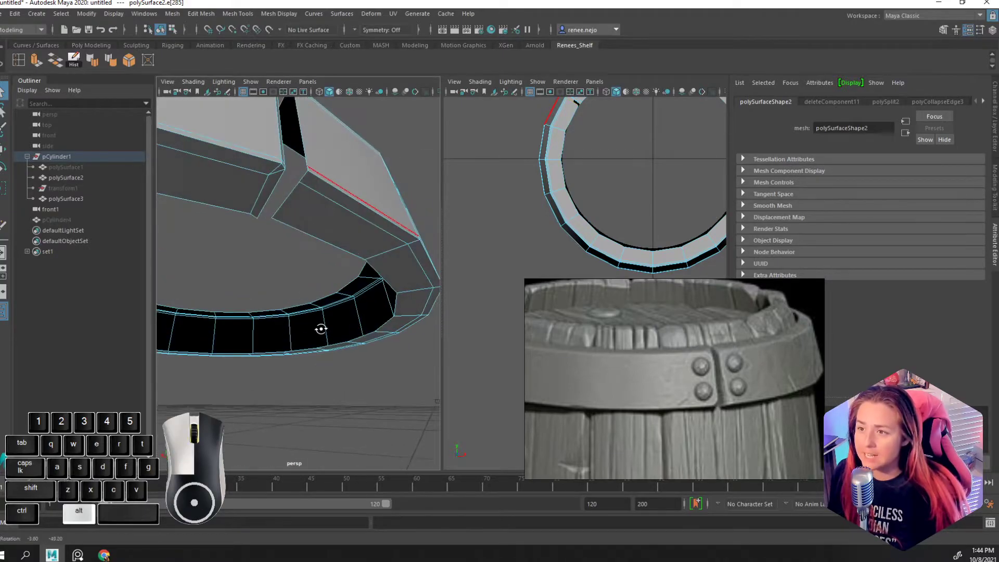
double_click(289, 205, "shift")
left_click_drag(291, 207, 367, 210, "alt")
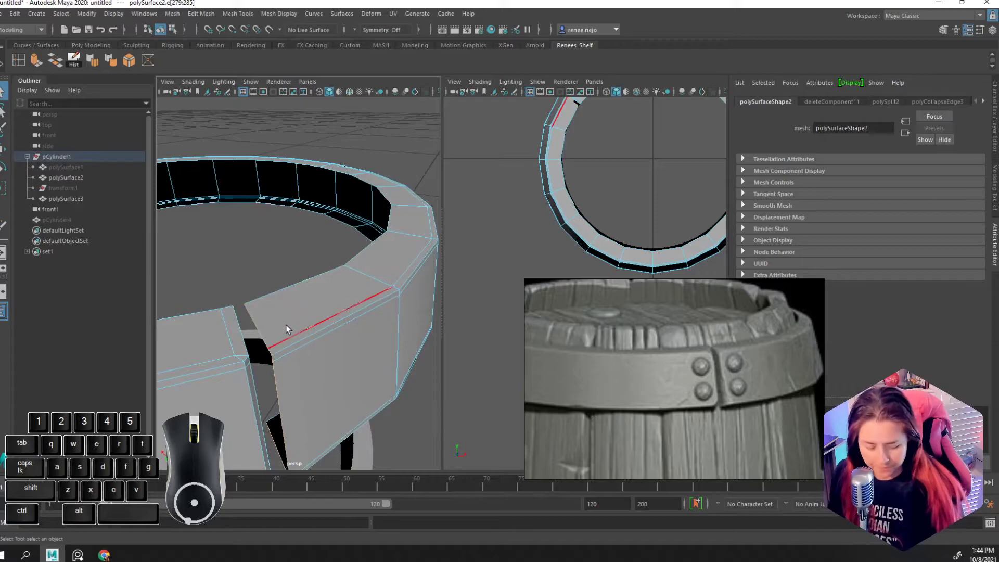
key("w")
left_click_drag(331, 405, 382, 363, "alt")
key("e")
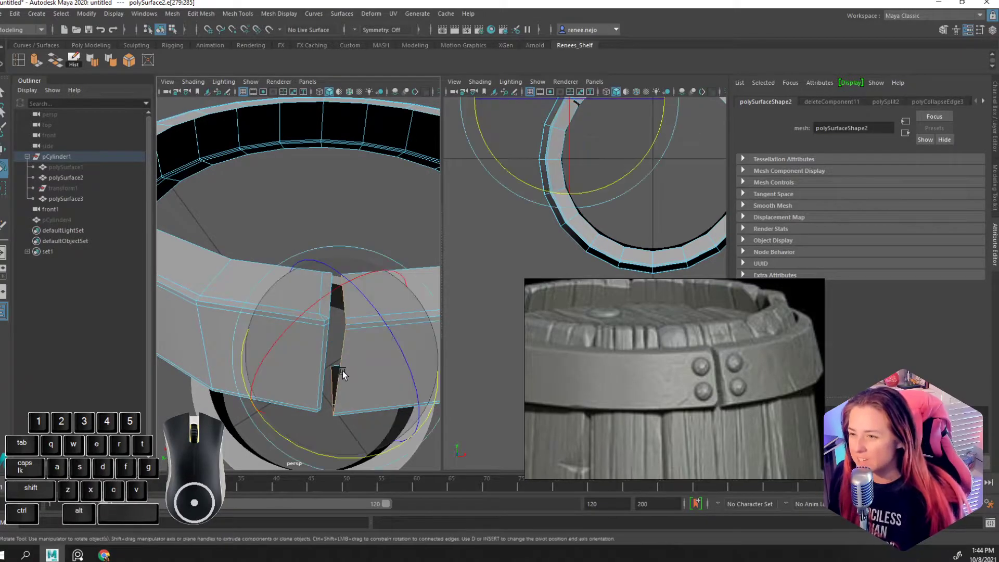
left_click_drag(314, 457, 180, 167, "shift")
key("w")
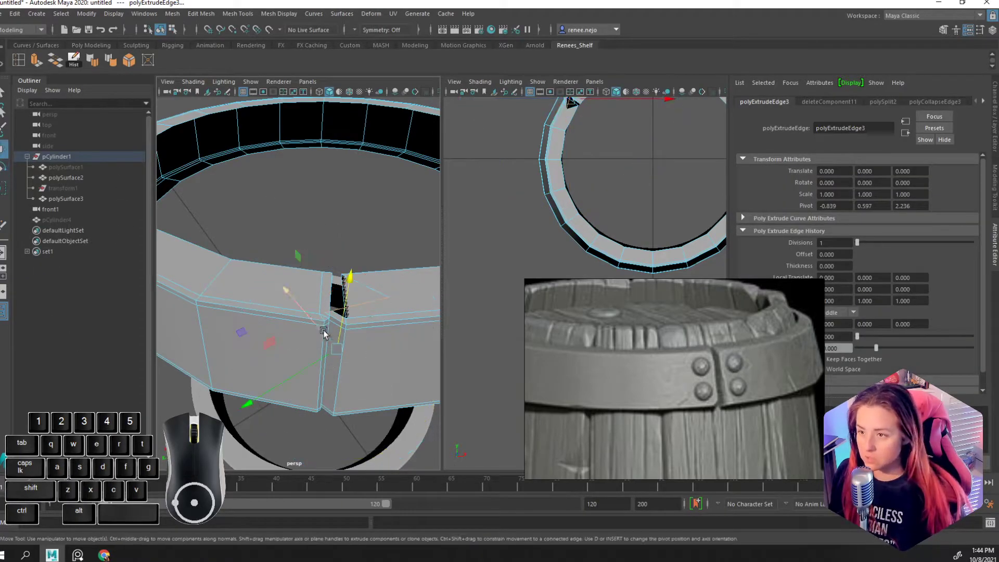
left_click_drag(240, 325, 238, 234)
left_click_drag(392, 267, 245, 313, "alt")
scroll(234, 311, "up", 4)
middle_click_drag(234, 311, 277, 289, "alt")
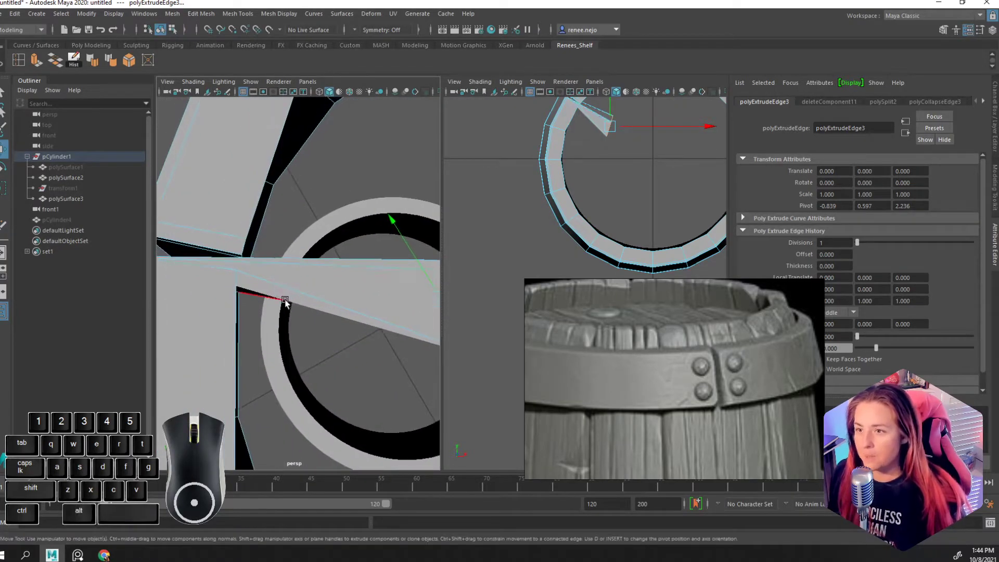
scroll(283, 299, "down", 3)
scroll(334, 312, "up", 3)
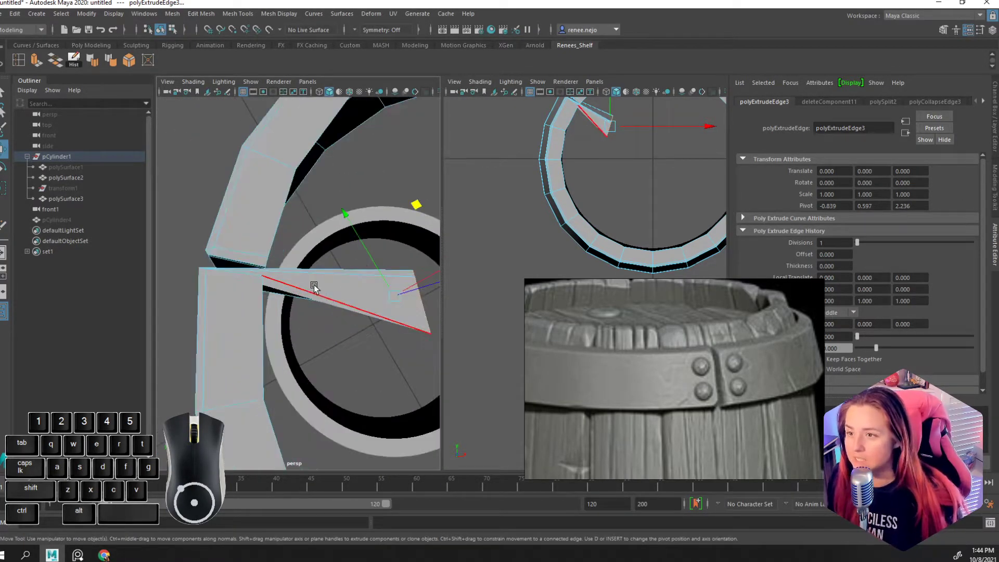
Step: Move the extruded strip's inner end back toward the band's open end, shortening the overhang
left_click_drag(415, 205, 349, 186)
key("w")
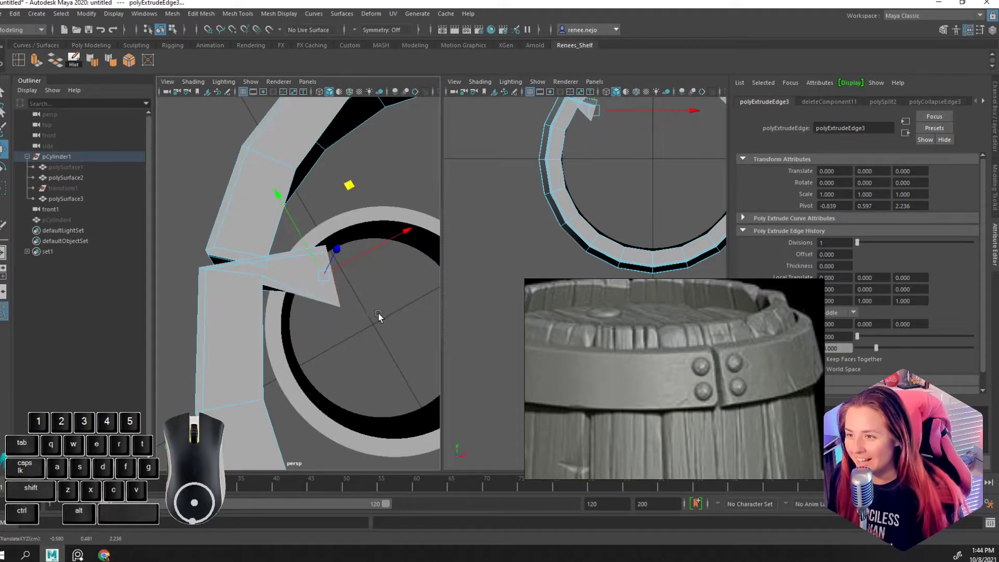
left_click(355, 326)
Step: Delete the two surplus corner vertices at the extruded strip's inner end
right_click_drag(318, 277, 276, 276)
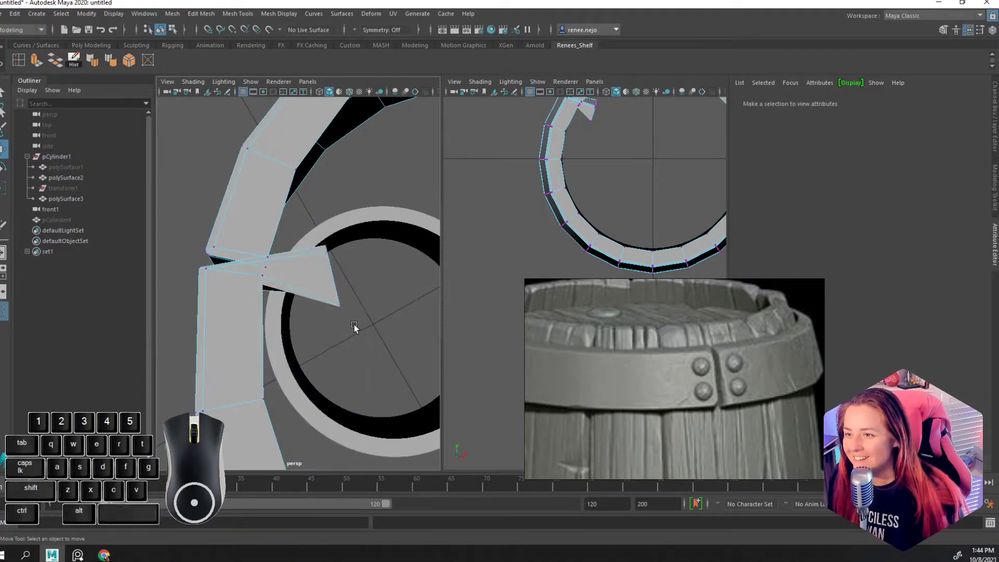
left_click(346, 304)
left_click_drag(363, 232, 323, 209)
left_click(322, 296)
scroll(314, 294, "up", 2)
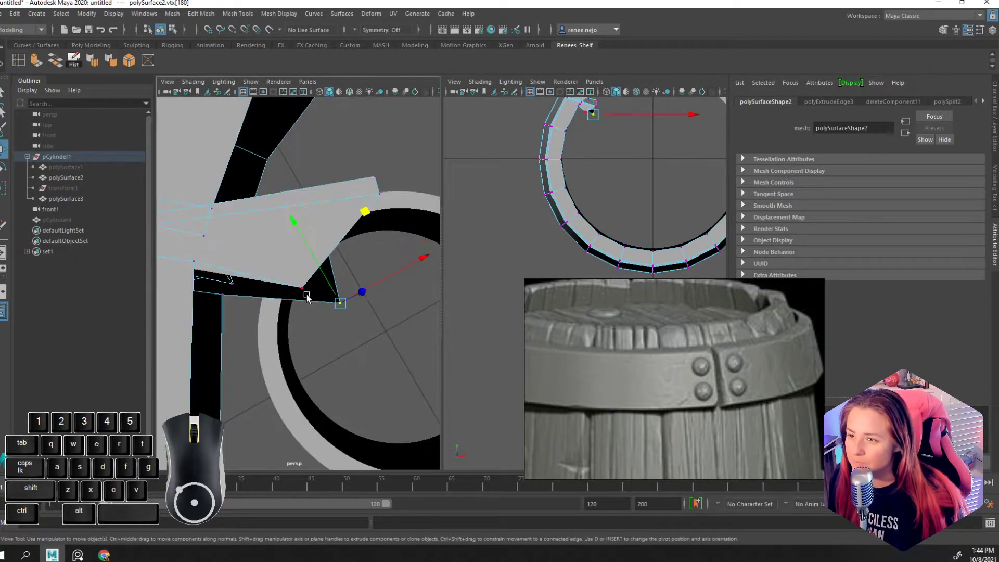
key("ctrl+Delete")
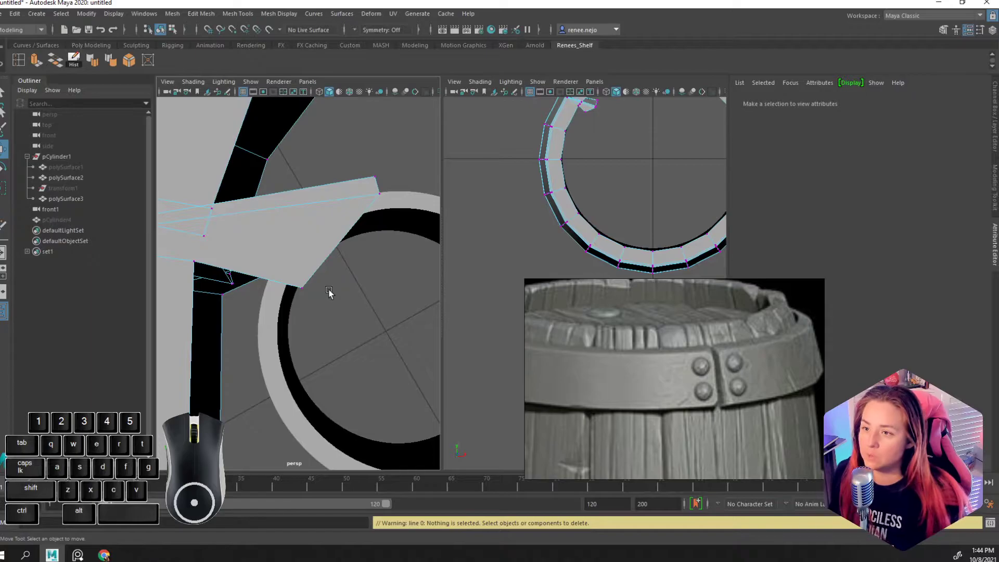
left_click(300, 290)
key("ctrl+Delete")
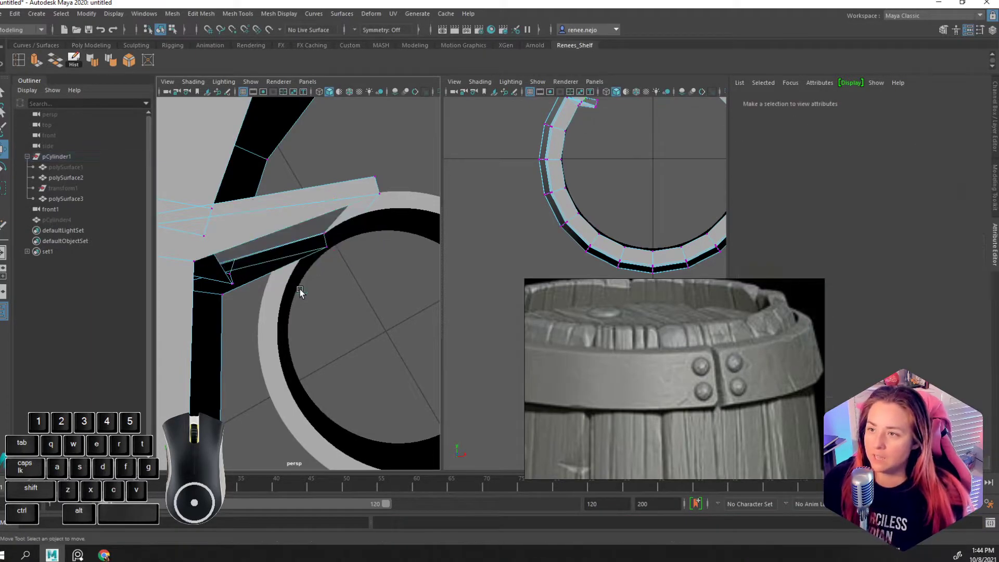
Step: Move the strip's remaining end vertices in toward the band's inner edge at the split
left_click_drag(303, 162, 315, 237)
key("e")
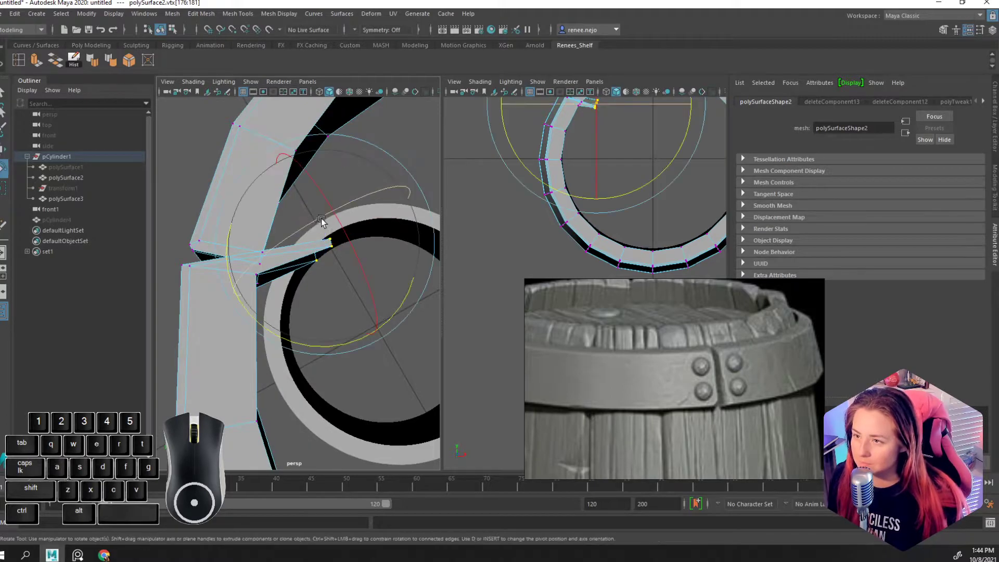
key("w")
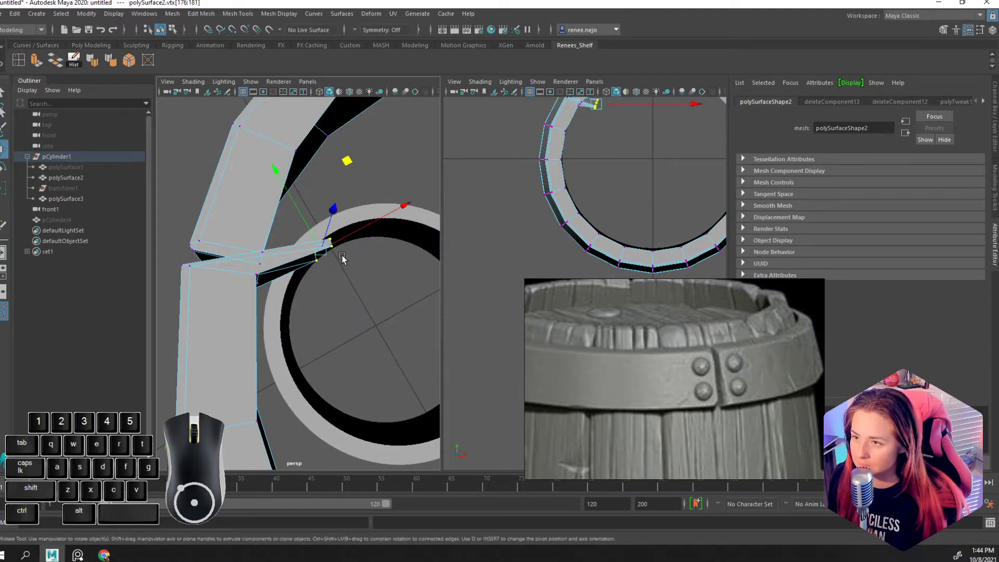
key("e")
left_click_drag(340, 343, 298, 343)
key("ctrl+z")
key("w")
left_click_drag(346, 162, 296, 180)
Step: Move the strip's lower end vertices sideways to bring them in beside the band's inner wall at the split
scroll(298, 219, "up", 4)
left_click_drag(273, 267, 346, 297, "alt")
middle_click_drag(346, 296, 335, 300, "alt")
left_click_drag(335, 300, 272, 286, "alt")
scroll(275, 292, "down", 5)
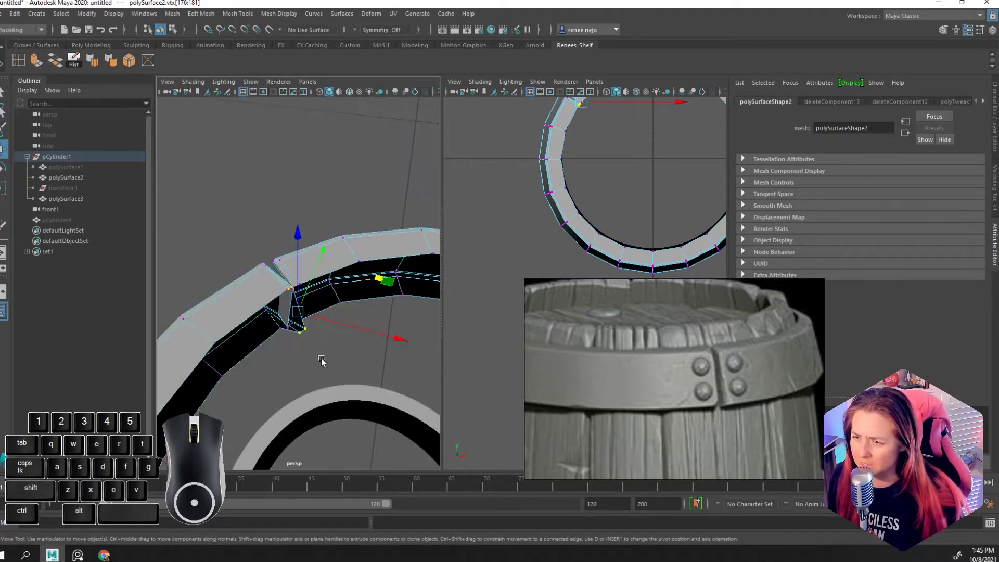
left_click_drag(333, 380, 306, 354, "alt")
mouse_move(283, 306)
left_mouse_down()
mouse_move(271, 286)
mouse_move(278, 289)
left_mouse_up()
key("ctrl+a")
key("ctrl+z")
left_click(345, 291)
left_click_drag(346, 292, 340, 349, "alt")
left_click_drag(364, 380, 305, 335)
scroll(333, 346, "up", 5)
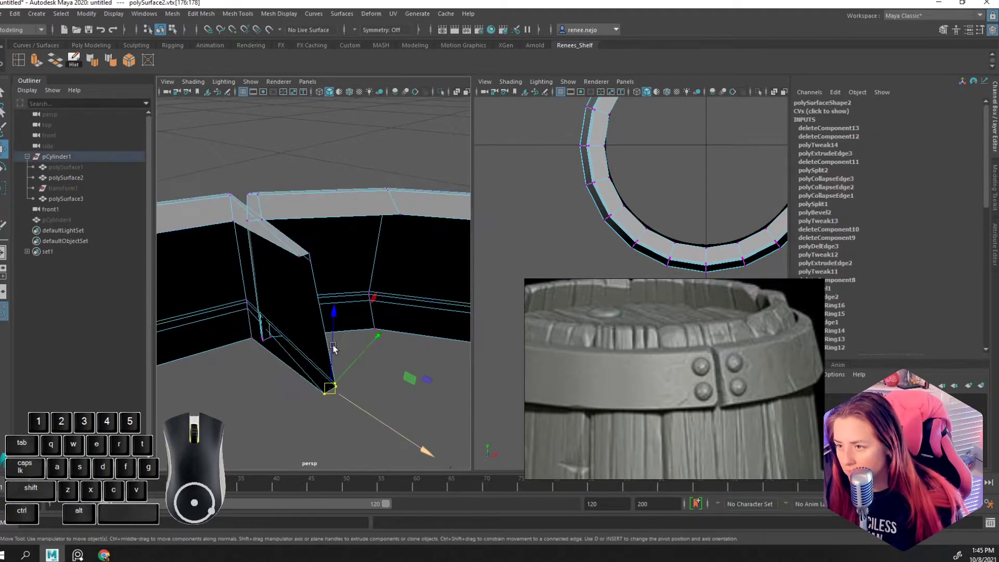
left_click_drag(407, 385, 334, 379)
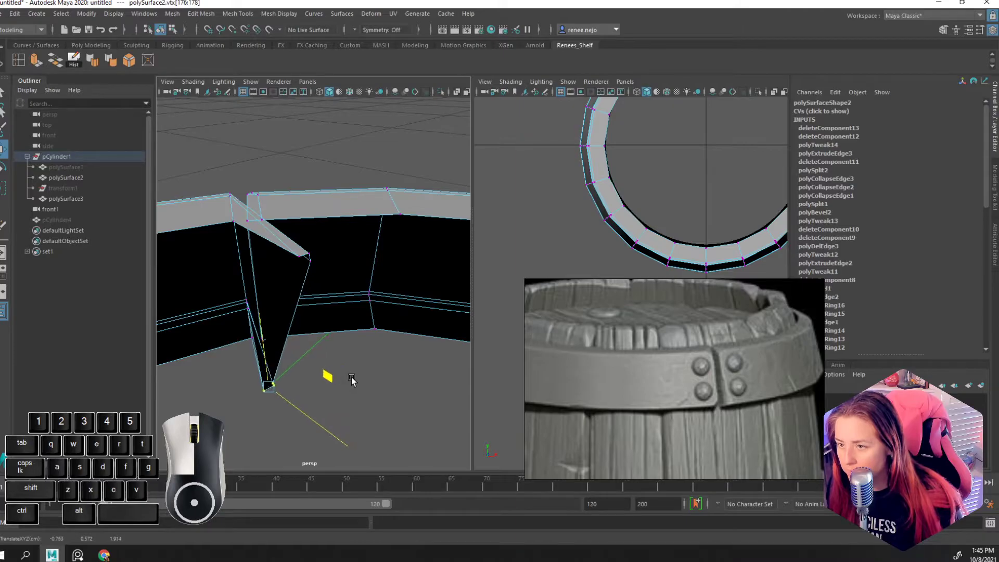
Step: Move the strip's upper end vertices toward the split and align them with the band's inner corner in the top view
left_click(314, 263)
middle_click_drag(395, 255, 350, 261)
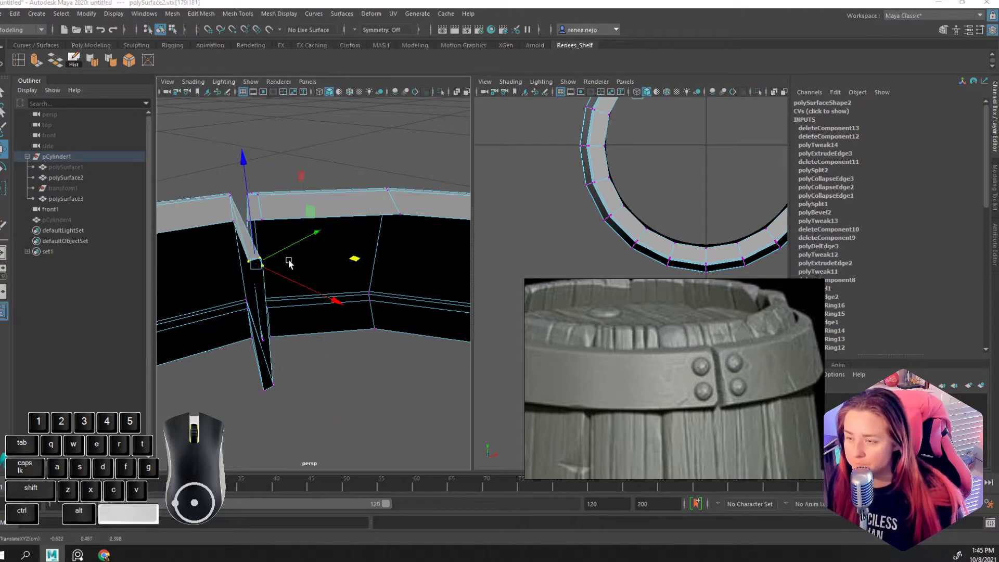
key("space")
left_click_drag(290, 292, 234, 260)
scroll(227, 215, "up", 2)
middle_click_drag(254, 201, 315, 312, "alt")
scroll(247, 207, "up", 4)
scroll(308, 287, "up", 2)
middle_click_drag(269, 249, 322, 305, "alt")
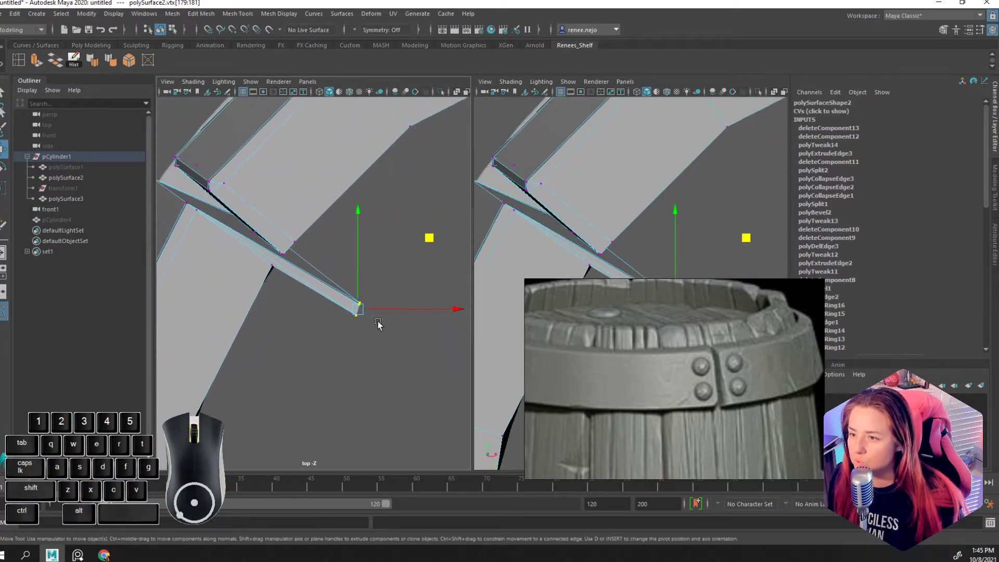
left_click_drag(426, 245, 382, 178)
middle_click_drag(285, 257, 304, 280, "alt")
scroll(333, 302, "up", 2)
left_click_drag(383, 328, 315, 269)
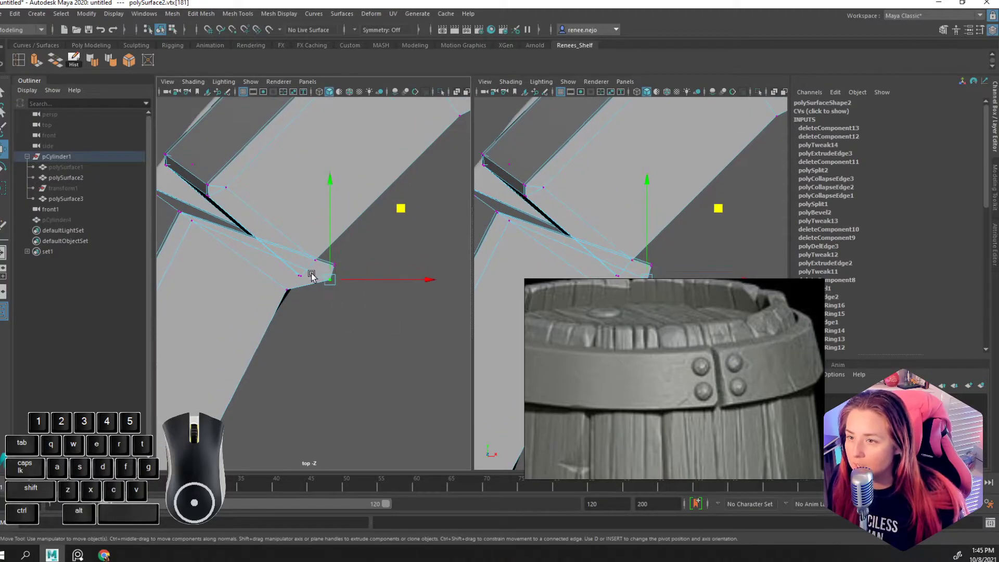
Step: Select the edge loop bordering the extruded strip at the band's open end
middle_click_drag(311, 274, 364, 323, "alt")
right_click_drag(210, 244, 205, 214)
left_click(208, 236)
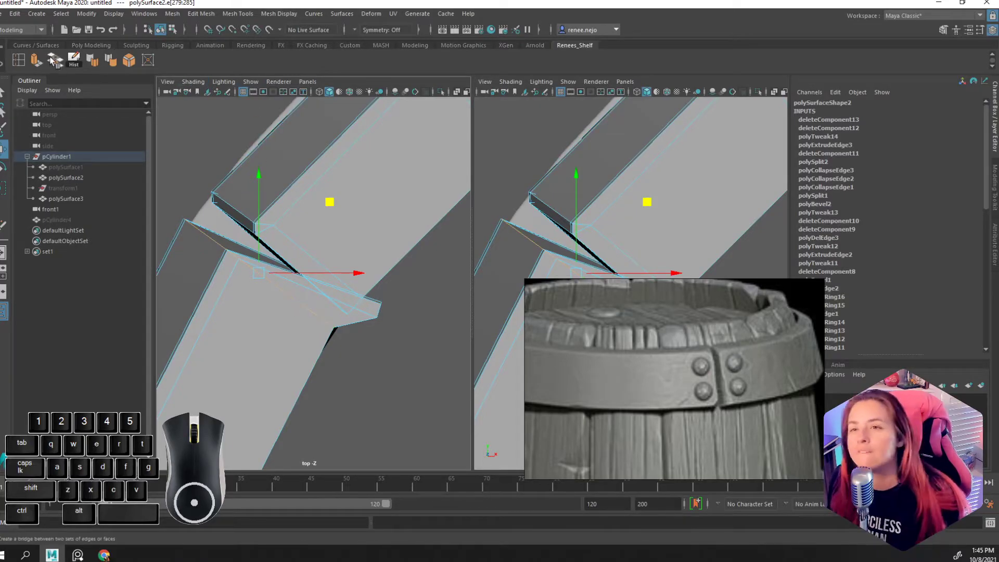
left_click(129, 61)
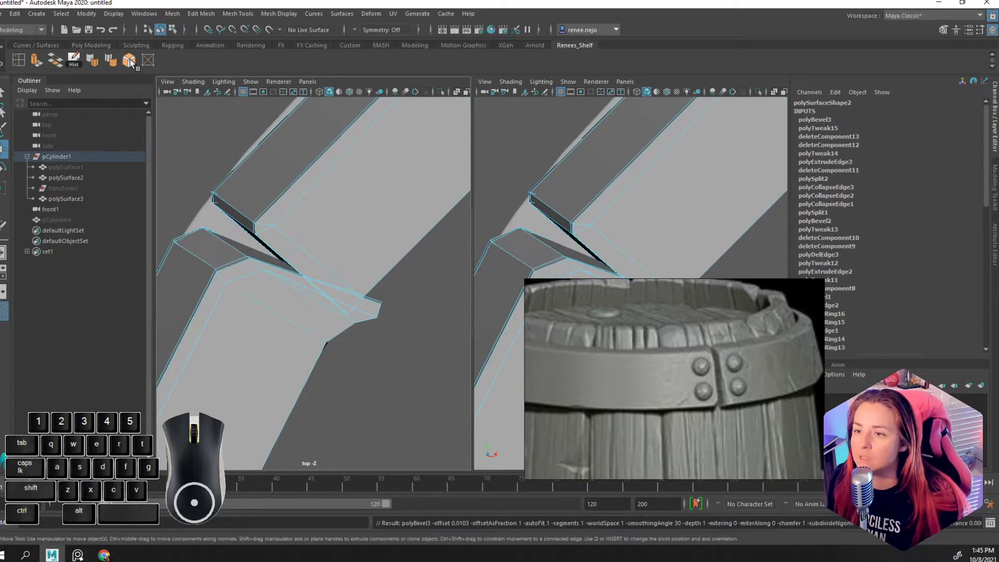
key("ctrl+z")
right_click(130, 61)
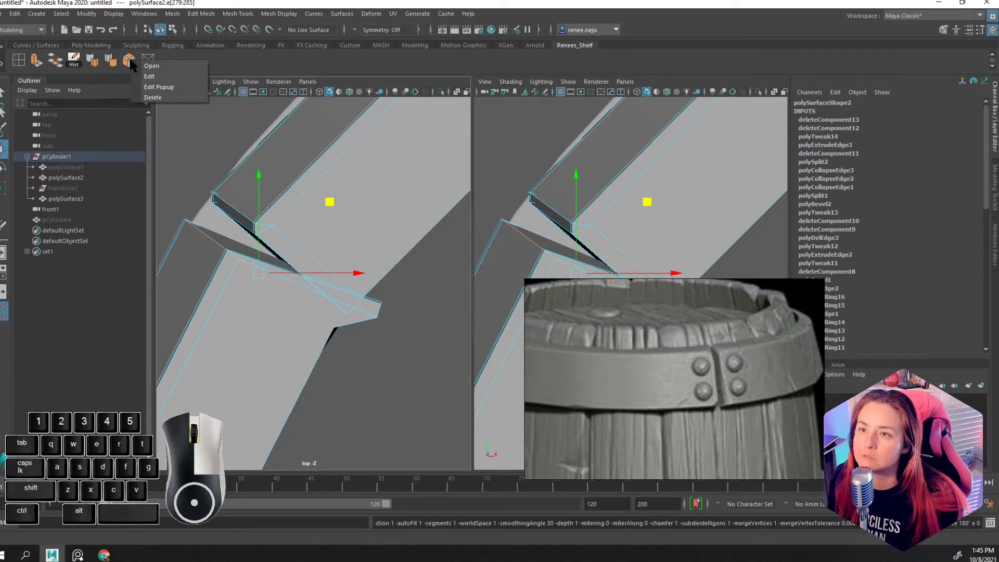
left_click(156, 87)
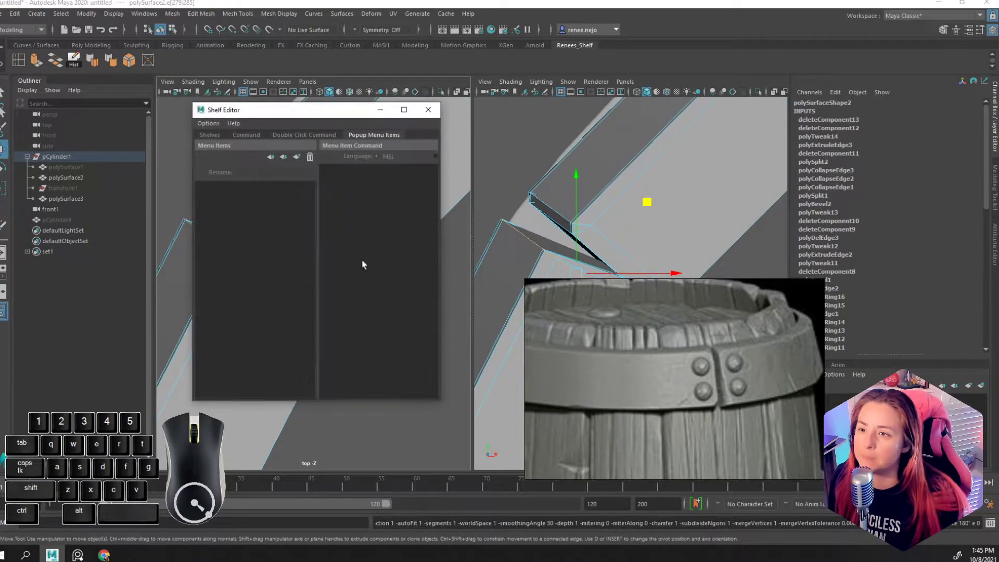
left_click(427, 109)
Step: Bevel the selected edge loop with a fractional width of 0.1 and 1 segment
left_click(172, 13)
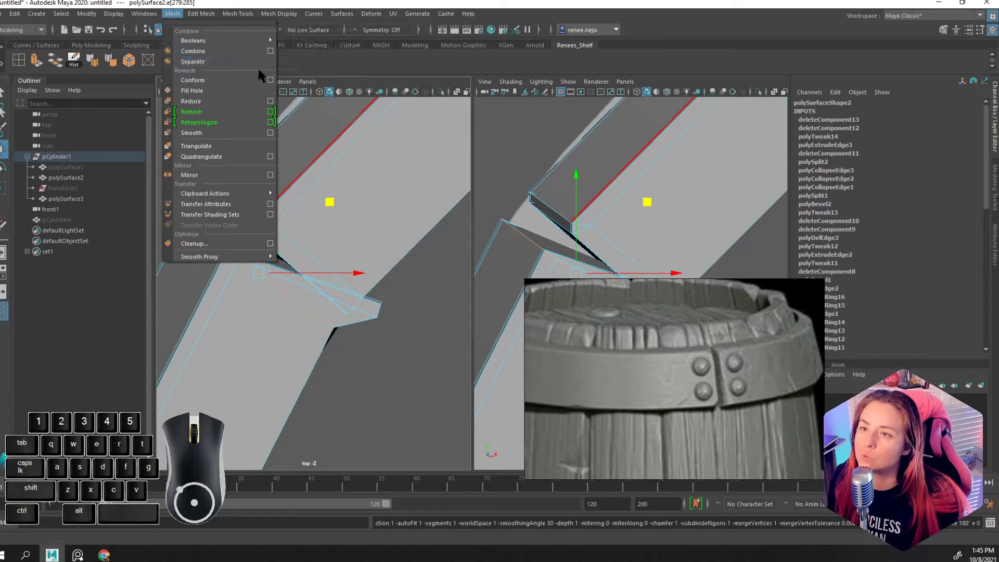
mouse_move(200, 14)
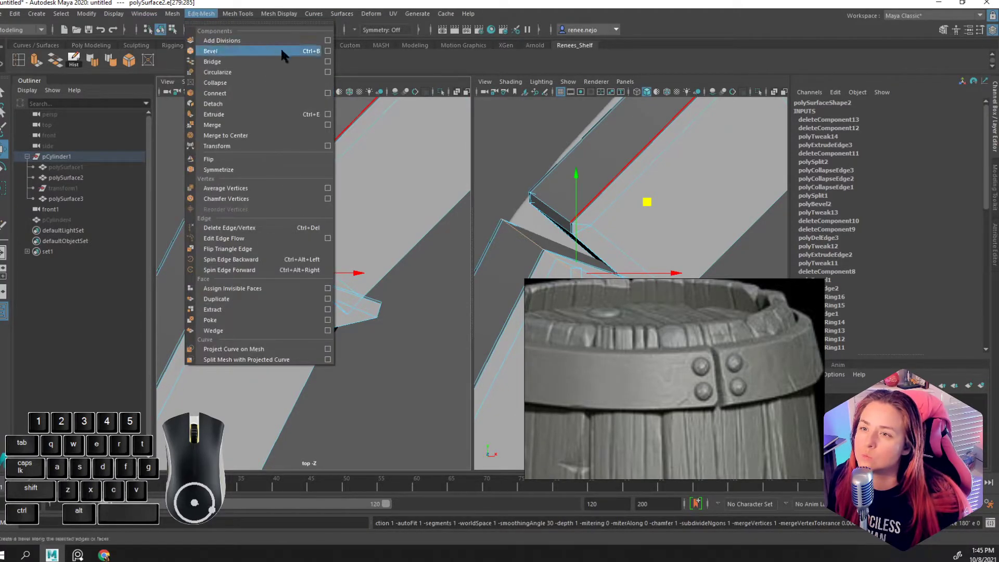
left_click(327, 51)
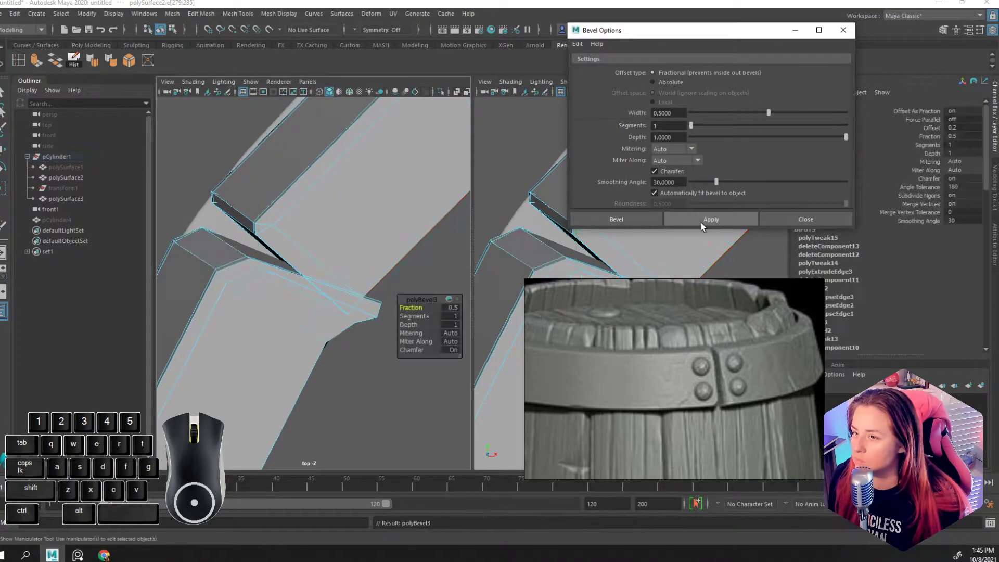
key("ctrl+z")
left_click(665, 114)
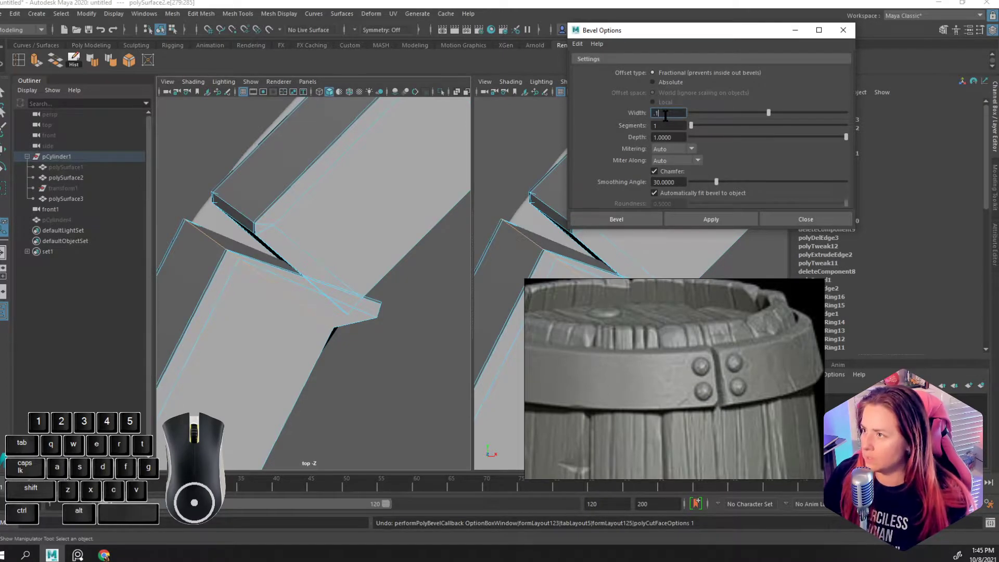
left_click(693, 221)
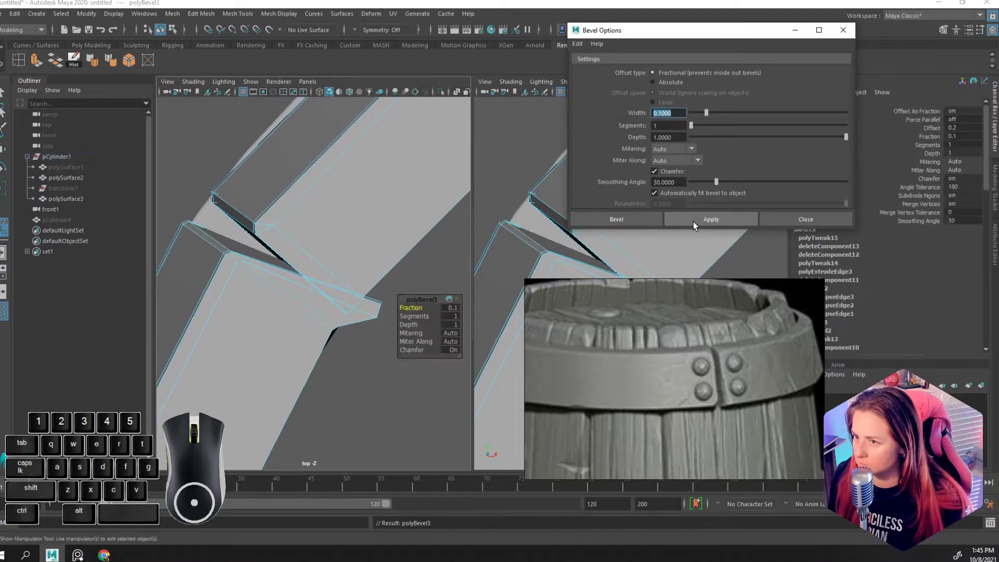
left_click(845, 30)
Step: Collapse the short edge between the strip's tip and the band's inner corner
left_click(361, 278, "alt")
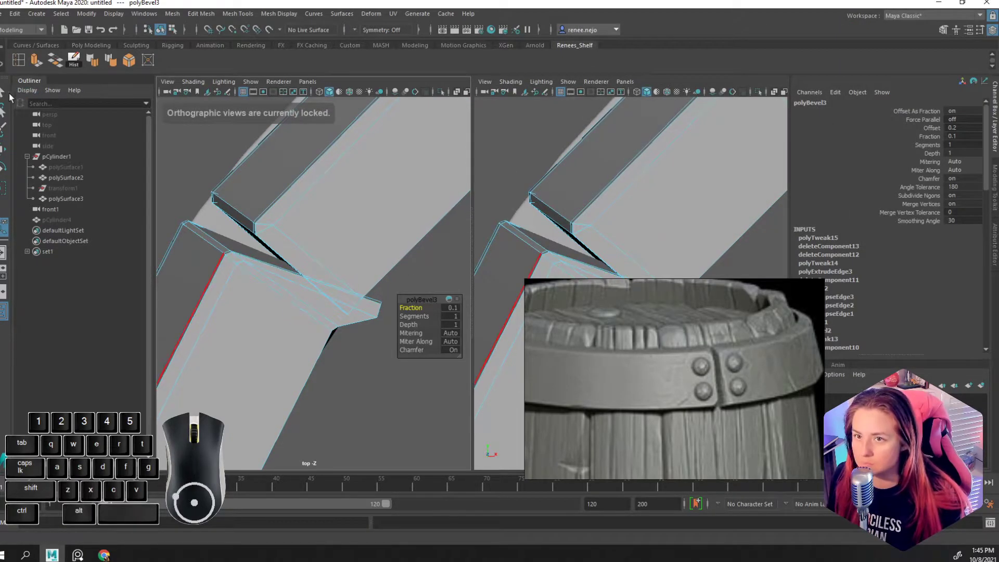
key("q")
left_click_drag(338, 321, 321, 298, "alt")
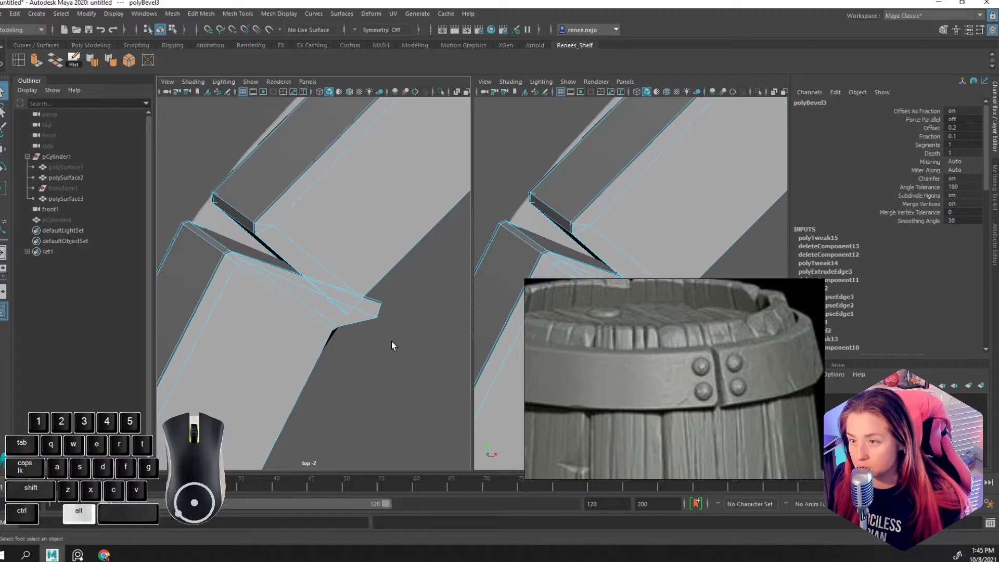
left_click_drag(394, 339, 371, 325, "alt")
left_click(367, 318)
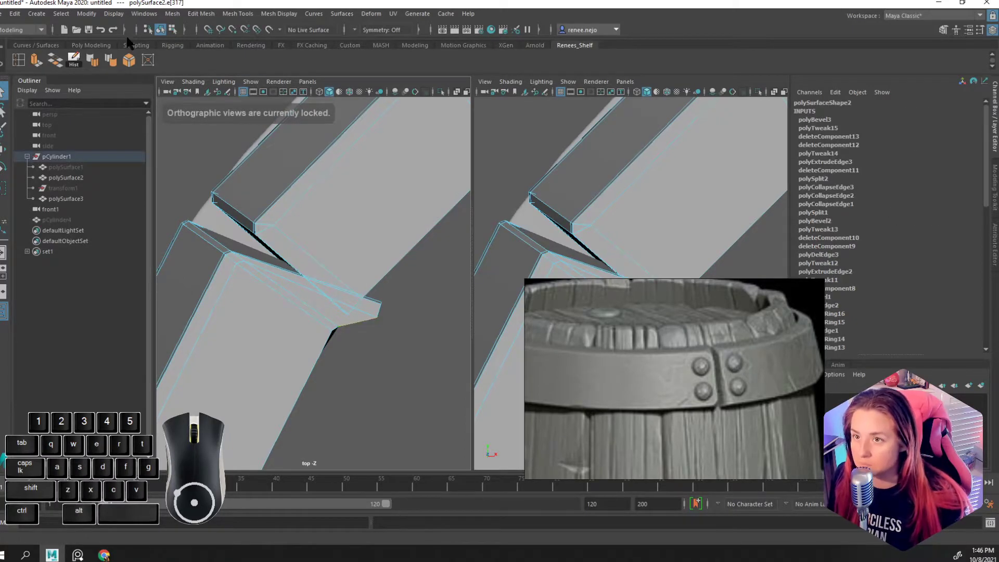
left_click(148, 61)
mouse_move(357, 300)
left_mouse_down("alt")
mouse_move(341, 318)
mouse_move(365, 303)
left_mouse_up("alt")
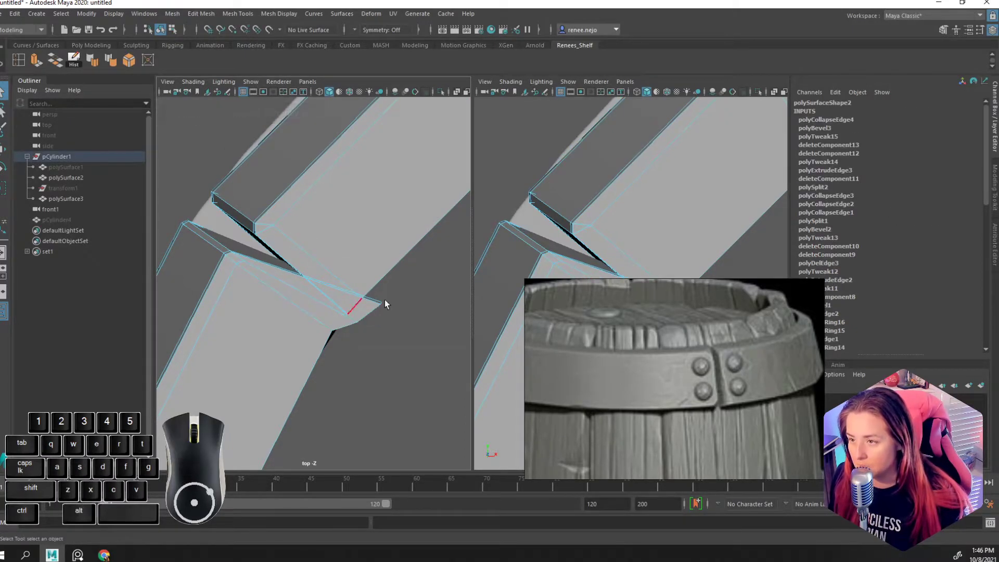
Step: In the perspective view, select the vertices at the strip's bottom end and raise them toward the band
key("space")
left_click_drag(333, 268, 285, 295)
right_click_drag(280, 276, 231, 284)
left_click_drag(326, 330, 319, 263)
key("w")
left_click_drag(301, 213, 299, 167)
Step: Collapse the short bottom edge between the strip's lower end and the band's inner corner
left_click_drag(345, 252, 360, 305, "alt")
scroll(261, 240, "down", 3)
scroll(266, 284, "up", 4)
right_click_drag(388, 345, 391, 286)
left_click(395, 351)
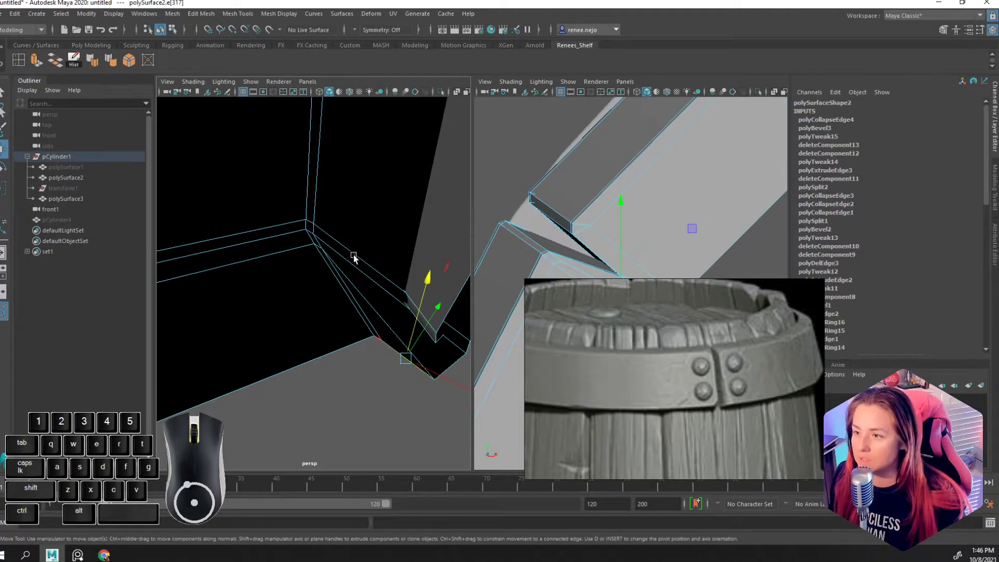
left_click(149, 62)
Step: Select the two vertices at the strip's lower inner end and move them in toward the band's inner wall
left_click_drag(406, 321, 397, 326, "alt")
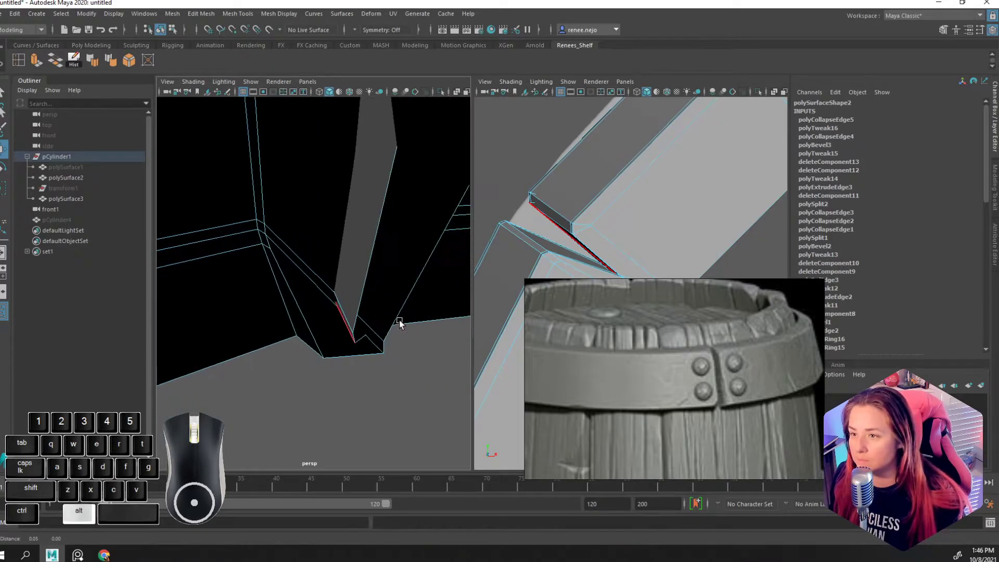
left_click(360, 338)
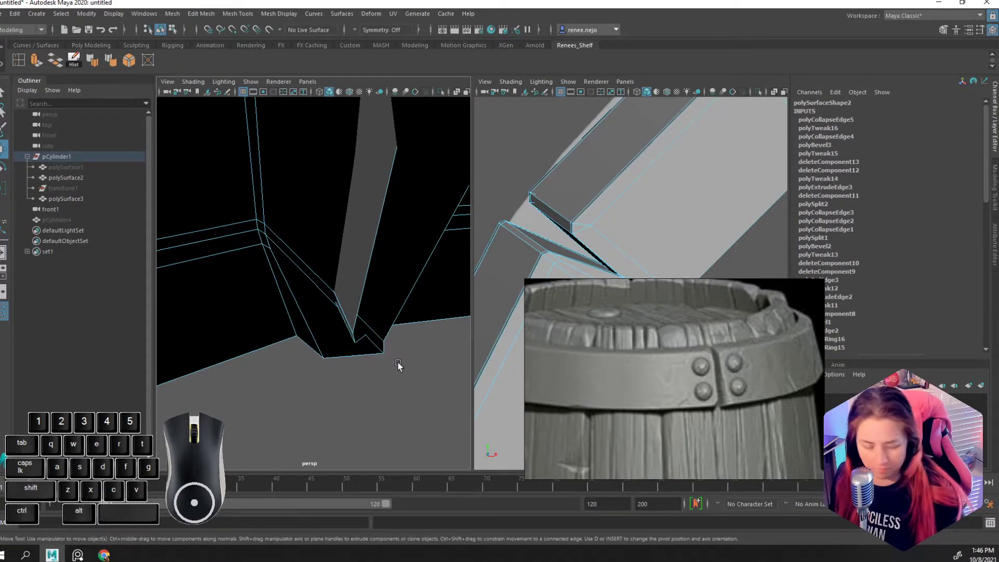
right_click_drag(354, 278, 325, 276)
left_click(383, 343)
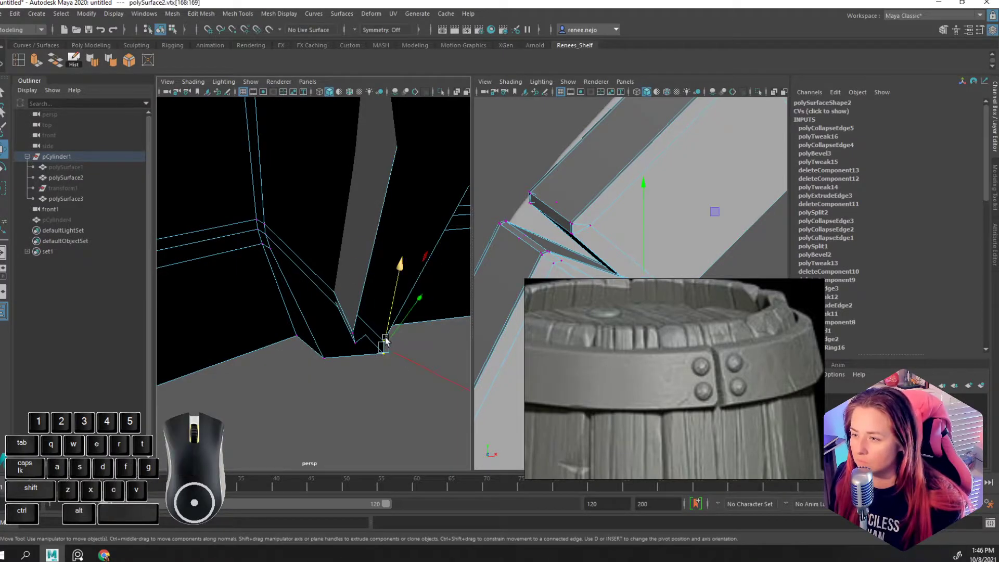
left_click_drag(400, 346, 235, 312, "alt")
scroll(241, 318, "down", 5)
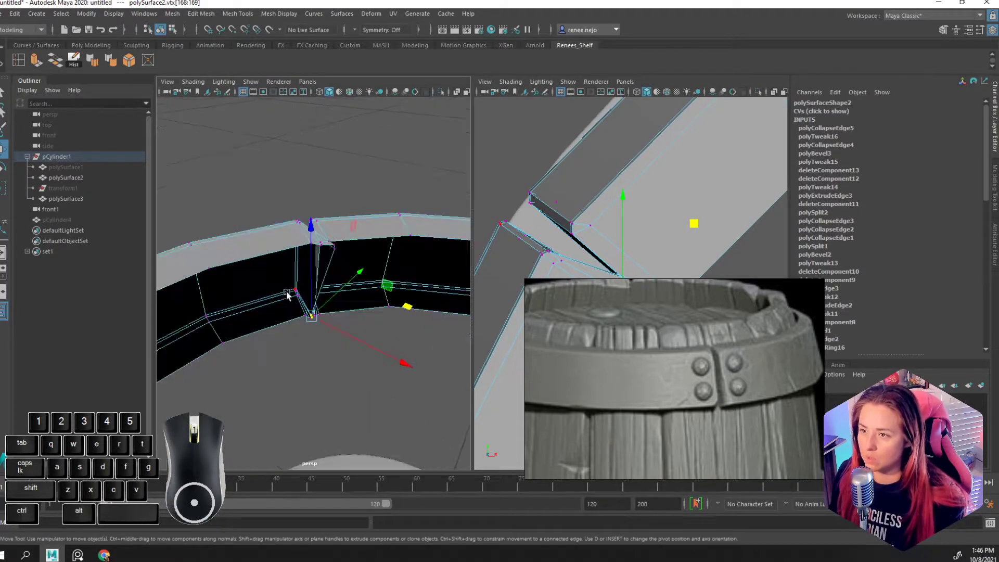
Step: Move the top vertex beside the split onto the band's inner top corner
left_click(322, 241)
key("f")
mouse_move(341, 316)
left_mouse_down("alt")
mouse_move(336, 333)
mouse_move(348, 316)
left_mouse_up("alt")
right_click_drag(348, 316, 638, 295, "alt")
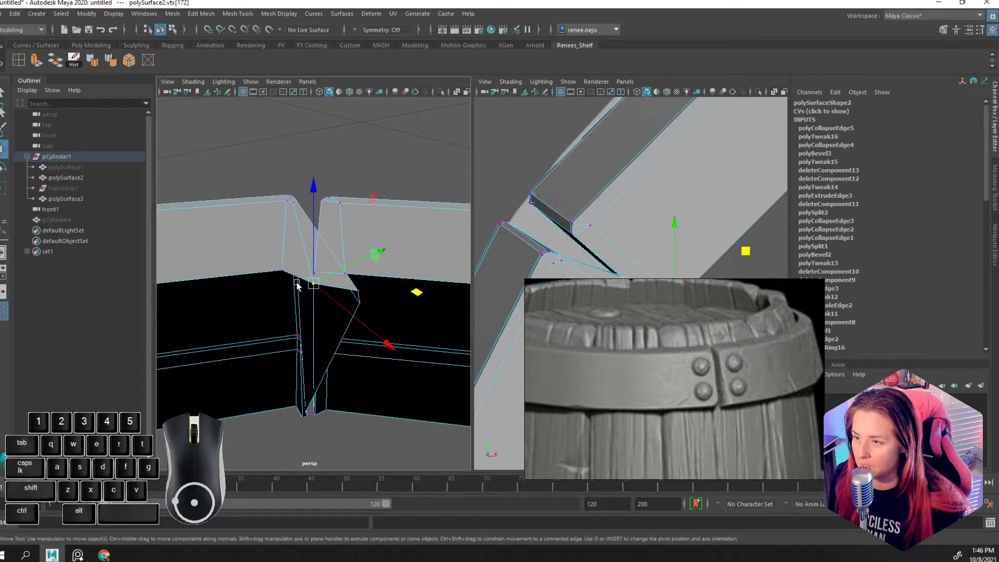
left_click_drag(309, 285, 313, 283)
left_click_drag(421, 293, 400, 282)
Step: Select the two vertices protruding at the split's lower inner end and move them in toward the band's inner corner in the top view
left_click(375, 309)
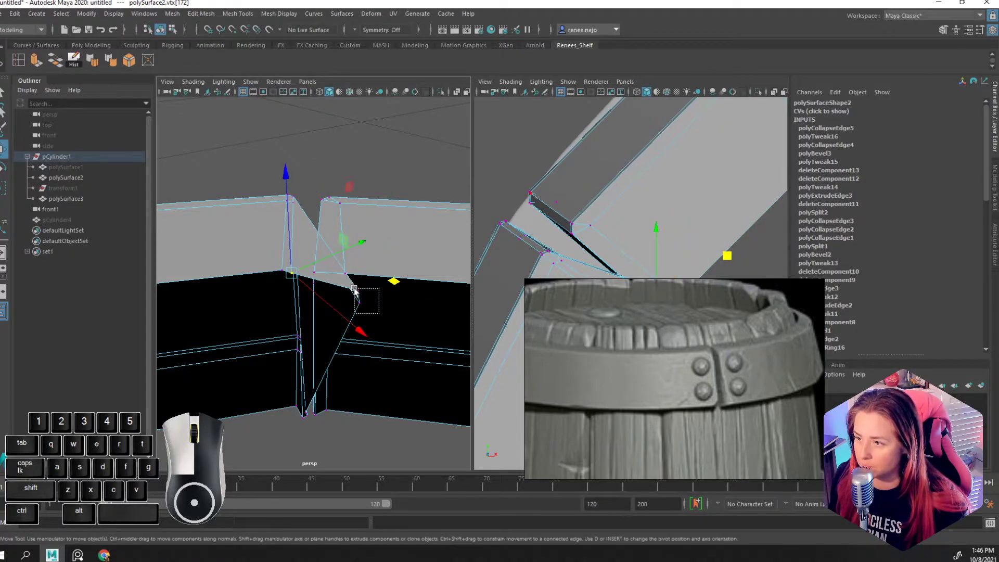
left_click_drag(460, 304, 296, 357)
key("space")
left_click_drag(253, 292, 197, 293)
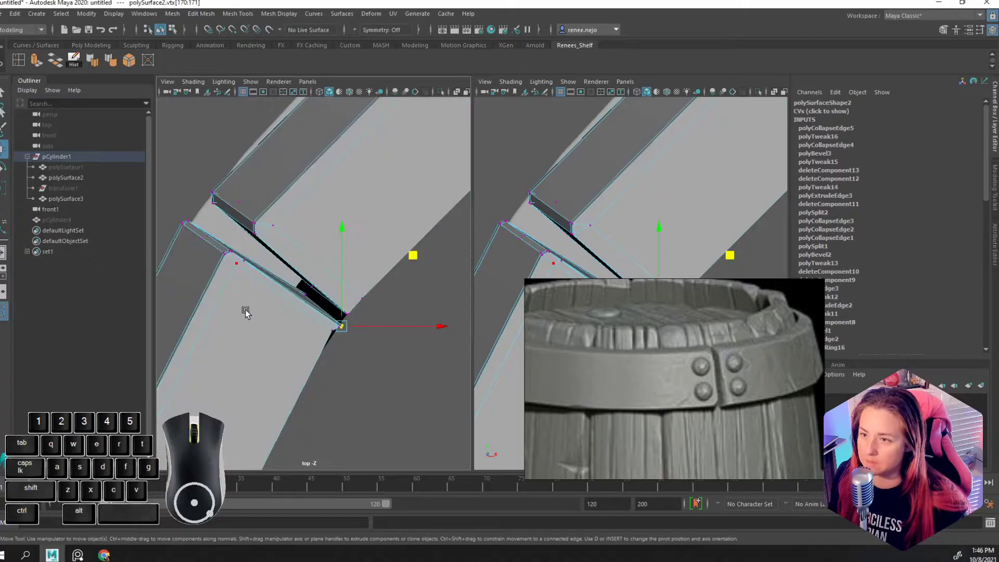
left_click_drag(350, 325, 339, 316)
scroll(341, 318, "up", 1)
scroll(361, 354, "up", 2)
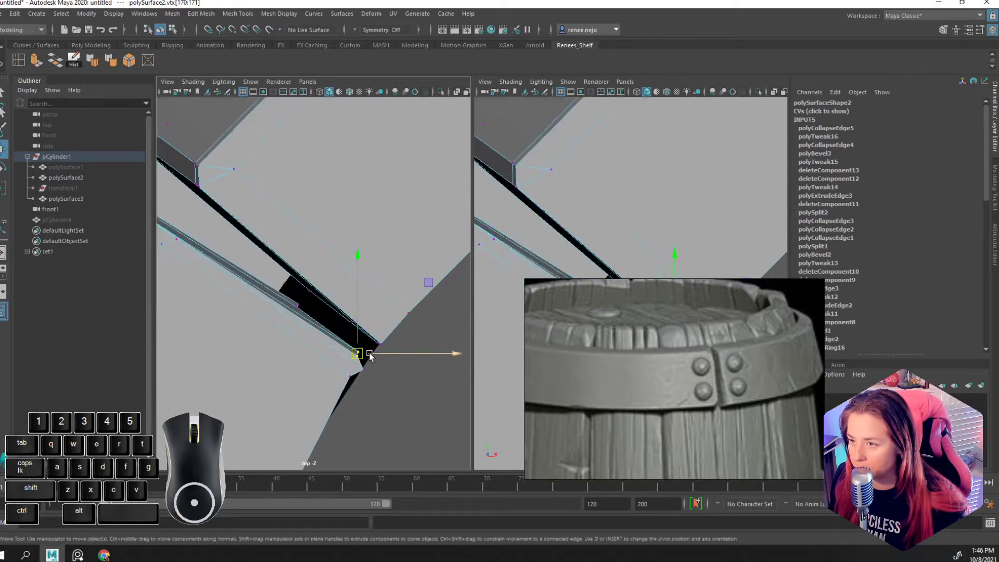
Step: Tweak the remaining vertices at the gap's inner end in the top view to line up with the band's inner wall
left_click(367, 372)
left_click_drag(365, 371, 364, 361)
left_click_drag(287, 300, 306, 317)
middle_click_drag(368, 240, 423, 274)
right_click_drag(428, 277, 354, 338, "alt")
left_click_drag(354, 338, 330, 280, "alt")
key("space")
Step: Preview the split band with smoothing in the perspective view
right_click_drag(329, 281, 329, 278)
right_click_drag(437, 281, 343, 328, "alt")
left_click_drag(406, 391, 305, 323, "alt")
right_click_drag(306, 323, 372, 356, "alt")
left_click_drag(372, 359, 311, 332, "alt")
key("3")
right_click(310, 332)
right_click_drag(310, 332, 311, 277)
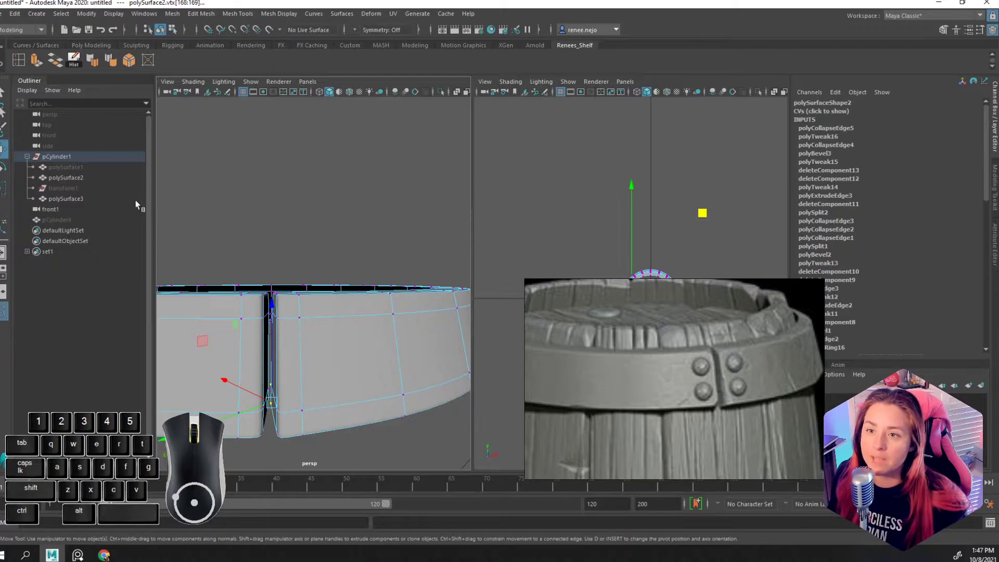
Step: Unhide pCylinder4 and the barrel body, polySurface1
left_click_drag(70, 189, 74, 166)
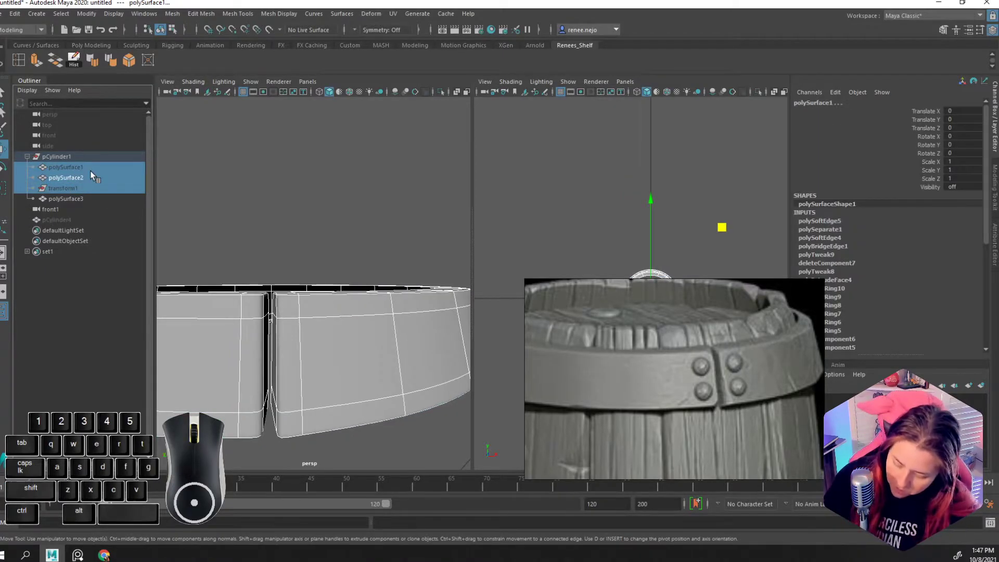
key("ctrl+shift+h")
scroll(286, 249, "down", 8)
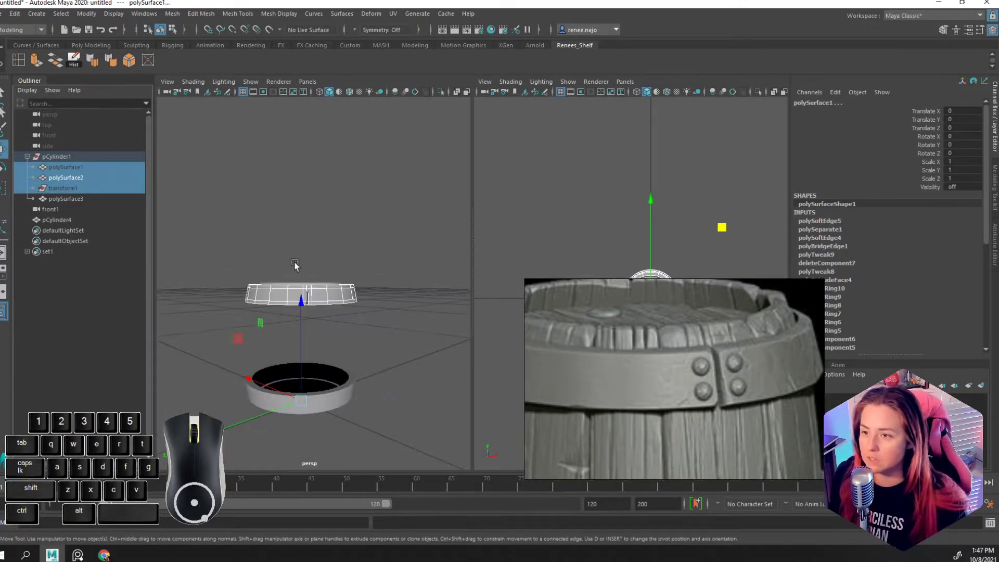
left_click(352, 342)
left_click(73, 197)
left_click(71, 189)
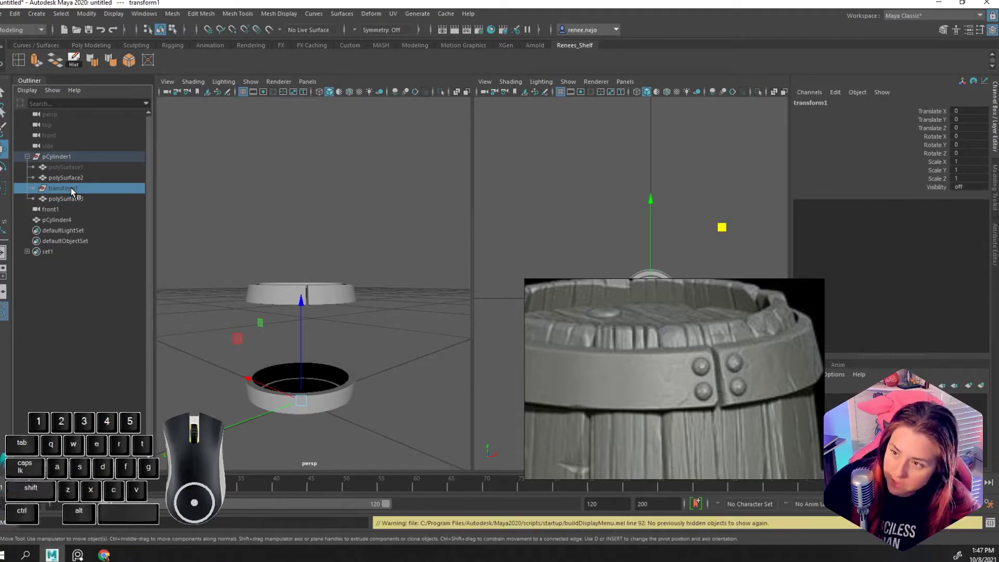
key("ctrl+h")
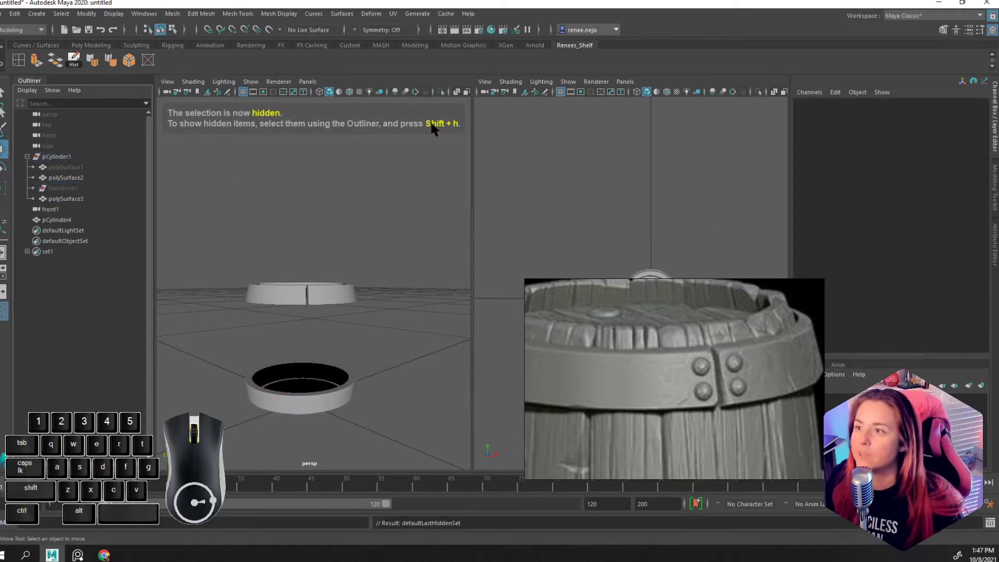
left_click(61, 187)
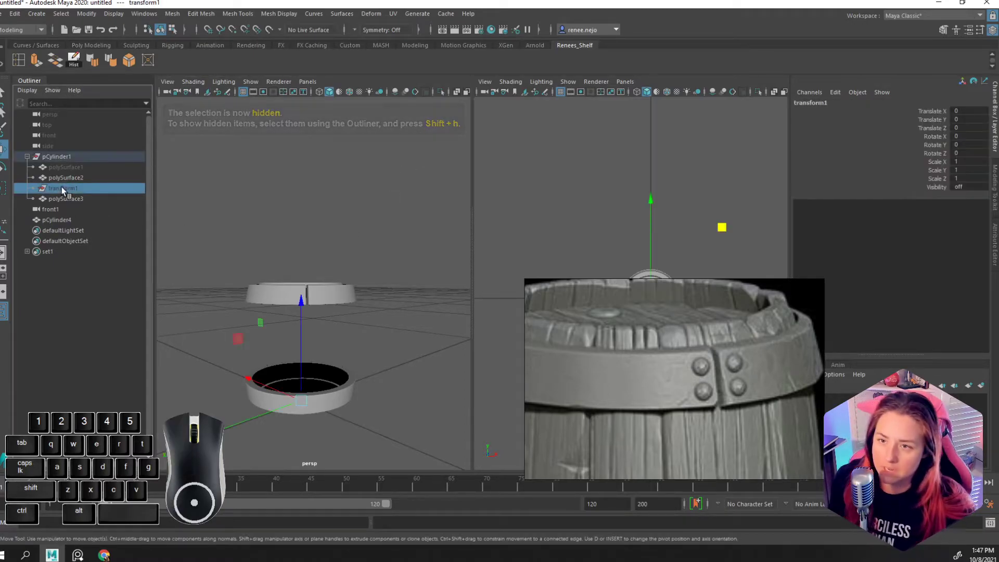
left_click(65, 168)
key("shift+h")
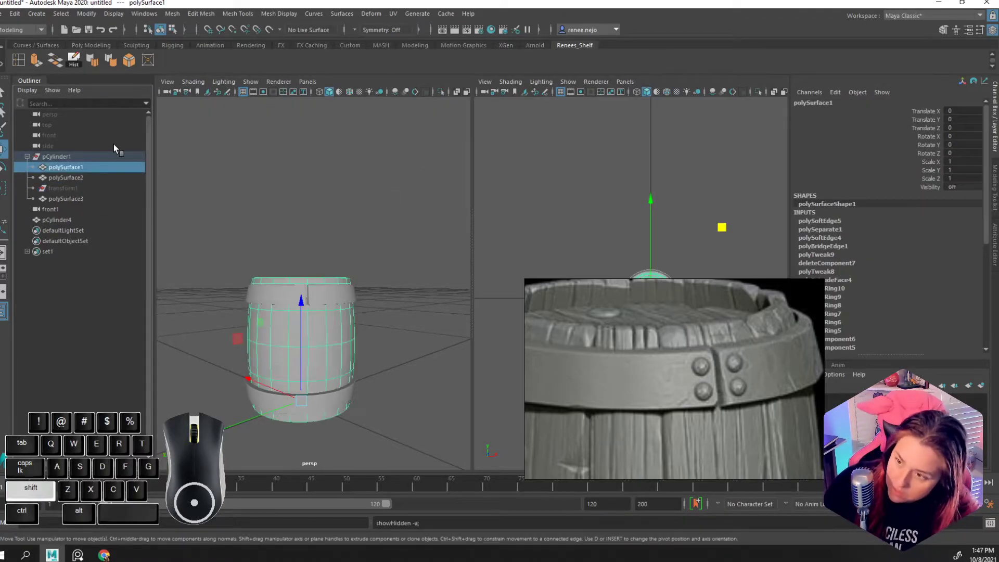
Step: Select the upper metal band and switch it to vertex editing beside the split
scroll(352, 228, "up", 3)
left_click(352, 331)
mouse_move(353, 331)
left_mouse_down("alt")
mouse_move(402, 380)
mouse_move(352, 365)
mouse_move(343, 346)
left_mouse_up("alt")
left_click(370, 338)
scroll(369, 337, "up", 3)
scroll(359, 330, "up", 2)
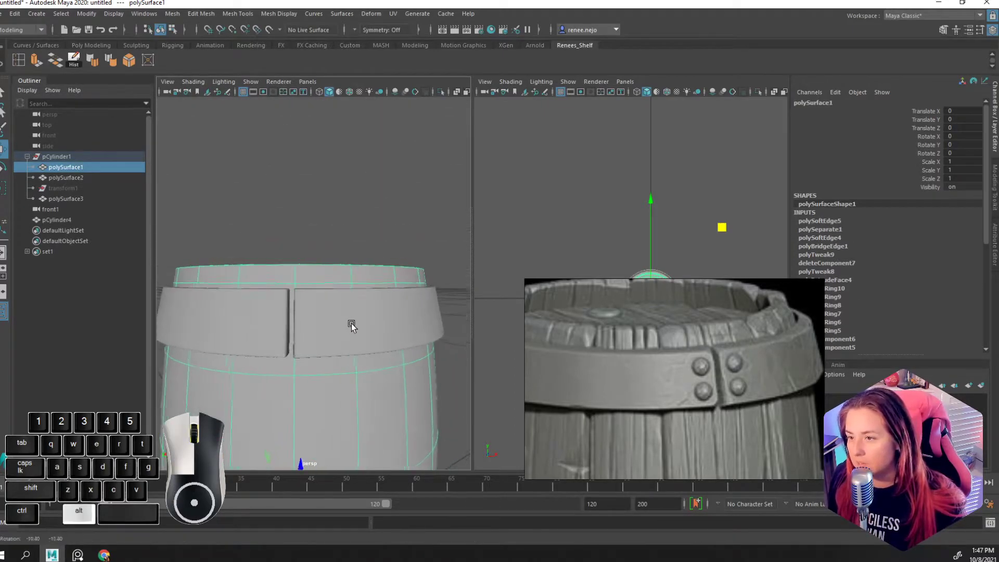
left_click(292, 314)
scroll(289, 314, "up", 2)
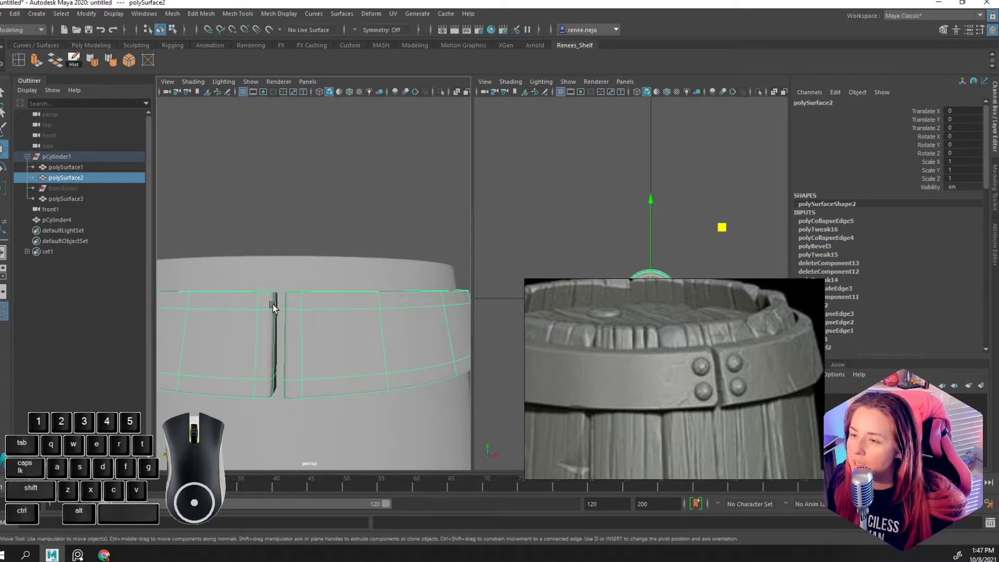
right_click_drag(262, 277, 264, 309)
mouse_move(258, 260)
right_mouse_down()
mouse_move(261, 306)
mouse_move(298, 313)
mouse_move(250, 279)
mouse_move(257, 270)
right_mouse_up()
key("ctrl+z")
Step: Select the vertices along one end of the upper band's split and shift them toward the other end to narrow the gap
left_click_drag(257, 270, 312, 328, "alt")
left_click_drag(262, 267, 293, 364)
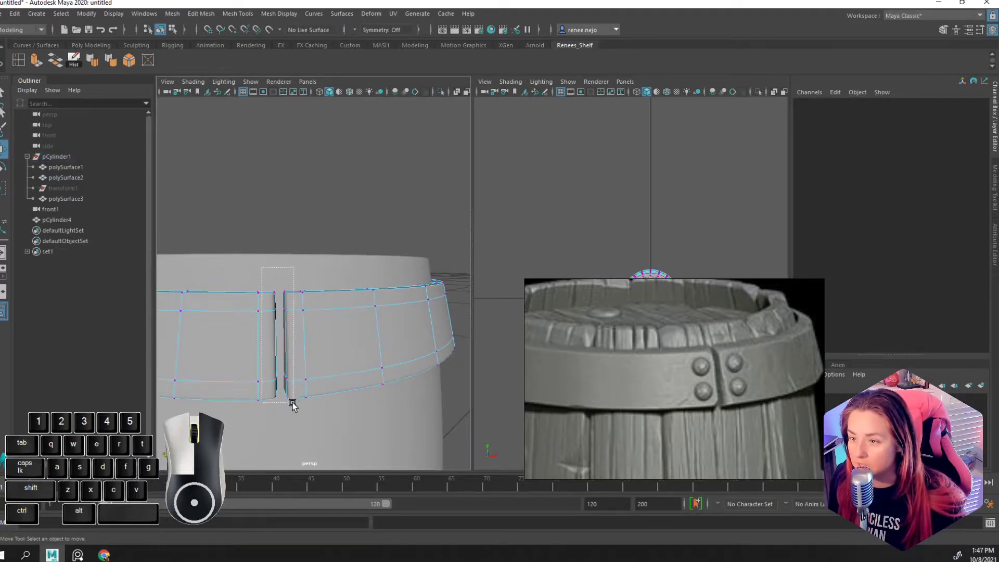
mouse_move(282, 414)
left_mouse_down()
mouse_move(290, 421)
mouse_move(279, 404)
left_mouse_up()
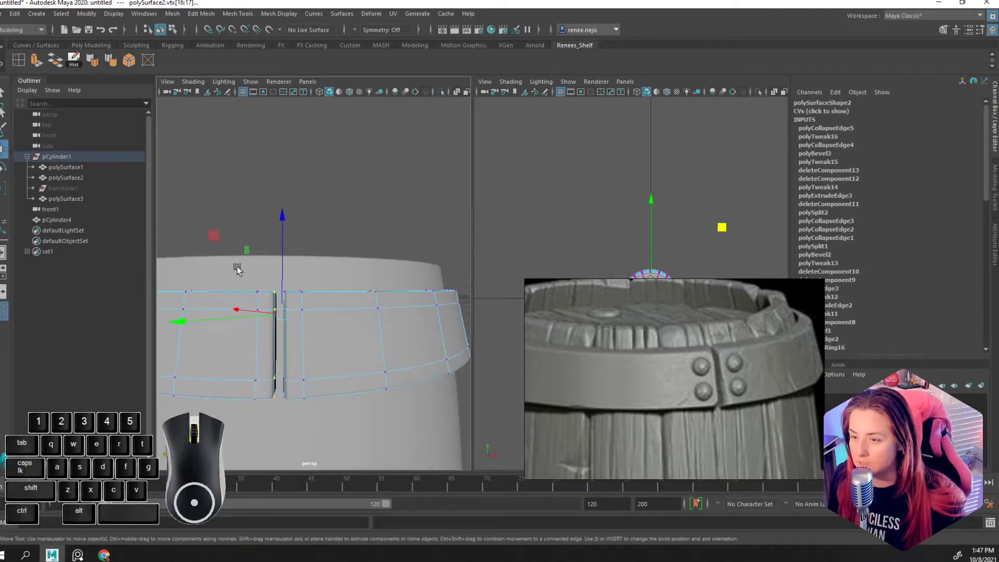
left_click_drag(246, 283, 265, 373, "shift")
left_click_drag(248, 265, 282, 419)
left_click_drag(338, 403, 308, 411, "alt")
scroll(308, 389, "down", 5, "alt")
middle_click_drag(308, 388, 262, 393, "alt")
left_click_drag(437, 170, 384, 295)
scroll(263, 304, "up", 5, "alt")
left_click_drag(184, 316, 189, 317)
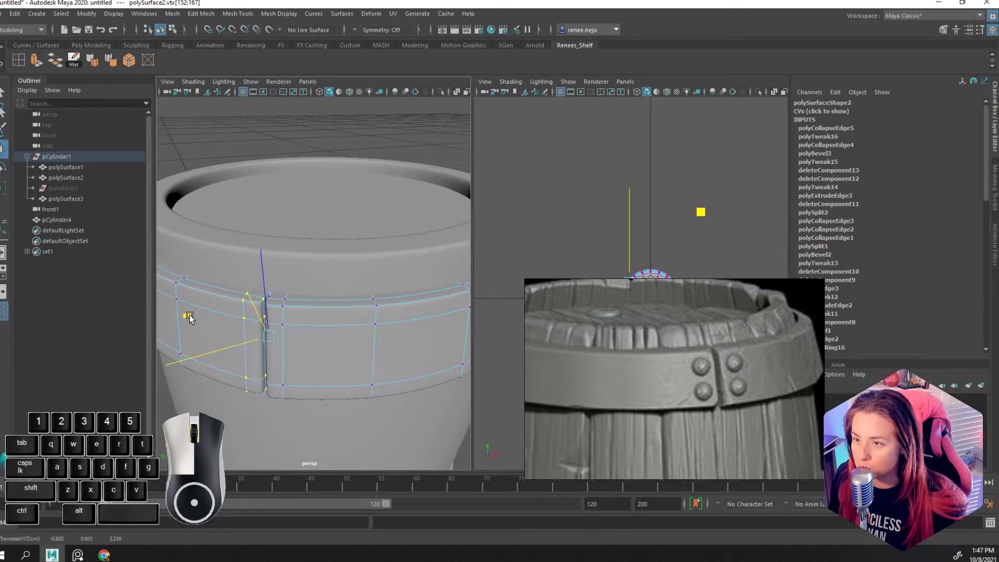
Step: Return the upper band to object mode with smoothed display and clear the selection
left_click_drag(208, 330, 319, 351, "alt")
scroll(319, 350, "down", 5)
left_click_drag(380, 402, 338, 329, "alt")
right_click_drag(334, 277, 362, 267)
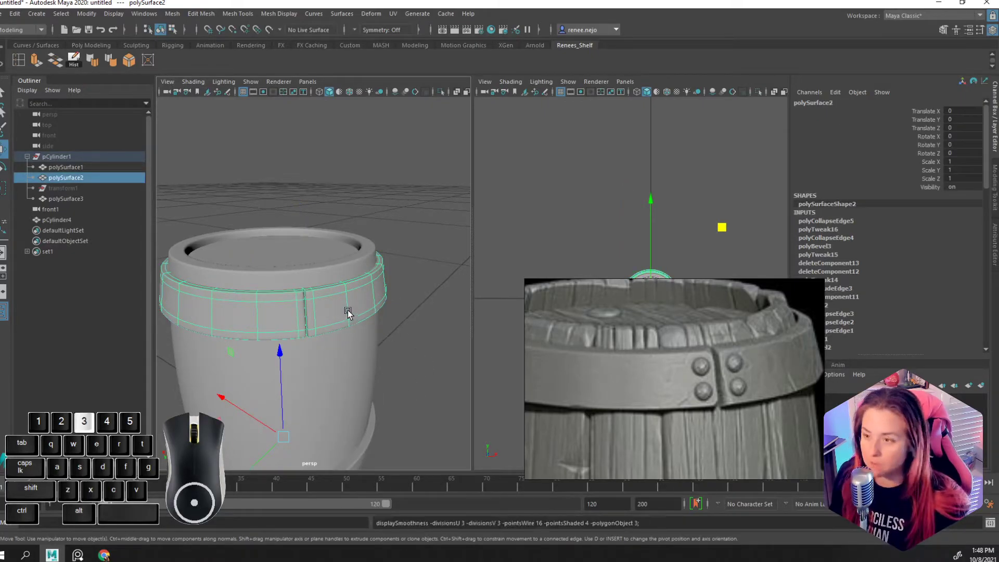
left_click(450, 316)
Step: Delete the old lower metal band and select the upper split band
left_click_drag(404, 358, 320, 367, "alt")
left_click(323, 412)
left_click(324, 425)
mouse_move(324, 421)
left_mouse_down("alt")
mouse_move(305, 417)
mouse_move(315, 432)
mouse_move(336, 427)
left_mouse_up("alt")
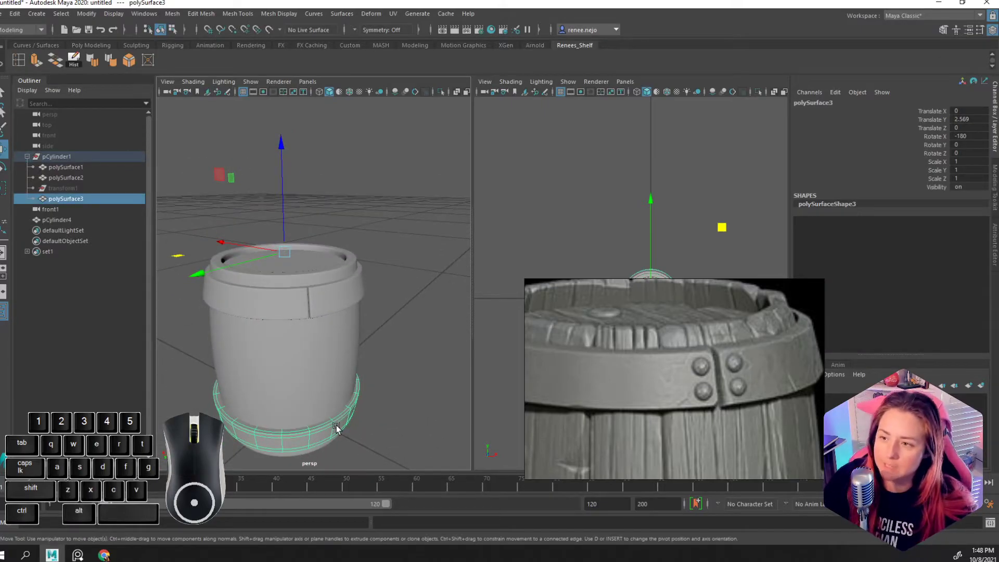
key("Delete")
left_click(324, 306)
mouse_move(289, 351)
left_mouse_down("shift")
mouse_move(289, 225)
mouse_move(290, 252)
left_mouse_up("shift")
key("w")
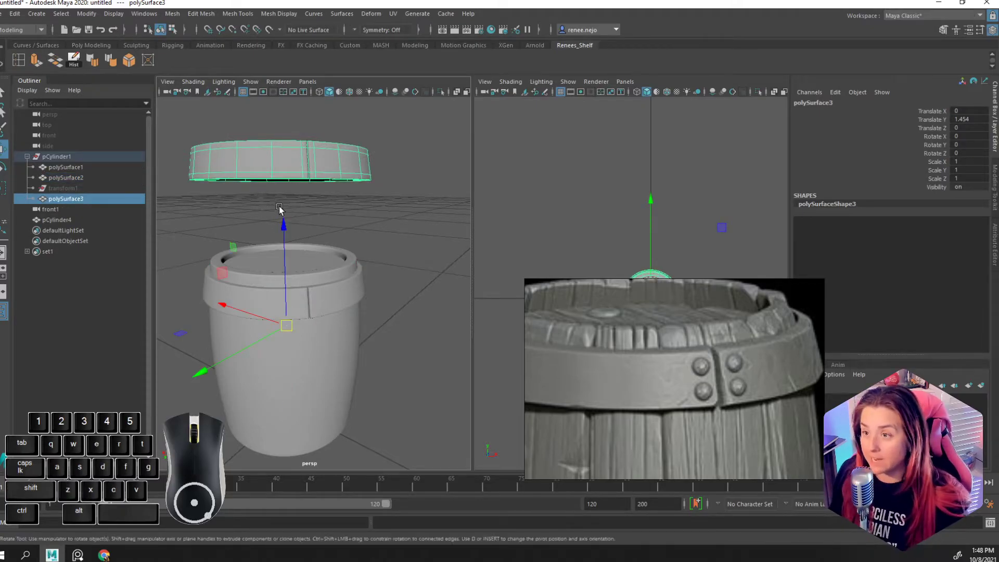
key("e")
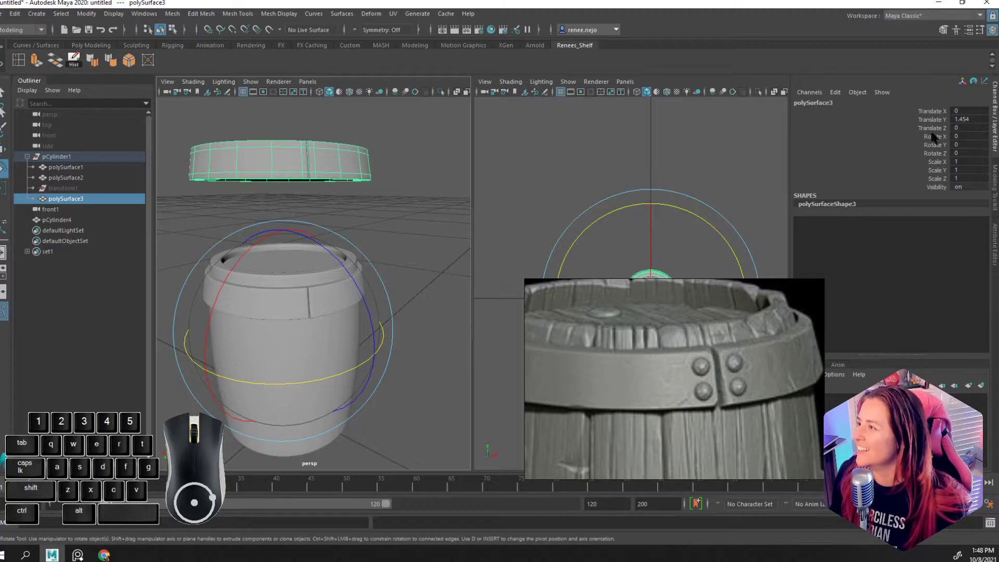
key("ctrl+z")
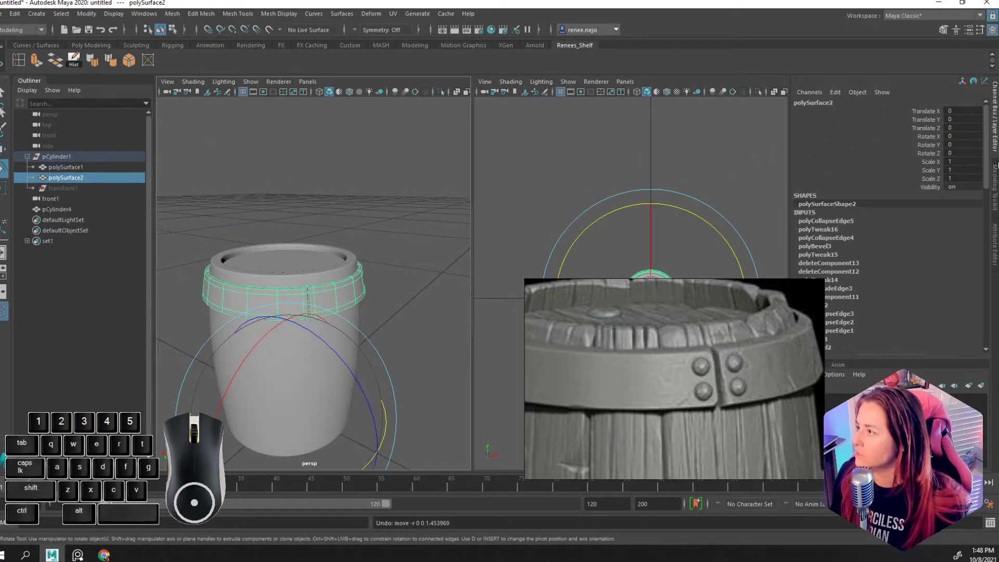
Step: Duplicate the upper band and flip the copy by setting its Z rotation to 180
left_click(995, 244)
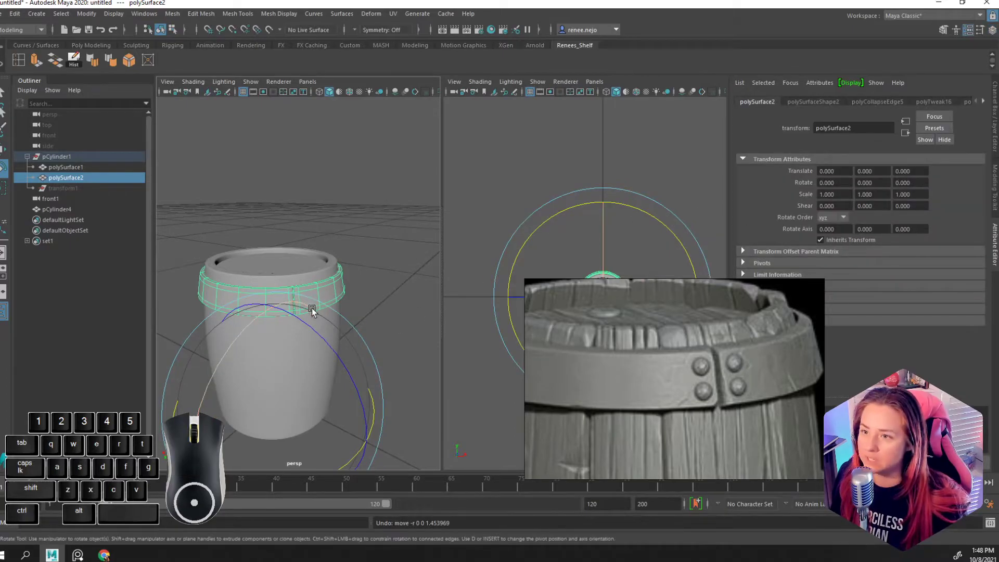
left_click_drag(311, 305, 496, 410)
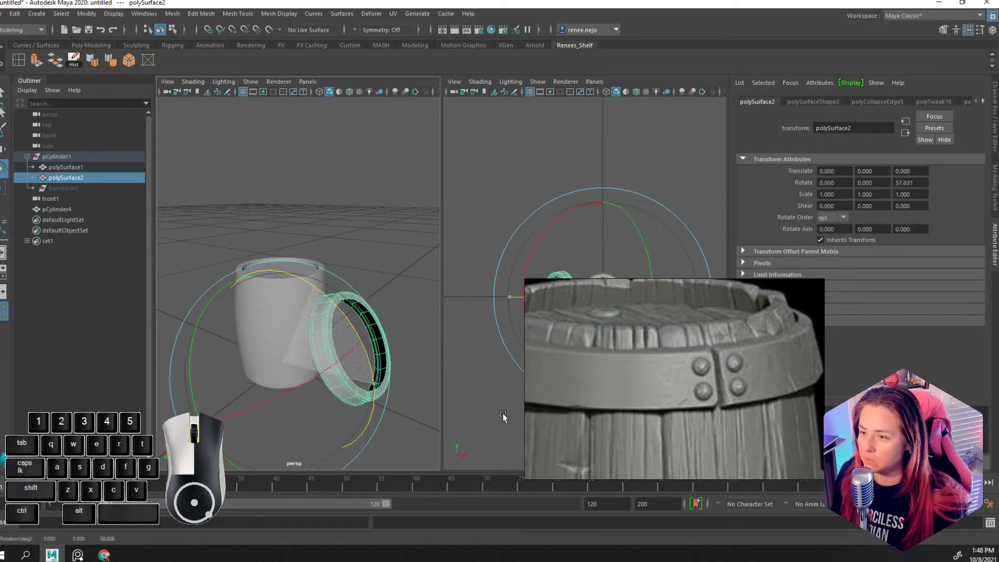
key("ctrl+z")
key("ctrl+d")
left_click_drag(310, 284, 483, 471)
left_click_drag(314, 283, 448, 416)
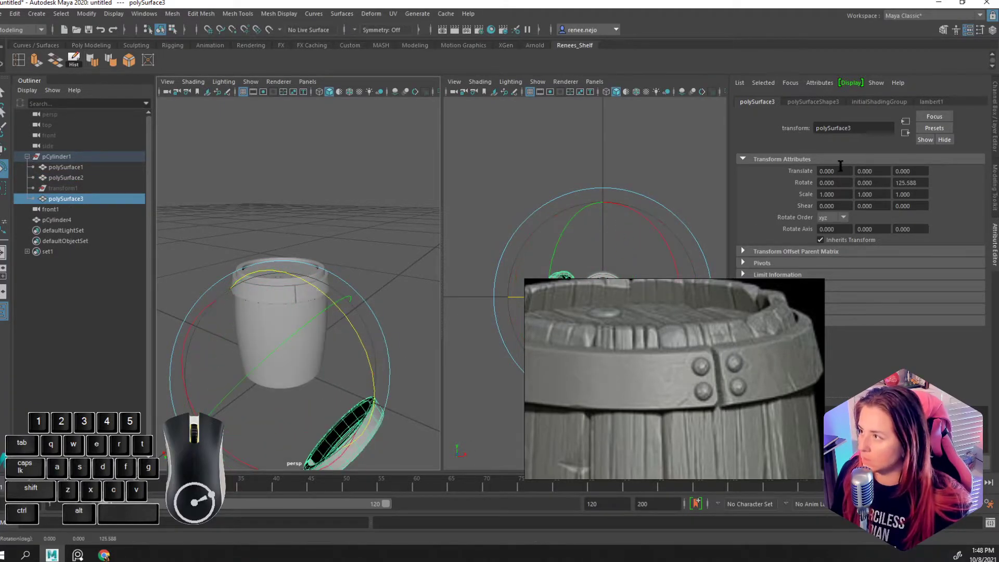
left_click(911, 183)
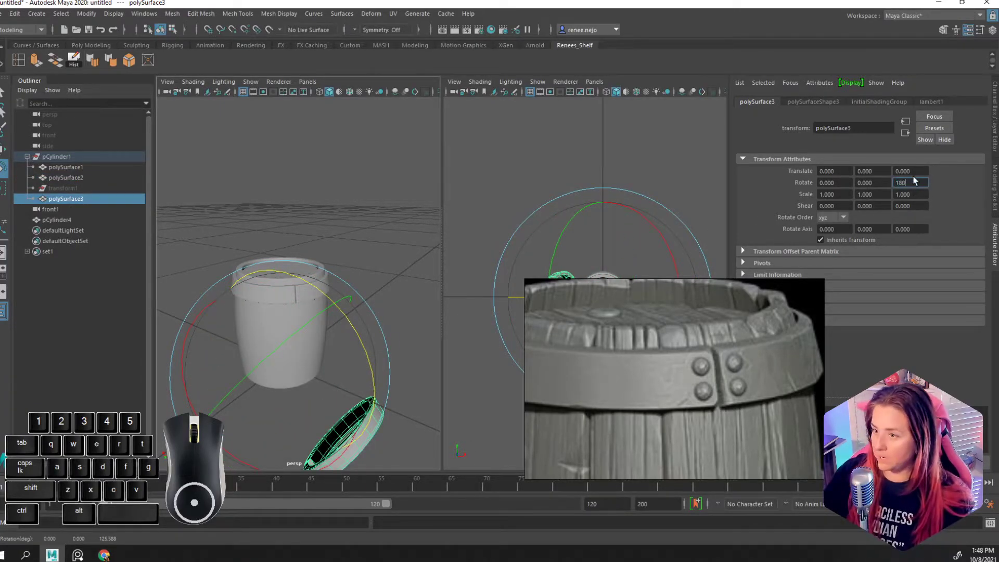
key("Return")
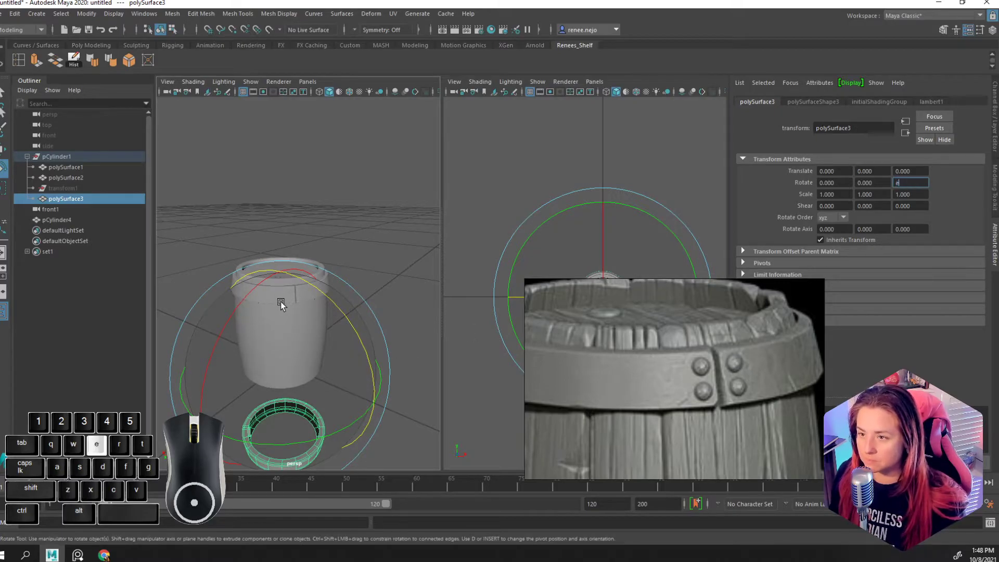
Step: Raise the flipped band to Y 2.609 around the barrel's base and rotate it about the Y axis to about -111 degrees
key("w")
left_click_drag(279, 310, 271, 188)
key("e")
left_click_drag(305, 282, 358, 282)
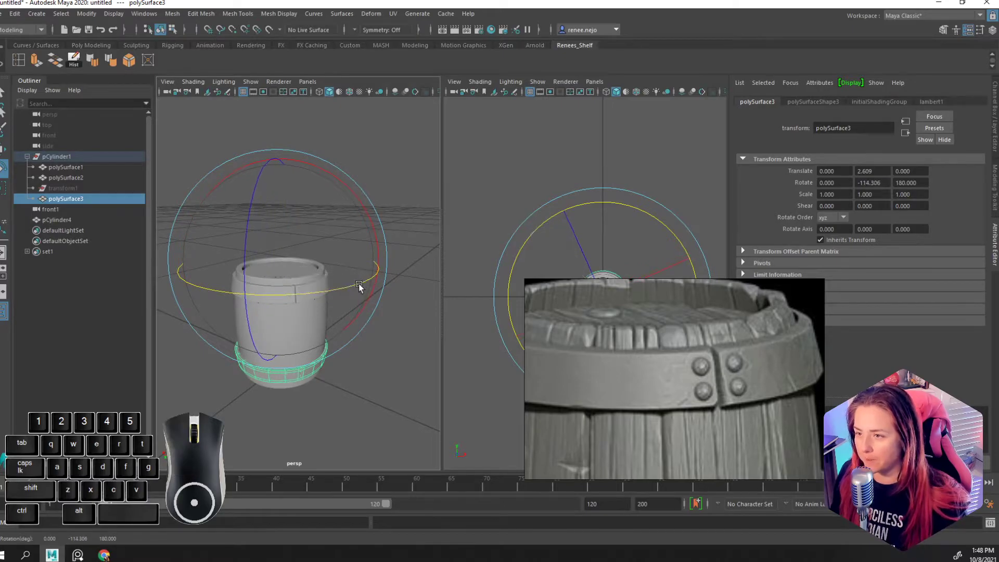
left_click(363, 383)
left_click_drag(363, 383, 311, 388, "alt")
left_click(311, 388)
left_click_drag(338, 262, 334, 263)
left_click(345, 400)
Step: Compare the barrel's bands with the reference image of the full barrels, examining the number and placement of the bands
left_click_drag(345, 401, 654, 426, "alt")
scroll(654, 422, "down", 6)
middle_click(707, 412, "alt")
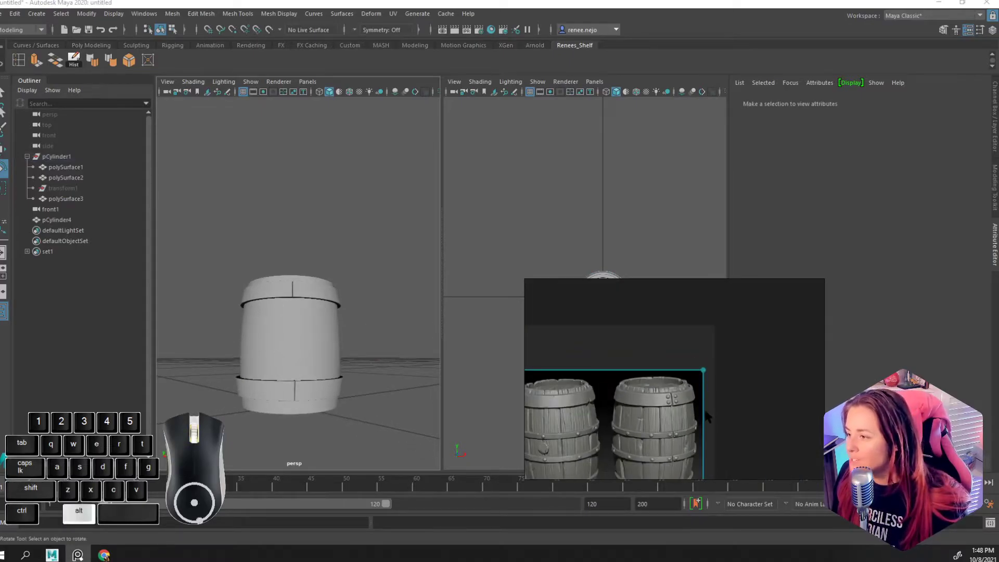
scroll(684, 443, "down", 3)
scroll(690, 442, "up", 4)
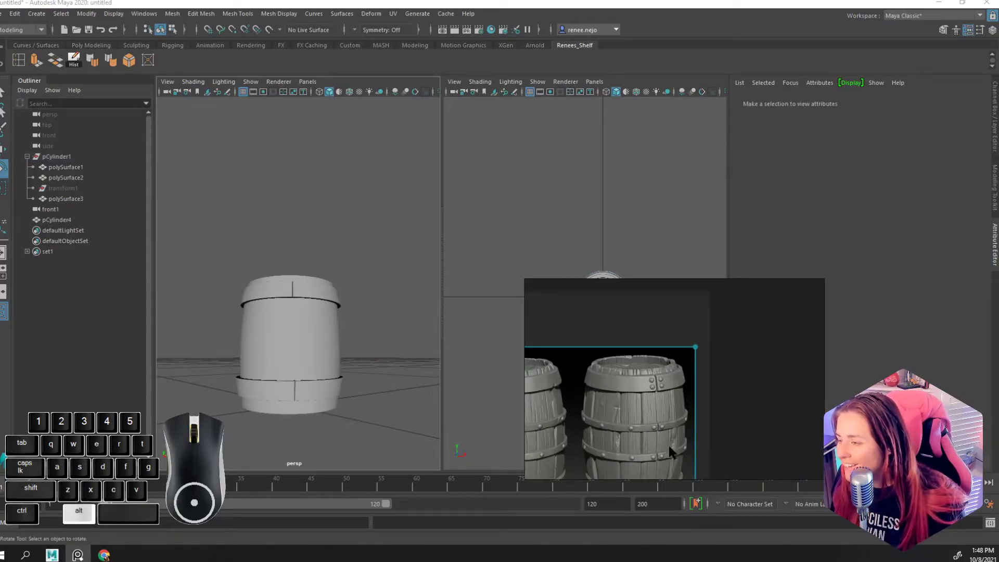
left_click(333, 396)
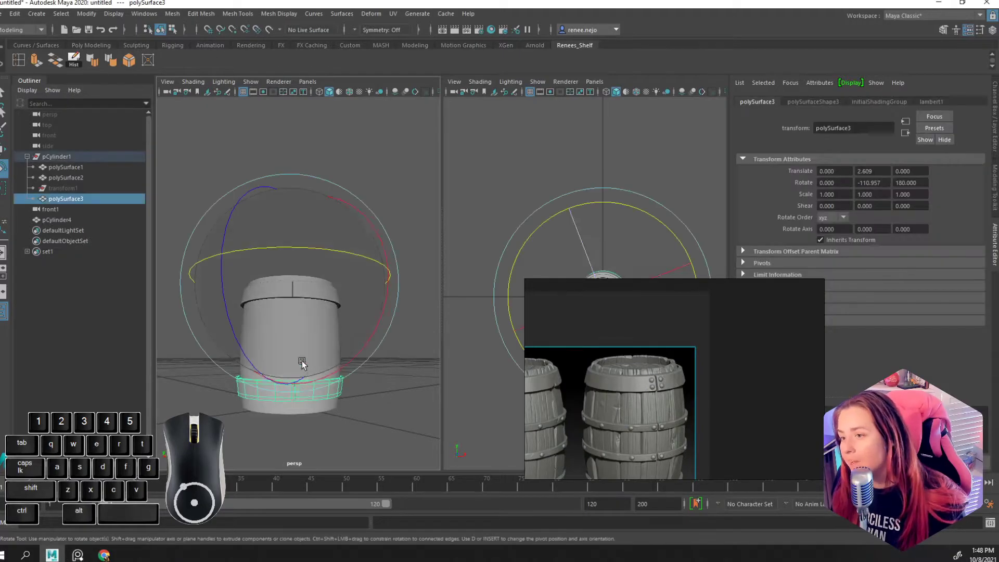
scroll(633, 418, "down", 3)
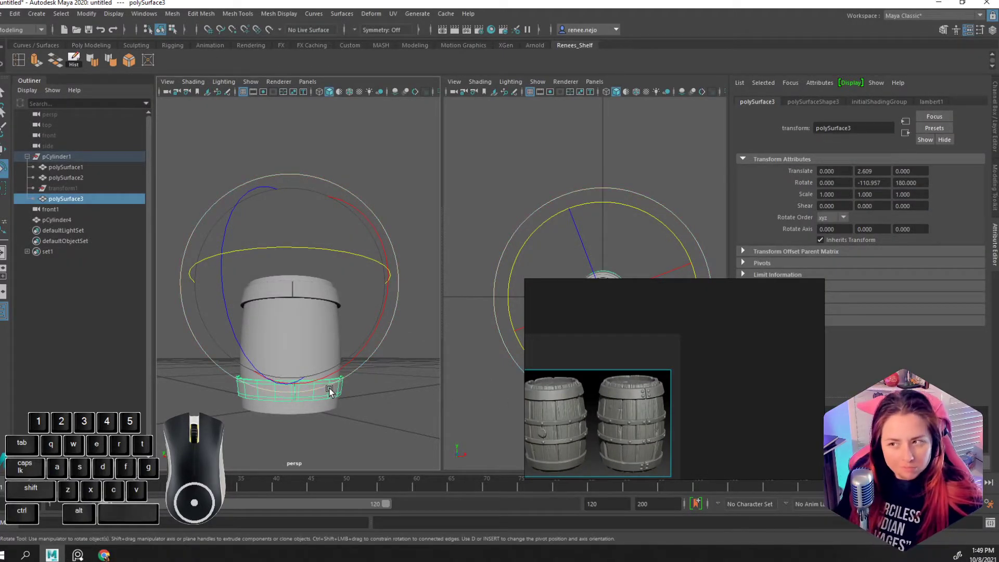
key("w")
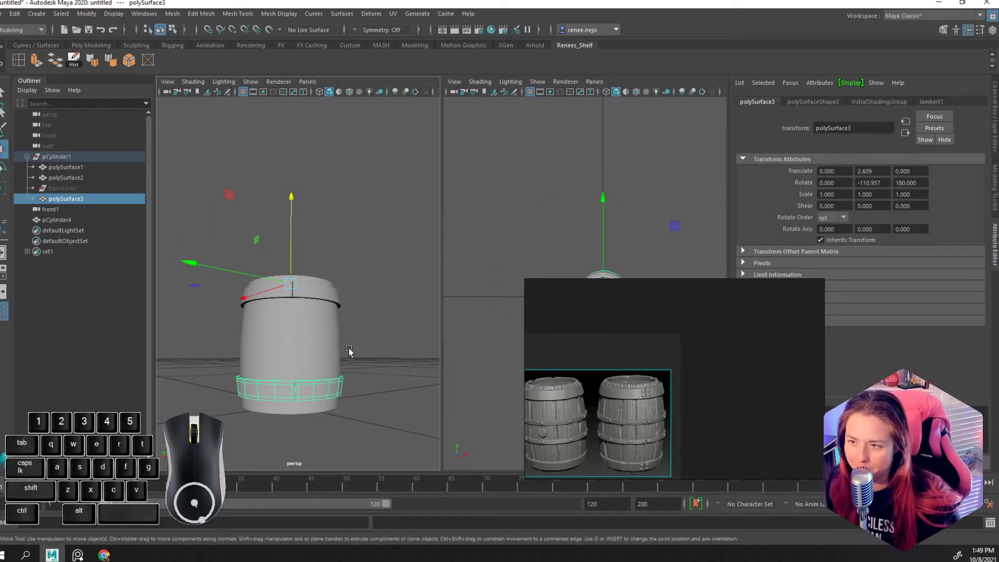
scroll(339, 336, "up", 10)
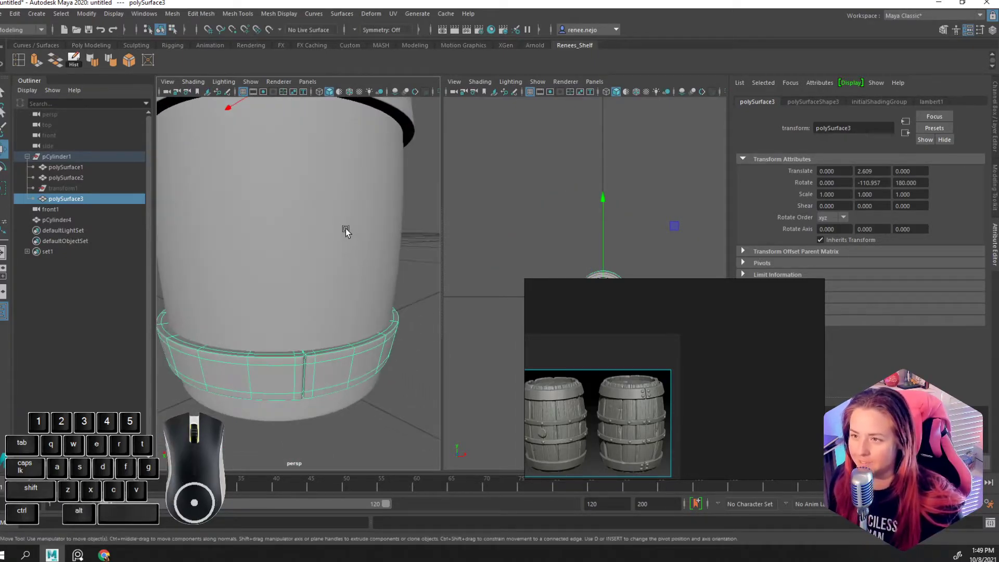
scroll(345, 229, "down", 8)
left_click(283, 167)
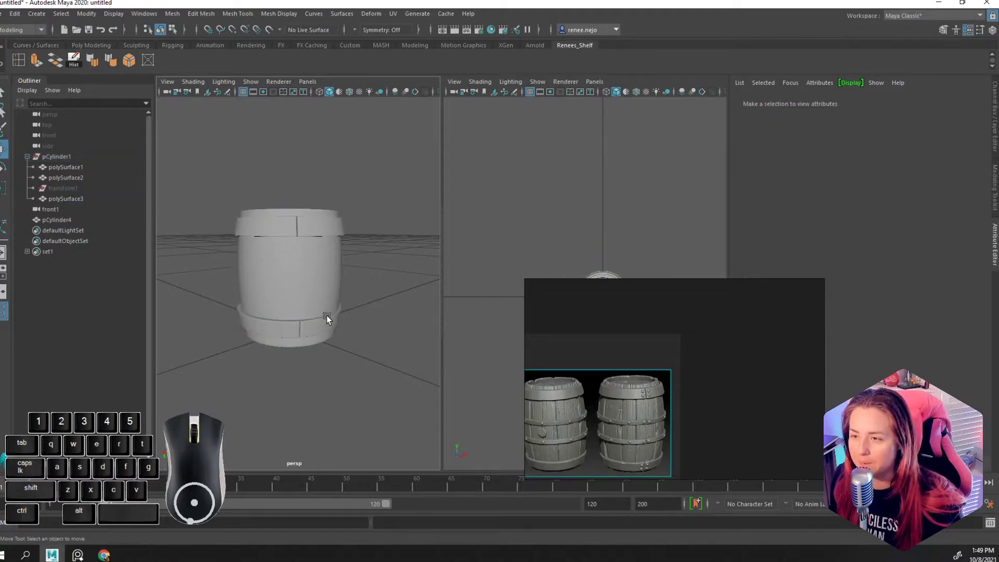
left_click(330, 325)
left_click_drag(343, 297, 284, 221, "alt")
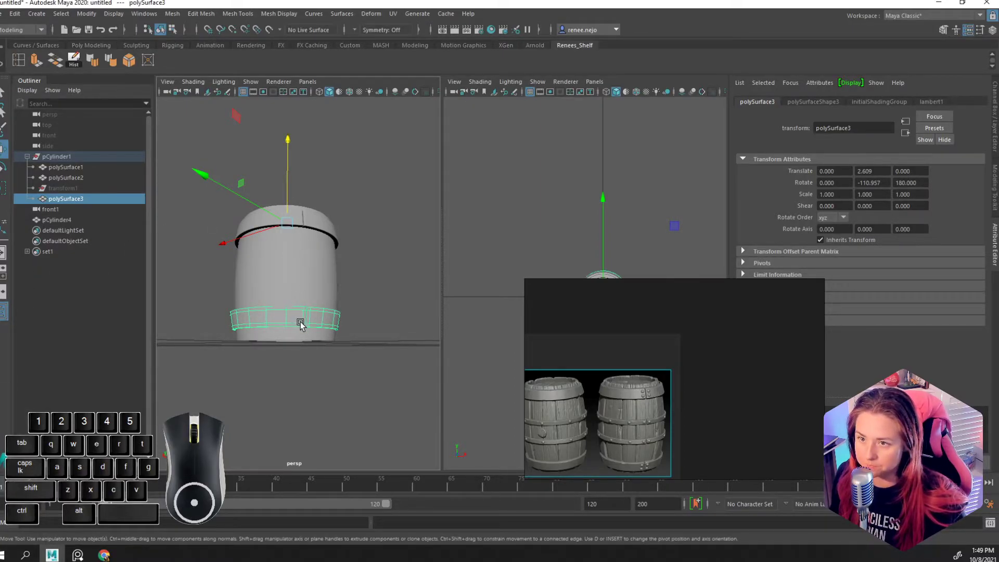
key("ctrl+d")
left_click_drag(287, 191, 285, 164)
key("r")
left_click_drag(295, 266, 284, 269)
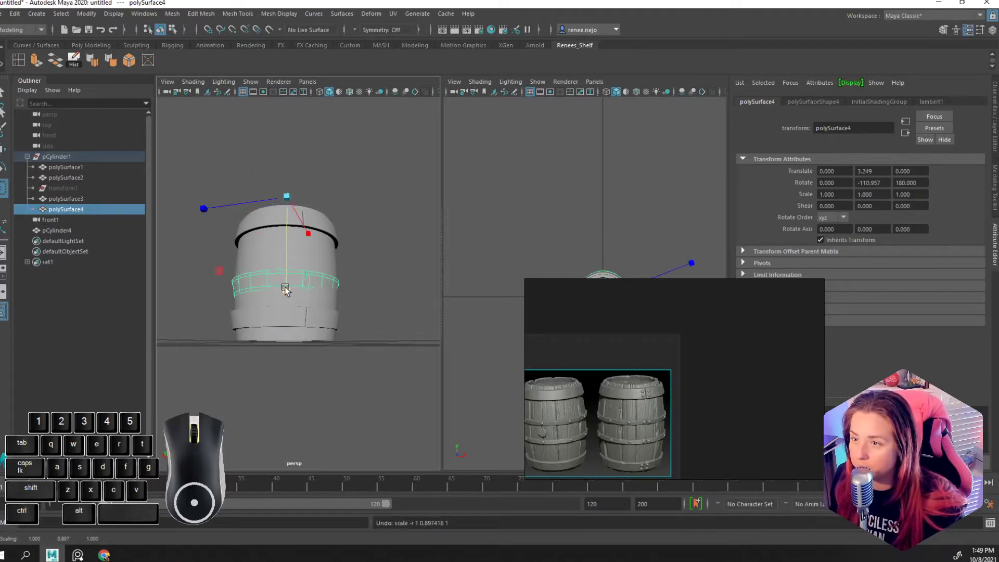
key("ctrl+z")
key("ctrl+z")
key("ctrl+z")
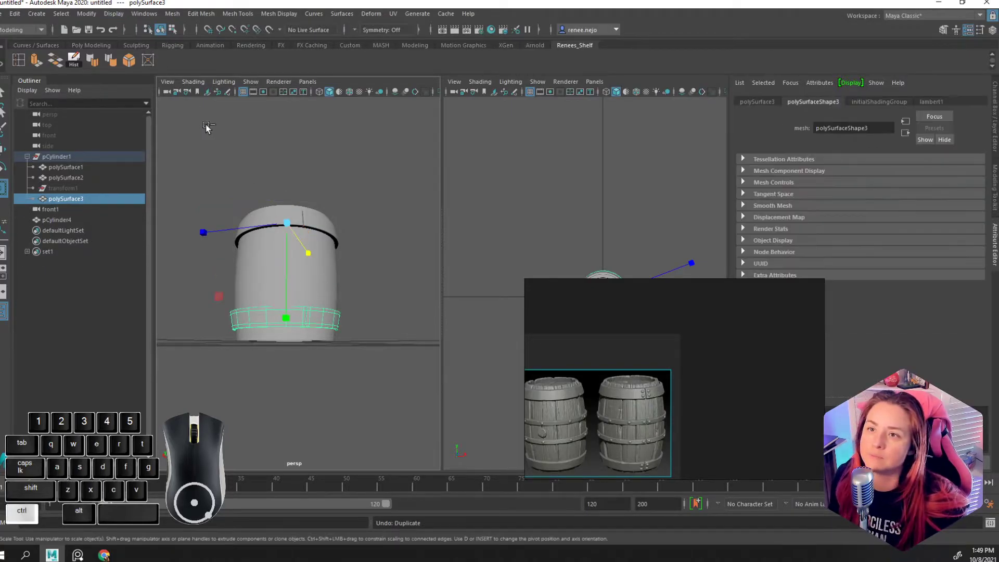
Step: Select all the barrel parts and look for the command that centers their pivots
left_click_drag(392, 353, 230, 174)
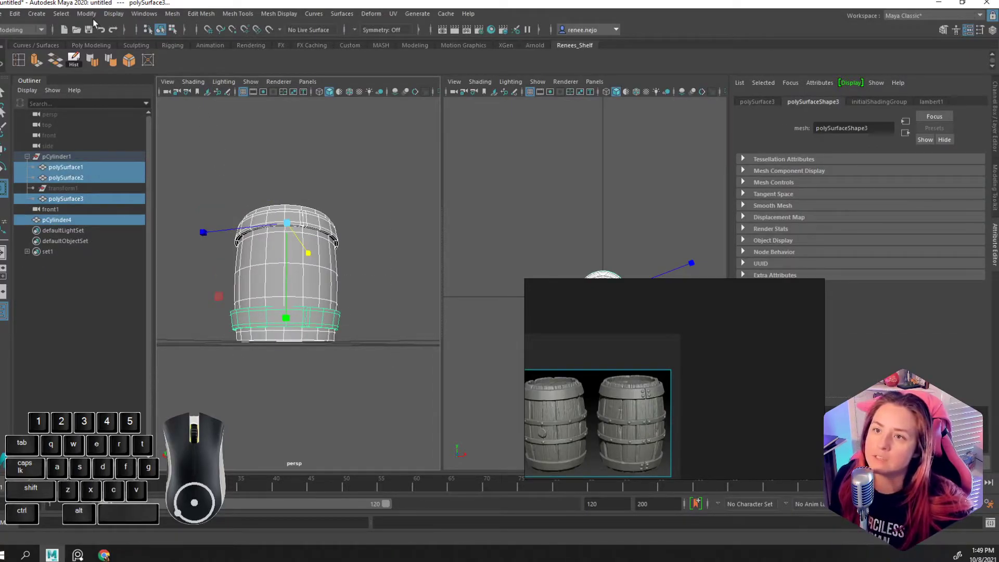
left_click(84, 15)
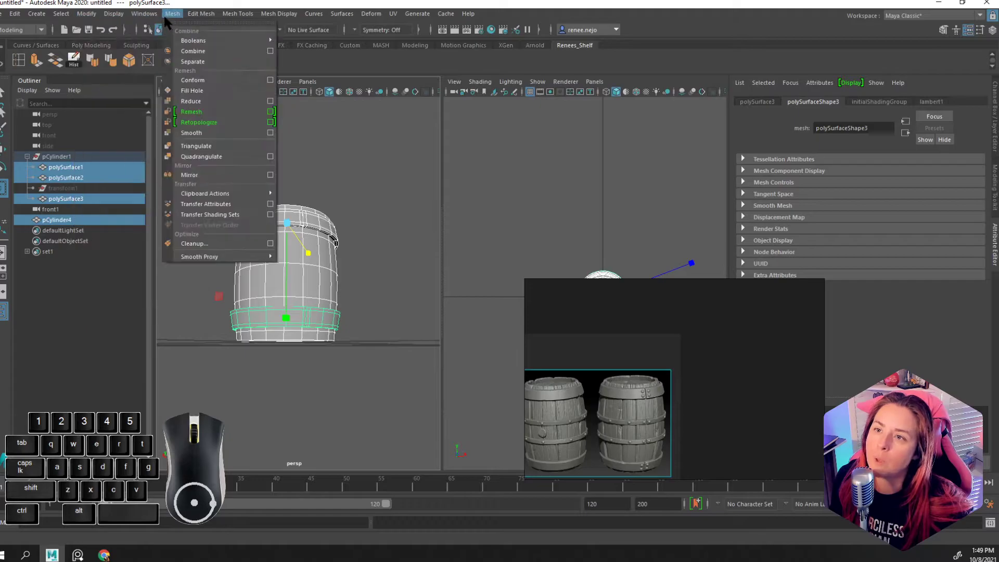
mouse_move(173, 16)
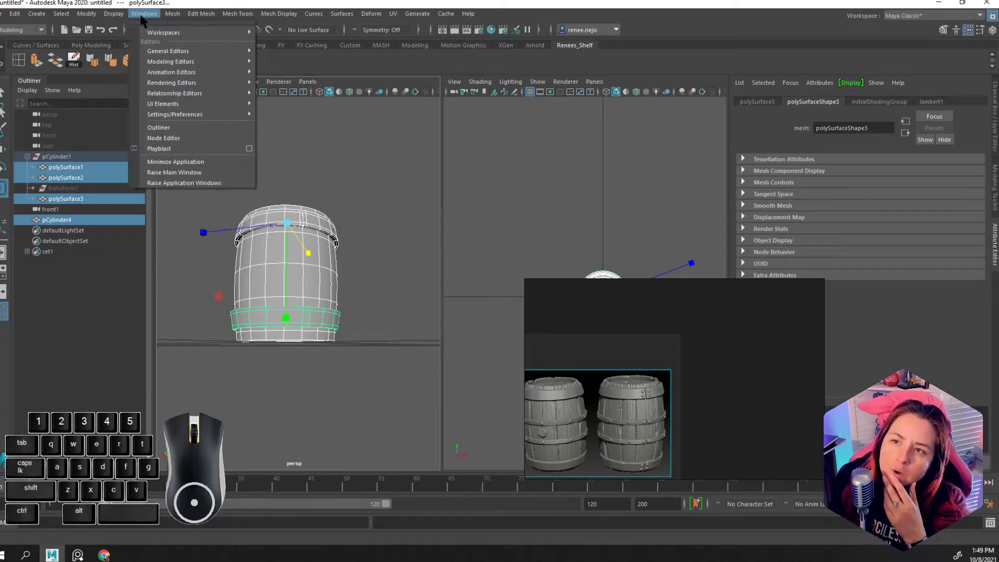
mouse_move(119, 20)
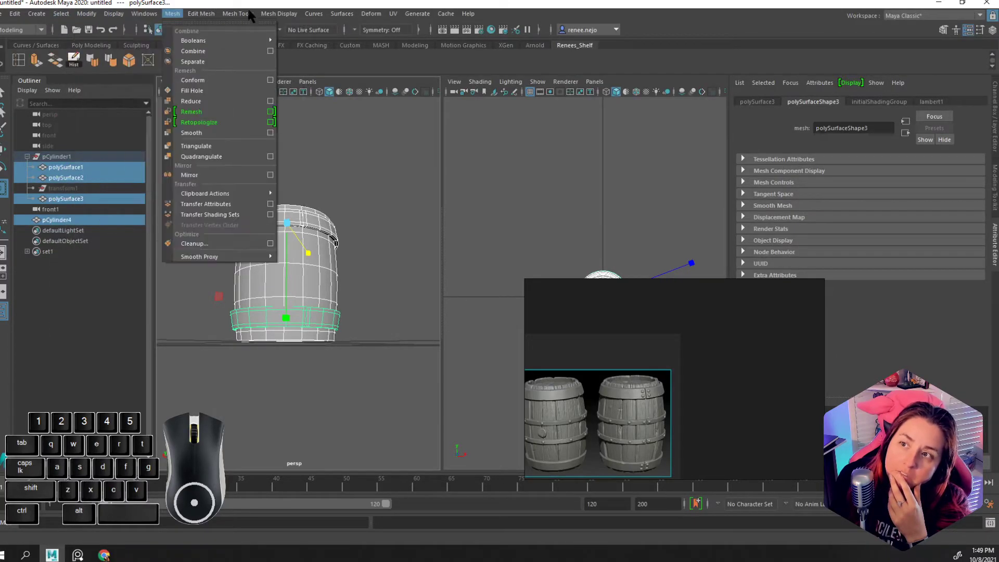
mouse_move(216, 16)
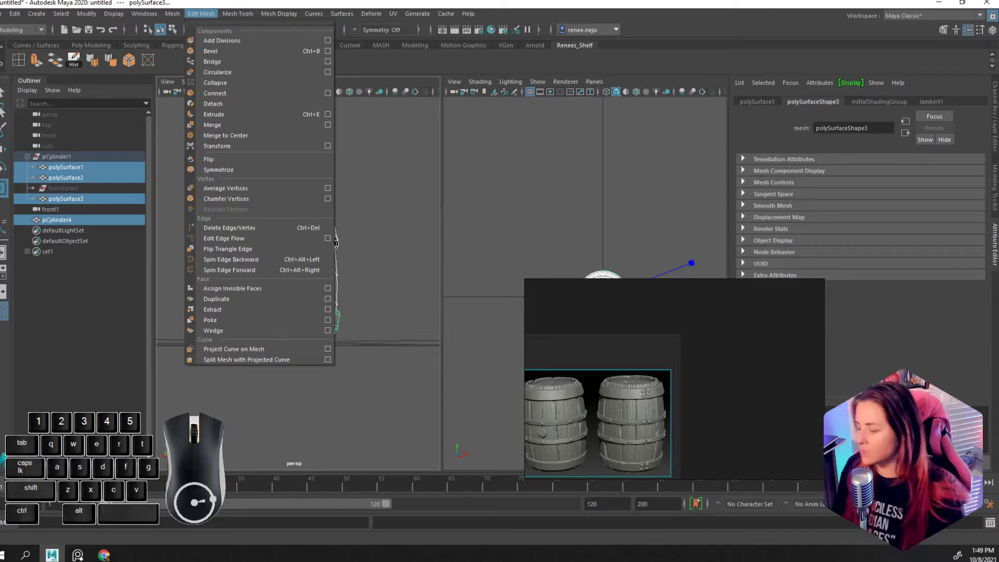
Step: Switch to the browser, read the "maya center pivot" instructions, and move the browser window aside
left_click_drag(998, 338, 993, 334)
left_click_drag(560, 130, 467, 45)
left_click(404, 68)
double_click(409, 68)
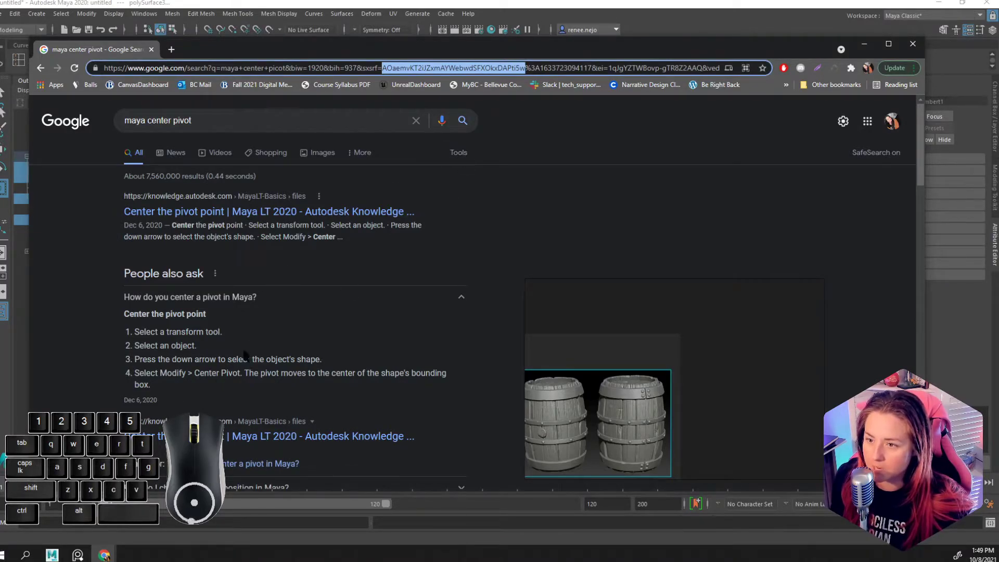
left_click_drag(94, 49, 976, 225)
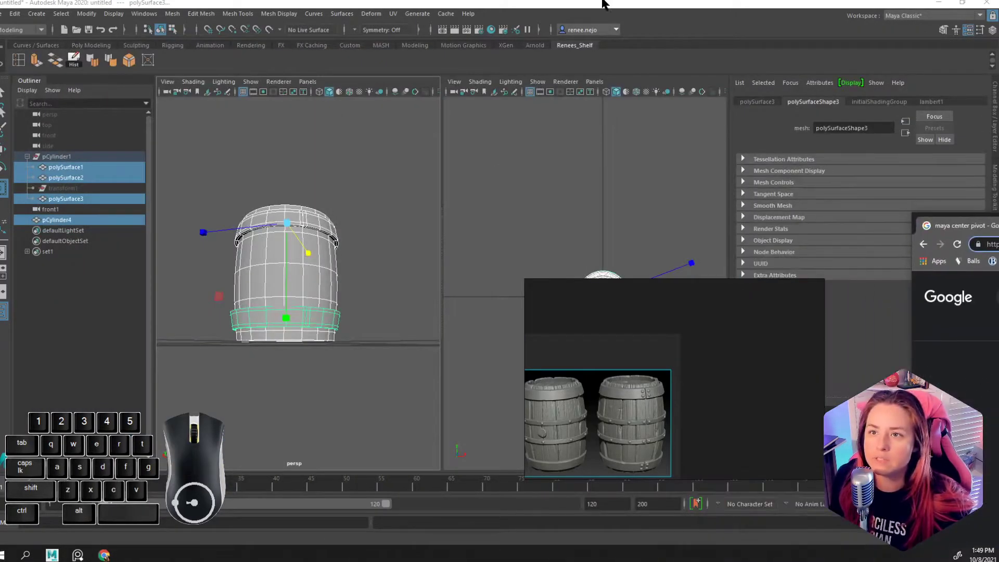
Step: Center the pivots of all the selected barrel parts
left_click(98, 17)
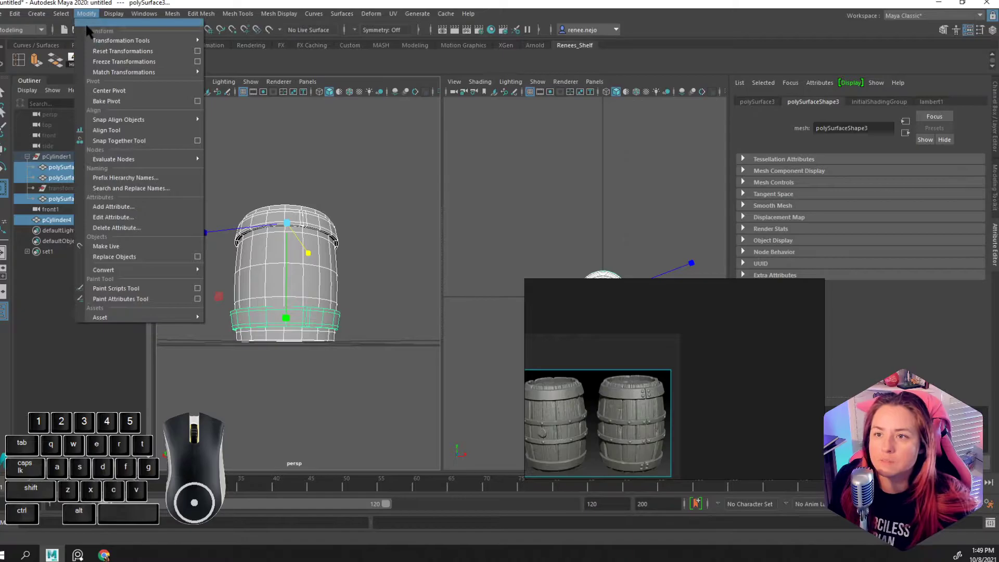
left_click(100, 91)
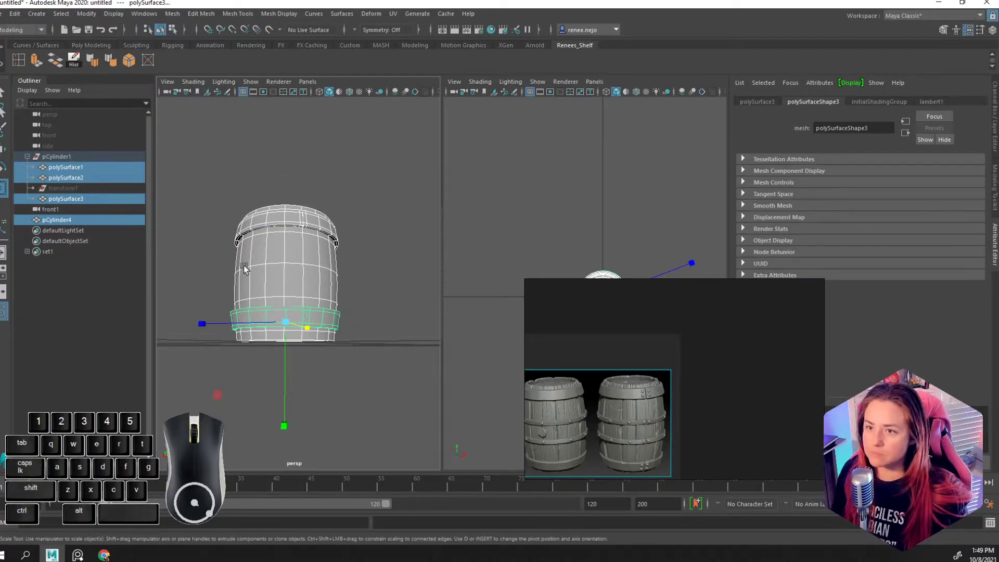
Step: Duplicate the lower metal band and raise the copy to the lower middle of the barrel
key("w")
left_click(317, 319)
left_click_drag(383, 346, 321, 319, "alt")
left_click_drag(297, 284, 297, 244)
key("ctrl+z")
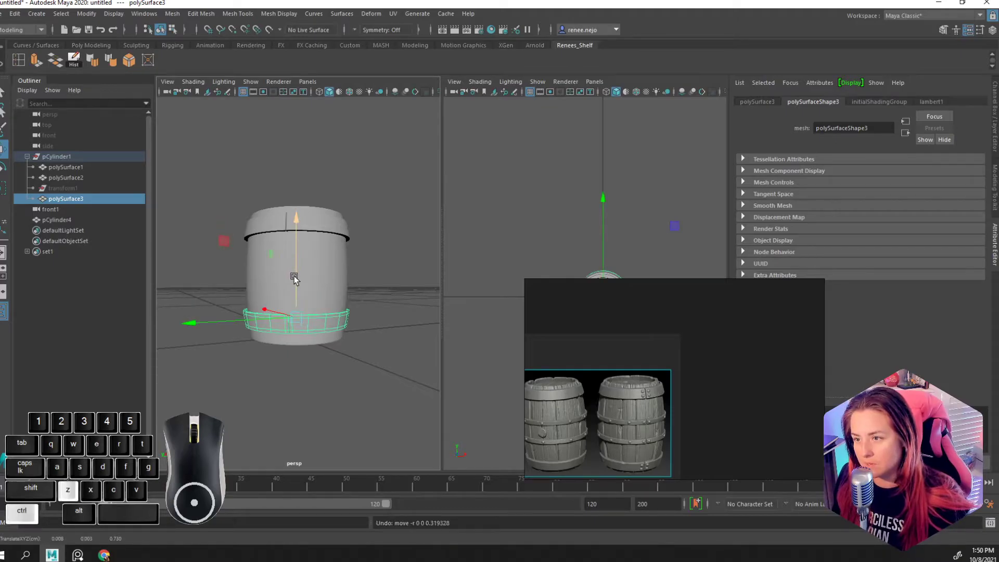
key("shift+d")
left_click_drag(295, 283, 294, 257)
scroll(294, 245, "up", 5)
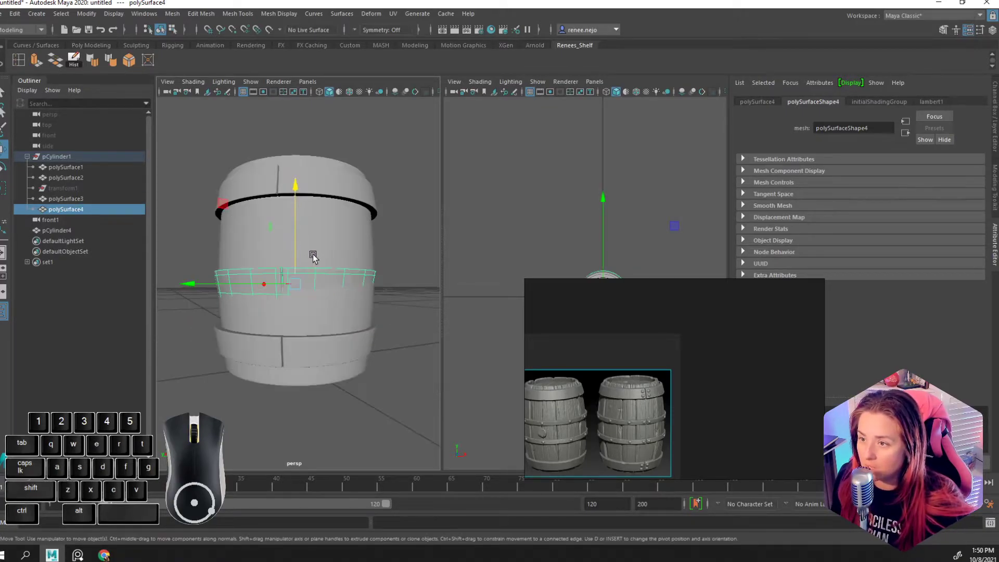
Step: Scale the copied band to about 1.04 in width and depth and flatten its height to about 0.555
left_click_drag(335, 300, 350, 323, "alt")
key("r")
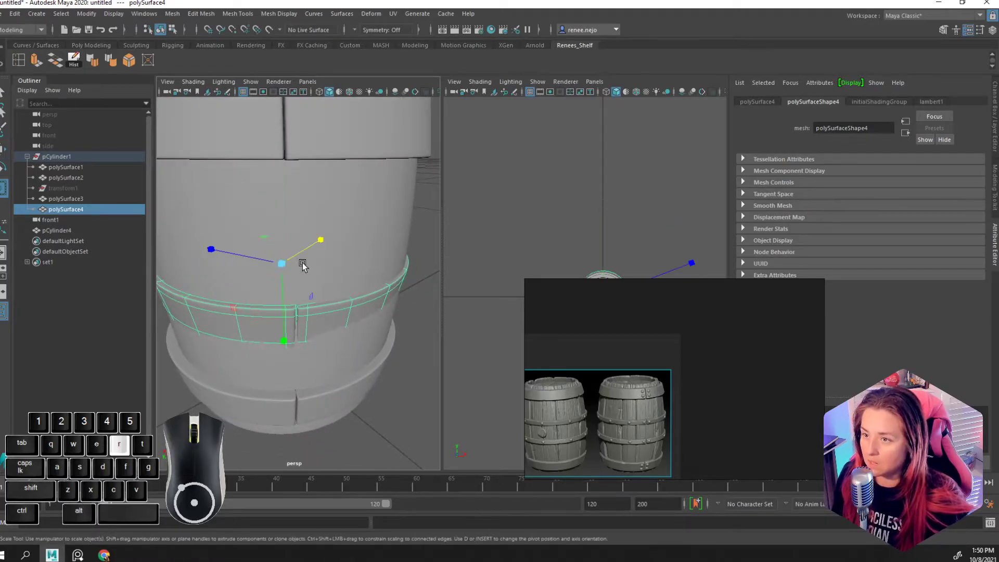
left_click_drag(291, 297, 330, 328, "alt")
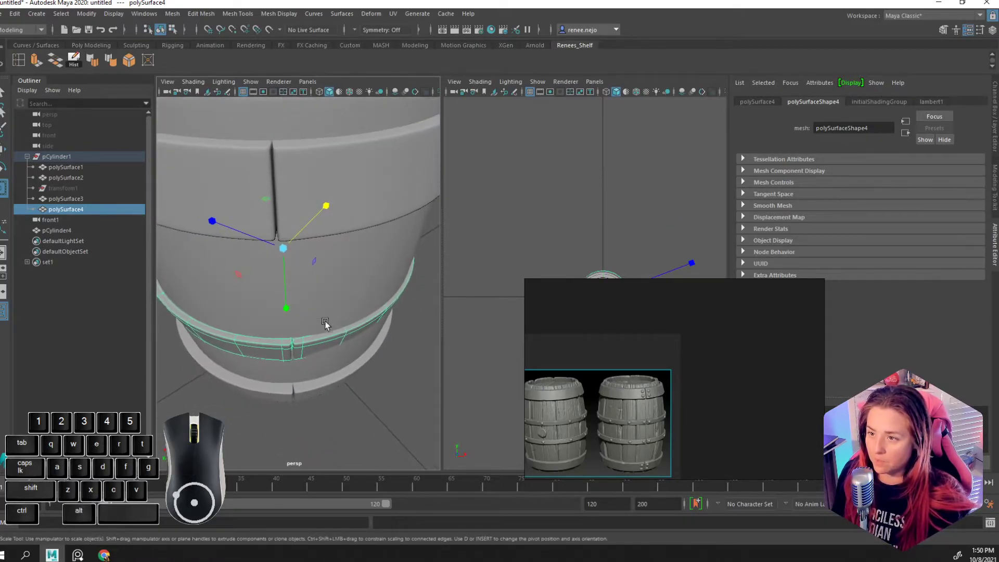
key("w")
left_click_drag(183, 239, 188, 237)
key("ctrl+z")
left_click_drag(416, 348, 387, 349, "alt")
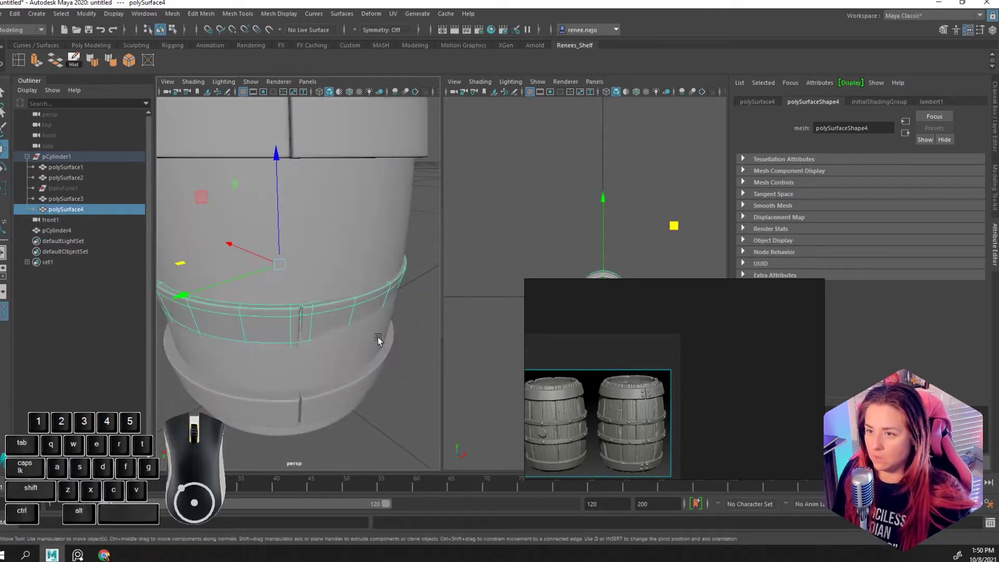
key("r")
left_click_drag(269, 239, 261, 243)
left_click_drag(281, 341, 282, 295)
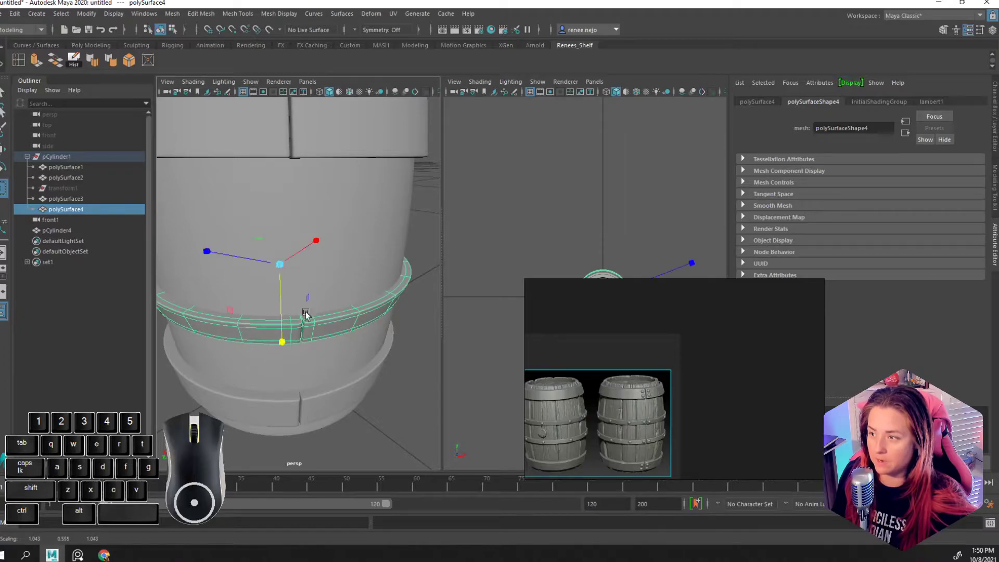
Step: Raise the thin band to just below the upper metal band and fine-tune its width around the barrel
scroll(364, 377, "down", 4)
left_click_drag(370, 388, 373, 369, "alt")
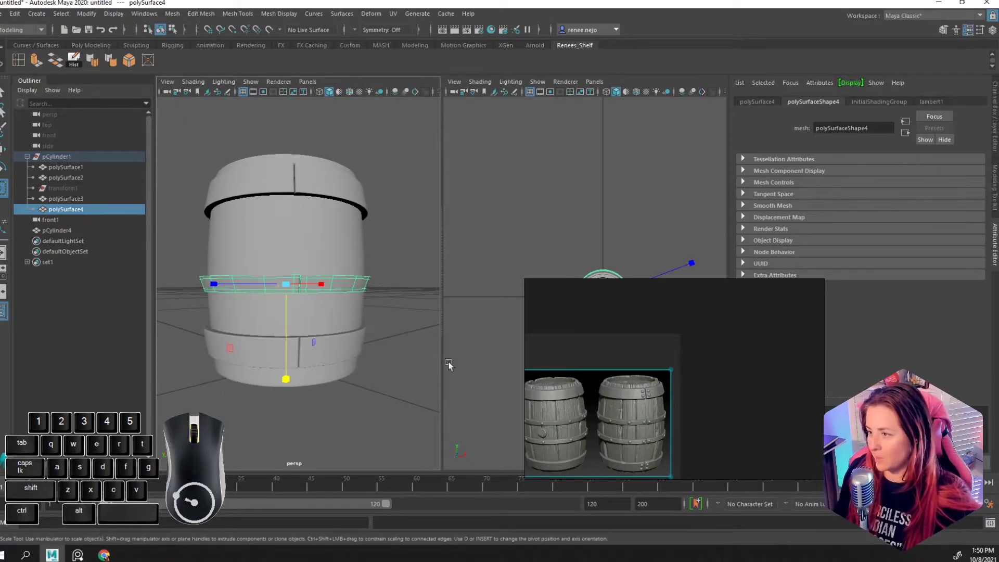
scroll(432, 346, "up", 4)
left_click_drag(346, 315, 360, 334, "alt")
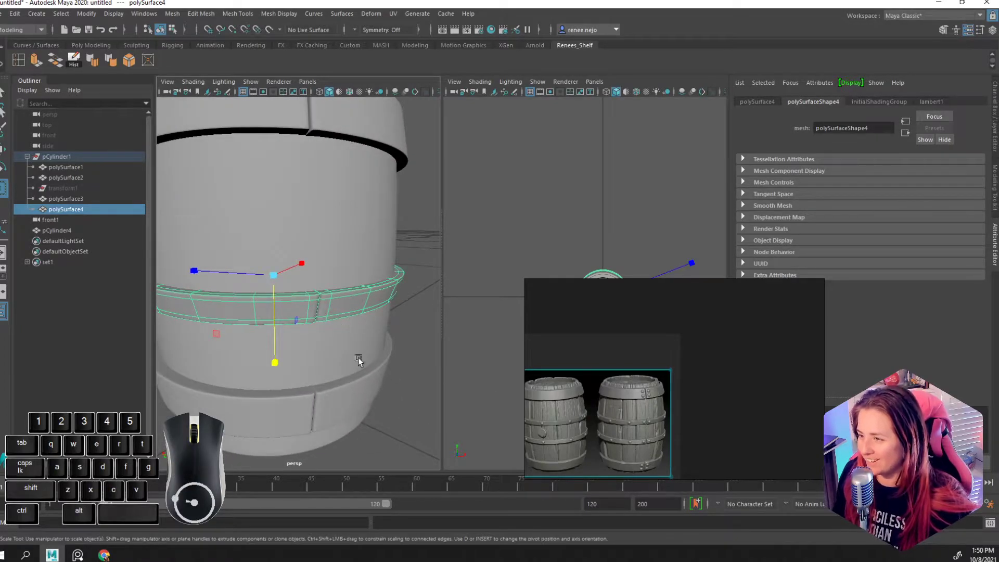
scroll(403, 244, "down", 4)
key("w")
left_click_drag(285, 255, 277, 217)
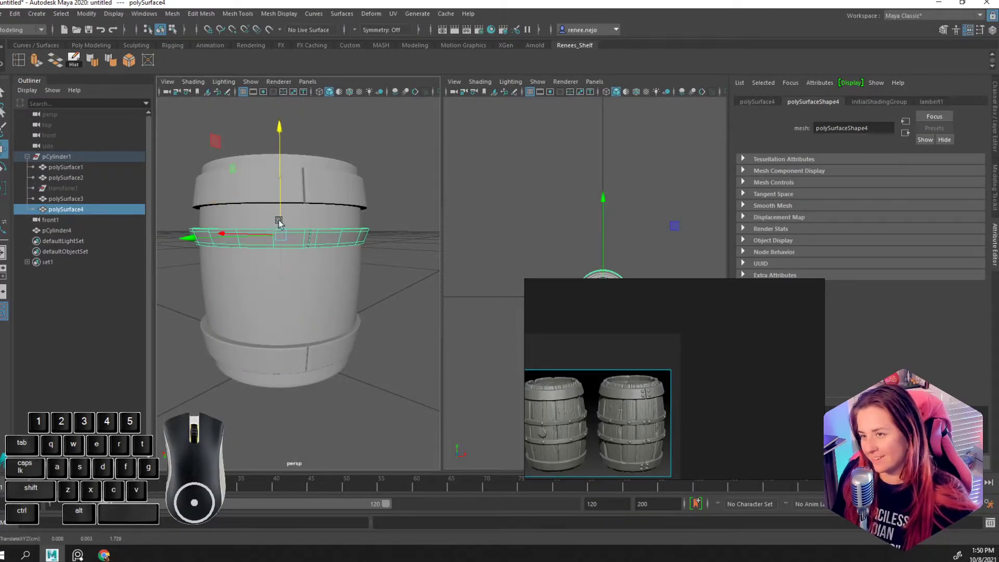
key("r")
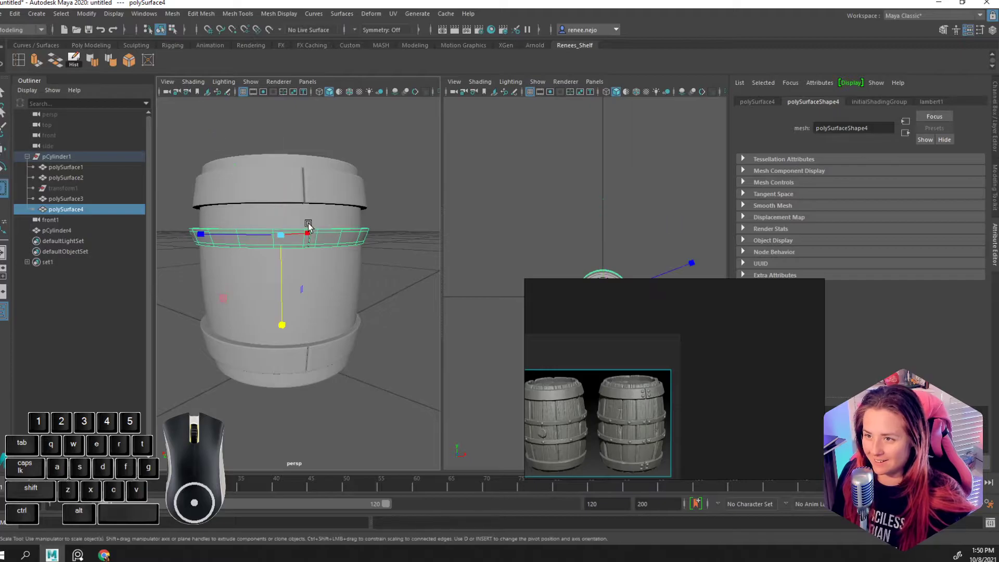
mouse_move(277, 256)
left_mouse_down("alt")
mouse_move(336, 341)
mouse_move(279, 264)
left_mouse_up("alt")
left_click_drag(235, 202, 234, 205)
Step: Select the thin band's upper row of vertices in the front view and scale them horizontally to follow the barrel's curve
right_click_drag(293, 272, 258, 268)
left_click_drag(363, 354, 323, 272, "alt")
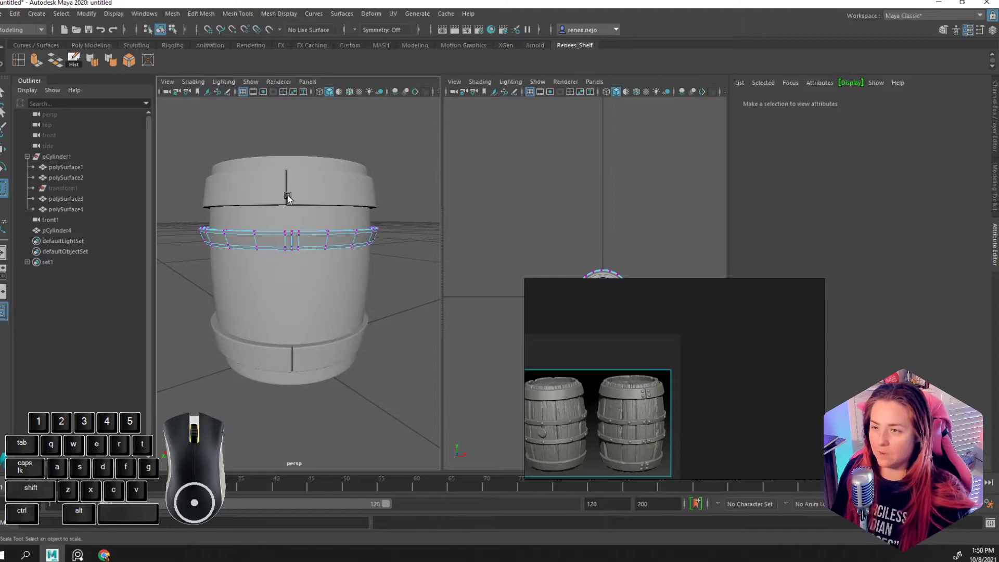
scroll(287, 198, "down", 3)
mouse_move(362, 277)
right_mouse_down()
mouse_move(344, 279)
mouse_move(357, 272)
right_mouse_up()
key("space")
left_click_drag(357, 273, 359, 301)
key("f")
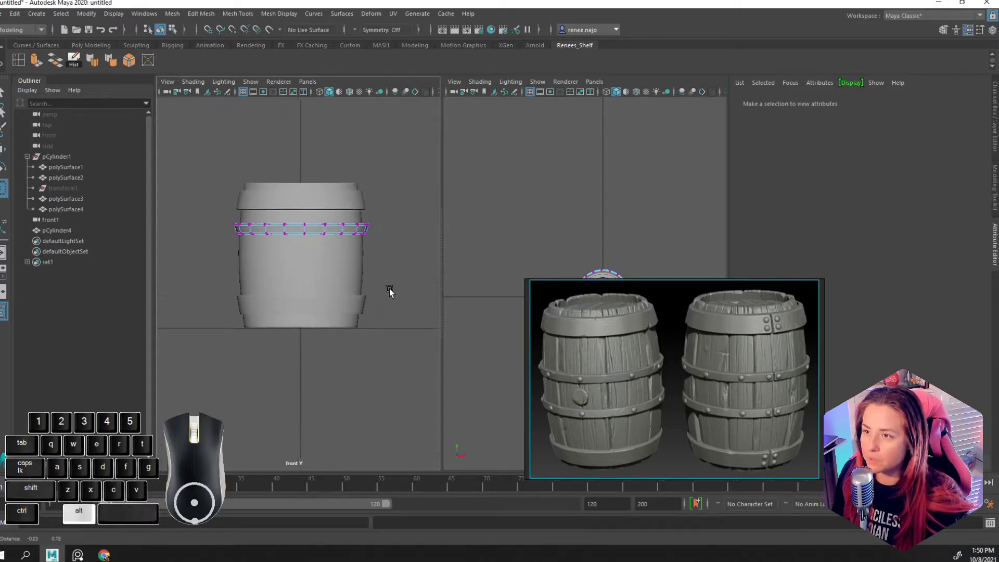
left_click_drag(202, 187, 408, 239)
key("space")
left_click_drag(333, 250, 332, 231)
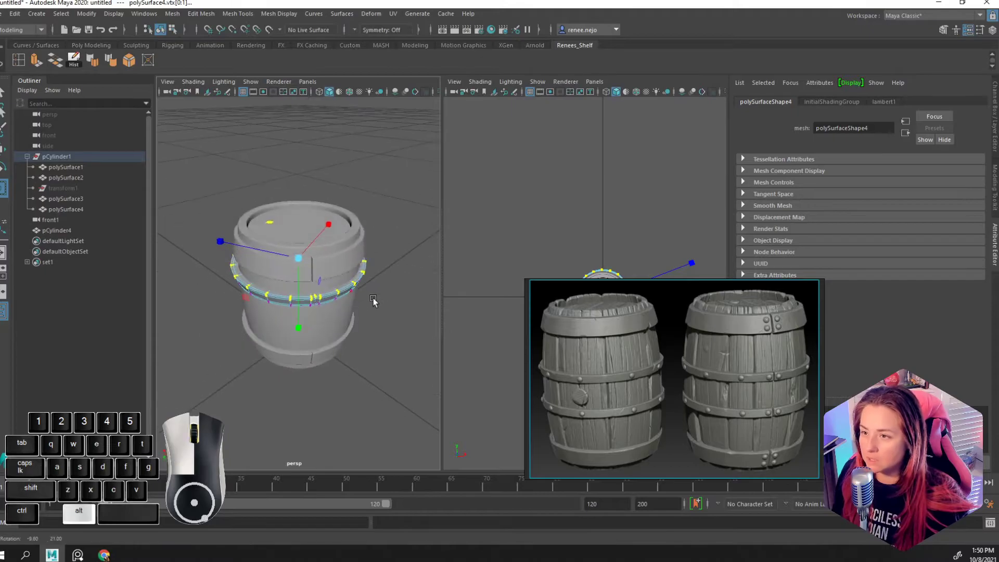
left_click_drag(270, 222, 273, 218)
left_click(336, 320)
left_click_drag(383, 361, 413, 322, "alt")
Step: Duplicate the thin band and lower the copy to Y 3.326 beneath the barrel's middle
left_click(358, 263)
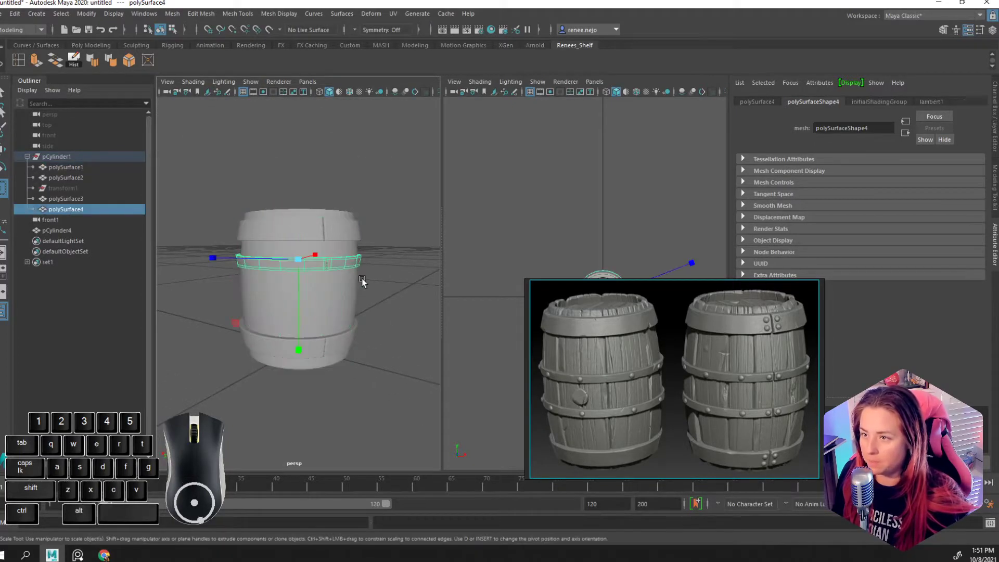
key("ctrl+d")
key("w")
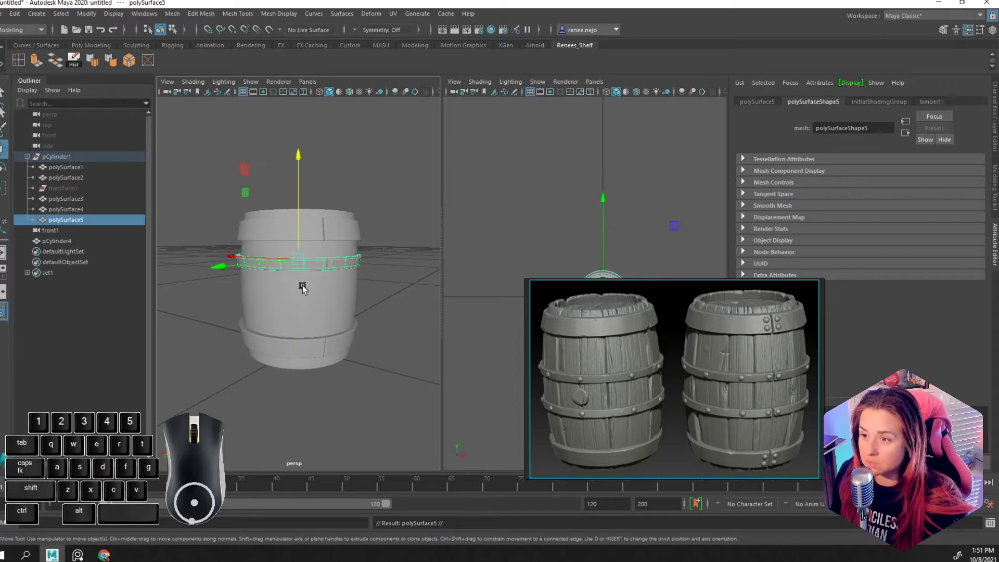
left_click_drag(295, 217, 299, 256)
Step: Flip the lower thin band by rotating it about the X axis and setting Rotate X to 180
key("e")
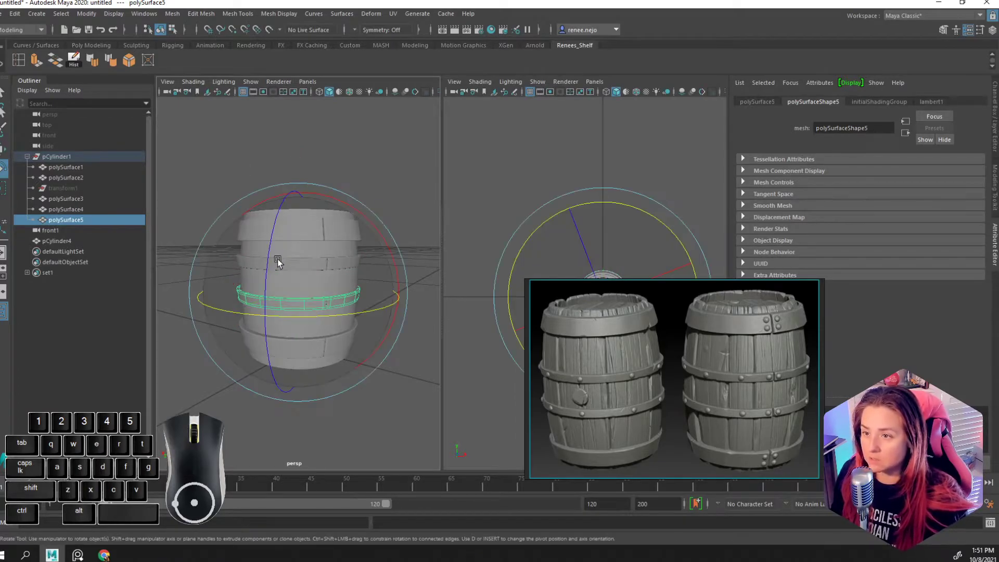
left_click_drag(312, 197, 463, 463)
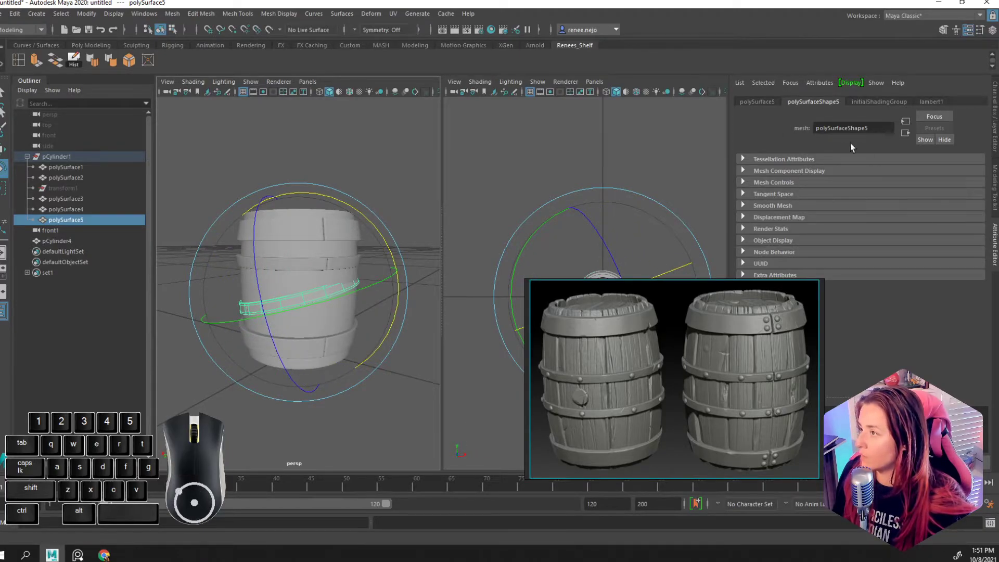
left_click(993, 112)
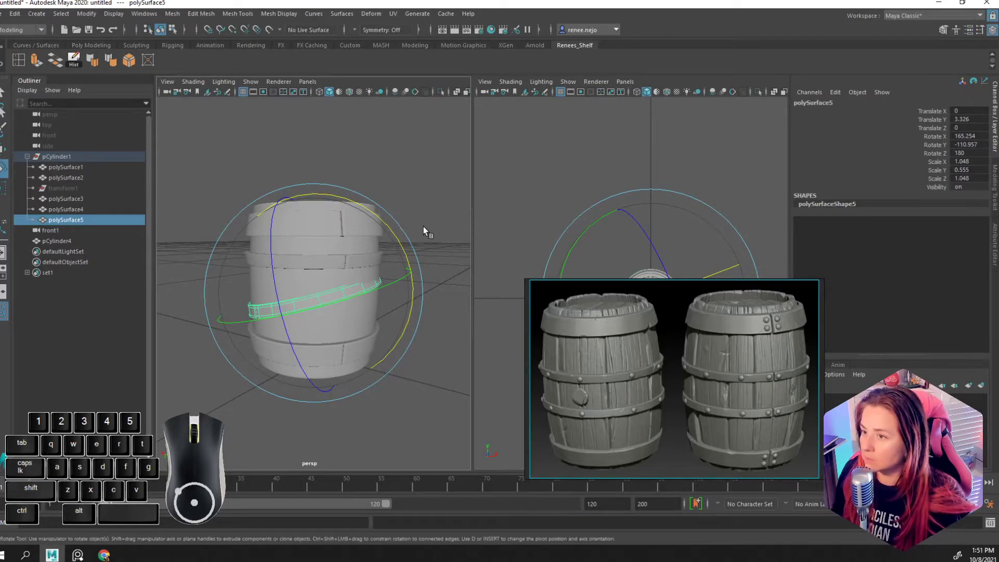
left_click_drag(384, 221, 412, 235)
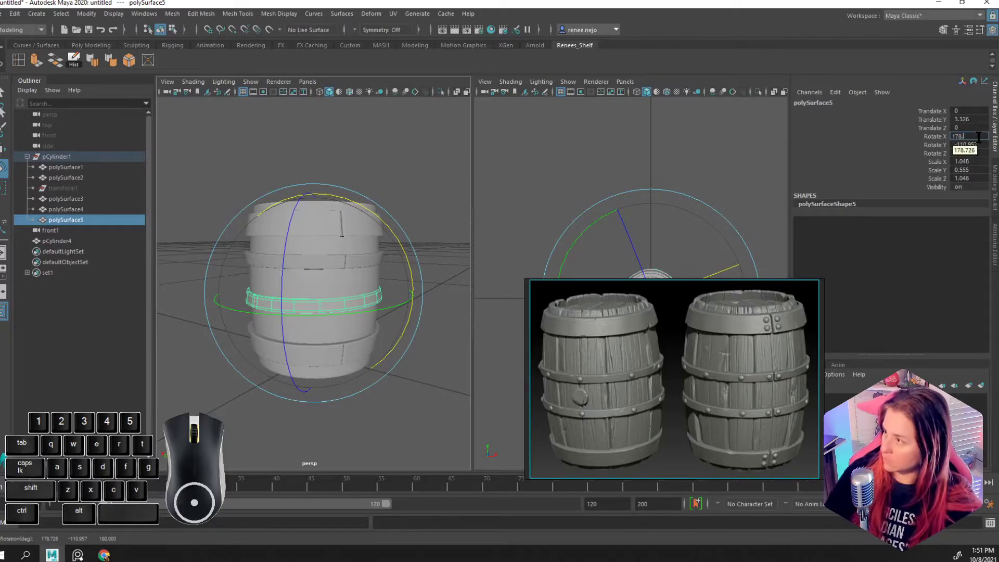
type("0")
key("Return")
mouse_move(414, 375)
left_mouse_down("alt")
mouse_move(396, 376)
mouse_move(432, 369)
mouse_move(414, 388)
left_mouse_up("alt")
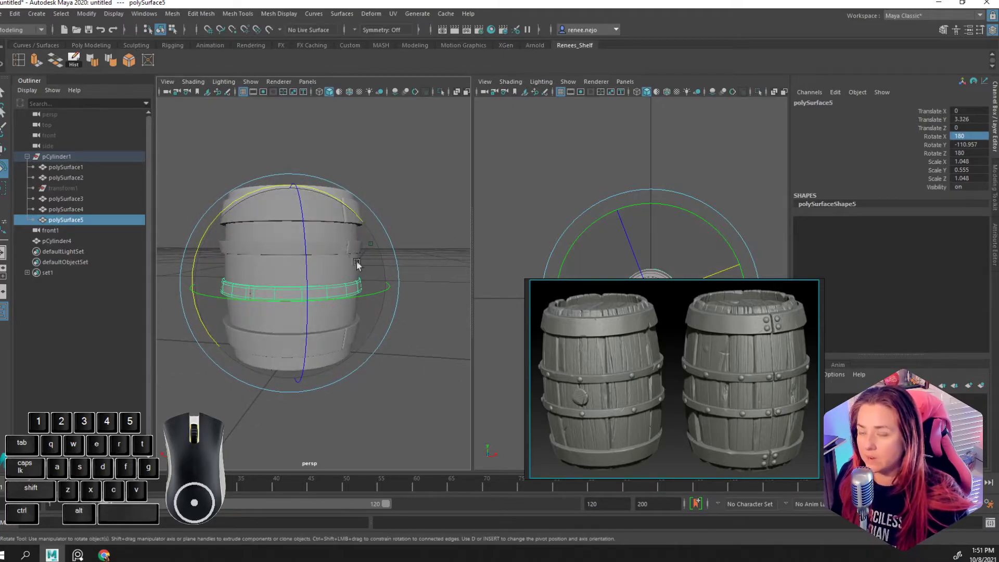
Step: Select the uppermost metal band and examine the placement of the bands and their seams around the barrel
scroll(352, 258, "up", 4)
left_click_drag(386, 328, 386, 290, "alt")
left_click(354, 155)
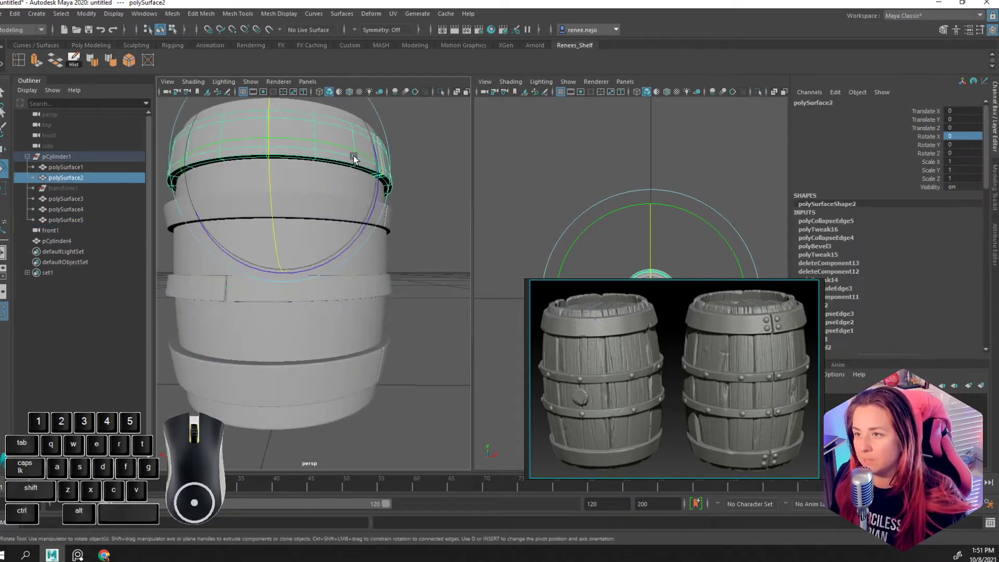
scroll(385, 182, "down", 5)
left_click_drag(397, 194, 394, 254, "alt")
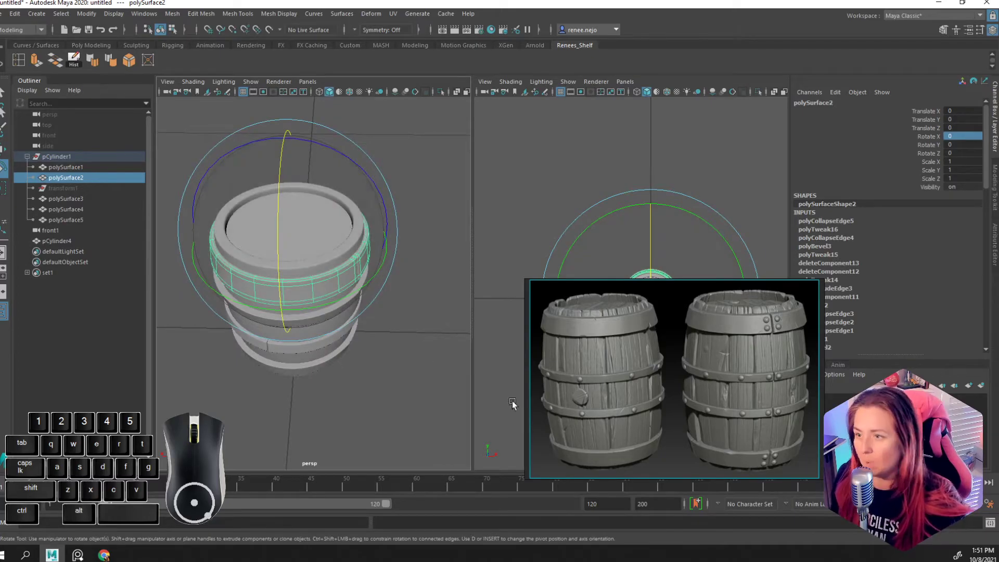
left_click_drag(427, 389, 436, 351, "alt")
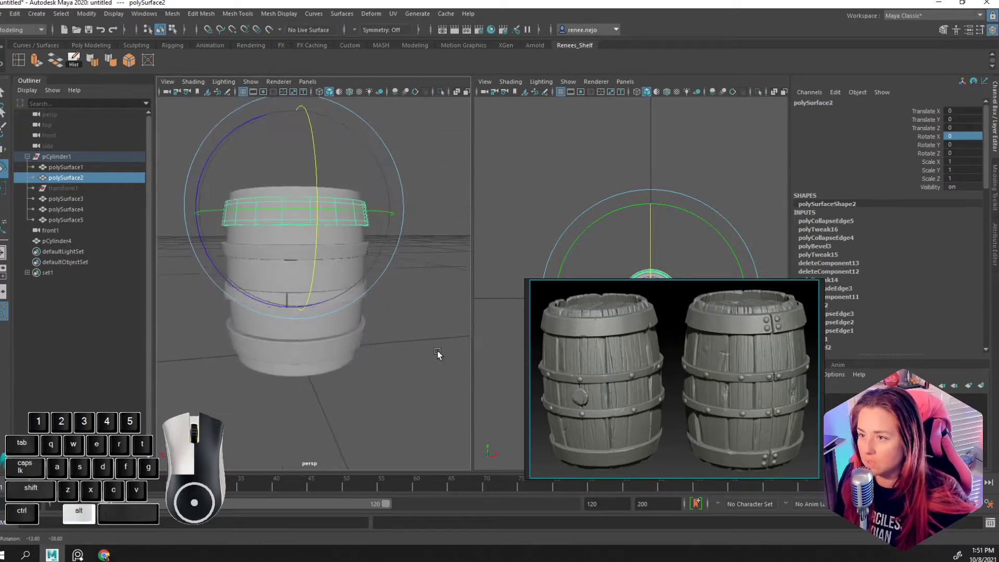
Step: Rotate the lower thin band about the Y axis to Rotate Y -182.11, lining its seam up with the other bands' seams
left_click(410, 394)
left_click_drag(410, 393, 332, 305, "alt")
left_click(332, 305)
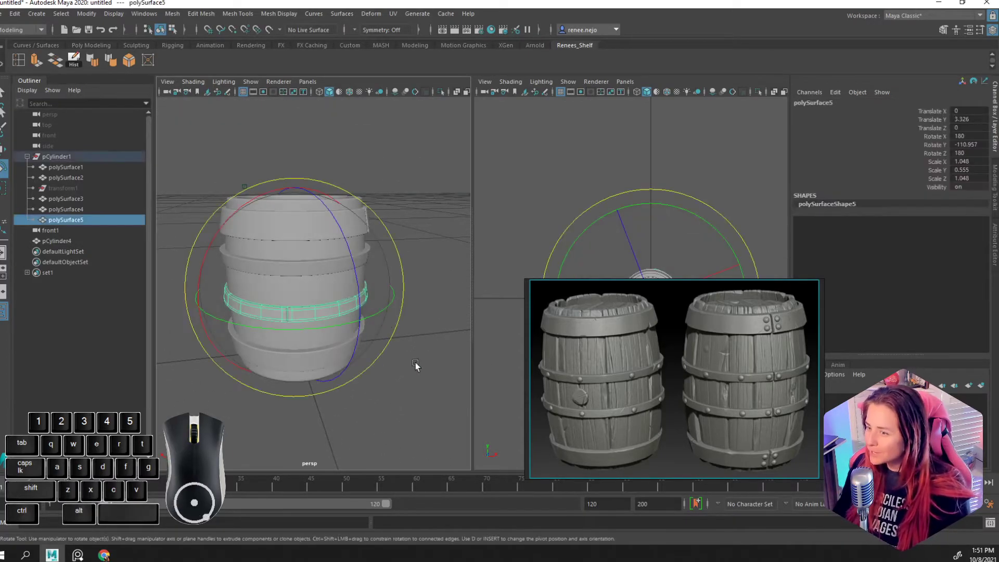
left_click_drag(425, 403, 355, 387, "alt")
left_click_drag(326, 310, 369, 318)
left_click(396, 376)
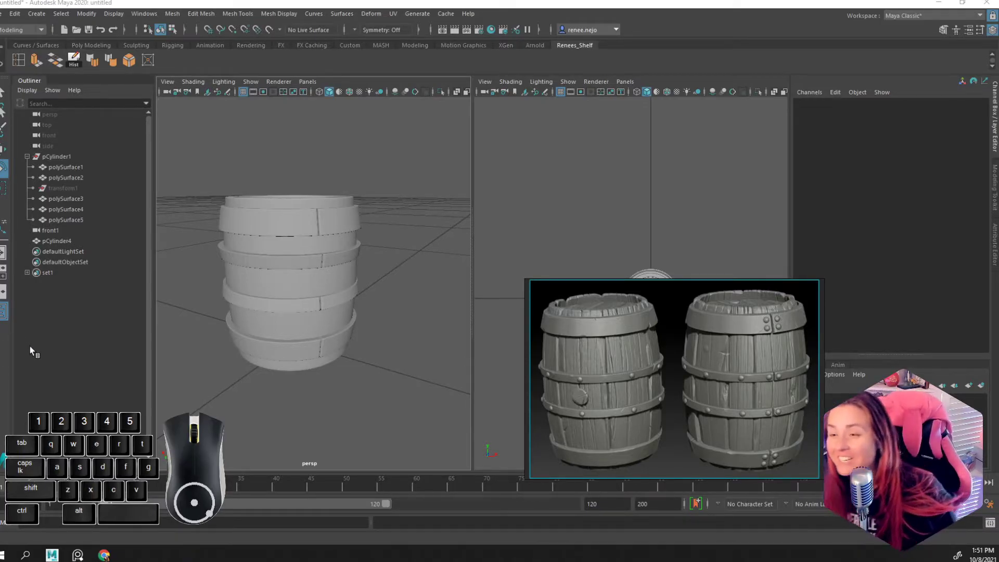
Step: Switch the upper thin band to vertex editing and select its upper row of vertices around the barrel
left_click(270, 293)
key("f")
left_click_drag(297, 308, 309, 261, "alt")
right_click(309, 261)
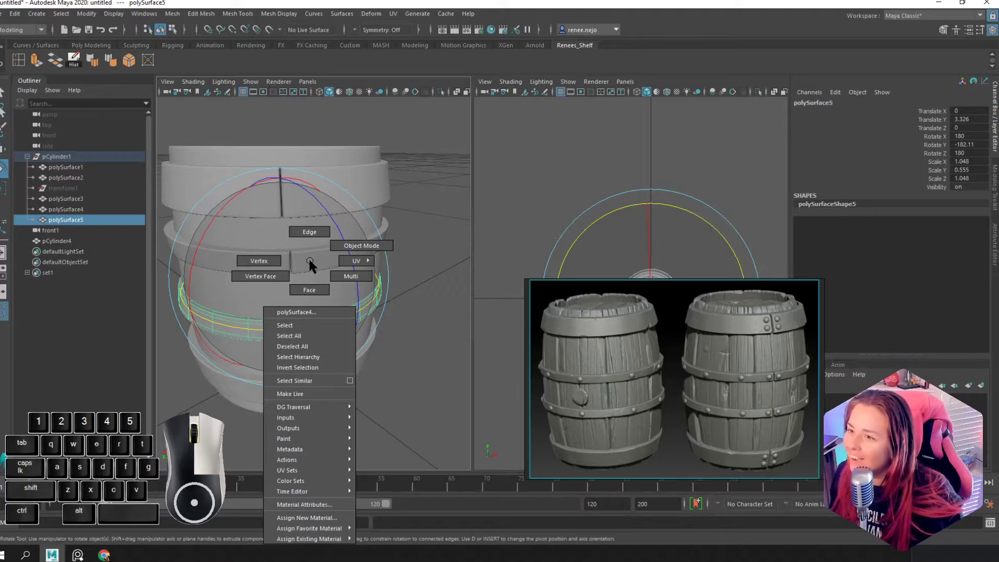
right_click_drag(312, 231, 281, 258)
left_click_drag(431, 349, 419, 321, "alt")
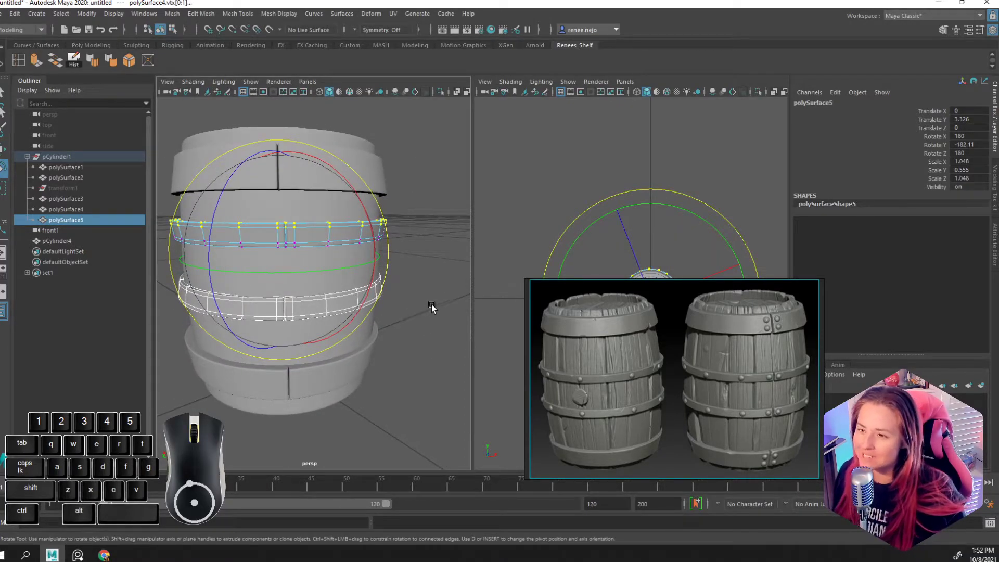
left_click(432, 305)
left_click_drag(380, 268, 396, 299, "alt")
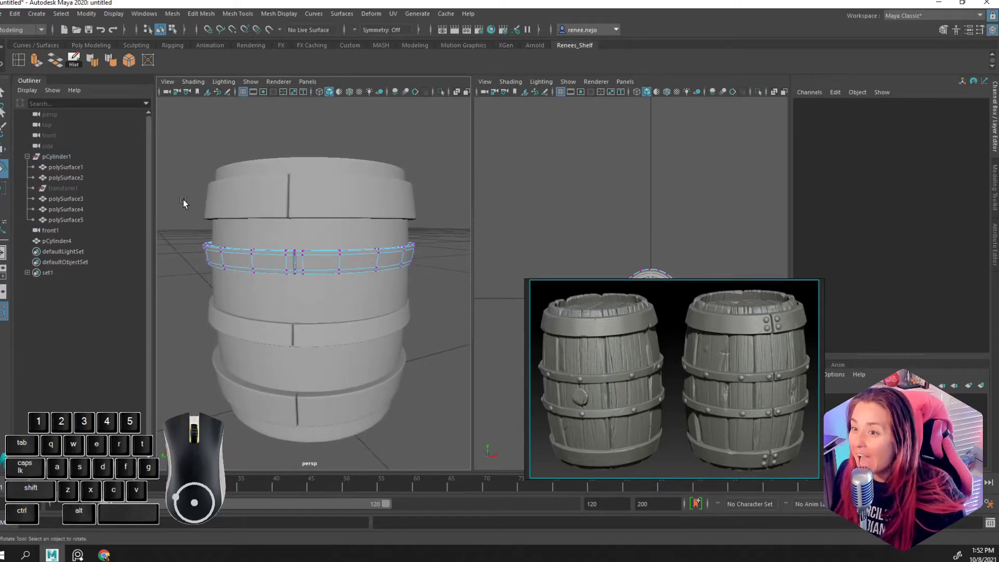
left_click_drag(189, 170, 441, 260)
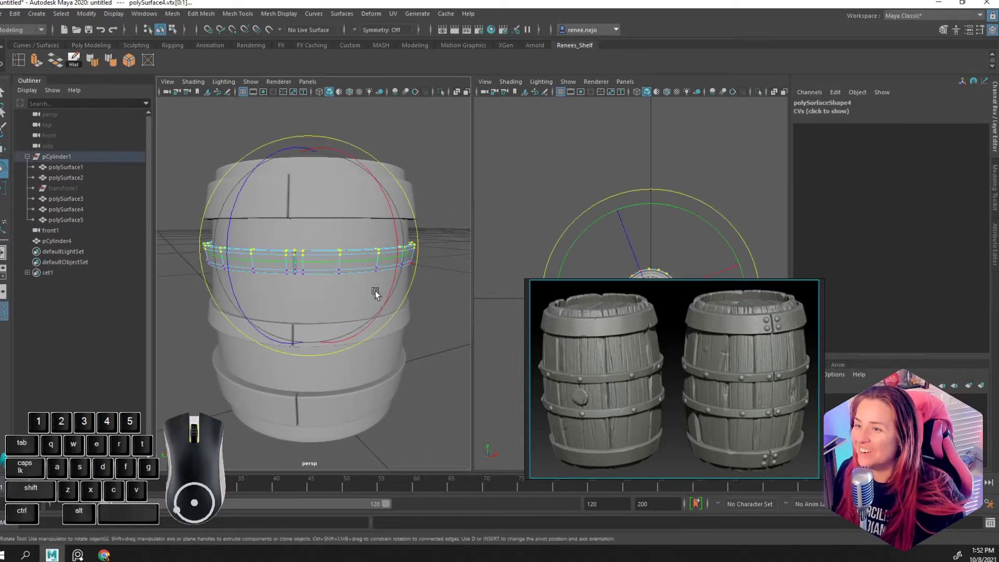
Step: Select the upper vertices of the upper narrow band (polySurface4) and scale them slightly in the horizontal plane
key("space")
right_click_drag(352, 292, 352, 300)
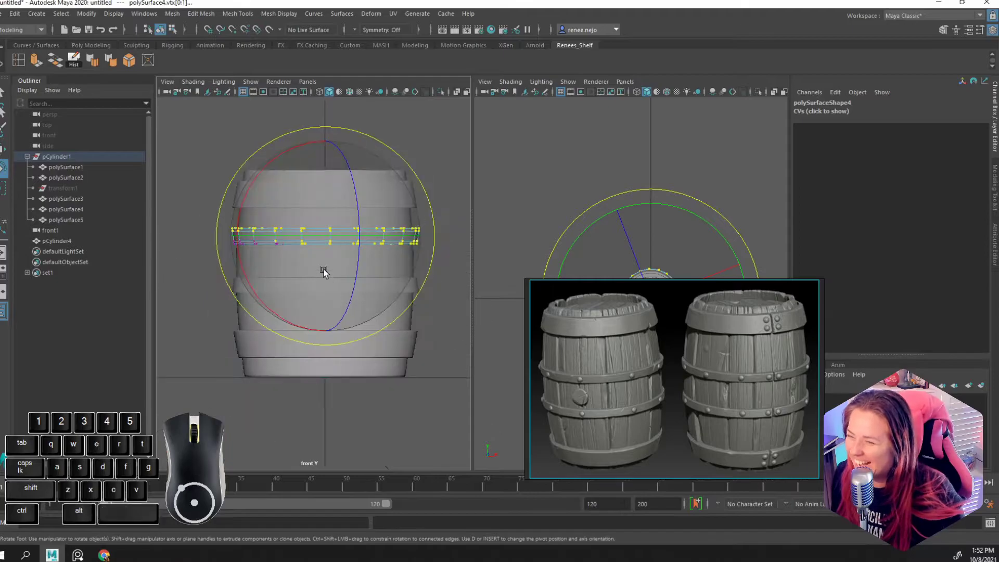
scroll(319, 263, "down", 5)
scroll(412, 286, "up", 5)
left_click_drag(202, 151, 448, 239)
key("space")
mouse_move(360, 241)
left_mouse_down()
mouse_move(364, 219)
mouse_move(360, 229)
left_mouse_up()
key("r")
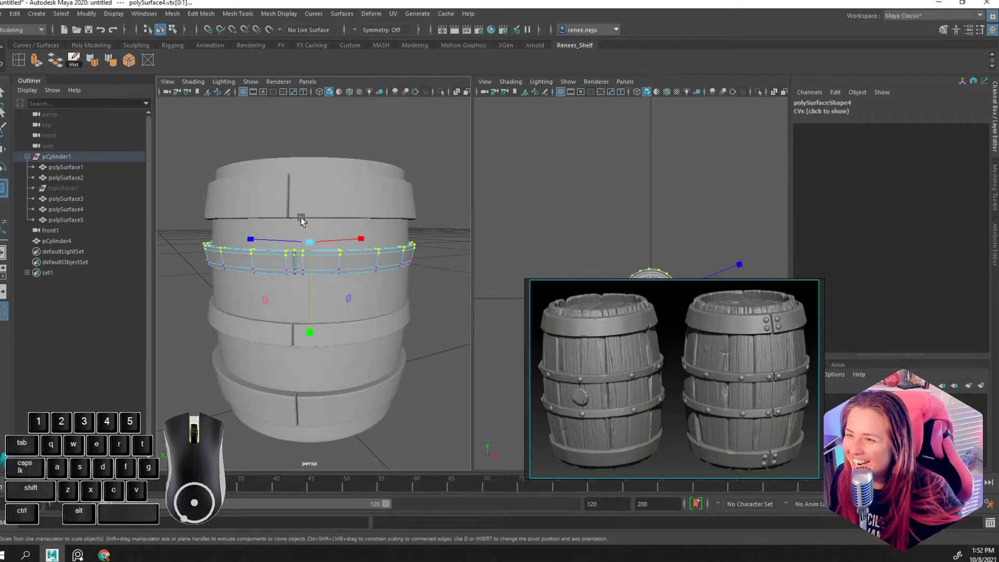
left_click_drag(399, 317, 418, 343, "alt")
left_click_drag(286, 206, 285, 210)
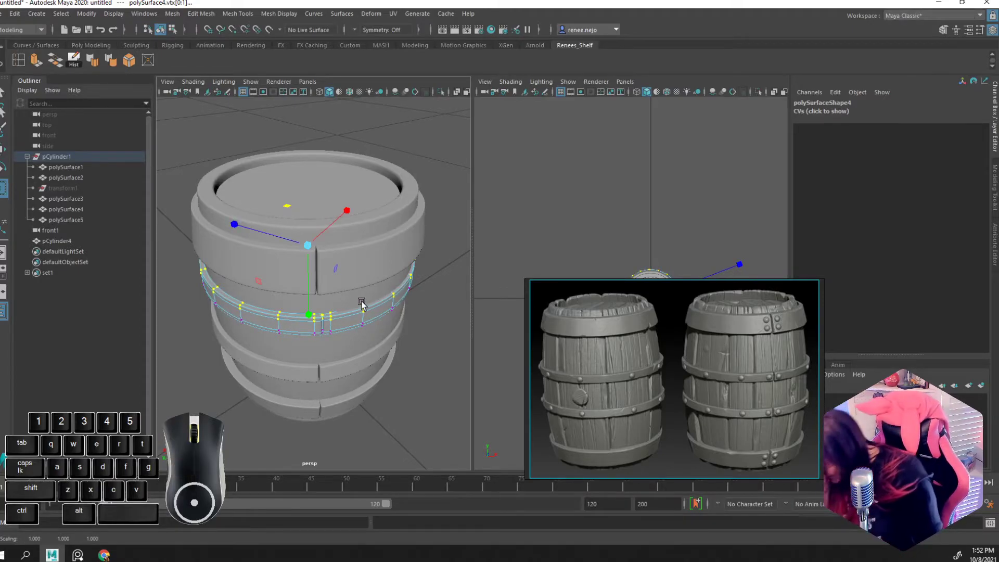
left_click_drag(438, 408, 382, 370, "alt")
left_click_drag(318, 224, 357, 330, "alt")
Step: Reduce the height of the upper narrow band (polySurface4) to a Scale Y of about 0.468
left_click(369, 310)
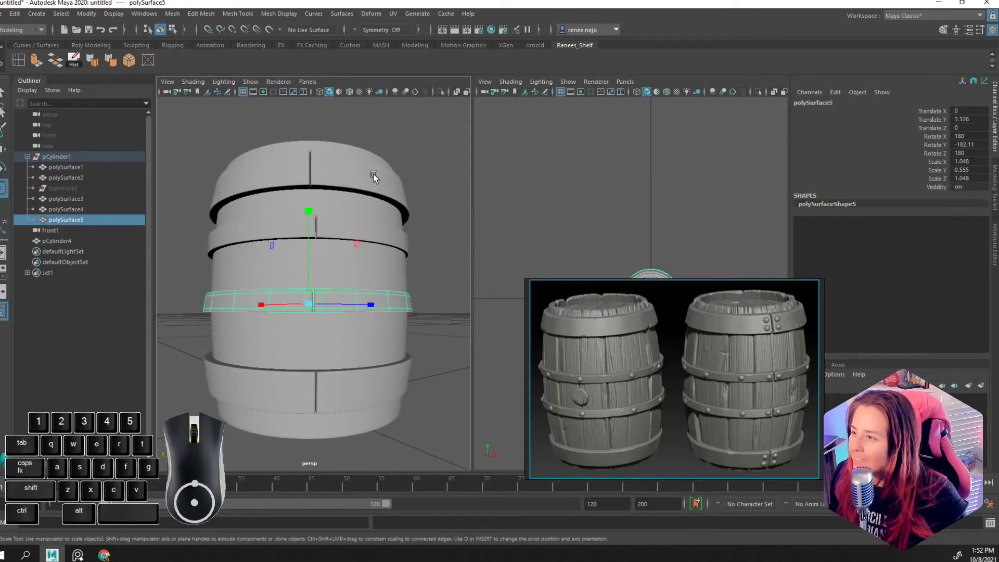
right_click_drag(361, 176, 246, 323)
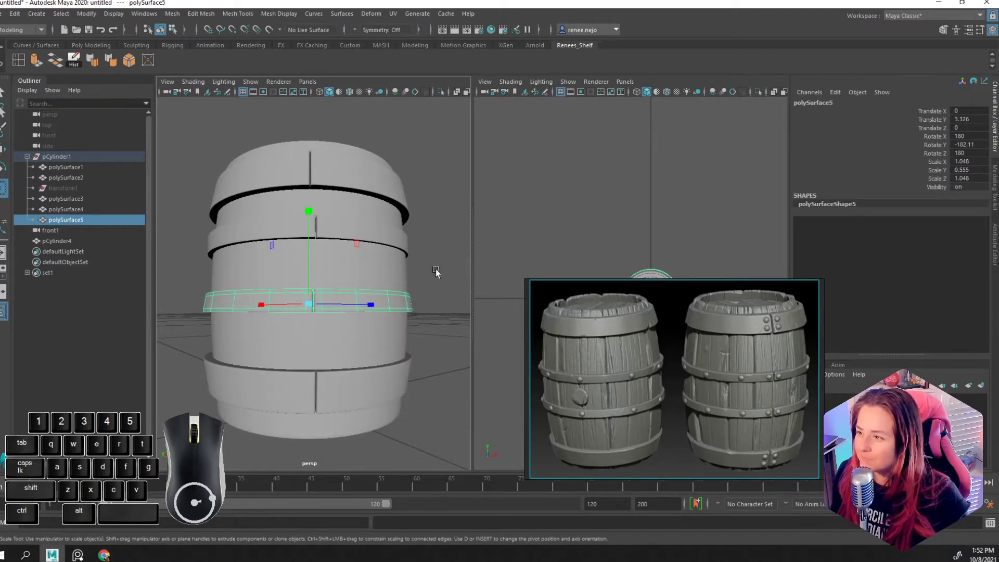
left_click(382, 230)
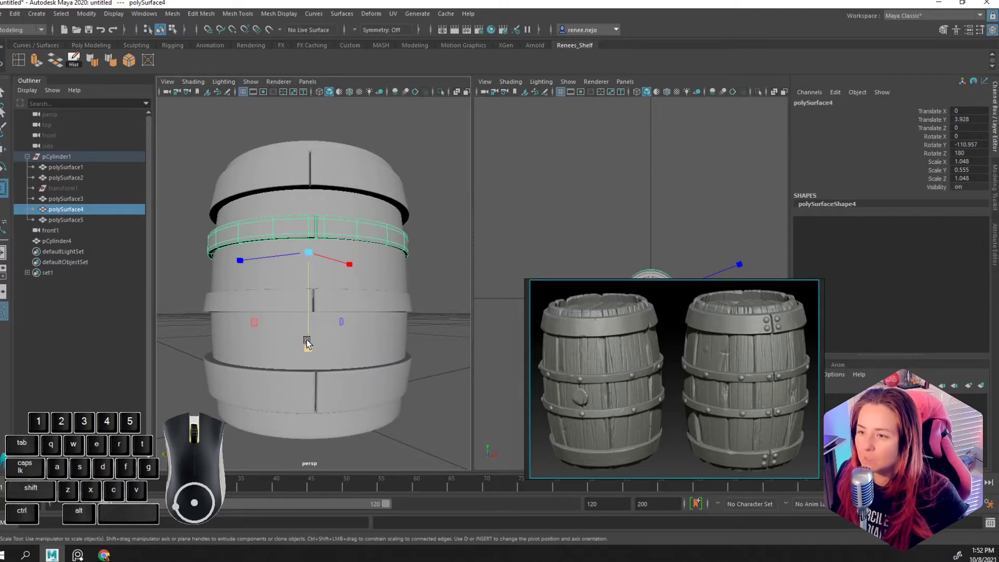
left_click_drag(307, 341, 308, 338)
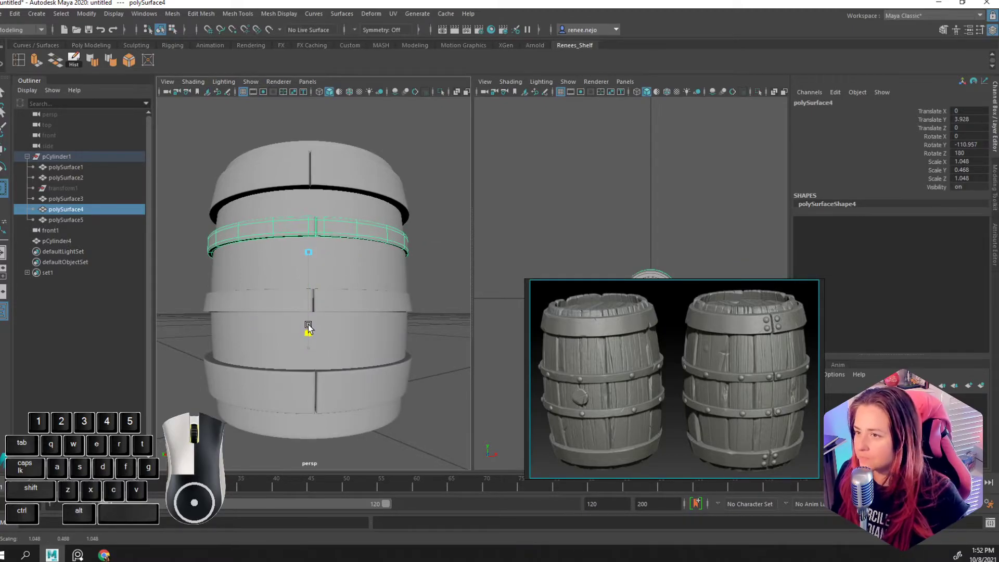
Step: Delete the lower narrow band (polySurface5) from the barrel
left_click(340, 303)
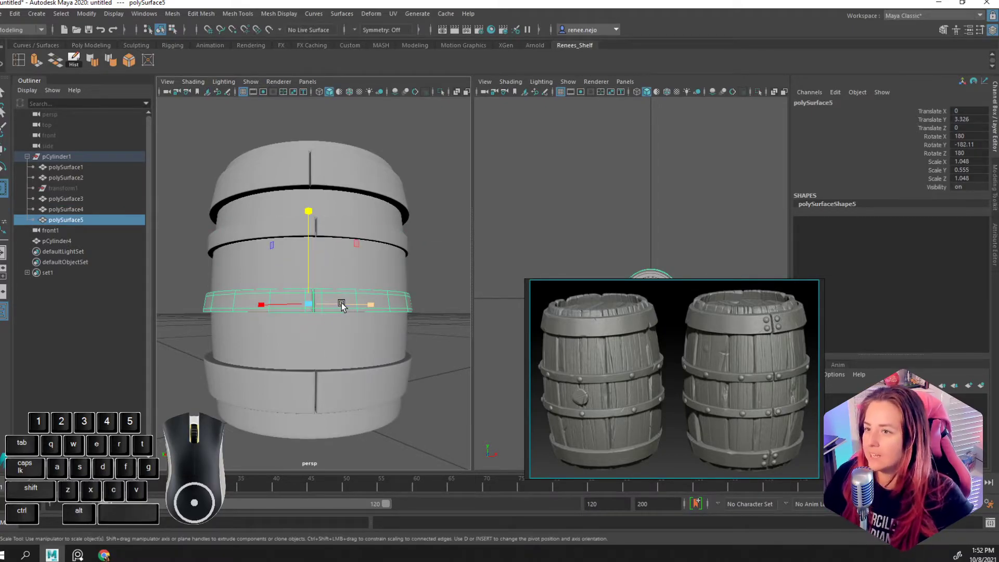
key("Delete")
left_click(352, 198)
left_click_drag(351, 197, 324, 171, "alt")
left_click(428, 402)
left_click_drag(397, 382, 382, 351, "alt")
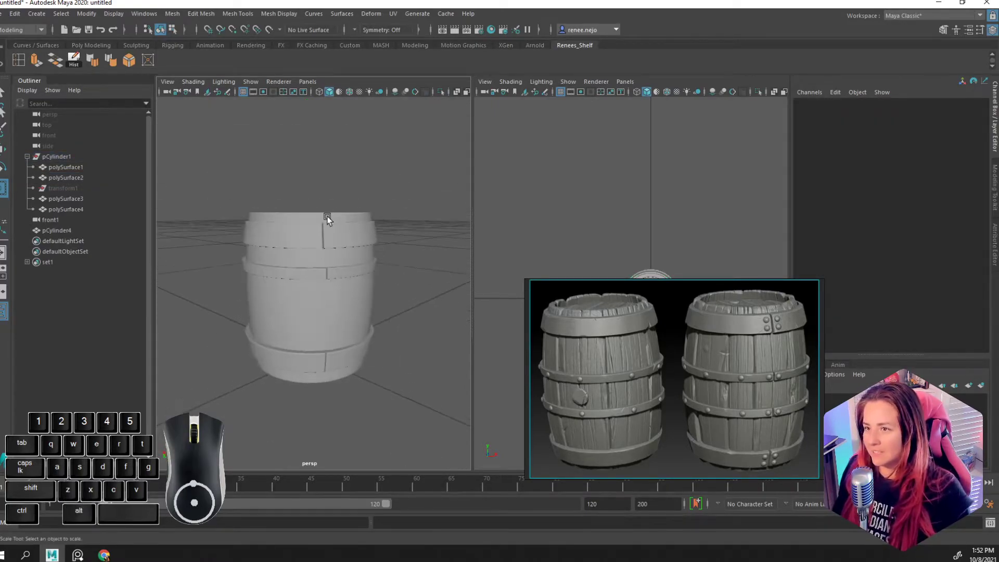
Step: Scale the top band's height to about 0.907 and position it at about Translate Y 0.032
left_click(326, 219)
left_click_drag(307, 162, 310, 176)
key("w")
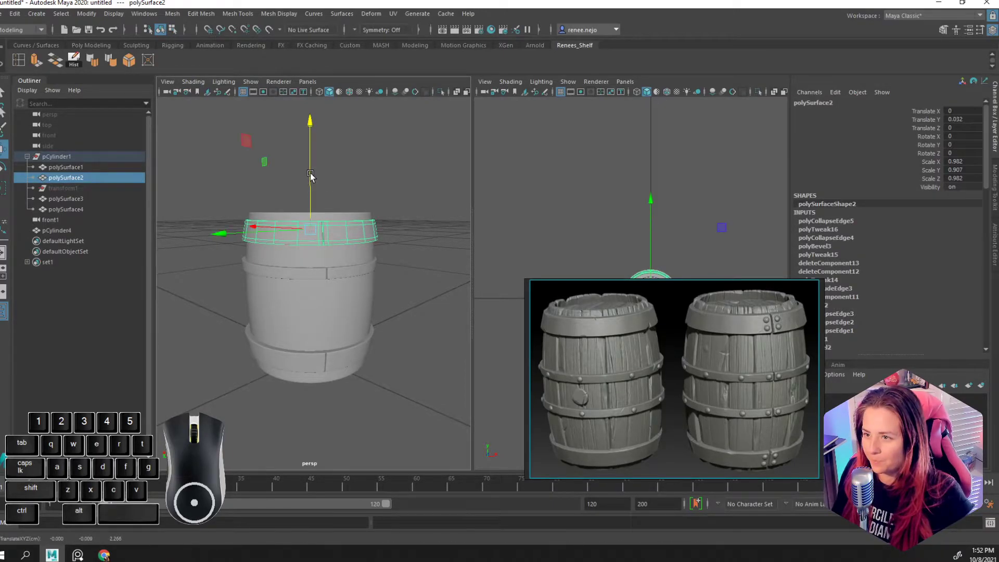
Step: Delete the wide band at the barrel's base (polySurface3)
left_click(348, 358)
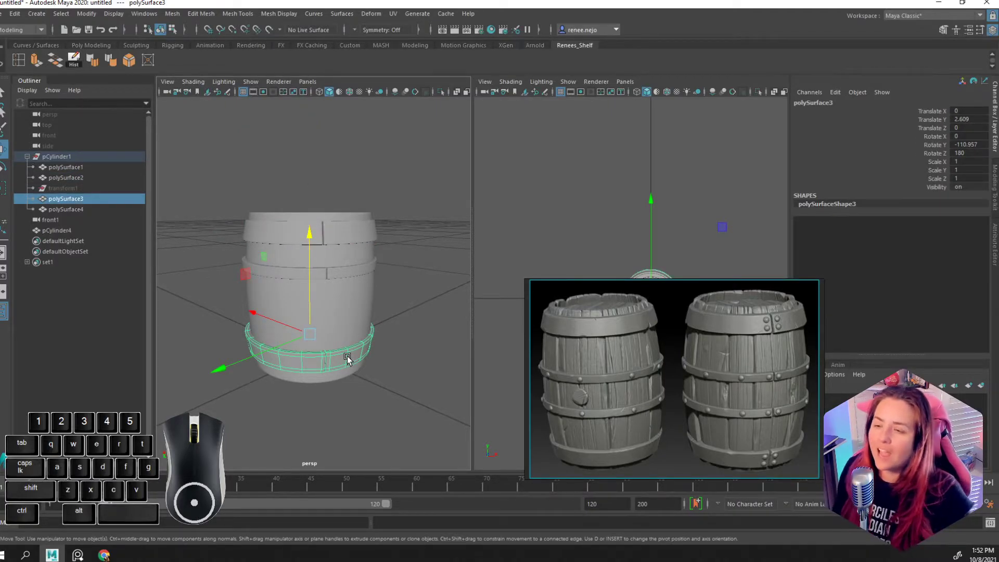
left_click(357, 327)
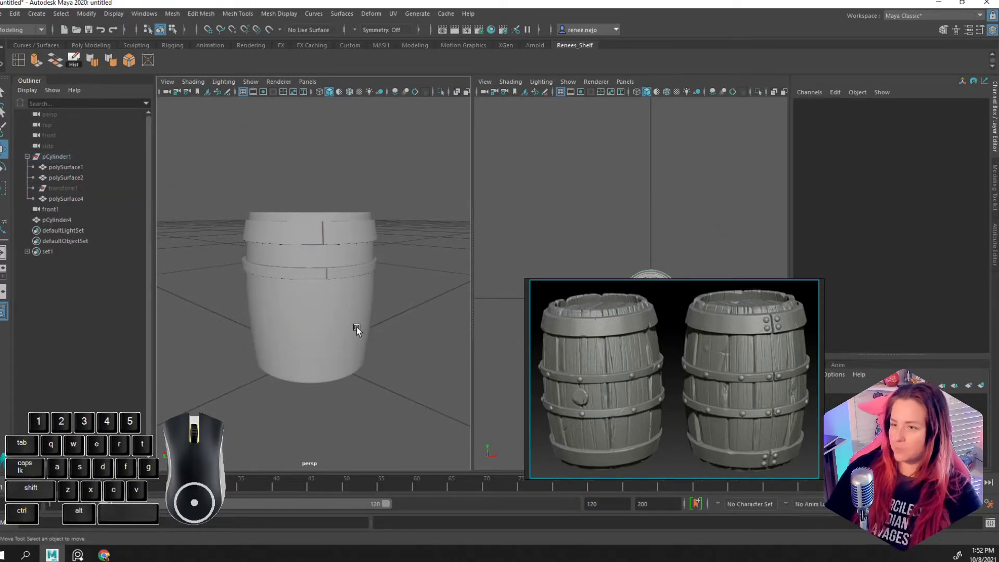
left_click(358, 281)
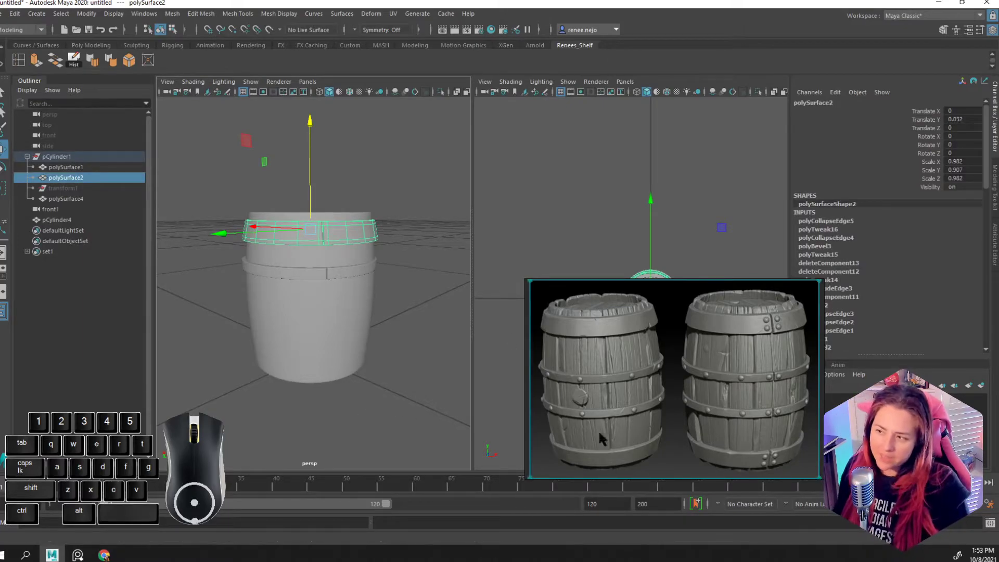
Step: Lower the remaining narrow band (polySurface4) along the barrel to about Translate Y 3.65
left_click(343, 278)
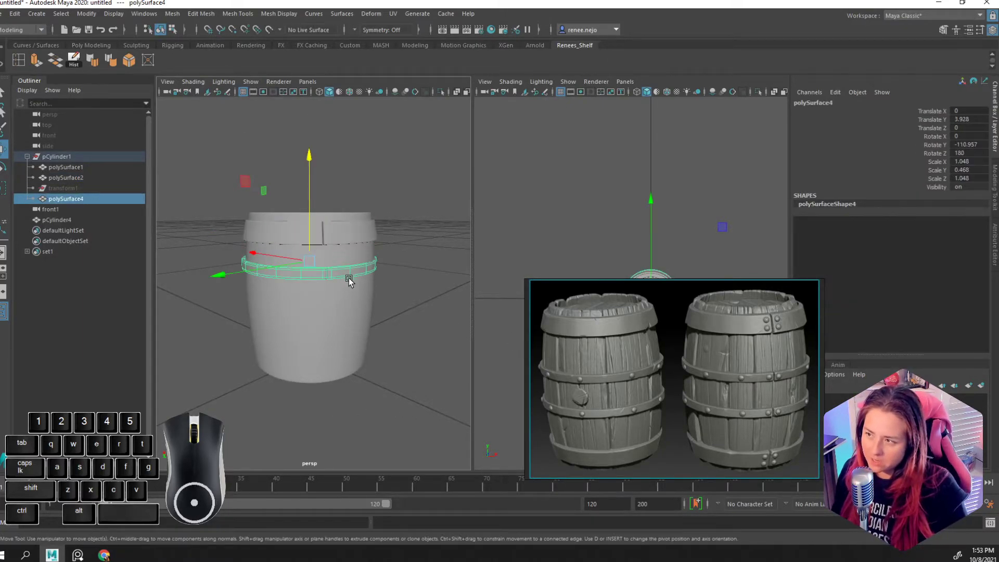
left_click_drag(309, 207, 309, 206)
left_click_drag(308, 215, 308, 221)
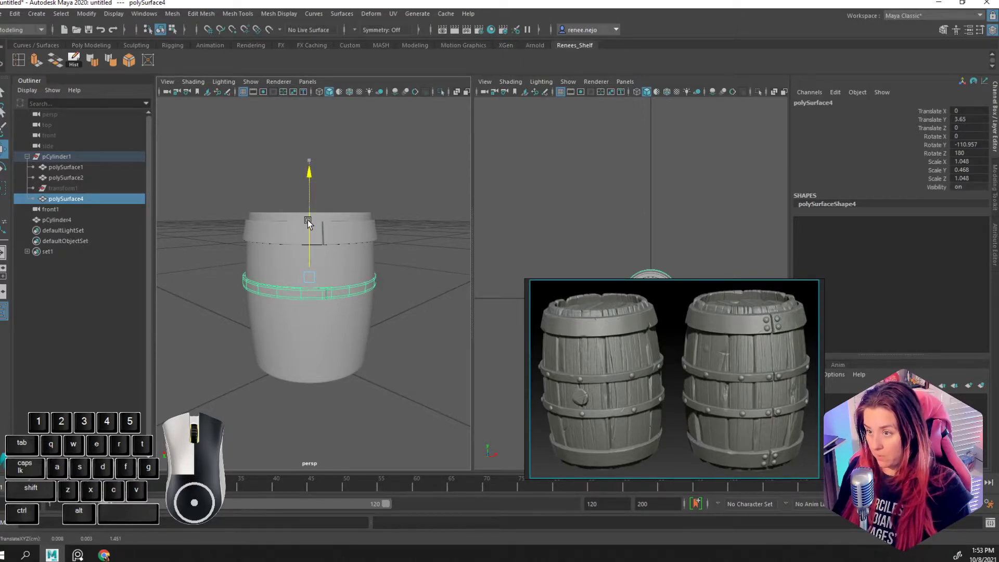
Step: Duplicate the narrow band together with the top band and flip the copies by setting Rotate X to 180
left_click(345, 234, "shift")
key("ctrl+d")
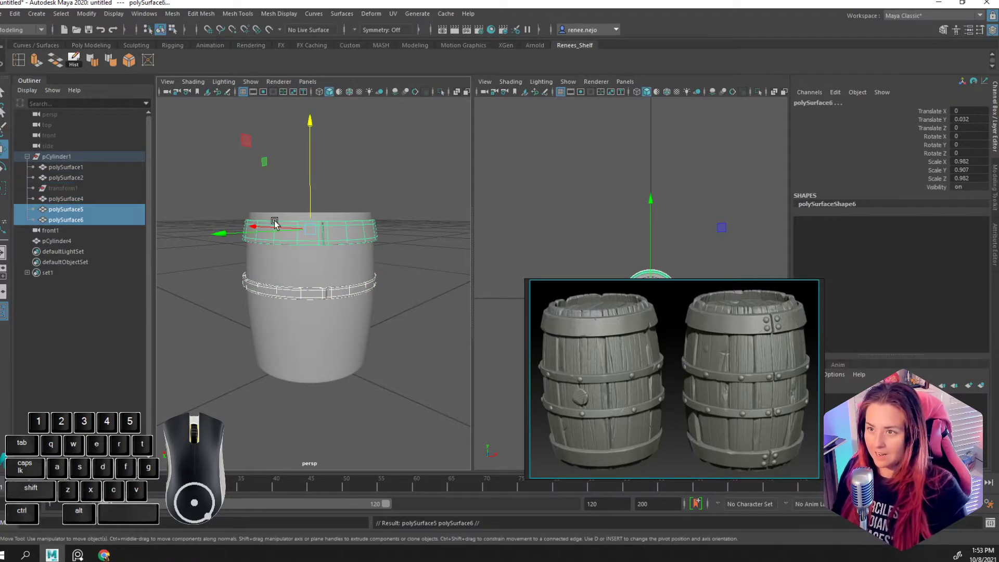
key("e")
left_click_drag(251, 151, 332, 386)
double_click(969, 135)
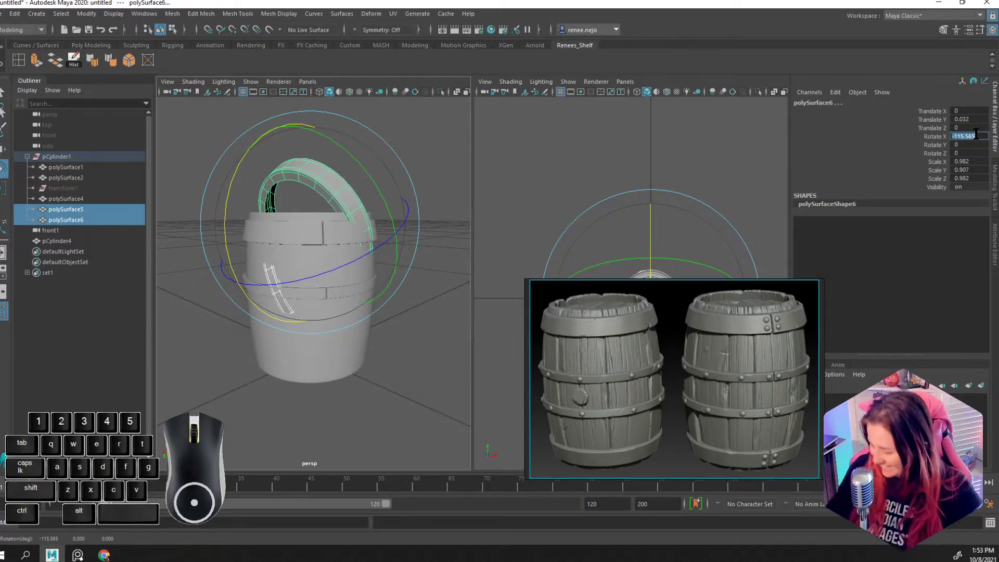
type("180")
key("Return")
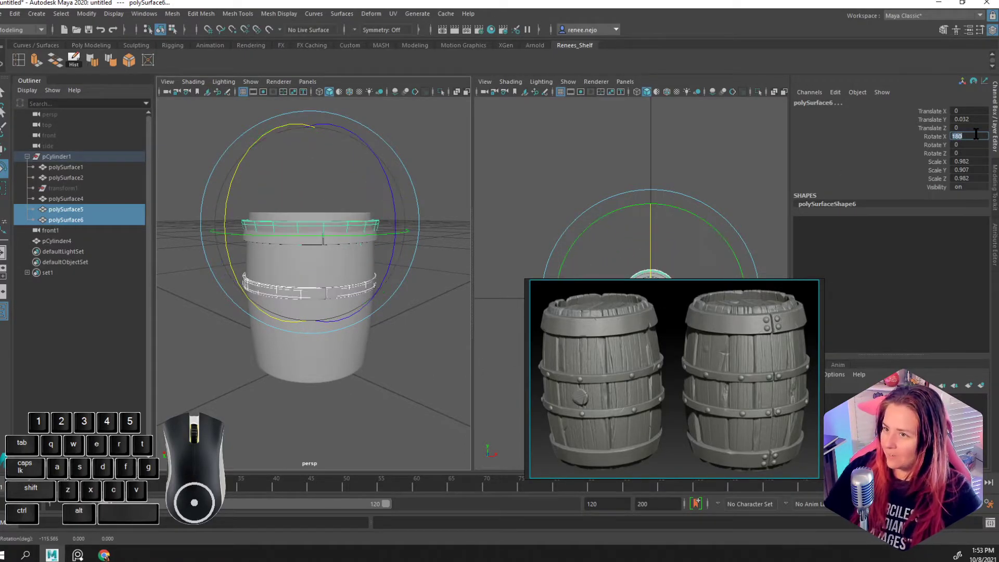
Step: Move the copied wide band down to the barrel's base and the copied narrow band to about Translate Y 3.077
key("w")
left_click_drag(310, 142, 309, 177)
left_click(326, 274)
left_click_drag(311, 214, 307, 272)
Step: Select both copied bands and rotate them around the barrel's vertical axis to bring their seams to the front
left_click(350, 336, "shift")
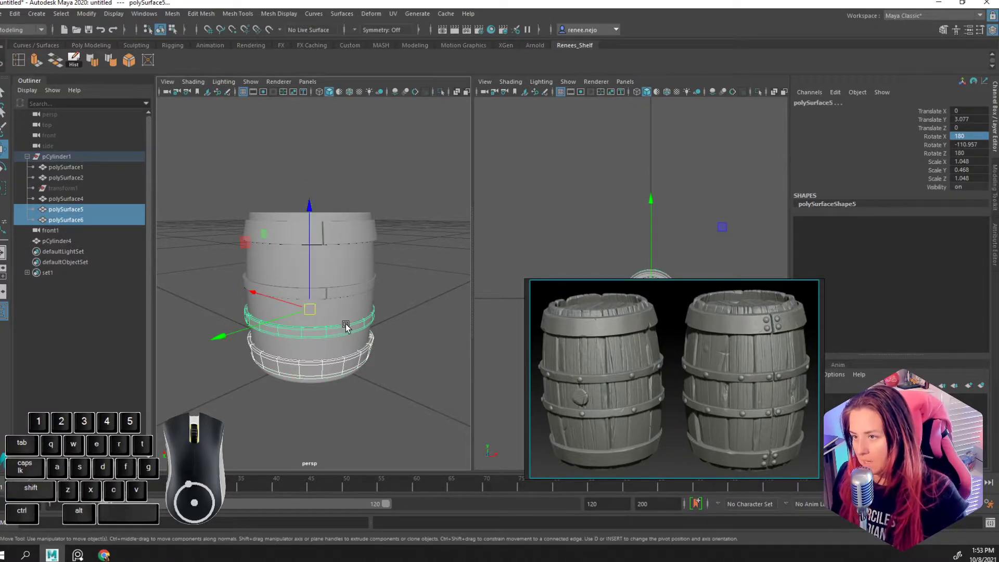
key("w")
key("e")
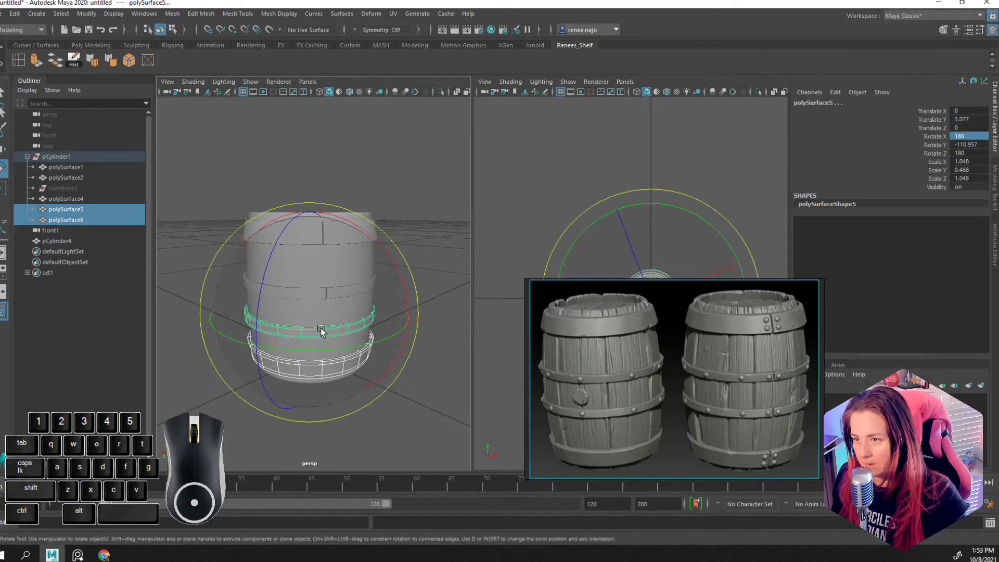
left_click_drag(319, 351, 440, 346)
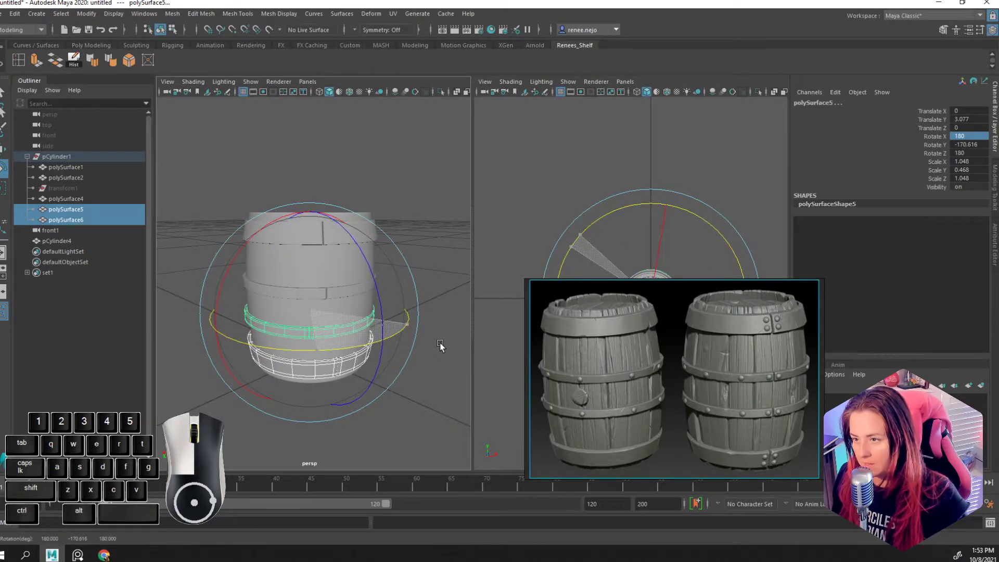
left_click(411, 399)
Step: Rotate the lower narrow band to about Rotate Y -182.191 and turn the bottom band to line up its seam
left_click(353, 334)
mouse_move(356, 348)
left_mouse_down()
mouse_move(374, 345)
mouse_move(358, 355)
left_mouse_up()
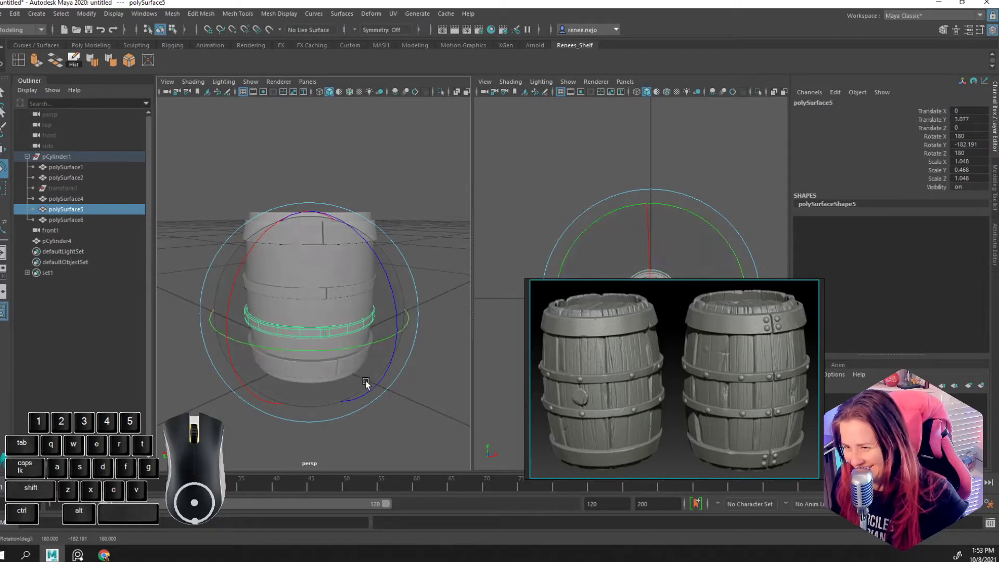
left_click(361, 373)
left_click(329, 357)
left_click_drag(358, 388, 343, 395)
left_click(424, 358)
mouse_move(423, 358)
left_mouse_down("alt")
mouse_move(391, 365)
mouse_move(395, 380)
mouse_move(435, 369)
left_mouse_up("alt")
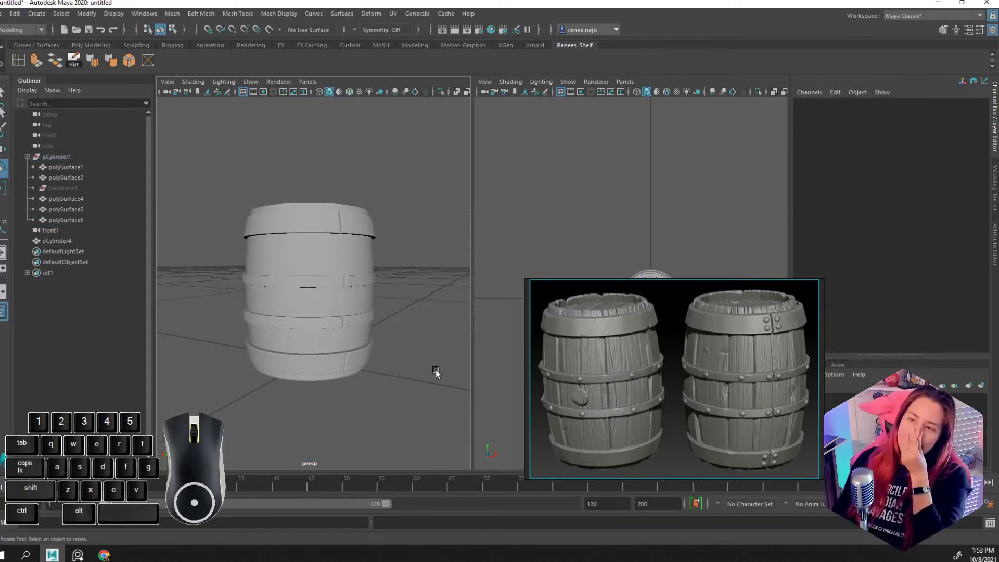
Step: Examine the four bands and their seams from several angles against the reference barrel
scroll(398, 341, "down", 1)
scroll(383, 345, "up", 1)
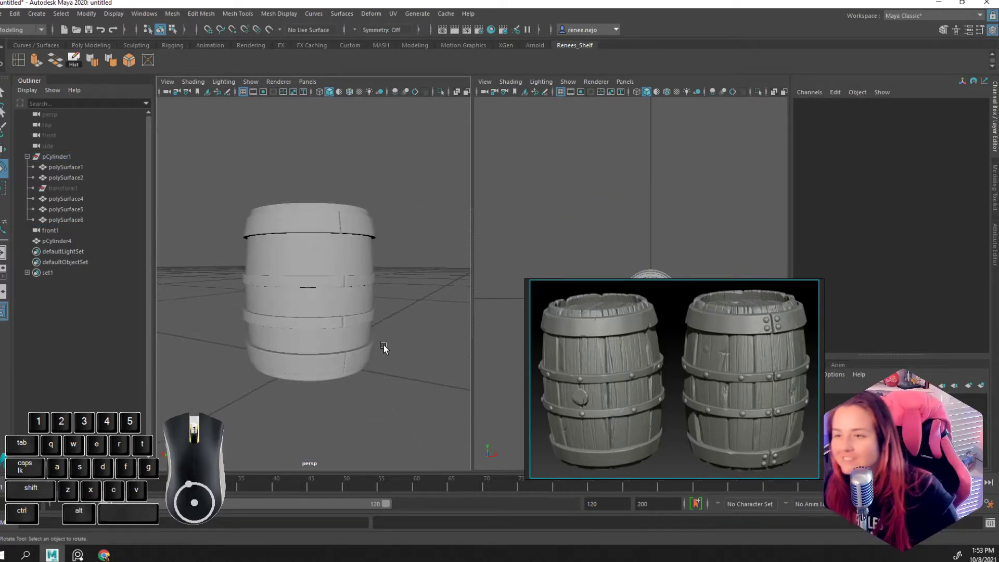
left_click(337, 361)
left_click(435, 319)
mouse_move(435, 319)
left_mouse_down("alt")
mouse_move(432, 329)
mouse_move(444, 287)
mouse_move(394, 281)
mouse_move(395, 314)
mouse_move(425, 323)
left_mouse_up("alt")
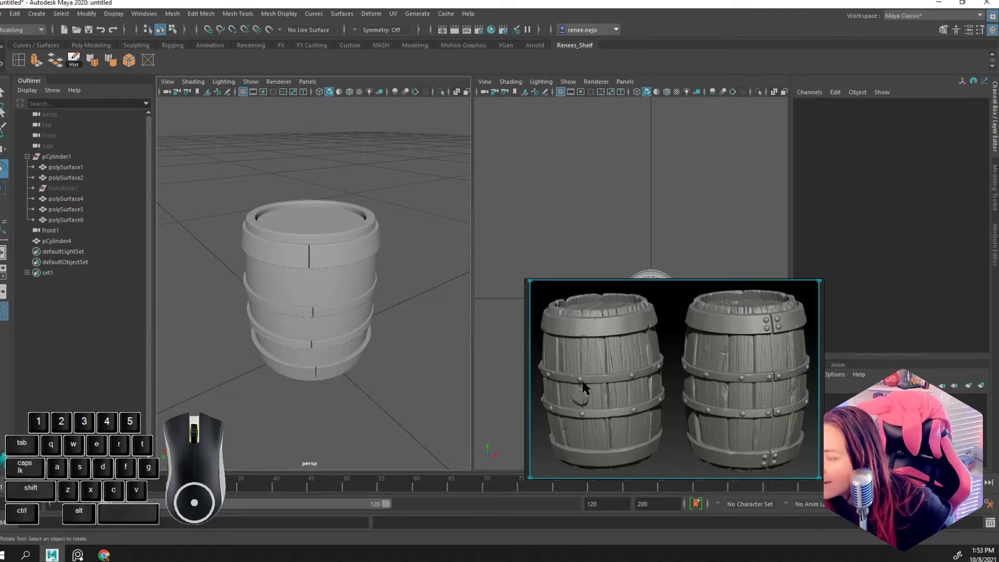
scroll(341, 349, "up", 5)
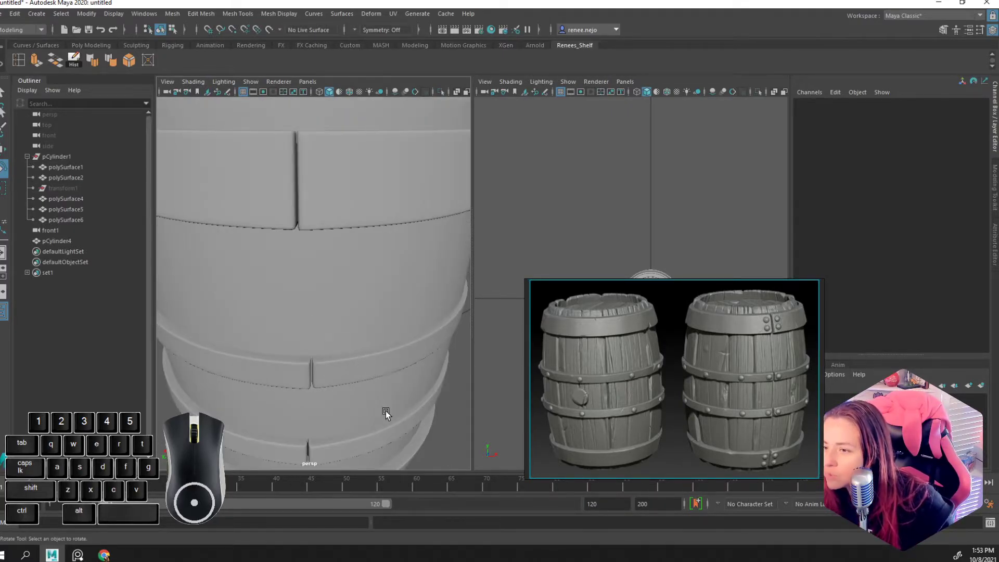
scroll(385, 411, "down", 5)
left_click_drag(345, 413, 397, 363, "alt")
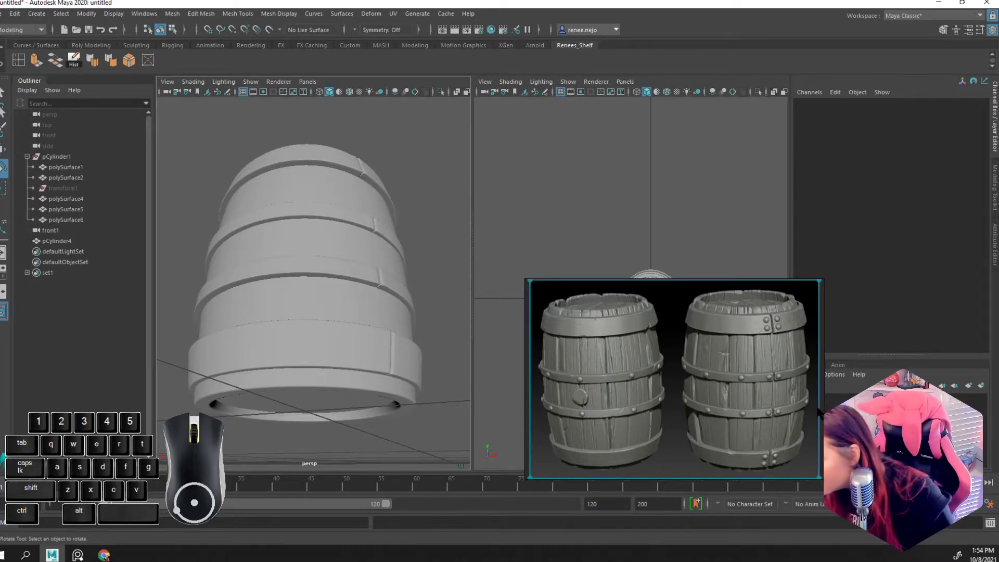
left_click_drag(412, 326, 356, 389, "alt")
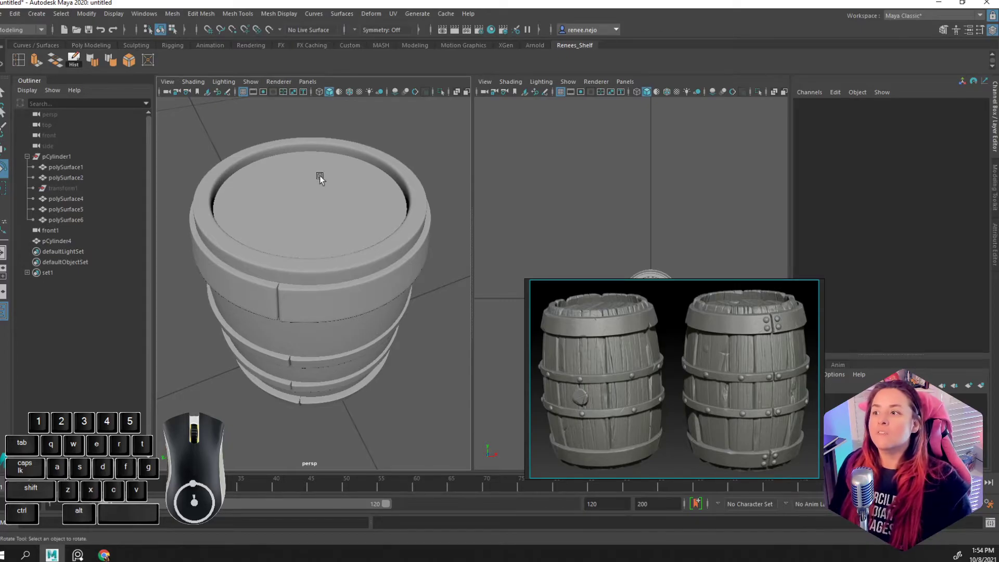
Step: Examine the edge layout of the barrel's lid (pCylinder4) from above
left_click(323, 211)
left_click_drag(419, 241, 472, 261, "alt")
scroll(318, 229, "up", 5)
scroll(317, 241, "down", 5)
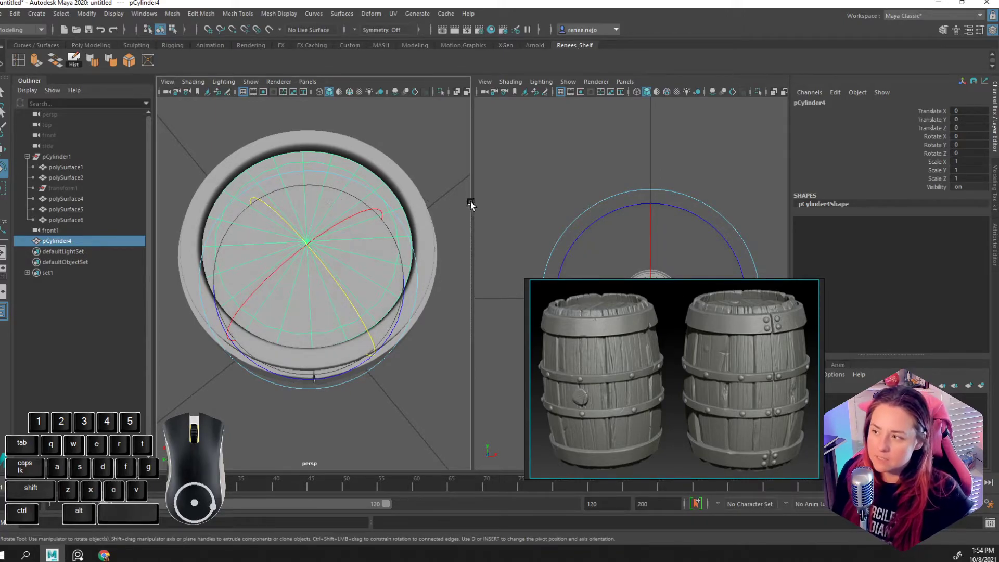
left_click_drag(456, 185, 338, 220, "alt")
left_click(448, 171)
left_click(327, 193)
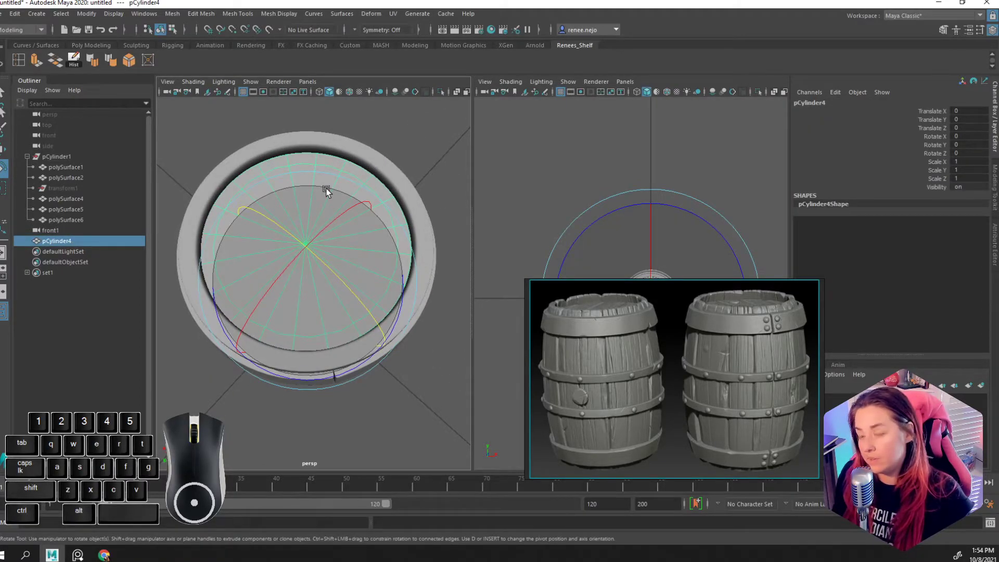
mouse_move(326, 188)
right_mouse_down()
mouse_move(326, 217)
mouse_move(323, 189)
right_mouse_up()
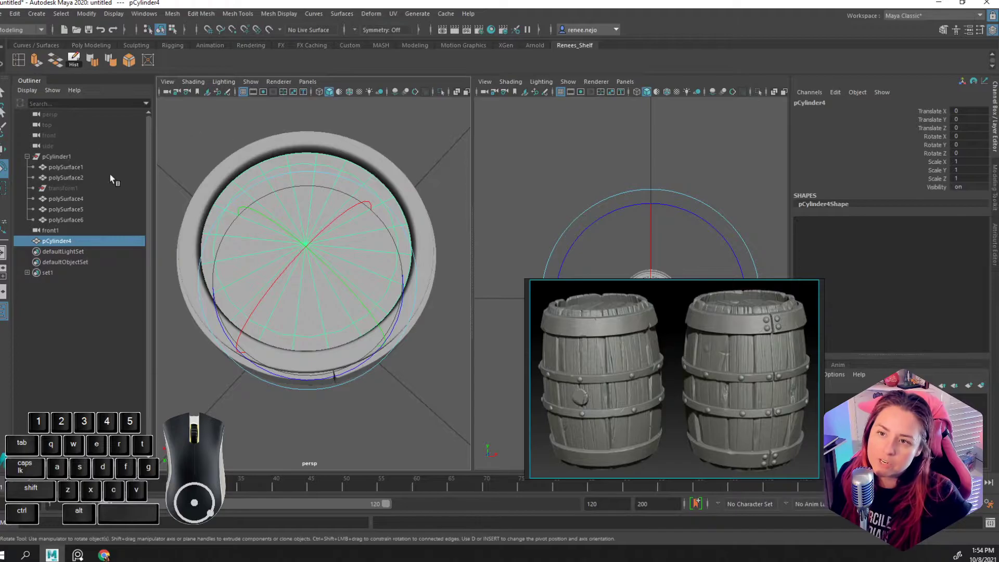
left_click(382, 125)
Step: Select the edge loop near the lid's rim and scale it inward to about half the lid's radius
right_click_drag(303, 176, 305, 156)
left_click(299, 190)
double_click(304, 167)
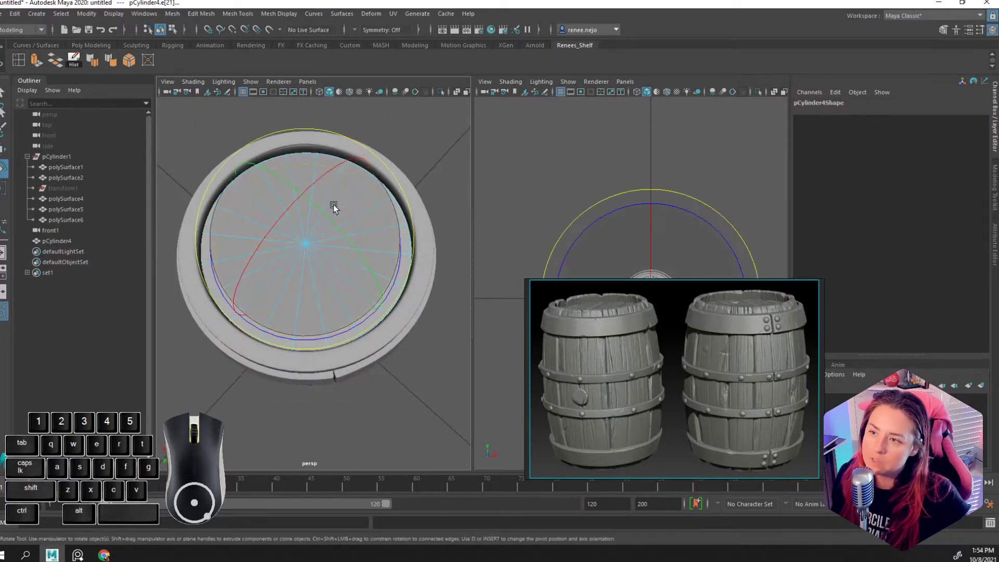
key("r")
left_click_drag(307, 248, 236, 278)
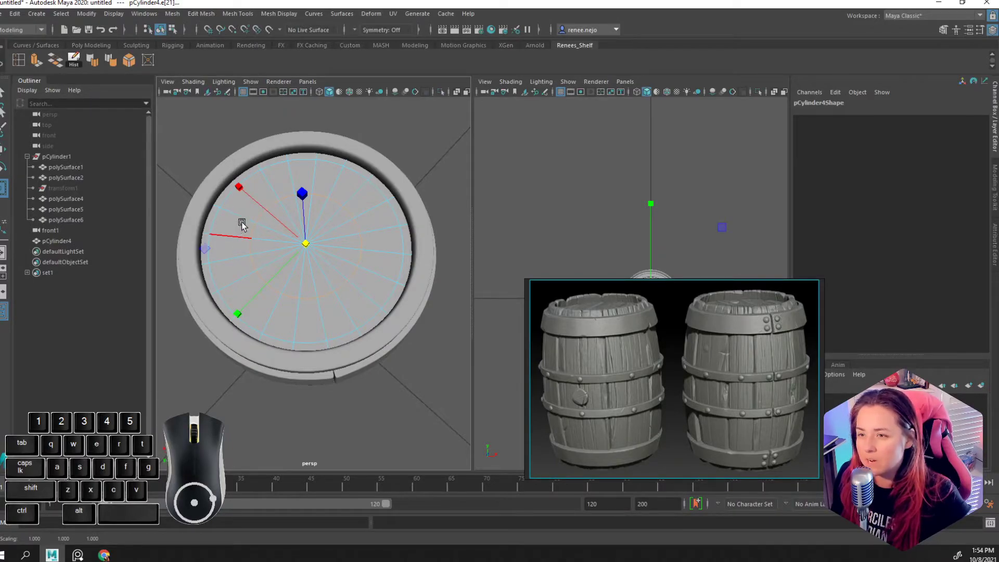
Step: Delete one face in the outer ring of the barrel's lid
right_click_drag(241, 227, 232, 241)
left_click(231, 231)
key("Delete")
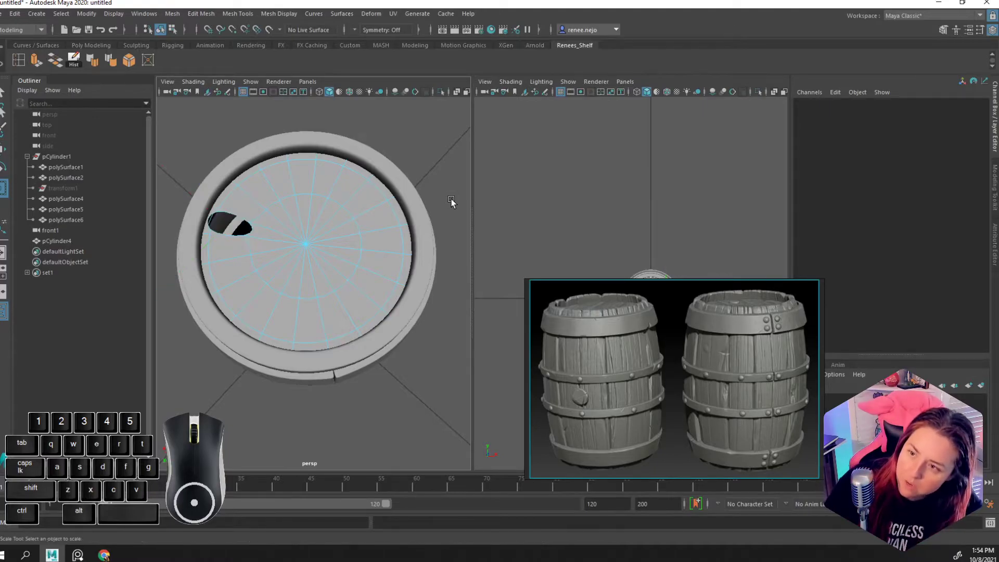
Step: Try to scale an edge of the hole left by the deleted face on the barrel's lid
right_click_drag(234, 223, 236, 199)
left_click(229, 216)
double_click(229, 216)
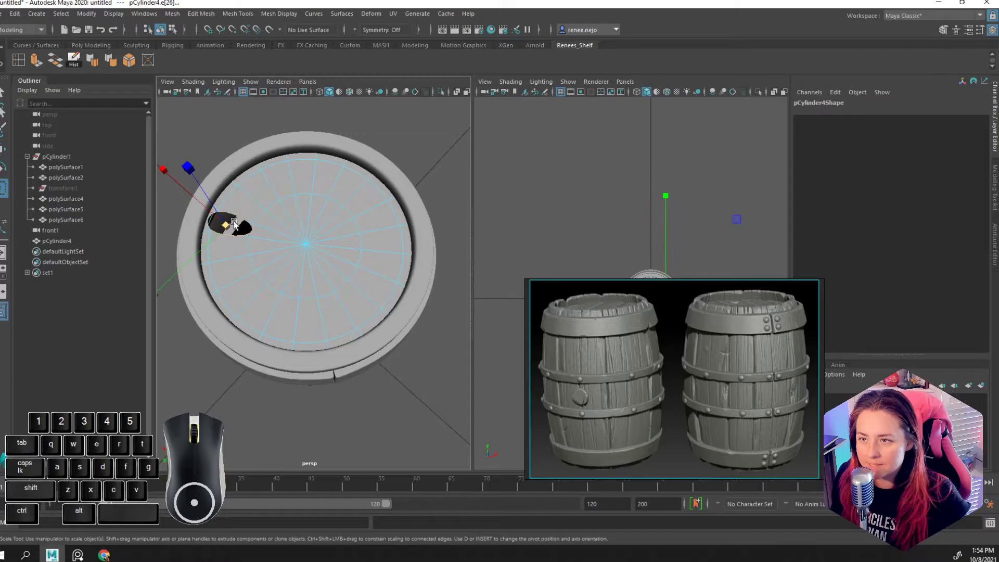
scroll(232, 223, "up", 5)
middle_click_drag(209, 191, 300, 273, "alt")
left_click(243, 254)
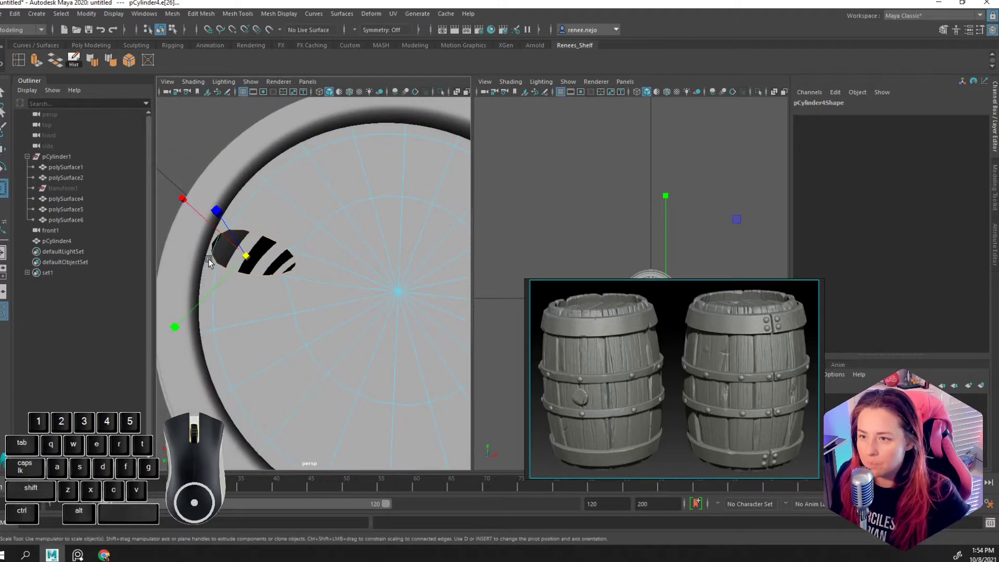
left_click_drag(182, 199, 196, 212)
left_click_drag(176, 327, 188, 324)
Step: Undo the edge scaling and the face deletion on the barrel's lid
key("ctrl+z")
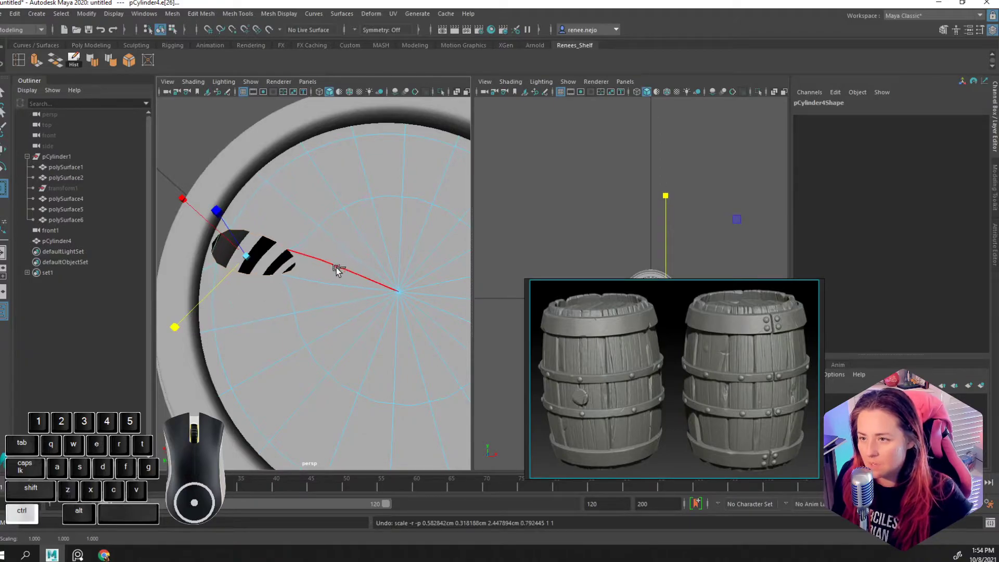
key("ctrl+z")
key("ctrl+z")
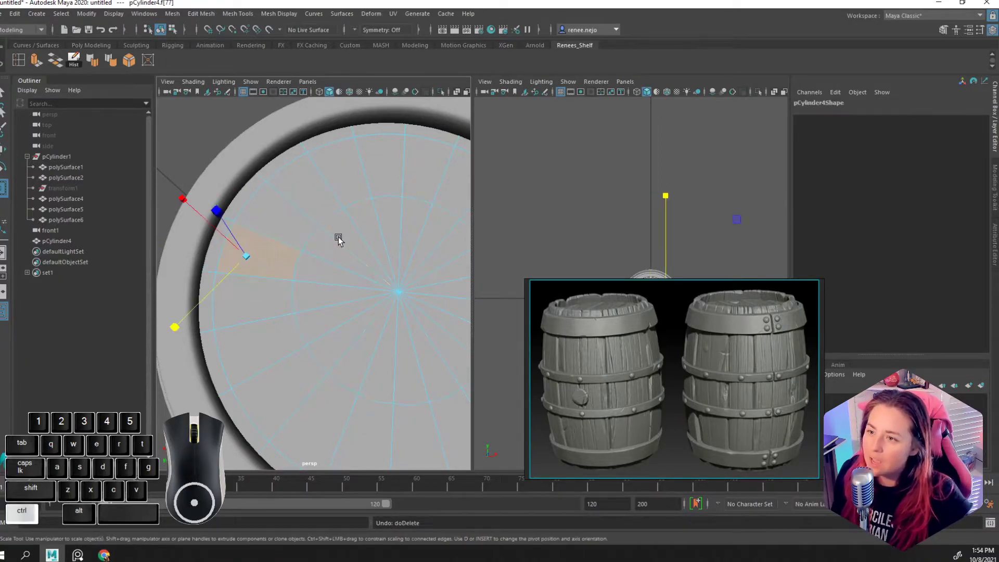
scroll(311, 254, "down", 3)
scroll(322, 256, "up", 3)
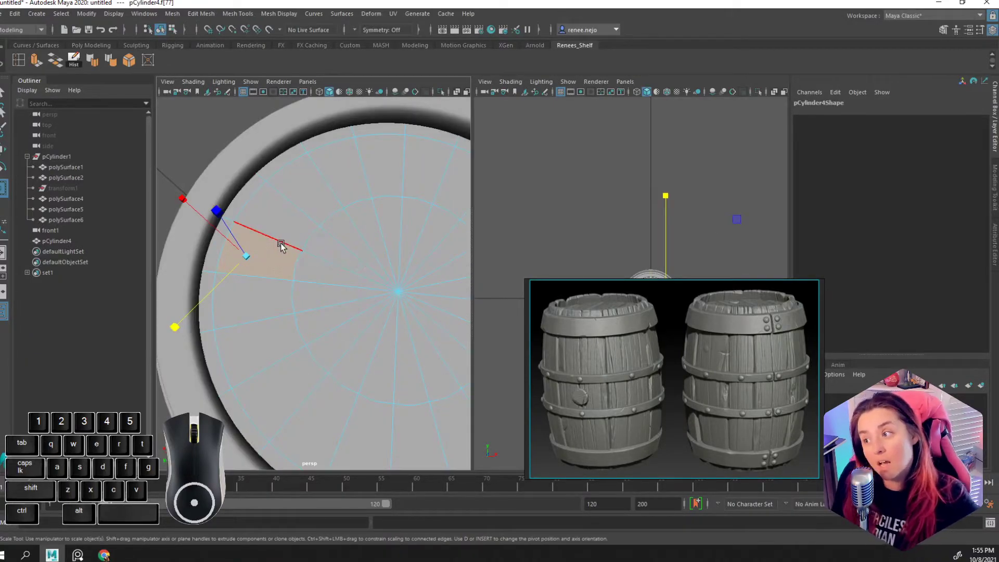
mouse_move(335, 245)
left_mouse_down("alt")
mouse_move(335, 274)
mouse_move(342, 264)
left_mouse_up("alt")
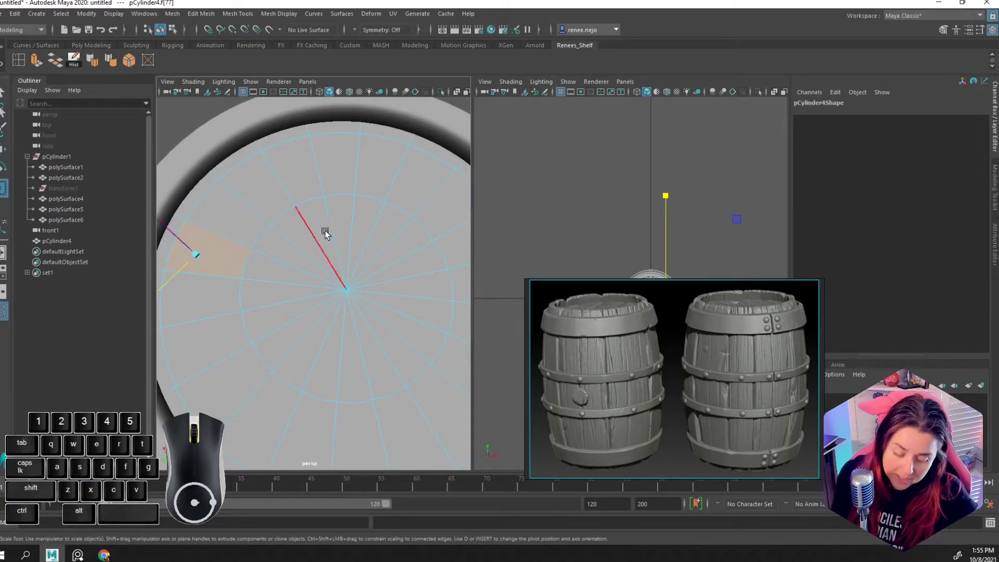
Step: Try deleting the neighbouring face in the lid's outer ring with smooth mesh preview on
right_click_drag(234, 210, 238, 235)
left_click(240, 232)
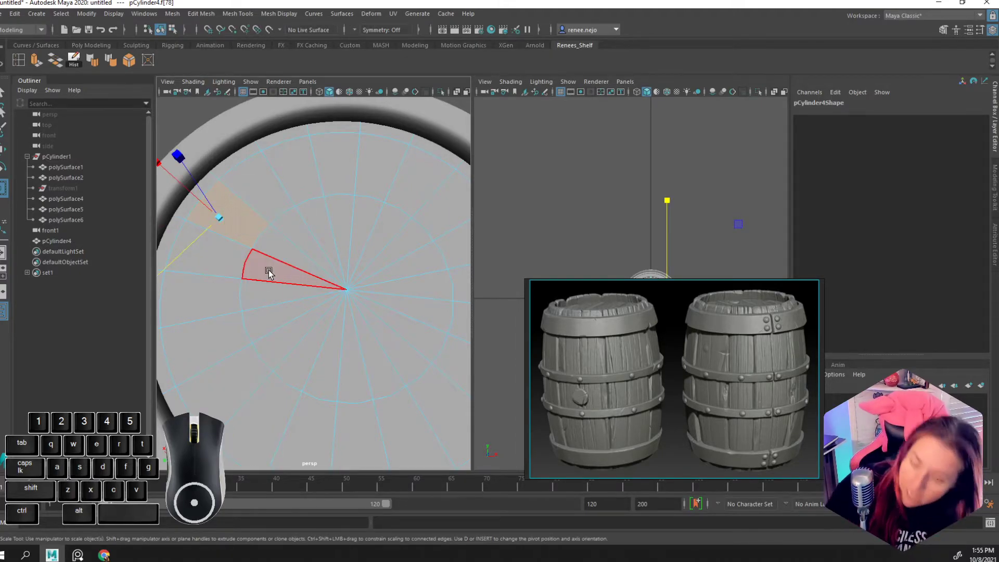
key("Delete")
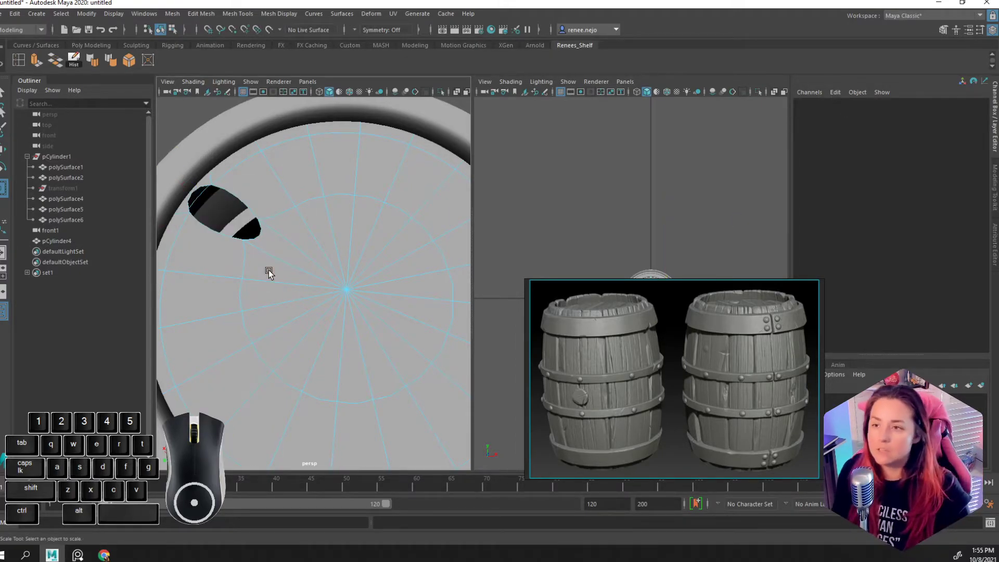
key("ctrl+z")
key("Delete")
key("ctrl+z")
key("ctrl+z")
left_click_drag(270, 256, 289, 248, "alt")
left_click(261, 204)
left_click(299, 267)
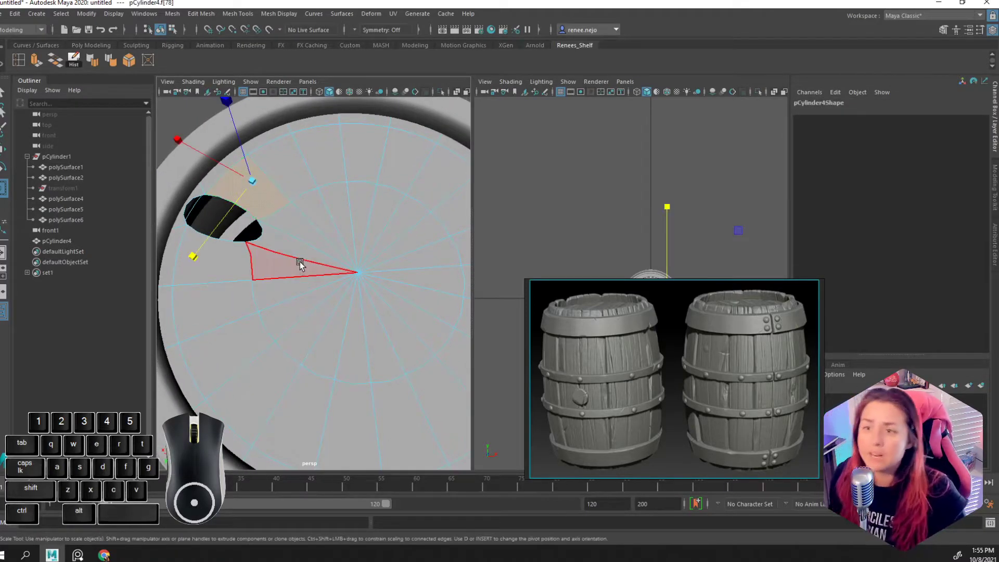
key("ctrl+z")
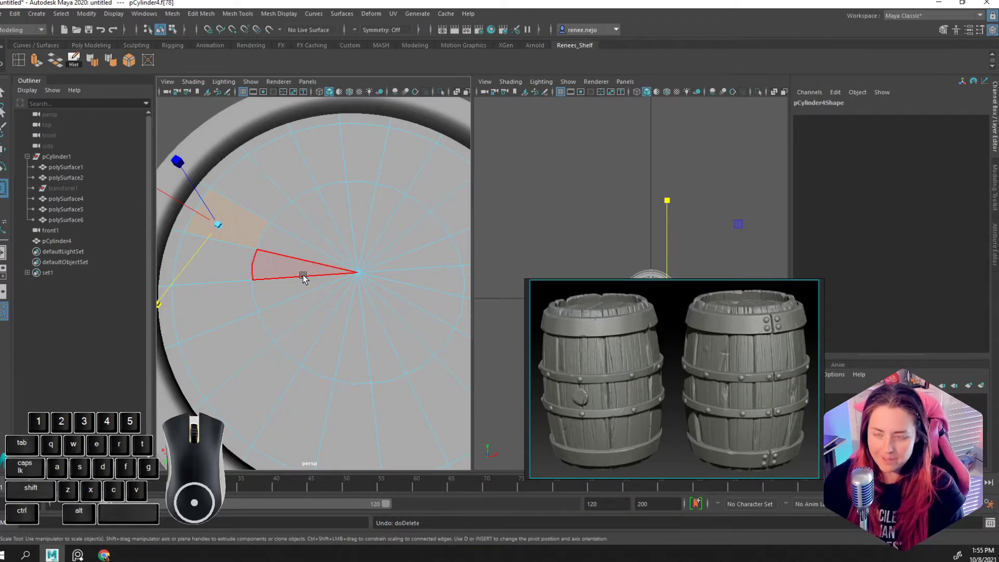
Step: Try deleting the same outer-ring lid face with smooth mesh preview turned off
key("1")
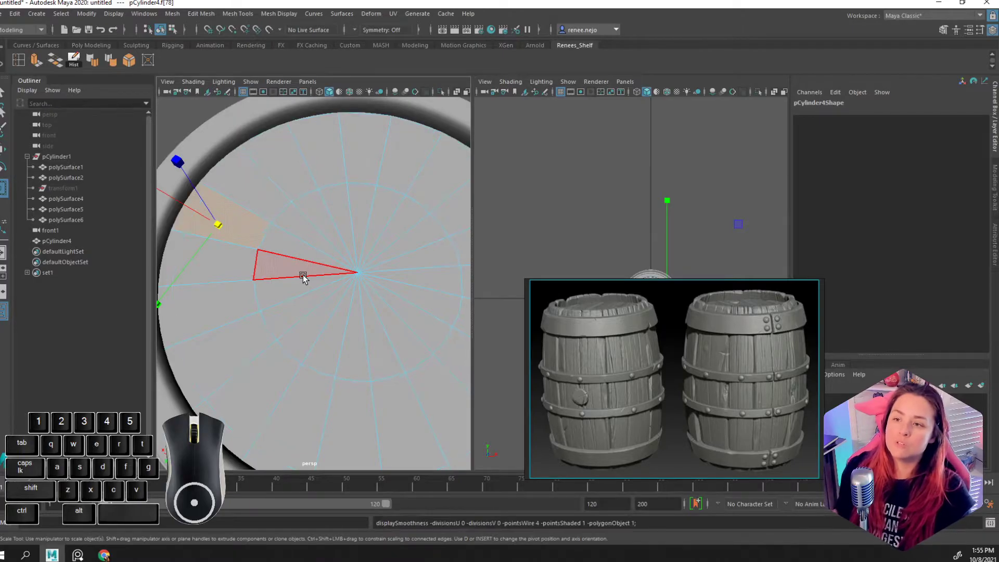
left_click(282, 241)
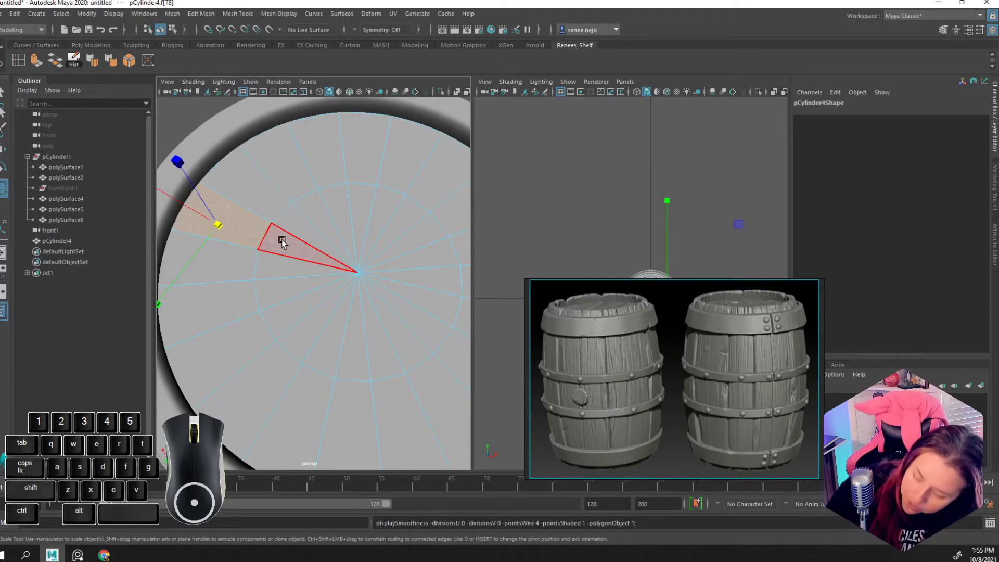
key("Delete")
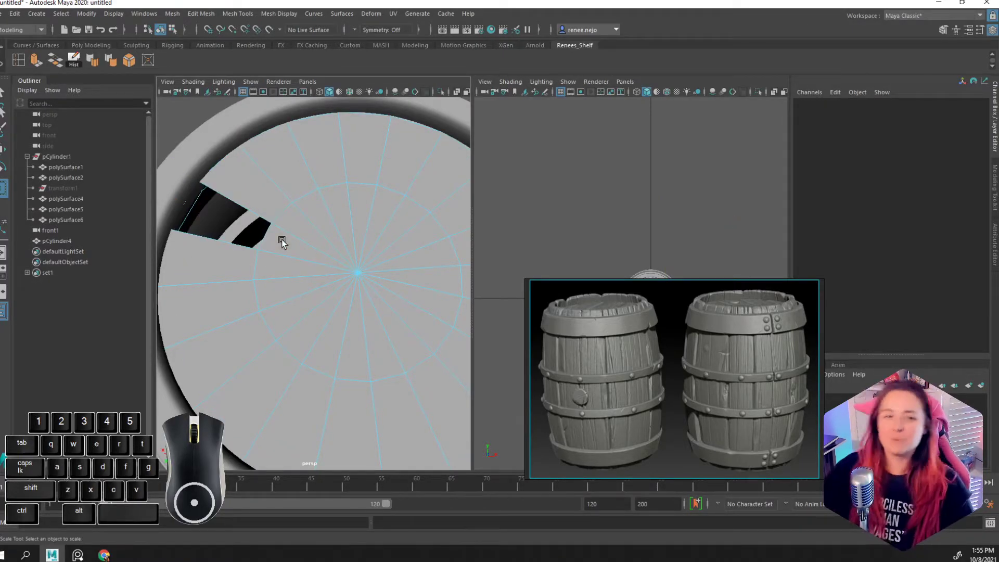
key("ctrl+z")
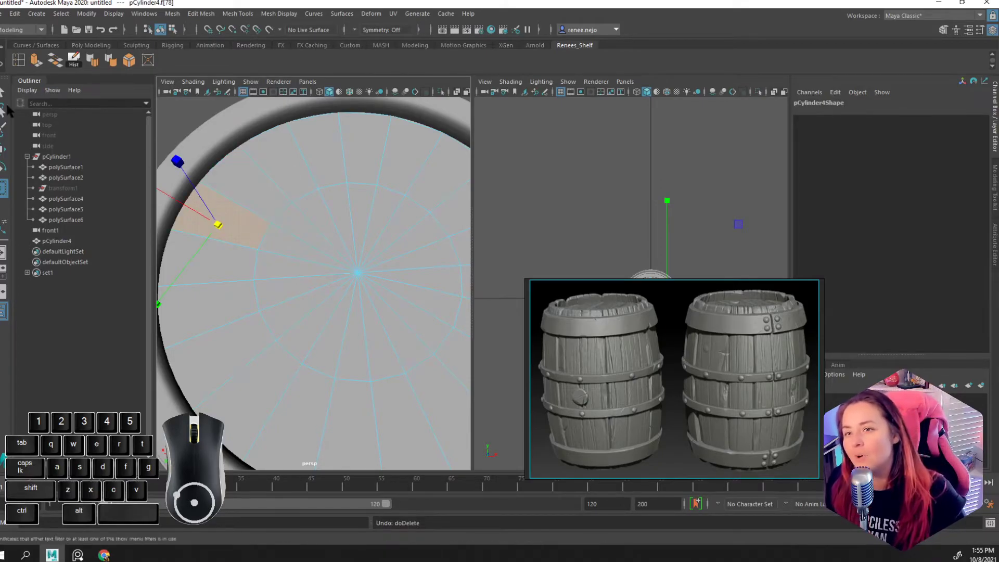
Step: Insert an additional edge loop between the inner edge ring and the rim of the barrel's lid
left_click(19, 60)
left_click_drag(229, 200, 227, 200)
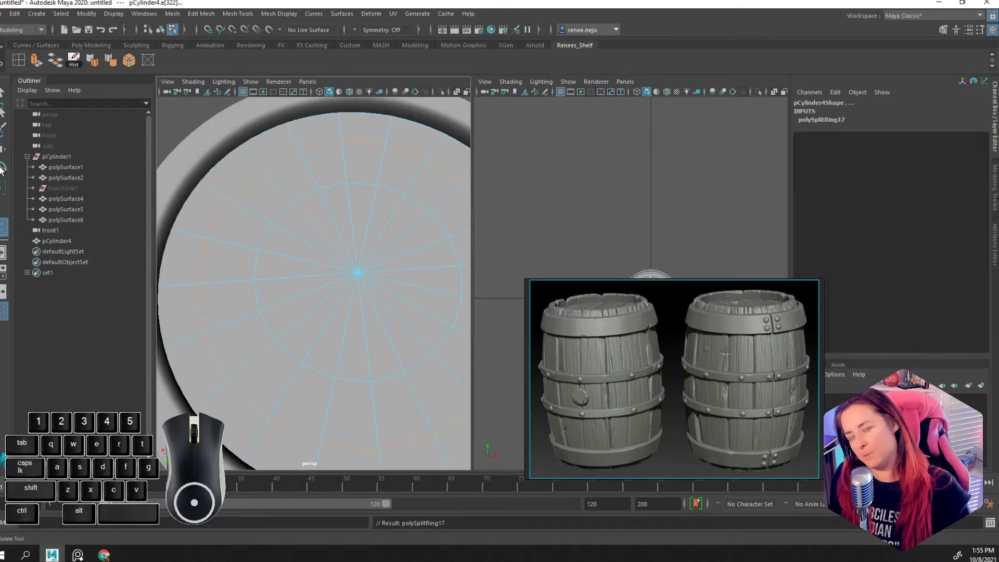
right_click_drag(276, 208, 226, 255)
right_click(254, 249)
key("ctrl+z")
Step: Try deleting one face inside the new edge loop on the lid and inspect the hole in smooth mesh preview
left_click(241, 268)
left_click(227, 257)
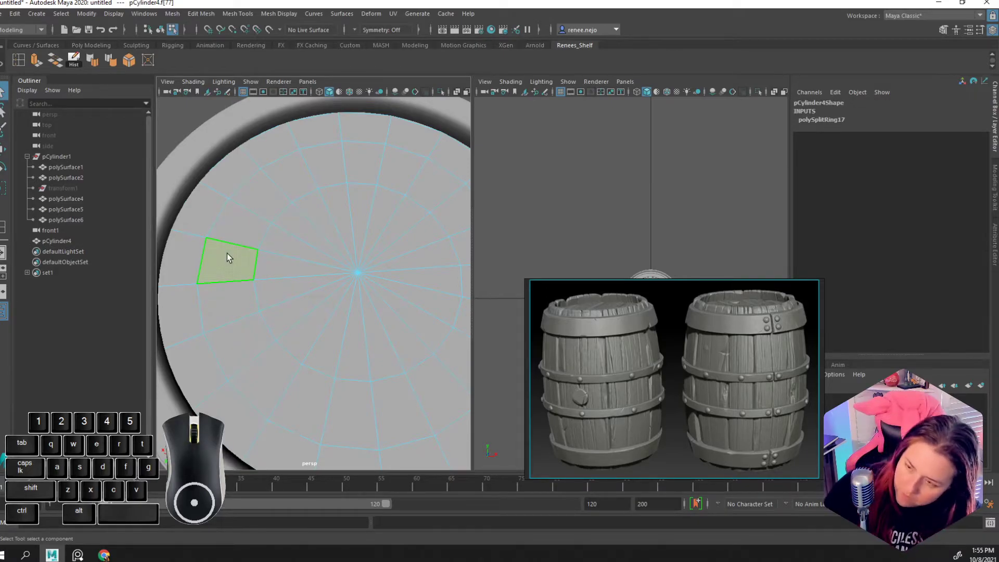
key("Delete")
key("3")
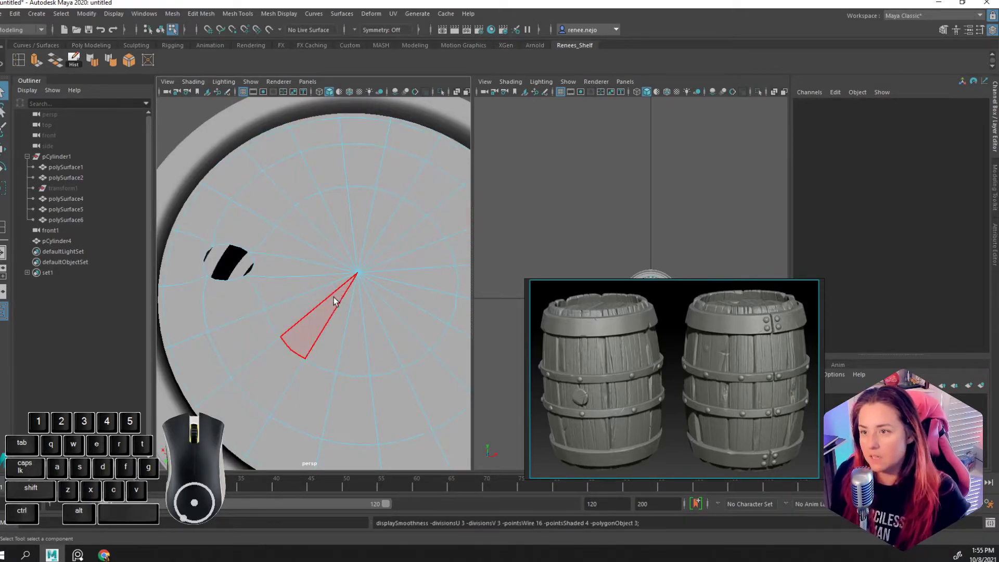
scroll(328, 299, "down", 5)
left_click_drag(320, 302, 280, 310, "alt")
scroll(250, 312, "up", 8)
middle_click_drag(281, 310, 341, 320, "alt")
left_click_drag(358, 306, 296, 335, "alt")
scroll(369, 308, "down", 5)
key("ctrl+z")
key("ctrl+z")
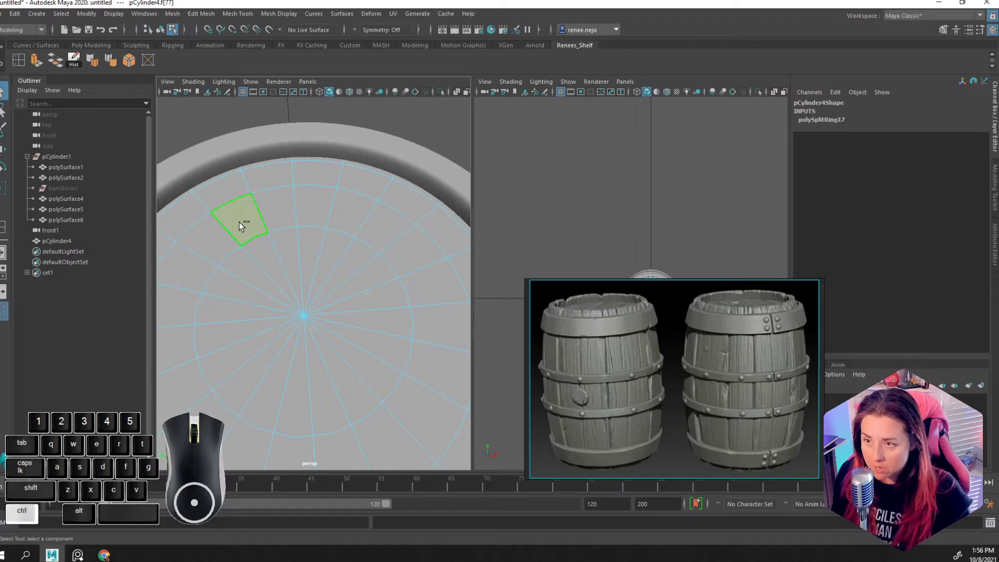
Step: Try deleting the lid face again and scaling the inserted edge loop to reshape the hole
key("Delete")
right_click_drag(264, 219, 267, 161)
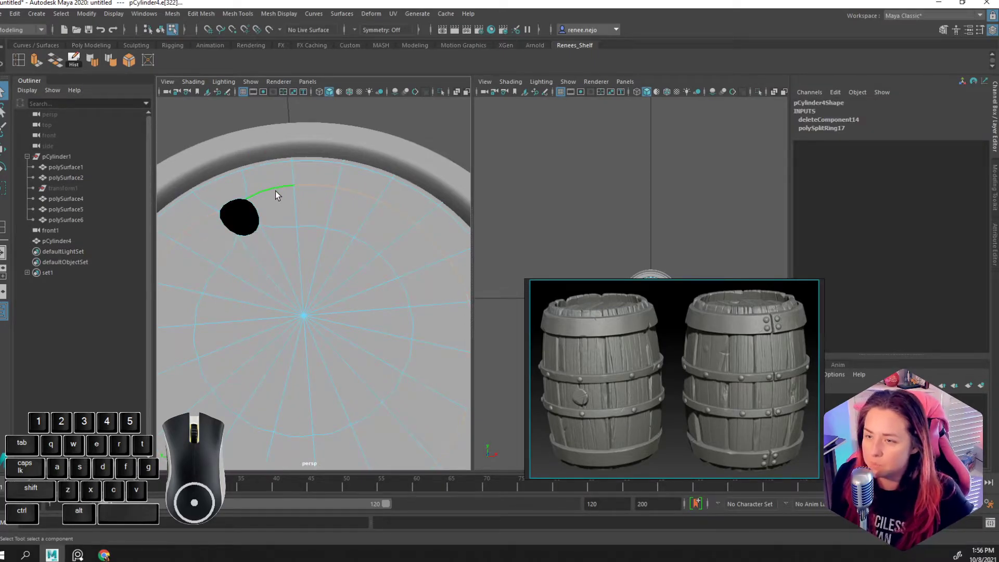
key("r")
left_click_drag(243, 264, 258, 333, "alt")
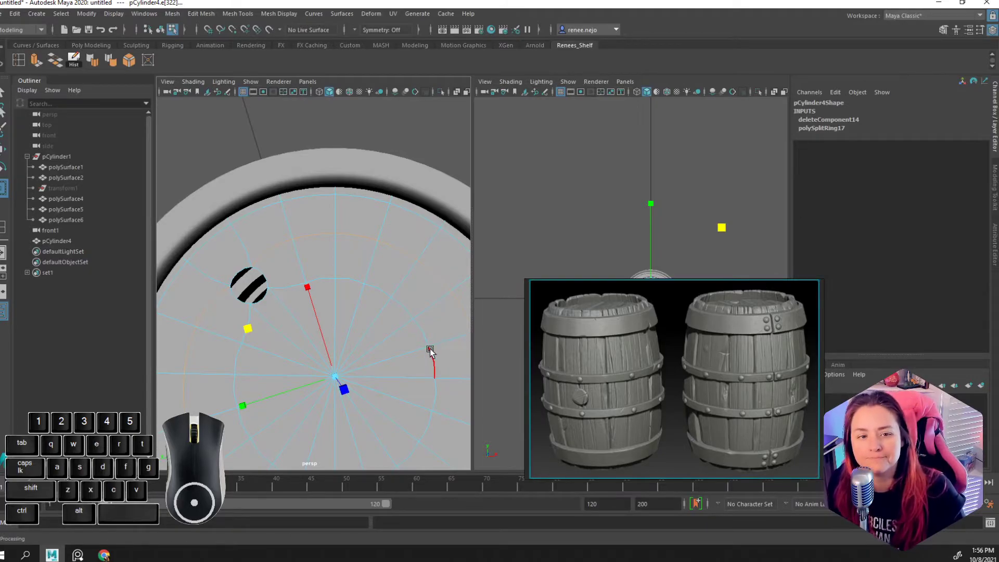
key("ctrl+z")
key("ctrl+z")
key("ctrl+z")
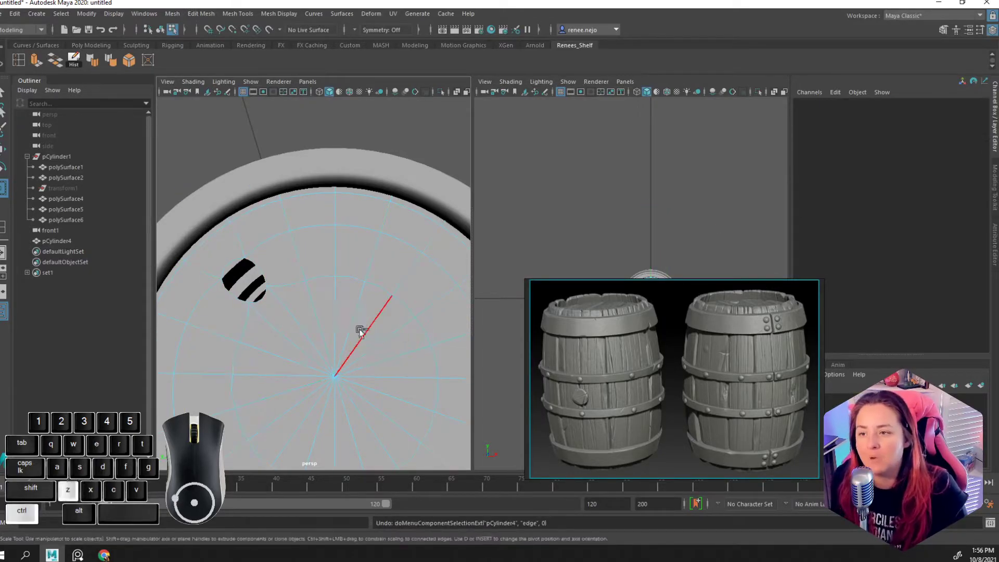
left_click_drag(290, 352, 364, 322, "alt")
scroll(350, 308, "up", 3)
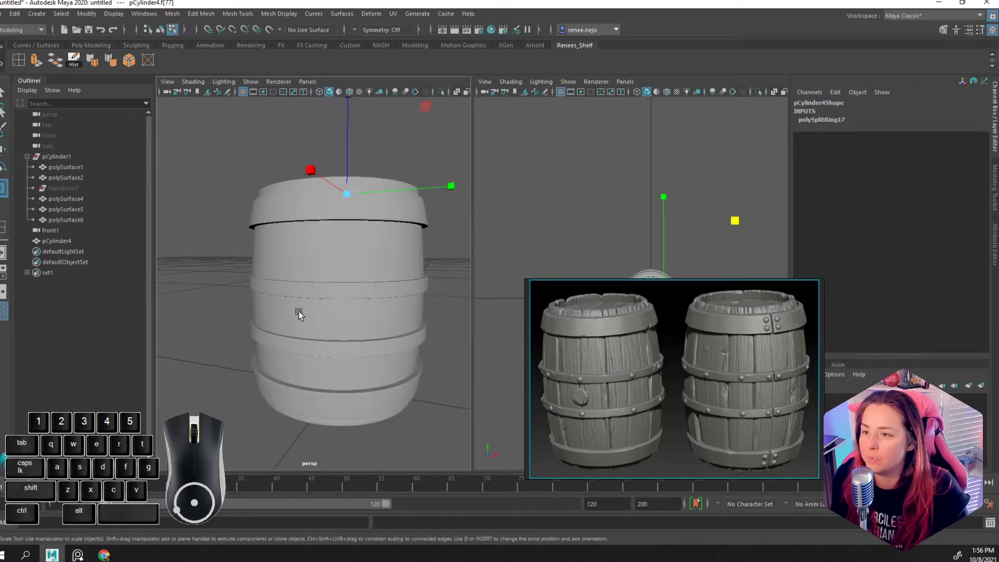
Step: Create a polygon cylinder at the barrel's base
left_click(36, 45)
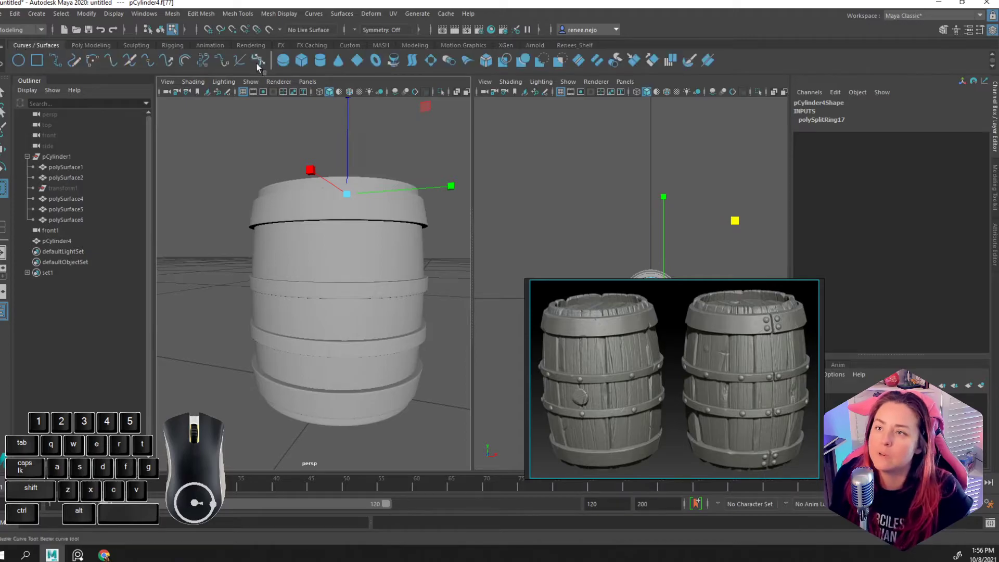
left_click(114, 45)
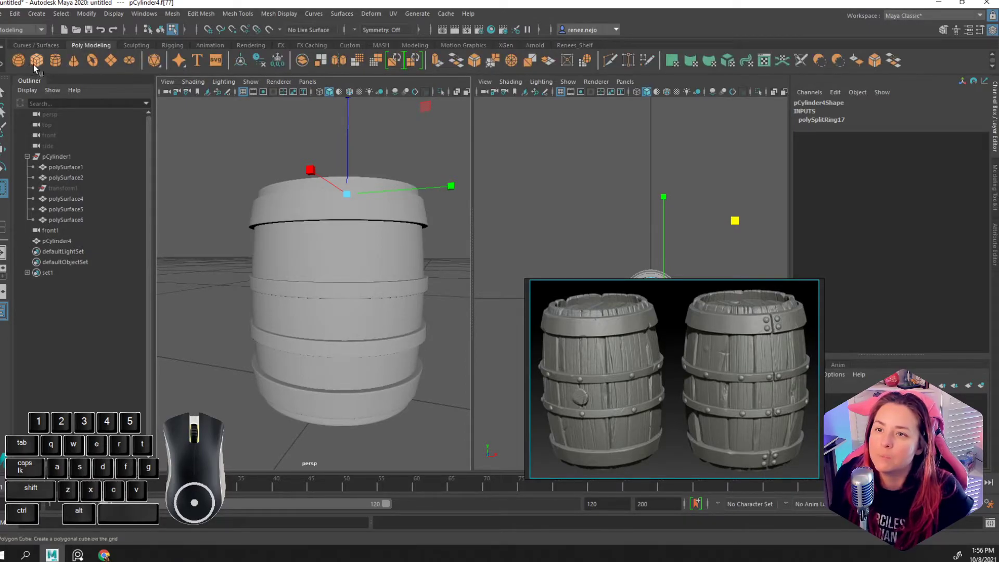
left_click(55, 62)
scroll(428, 332, "down", 3)
left_click_drag(437, 391, 384, 408, "alt")
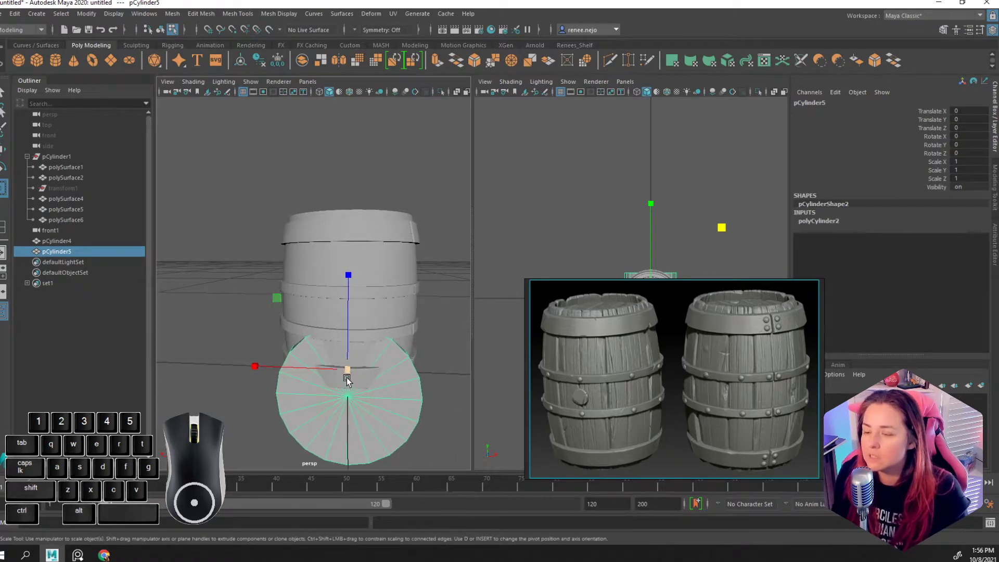
scroll(402, 439, "down", 3)
left_click_drag(364, 430, 376, 388, "alt")
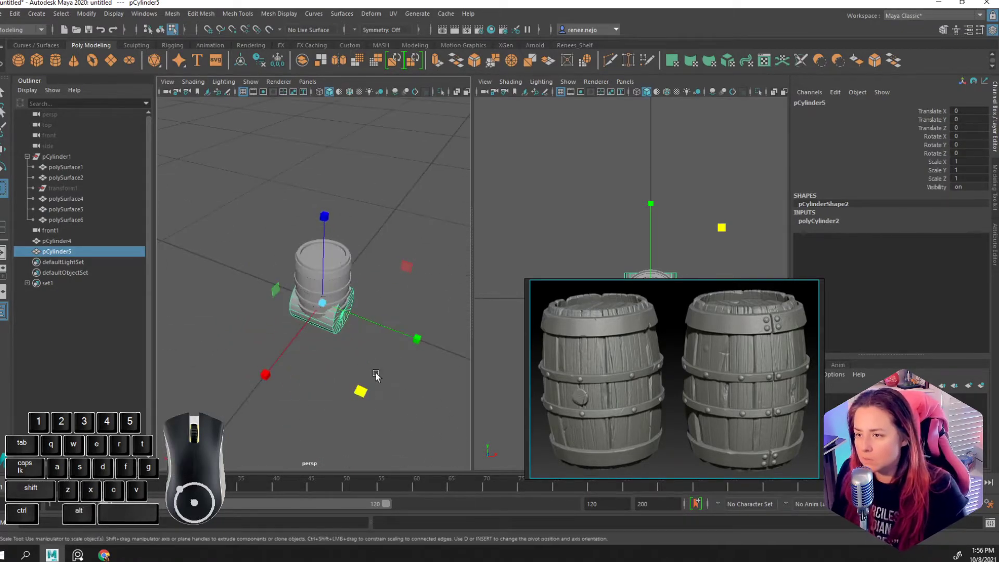
Step: Select all faces of the new cylinder, scale them down to a small plug and move it to the barrel's front
key("w")
right_click_drag(333, 315, 386, 263)
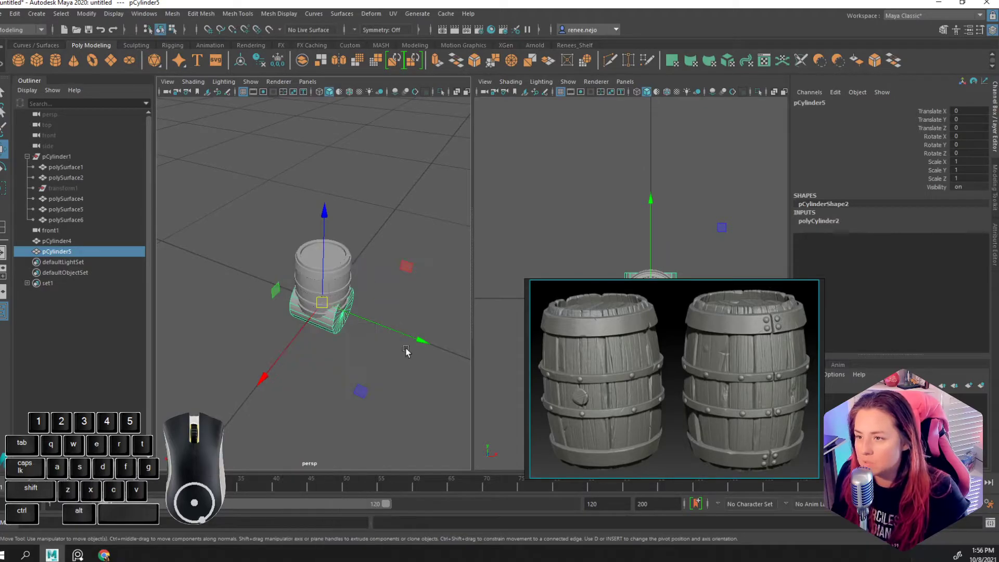
left_click_drag(408, 388, 248, 255)
left_click(335, 323)
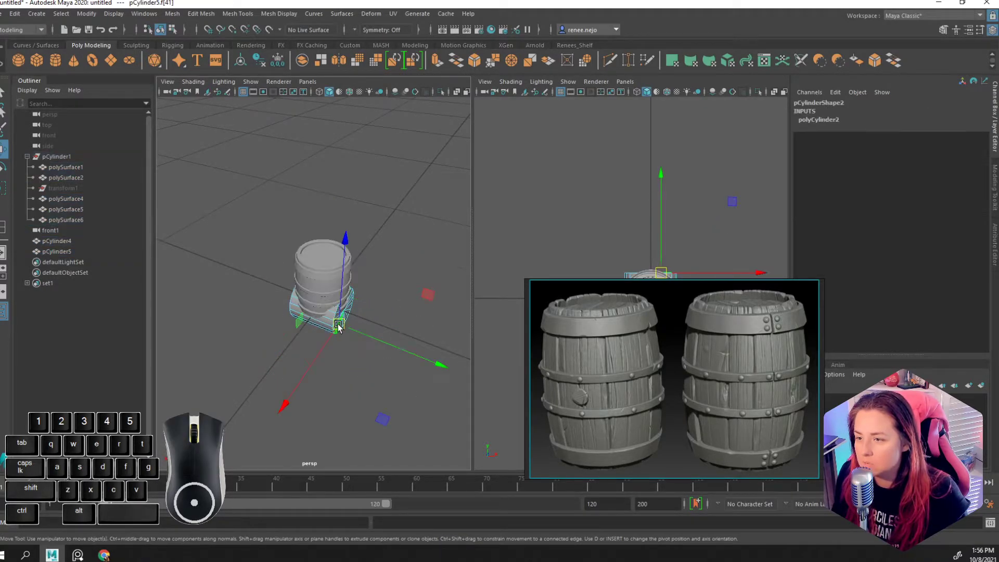
right_click_drag(336, 322, 335, 310)
left_click_drag(428, 372, 256, 279)
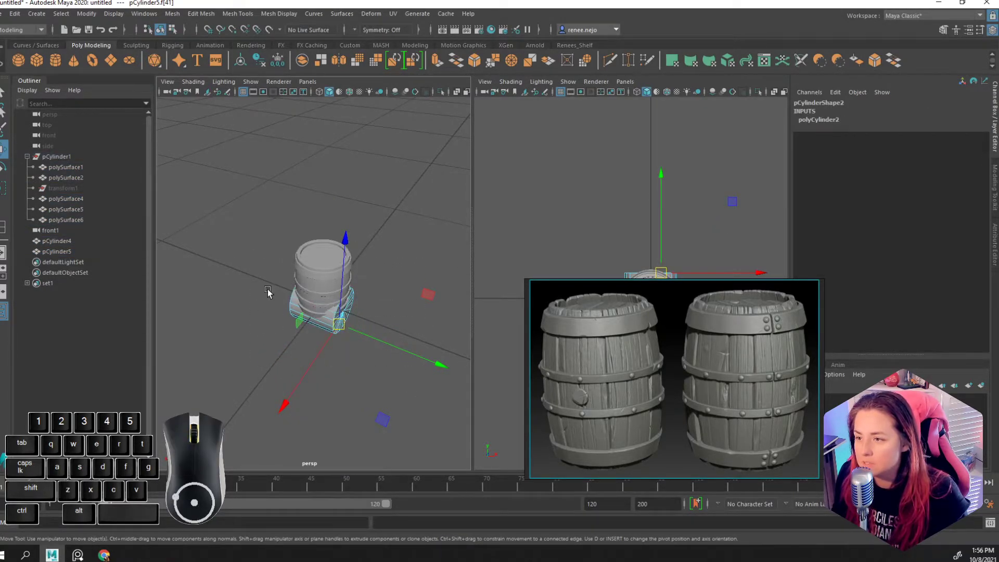
left_click_drag(412, 335, 307, 390)
key("r")
key("w")
left_click_drag(336, 323, 336, 270)
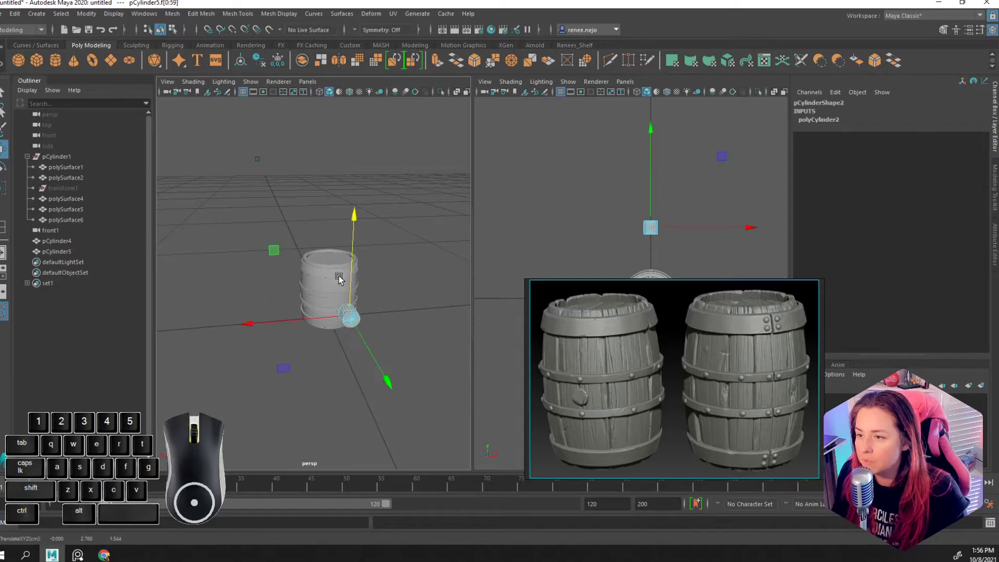
Step: Raise the small cylinder to between the barrel's middle bands and scale it down slightly
scroll(336, 270, "up", 3)
key("f")
scroll(294, 325, "down", 4)
left_click_drag(295, 378, 359, 364, "alt")
scroll(318, 361, "down", 2)
left_click_drag(445, 354, 263, 300)
left_click_drag(312, 356, 264, 326, "alt")
left_click_drag(300, 236, 307, 265)
key("r")
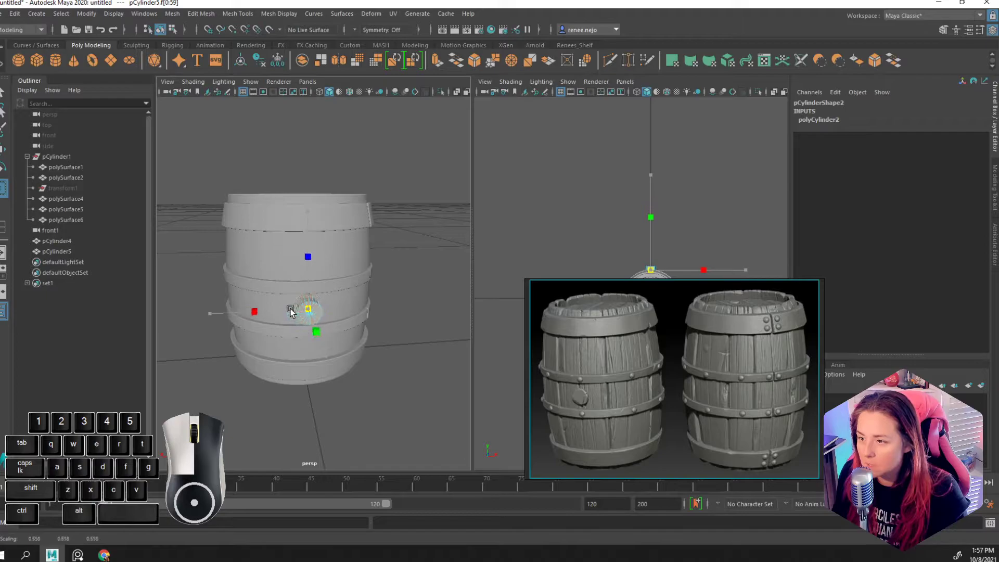
Step: Push the small cylinder back into the barrel's wall so only a short part protrudes as a plug
key("w")
left_click_drag(327, 359, 324, 391, "alt")
middle_click_drag(348, 357, 524, 263, "alt")
left_click_drag(322, 334, 292, 334)
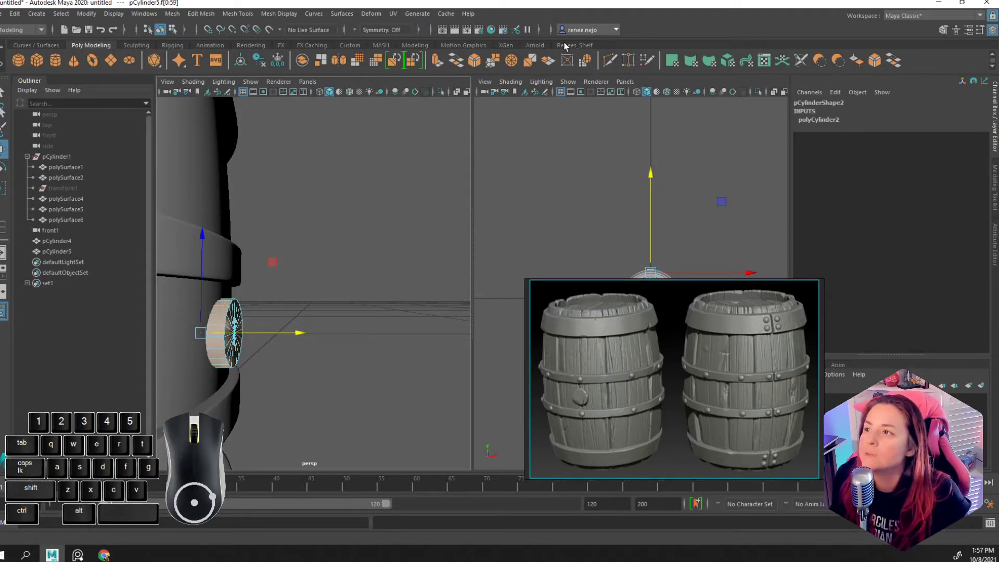
Step: Turn on smooth mesh preview for the plug and pull it further out of the barrel's wall
key("3")
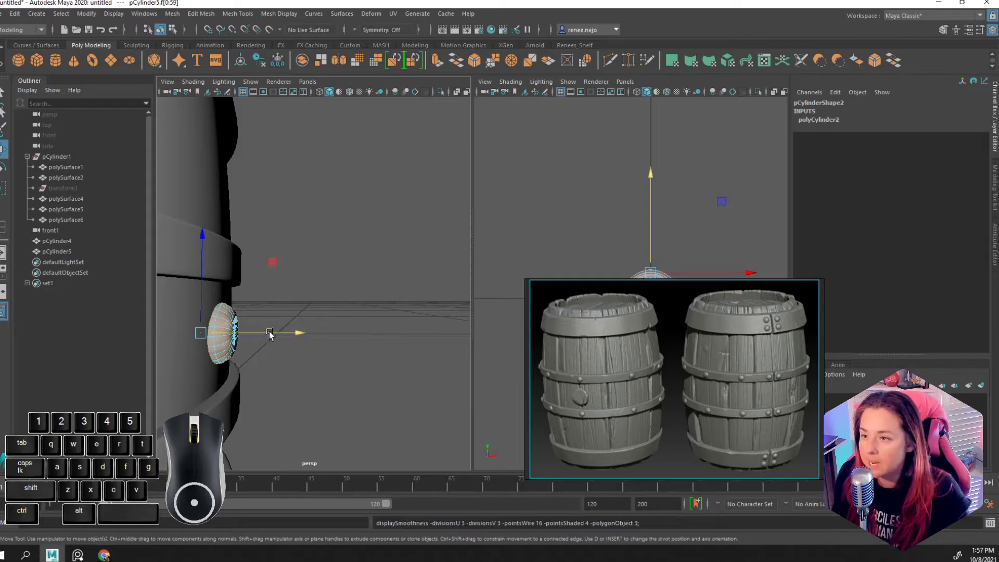
left_click_drag(269, 332, 300, 332)
left_click_drag(367, 403, 337, 347, "alt")
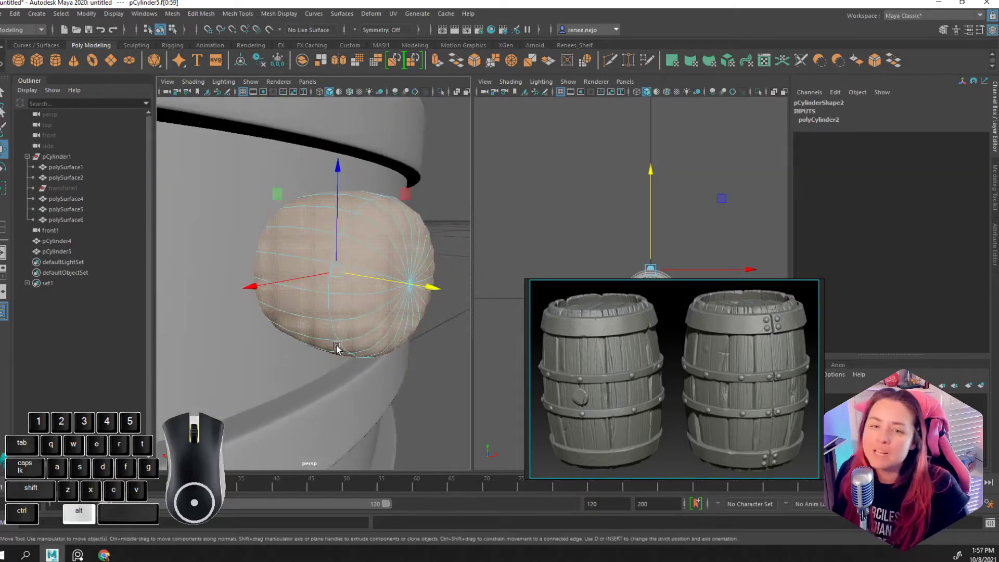
scroll(327, 356, "down", 4)
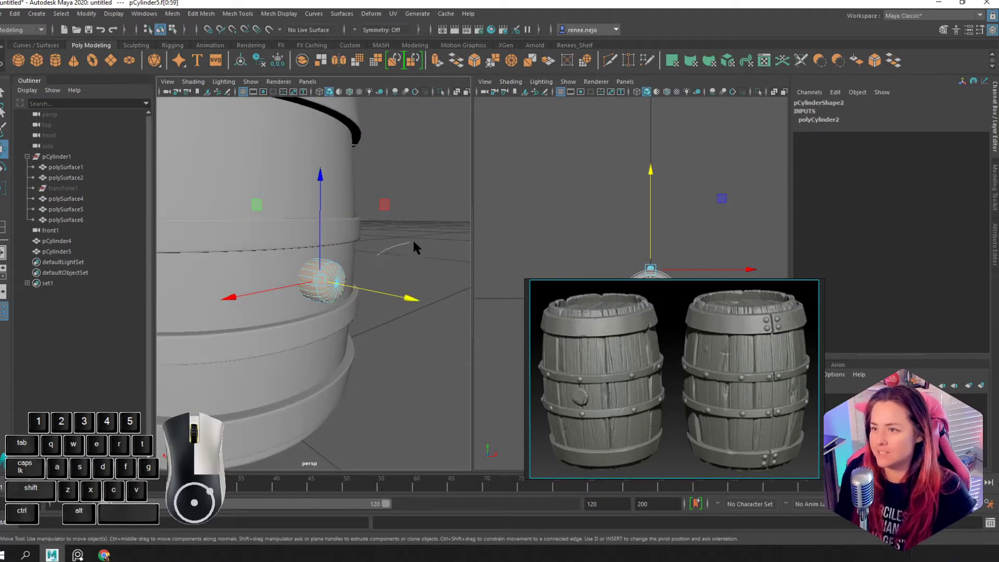
Step: Insert an edge loop around the plug's side, close to its front rim
mouse_move(372, 254)
right_mouse_down()
mouse_move(345, 250)
mouse_move(358, 251)
right_mouse_up()
left_click(380, 324)
scroll(379, 338, "down", 3)
left_click_drag(378, 358, 285, 300, "alt")
left_click(328, 303)
scroll(327, 293, "up", 3)
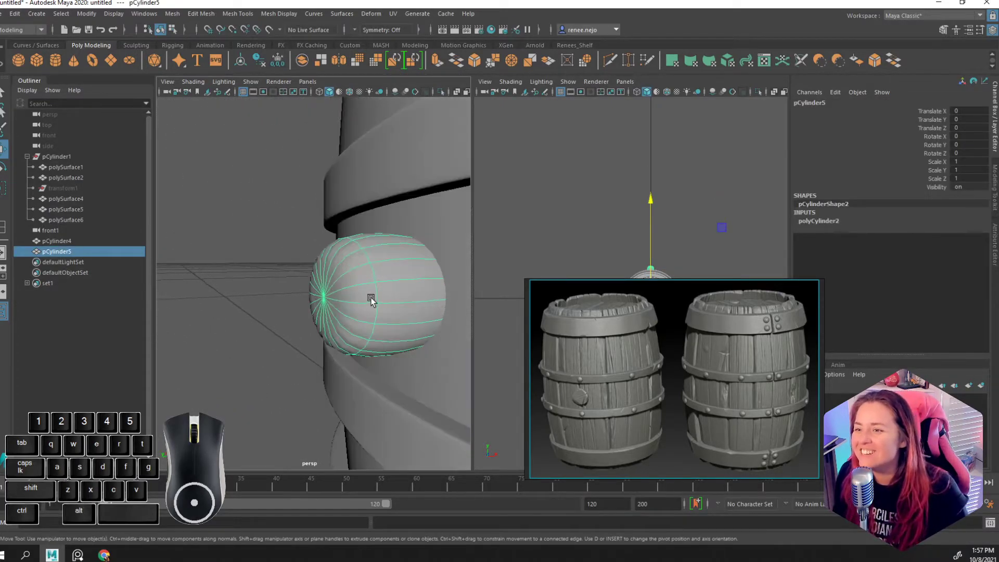
right_click(382, 278)
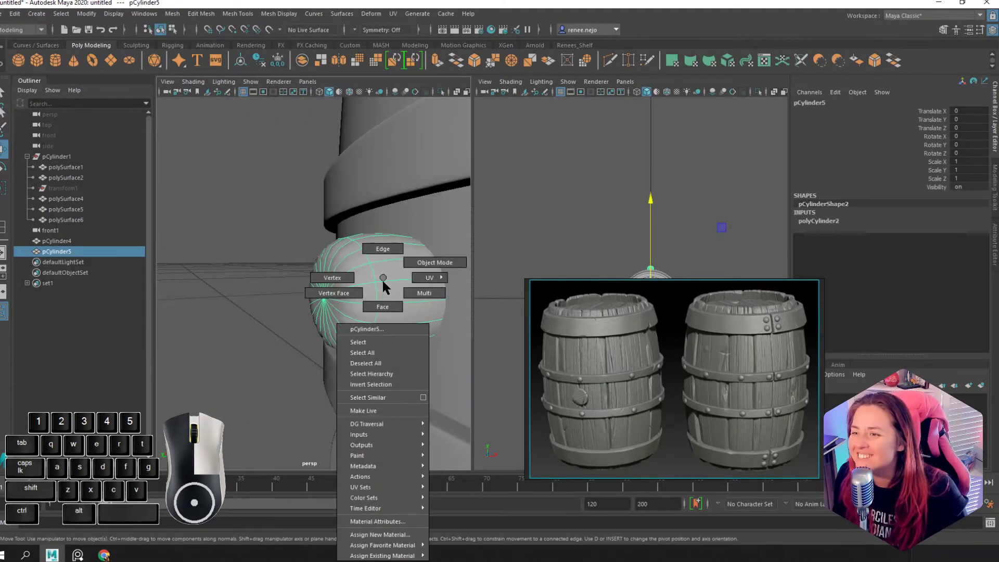
left_click(382, 248)
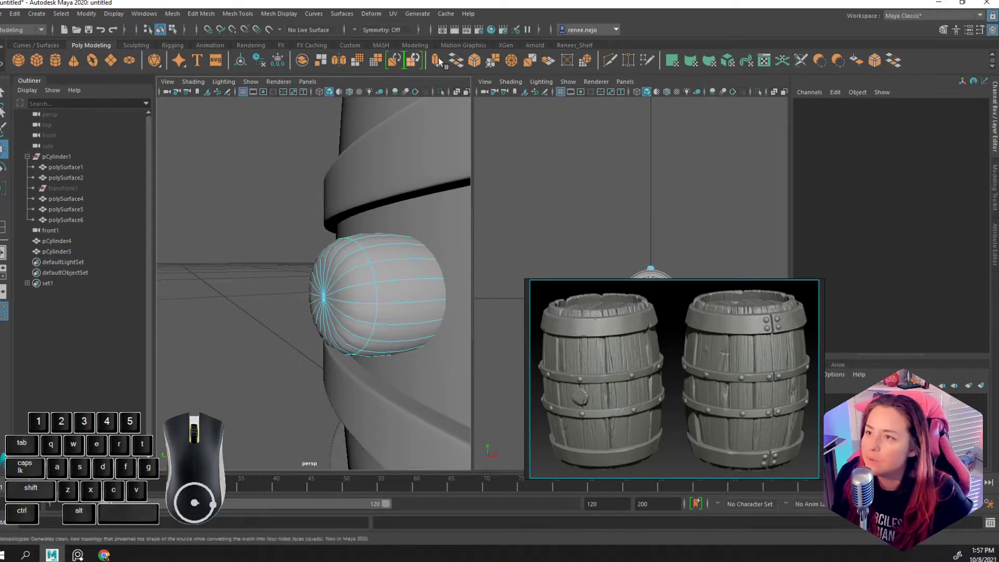
left_click(568, 45)
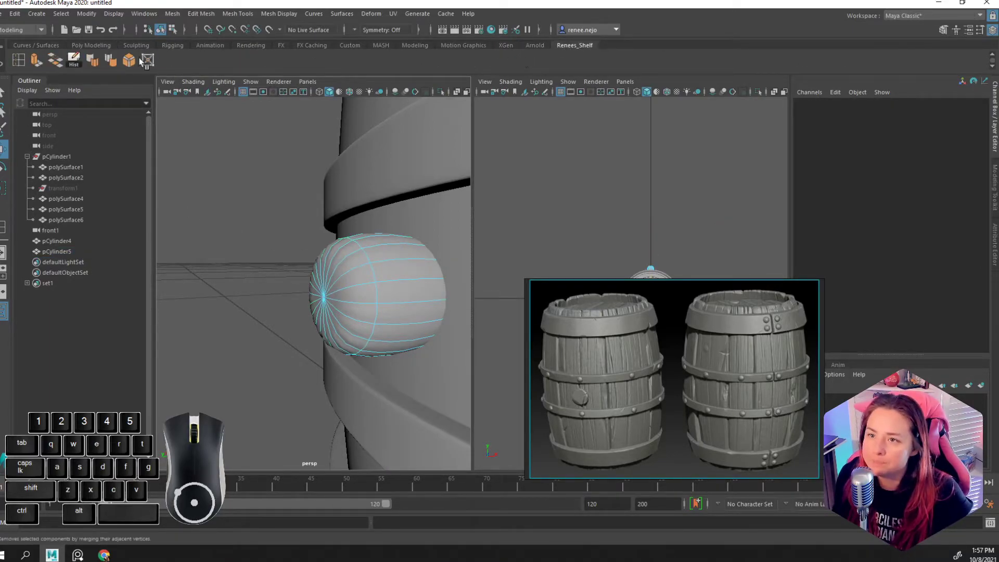
left_click(18, 61)
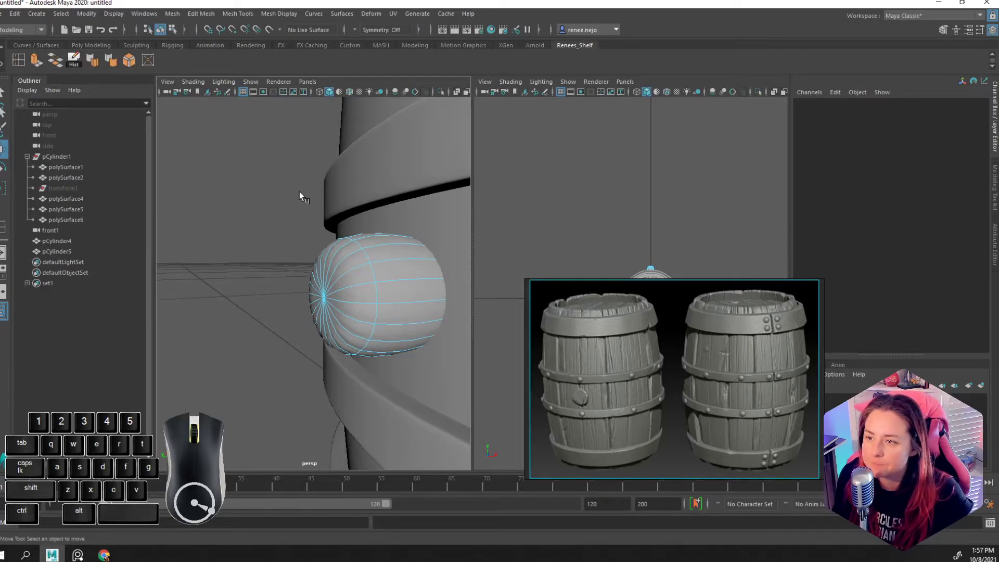
left_click_drag(388, 257, 333, 282)
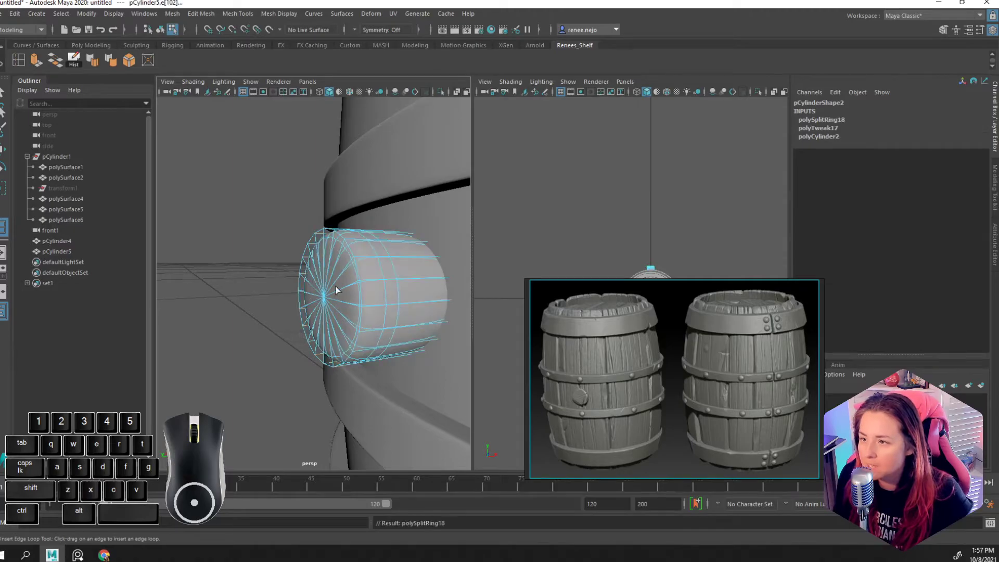
Step: Select the plug's front cap faces, extrude them and scale them slightly inward to add a ring inside the rim
left_click_drag(217, 237, 278, 223, "alt")
scroll(401, 278, "up", 5)
scroll(395, 271, "down", 5)
scroll(393, 257, "up", 5)
scroll(390, 257, "down", 5)
left_click_drag(389, 266, 303, 287, "alt")
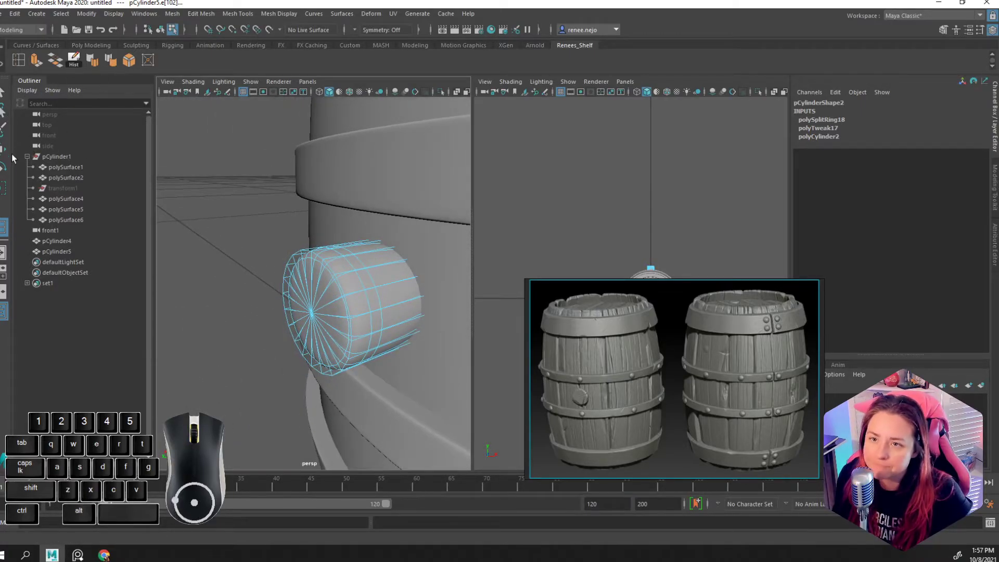
left_click_drag(323, 333, 309, 340, "alt")
right_click_drag(286, 278, 286, 306)
left_click_drag(232, 193, 306, 230)
left_click_drag(221, 255, 292, 262, "alt")
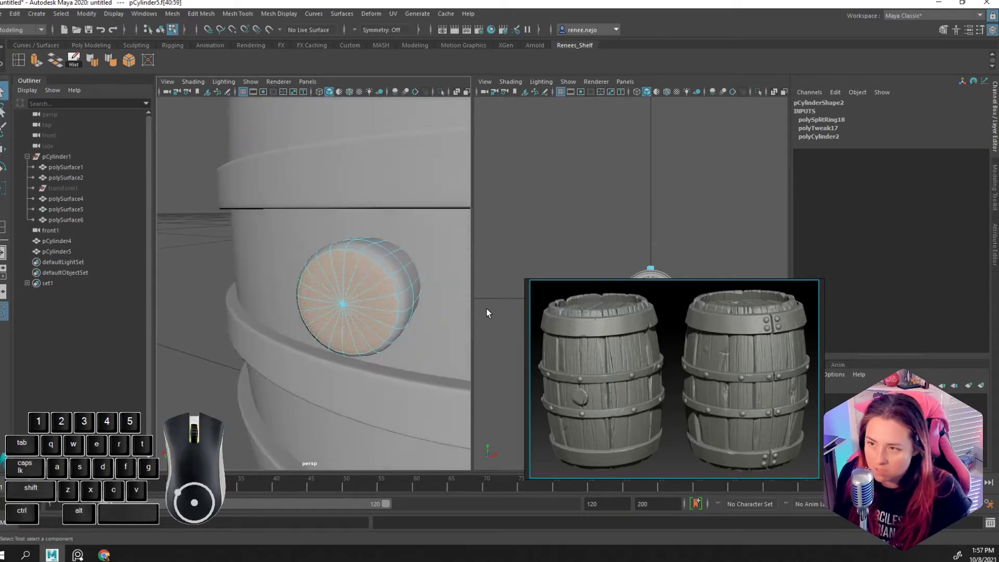
key("e")
key("w")
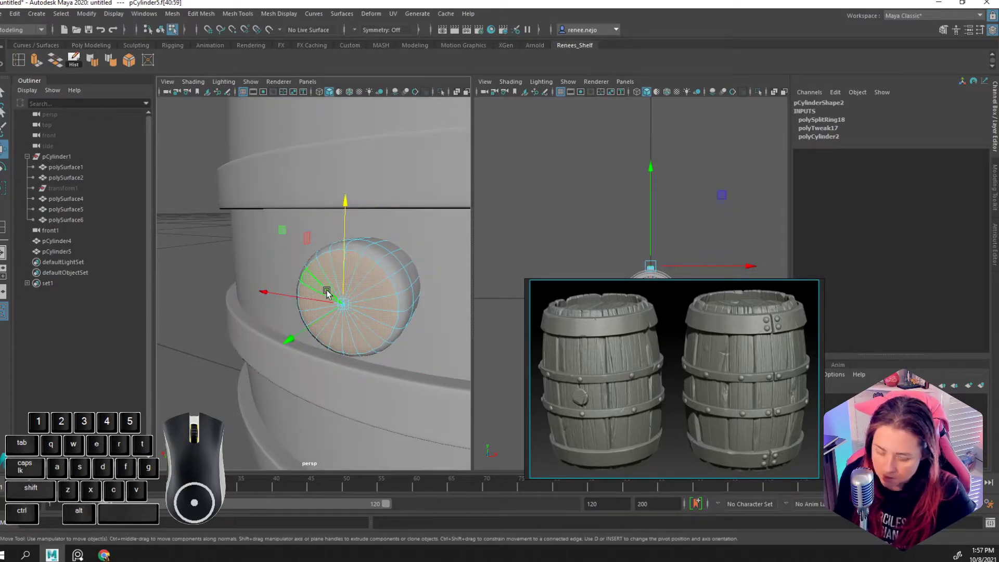
key("e")
key("r")
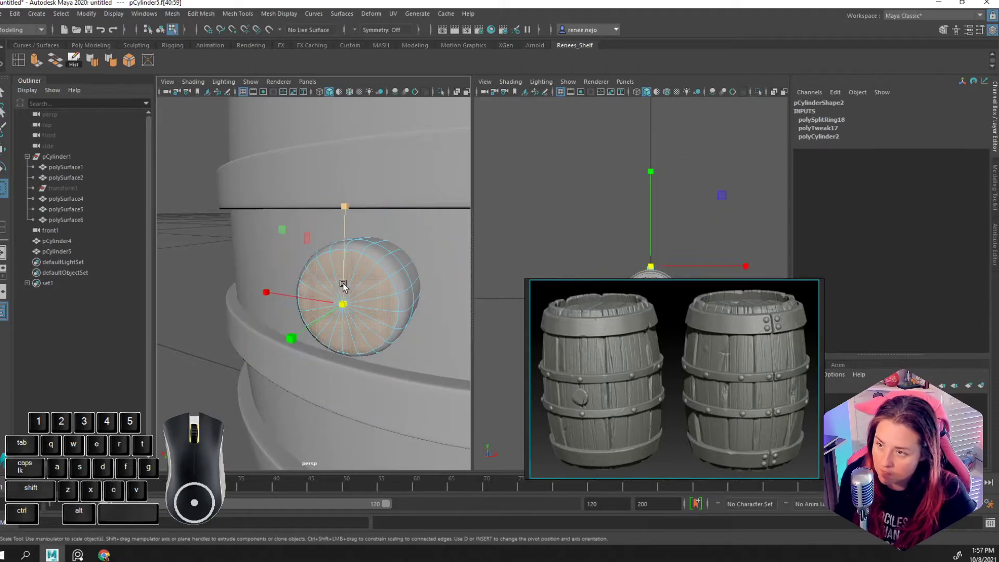
left_click_drag(325, 289, 345, 291, "alt")
left_click_drag(289, 227, 290, 229, "shift")
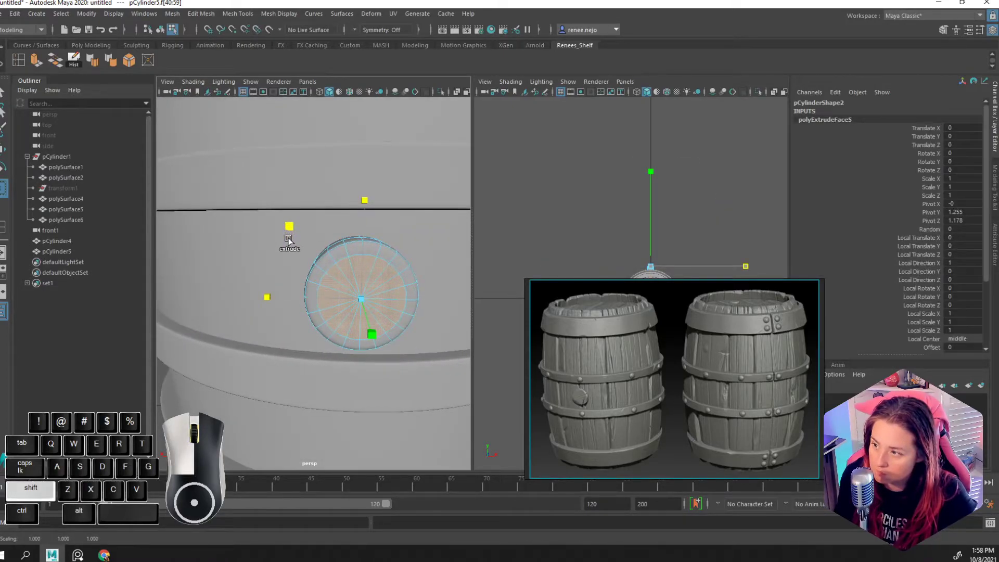
left_click_drag(288, 235, 288, 235, "shift")
Step: Return the plug to object mode, reselect it and switch to face selection covering its whole mesh
scroll(352, 349, "down", 5)
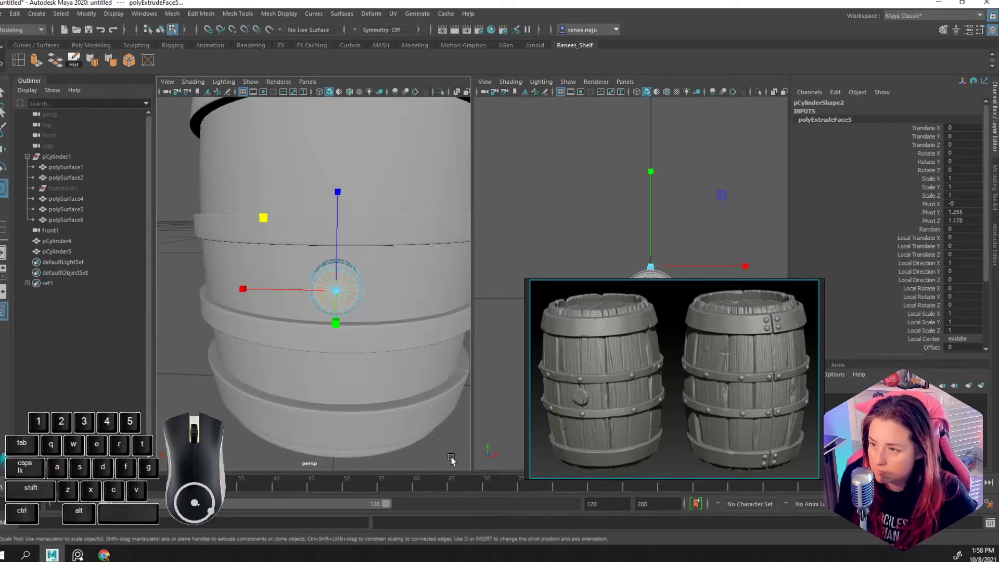
scroll(426, 447, "down", 3)
right_click_drag(330, 273, 364, 253)
left_click(447, 397)
left_click_drag(447, 396, 476, 403, "alt")
left_click(326, 288)
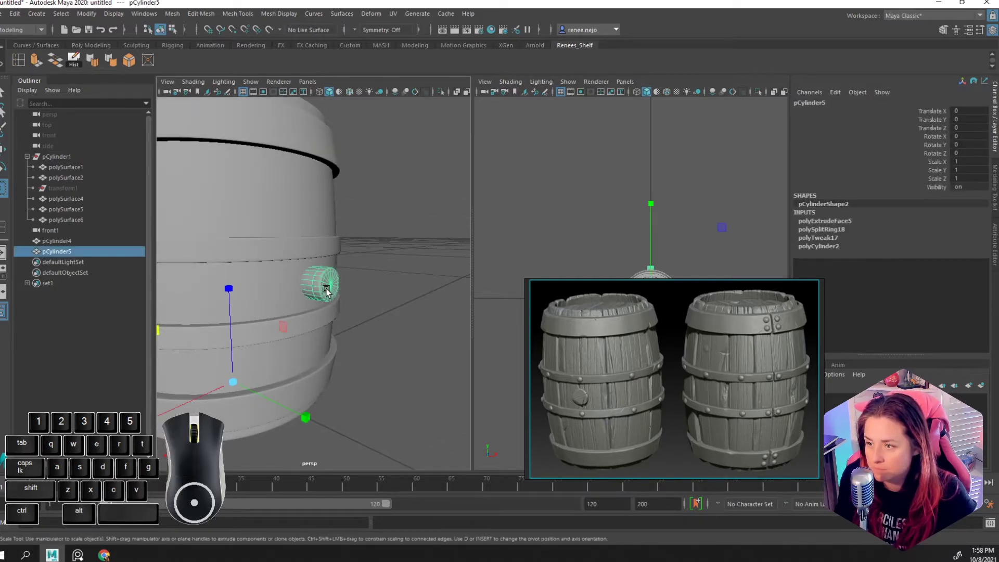
right_click_drag(326, 288, 330, 300)
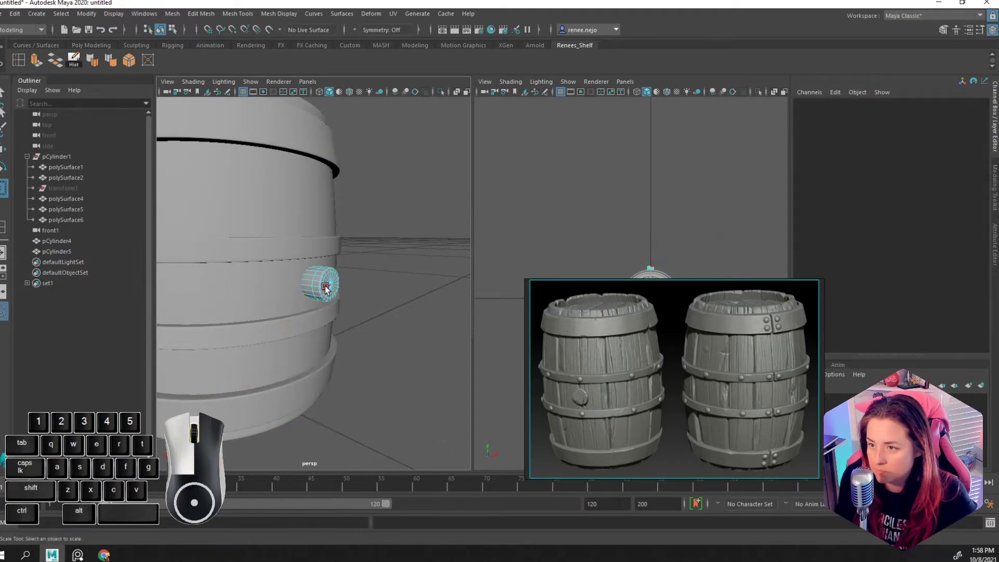
double_click(325, 286)
key("w")
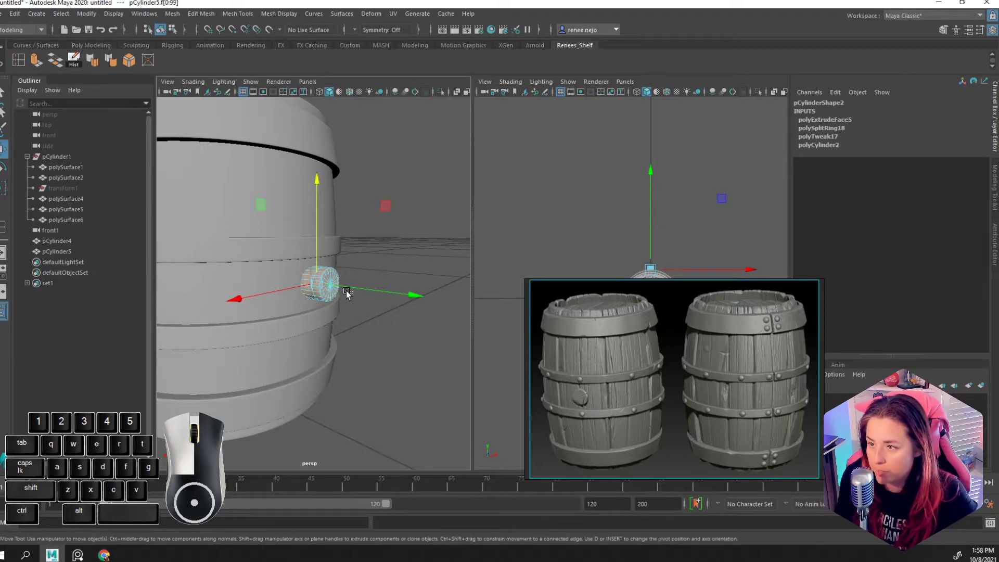
left_click(364, 295)
double_click(333, 292)
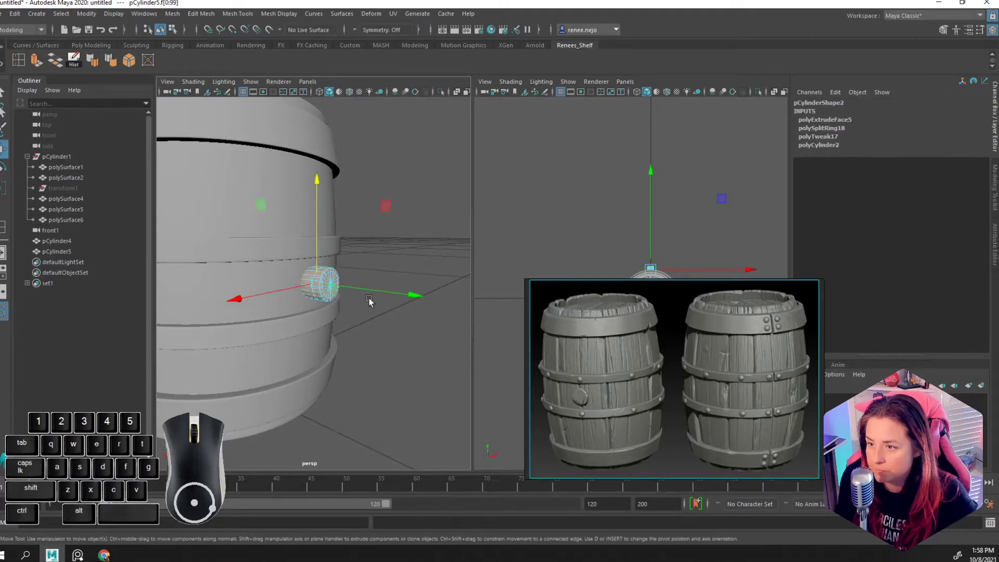
left_click(389, 358)
left_click_drag(391, 361, 317, 355, "alt")
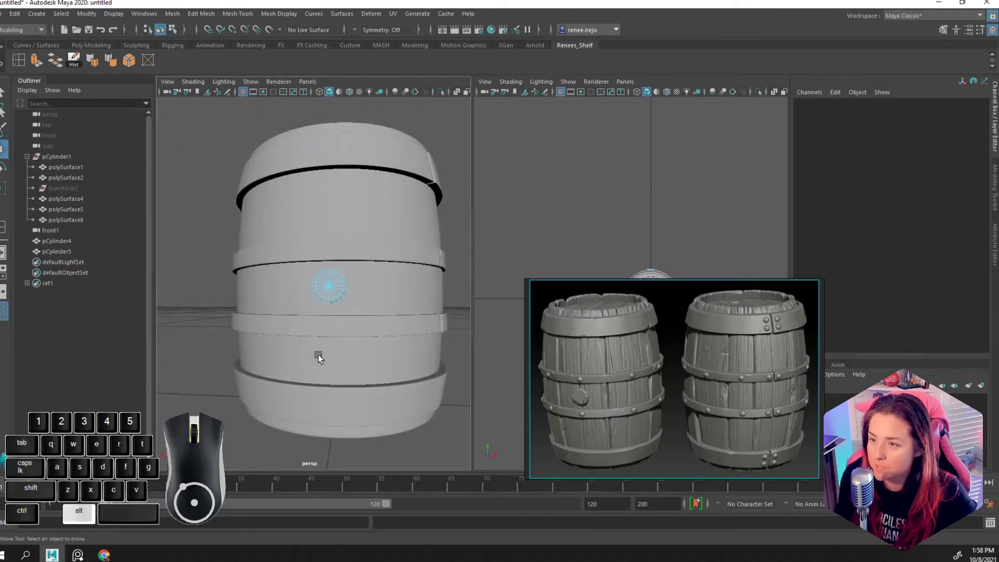
Step: Select all of the plug's faces and pull it straight out in front of the barrel, clear of the wall
double_click(329, 290)
key("f")
left_click_drag(395, 298, 397, 339)
right_click_drag(397, 339, 445, 374, "alt")
left_click_drag(445, 374, 376, 398, "alt")
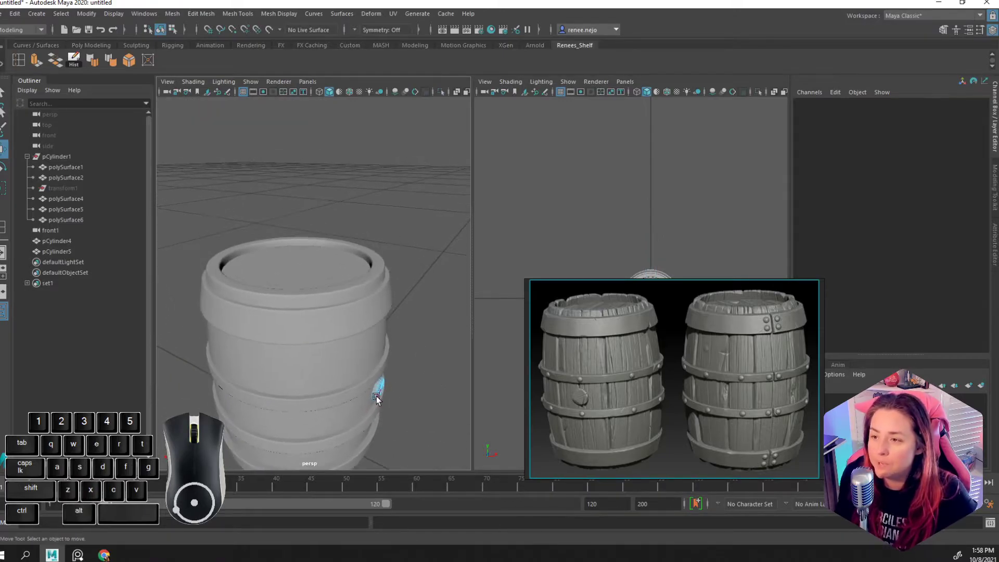
double_click(376, 388)
middle_click_drag(413, 418, 315, 319, "alt")
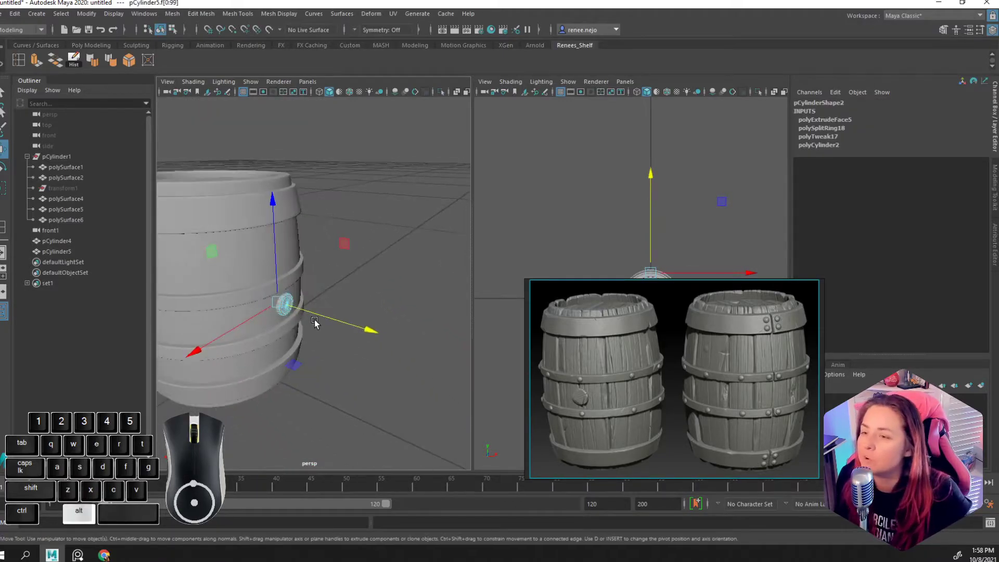
left_click_drag(328, 320, 361, 374)
right_click_drag(361, 374, 376, 314, "alt")
Step: Delete the plug's back cap faces, keeping the side and front faces
left_click_drag(308, 283, 358, 367)
left_click_drag(389, 413, 382, 407, "alt")
left_click_drag(385, 281, 385, 309, "ctrl")
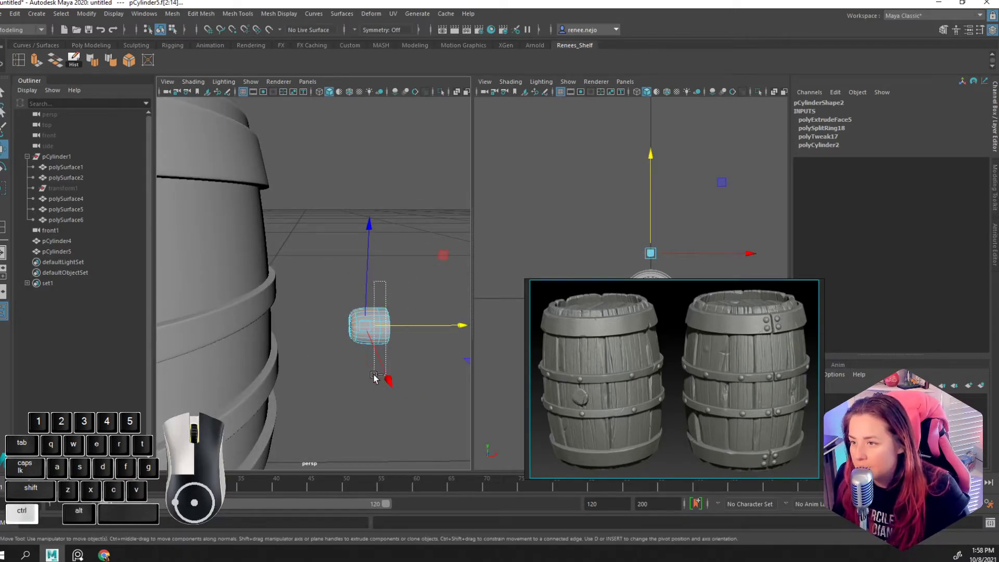
left_click_drag(373, 376, 374, 377, "ctrl")
left_click(356, 370)
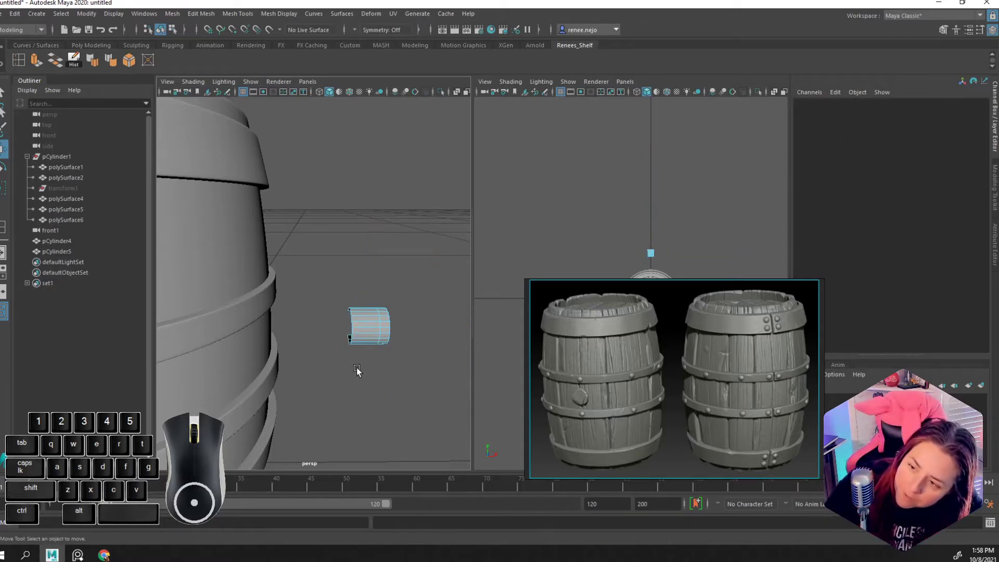
key("ctrl+z")
left_click_drag(357, 371, 252, 365, "alt")
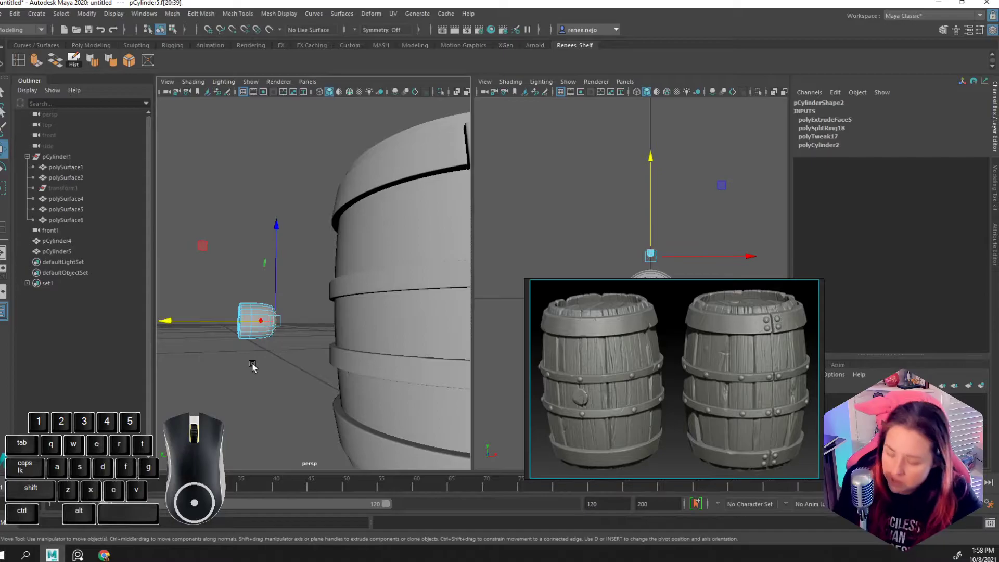
left_click(252, 365)
Step: Delete the plug's long side faces behind the edge loop, keeping only the thin front disc
left_click_drag(285, 281, 473, 368)
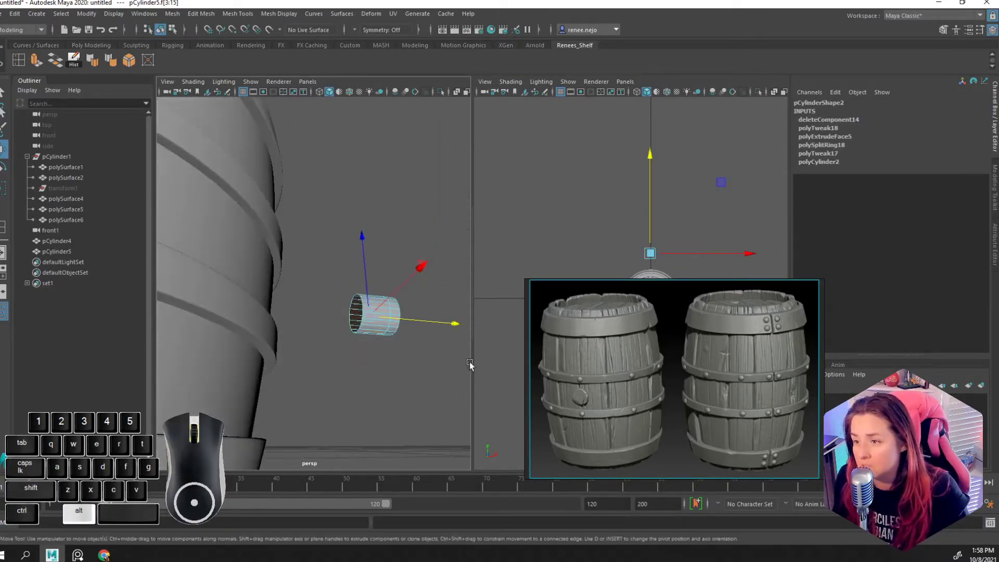
left_click_drag(330, 272, 316, 288, "ctrl")
left_click_drag(437, 396, 304, 414, "alt")
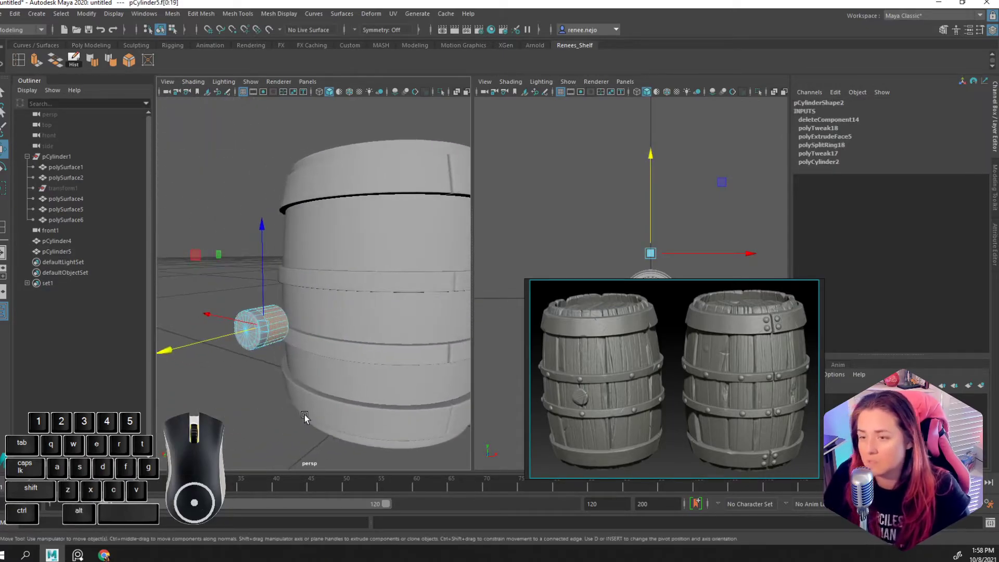
key("Delete")
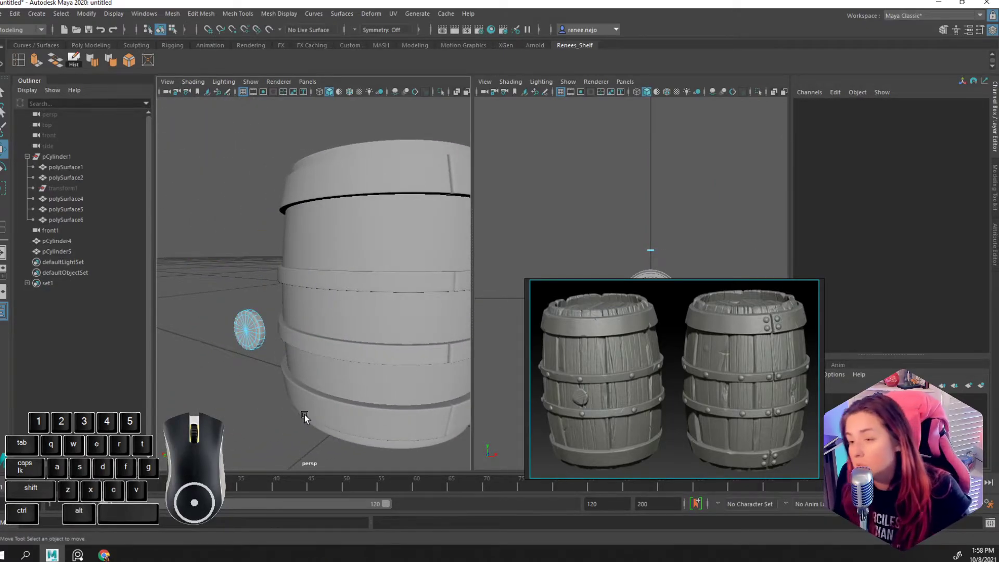
Step: Move the plug disc back against the barrel's wall between the middle bands and return it to object mode
left_click_drag(241, 335, 300, 324)
key("f")
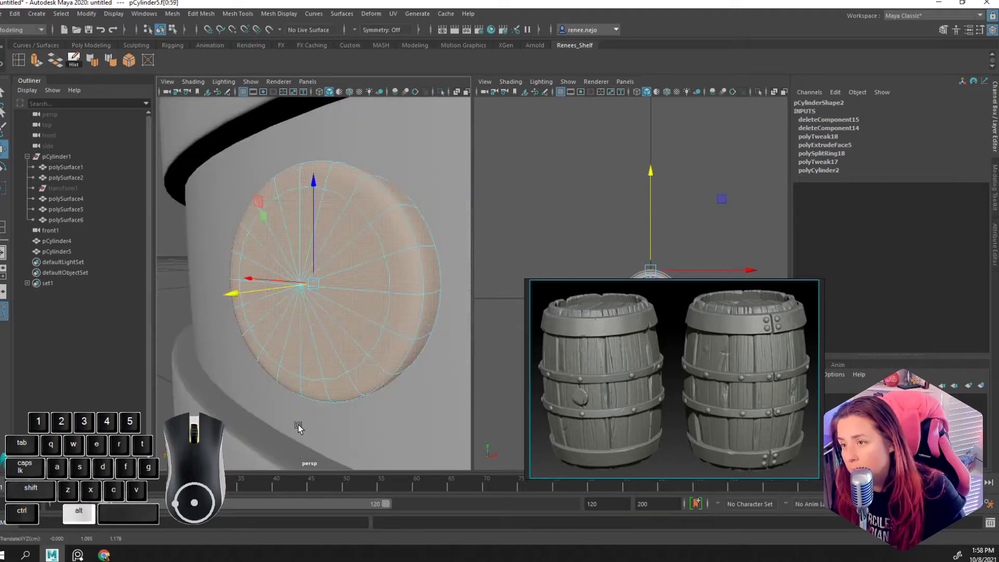
left_click_drag(298, 424, 388, 405, "alt")
scroll(388, 405, "down", 8)
right_click_drag(343, 347, 386, 267)
left_click(388, 270)
scroll(390, 312, "down", 6)
left_click_drag(392, 355, 313, 304, "alt")
left_click(308, 287)
scroll(350, 294, "up", 2)
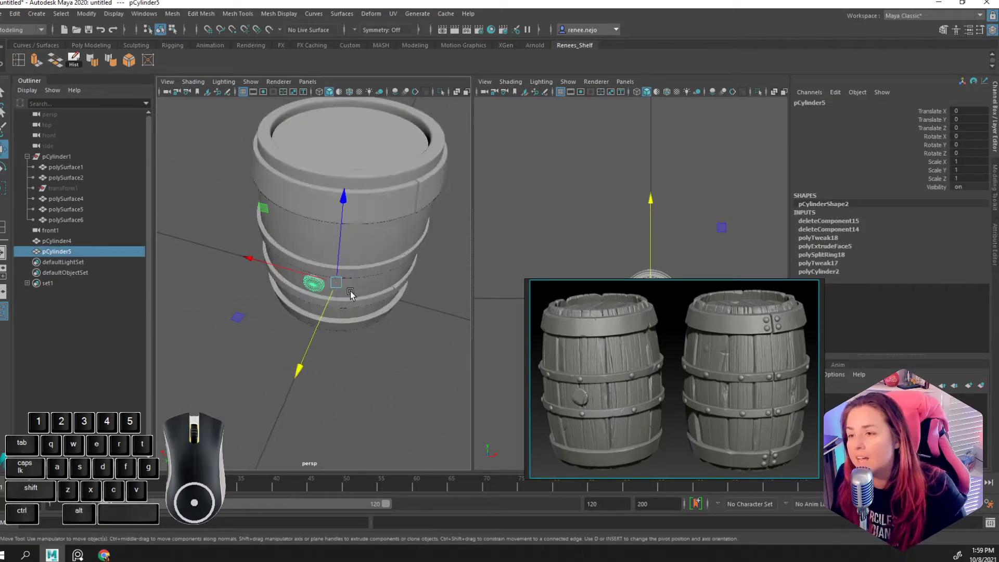
Step: Duplicate the plug disc, select all faces of the copy and raise it above the barrel's top rim
left_click_drag(383, 360, 288, 267)
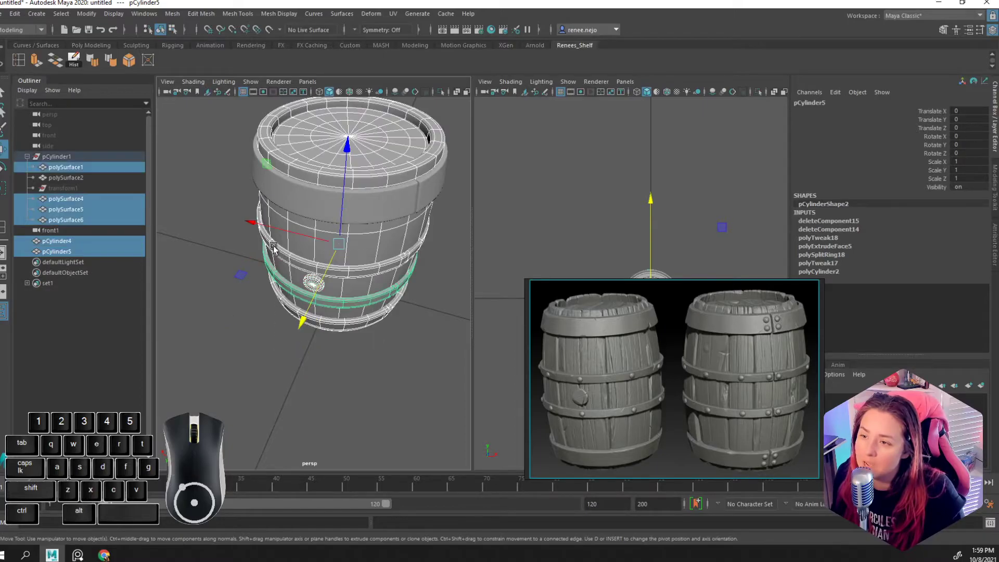
left_click(310, 284)
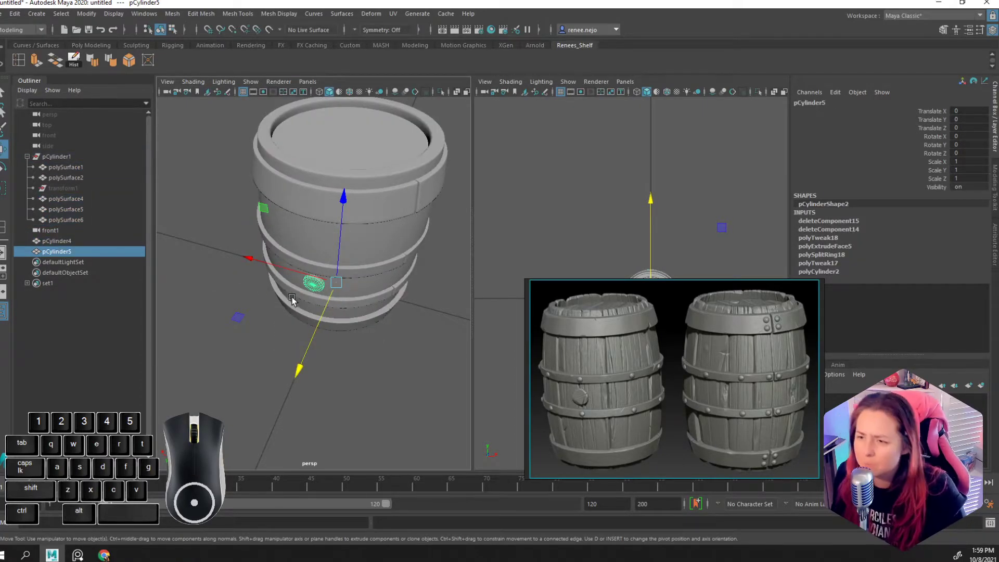
key("ctrl+d")
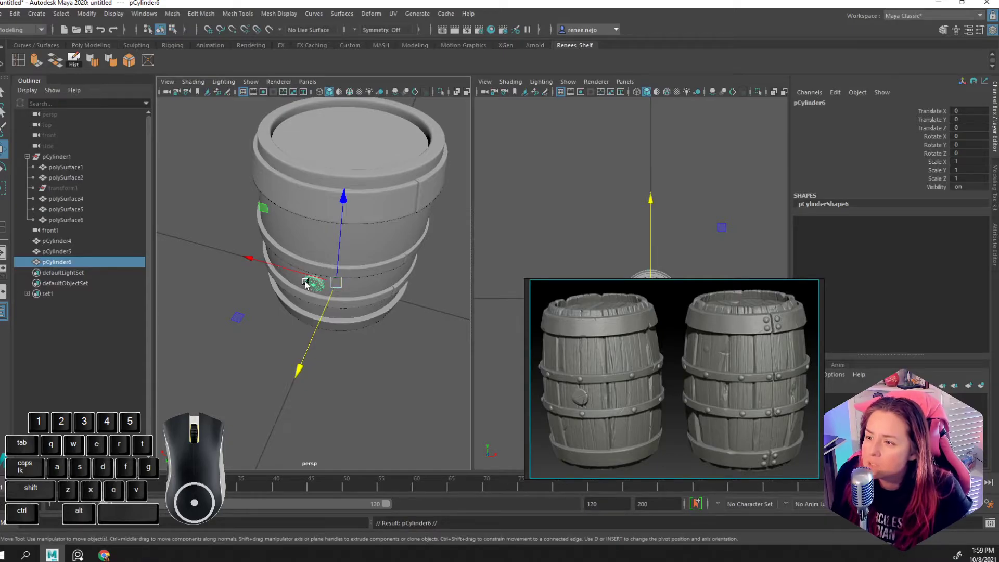
right_click(305, 283)
left_click(305, 306)
left_click(312, 285)
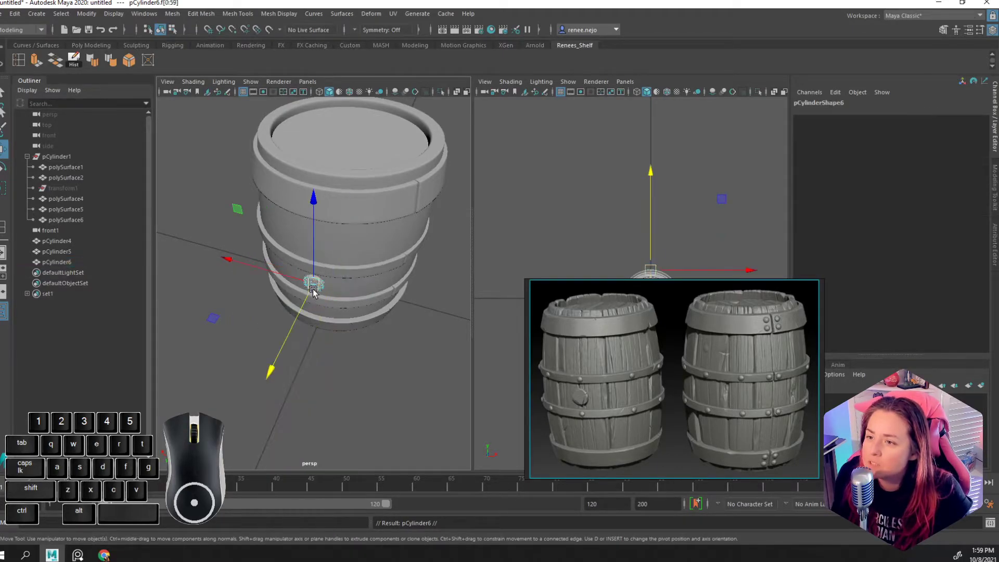
left_click_drag(312, 265, 334, 139)
Step: Try rotating the copied disc about 92 degrees to lie flat, and undo the rotation
key("e")
left_click_drag(273, 194, 337, 76)
left_click_drag(405, 186, 404, 386, "alt")
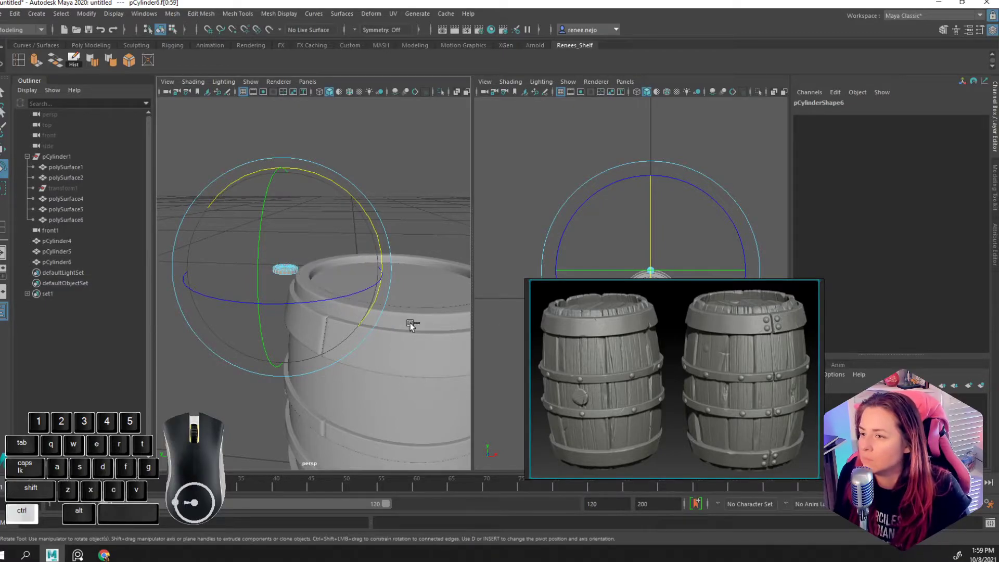
key("ctrl+z")
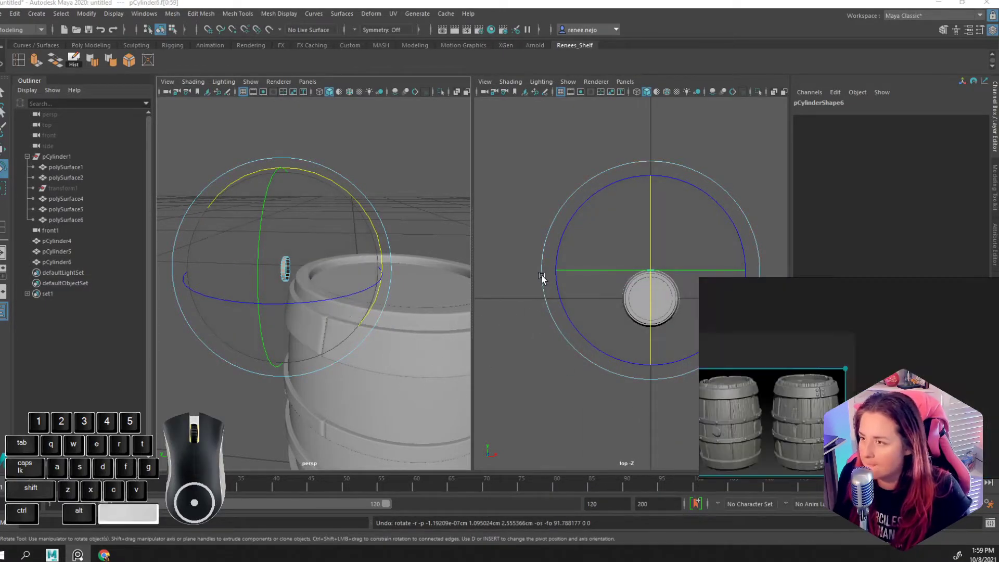
Step: Switch the second viewport from the top view to the front view, framing the barrel and the raised disc
right_click(541, 279)
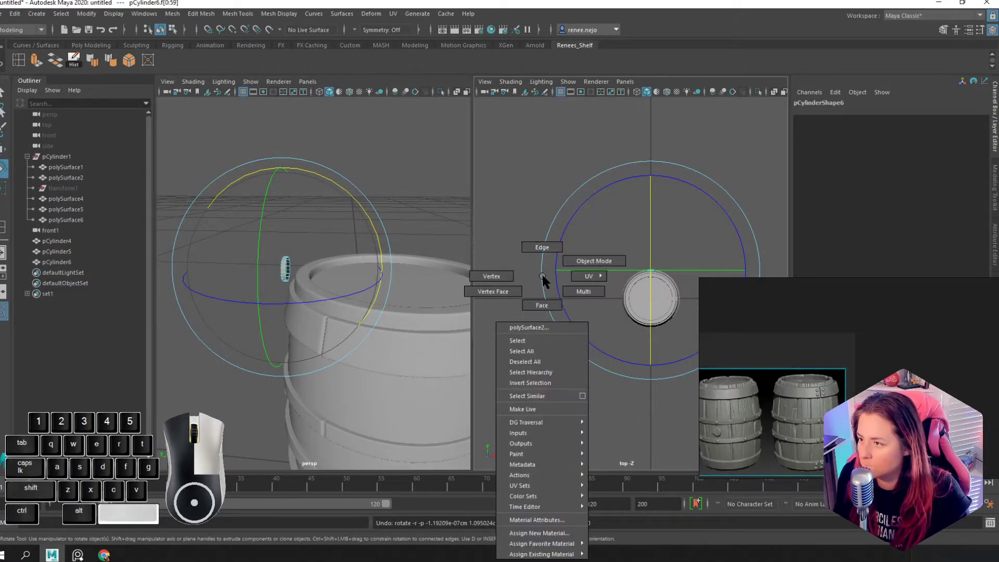
key("space")
left_click(657, 283)
right_click_drag(658, 283, 660, 311)
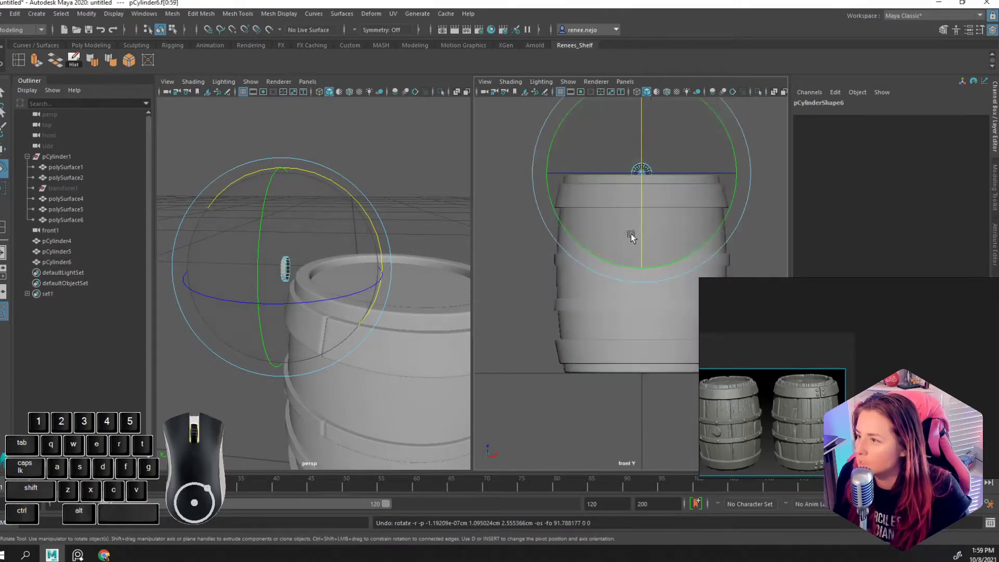
Step: Switch to the side view and rotate the copied disc so it lies flat, parallel to the barrel's lid
scroll(647, 142, "up", 4)
scroll(648, 148, "down", 9)
key("space")
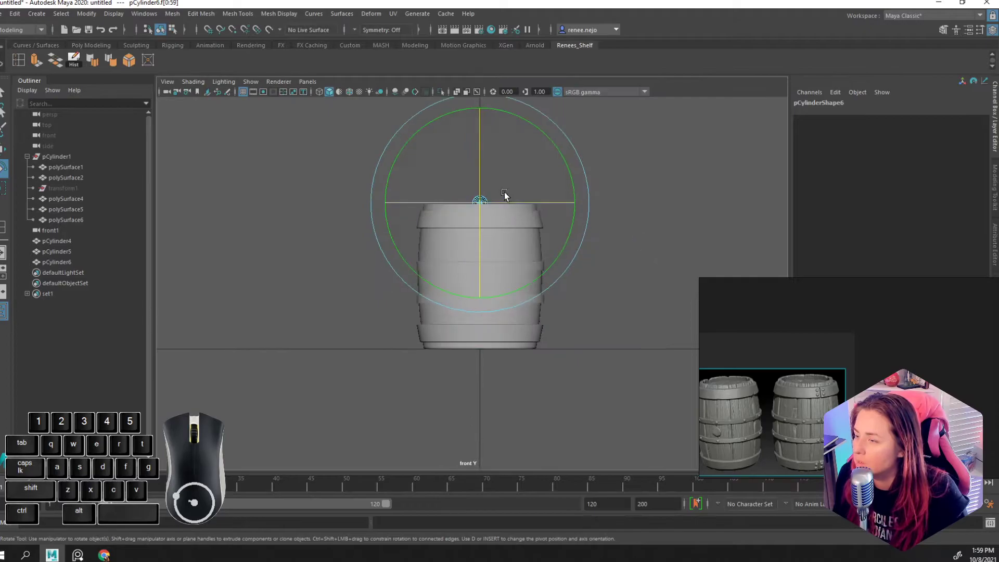
key("space")
left_click_drag(495, 204, 519, 206)
right_click_drag(519, 204, 514, 204)
middle_click_drag(521, 167, 551, 432, "alt")
middle_click_drag(541, 355, 427, 381, "alt")
left_click_drag(570, 190, 429, 161)
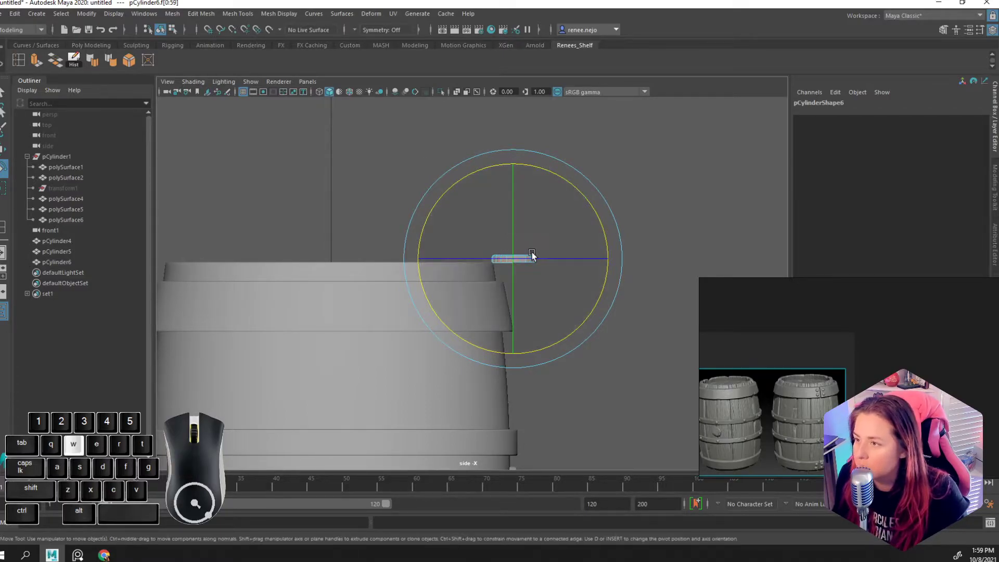
Step: Move the flat disc inward over the barrel, lower it onto the recessed lid and slide it off-centre
key("w")
left_click_drag(545, 258, 424, 249)
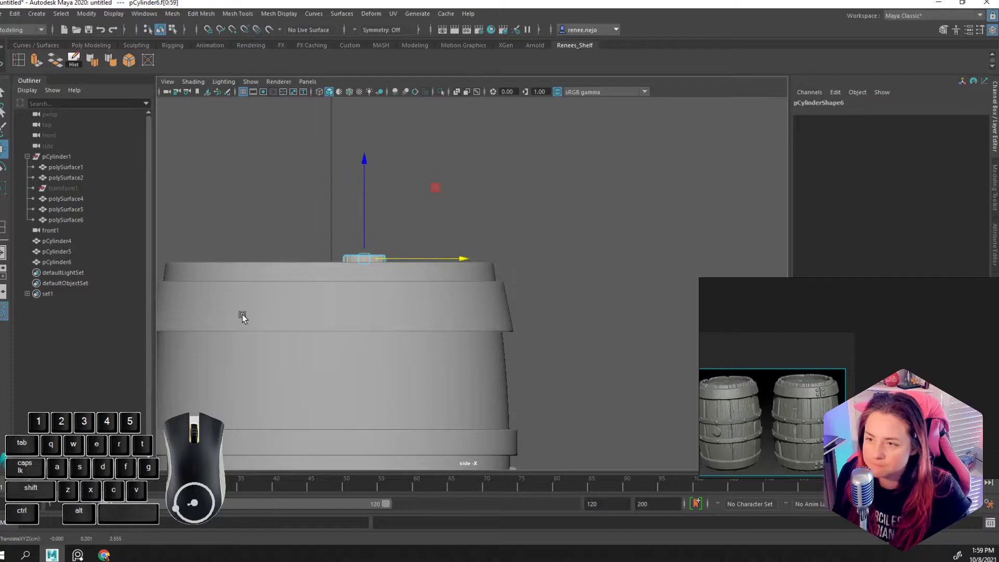
key("space")
left_click_drag(327, 301, 415, 350, "alt")
key("space")
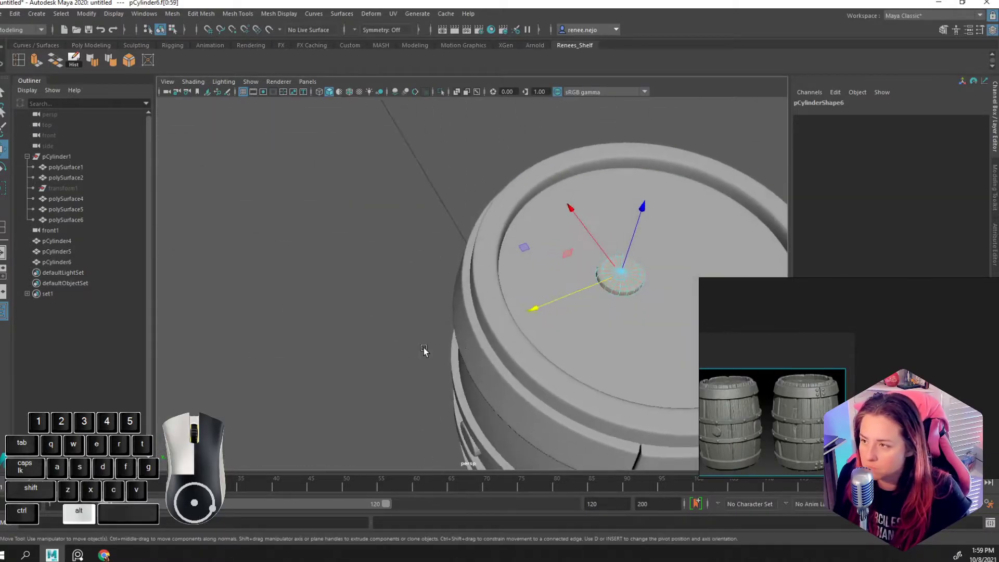
left_click_drag(619, 338, 559, 346, "alt")
mouse_move(538, 260)
left_mouse_down()
mouse_move(548, 257)
mouse_move(547, 283)
mouse_move(541, 270)
left_mouse_up()
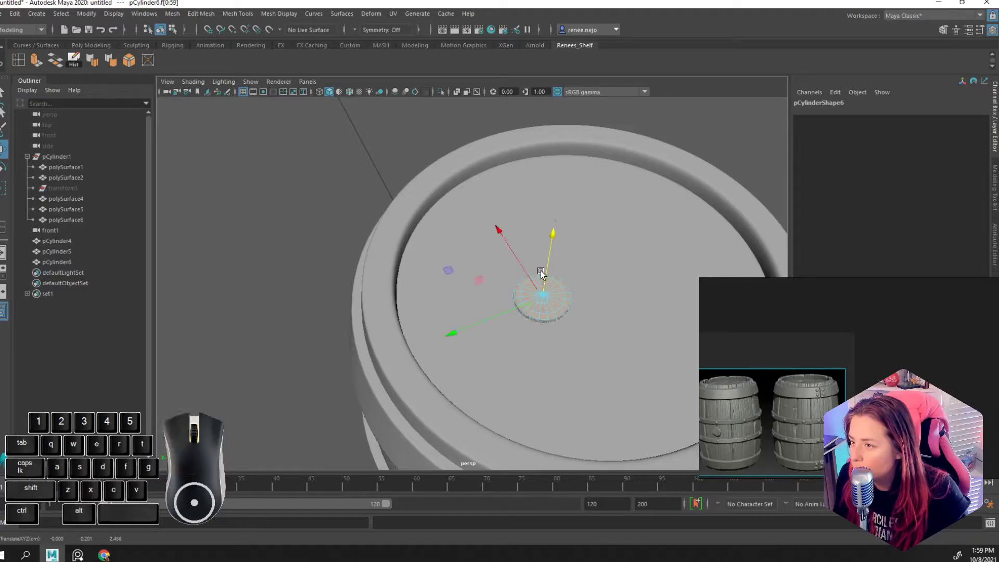
left_click_drag(448, 272, 383, 267)
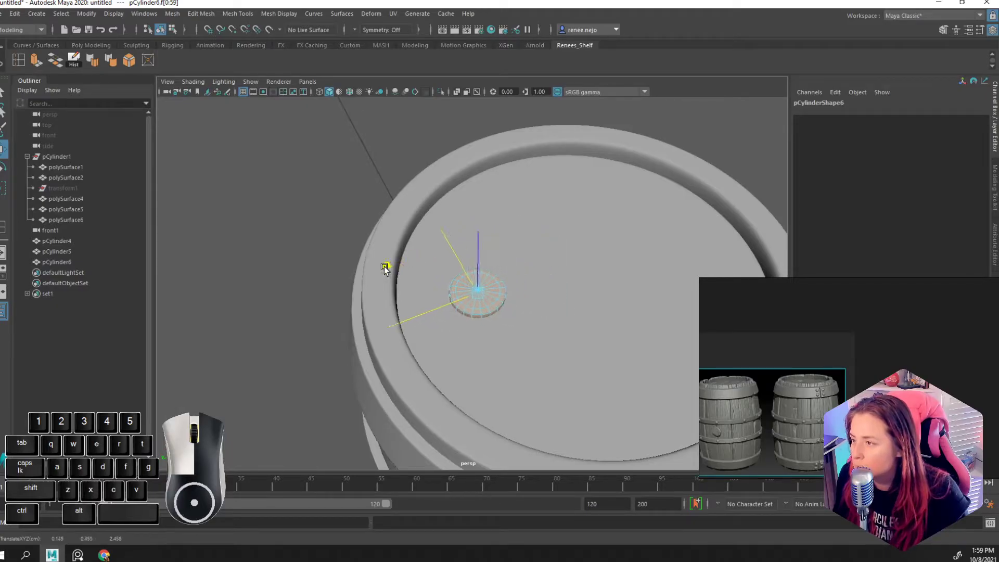
Step: Shift the lid disc slightly sideways to line it up with the round plug on the barrel's side
scroll(525, 319, "down", 3)
left_click(525, 320)
left_click(636, 403)
scroll(625, 455, "down", 2)
left_click_drag(625, 454, 581, 348, "alt")
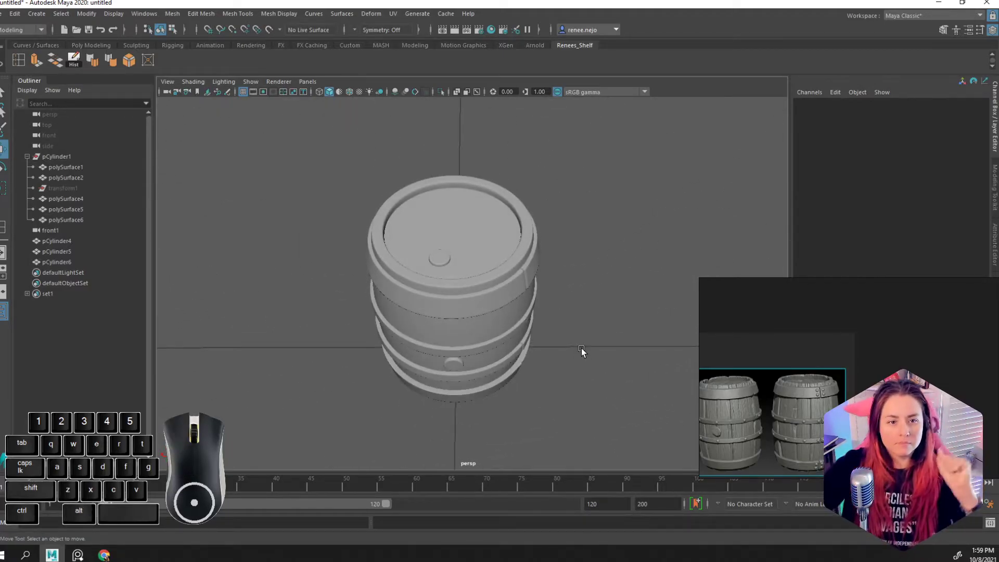
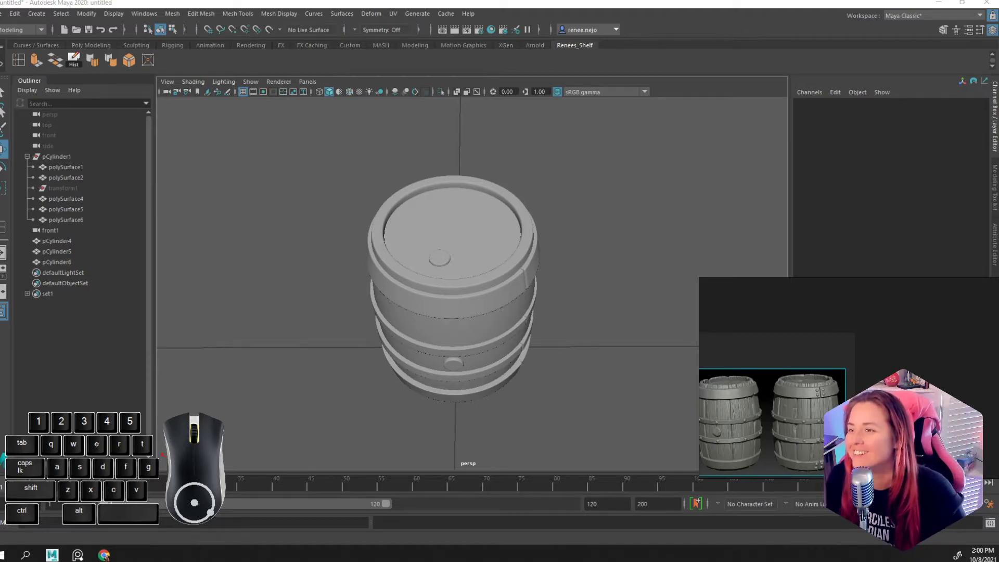
left_click(446, 260)
left_click_drag(456, 350, 463, 348)
left_click(607, 373)
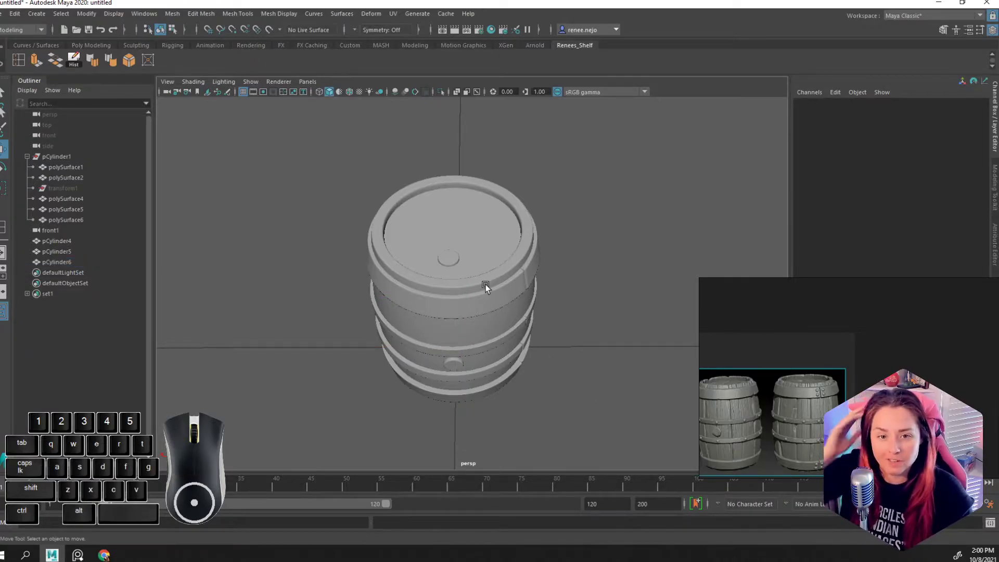
Step: Enlarge the reference on the barrel's metal bands, rivets and side plug, and compare it with the model from several angles
left_click_drag(519, 284, 627, 401, "alt")
left_click_drag(787, 413, 879, 383)
right_click(871, 384)
left_click(814, 409)
scroll(813, 405, "up", 5)
left_click_drag(484, 381, 541, 369, "alt")
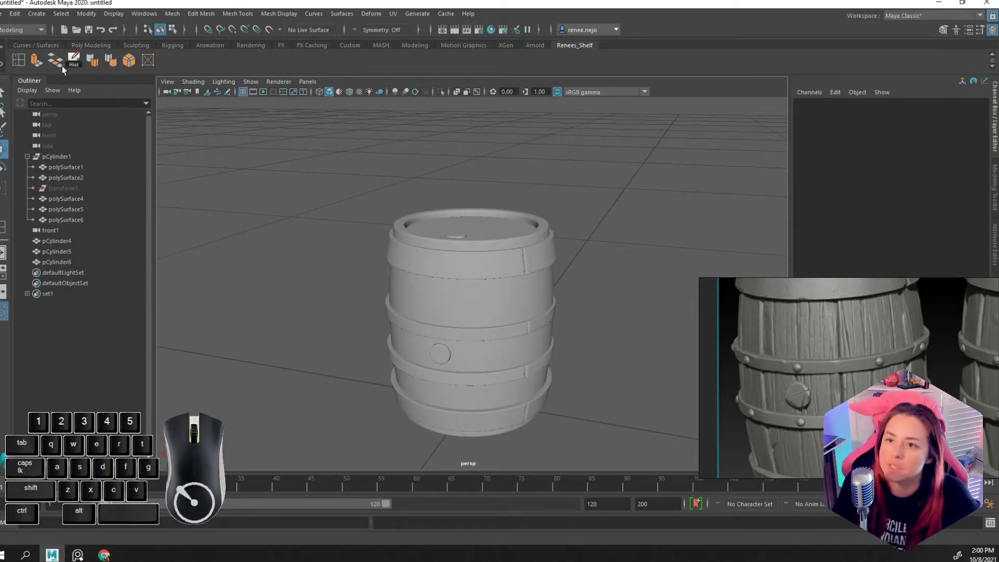
left_click_drag(442, 350, 477, 359, "alt")
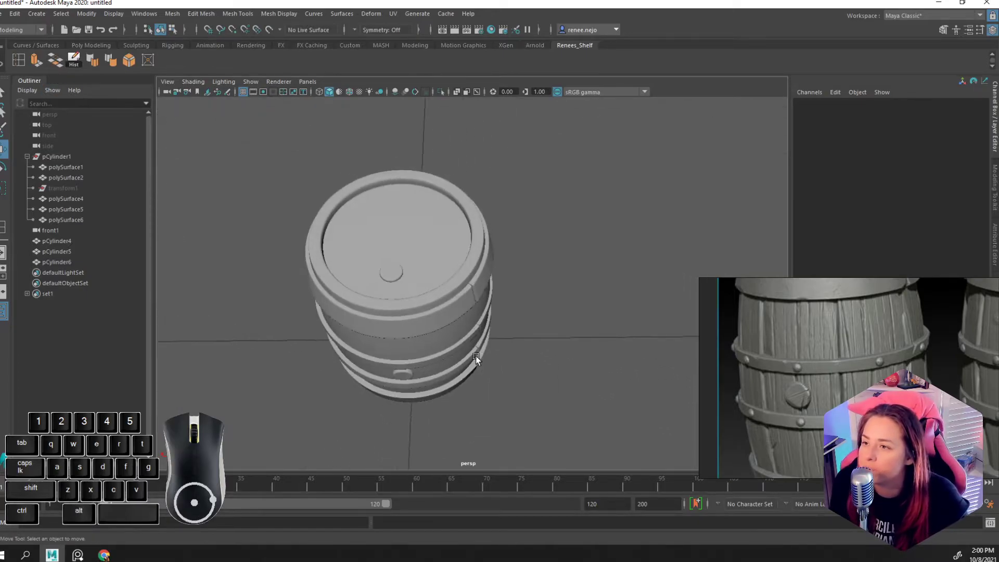
Step: Select all barrel parts and center their pivots
left_click(422, 289)
left_click_drag(523, 392, 290, 151)
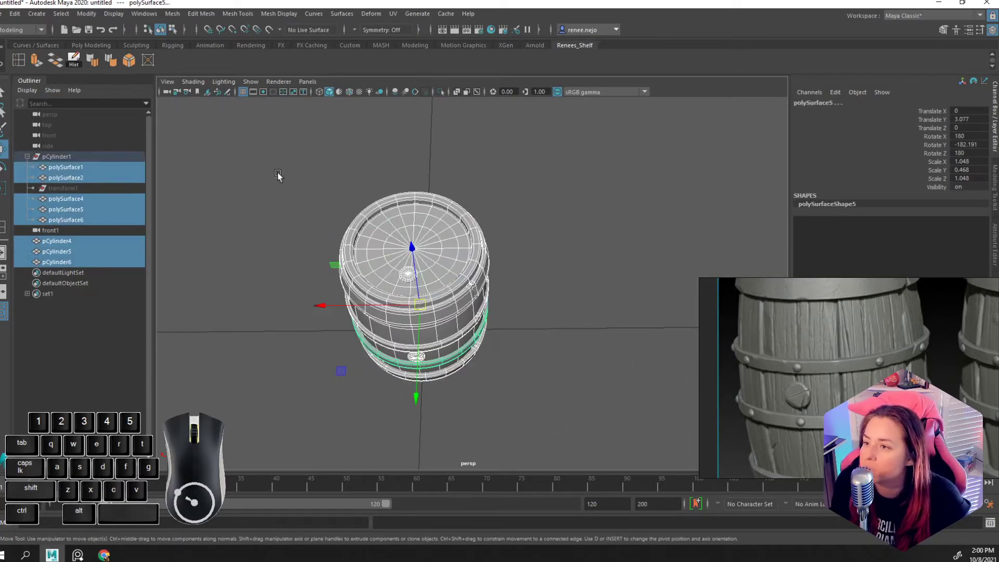
left_click(91, 16)
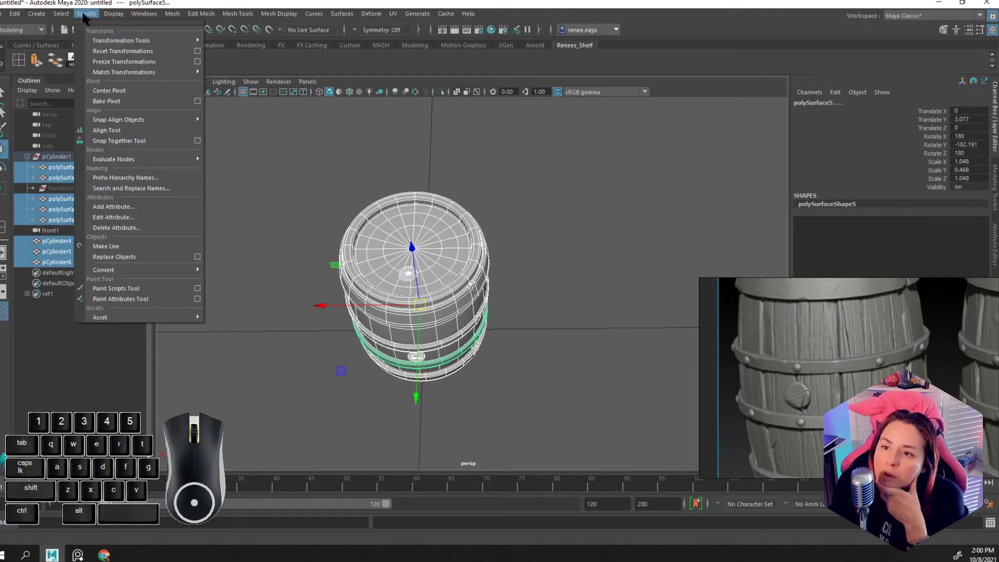
left_click(120, 90)
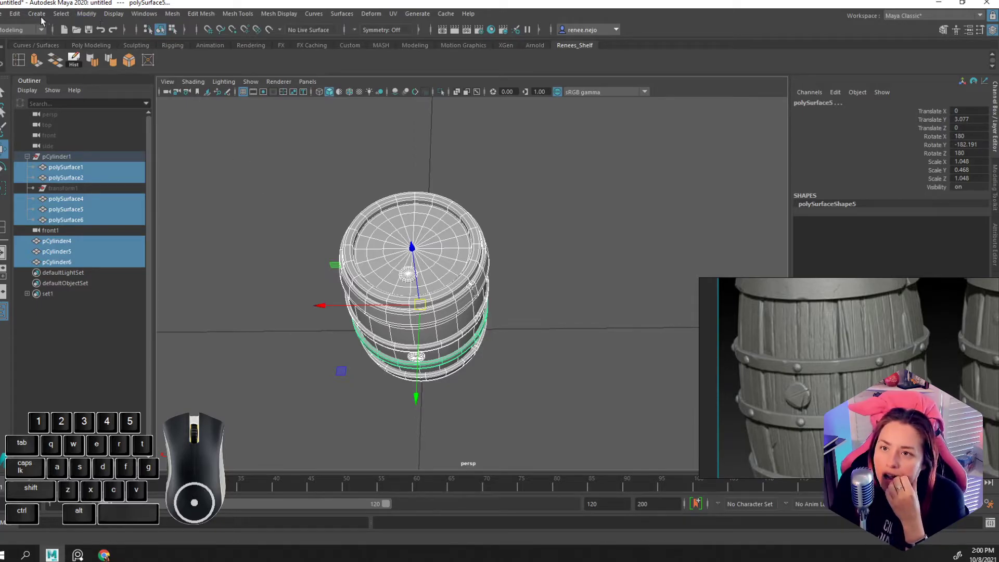
Step: Reselect every barrel part and freeze their transformations
left_click_drag(541, 359, 468, 262, "alt")
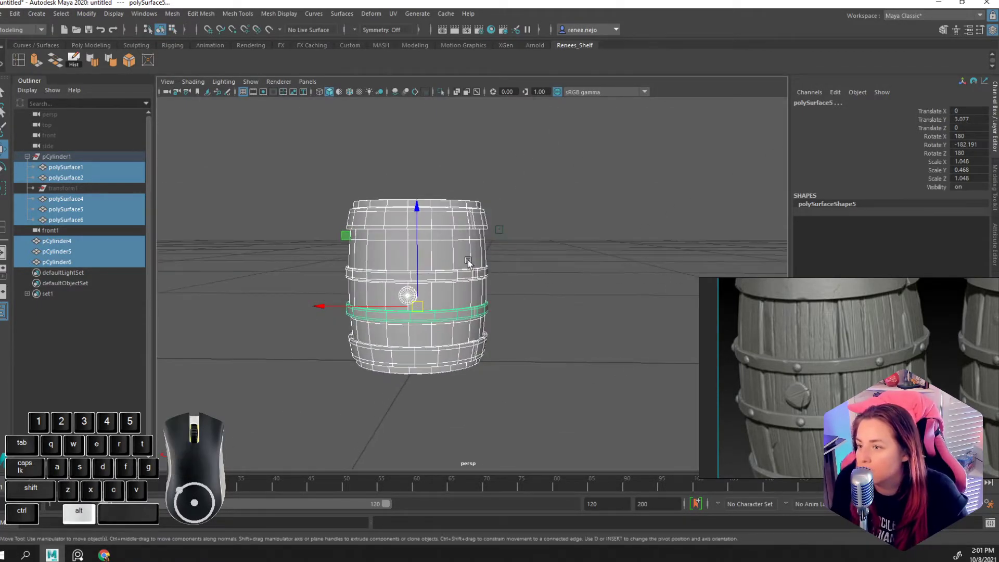
left_click(27, 15)
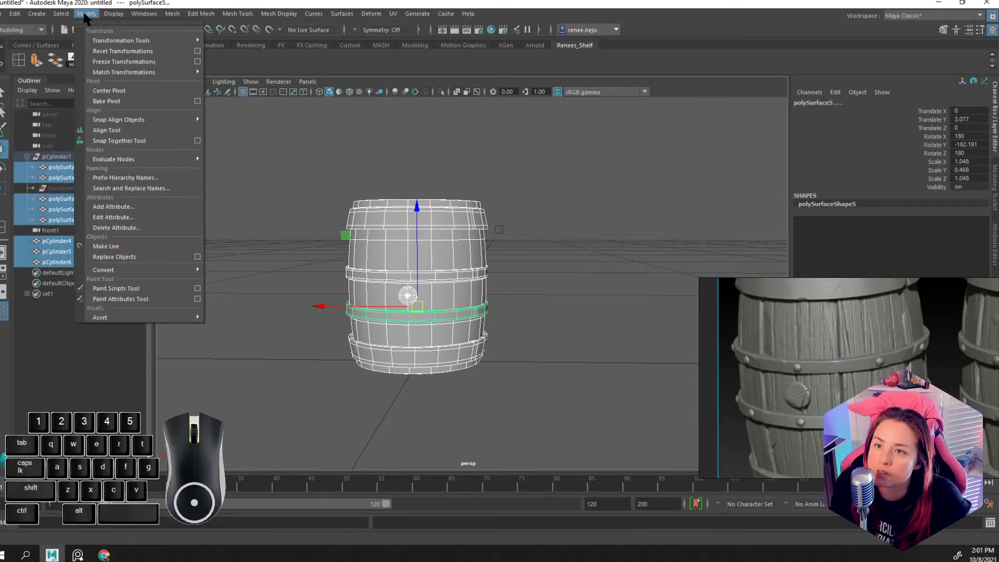
left_click(421, 251)
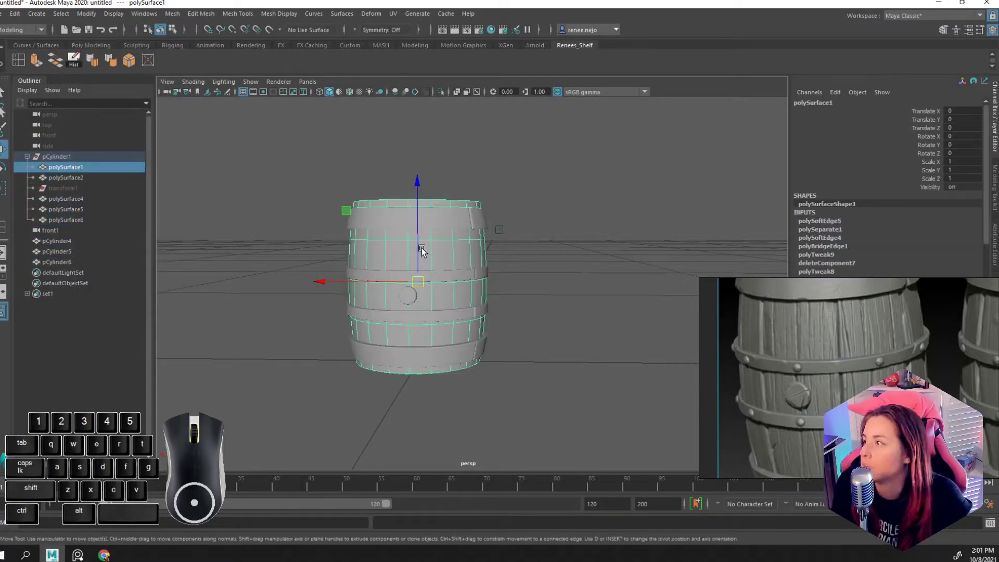
left_click_drag(585, 463, 432, 312)
left_click(86, 14)
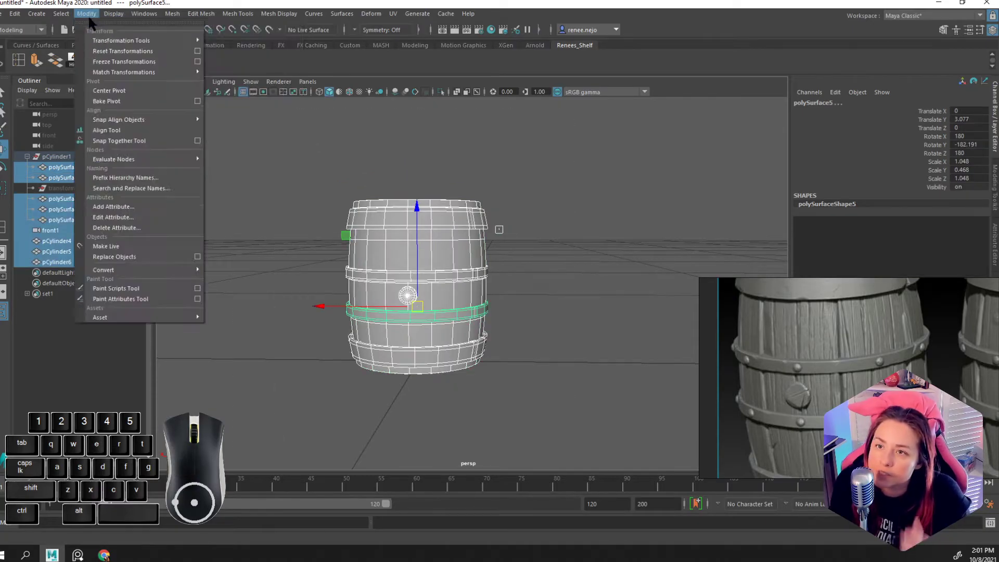
left_click(124, 62)
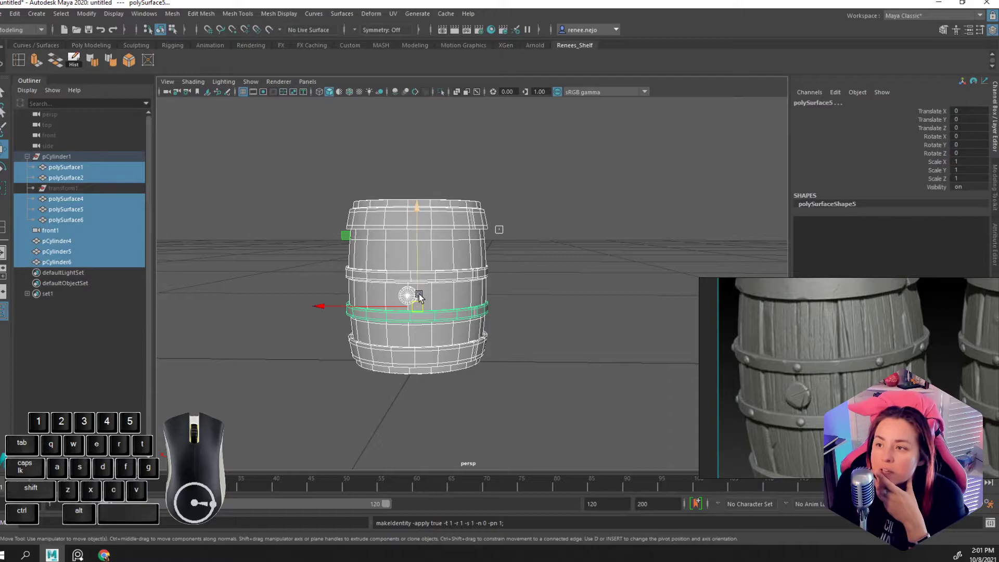
Step: Pull the top band off the barrel and move the barrel body away to one side
left_click(520, 291)
left_click(444, 220)
left_click_drag(495, 265, 565, 341, "alt")
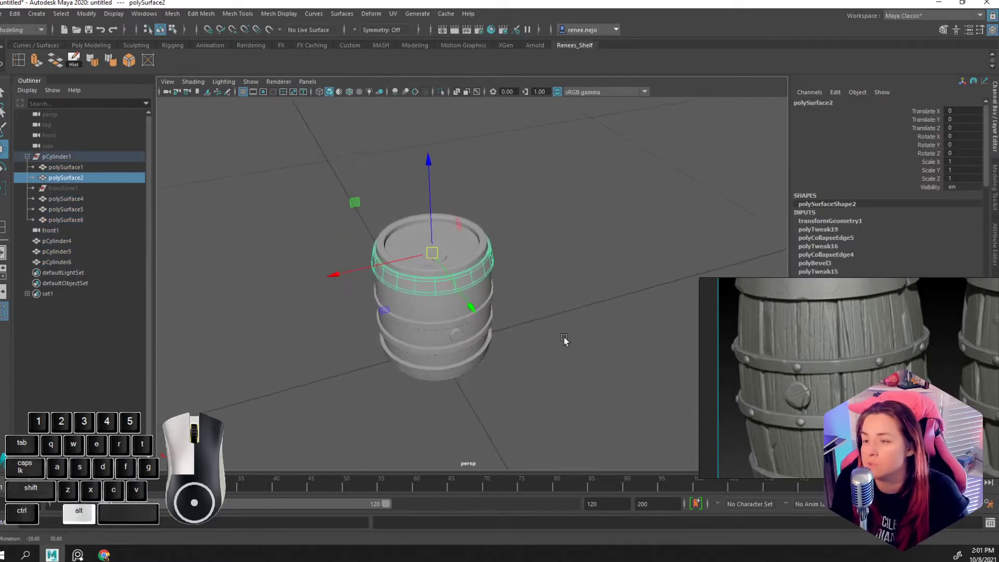
left_click_drag(429, 258, 541, 192)
left_click(441, 298)
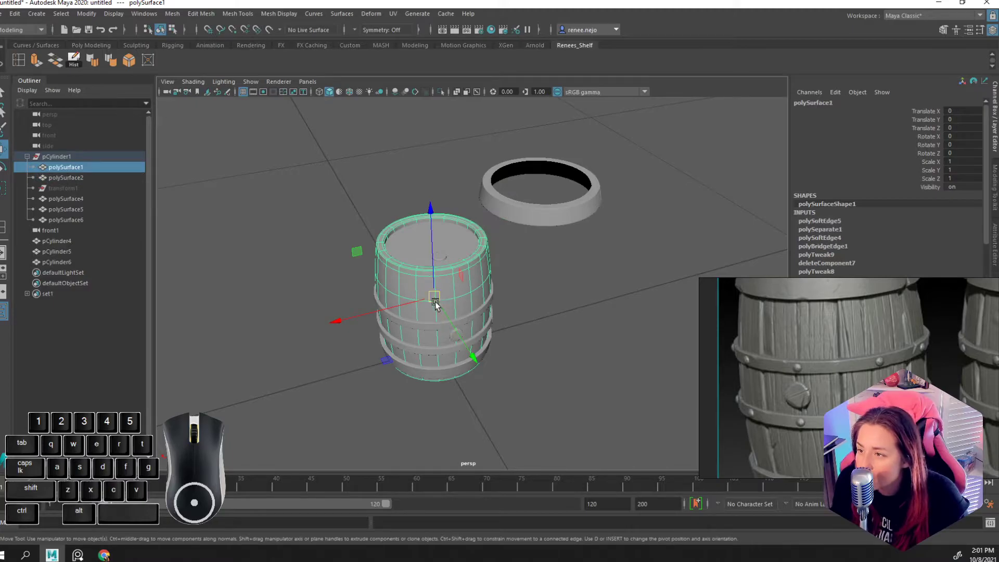
left_click_drag(435, 302, 248, 252)
Step: Spread the remaining bands, lid and side plug apart from one another
left_click(431, 294)
left_click_drag(432, 295, 443, 188)
left_click(447, 271)
left_click(455, 335)
left_click(357, 383)
left_click(431, 317)
left_click_drag(431, 317, 338, 375)
left_click(459, 350)
Step: Select all the scattered parts, set Translate X, Y and Z to 0, and frame the reassembled barrel
scroll(442, 358, "down", 5)
left_click_drag(598, 399, 238, 200)
left_click(964, 111)
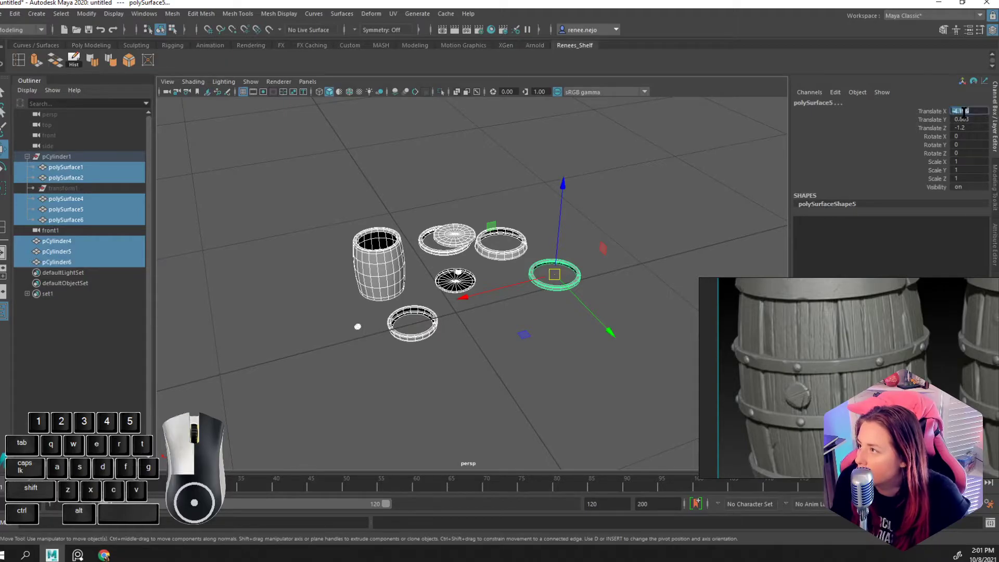
type("0")
key("Tab")
type("0")
key("Tab")
type("0")
key("Tab")
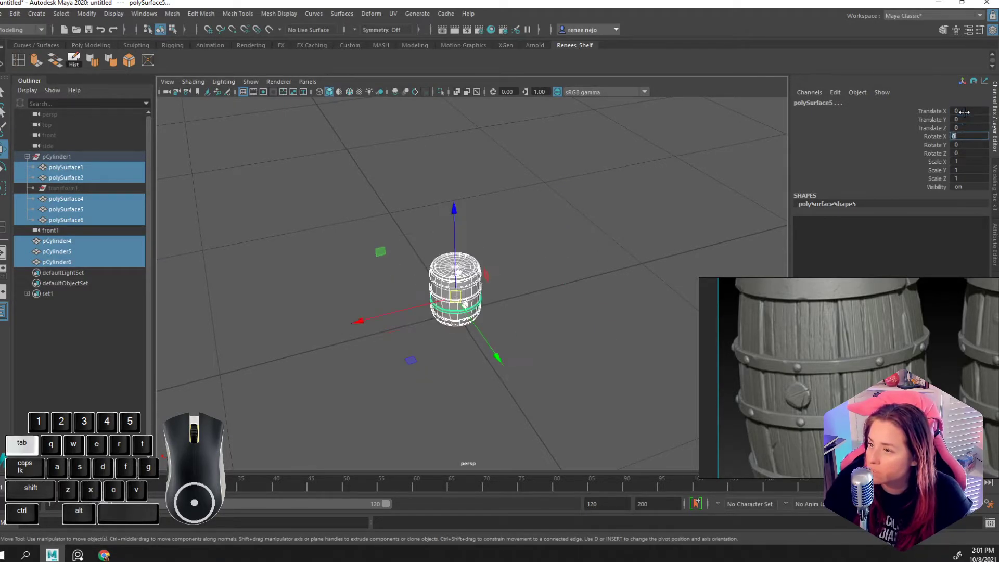
key("f")
left_click(535, 302)
key("f")
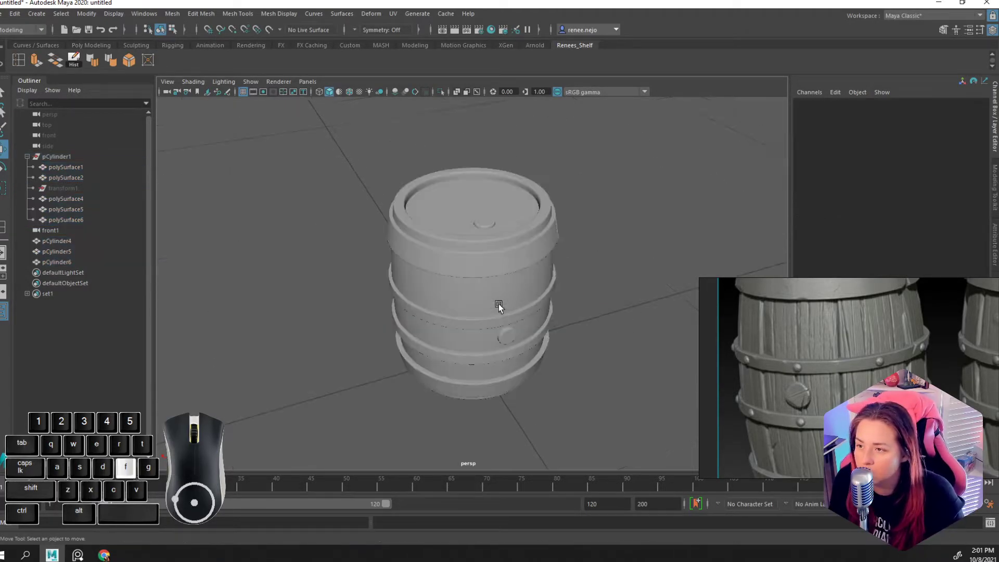
Step: Add a platonic solid primitive, try moving it out beside the barrel, and undo the move
left_click_drag(570, 352, 538, 344, "alt")
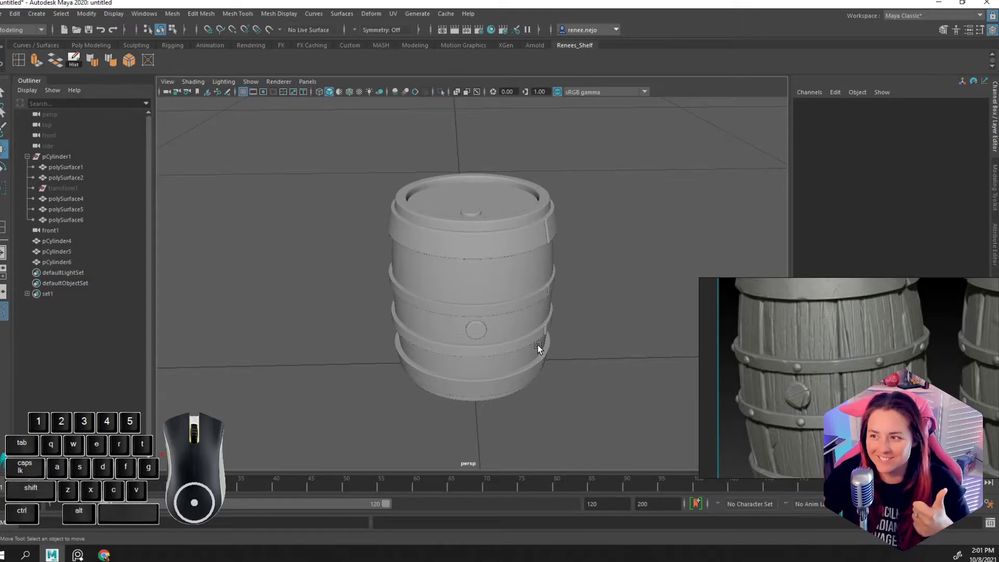
left_click_drag(538, 345, 537, 335)
mouse_move(565, 400)
left_mouse_down("alt")
mouse_move(607, 408)
mouse_move(608, 335)
mouse_move(562, 392)
left_mouse_up("alt")
left_click(503, 338)
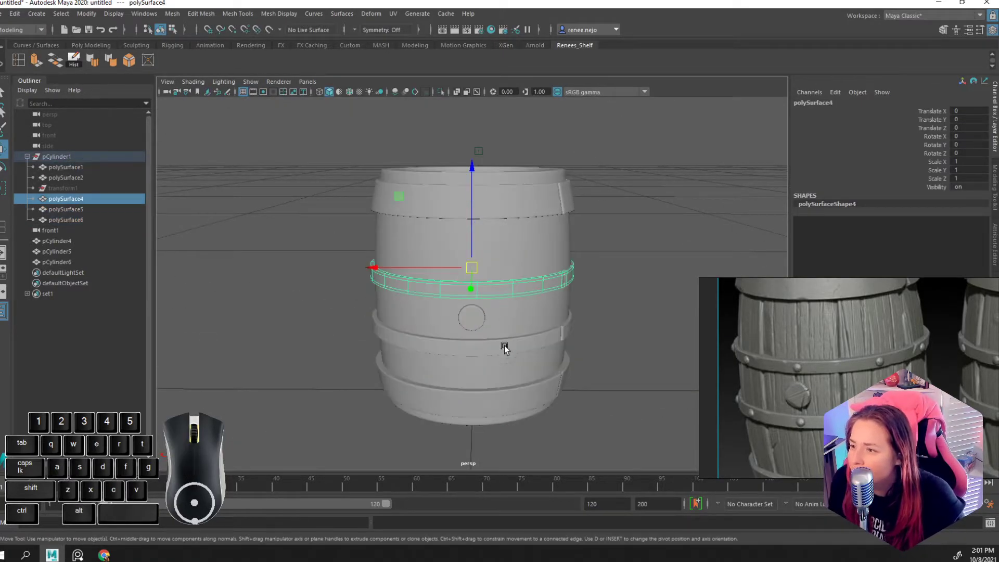
left_click_drag(587, 356, 551, 301, "alt")
left_click(101, 46)
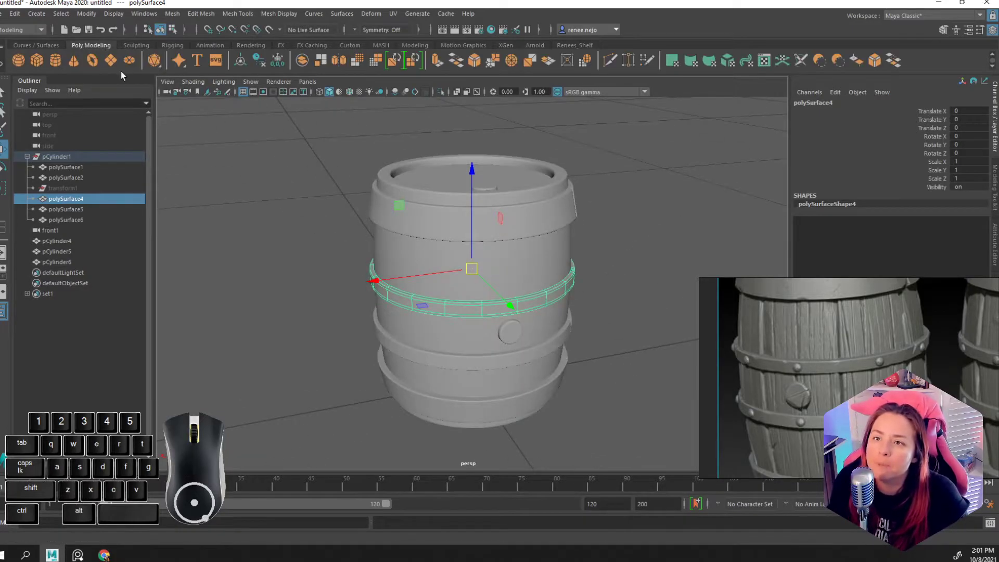
scroll(552, 277, "up", 2)
scroll(553, 277, "up", 2)
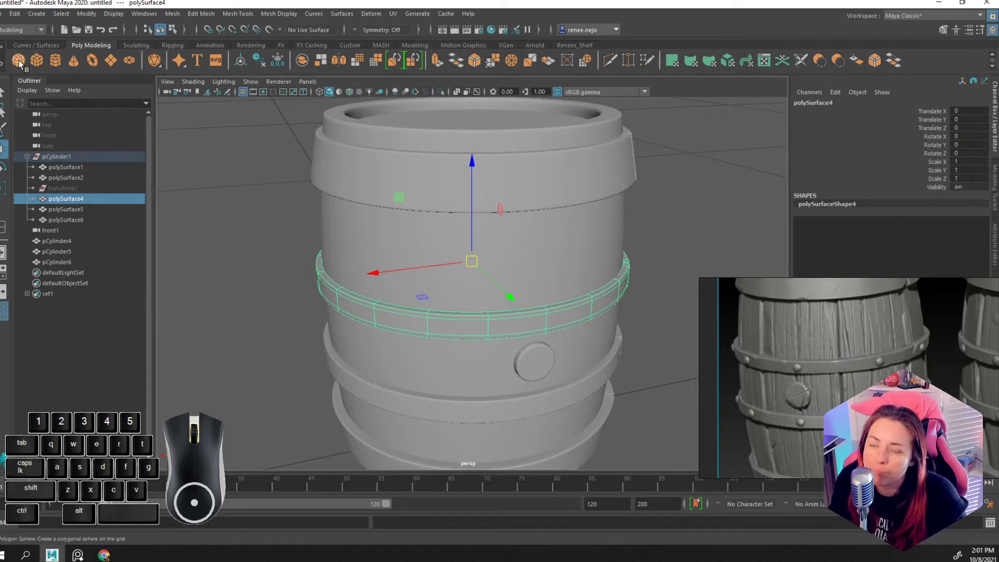
left_click(156, 64)
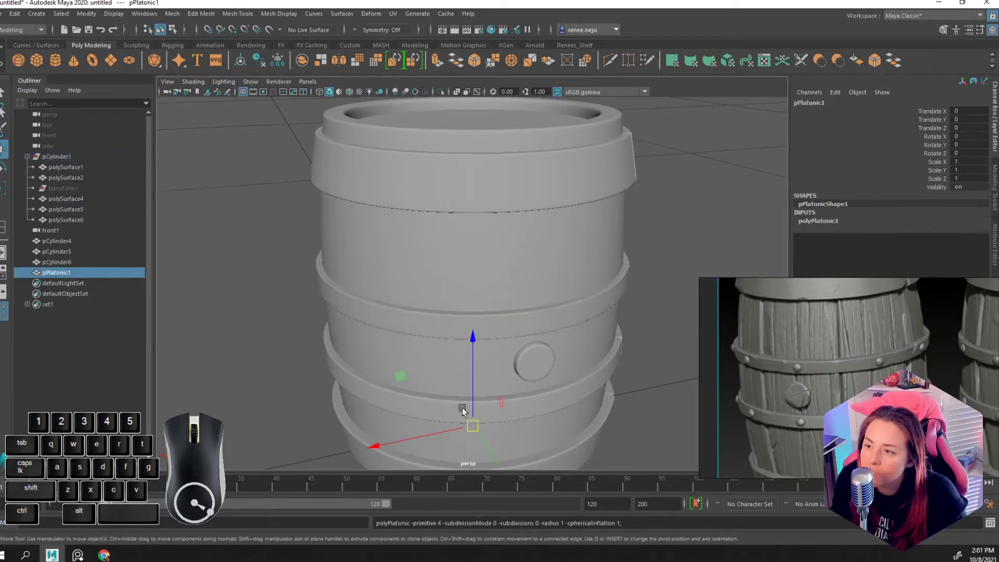
left_click_drag(472, 427, 234, 361)
key("ctrl+z")
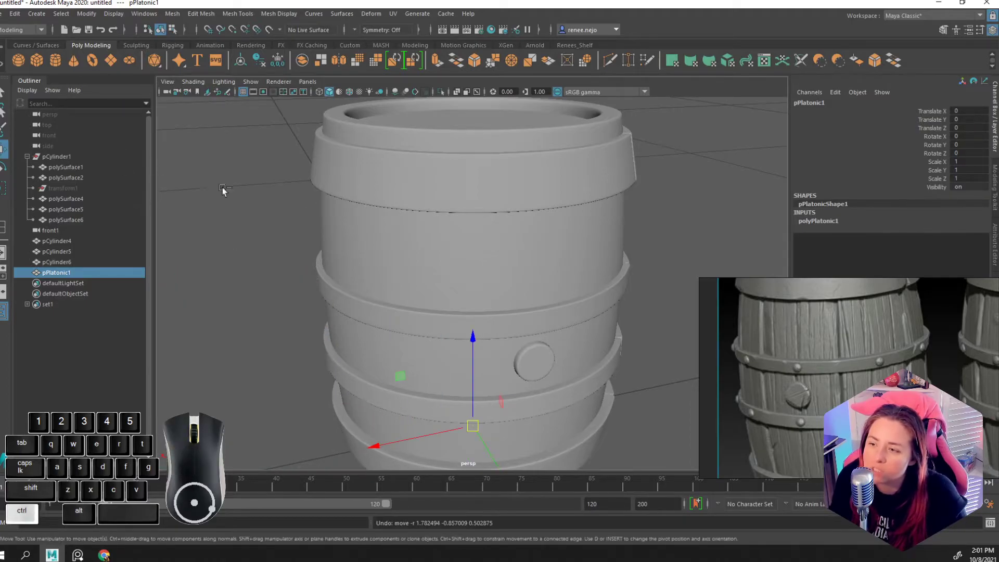
key("ctrl+z")
Step: Create a polygon sphere and move it clear of the barrel to about X 1.8, Y -0.9, Z 0.5
left_click(18, 60)
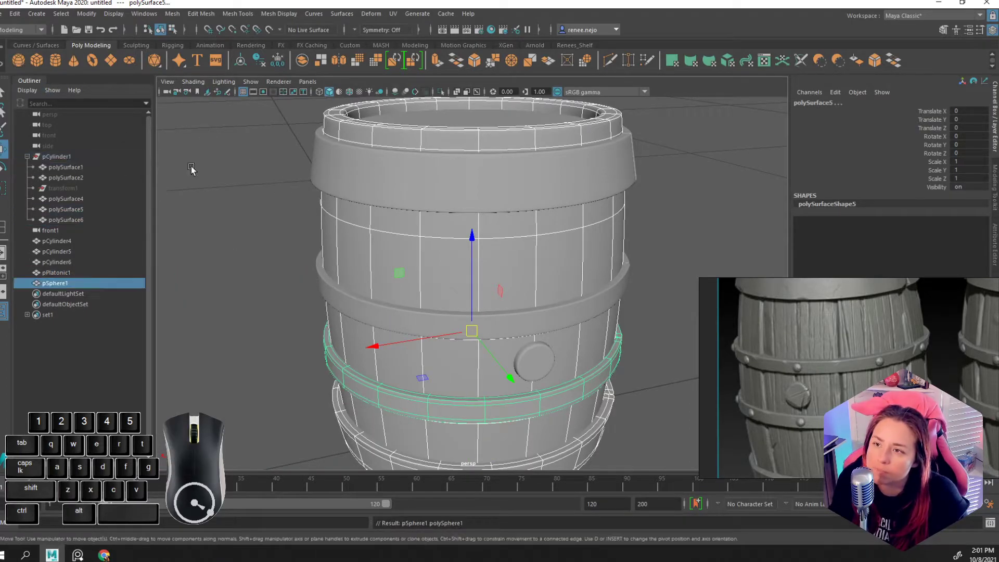
scroll(436, 346, "down", 2)
left_click_drag(470, 400, 397, 345)
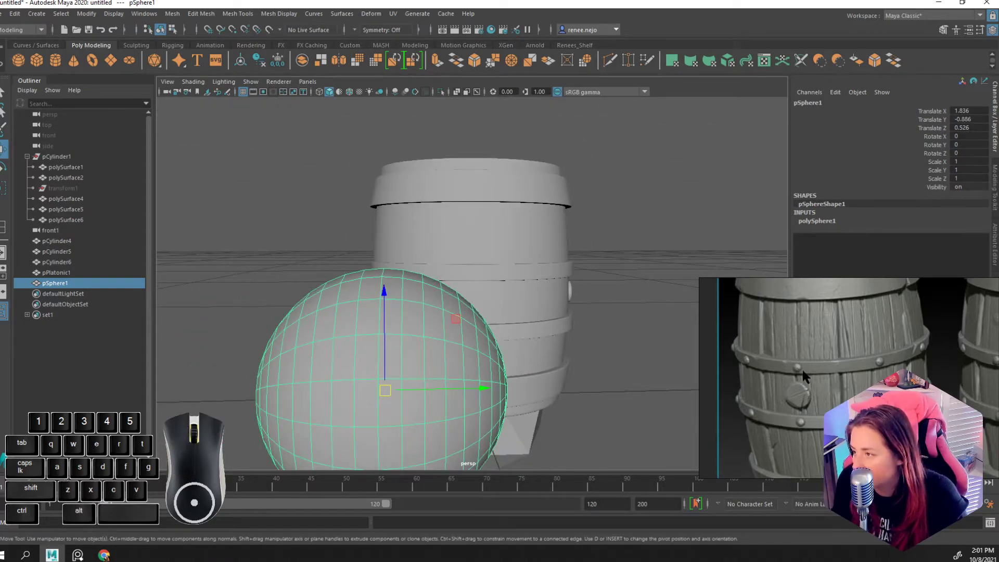
scroll(454, 344, "down", 1)
Step: In the side view, select the faces of the sphere's rear half and delete them, leaving a dome that bulges towards the plug side
right_click_drag(448, 380, 441, 310)
scroll(320, 209, "down", 3)
left_click_drag(321, 211, 440, 439)
key("space")
left_click_drag(443, 338, 439, 346)
key("space")
left_click_drag(575, 321, 606, 319)
scroll(606, 319, "down", 5)
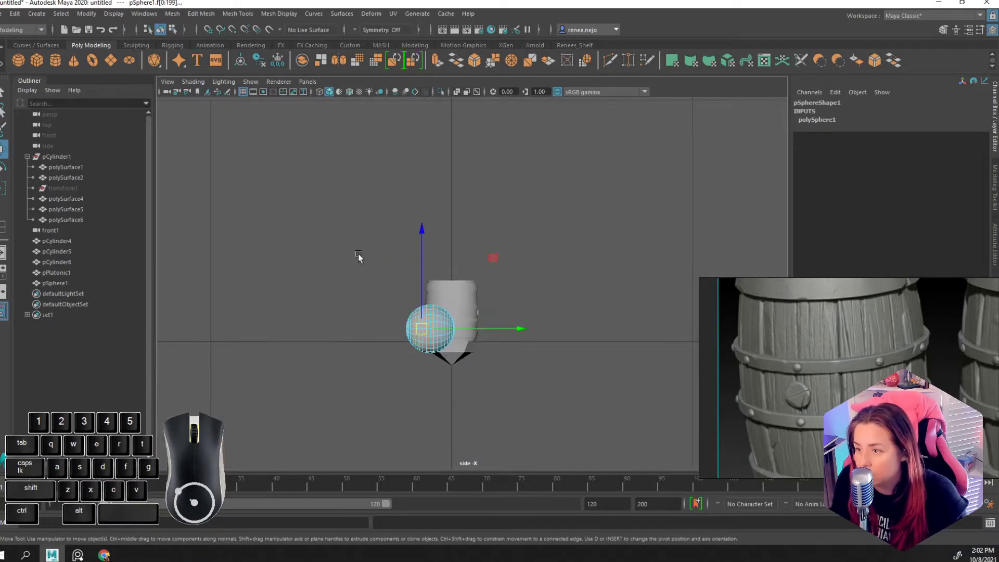
left_click_drag(354, 277, 432, 401)
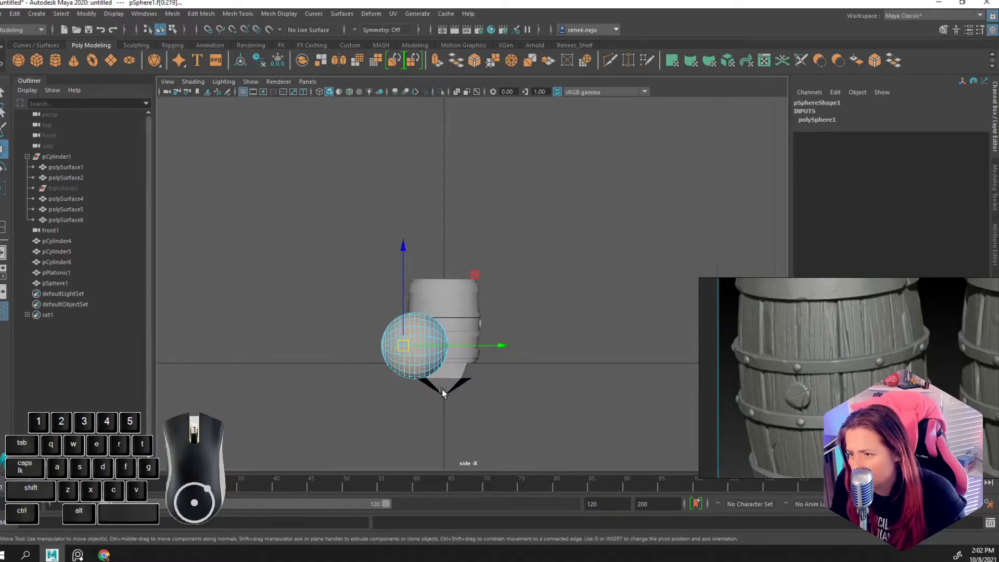
scroll(477, 388, "up", 2)
key("Delete")
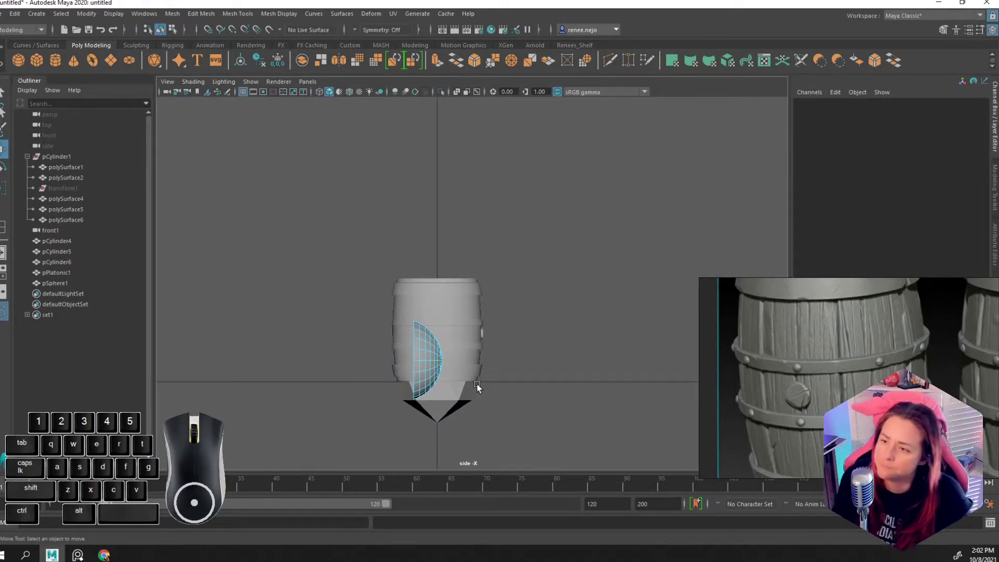
Step: Move all the dome's faces out beside the barrel on the plug side and delete the leftover platonic solid
left_click(435, 366)
double_click(435, 366)
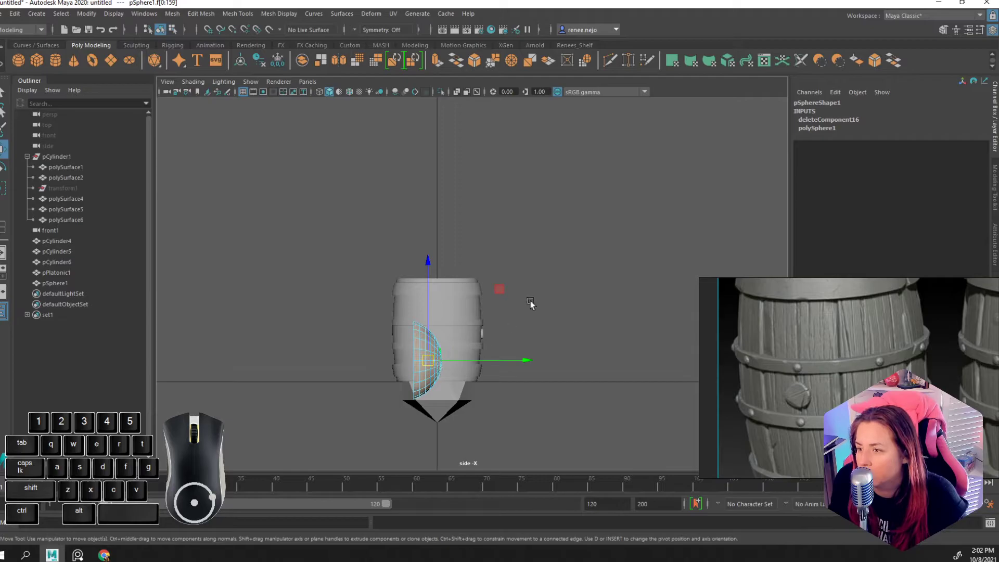
middle_click_drag(507, 290, 569, 250)
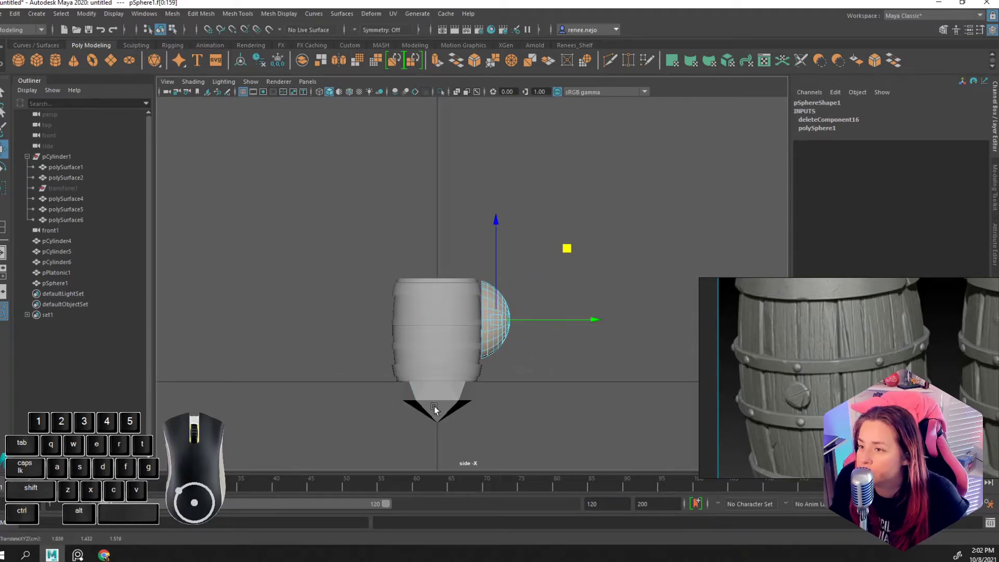
left_click(432, 404)
key("Delete")
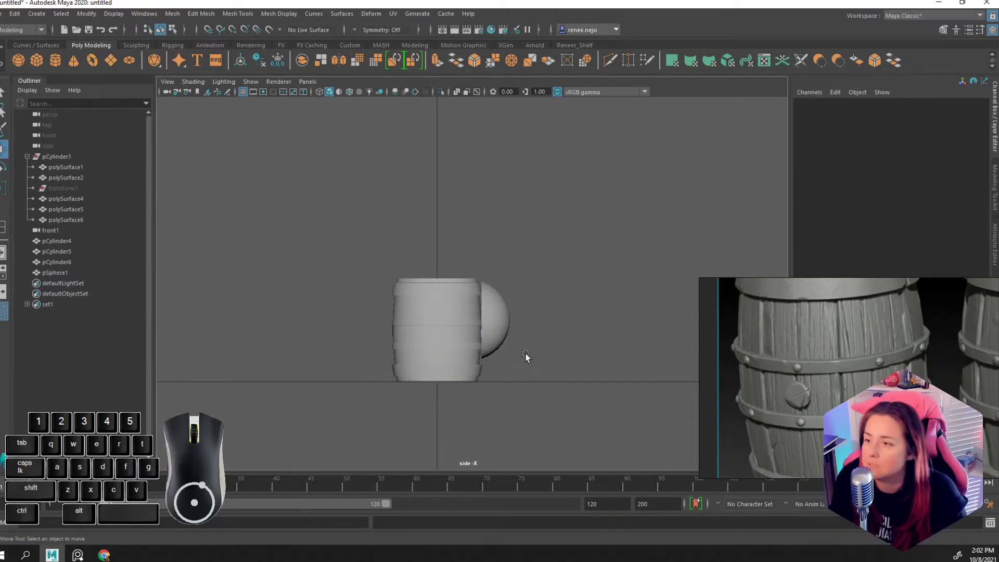
Step: Select the dome as an object and set its Translate X, Y and Z to 0
left_click(504, 325)
scroll(507, 325, "up", 2)
key("space")
left_click_drag(504, 317, 510, 298)
left_click_drag(562, 345, 494, 361, "alt")
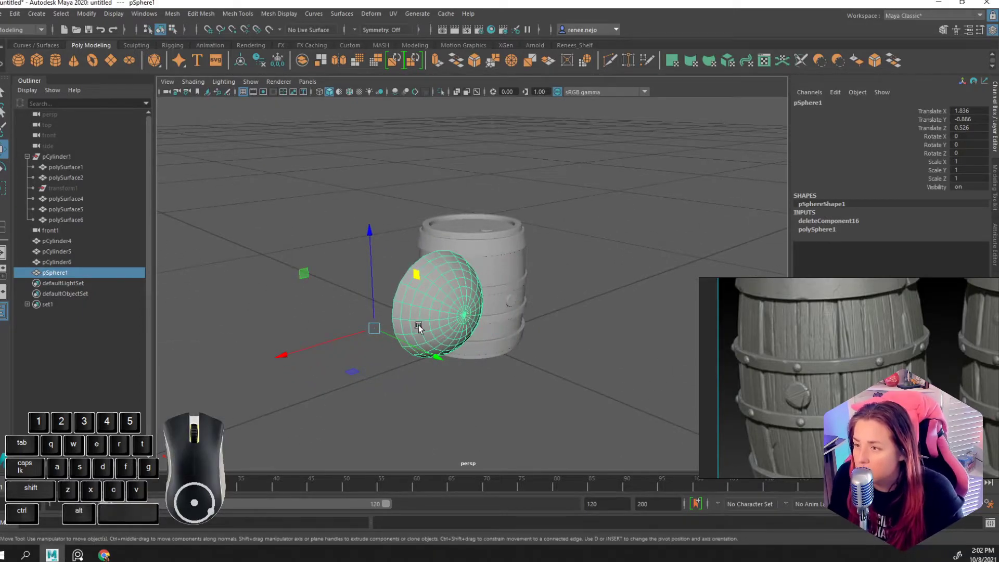
left_click_drag(302, 354, 330, 345)
double_click(968, 111)
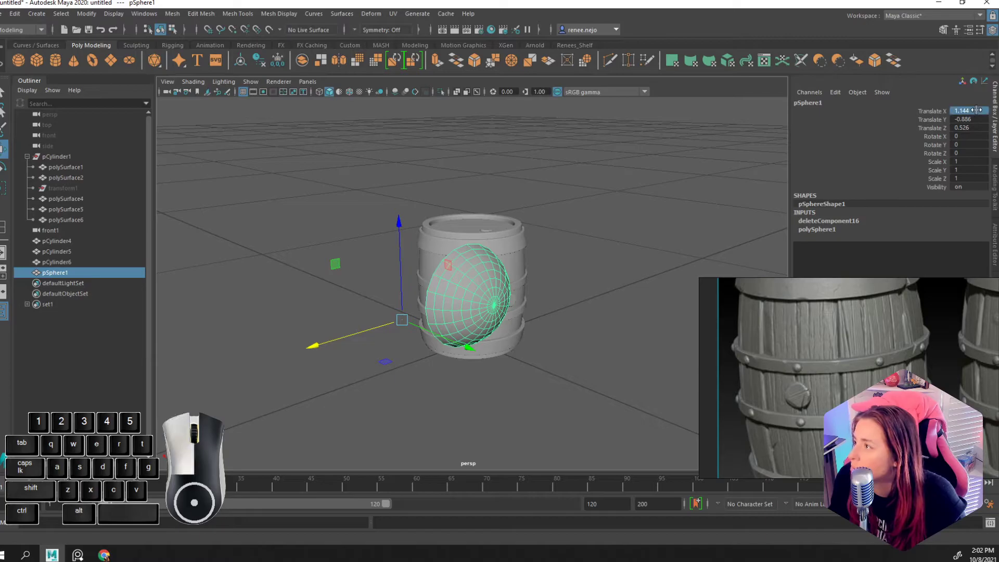
type("0")
key("Tab")
type("0")
key("Tab")
type("0")
key("Tab")
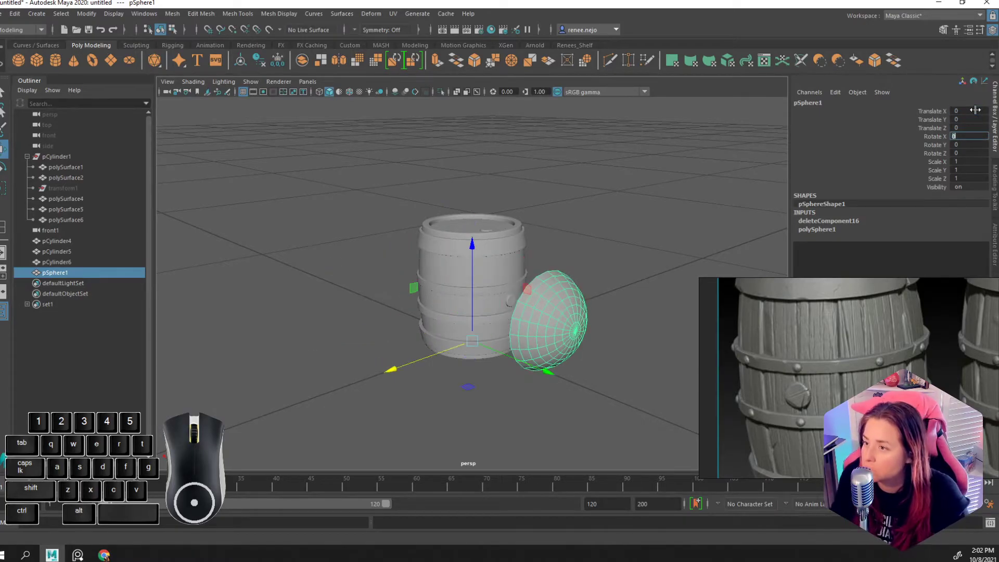
Step: Scale all the dome's faces down to rivet size and move them in towards the barrel beside the side plug
left_click_drag(573, 313, 608, 305, "alt")
right_click_drag(586, 302, 586, 306)
key("r")
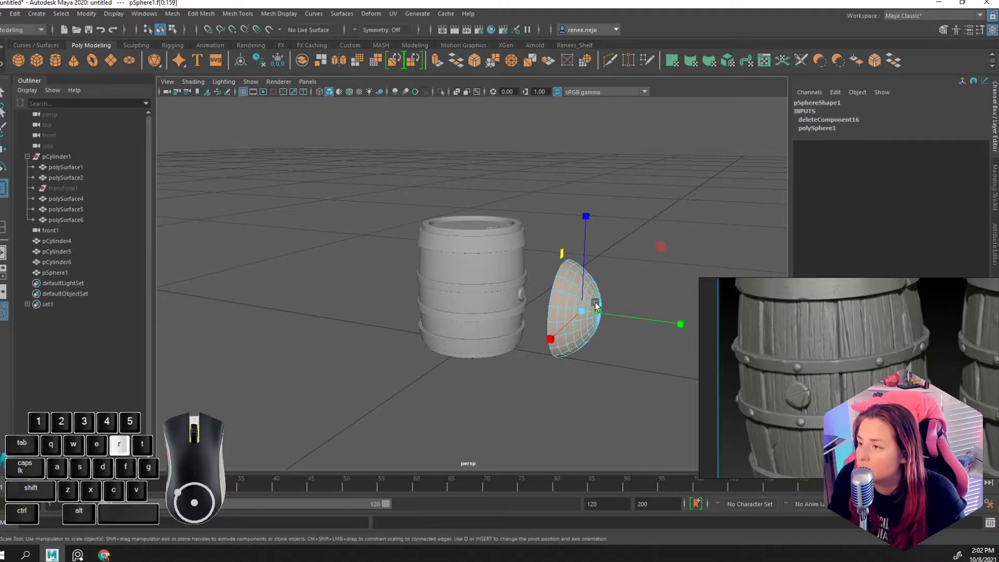
left_click_drag(579, 311, 517, 369)
key("w")
scroll(570, 324, "up", 1)
left_click_drag(628, 317, 563, 312)
scroll(563, 313, "up", 1)
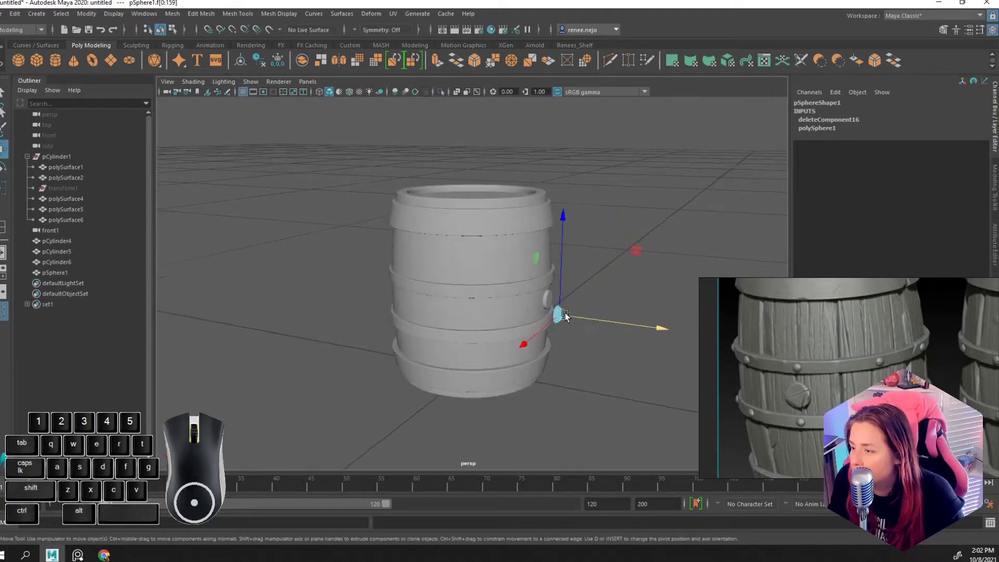
Step: Scale the small dome's faces down slightly more and move them towards the band above the side plug
scroll(607, 327, "up", 2)
middle_click_drag(632, 353, 520, 366, "alt")
key("r")
left_click_drag(493, 344, 489, 318)
key("w")
left_click_drag(484, 269, 473, 301, "alt")
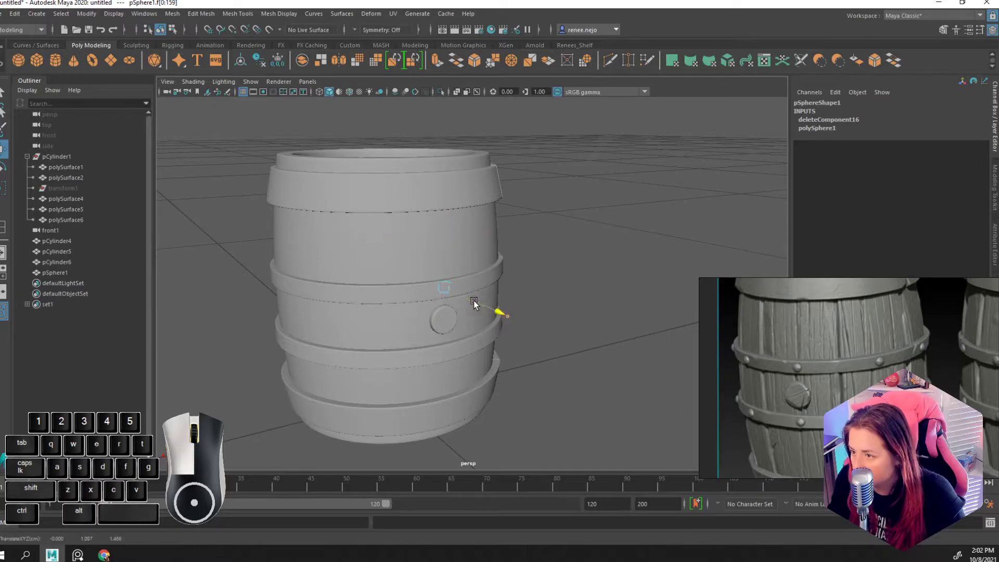
Step: Seat the rivet's faces on the band directly above the side plug, and select the rivet in object mode
scroll(475, 300, "up", 3)
scroll(434, 296, "up", 2)
left_click_drag(434, 297, 481, 292, "alt")
left_click_drag(448, 235, 448, 246)
left_click_drag(472, 287, 538, 332)
left_click(497, 350)
right_click_drag(492, 273, 541, 252)
left_click(556, 256)
scroll(546, 278, "down", 5)
left_click_drag(502, 328, 461, 290, "alt")
left_click(460, 287)
Step: Examine the rivet's pivot and its placement on the band from beneath and around the barrel
scroll(517, 365, "down", 3)
left_click_drag(517, 365, 598, 300, "alt")
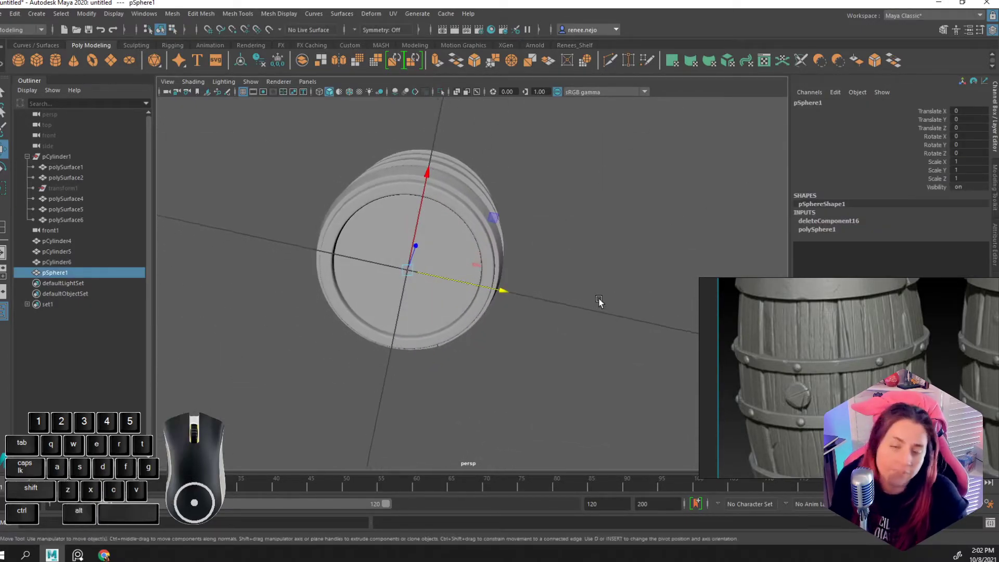
left_click(432, 230)
left_click_drag(578, 258, 462, 315, "alt")
left_click(463, 309)
left_click_drag(544, 354, 552, 334, "alt")
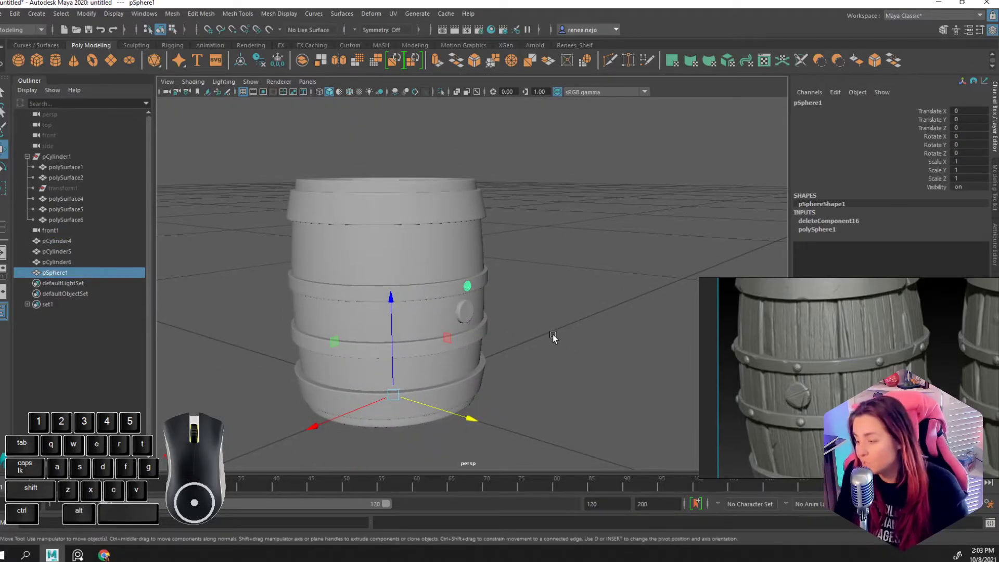
left_click_drag(531, 390, 476, 368, "alt")
scroll(477, 368, "up", 4, "alt")
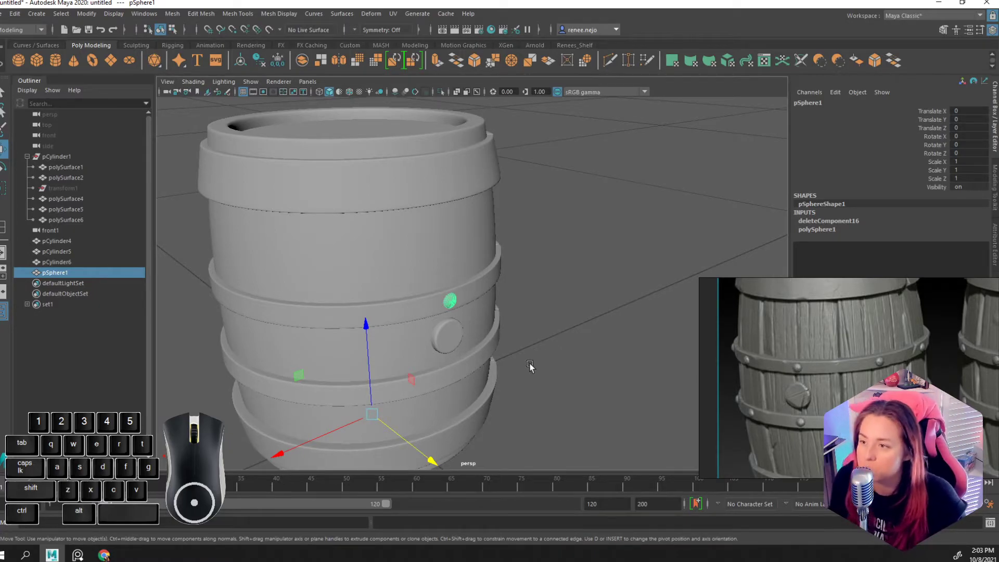
scroll(529, 364, "down", 2, "alt")
scroll(530, 363, "up", 3, "alt")
left_click_drag(529, 363, 528, 358, "alt")
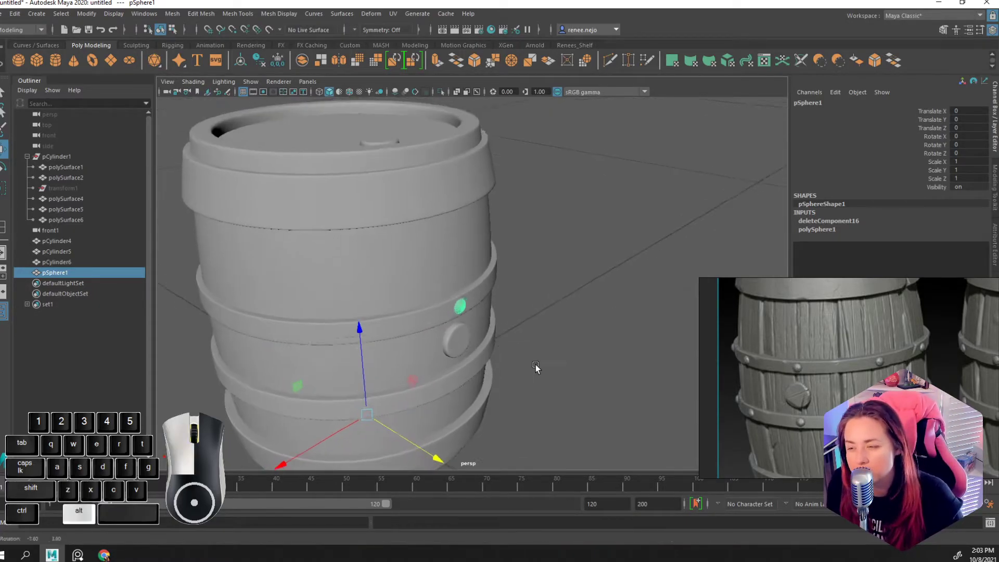
Step: Duplicate the rivet and rotate the copy around the barrel's vertical axis to a Rotate Z of about -6524
key("d")
key("e")
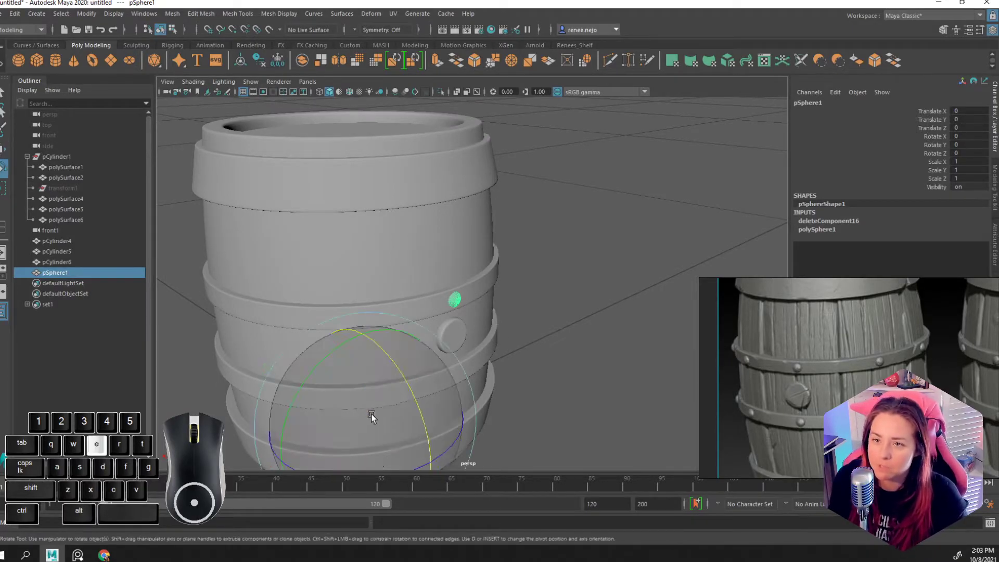
scroll(473, 329, "down", 3)
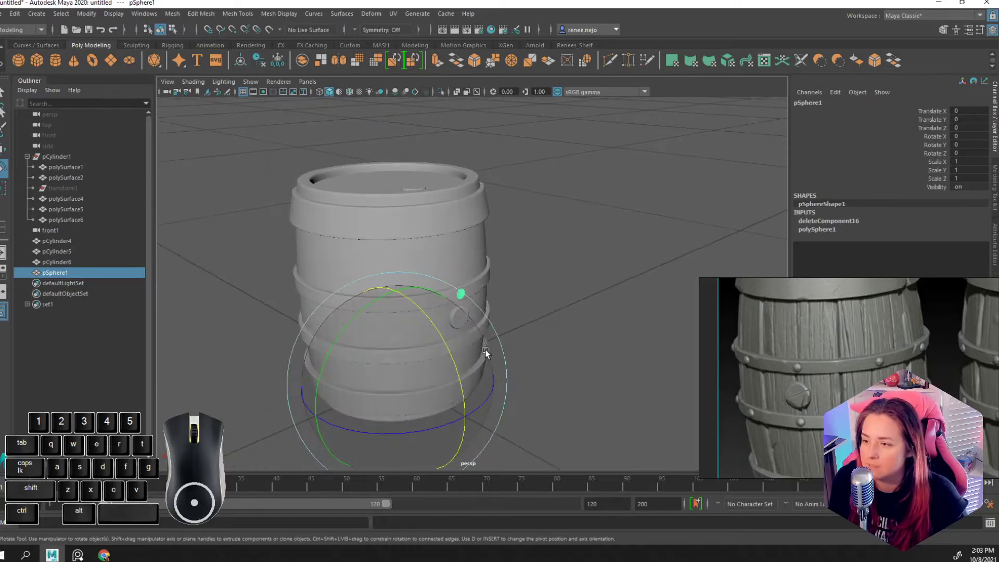
key("ctrl+d")
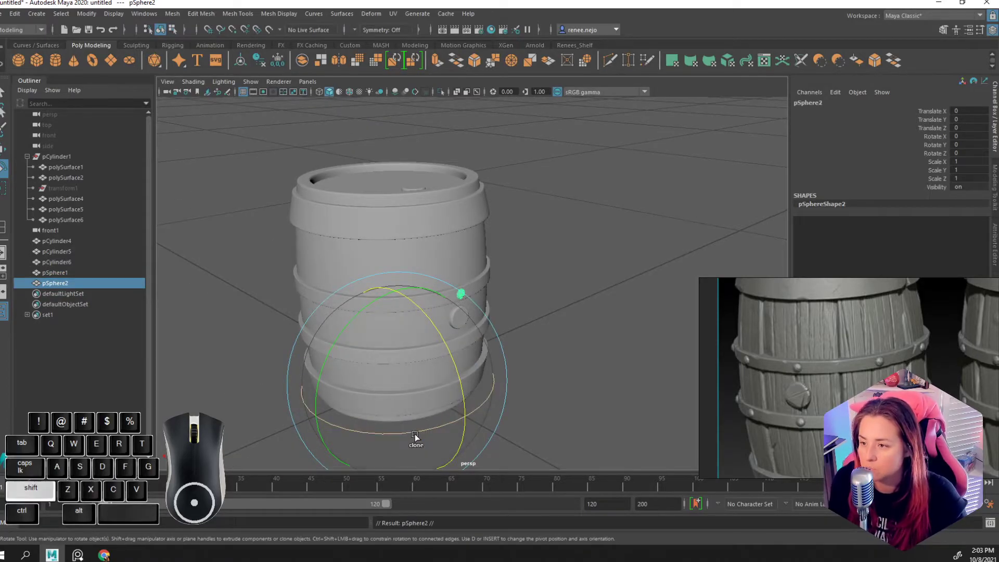
mouse_move(413, 433)
left_mouse_down("shift")
mouse_move(357, 438)
mouse_move(304, 419)
mouse_move(320, 423)
left_mouse_up("shift")
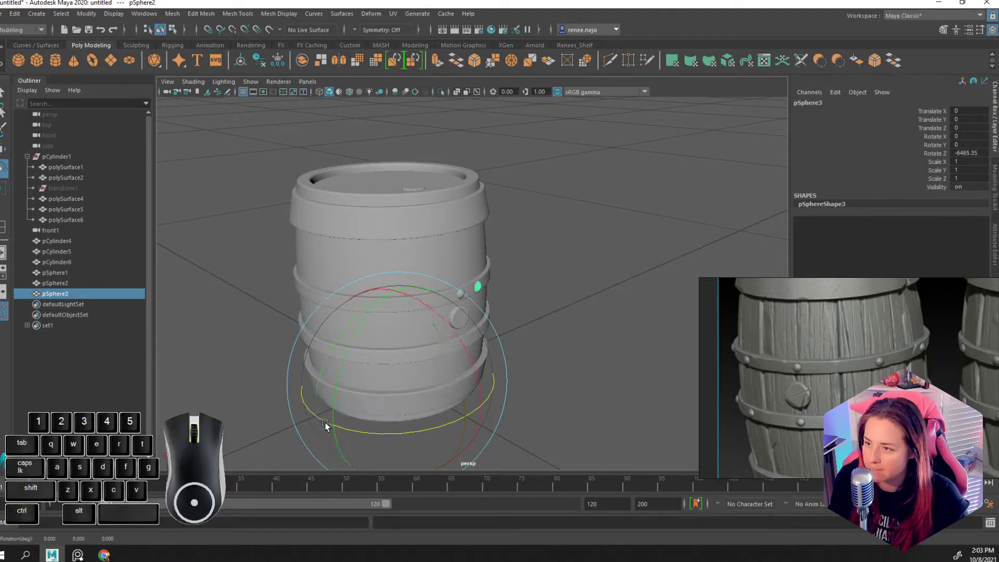
mouse_move(391, 431)
left_mouse_down()
mouse_move(370, 432)
mouse_move(394, 441)
mouse_move(411, 432)
mouse_move(323, 440)
left_mouse_up()
key("ctrl+z")
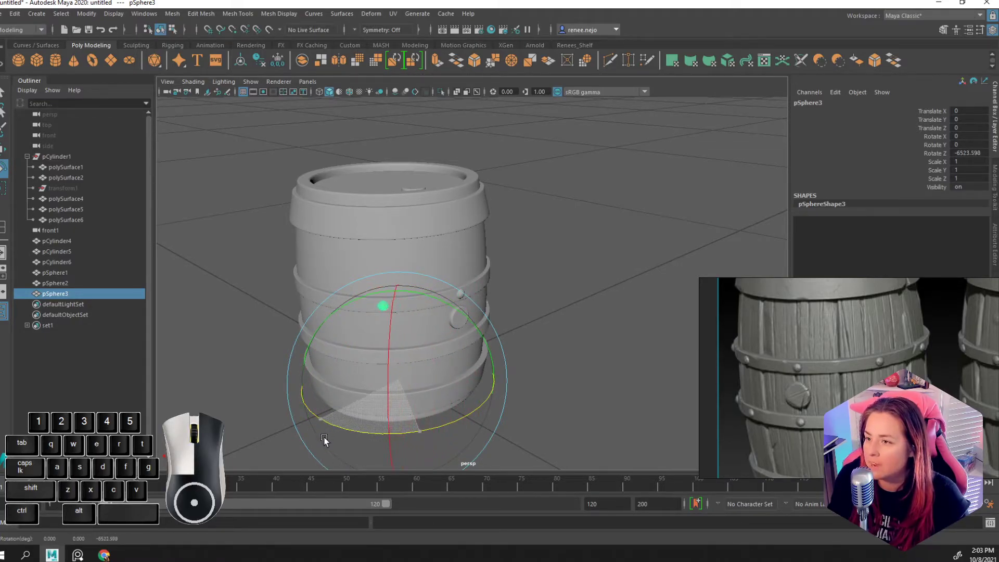
Step: Duplicate the rotated rivet and turn the new copy further around the band to a Rotate Z of about -6570
left_click_drag(491, 407, 405, 369, "alt")
key("ctrl+d")
left_click_drag(406, 370, 423, 395, "alt")
left_click_drag(467, 436, 625, 337)
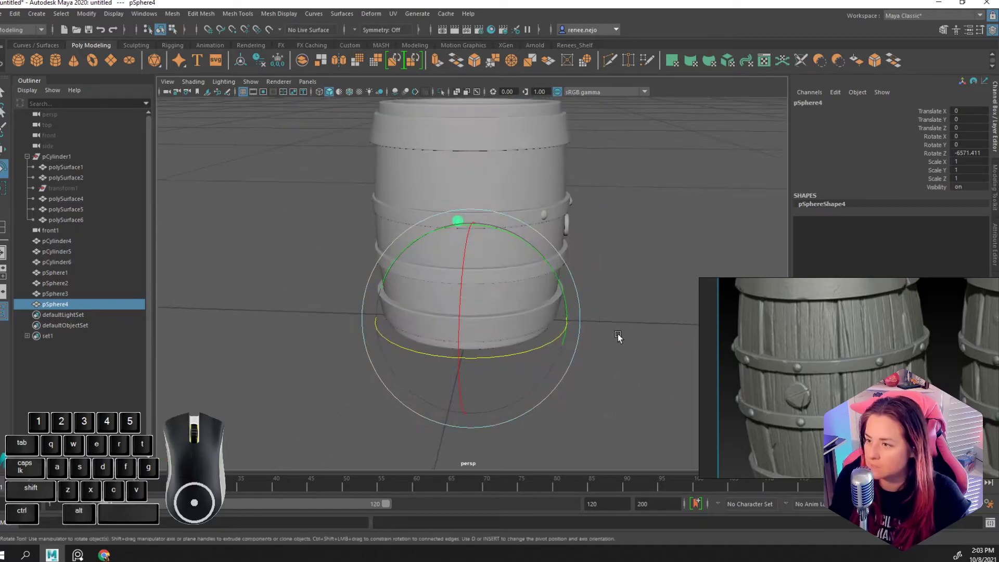
left_click_drag(533, 346, 529, 354)
Step: In the side view, duplicate the rivet twice and rotate the copies around the band to Rotate Z about -6661 and -6611.5
key("space")
left_click_drag(597, 249, 661, 249)
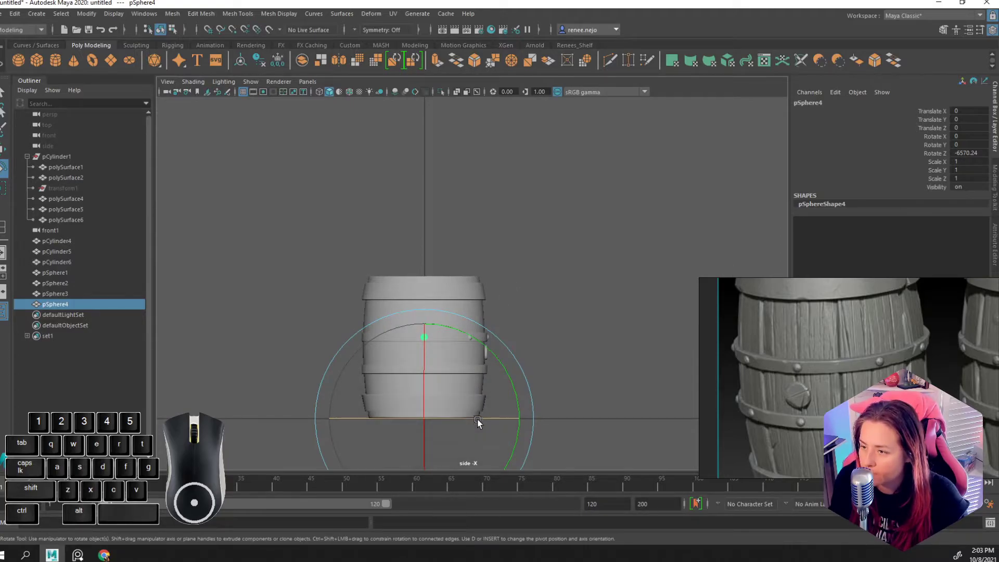
key("ctrl+d")
left_click_drag(476, 420, 345, 431)
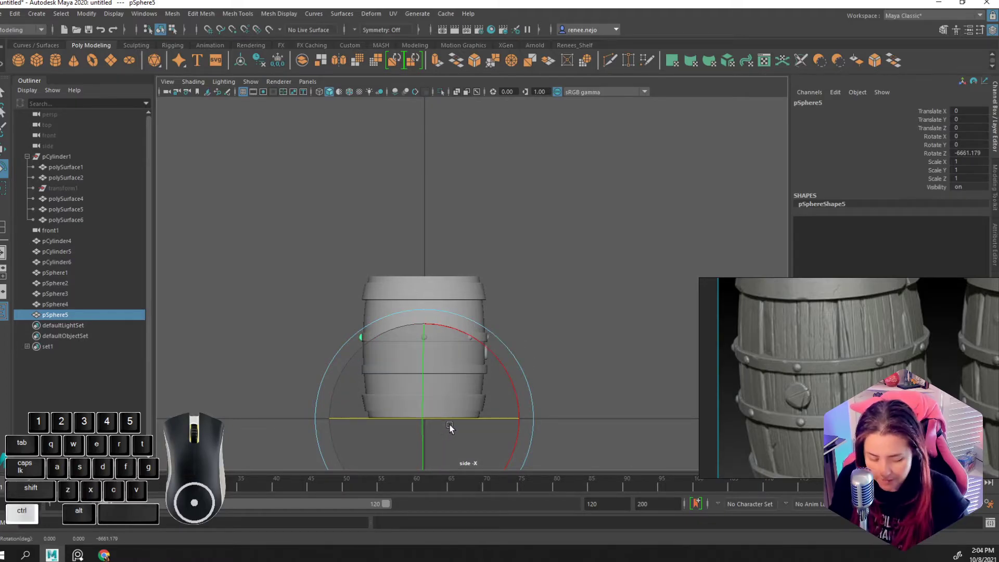
key("ctrl+d")
left_click_drag(457, 421, 513, 412)
left_click_drag(618, 373, 561, 394, "alt")
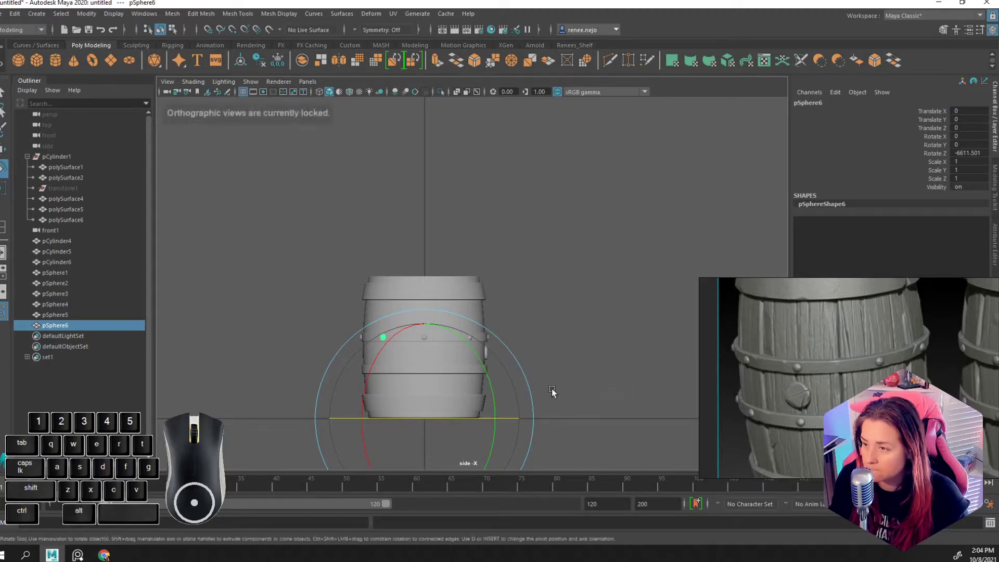
Step: Back in the perspective view, duplicate an existing band rivet and rotate the copy around to the undecorated rear side of the band
key("space")
left_click_drag(479, 327, 697, 342)
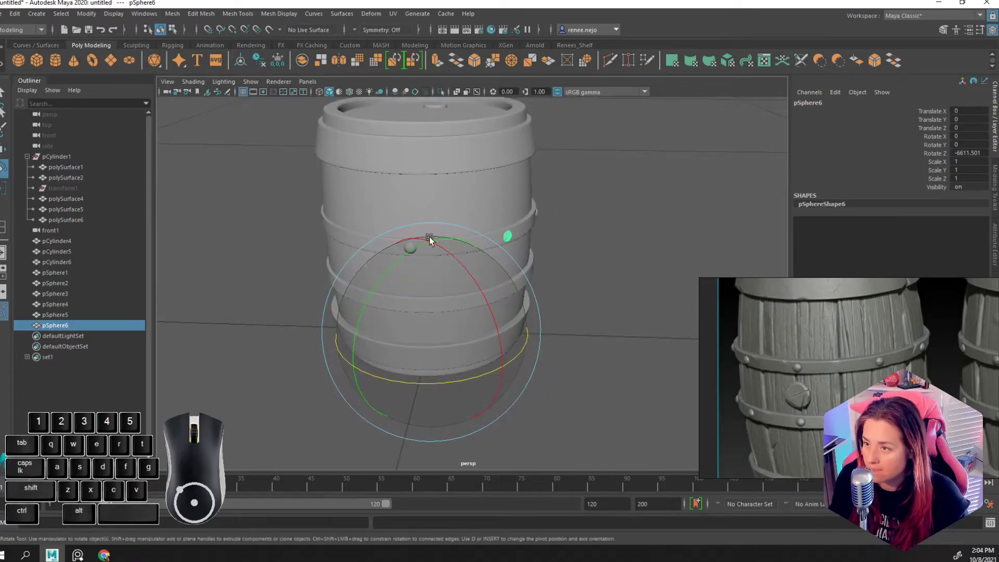
left_click(410, 247)
left_click(567, 285)
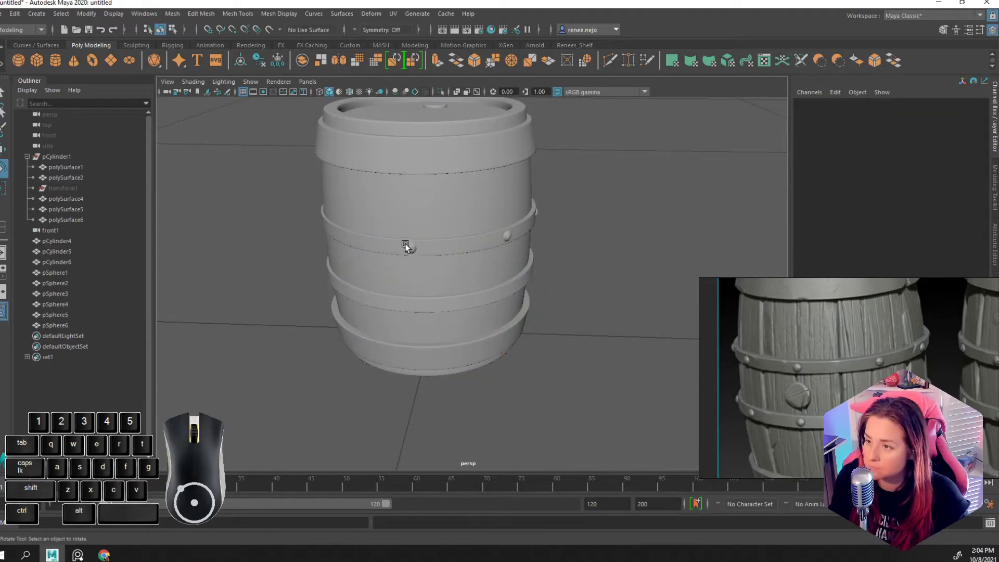
left_click(409, 247)
key("ctrl+d")
left_click_drag(487, 380, 421, 381)
left_click_drag(261, 415, 336, 412, "alt")
left_click_drag(525, 383, 652, 333)
Step: Add three more rivet copies around the band, placing the last two on either side of its seam
key("ctrl+d")
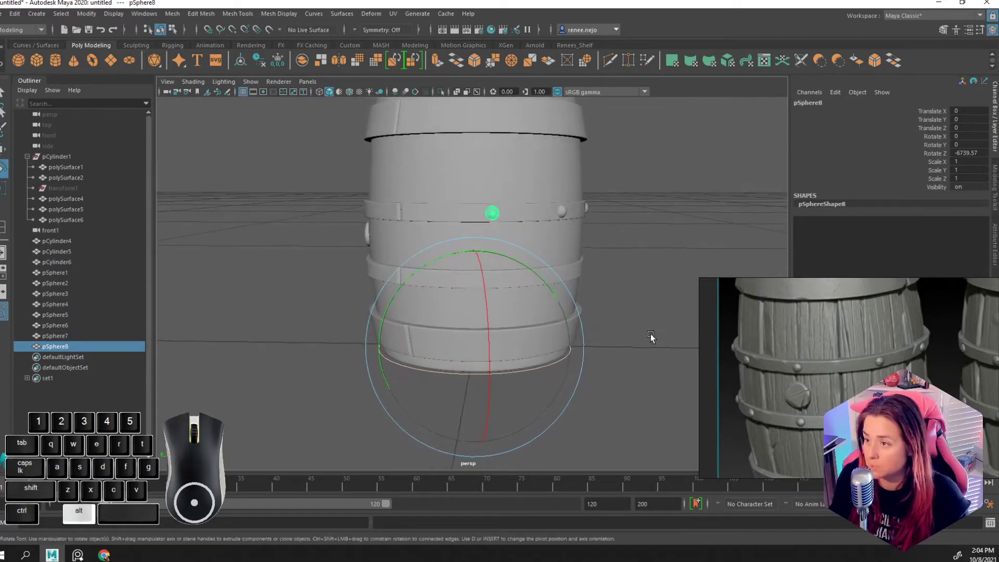
left_click_drag(551, 364, 564, 424)
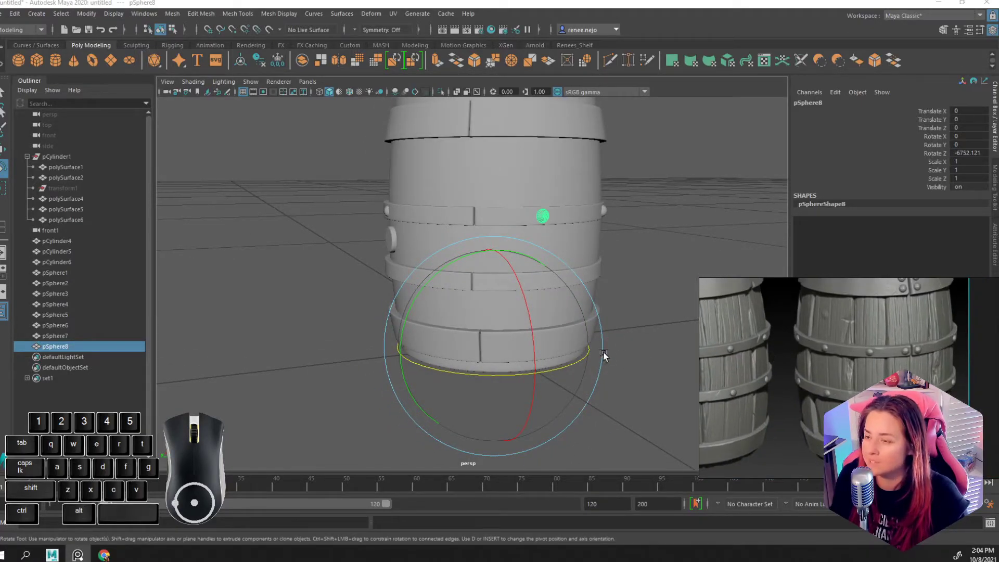
mouse_move(564, 363)
left_mouse_down()
mouse_move(573, 363)
mouse_move(523, 375)
mouse_move(529, 390)
left_mouse_up()
key("ctrl+d")
key("ctrl+d")
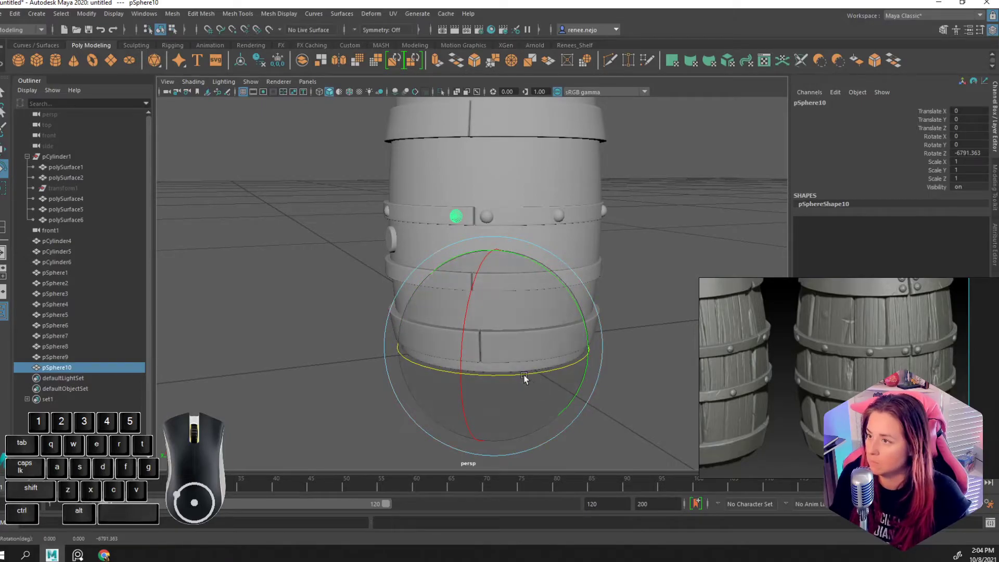
left_click_drag(614, 418, 650, 411, "alt")
left_click(572, 201)
left_click_drag(625, 222, 639, 260, "alt")
Step: Duplicate all ten rivets together and move the copies down onto the next band, about -0.58 in Translate Z
left_click(62, 272)
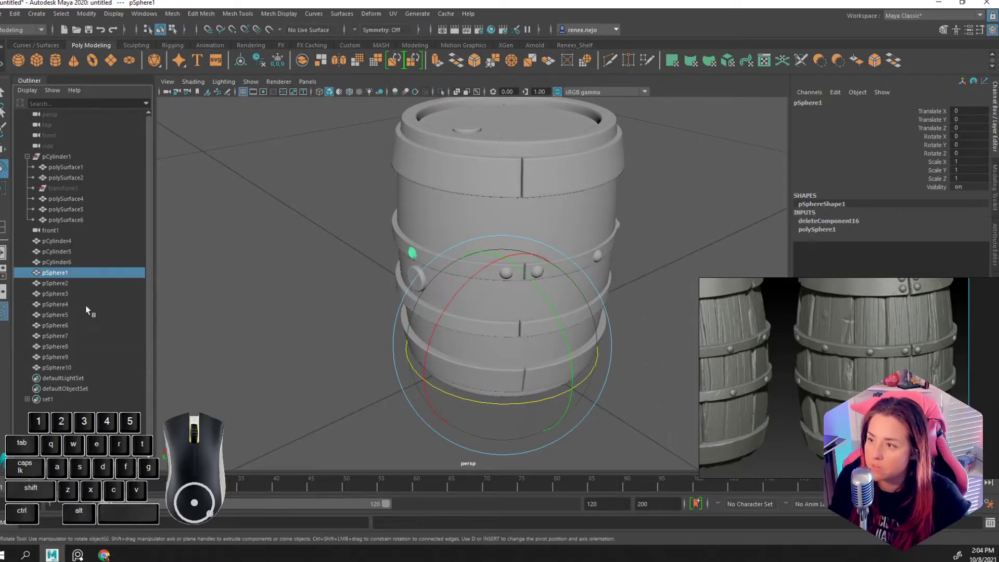
left_click(69, 367, "shift")
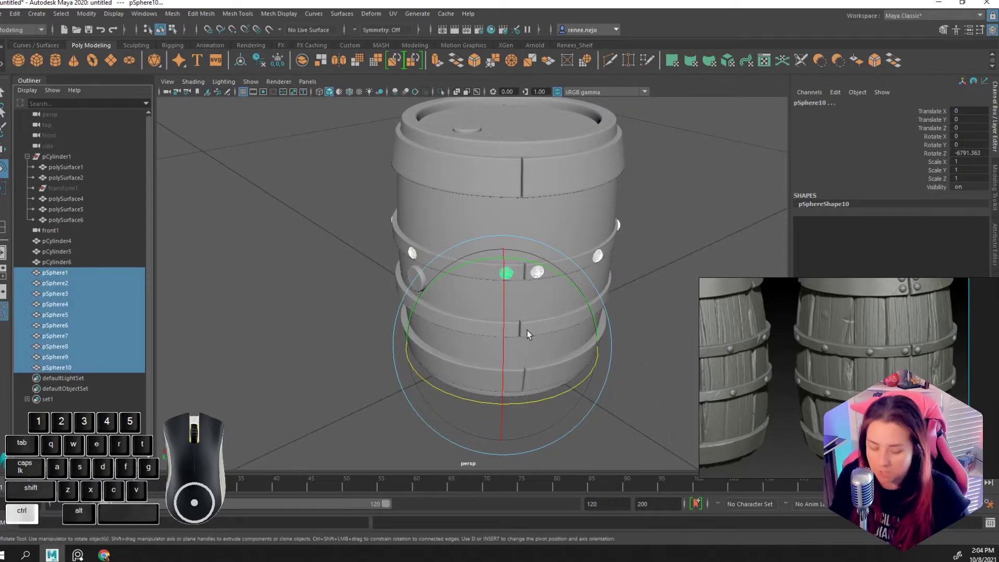
key("ctrl+d")
key("w")
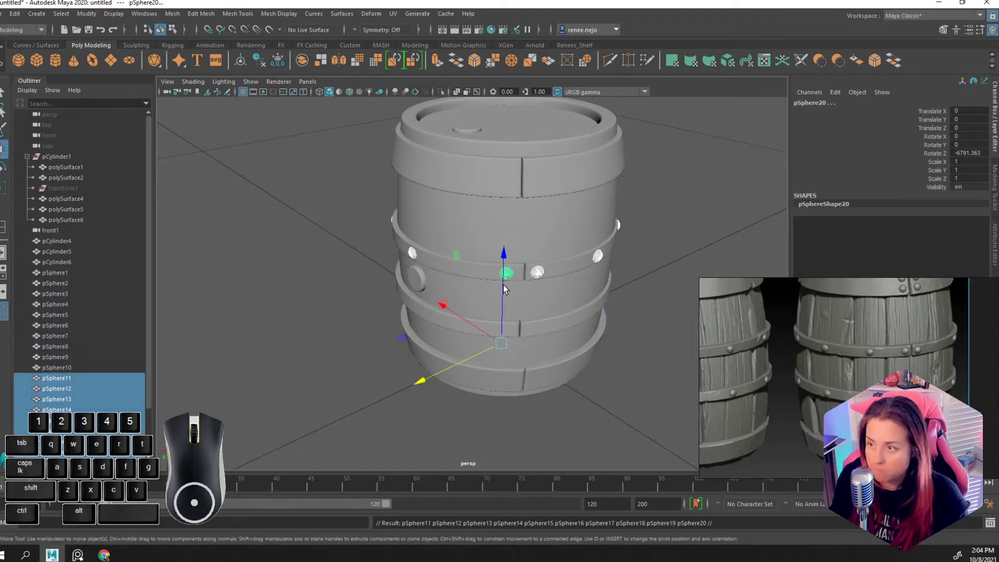
left_click(501, 283)
left_click_drag(501, 283, 501, 330)
left_click(588, 415)
left_click_drag(623, 405, 562, 406, "alt")
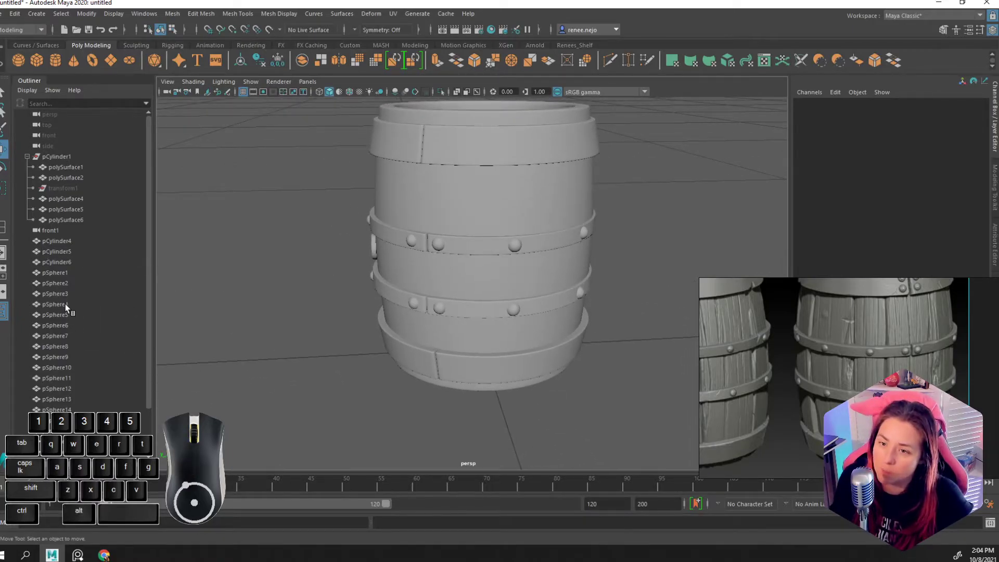
Step: Select all twenty rivets, combine them into one mesh, and expand the first rivet's leftover group
left_click(57, 274)
scroll(58, 277, "down", 2)
left_click(62, 420, "shift")
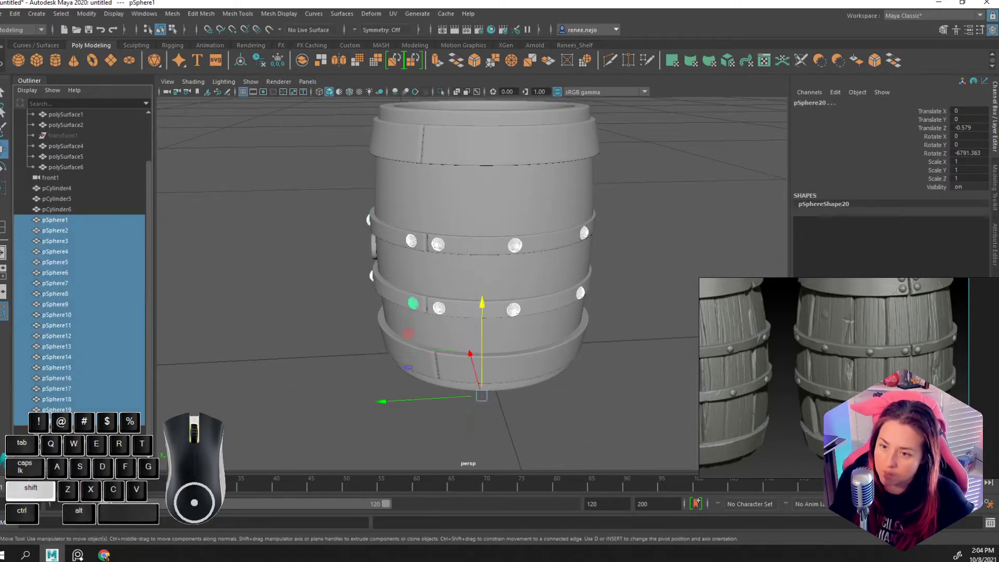
left_click(86, 13)
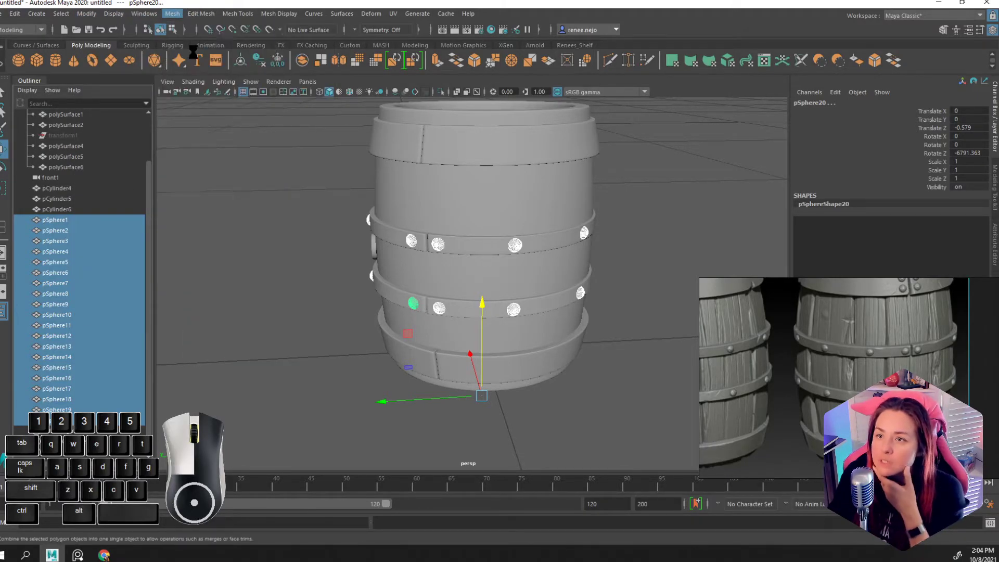
left_click(193, 52)
key("ctrl+a")
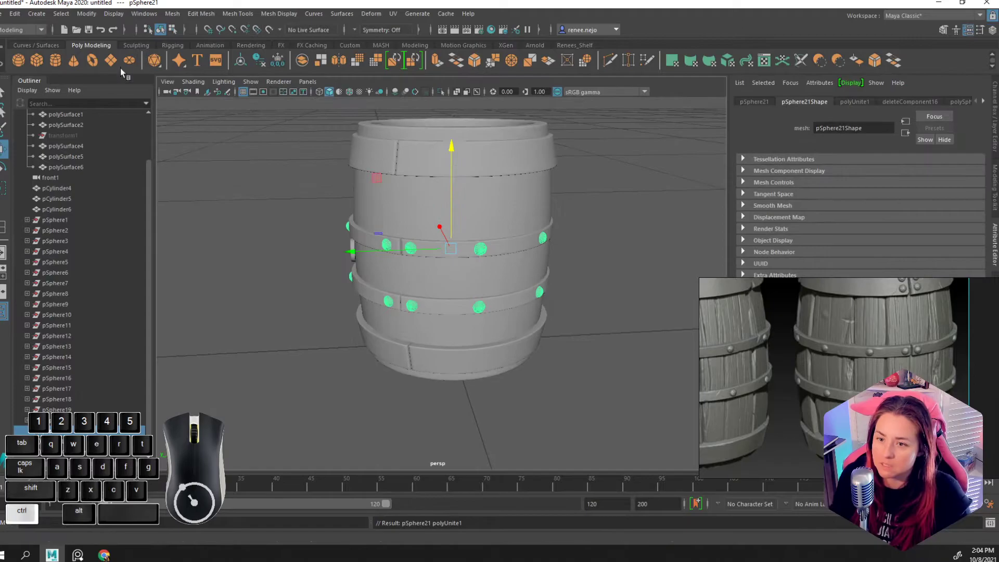
left_click(28, 220)
key("ctrl+a")
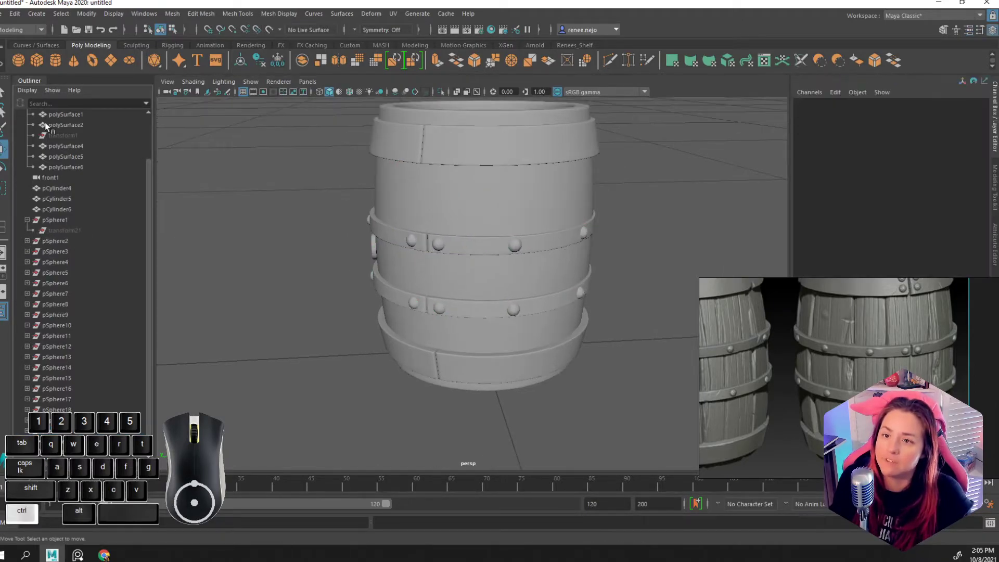
Step: Select every barrel part in the scene, delete their construction history, and collapse the pCylinder1 group in the Outliner
key("ctrl+a")
left_click(403, 356)
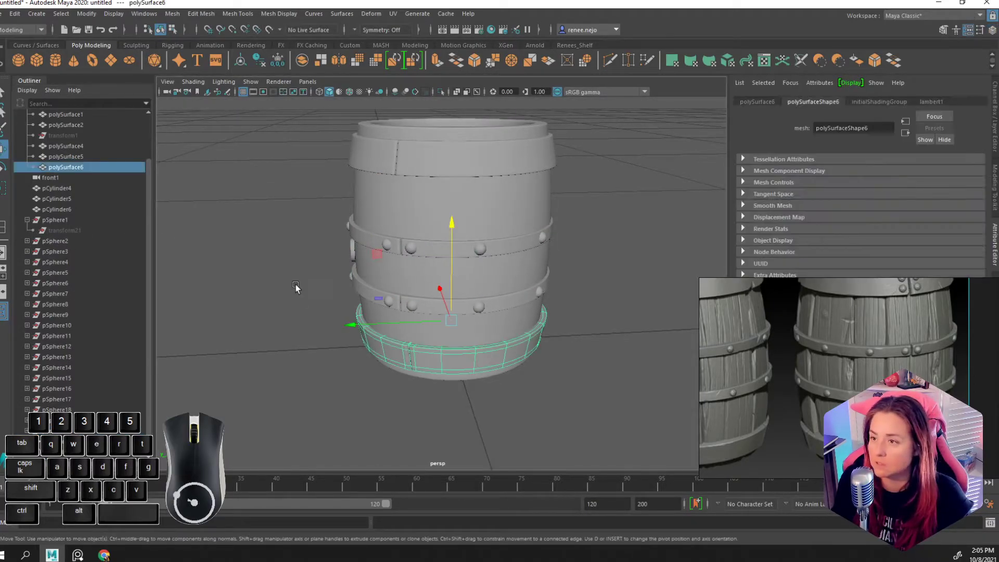
scroll(297, 222, "down", 5)
left_click_drag(297, 220, 522, 361)
left_click(60, 14)
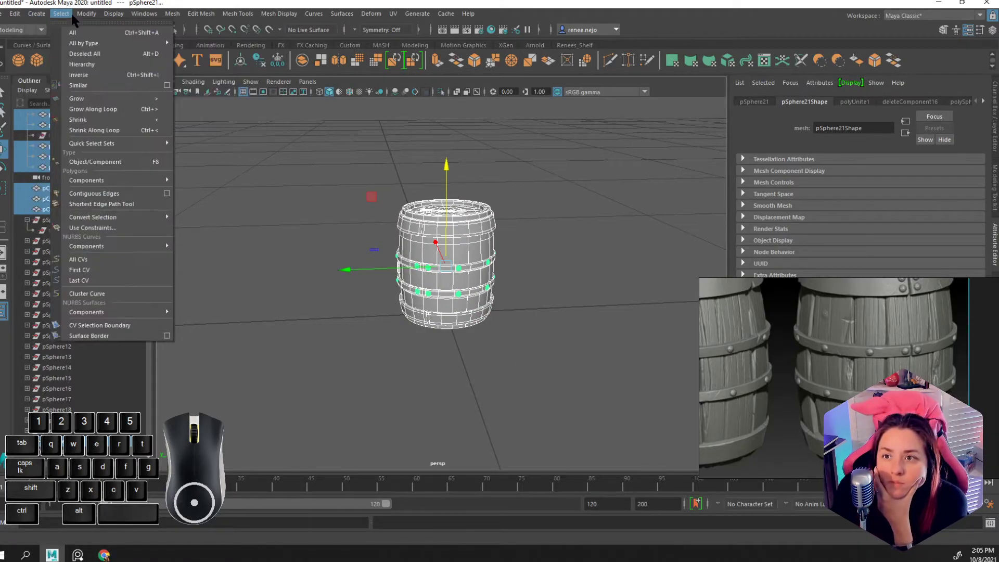
mouse_move(86, 15)
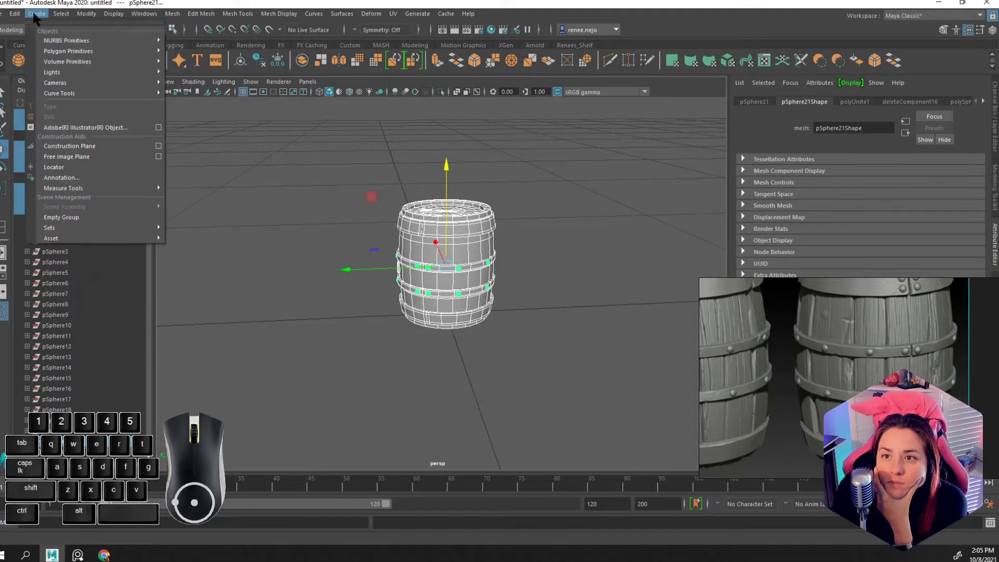
mouse_move(76, 140)
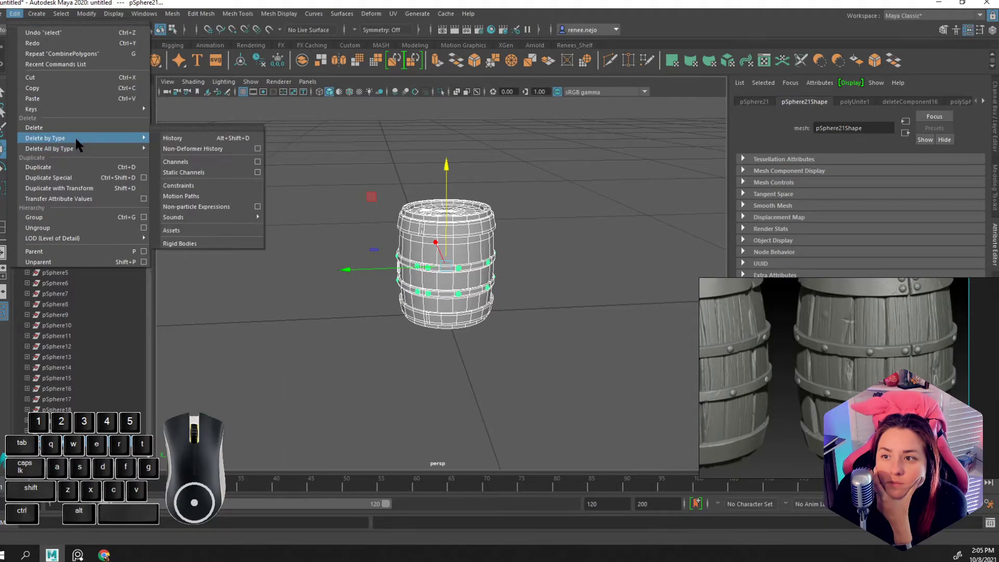
left_click(173, 138)
left_click(612, 389)
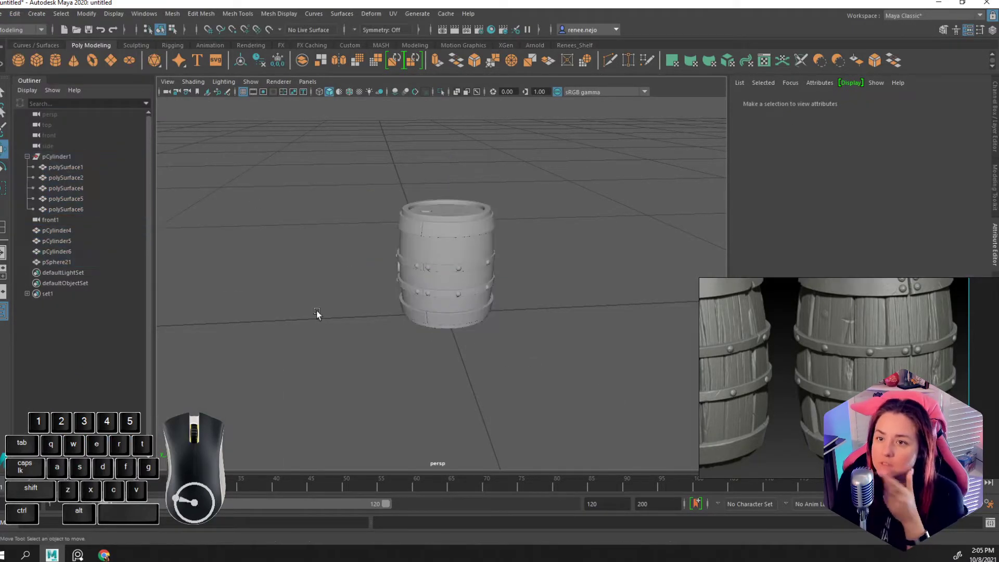
left_click(25, 156)
Step: Examine the rivet layout at the band seams on the reference barrels and compare it with the model
left_click_drag(468, 312, 357, 312, "alt")
left_click(424, 269)
left_click_drag(424, 269, 490, 304, "alt")
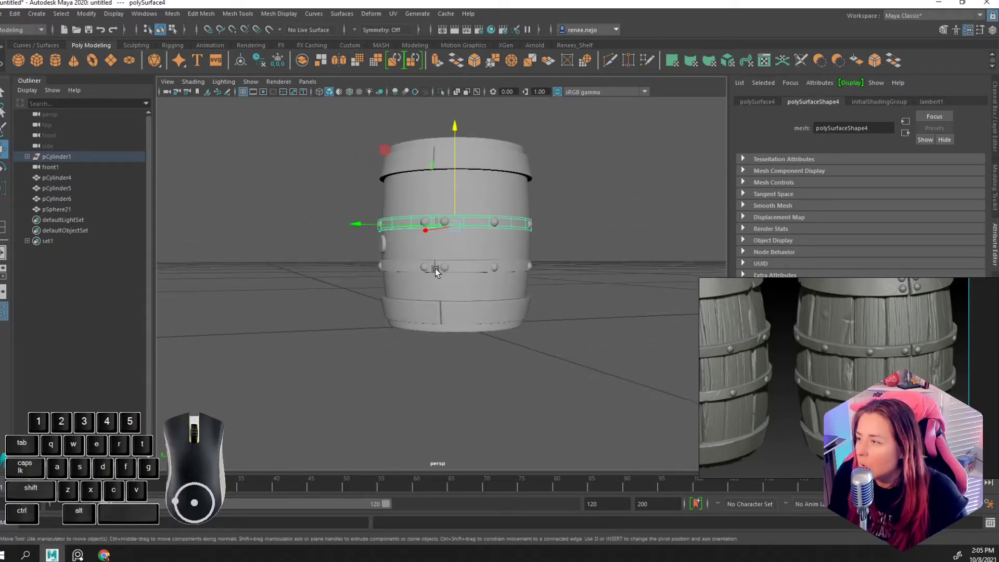
scroll(796, 347, "down", 5)
scroll(755, 338, "up", 3)
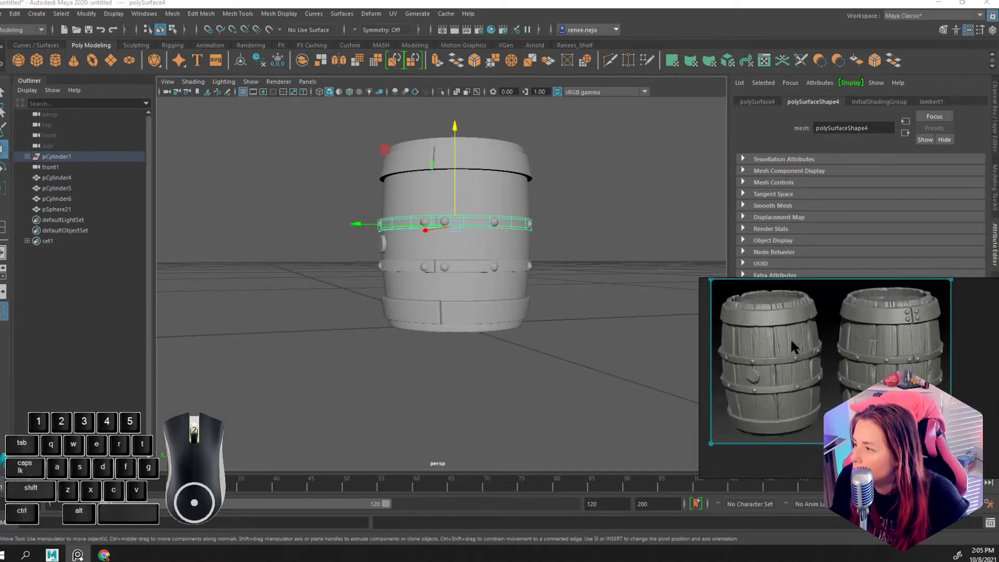
scroll(875, 352, "up", 2)
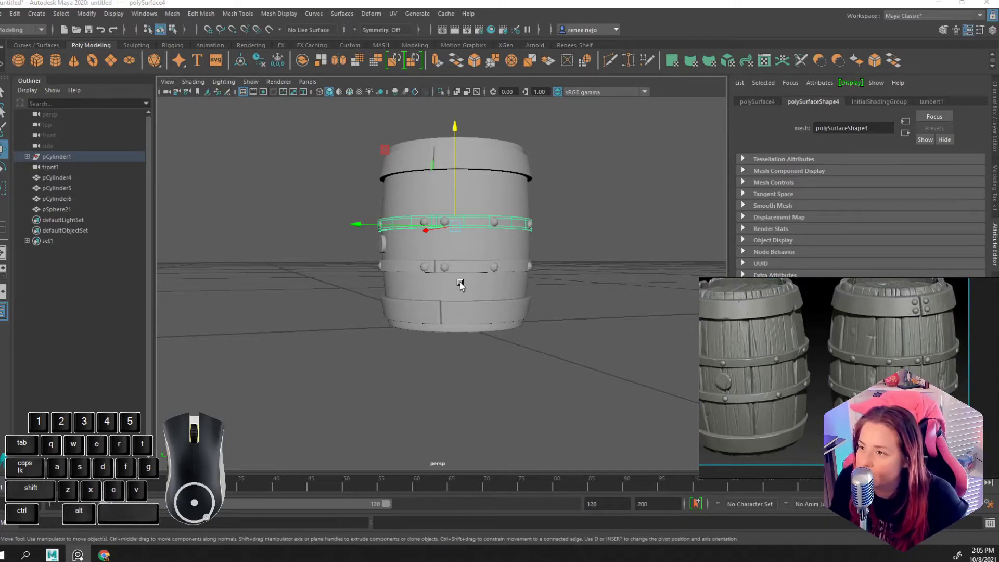
scroll(439, 267, "up", 2)
left_click(446, 264)
right_click_drag(441, 262, 442, 289)
left_click(446, 262)
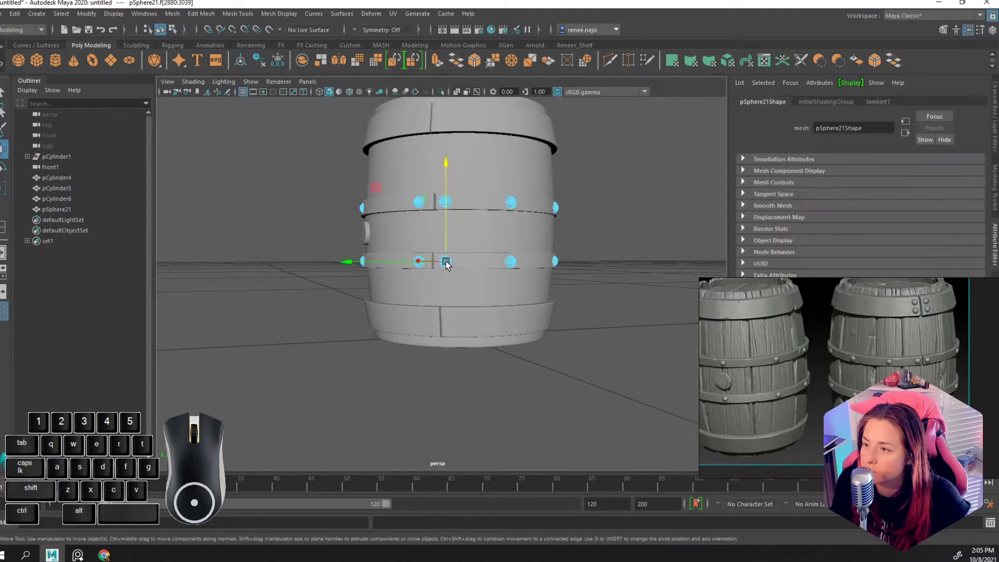
key("ctrl+z")
scroll(446, 260, "up", 2)
left_click(452, 244)
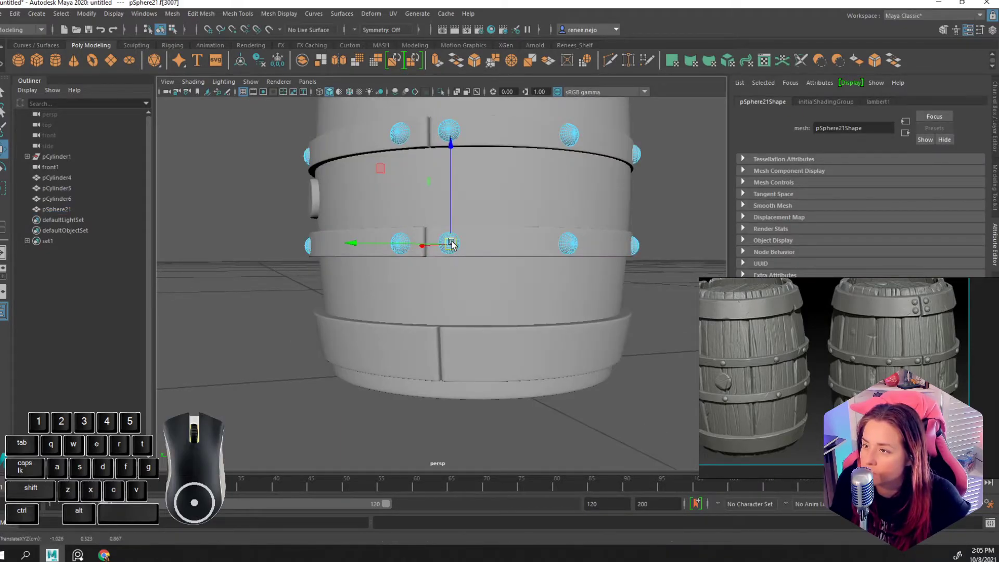
right_click_drag(452, 247, 447, 246)
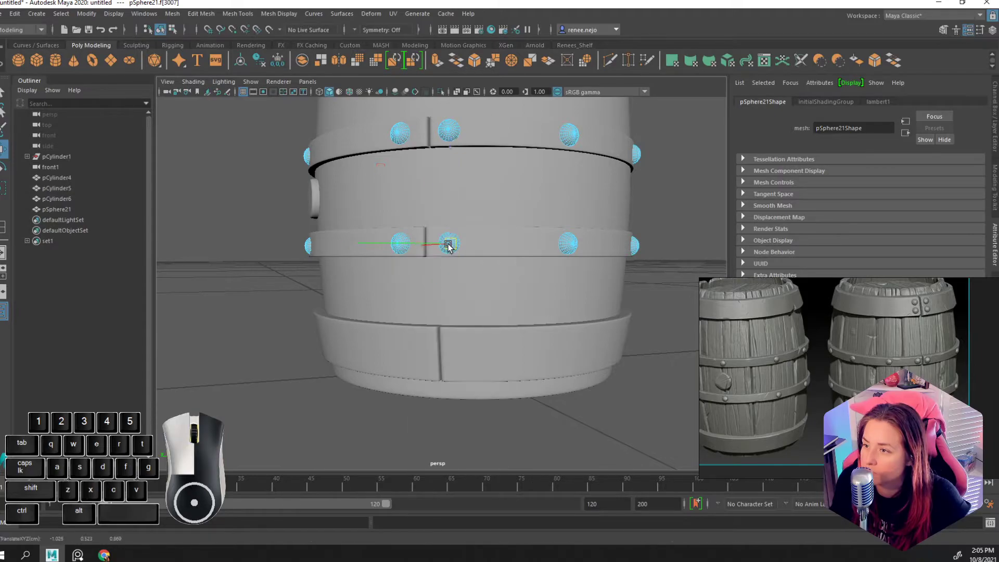
scroll(448, 247, "up", 1)
scroll(451, 239, "up", 3)
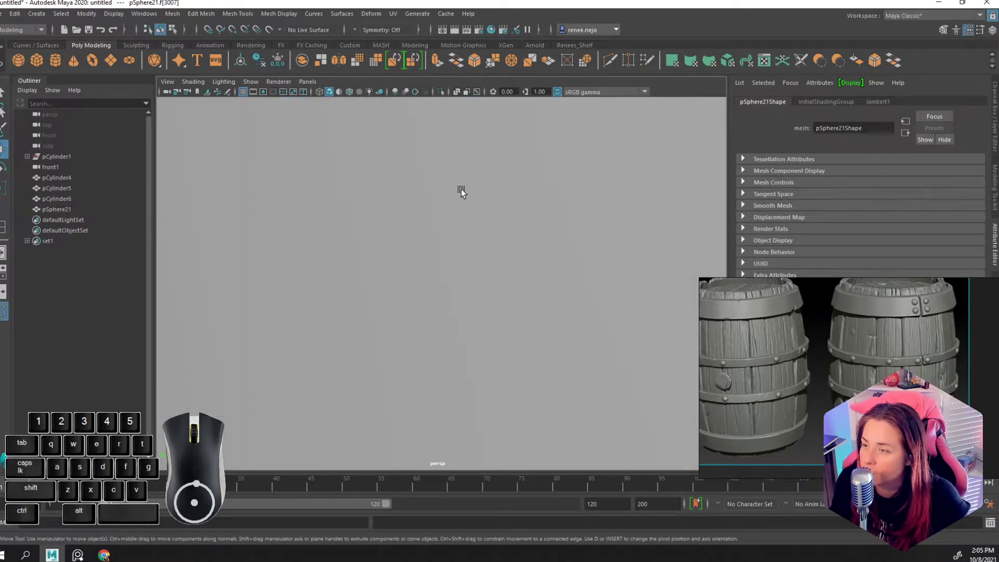
key("ctrl+z")
Step: Select the two rivets flanking the lower middle band's seam, duplicate the rivet mesh, and move the pair down onto the bottom band
right_click_drag(479, 134, 481, 164)
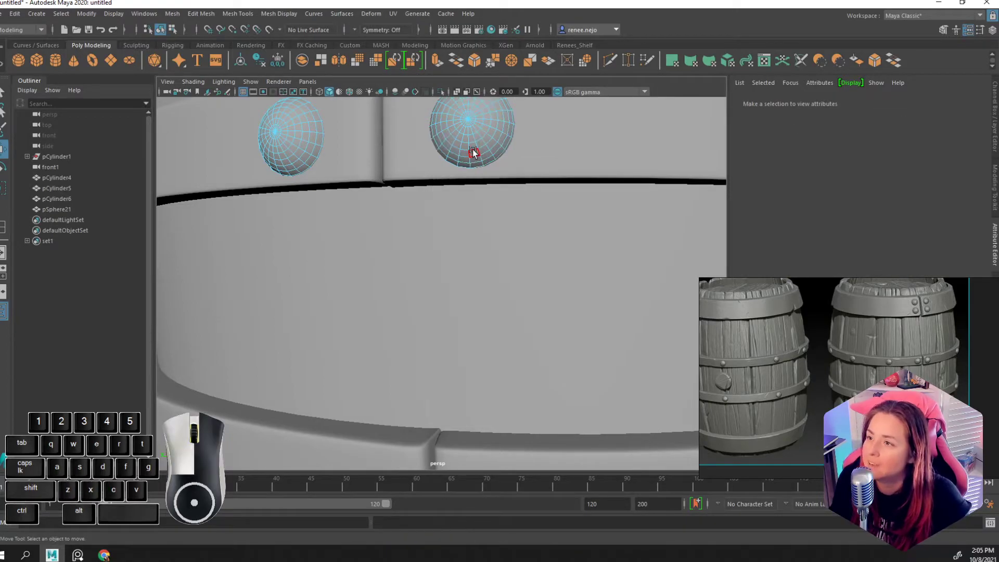
double_click(473, 152)
scroll(473, 152, "down", 4)
double_click(381, 232, "shift")
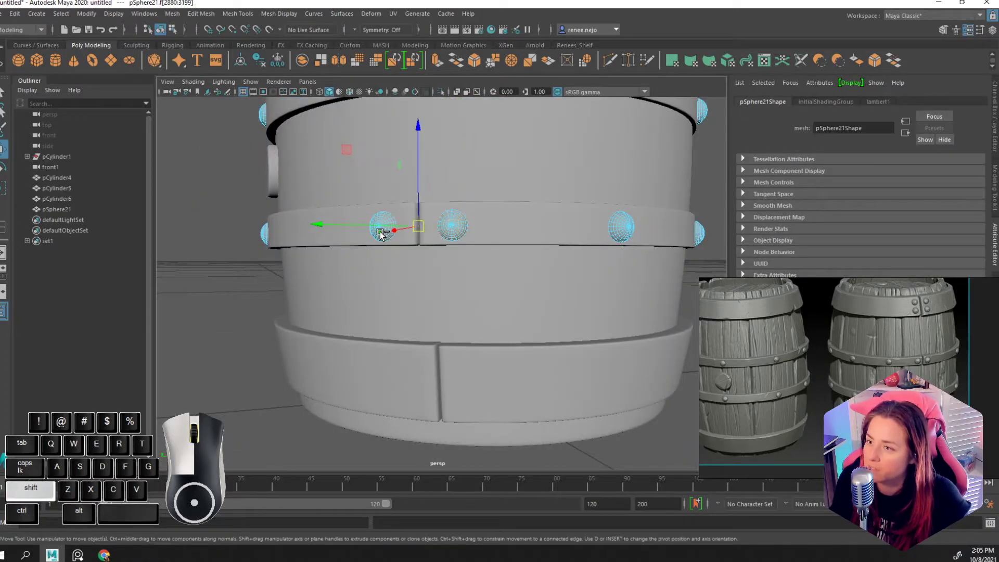
key("ctrl+d")
left_click_drag(415, 188, 567, 411)
Step: Rotate the bottom band around the barrel by about -3.4 degrees so its seam sits between the two rivets
left_click(589, 411)
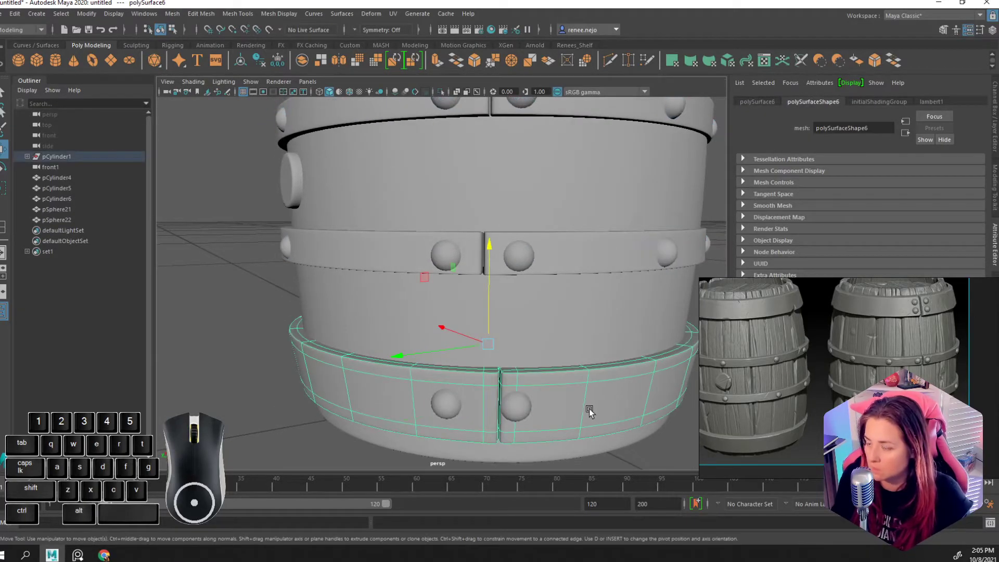
key("e")
left_click_drag(525, 365, 518, 367)
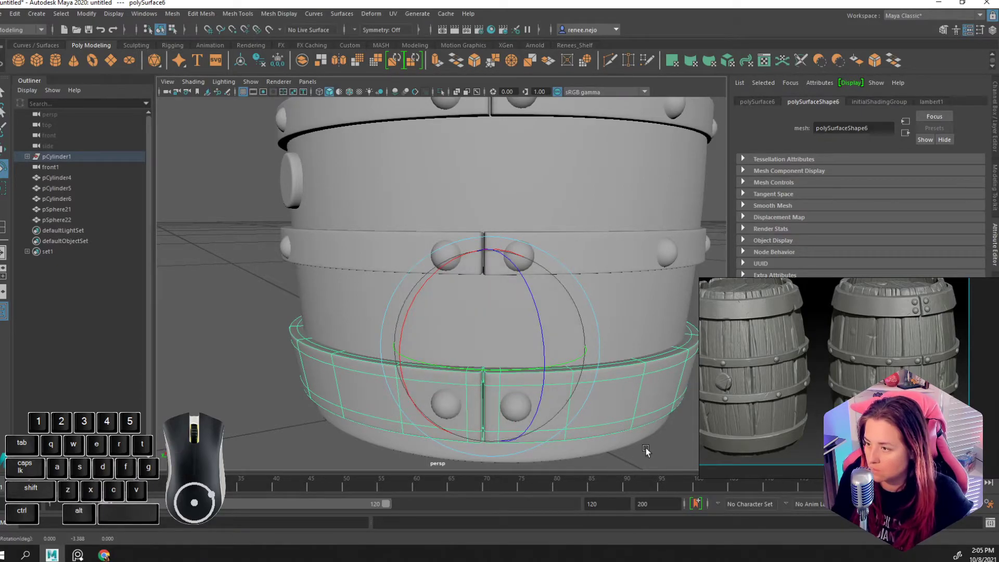
left_click(645, 447)
Step: Raise the pSphere21 rivet mesh vertically until its upper row of rivets sits on the top band
left_click(516, 414)
scroll(493, 302, "down", 5)
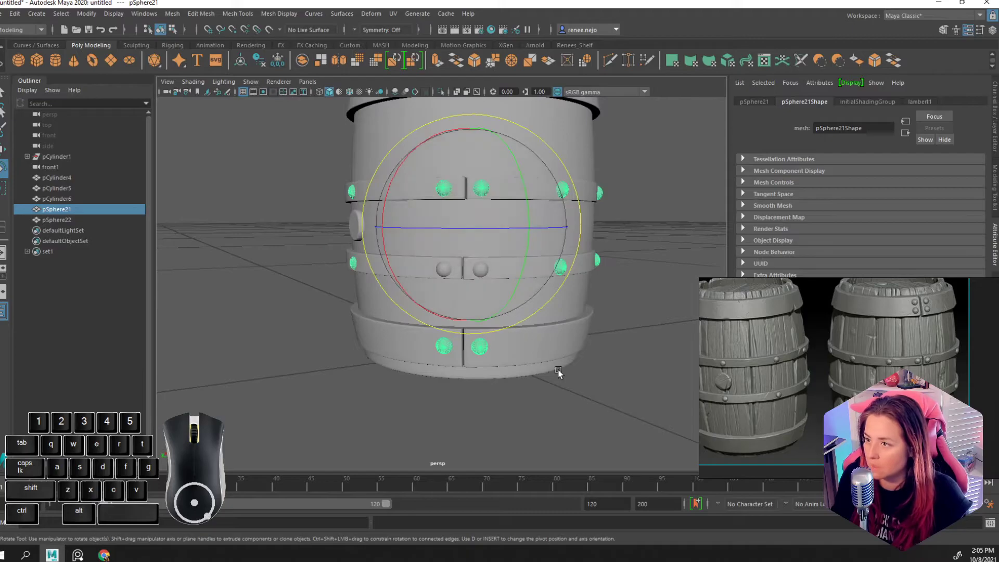
left_click(526, 397)
left_click(479, 272)
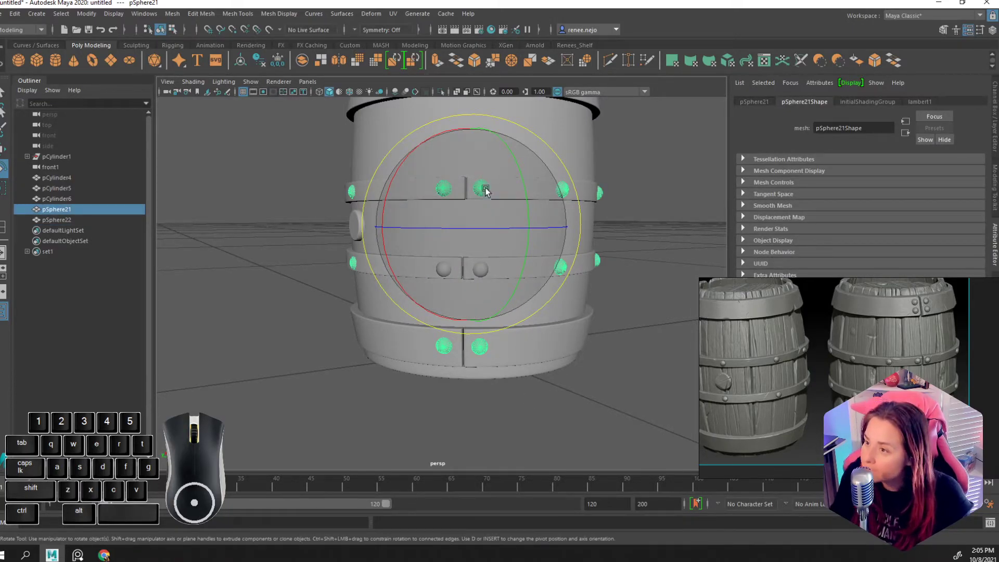
scroll(479, 178, "down", 5)
key("w")
left_click_drag(456, 176, 433, 178)
key("ctrl+z")
right_click(467, 277)
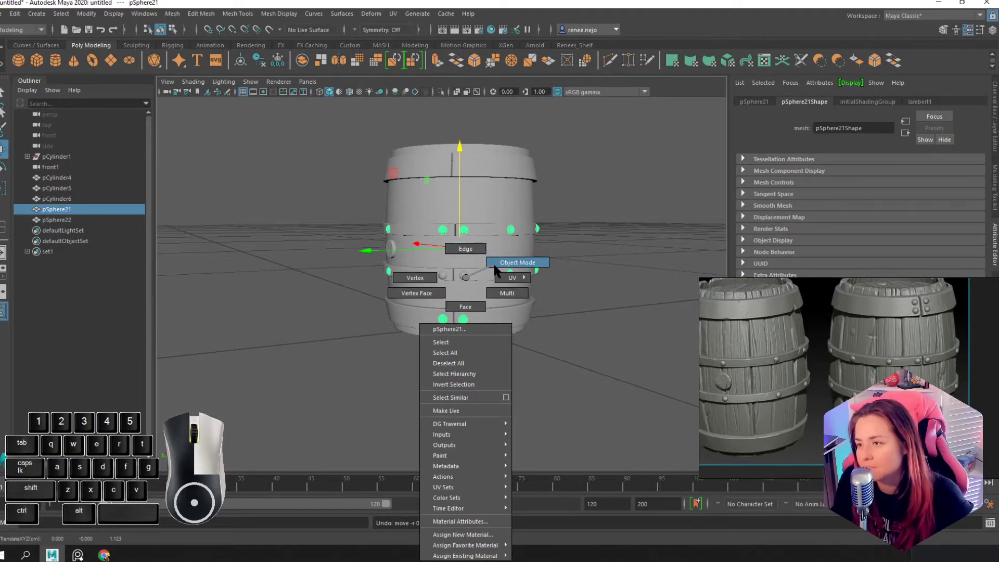
left_click_drag(460, 219, 464, 145)
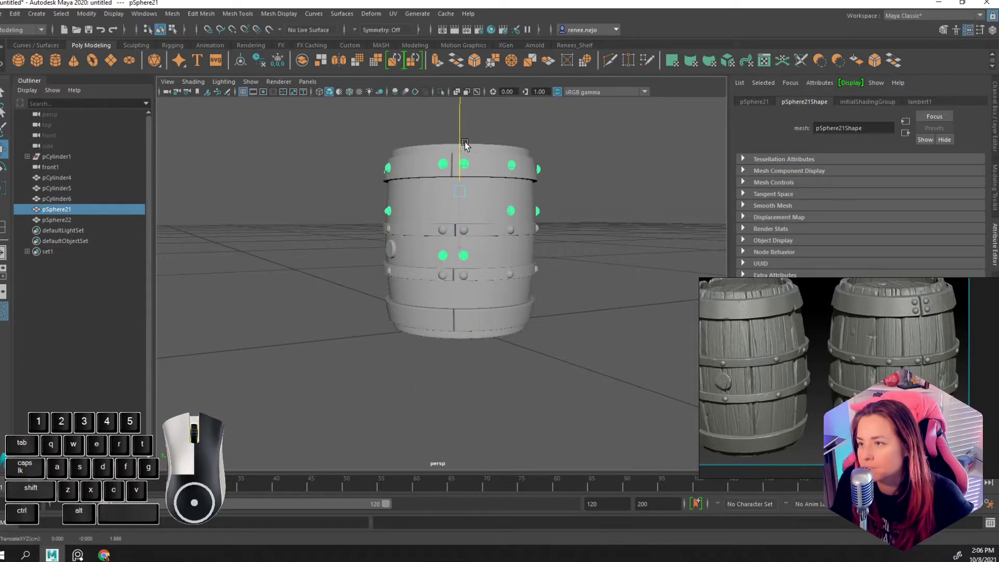
Step: Select the faces of pSphere21's lowest two rivets and move them back down beside the bottom band's seam
right_click_drag(482, 166, 484, 179)
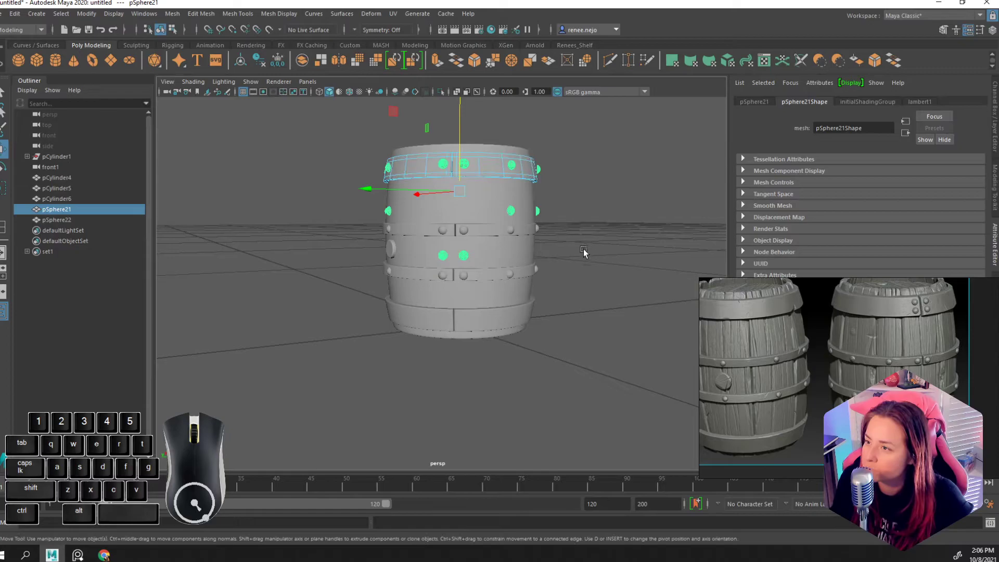
left_click(515, 214)
mouse_move(520, 214)
right_mouse_down()
mouse_move(511, 209)
mouse_move(511, 232)
right_mouse_up()
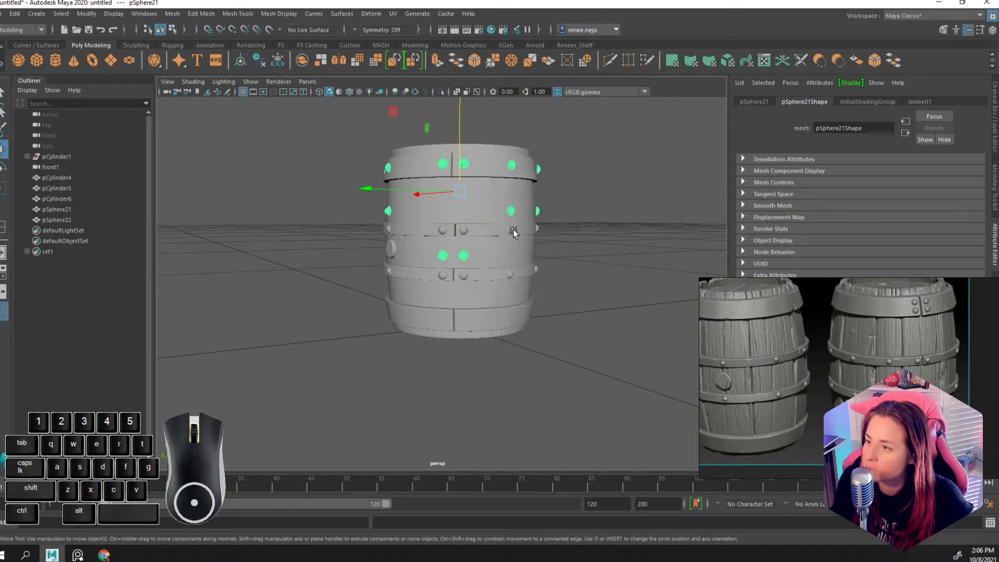
double_click(465, 255)
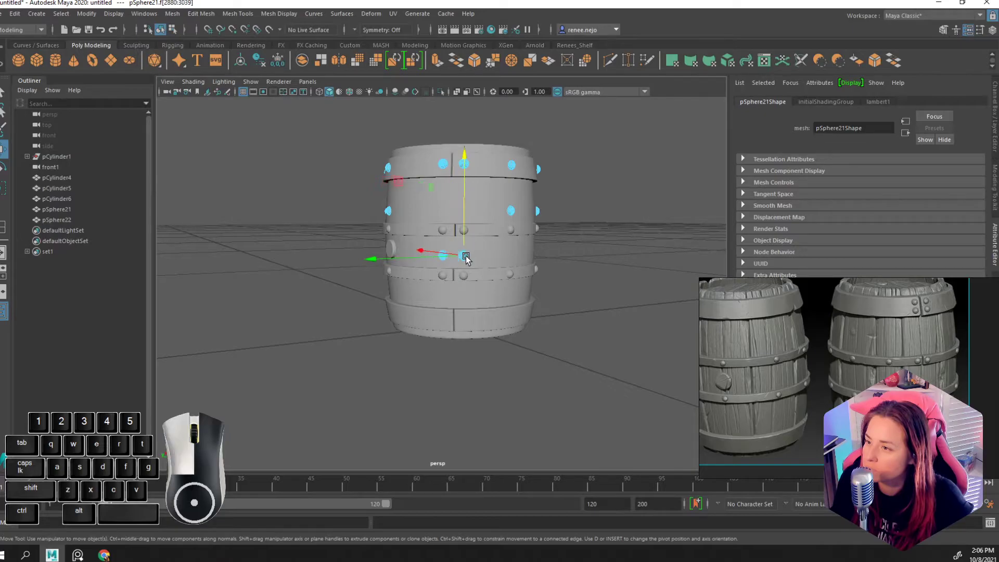
left_click(443, 255, "shift")
scroll(454, 259, "up", 4)
left_click(479, 235)
scroll(492, 240, "up", 3)
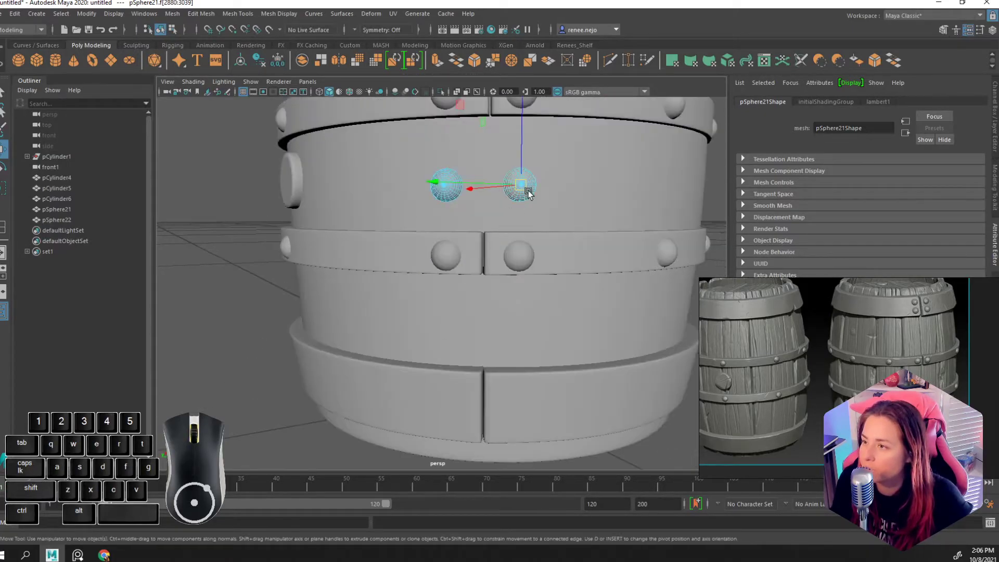
left_click(446, 184, "shift")
left_click_drag(490, 151, 481, 375)
Step: Delete four surplus pSphere21 rivets from the upper part of the barrel, on the side away from the bung
scroll(587, 285, "down", 3)
scroll(587, 285, "down", 4)
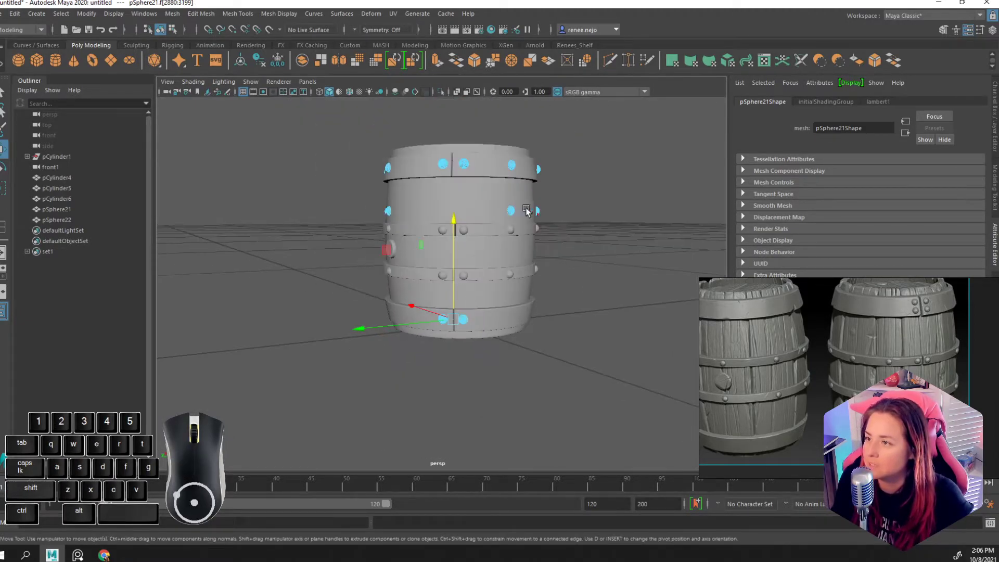
left_click_drag(500, 127, 568, 224)
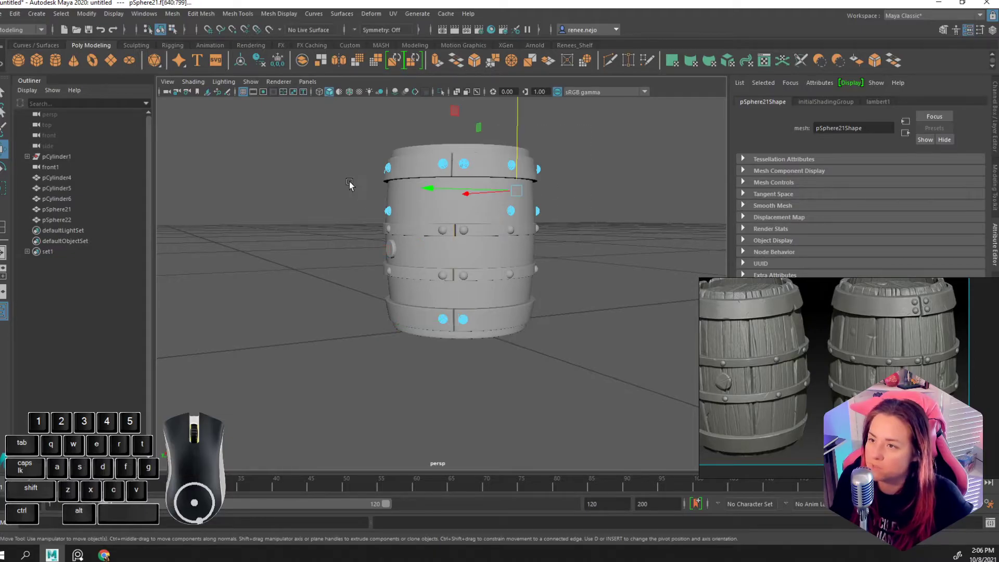
left_click_drag(663, 214, 500, 247, "alt")
left_click(552, 254)
left_click_drag(566, 302, 460, 123)
left_click_drag(544, 244, 422, 269, "alt")
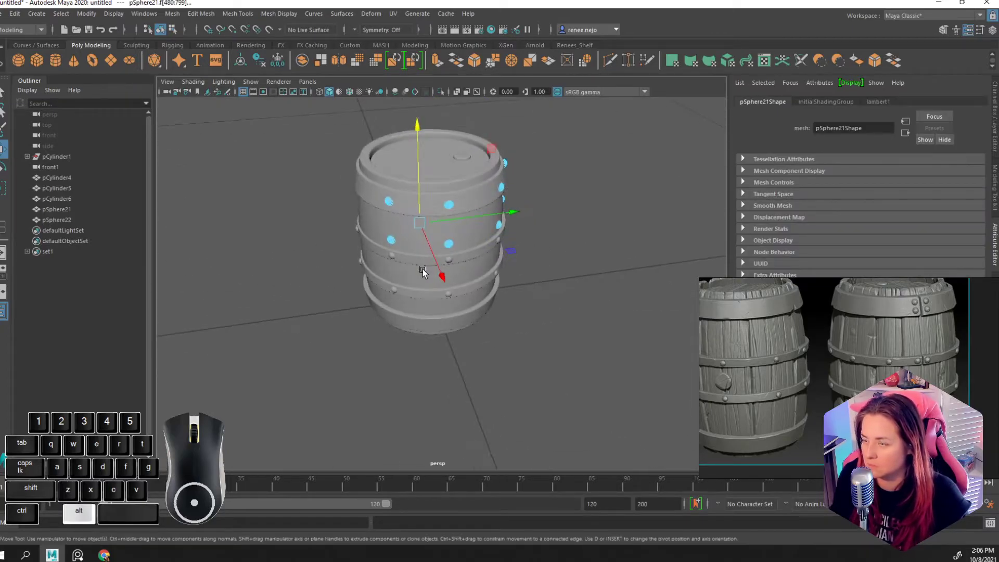
left_click(422, 269)
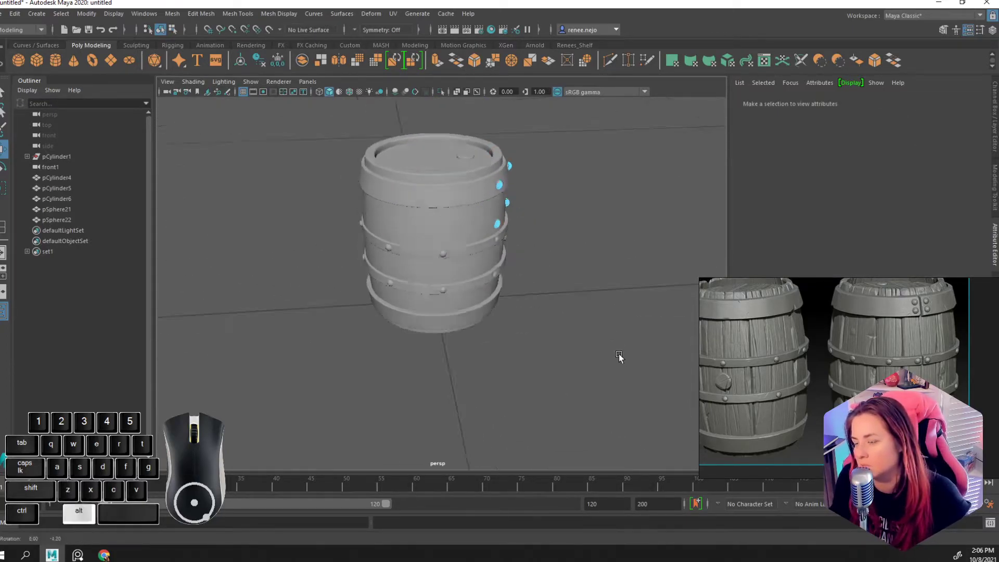
Step: Delete the remaining surplus pSphere21 rivets on the bung side, keeping only the seam pairs on the top and bottom bands
left_click_drag(624, 357, 479, 348, "alt")
left_click_drag(350, 145, 455, 267)
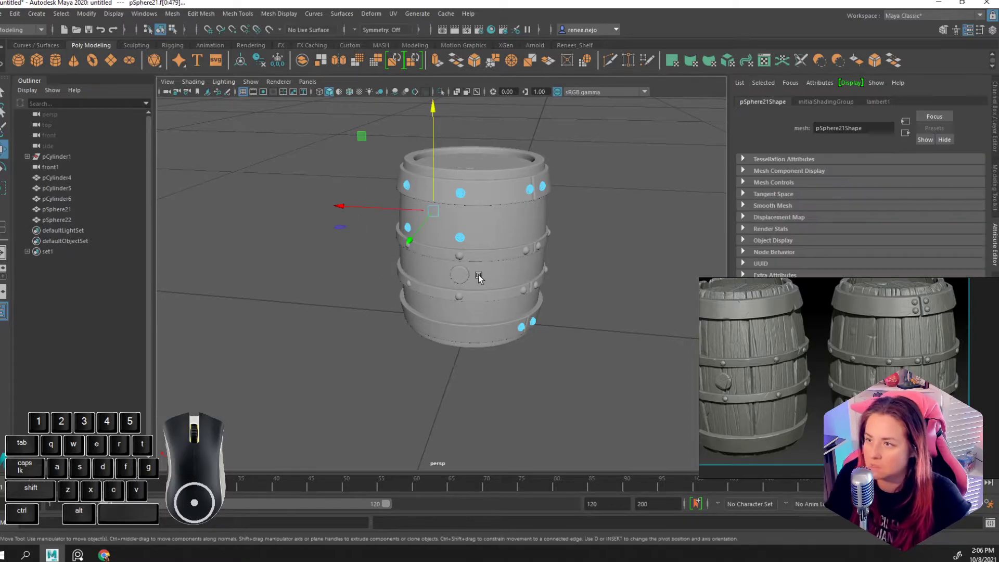
left_click(478, 274)
left_click(488, 275)
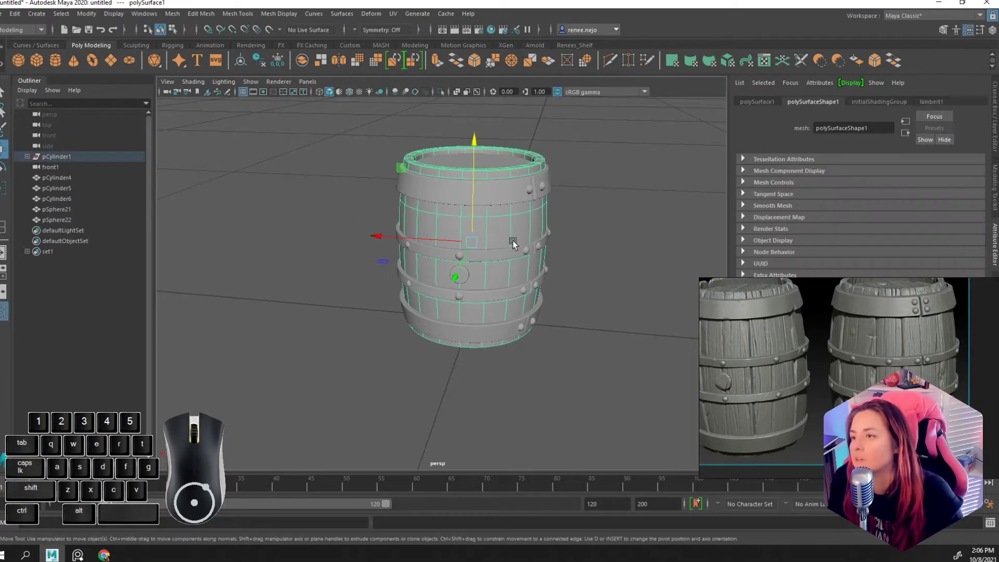
Step: Combine pSphere21 and pSphere22 into one rivet mesh and delete its construction history
left_click(534, 191)
left_click(528, 253, "shift")
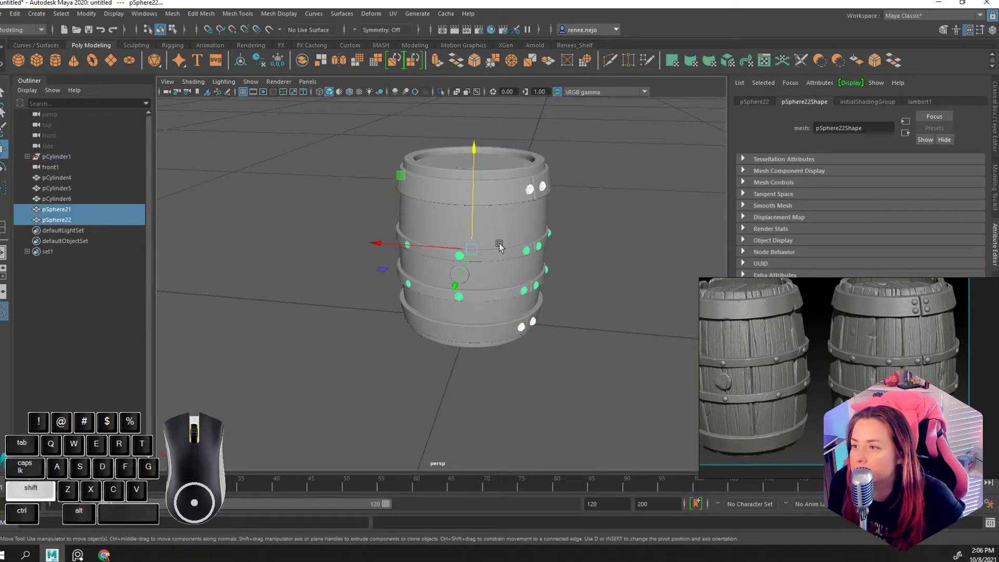
left_click(87, 14)
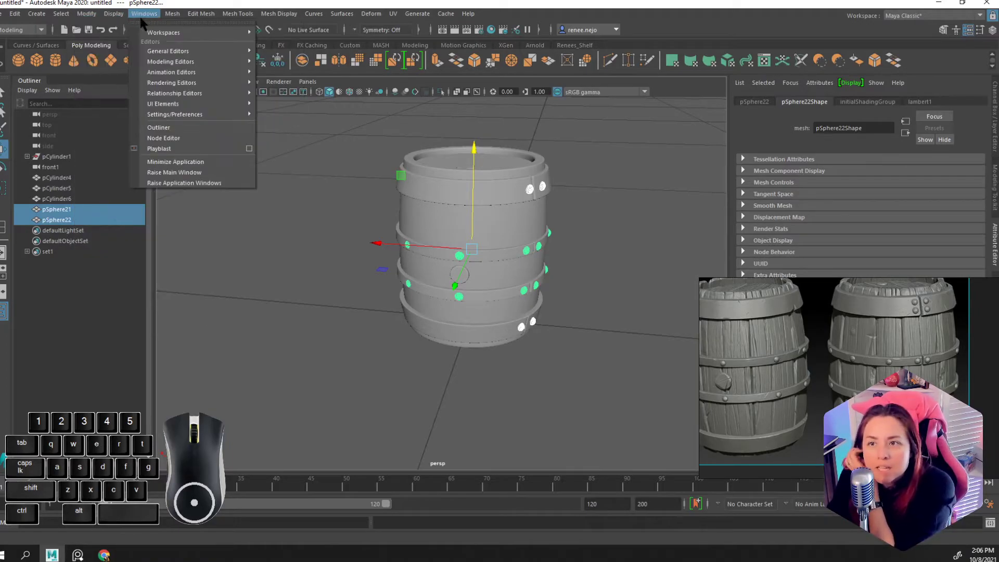
left_click(178, 50)
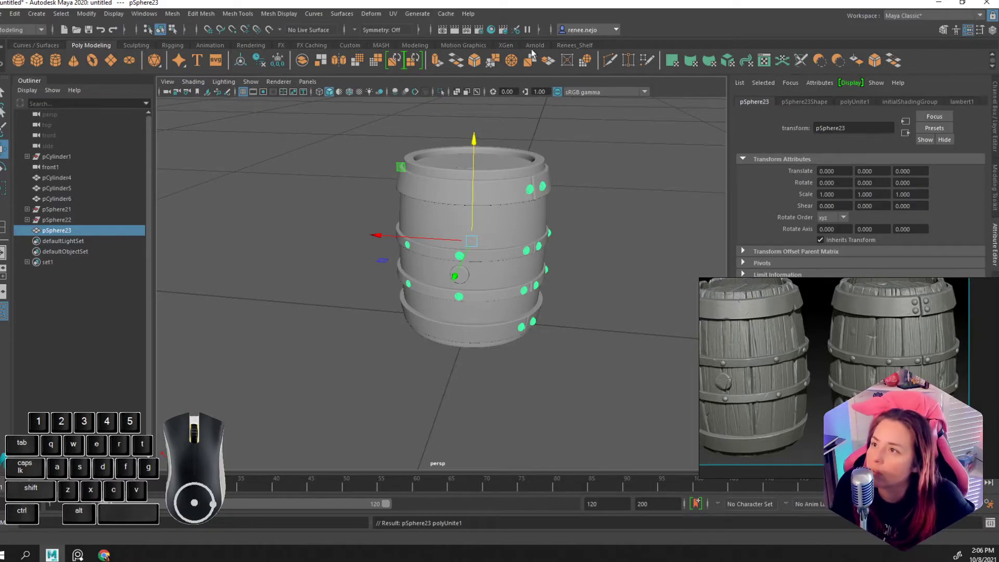
left_click(574, 46)
left_click(73, 59)
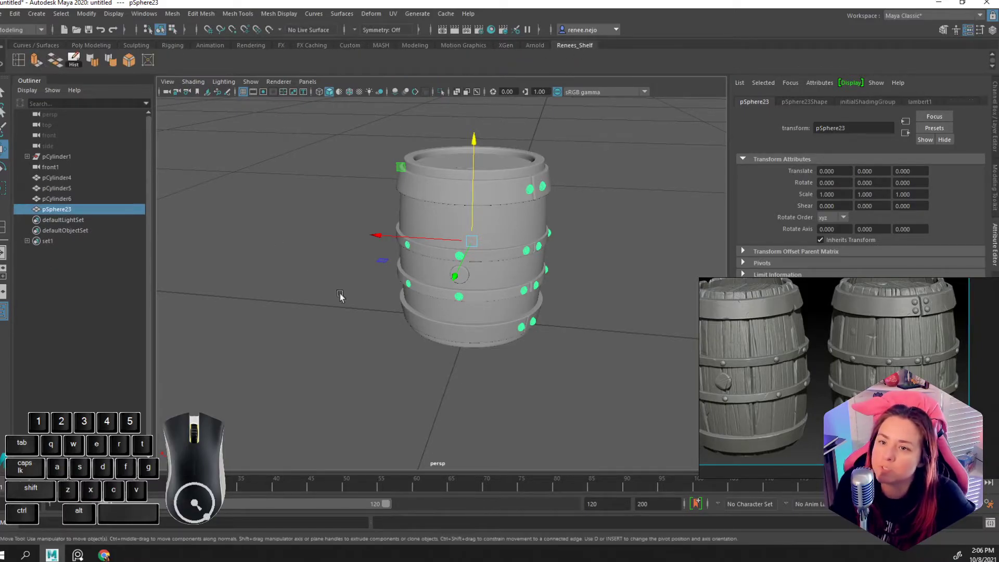
Step: Inspect the barrel's bands, seams and rivets from several sides and compare them with the reference
left_click(551, 355)
left_click_drag(551, 355, 464, 338, "alt")
left_click(441, 290)
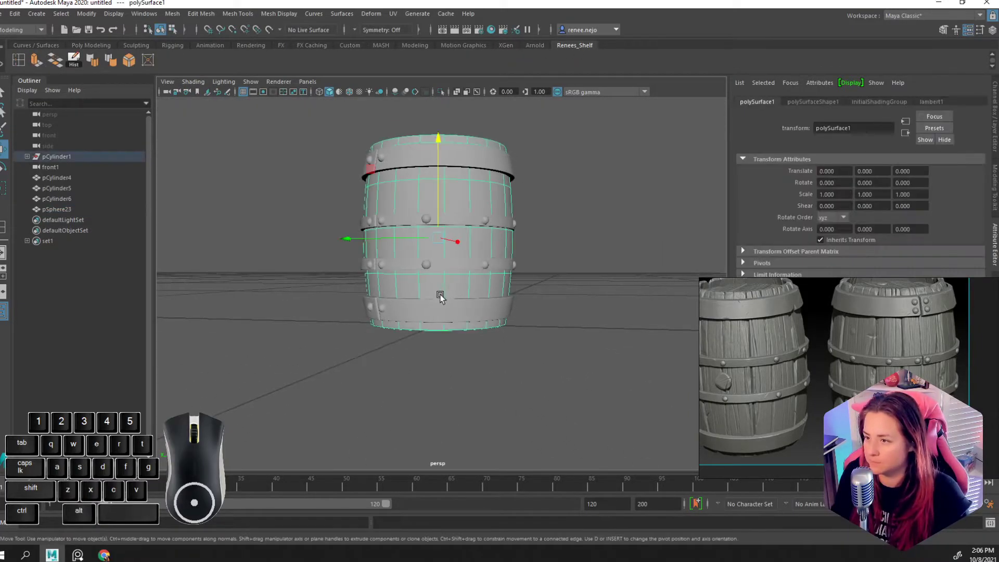
left_click_drag(441, 291, 495, 350, "alt")
left_click(570, 366)
left_click_drag(570, 366, 670, 363, "alt")
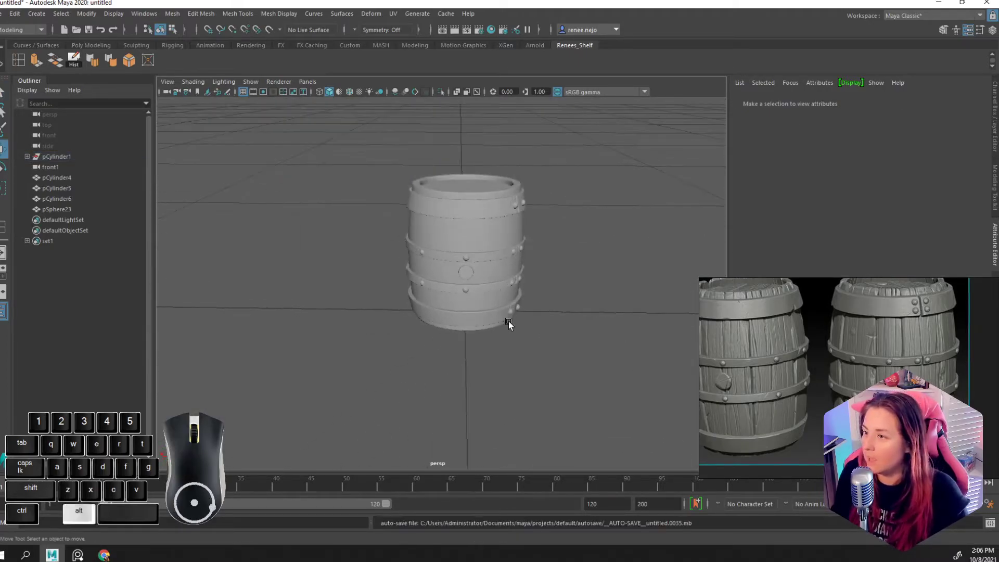
left_click_drag(507, 320, 434, 355, "alt")
left_click_drag(542, 351, 520, 294, "alt")
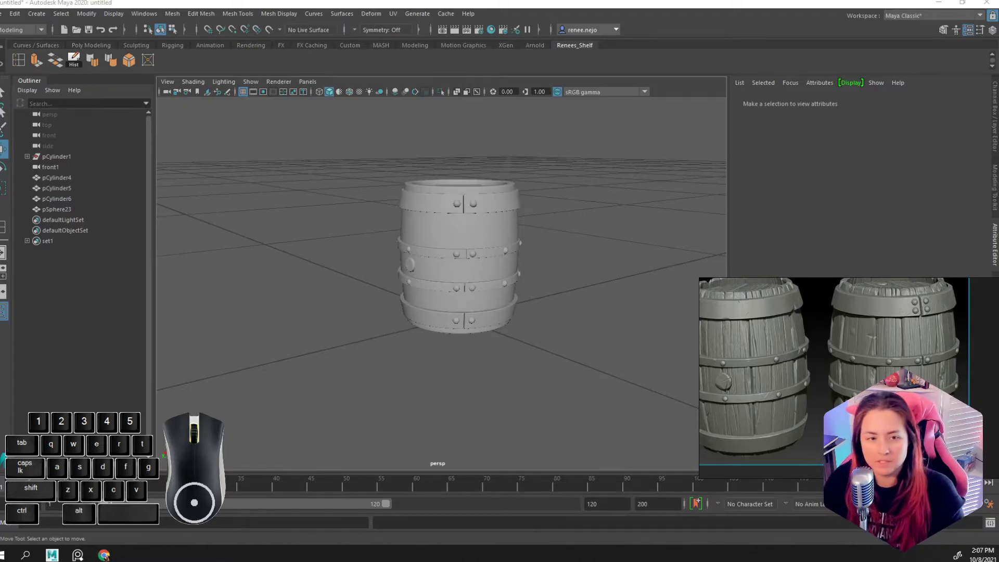
type("texce!")
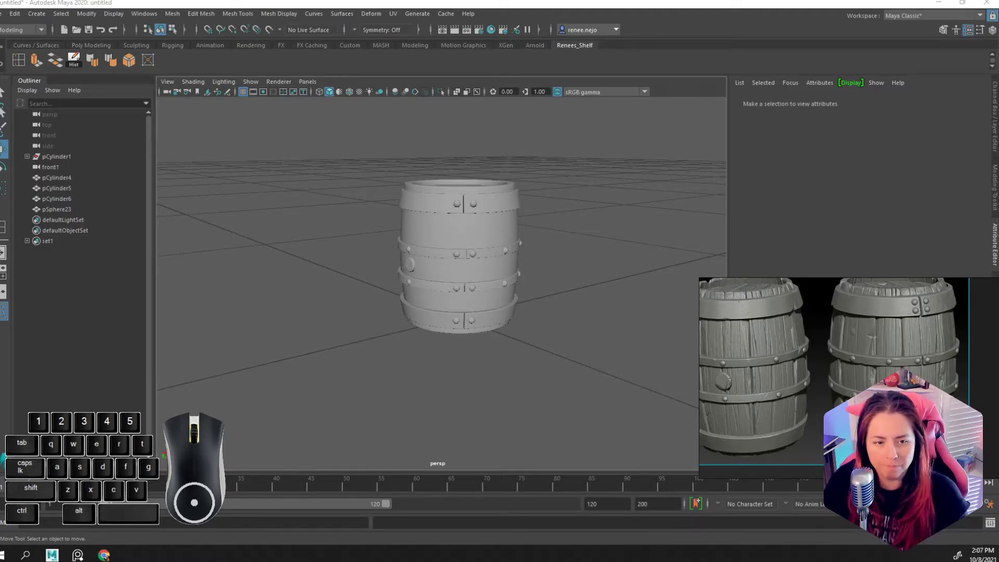
Step: Rename the barrel's wooden body mesh as BarrelWood
left_click(497, 317)
left_click_drag(498, 317, 487, 358, "alt")
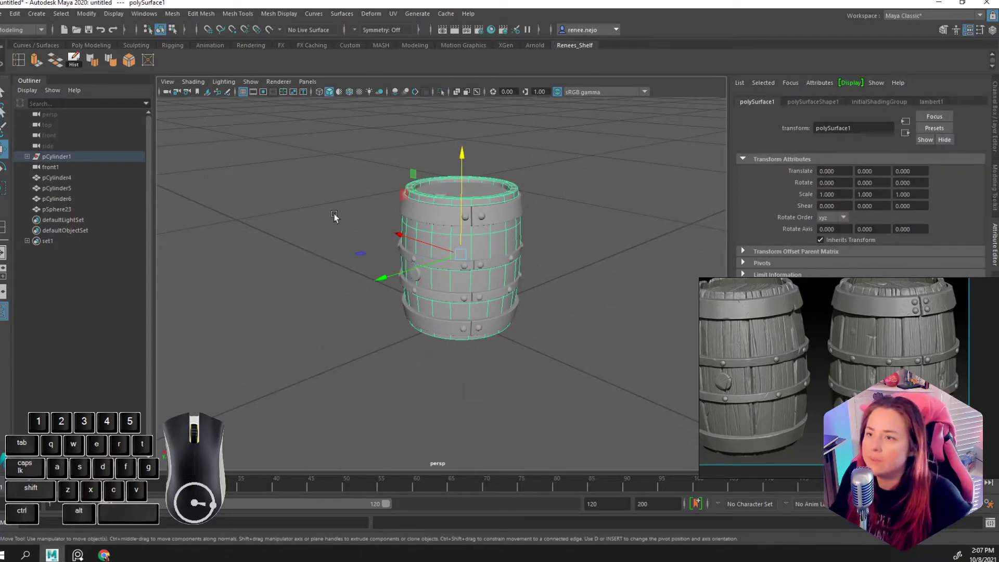
double_click(835, 128)
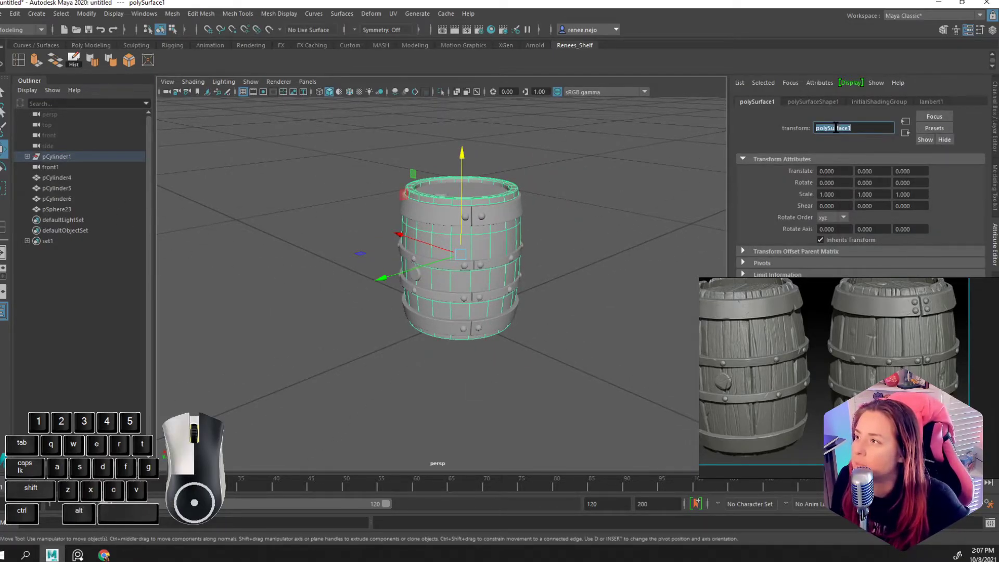
type("Barr")
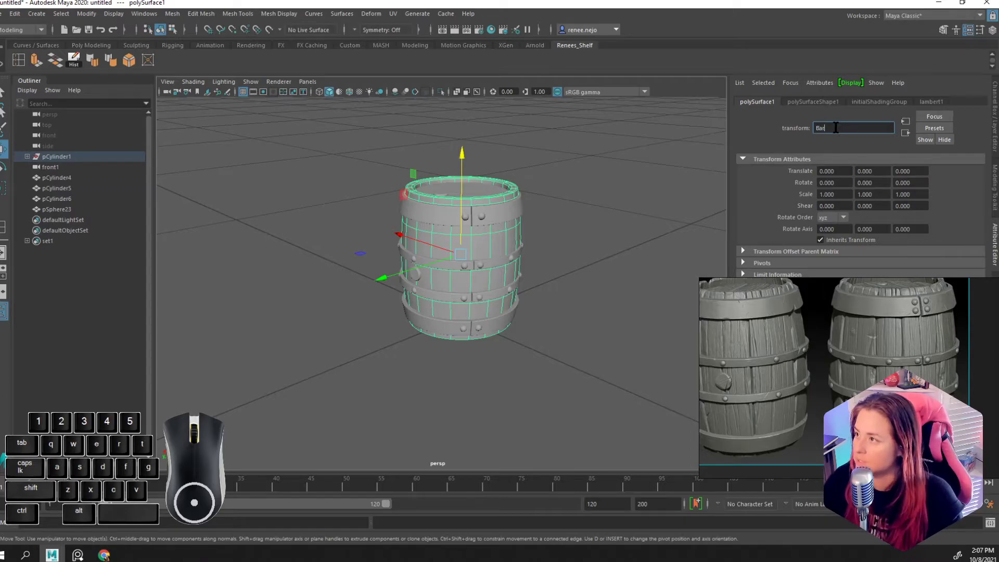
type("elWood")
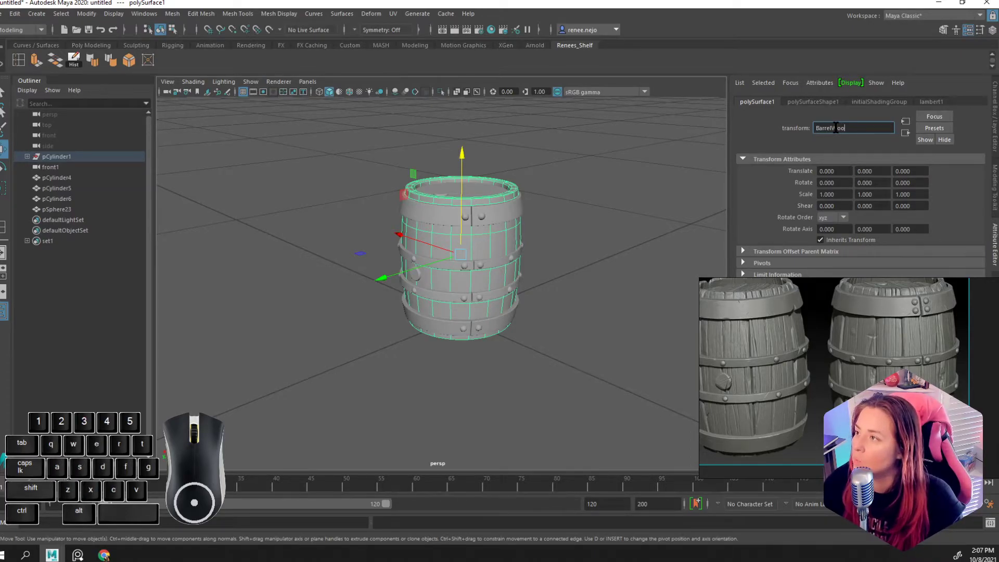
key("Return")
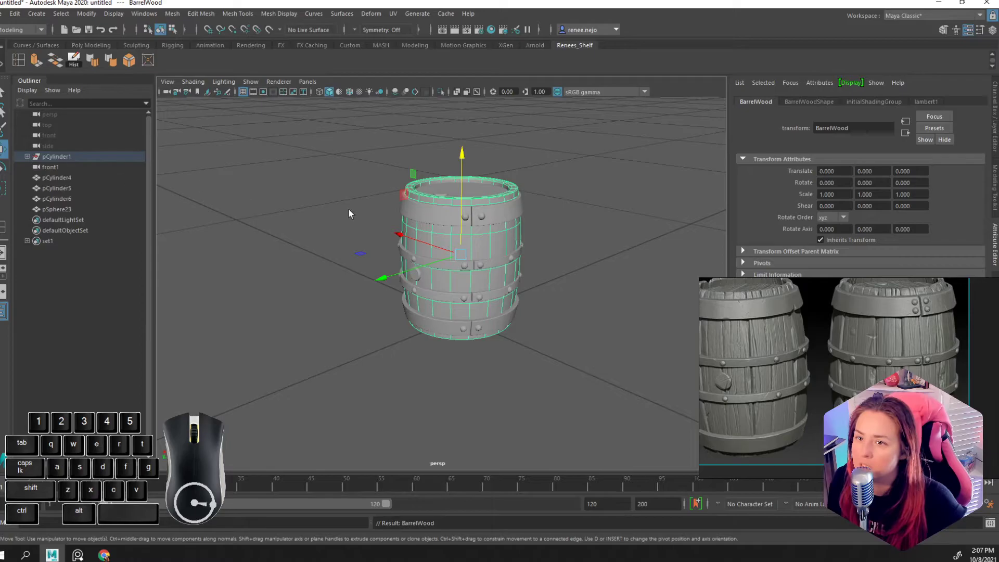
Step: Rename the barrel's top metal band as MedalBand
left_click(77, 156)
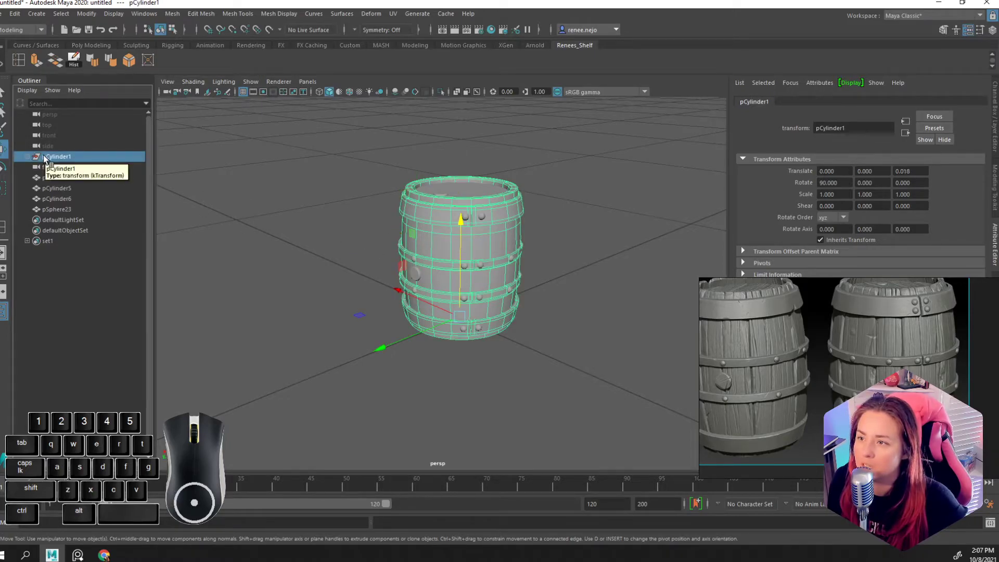
left_click(427, 220)
double_click(845, 128)
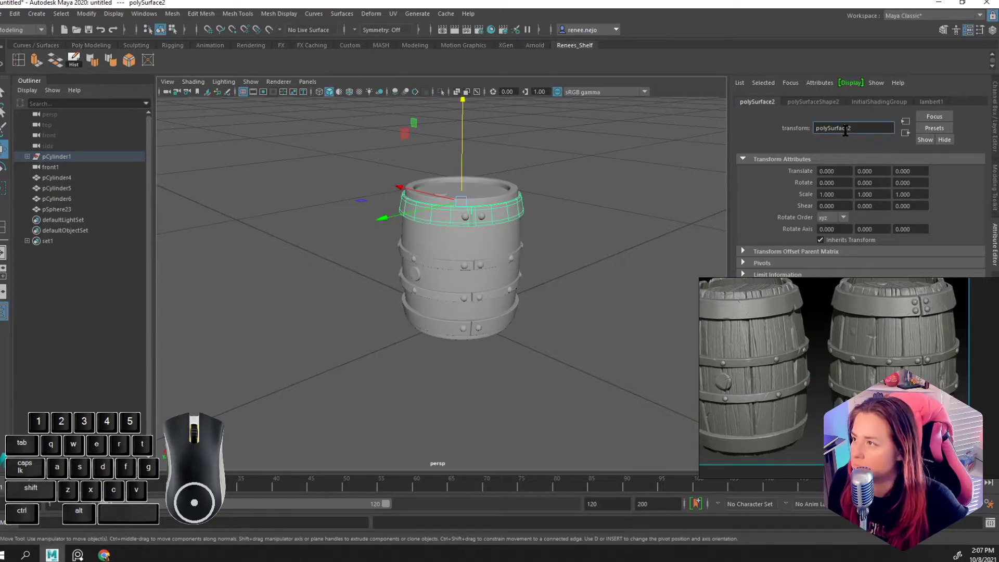
type("Med")
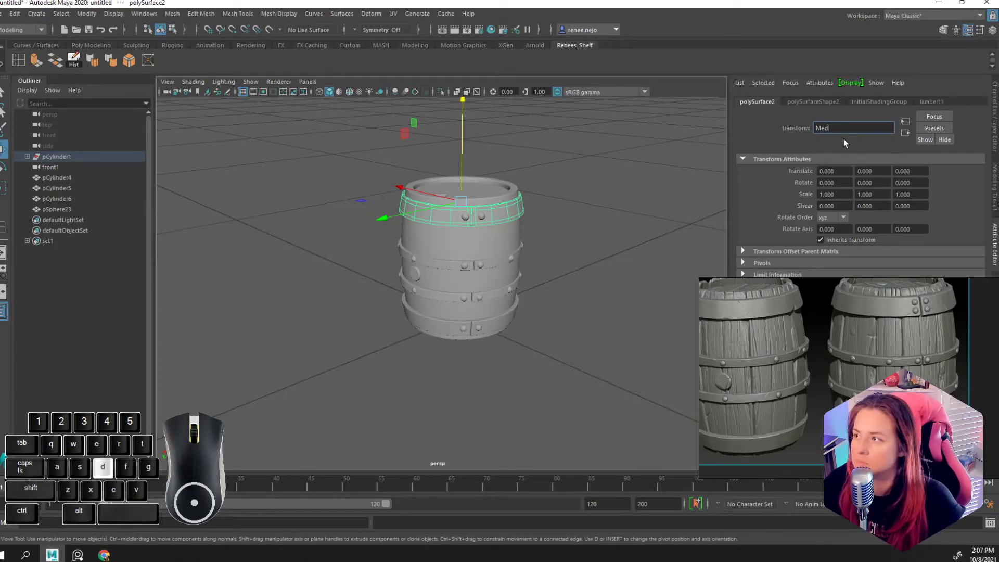
type("alBand")
key("Return")
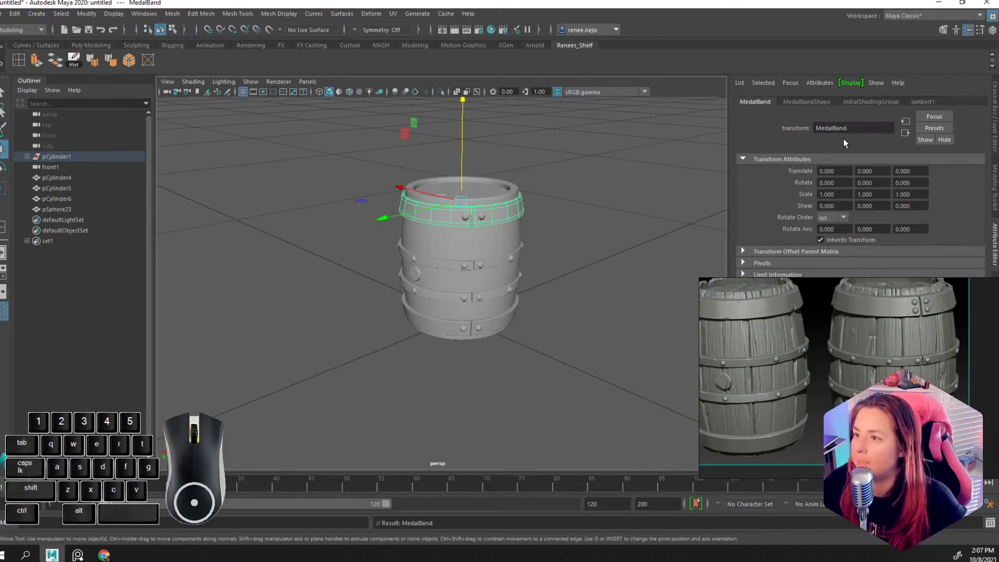
Step: Combine the barrel's four metal bands into one mesh and delete its construction history
left_click(452, 265)
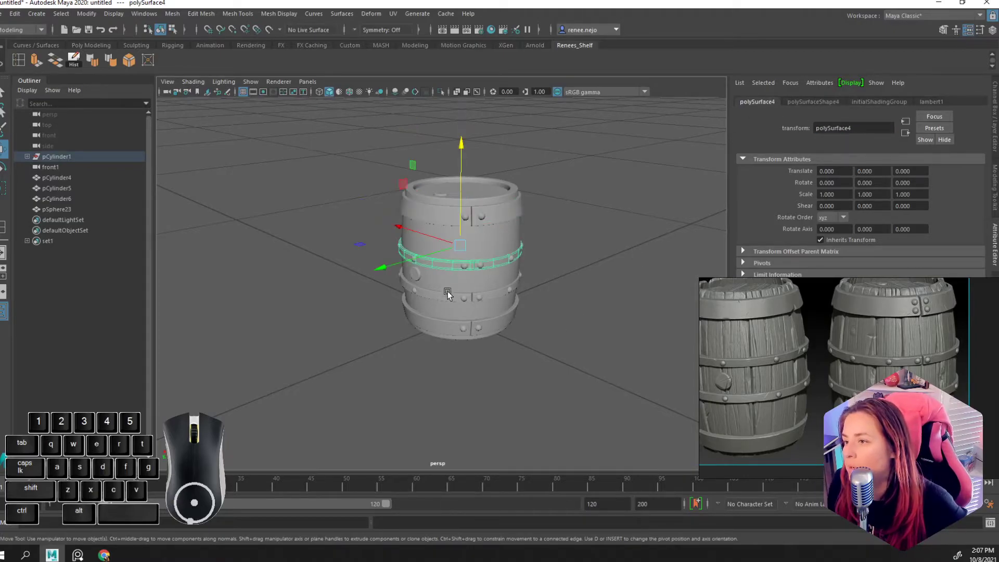
left_click(435, 297, "shift")
left_click(442, 322, "shift")
left_click(437, 214, "shift")
left_click(144, 12)
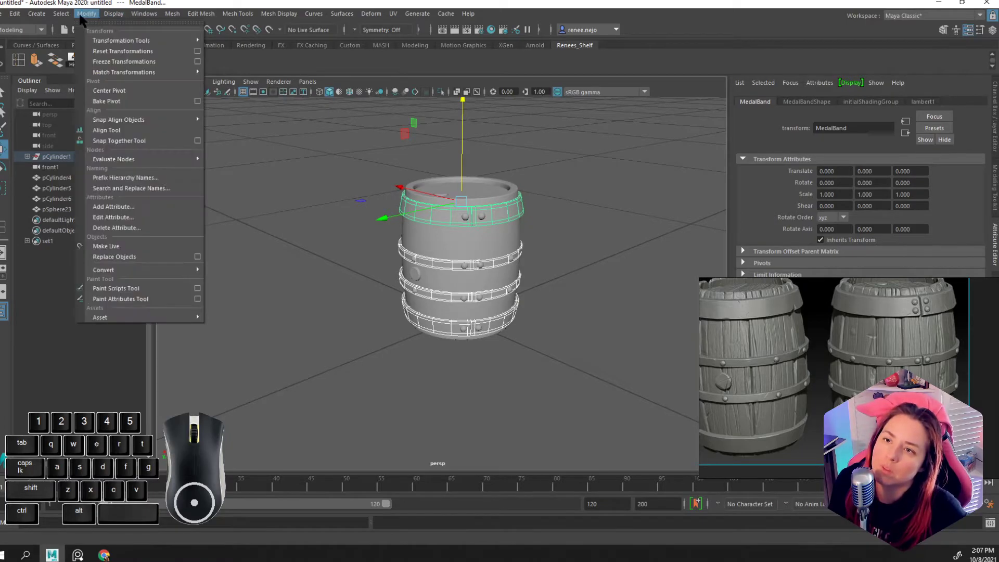
mouse_move(52, 15)
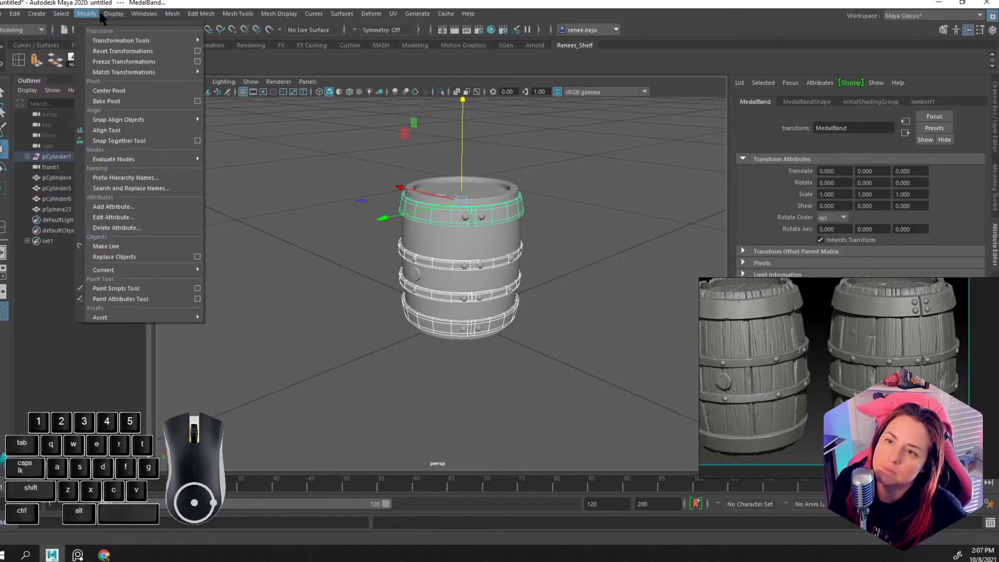
mouse_move(169, 13)
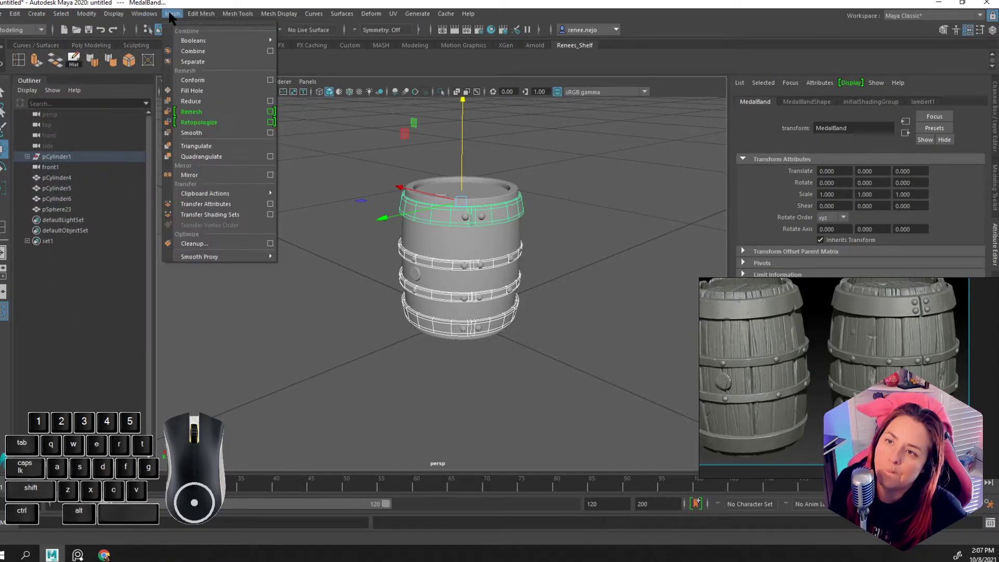
left_click(190, 51)
left_click(74, 60)
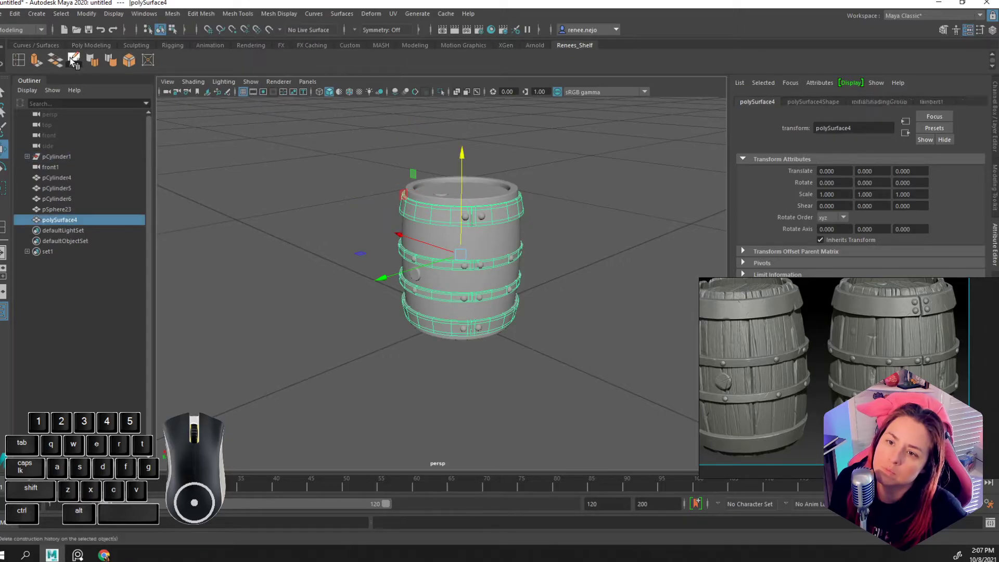
Step: Expand the pCylinder1 group that holds BarrelWood and rename the group as Barrel
left_click(58, 157)
left_click(28, 157)
left_click(62, 168)
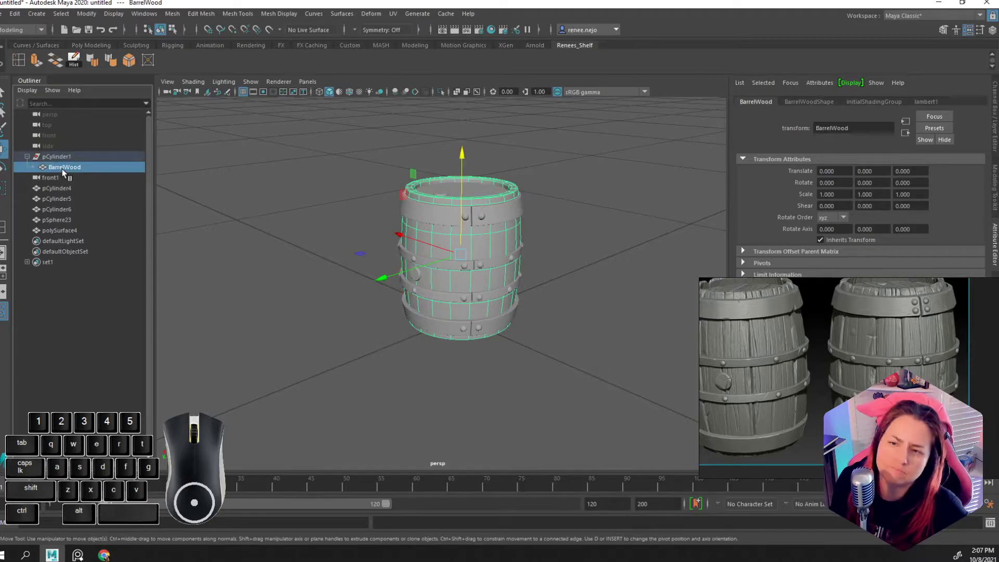
right_click(72, 170)
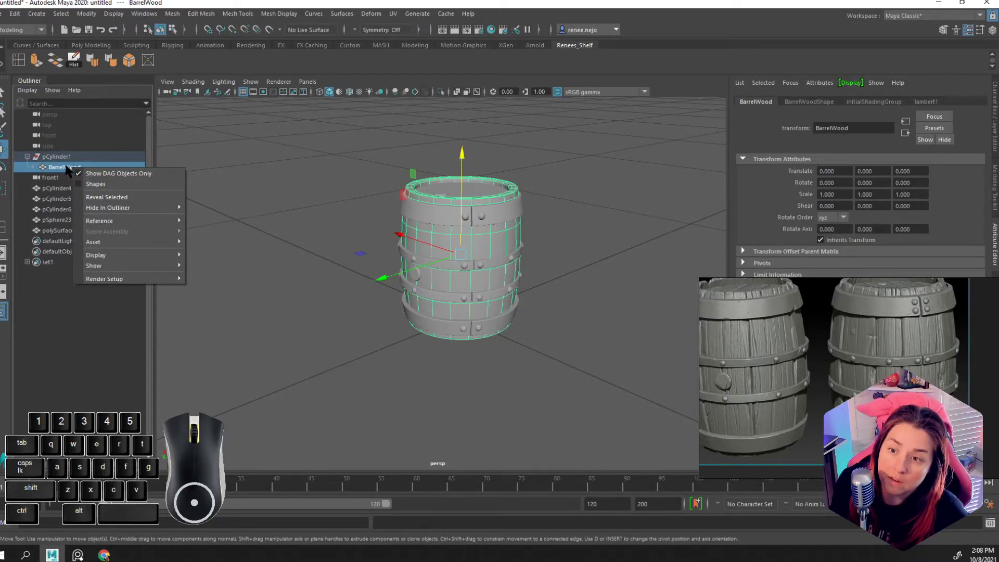
left_click(66, 168)
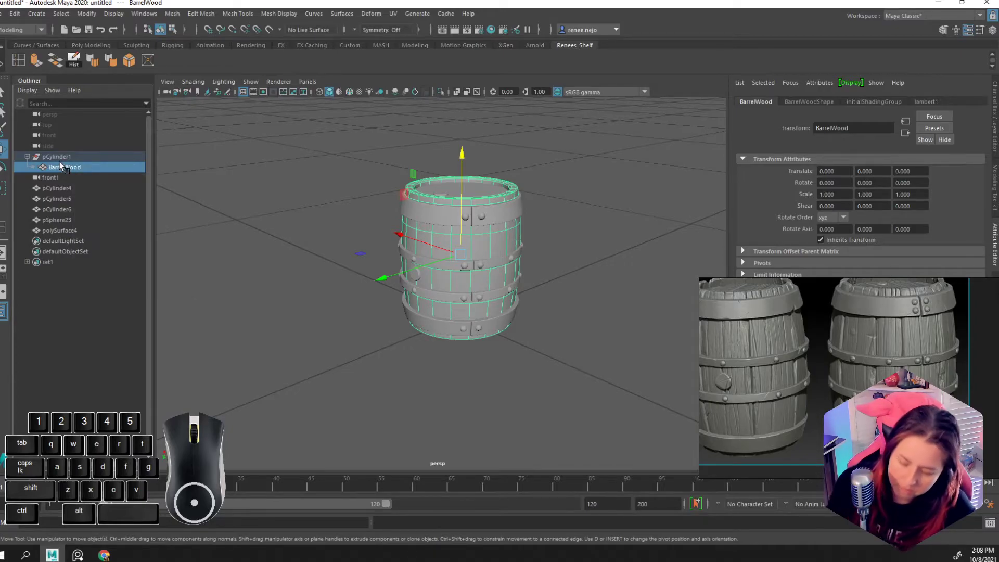
left_click(50, 156)
left_click(60, 168)
left_click(57, 156)
right_click(58, 158)
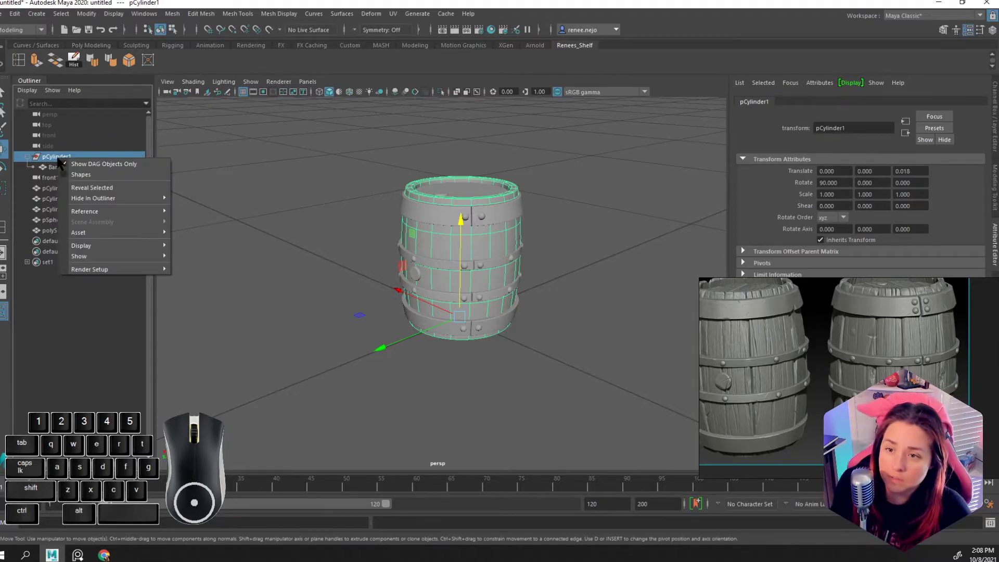
left_click(53, 155)
double_click(52, 155)
type("Barrel")
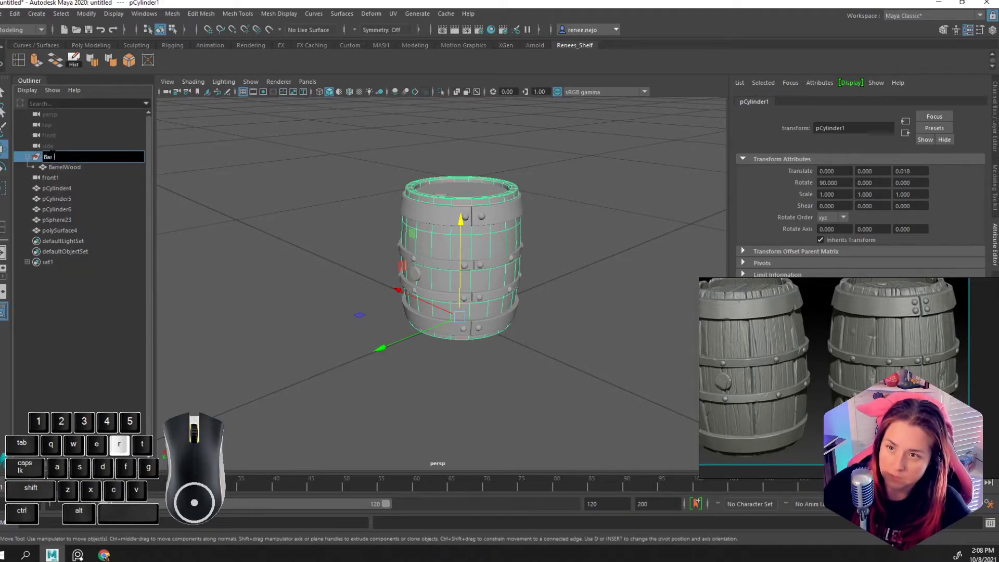
key("Return")
Step: Rename pCylinder4, the disc closing the barrel's top, as Lid
left_click(56, 187)
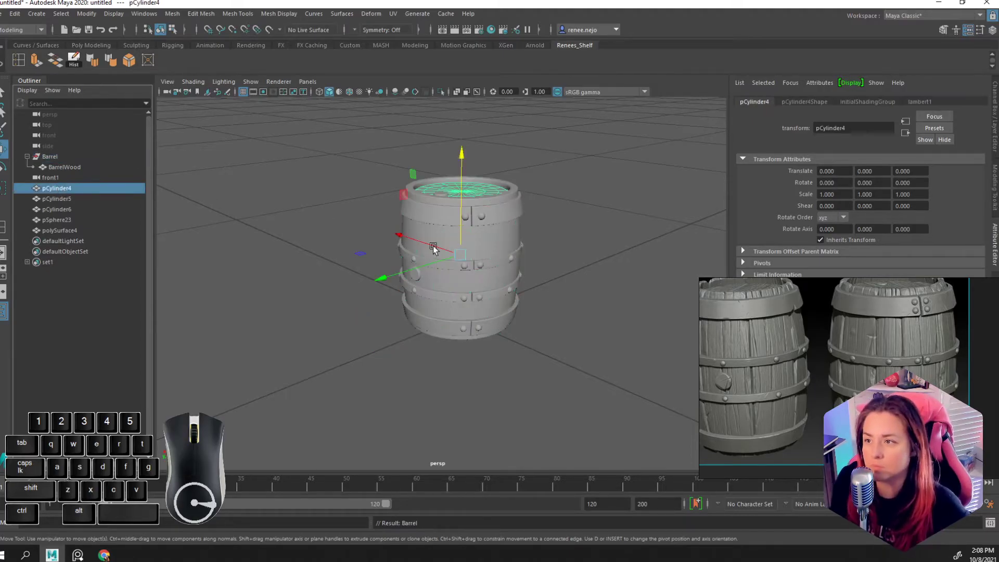
left_click_drag(447, 291, 495, 314, "alt")
right_click(68, 195)
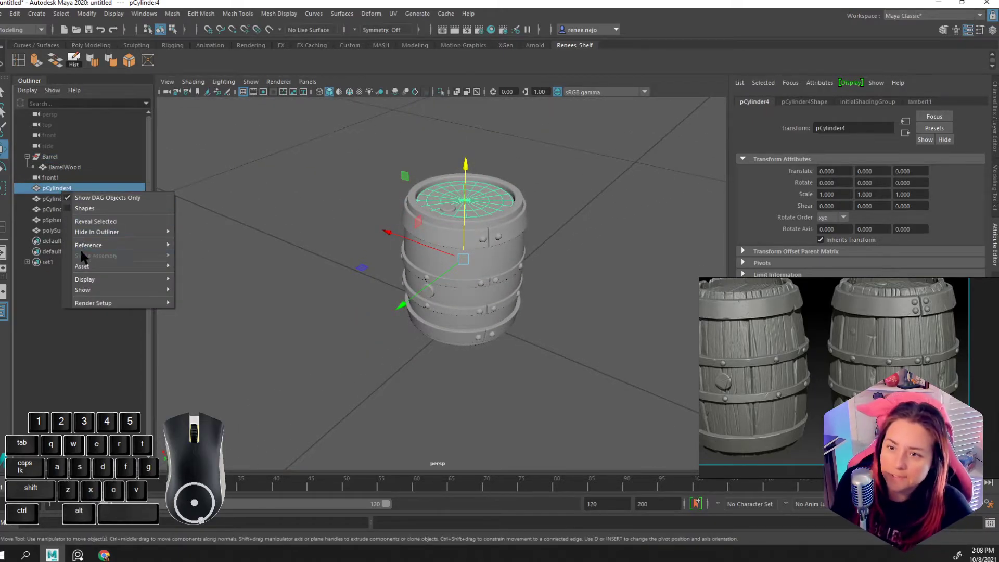
mouse_move(83, 279)
left_click(53, 203)
double_click(53, 188)
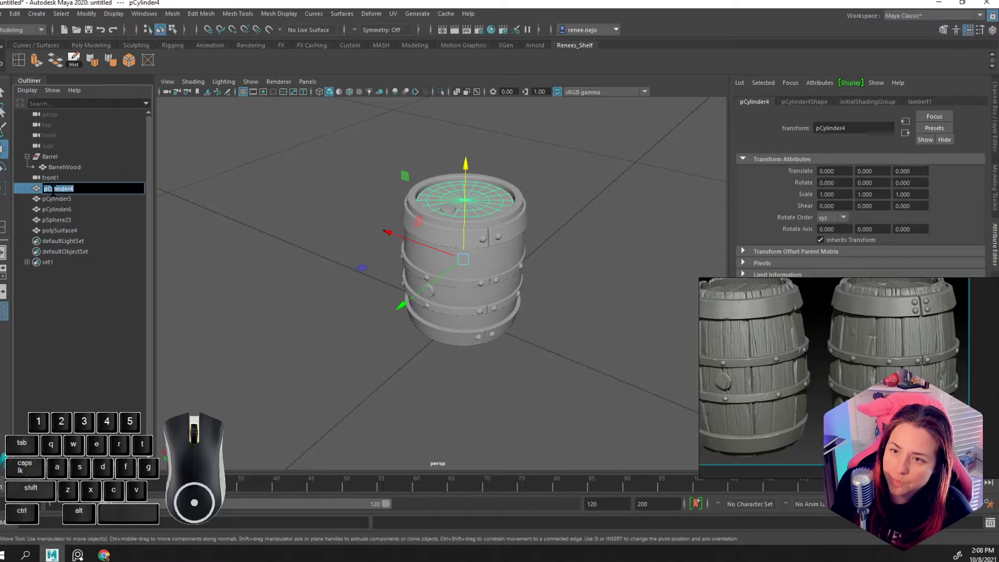
type("Lid")
key("Return")
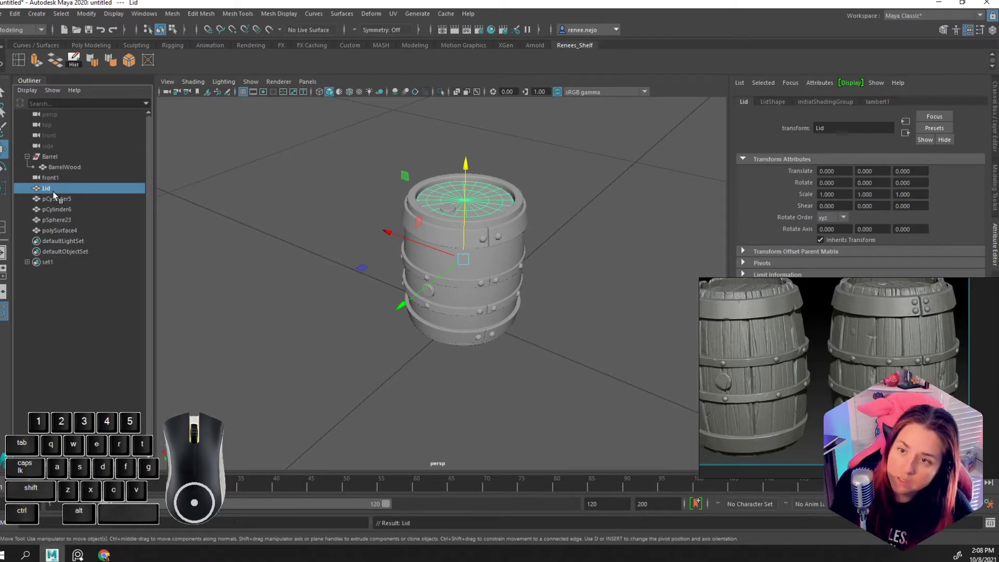
Step: Combine the two bungs, pCylinder5 and pCylinder6, into one mesh and delete its construction history
left_click(55, 198)
left_click_drag(286, 315, 291, 291, "alt")
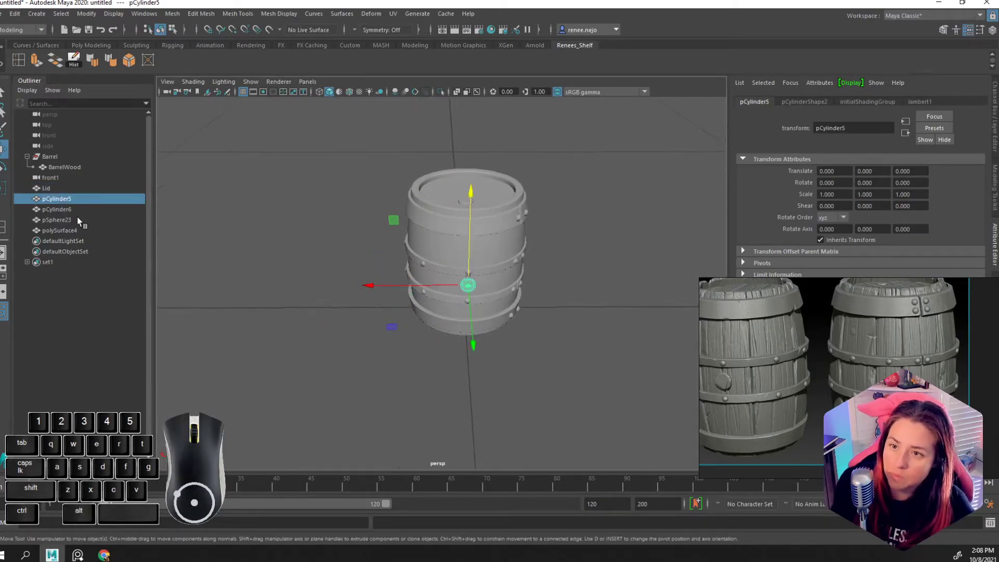
double_click(61, 201)
left_click(269, 246)
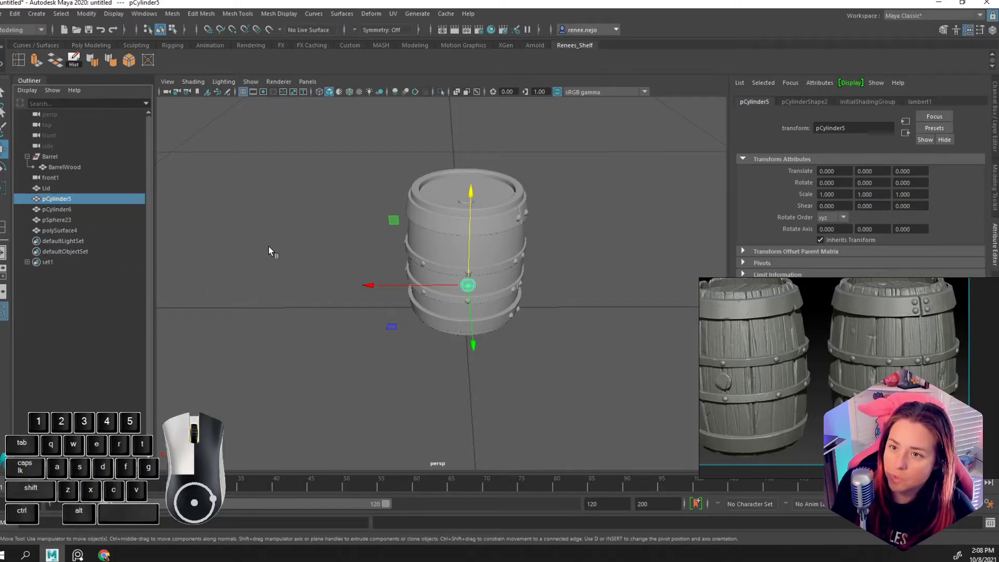
left_click(62, 208)
left_click(63, 199, "shift")
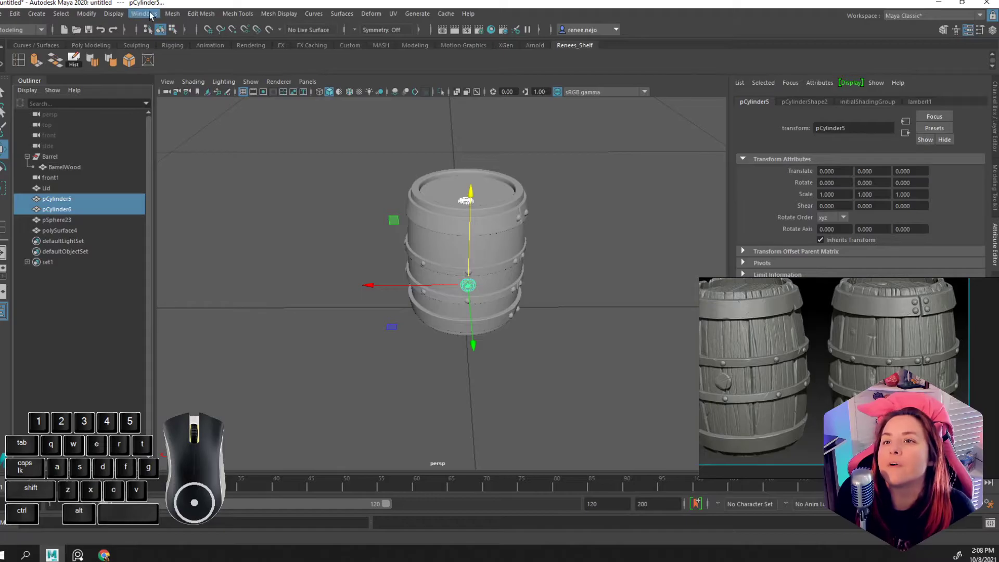
left_click(174, 13)
left_click(189, 56)
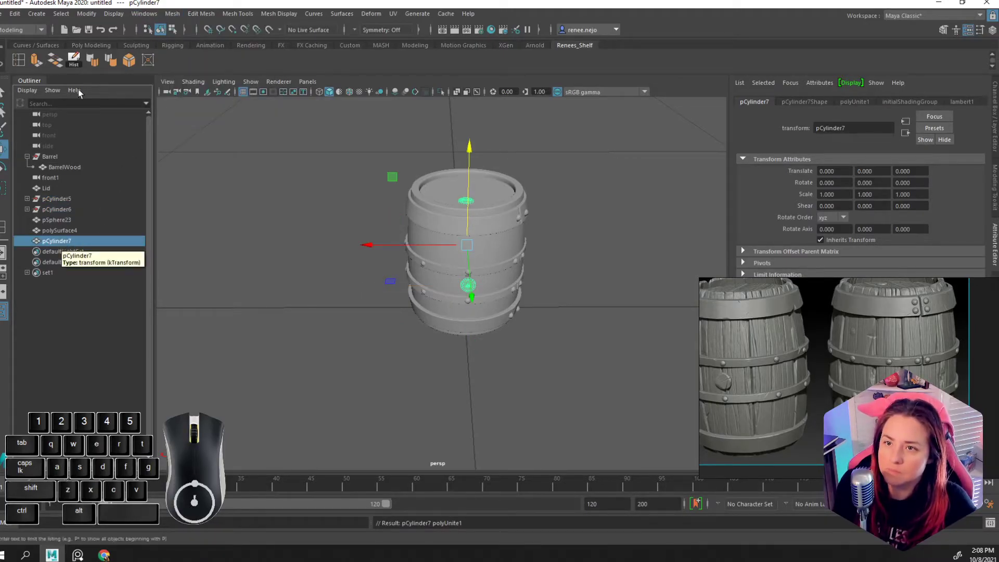
left_click(92, 61)
Step: Rename the combined bung mesh as Cork
right_click(50, 222)
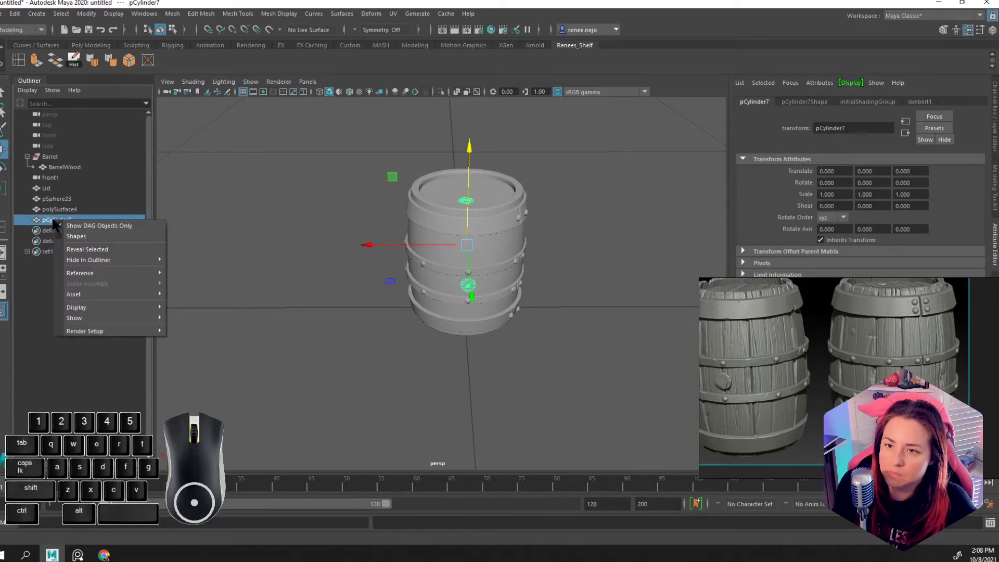
double_click(48, 220)
type("Cork")
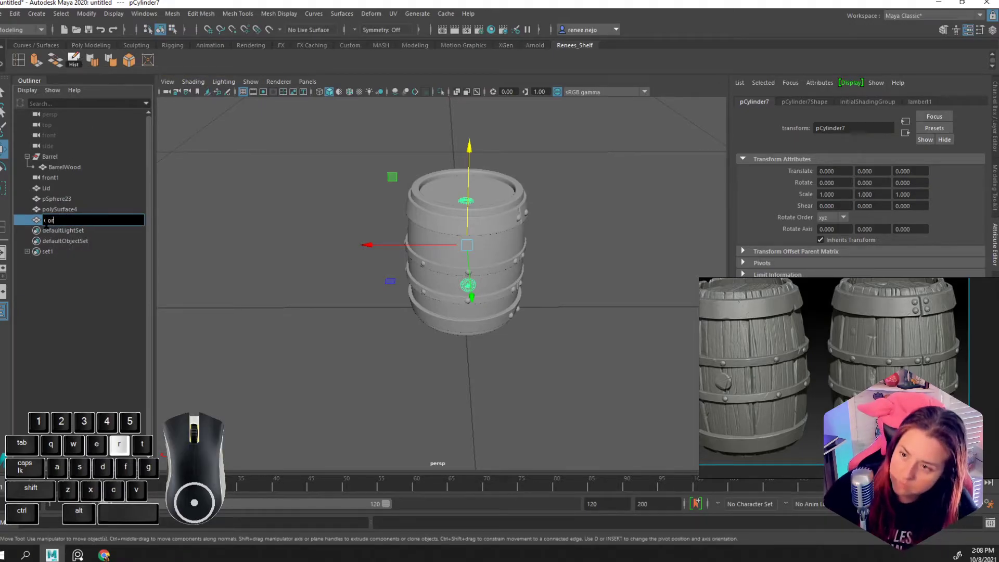
key("Return")
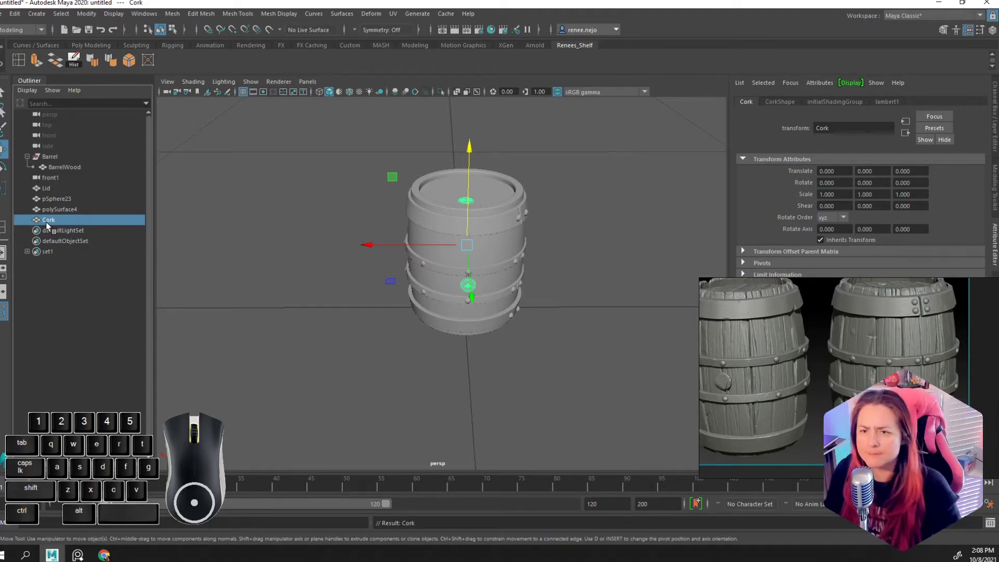
Step: Rename pSphere23, the combined rivets on the metal bands, as Bolts
left_click(66, 199)
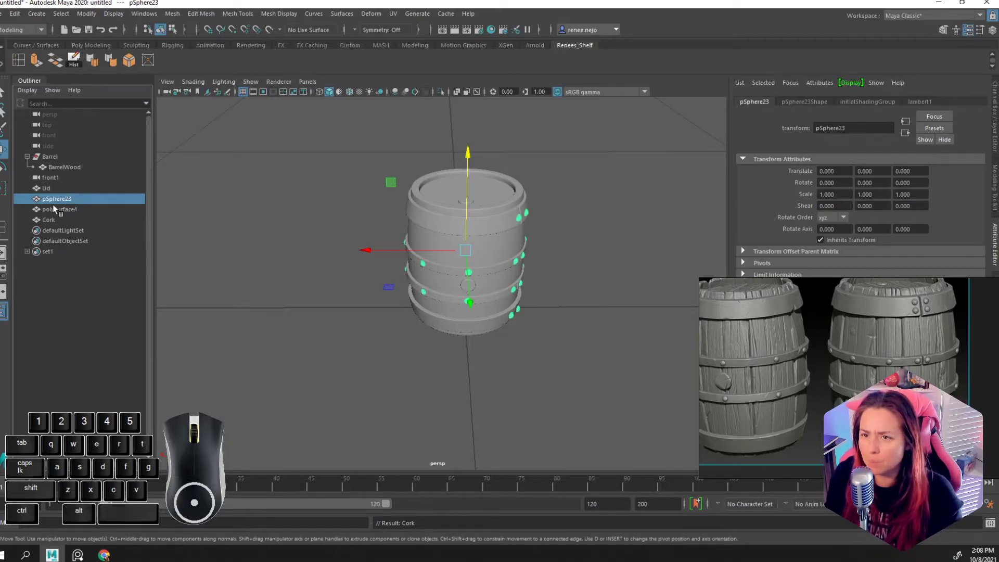
double_click(52, 199)
type("Bolts")
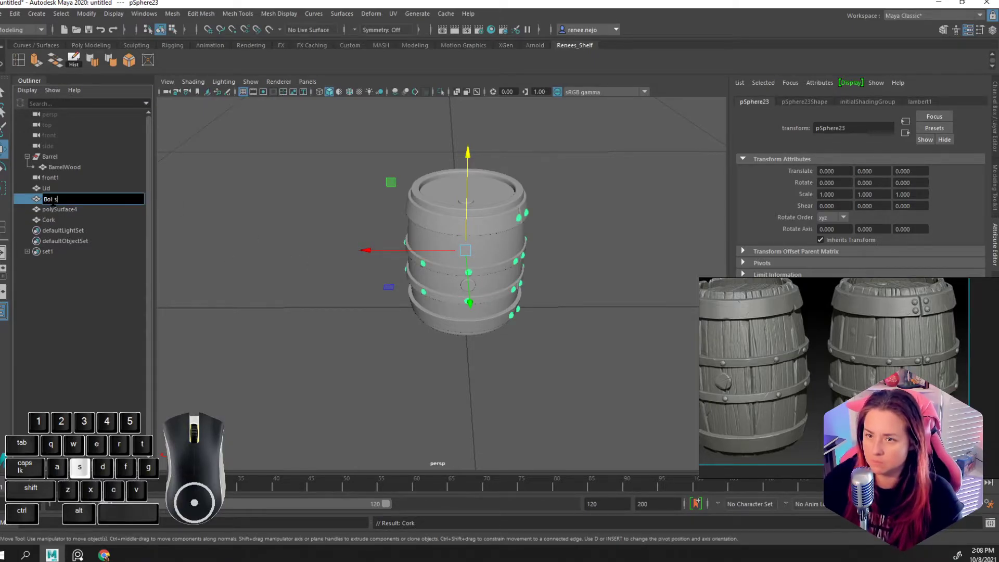
key("Return")
Step: Rename polySurface4, the combined bands around the barrel, as MedalBands
left_click(60, 208)
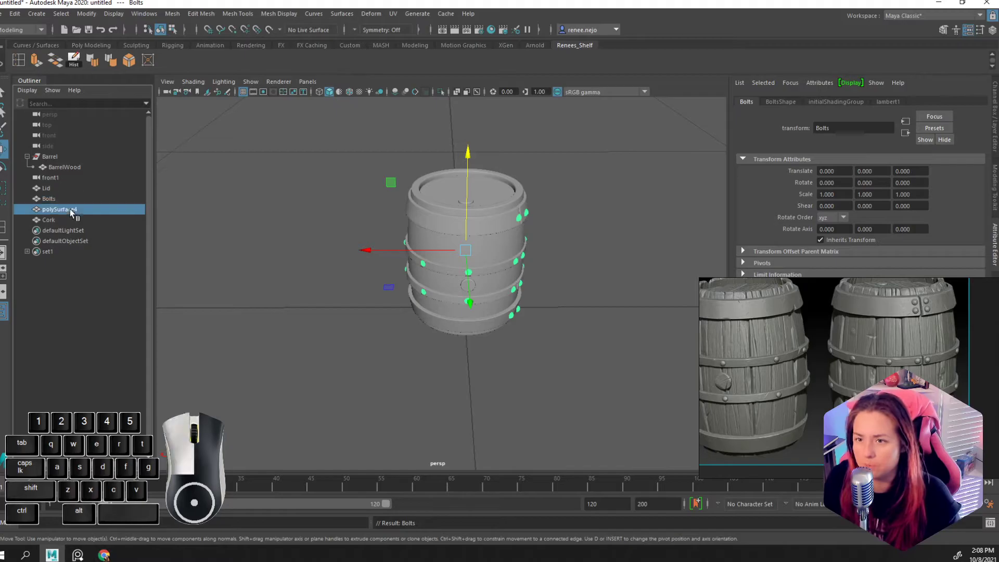
double_click(61, 207)
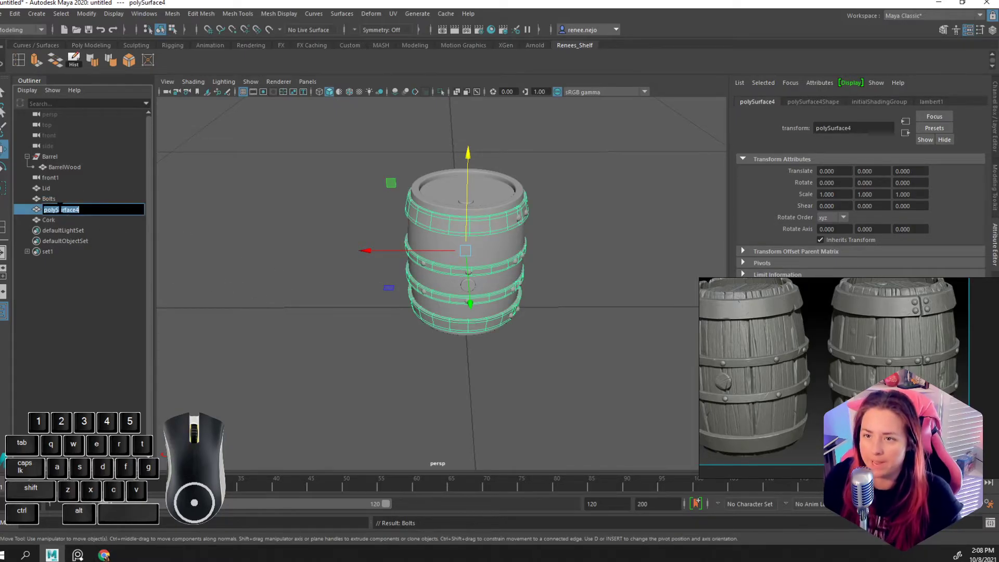
type("MedalBands")
key("Return")
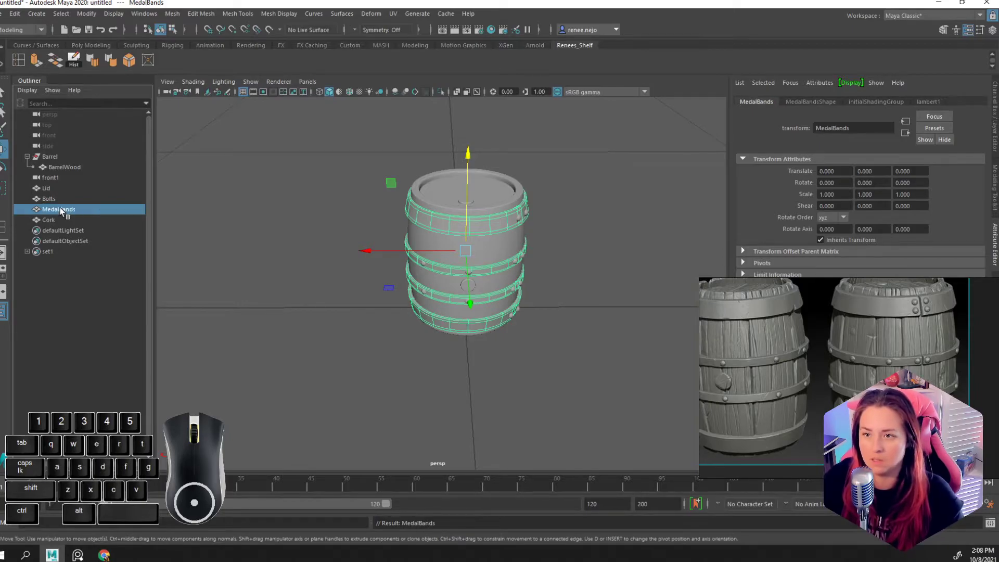
left_click(50, 156)
left_click(46, 188, "ctrl")
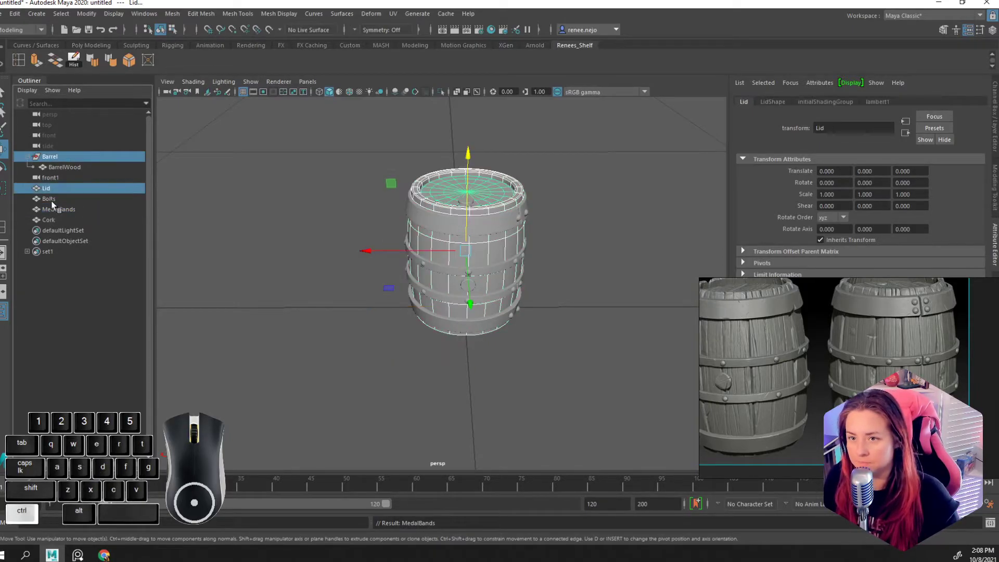
left_click(49, 199, "ctrl")
left_click(55, 209, "ctrl")
left_click(49, 220, "ctrl")
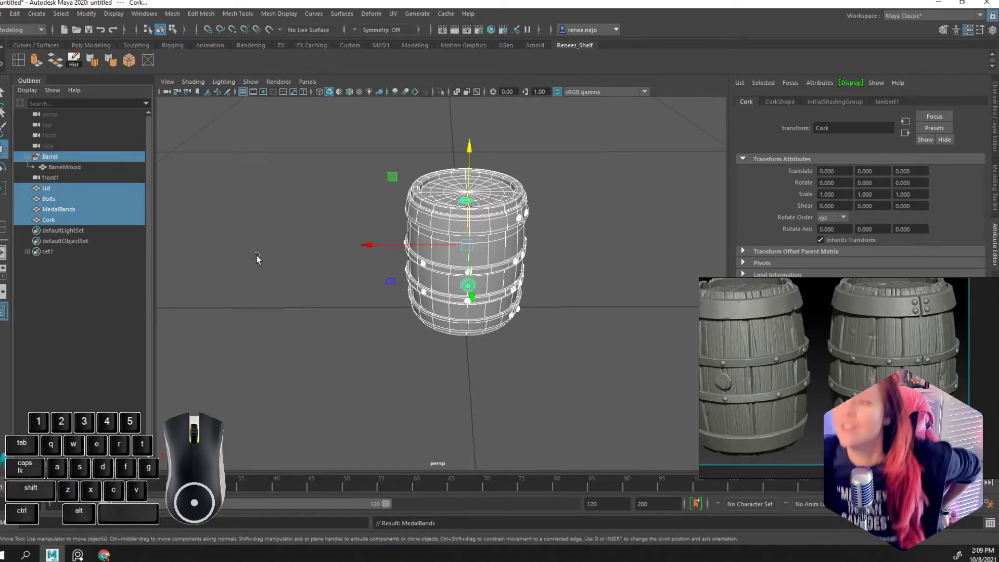
Step: Show the Channel Box and check the transform values of Cork, MedalBands and BarrelWood
left_click(465, 286)
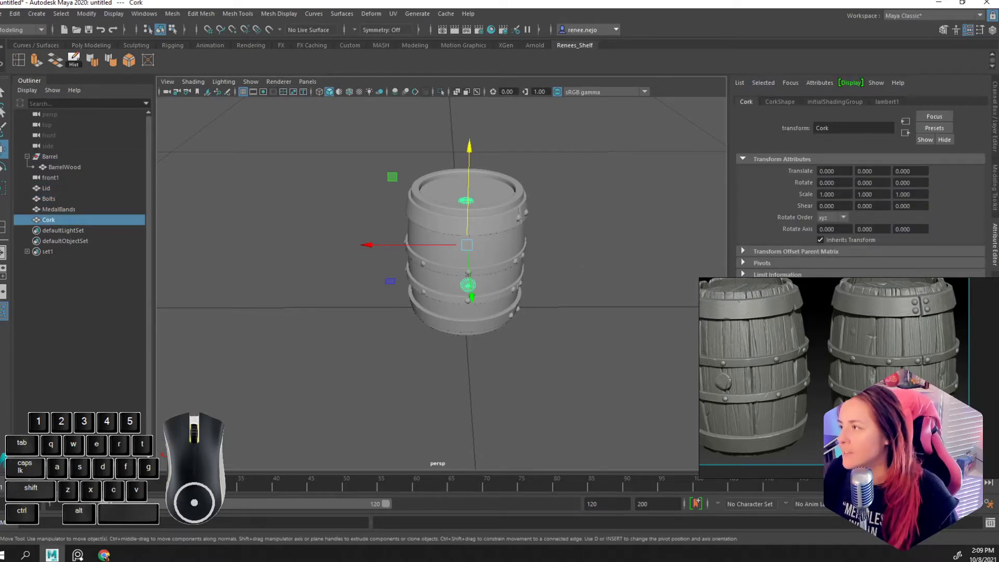
left_click(995, 115)
left_click(534, 211)
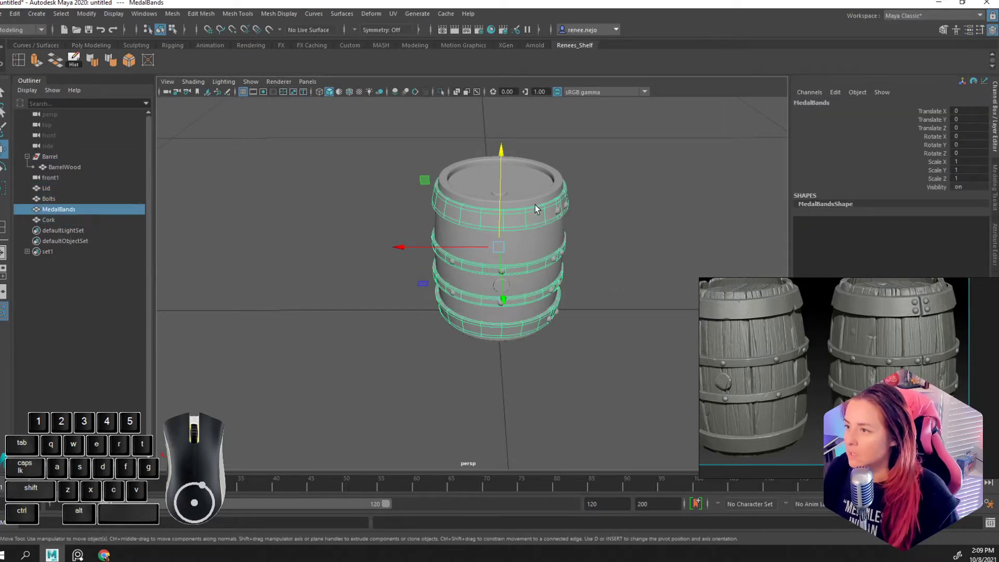
left_click(543, 231)
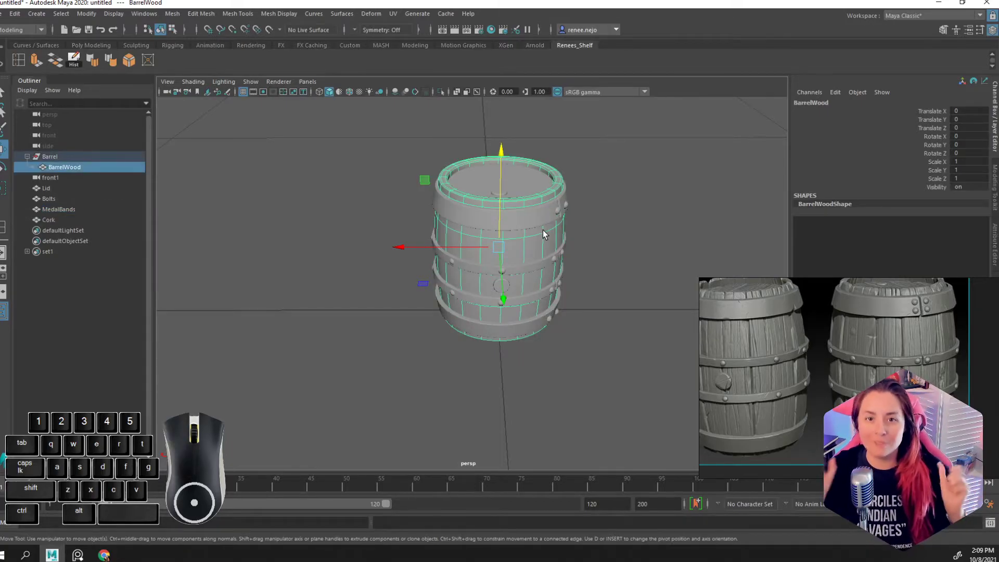
Step: Select all the barrel meshes in the viewport and start an Export Selection
left_click_drag(417, 157, 526, 307)
left_click_drag(345, 278, 364, 284, "alt")
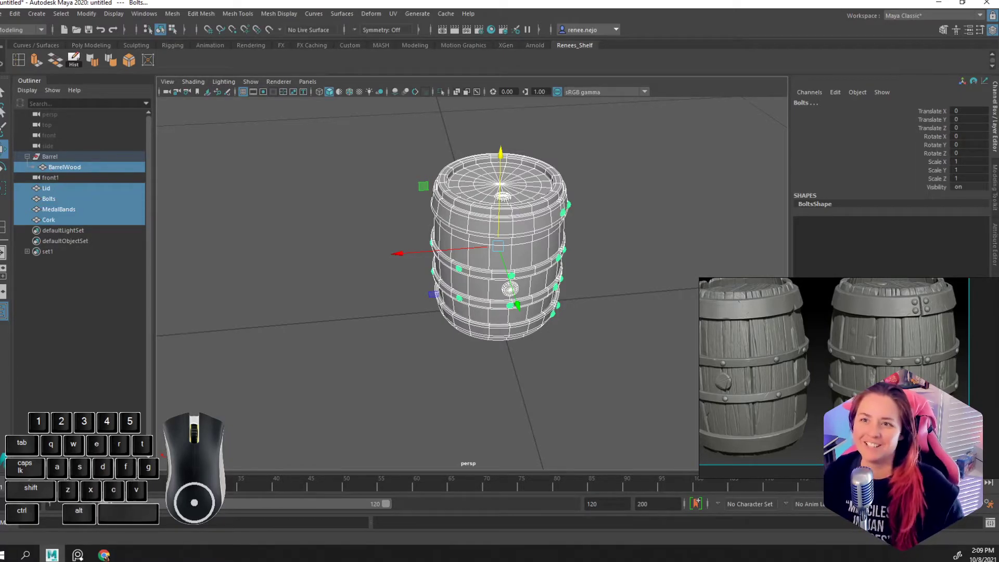
left_click(3, 14)
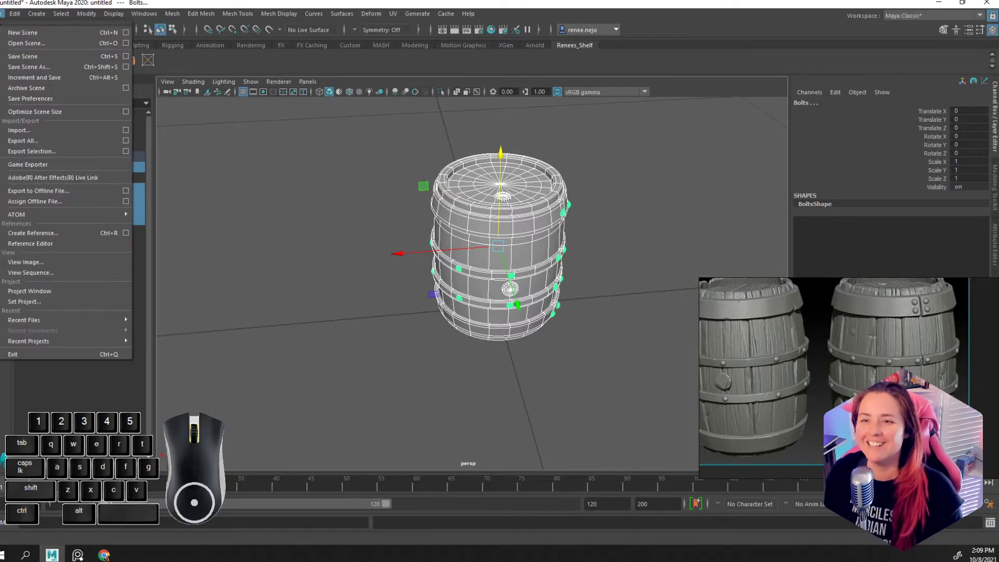
left_click(50, 151)
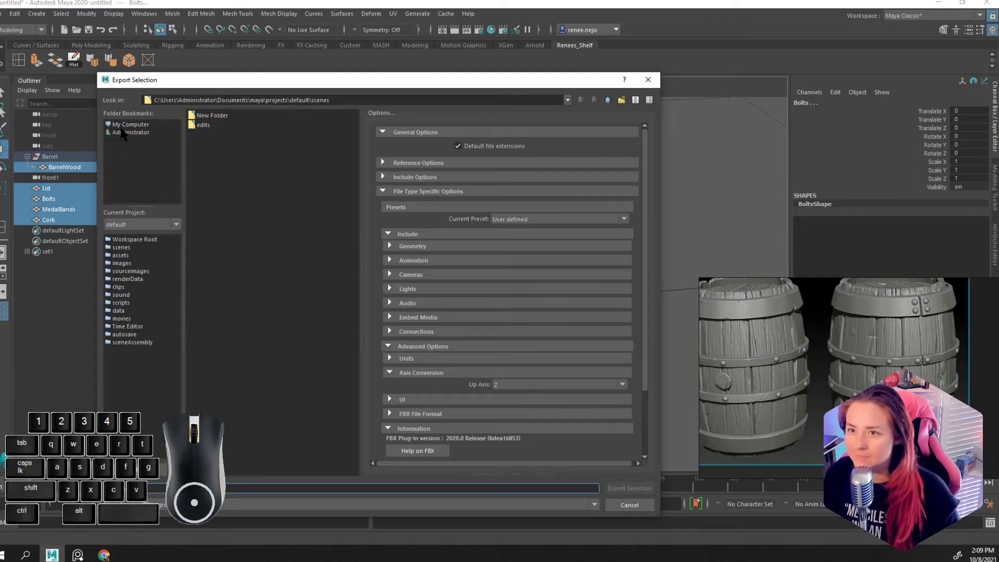
Step: Set the export location to the Desktop subfolder inside the Administrator's Desktop
left_click(121, 129)
left_click(125, 133)
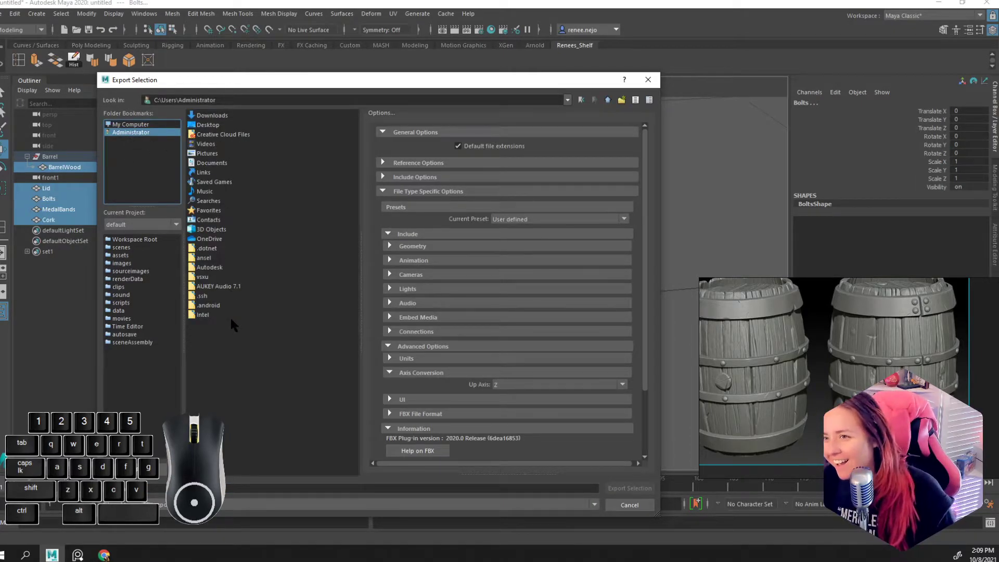
left_click(208, 125)
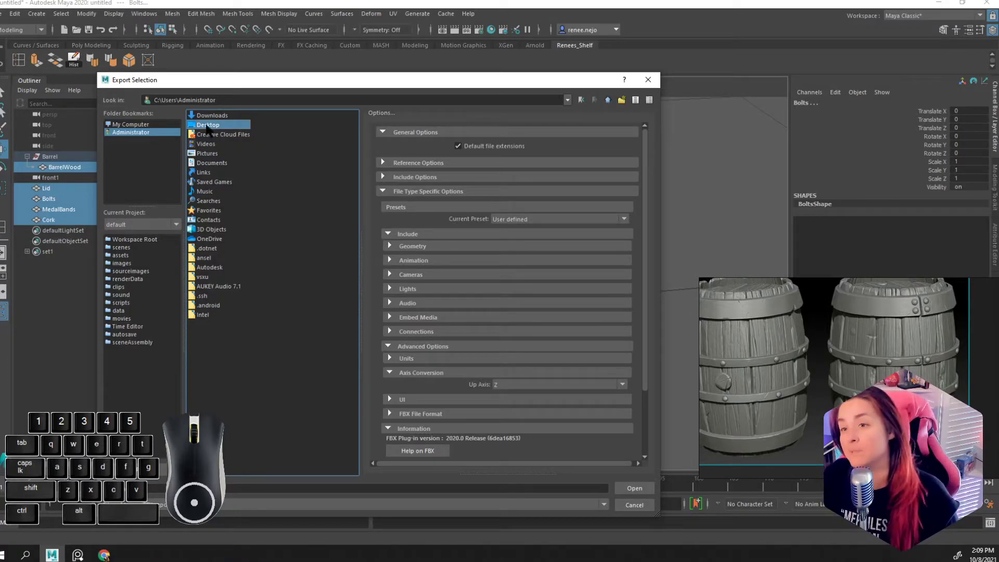
double_click(209, 127)
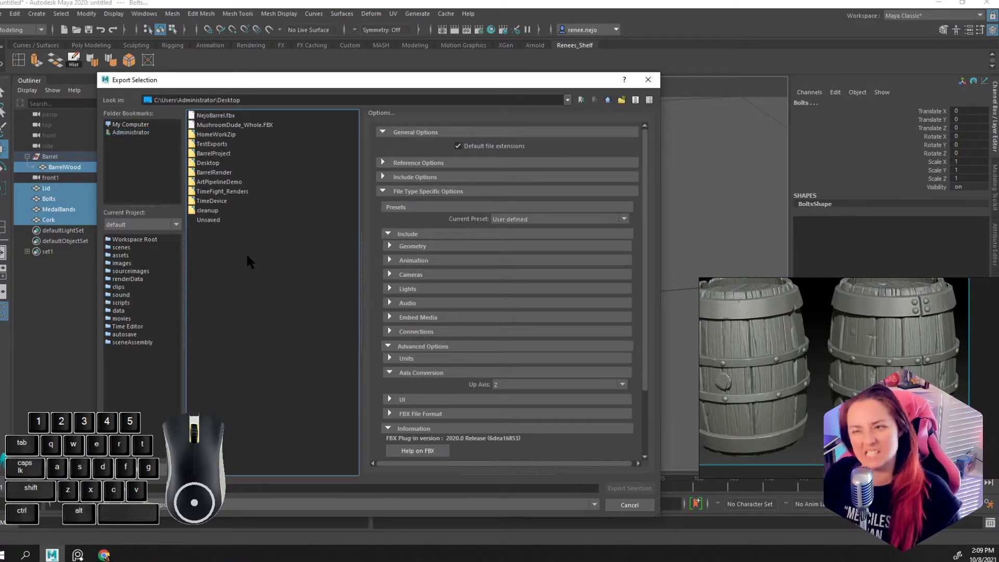
double_click(209, 163)
Step: Export the selected meshes as BarrelHP in FBX format, then read and dismiss the tessellation warning
left_click(157, 489)
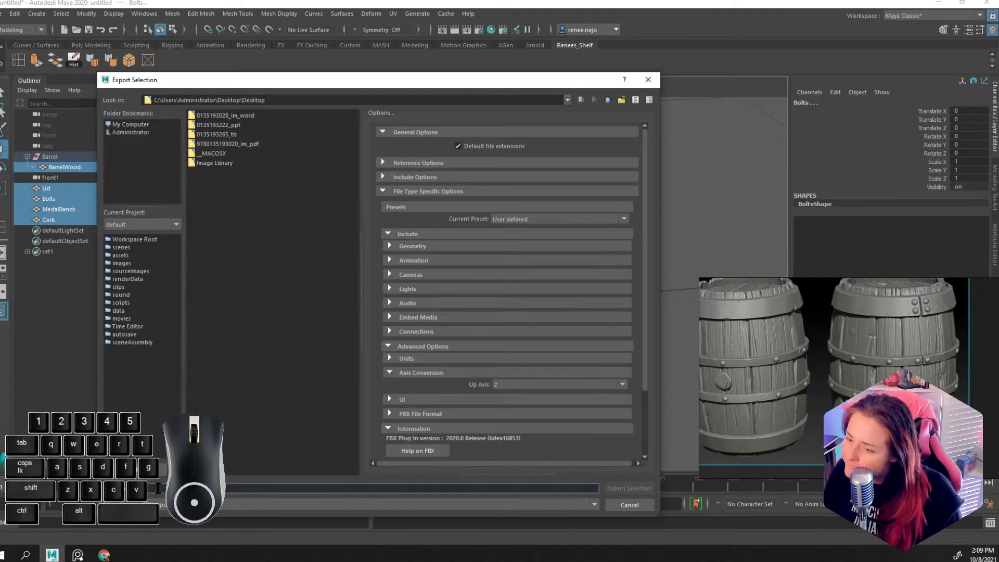
type("Barrel")
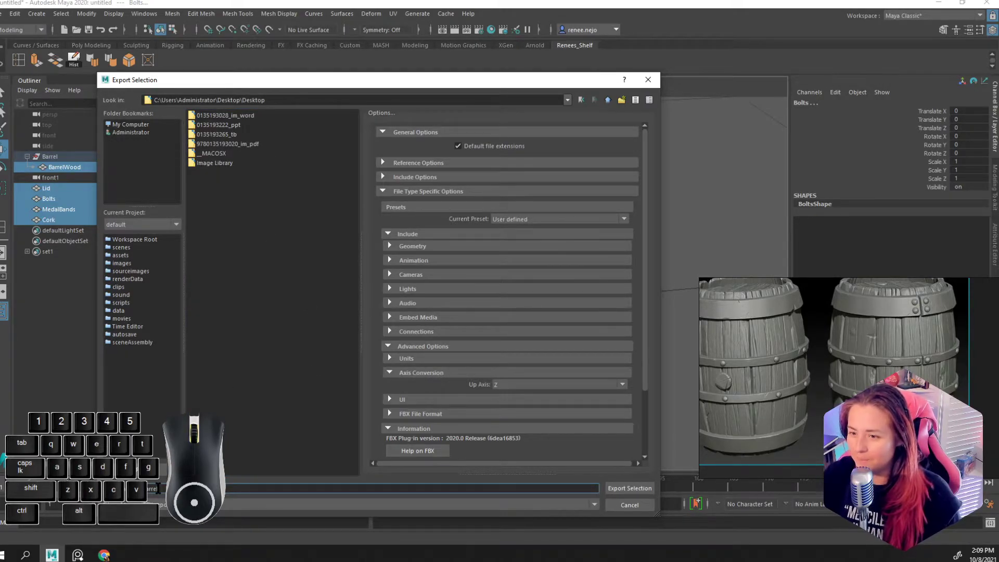
type("_HP")
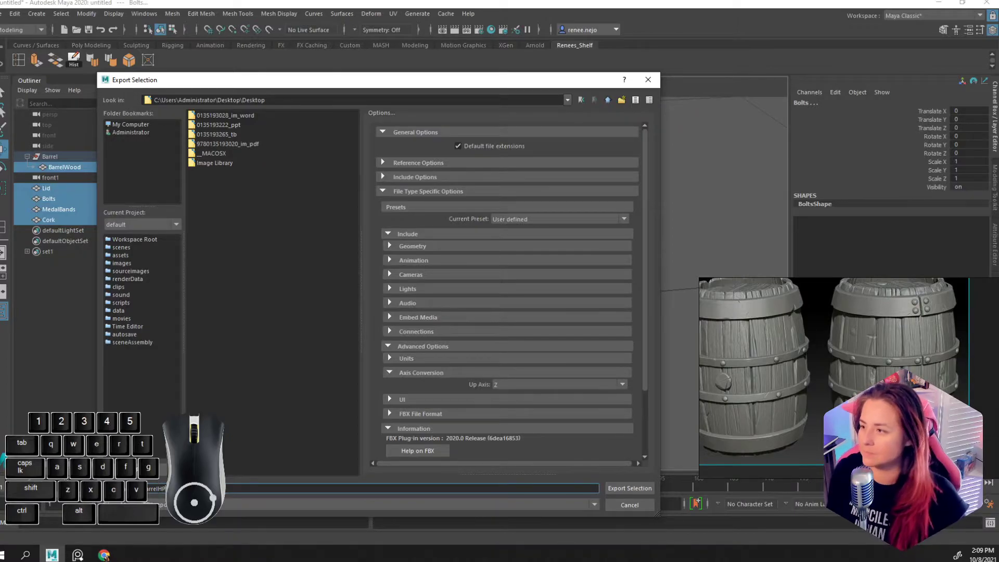
left_click(629, 488)
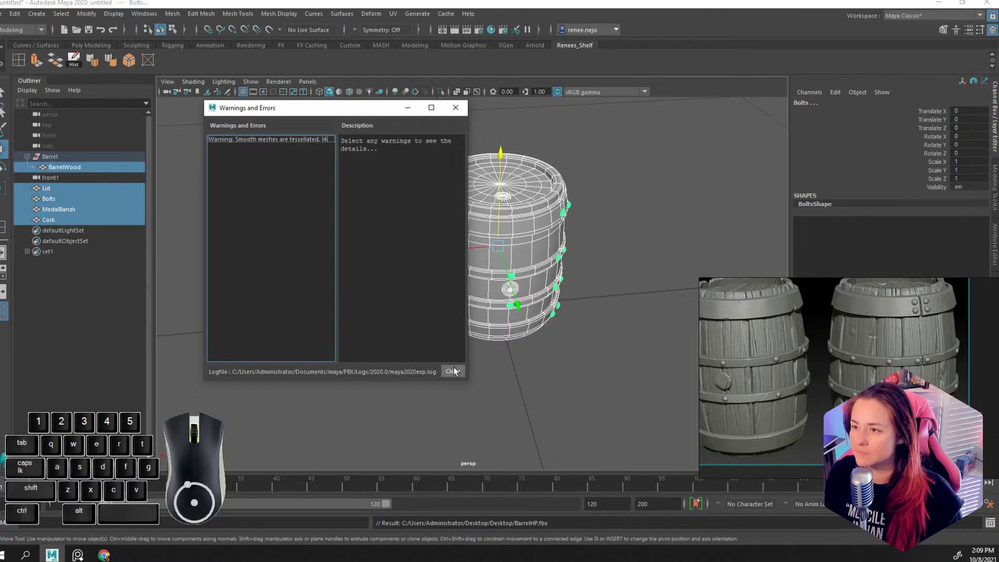
left_click(314, 138)
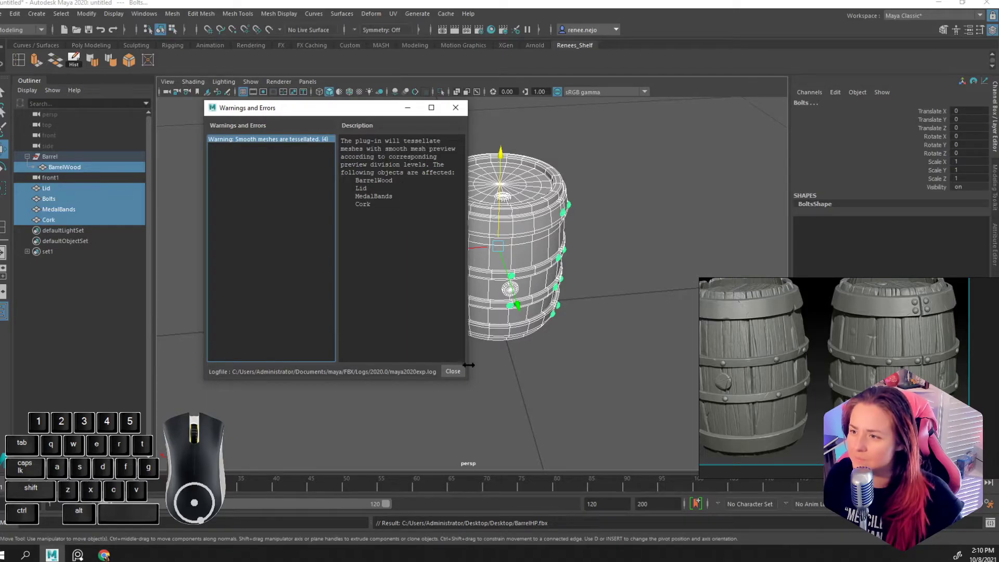
left_click(453, 371)
Step: Minimize Maya, switch to ZBrush and reposition the barrel reference image over the canvas, clear of the brush and colour controls
left_click(938, 3)
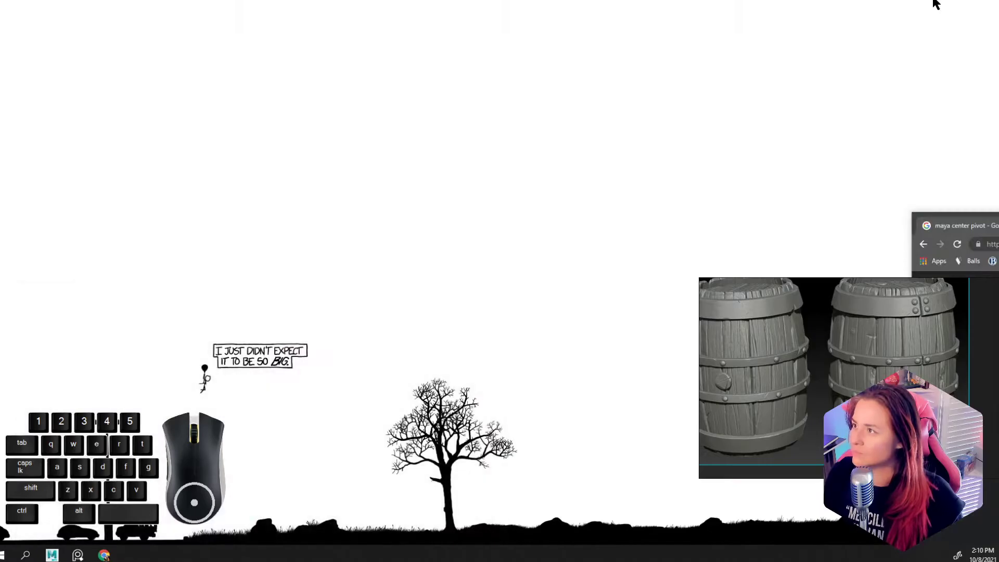
right_click_drag(817, 348, 208, 99)
left_click_drag(211, 102, 237, 111)
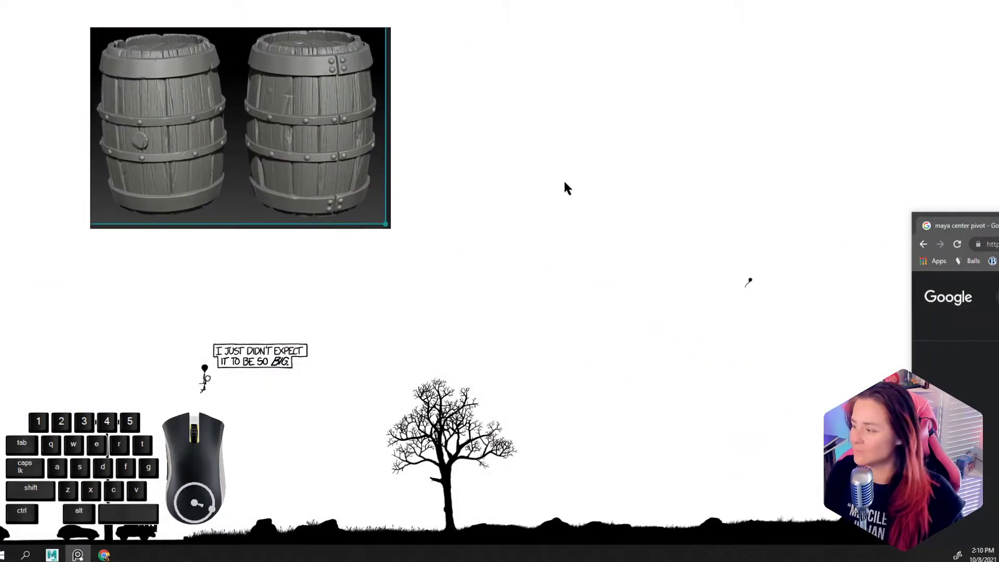
left_click(992, 244)
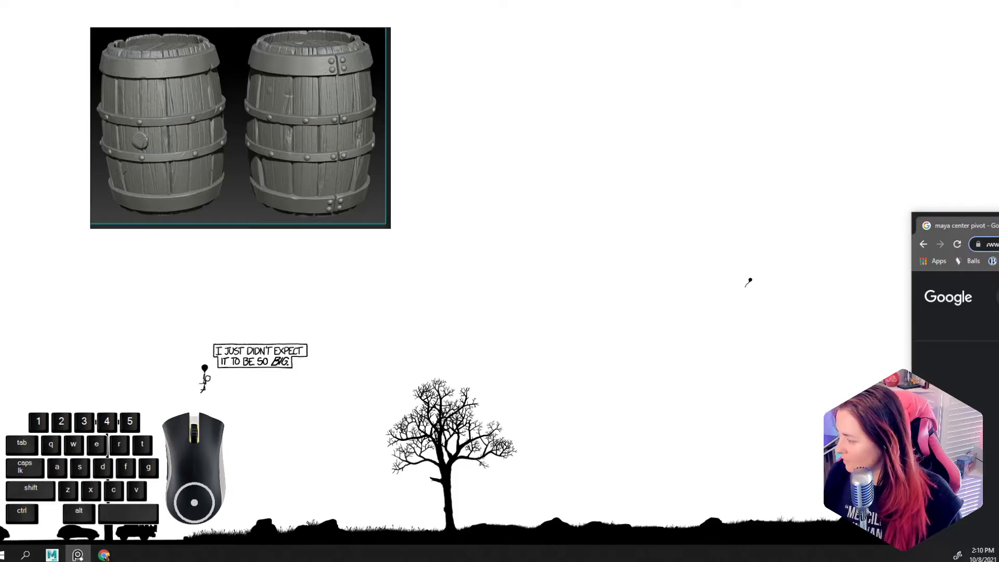
left_click(997, 222)
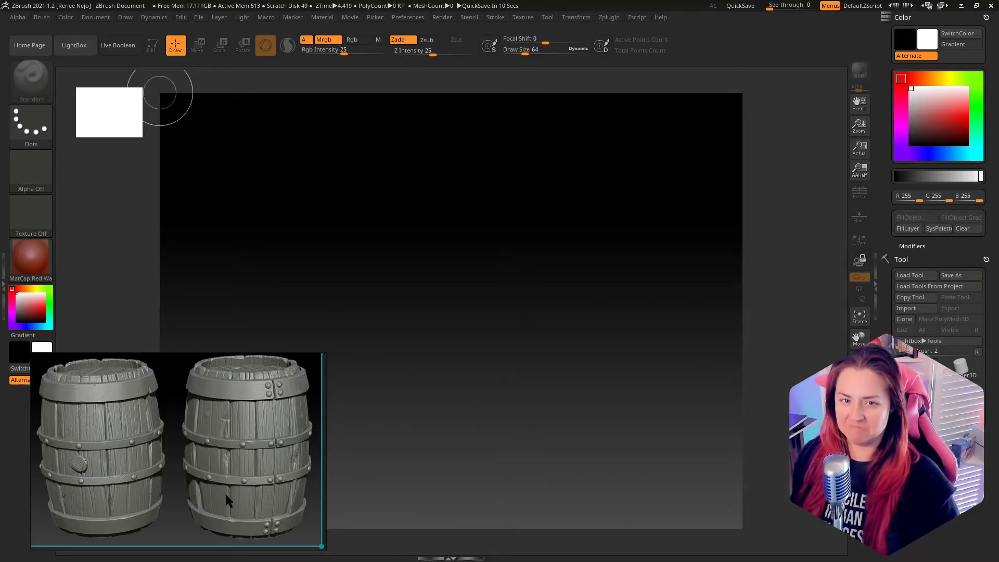
right_click_drag(206, 448, 250, 449)
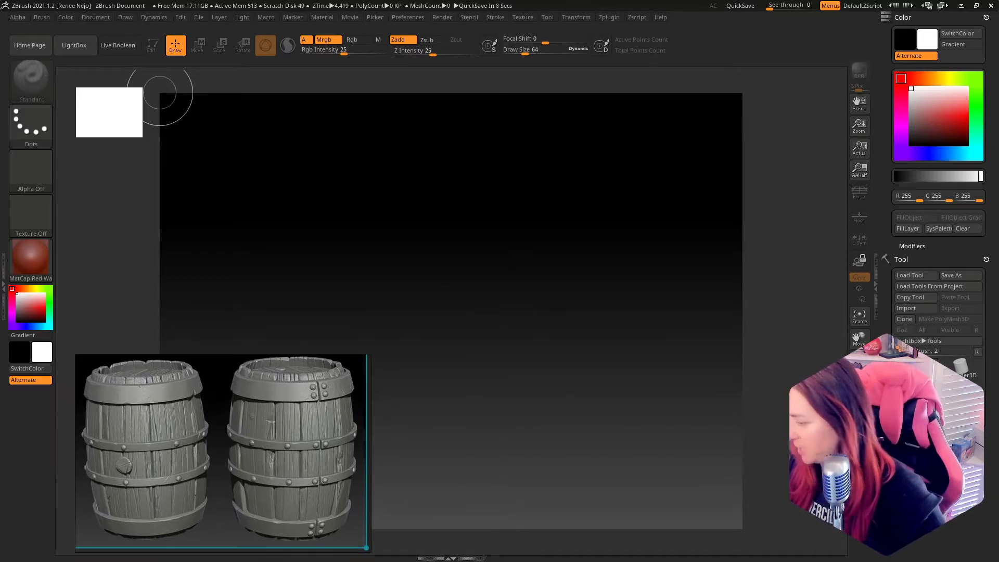
Step: Browse the project and recent files in LightBox, then hide it with Live Boolean off
left_click(117, 48)
left_click(66, 51)
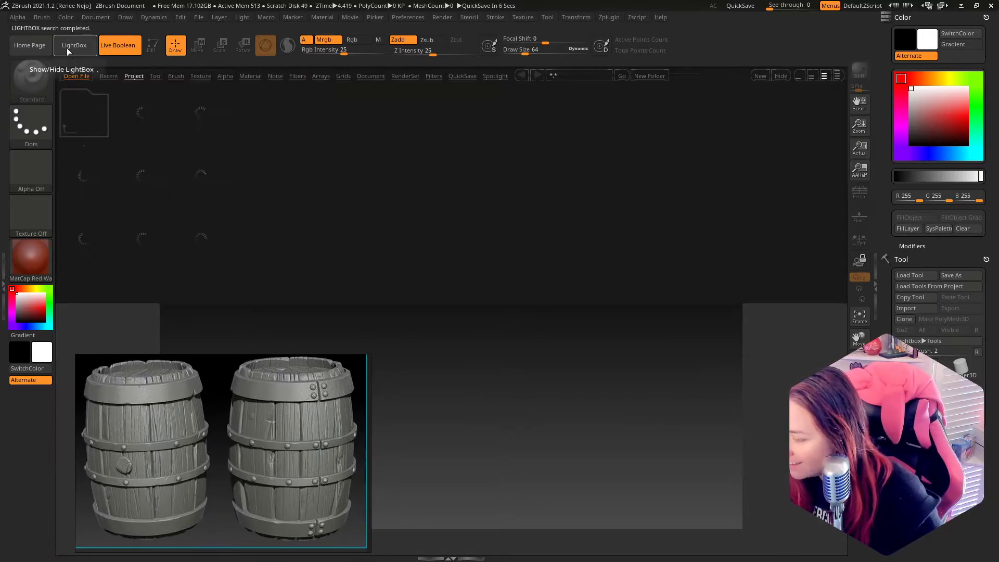
left_click(117, 45)
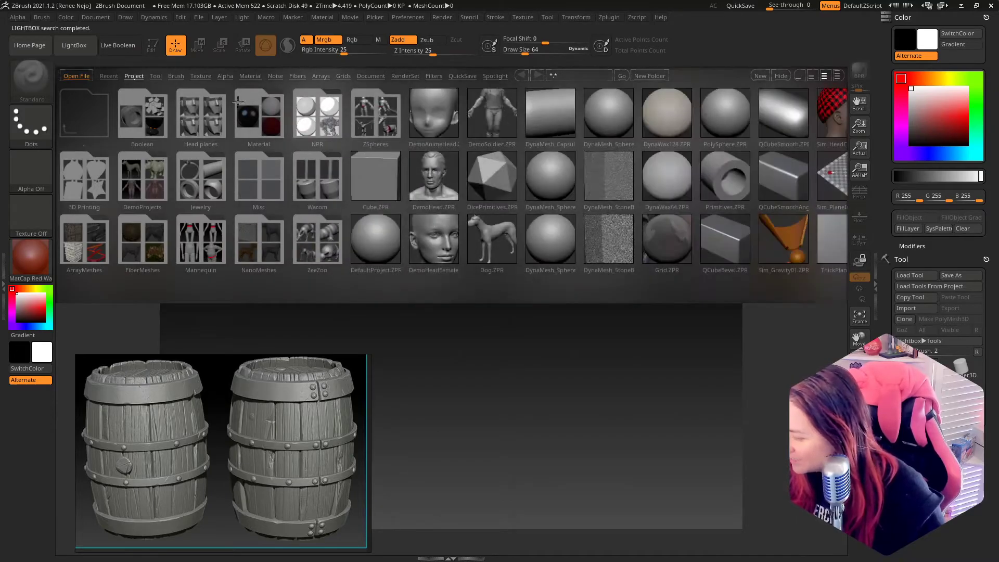
left_click(109, 76)
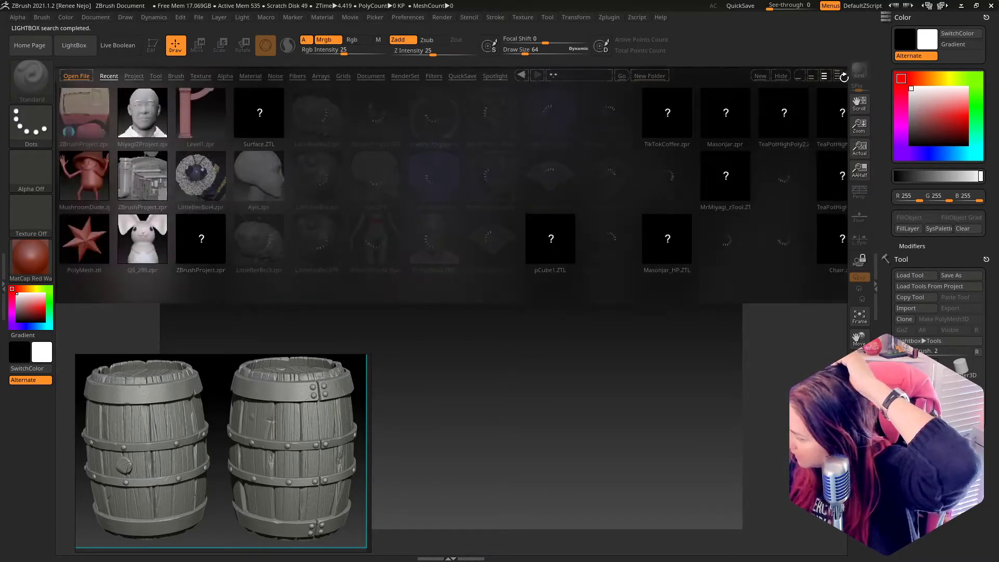
key("comma")
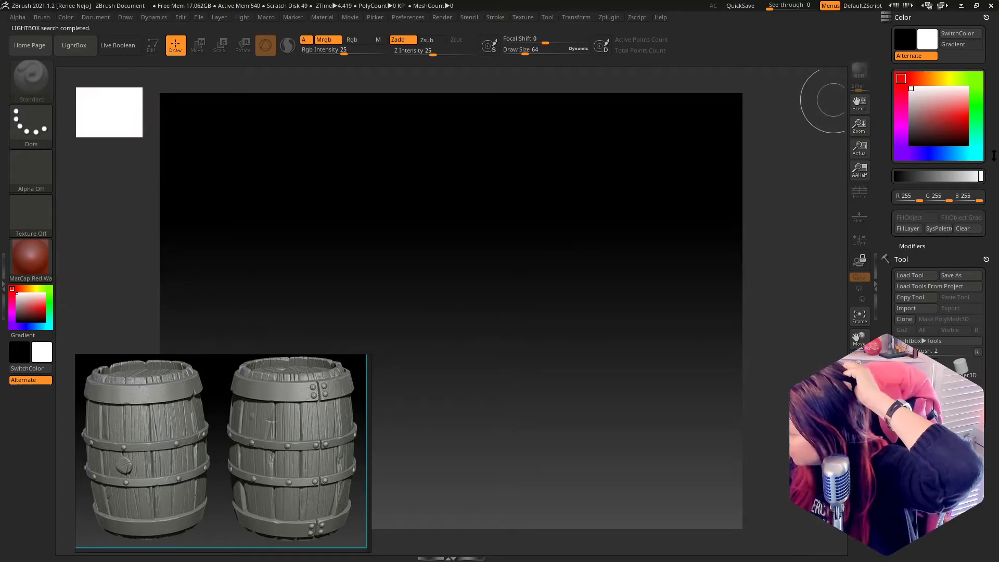
scroll(986, 62, "down", 1)
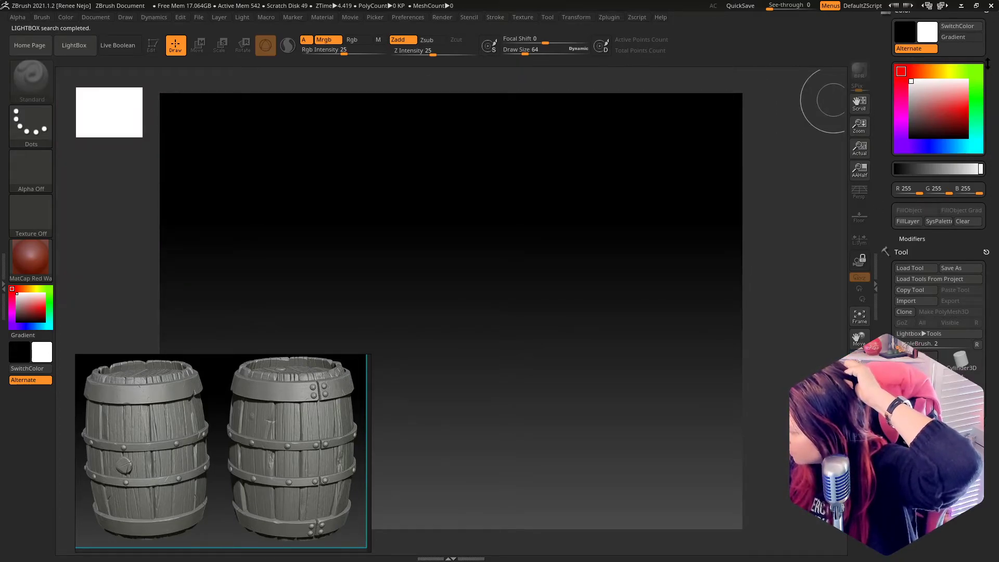
scroll(987, 62, "down", 3)
left_click(918, 239)
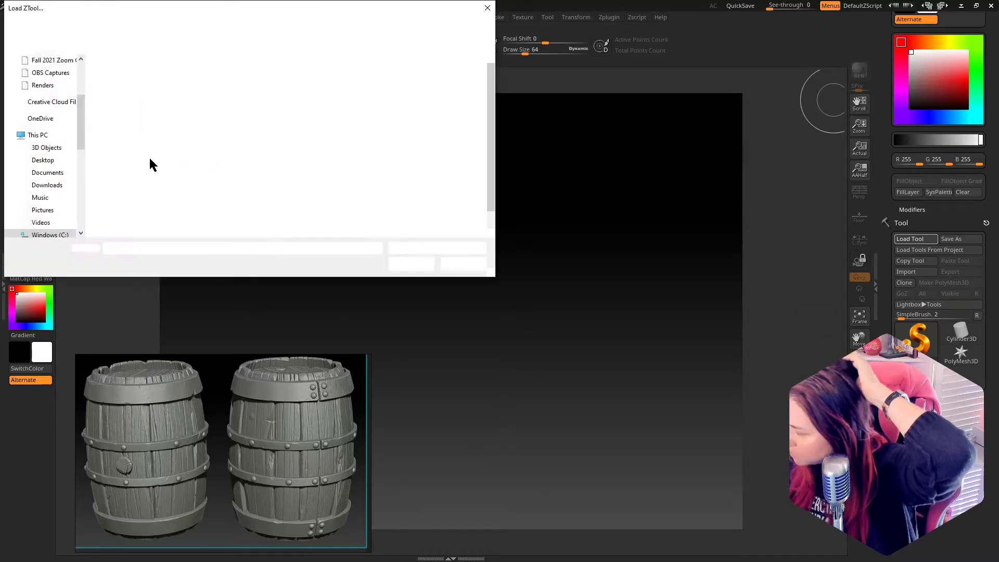
scroll(52, 85, "up", 3)
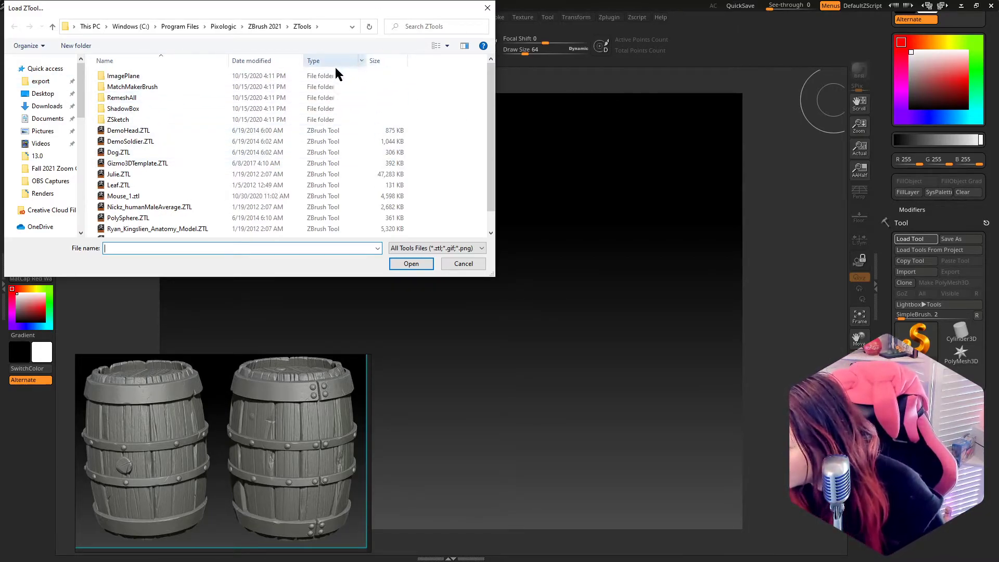
left_click(43, 94)
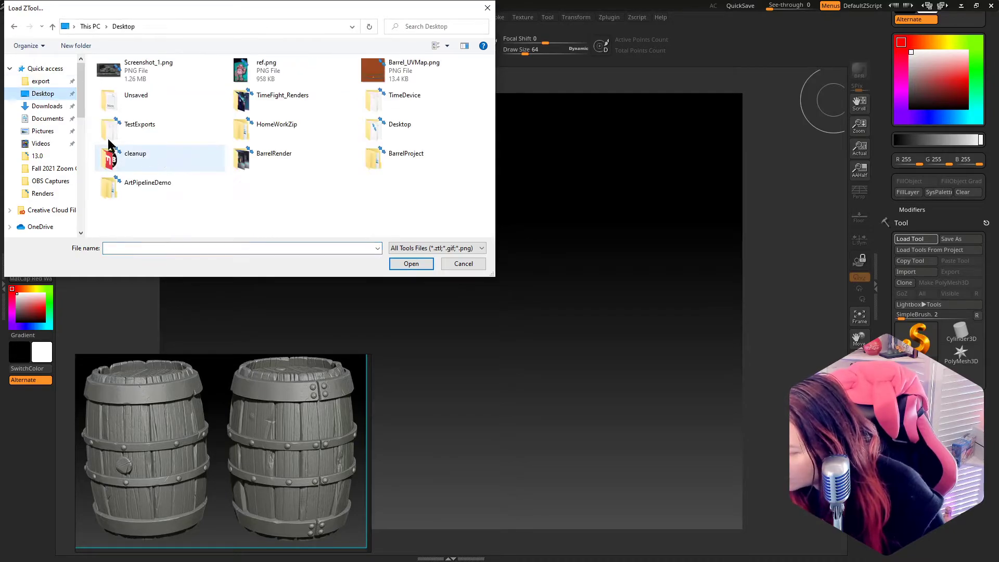
left_click(463, 264)
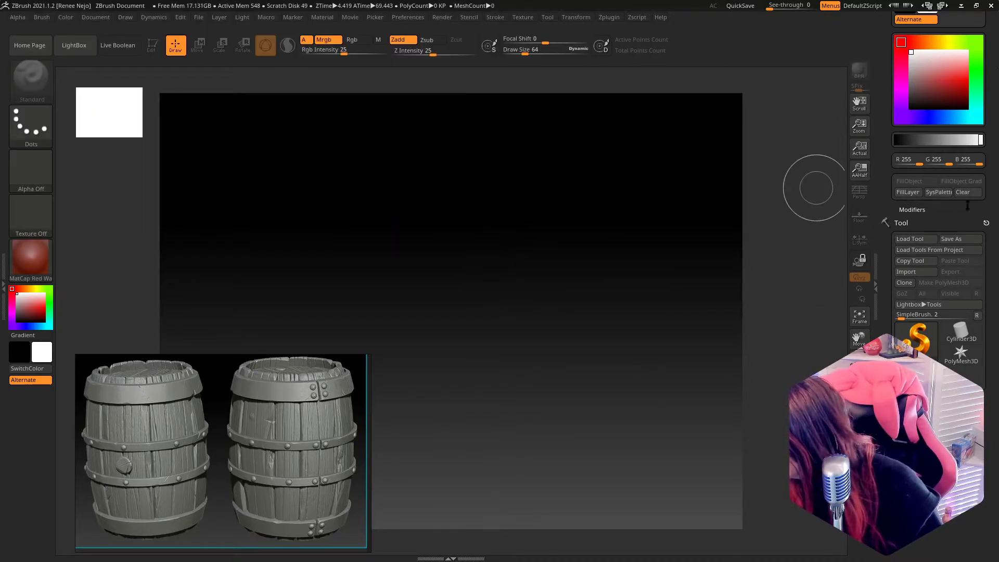
left_click(916, 271)
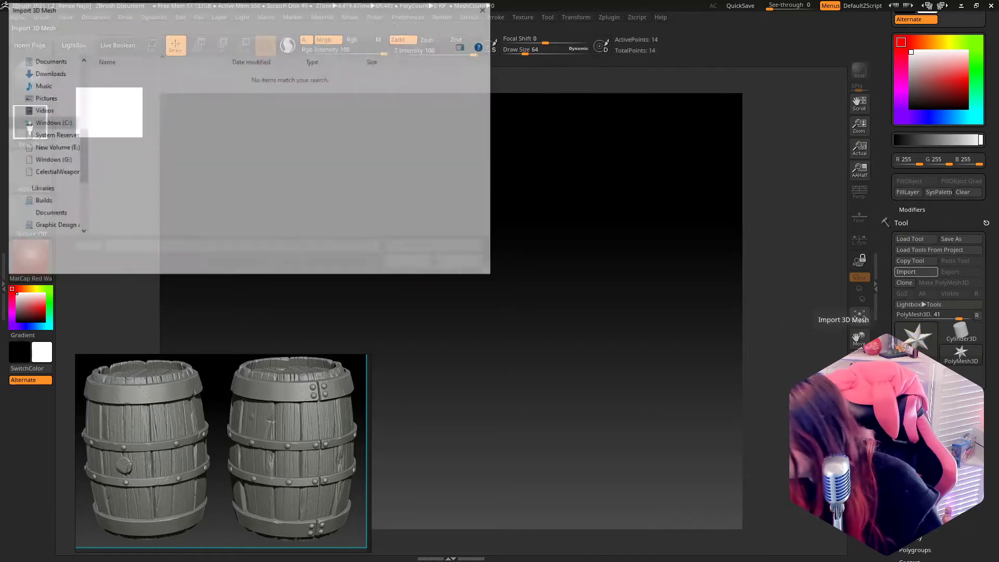
scroll(37, 78, "up", 2)
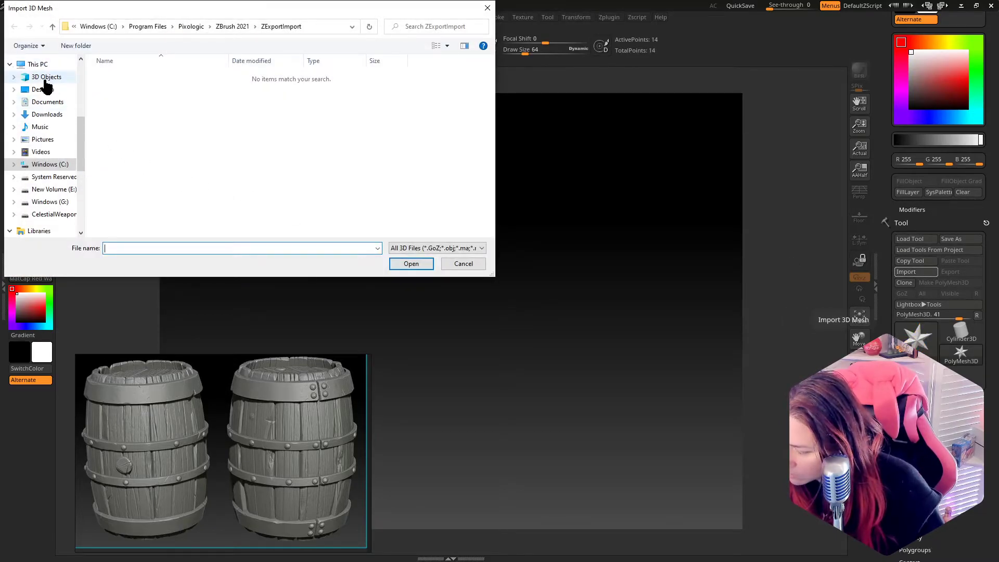
left_click(45, 90)
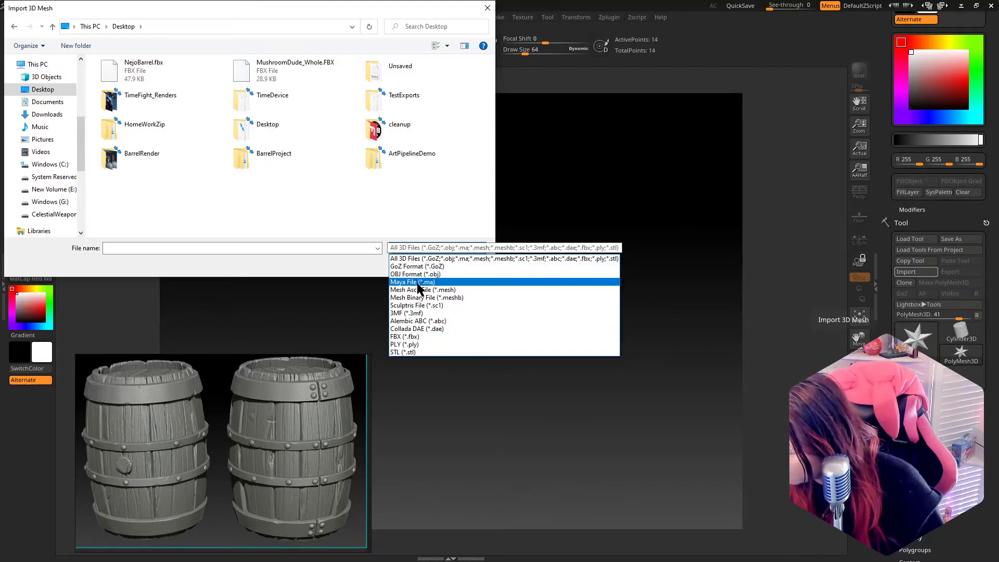
left_click(439, 259)
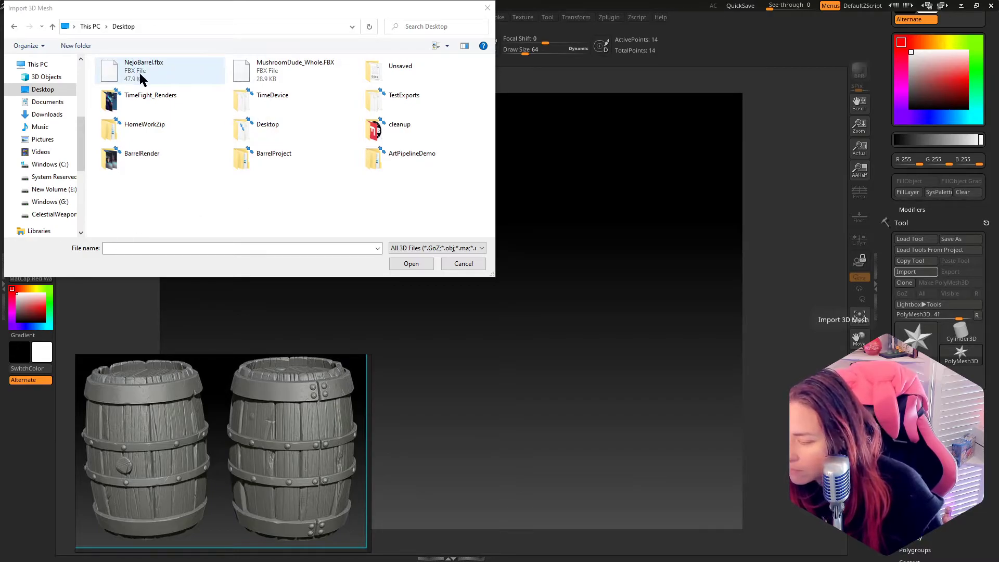
left_click(239, 245)
type("barr")
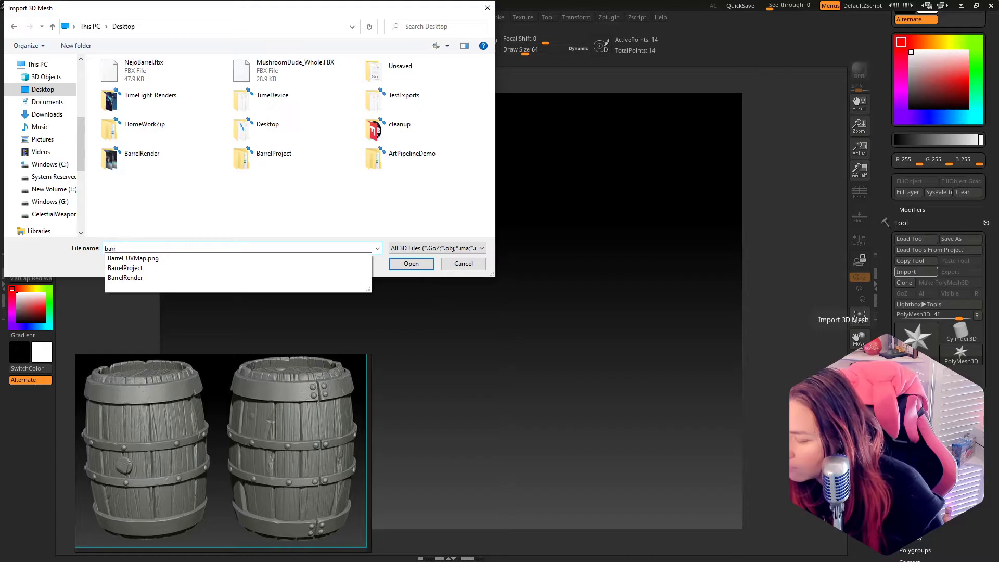
left_click(487, 8)
left_click(488, 8)
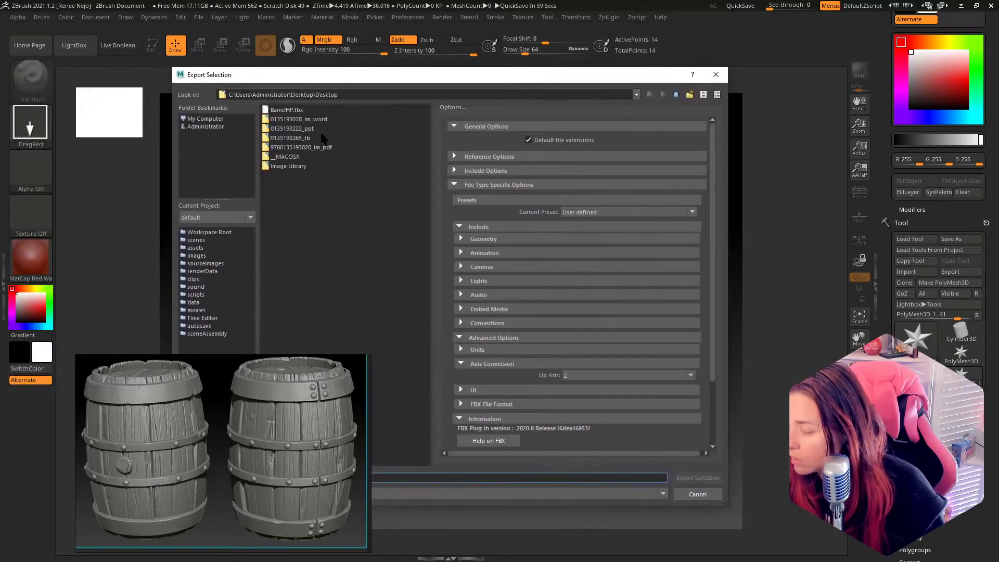
Step: Check where BarrelHP.fbx is saved in Maya's Export Selection dialog, and close the dialog
left_click(281, 110)
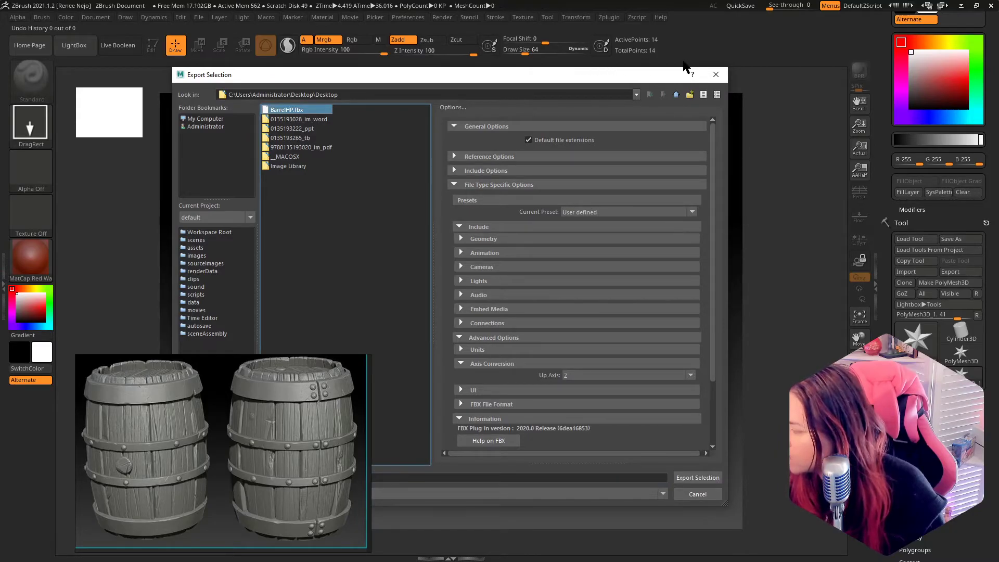
left_click(716, 76)
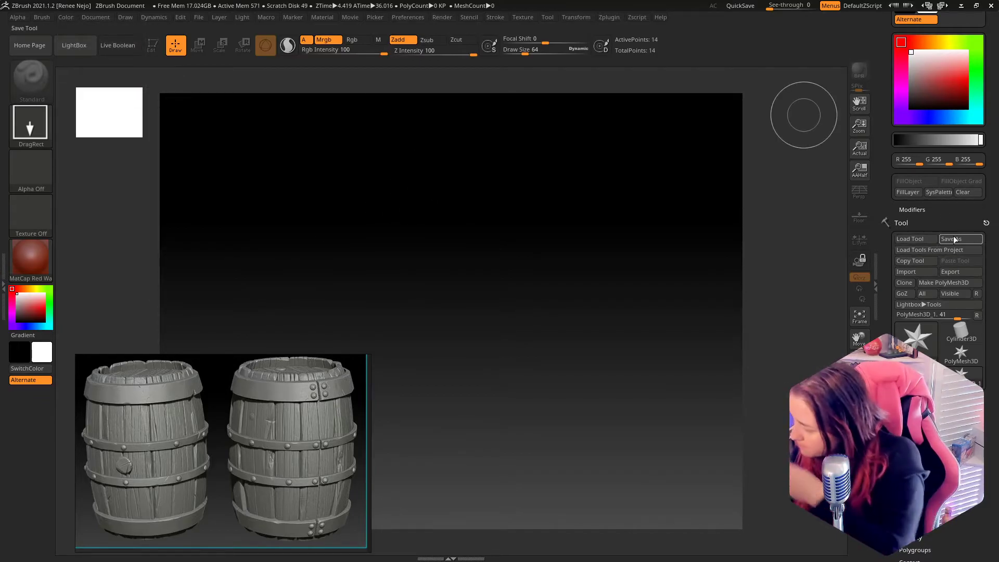
Step: Import BarrelHP.fbx from the Desktop, accepting the FBX options with materials imported as polygroups
left_click(910, 272)
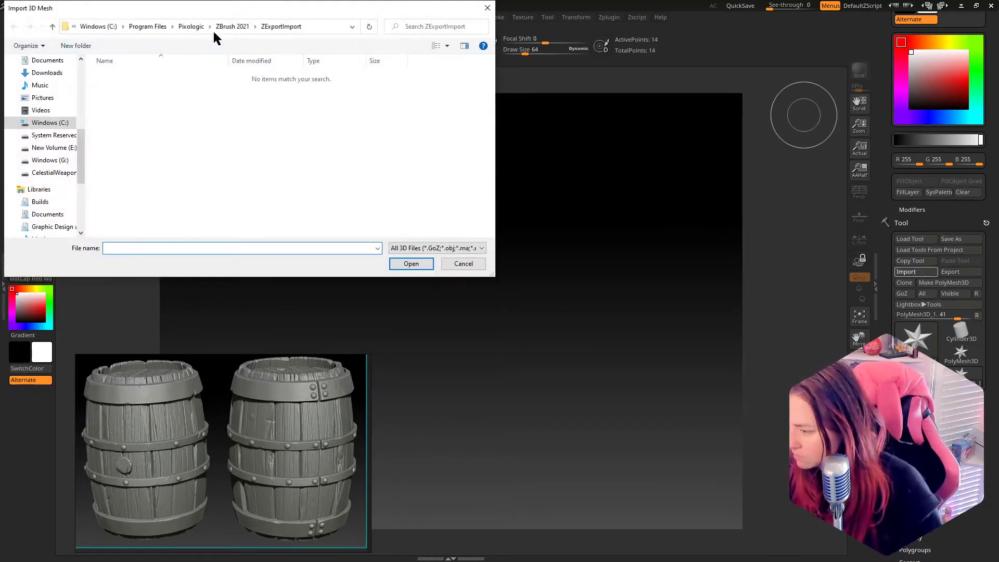
scroll(48, 72, "up", 2)
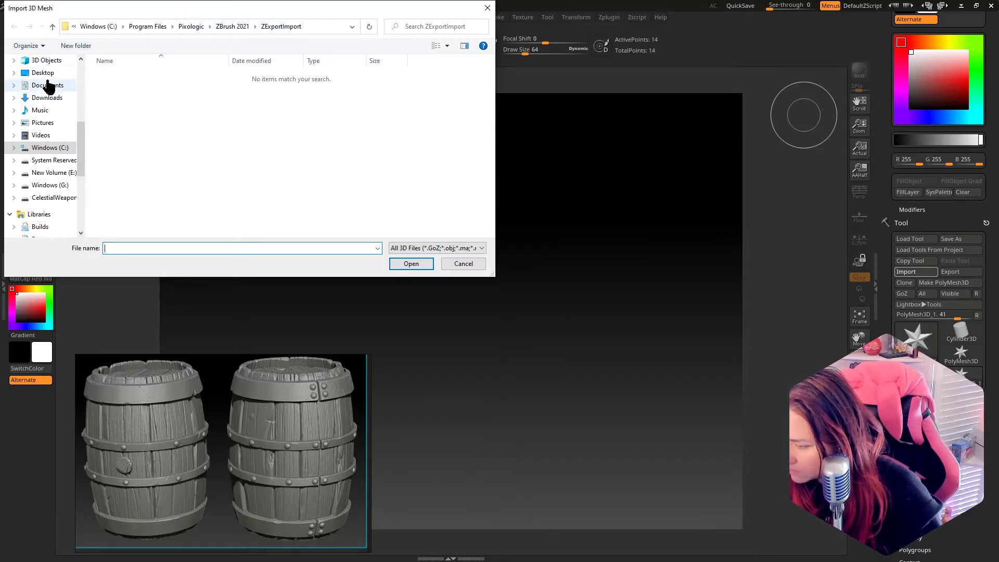
scroll(50, 83, "up", 1)
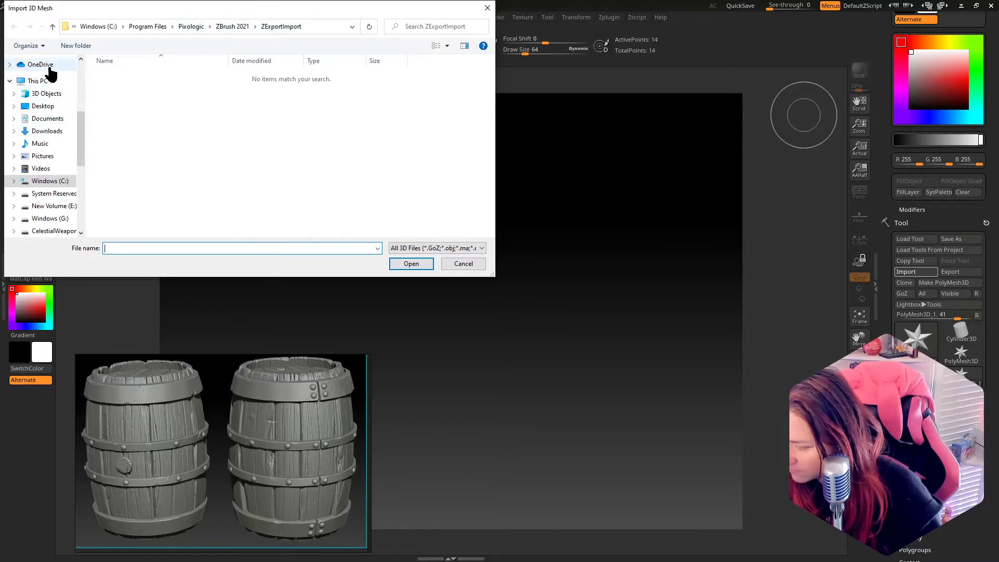
scroll(50, 76, "up", 4)
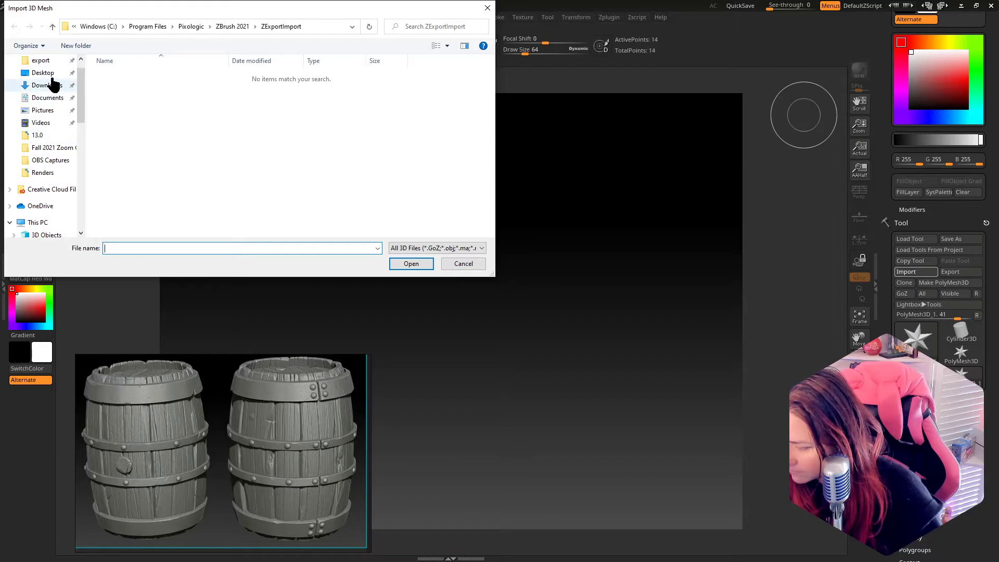
left_click(43, 73)
left_click(405, 71)
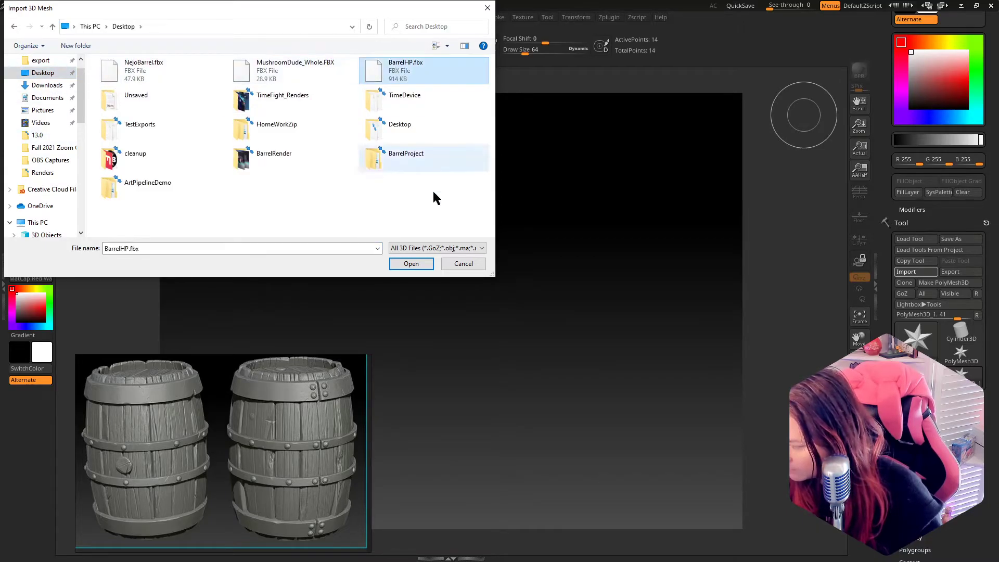
left_click(411, 264)
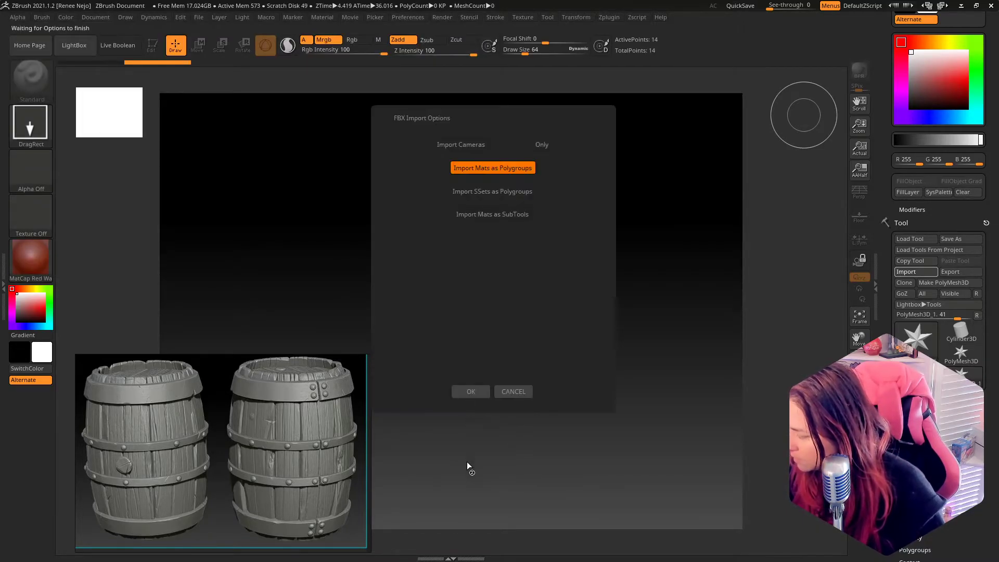
left_click(471, 389)
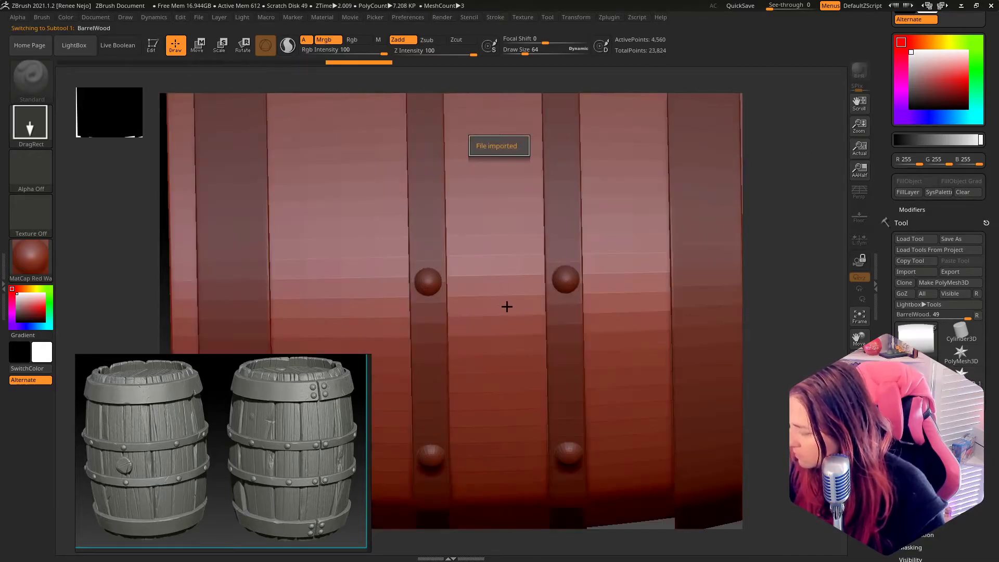
Step: Turn on Edit mode, frame the whole imported barrel and shift the reference image aside so it does not overlap the model
left_click(153, 50)
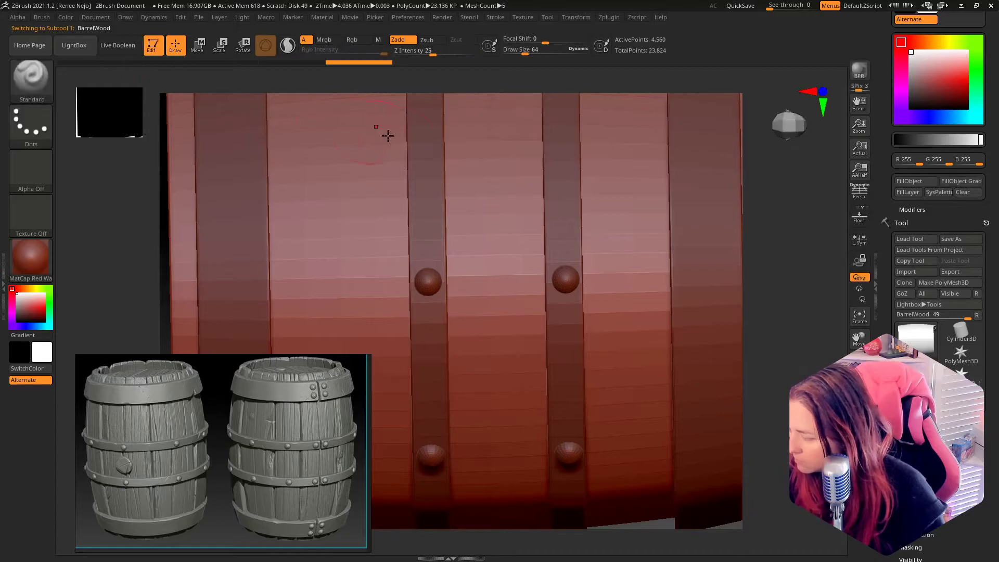
key("f")
left_click_drag(694, 338, 654, 271)
left_click_drag(680, 407, 691, 301)
mouse_move(700, 388)
left_mouse_down("alt")
mouse_move(685, 309)
mouse_move(656, 339)
mouse_move(619, 345)
mouse_move(631, 312)
mouse_move(661, 304)
mouse_move(718, 383)
left_mouse_up("alt")
right_click_drag(297, 450, 232, 396)
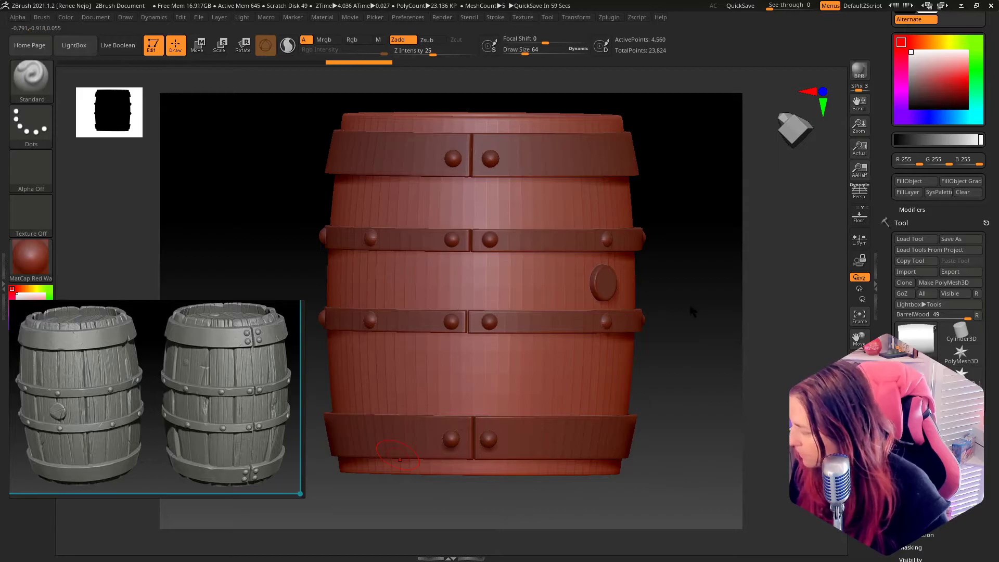
left_click_drag(688, 302, 749, 297)
left_click(917, 226)
left_click(916, 225)
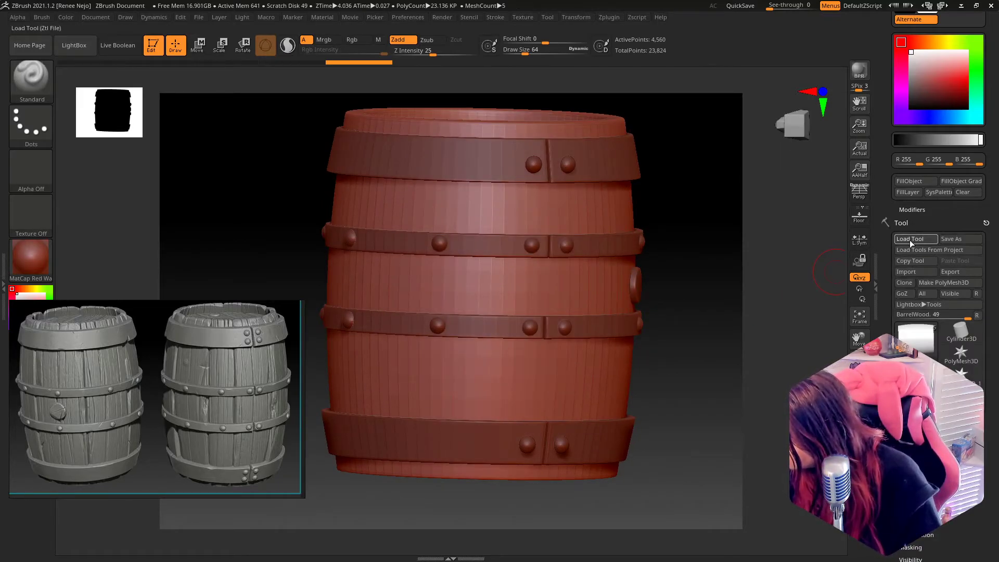
left_click(911, 240)
key("Escape")
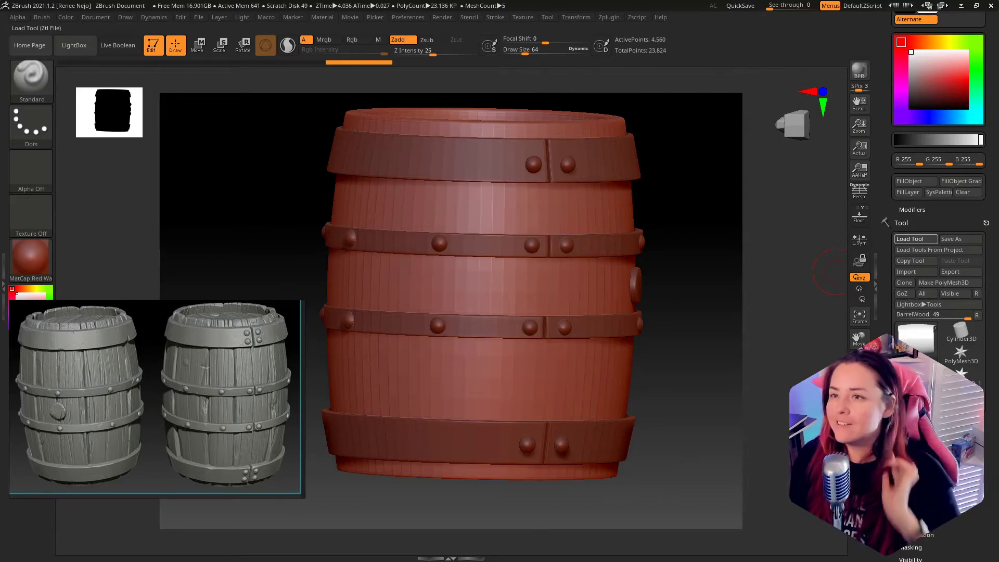
Step: Open Task Manager, review the running processes and their resource use, and close it
key("ctrl+shift+Escape")
left_click_drag(419, 25, 553, 17)
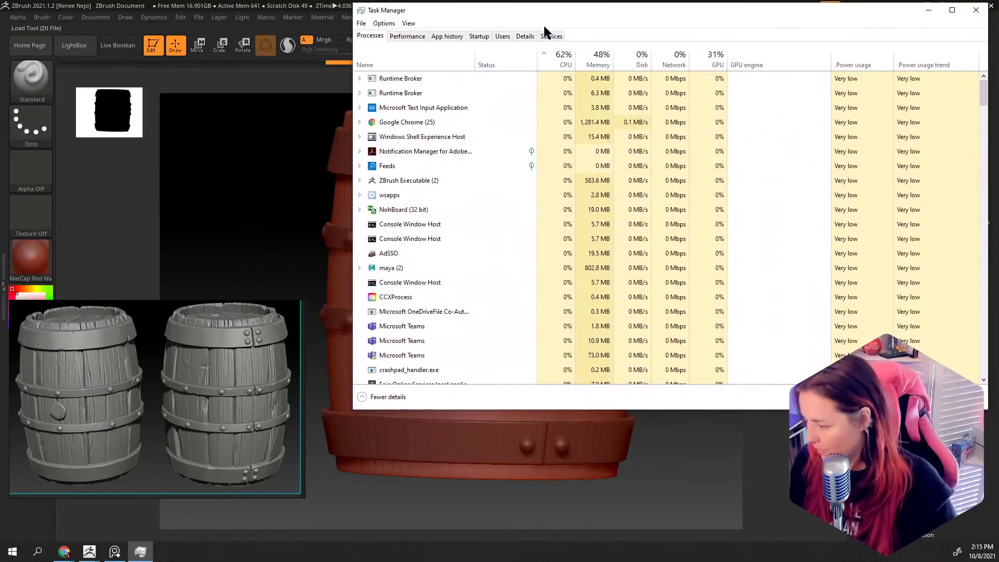
left_click(359, 165)
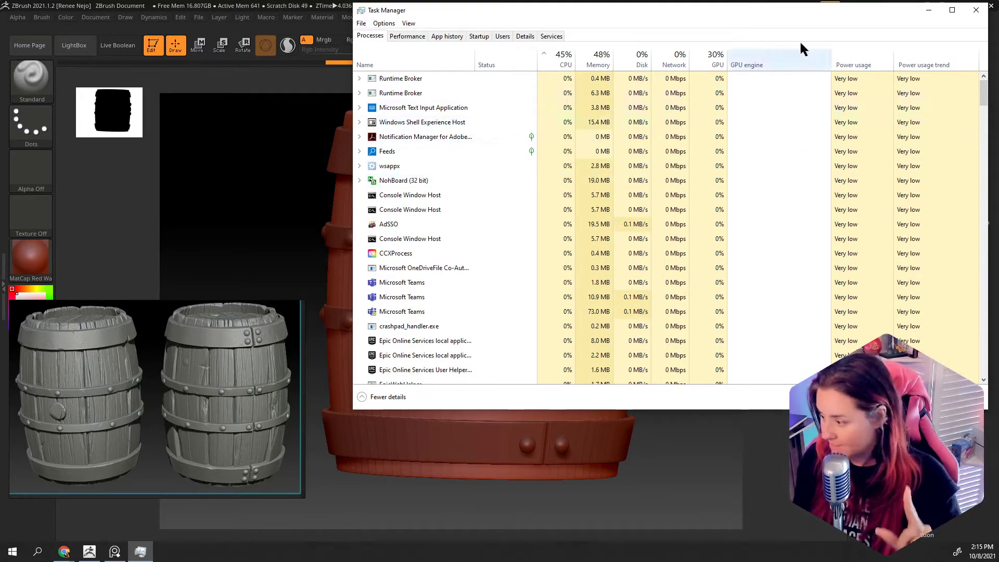
left_click(975, 12)
Step: Turn on the perspective view and frame the barrel from above its lid
left_click_drag(719, 292, 698, 289)
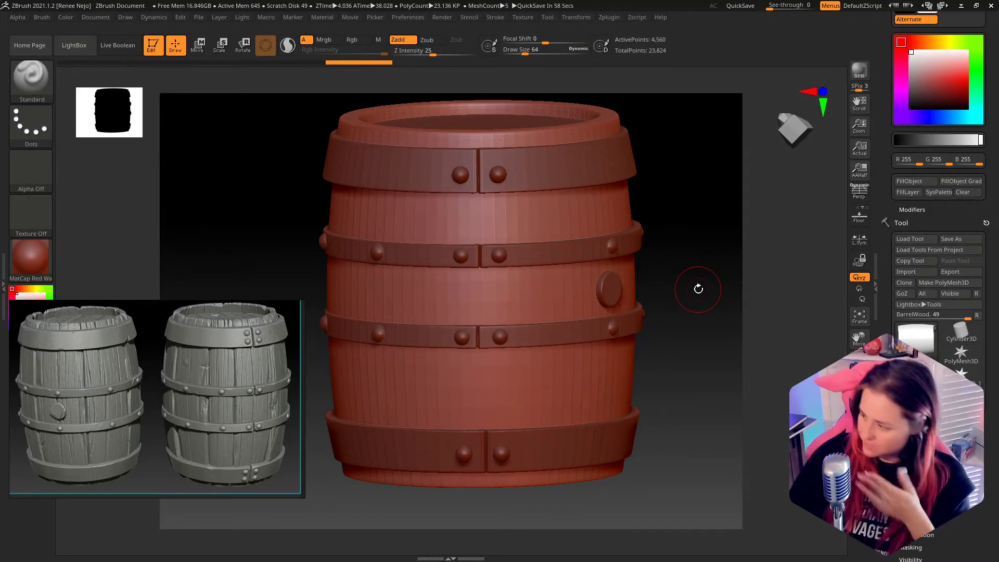
left_click_drag(698, 289, 697, 386)
key("p")
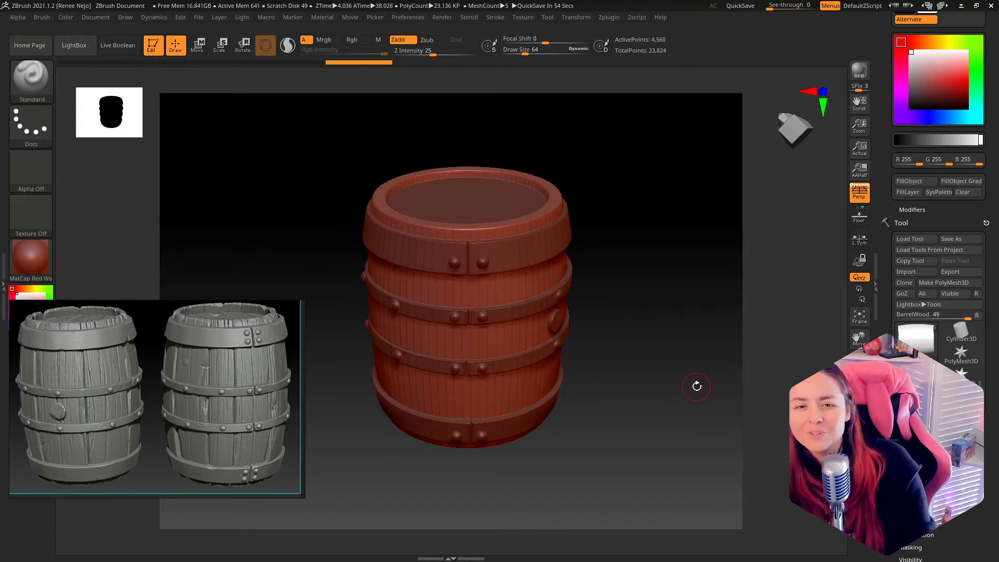
left_click_drag(620, 225, 661, 301)
key("f")
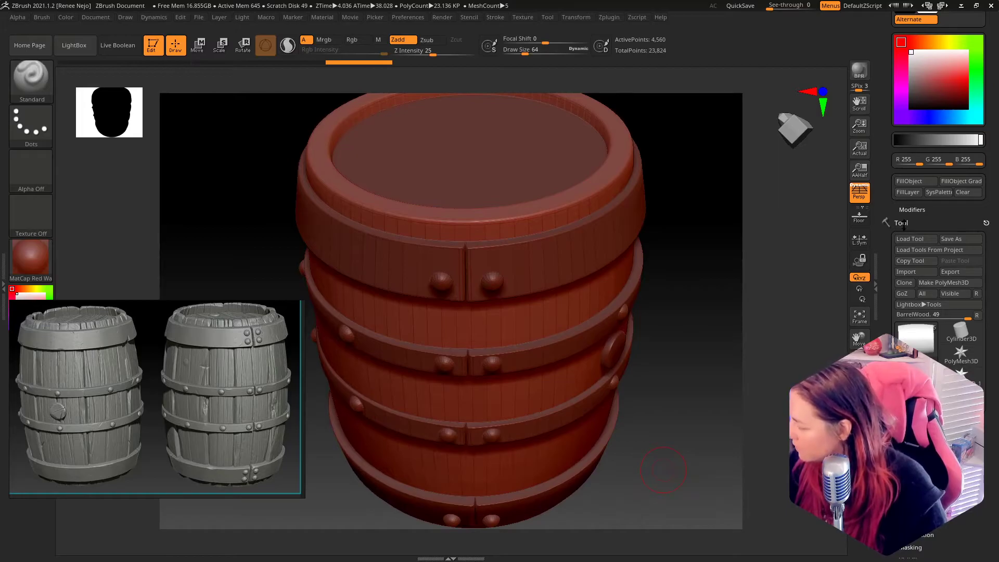
Step: Expand the Subtool list, select the Cork subtool and inspect the cork on the barrel's side
left_click(901, 223)
left_click(902, 223)
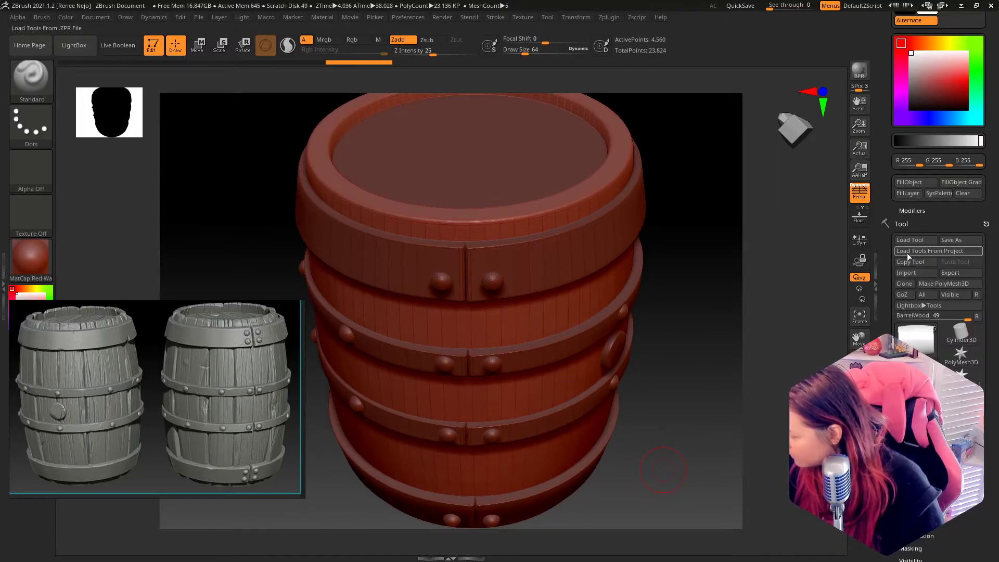
left_click_drag(959, 429, 960, 385)
left_click(910, 381)
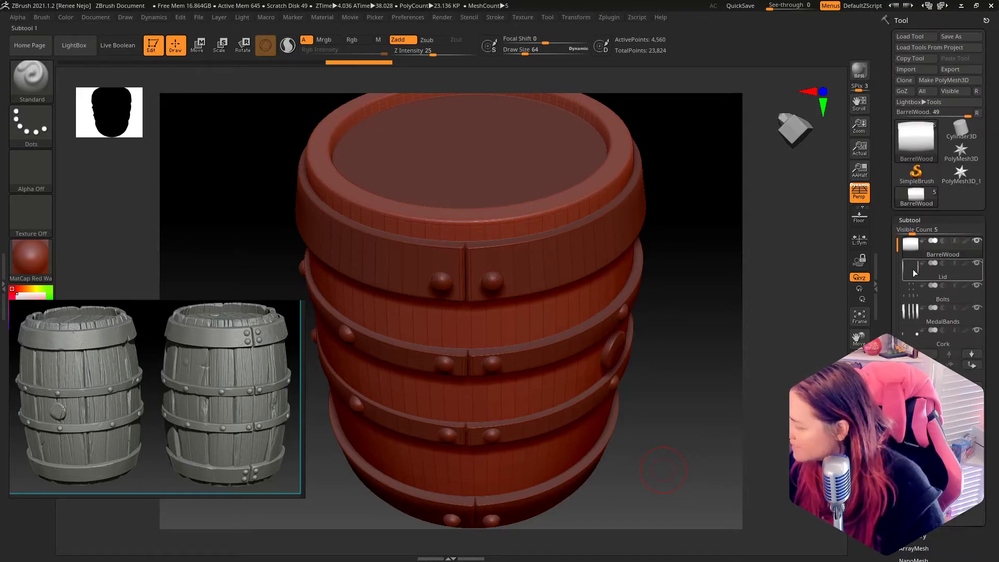
left_click(911, 335)
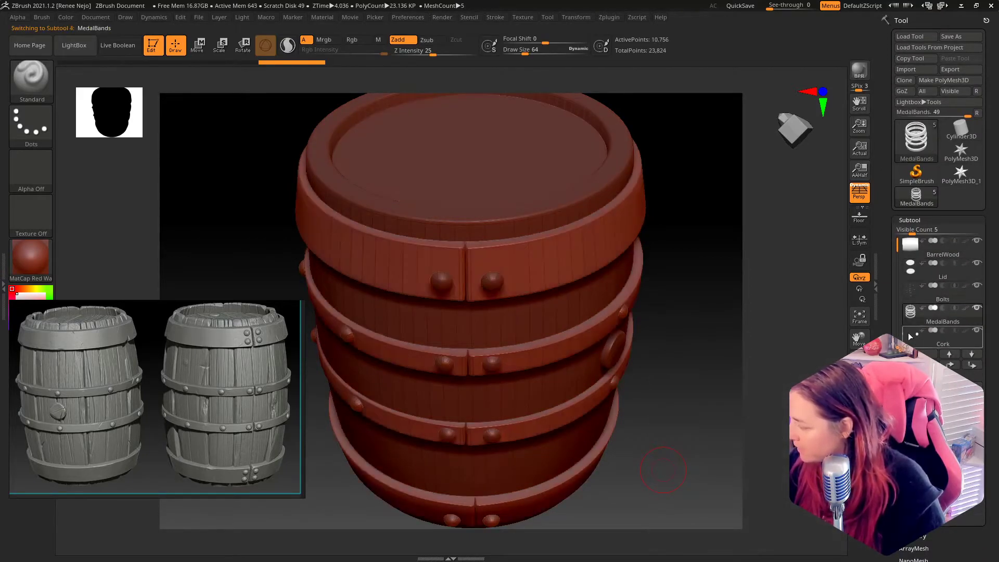
left_click_drag(702, 305, 662, 335)
left_click_drag(692, 275, 699, 310, "alt")
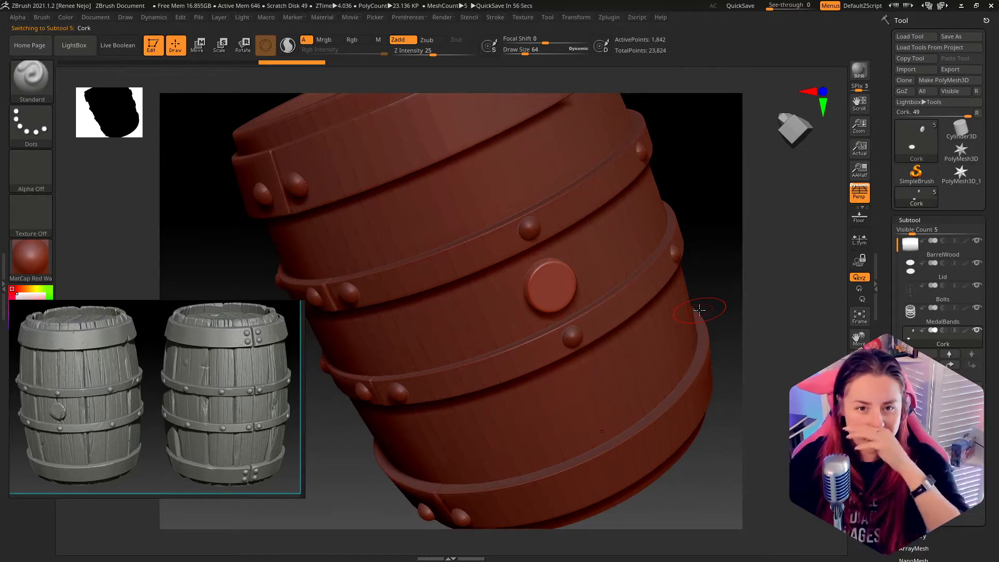
left_click_drag(699, 310, 686, 349)
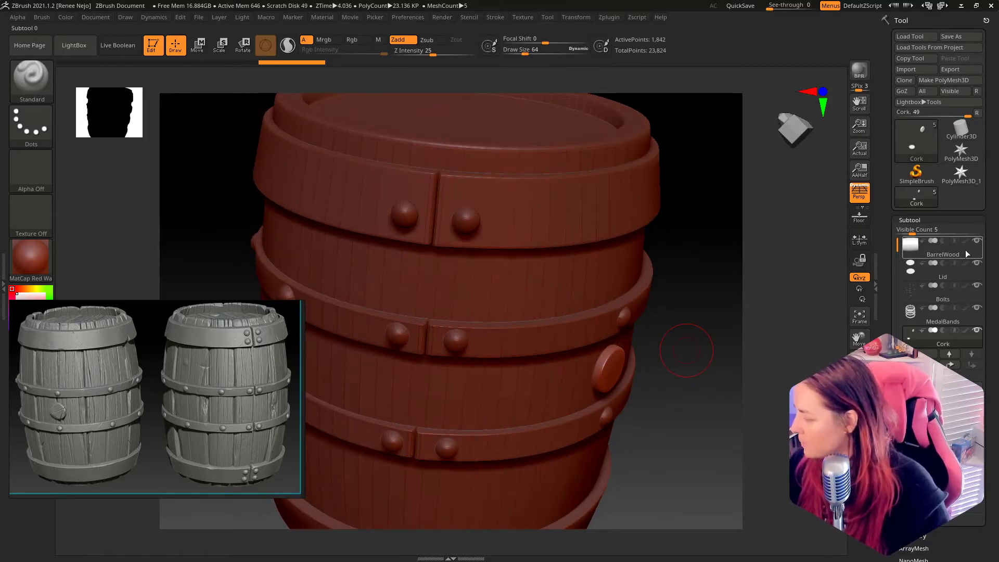
Step: Hide the Lid, Bolts and MedalBands subtools to view the bare barrel wood, and show them again
left_click(976, 263)
left_click(977, 286)
left_click(976, 307)
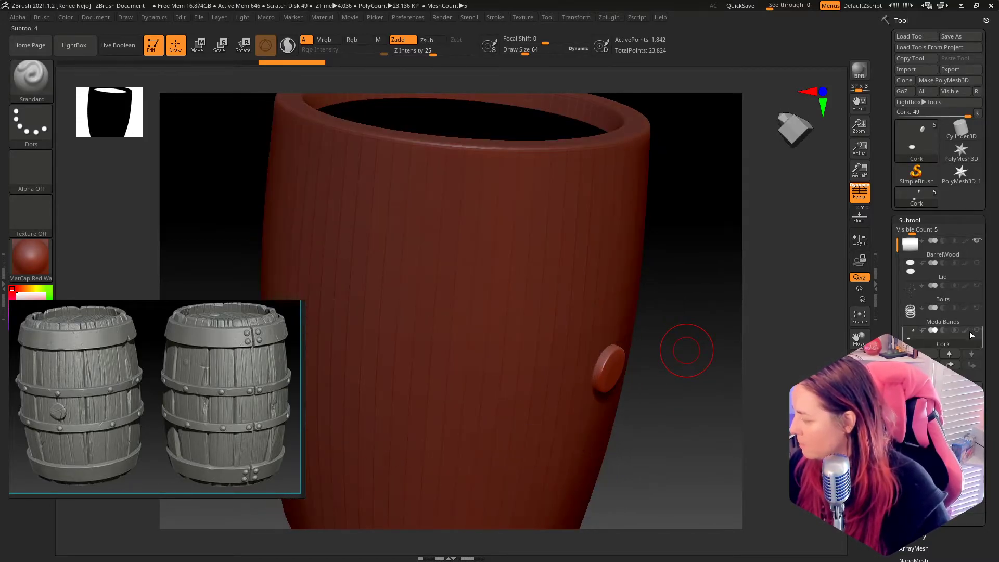
mouse_move(983, 337)
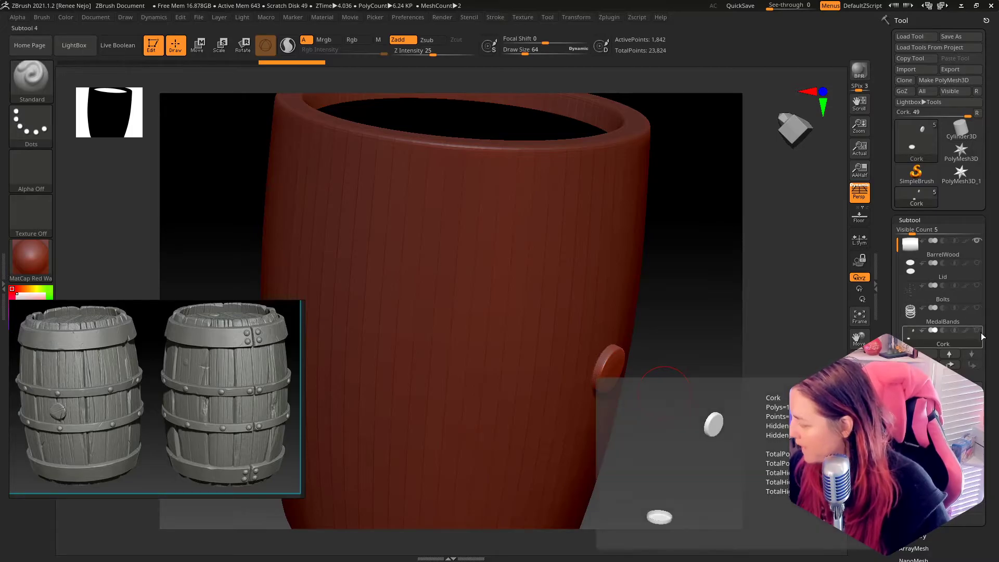
left_click(977, 308)
left_click(976, 285)
left_click(976, 262)
left_click_drag(728, 448, 718, 378)
Step: Try dividing the Cork subtool to subdivision level 3 with smoothing on, undo the divisions and return to the Subtool list
left_click(937, 249)
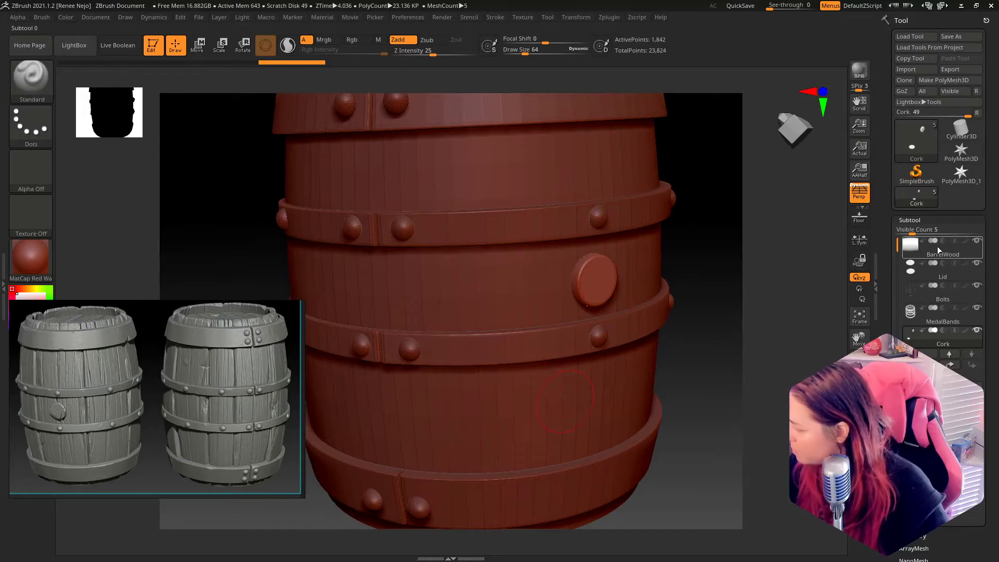
left_click(919, 217)
left_click(919, 232)
left_click(909, 310)
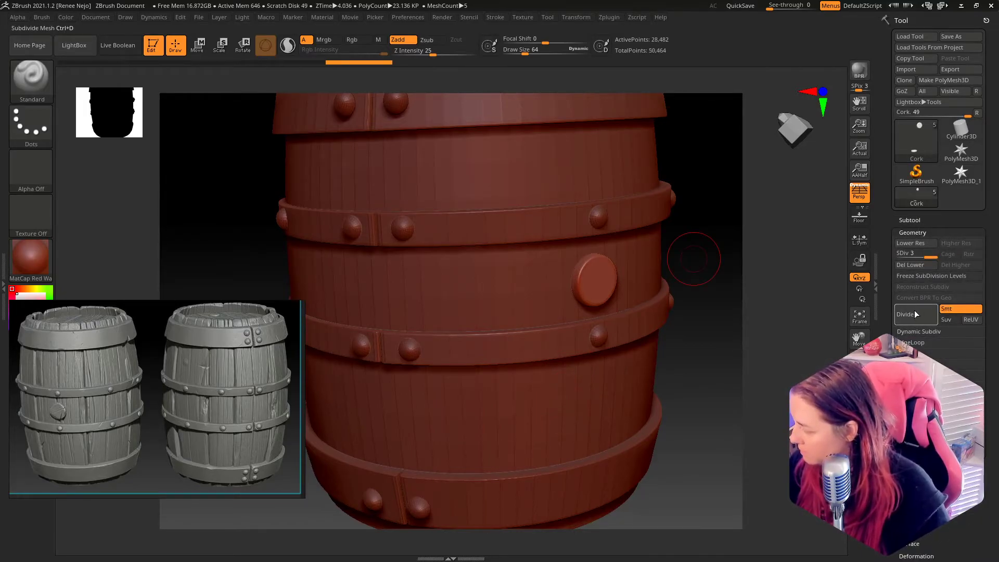
left_click_drag(687, 333, 693, 349)
key("ctrl+z")
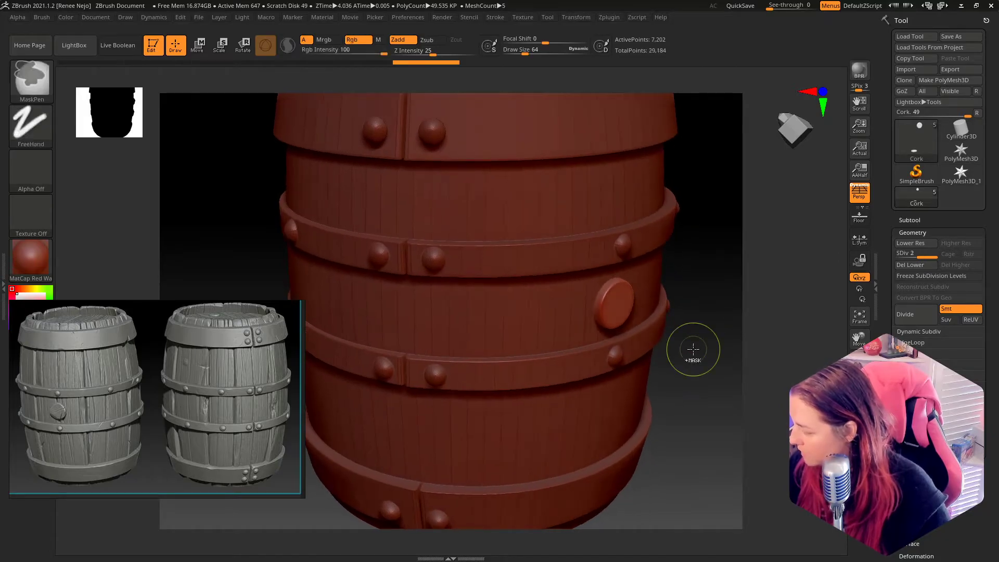
key("ctrl+z")
left_click(913, 219)
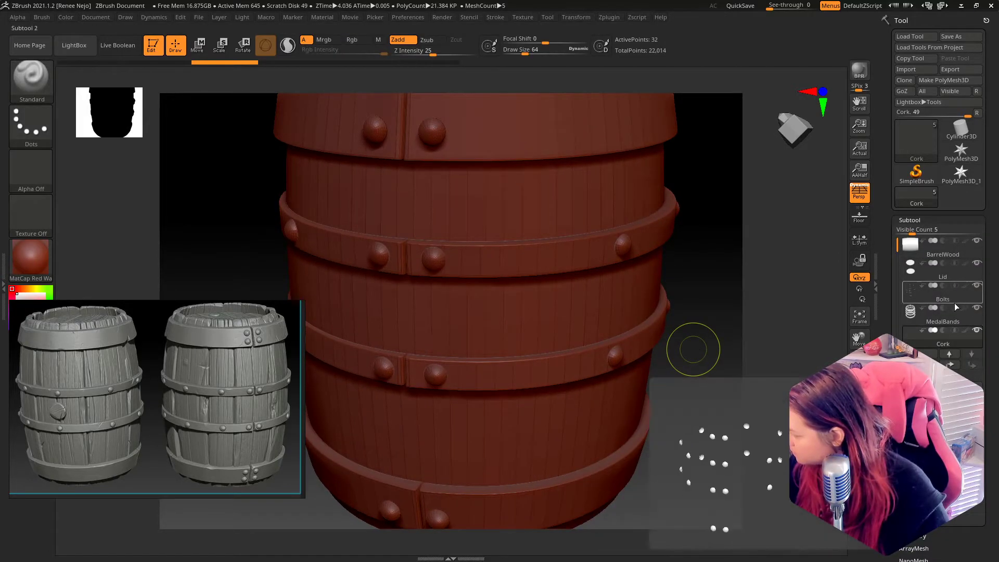
Step: Set the Subtool list's visible count to 10 and toggle the Cork subtool's visibility to check it on the barrel
left_click(921, 252)
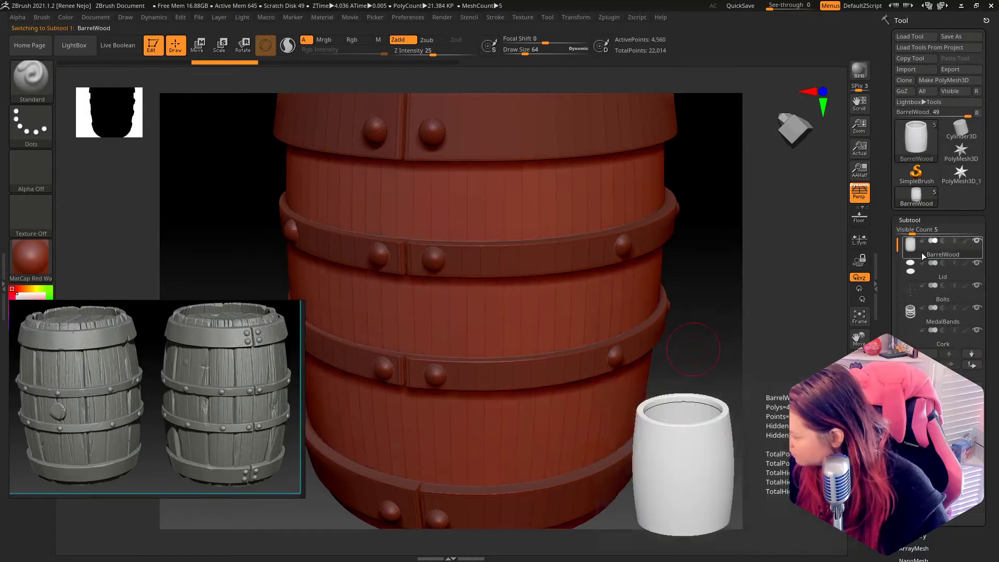
left_click(973, 338)
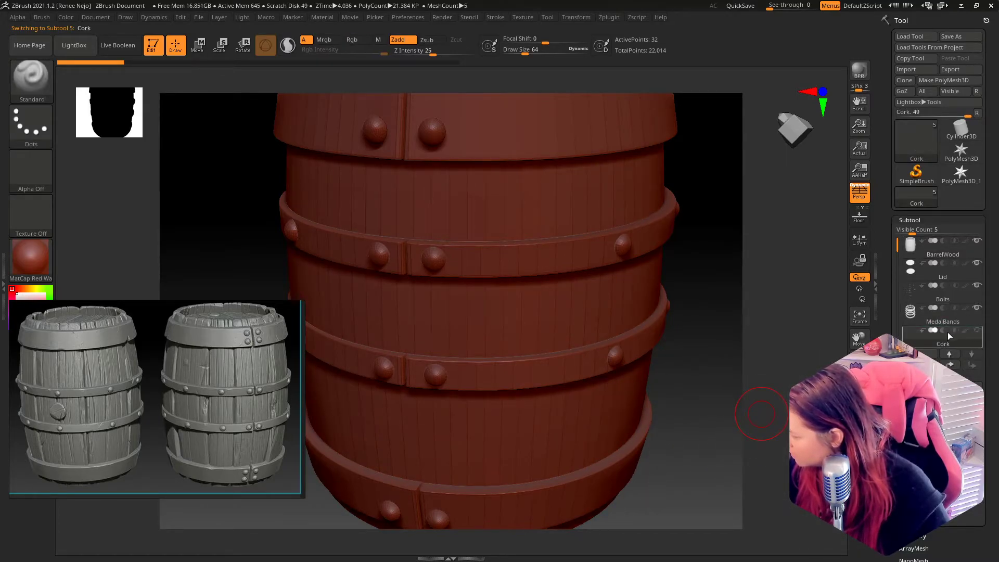
left_click(977, 330)
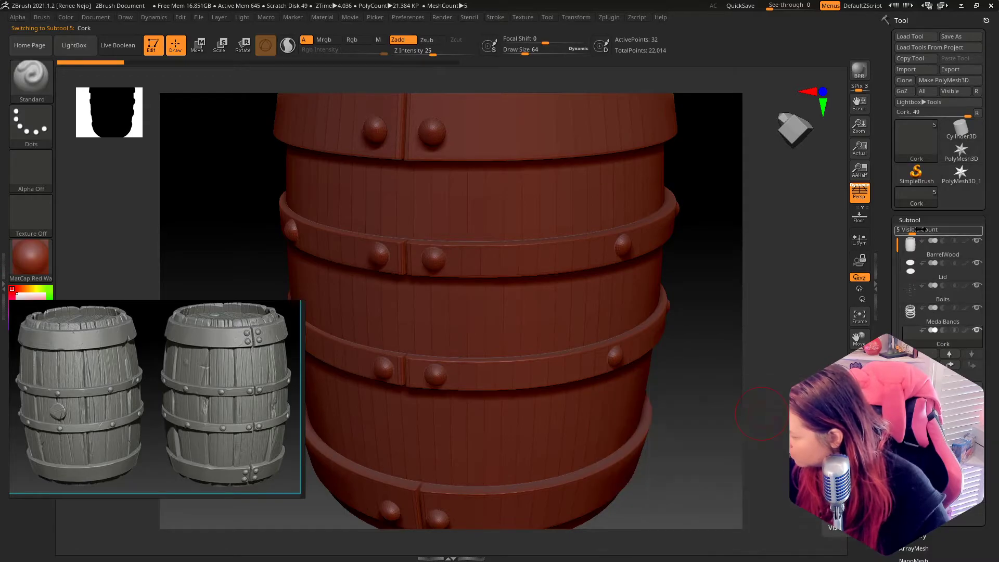
left_click_drag(911, 233, 926, 233)
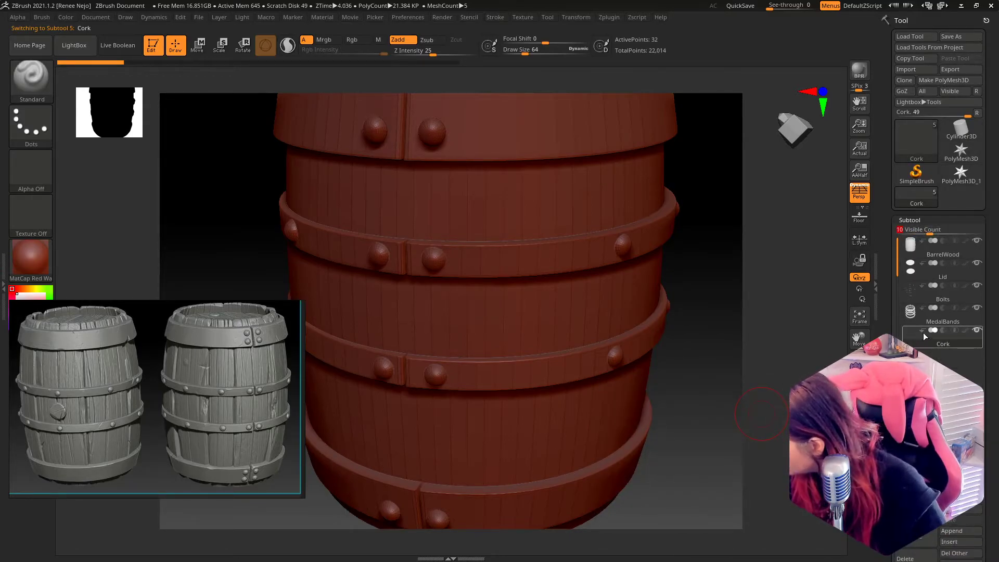
mouse_move(687, 409)
left_mouse_down()
mouse_move(700, 401)
mouse_move(709, 413)
mouse_move(693, 369)
mouse_move(703, 438)
mouse_move(684, 435)
mouse_move(677, 397)
left_mouse_up()
left_click(975, 332)
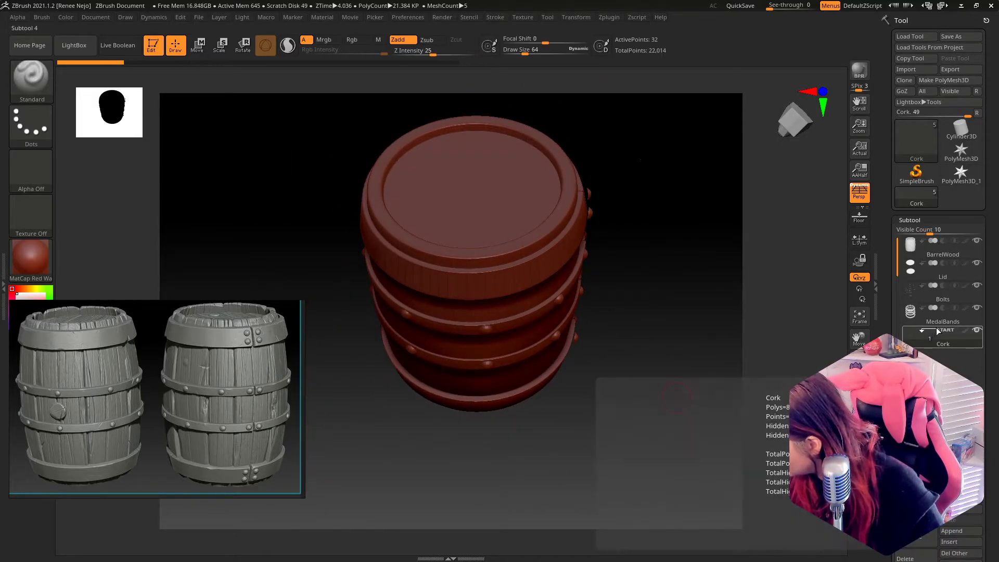
Step: Import BarrelHP.fbx from the Desktop with materials imported as polygroups
scroll(957, 258, "up", 5)
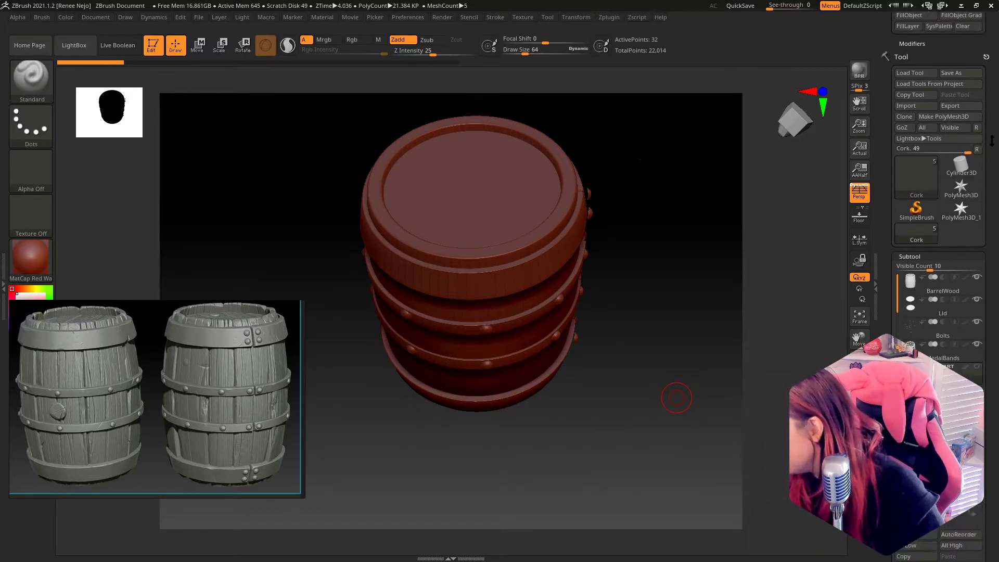
scroll(929, 220, "up", 2)
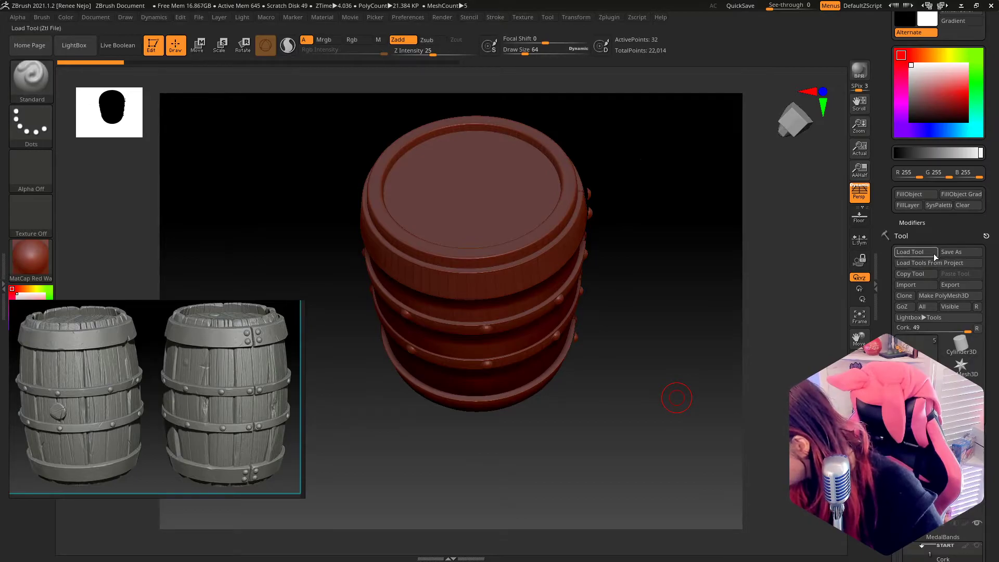
left_click(924, 288)
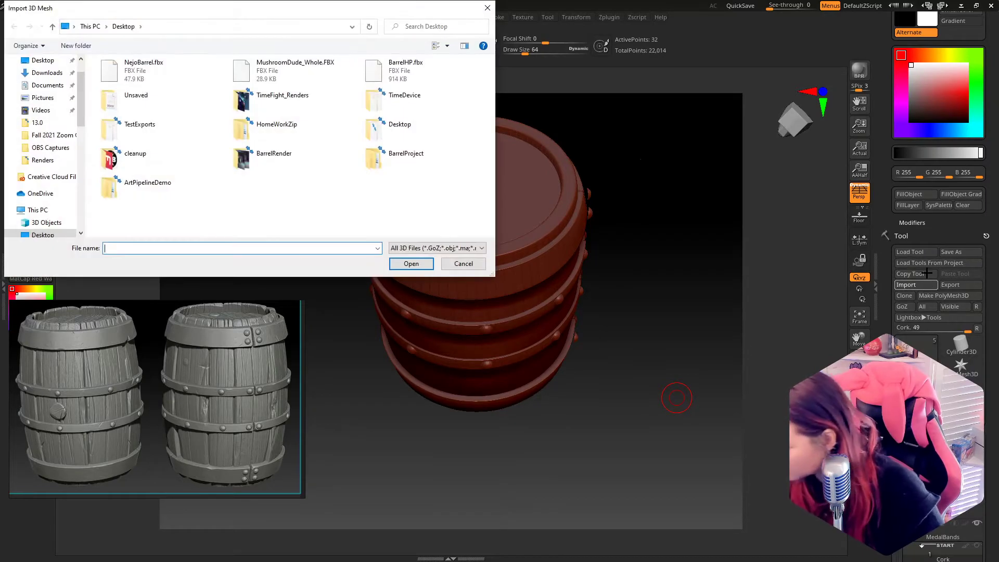
left_click(412, 68)
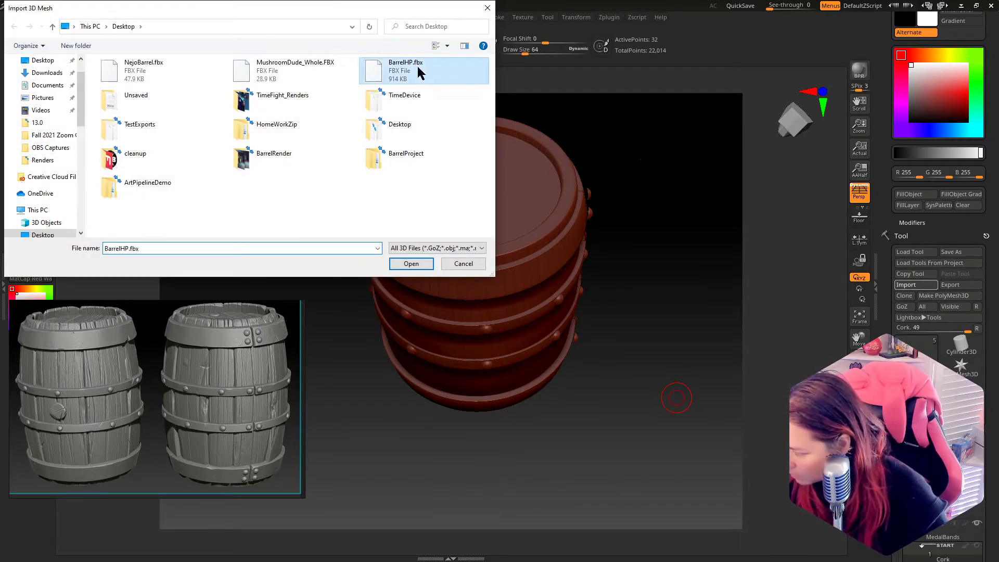
left_click(410, 263)
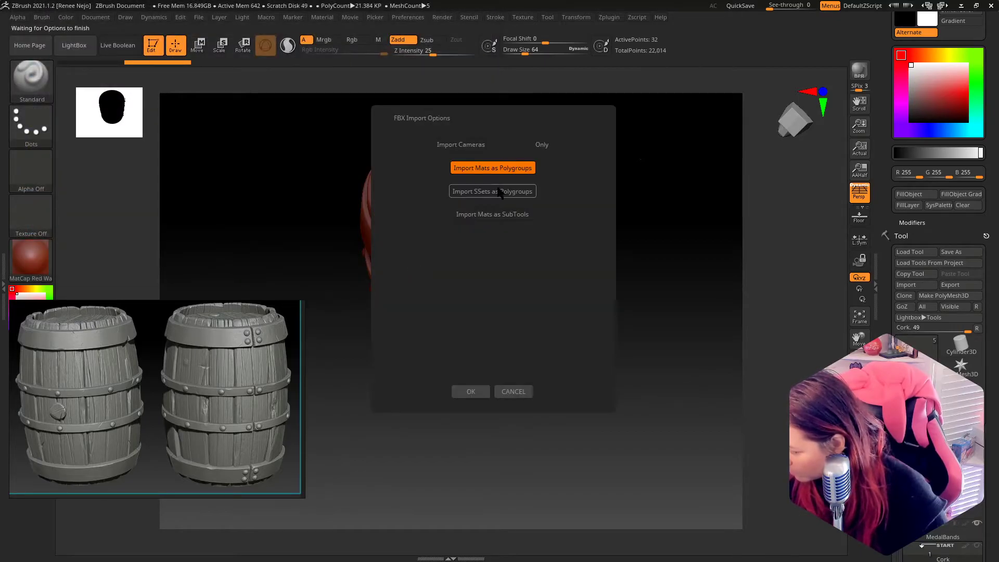
left_click(470, 391)
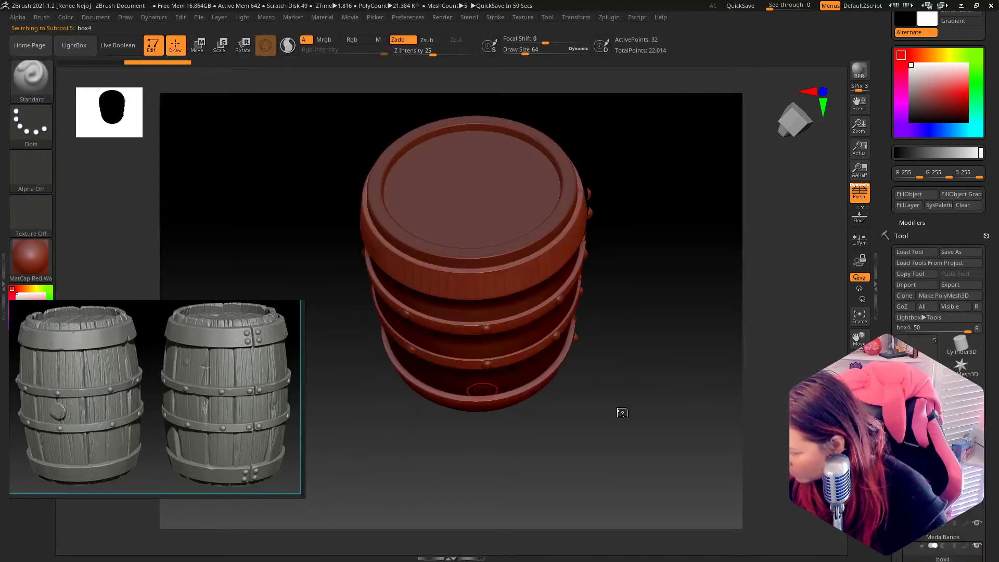
Step: Select the imported BarrelWood subtool and check the bolts by hiding and showing them again
mouse_move(613, 419)
left_mouse_down()
mouse_move(622, 369)
mouse_move(673, 406)
mouse_move(624, 404)
left_mouse_up()
scroll(920, 291, "down", 3)
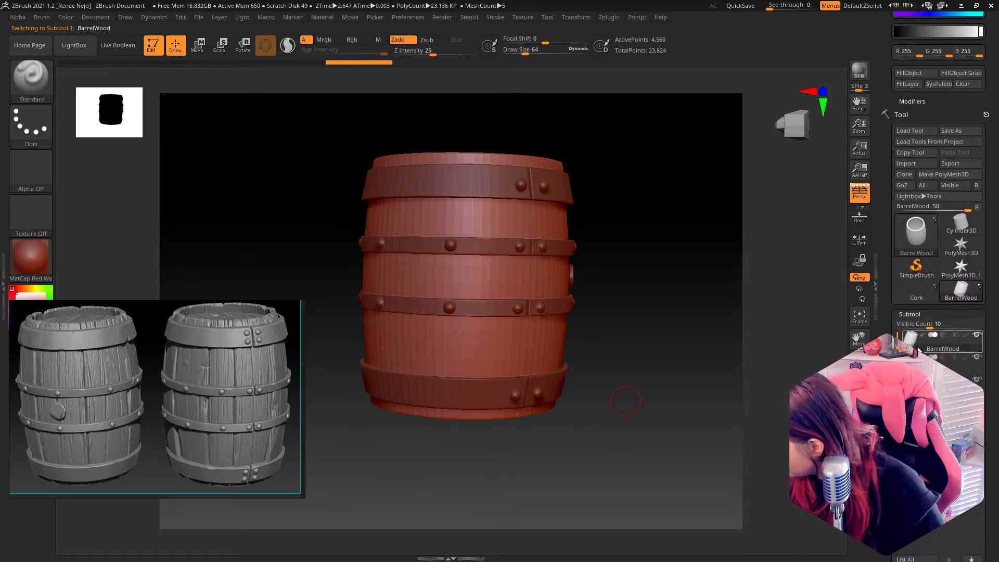
mouse_move(916, 347)
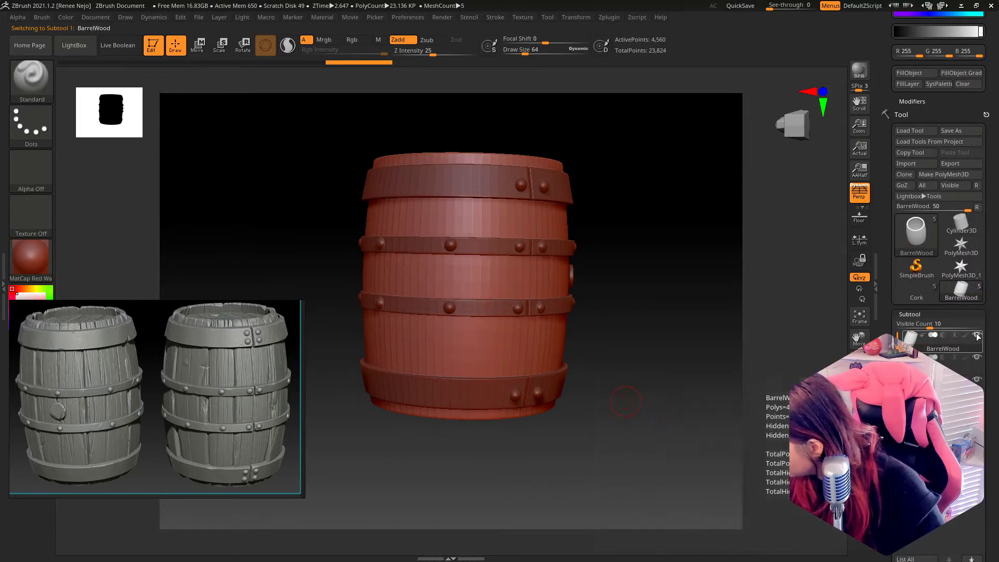
left_click(977, 358)
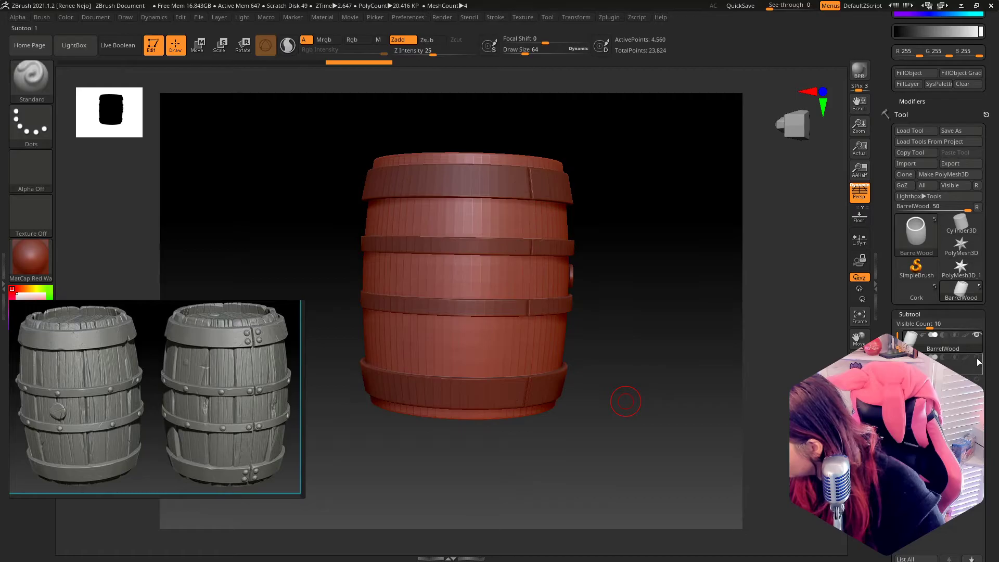
left_click(976, 380)
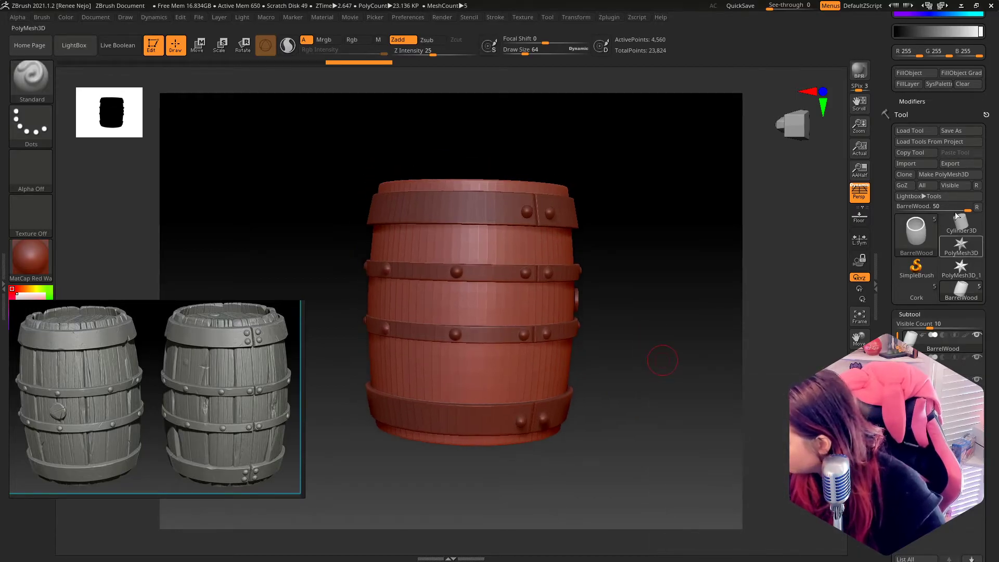
Step: Divide the BarrelWood subtool to subdivision level 5 with smoothing on and undo the stray stroke on its surface
scroll(925, 193, "down", 10)
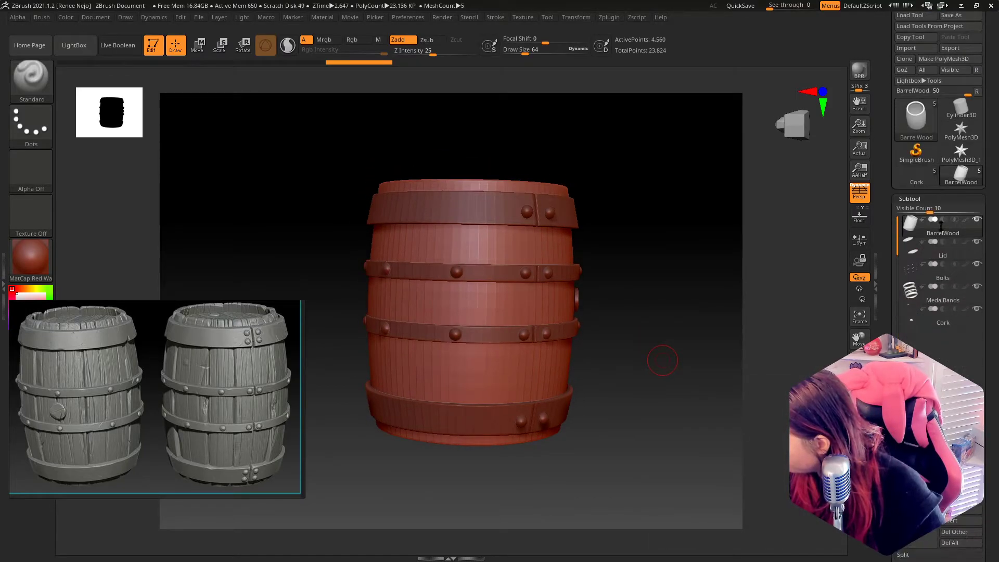
left_click(925, 282)
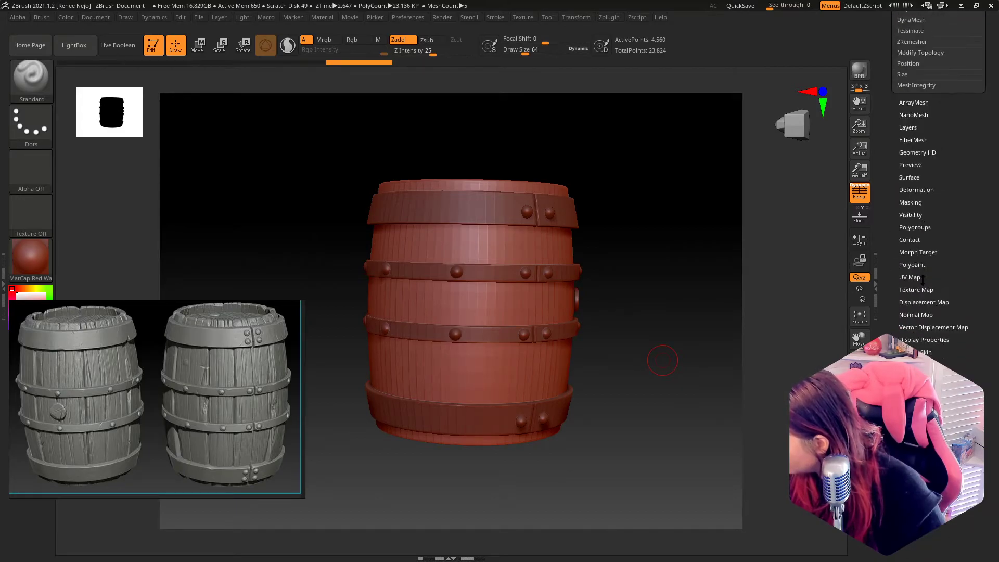
left_click_drag(974, 116, 969, 184)
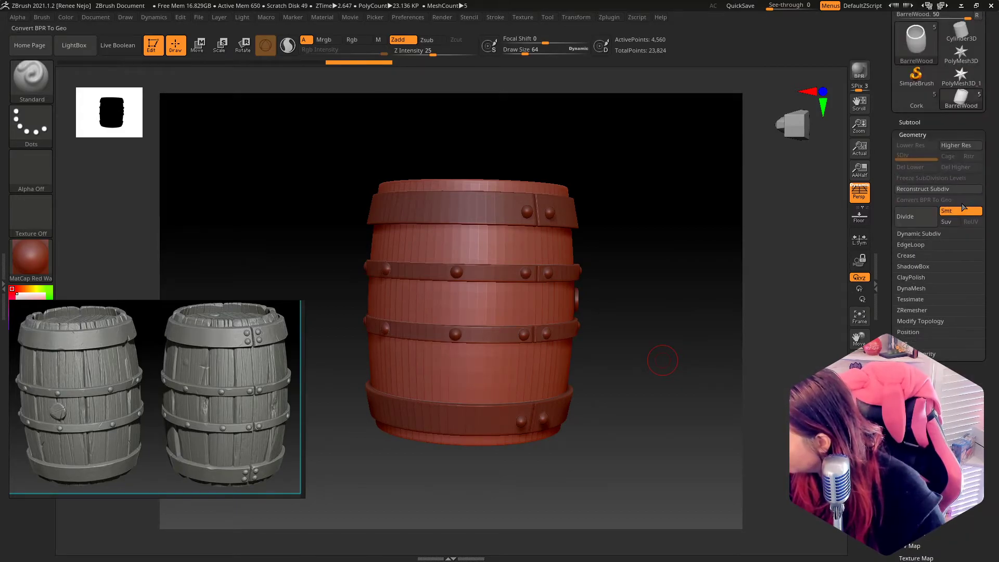
left_click(915, 217)
left_click(922, 217)
left_click(925, 214)
left_click(928, 211)
left_click_drag(624, 301, 667, 343)
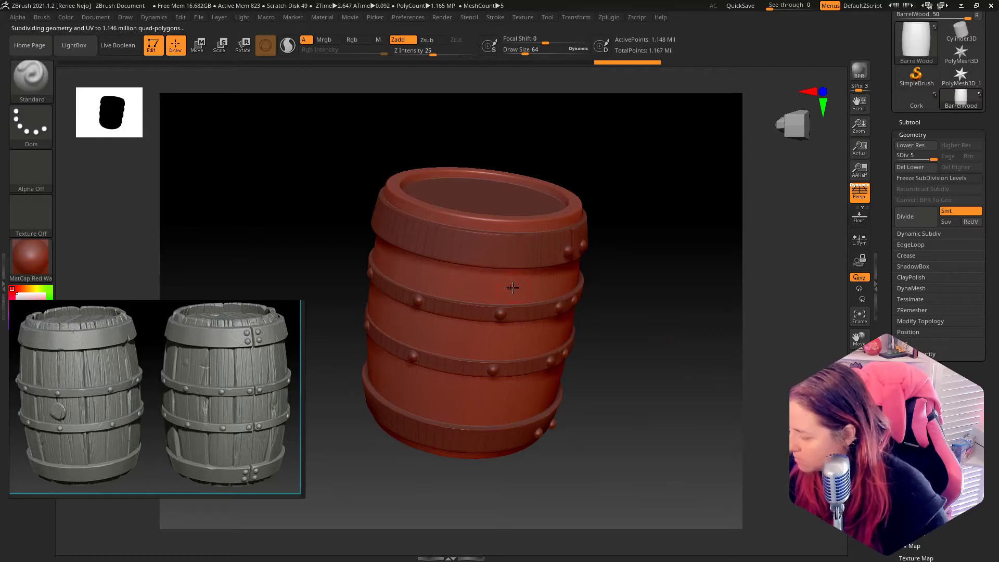
key("ctrl+z")
mouse_move(636, 409)
left_mouse_down()
mouse_move(654, 413)
mouse_move(679, 354)
mouse_move(678, 364)
left_mouse_up()
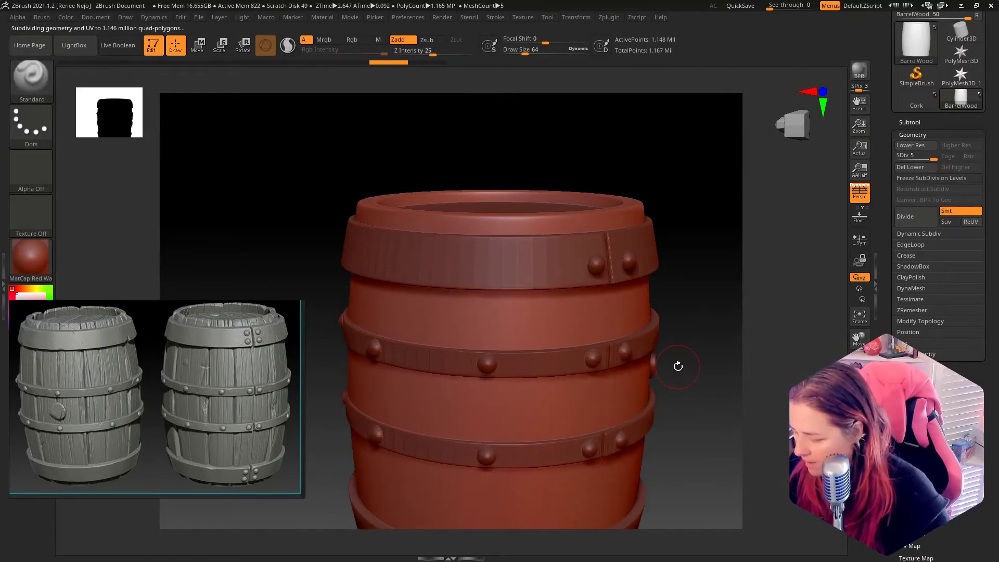
Step: Try the Slash3 brush with Z Intensity 18 and switch to the DecoCurveDrag brush
left_click(36, 73)
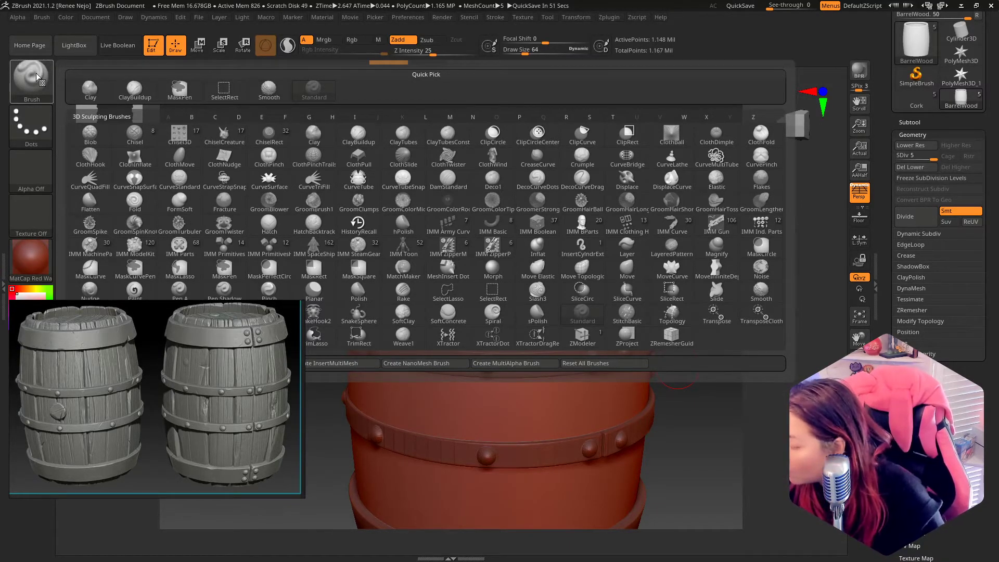
left_click(543, 292)
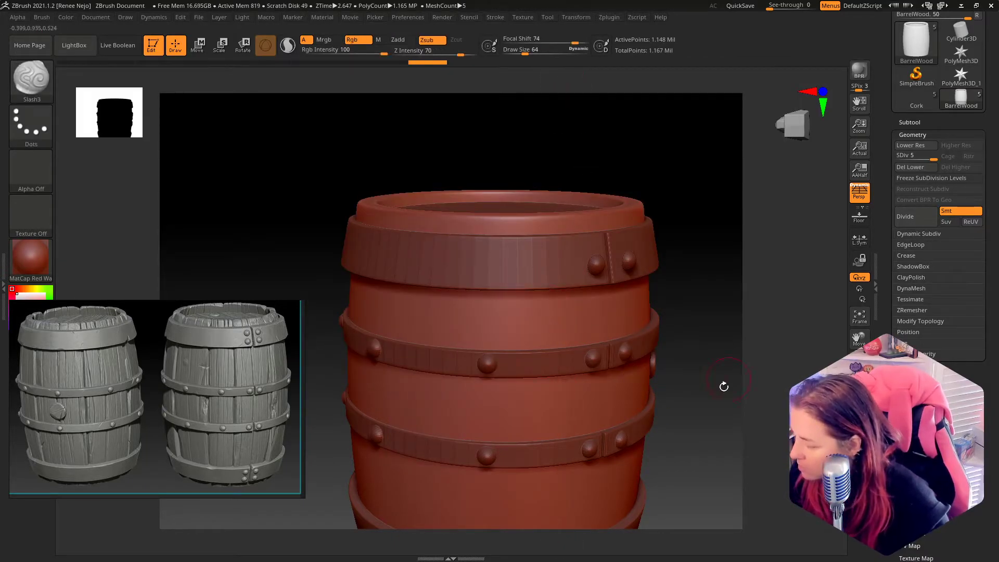
left_click_drag(724, 381, 679, 350)
left_click(427, 54)
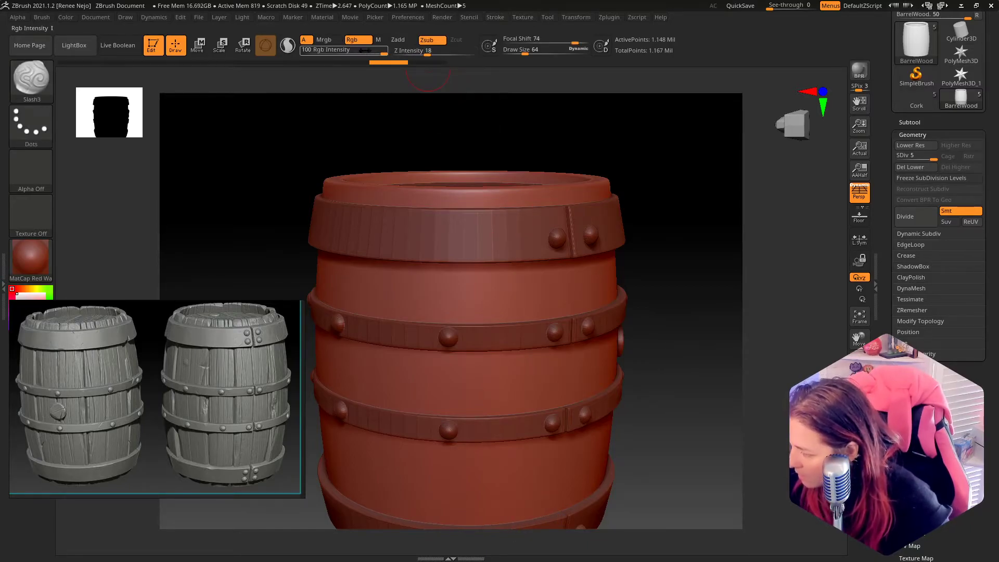
left_click(39, 74)
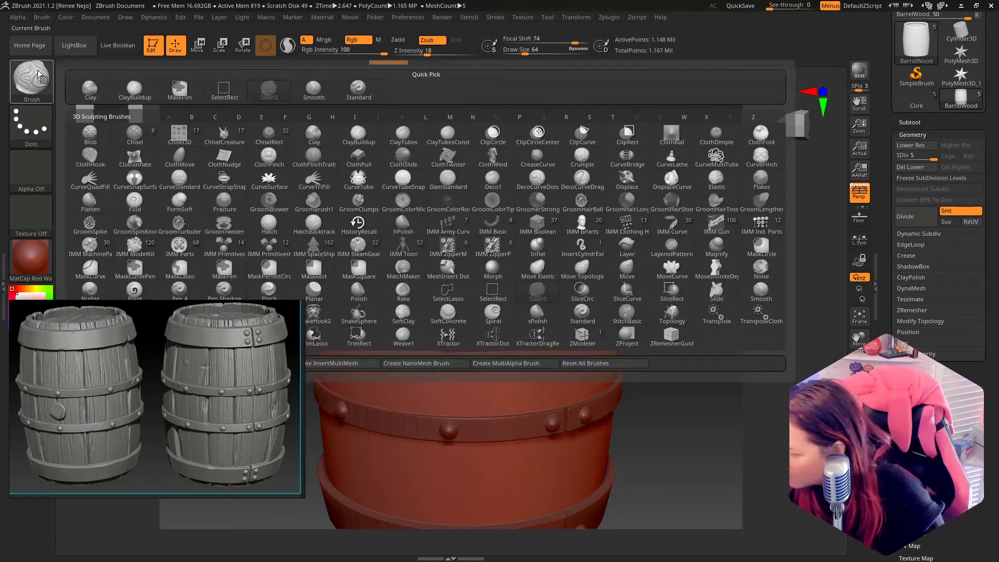
left_click(583, 180)
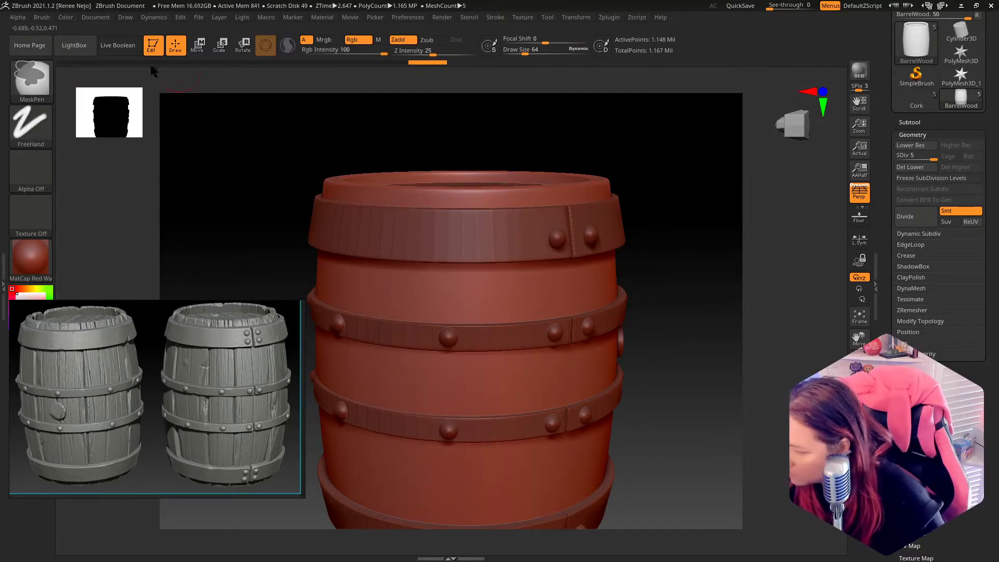
Step: Choose the Chisel brush, test a vertical stroke on the barrel wood and undo it
left_click(29, 70)
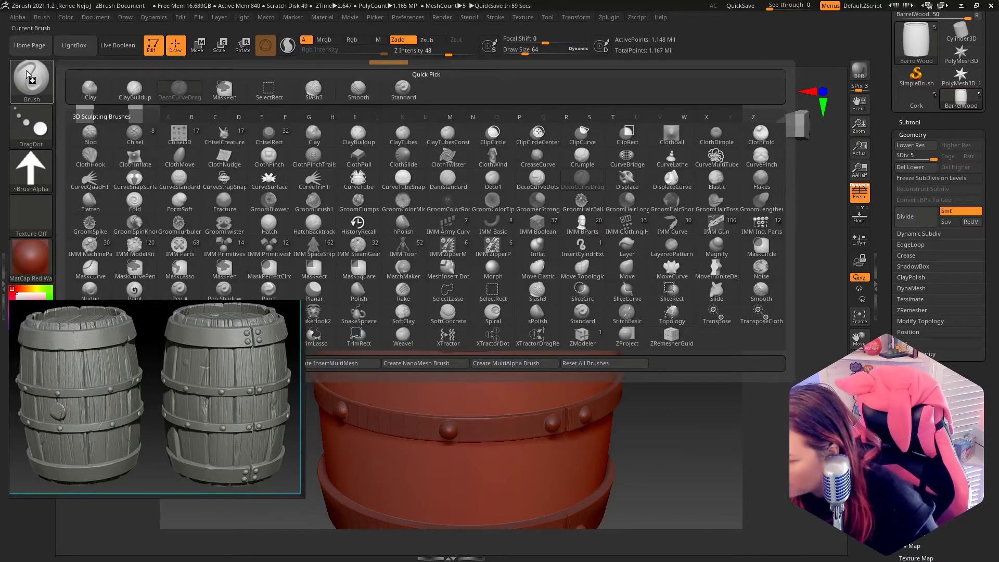
left_click(134, 133)
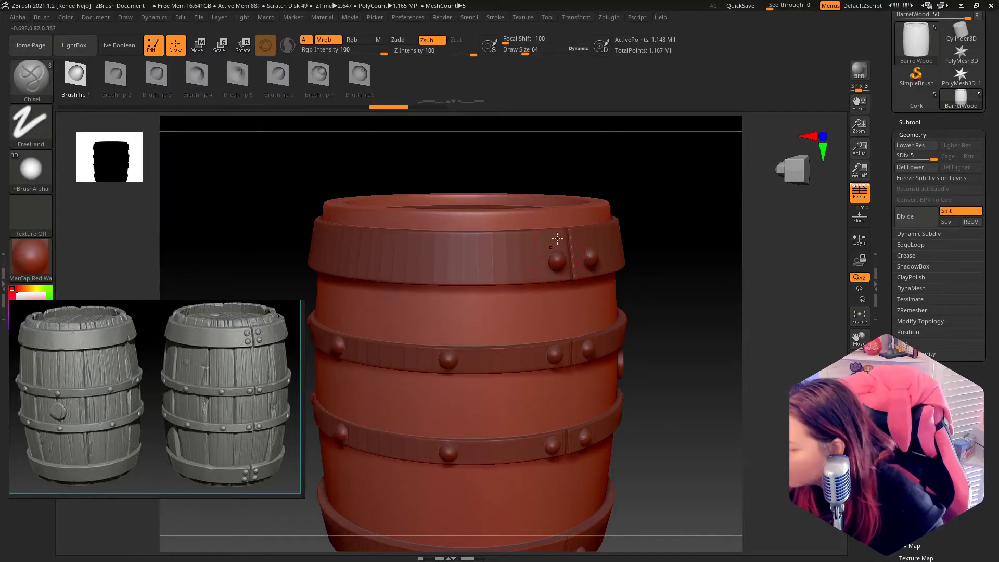
left_click_drag(535, 383, 553, 483)
key("ctrl+z")
mouse_move(660, 392)
left_mouse_down()
mouse_move(689, 388)
mouse_move(678, 403)
mouse_move(607, 428)
left_mouse_up()
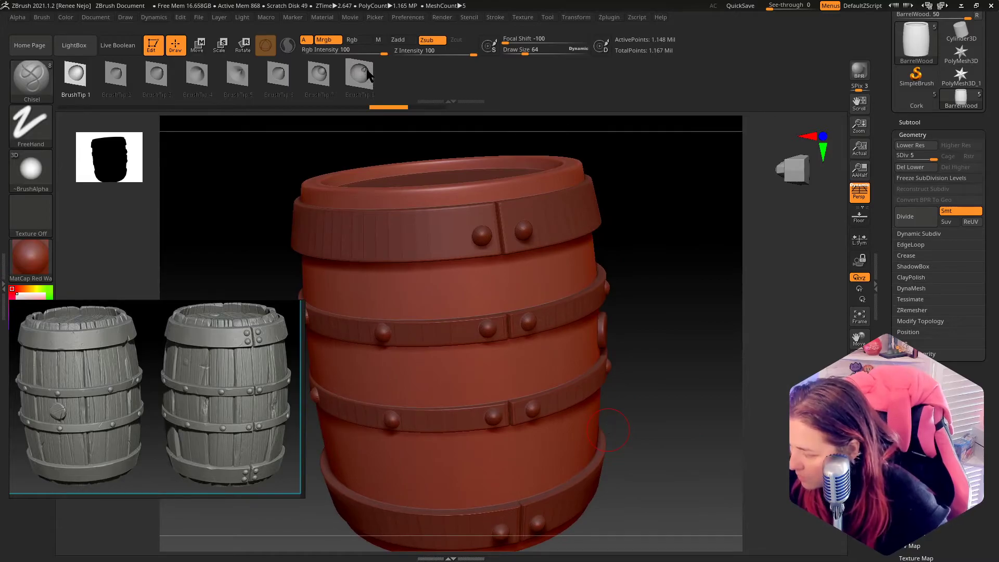
Step: Switch the Chisel brush to BrushTip 4 with Z Intensity 36, test a stroke low on the barrel wood and undo it
left_click(200, 75)
left_click_drag(472, 54, 441, 54)
left_click_drag(514, 444, 527, 513)
mouse_move(632, 400)
left_mouse_down()
mouse_move(658, 390)
mouse_move(686, 316)
left_mouse_up()
key("ctrl+z")
Step: Try carving a vertical plank groove from the barrel's rim down to its base with the Chisel brush
left_click_drag(656, 347, 642, 379, "alt")
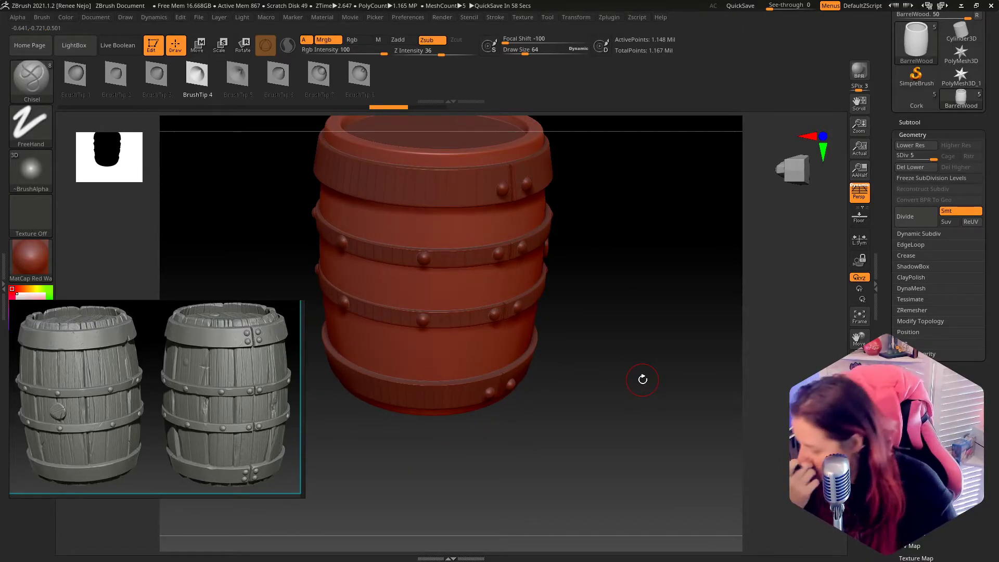
left_click_drag(660, 243, 669, 288)
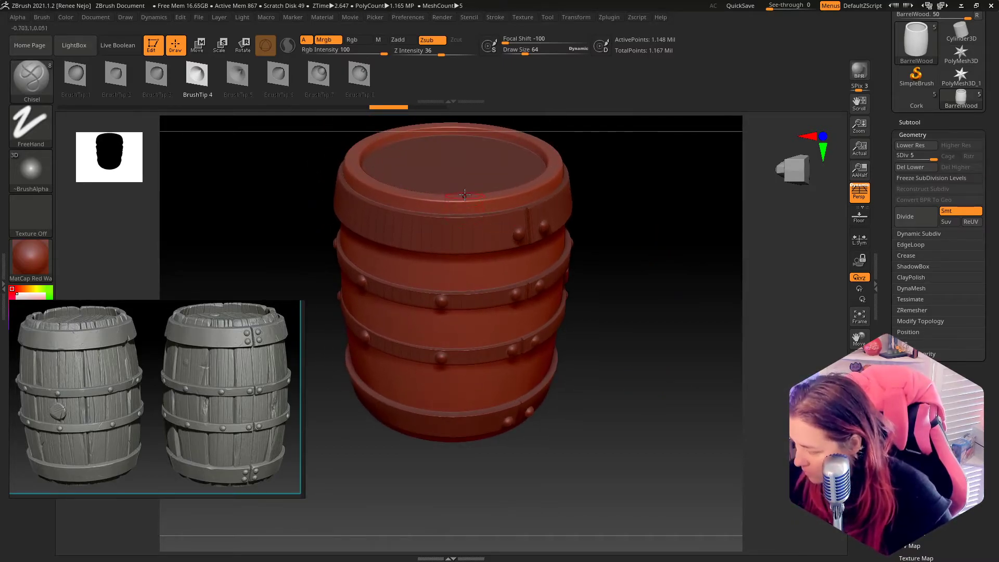
left_click_drag(617, 241, 630, 234)
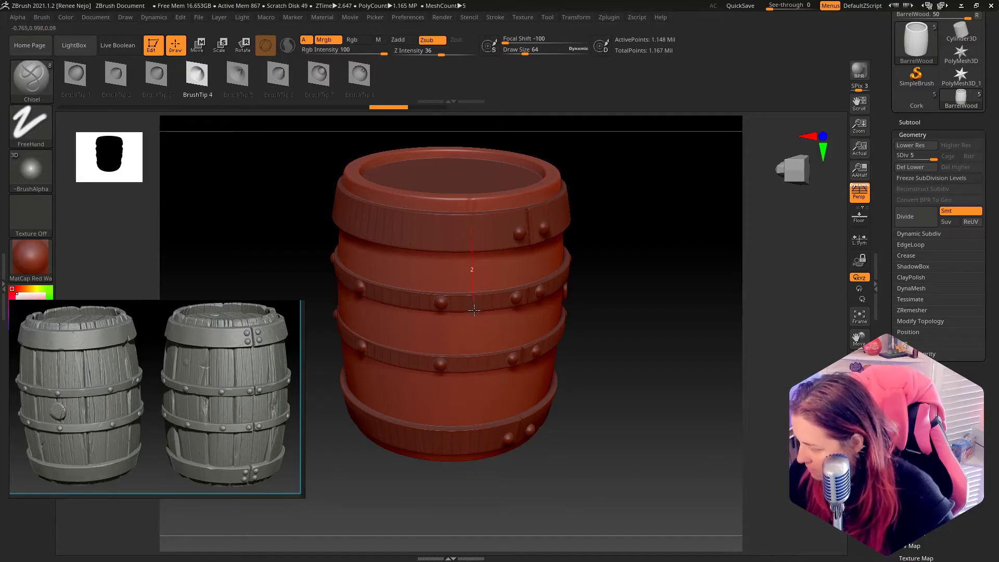
left_click_drag(663, 430, 472, 273)
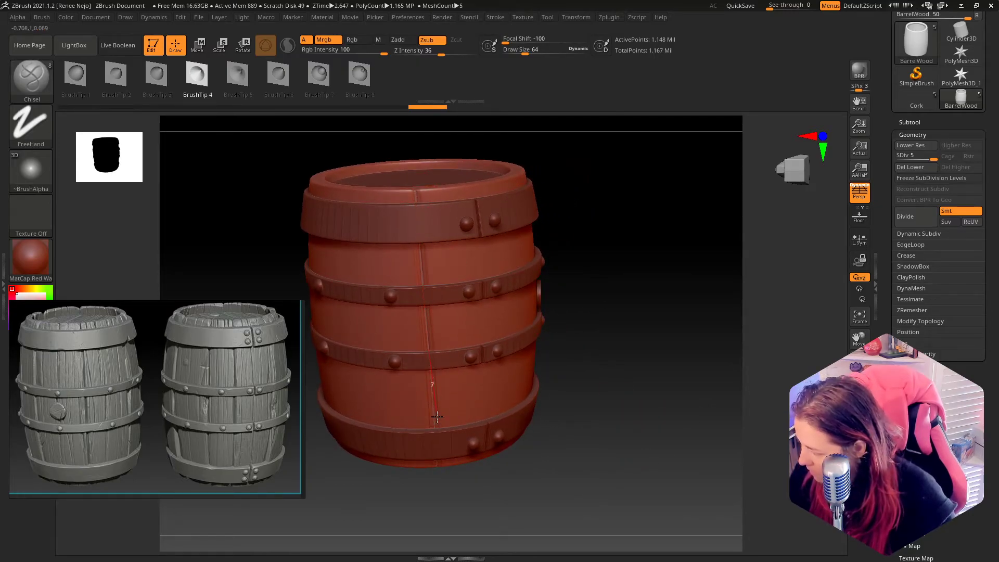
left_click_drag(625, 470, 679, 412)
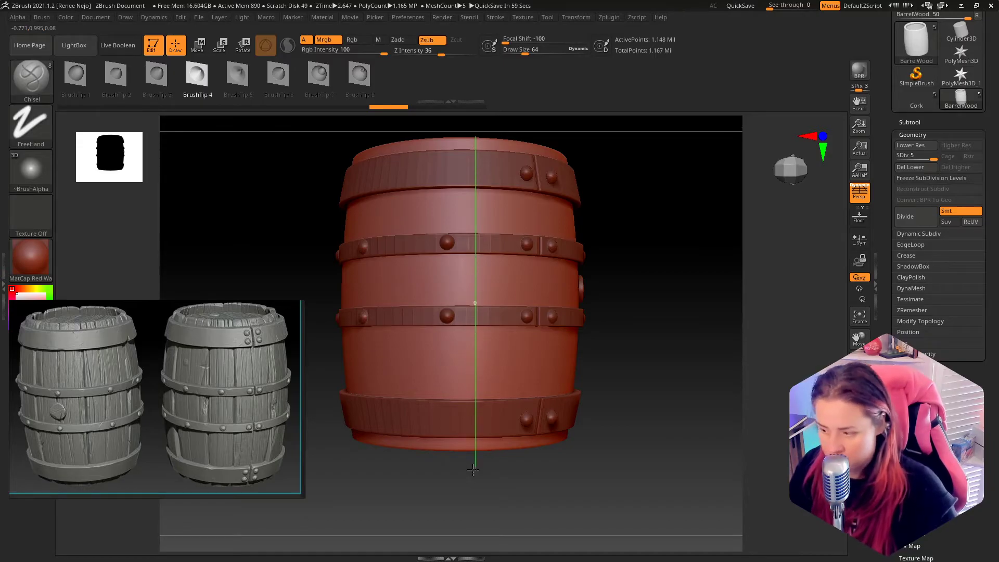
Step: Carve a vertical plank groove down the middle of the barrel wood, replacing the straight-line stroke with hand-drawn ones
left_click_drag(473, 469, 472, 469, "shift")
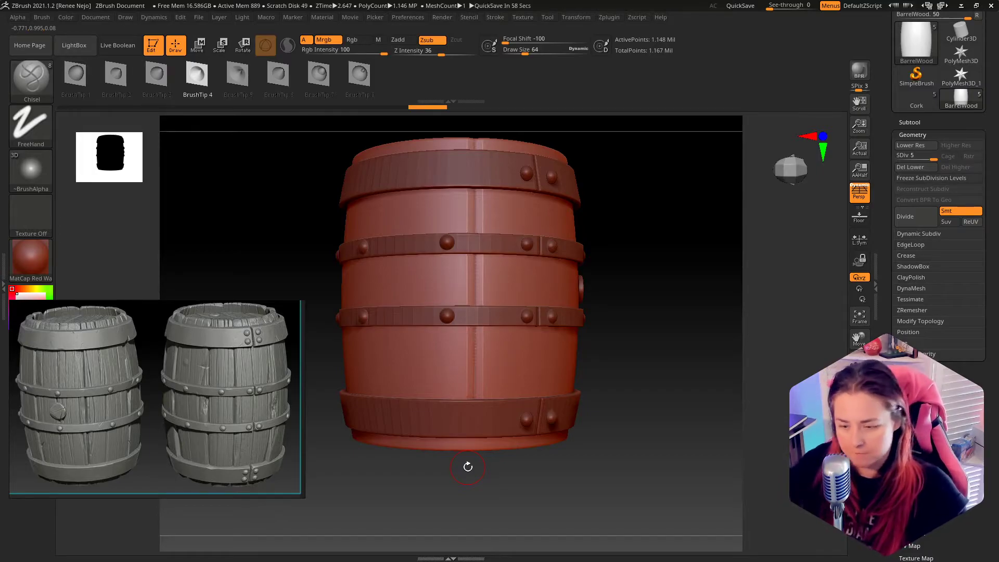
key("ctrl+z")
left_click_drag(473, 138, 473, 168)
left_click_drag(474, 266, 465, 556)
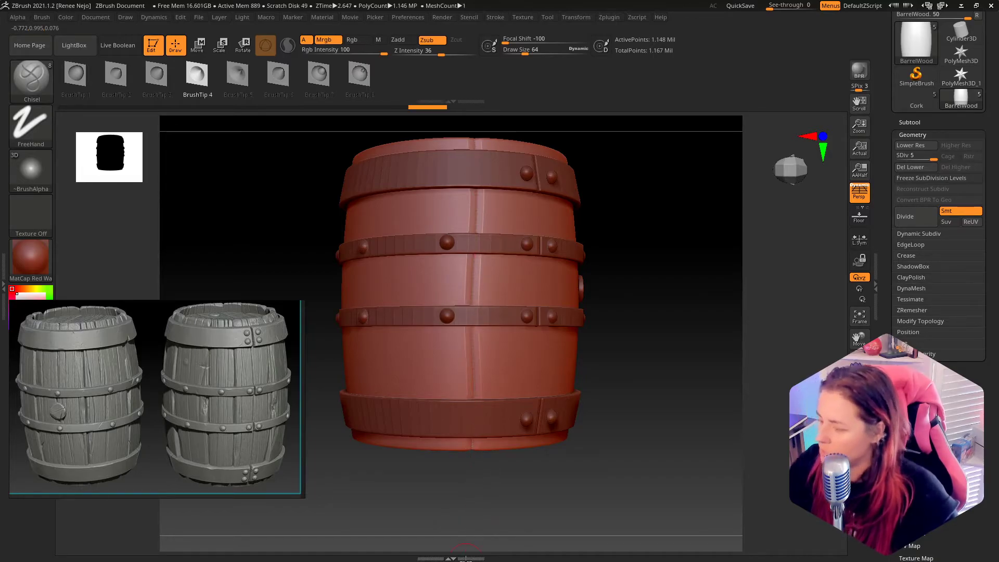
Step: Lower the barrel wood to subdivision level 4 and carve a vertical plank groove from rim to base with the Chisel brush
left_click_drag(621, 484, 552, 498)
left_click_drag(697, 456, 634, 463)
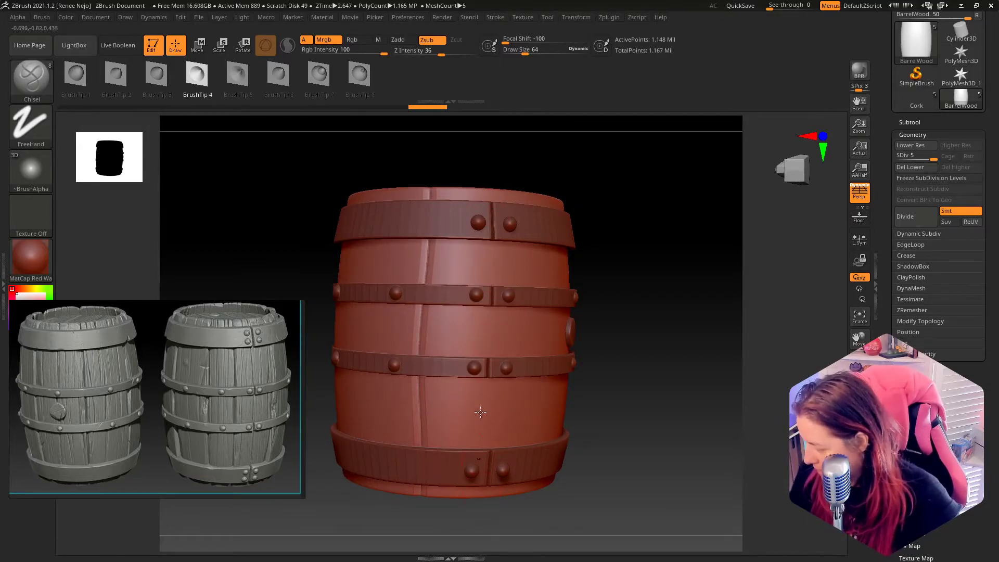
key("shift+d")
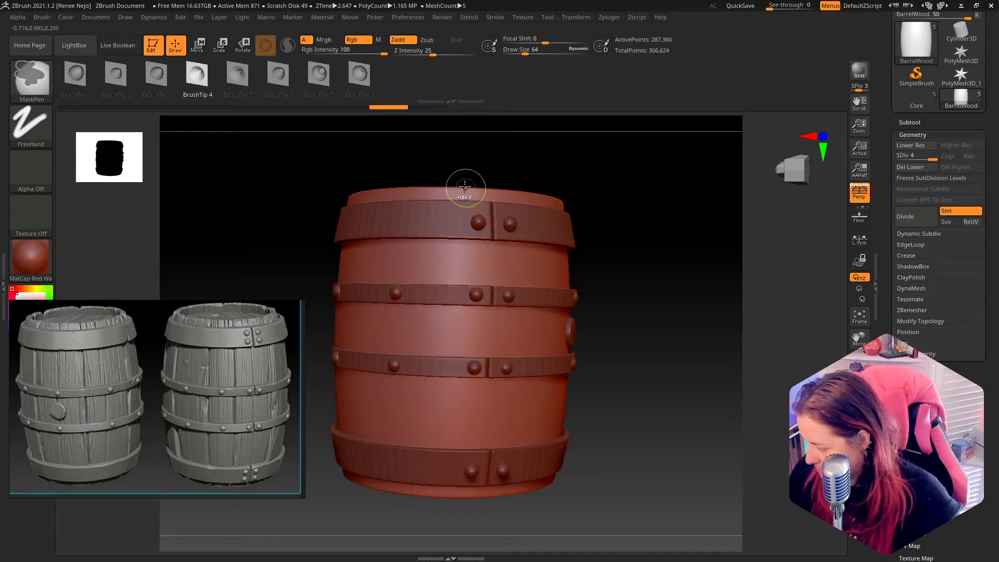
left_click_drag(452, 324, 454, 355)
key("ctrl+z")
left_click_drag(455, 190, 456, 215)
left_click_drag(455, 308, 446, 522)
Step: Carve two more vertical plank grooves around the barrel wood, the second running behind the cork
left_click_drag(625, 483, 578, 480)
left_click_drag(535, 292, 535, 491)
left_click_drag(534, 540, 535, 541)
mouse_move(688, 421)
left_mouse_down()
mouse_move(679, 445)
mouse_move(693, 446)
mouse_move(660, 457)
mouse_move(628, 379)
left_mouse_up()
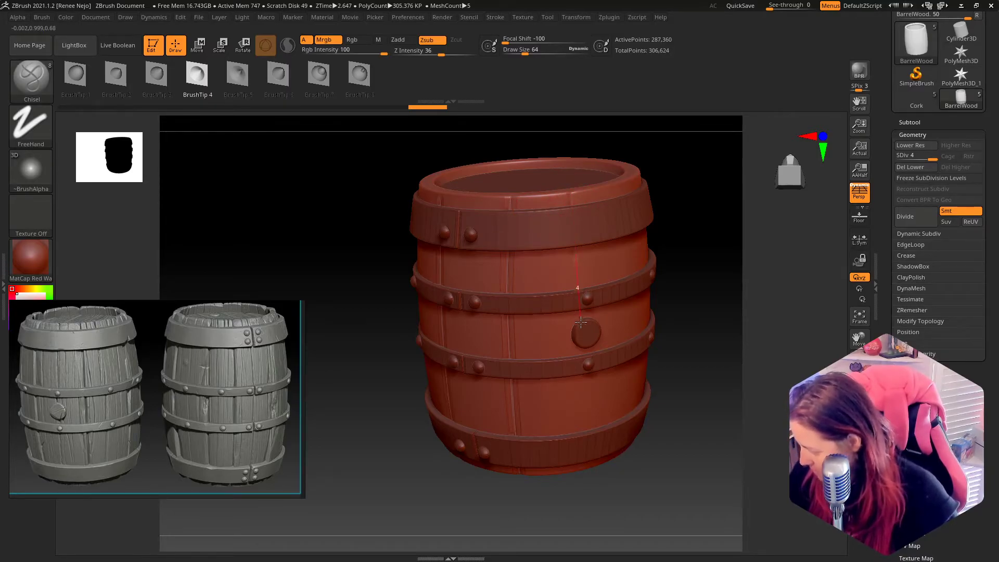
left_click_drag(589, 366, 589, 367)
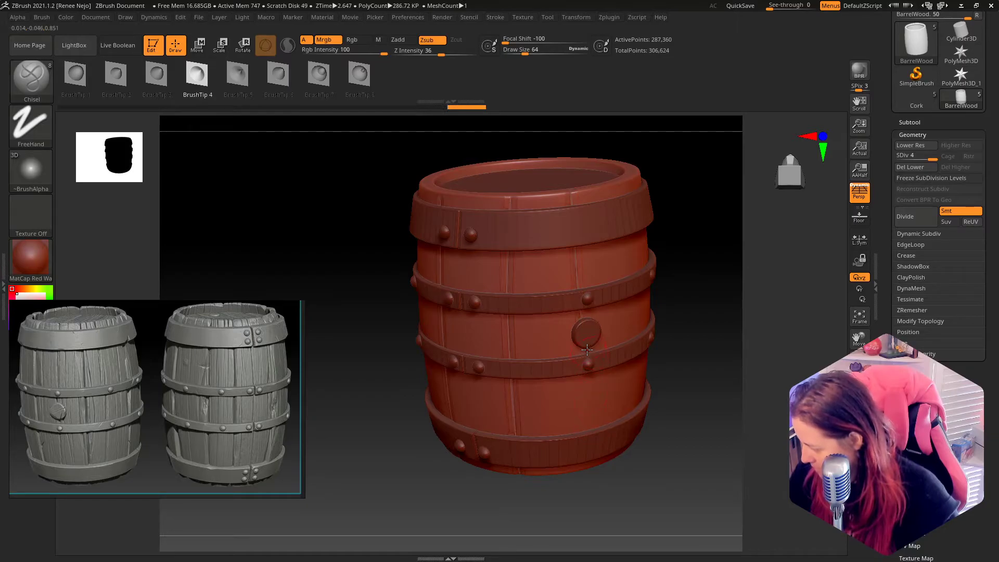
left_click_drag(599, 529, 599, 529)
mouse_move(672, 475)
left_mouse_down()
mouse_move(682, 481)
mouse_move(566, 460)
mouse_move(640, 469)
mouse_move(657, 390)
mouse_move(608, 401)
mouse_move(595, 354)
mouse_move(647, 407)
mouse_move(645, 427)
left_mouse_up()
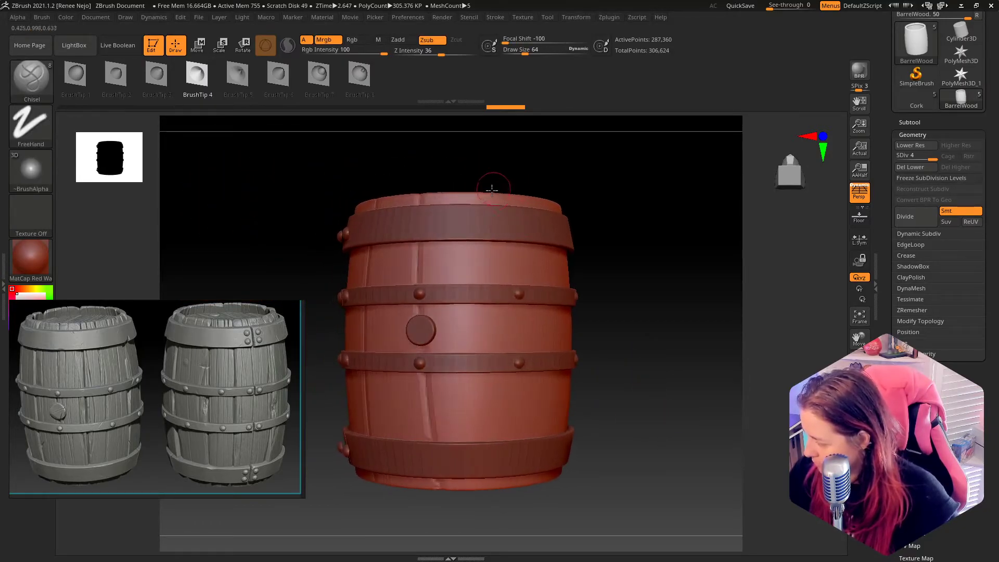
Step: Carve evenly spaced vertical plank grooves around the plain side of the barrel past the cork, each from rim to base
left_click_drag(498, 304, 492, 527)
mouse_move(658, 457)
left_mouse_down()
mouse_move(647, 470)
mouse_move(628, 463)
left_mouse_up()
left_click_drag(692, 465, 634, 435, "alt")
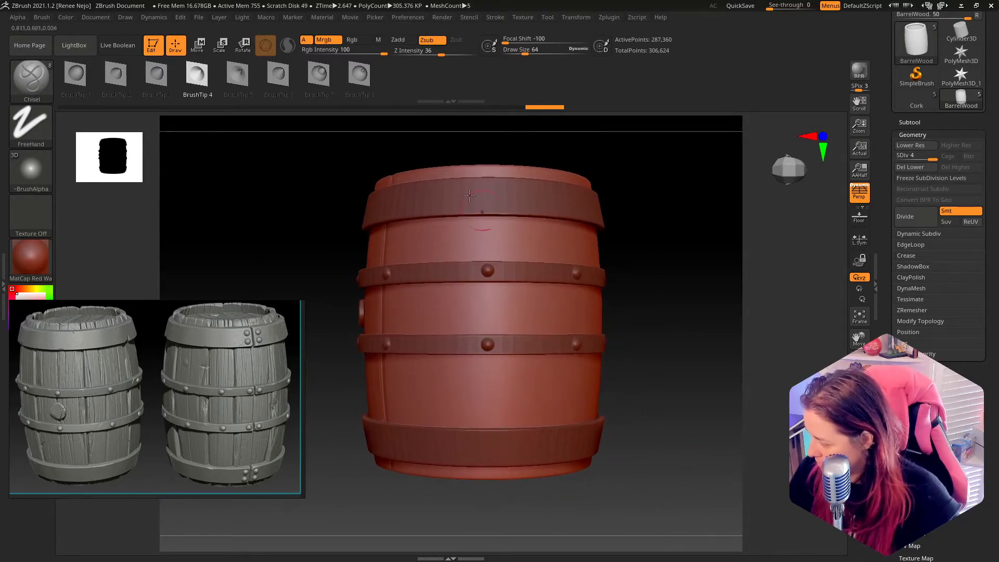
left_click_drag(446, 175, 451, 536)
left_click_drag(669, 368, 650, 376)
left_click_drag(522, 159, 523, 552)
mouse_move(717, 437)
left_mouse_down("alt")
mouse_move(658, 486)
mouse_move(704, 486)
left_mouse_up("alt")
left_click_drag(697, 468, 726, 468)
mouse_move(520, 221)
left_mouse_down()
mouse_move(539, 205)
mouse_move(538, 558)
left_mouse_up()
left_click_drag(681, 470, 664, 382)
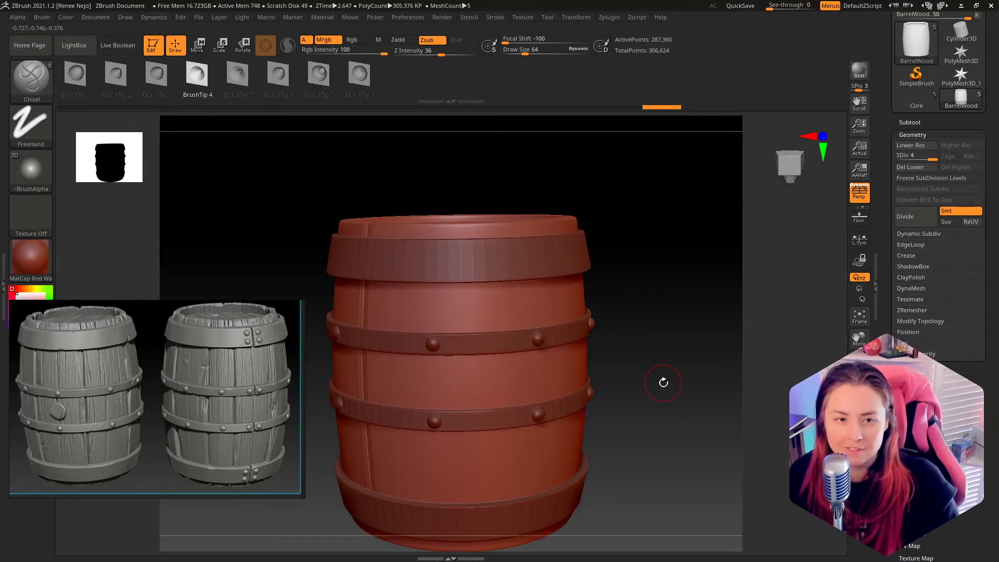
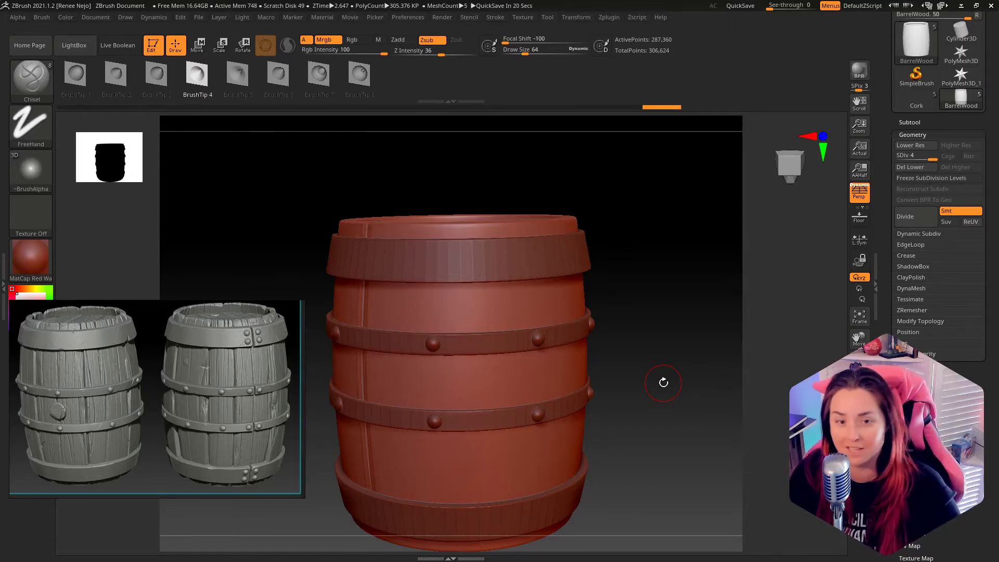
Step: Carve the remaining vertical plank grooves on the back of the barrel, extending the last one down over the base edge
left_click_drag(645, 337, 654, 360)
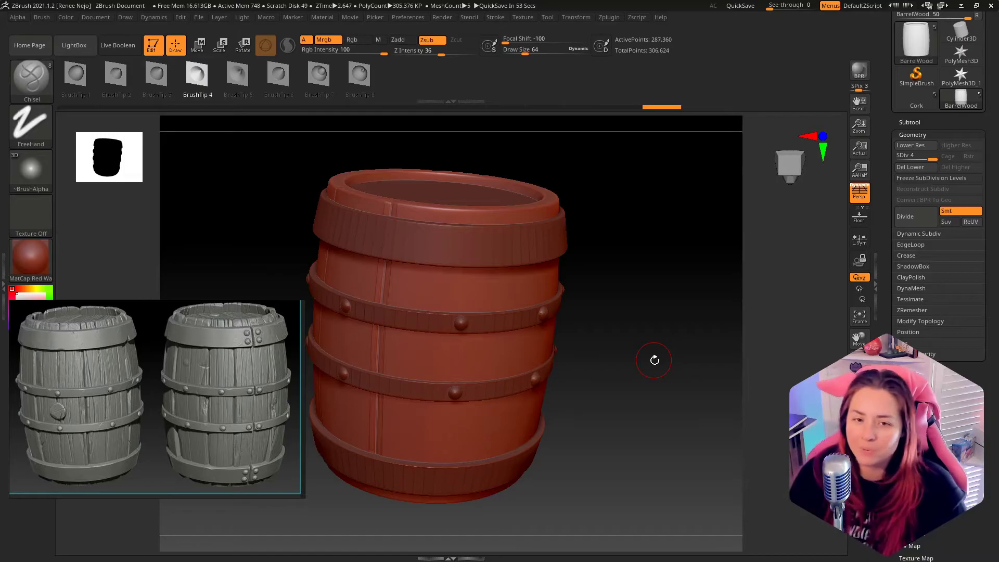
left_click_drag(637, 296, 644, 260, "shift")
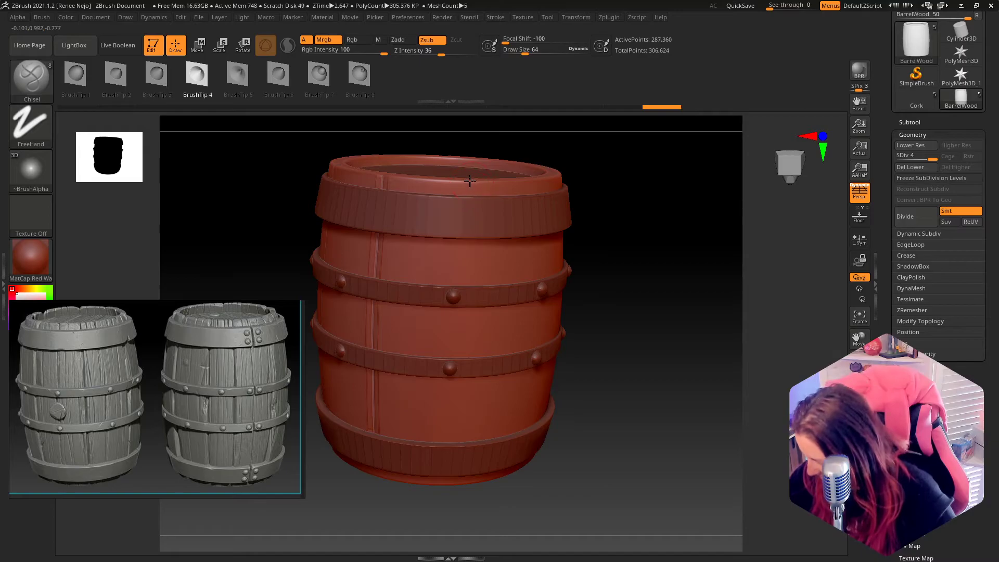
left_click_drag(470, 319, 453, 471)
mouse_move(443, 542)
left_mouse_down()
mouse_move(624, 460)
mouse_move(651, 428)
mouse_move(608, 428)
left_mouse_up()
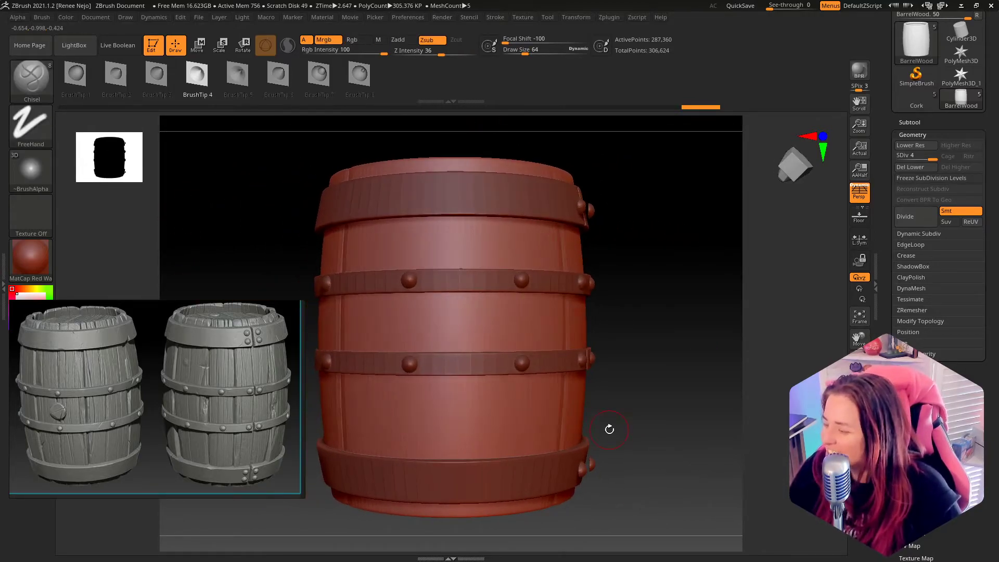
left_click_drag(446, 156, 439, 559)
left_click_drag(636, 479, 648, 399, "alt")
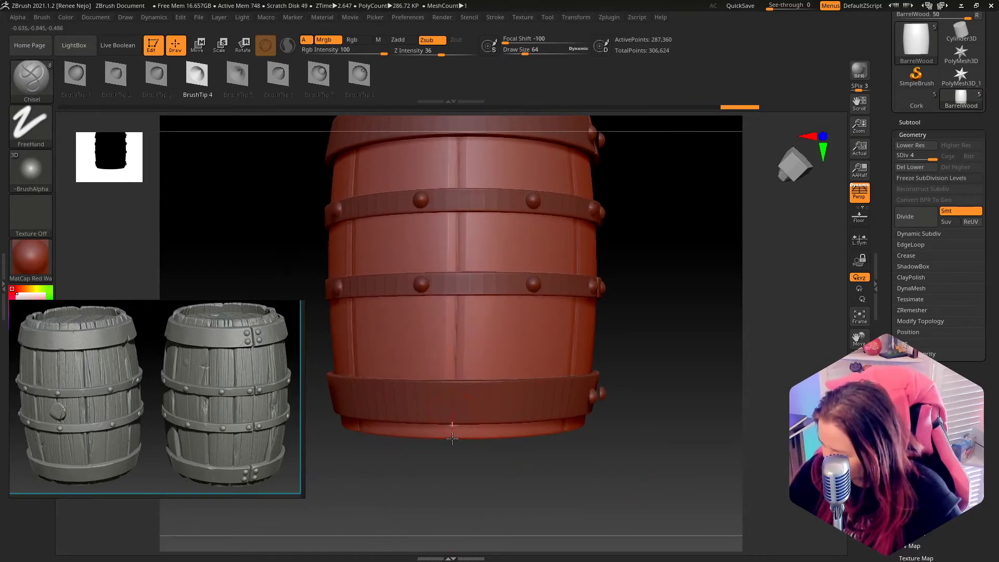
left_click_drag(451, 466, 451, 493)
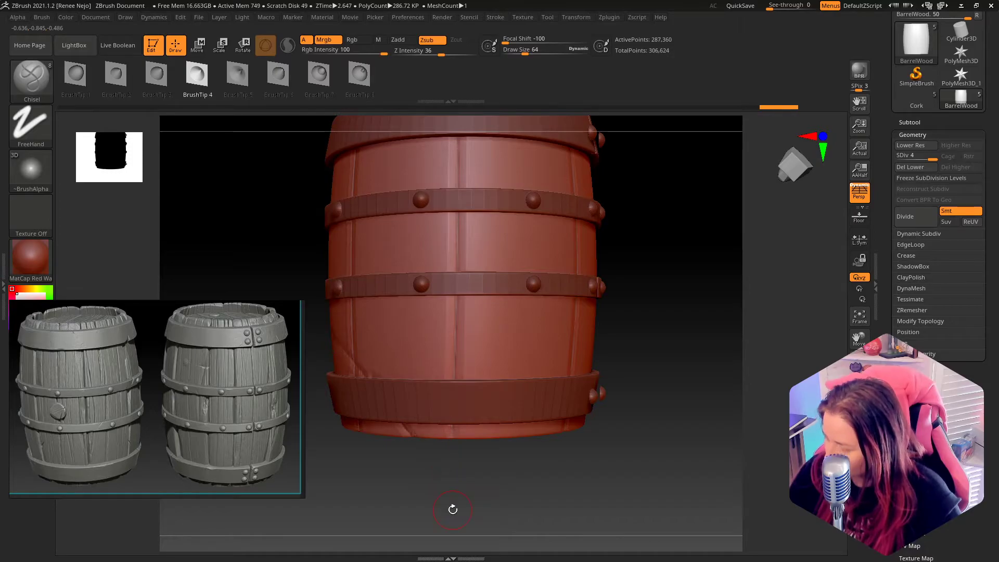
left_click_drag(452, 446, 451, 484)
Step: Extend three of the plank grooves as Chisel notches across the barrel's underside rim, on the half opposite the small circle
mouse_move(454, 427)
left_mouse_down()
mouse_move(446, 504)
mouse_move(548, 364)
mouse_move(641, 427)
left_mouse_up()
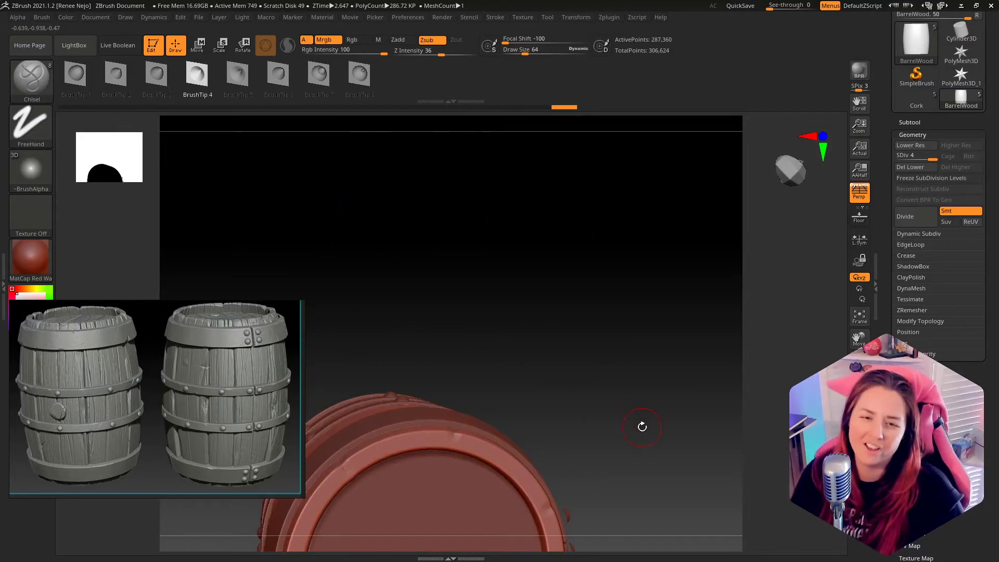
left_click_drag(613, 321, 614, 346)
left_click_drag(570, 399, 723, 327, "alt")
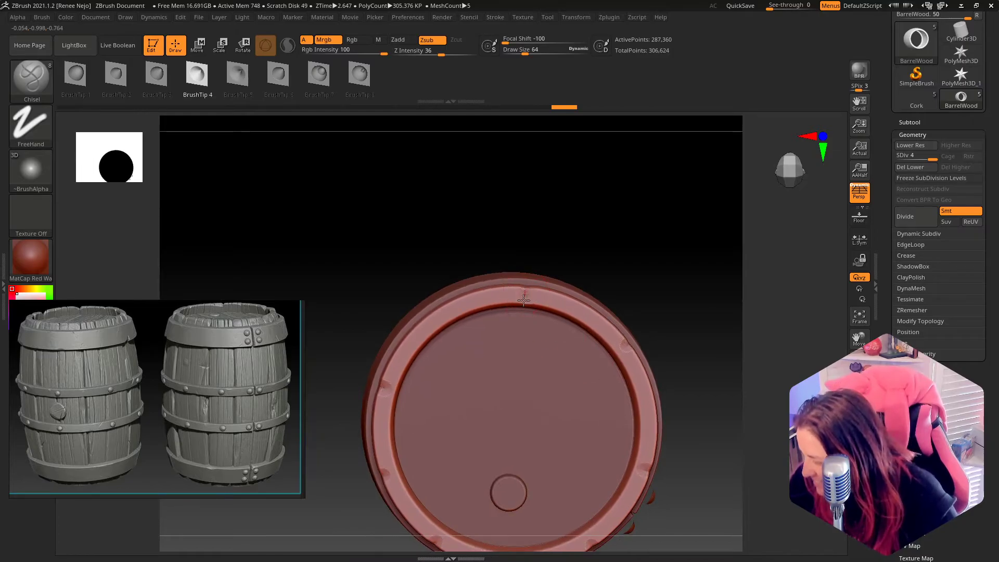
left_click_drag(520, 333, 520, 334)
left_click_drag(628, 344, 565, 385)
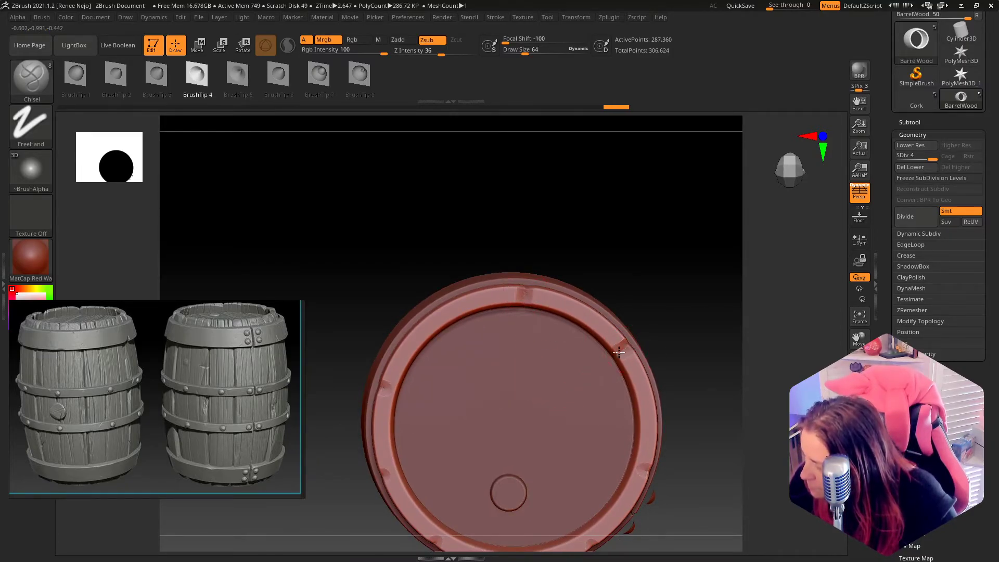
mouse_move(390, 390)
left_mouse_down()
mouse_move(467, 416)
mouse_move(420, 407)
mouse_move(453, 415)
left_mouse_up()
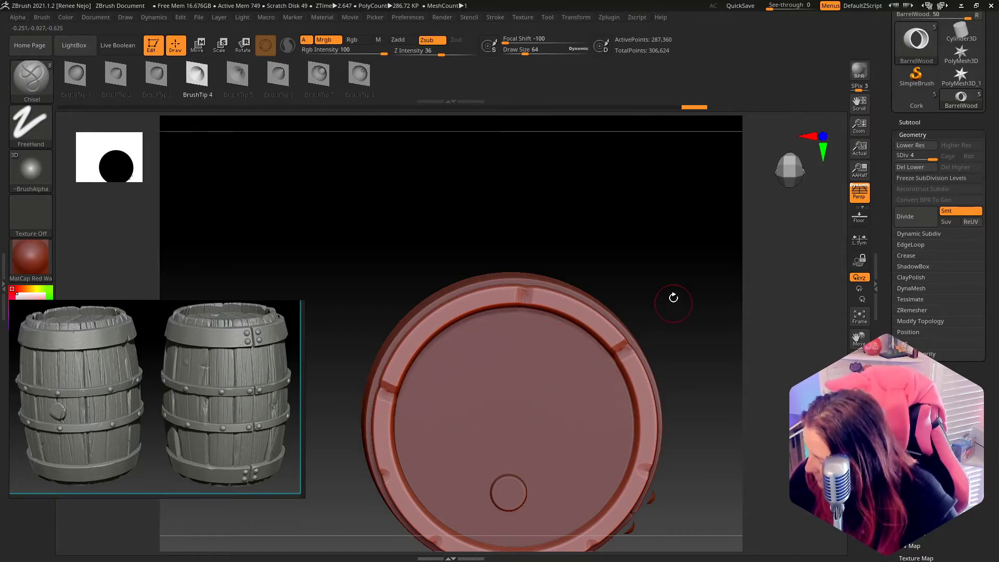
left_click_drag(668, 304, 643, 182, "alt")
Step: Notch the underside rim at the next three plank grooves, working round toward the edge nearest the small circle
mouse_move(619, 336)
left_mouse_down()
mouse_move(606, 349)
mouse_move(684, 378)
left_mouse_up()
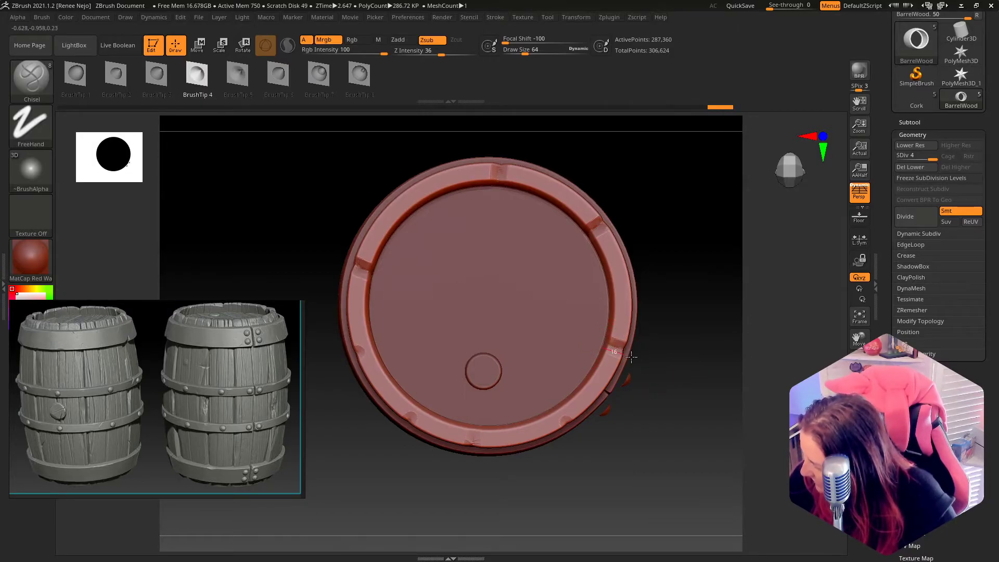
mouse_move(626, 347)
left_mouse_down()
mouse_move(624, 359)
mouse_move(668, 373)
left_mouse_up()
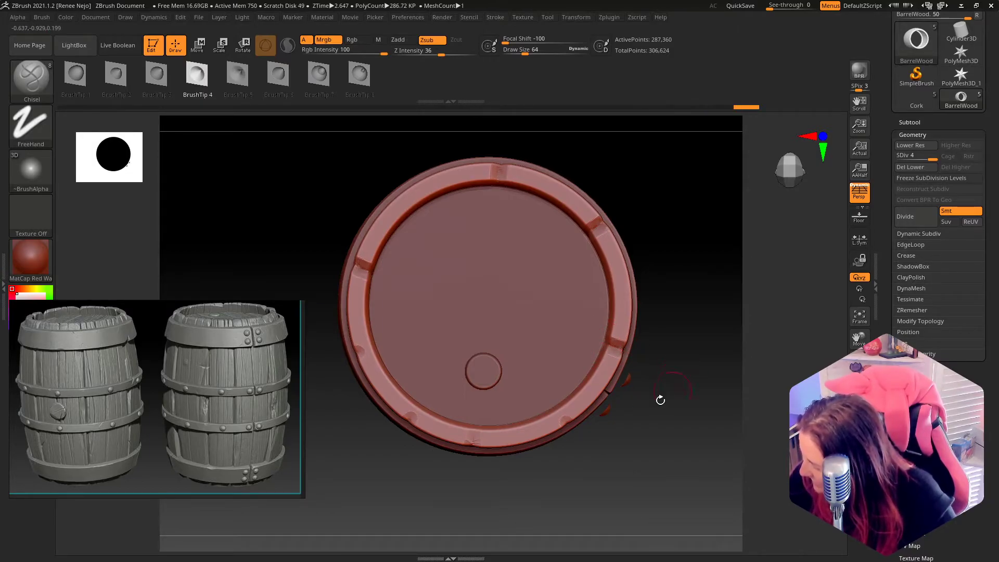
left_click_drag(559, 404, 590, 465)
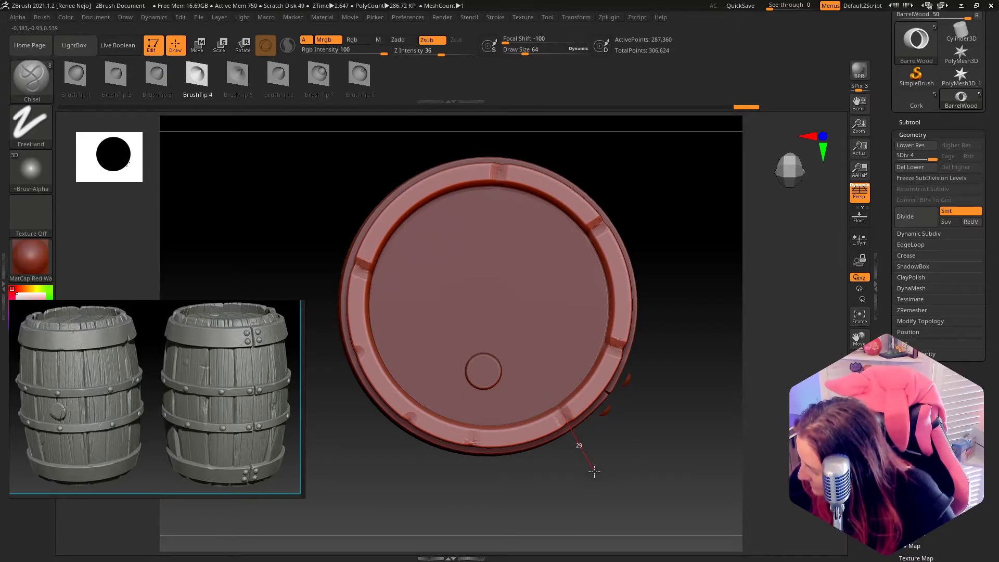
left_click_drag(558, 412, 597, 477)
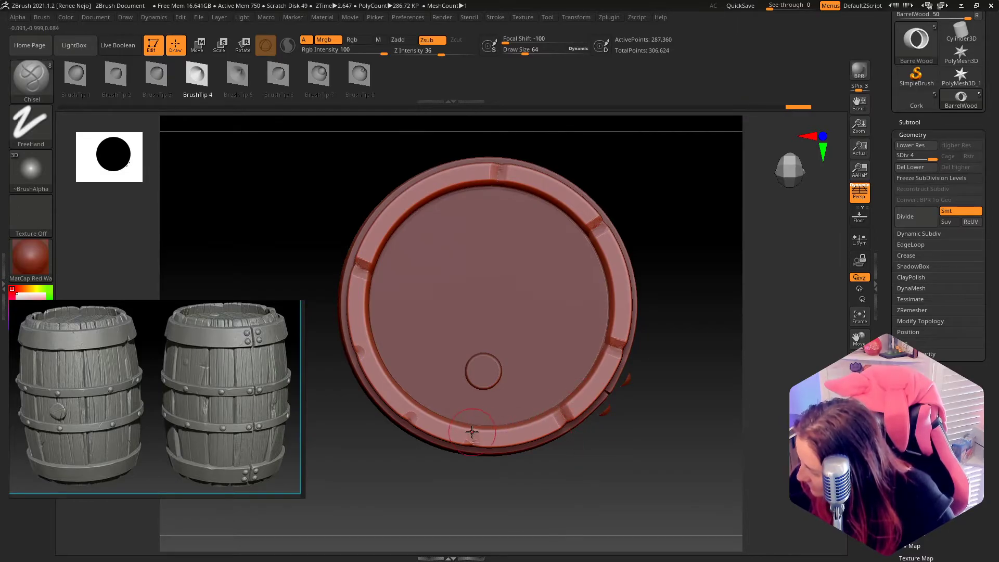
left_click_drag(676, 370, 655, 383)
left_click_drag(559, 483, 564, 436)
left_click_drag(467, 476, 466, 503)
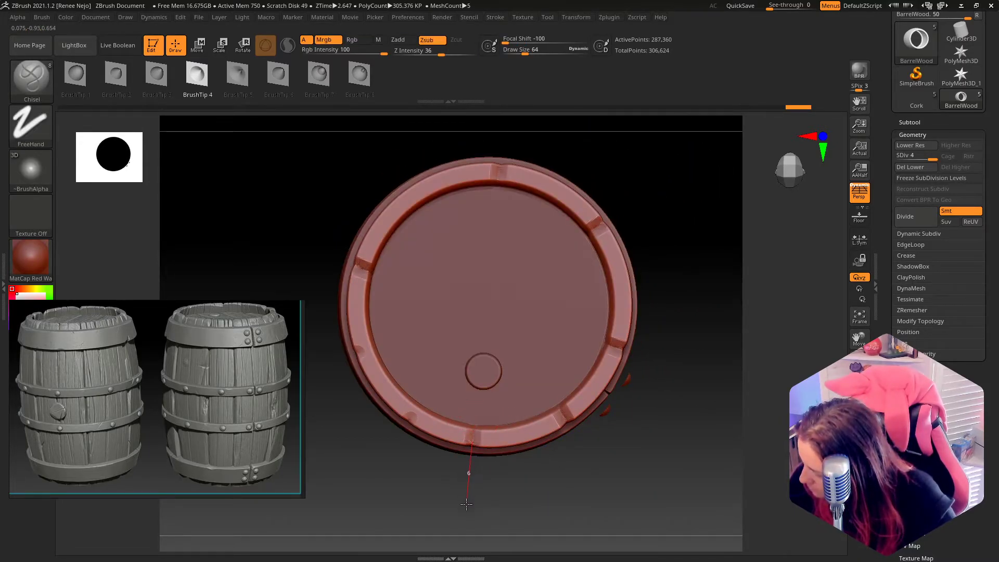
Step: Carve the remaining plank notches across the rim at the cork end of the barrel with the Chisel brush
left_click_drag(475, 420, 461, 496)
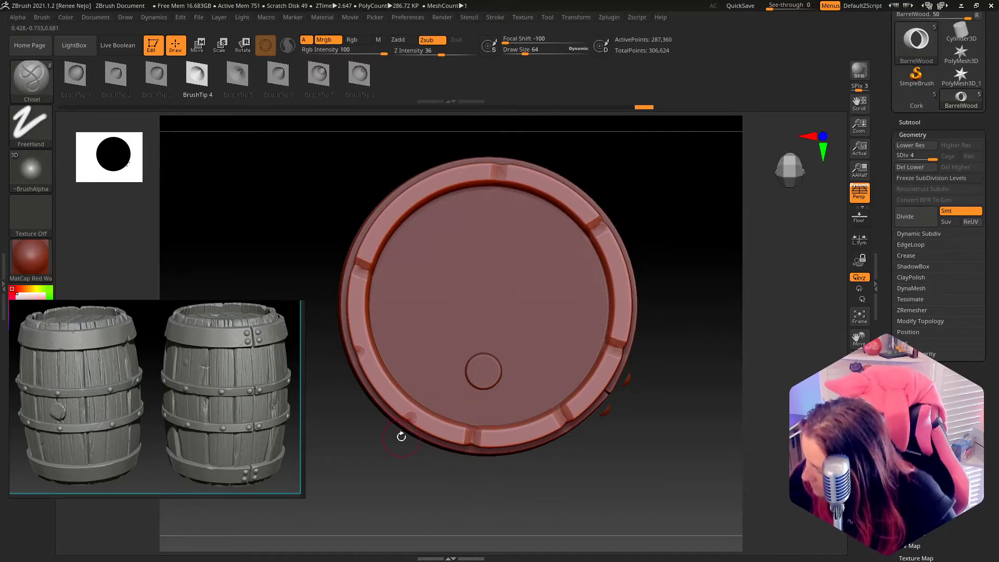
mouse_move(440, 378)
left_mouse_down()
mouse_move(395, 437)
mouse_move(446, 375)
mouse_move(595, 320)
mouse_move(538, 317)
left_mouse_up()
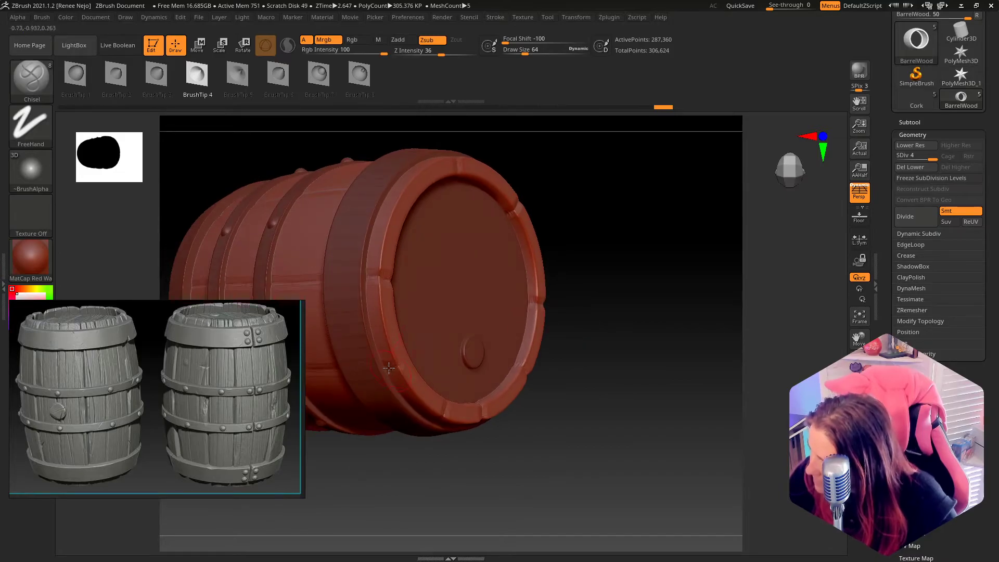
left_click_drag(626, 331, 597, 341, "shift")
mouse_move(387, 370)
left_mouse_down()
mouse_move(481, 332)
mouse_move(457, 343)
left_mouse_up()
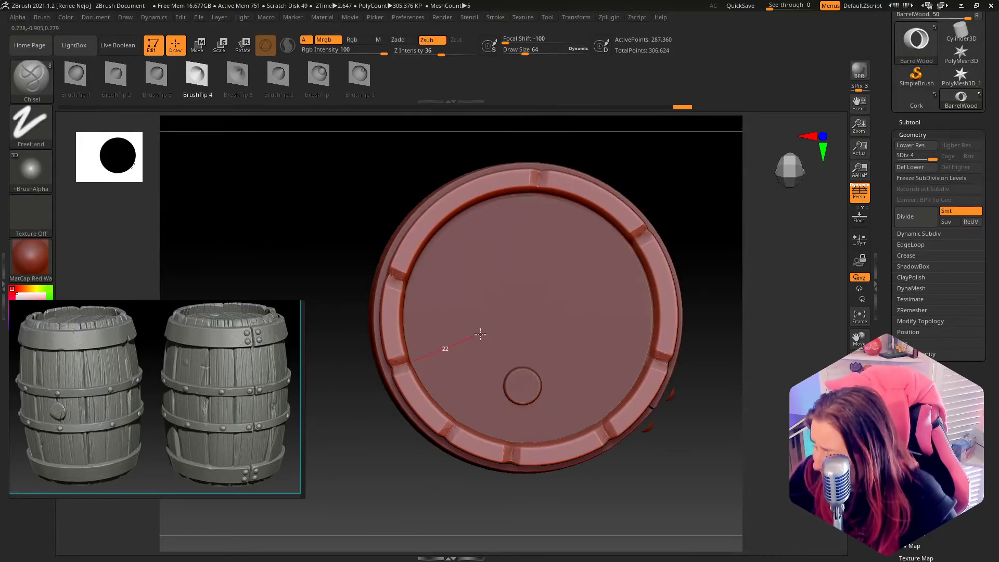
left_click(492, 324, "ctrl+shift")
Step: Start chiselling plank notches across the rim at the barrel's other end, in line with the gaps between the side planks
mouse_move(704, 397)
left_mouse_down()
mouse_move(684, 484)
mouse_move(671, 470)
left_mouse_up()
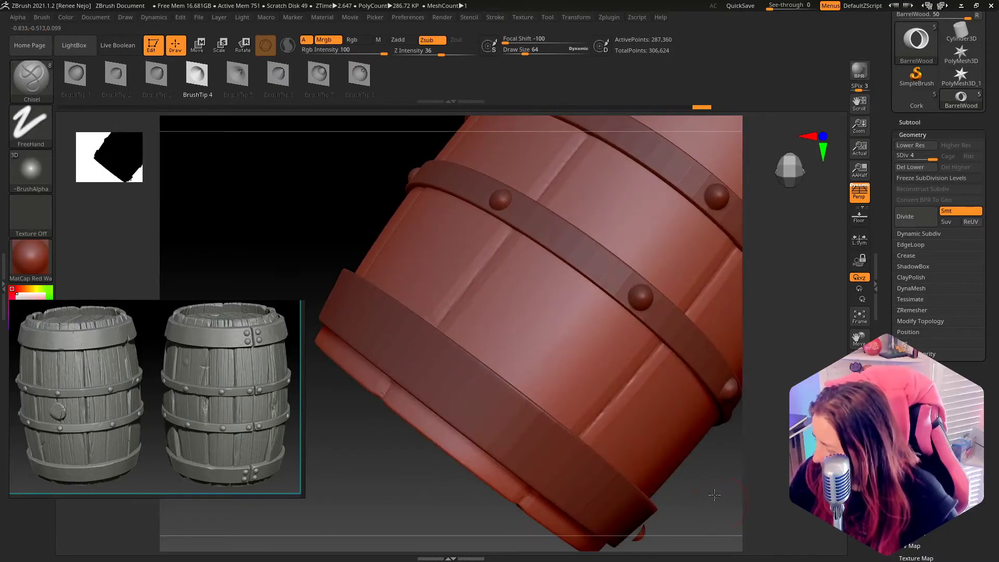
left_click_drag(715, 496, 682, 477, "shift")
left_click_drag(624, 395, 642, 350, "alt")
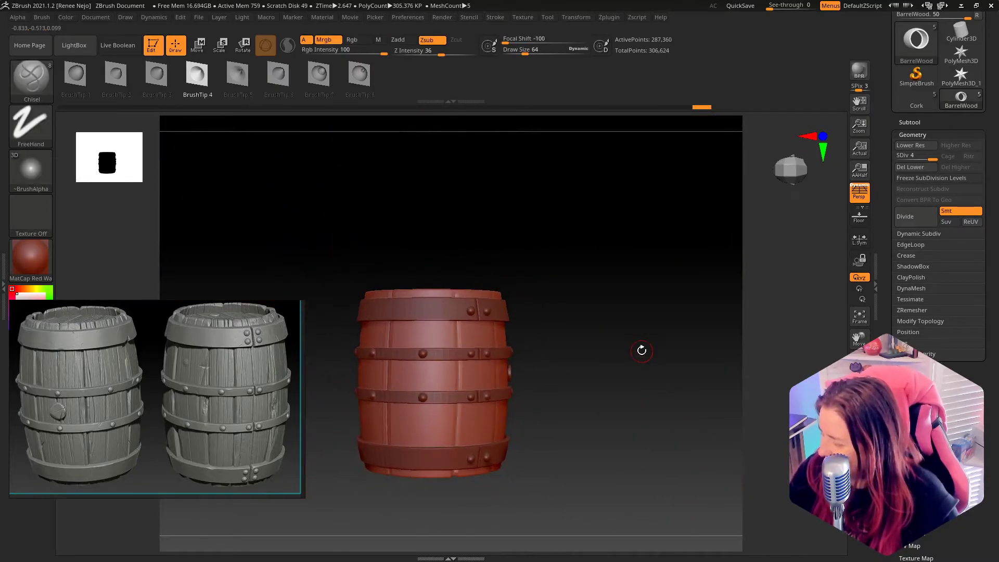
left_click_drag(614, 264, 613, 332)
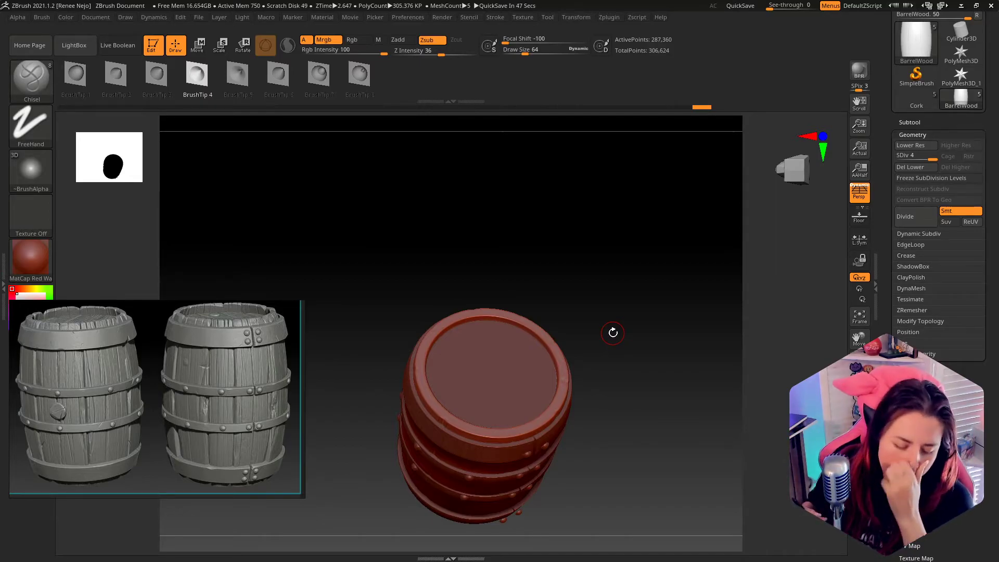
mouse_move(671, 417)
left_mouse_down()
mouse_move(662, 455)
mouse_move(670, 359)
mouse_move(664, 419)
mouse_move(644, 387)
mouse_move(658, 381)
mouse_move(656, 359)
left_mouse_up()
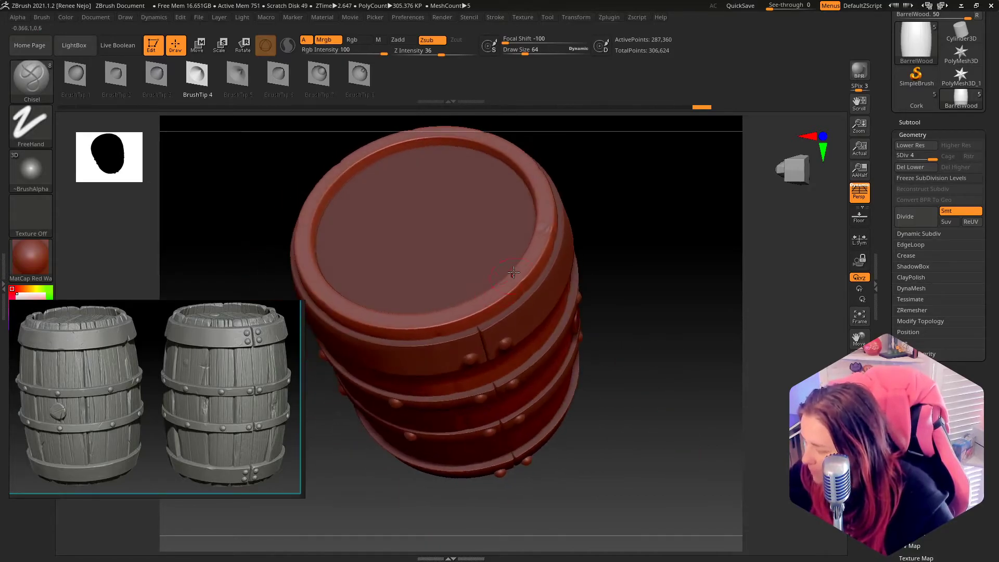
left_click_drag(525, 287, 468, 233)
mouse_move(641, 292)
left_mouse_down()
mouse_move(647, 325)
mouse_move(624, 383)
mouse_move(531, 327)
left_mouse_up()
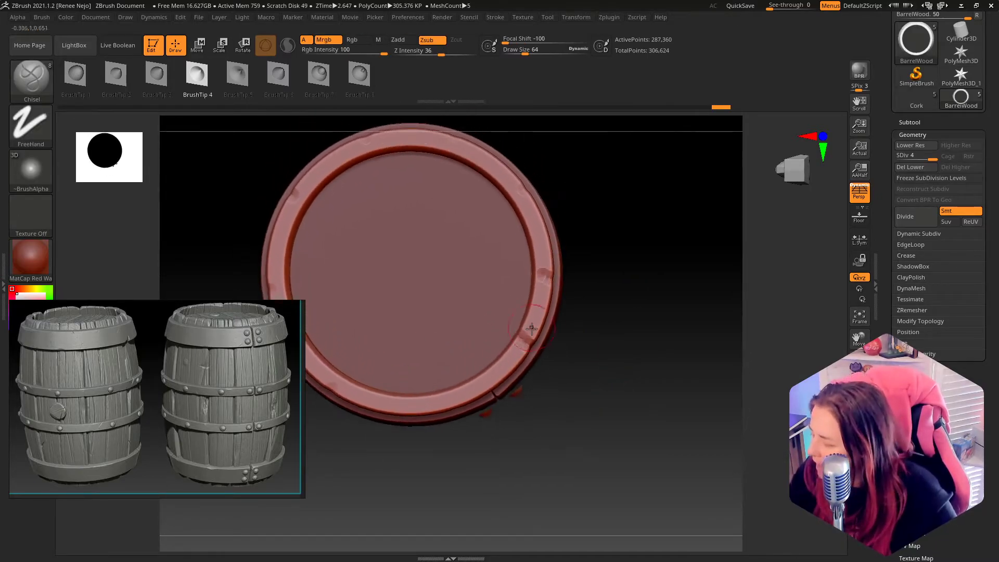
mouse_move(543, 275)
left_mouse_down()
mouse_move(606, 276)
mouse_move(627, 314)
left_mouse_up()
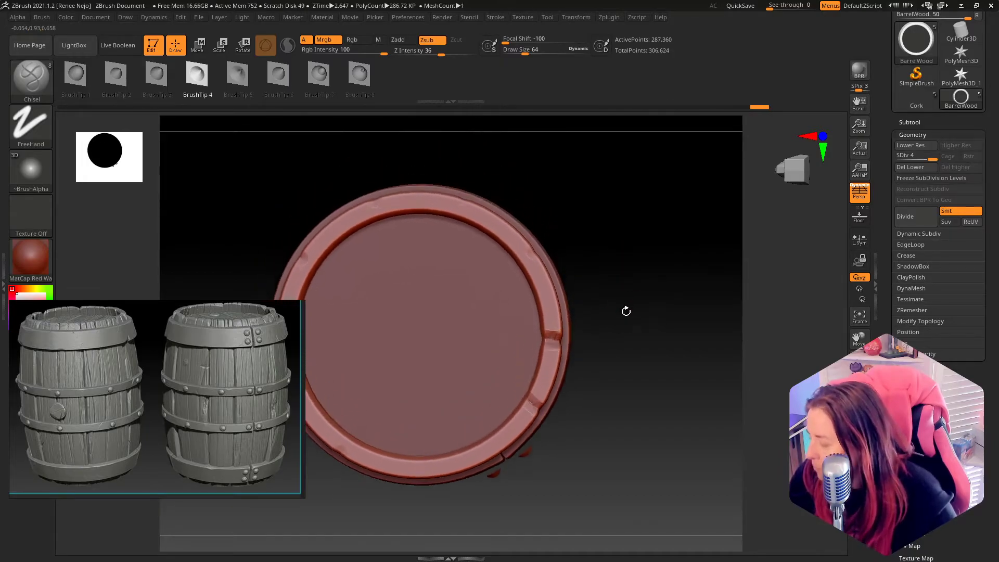
left_click_drag(523, 259, 587, 213)
Step: Continue chiselling plank notches around the rest of this end's rim, so each one meets a plank gap
left_click_drag(624, 224, 633, 281, "alt")
left_click_drag(489, 290, 510, 231)
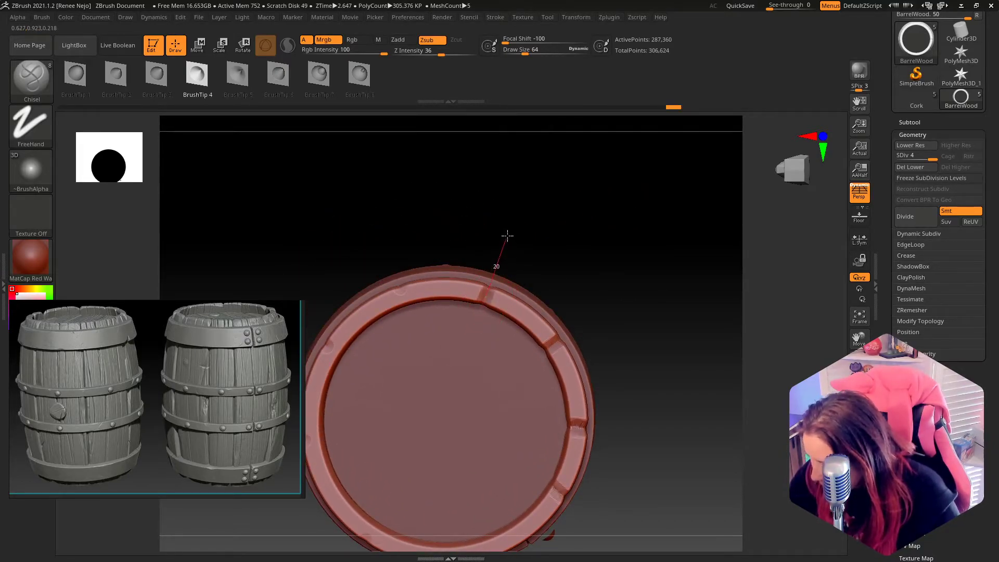
left_click_drag(402, 284, 421, 359)
left_click_drag(365, 218, 430, 174, "alt")
left_click_drag(377, 303, 455, 348)
left_click_drag(366, 397, 449, 384)
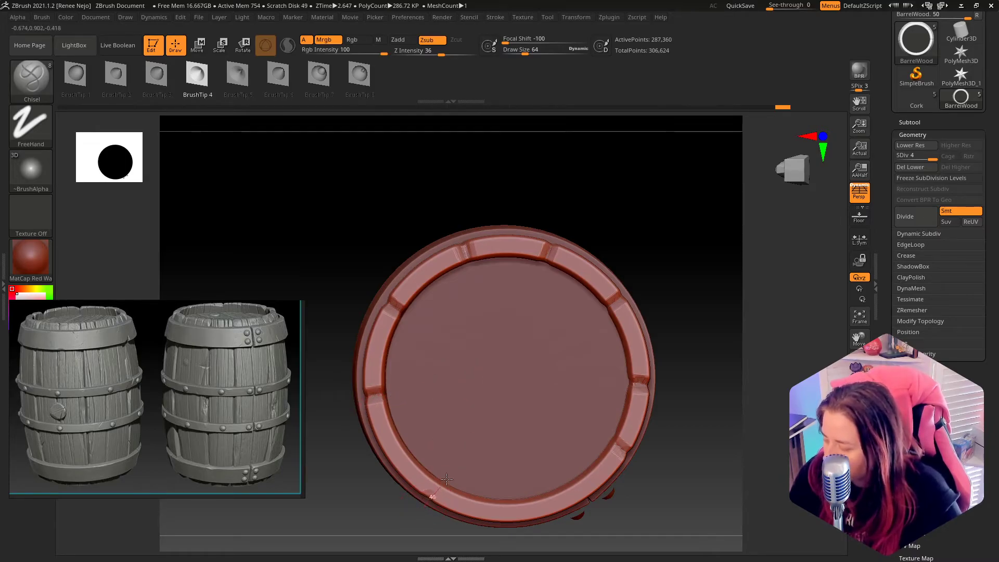
mouse_move(421, 507)
right_mouse_down()
mouse_move(448, 477)
mouse_move(436, 488)
right_mouse_up()
left_click_drag(436, 489, 479, 421)
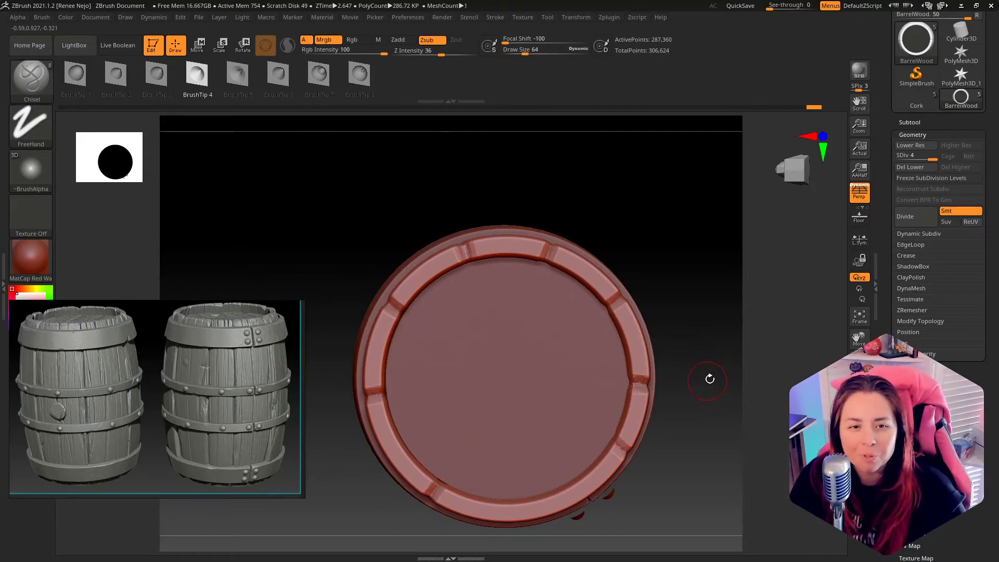
Step: Move the reference image clear of the colour picker and chisel the last rim notch near the metal hoop's seam
right_click_drag(711, 386, 687, 283, "alt")
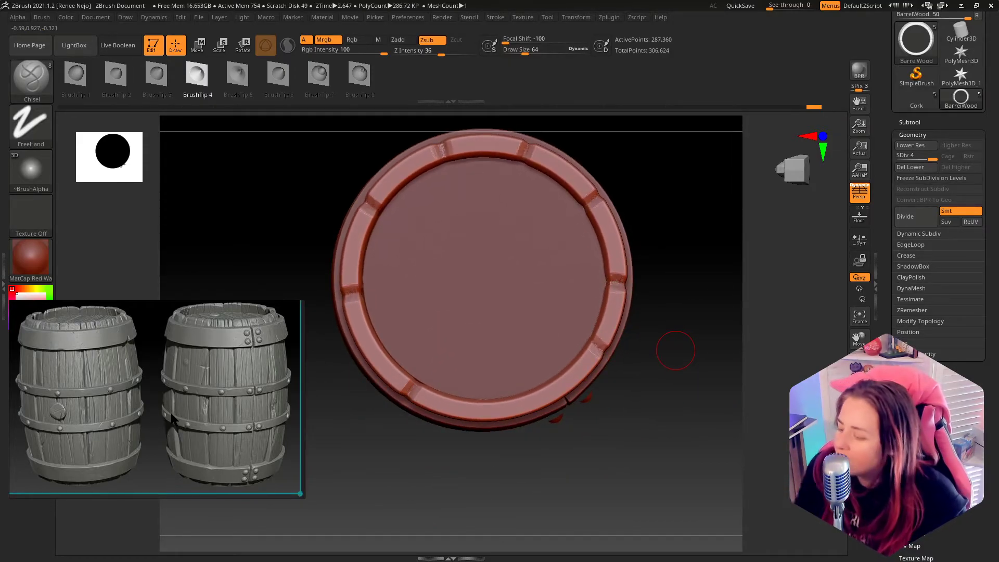
left_click_drag(171, 419, 205, 480)
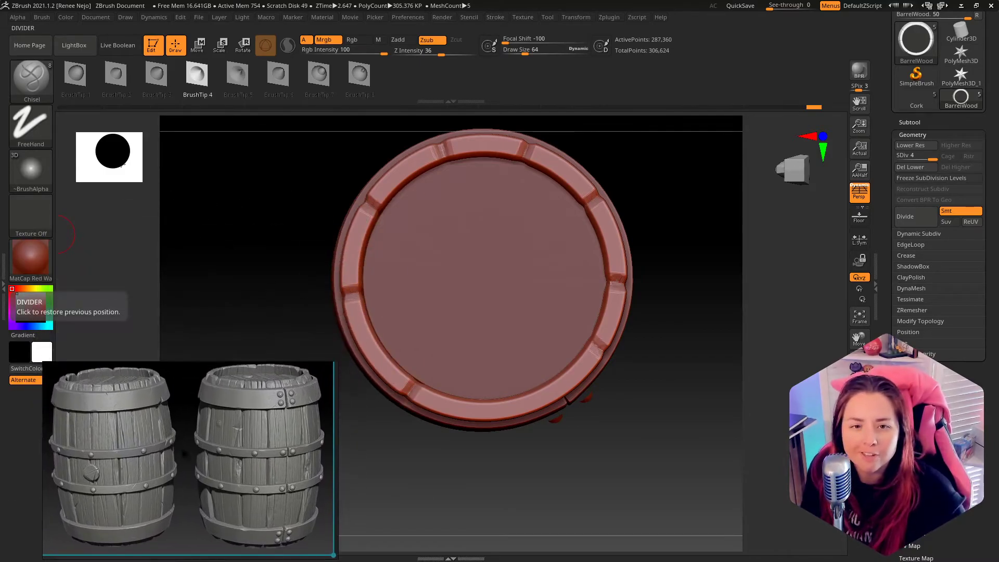
left_click_drag(694, 356, 642, 326)
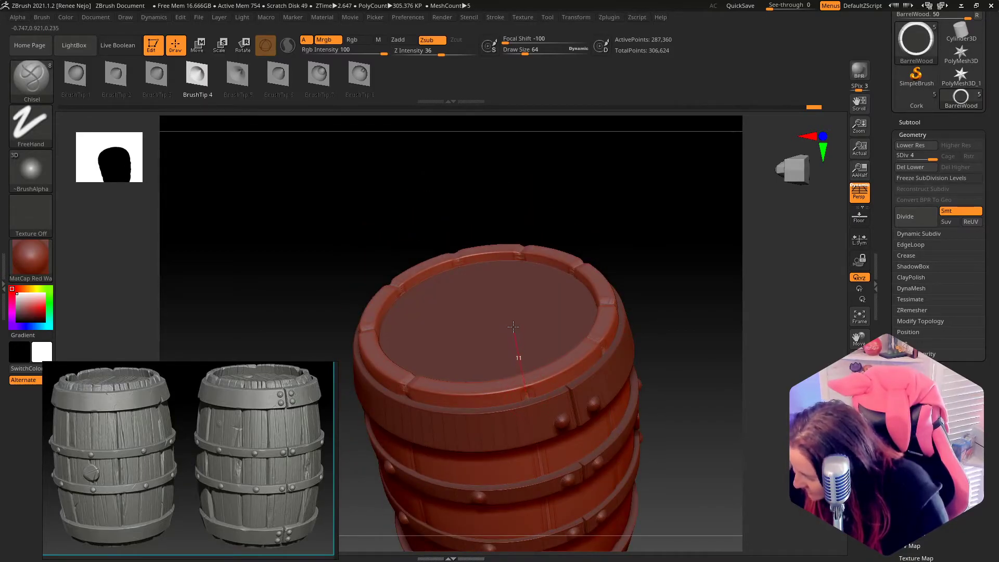
left_click_drag(609, 230, 551, 354)
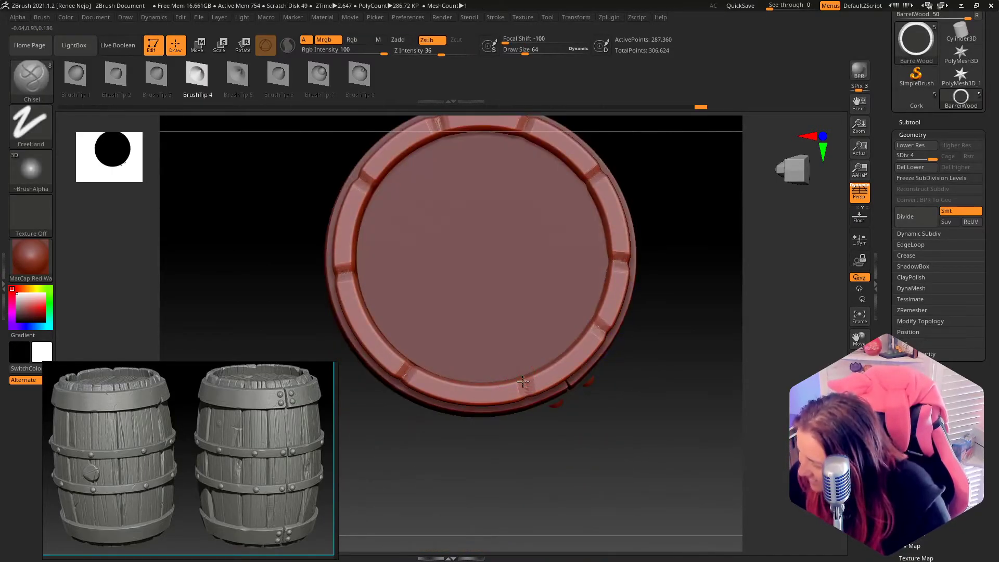
left_click_drag(535, 401, 520, 369)
mouse_move(648, 367)
left_mouse_down()
mouse_move(655, 419)
mouse_move(640, 486)
mouse_move(637, 472)
mouse_move(646, 491)
mouse_move(647, 357)
mouse_move(650, 417)
mouse_move(649, 359)
mouse_move(649, 394)
mouse_move(635, 375)
mouse_move(655, 409)
mouse_move(653, 283)
mouse_move(664, 373)
mouse_move(658, 338)
left_mouse_up()
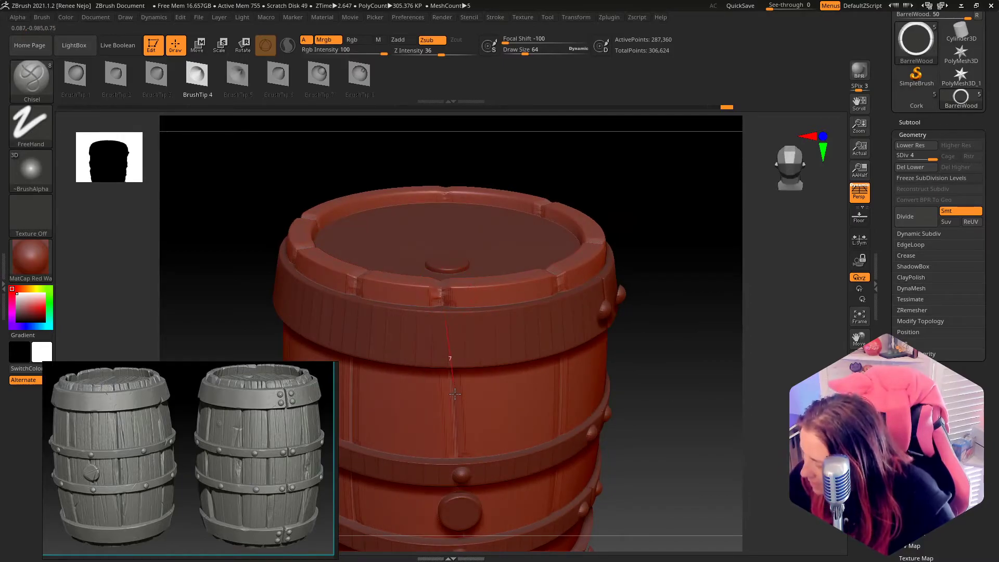
left_click_drag(463, 453, 463, 456)
left_click_drag(452, 401, 460, 462)
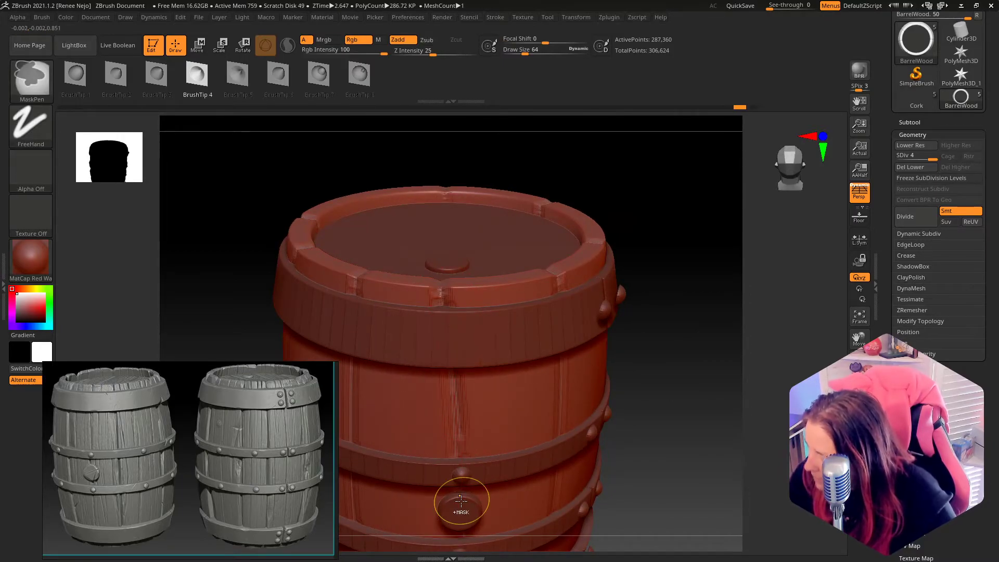
key("ctrl+z")
key("ctrl+z")
Step: Subdivide the barrel wood to level 5, deepen the plank gap by the cork, and reduce the brush draw size to 16
left_click(916, 219)
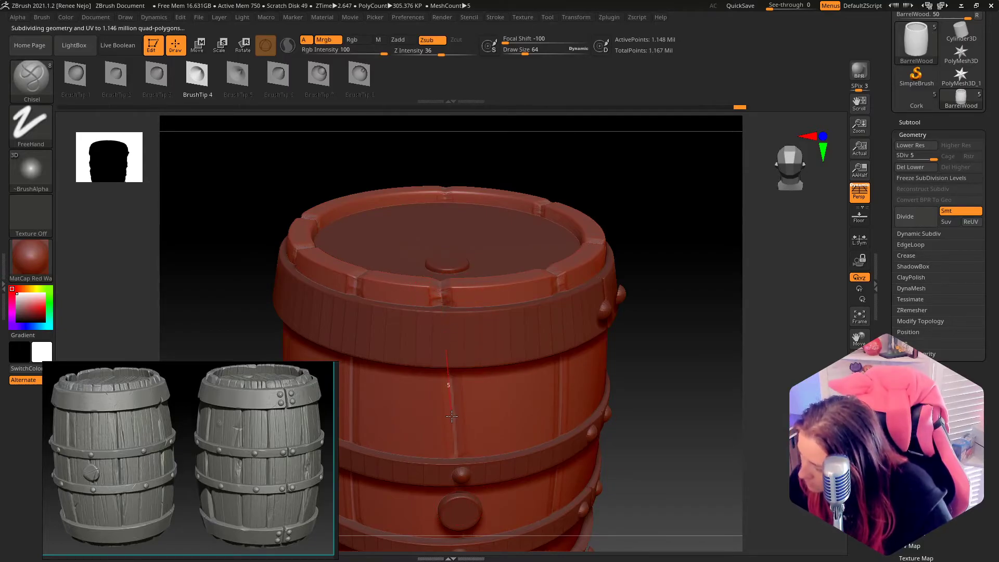
mouse_move(658, 437)
left_mouse_down()
mouse_move(673, 413)
mouse_move(668, 422)
mouse_move(529, 444)
left_mouse_up()
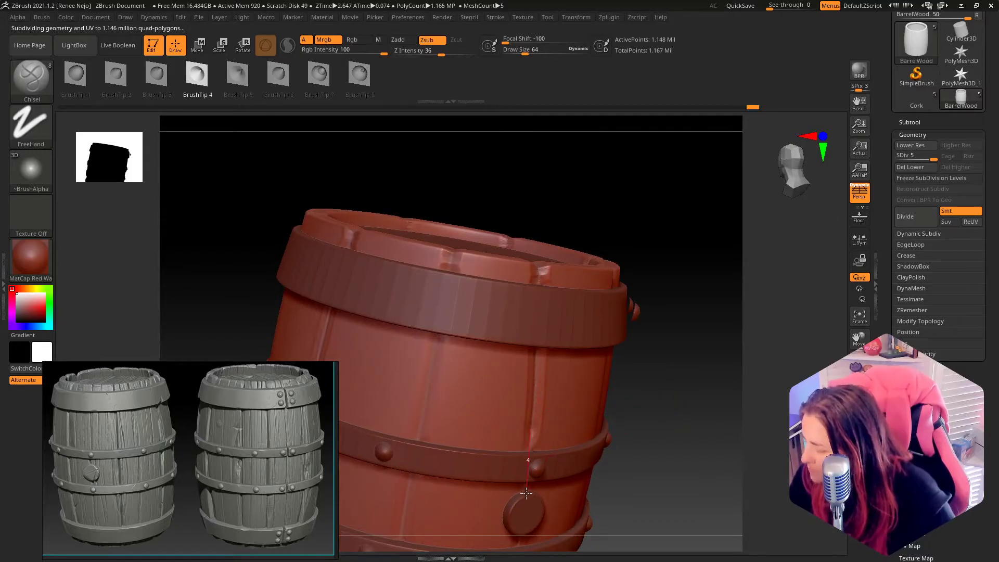
key("bracketleft")
key("bracketleft")
key("bracketleft")
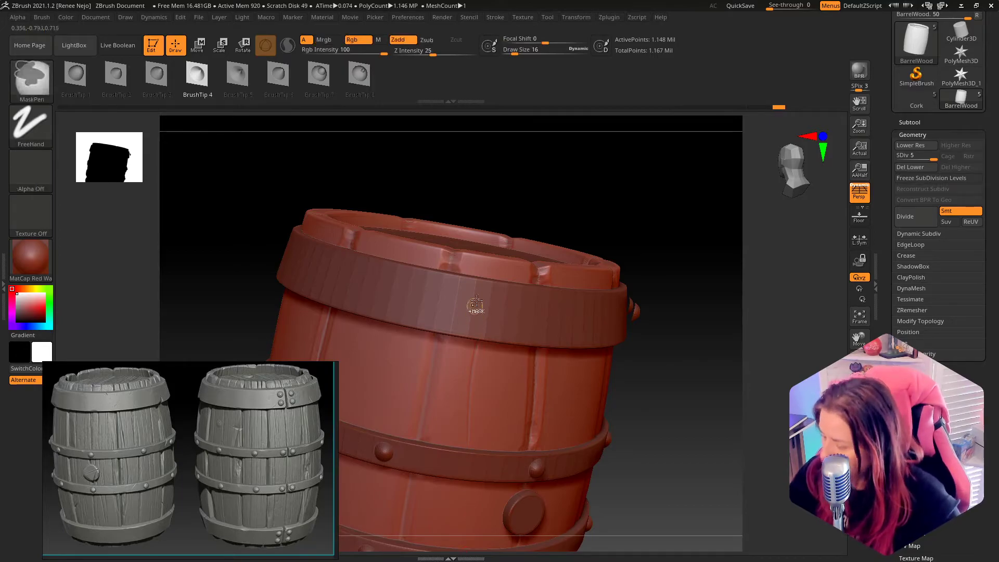
Step: Carve thin wood grain lines and a spiral knot down the plank beside the cork, starting from the rim
left_click_drag(477, 259, 469, 285)
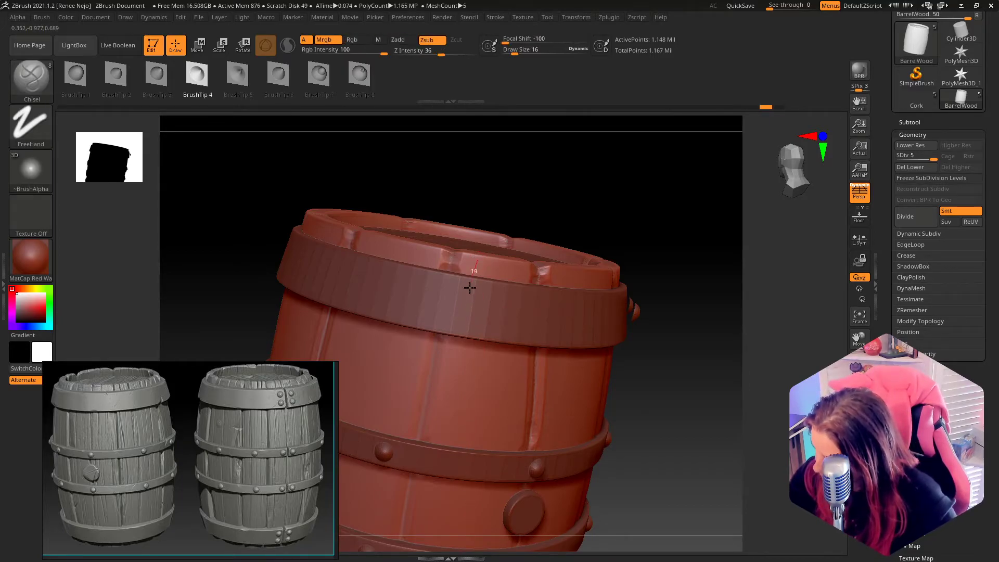
left_click_drag(465, 341, 463, 423)
left_click_drag(461, 515, 451, 553)
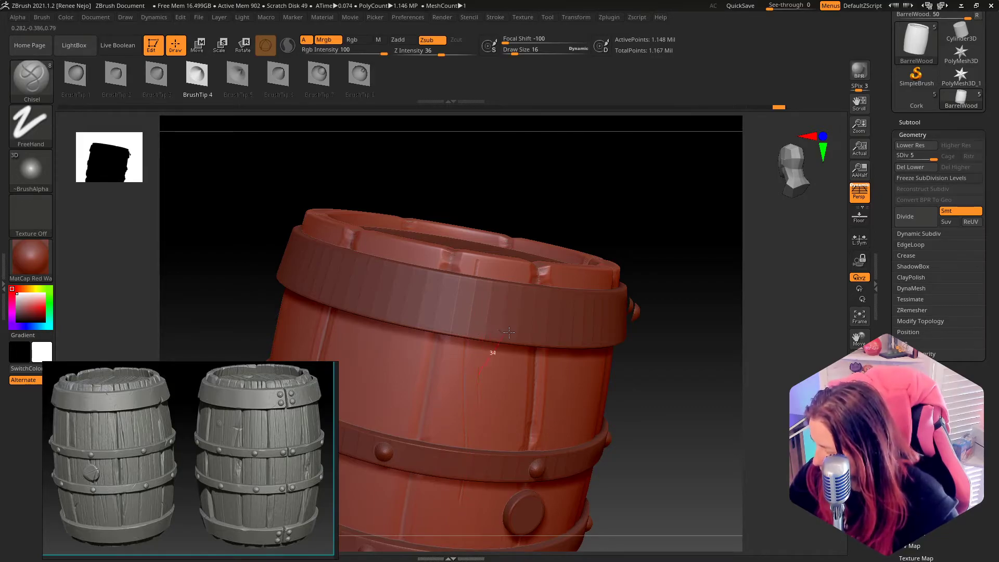
left_click_drag(525, 408, 526, 409)
key("ctrl")
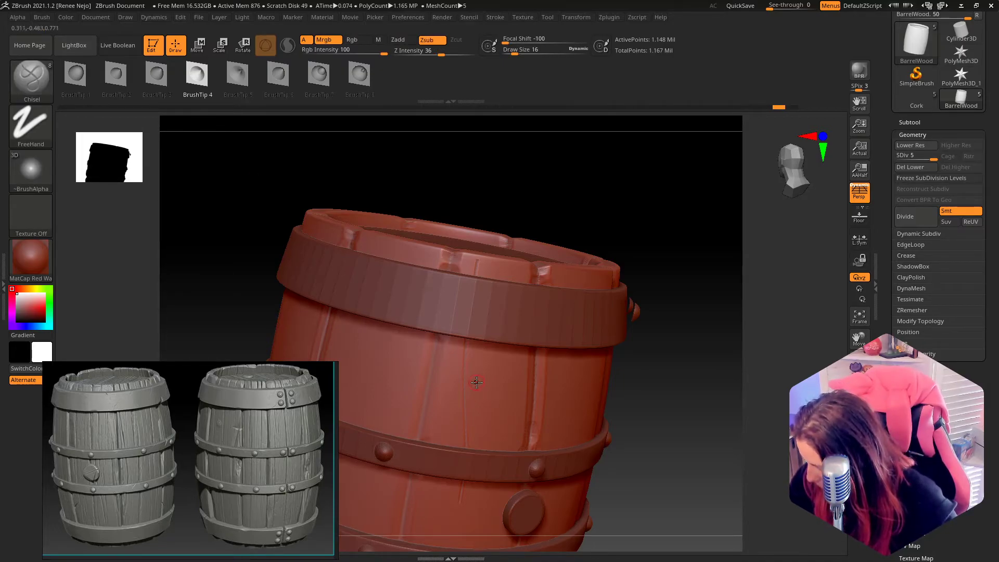
left_click_drag(472, 446, 467, 527)
Step: Add long curved grain lines around the spiral knot and continue them down the same plank beside the cork
left_click_drag(640, 435, 627, 396)
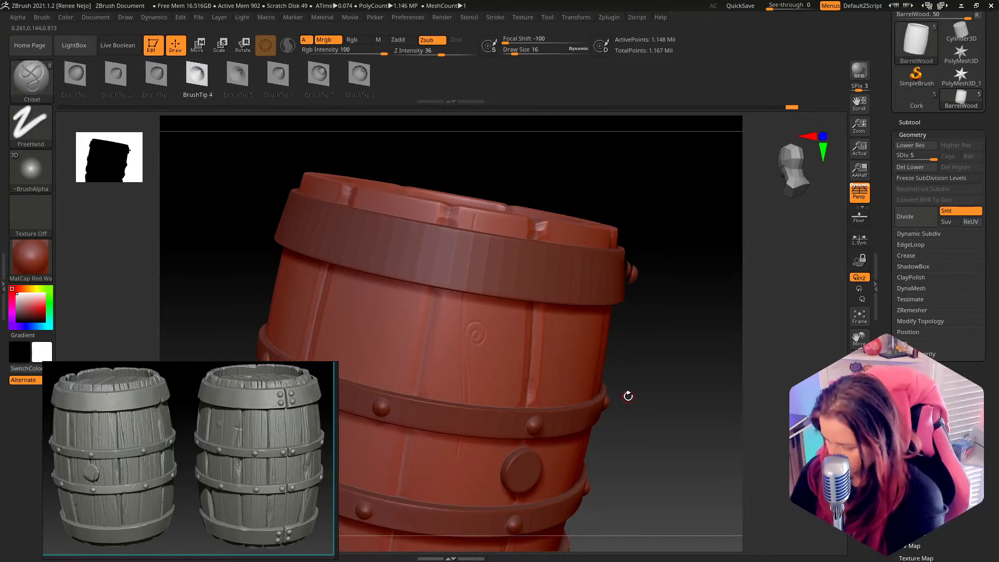
left_click_drag(692, 403, 663, 401)
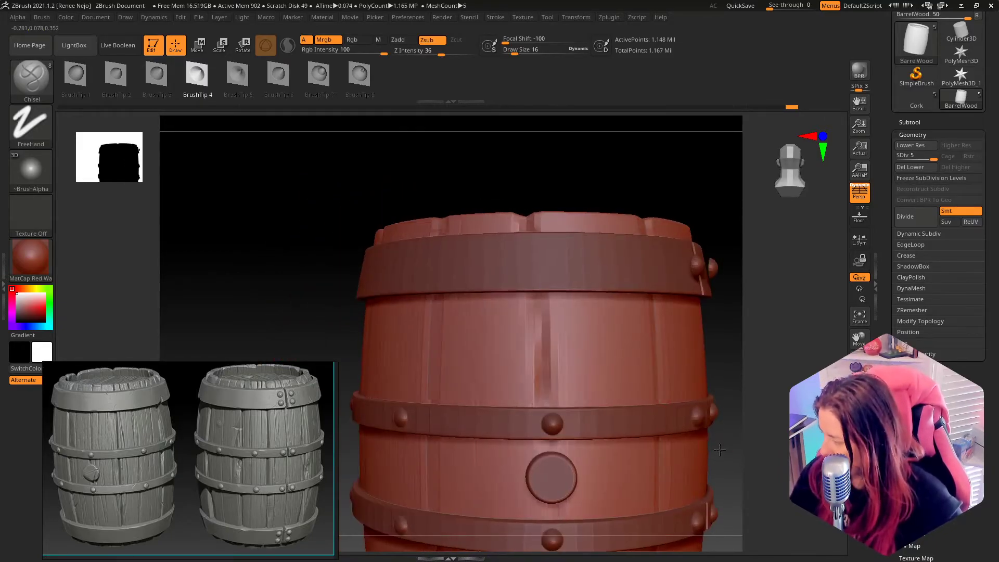
left_click_drag(719, 451, 706, 390, "alt")
left_click_drag(482, 499, 481, 528)
left_click_drag(655, 428, 647, 367, "alt")
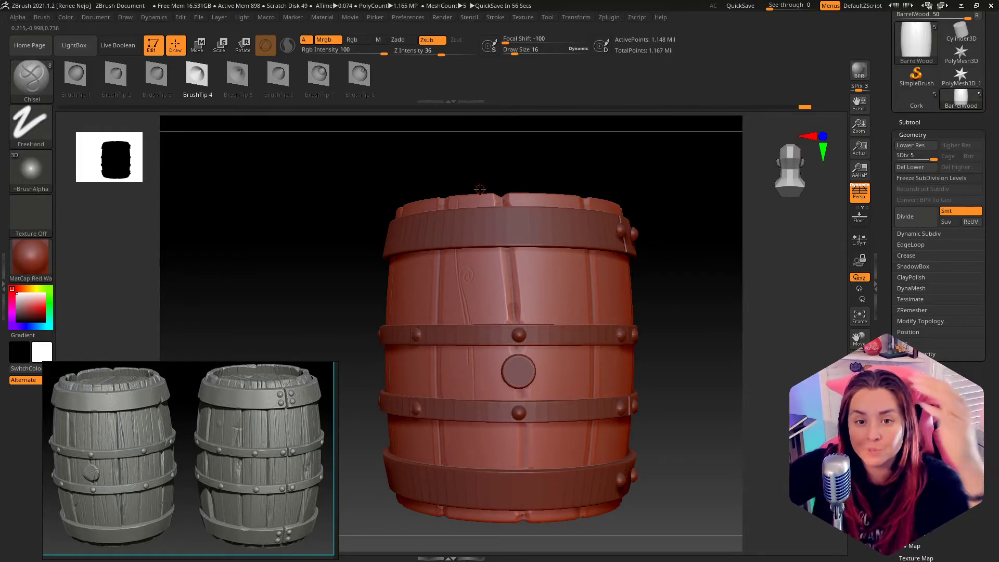
left_click_drag(682, 347, 658, 414)
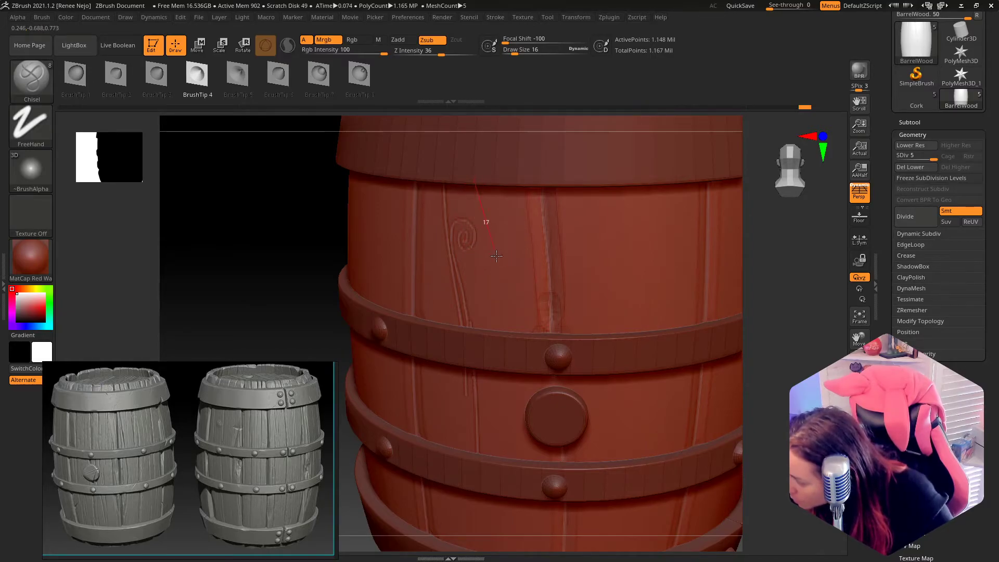
left_click_drag(484, 411, 492, 507)
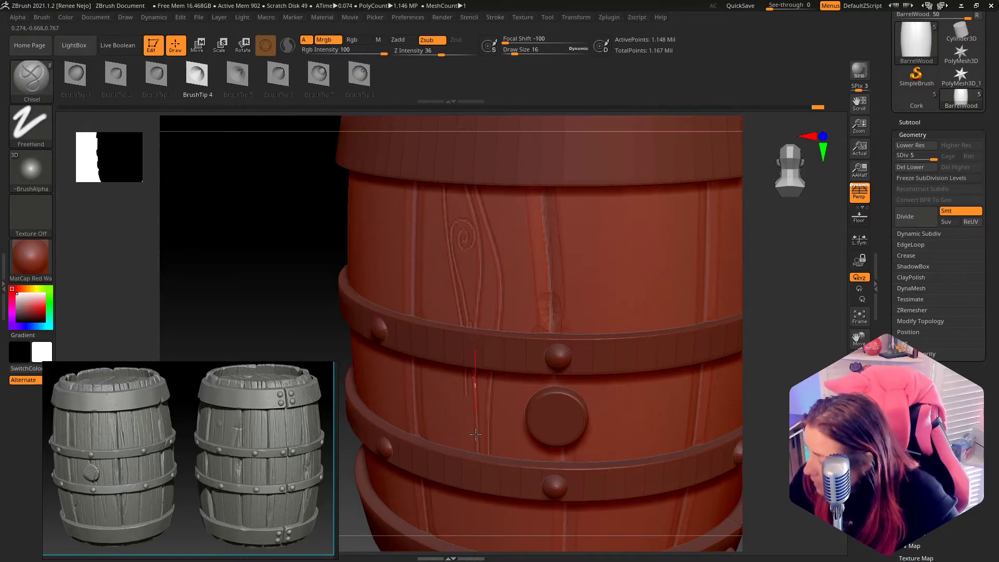
left_click_drag(468, 516, 465, 558)
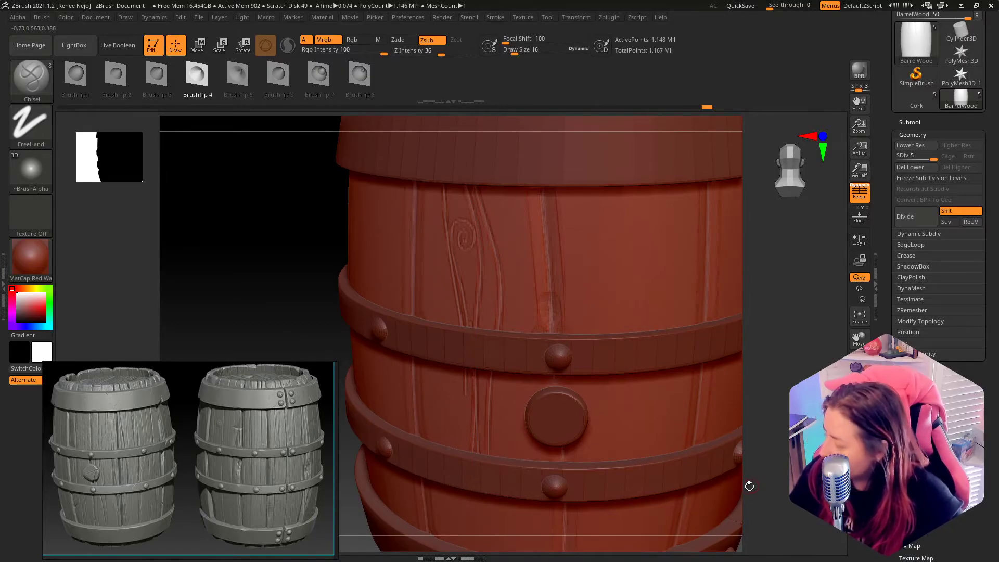
Step: Carve thin grain strokes into the wide plank gap above and below the cork
key("f")
mouse_move(693, 461)
left_mouse_down()
mouse_move(674, 321)
mouse_move(684, 421)
left_mouse_up()
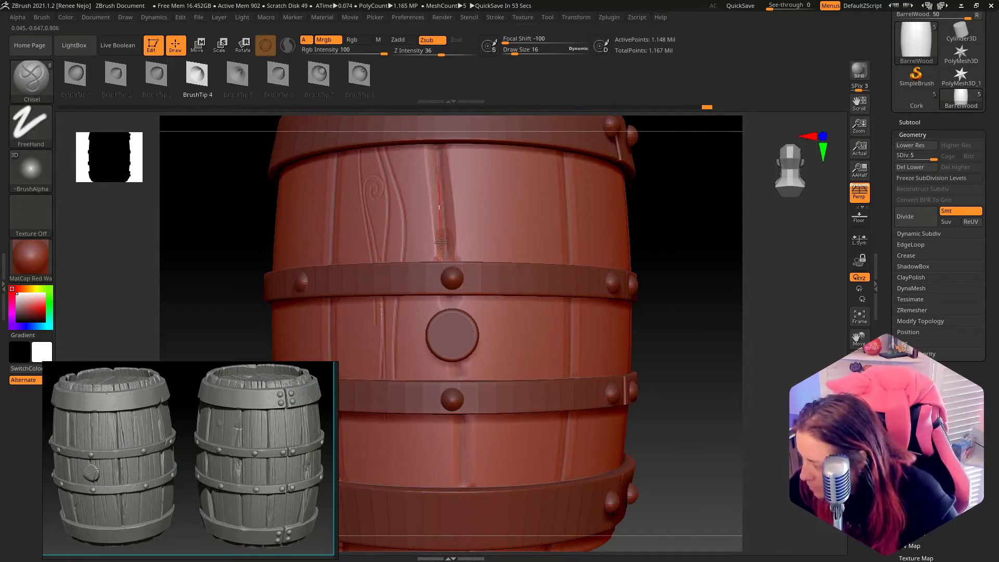
left_click_drag(447, 302, 446, 300)
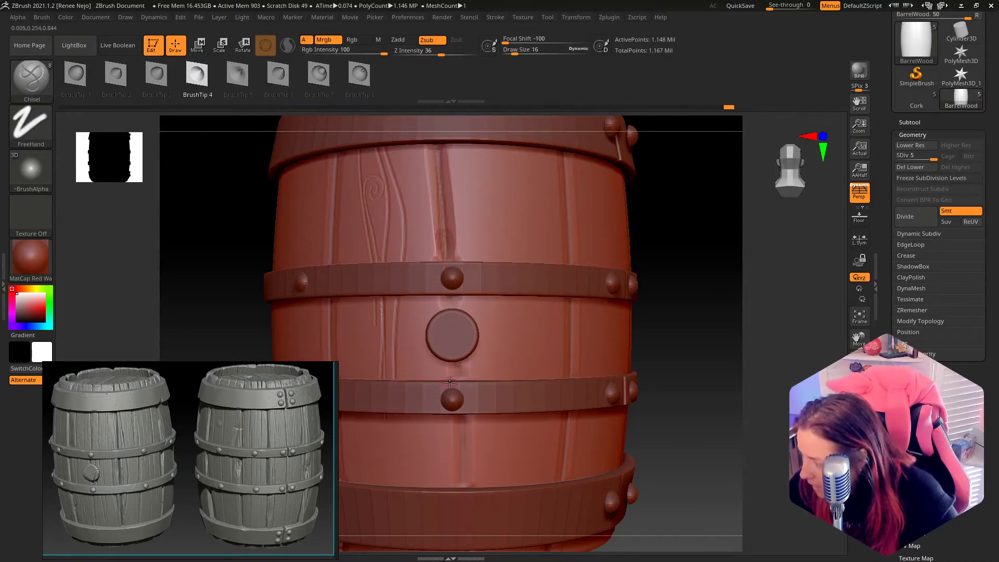
left_click_drag(464, 201, 470, 271)
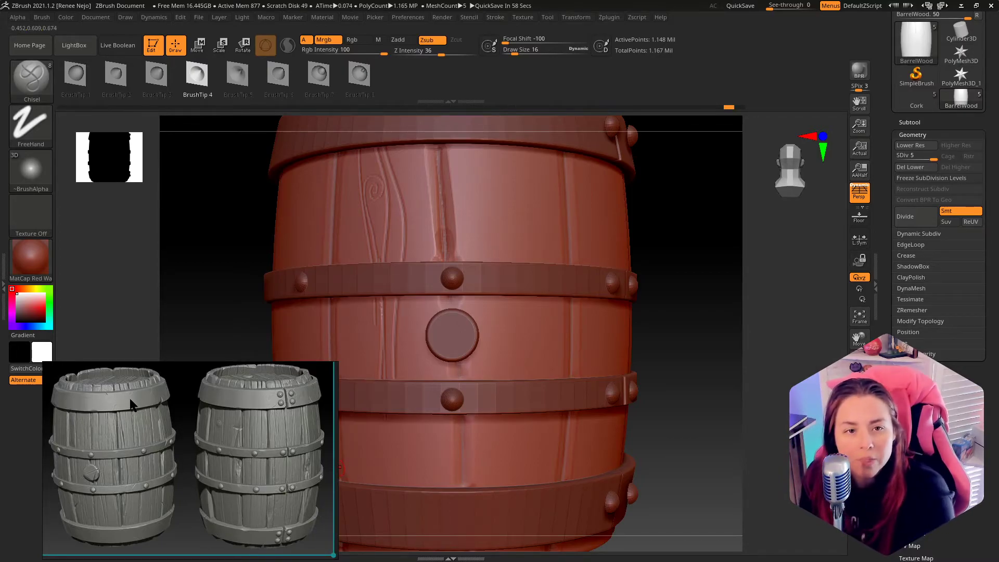
Step: Select the MedalBands subtool and examine the top band and its bolts from several sides of the barrel
mouse_move(696, 275)
left_mouse_down()
mouse_move(693, 312)
mouse_move(695, 281)
mouse_move(653, 328)
mouse_move(622, 330)
mouse_move(649, 327)
mouse_move(647, 298)
mouse_move(648, 352)
mouse_move(697, 448)
mouse_move(687, 270)
left_mouse_up()
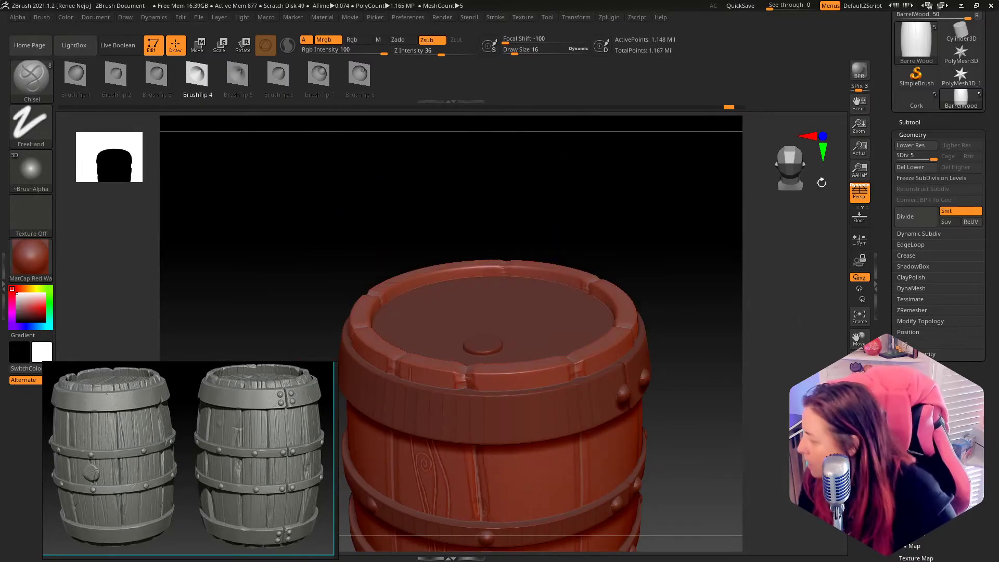
left_click(920, 131)
left_click(910, 123)
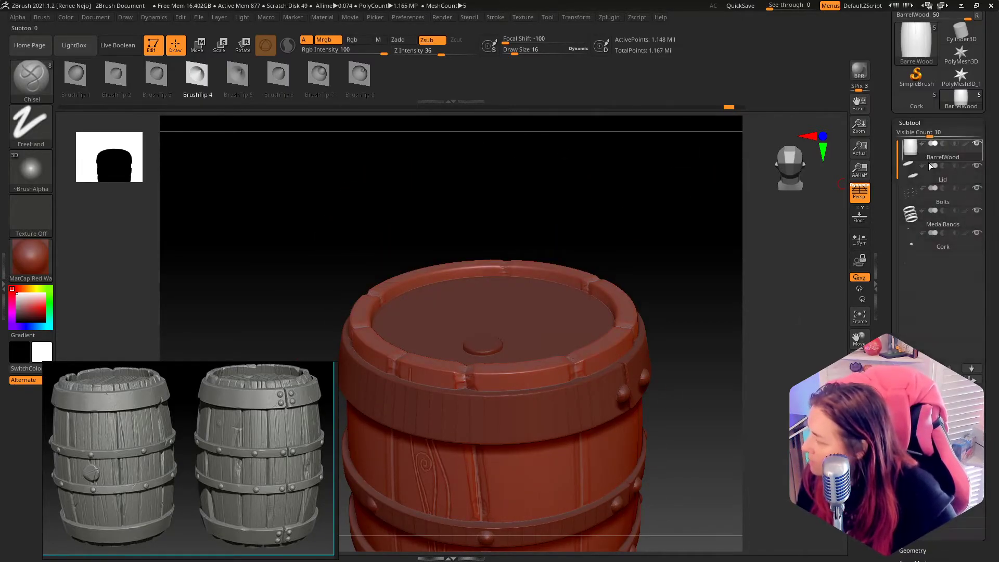
left_click(908, 215)
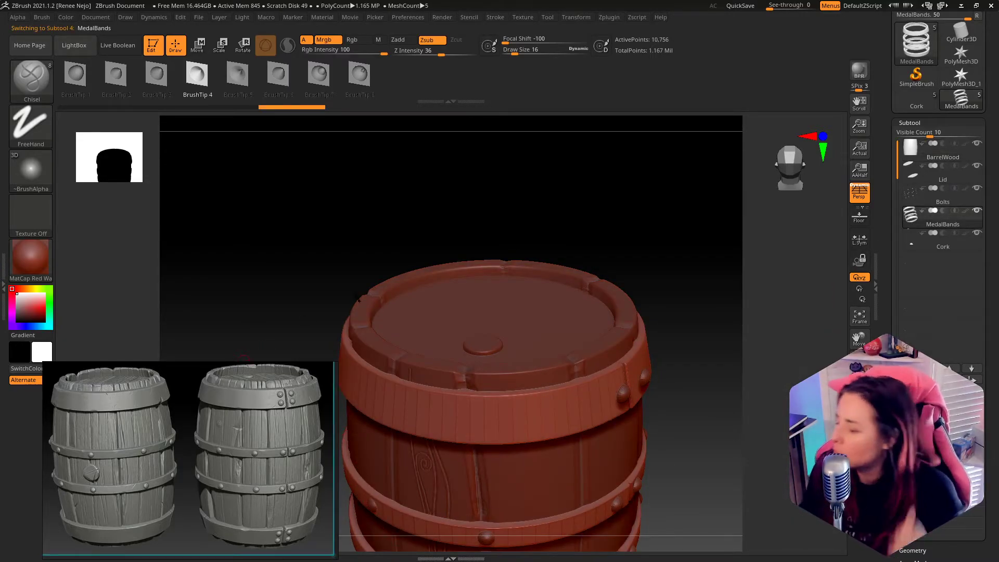
left_click_drag(708, 296, 697, 354)
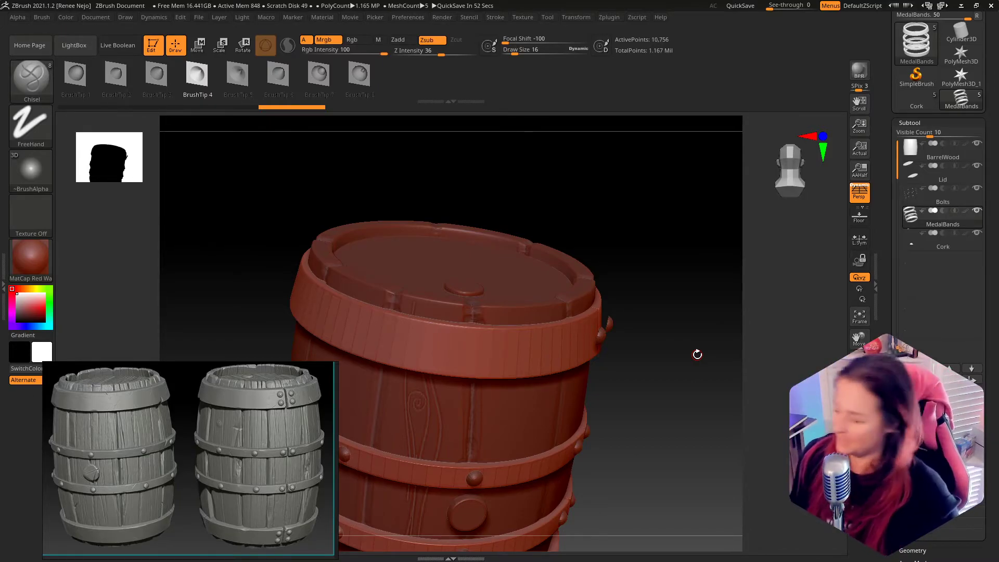
mouse_move(673, 464)
left_mouse_down()
mouse_move(660, 464)
mouse_move(671, 462)
mouse_move(669, 423)
mouse_move(669, 457)
mouse_move(667, 449)
left_mouse_up()
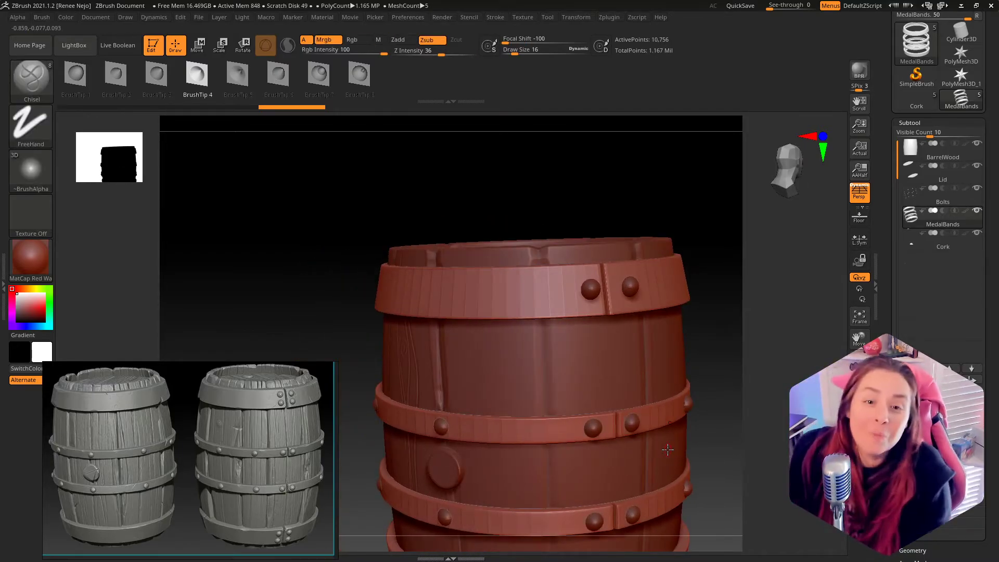
left_click_drag(722, 372, 504, 356)
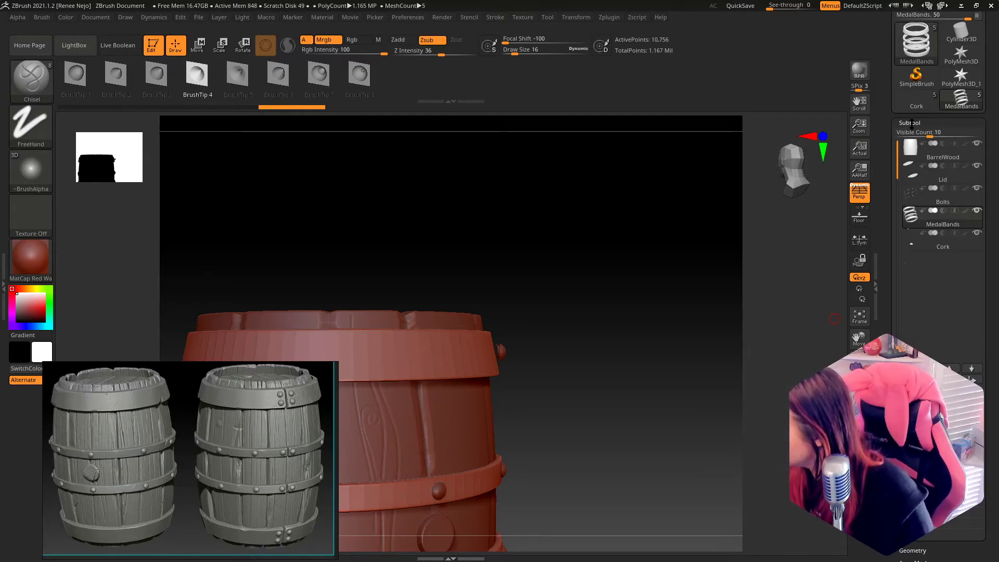
Step: Make the Bolts subtool active, choose the Move brush, and raise its draw size to 132
left_click(942, 195)
mouse_move(659, 322)
left_mouse_down()
mouse_move(646, 297)
mouse_move(615, 356)
mouse_move(585, 366)
mouse_move(644, 359)
mouse_move(641, 428)
left_mouse_up()
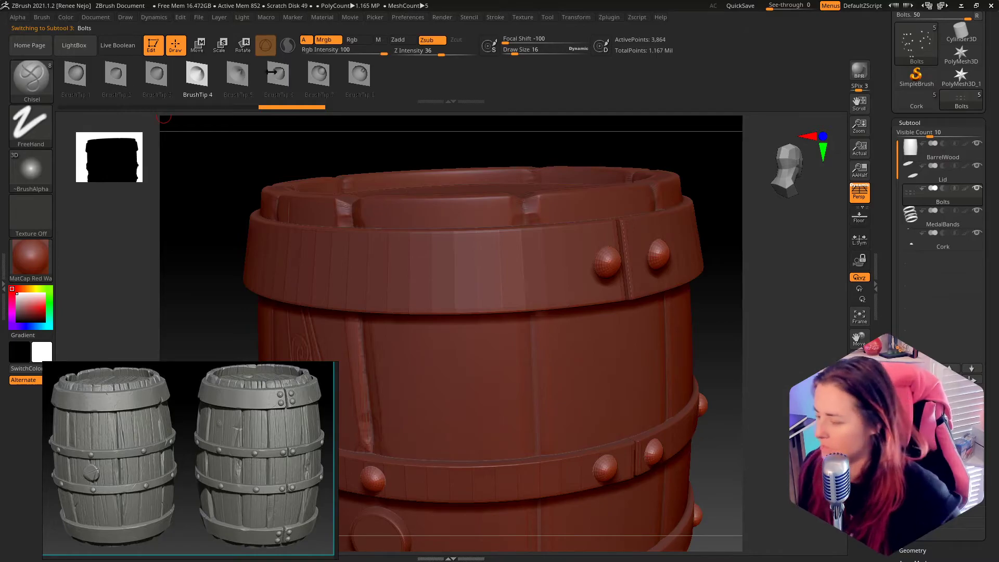
left_click(44, 86)
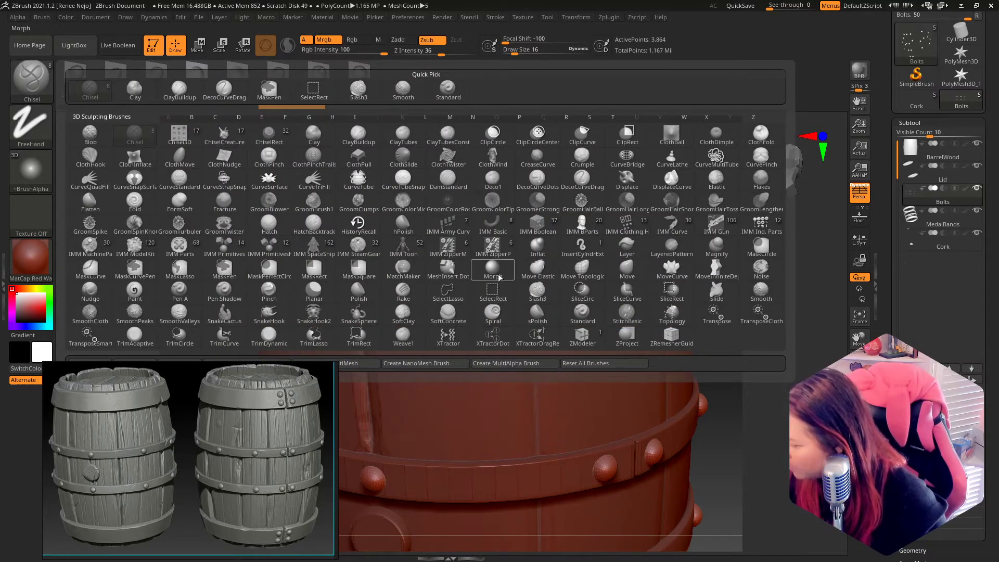
left_click(635, 269)
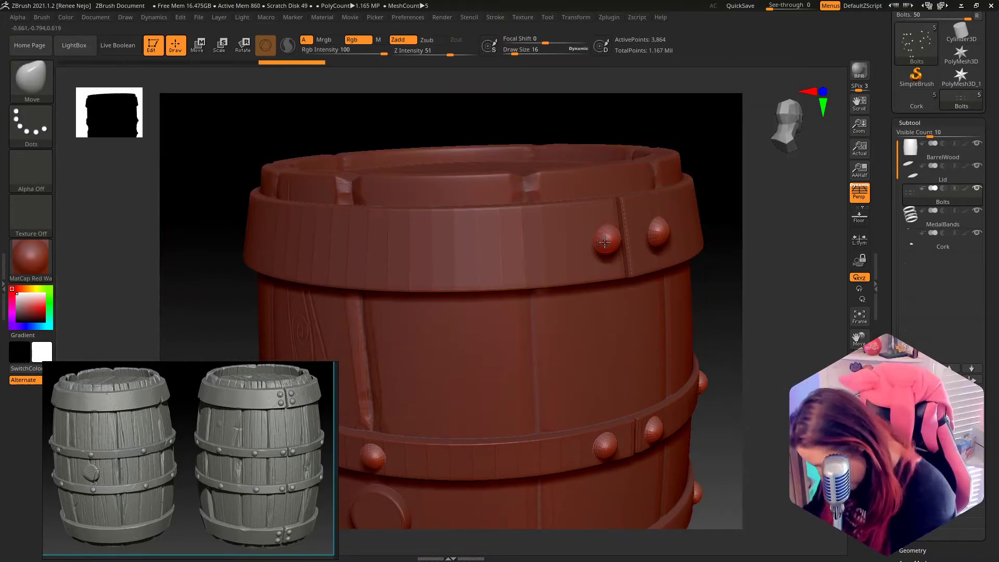
key("bracketright")
key("bracketright")
key("bracketright")
key("bracketright")
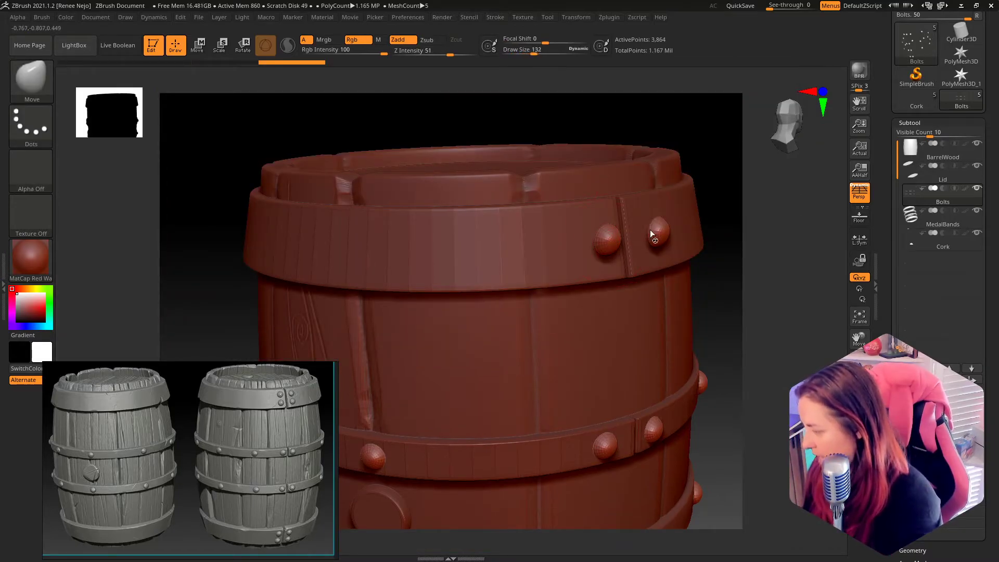
Step: Try to push the pair of bolts beside the top band's seam into the band with the Move brush
left_click_drag(641, 229, 635, 234)
mouse_move(724, 261)
left_mouse_down()
mouse_move(732, 269)
mouse_move(697, 172)
left_mouse_up()
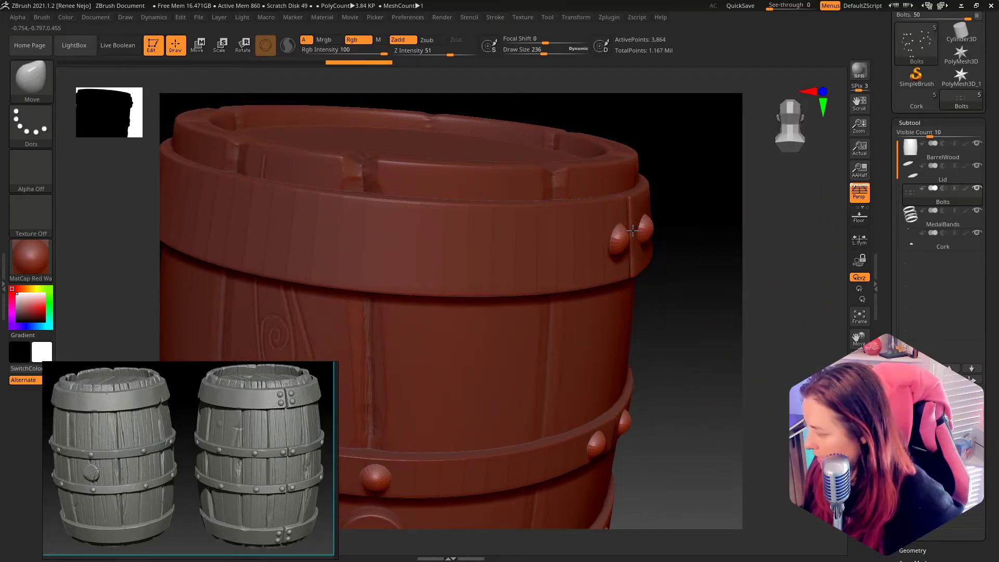
mouse_move(695, 267)
left_mouse_down()
mouse_move(705, 274)
mouse_move(662, 234)
mouse_move(684, 220)
mouse_move(697, 270)
mouse_move(712, 281)
mouse_move(689, 185)
mouse_move(658, 214)
mouse_move(665, 225)
mouse_move(635, 225)
mouse_move(676, 273)
mouse_move(742, 312)
left_mouse_up()
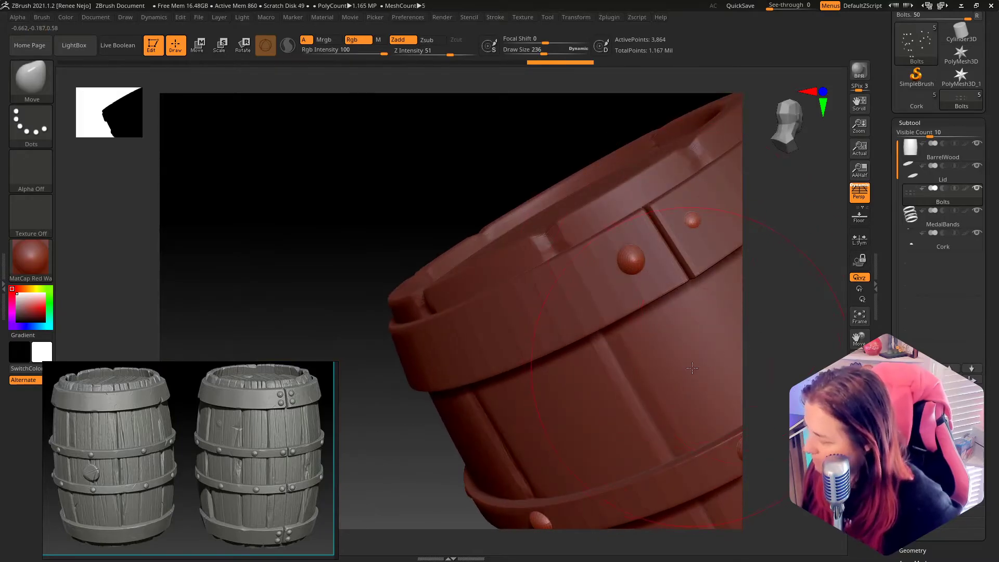
left_click_drag(452, 173, 649, 270)
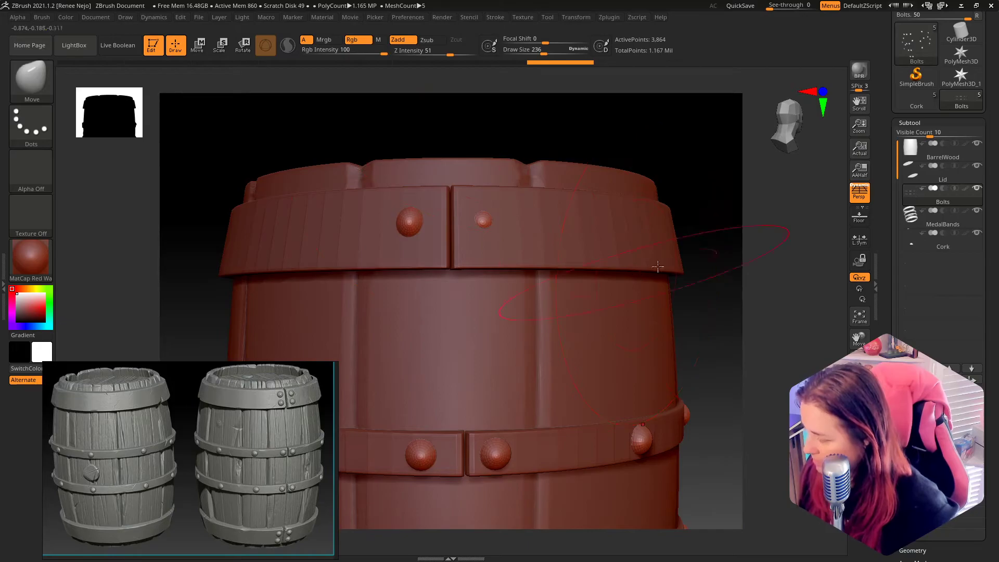
key("ctrl+z")
key("ctrl+z")
Step: Mask all bolts except the pair beside the seam of the top metal band
left_click_drag(379, 195, 457, 223)
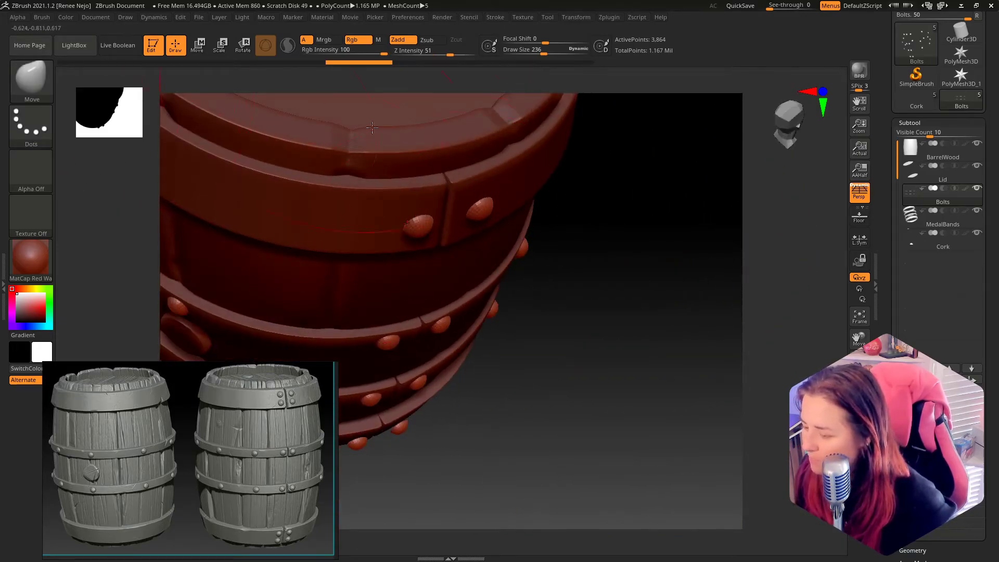
key("w")
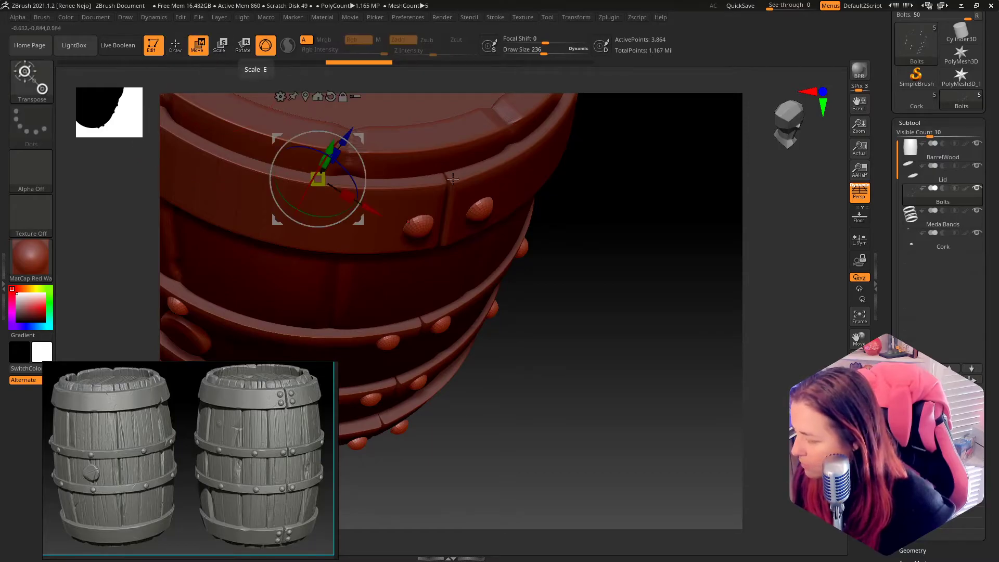
key("q")
mouse_move(633, 385)
left_mouse_down()
mouse_move(593, 414)
mouse_move(583, 317)
mouse_move(535, 345)
mouse_move(578, 390)
left_mouse_up()
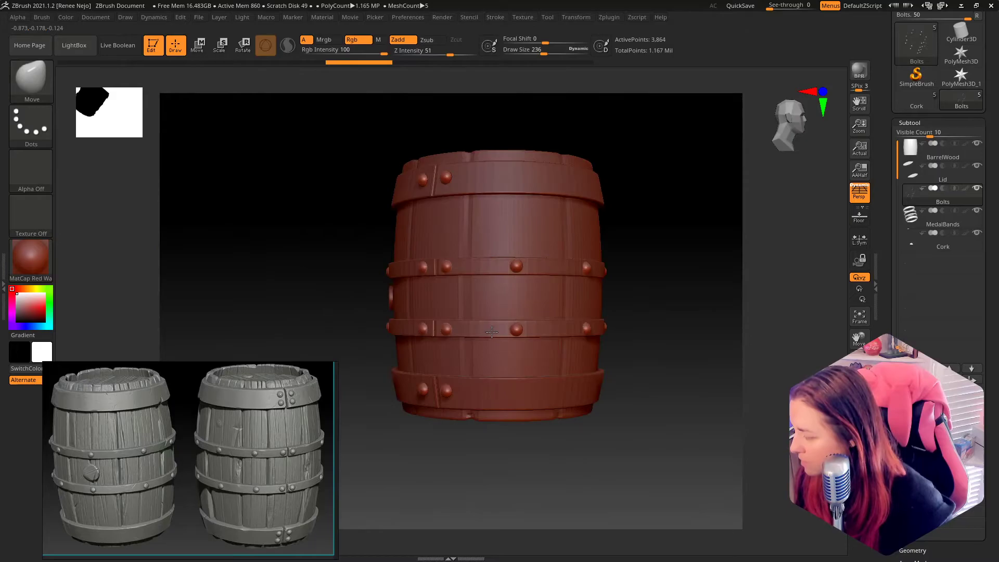
mouse_move(693, 474)
left_mouse_down("ctrl")
mouse_move(473, 368)
mouse_move(351, 225)
mouse_move(328, 211)
mouse_move(635, 290)
mouse_move(607, 257)
mouse_move(590, 258)
mouse_move(568, 404)
mouse_move(332, 145)
left_mouse_up("ctrl")
Step: Try to shift the unmasked top-band bolts toward the barrel along the X axis with the transform gizmo
left_click(195, 48)
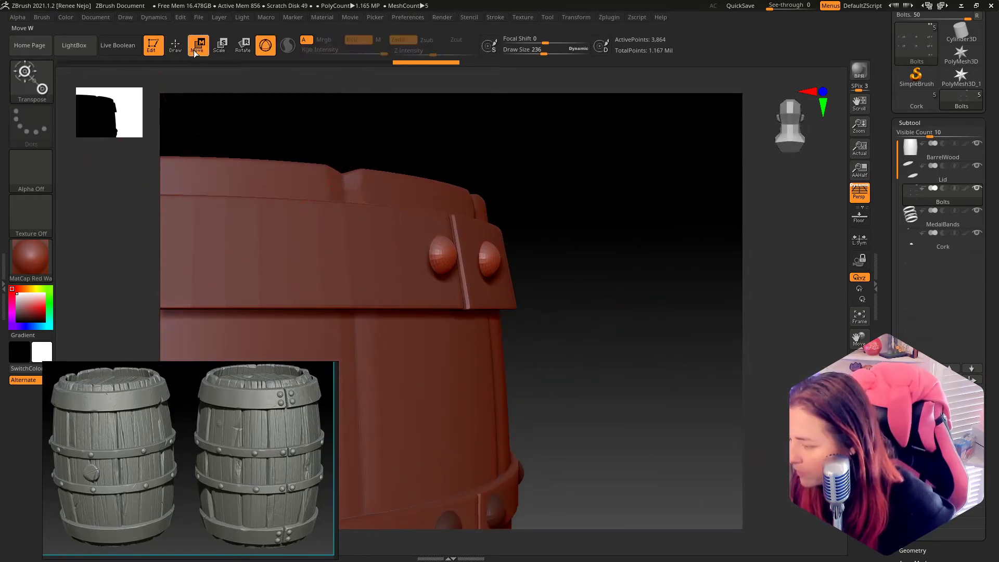
left_click(152, 50)
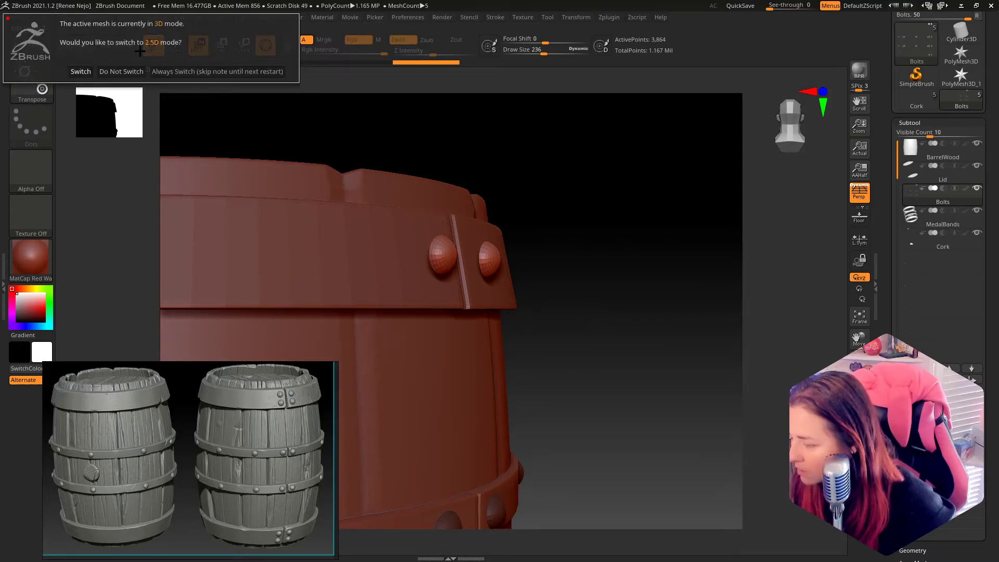
left_click(121, 71)
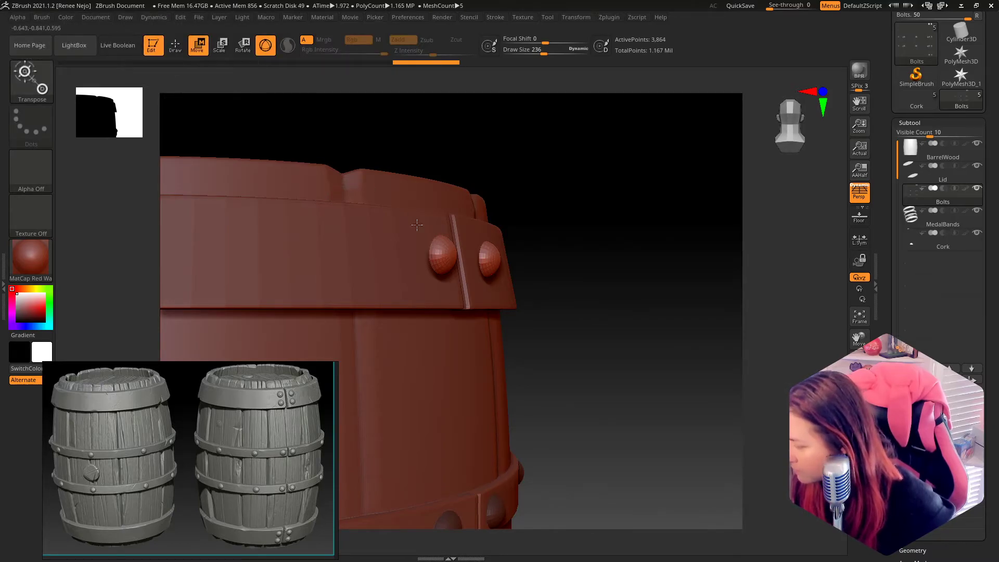
left_click_drag(395, 125, 583, 328)
key("f")
left_click_drag(596, 264, 493, 377, "alt")
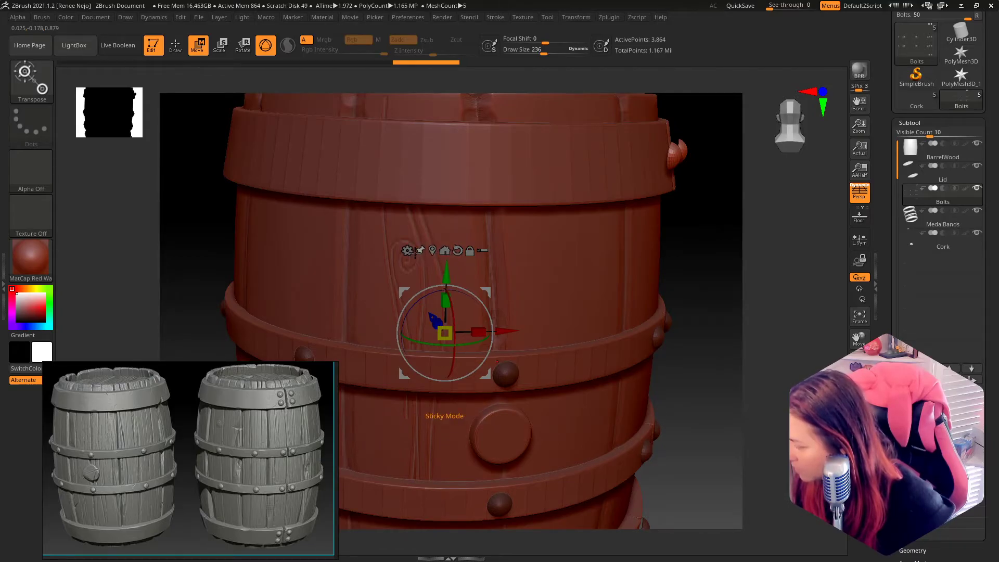
left_click_drag(506, 331, 498, 331)
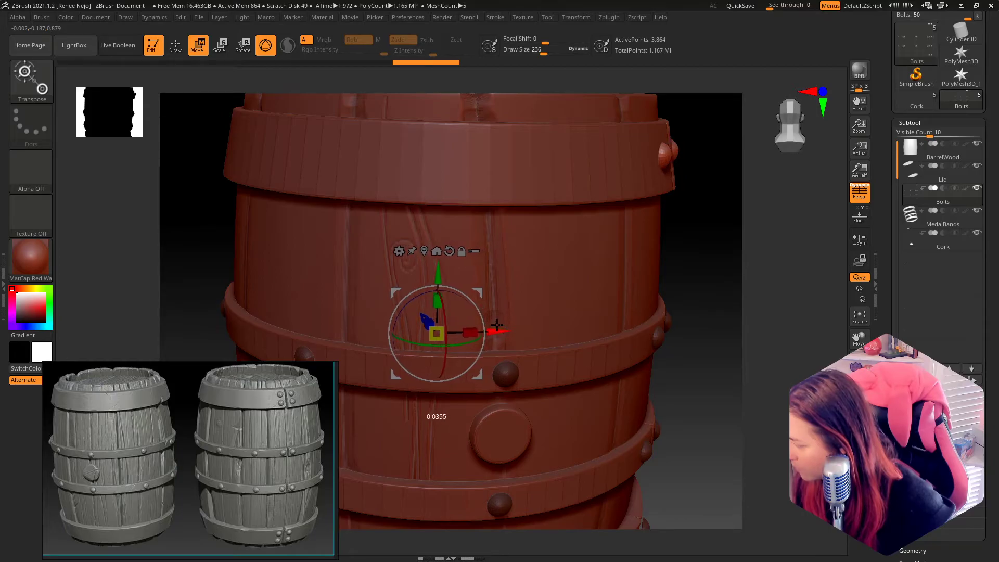
key("ctrl+z")
Step: Reposition and reorient the transform gizmo at the unmasked pair of bolts on the top band
left_click_drag(710, 267, 606, 307)
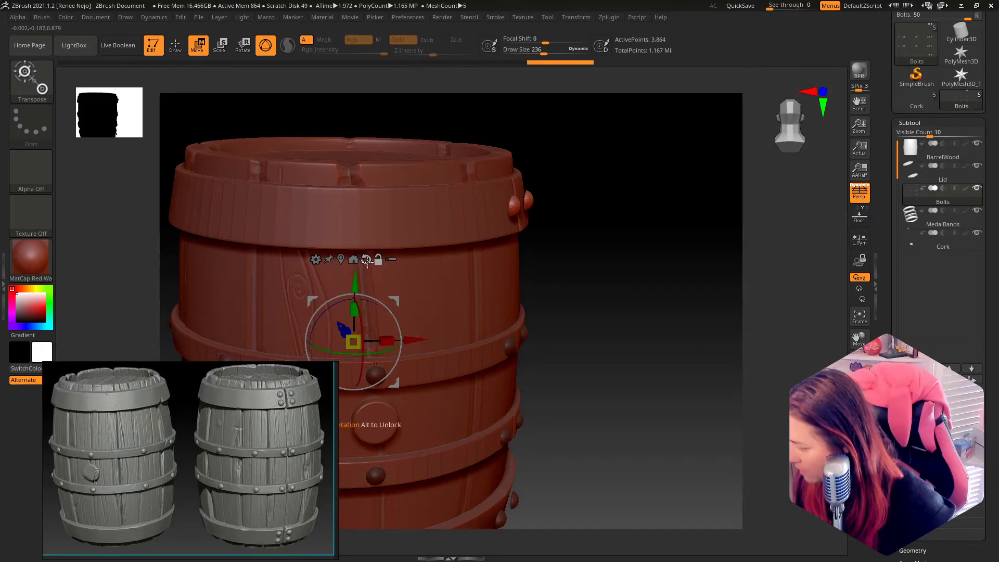
left_click_drag(433, 339, 592, 333)
left_click_drag(667, 337, 638, 345, "alt")
left_click_drag(666, 345, 452, 343)
left_click_drag(589, 346, 666, 350)
key("q")
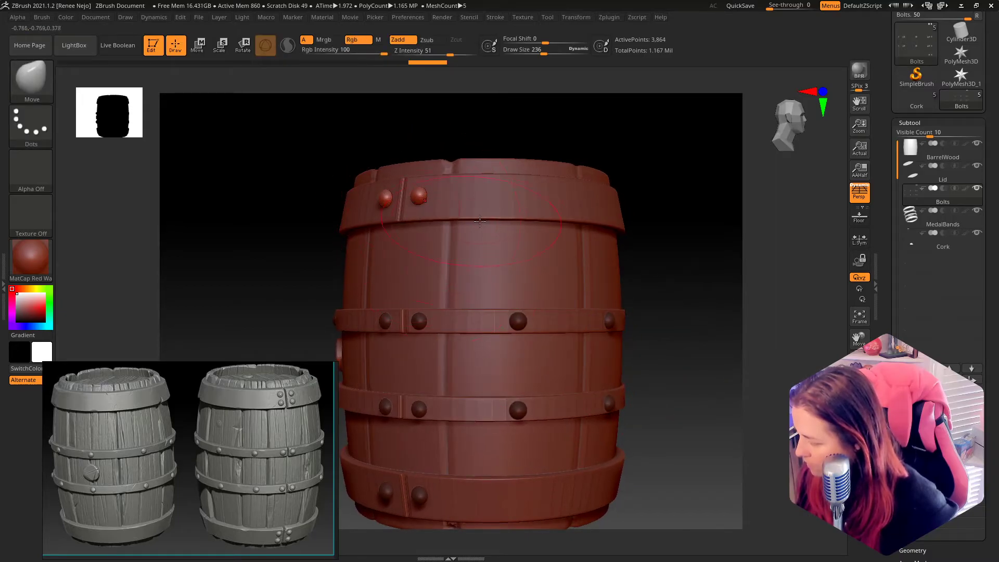
left_click_drag(699, 315, 674, 282)
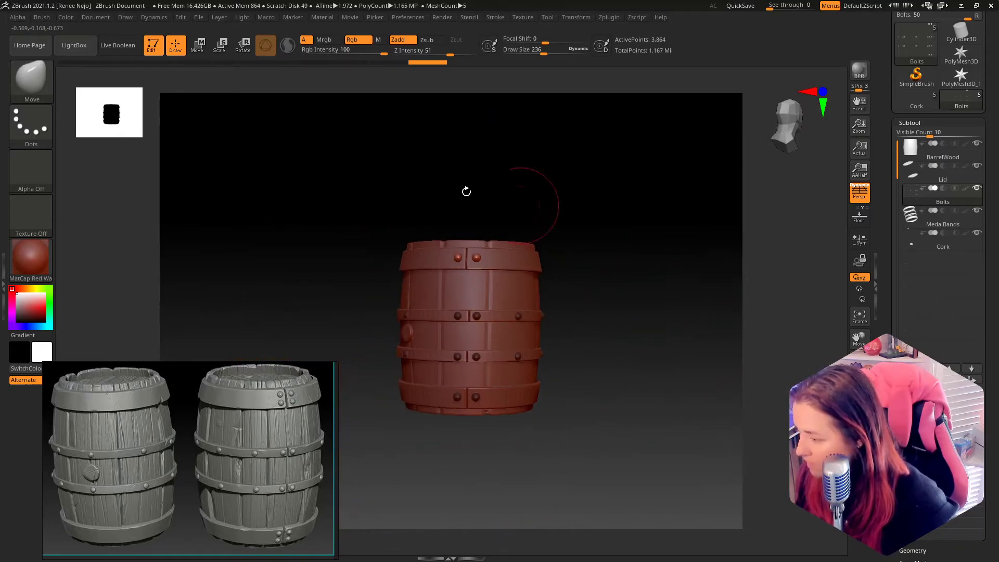
left_click(196, 46)
mouse_move(575, 223)
left_mouse_down("alt")
mouse_move(597, 338)
mouse_move(448, 256)
mouse_move(471, 98)
left_mouse_up("alt")
left_click_drag(660, 154, 662, 263, "alt")
left_click_drag(456, 271, 457, 249, "alt")
left_click_drag(482, 310, 440, 323, "alt")
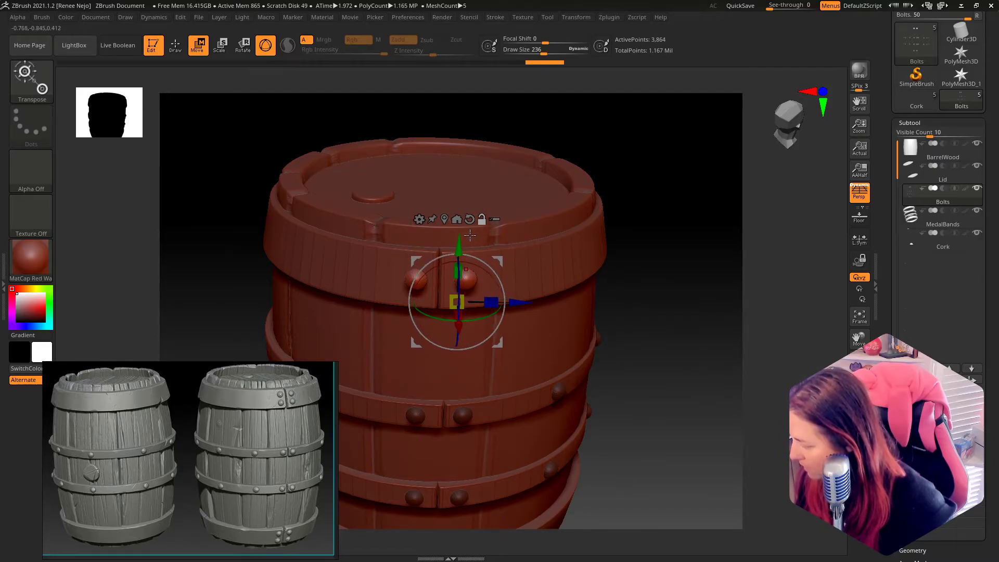
Step: Adjust the top-band bolt pair with the gizmo, moving it inward along X so it sits against the band
left_click_drag(654, 320, 679, 379)
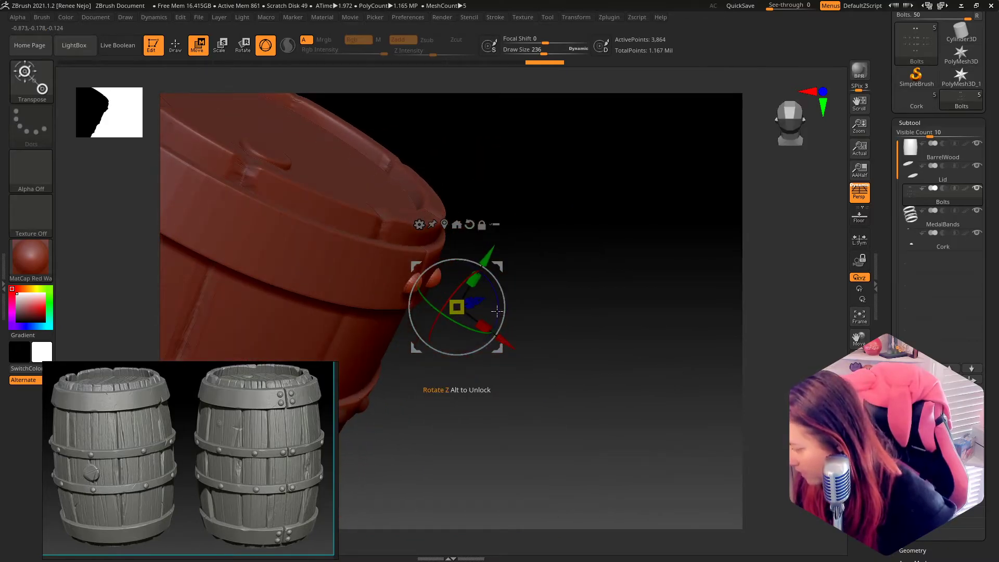
left_click_drag(495, 306, 495, 307)
left_click_drag(515, 340, 509, 337)
mouse_move(619, 394)
left_mouse_down()
mouse_move(593, 395)
mouse_move(612, 379)
mouse_move(624, 397)
mouse_move(609, 395)
left_mouse_up()
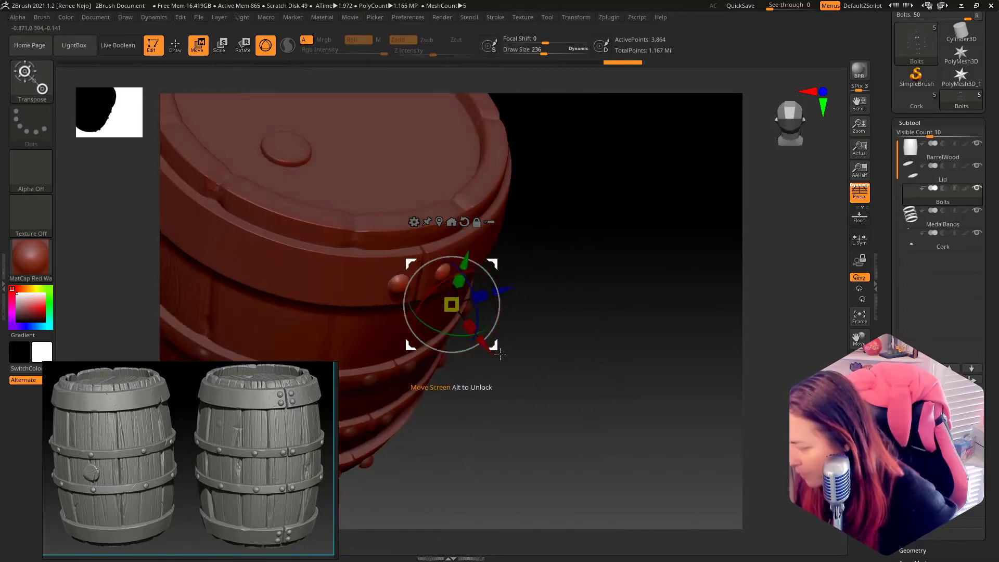
mouse_move(490, 352)
left_mouse_down()
mouse_move(451, 338)
mouse_move(483, 347)
left_mouse_up()
left_click_drag(577, 428, 598, 268, "alt")
left_click_drag(612, 331, 695, 381)
Step: Clear the existing mask and mask all bolts except the pair beside the bottom band's seam
left_click_drag(710, 311, 724, 341, "ctrl")
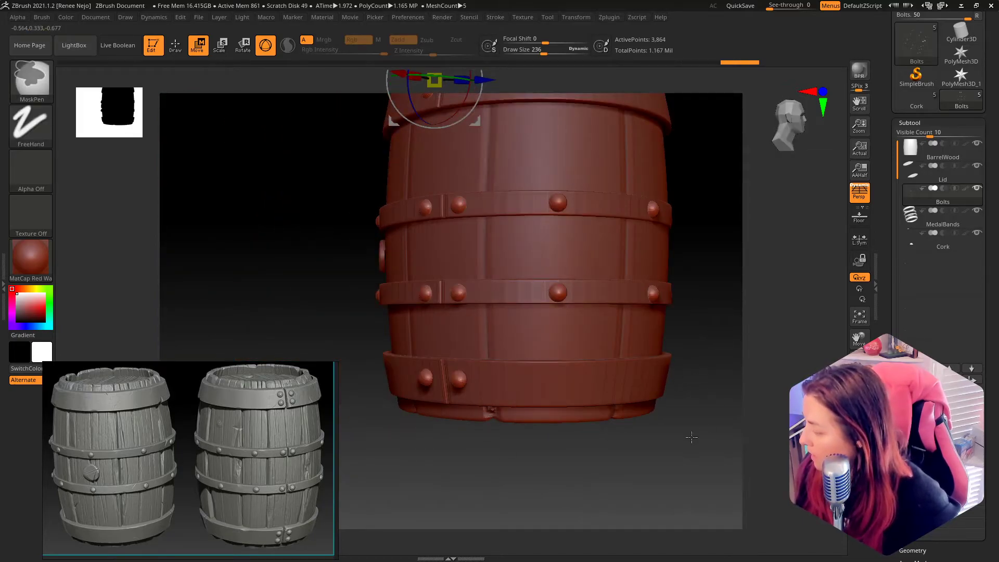
left_click_drag(523, 440, 386, 350, "ctrl")
left_click(572, 422, "ctrl")
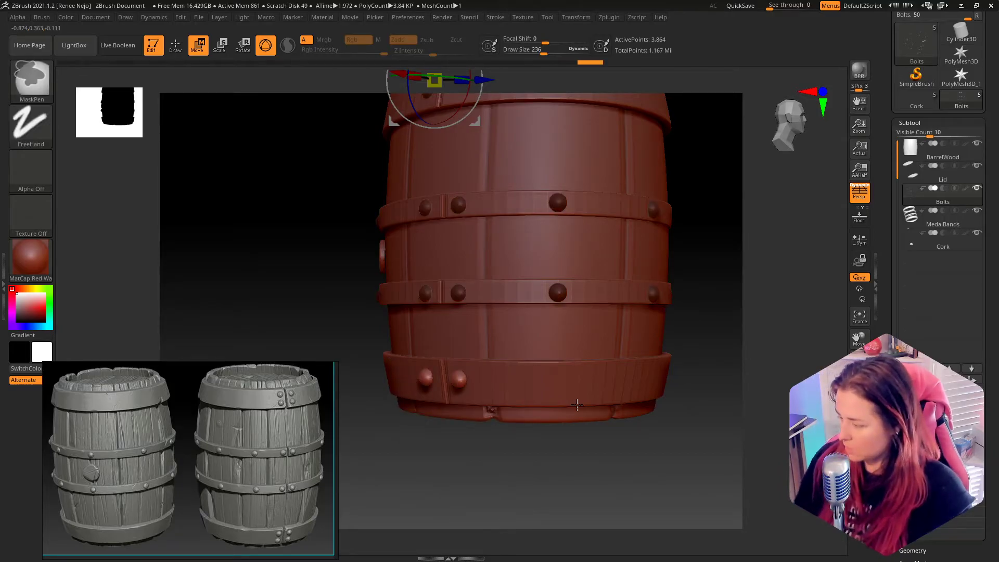
mouse_move(530, 440)
left_mouse_down("alt")
mouse_move(586, 458)
mouse_move(525, 439)
left_mouse_up("alt")
key("q")
mouse_move(296, 295)
left_mouse_down("alt")
mouse_move(270, 203)
mouse_move(301, 196)
left_mouse_up("alt")
left_click_drag(341, 279, 338, 224, "alt")
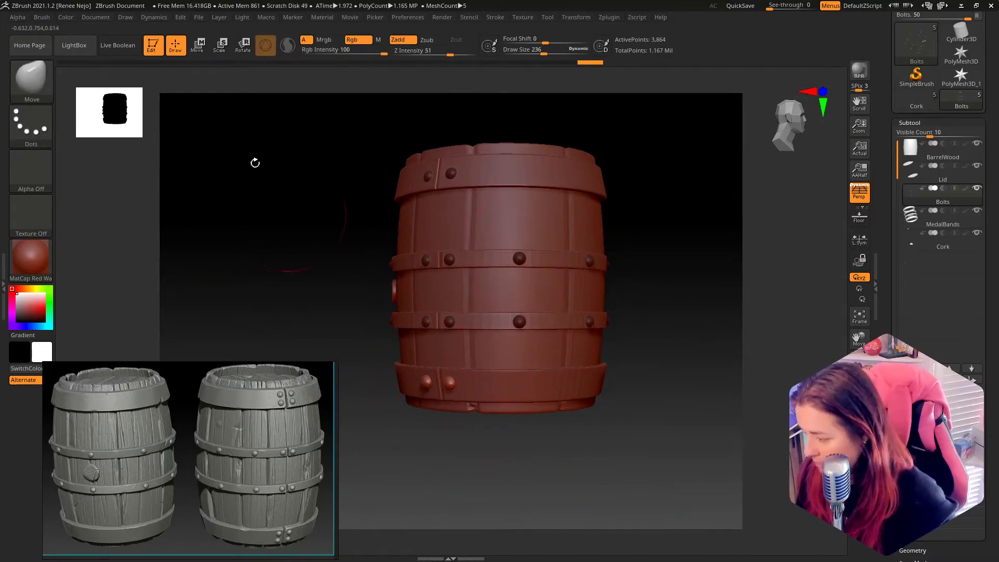
Step: Relocate the unlocked gizmo to the bottom-band bolt pair, nudge the bolts along X against the band, and return to Draw mode
key("w")
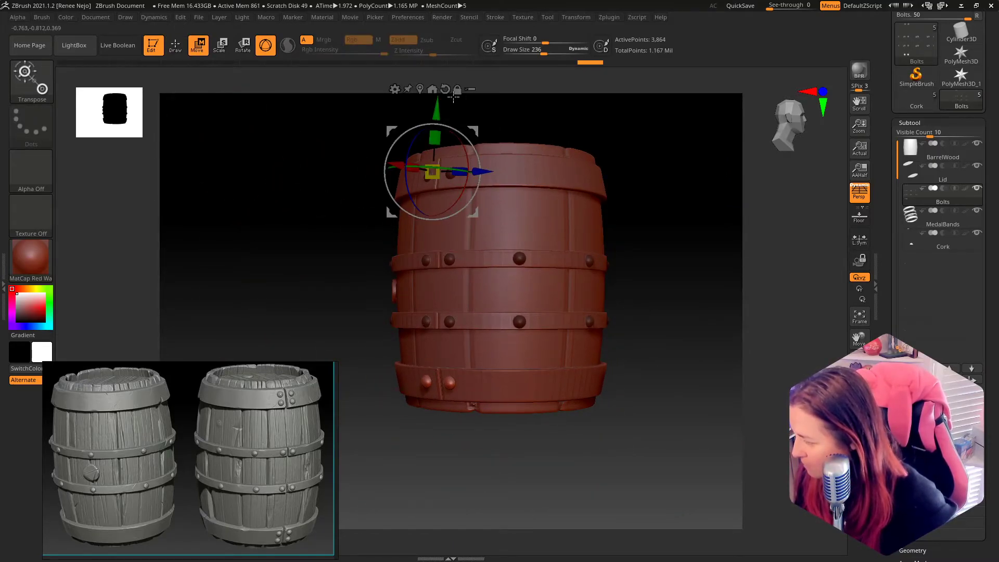
left_click(457, 90)
left_click_drag(432, 171, 416, 386)
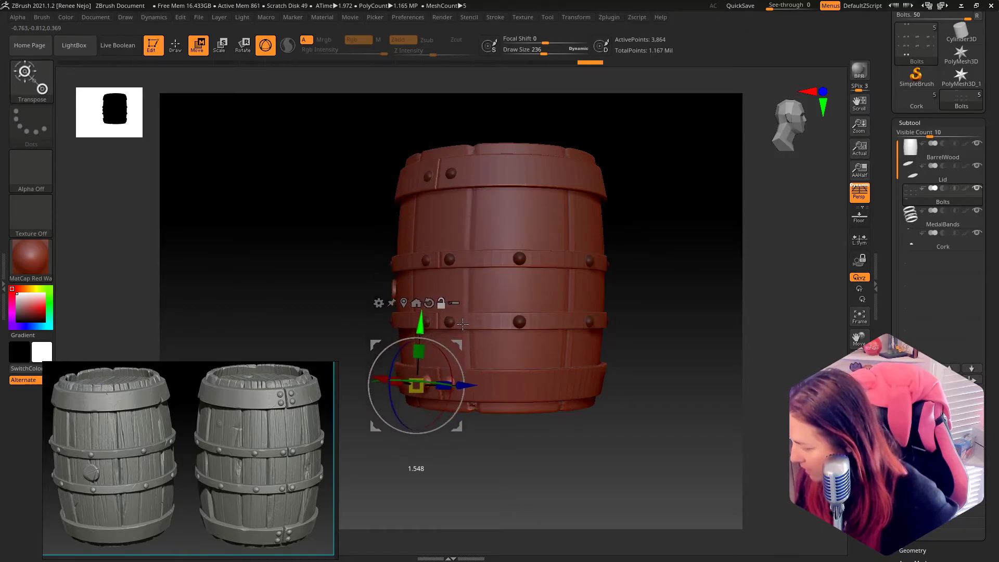
left_click_drag(604, 458, 627, 437)
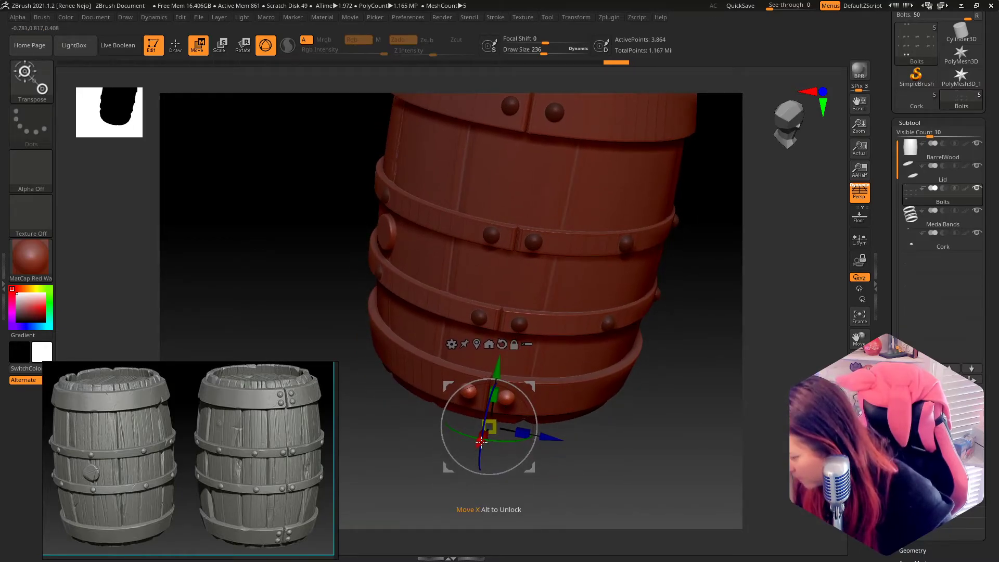
mouse_move(481, 441)
left_mouse_down()
mouse_move(503, 441)
mouse_move(481, 438)
left_mouse_up()
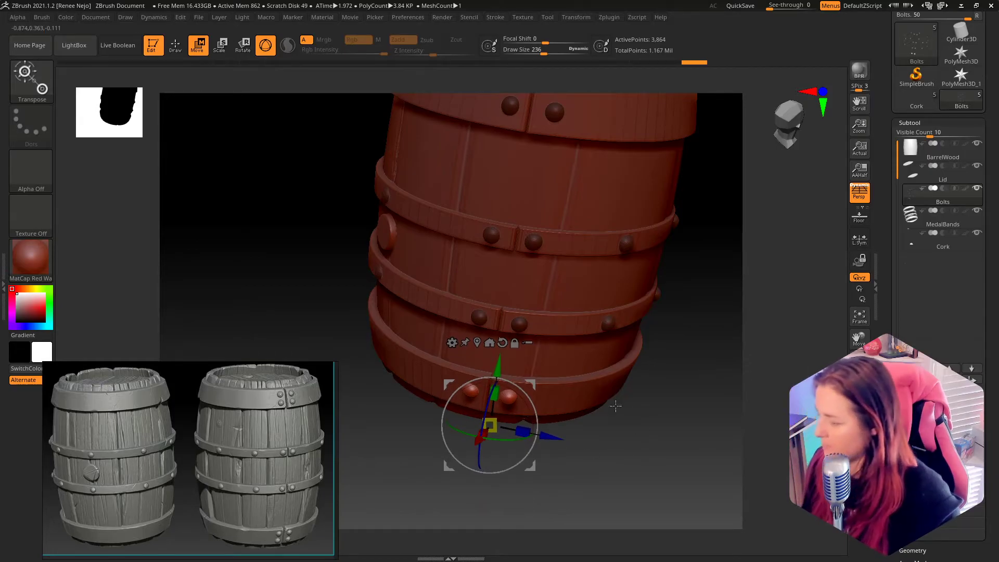
left_click(175, 46)
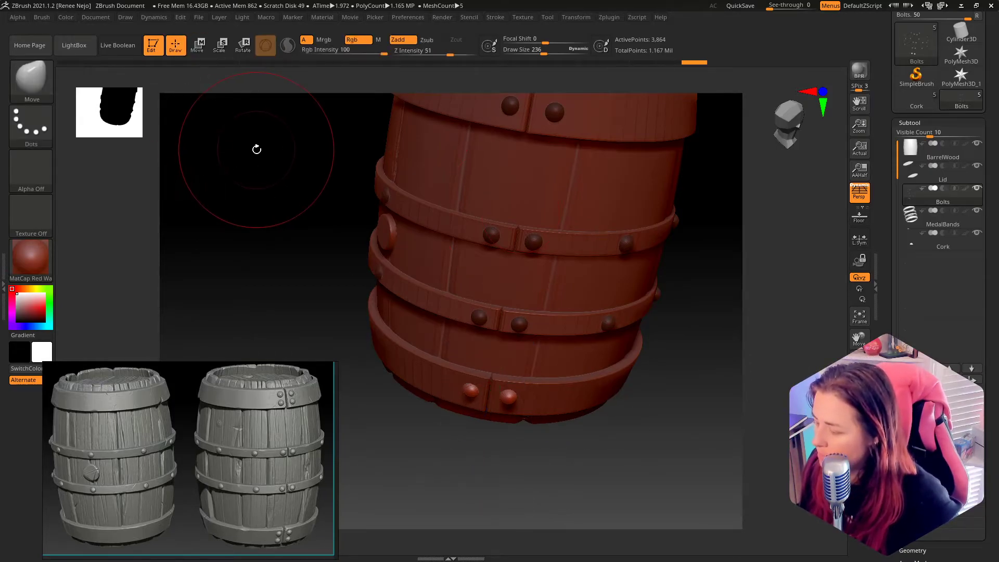
Step: Make the MedalBands subtool active and switch to the TrimDynamic brush
mouse_move(598, 435)
left_mouse_down()
mouse_move(583, 425)
mouse_move(563, 436)
mouse_move(614, 443)
mouse_move(607, 414)
mouse_move(624, 440)
left_mouse_up()
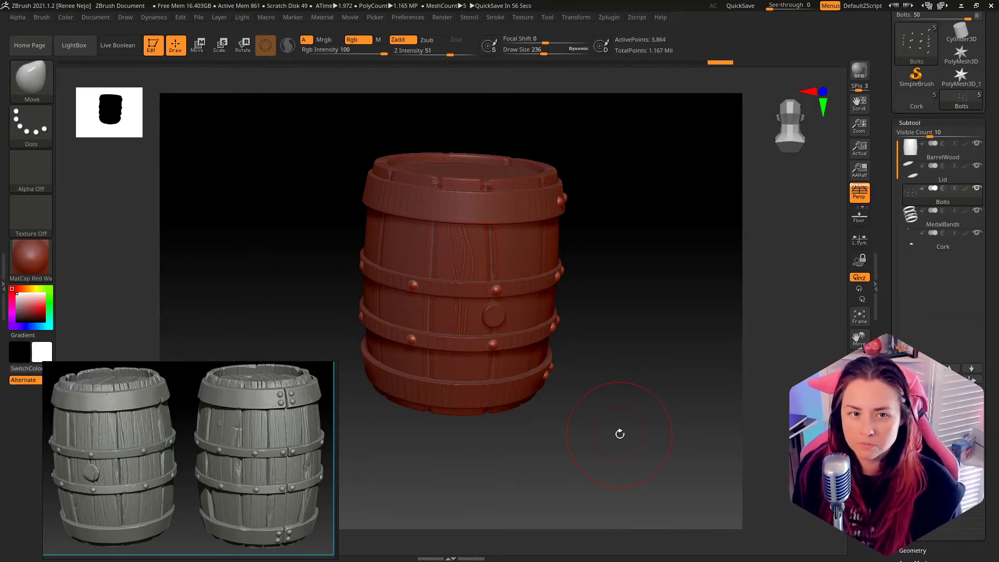
left_click_drag(606, 405, 641, 325)
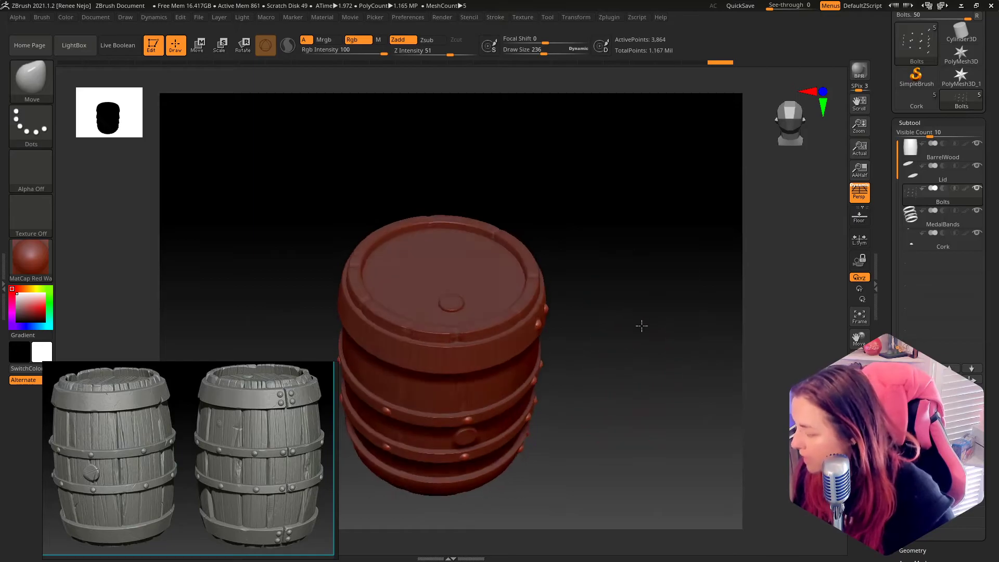
left_click(859, 316)
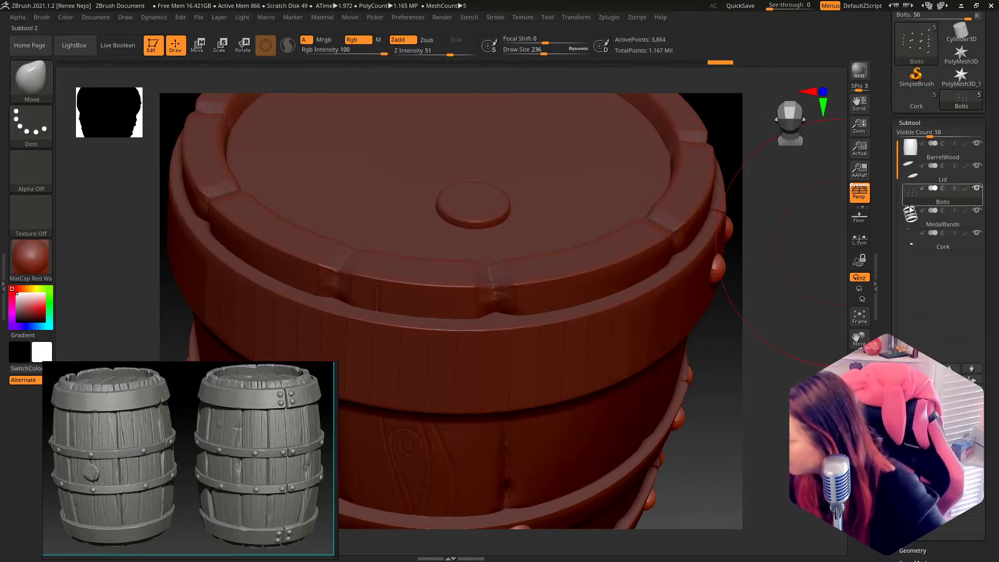
left_click(928, 220)
left_click_drag(761, 471, 716, 432)
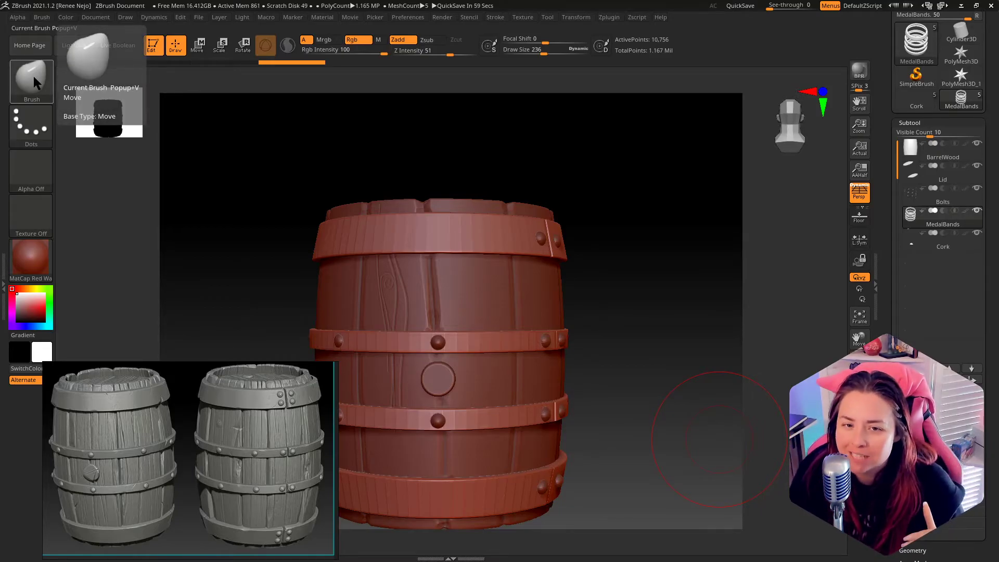
left_click(21, 82)
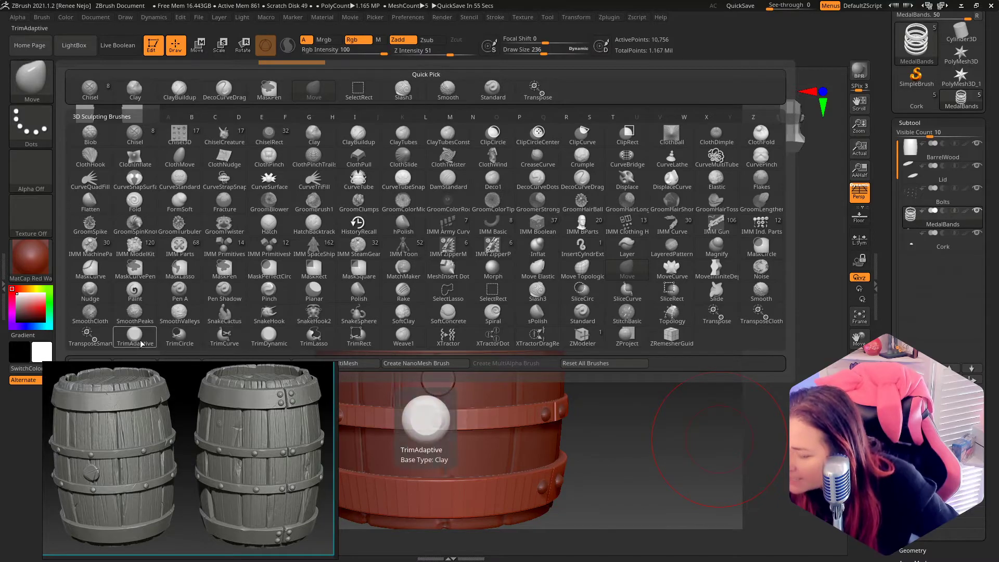
left_click(269, 337)
left_click_drag(655, 224, 658, 263)
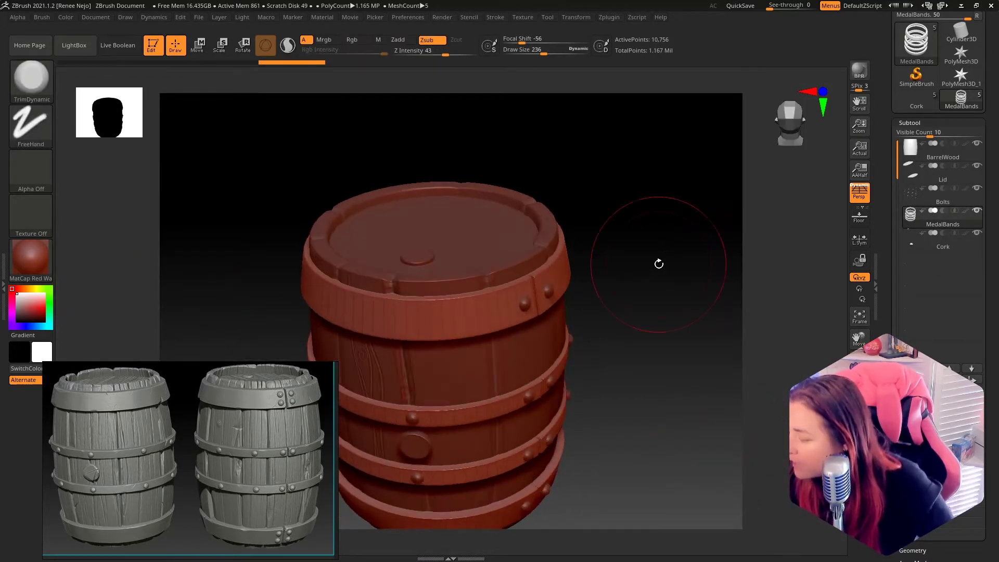
Step: Subdivide the metal bands up to subdivision level 5
left_click(913, 122)
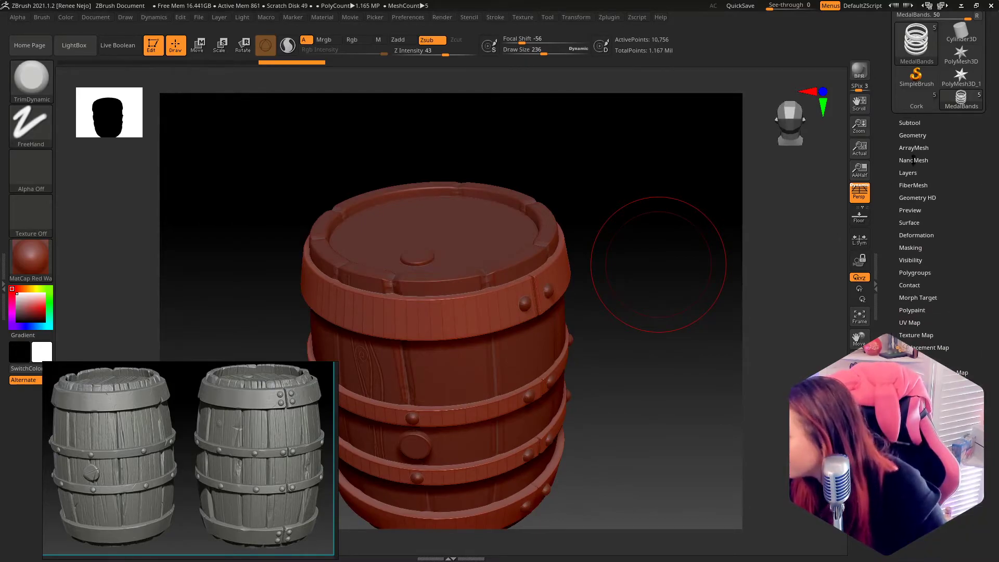
left_click(913, 135)
left_click(918, 217)
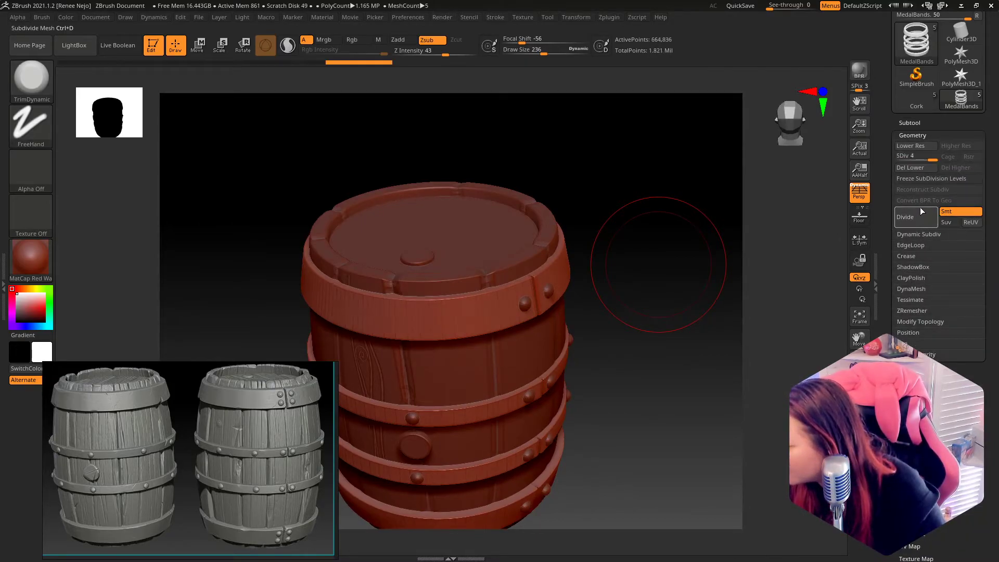
left_click_drag(658, 237, 657, 295, "alt")
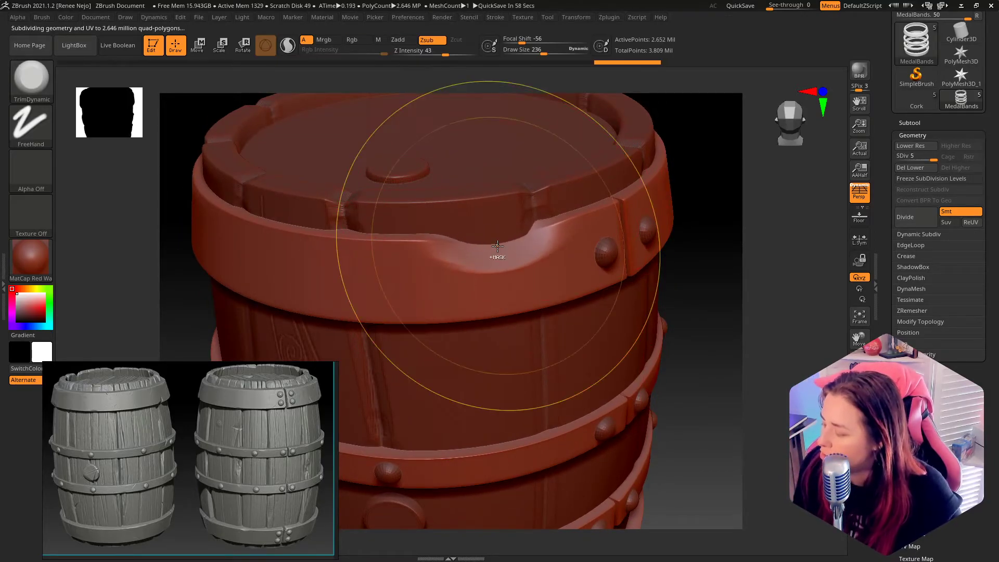
Step: Switch to the TrimAdaptive brush and try trimming large chips into the edges of the top band
left_click(23, 86)
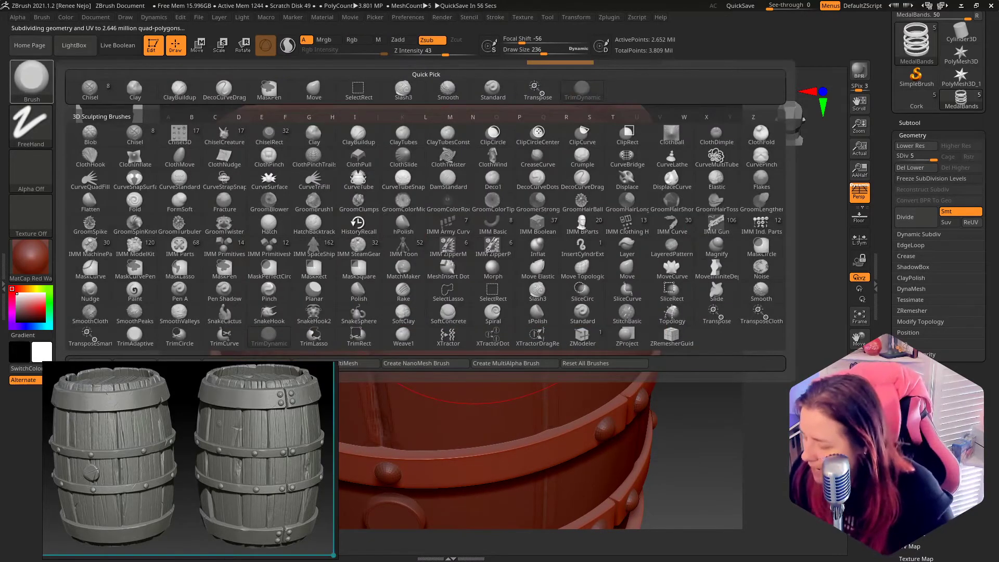
left_click(152, 329)
left_click_drag(541, 229, 529, 228)
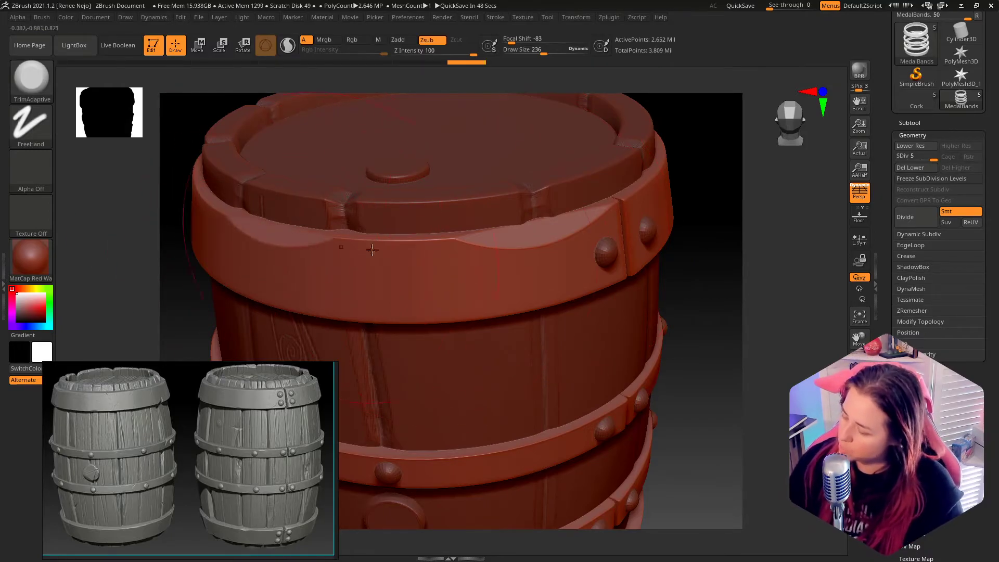
left_click_drag(462, 325, 442, 328)
left_click_drag(677, 408, 684, 333)
key("ctrl")
left_click_drag(678, 423, 693, 306, "alt")
mouse_move(623, 423)
left_mouse_down()
mouse_move(638, 453)
mouse_move(647, 419)
mouse_move(633, 343)
mouse_move(629, 405)
left_mouse_up()
left_click_drag(557, 445, 621, 469)
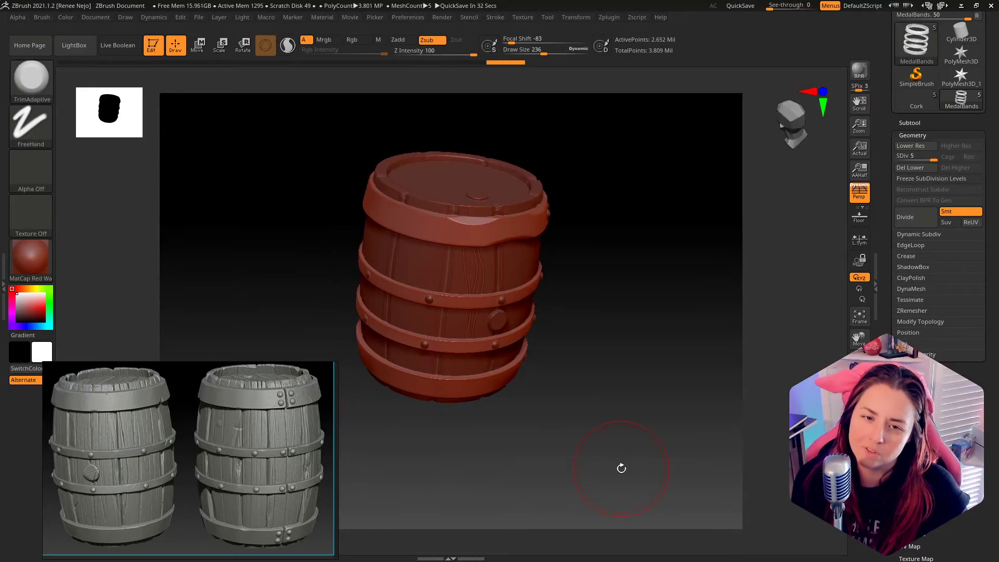
Step: Try another trim along the top band's upper rim and undo the trial cuts on the band
left_click_drag(370, 191, 390, 202)
left_click_drag(377, 195, 393, 204)
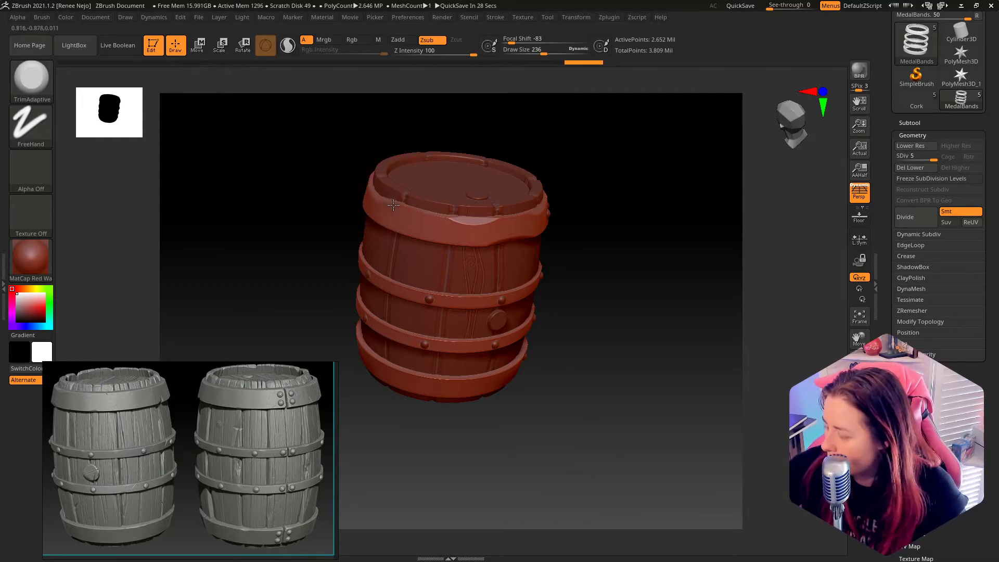
key("ctrl")
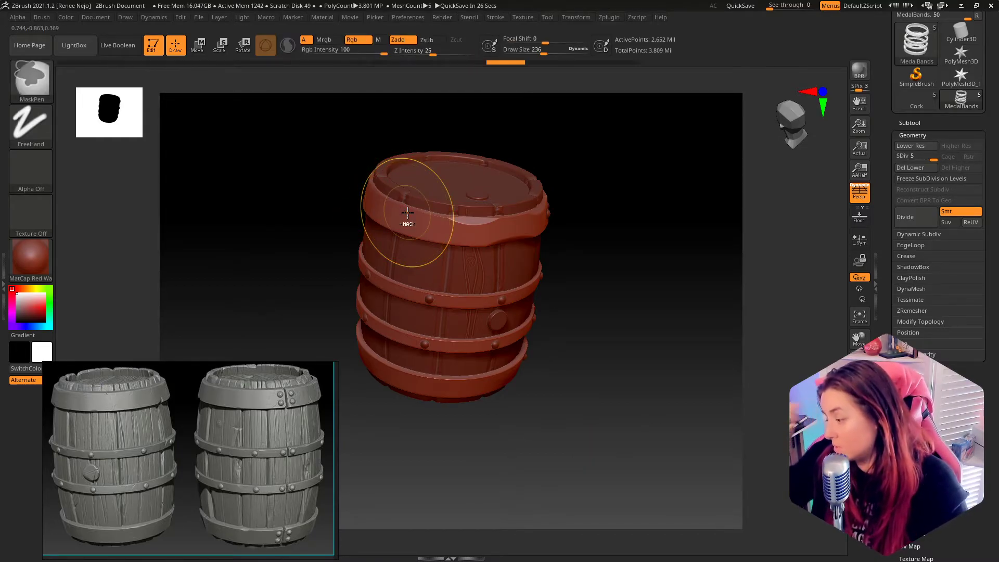
key("ctrl+z")
key("ctrl+z")
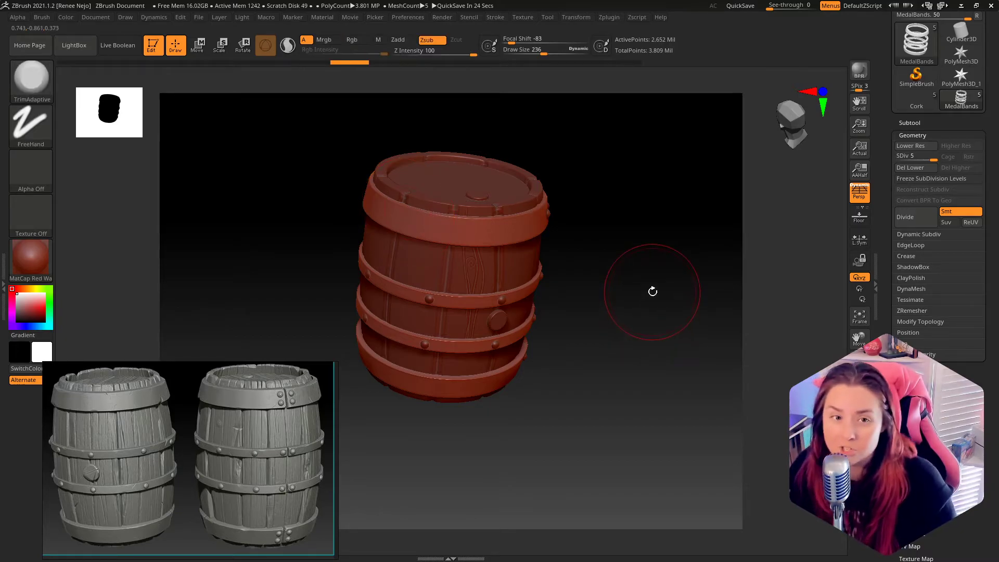
Step: Try trimming the lower edge of the top band with a draw size of 92 and undo the cut
mouse_move(595, 324)
left_mouse_down()
mouse_move(580, 357)
mouse_move(608, 332)
left_mouse_up()
left_click_drag(609, 332, 621, 359, "alt")
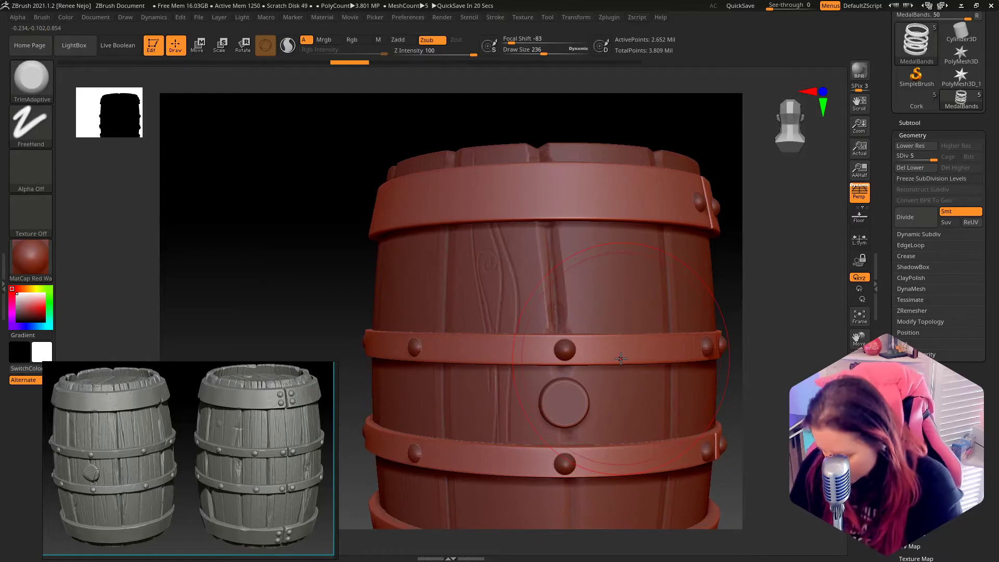
key("bracketleft")
key("bracketleft")
key("bracketleft")
key("bracketleft")
key("bracketleft")
key("bracketleft")
mouse_move(723, 145)
left_mouse_down()
mouse_move(722, 161)
mouse_move(730, 152)
mouse_move(602, 130)
mouse_move(663, 219)
left_mouse_up()
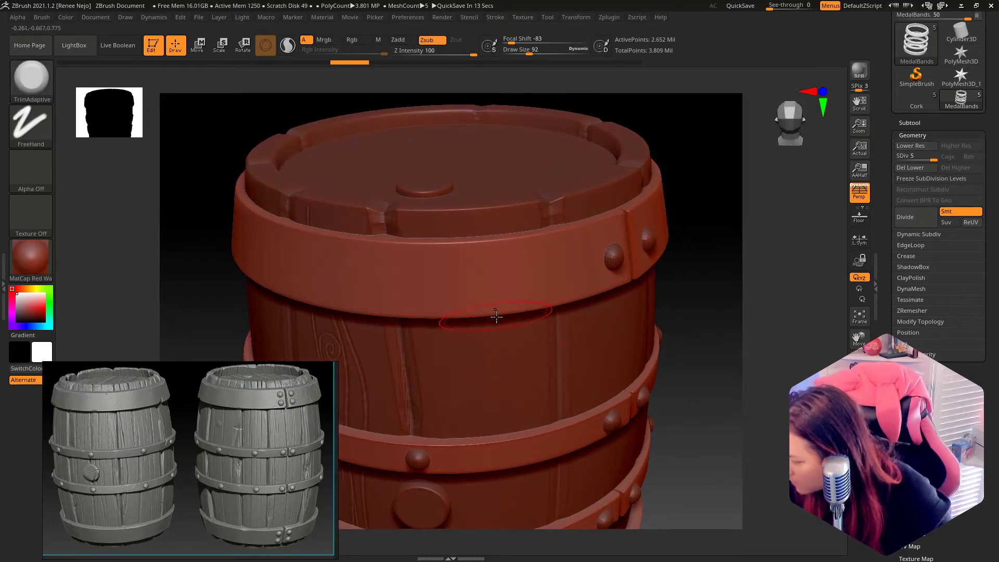
key("ctrl")
key("ctrl+z")
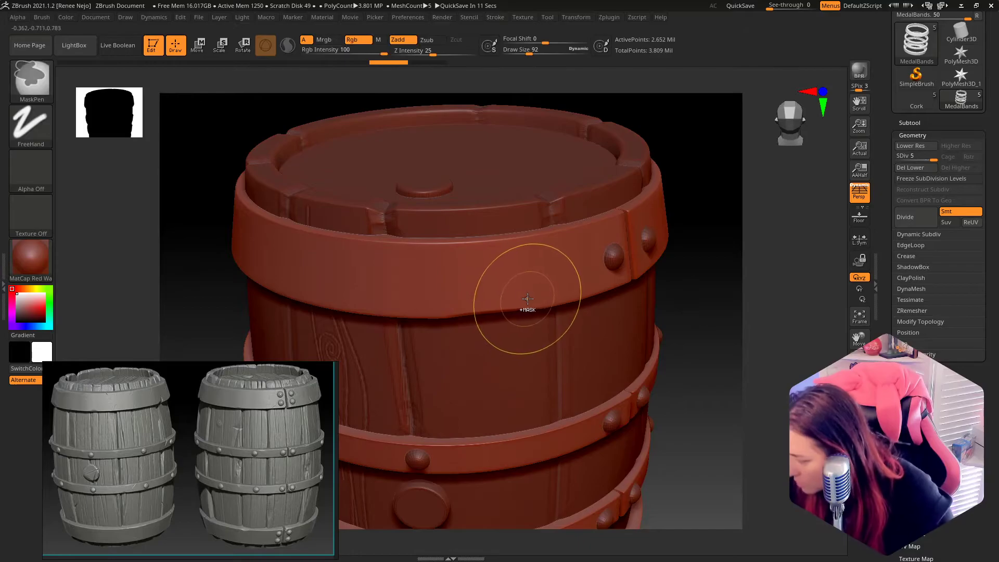
Step: Lower the TrimAdaptive brush's Z intensity to 33 and its draw size to 32
left_click_drag(452, 53, 439, 53)
key("bracketleft")
key("bracketleft")
key("bracketleft")
key("bracketleft")
key("bracketleft")
key("bracketleft")
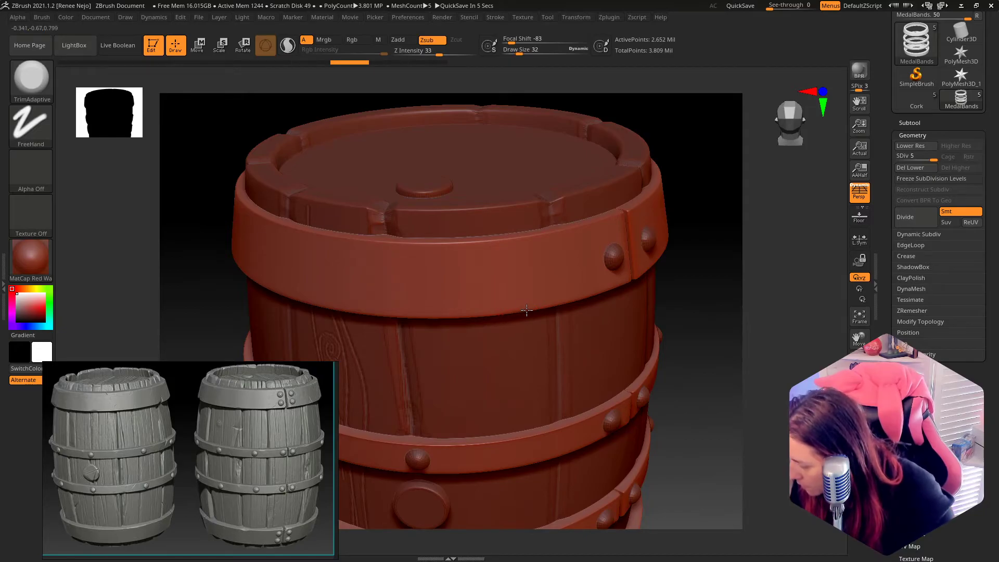
Step: Trim a small chip into the lower edge of the top band near its seam, redoing the first cut
left_click_drag(525, 310, 552, 302)
left_click_drag(699, 311, 710, 264)
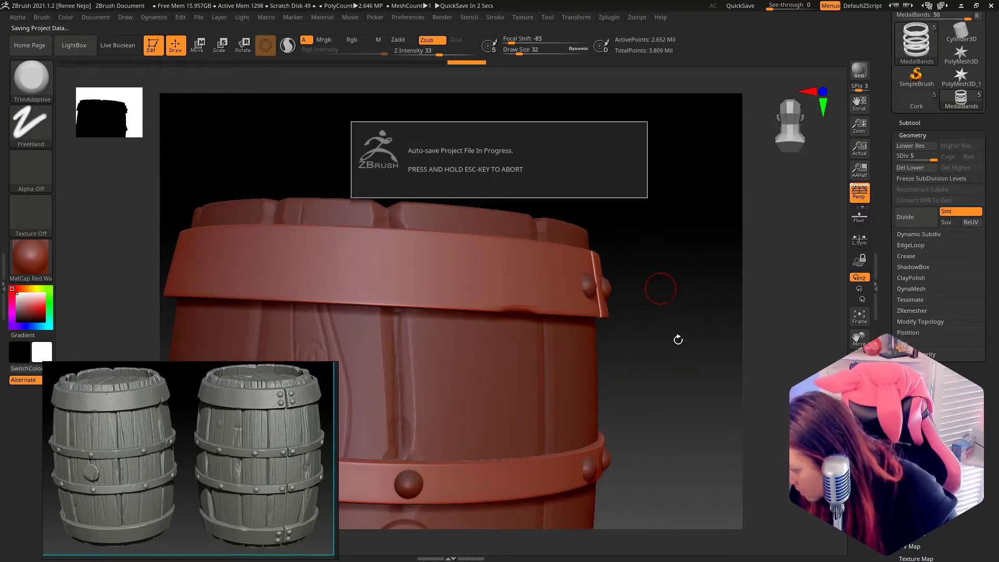
left_click_drag(664, 372, 653, 367)
key("ctrl+z")
left_click_drag(517, 310, 534, 317)
mouse_move(653, 310)
left_mouse_down()
mouse_move(648, 357)
mouse_move(513, 307)
left_mouse_up()
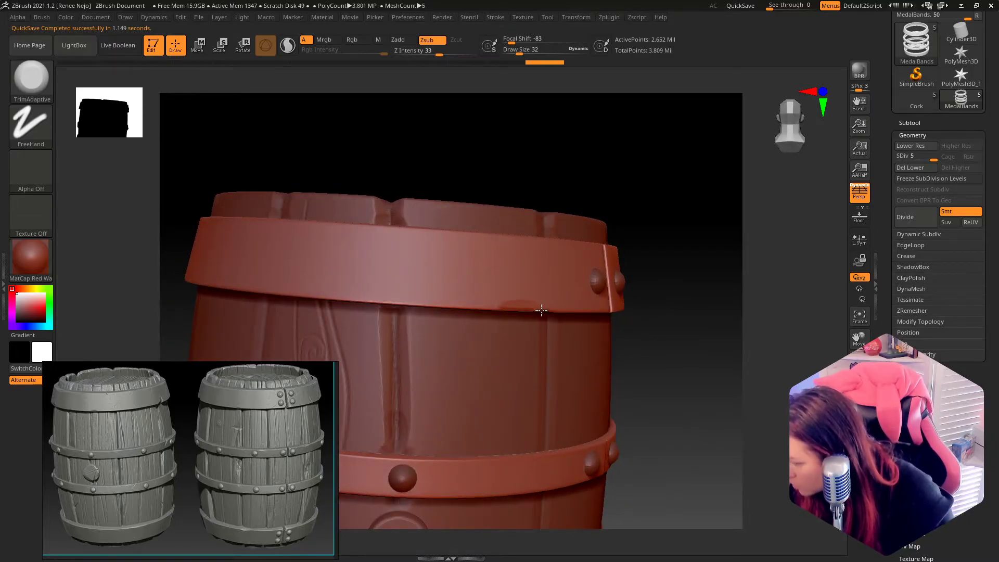
Step: Trim small worn chips along the upper edge of the top band above the carved wood knot
left_click_drag(665, 218, 699, 260)
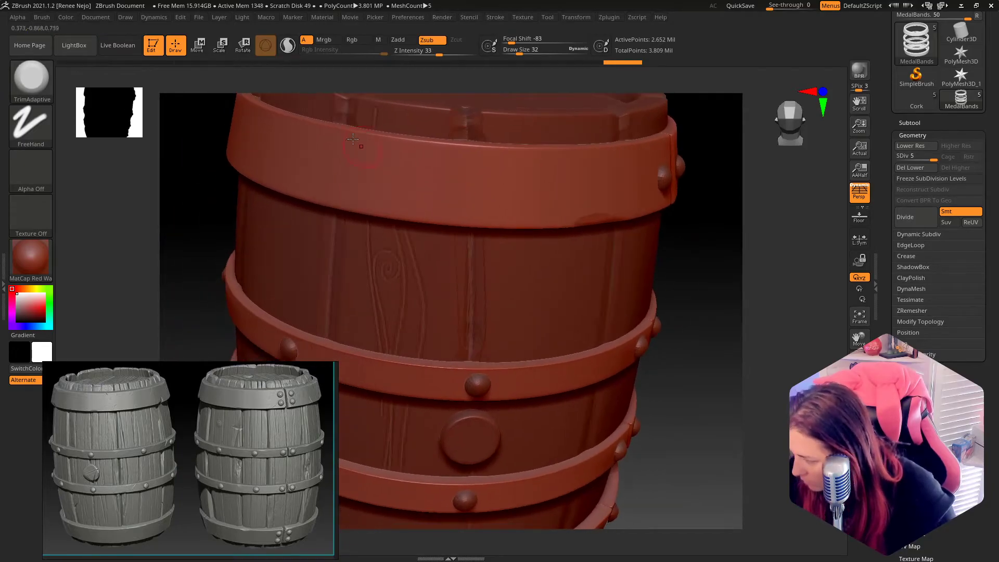
left_click_drag(422, 144, 575, 149)
key("ctrl")
key("ctrl+z")
left_click_drag(304, 120, 359, 135)
left_click_drag(192, 129, 677, 327)
mouse_move(323, 217)
left_mouse_down()
mouse_move(364, 234)
mouse_move(274, 184)
left_mouse_up()
key("ctrl+z")
key("ctrl+shift+z")
key("ctrl+shift+z")
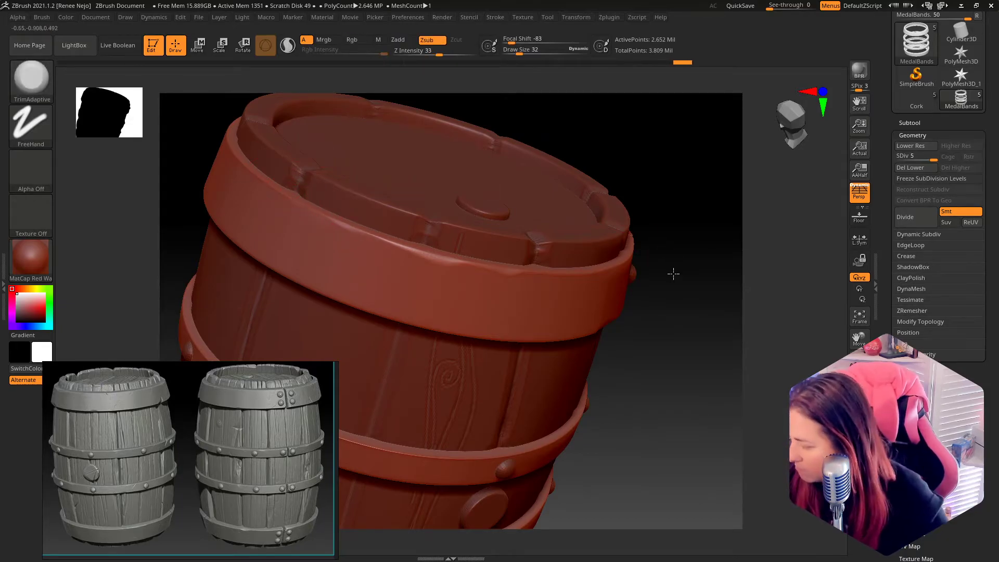
left_click_drag(671, 272, 669, 285)
mouse_move(575, 338)
left_mouse_down("shift")
mouse_move(591, 334)
mouse_move(559, 331)
mouse_move(548, 200)
left_mouse_up("shift")
left_click_drag(641, 409, 620, 312)
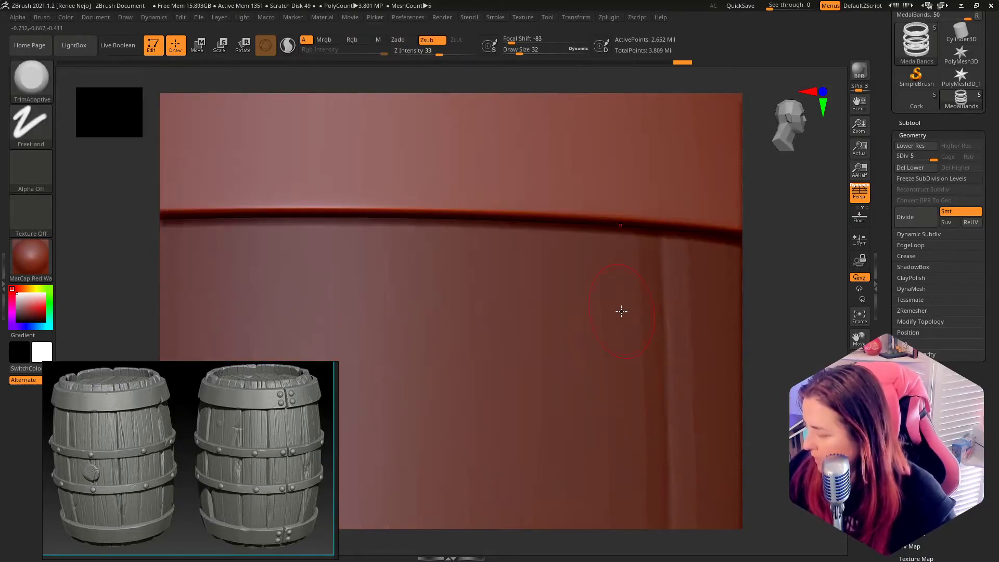
key("f")
mouse_move(660, 381)
left_mouse_down()
mouse_move(709, 415)
mouse_move(693, 384)
mouse_move(660, 399)
mouse_move(660, 390)
left_mouse_up()
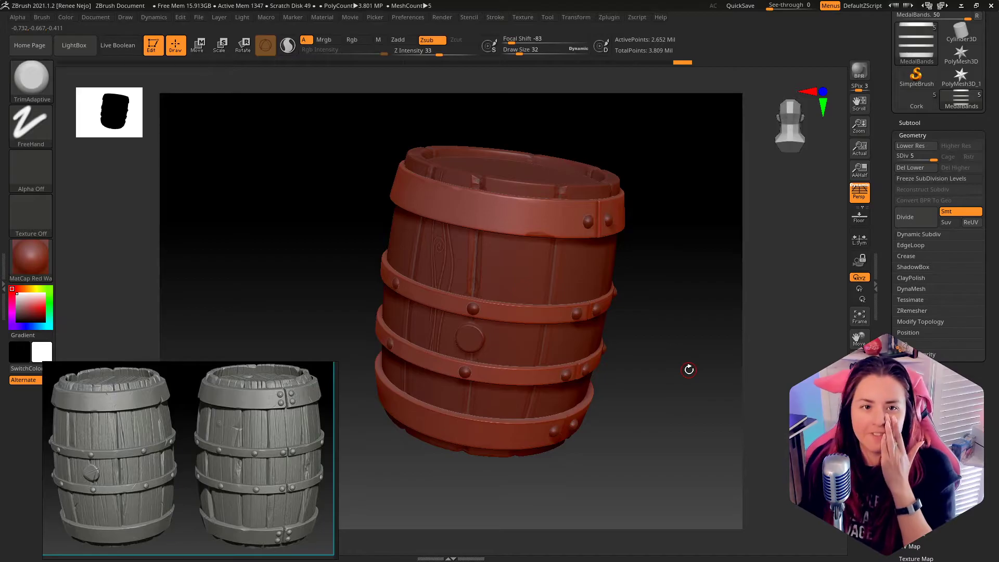
Step: Switch to the TrimDynamic brush and wear down the upper and lower edges of the top band around the wood knot
left_click_drag(691, 254, 693, 291, "alt")
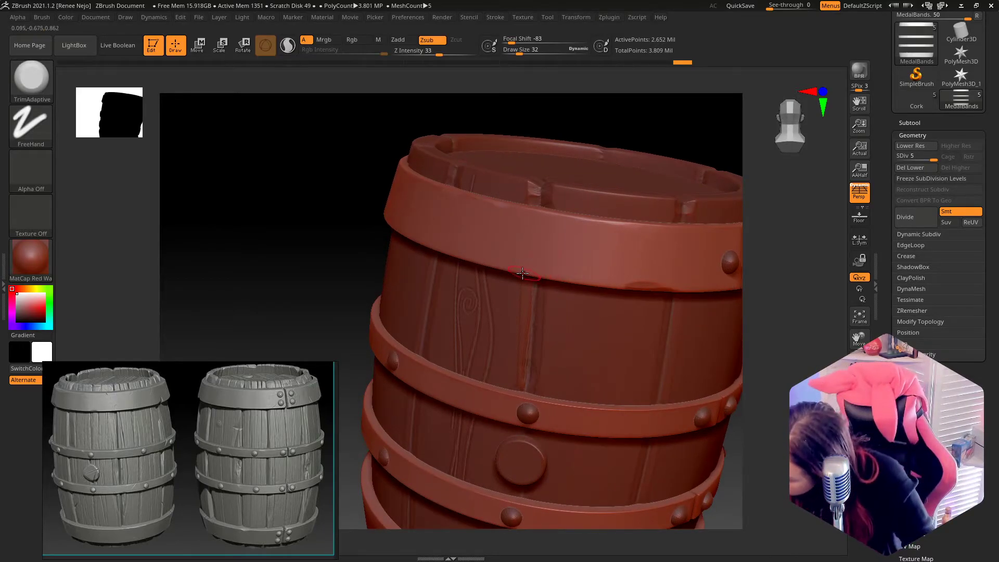
left_click(31, 83)
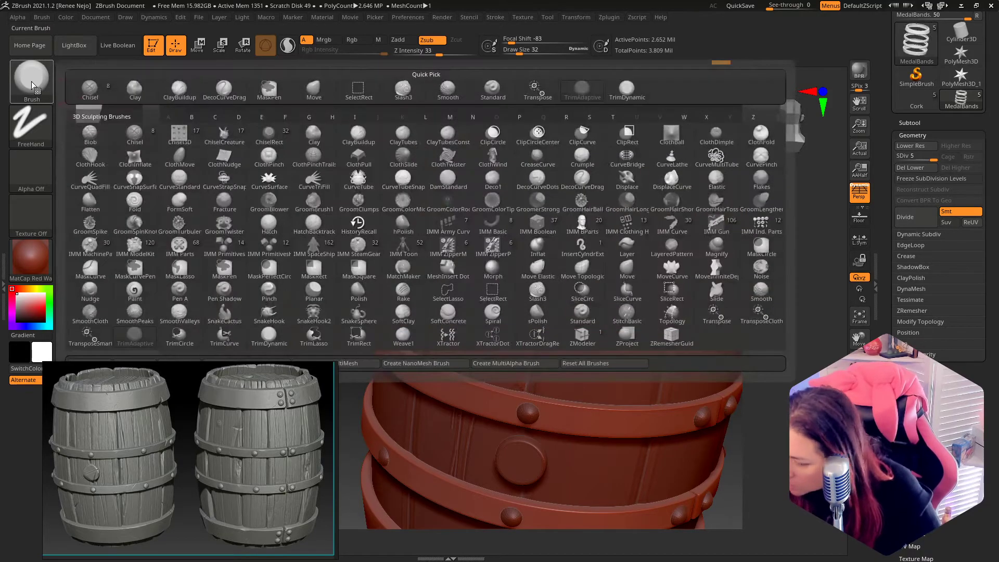
left_click(268, 335)
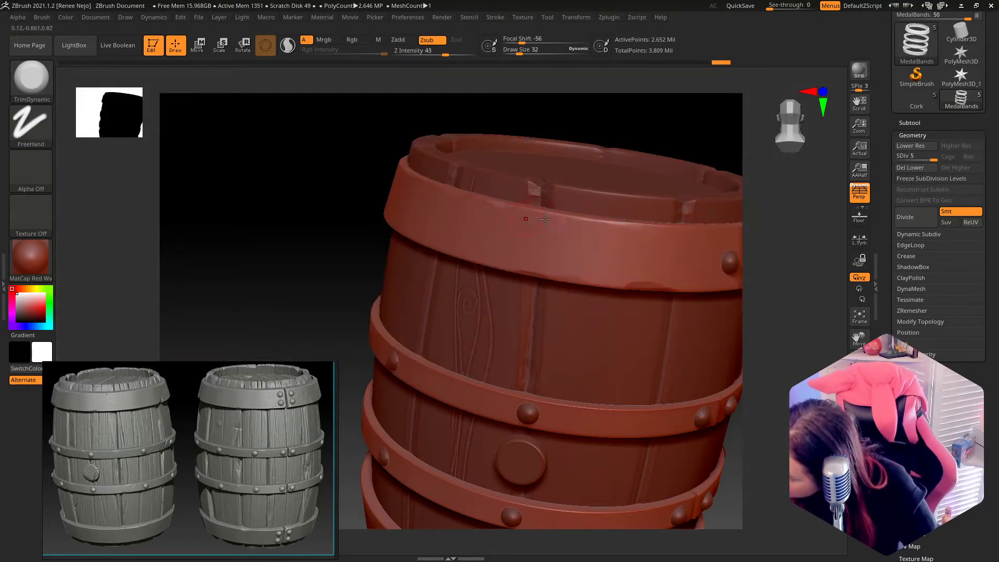
left_click_drag(537, 212, 532, 210)
mouse_move(595, 223)
left_mouse_down()
mouse_move(577, 216)
mouse_move(636, 226)
left_mouse_up()
left_click_drag(625, 288, 512, 270)
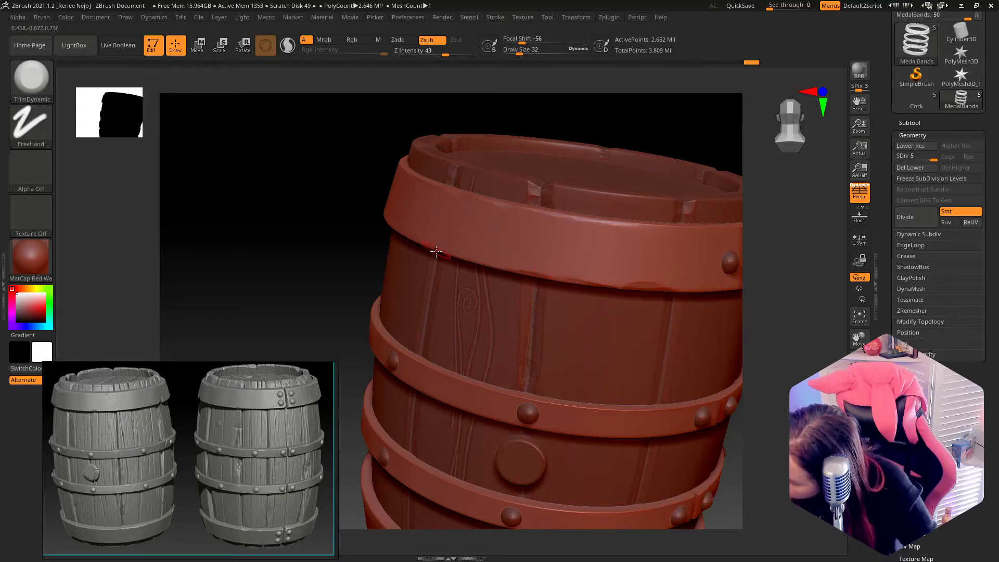
left_click_drag(324, 174, 364, 140)
mouse_move(463, 259)
left_mouse_down()
mouse_move(444, 254)
mouse_move(517, 273)
mouse_move(491, 266)
left_mouse_up()
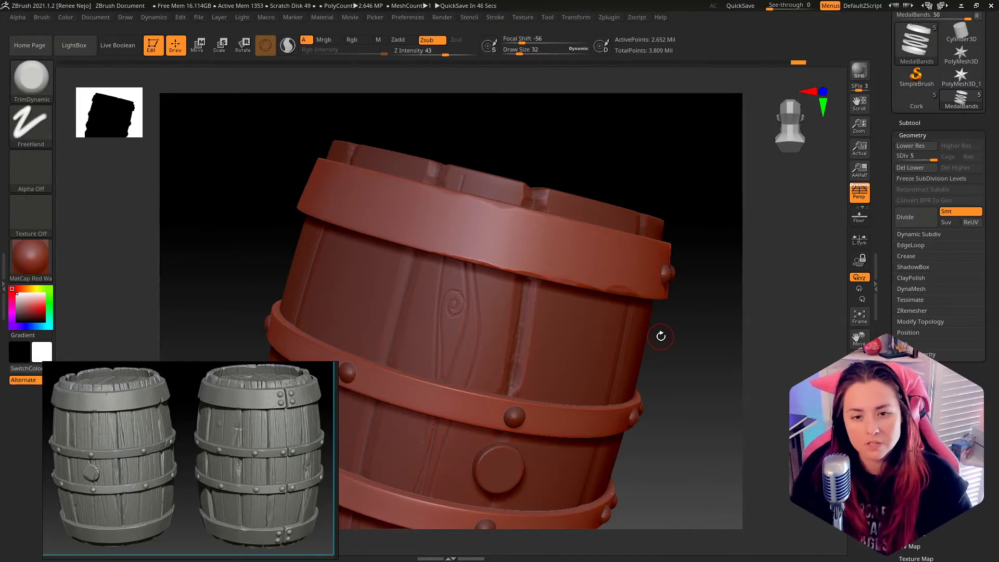
Step: Wear down the top band's edges on both sides of its seam with the TrimDynamic brush
left_click_drag(661, 336, 663, 388)
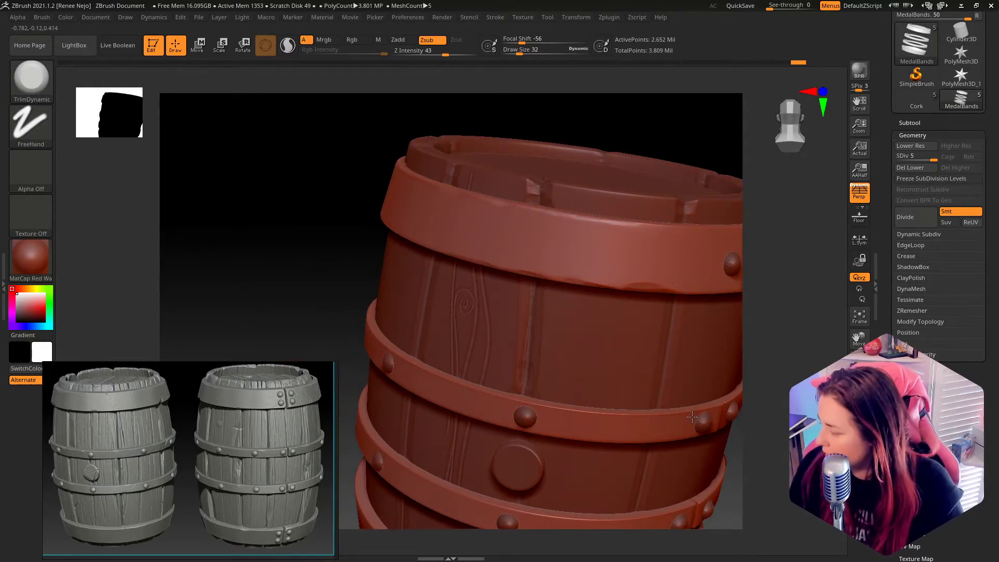
left_click_drag(729, 471, 521, 482)
left_click_drag(664, 374, 631, 357)
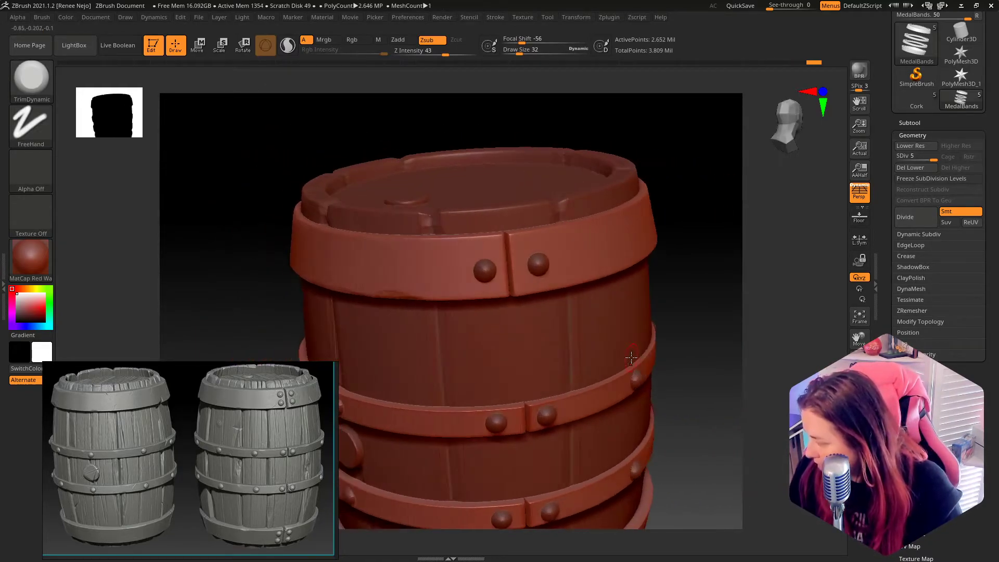
left_click_drag(697, 308, 749, 234)
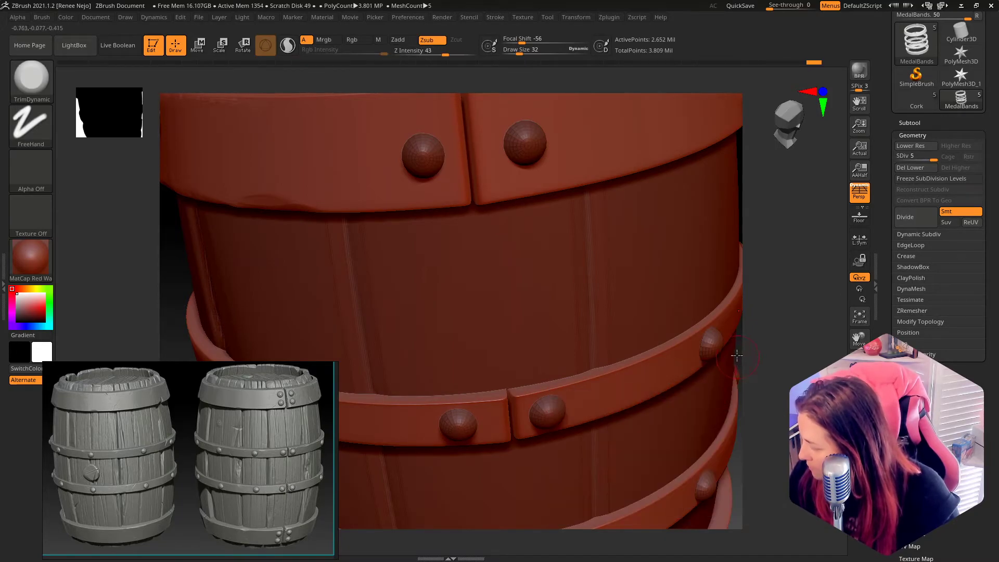
left_click_drag(738, 351, 705, 432)
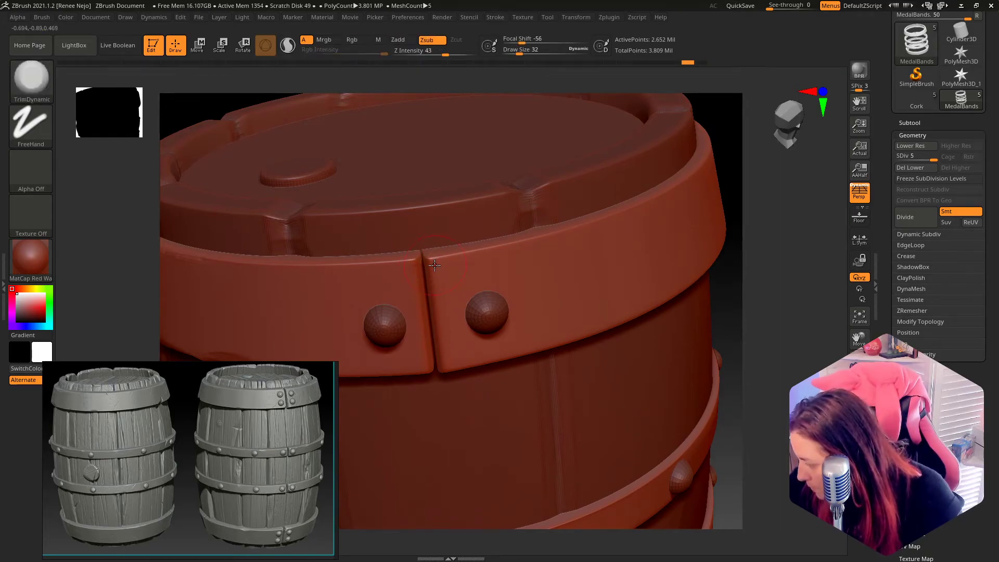
mouse_move(434, 271)
left_mouse_down()
mouse_move(443, 361)
mouse_move(489, 365)
left_mouse_up()
left_click_drag(487, 365, 444, 370)
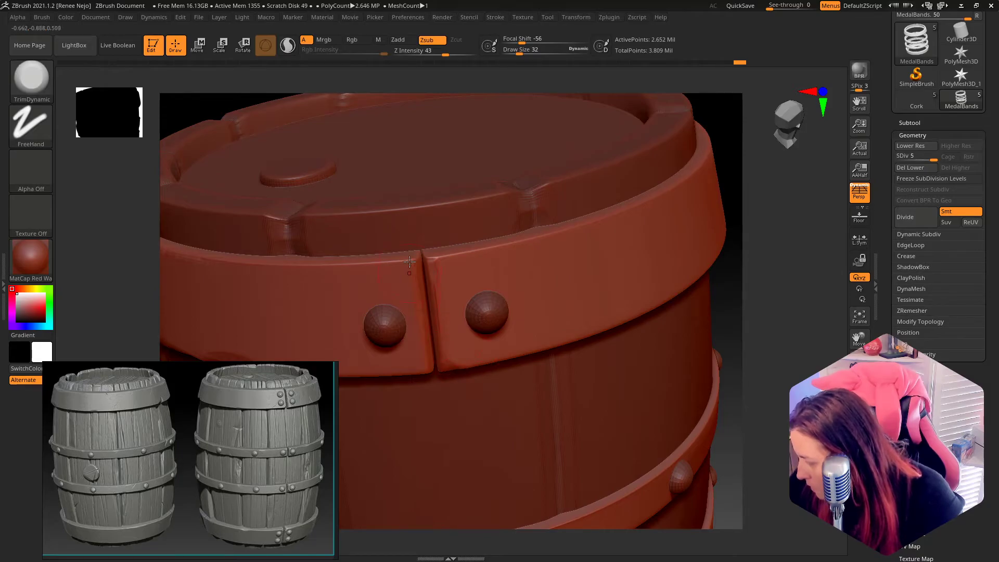
mouse_move(420, 273)
left_mouse_down()
mouse_move(419, 281)
mouse_move(465, 252)
mouse_move(538, 235)
left_mouse_up()
mouse_move(726, 330)
left_mouse_down()
mouse_move(726, 364)
mouse_move(705, 352)
mouse_move(705, 300)
left_mouse_up()
left_click_drag(639, 385, 672, 394, "alt")
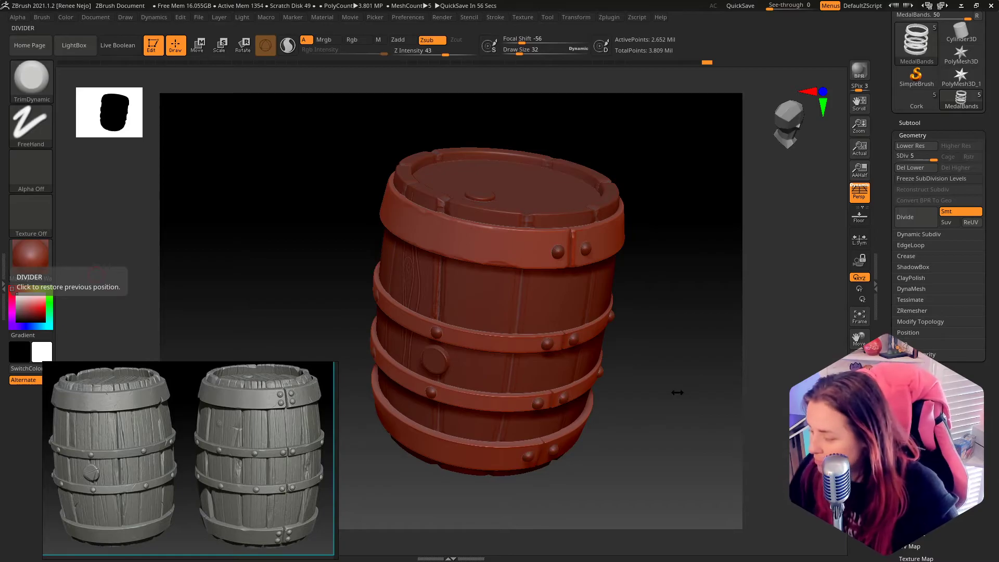
Step: Open the brush library to show the available sculpting brushes
left_click_drag(673, 363, 662, 432)
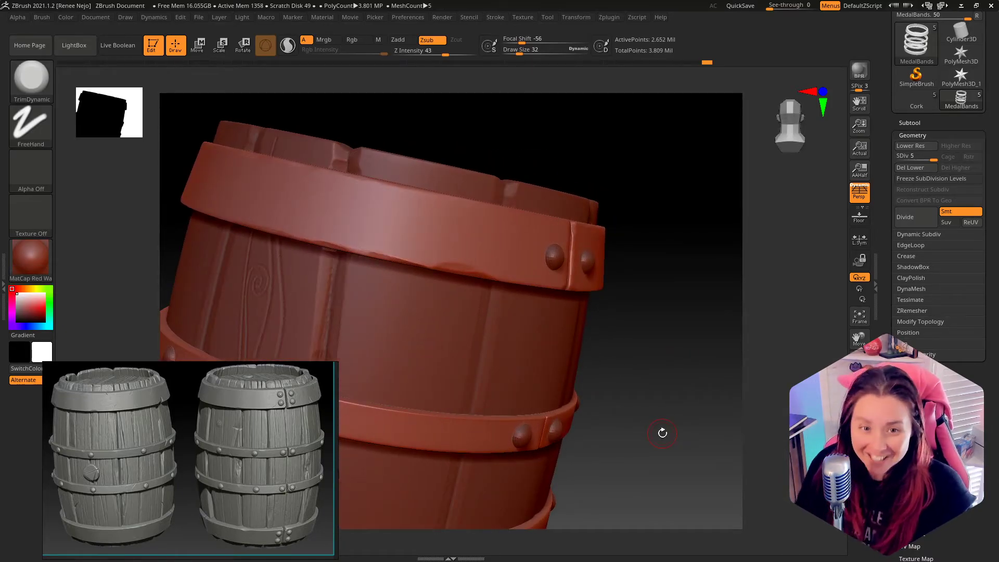
mouse_move(658, 366)
left_mouse_down()
mouse_move(691, 417)
mouse_move(687, 407)
left_mouse_up()
left_click(42, 75)
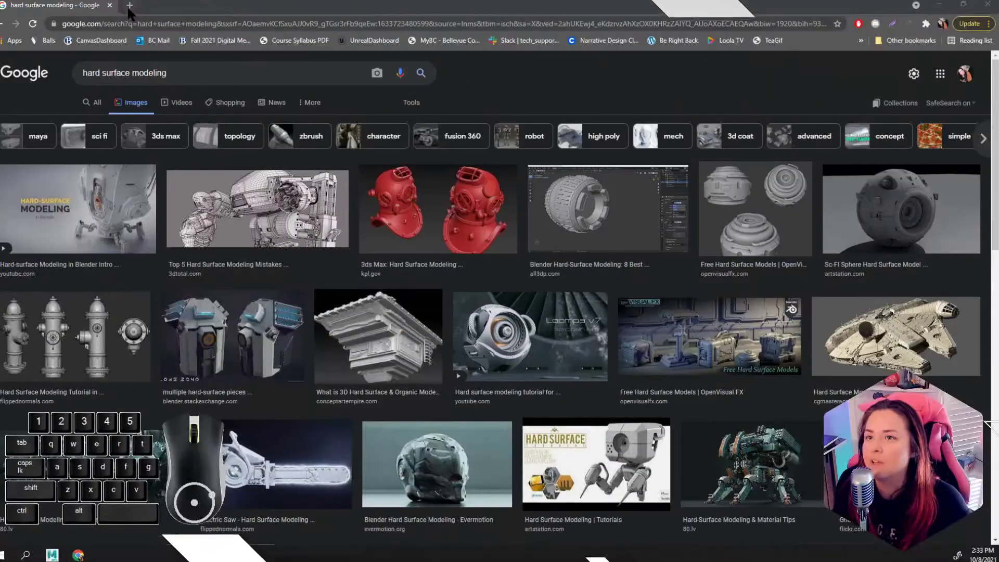
Step: Switch to the Chrome browser and search Google for "free zbrush brushes"
left_click(130, 23)
type("free z")
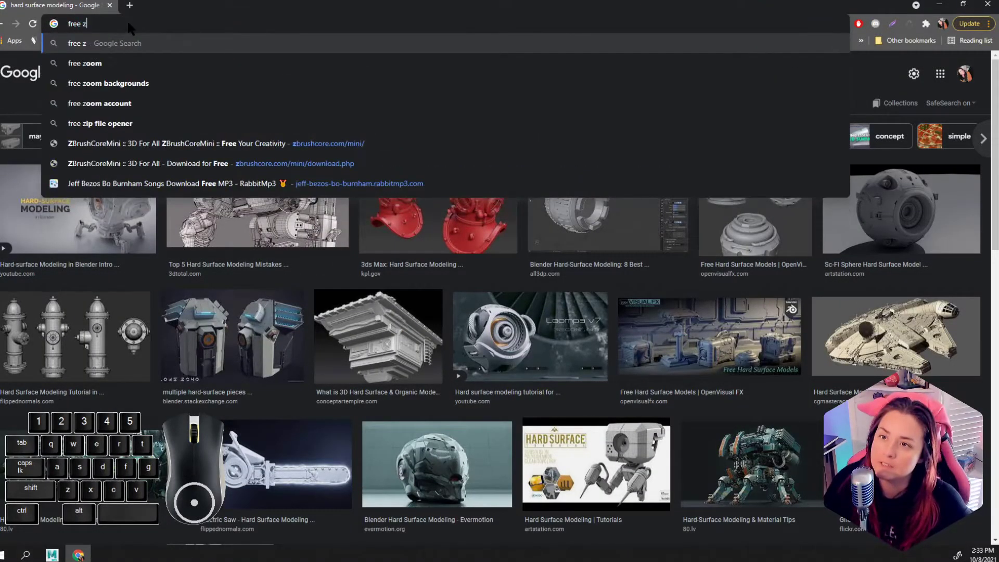
type("bru")
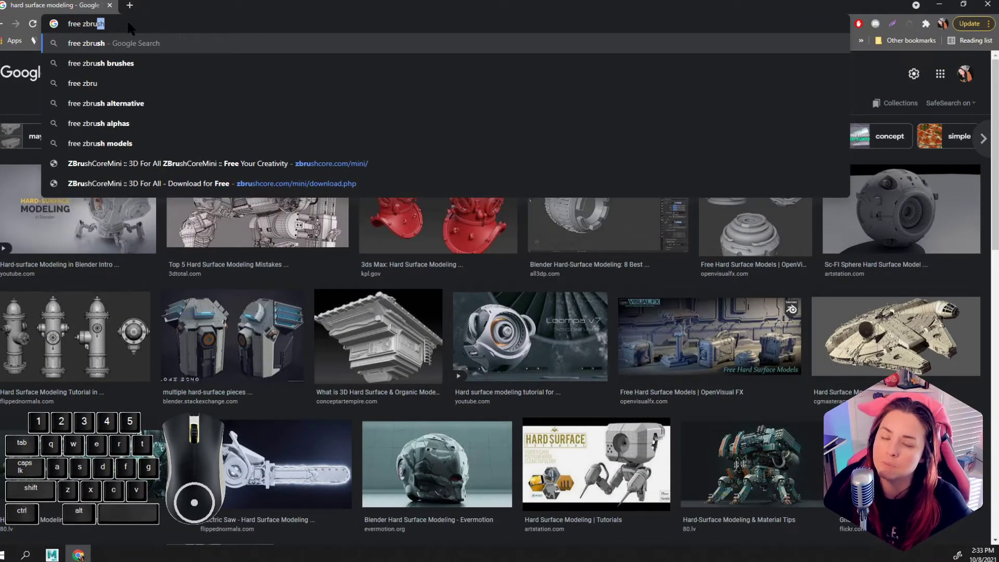
key("Down")
key("Return")
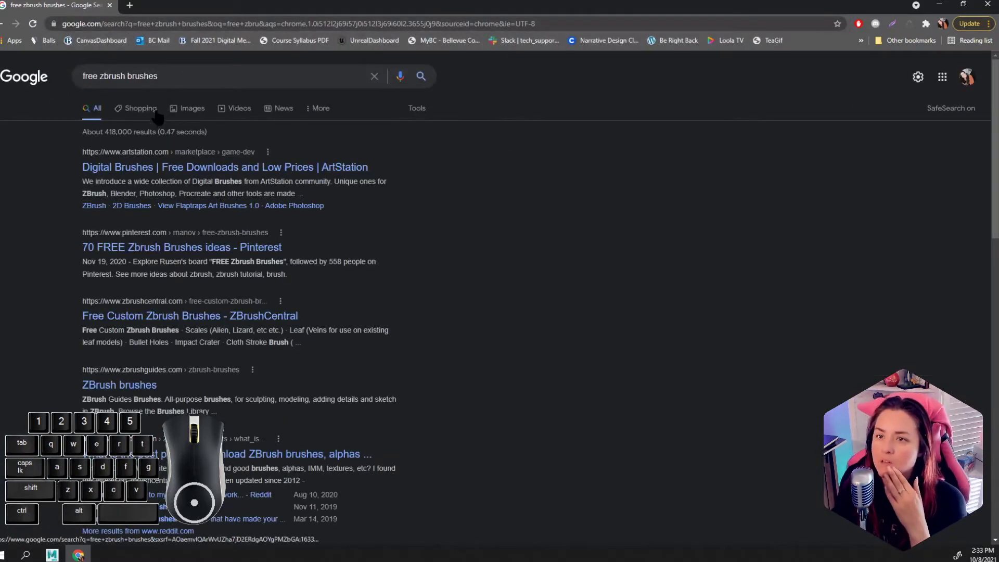
Step: Browse the shopping and image results for free brushes and preview the crack brush image from 3DArt
left_click(146, 110)
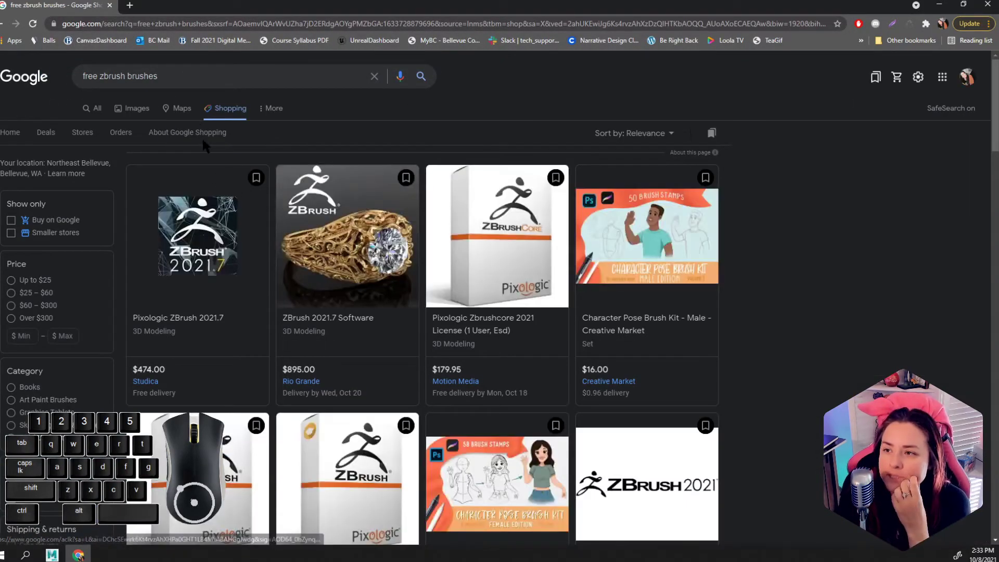
left_click(134, 110)
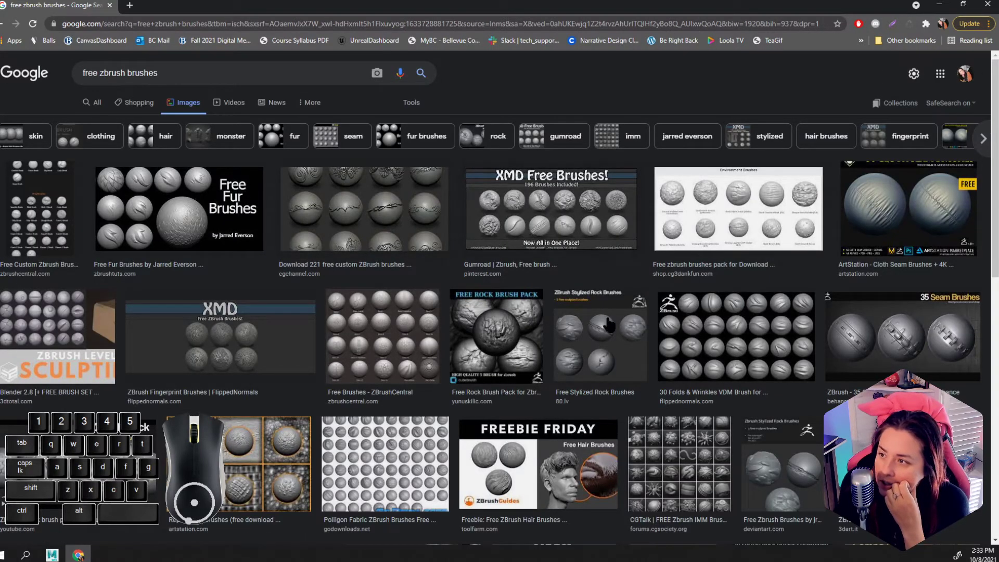
scroll(247, 359, "down", 1)
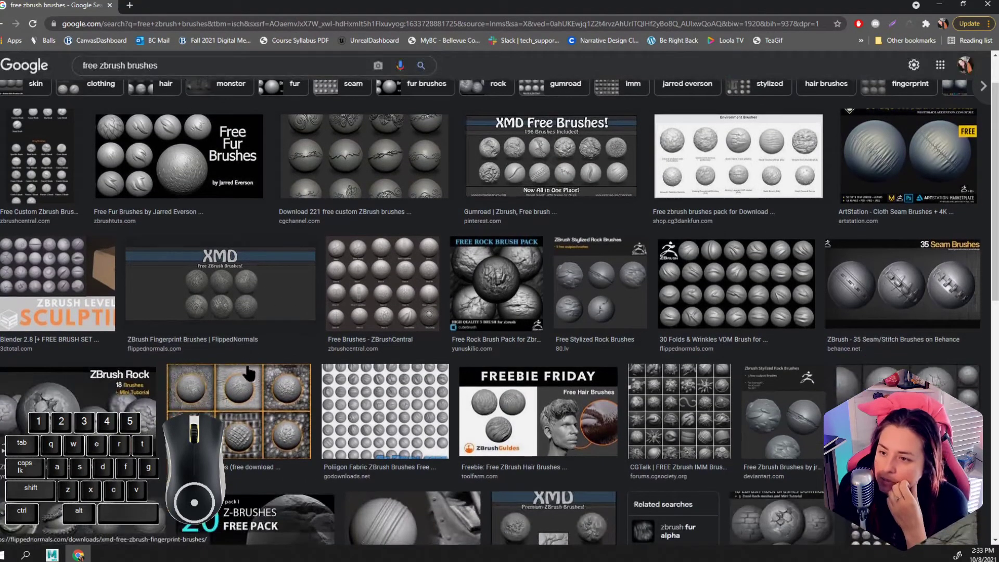
scroll(247, 367, "down", 2)
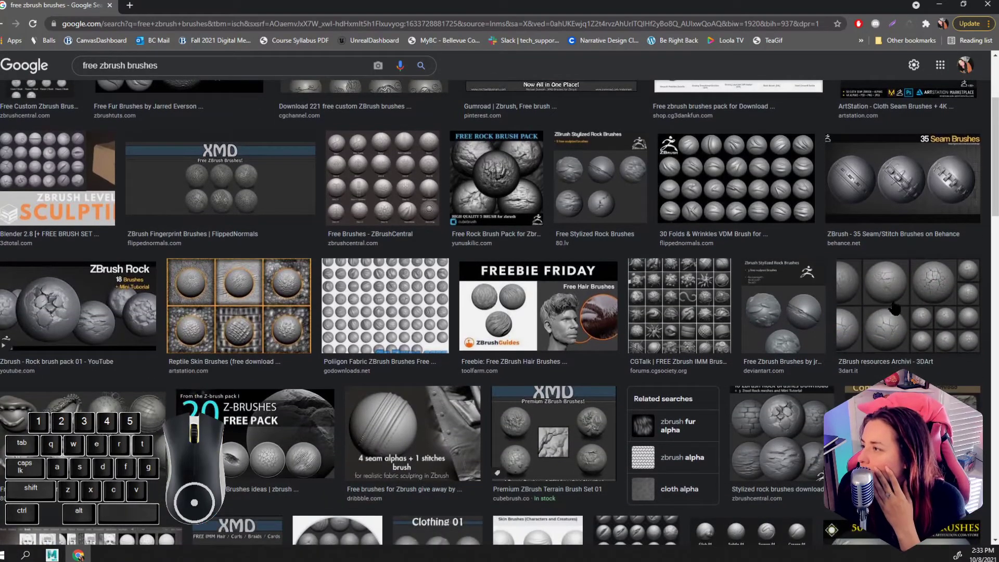
left_click(892, 310)
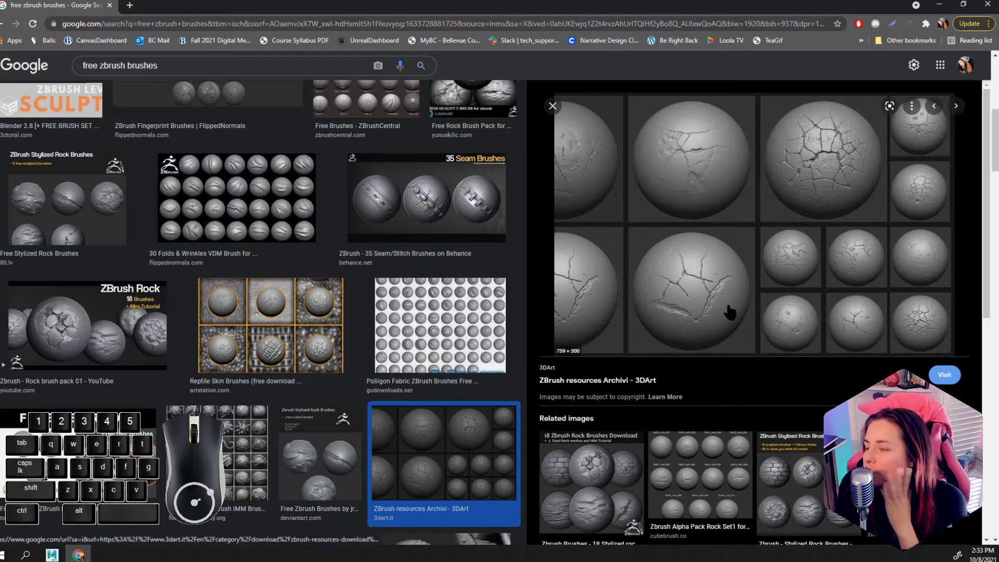
Step: Open the 3DArt ZBrush resources page and look at its free ZBrush and Photoshop crack brushes
left_click(780, 259)
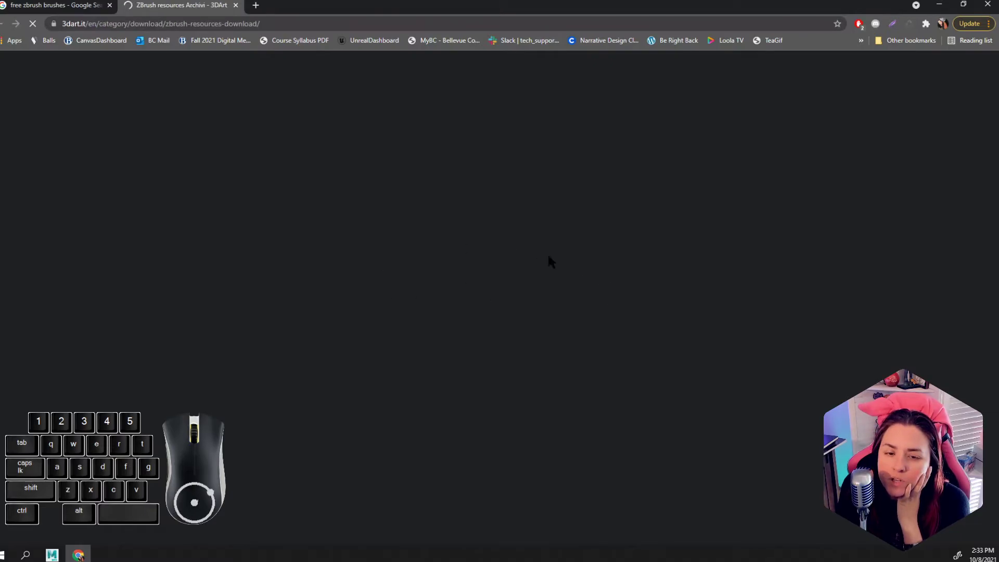
scroll(460, 262, "down", 1)
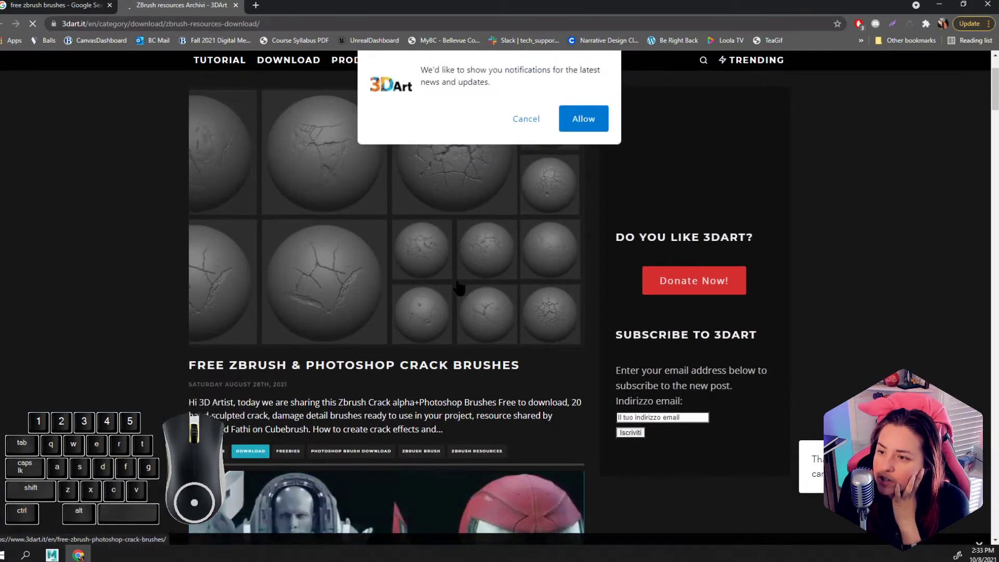
scroll(459, 268, "up", 1)
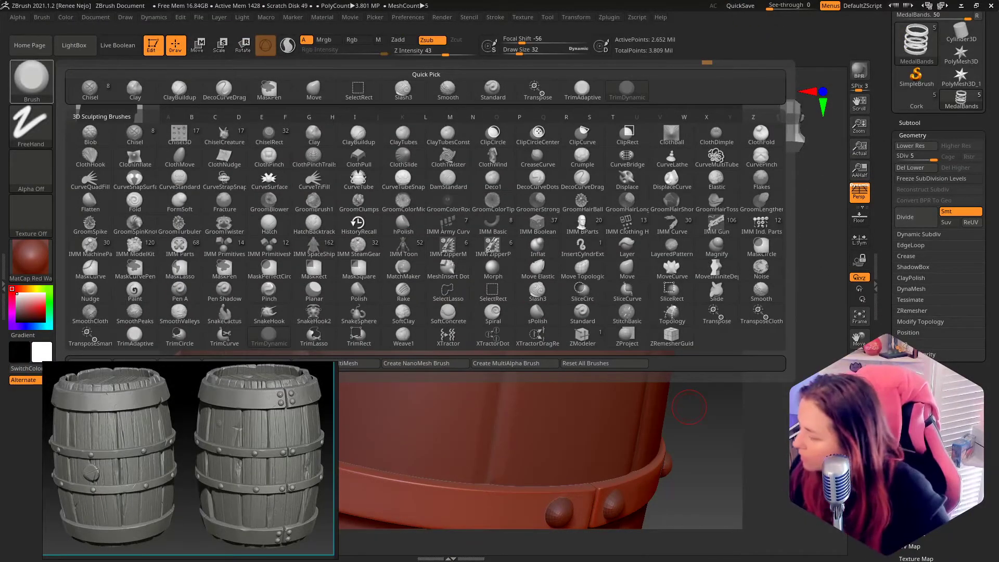
Step: Return to ZBrush and choose the TrimDynamic brush for the metal bands
key("t")
key("d")
mouse_move(702, 430)
left_mouse_down()
mouse_move(709, 409)
mouse_move(715, 434)
left_mouse_up()
left_click_drag(599, 144, 557, 145)
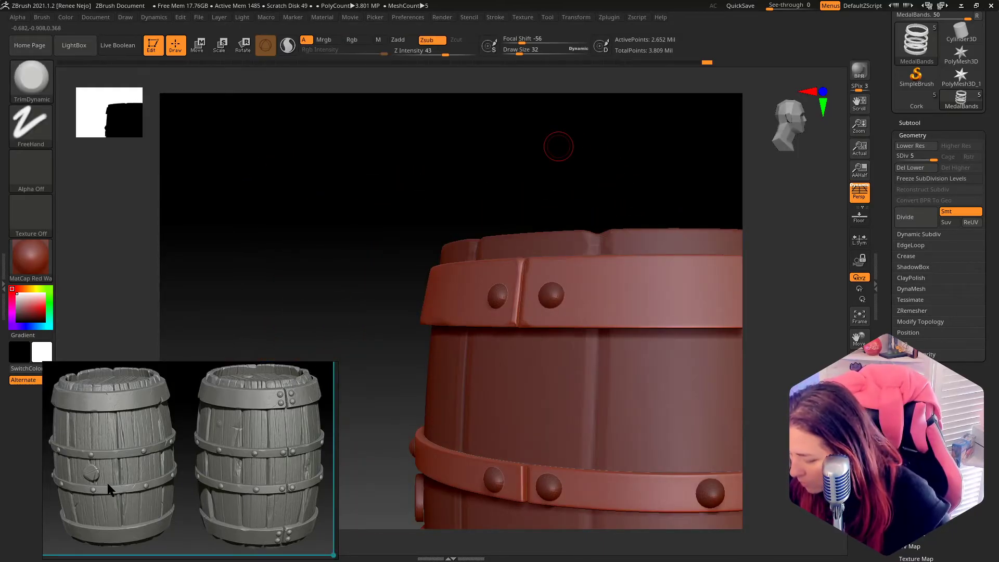
Step: Examine the metal bands, bolts and cork on the reference barrel up close
middle_click_drag(142, 458, 199, 465)
scroll(182, 454, "up", 5)
scroll(167, 473, "up", 2)
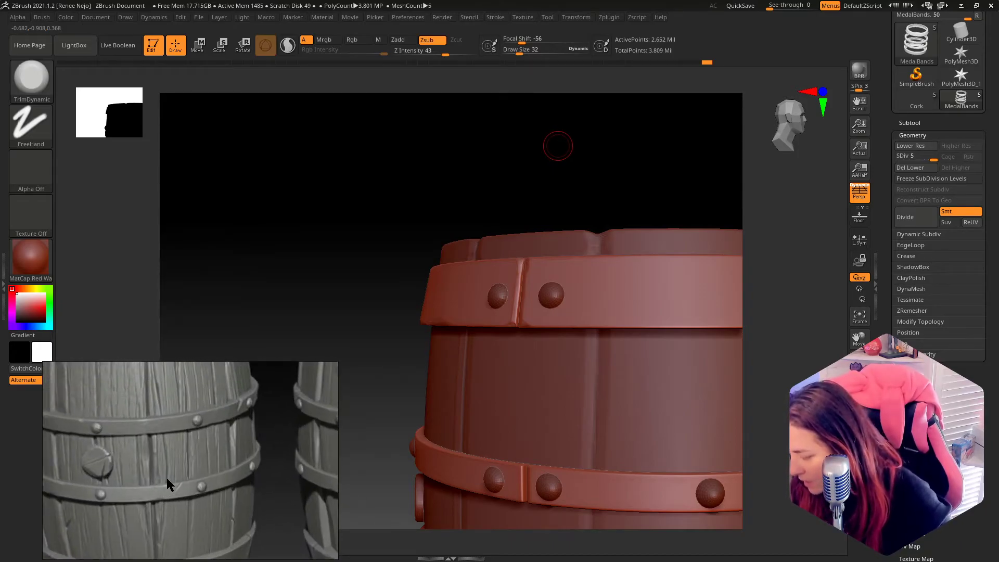
scroll(177, 483, "up", 4)
middle_click_drag(184, 472, 240, 459)
scroll(229, 464, "up", 5)
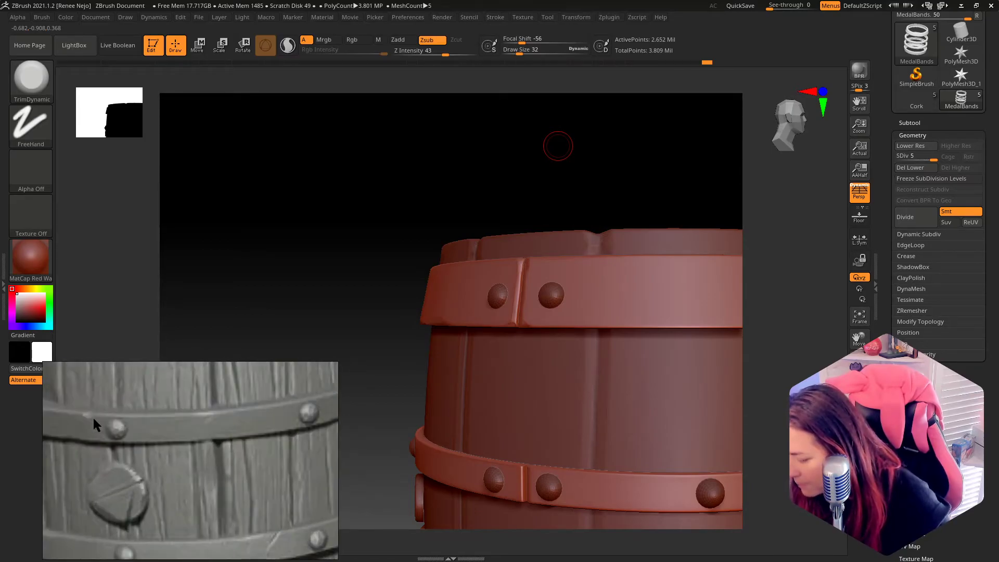
middle_click_drag(92, 416, 115, 423)
middle_click_drag(218, 483, 223, 400)
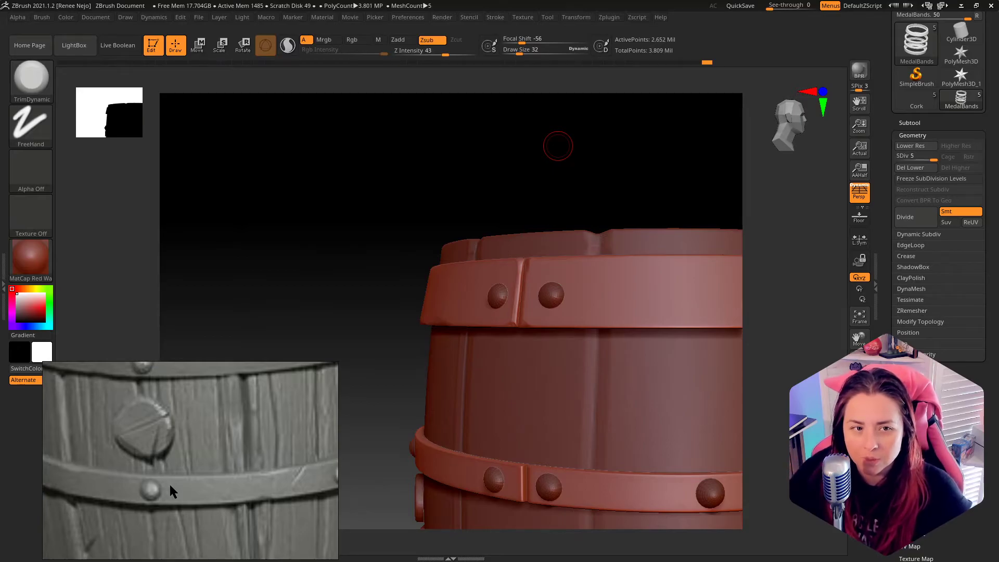
scroll(169, 482, "down", 4)
scroll(166, 491, "up", 3)
middle_click_drag(166, 491, 132, 512)
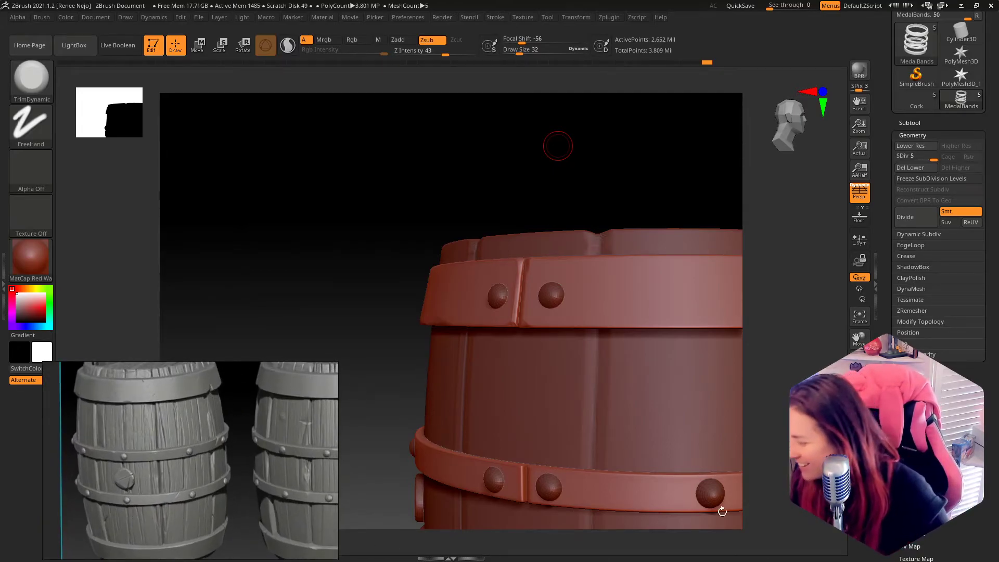
Step: Make the Bolts subtool the active one in place of the metal bands
left_click_drag(416, 210, 432, 266)
left_click_drag(319, 218, 221, 169, "alt")
left_click(914, 135)
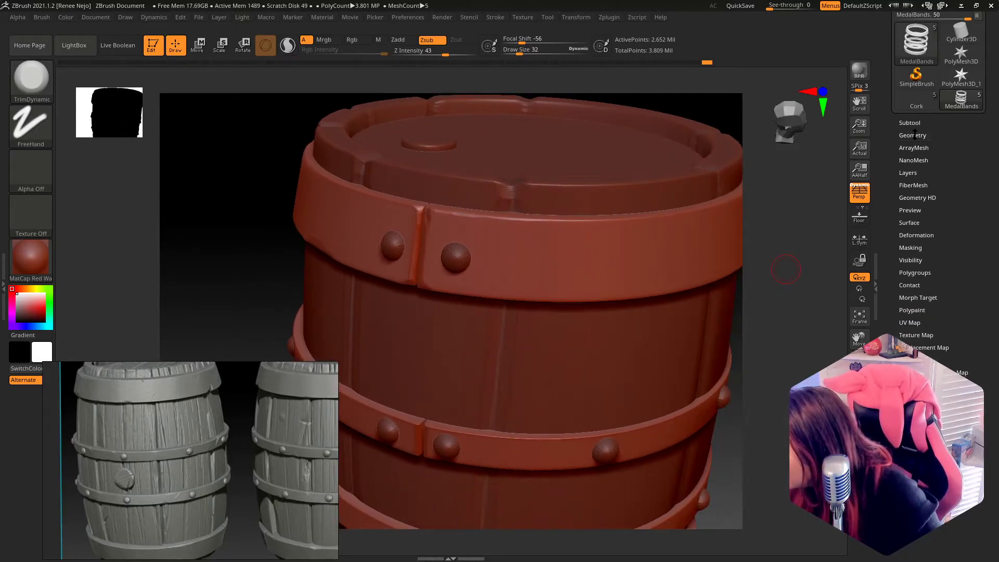
left_click(909, 122)
left_click(931, 196)
left_click(910, 122)
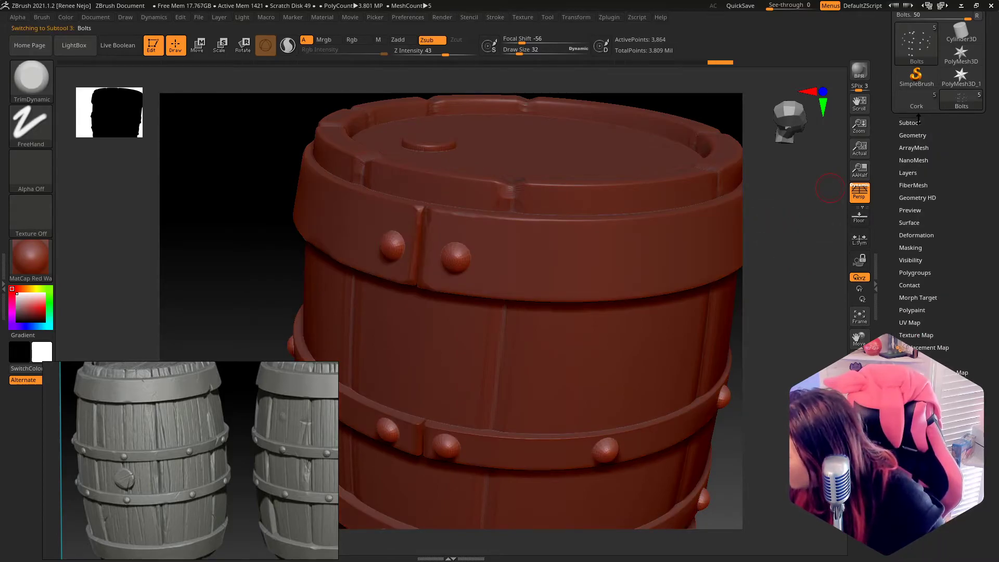
Step: Divide the bolts twice with smoothing to reach subdivision level 3
left_click(914, 135)
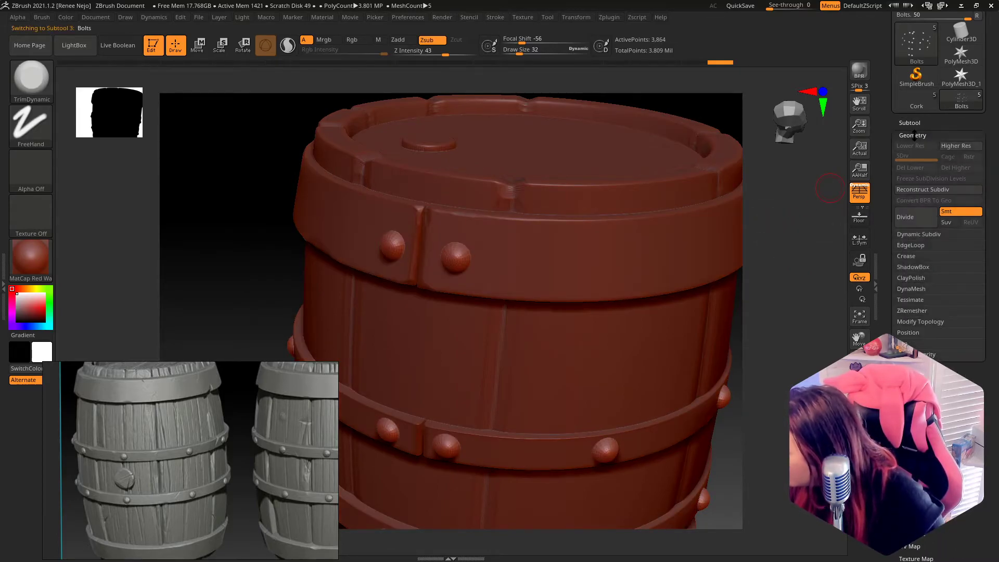
left_click(902, 218)
left_click(902, 218)
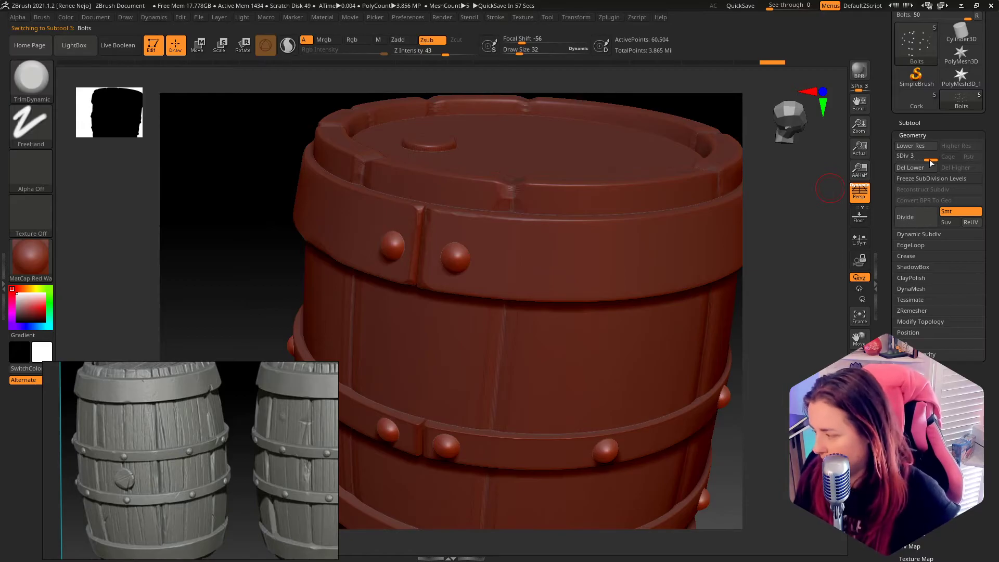
Step: Hide the BarrelWood and Lid subtools to isolate the bolts, bands and cork
left_click(911, 122)
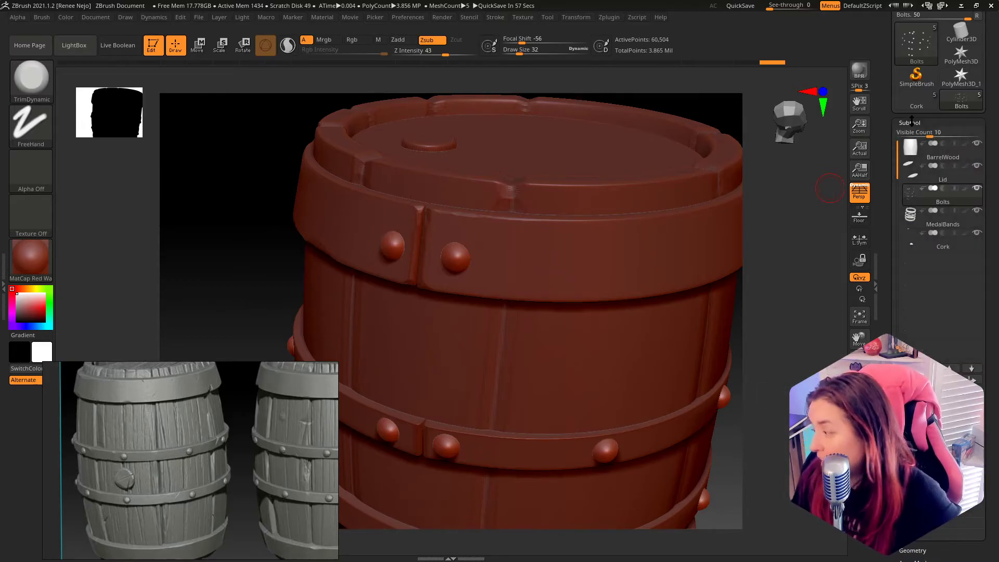
left_click(977, 143)
left_click(977, 165)
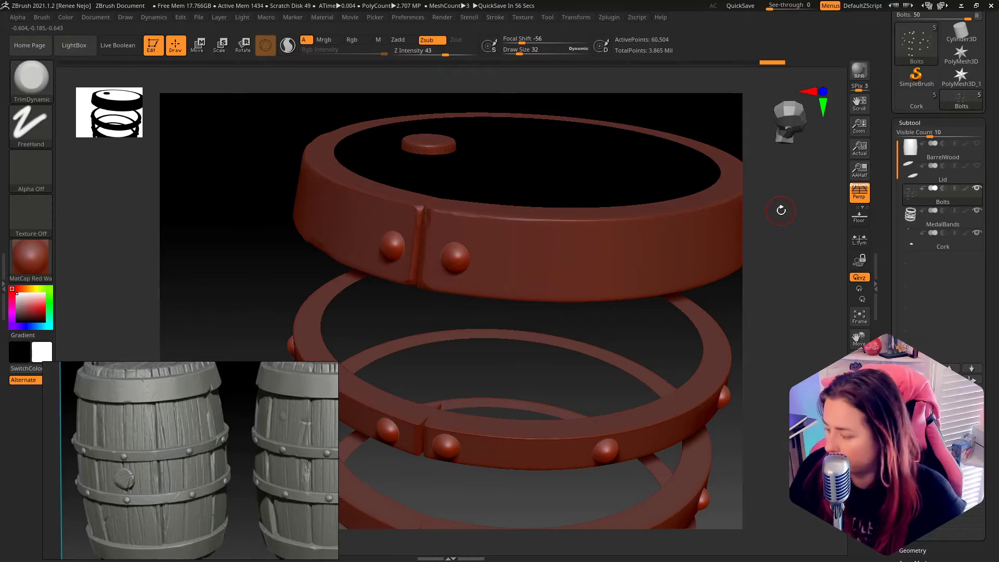
Step: Switch to the Clay brush and enlarge a bolt on the reference barrel's metal band as a shaping guide
left_click_drag(544, 323, 591, 314)
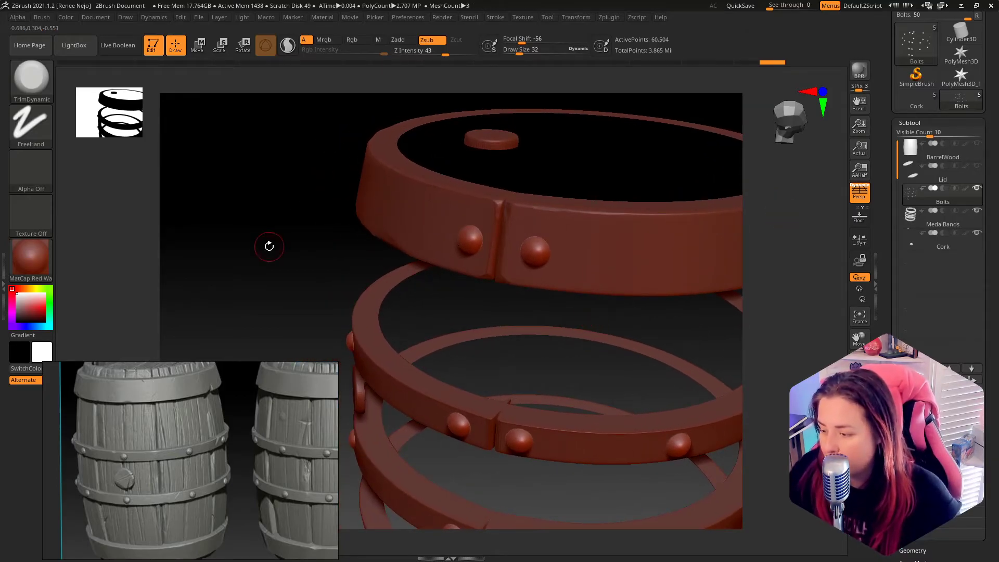
left_click_drag(268, 246, 241, 245)
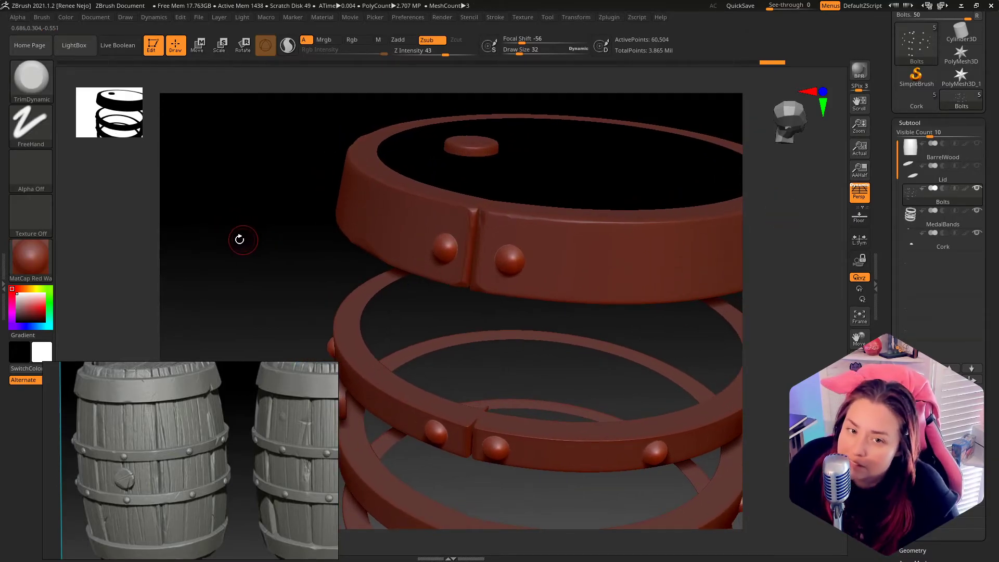
mouse_move(252, 232)
left_mouse_down()
mouse_move(235, 251)
mouse_move(245, 227)
left_mouse_up()
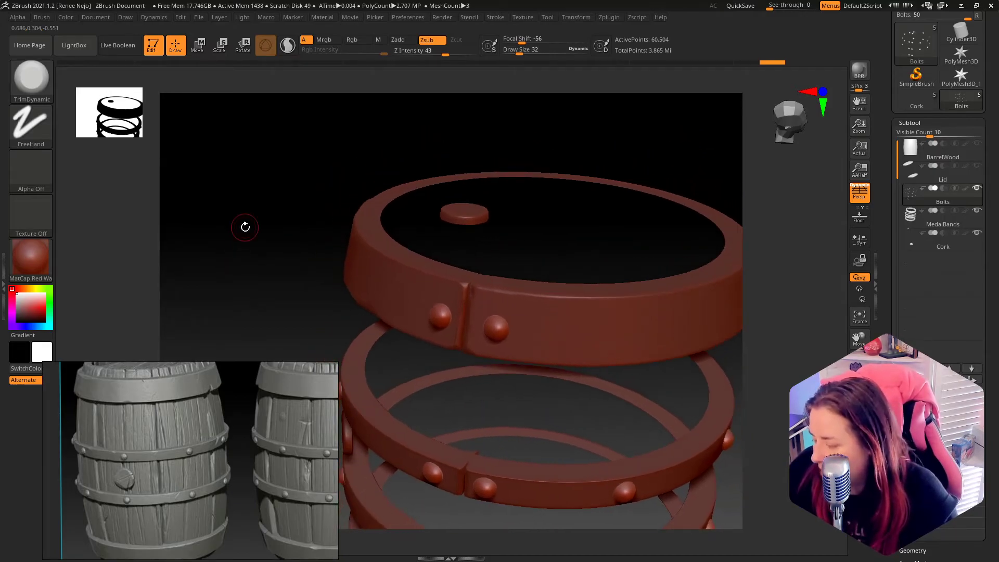
left_click_drag(546, 145, 645, 123)
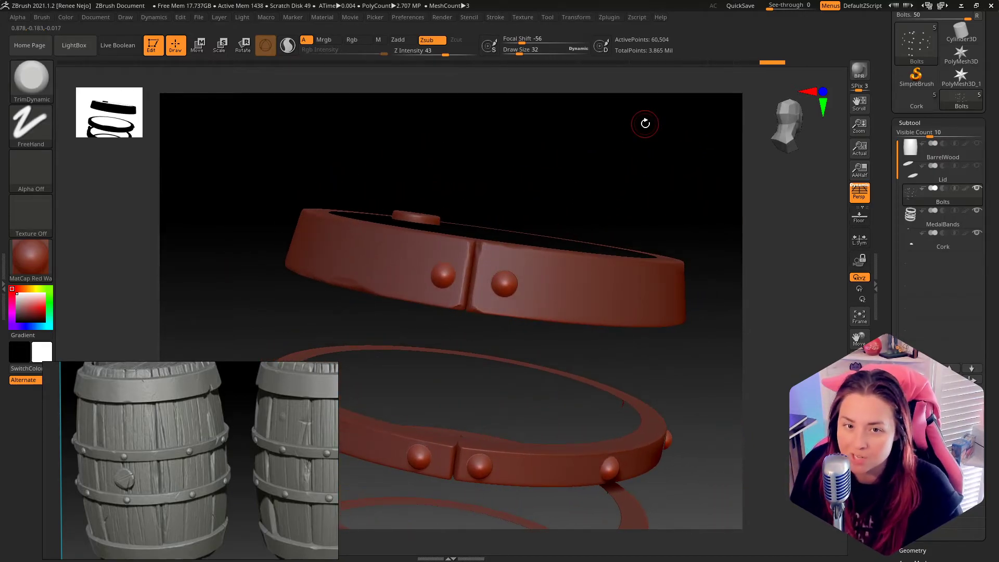
left_click(31, 90)
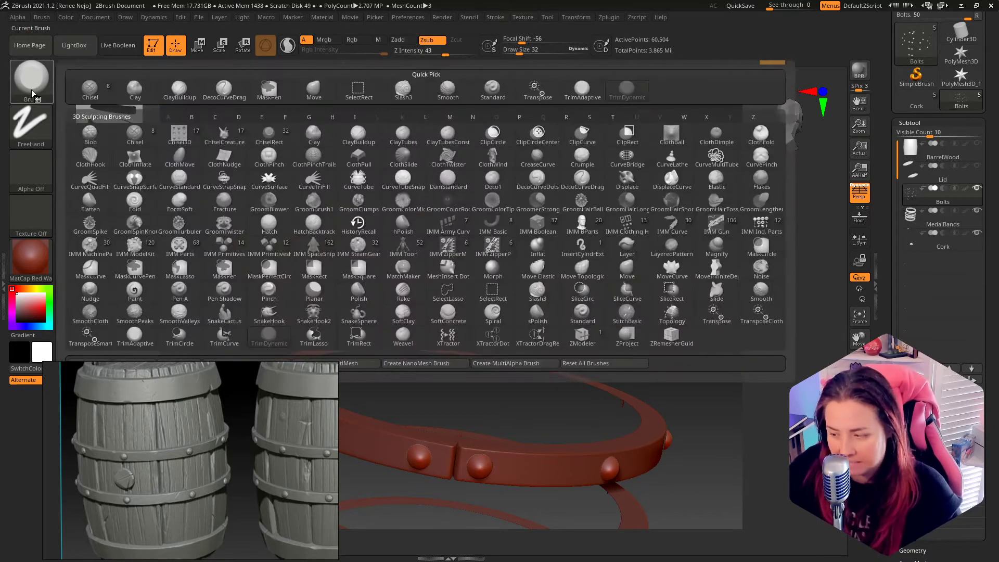
left_click(140, 90)
left_click_drag(669, 379, 654, 404, "alt")
left_click_drag(546, 321, 571, 352, "alt")
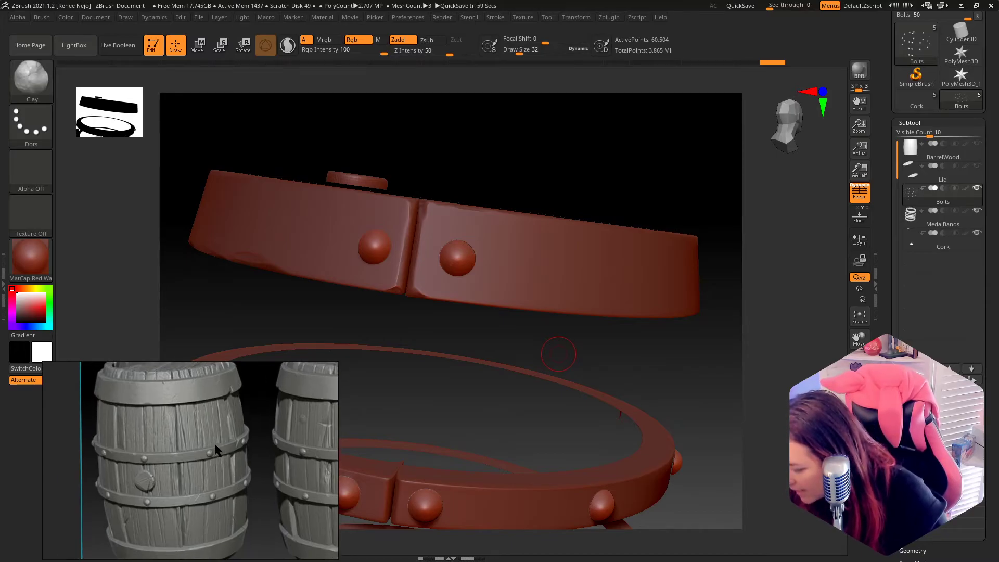
scroll(214, 446, "up", 5)
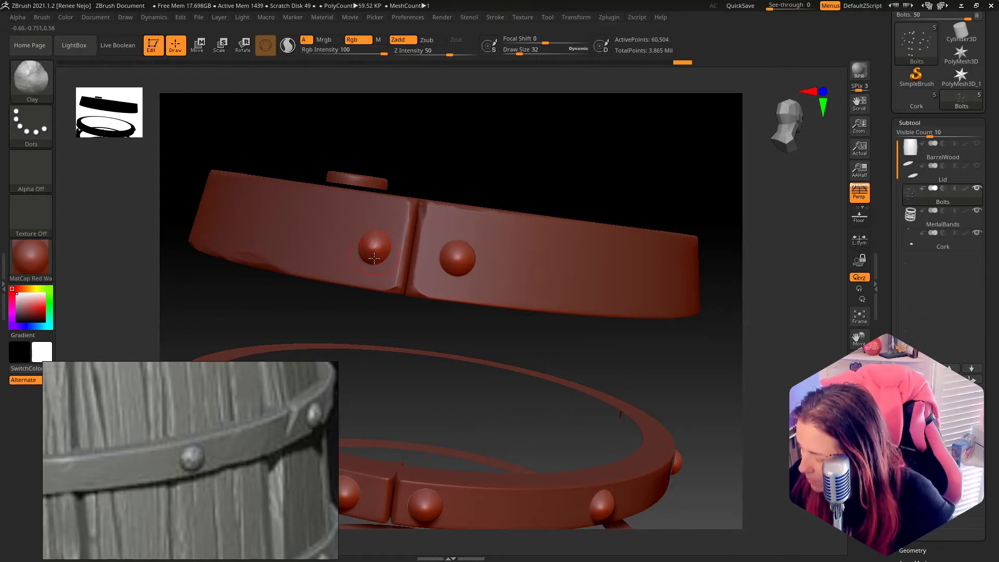
Step: Carve small dents into the paired seam bolts of the top band and the upper narrow band with the Clay brush
left_click_drag(467, 161, 514, 166)
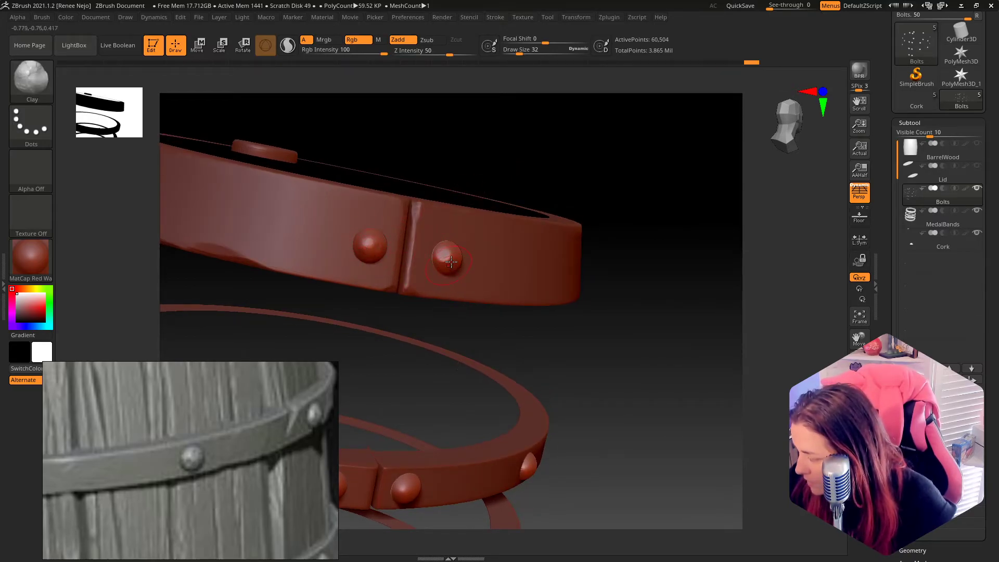
left_click_drag(554, 172, 510, 218)
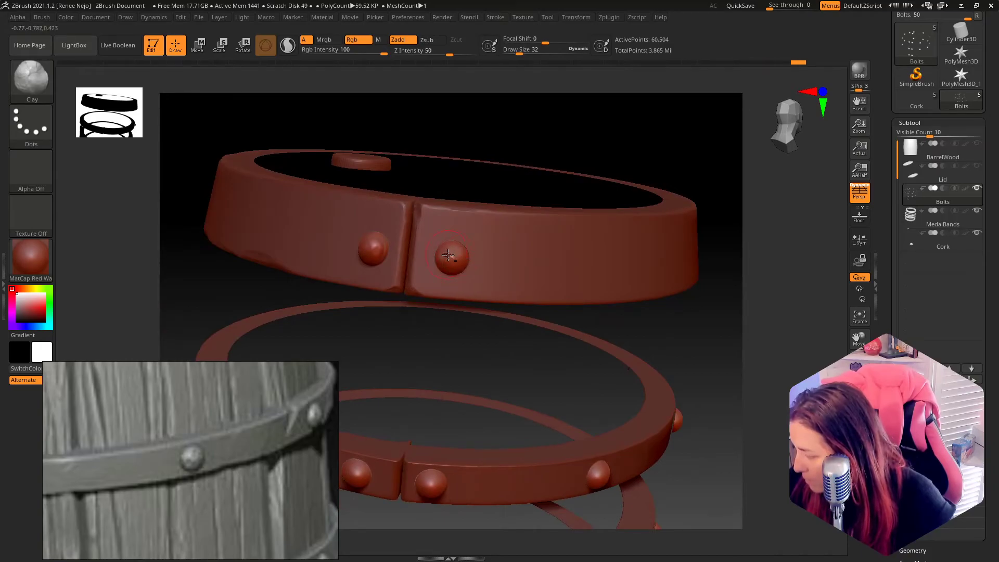
left_click_drag(635, 186, 532, 276)
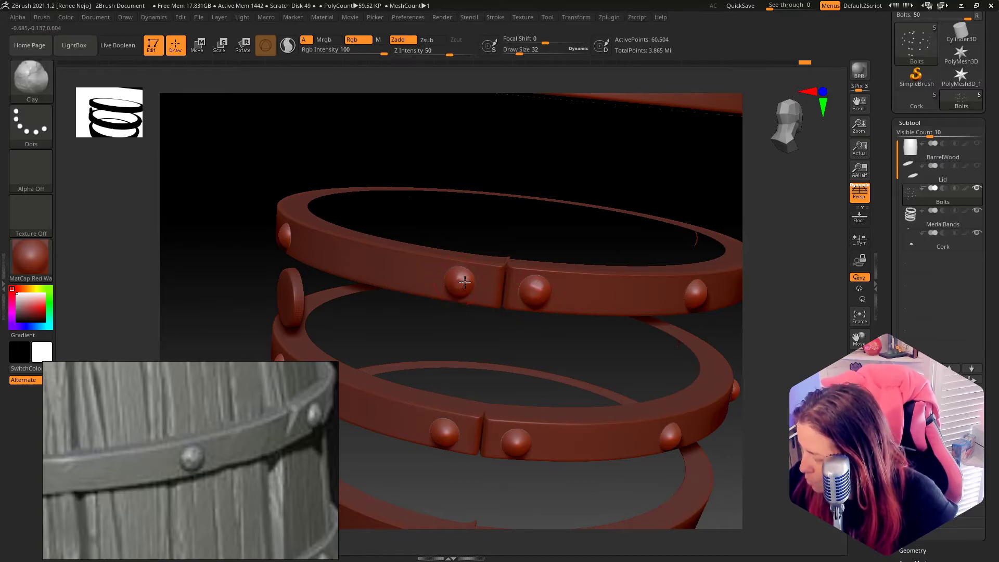
left_click_drag(550, 361, 515, 265)
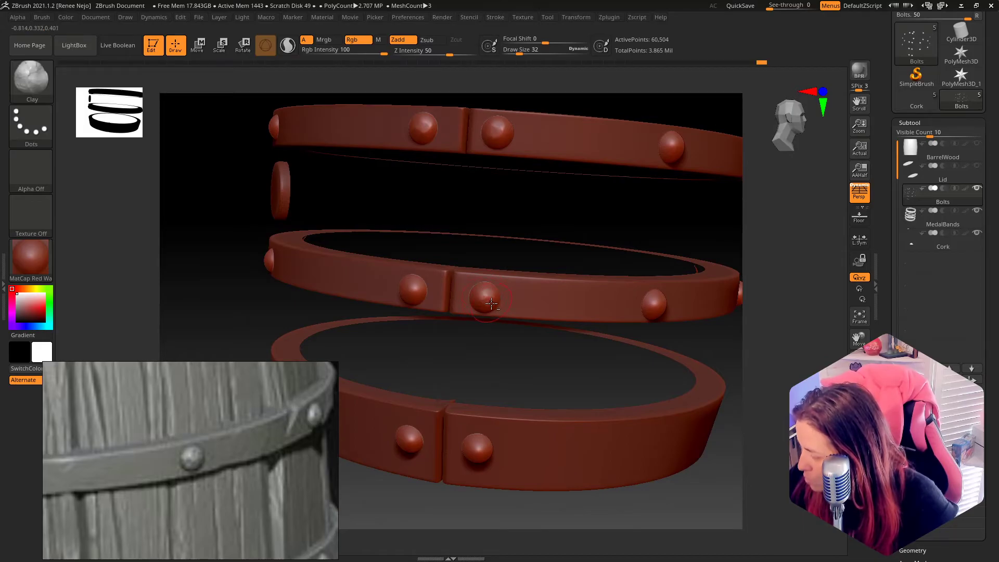
Step: Carve small dents into the paired seam bolts of the lower narrow band and the bottom band
left_click(414, 292, "alt")
left_click_drag(526, 357, 536, 277, "alt")
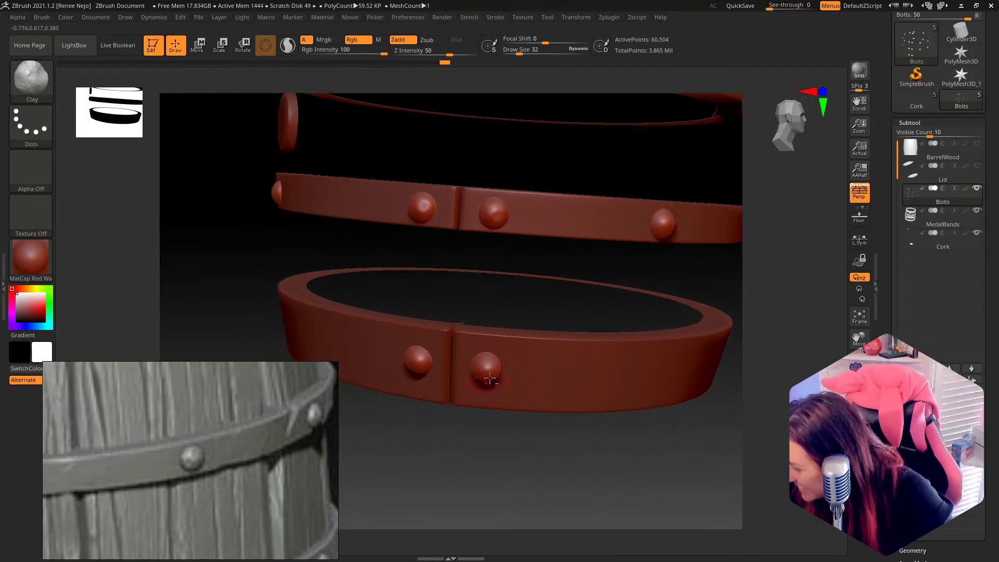
left_click(488, 370, "alt")
left_click(487, 367, "alt")
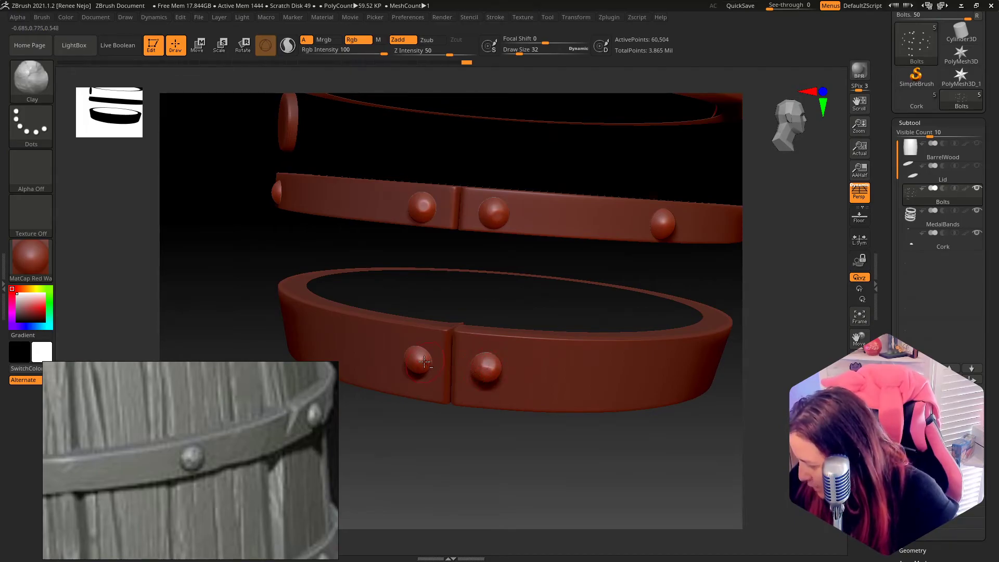
left_click(415, 361, "alt")
Step: Dent the remaining bolts around the lower narrow band with the Clay brush, varying the worn spot on each
mouse_move(568, 480)
left_mouse_down()
mouse_move(544, 463)
mouse_move(610, 450)
mouse_move(543, 442)
left_mouse_up()
left_click(514, 271, "alt")
left_click(512, 271, "alt")
left_click_drag(665, 227, 664, 201)
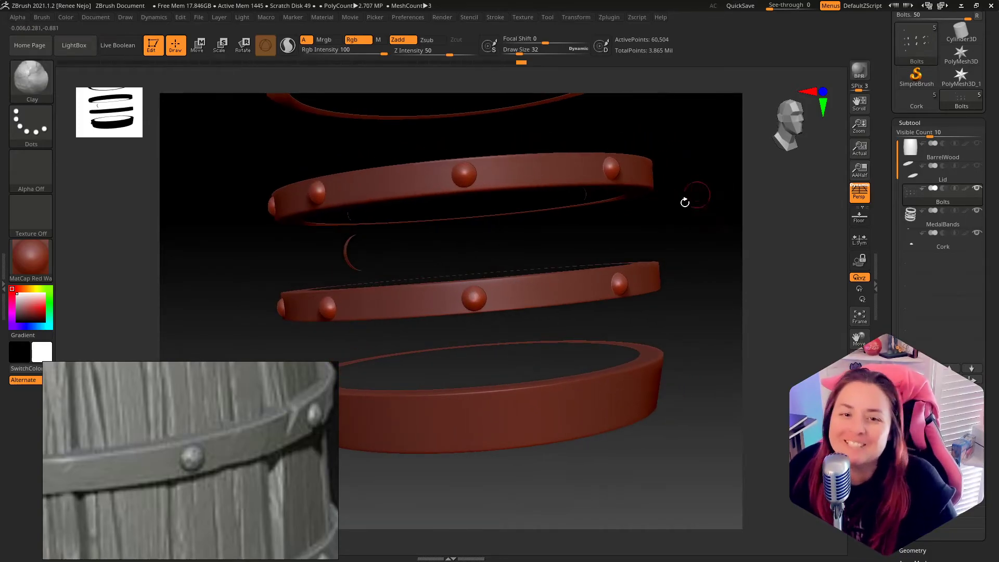
left_click_drag(681, 238, 724, 255)
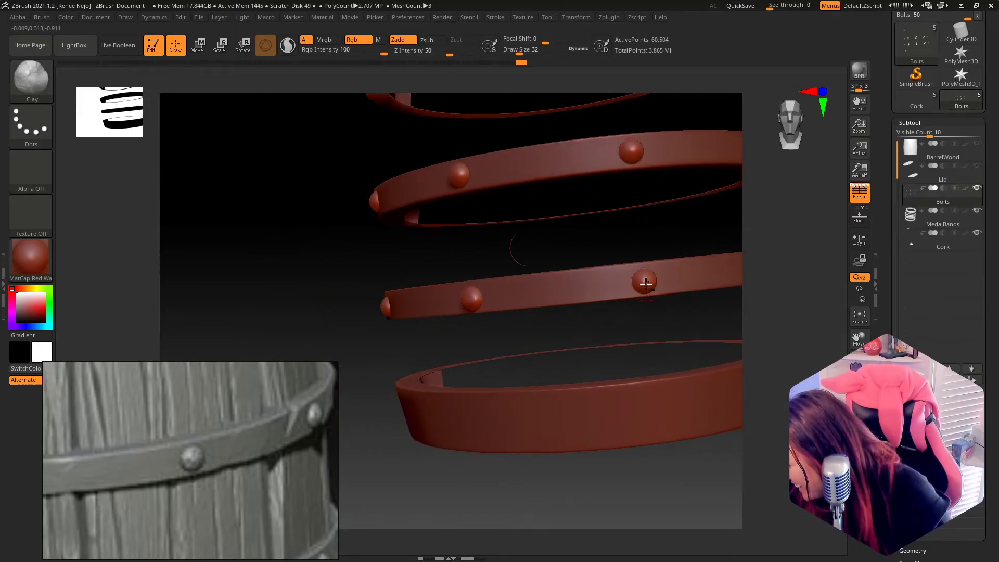
left_click_drag(643, 279, 645, 284)
left_click_drag(688, 310, 640, 296)
left_click_drag(679, 328, 646, 326)
left_click_drag(641, 286, 645, 292)
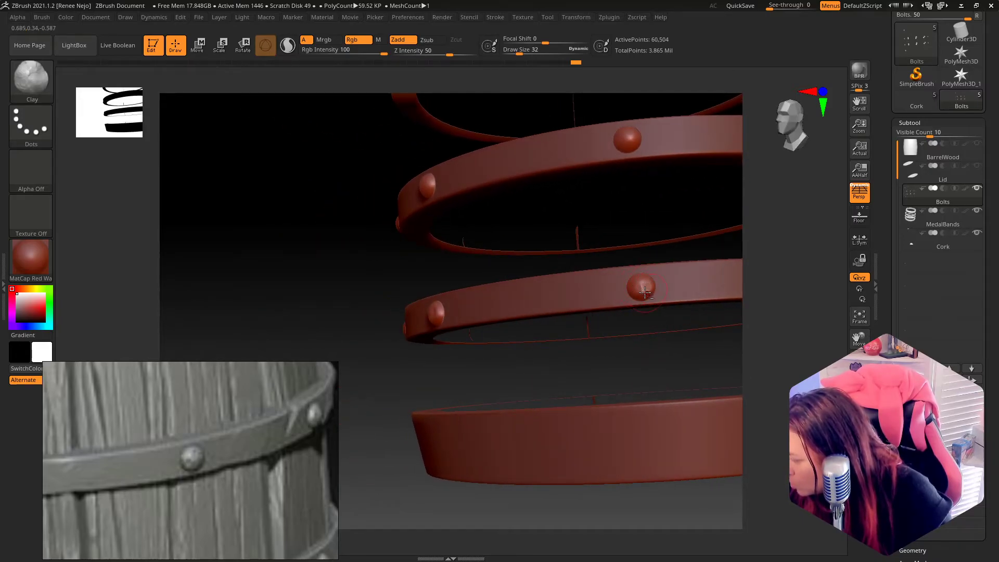
mouse_move(687, 348)
left_mouse_down()
mouse_move(631, 350)
mouse_move(634, 324)
mouse_move(670, 355)
mouse_move(598, 295)
left_mouse_up()
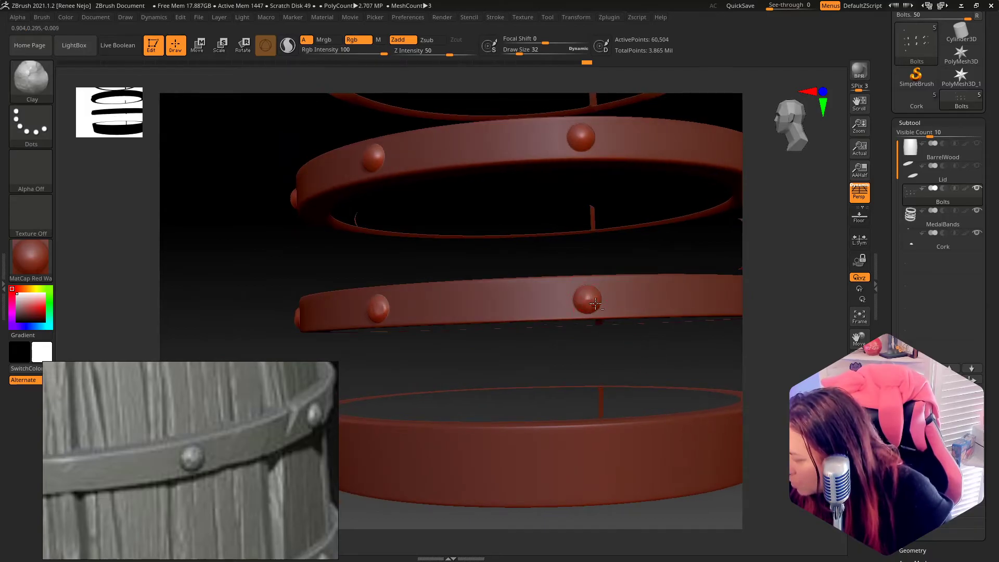
left_click_drag(698, 365, 284, 332)
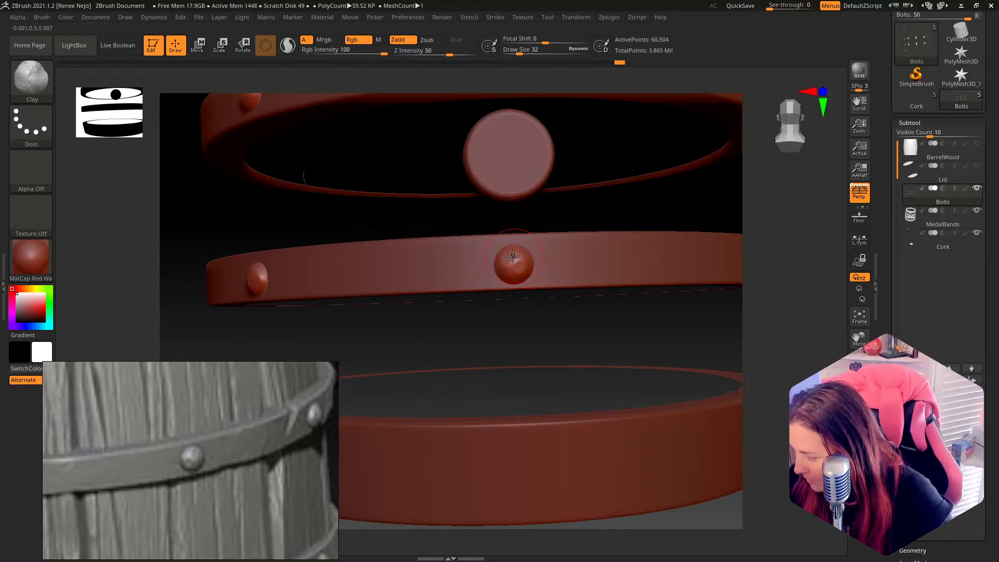
left_click_drag(633, 336, 653, 354, "alt")
left_click_drag(519, 341, 514, 315)
key("f")
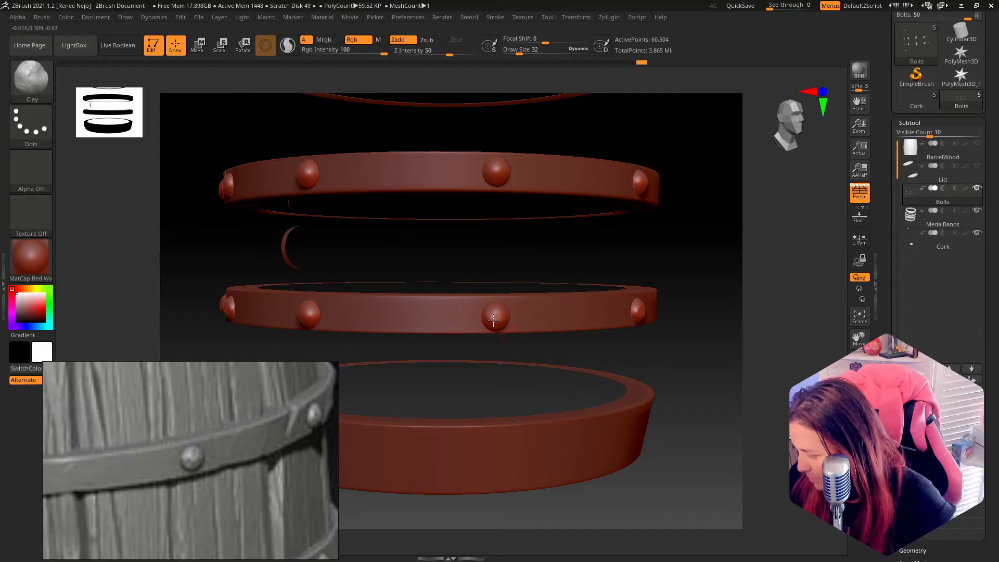
left_click_drag(685, 368, 660, 347)
Step: Dent the remaining bolts around the upper narrow band, including the one above the cork, with the Clay brush
left_click_drag(439, 229, 485, 232)
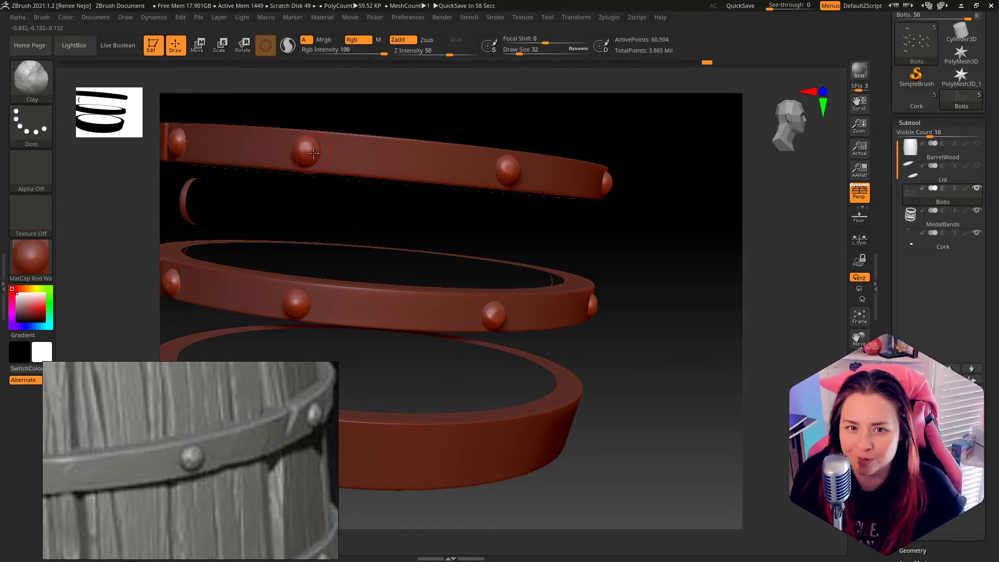
left_click_drag(645, 239, 631, 345)
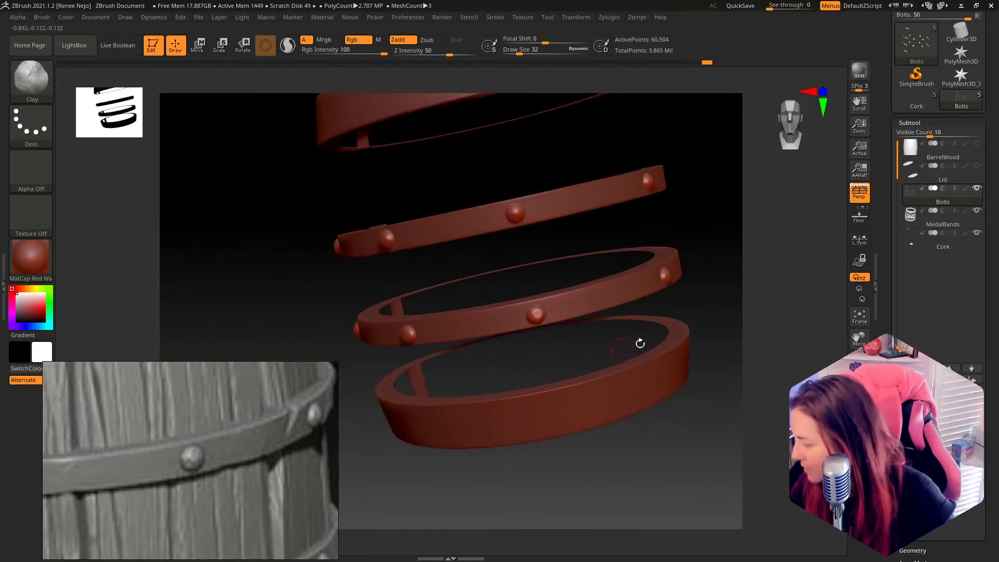
left_click_drag(628, 232, 444, 356, "alt")
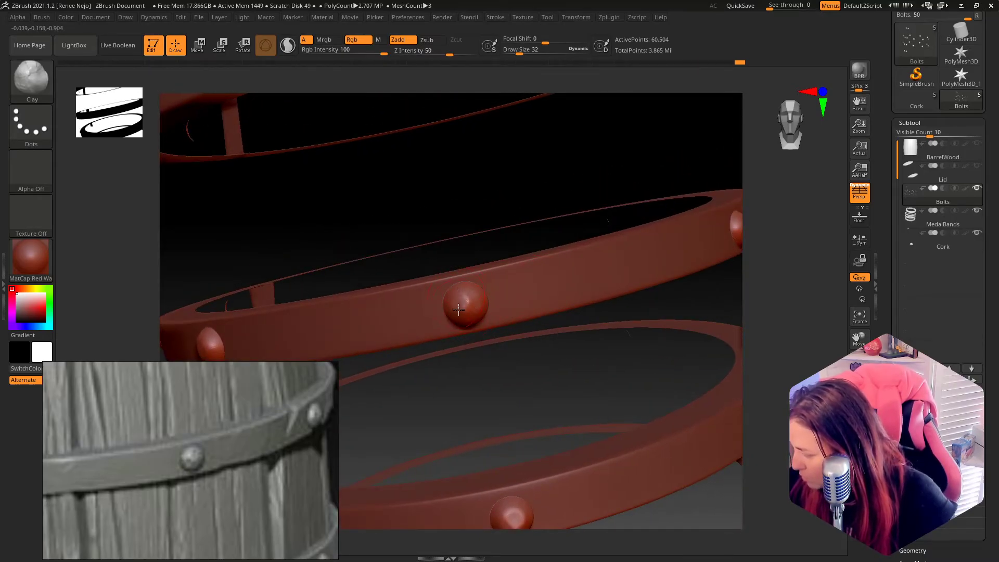
left_click_drag(563, 390, 294, 389)
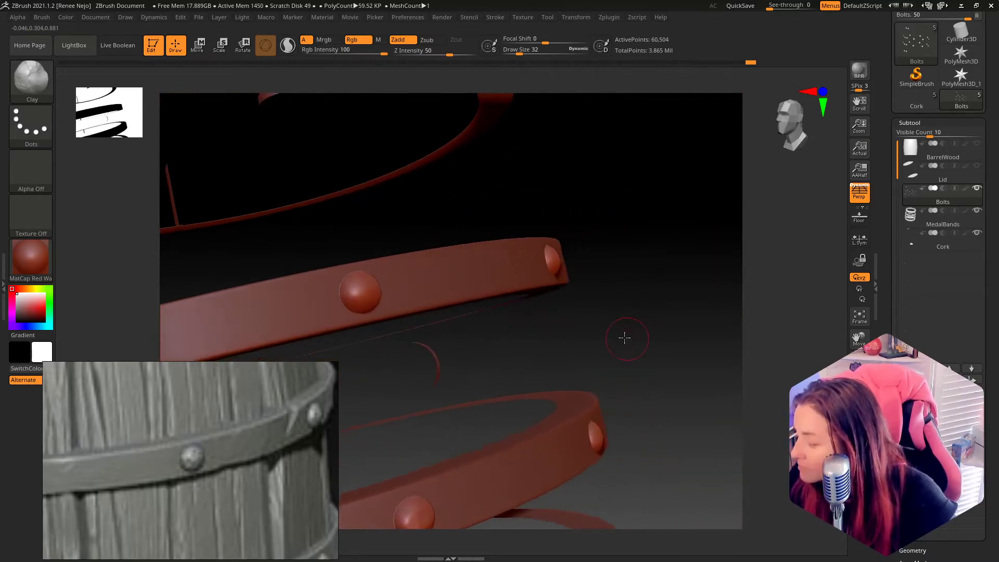
left_click_drag(626, 338, 606, 338)
left_click_drag(445, 408, 388, 400)
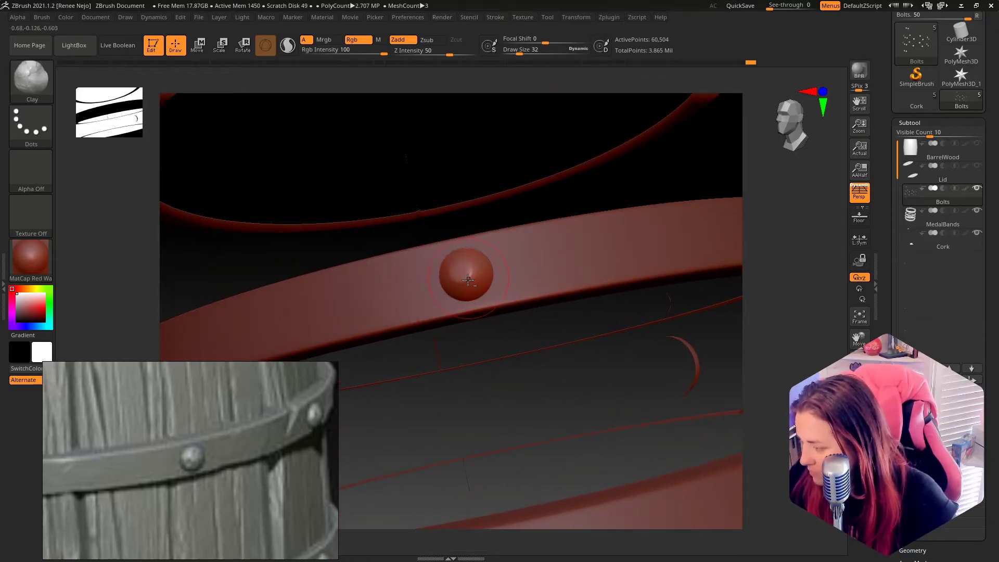
left_click_drag(653, 370, 644, 332)
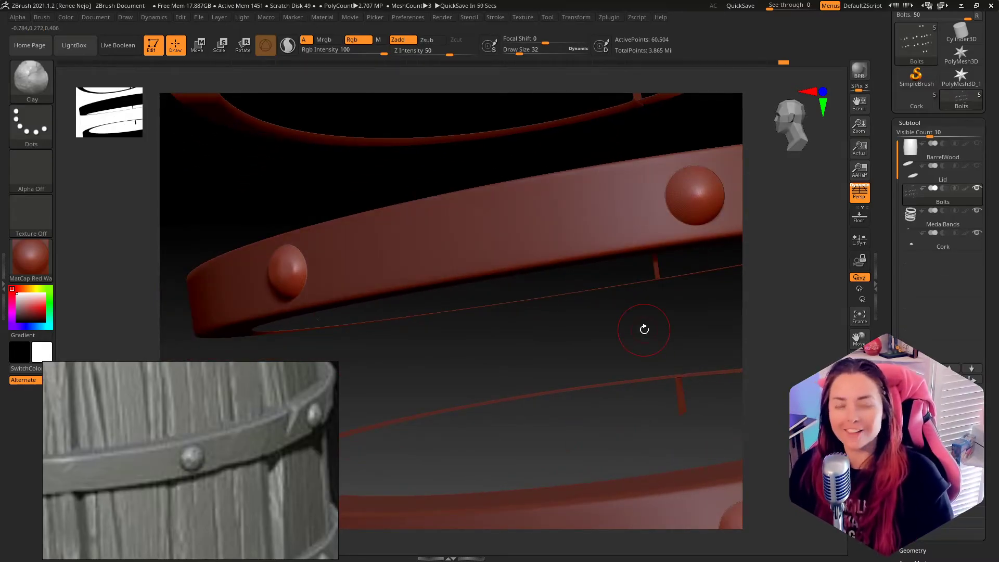
left_click_drag(644, 329, 535, 359)
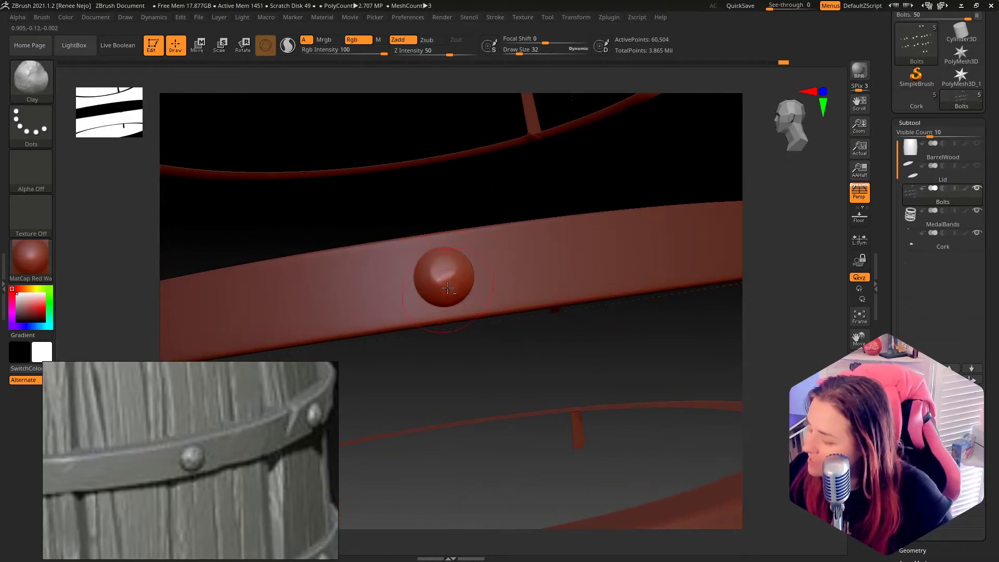
left_click_drag(481, 338, 571, 296)
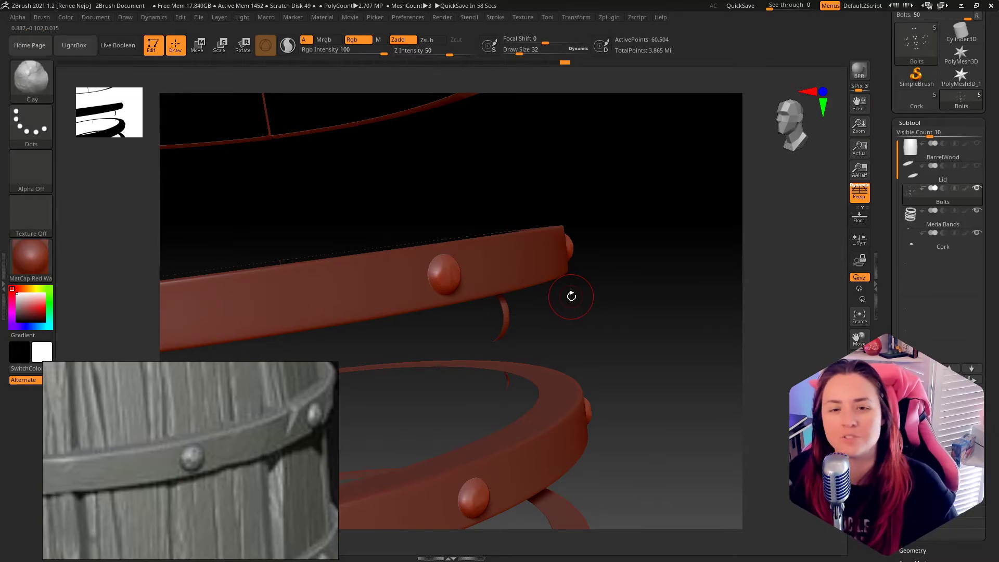
left_click_drag(570, 296, 422, 368)
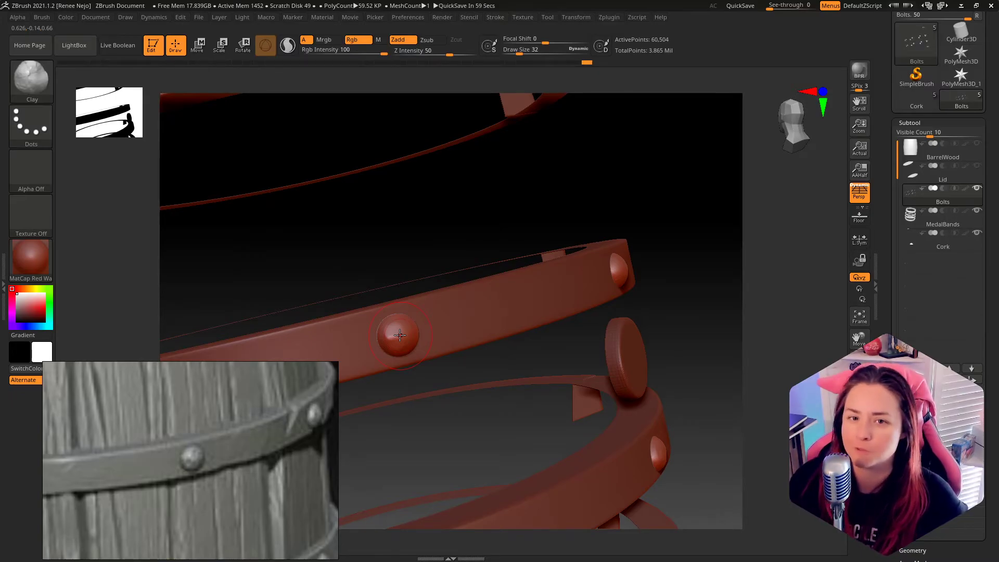
mouse_move(399, 335)
right_mouse_down()
mouse_move(649, 301)
mouse_move(622, 356)
mouse_move(502, 431)
mouse_move(509, 400)
right_mouse_up()
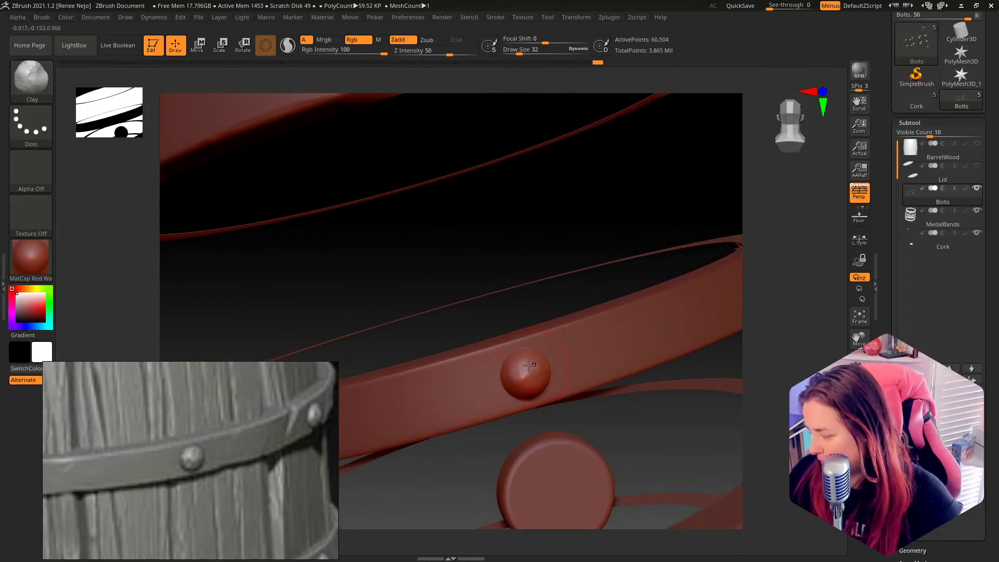
Step: Unhide the BarrelWood and Lid subtools and inspect the dented bolts on the complete barrel
right_click_drag(689, 408, 697, 251)
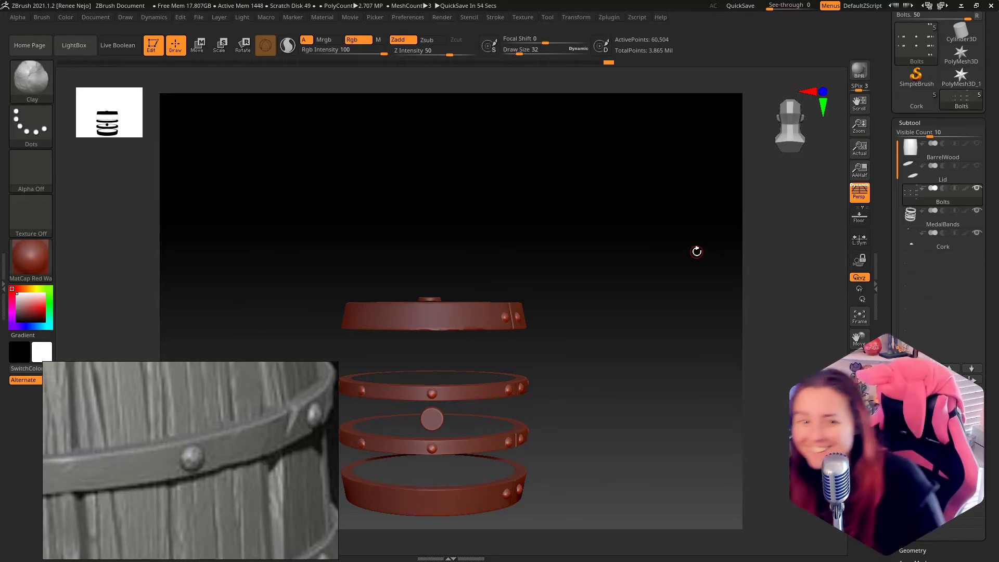
left_click_drag(592, 422, 628, 464)
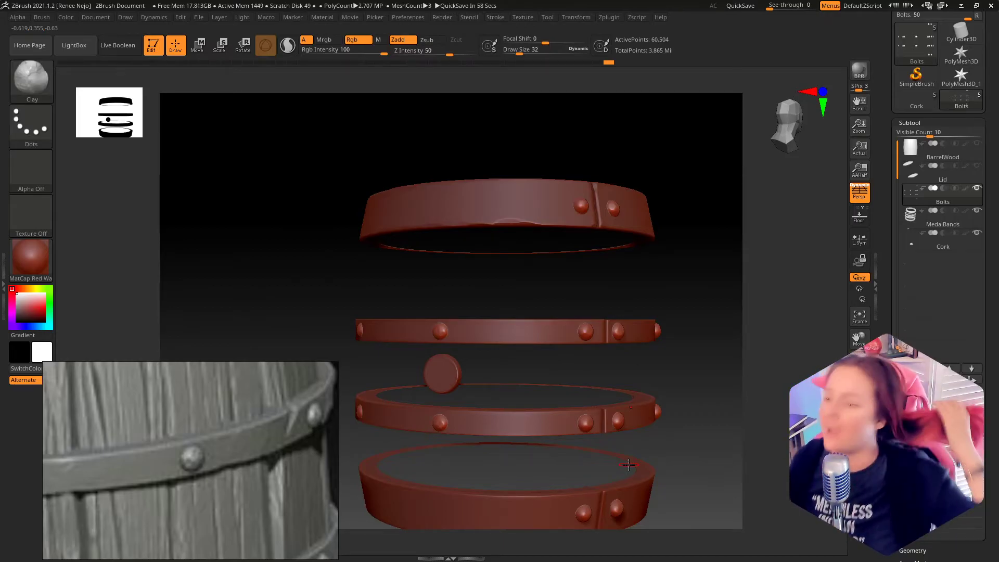
left_click_drag(628, 464, 687, 435)
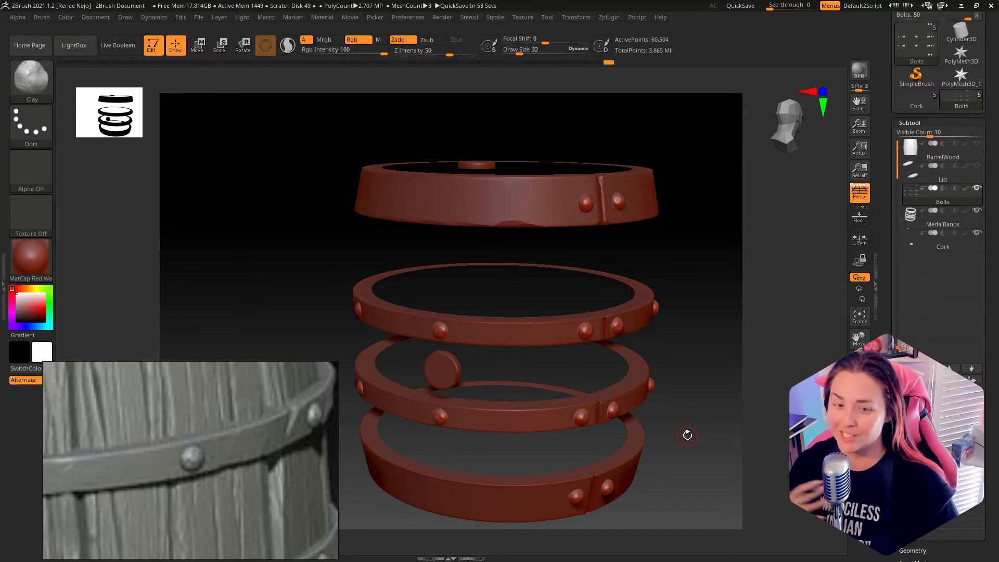
left_click_drag(687, 435, 682, 414)
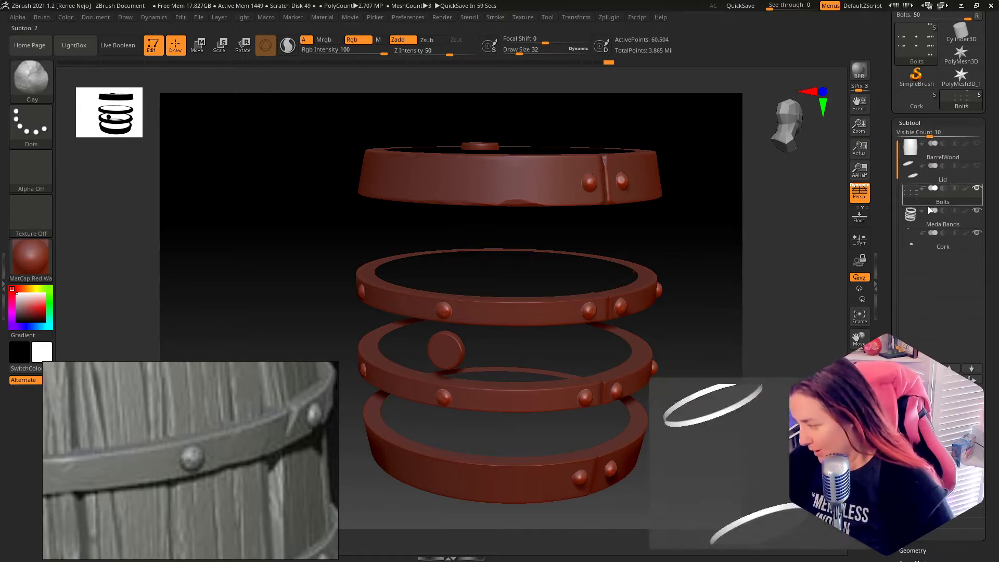
left_click(976, 143)
left_click(974, 167)
left_click_drag(696, 485, 638, 346, "alt")
mouse_move(618, 381)
left_mouse_down()
mouse_move(624, 389)
mouse_move(620, 366)
left_mouse_up()
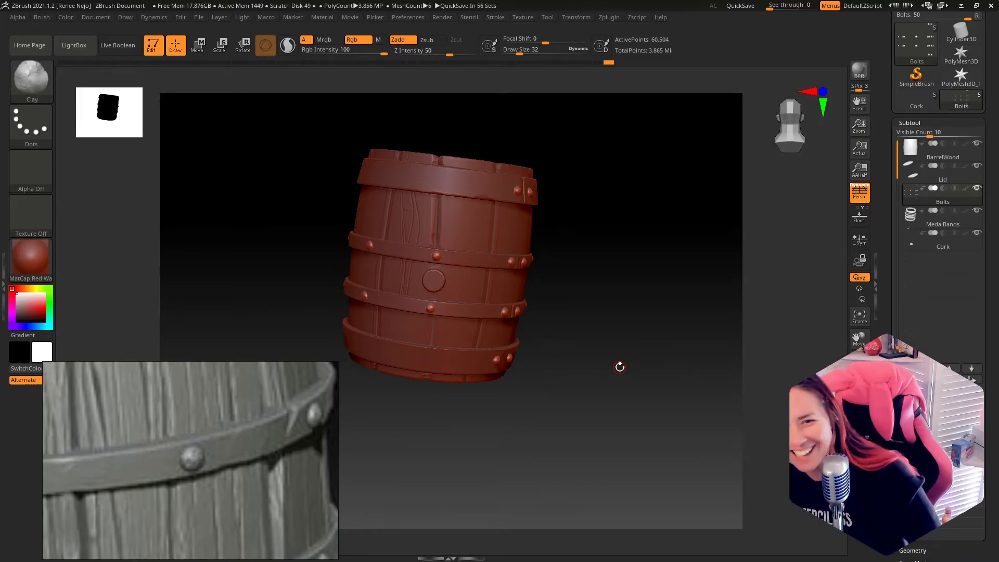
left_click_drag(593, 422, 697, 453)
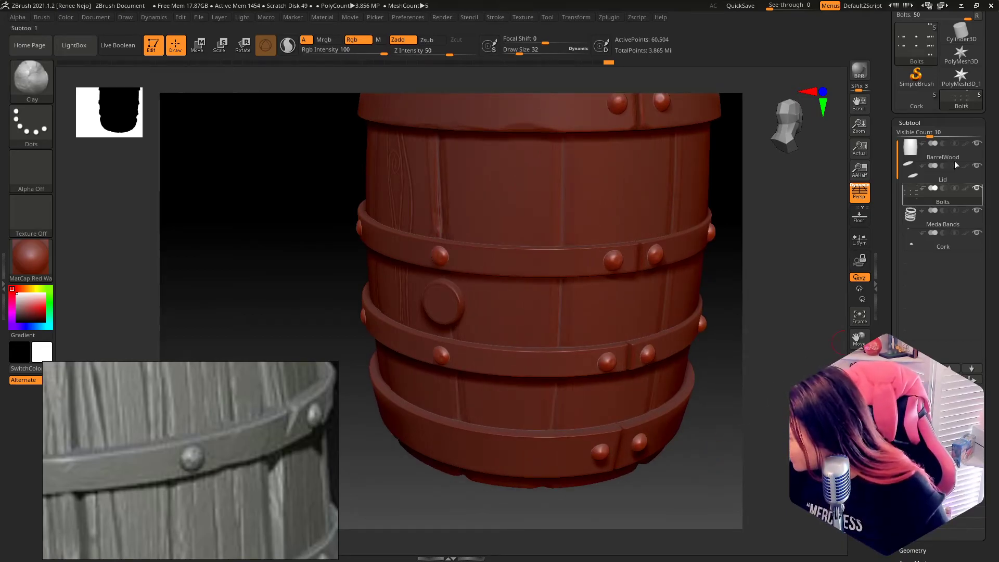
Step: Select the BarrelWood subtool and compare the barrel's top with the whole barrels in the reference image
left_click(915, 157)
left_click_drag(664, 483, 665, 415)
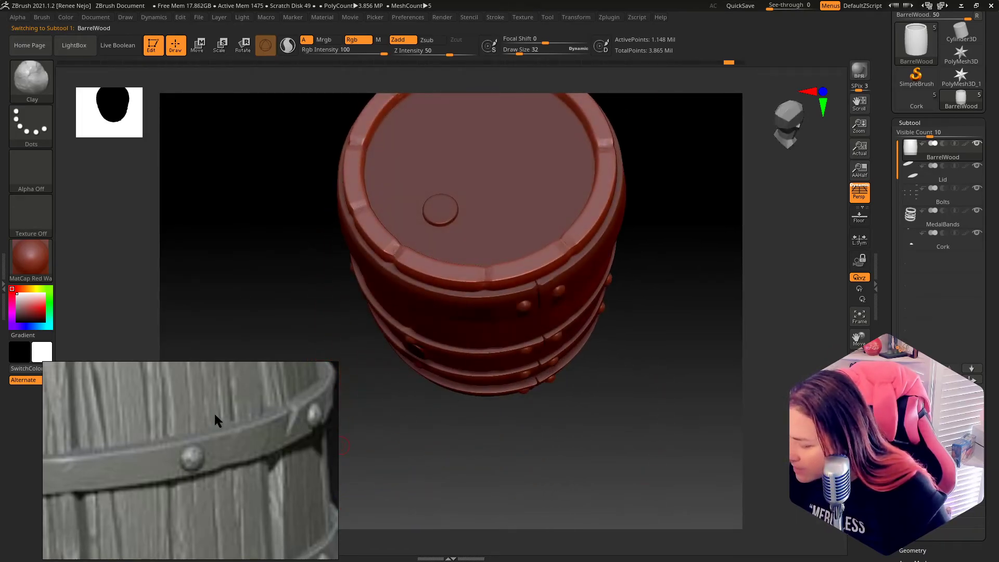
scroll(189, 414, "down", 3)
middle_click_drag(189, 414, 226, 442)
scroll(219, 431, "down", 2)
scroll(186, 405, "down", 2)
scroll(185, 403, "up", 3)
left_click_drag(575, 408, 634, 382)
Step: Select the Lid subtool and subdivide its mesh up to subdivision level 4
left_click(909, 178)
left_click_drag(671, 344, 652, 446)
left_click_drag(671, 343, 691, 416, "alt")
left_click_drag(683, 359, 670, 419)
left_click_drag(731, 520, 644, 495)
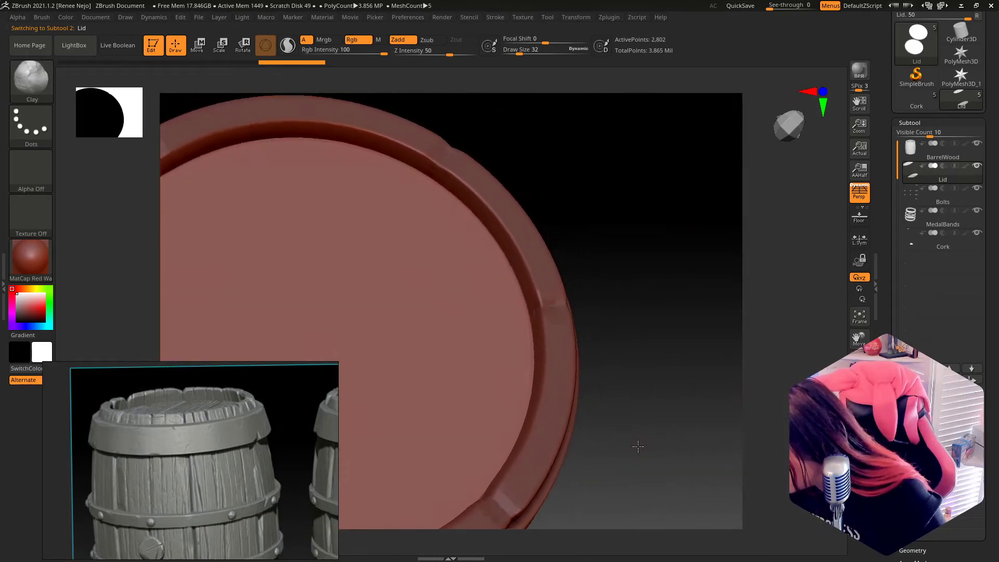
left_click_drag(637, 445, 572, 405)
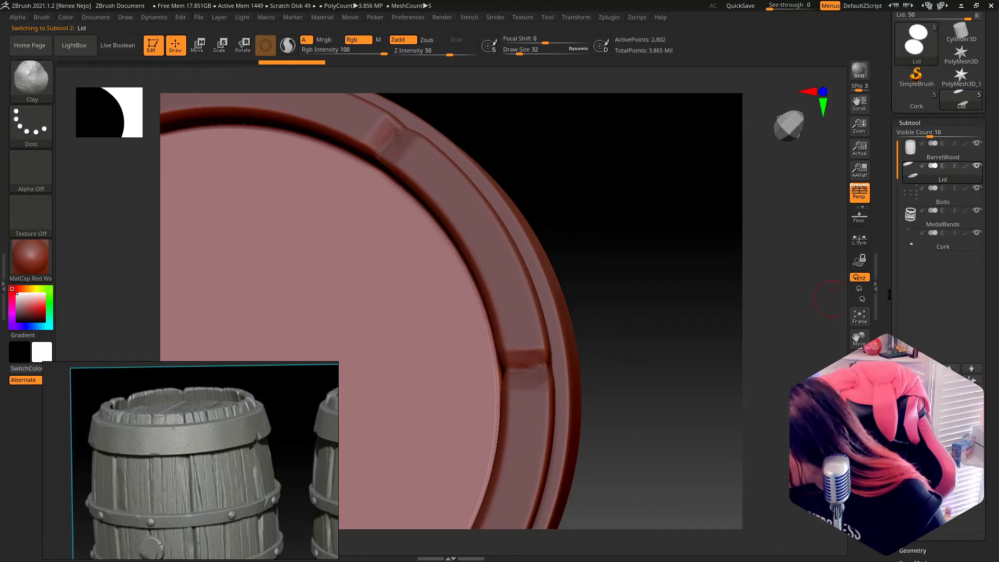
left_click(908, 123)
left_click(912, 136)
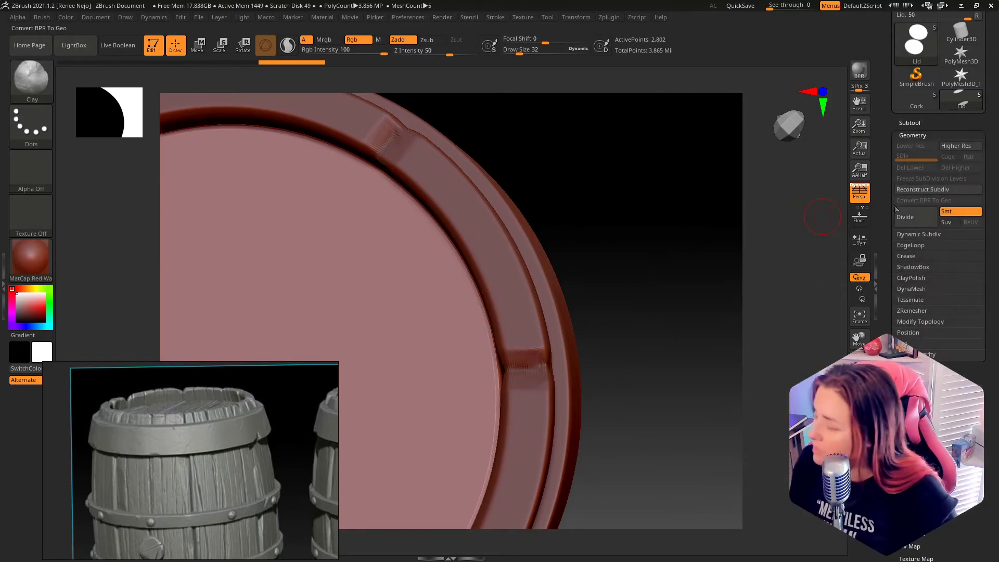
left_click(904, 218)
left_click(904, 217)
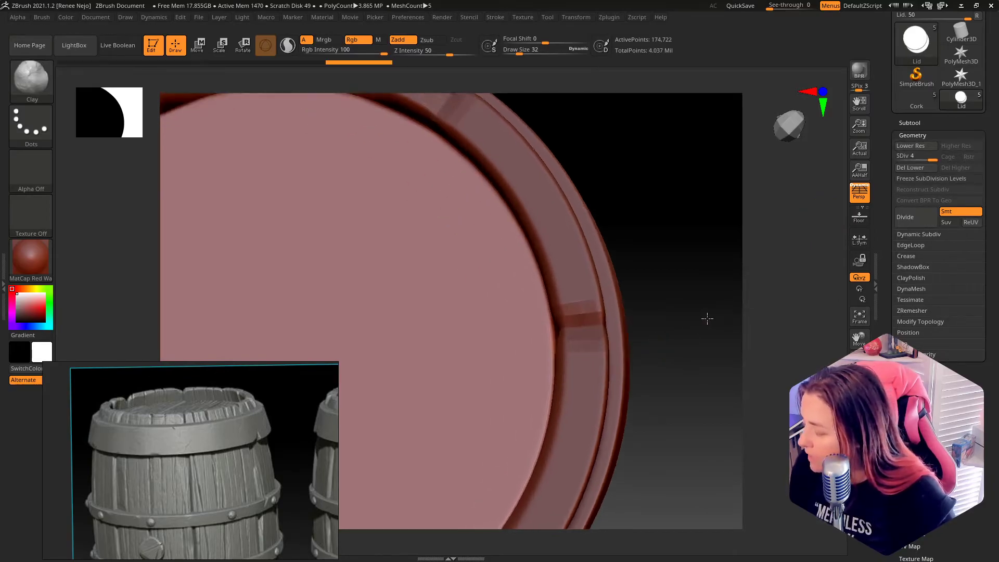
left_click_drag(675, 416, 572, 448)
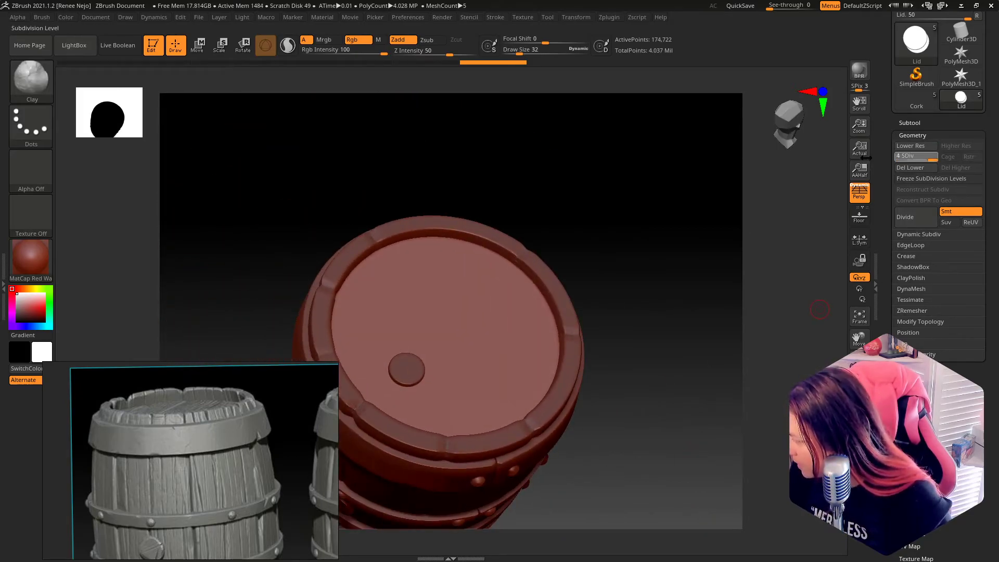
Step: Lower the lid to subdivision level 1 and switch to the Chisel brush with a Z Intensity of 55
left_click_drag(930, 158, 898, 158)
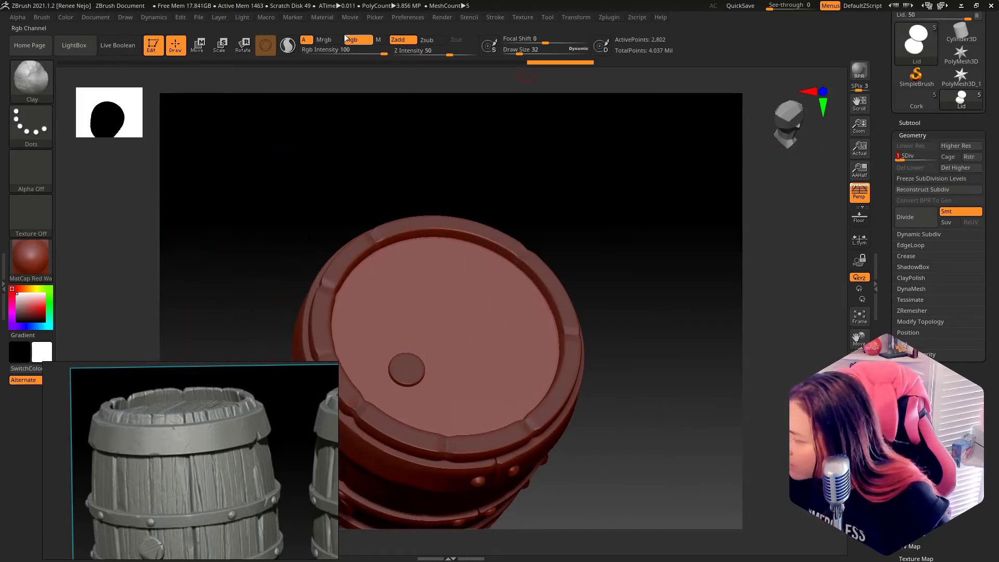
left_click(37, 75)
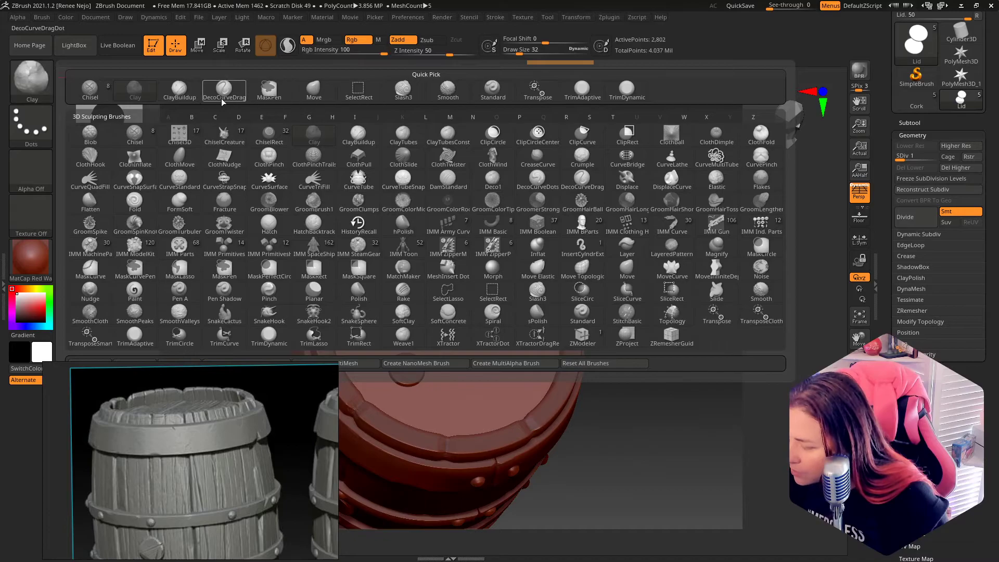
left_click(89, 88)
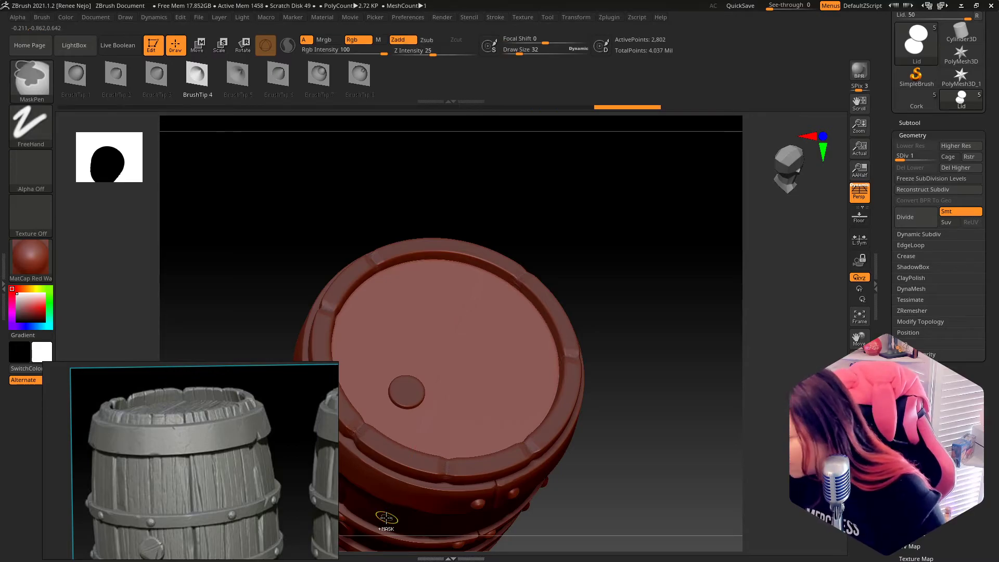
left_click_drag(442, 52, 452, 53)
Step: Try to carve a plank seam across the lid at subdivision level 1, and undo the stroke
left_click_drag(458, 305, 437, 389)
left_click_drag(414, 475, 409, 494)
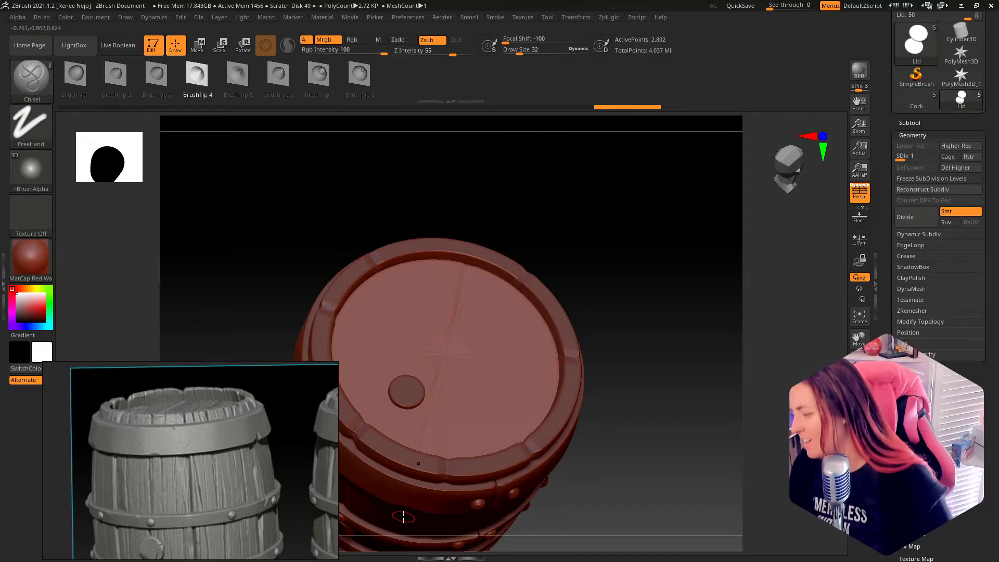
left_click_drag(660, 495, 640, 515)
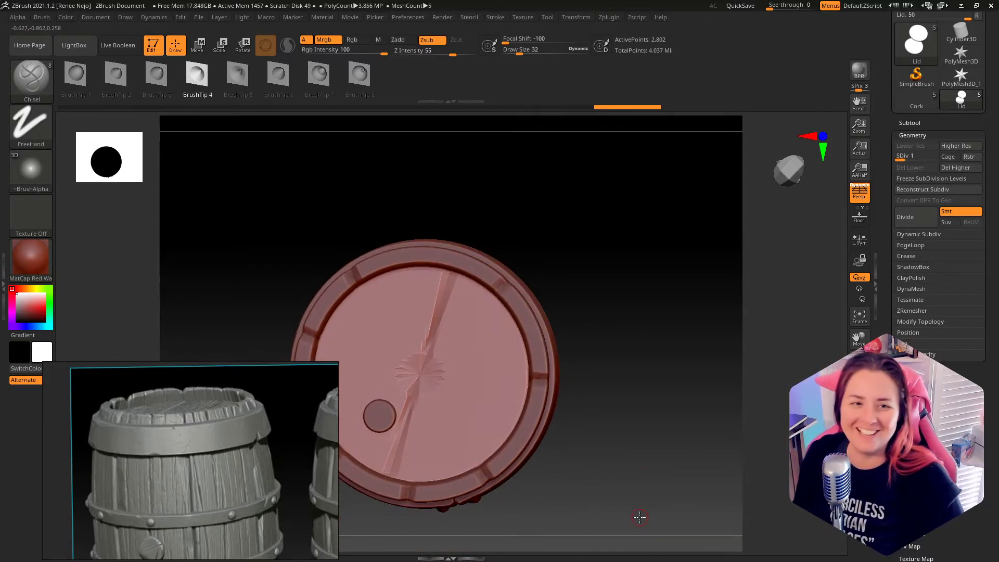
key("ctrl+z")
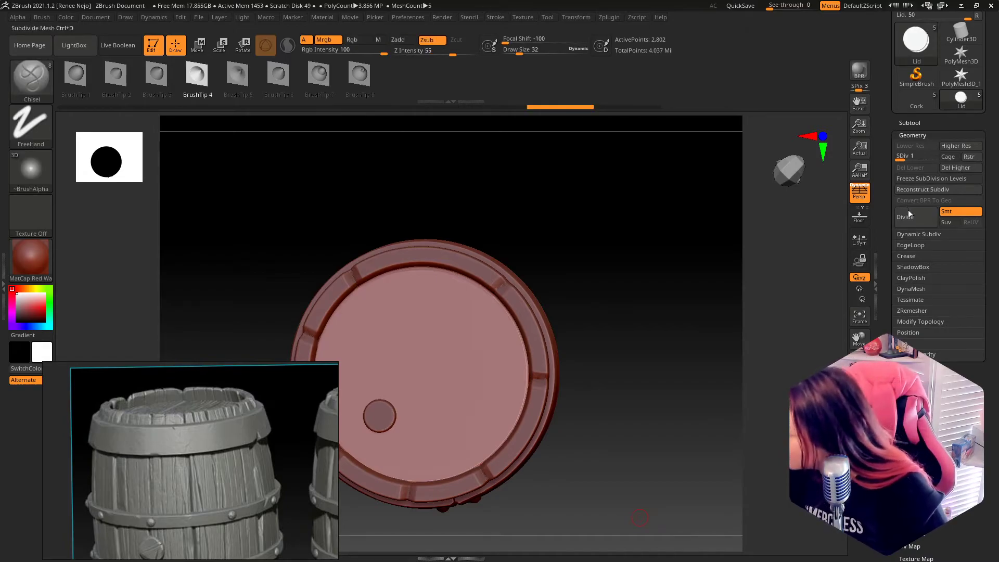
Step: Return the lid to subdivision level 4 and carve a long, slightly slanted plank seam across it with the Chisel brush
left_click(915, 213)
left_click_drag(900, 157, 953, 156)
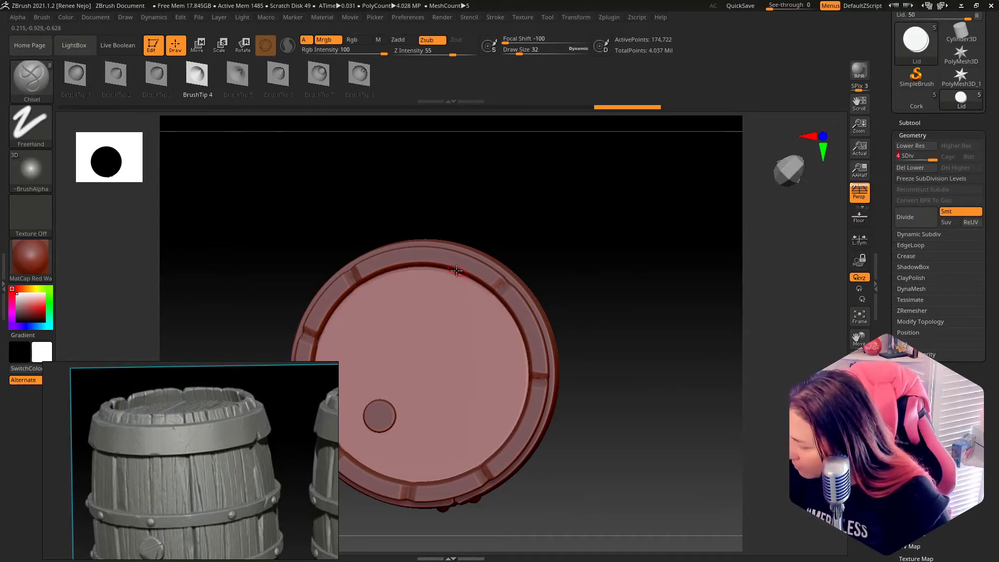
left_click_drag(463, 264, 418, 548)
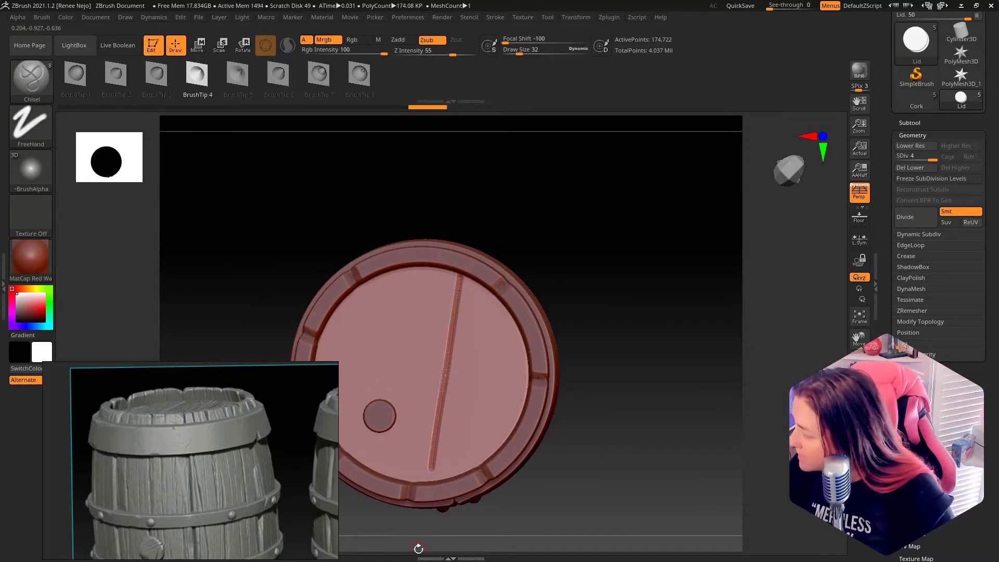
Step: Display the lid's polyframe, try rebuilding its topology with ZRemesher, and undo the remesh
key("shift+f")
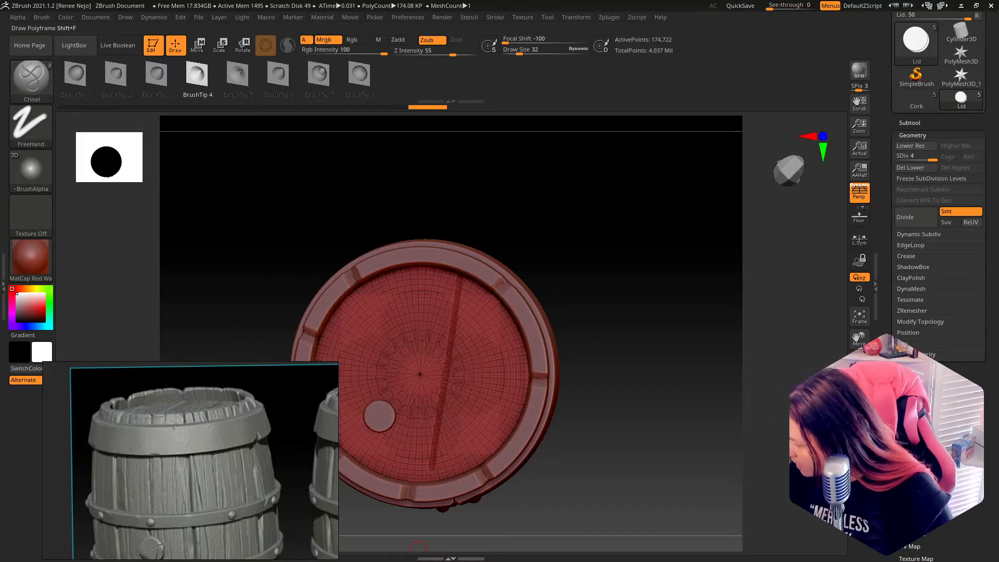
left_click_drag(699, 450, 725, 414)
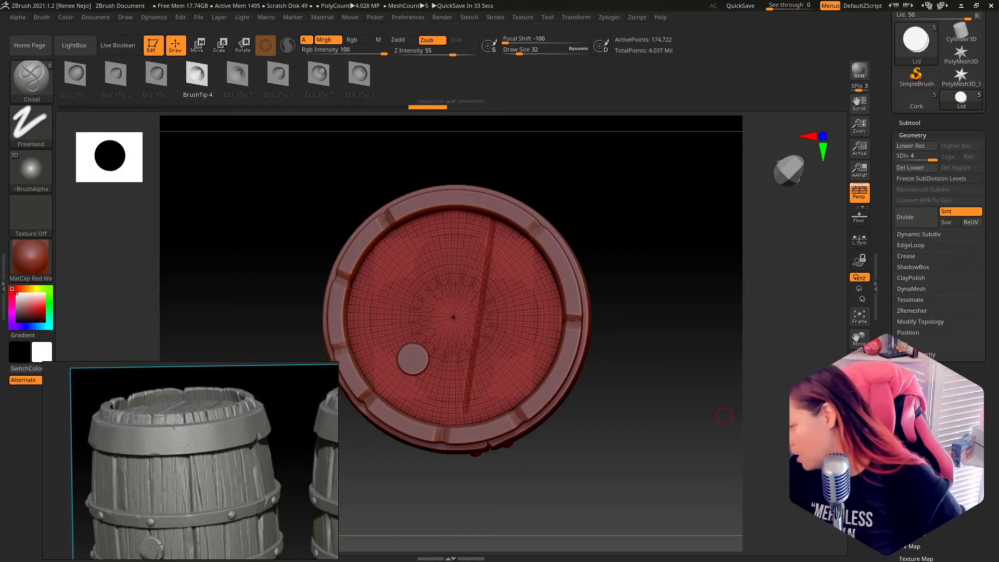
mouse_move(990, 395)
left_mouse_down()
mouse_move(990, 377)
mouse_move(990, 394)
left_mouse_up()
left_click(907, 399)
scroll(914, 224, "up", 2)
left_click(913, 223)
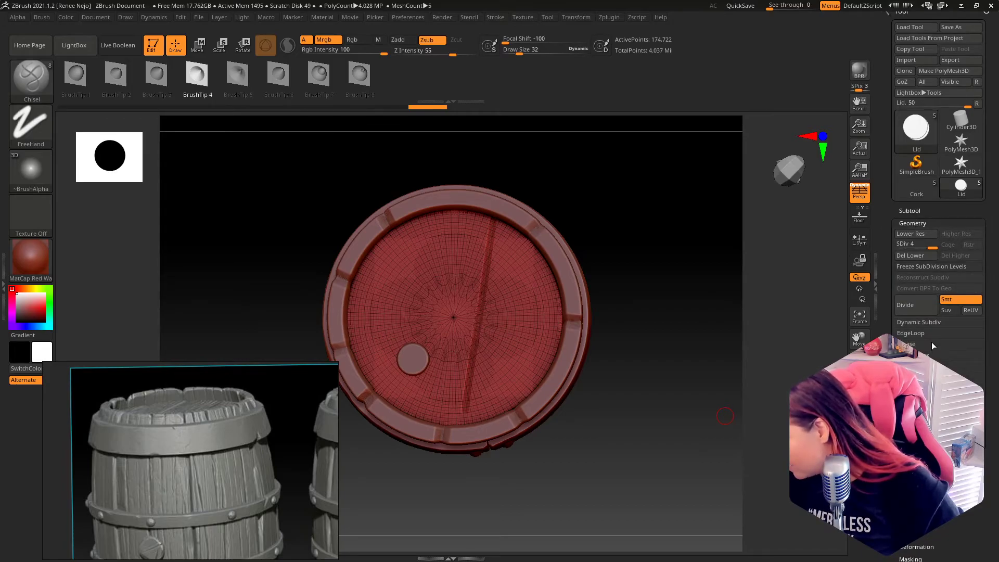
left_click(911, 398)
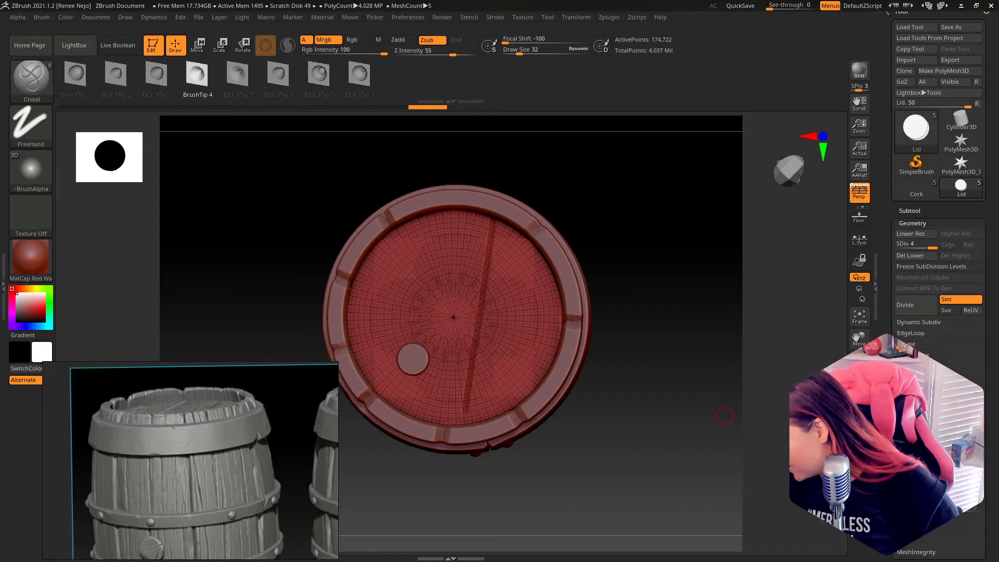
left_click(845, 538)
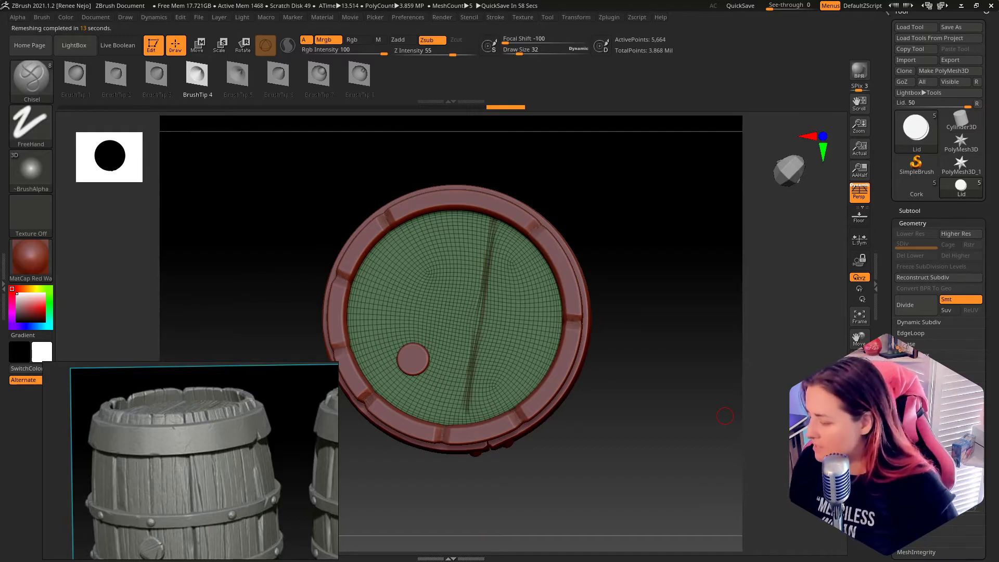
left_click_drag(694, 443, 722, 443, "alt")
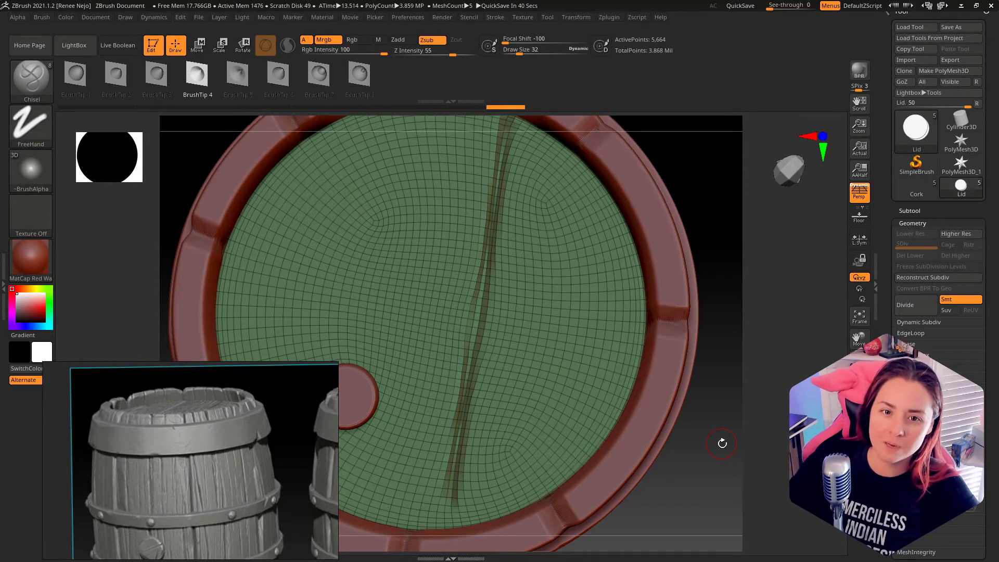
key("ctrl+z")
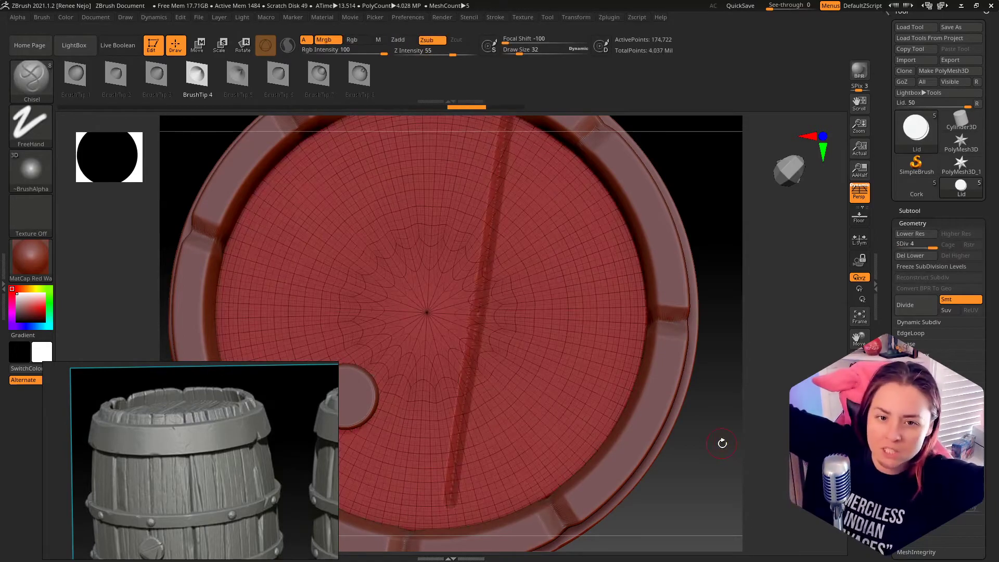
Step: Extend the seam to the lid's rim, hide the polyframe, and carve a second parallel seam beside the round cork
mouse_move(680, 435)
left_mouse_down()
mouse_move(694, 507)
mouse_move(688, 443)
left_mouse_up()
left_click_drag(477, 410, 458, 528, "shift")
key("shift+f")
mouse_move(685, 485)
left_mouse_down()
mouse_move(683, 505)
mouse_move(688, 404)
mouse_move(662, 404)
left_mouse_up()
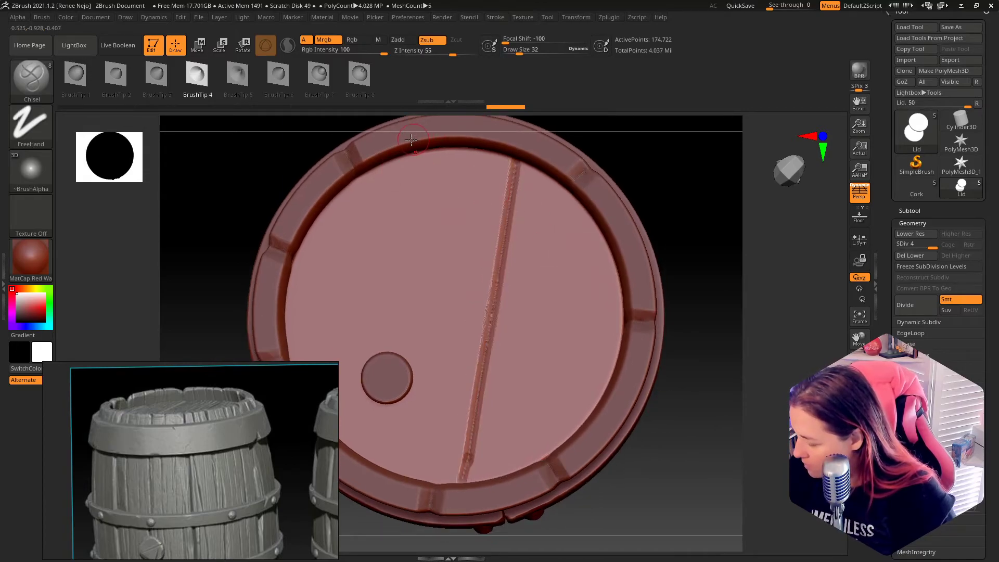
mouse_move(409, 140)
left_mouse_down()
mouse_move(385, 204)
mouse_move(341, 450)
left_mouse_up()
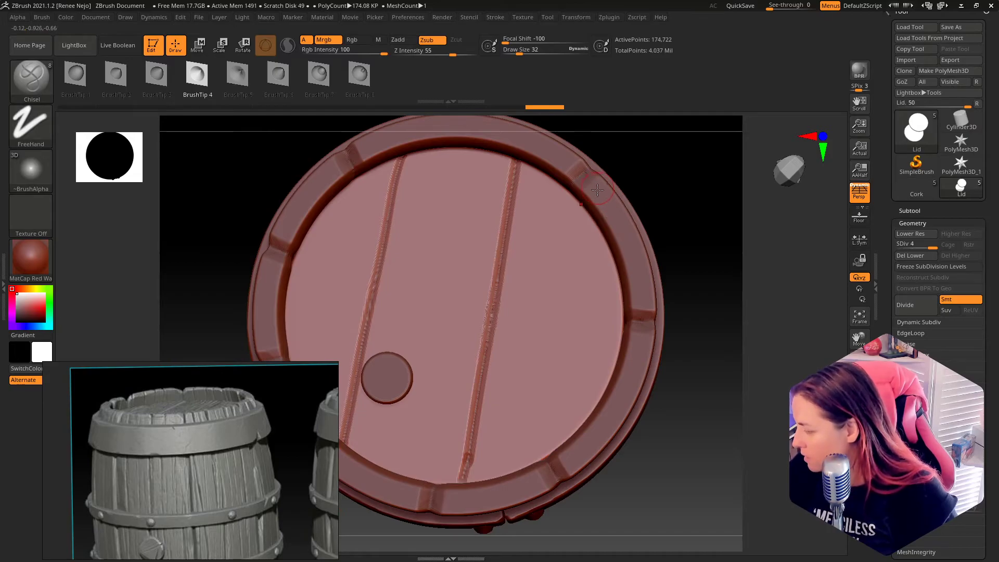
Step: Subdivide the lid to level 5 and go over both plank seams with the Chisel brush
left_click(905, 304)
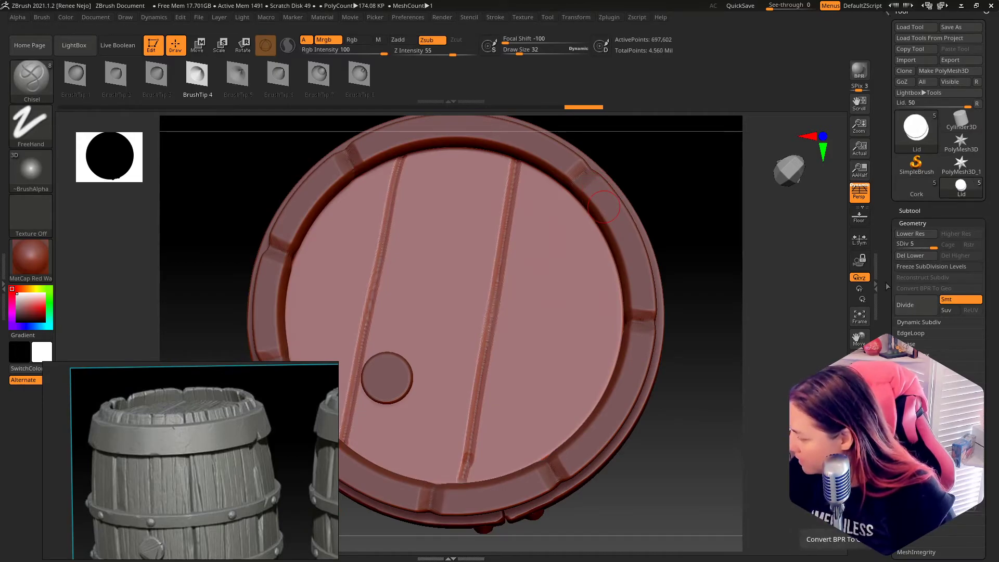
mouse_move(405, 152)
left_mouse_down()
mouse_move(330, 492)
mouse_move(333, 520)
left_mouse_up()
left_click_drag(520, 143, 459, 529)
key("ctrl+z")
left_click_drag(506, 222, 479, 365)
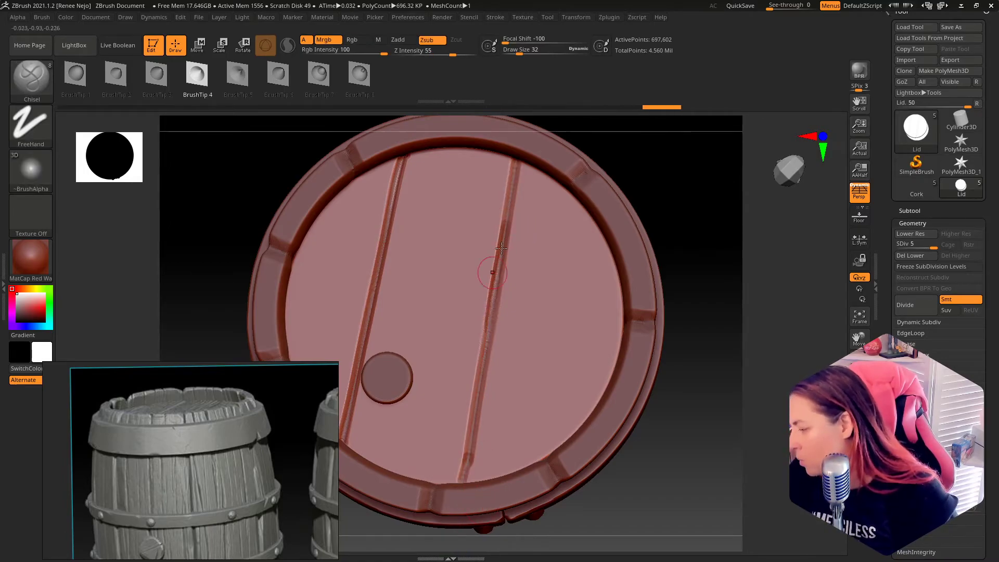
left_click_drag(510, 206, 496, 249)
left_click_drag(477, 384, 464, 479)
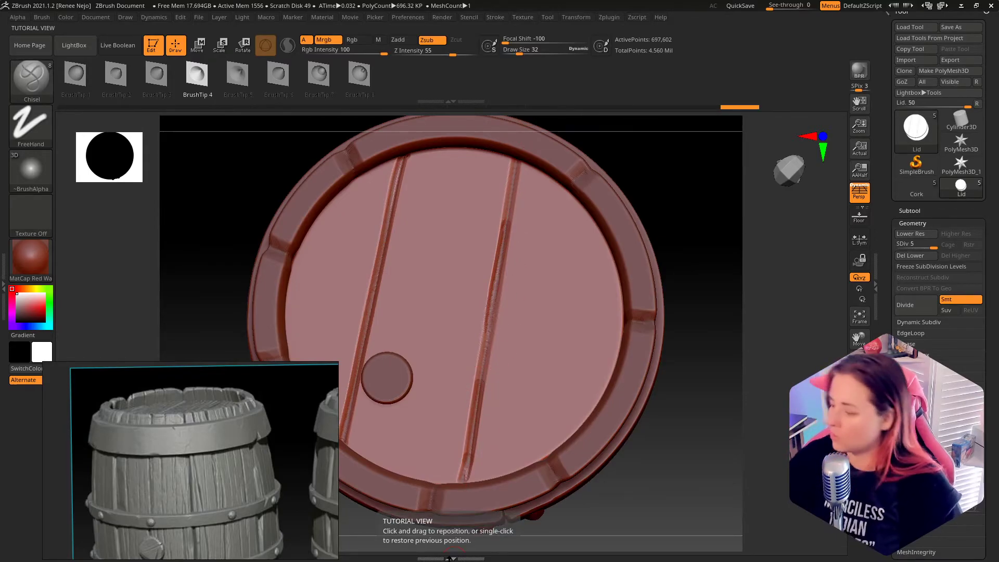
Step: Undo the level 5 seam strokes and the subdivision, returning the lid to level 4
mouse_move(676, 250)
left_mouse_down()
mouse_move(697, 223)
mouse_move(690, 410)
mouse_move(687, 433)
mouse_move(662, 455)
left_mouse_up()
key("ctrl")
key("ctrl+z")
key("ctrl+z")
key("ctrl+z")
Step: Deepen both plank seams on the lid with overlapping Chisel strokes running from rim to rim
left_click_drag(508, 197, 481, 341)
left_click_drag(508, 205, 490, 326)
left_click_drag(502, 244, 480, 406)
left_click_drag(492, 308, 463, 488)
left_click_drag(476, 416, 461, 486)
mouse_move(646, 500)
left_mouse_down()
mouse_move(635, 535)
mouse_move(671, 526)
left_mouse_up()
left_click_drag(464, 189, 411, 481)
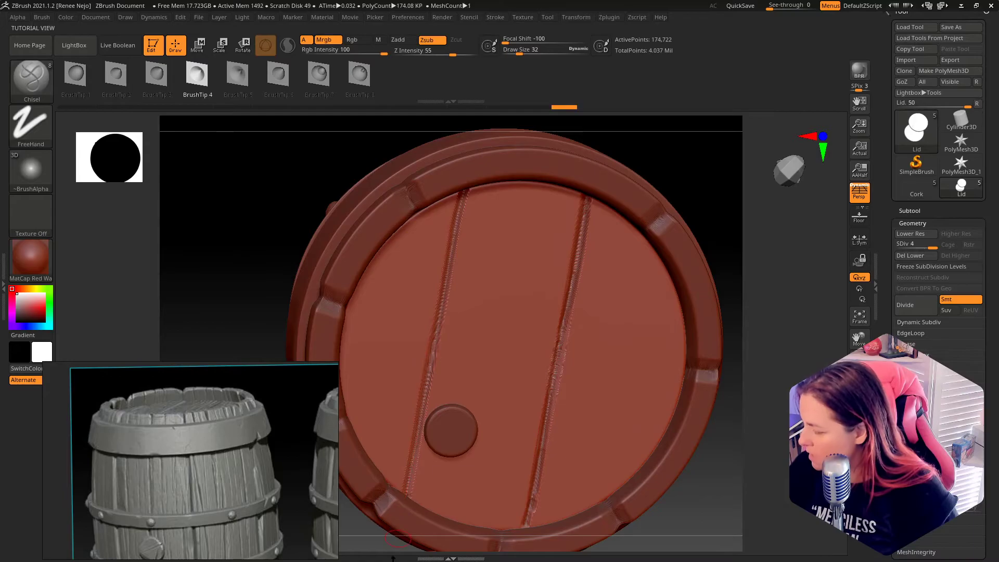
Step: Subdivide the lid to level 5 and set the Chisel brush to Z Intensity 6 and Draw Size 12
left_click(903, 305)
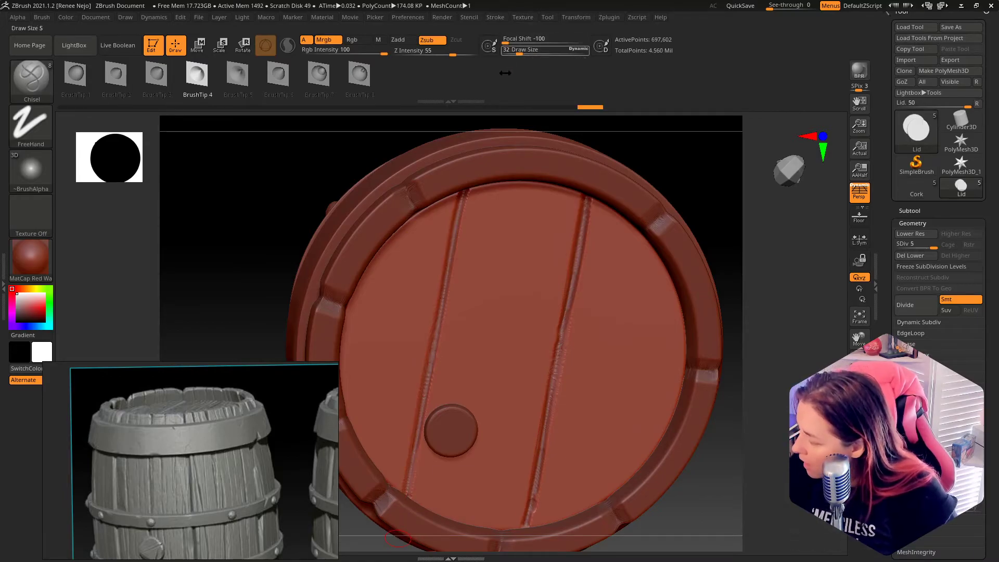
left_click_drag(436, 55, 412, 56)
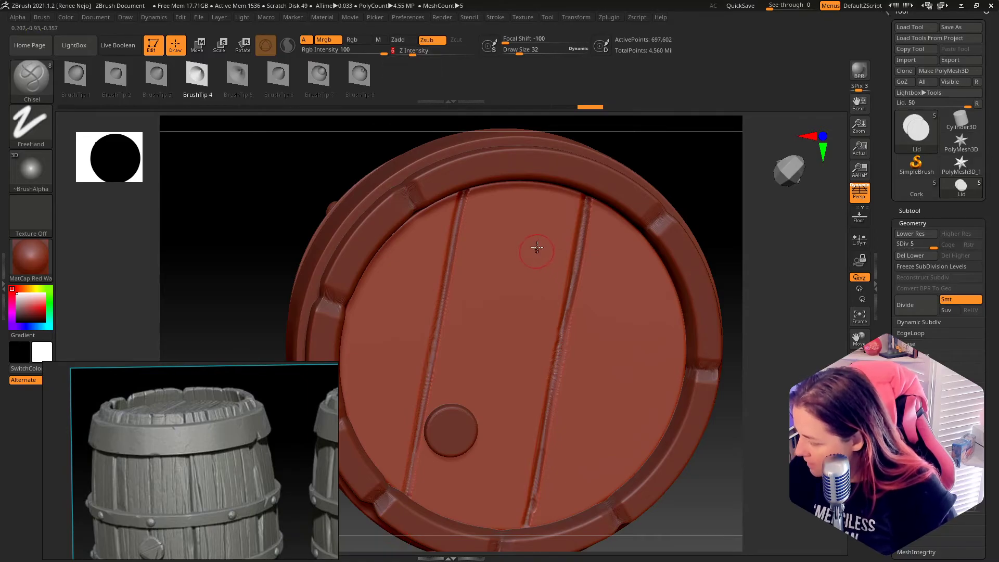
key("bracketleft")
key("bracketleft")
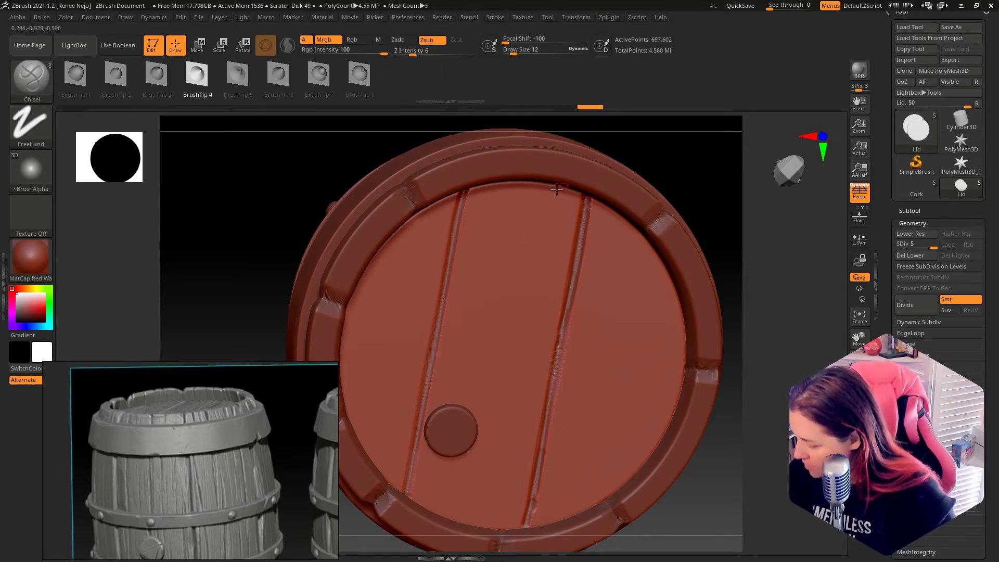
Step: Carve faint lengthwise strokes into the lid's middle and outer planks, parallel to the seams
left_click_drag(551, 236, 536, 303)
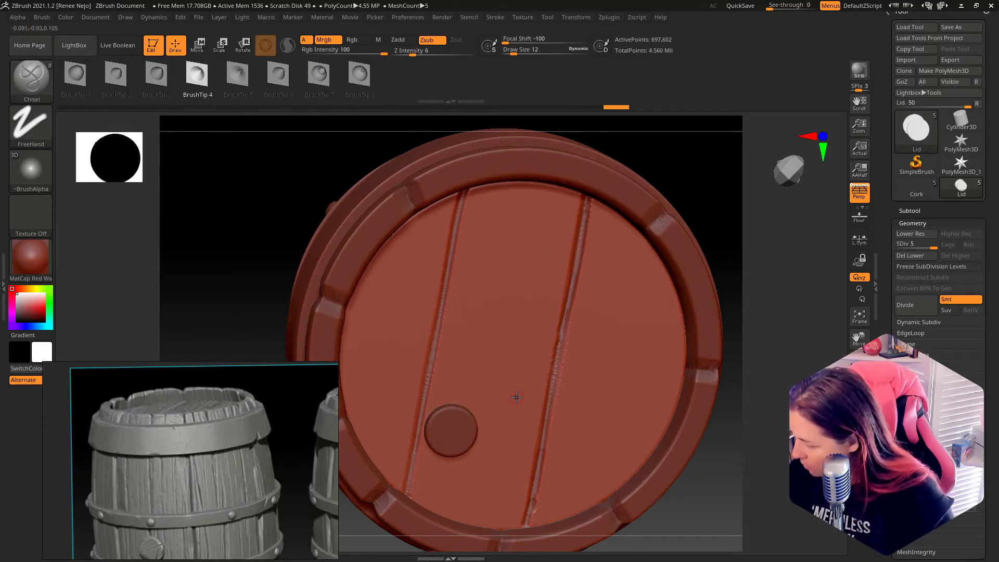
left_click_drag(554, 196, 479, 556)
left_click_drag(520, 188, 470, 473)
left_click_drag(629, 206, 576, 514)
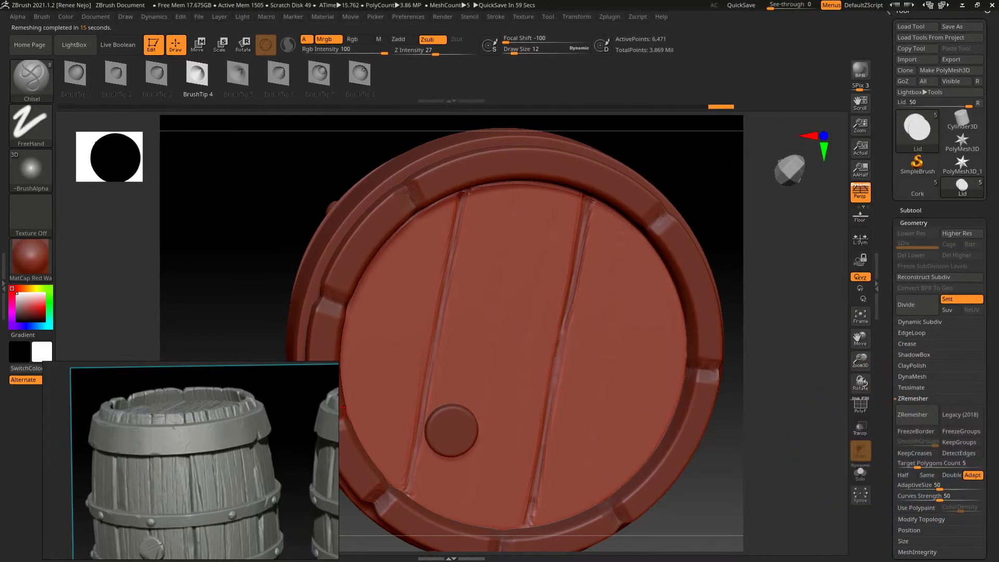
Step: Examine the remeshed lid's topology around the plank seams with the polyframe, and hide the polyframe again
left_click_drag(990, 476, 991, 404)
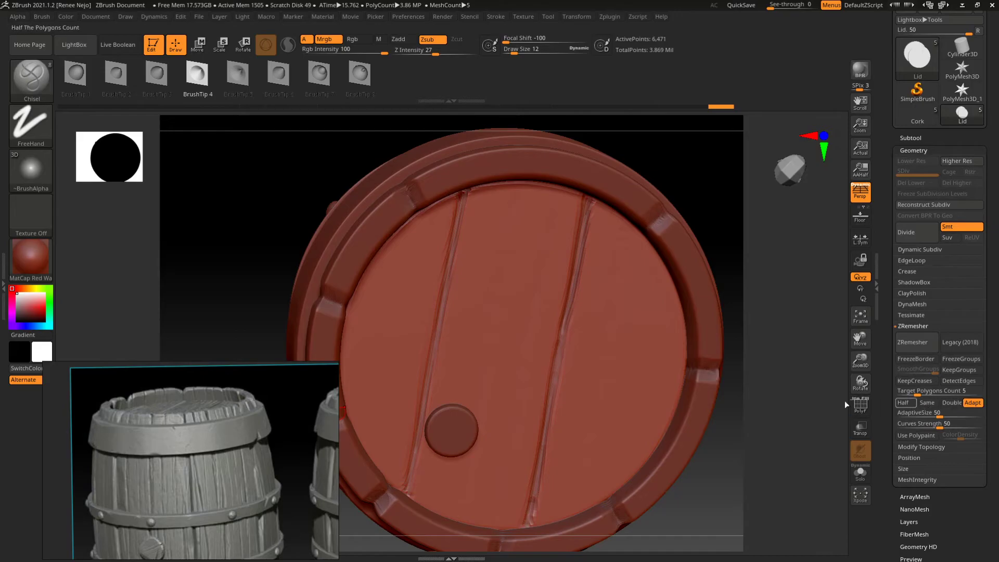
left_click(860, 406)
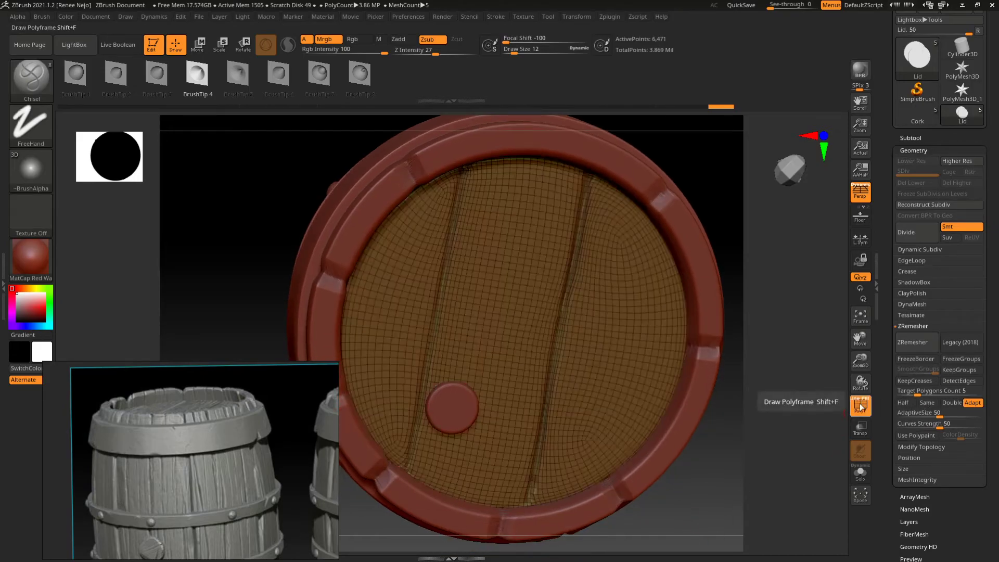
left_click(860, 406)
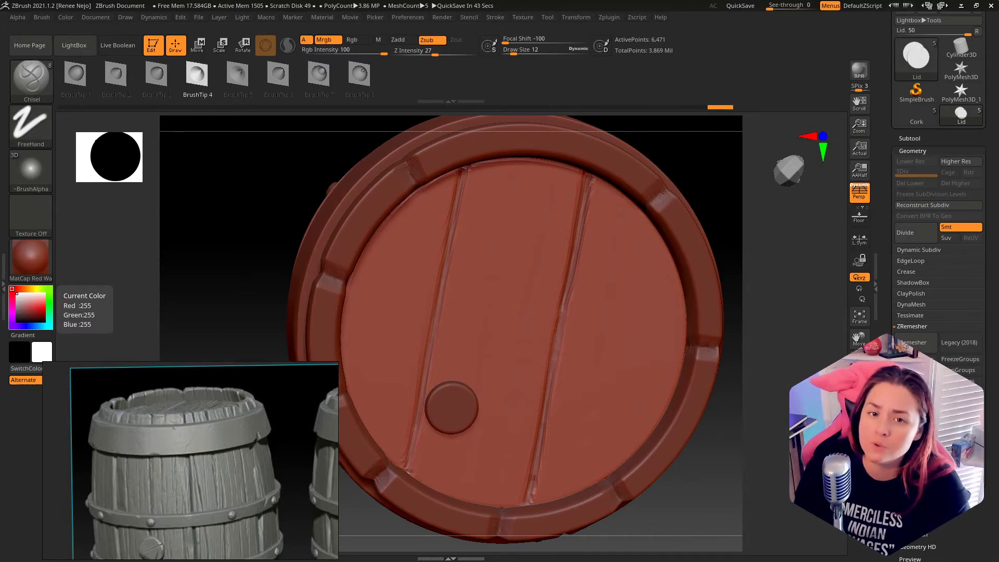
Step: Select the BarrelWood subtool, lower it to subdivision level 1 and inspect its base shape
left_click(909, 139)
left_click_drag(718, 156, 557, 336)
left_click(557, 336, "alt")
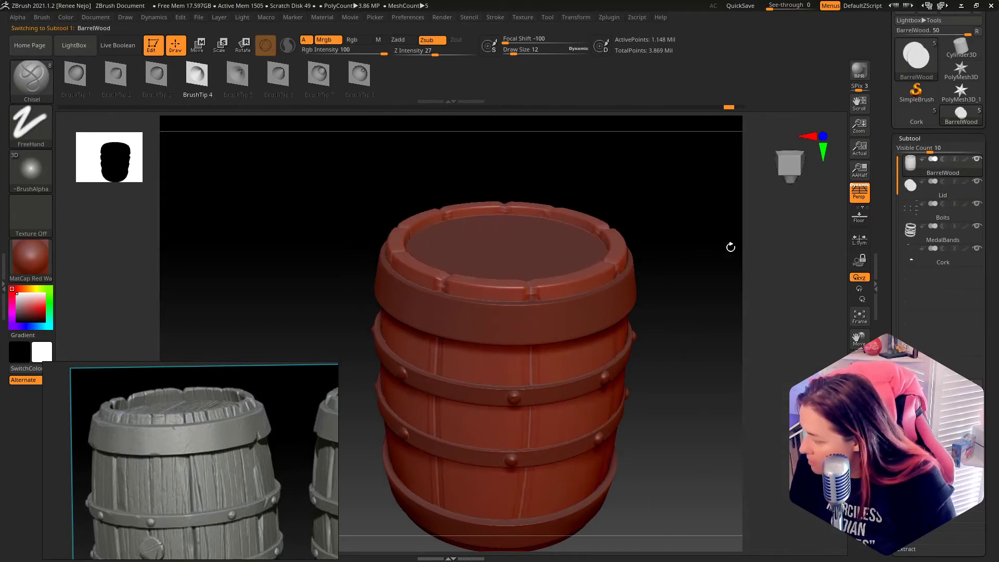
left_click(909, 139)
left_click(912, 151)
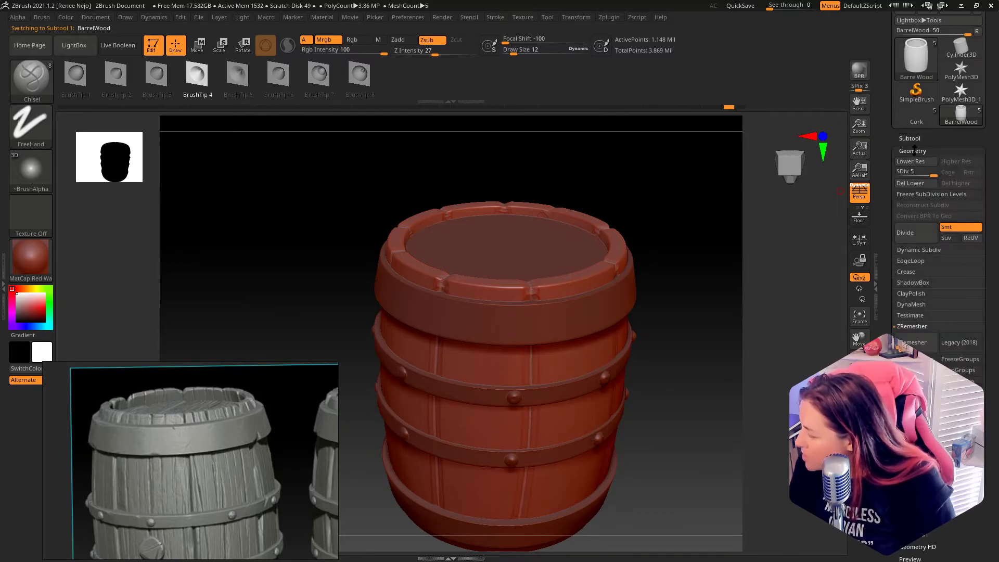
left_click_drag(933, 175, 897, 175)
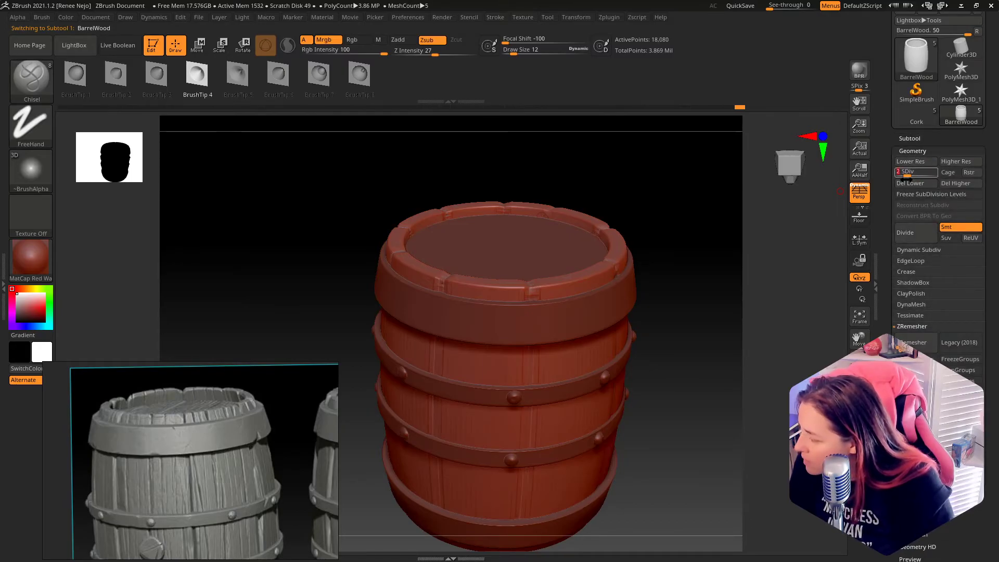
left_click_drag(676, 371, 699, 341)
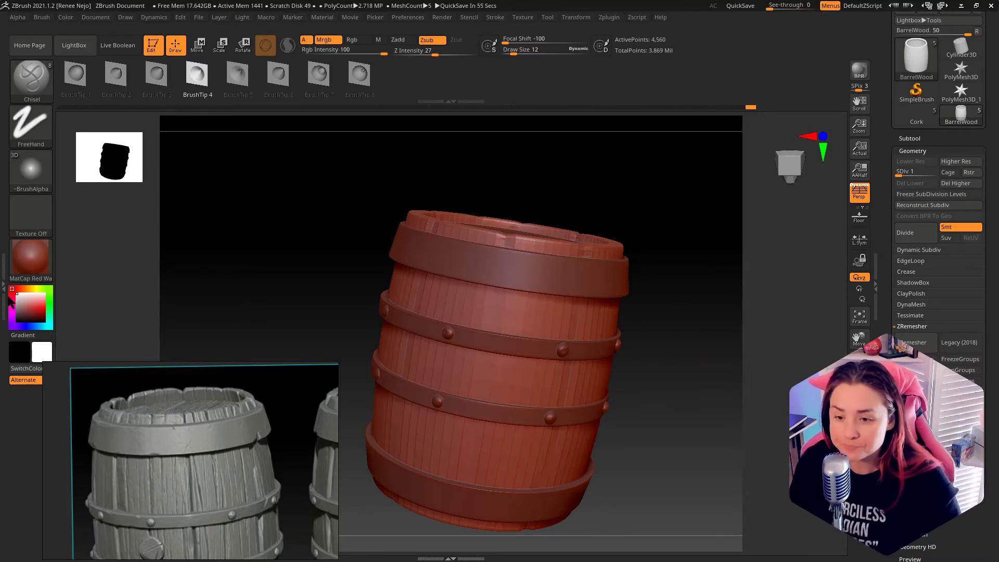
Step: Look at the original barrel model in Maya, return to ZBrush and set BarrelWood to subdivision level 5
left_click_drag(0, 67, 724, 7)
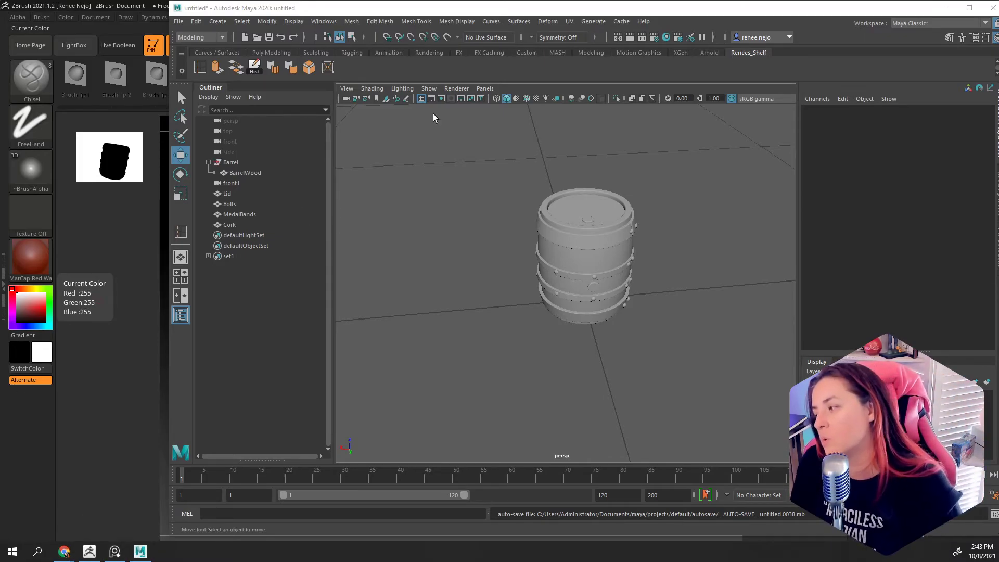
left_click_drag(572, 11, 0, 204)
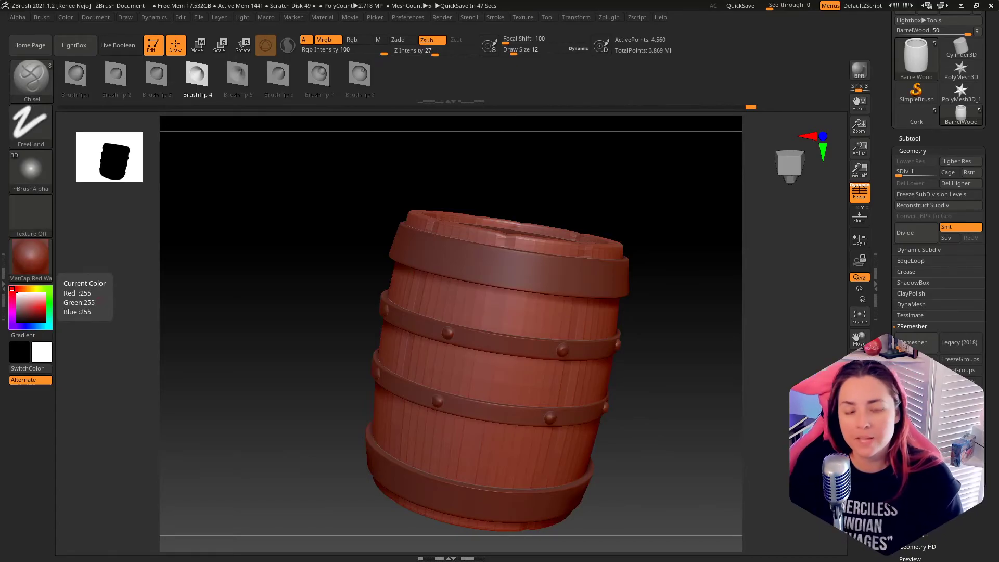
left_click_drag(907, 177, 934, 175)
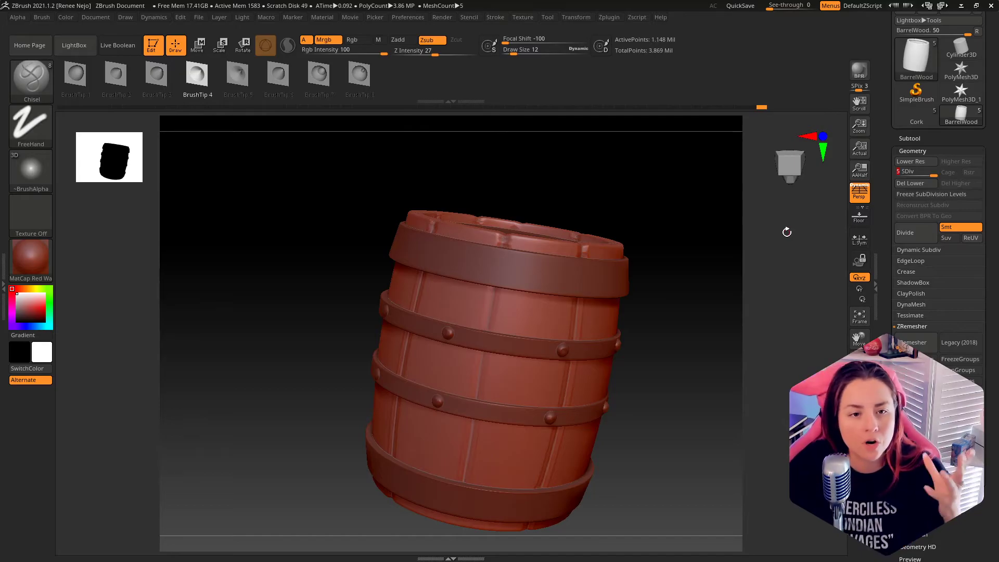
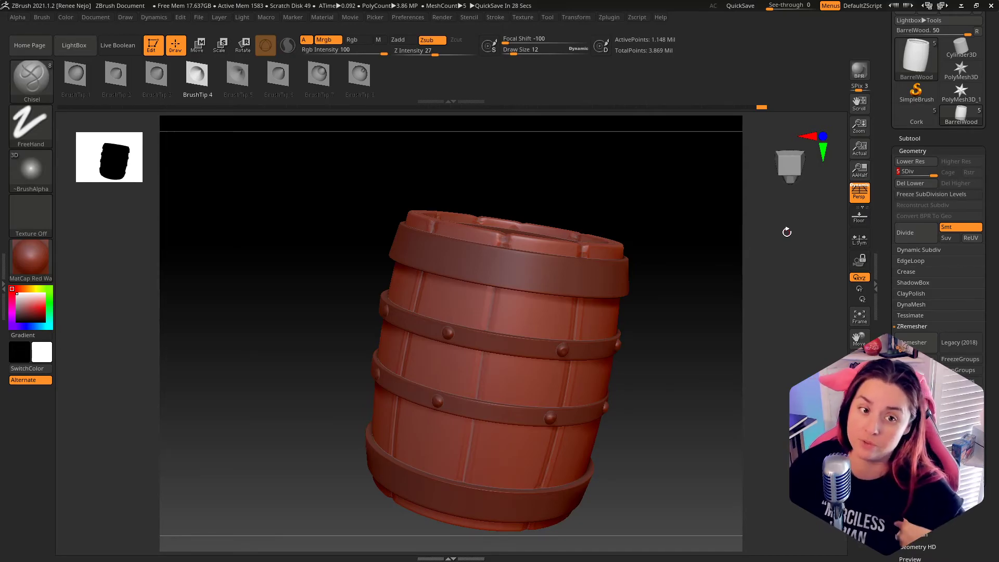
Step: Select the Lid subtool and subdivide it to level 4
left_click_drag(787, 232, 698, 456)
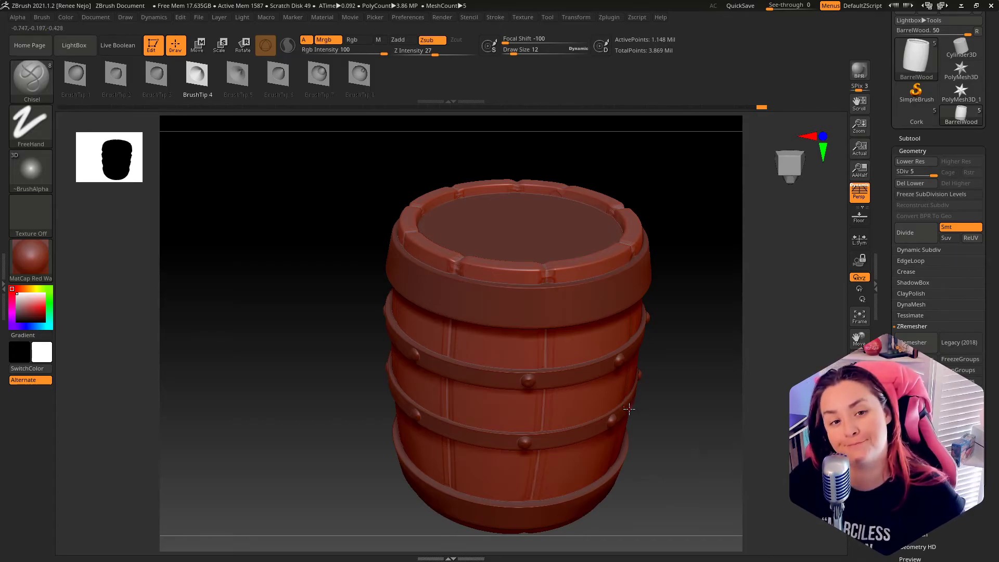
left_click_drag(625, 417, 593, 330)
left_click(913, 151)
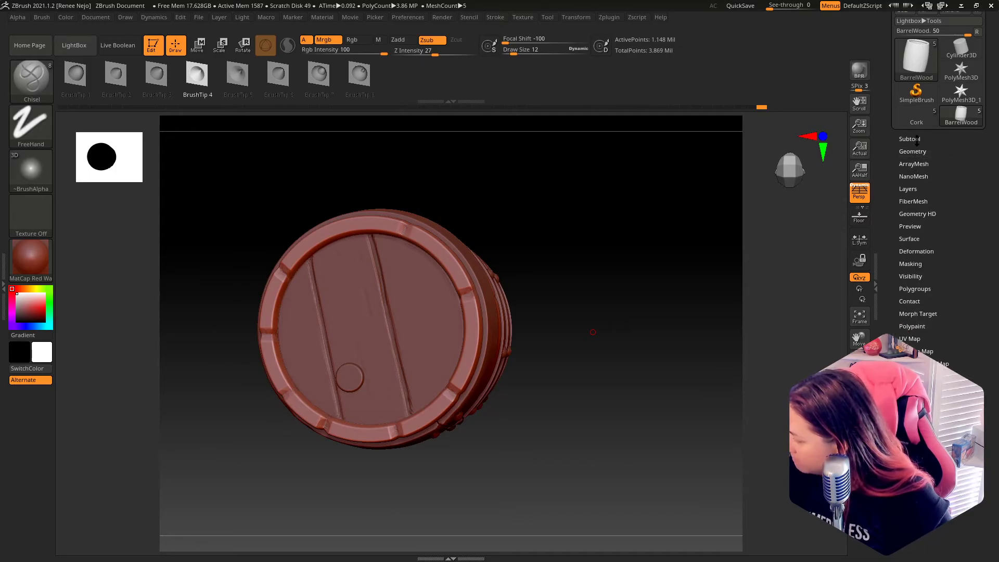
left_click(916, 146)
left_click(912, 151)
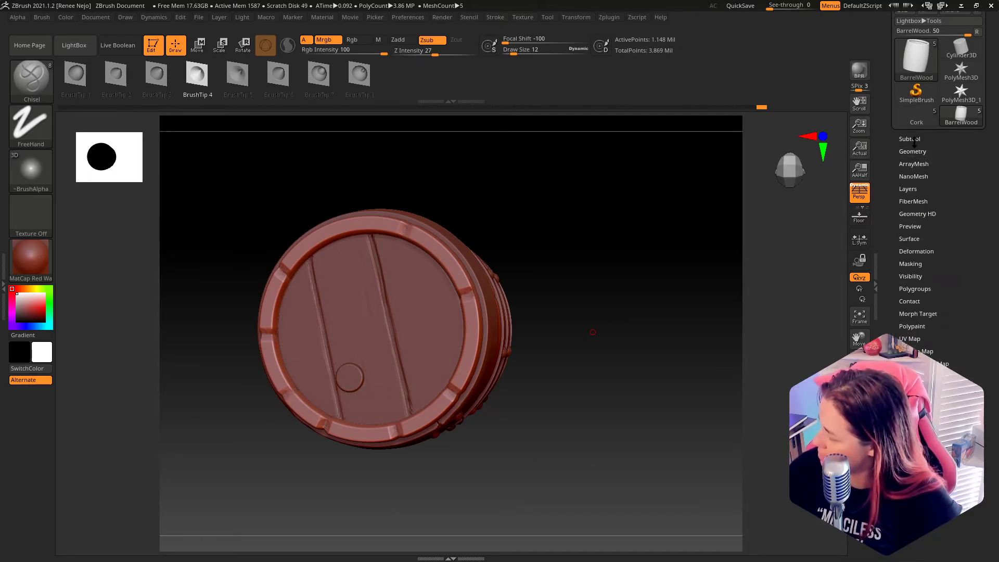
left_click(909, 139)
left_click(931, 187)
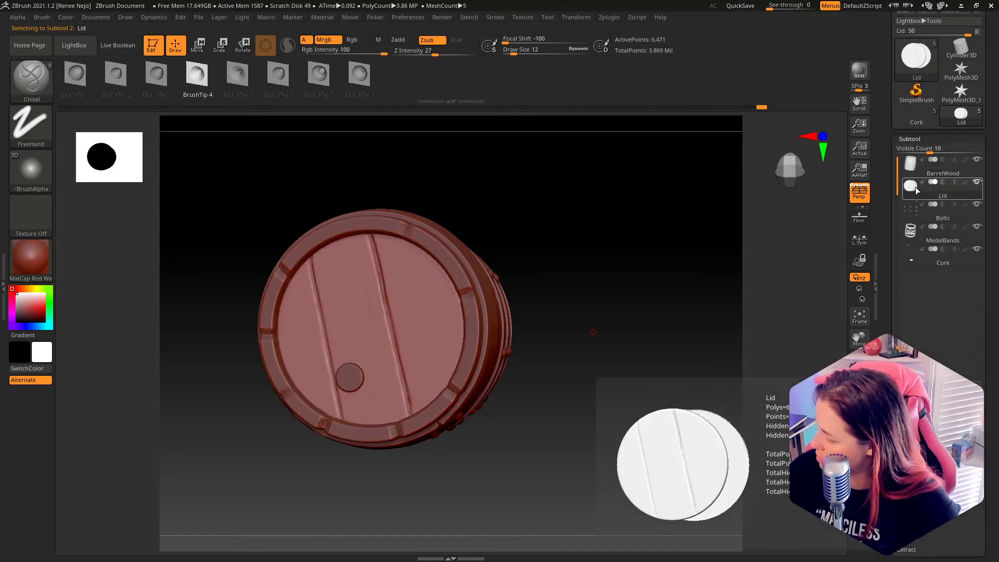
key("f")
left_click_drag(559, 218, 616, 167, "alt")
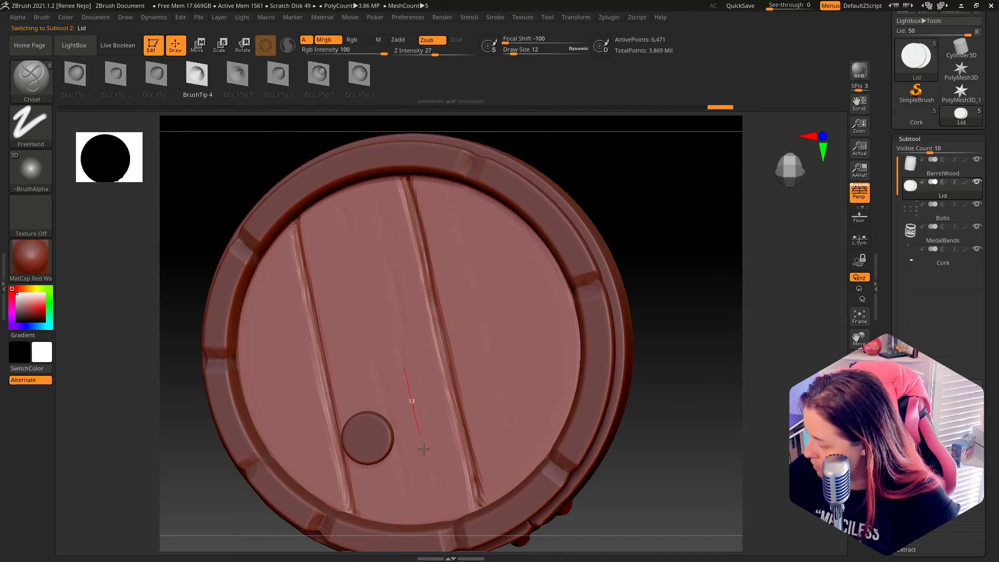
key("ctrl")
left_click(913, 139)
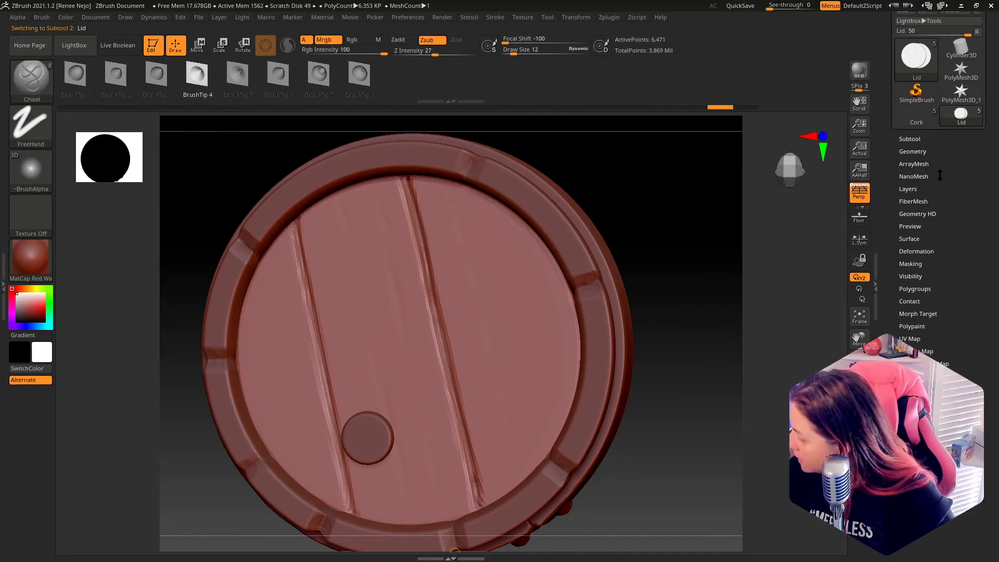
left_click(913, 151)
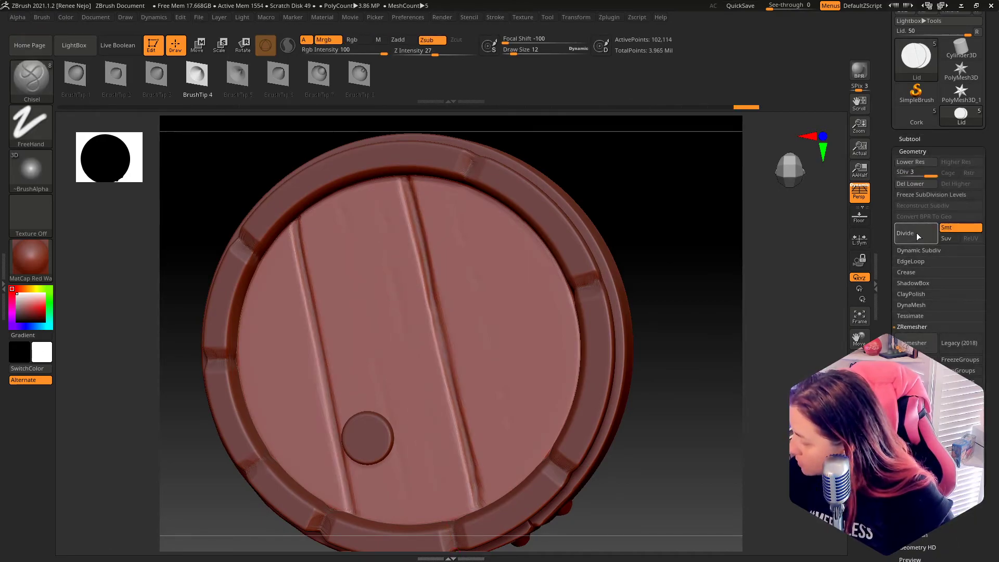
Step: Carve wavy lengthwise grain lines and a small spiral knot into one outer plank of the lid with the Chisel brush
mouse_move(459, 276)
left_mouse_down()
mouse_move(502, 411)
mouse_move(518, 507)
left_mouse_up()
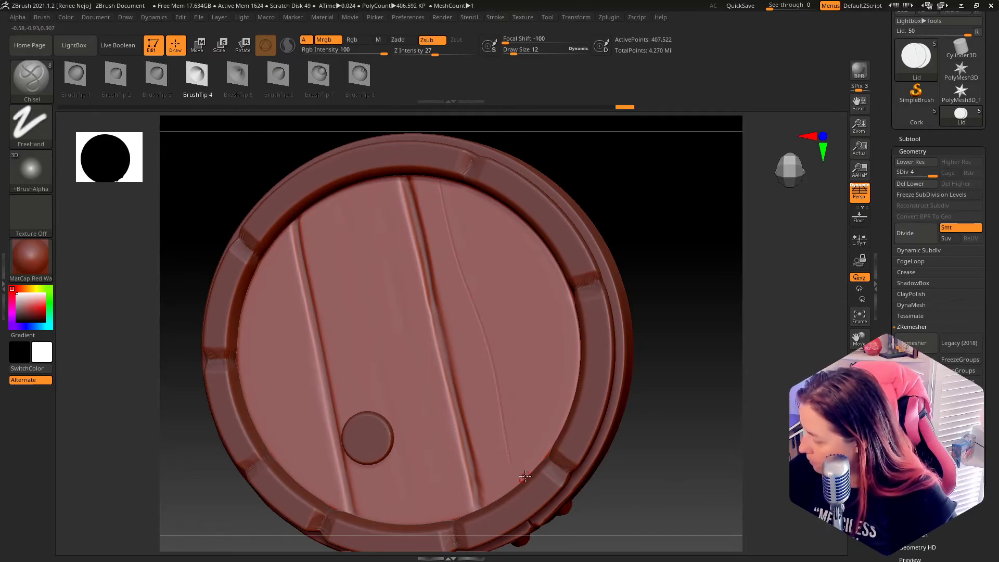
mouse_move(499, 286)
left_mouse_down()
mouse_move(501, 252)
mouse_move(547, 268)
mouse_move(560, 331)
mouse_move(473, 326)
mouse_move(526, 188)
left_mouse_up()
key("ctrl")
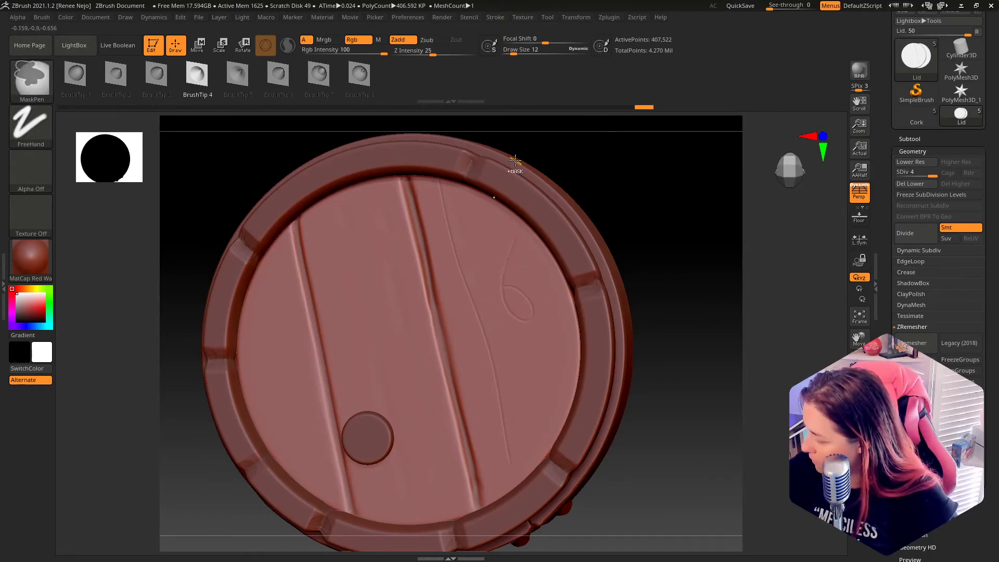
key("ctrl+z")
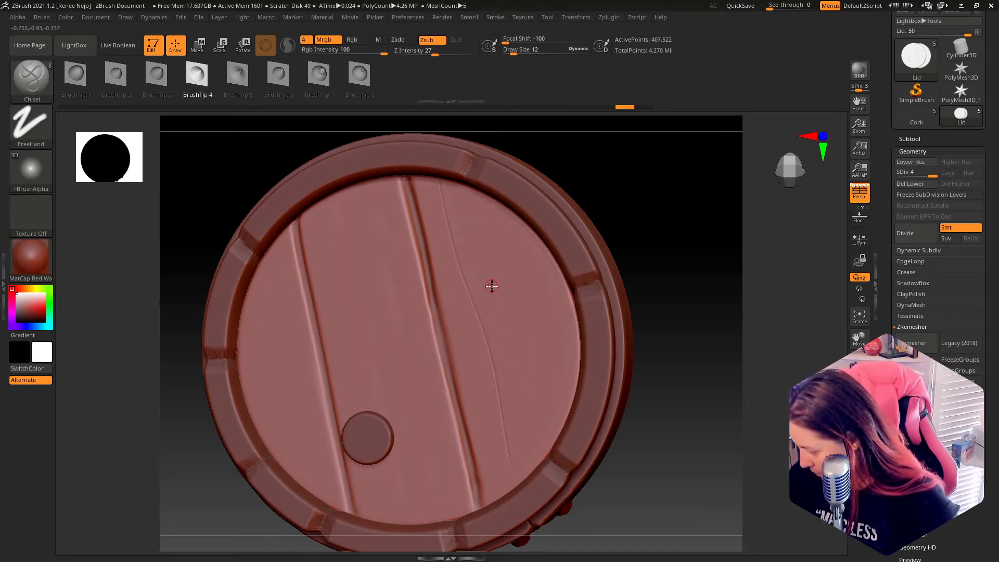
left_click_drag(505, 282, 465, 189)
mouse_move(470, 225)
left_mouse_down()
mouse_move(492, 325)
mouse_move(523, 355)
mouse_move(549, 459)
left_mouse_up()
mouse_move(559, 505)
left_mouse_down()
mouse_move(536, 493)
mouse_move(522, 461)
mouse_move(489, 297)
left_mouse_up()
left_click_drag(502, 346, 536, 458)
left_click_drag(549, 504, 552, 508)
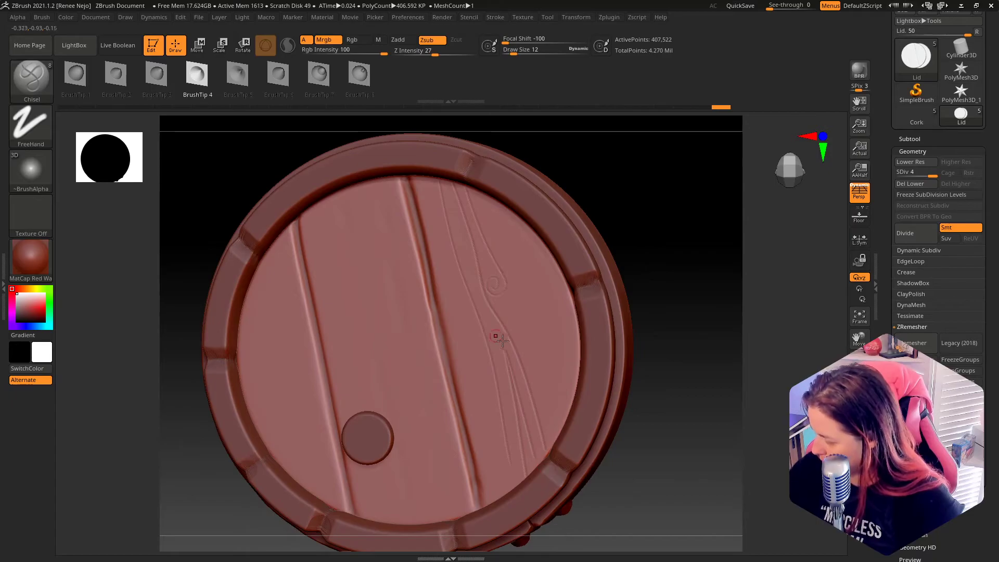
Step: Extend the wood grain across the same outer plank with more strokes flowing past the knot, from the seam to the rim
mouse_move(508, 356)
left_mouse_down()
mouse_move(463, 259)
mouse_move(448, 176)
mouse_move(491, 222)
mouse_move(512, 268)
mouse_move(514, 349)
mouse_move(564, 463)
left_mouse_up()
left_click_drag(500, 207, 577, 416)
left_click_drag(577, 463, 576, 461)
mouse_move(524, 302)
left_mouse_down()
mouse_move(551, 417)
mouse_move(577, 451)
left_mouse_up()
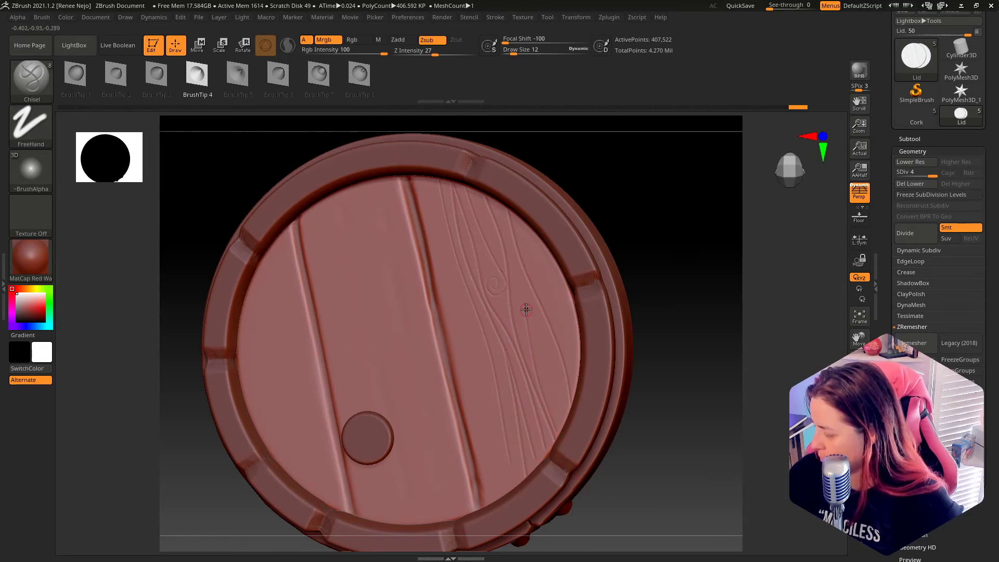
key("ctrl+z")
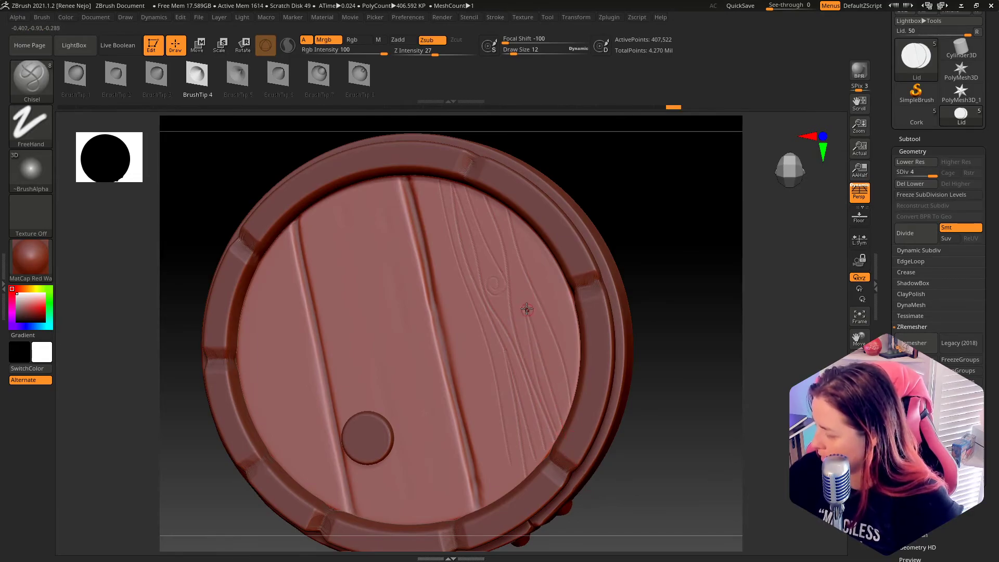
key("ctrl+shift+z")
mouse_move(527, 224)
left_mouse_down()
mouse_move(586, 402)
mouse_move(596, 473)
left_mouse_up()
left_click_drag(428, 174, 504, 521)
mouse_move(562, 536)
left_mouse_down()
mouse_move(660, 463)
mouse_move(661, 443)
mouse_move(709, 383)
mouse_move(719, 334)
left_mouse_up()
left_click_drag(644, 238, 646, 261)
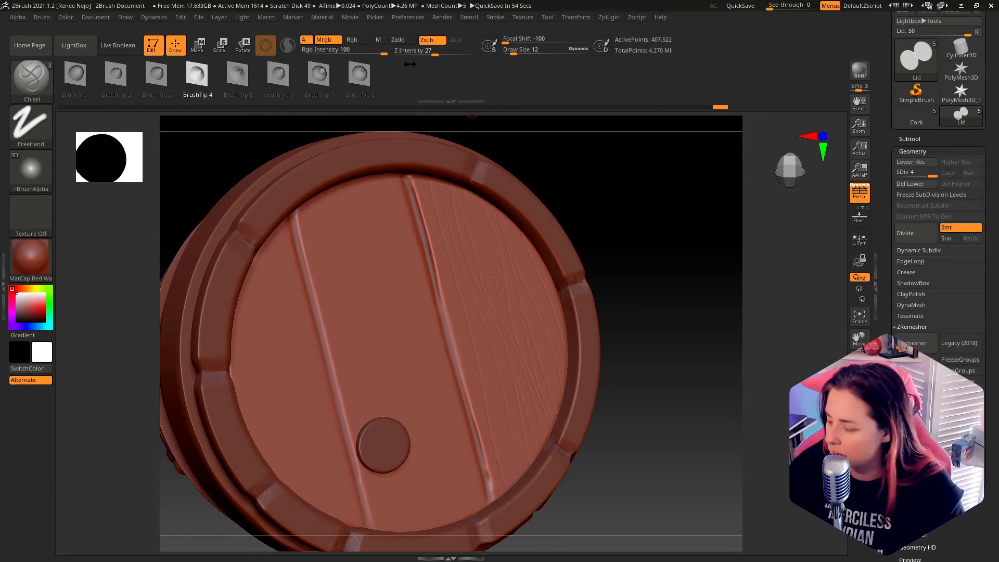
Step: Set the Chisel's Z Intensity to 32 and carve deeper grain strokes along the grained plank, especially beside the seam
left_click_drag(434, 51, 438, 51)
mouse_move(416, 179)
left_mouse_down()
mouse_move(465, 298)
mouse_move(503, 471)
left_mouse_up()
left_click_drag(445, 186, 481, 316)
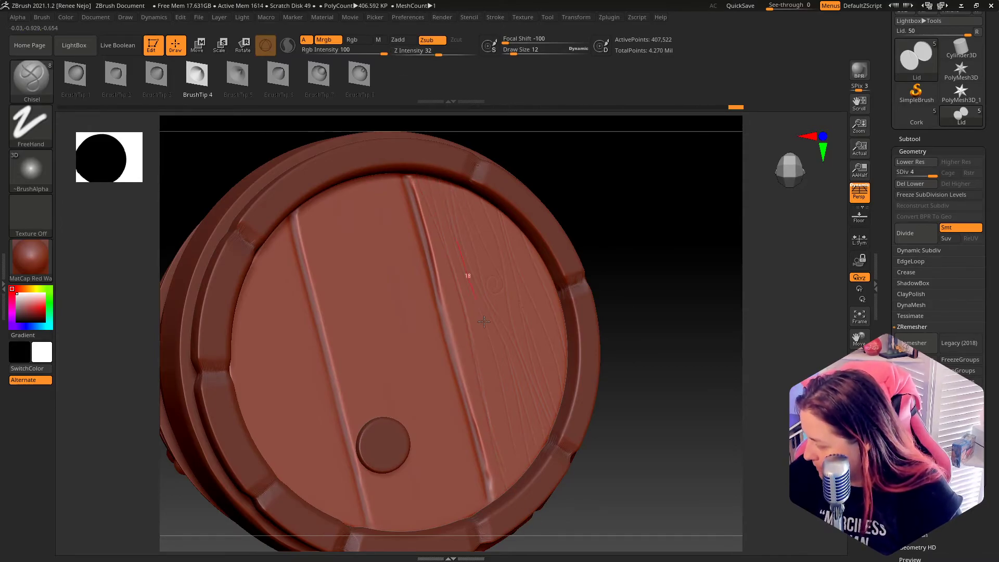
left_click_drag(526, 447, 544, 499)
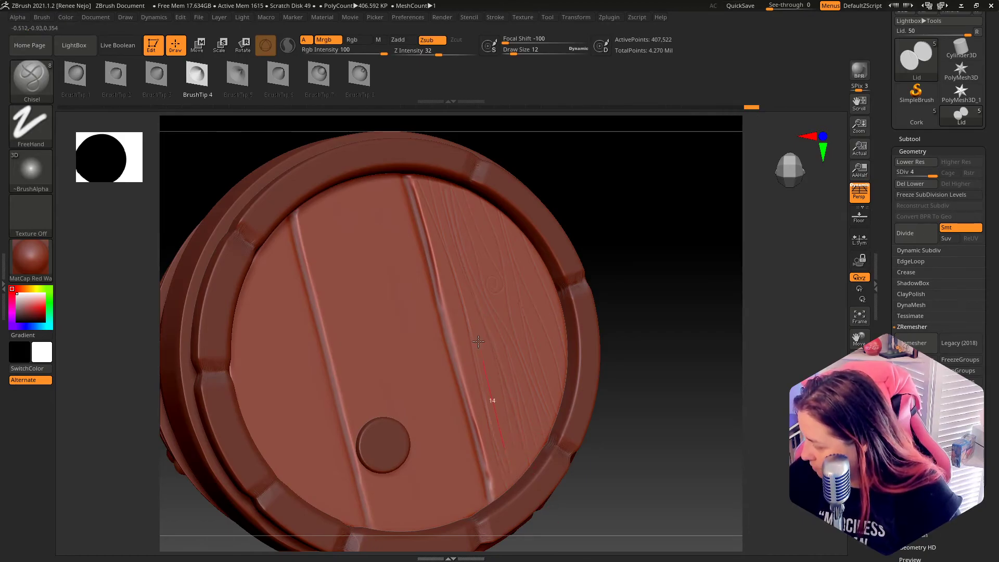
left_click_drag(438, 175, 426, 138)
left_click_drag(499, 208, 539, 302)
left_click_drag(570, 418, 584, 478)
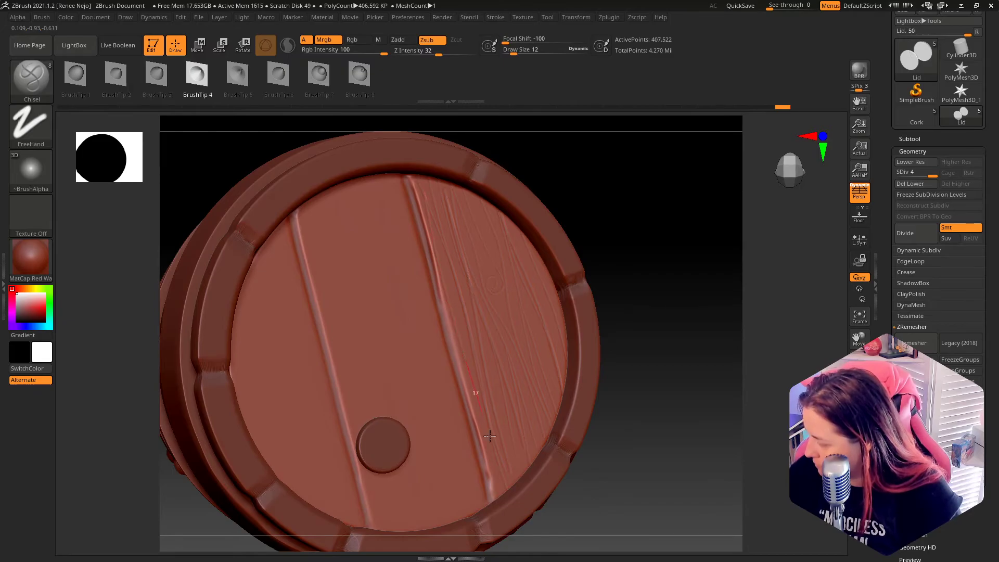
left_click_drag(516, 537, 526, 544)
Step: Lower the Chisel's Z Intensity to 2 and add faint grain strokes along the length of the grained plank
left_click(406, 52)
type("3")
left_click_drag(406, 54, 404, 54)
mouse_move(473, 197)
left_mouse_down()
mouse_move(524, 344)
mouse_move(551, 510)
left_mouse_up()
left_click_drag(444, 201, 518, 527)
left_click_drag(637, 398, 631, 392)
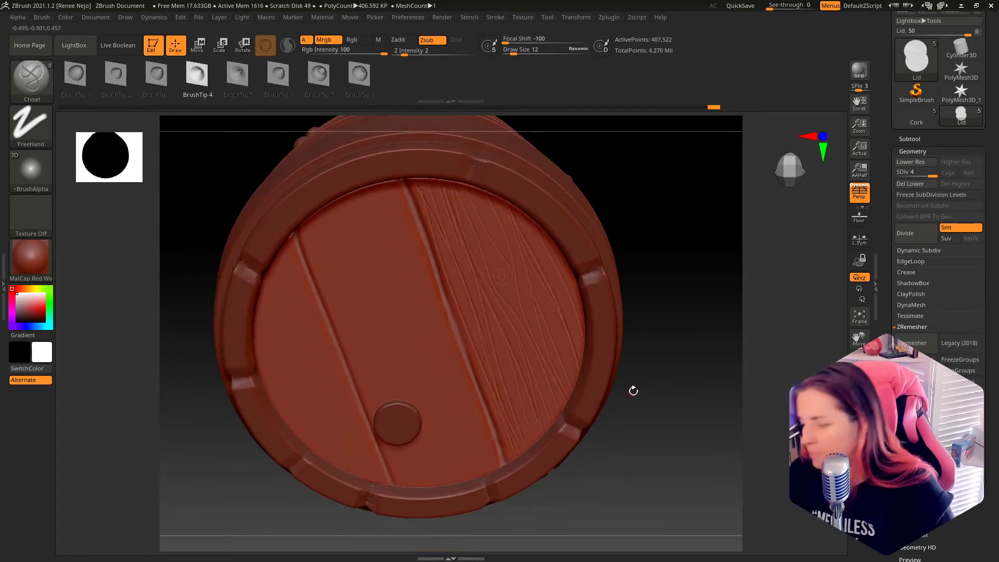
Step: Examine the lid's new wood grain and the barrel's side planks and metal bands from several angles
left_click_drag(618, 151, 671, 245)
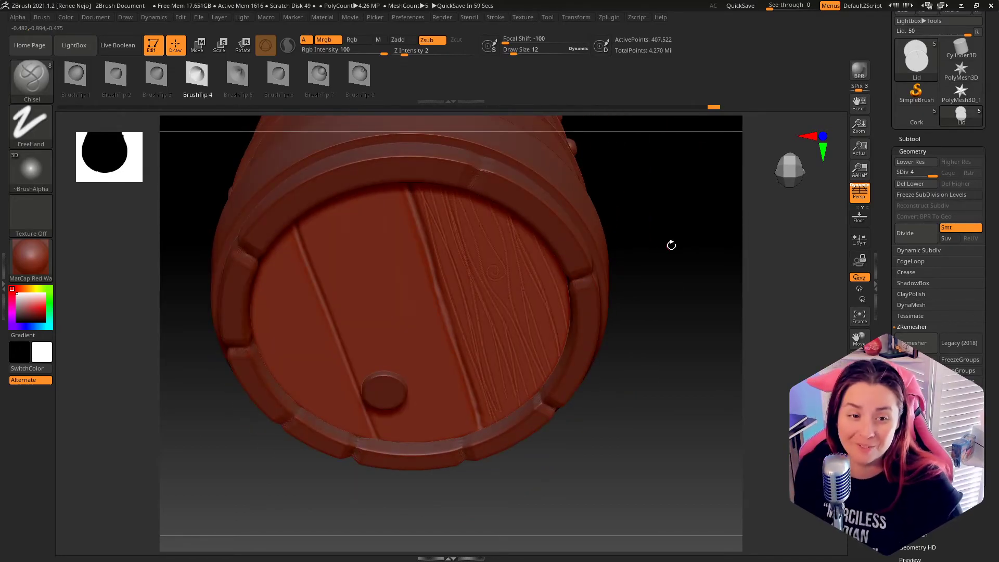
left_click_drag(666, 268, 658, 350)
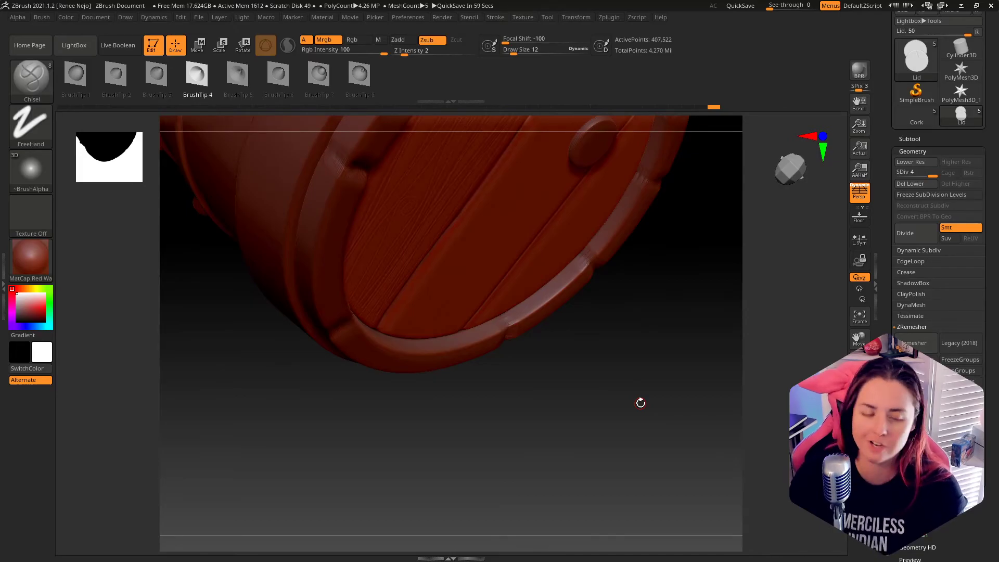
left_click_drag(587, 343, 640, 484)
left_click_drag(721, 521, 560, 486)
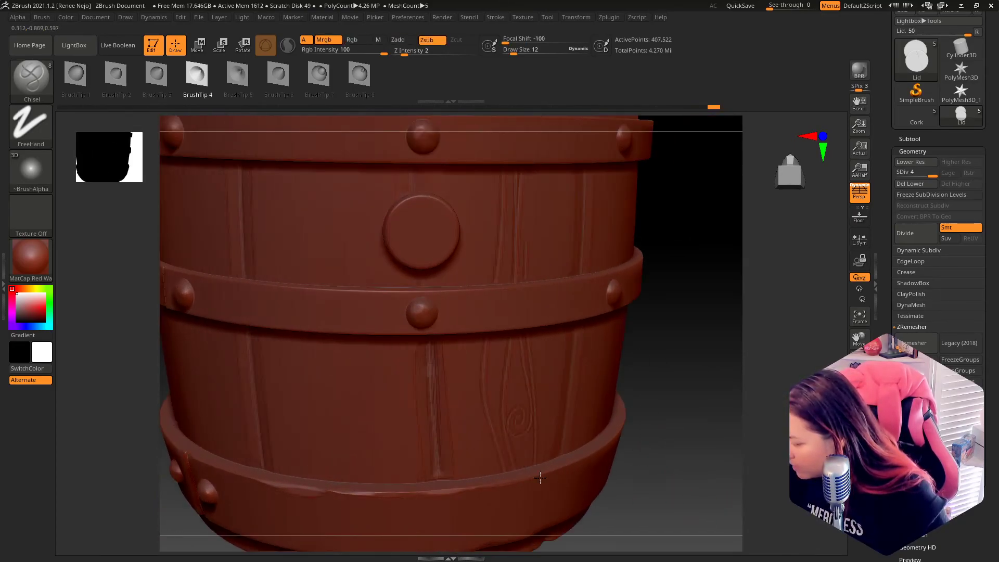
left_click_drag(658, 389, 709, 258)
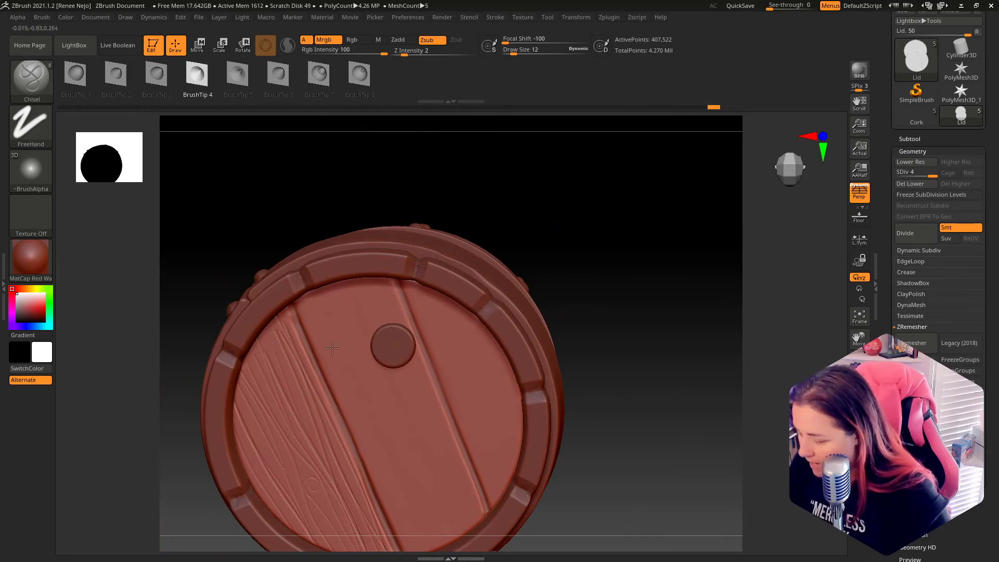
left_click_drag(597, 230, 401, 393)
key("f")
left_click_drag(620, 348, 641, 416, "alt")
left_click_drag(668, 298, 697, 413, "alt")
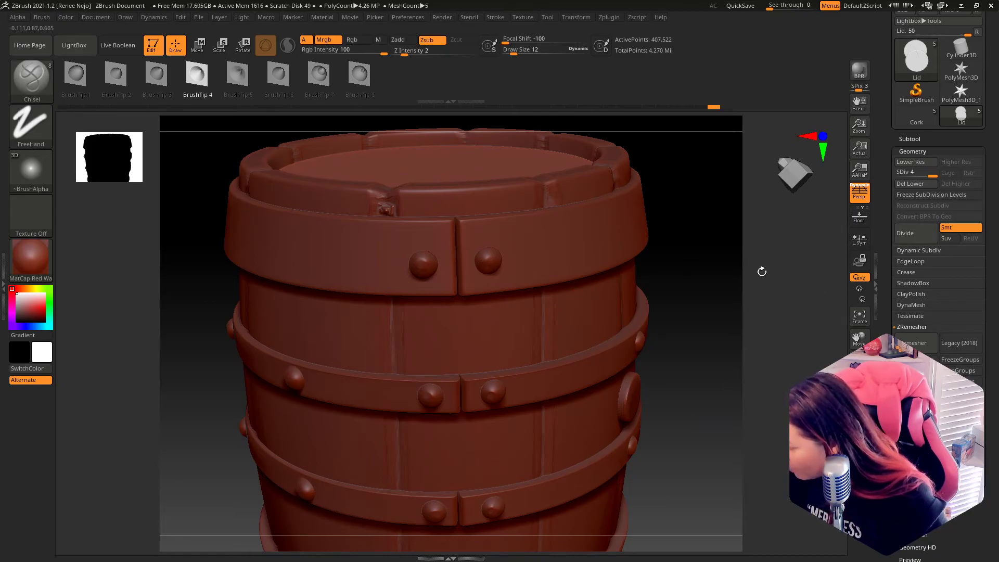
left_click_drag(704, 312, 658, 384)
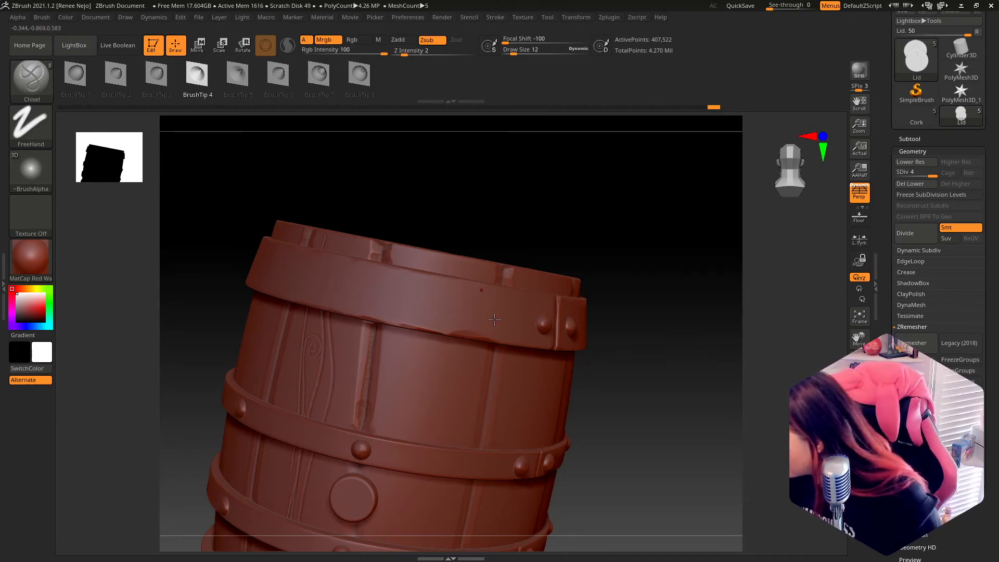
Step: Make the Cork subtool active for sculpting
left_click(909, 139)
left_click(914, 262)
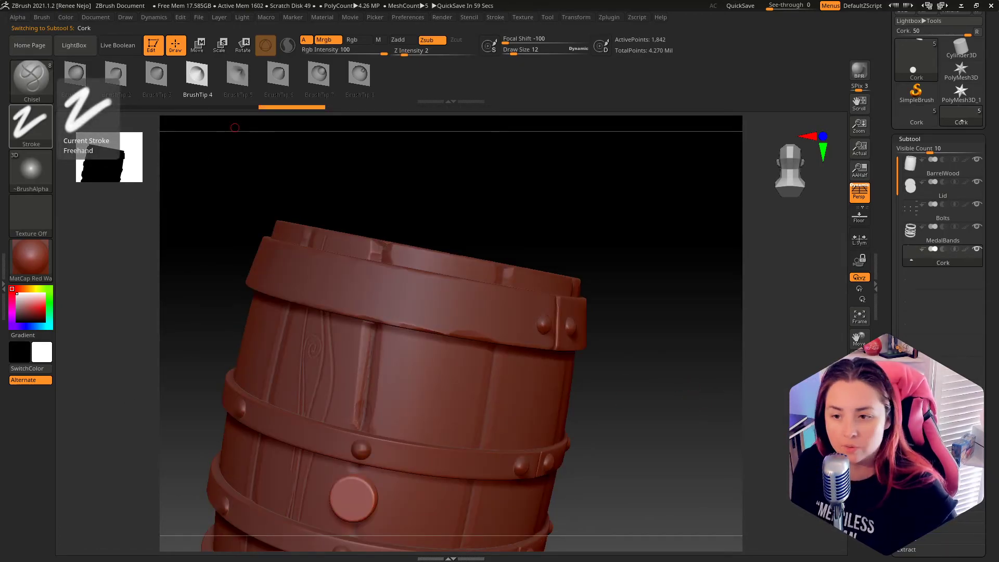
left_click_drag(157, 460, 193, 239)
right_click(193, 260)
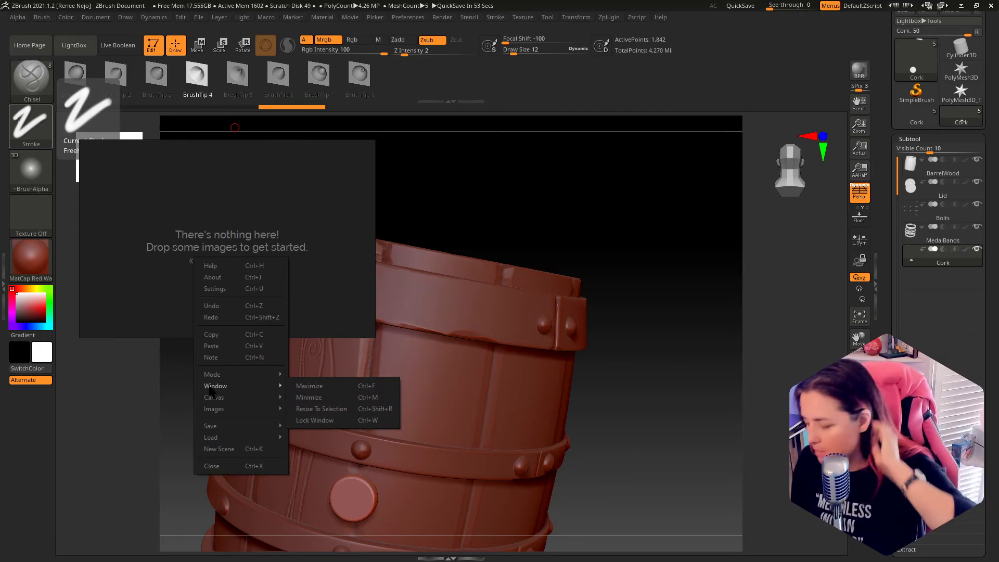
mouse_move(224, 438)
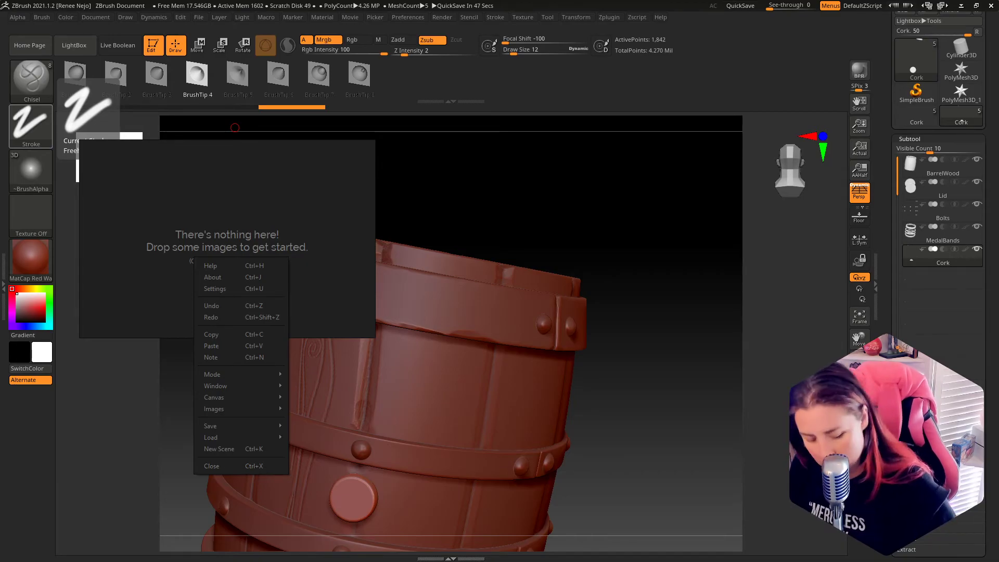
left_click(252, 560)
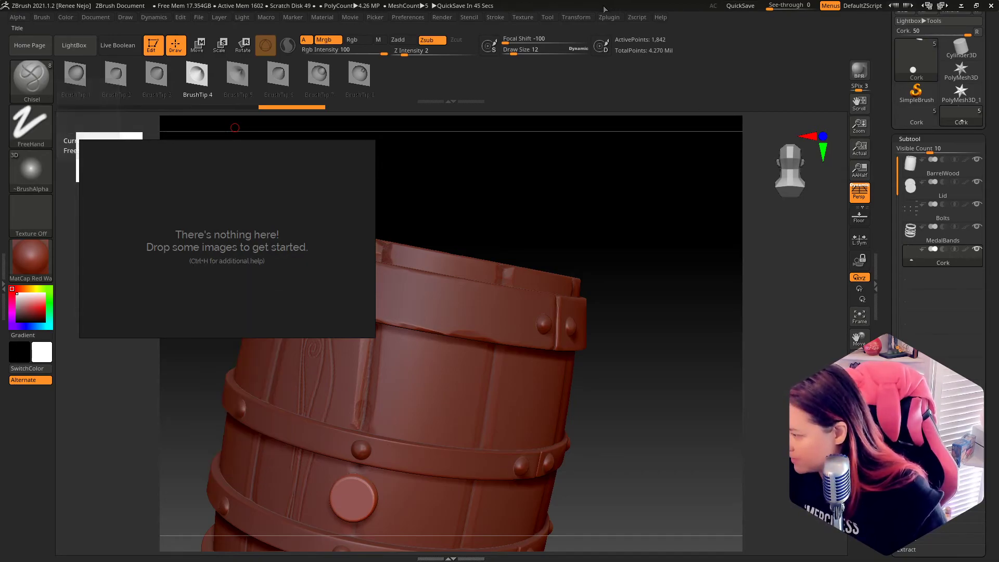
Step: Bring up the viewer holding the barrel reference, close the empty viewer window, and frame the reference barrel's cork
left_click(961, 5)
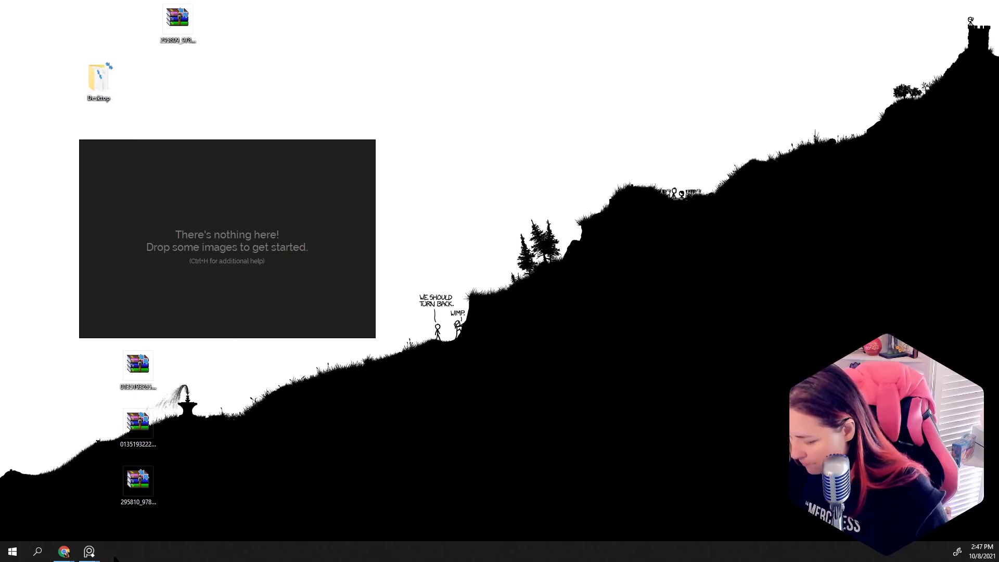
mouse_move(88, 553)
left_click(78, 493)
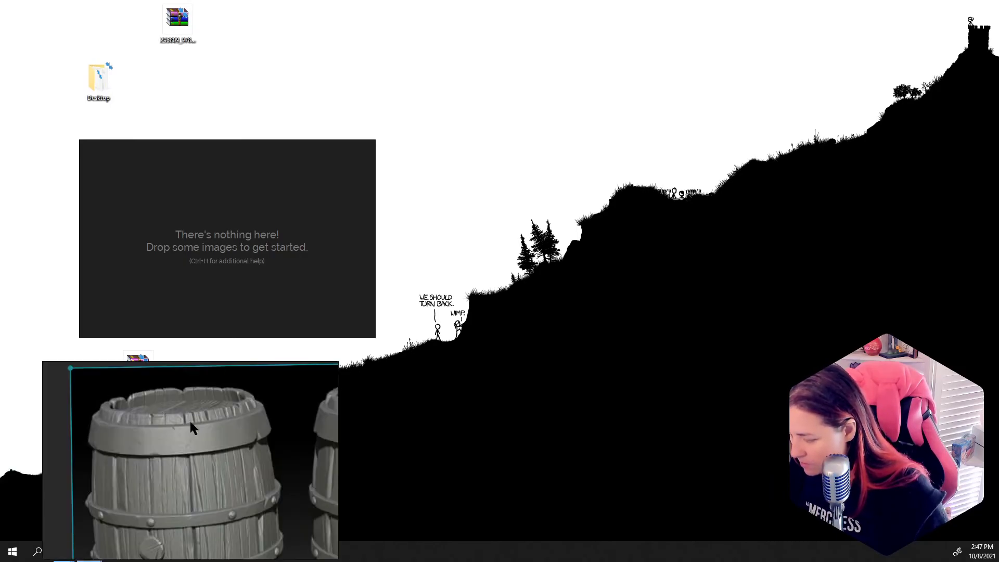
right_click(279, 256)
left_click(307, 428)
middle_click_drag(190, 428, 155, 463)
right_click_drag(155, 463, 142, 375)
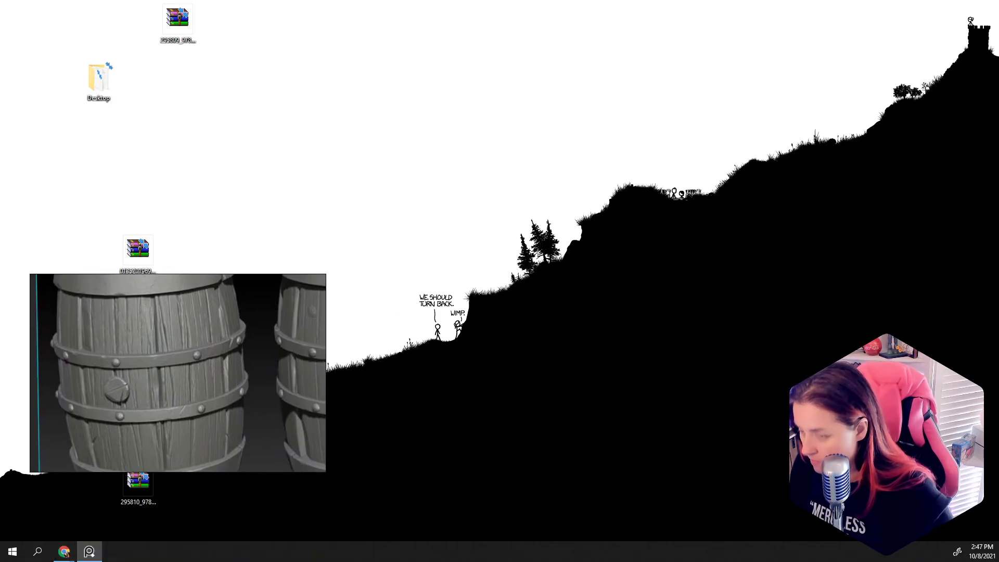
Step: Switch back to ZBrush, maximize it, and place the barrel reference over the canvas beside the sculpted barrel
left_click_drag(0, 285, 448, 5)
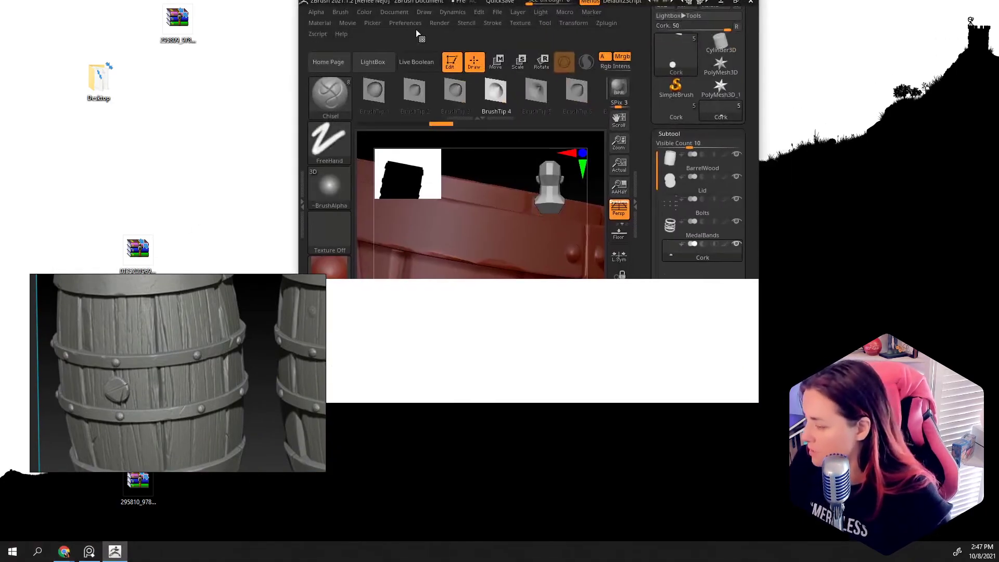
left_click(736, 2)
right_click_drag(195, 376, 424, 332)
Step: Examine the cork, side planks and metal bands in the barrel reference, both close up and as a whole
scroll(422, 328, "up", 5)
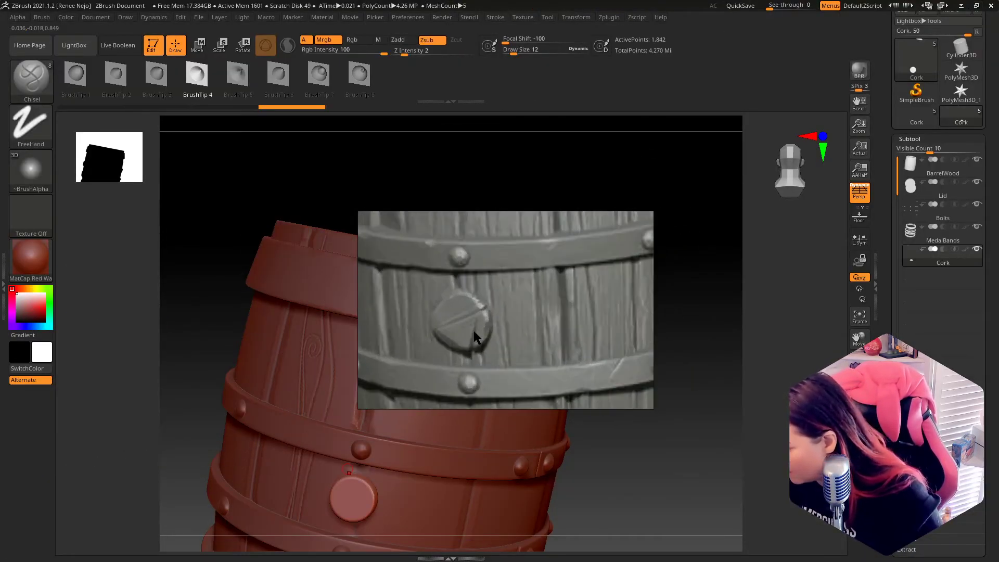
scroll(486, 304, "down", 6)
scroll(479, 286, "up", 3)
middle_click_drag(482, 272, 503, 399)
middle_click_drag(545, 363, 474, 308)
middle_click_drag(571, 333, 376, 295)
middle_click_drag(494, 333, 422, 331)
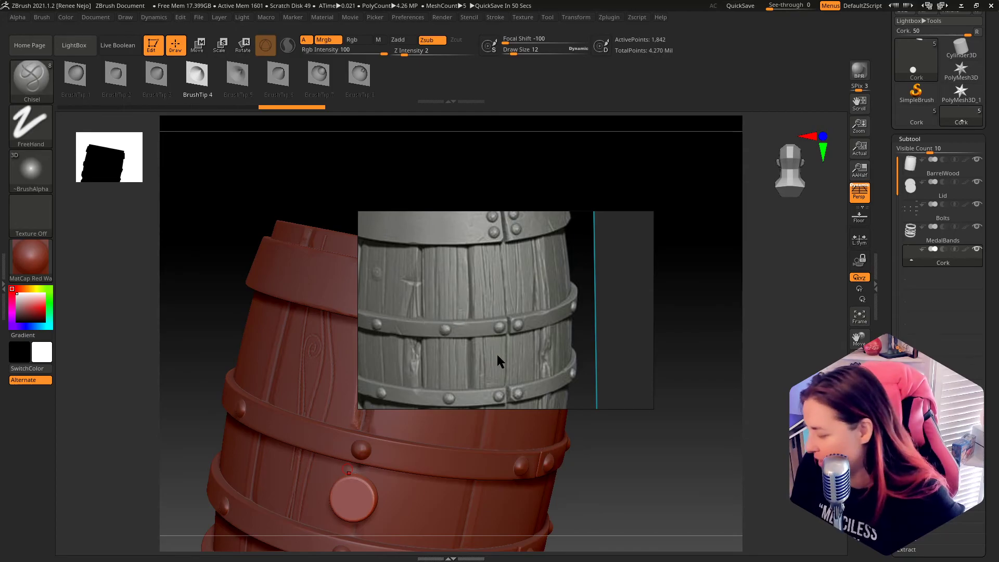
scroll(497, 354, "down", 4)
scroll(483, 342, "up", 2)
scroll(457, 320, "up", 5)
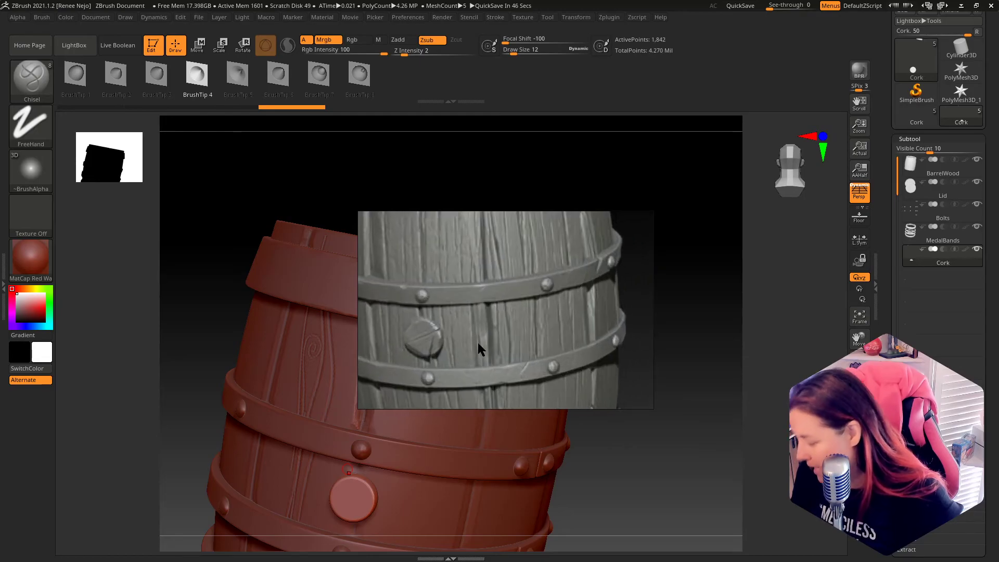
scroll(476, 338, "down", 3)
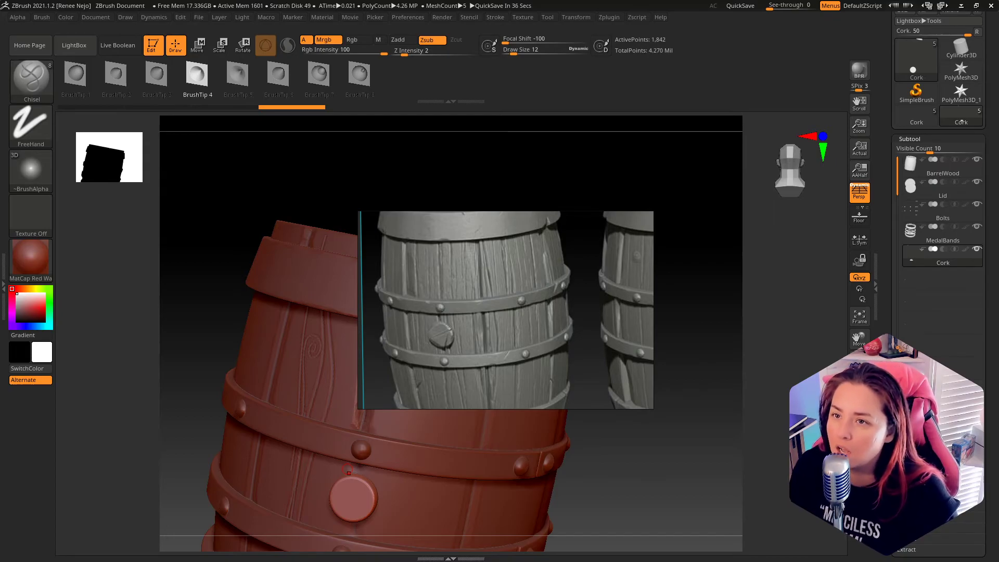
Step: Switch to the browser, open the Google Shopping results for Cork, and inspect the #8 Natural Tapered Cork product in its 360° view
left_click_drag(349, 471, 4, 1)
left_click_drag(487, 272, 820, 271)
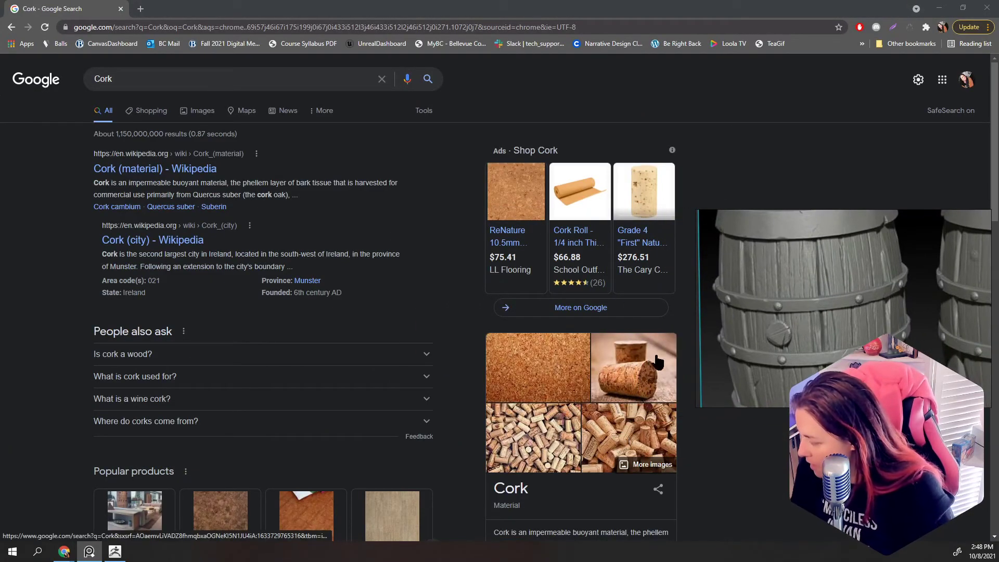
left_click(150, 110)
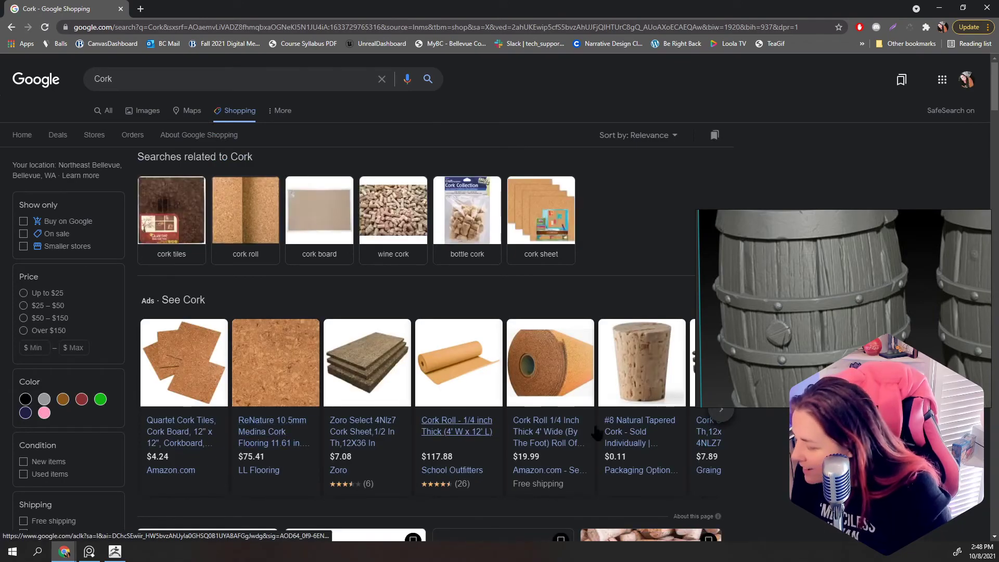
left_click(653, 375)
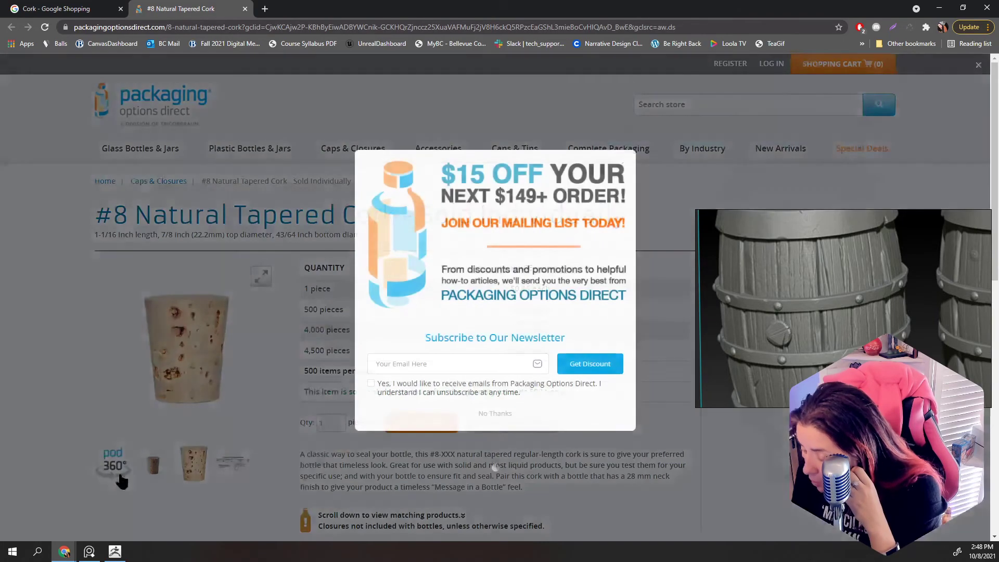
left_click(120, 474)
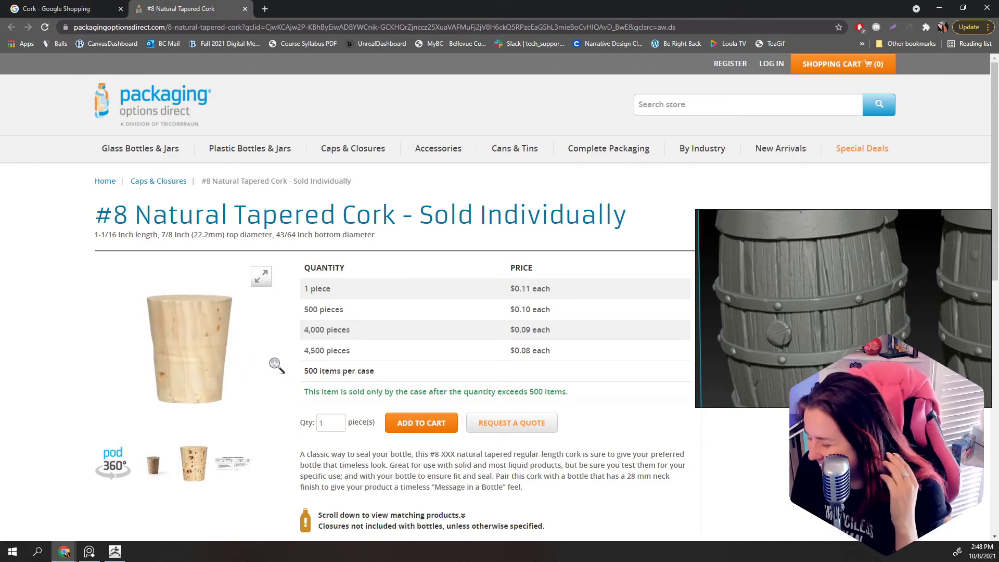
Step: Return to the Google Shopping cork results, browse the stopper photos, and open the 1/2 In. Natural Cork Stopper to study its surface
key("ctrl+shift+Tab")
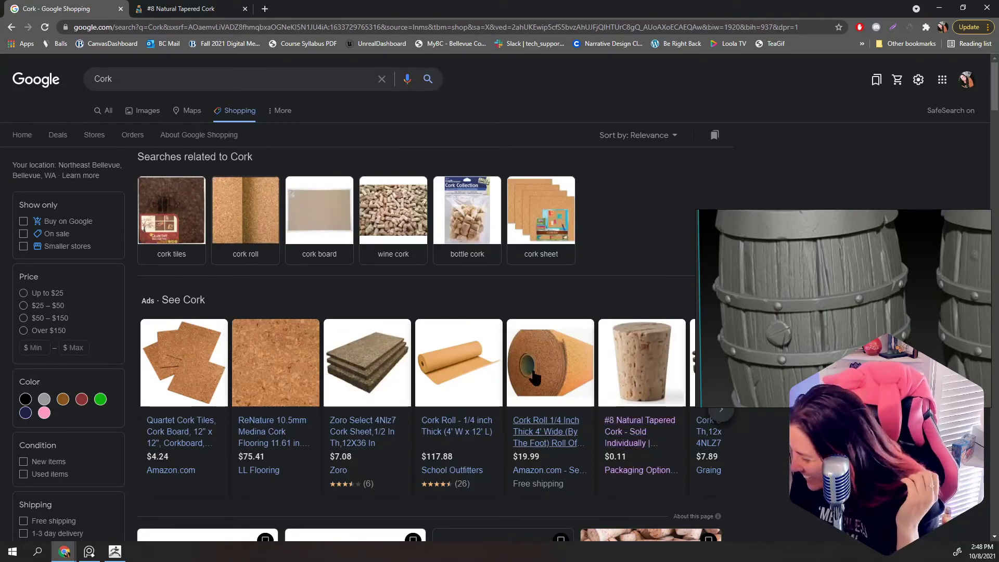
scroll(565, 398, "down", 2)
scroll(564, 398, "down", 4)
scroll(484, 333, "down", 6)
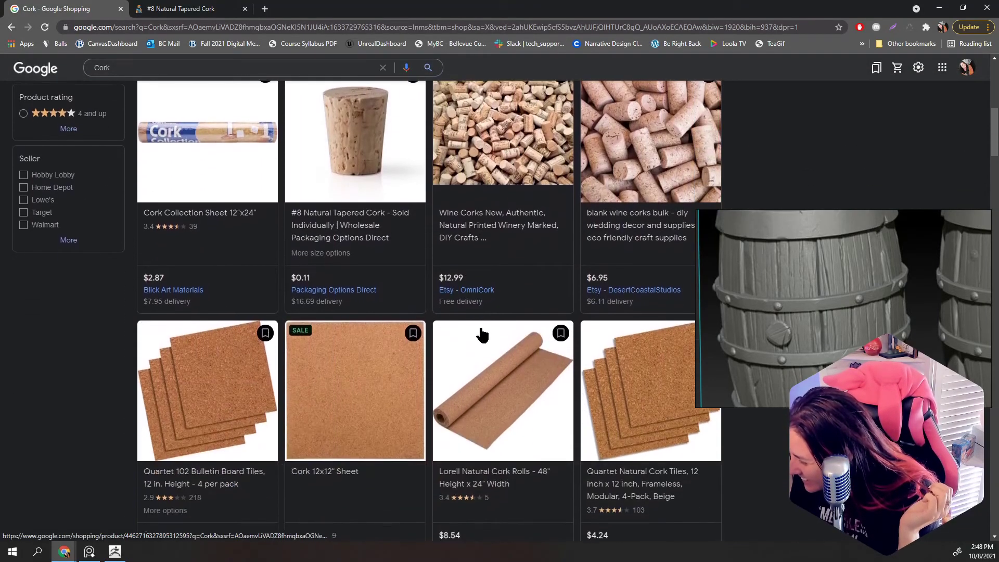
scroll(484, 333, "down", 4)
scroll(331, 337, "down", 2)
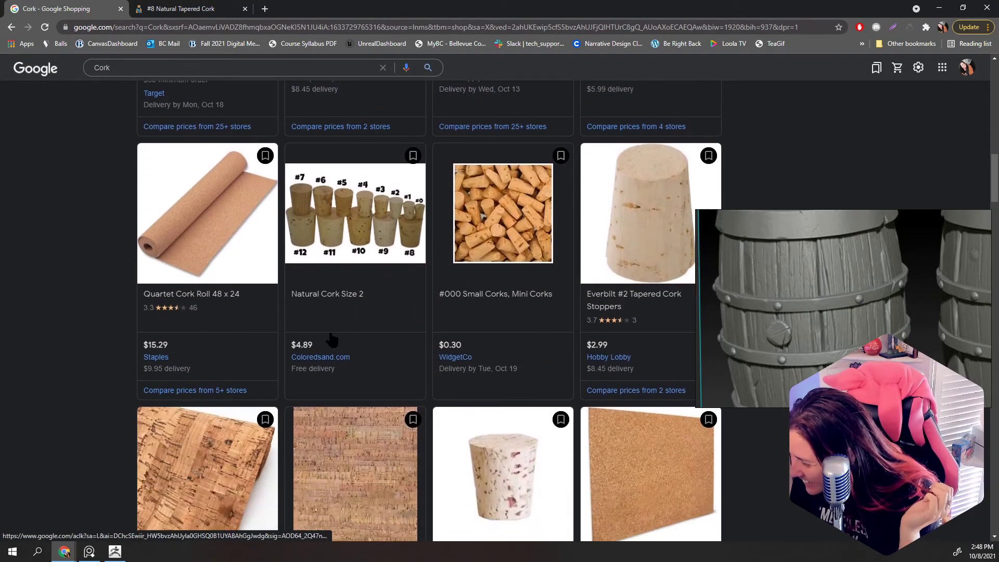
scroll(330, 332, "down", 2)
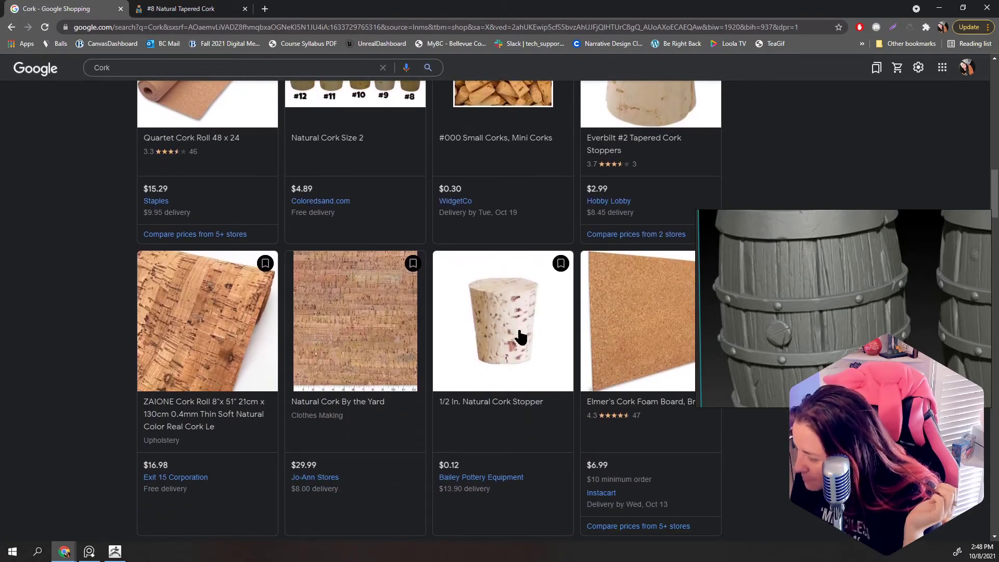
scroll(515, 312, "up", 2)
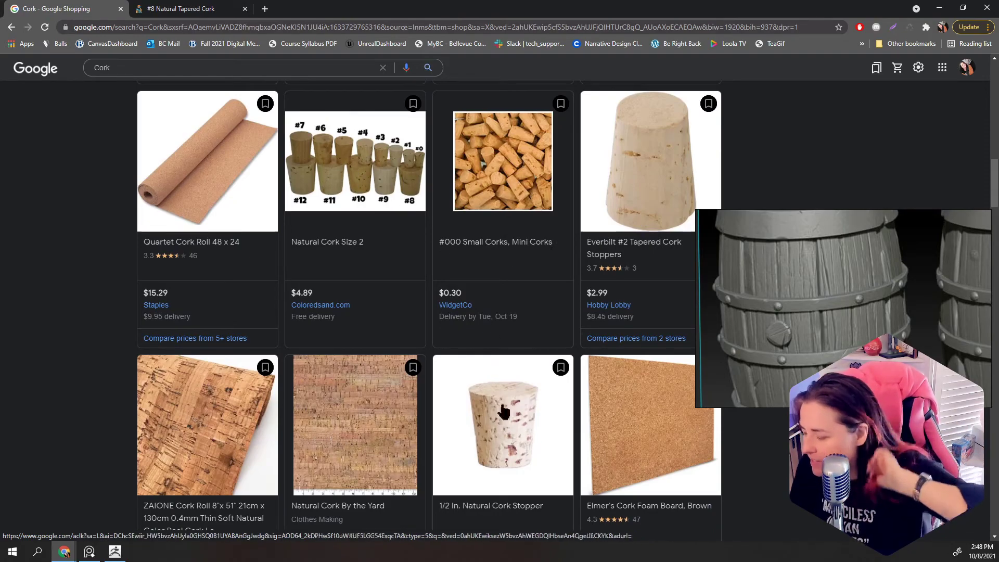
left_click(509, 428)
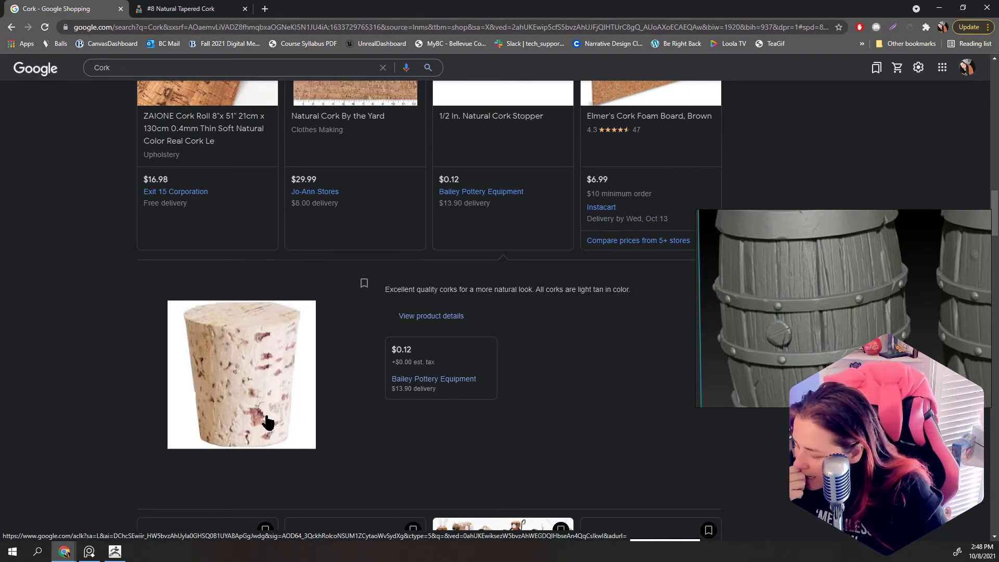
Step: Return to ZBrush and choose the Clay brush with Alpha 24, testing a stroke on the cork's face and undoing it
left_click_drag(397, 5, 0, 198)
left_click_drag(592, 395, 648, 258)
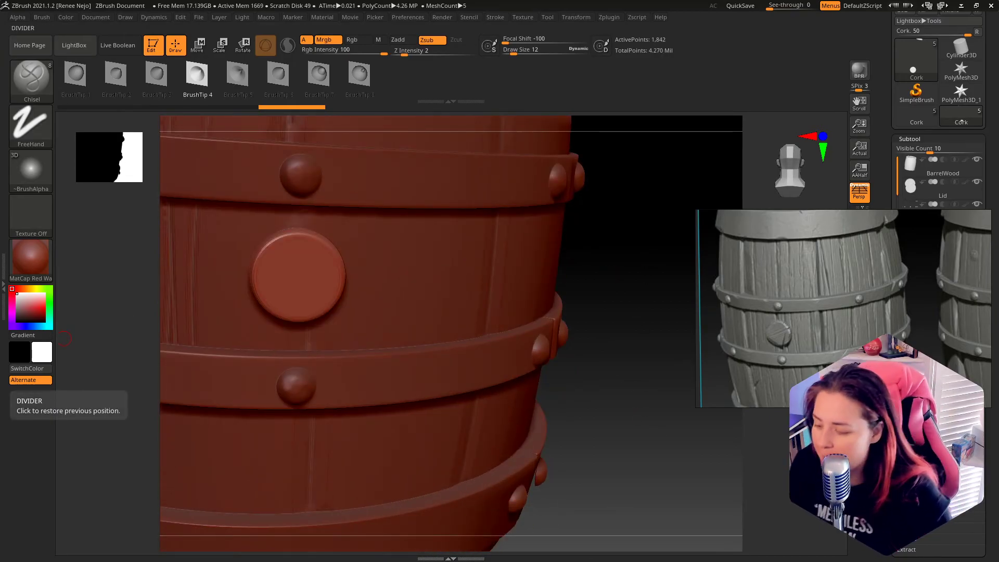
left_click(27, 72)
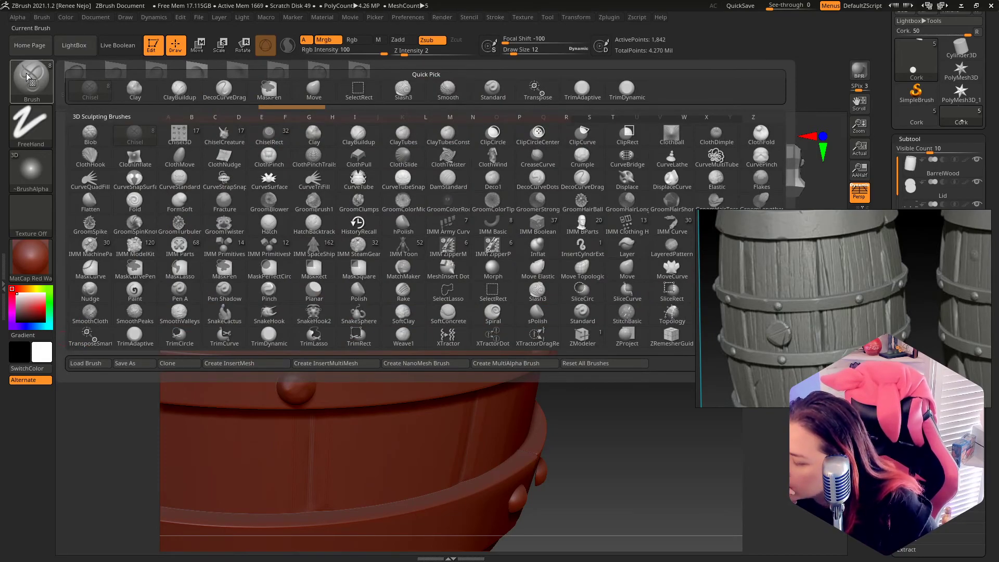
left_click(135, 88)
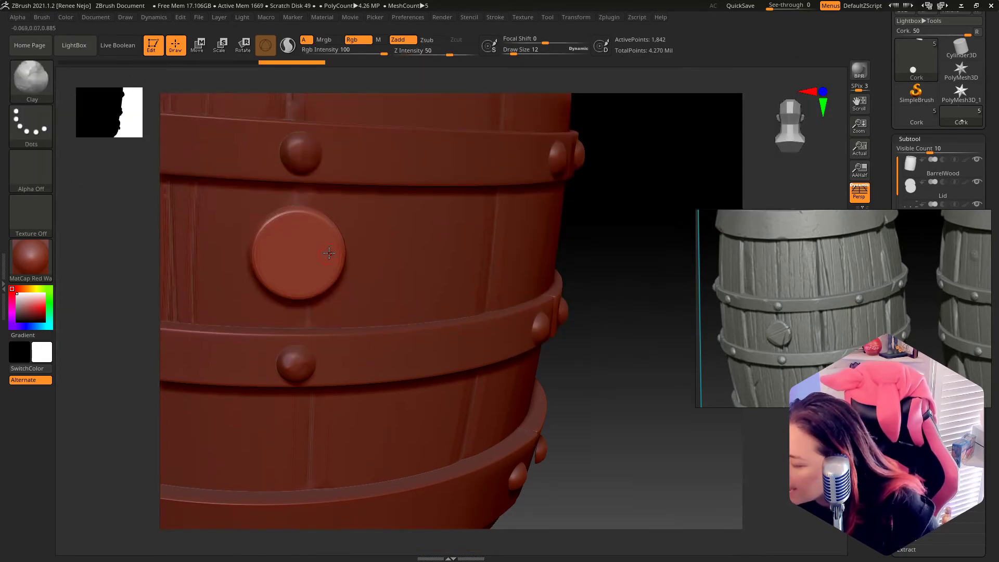
left_click(36, 169)
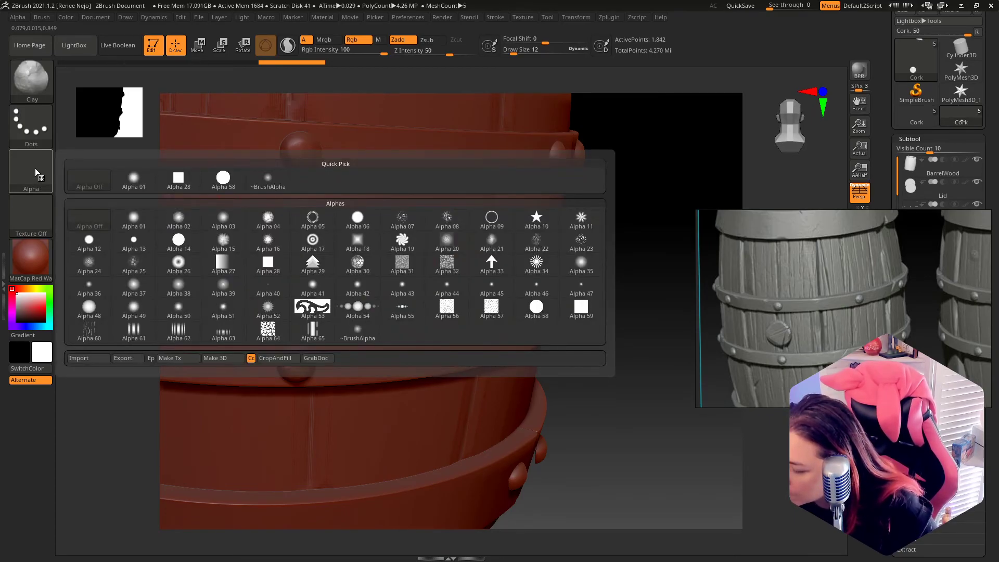
left_click(89, 262)
left_click_drag(283, 257, 289, 280)
key("ctrl+z")
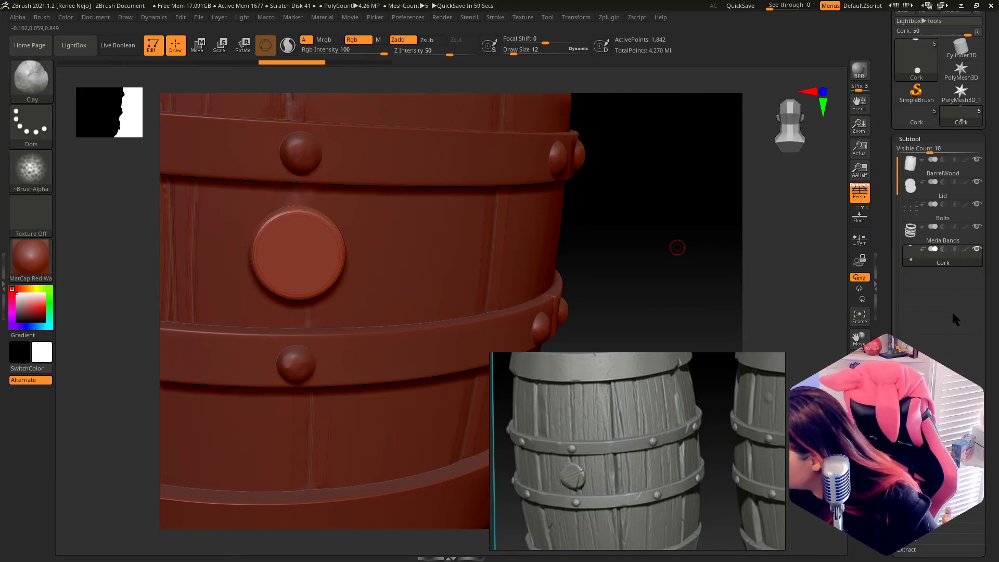
Step: Subdivide the Cork mesh up to SDiv 4 and test a Clay stroke across its face
left_click_drag(991, 273, 991, 542)
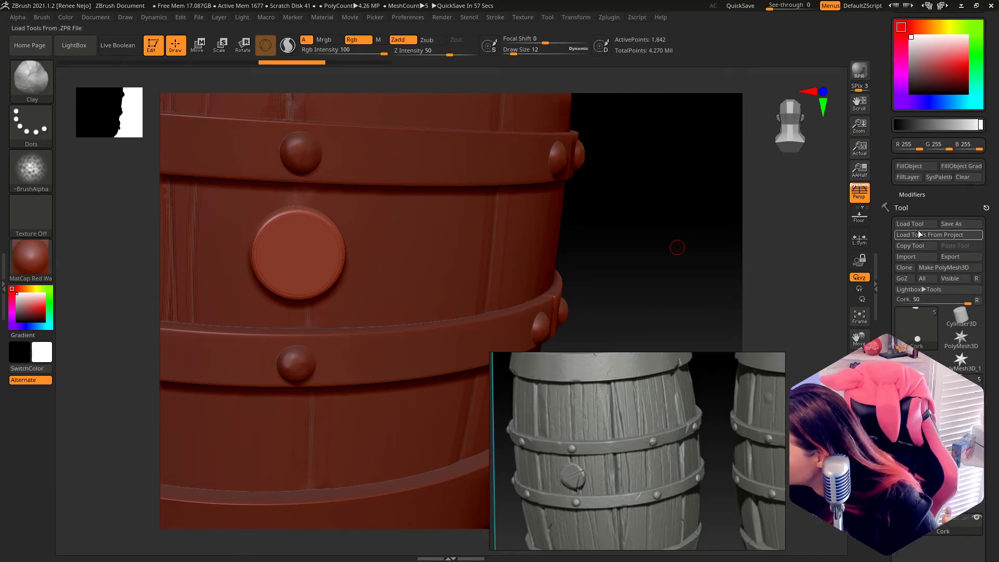
left_click_drag(885, 493, 885, 85)
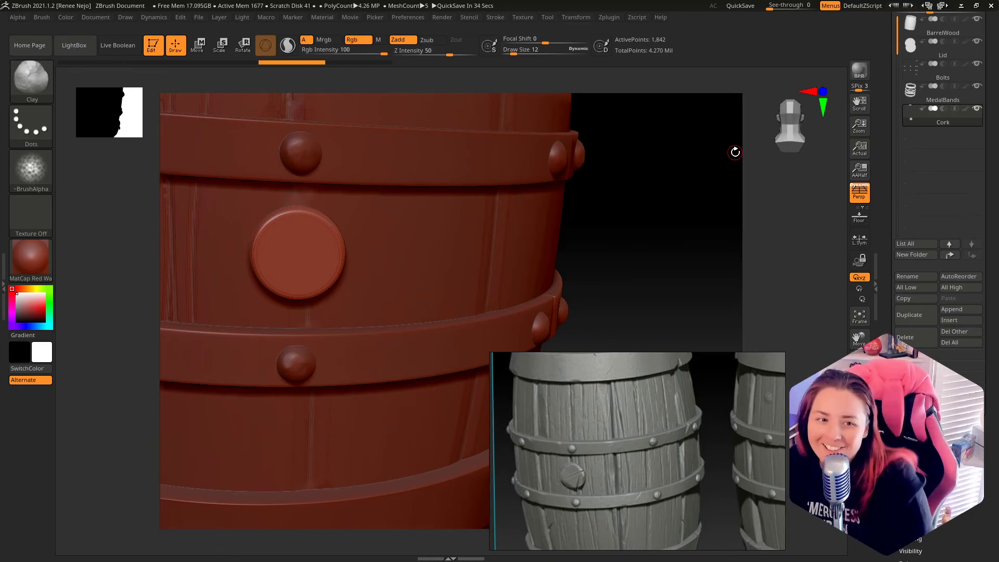
scroll(975, 379, "down", 5)
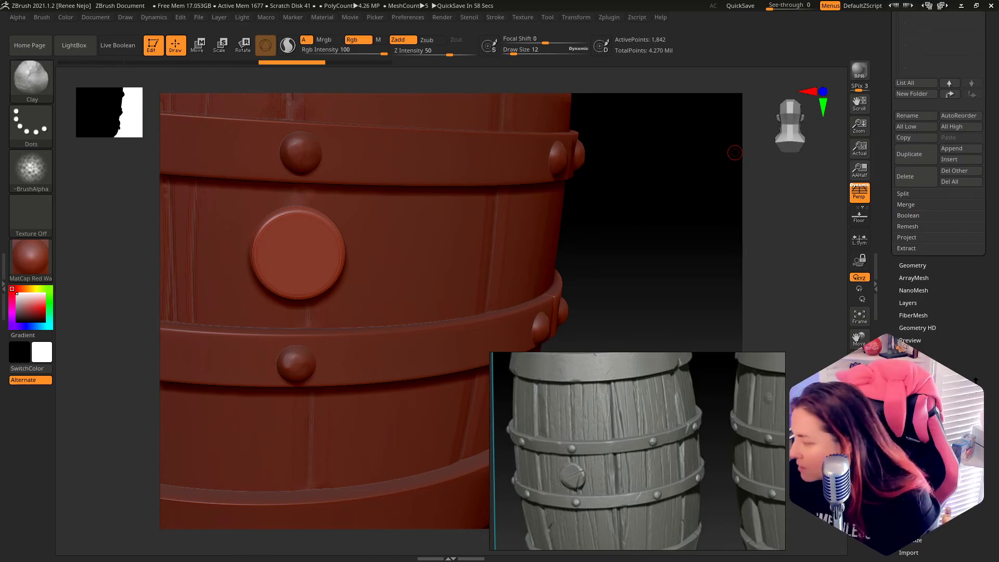
left_click(916, 267)
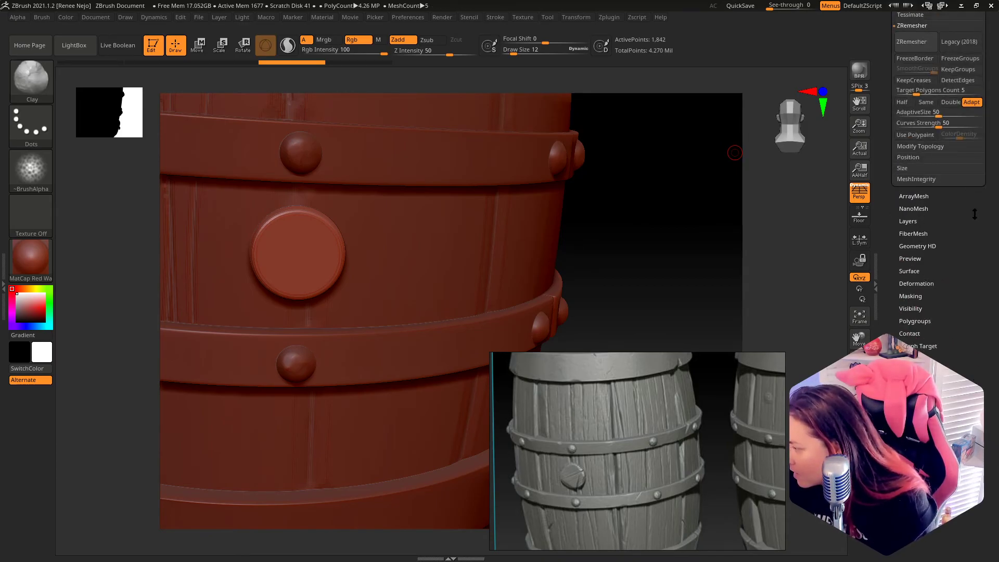
scroll(974, 214, "up", 3)
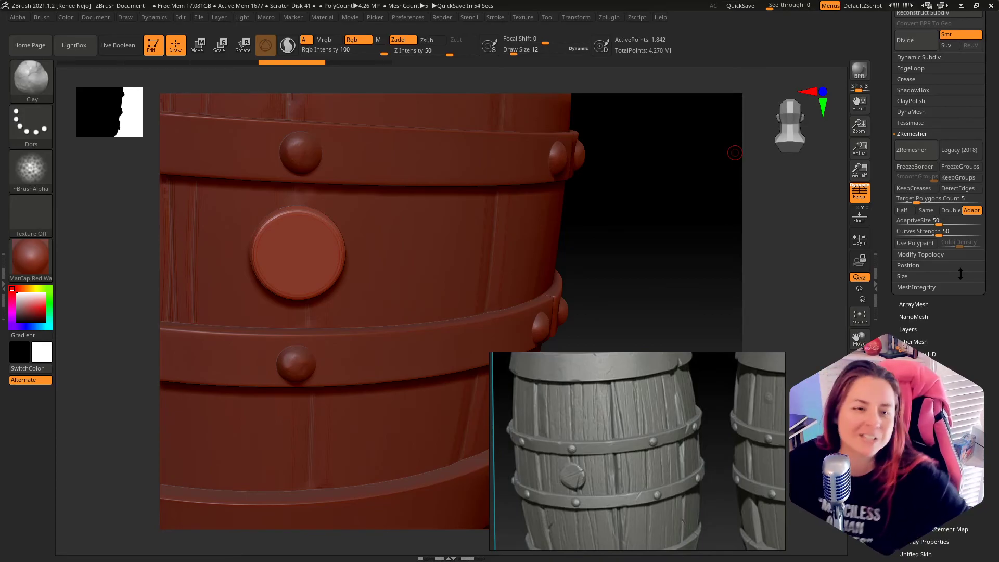
scroll(941, 208, "up", 2)
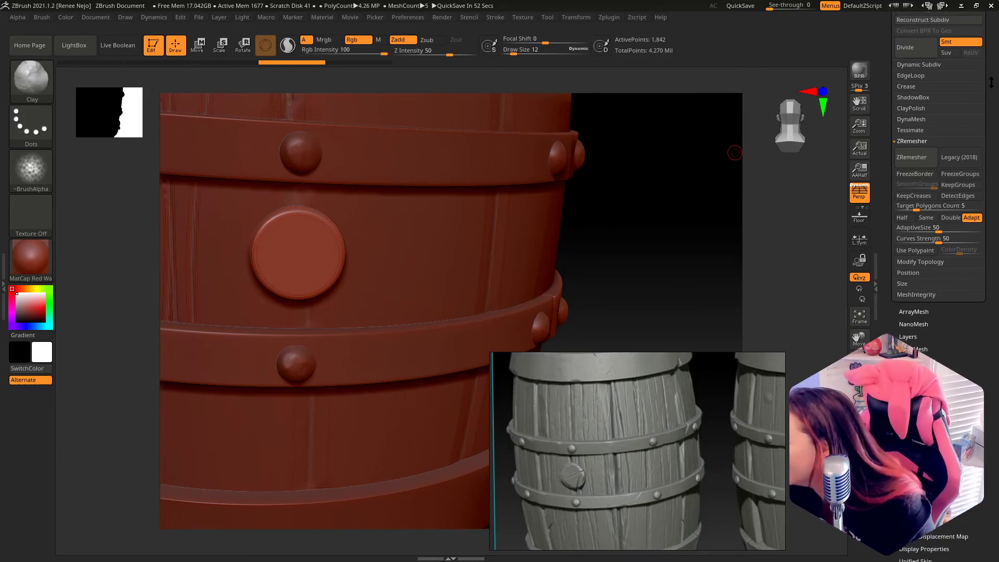
triple_click(918, 107)
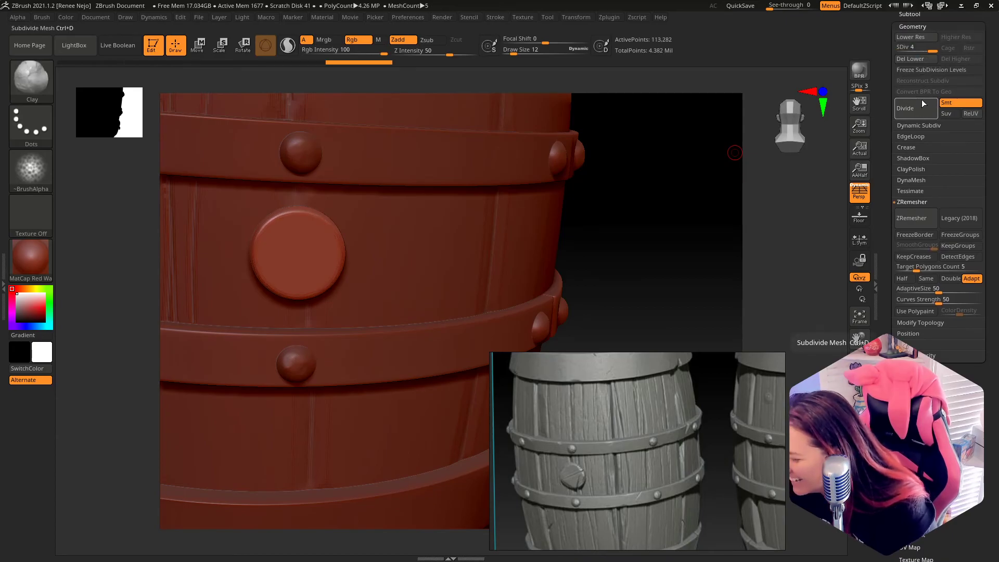
left_click_drag(272, 242, 315, 262)
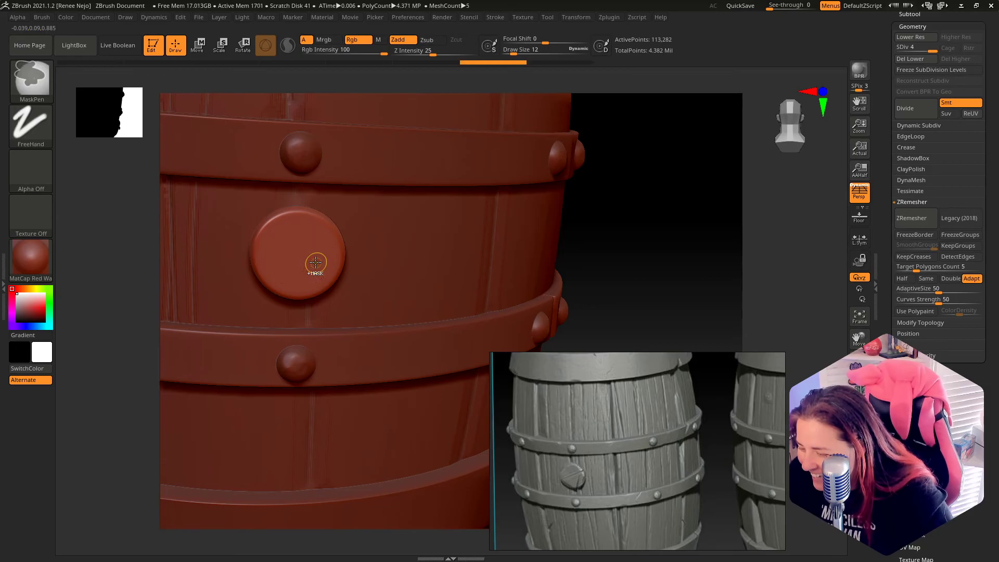
Step: Undo the last stroke, switch the Clay brush to the DragRect stroke, and try a stamp on the cork's face
key("ctrl+z")
left_click(34, 174)
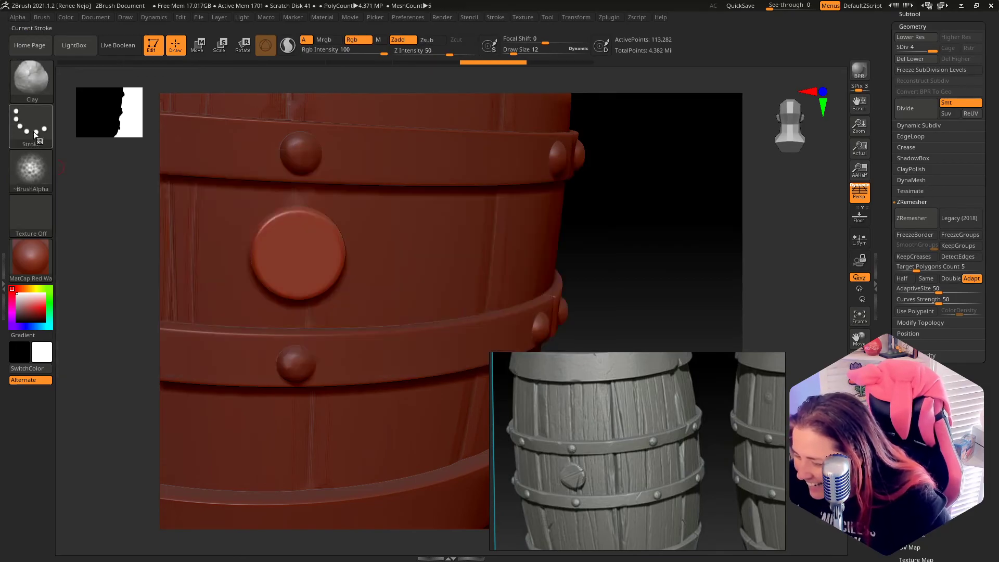
left_click(32, 128)
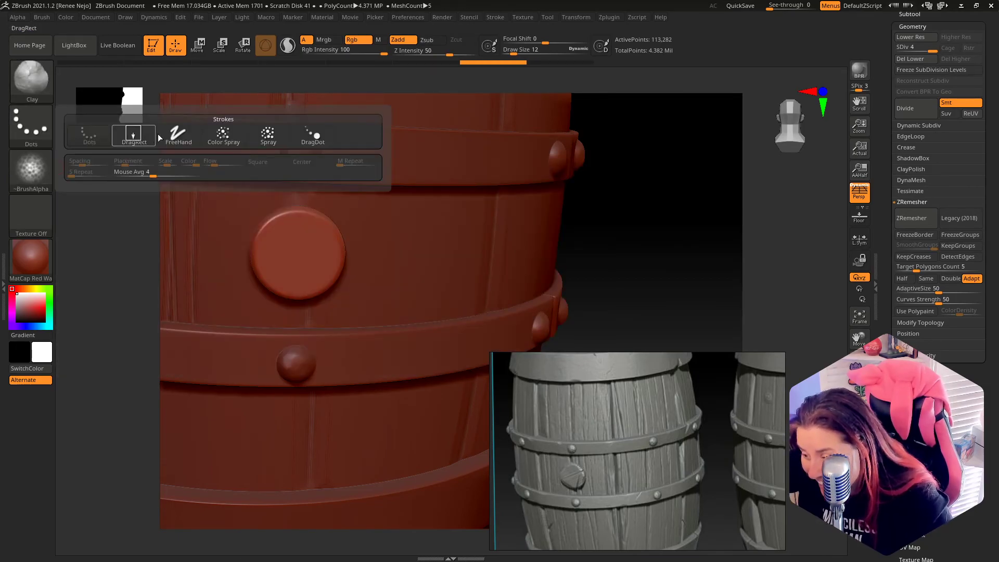
left_click(134, 136)
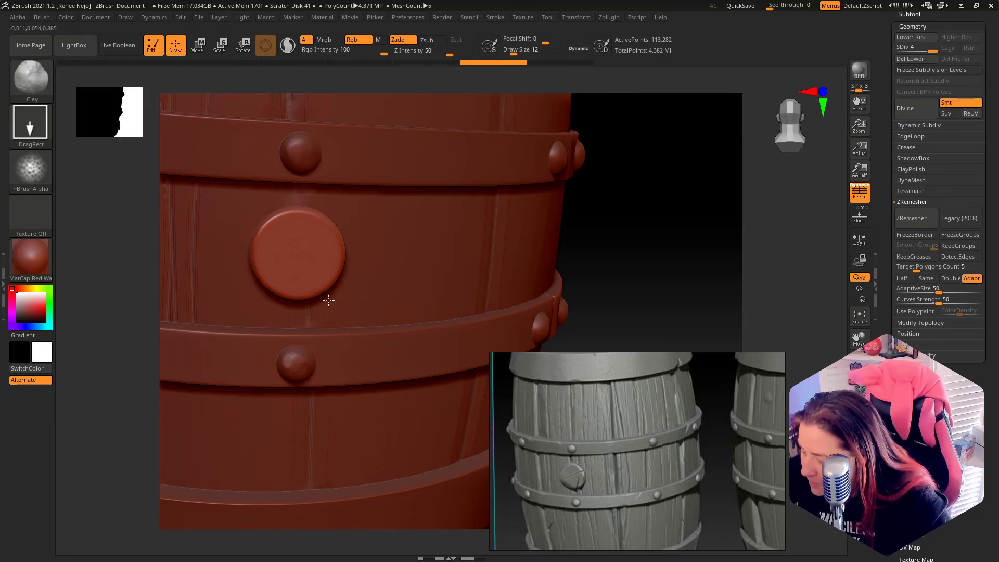
key("ctrl")
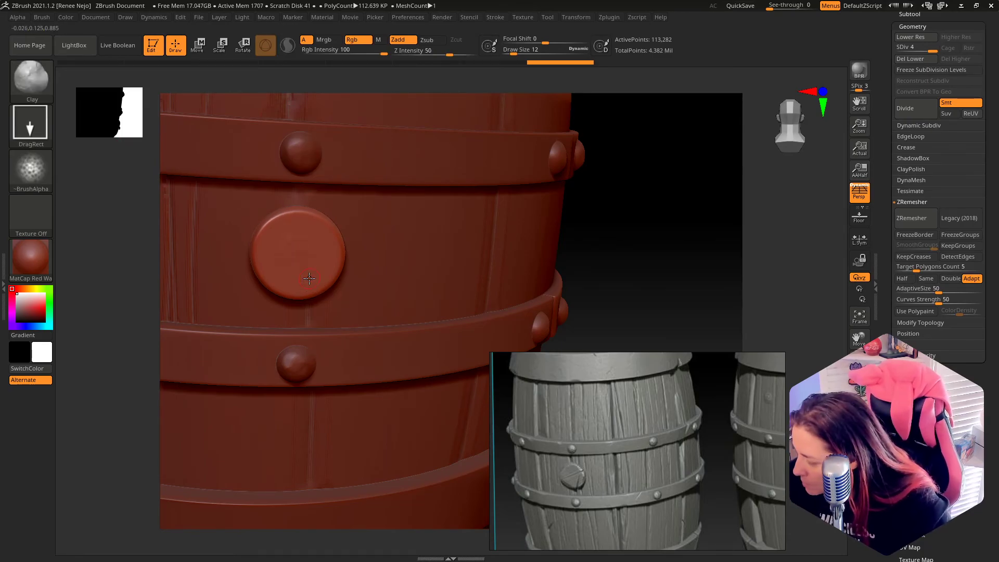
Step: Choose Alpha 32 for the Clay brush and try stamping its pattern onto the cork's face
left_click(30, 170)
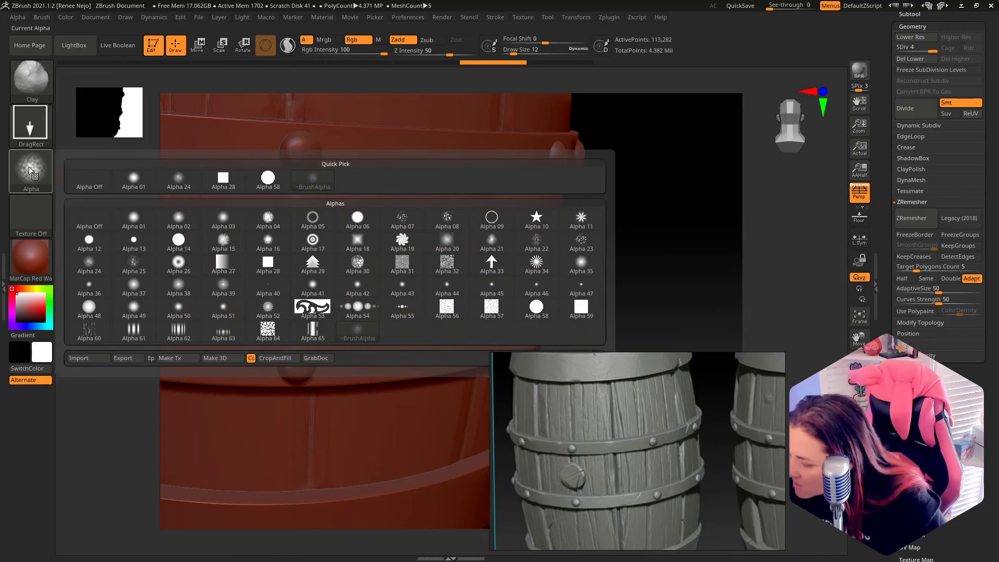
left_click(446, 263)
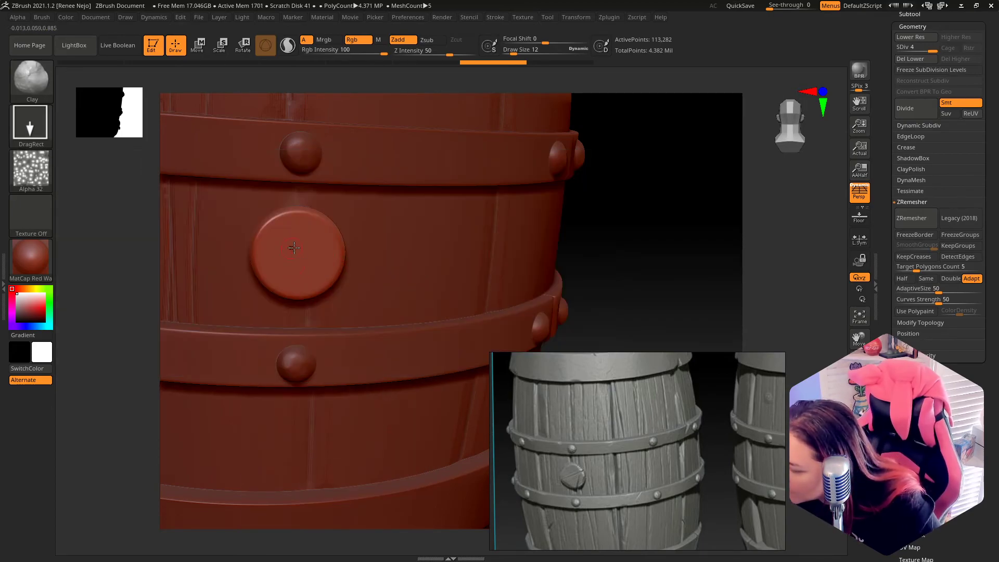
key("ctrl")
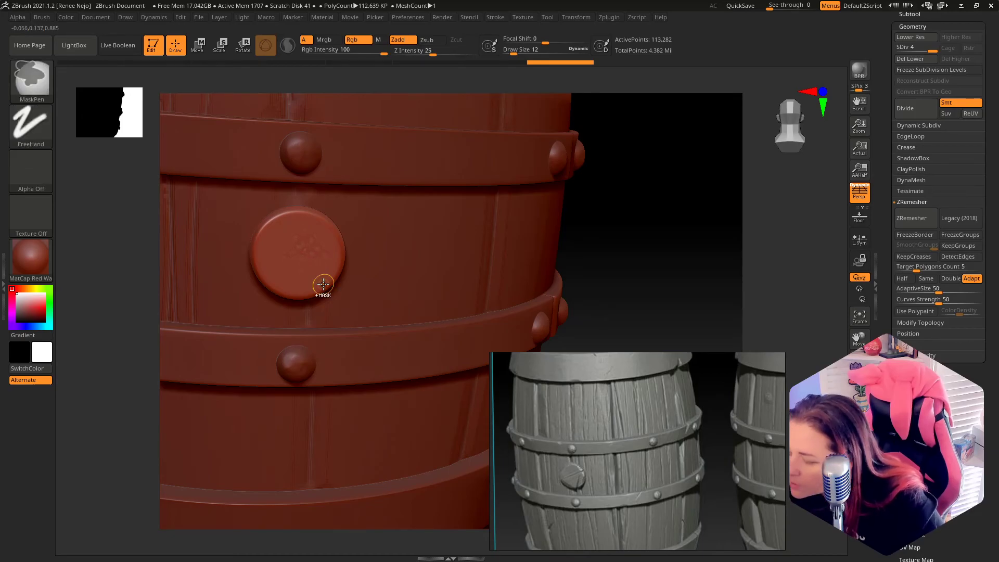
Step: Set the Clay brush to the Dots stroke with Alpha Off and try a stroke on the cork's face
left_click(43, 166)
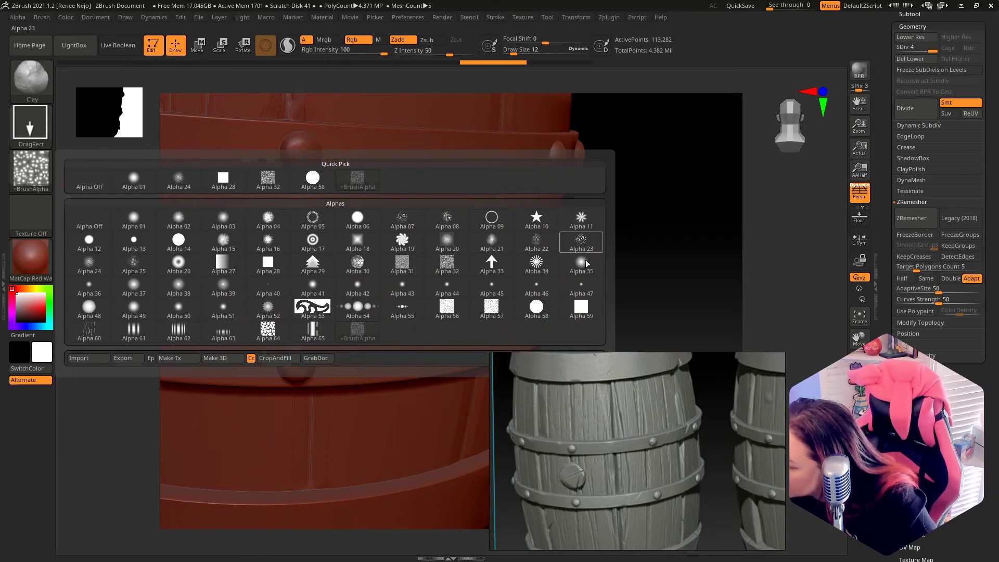
mouse_move(588, 249)
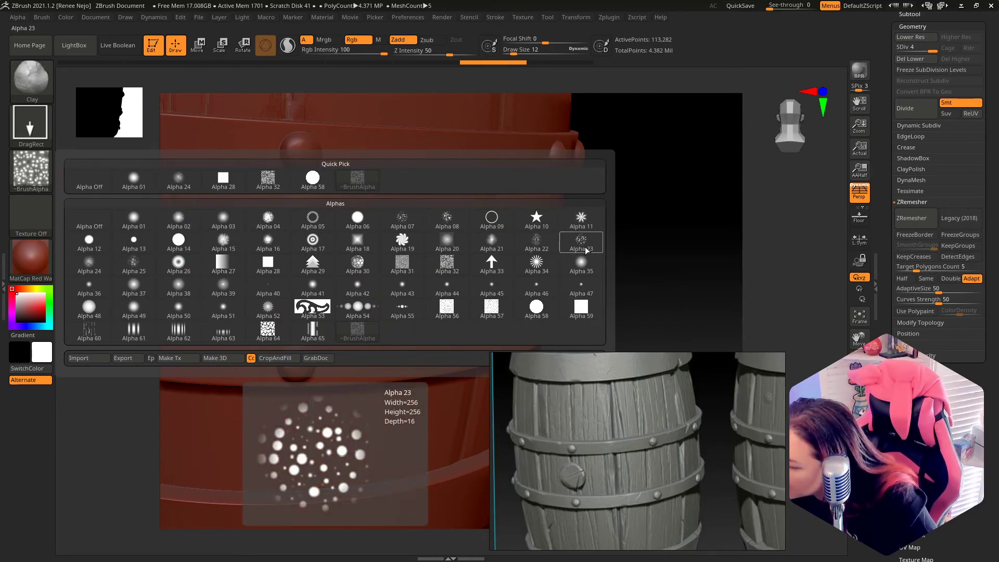
left_click(32, 122)
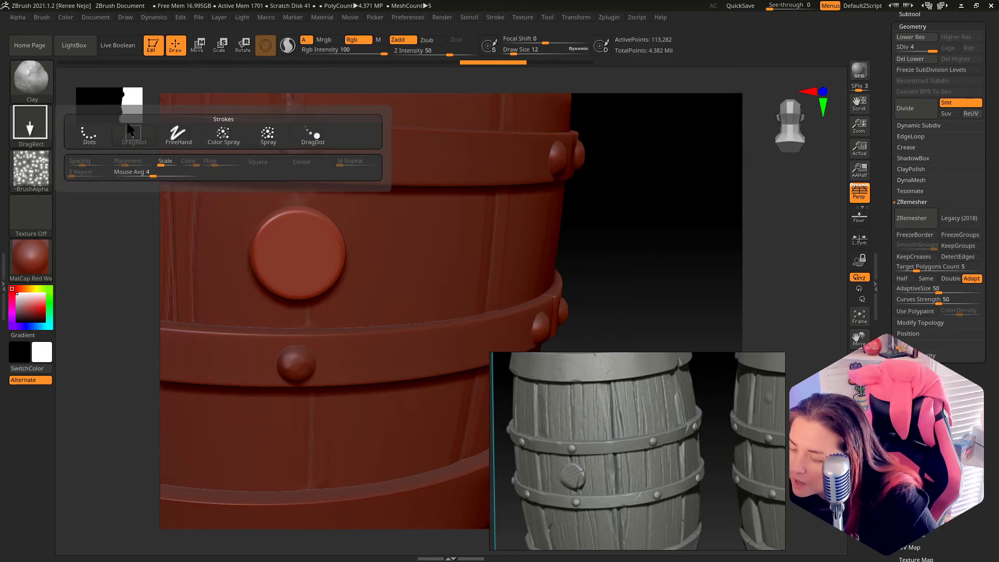
left_click(94, 129)
left_click(49, 154)
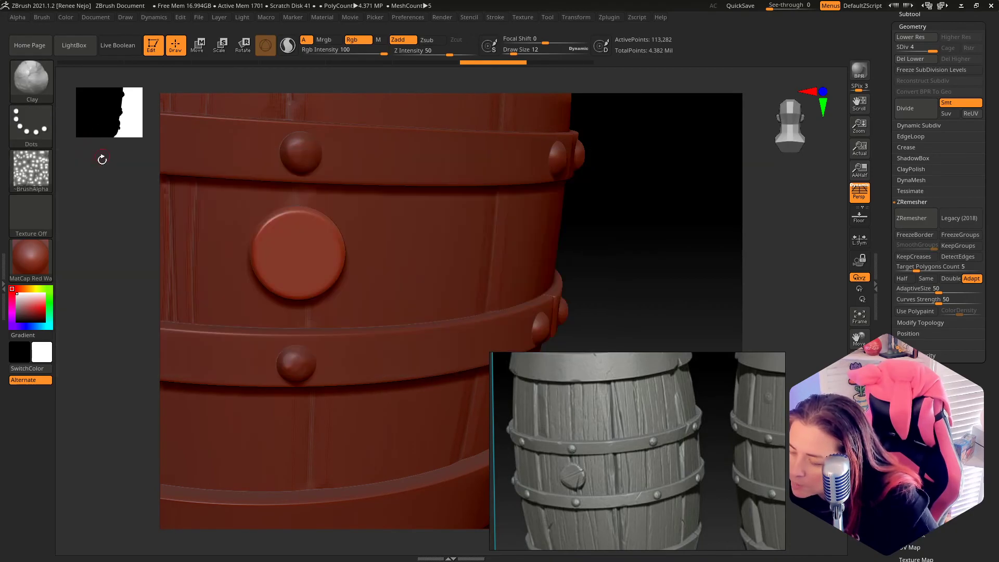
left_click(36, 166)
left_click(84, 175)
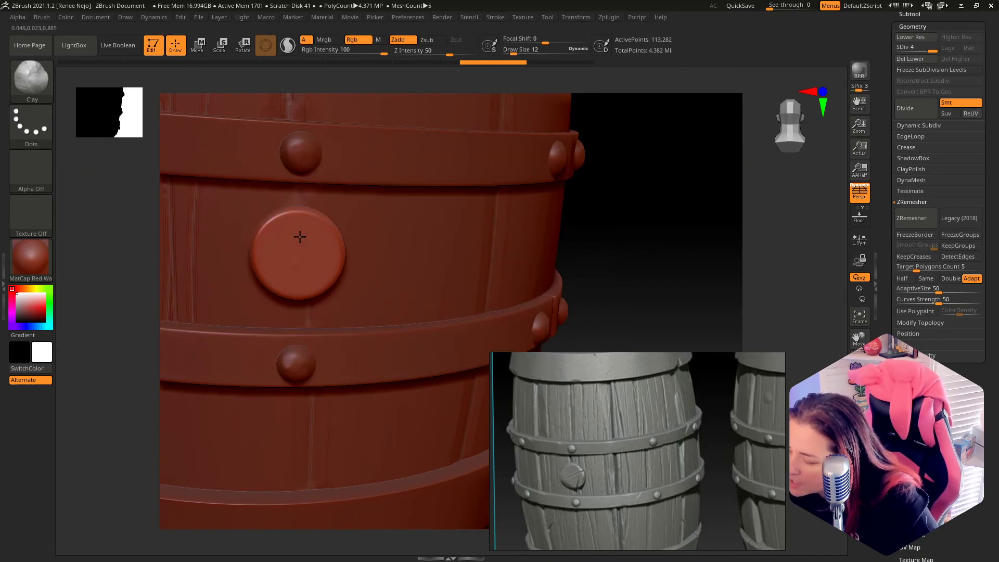
key("ctrl+z")
Step: Raise the Clay brush's Z Intensity to 100 and test short strokes on the cork's face
left_click_drag(451, 52, 498, 48)
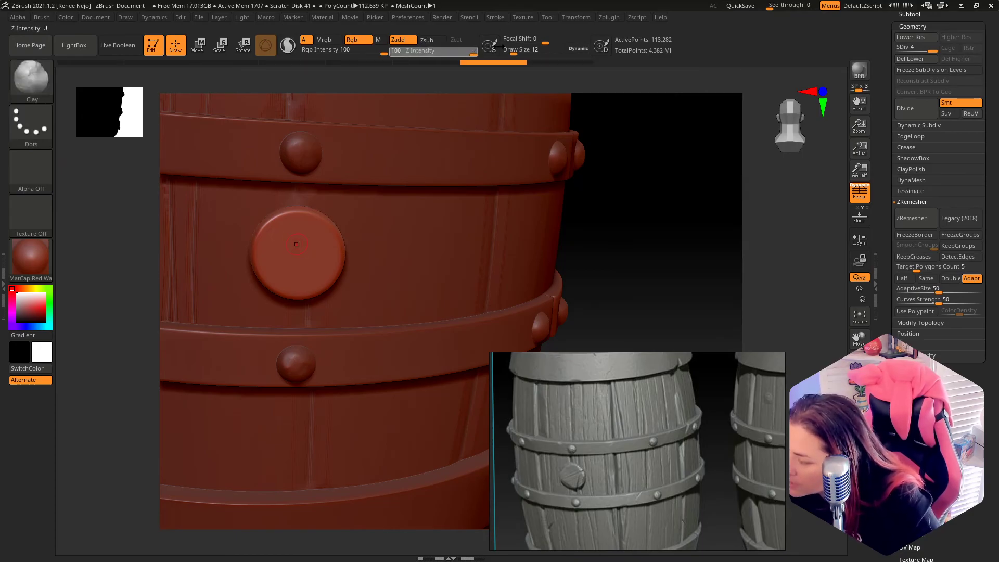
left_click_drag(294, 259, 299, 250)
key("ctrl+z")
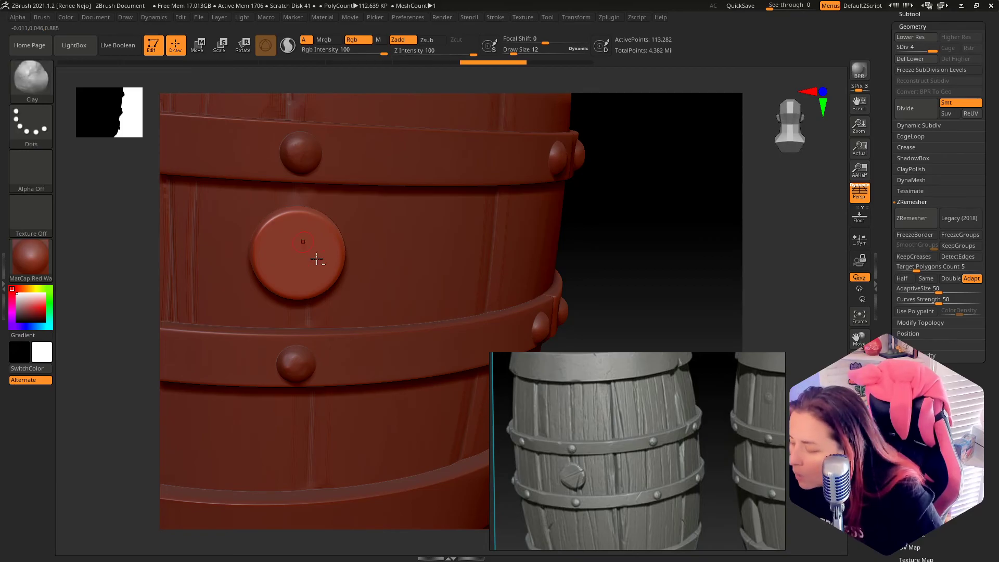
left_click_drag(307, 252, 312, 255)
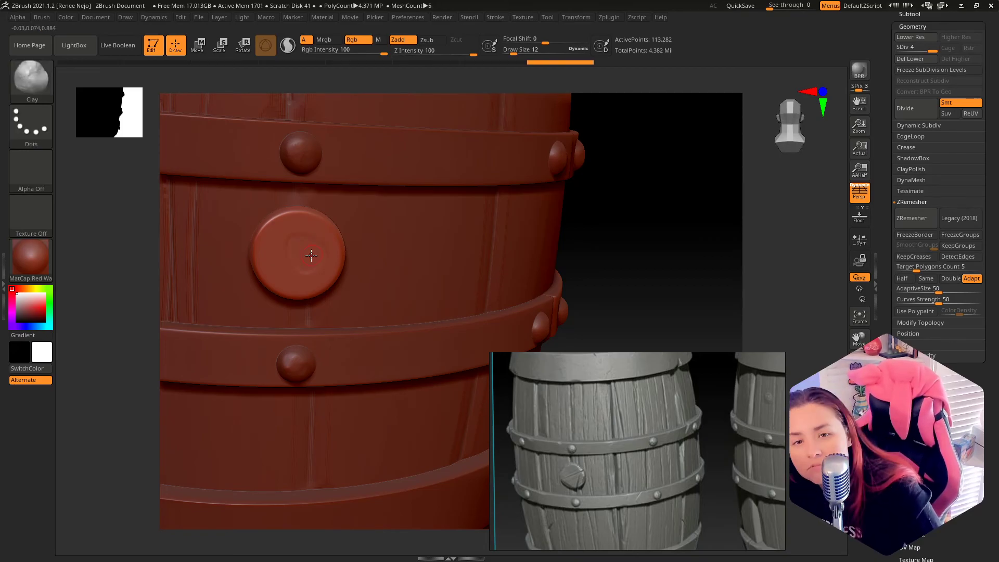
key("ctrl+z")
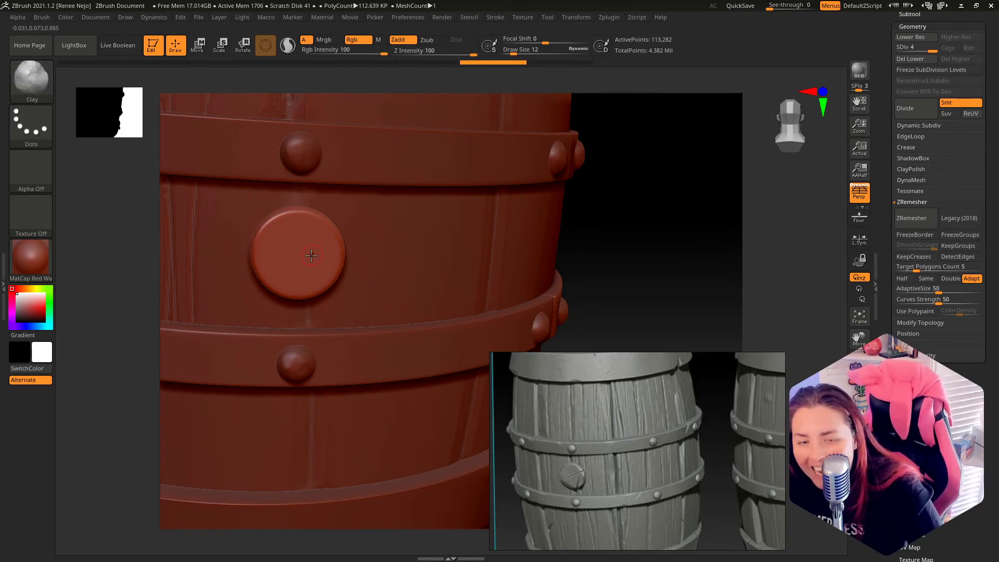
key("ctrl+shift+z")
left_click_drag(324, 236, 312, 252)
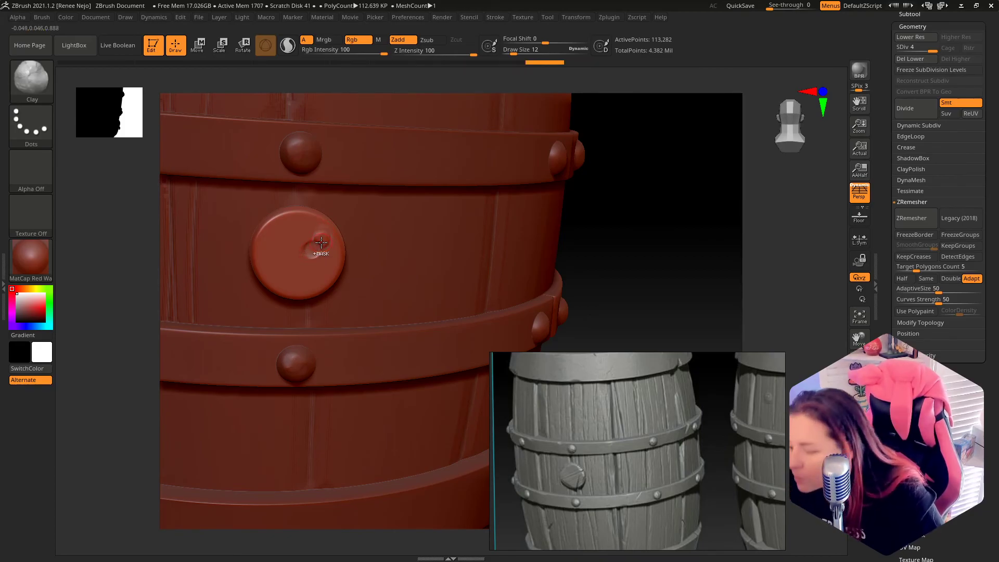
Step: Undo the test strokes and the last subdivision of the cork, going back to SDiv 3
key("ctrl+z")
key("ctrl+z")
key("ctrl+z")
key("ctrl+z")
key("ctrl+z")
key("ctrl+z")
key("ctrl+z")
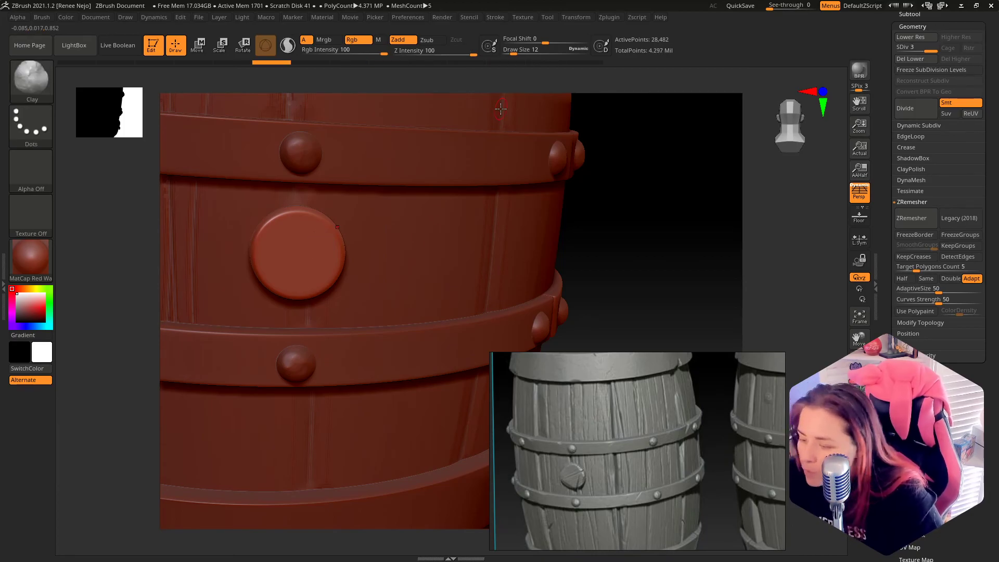
Step: Set the Clay brush to the DragRect stroke and try stamping the Alpha 22 crack pattern onto the cork's face
left_click(32, 124)
left_click(134, 136)
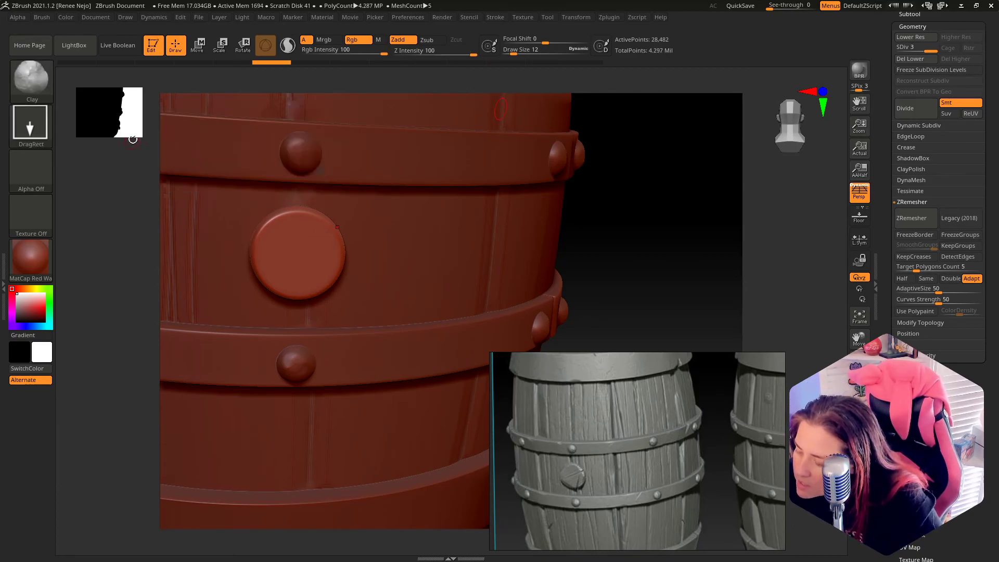
left_click(39, 164)
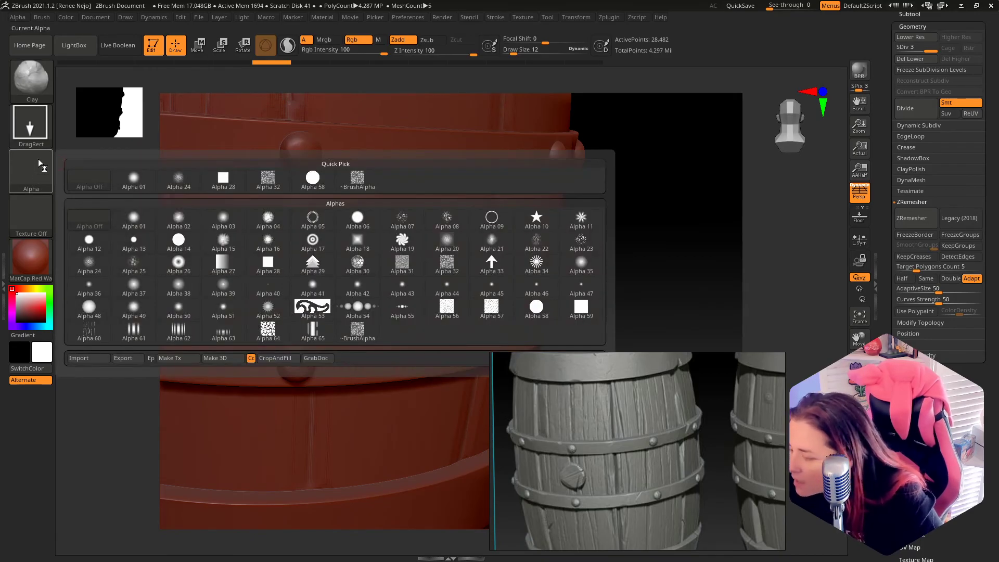
mouse_move(405, 264)
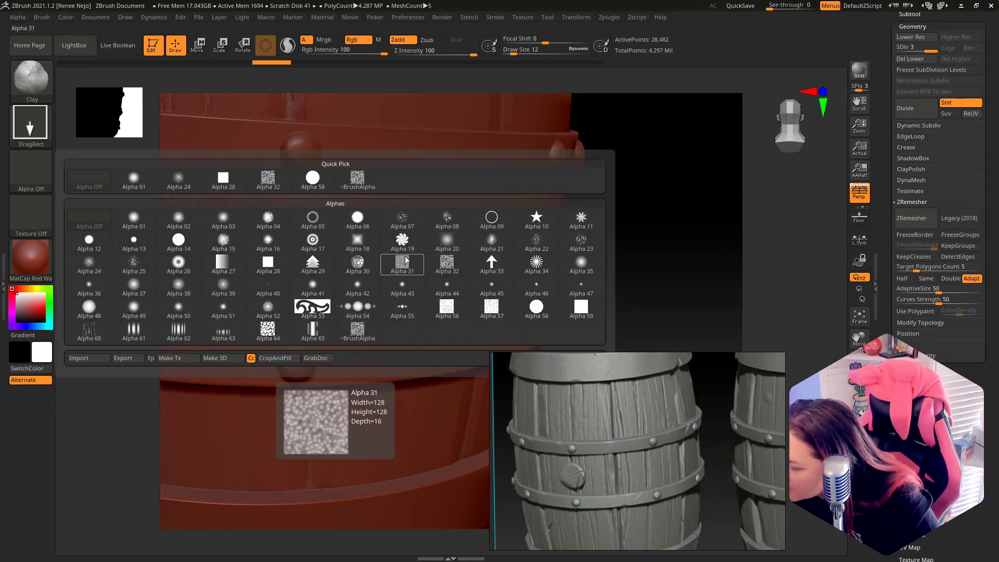
mouse_move(455, 302)
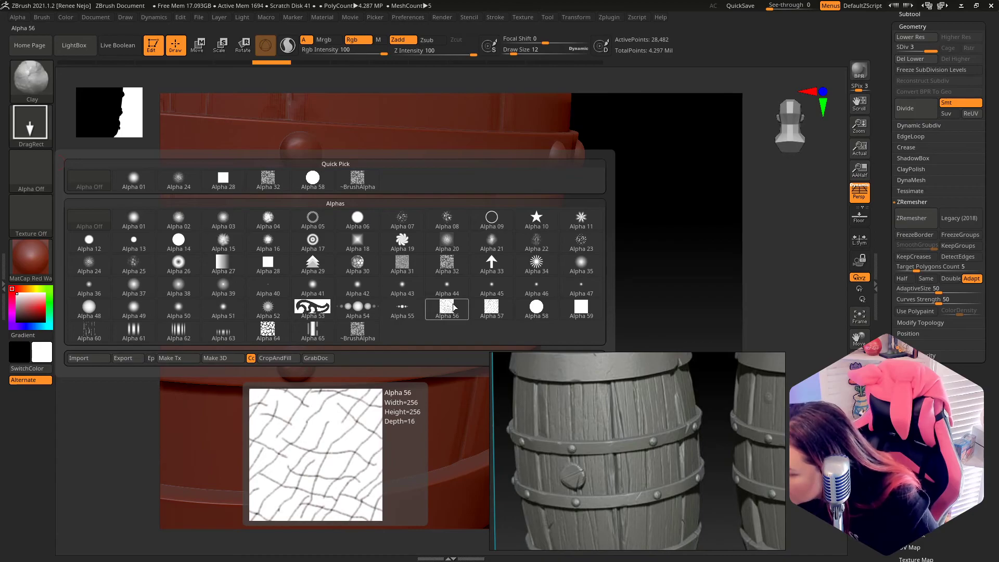
mouse_move(279, 335)
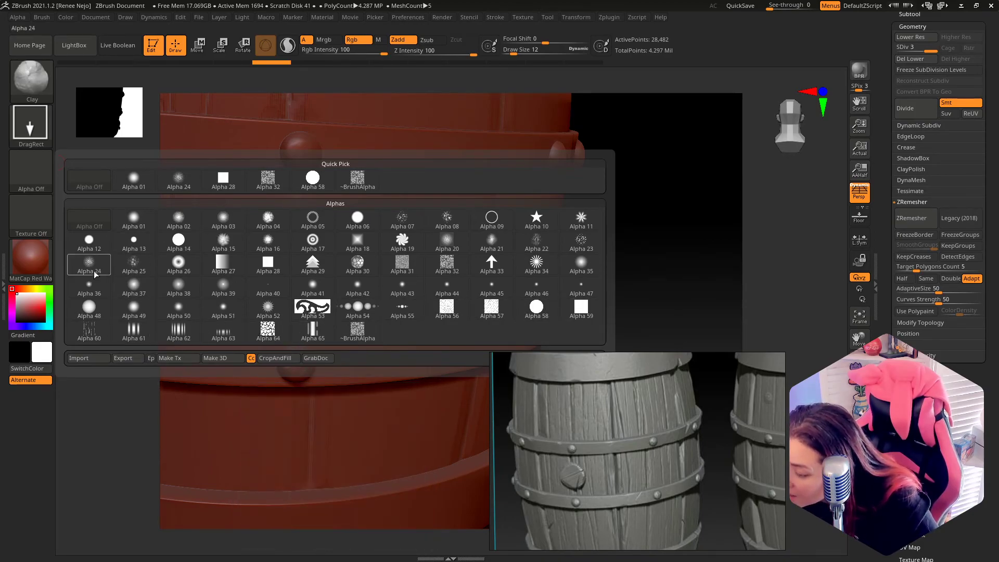
left_click(539, 245)
left_click_drag(332, 289, 340, 303)
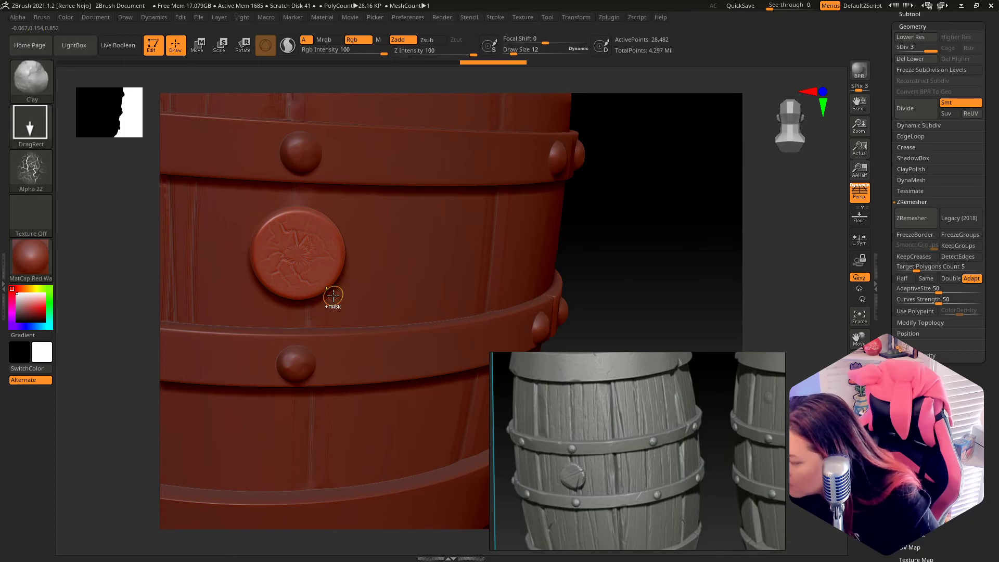
left_click(30, 169)
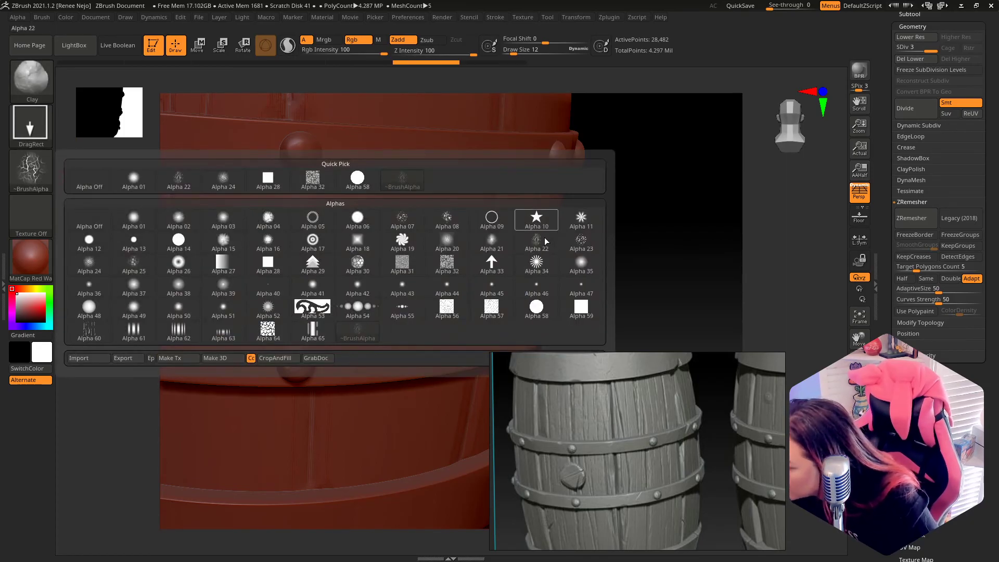
left_click(541, 240)
key("ctrl+z")
Step: Choose Alpha 04 for the Clay brush and stamp raised and recessed rough texture over the cork's face
left_click(37, 171)
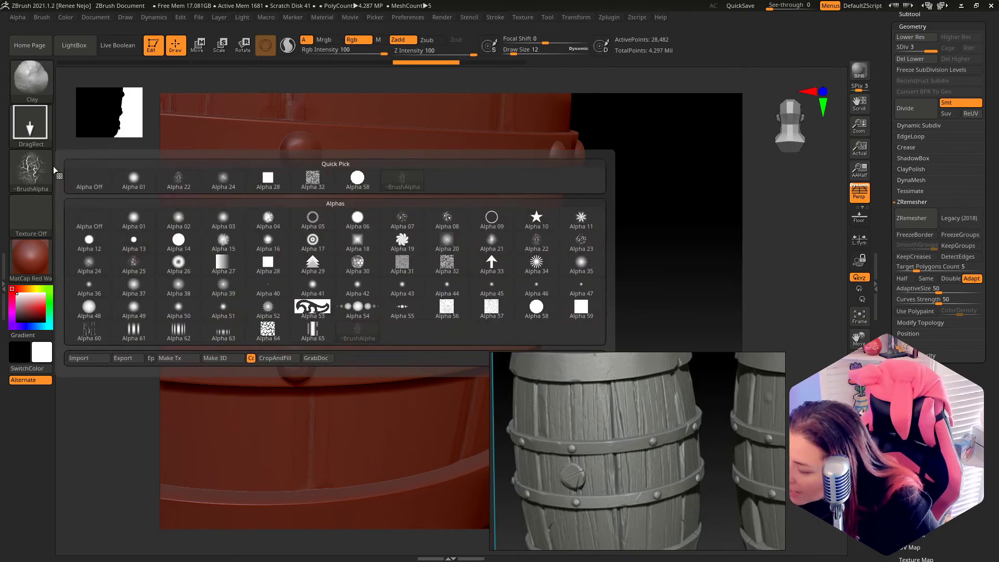
left_click(268, 217)
mouse_move(305, 243)
left_mouse_down()
mouse_move(343, 280)
mouse_move(330, 283)
left_mouse_up()
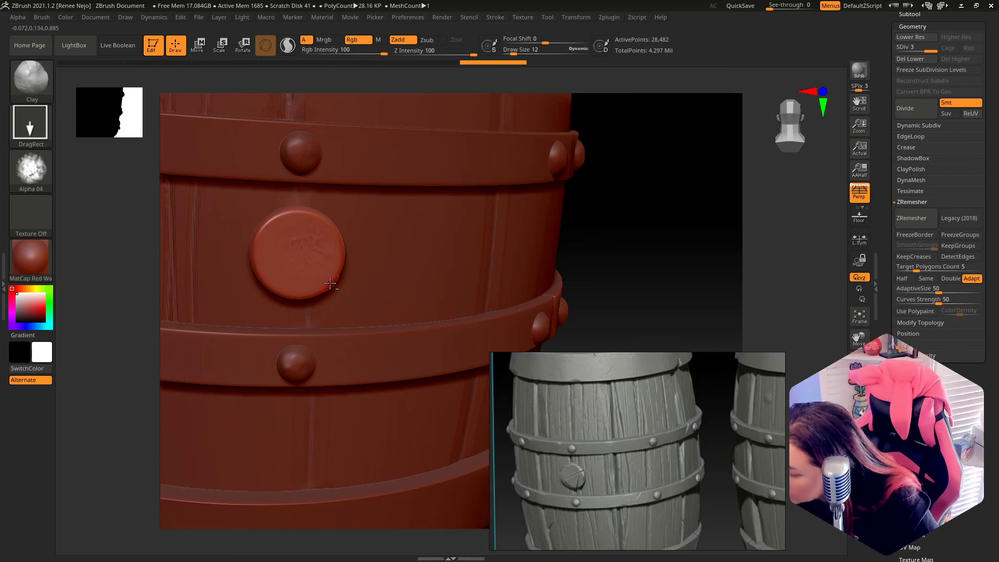
left_click_drag(284, 255, 327, 283, "alt")
left_click_drag(303, 225, 316, 254)
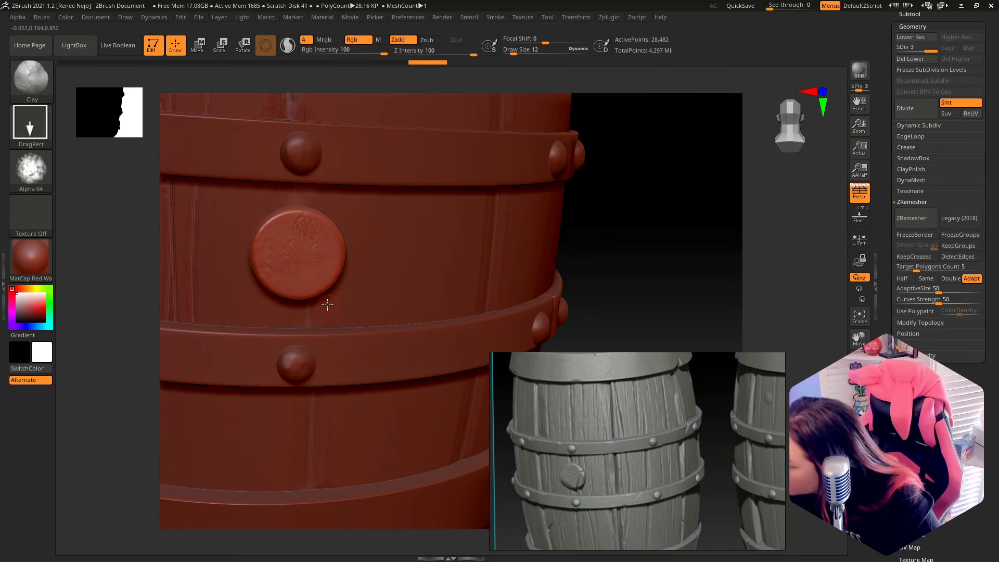
Step: Try subdividing the cork twice to SDiv 5 and stamping more Alpha 04 texture across its face
left_click(925, 107)
left_click(924, 108)
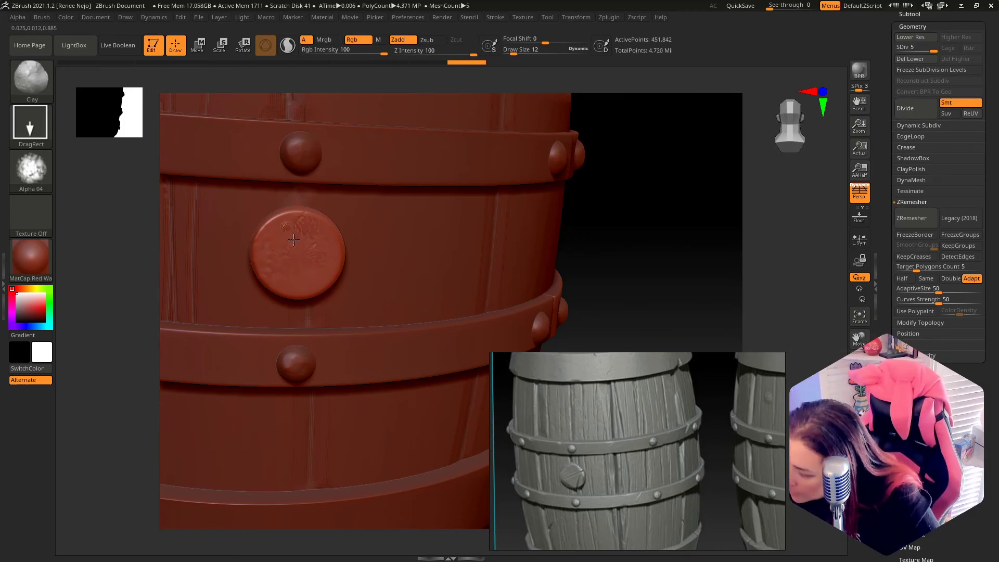
mouse_move(270, 264)
left_mouse_down()
mouse_move(316, 288)
mouse_move(341, 272)
left_mouse_up()
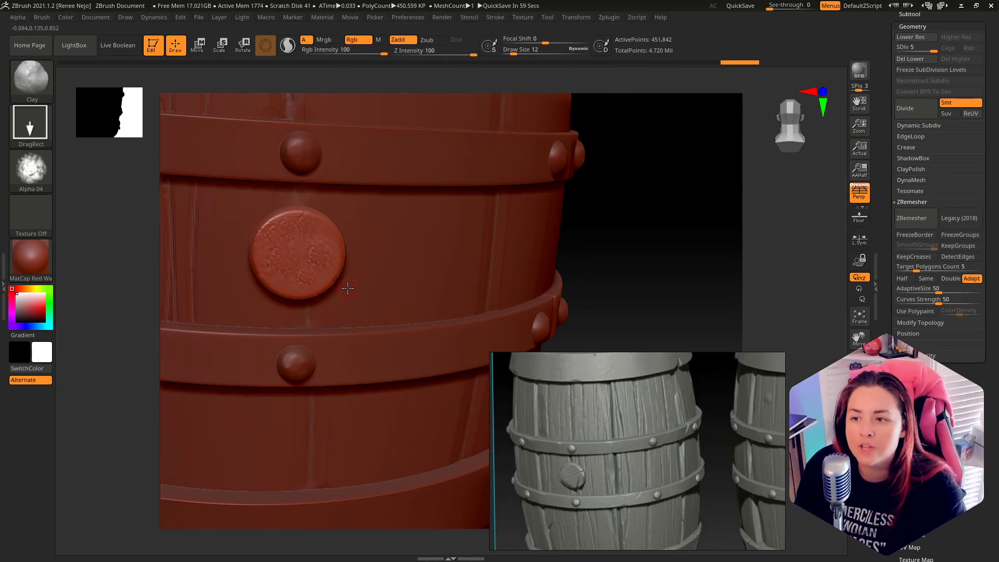
key("ctrl")
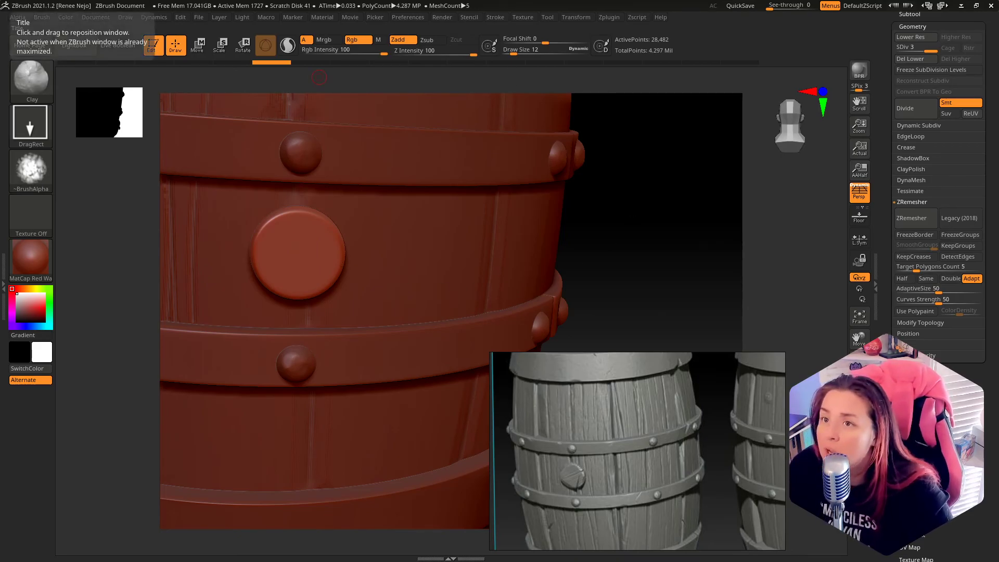
Step: Switch to the browser, open the Google Images results for Cork, and browse the photos for cork surface reference
left_click_drag(0, 179, 555, 1)
scroll(407, 244, "up", 15)
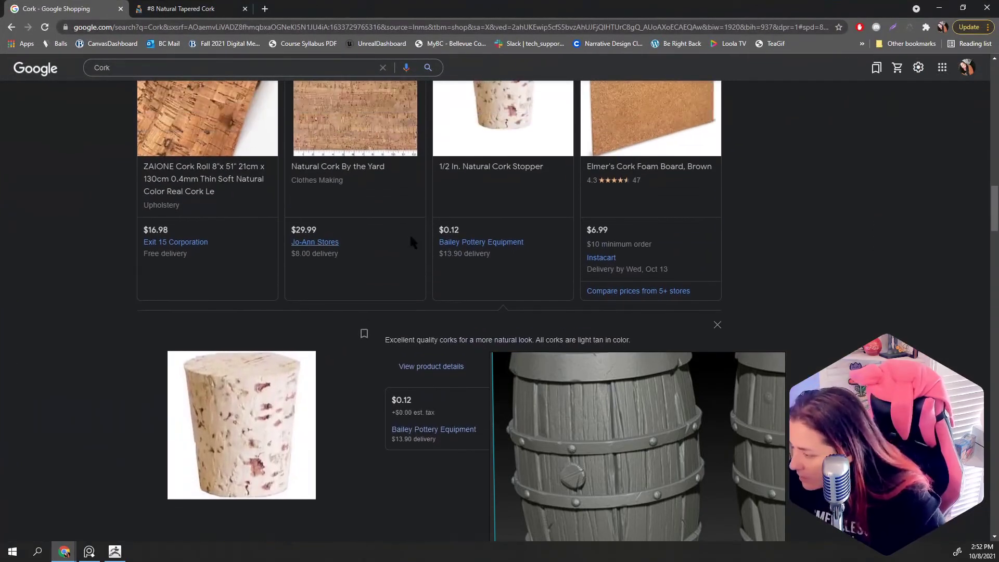
scroll(569, 259, "up", 12)
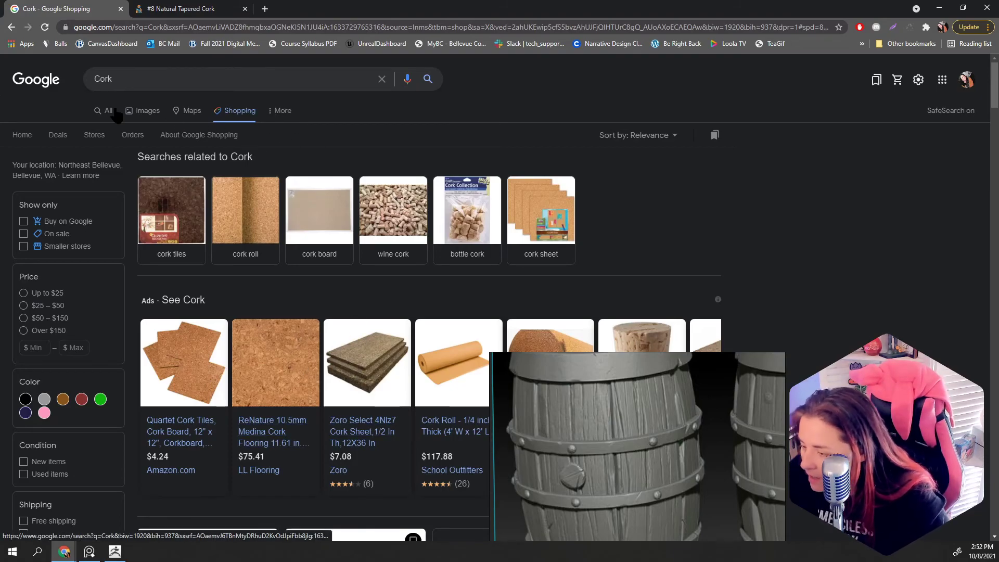
left_click(155, 112)
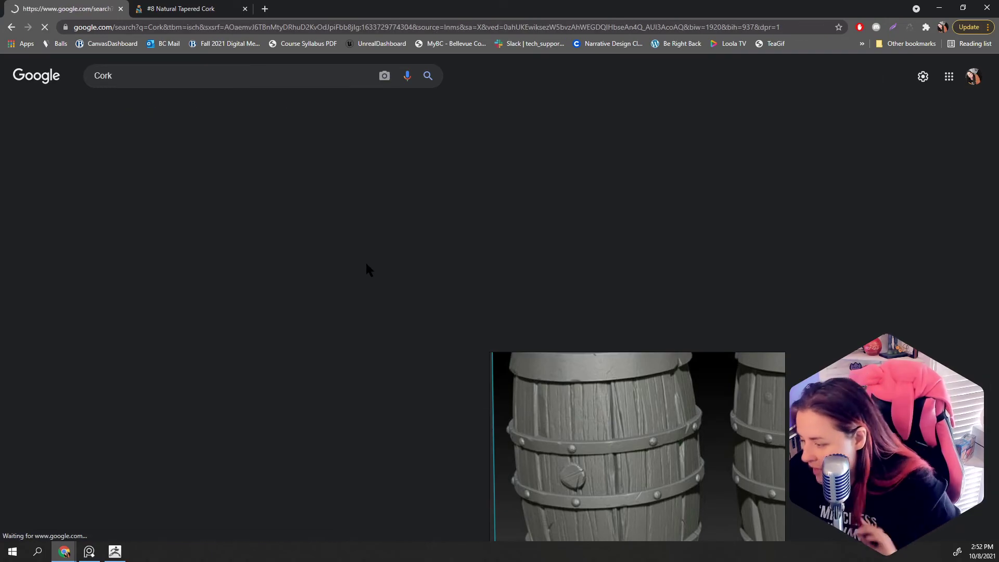
scroll(384, 343, "down", 6)
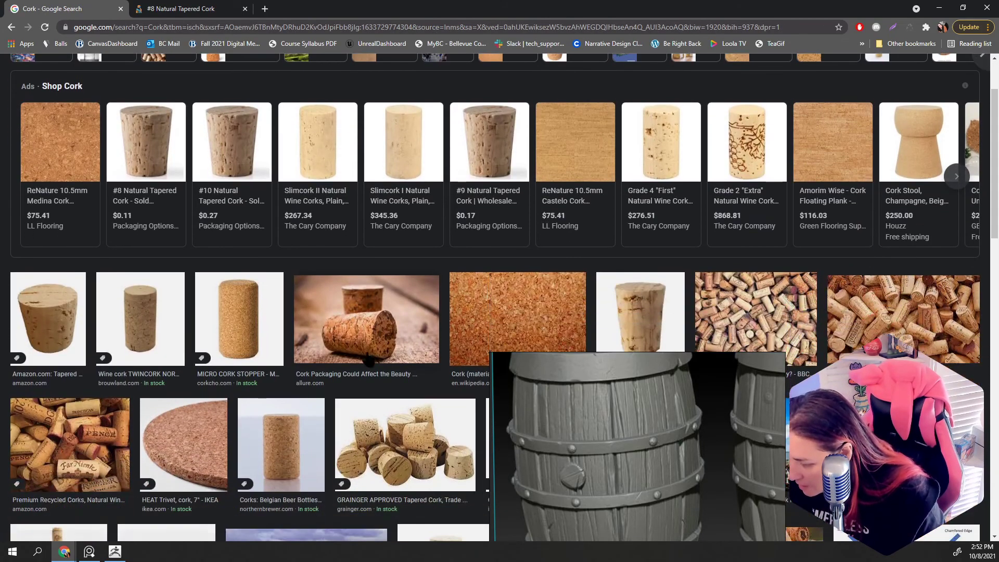
Step: Browse the remaining Cork photos, then search Google Images for "Cork alpha"
scroll(343, 368, "down", 3)
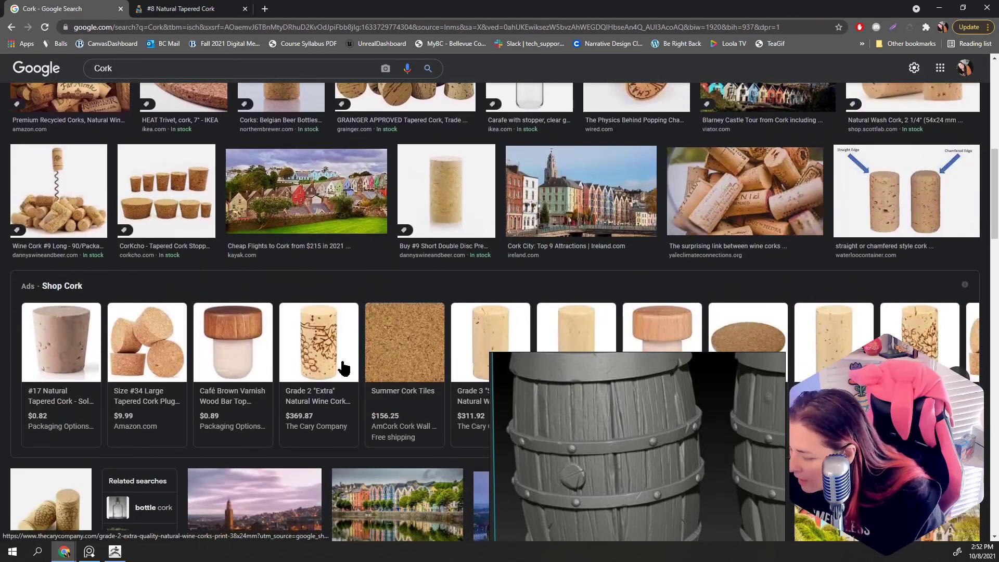
scroll(481, 341, "down", 2)
scroll(481, 341, "down", 2)
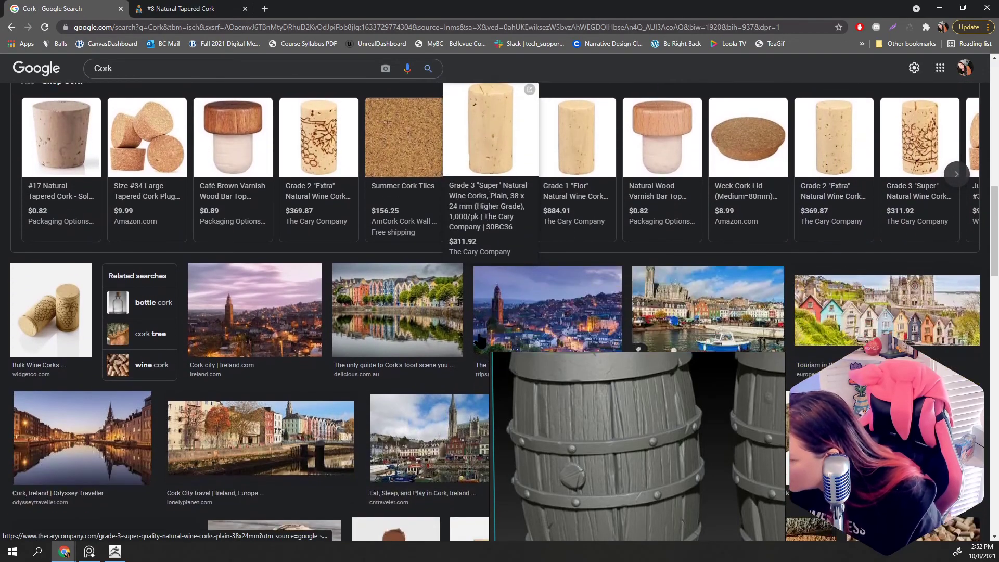
scroll(481, 340, "up", 13)
left_click(128, 75)
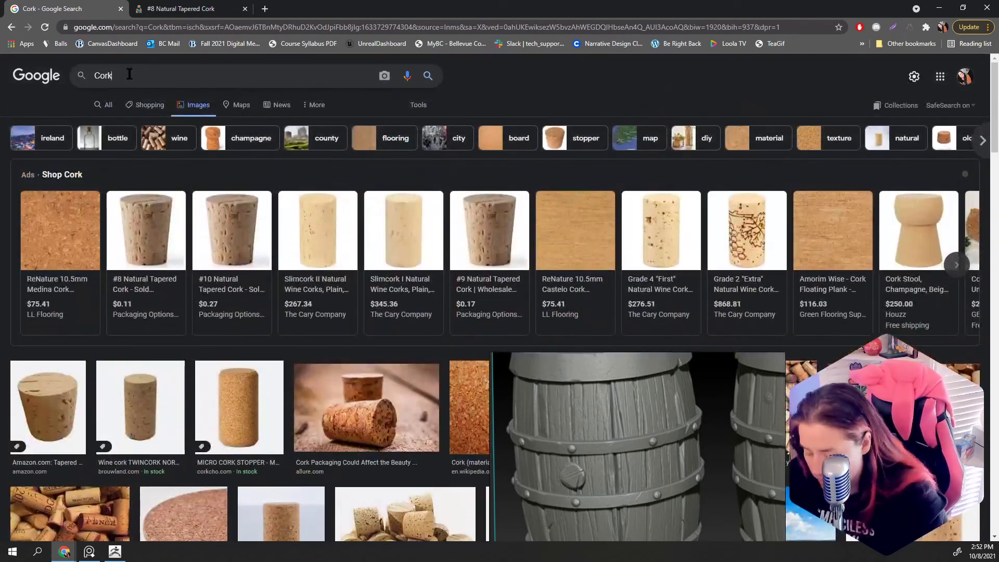
type("a")
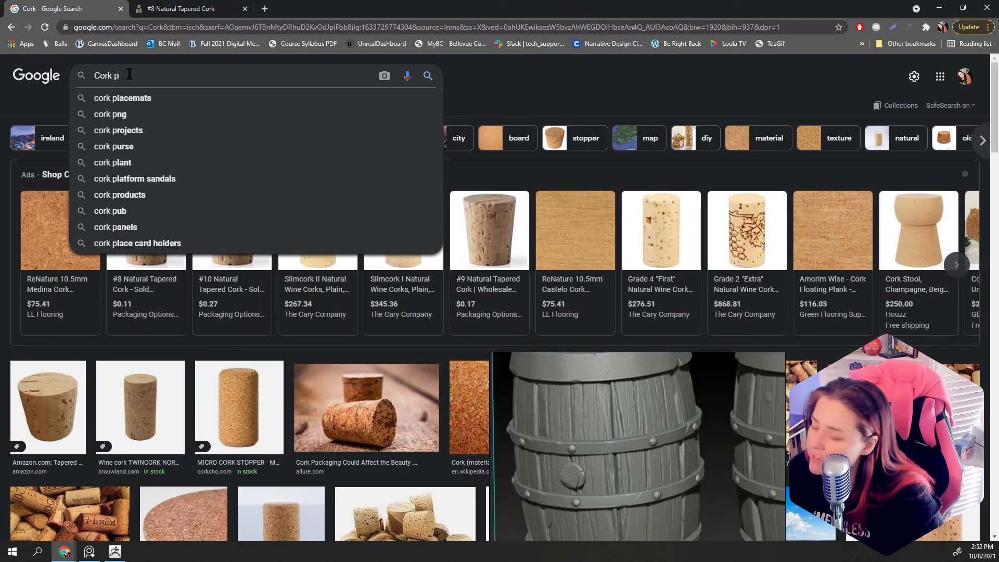
type("lpha")
key("Return")
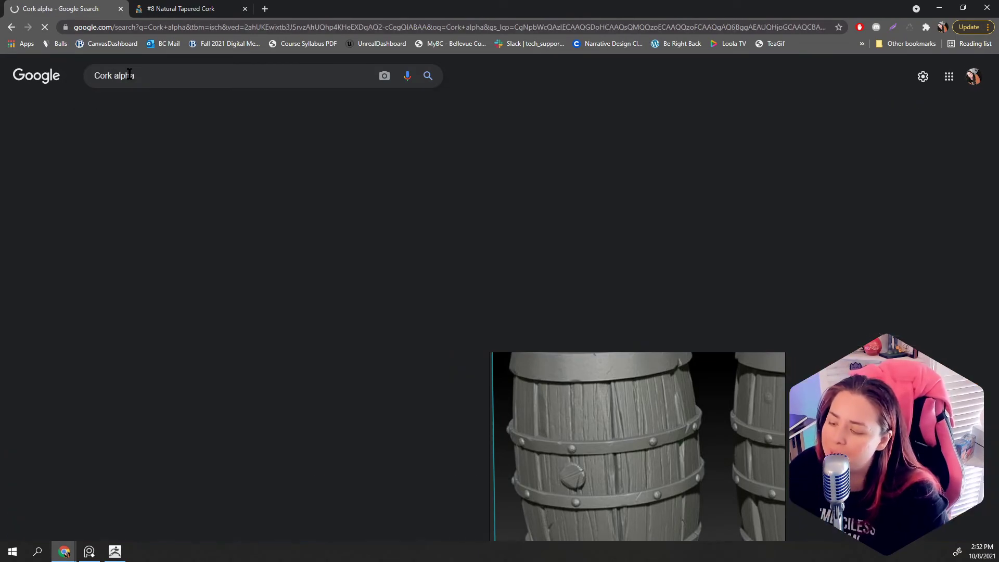
Step: Preview the TurboSquid cork wood texture among the Cork alpha results and move the floating barrel reference out of the way
scroll(219, 341, "down", 2)
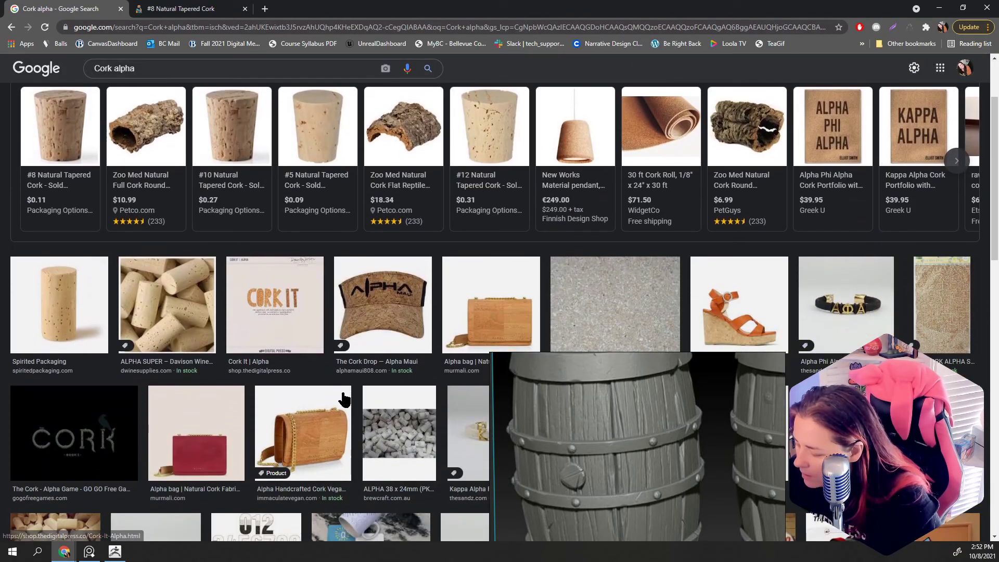
left_click(616, 335)
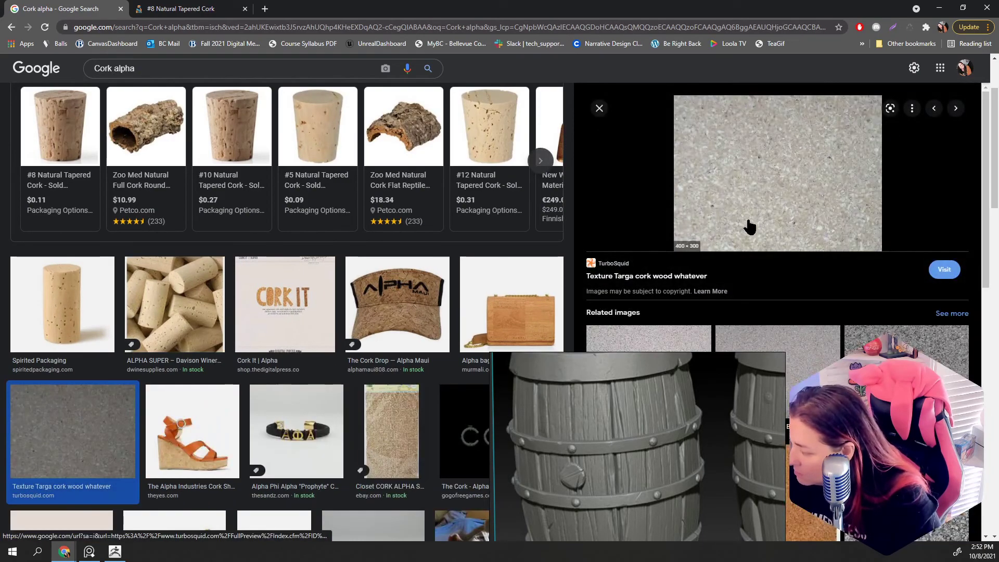
scroll(479, 328, "down", 1)
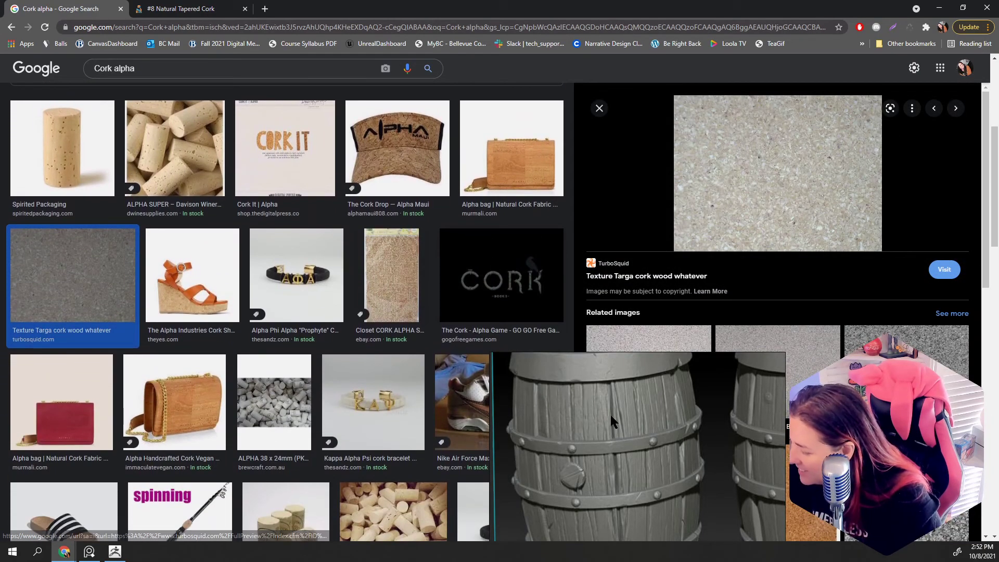
right_click_drag(602, 414, 0, 363)
scroll(811, 343, "down", 1)
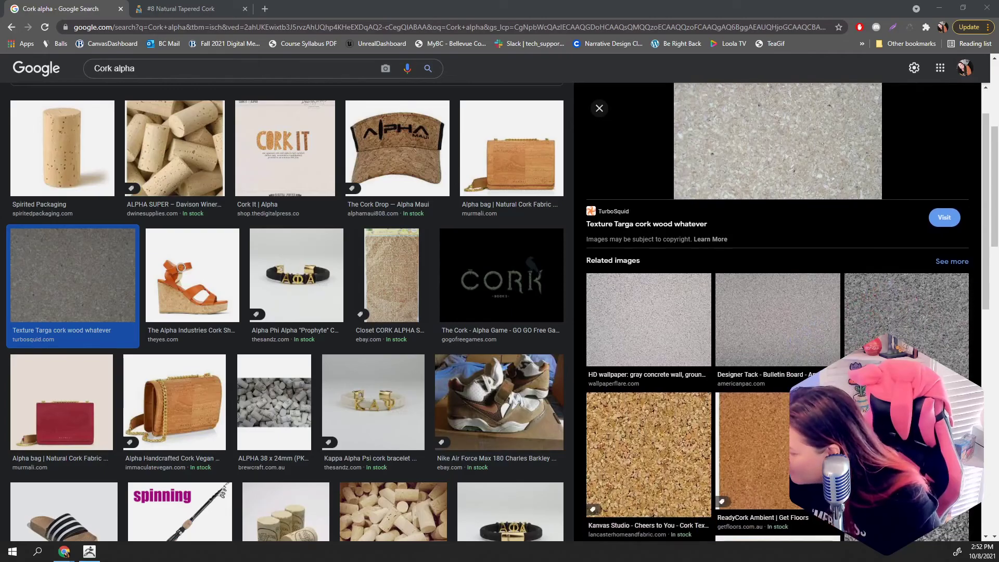
Step: Preview the black-and-white 123RF cork board texture from the related images and look through the other Cork alpha results
left_click(895, 316)
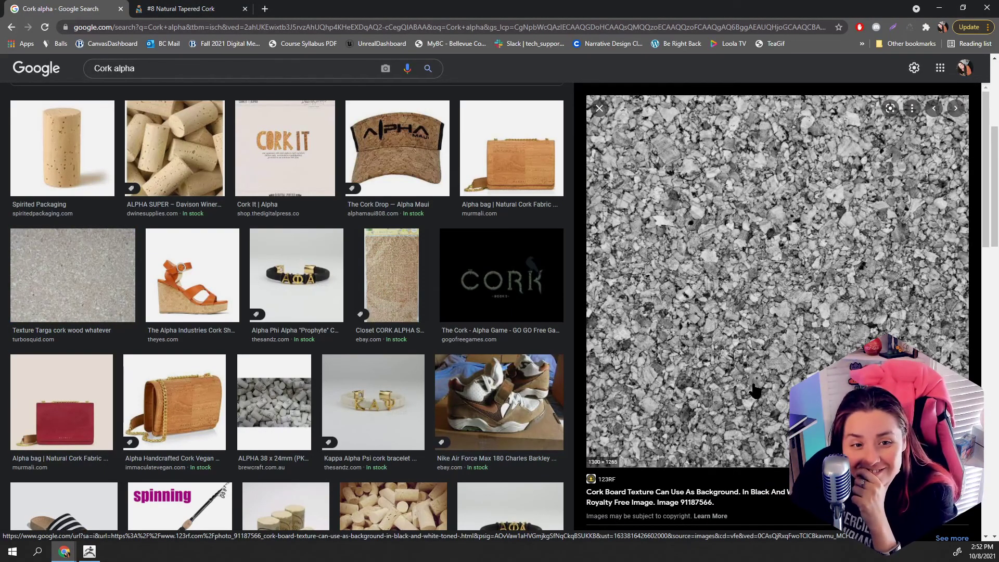
scroll(394, 393, "down", 5)
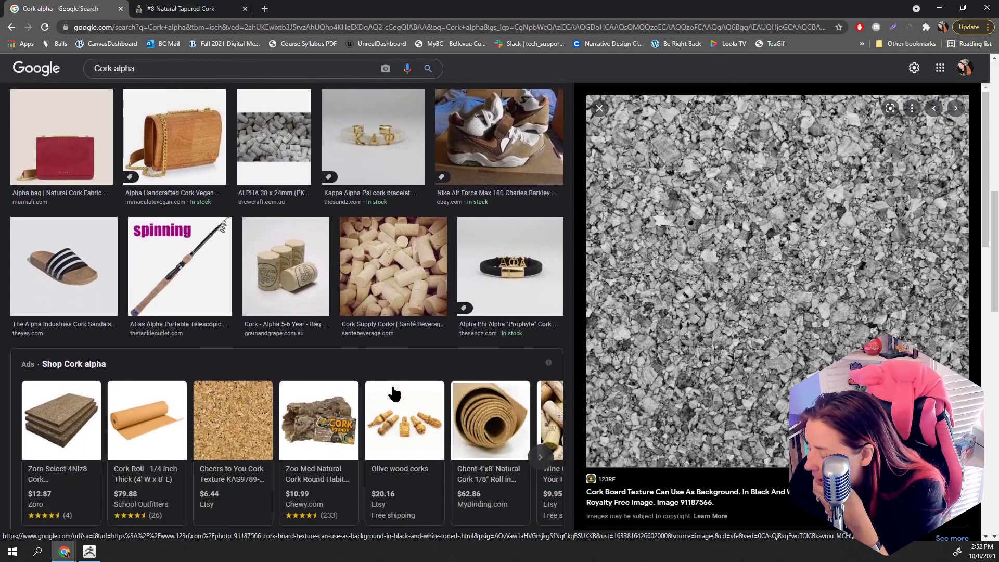
scroll(393, 393, "down", 4)
scroll(400, 412, "up", 10)
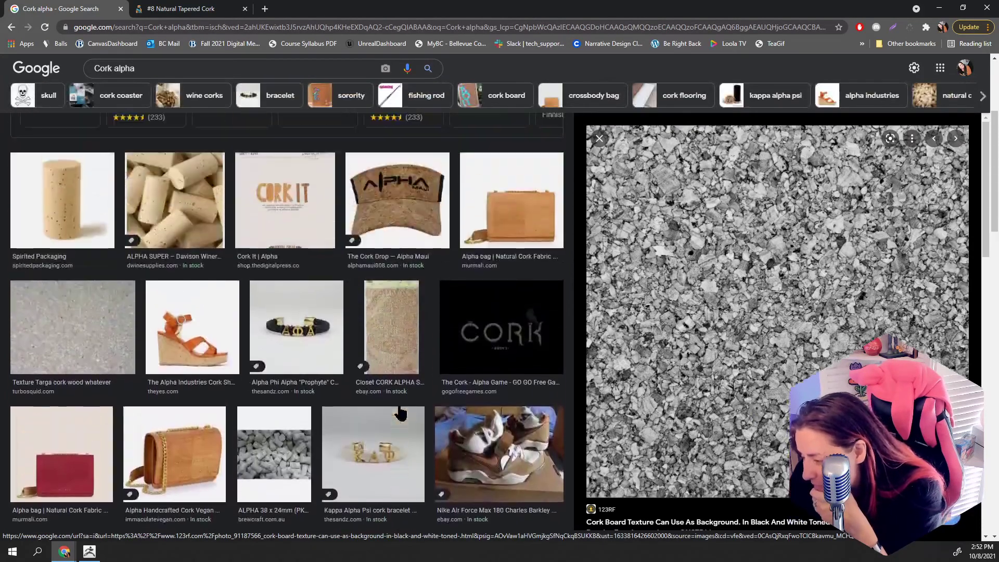
scroll(399, 413, "up", 4)
Step: Change the image search to "Cork texture"
left_click(157, 75)
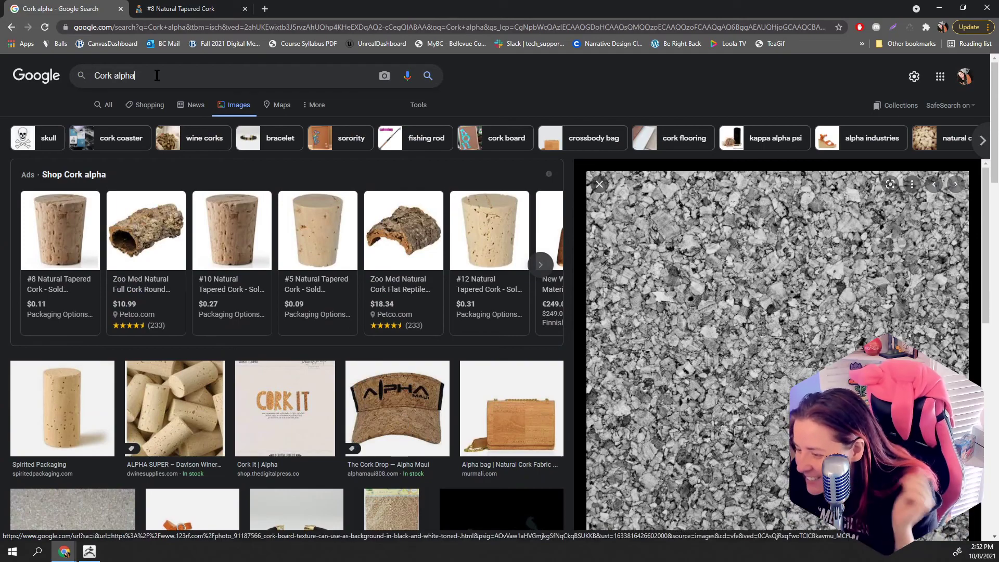
double_click(167, 78)
type("text")
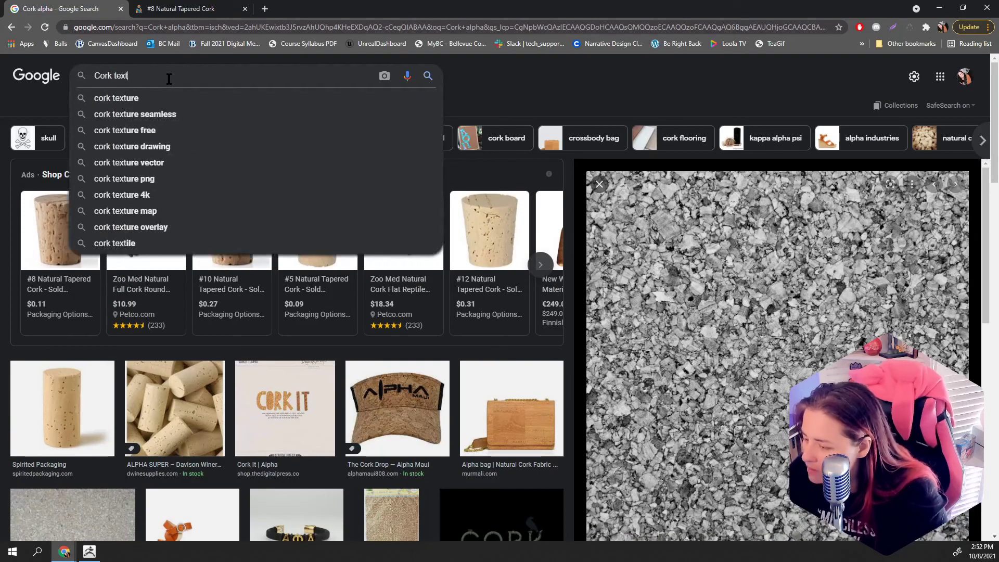
type("ure")
key("Return")
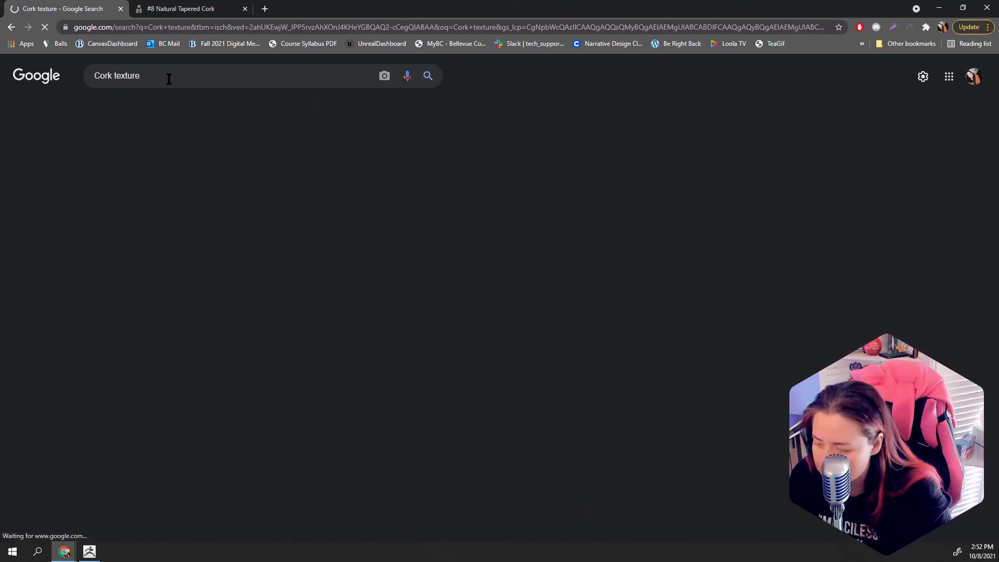
Step: Preview the Cork - PBR result with the material spheres and open its RenderHub page in a separate tab
scroll(500, 396, "down", 2)
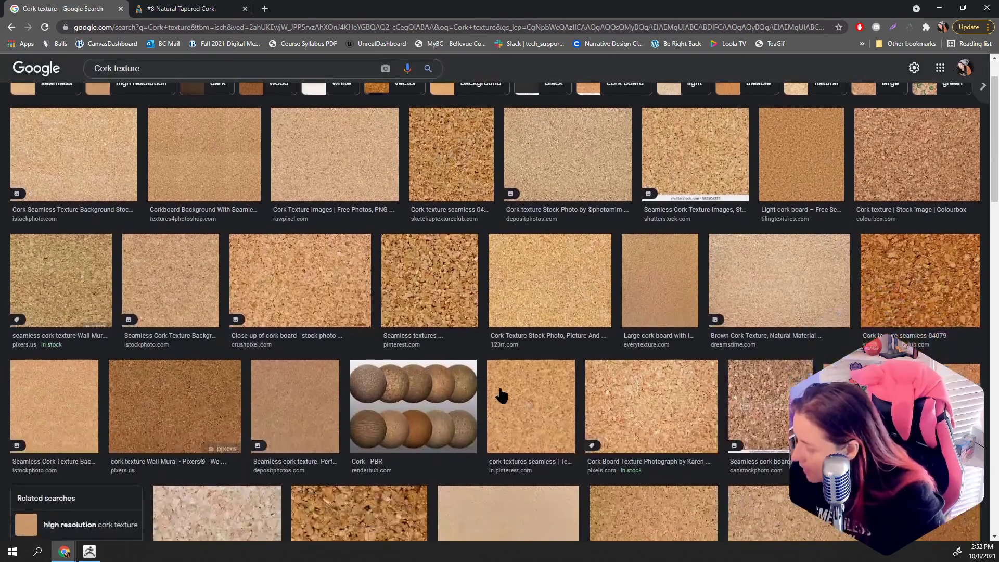
left_click(435, 364)
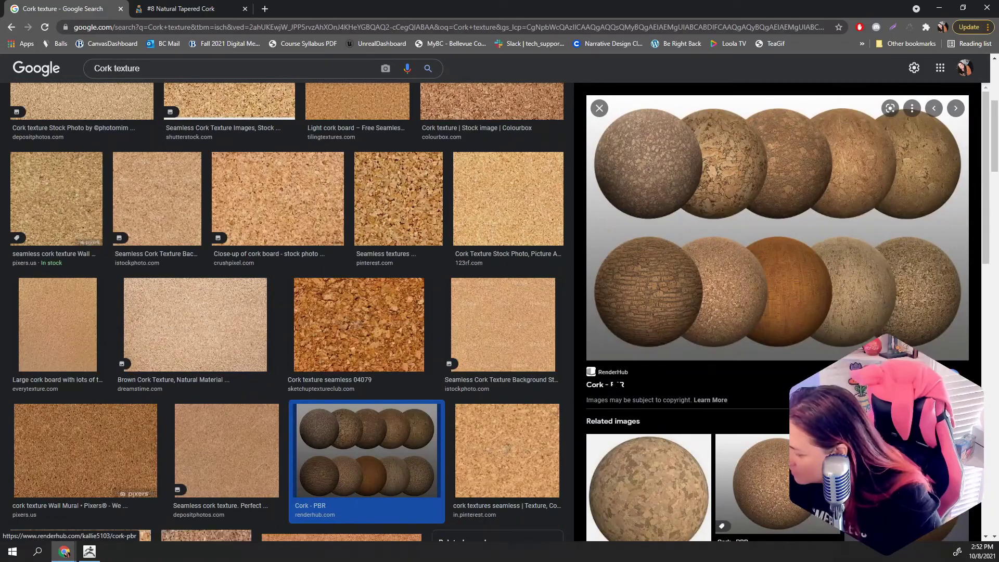
middle_click(618, 369)
left_click(328, 6)
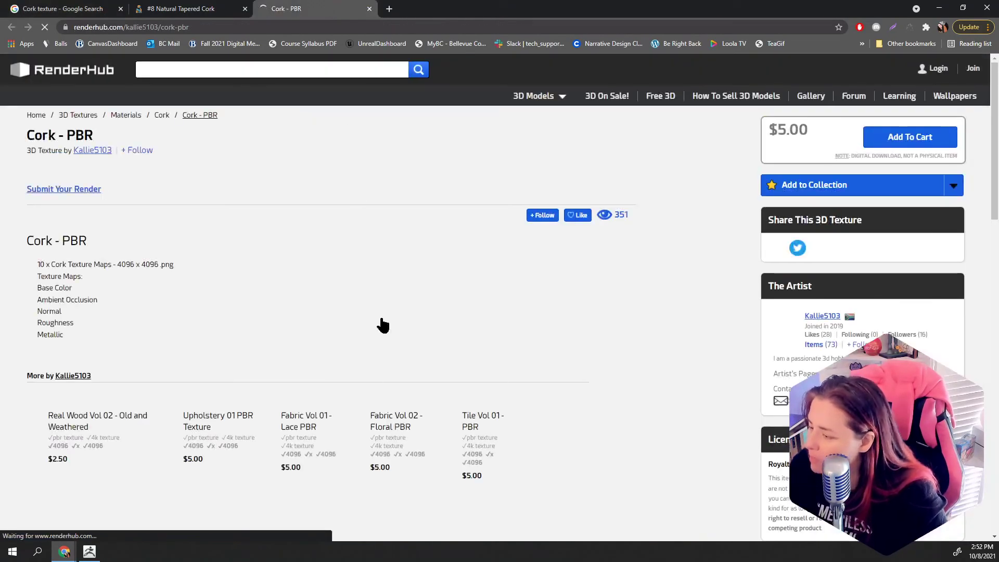
scroll(406, 395, "down", 5)
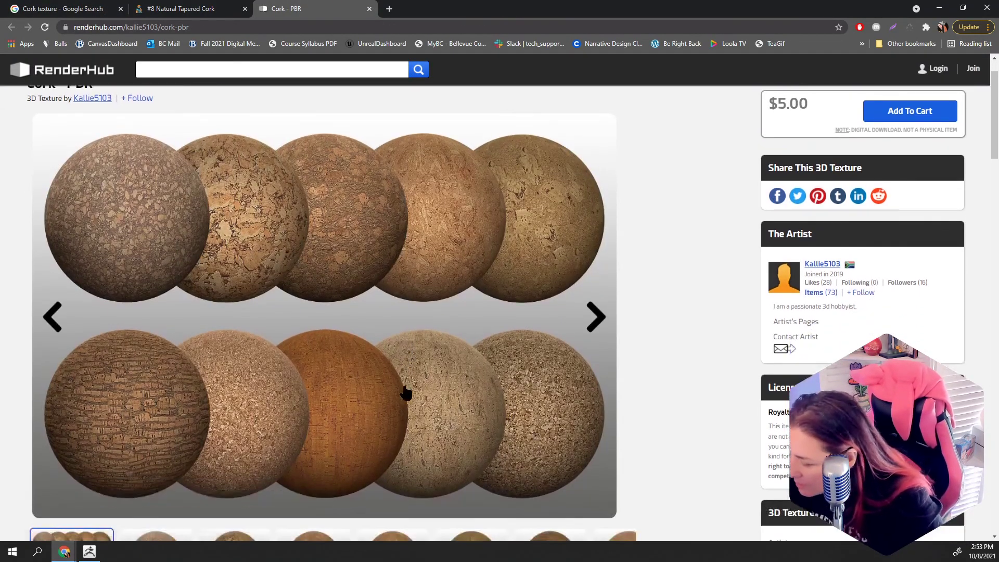
Step: Examine the Cork - PBR page's material previews, included texture maps and similar items for a usable cork surface
left_click_drag(401, 385, 633, 411)
scroll(437, 379, "down", 10)
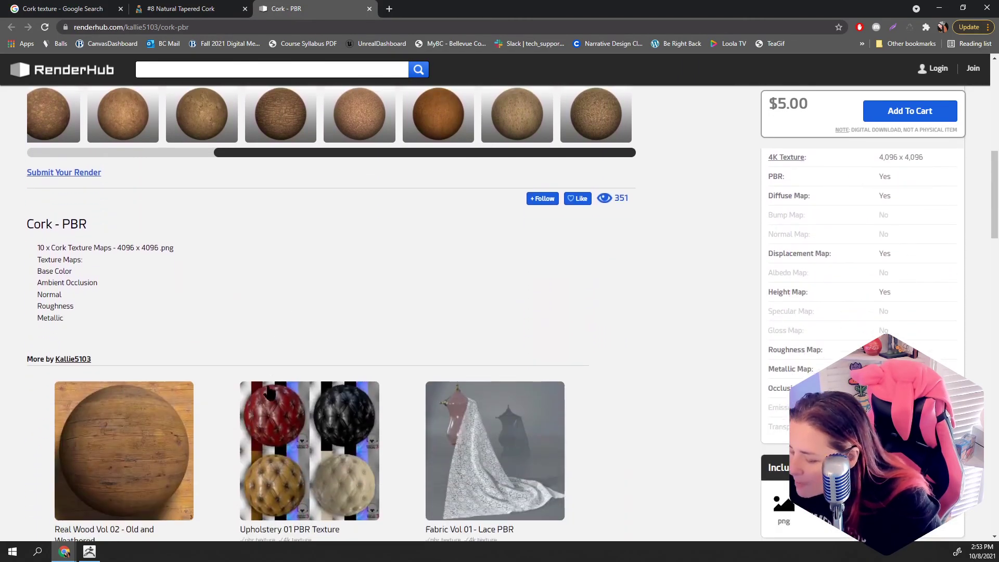
scroll(285, 398, "down", 10)
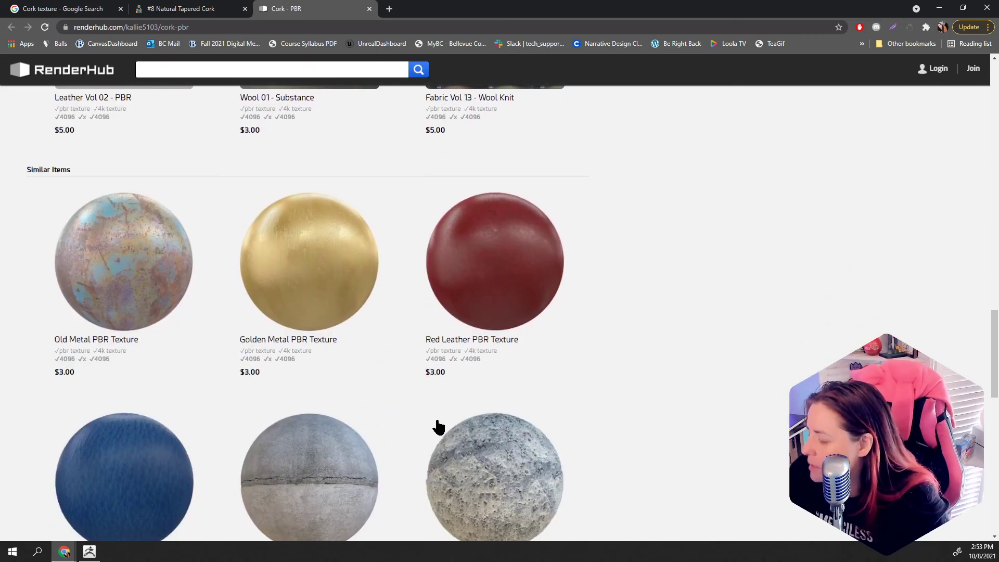
scroll(438, 427, "down", 4)
scroll(533, 404, "up", 15)
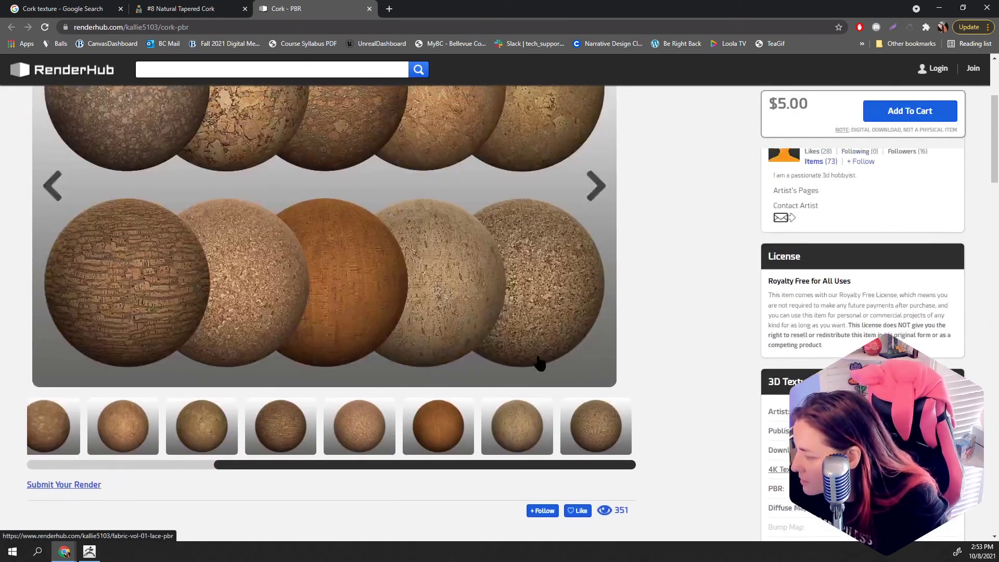
scroll(540, 363, "up", 3)
left_click(182, 8)
left_click(276, 9)
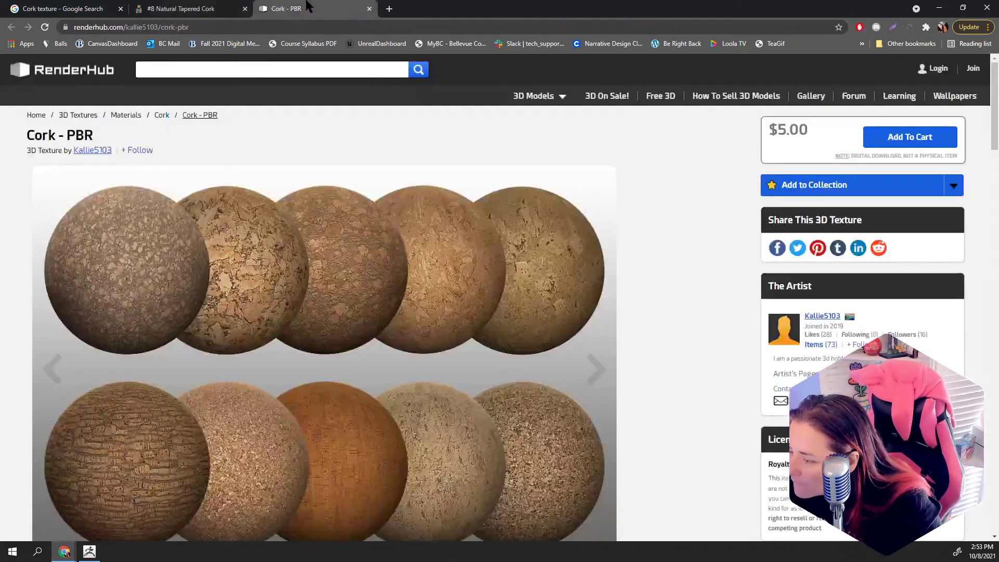
Step: Return to the Cork texture image results, browse them and preview the Creative Market macro cork texture
left_click(24, 8)
scroll(366, 378, "down", 1)
scroll(366, 378, "down", 6)
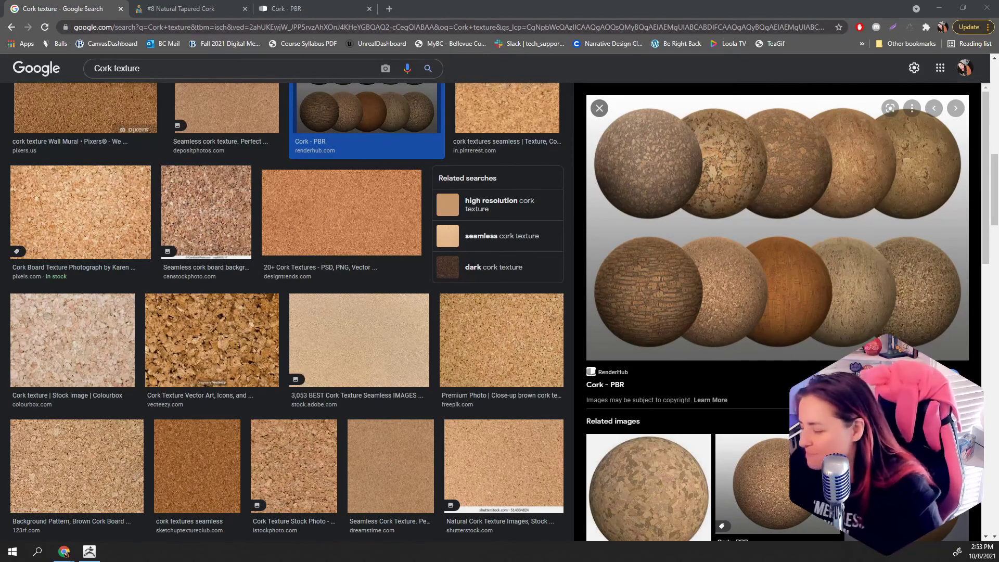
scroll(493, 384, "down", 8)
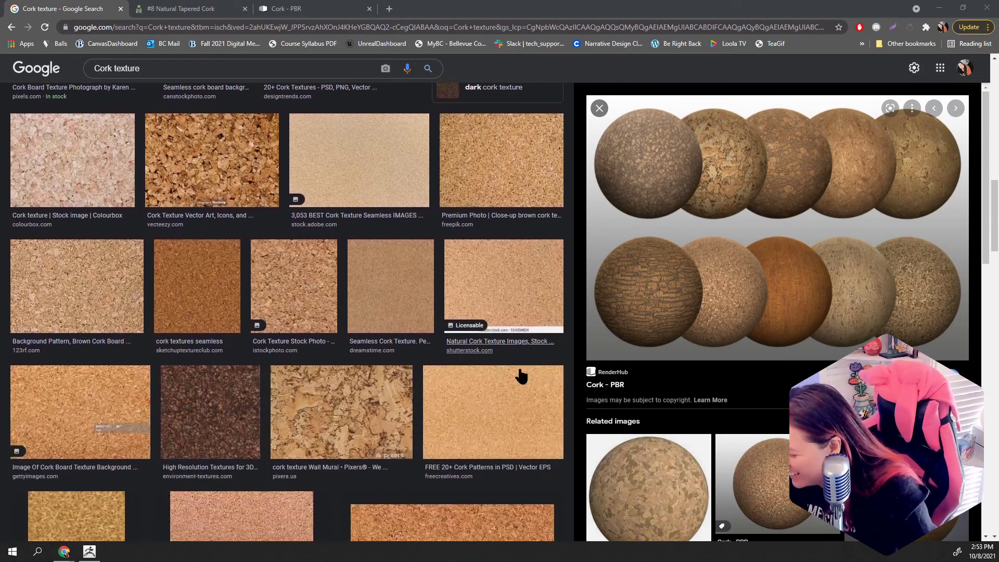
scroll(493, 384, "down", 5)
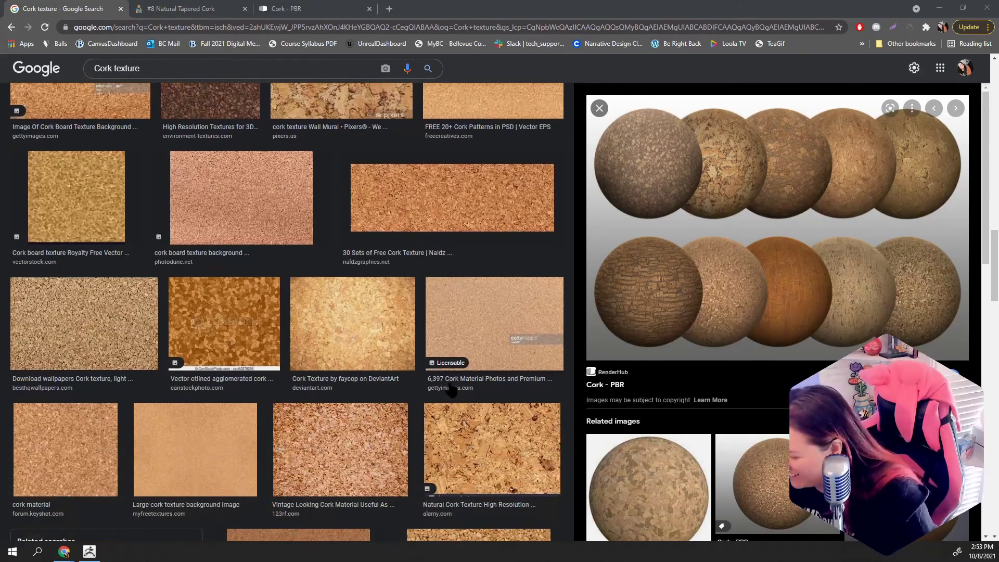
scroll(450, 389, "down", 6)
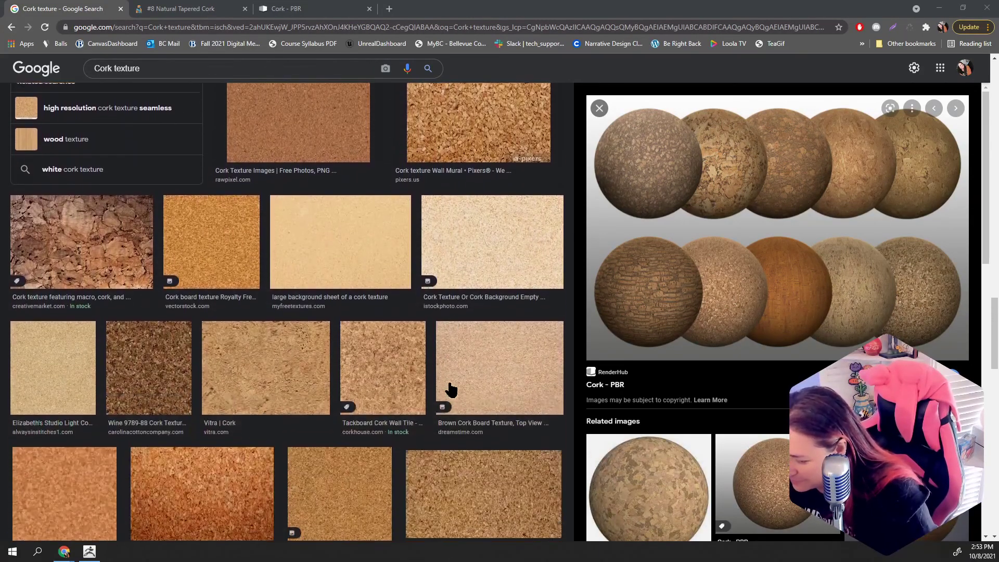
left_click(134, 255)
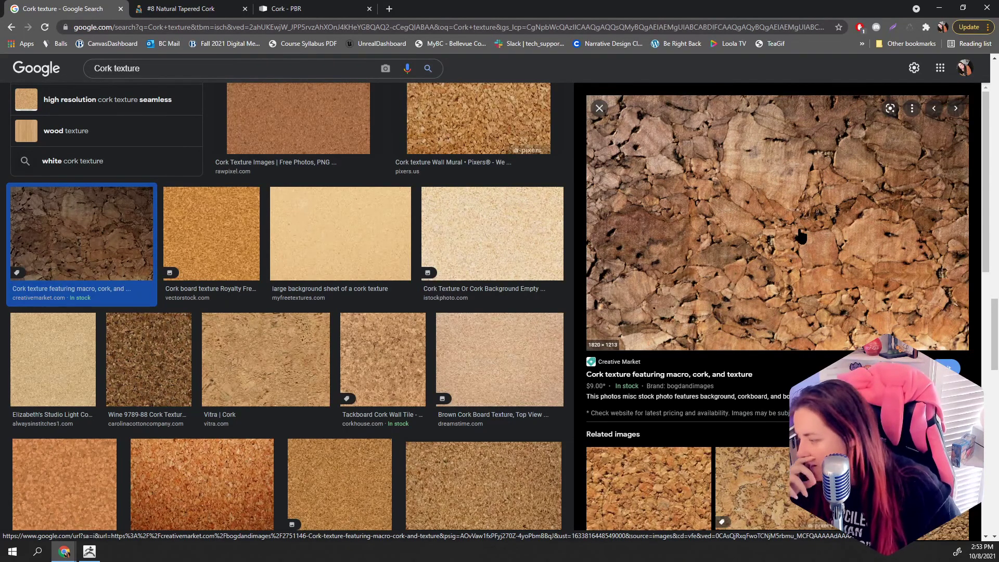
Step: Browse further through the Cork texture results and preview the cork sphere from 3D Textures
scroll(799, 236, "down", 4)
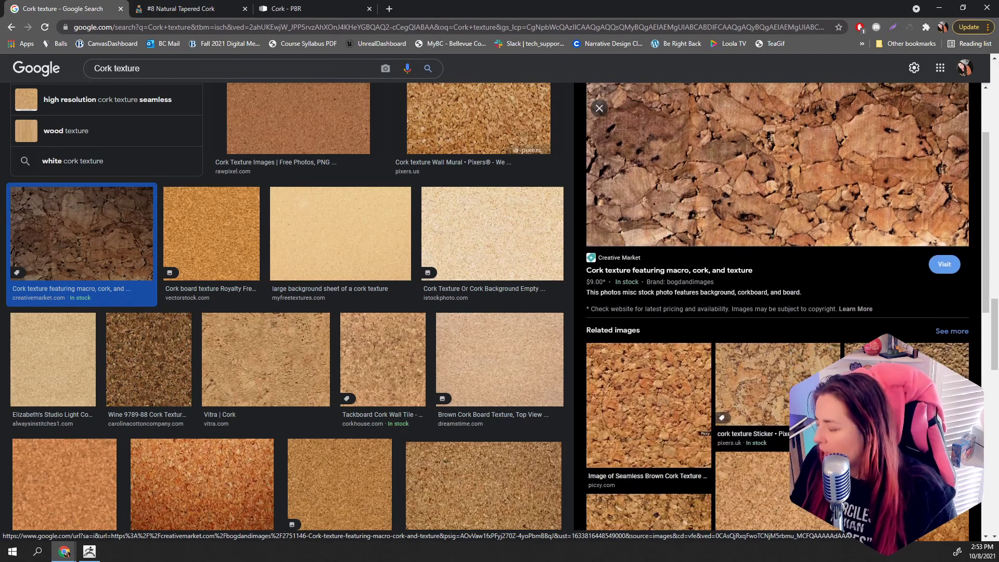
scroll(420, 392, "down", 3)
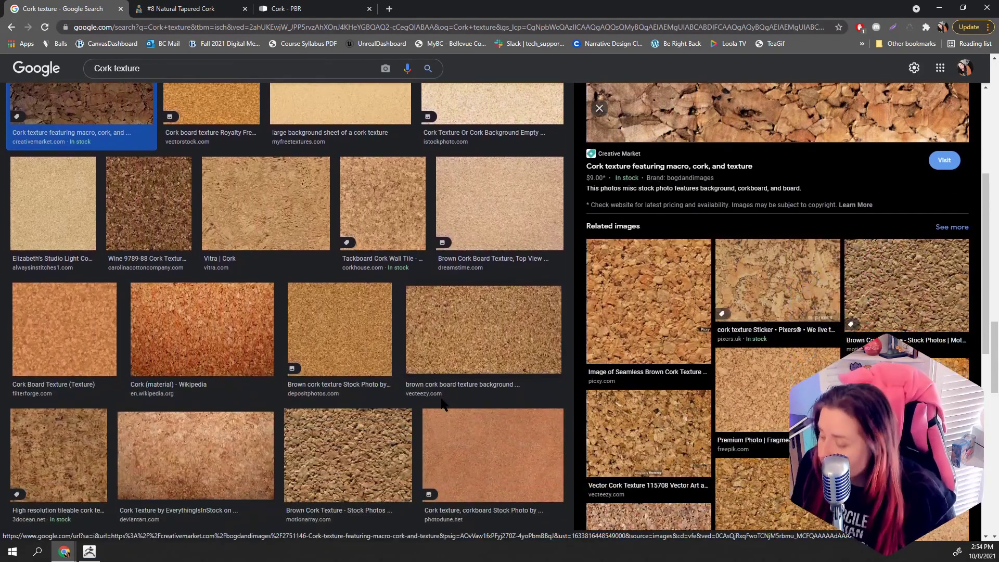
scroll(441, 403, "down", 7)
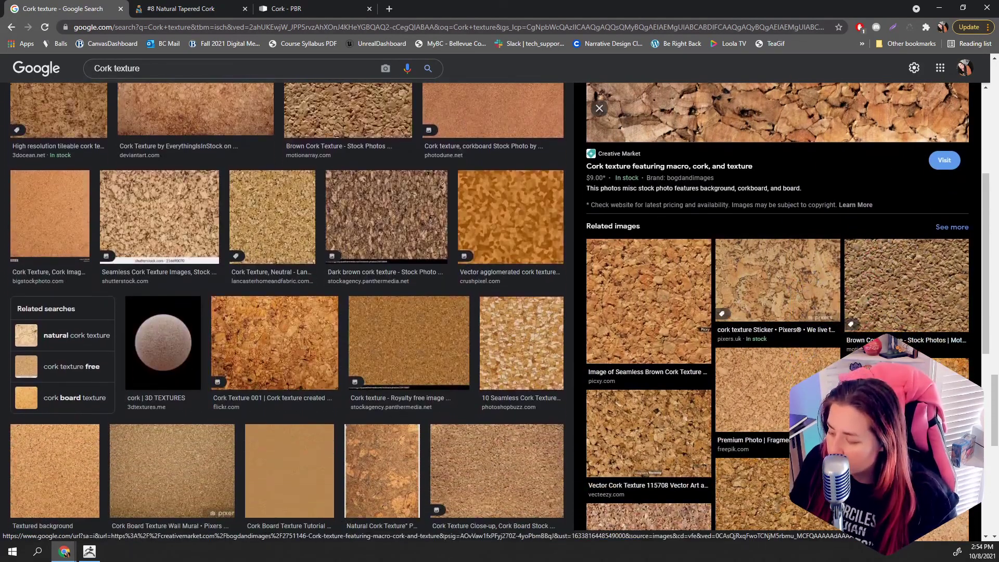
left_click(163, 343)
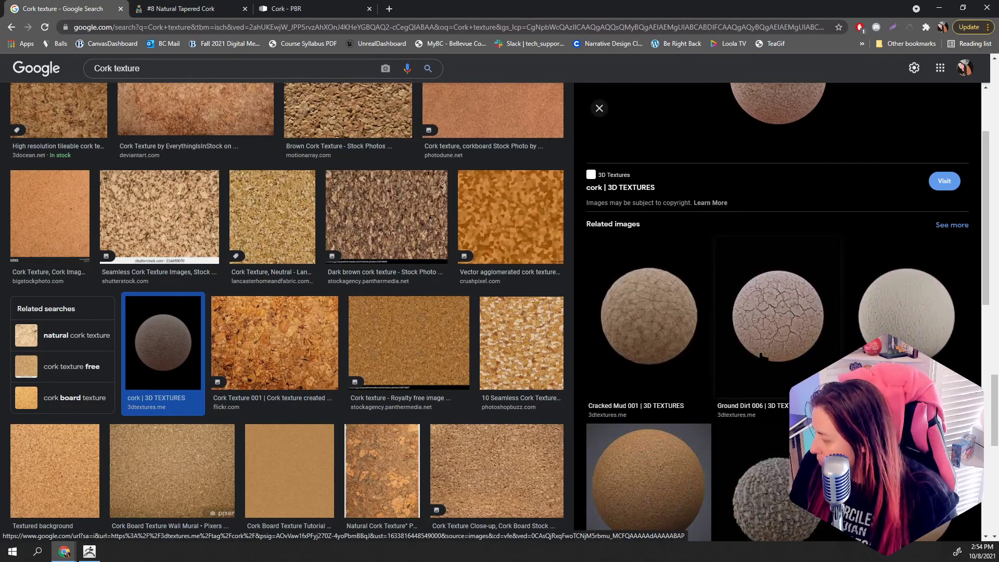
Step: Go back through the Cork texture results and preview the Vitra cork photo
scroll(761, 357, "up", 3)
scroll(484, 332, "up", 4)
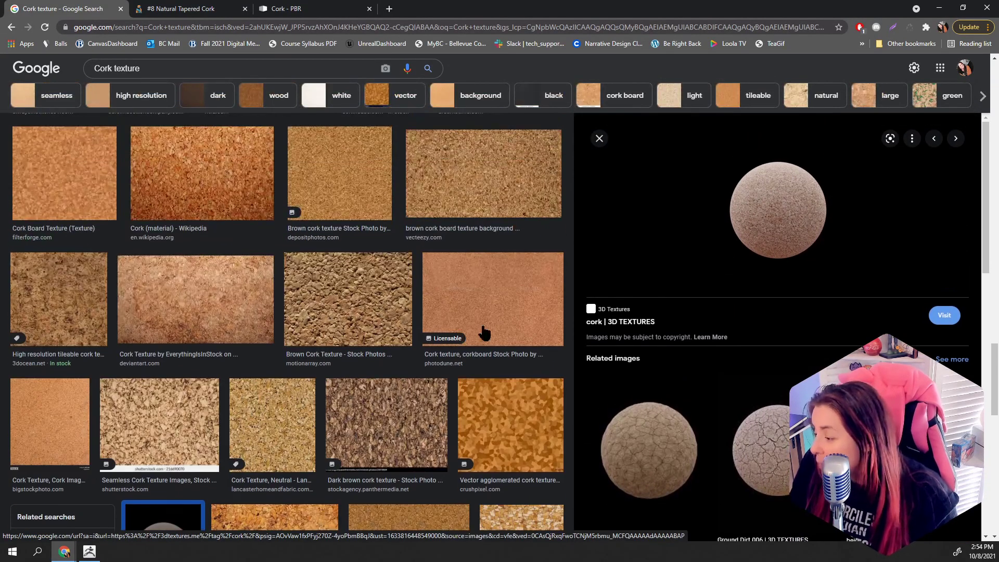
scroll(471, 328, "up", 6)
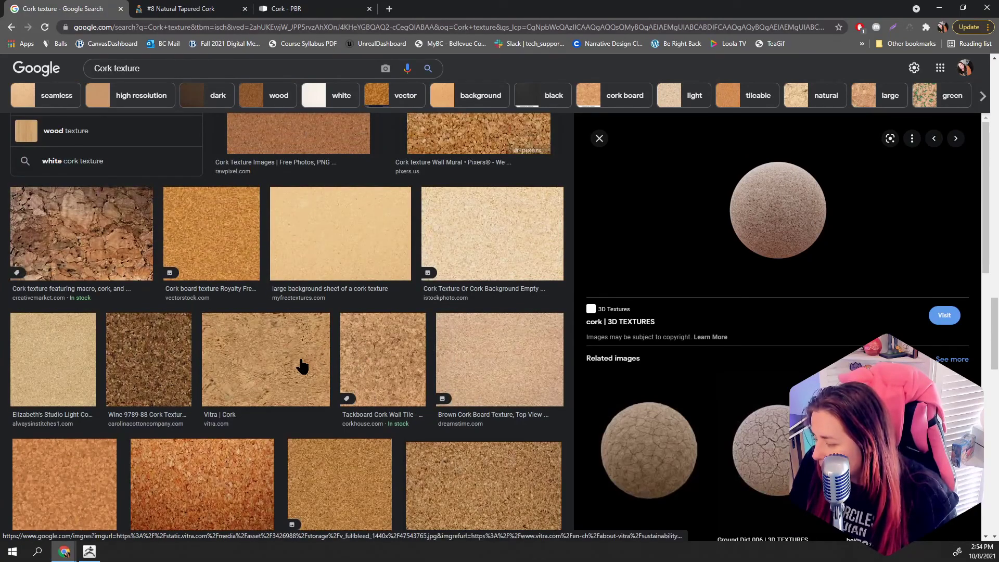
left_click(301, 366)
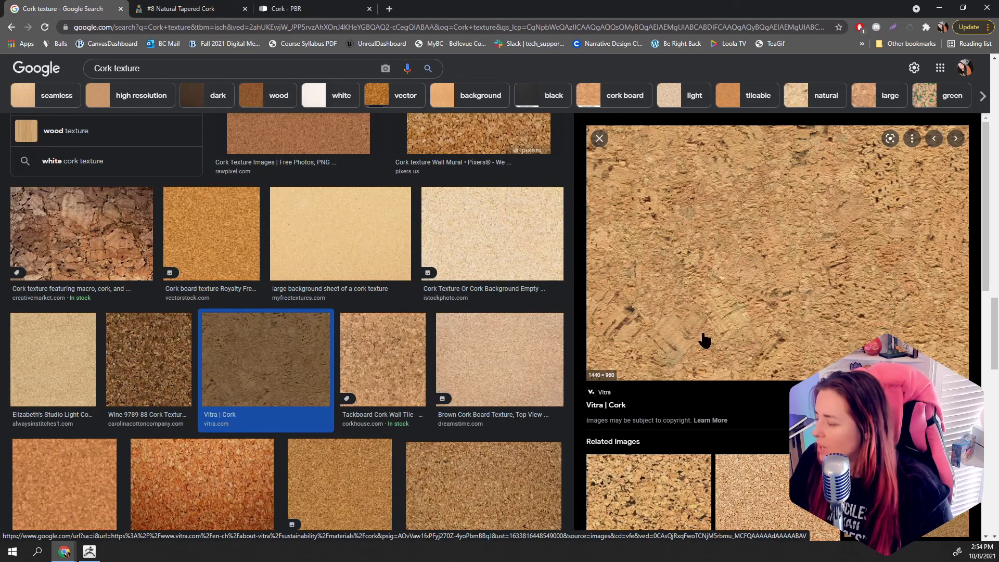
Step: Switch back to ZBrush and stamp faint surface texture onto the side cork's face with the Clay brush, undoing the last stamp
left_click_drag(598, 7, 0, 99)
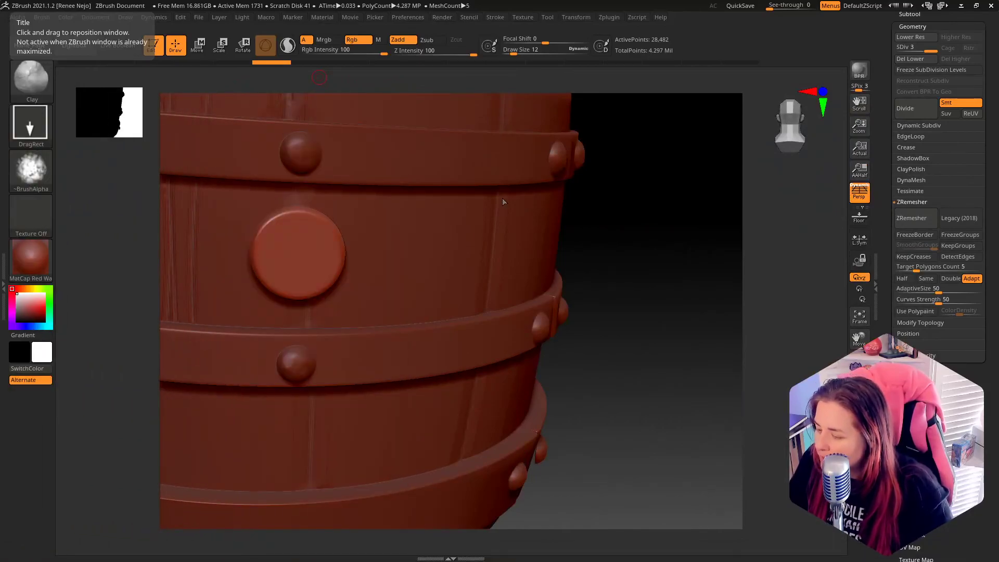
mouse_move(684, 241)
left_mouse_down()
mouse_move(685, 265)
mouse_move(674, 252)
left_mouse_up()
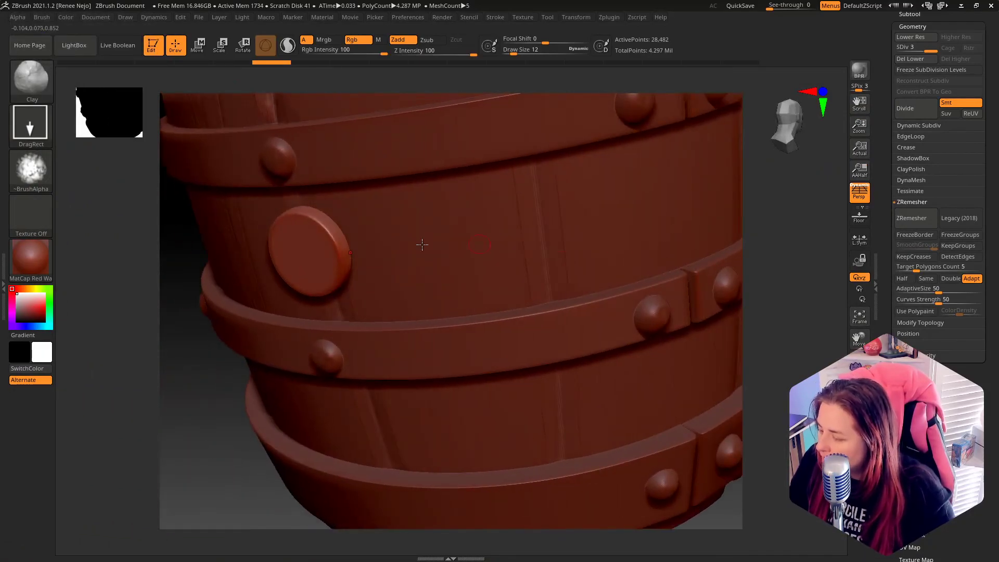
mouse_move(151, 249)
left_mouse_down()
mouse_move(179, 234)
mouse_move(627, 309)
mouse_move(493, 294)
mouse_move(479, 315)
mouse_move(479, 305)
left_mouse_up()
left_click_drag(486, 351, 485, 350)
left_click_drag(467, 298, 474, 312)
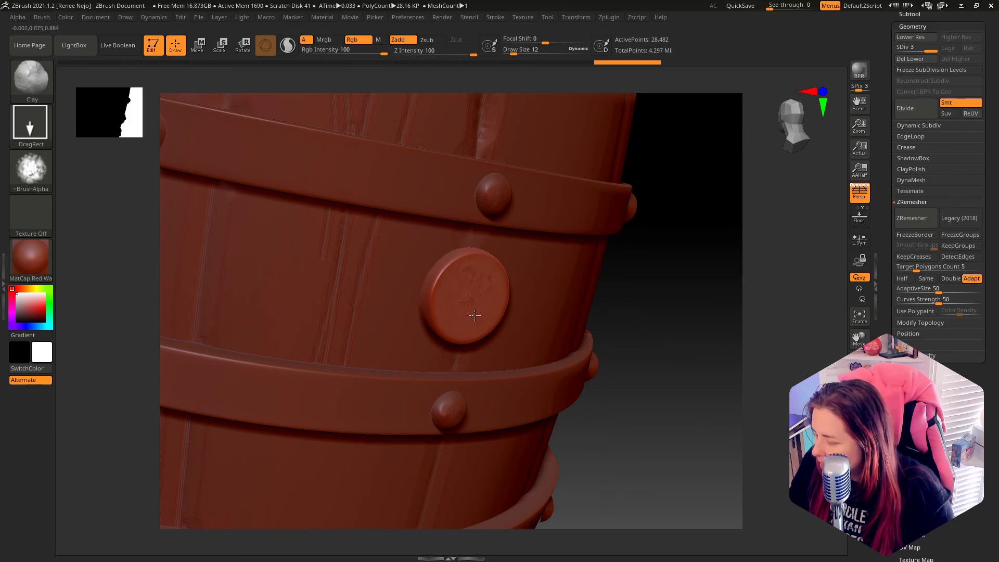
key("ctrl+z")
left_click_drag(669, 368, 640, 339)
mouse_move(686, 276)
left_mouse_down()
mouse_move(691, 314)
mouse_move(707, 321)
mouse_move(709, 364)
left_mouse_up()
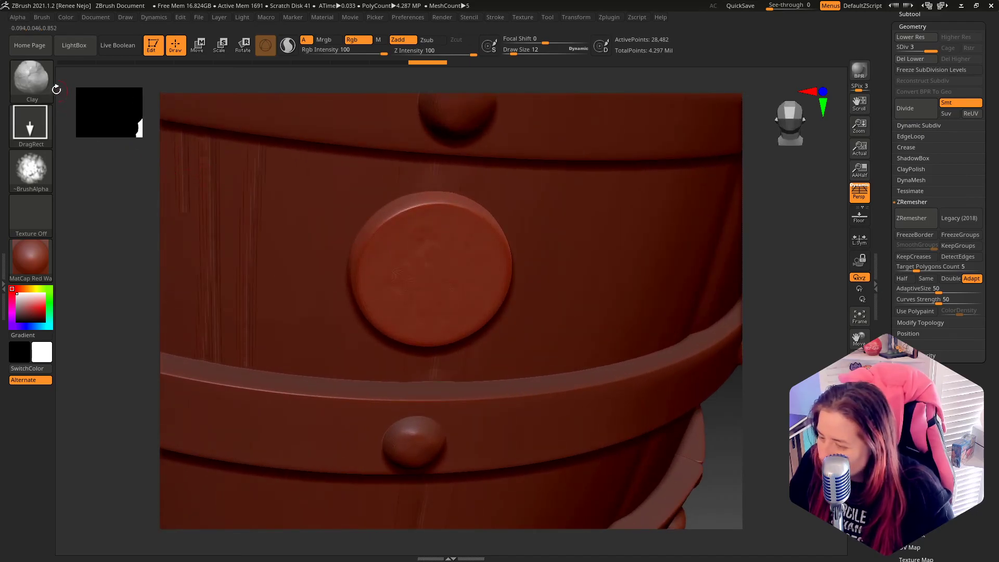
Step: Try stamping the cracked-stone Alpha 64 onto the side cork's face with the Clay brush
left_click(31, 169)
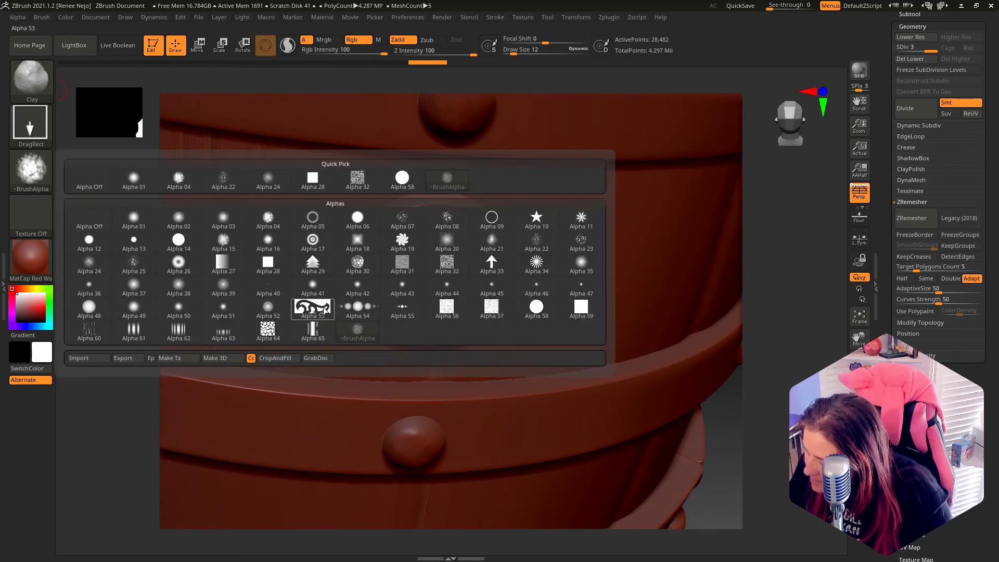
left_click(268, 328)
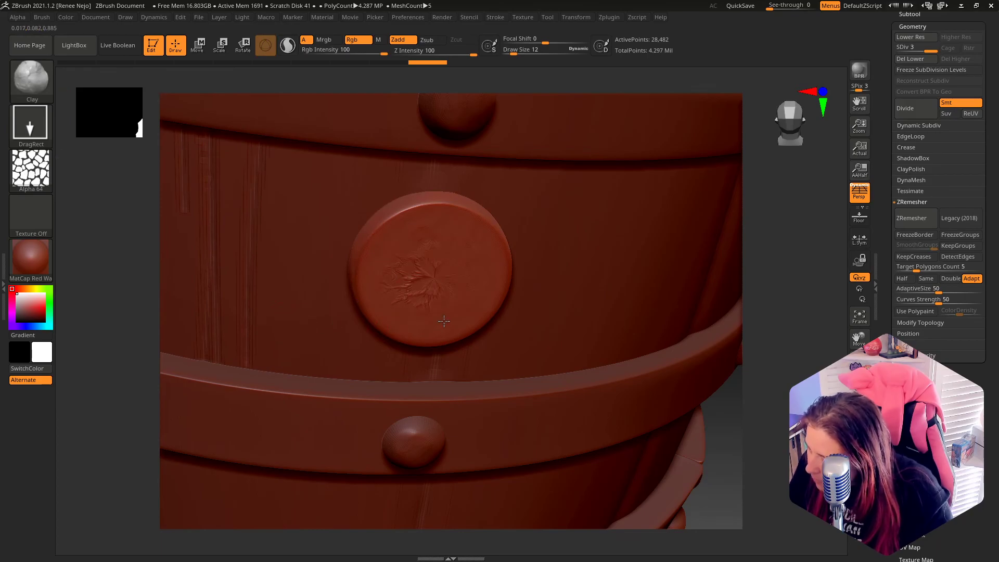
left_click_drag(453, 341, 453, 340)
key("ctrl+z")
mouse_move(434, 265)
left_mouse_down()
mouse_move(475, 344)
mouse_move(510, 361)
mouse_move(609, 464)
mouse_move(541, 396)
left_mouse_up()
key("ctrl+z")
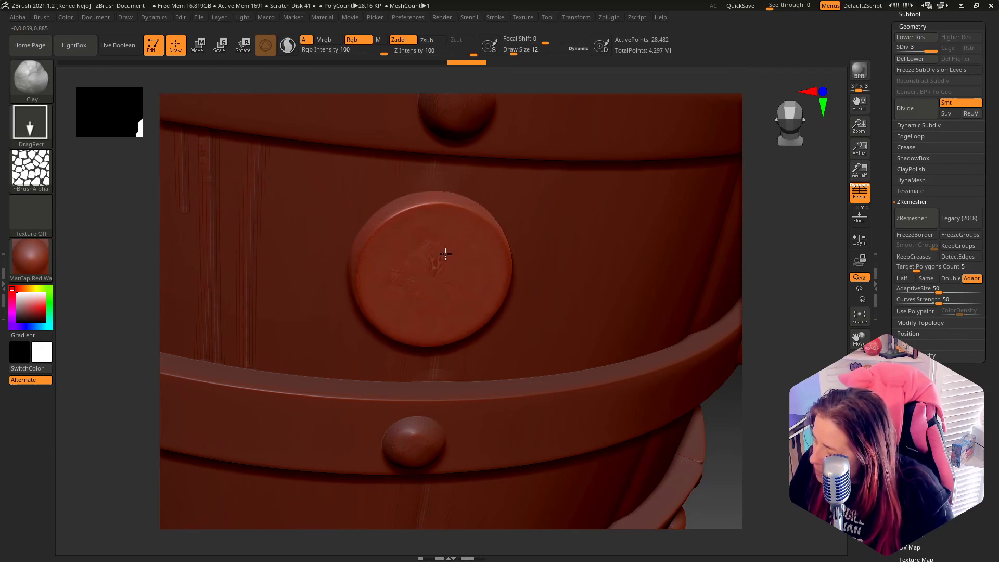
key("ctrl+z")
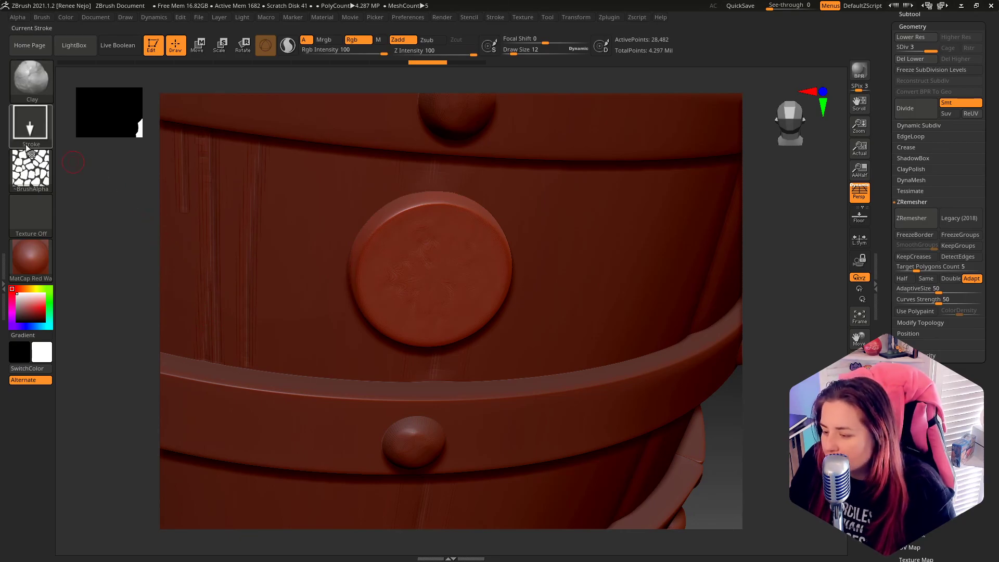
Step: Choose Alpha 56 for the Clay brush and stamp its crack pattern across the side cork's face
mouse_move(33, 174)
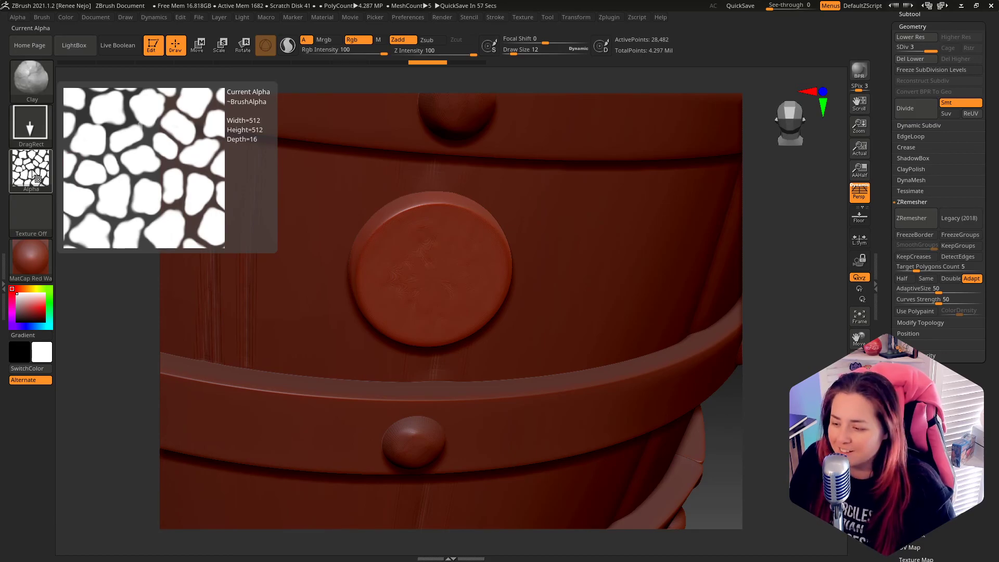
left_click(33, 174)
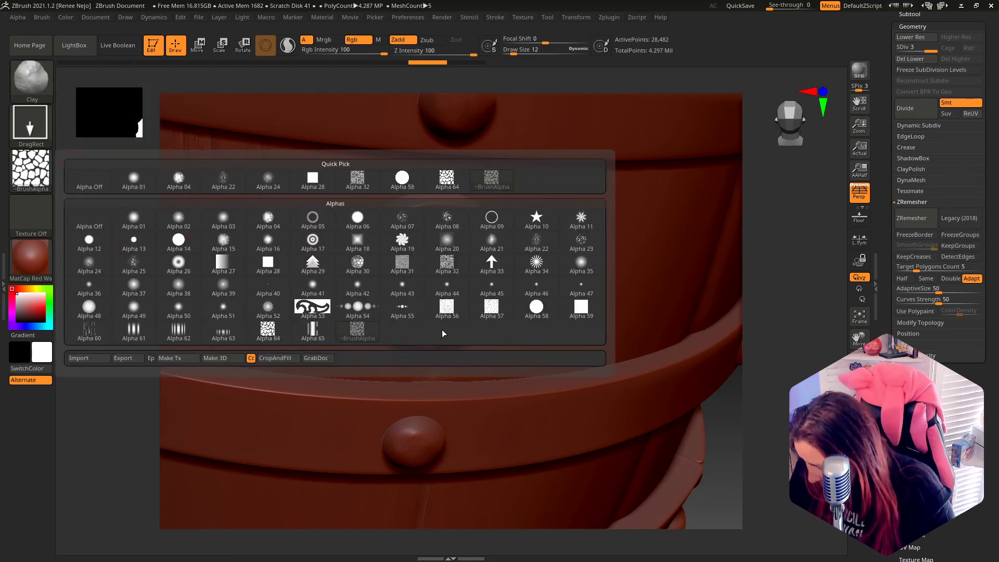
left_click(454, 311)
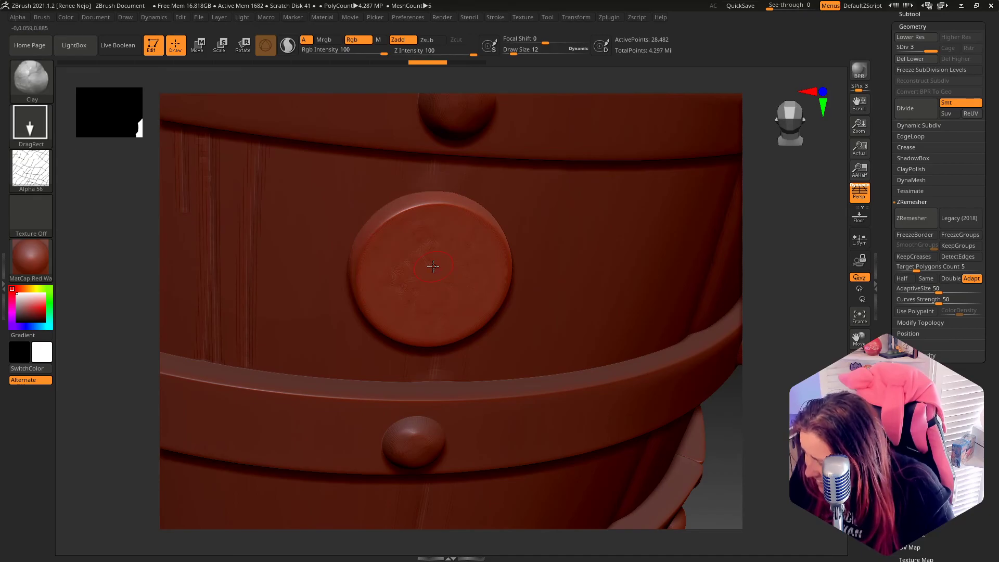
mouse_move(466, 322)
left_mouse_down()
mouse_move(475, 367)
mouse_move(468, 324)
mouse_move(470, 345)
left_mouse_up()
Step: Select the Noise brush and roughen the side cork's face with freehand strokes
left_click(32, 81)
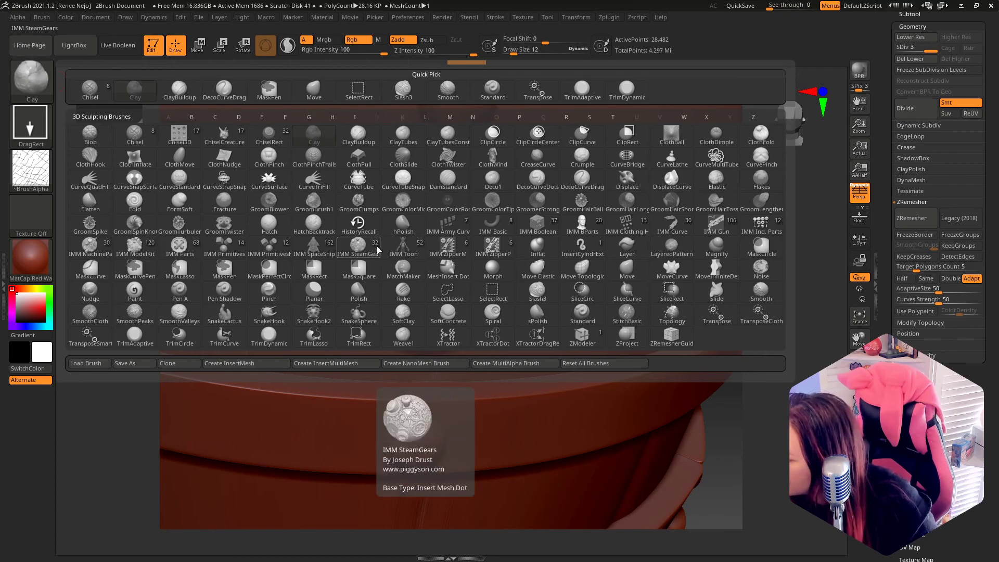
key("n")
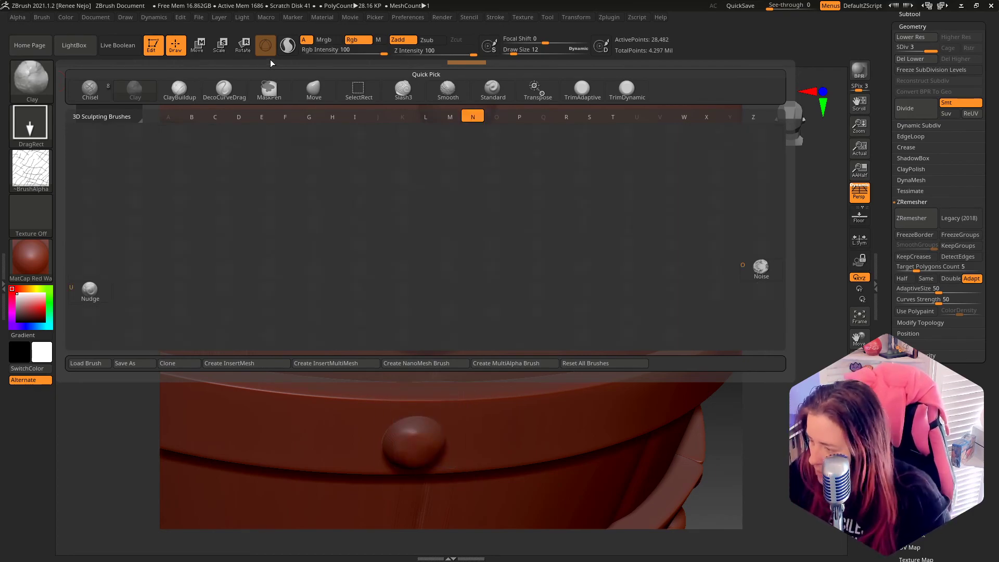
left_click(763, 272)
left_click_drag(371, 272, 414, 255)
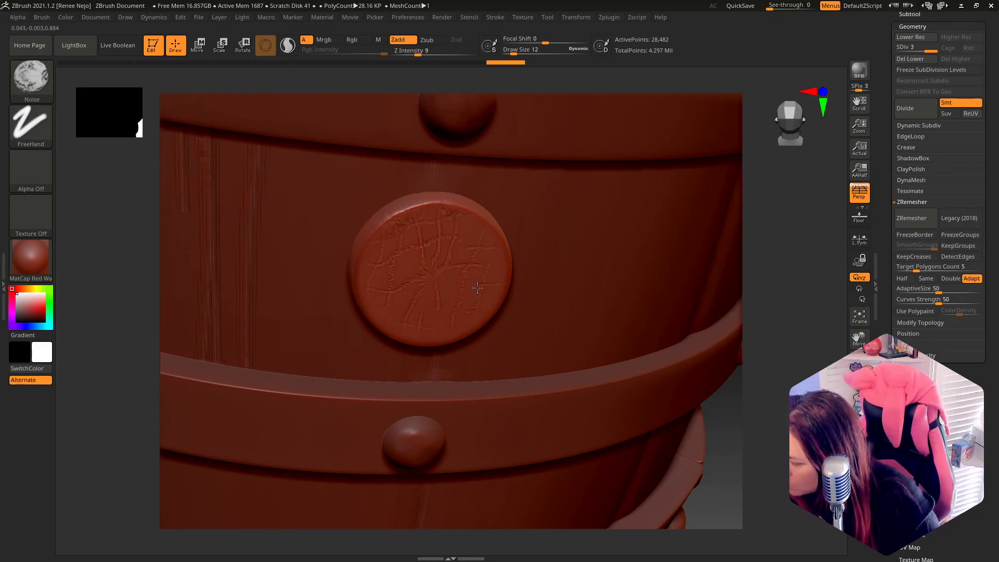
left_click_drag(495, 275, 483, 285)
mouse_move(415, 297)
left_mouse_down()
mouse_move(462, 298)
mouse_move(442, 307)
mouse_move(458, 310)
left_mouse_up()
mouse_move(494, 307)
left_mouse_down()
mouse_move(460, 229)
mouse_move(470, 234)
left_mouse_up()
Step: Inspect the side cork in profile and step back through the excessive Noise strokes, redoing one undone step
mouse_move(734, 423)
left_mouse_down()
mouse_move(744, 444)
mouse_move(707, 404)
mouse_move(684, 453)
mouse_move(672, 430)
mouse_move(692, 442)
mouse_move(685, 428)
mouse_move(669, 423)
left_mouse_up()
key("ctrl")
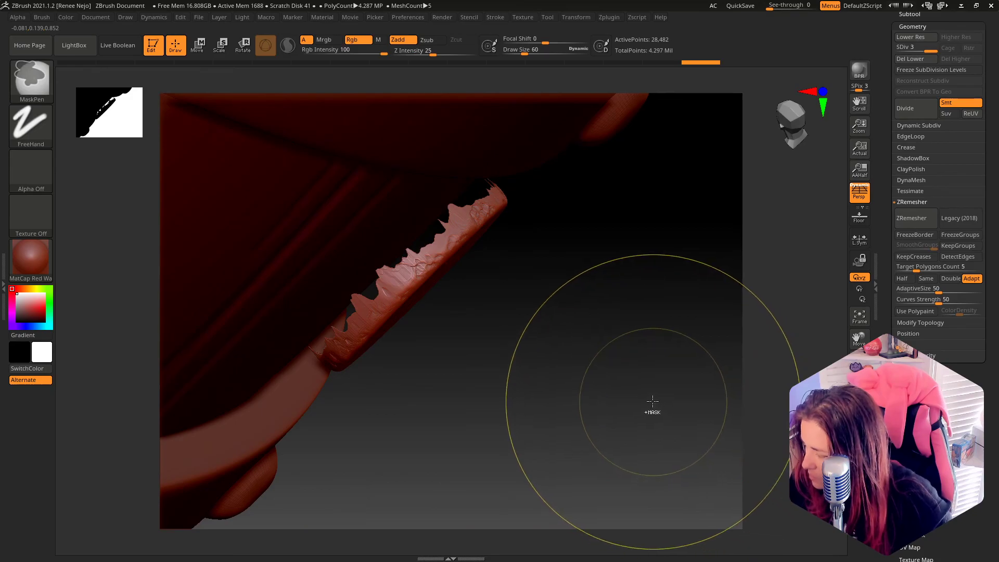
key("ctrl+z")
key("ctrl+z")
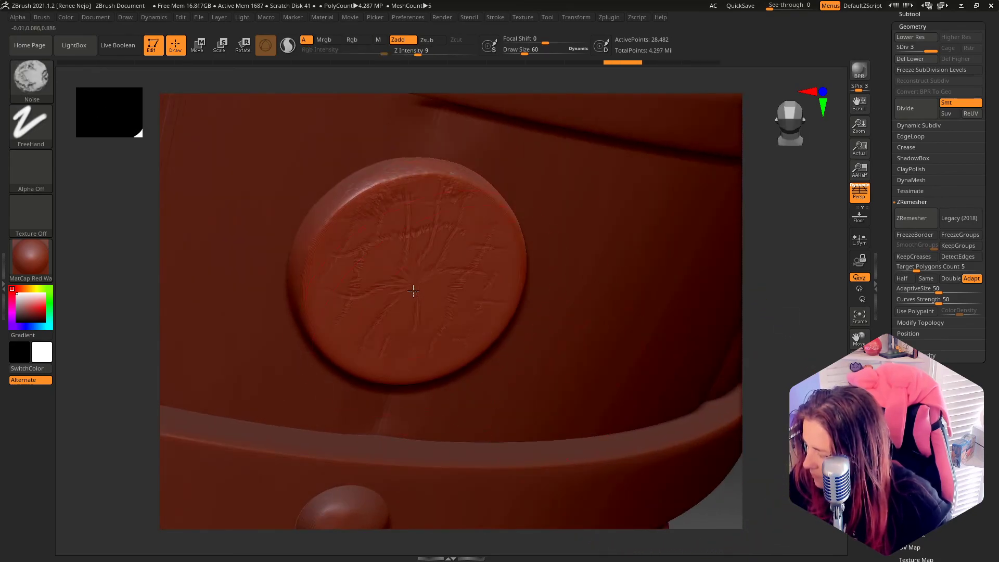
key("ctrl+shift+z")
Step: Roughen the face of the round cork on the barrel's lid with the Noise brush at draw size 60
mouse_move(739, 435)
left_mouse_down("ctrl+shift")
mouse_move(707, 493)
mouse_move(692, 303)
mouse_move(679, 399)
mouse_move(668, 386)
left_mouse_up("ctrl+shift")
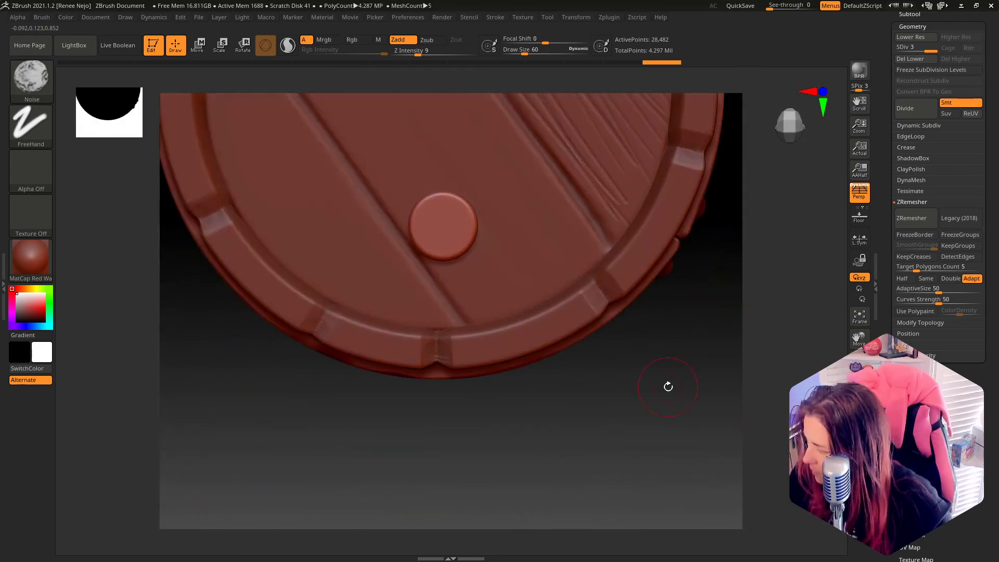
mouse_move(445, 245)
left_mouse_down()
mouse_move(436, 222)
mouse_move(471, 224)
mouse_move(463, 220)
left_mouse_up()
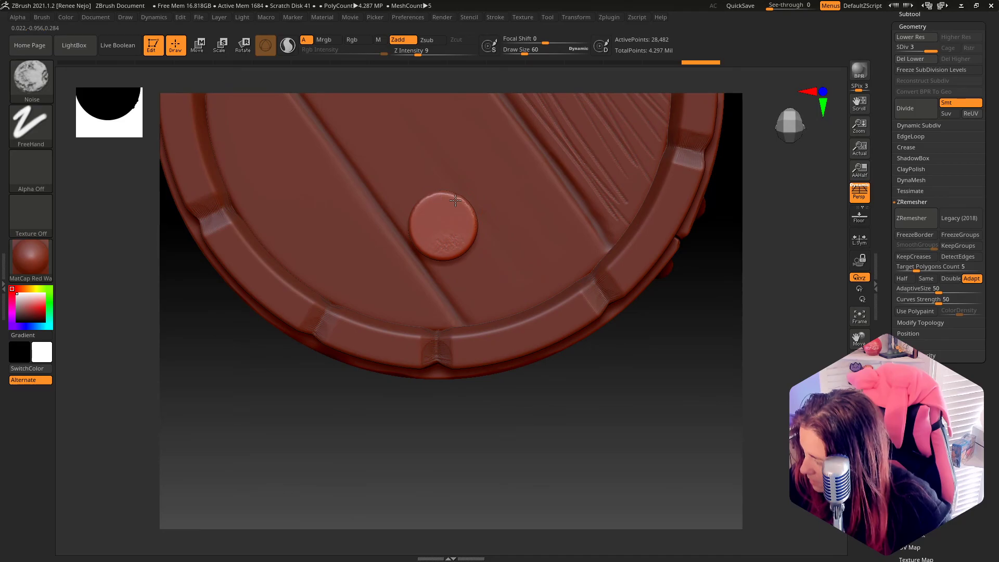
left_click_drag(623, 435, 633, 390)
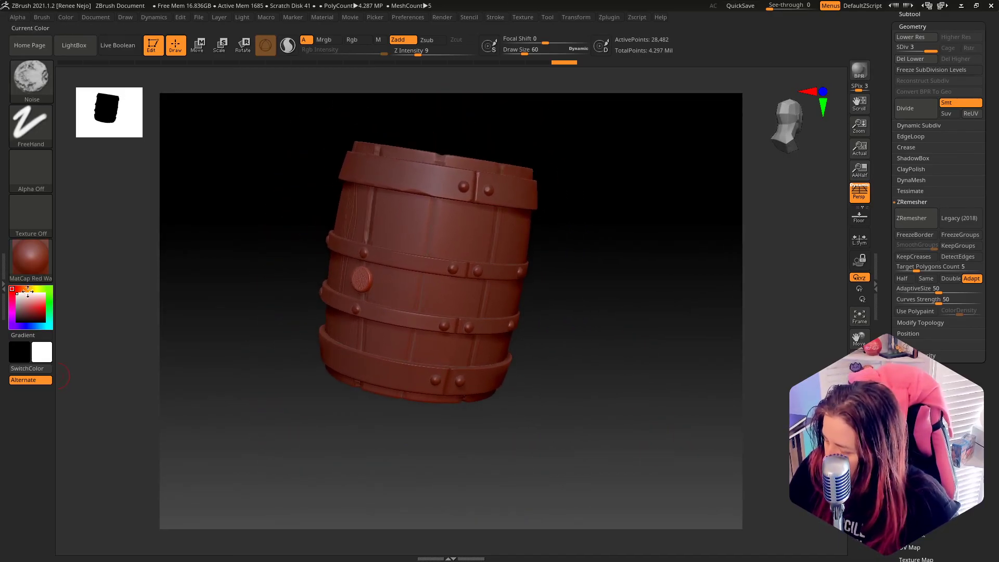
Step: Try the ToyPlastic and MatCap Gray materials on the barrel and view it from different angles
left_click(28, 269)
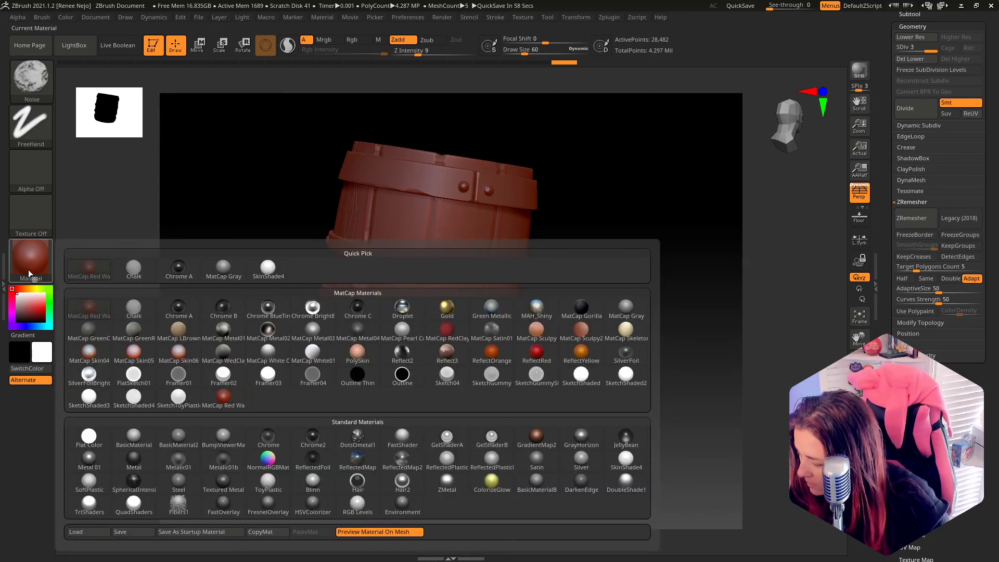
left_click(260, 486)
left_click_drag(598, 414, 572, 416)
left_click(39, 267)
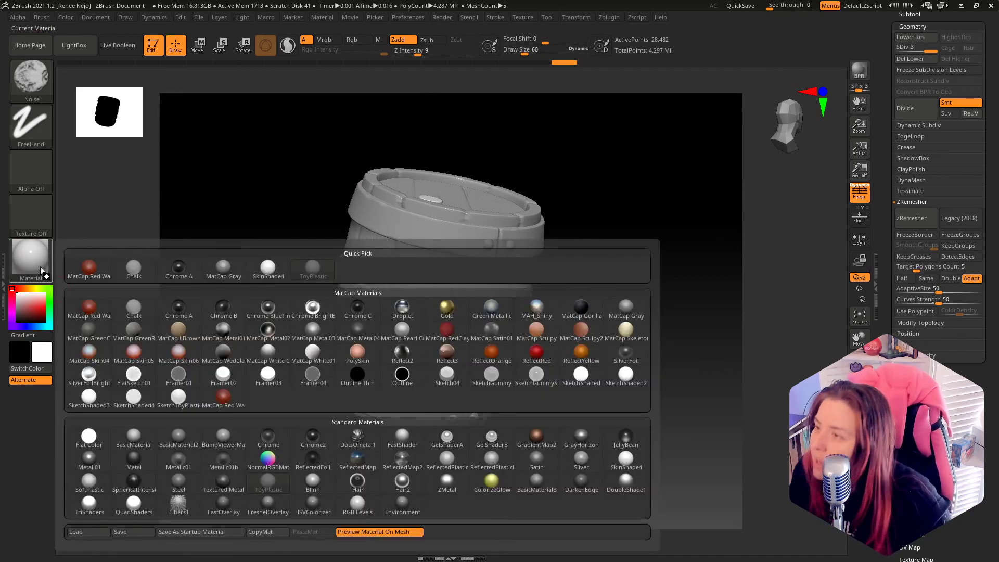
left_click(39, 266)
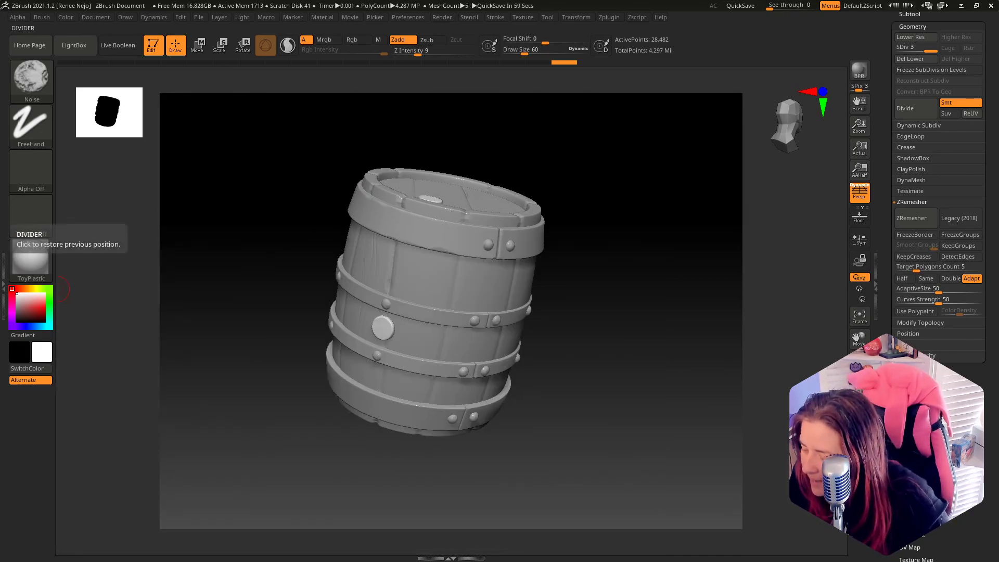
left_click(33, 262)
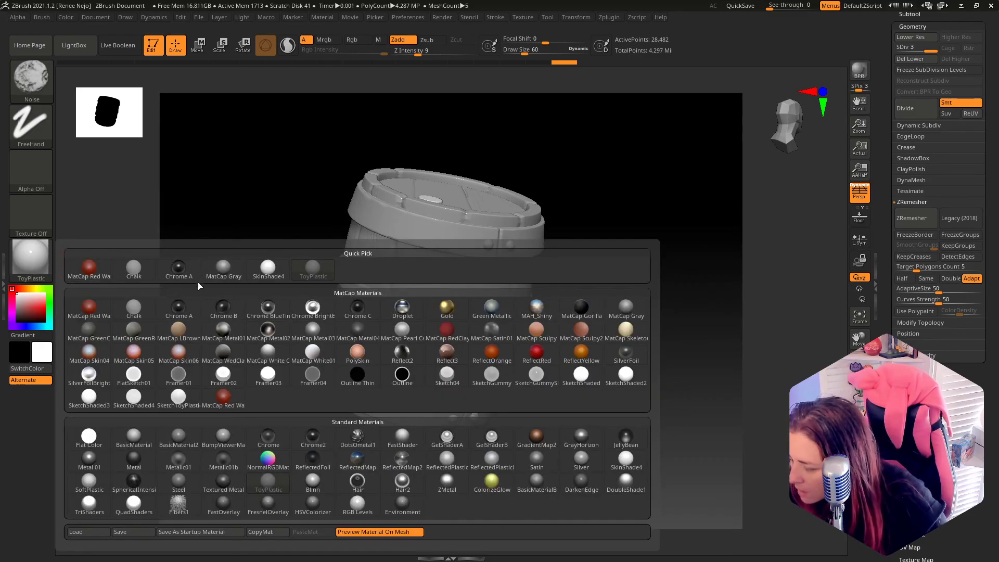
left_click(232, 270)
left_click_drag(569, 394, 559, 392)
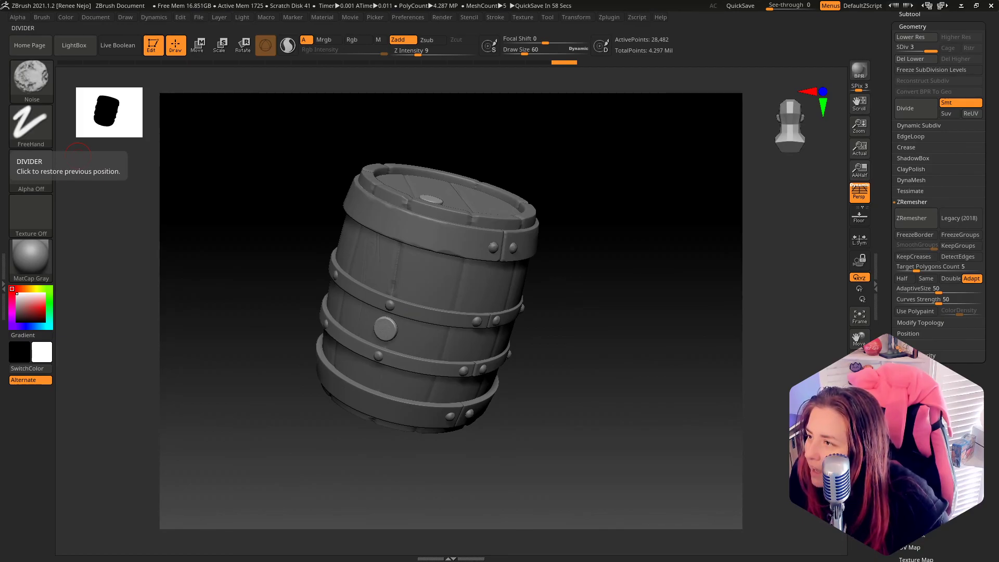
left_click_drag(582, 453, 624, 447)
Step: Compare the MatCap Metal03 and Green Metallic materials on the barrel with the reference image
left_click(30, 257)
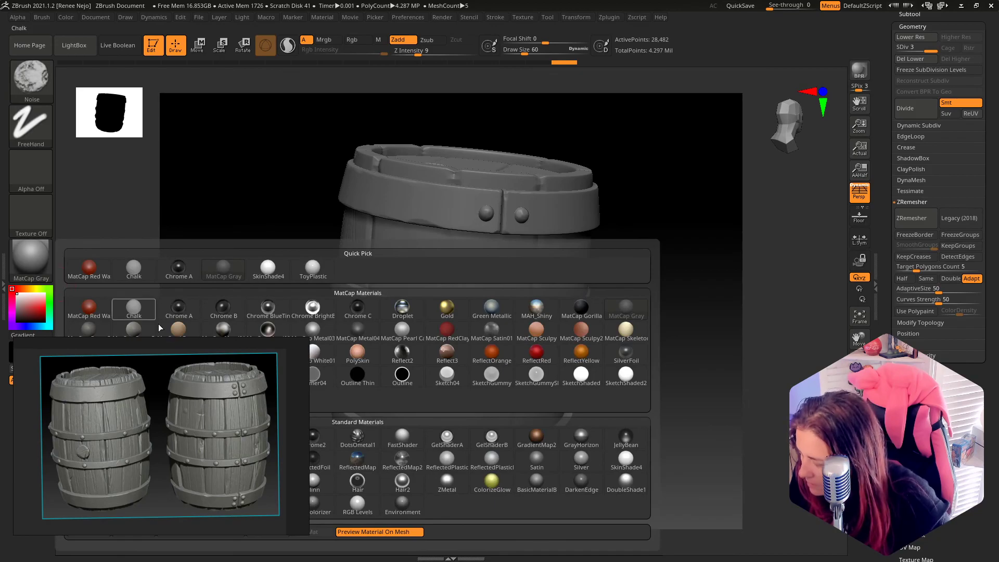
left_click(297, 330)
mouse_move(646, 408)
left_mouse_down()
mouse_move(658, 426)
mouse_move(650, 420)
left_mouse_up()
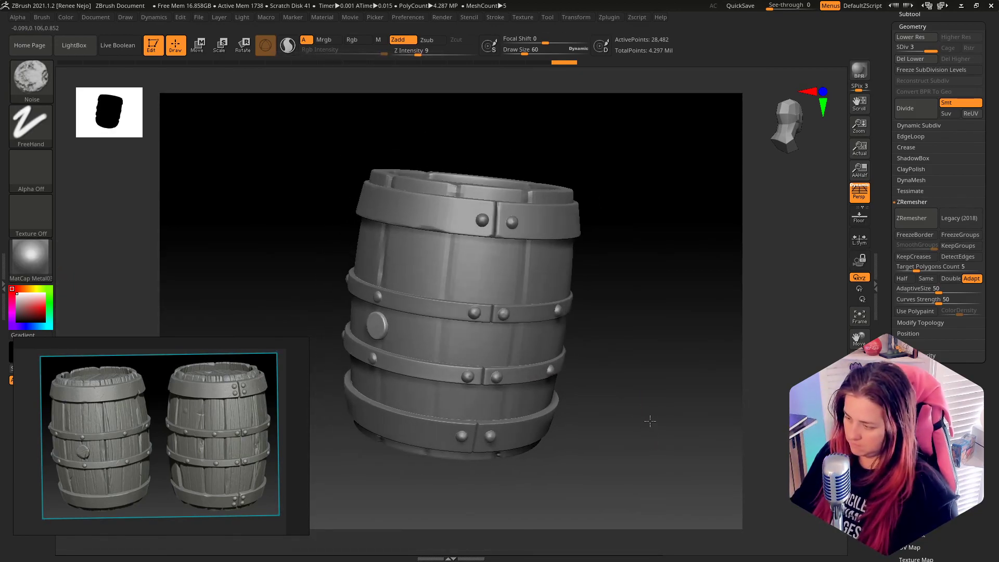
left_click(29, 256)
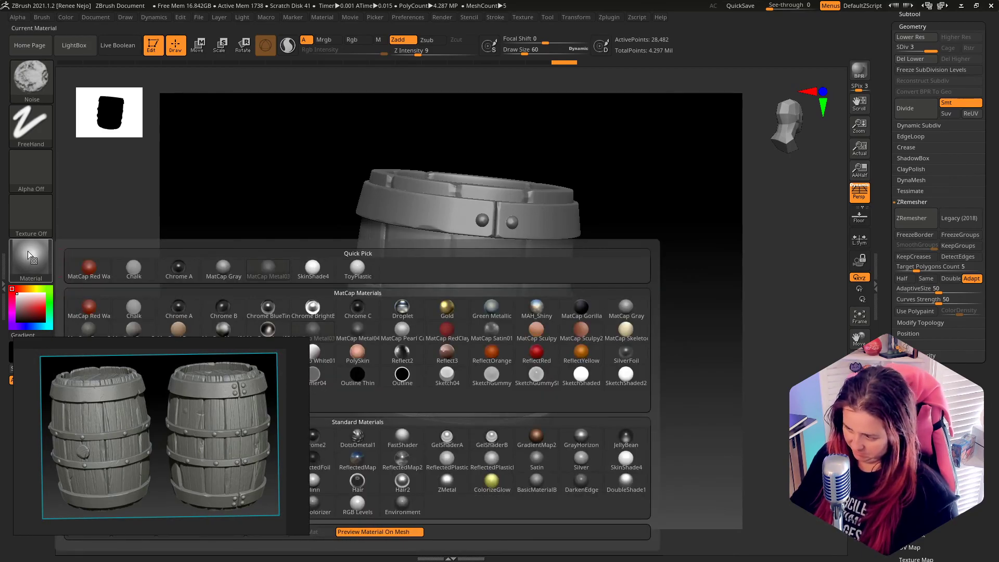
left_click(491, 307)
right_click(624, 421)
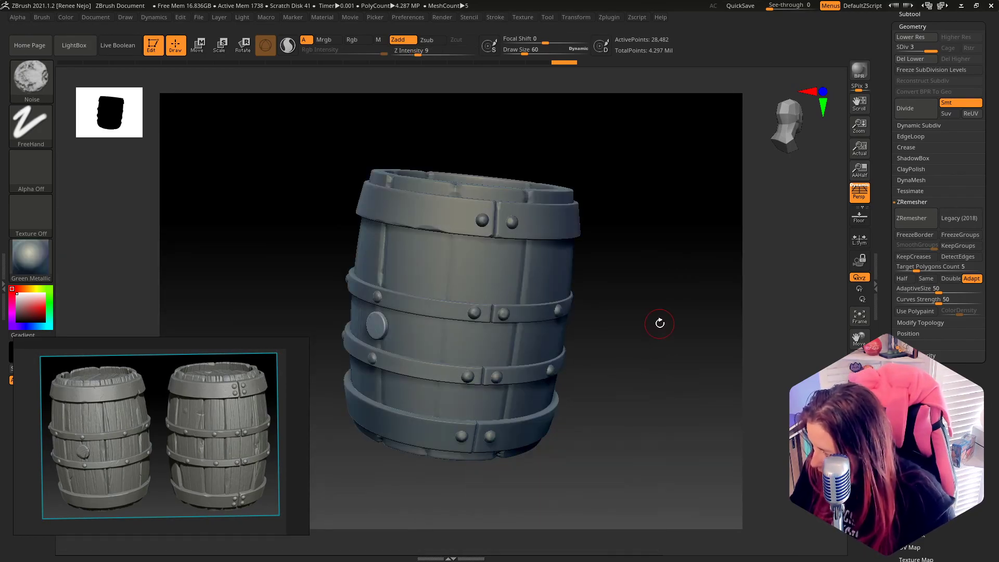
Step: Try the MatCap Pearl and MatCap GreenRoma materials on the barrel against the reference
left_click(29, 270)
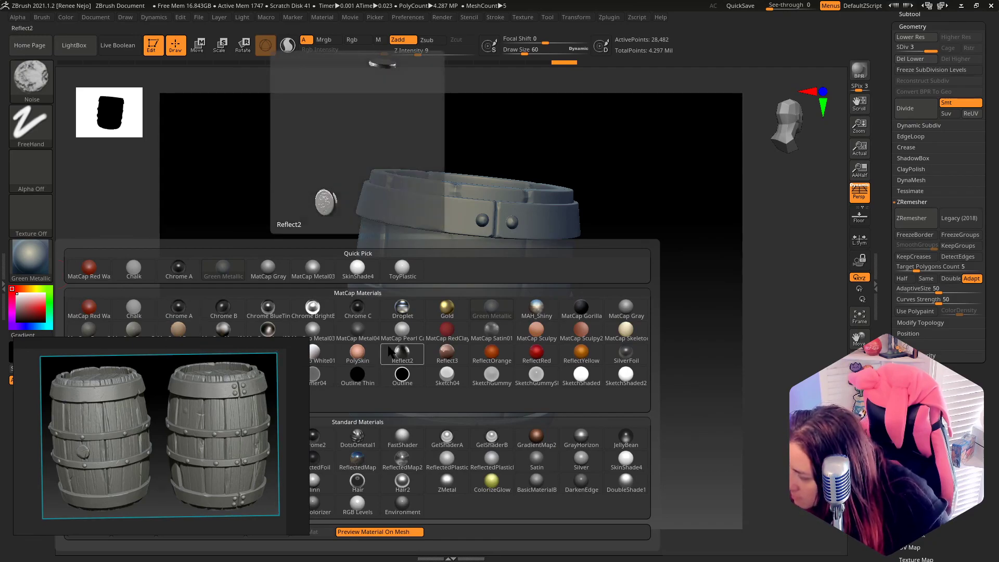
left_click(401, 330)
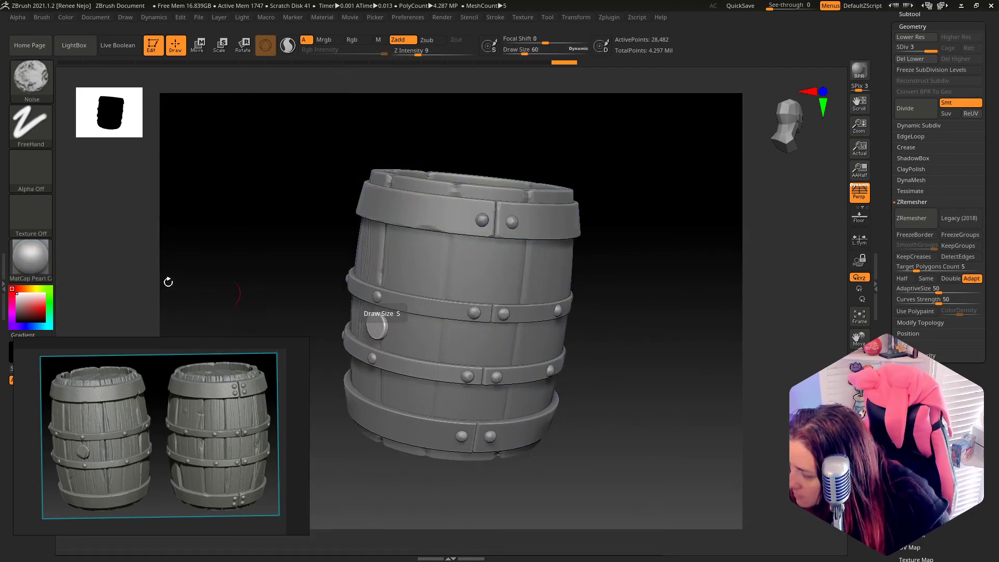
left_click(25, 263)
mouse_move(134, 328)
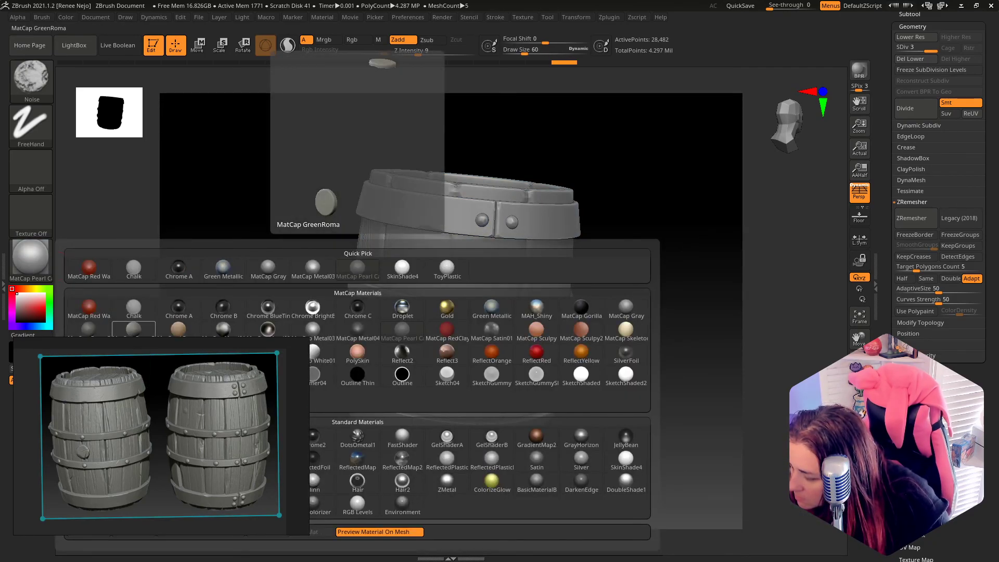
left_click(142, 329)
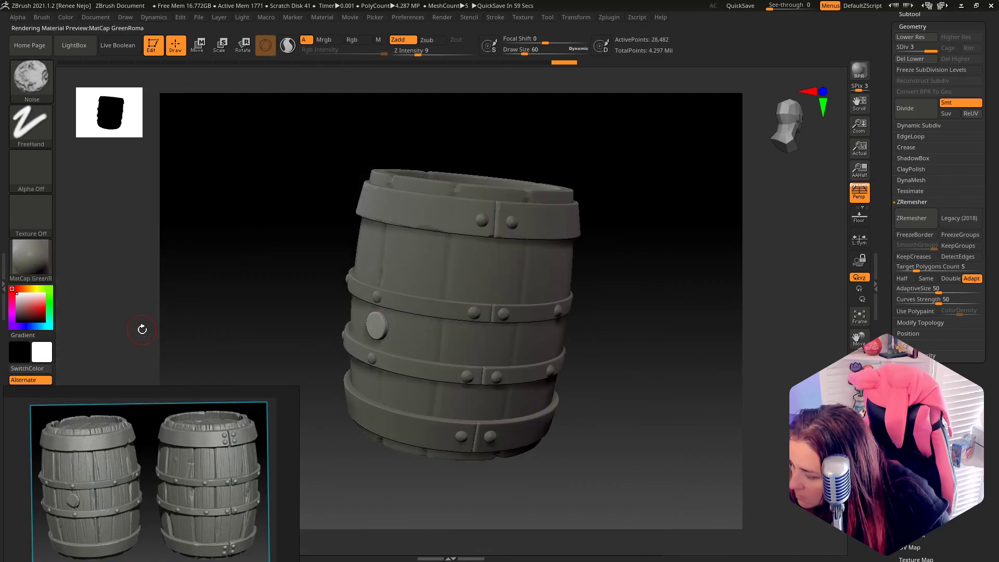
Step: Apply the MatCap Metal03 material to the barrel and reposition the reference image and model for a side-by-side comparison
left_click(31, 257)
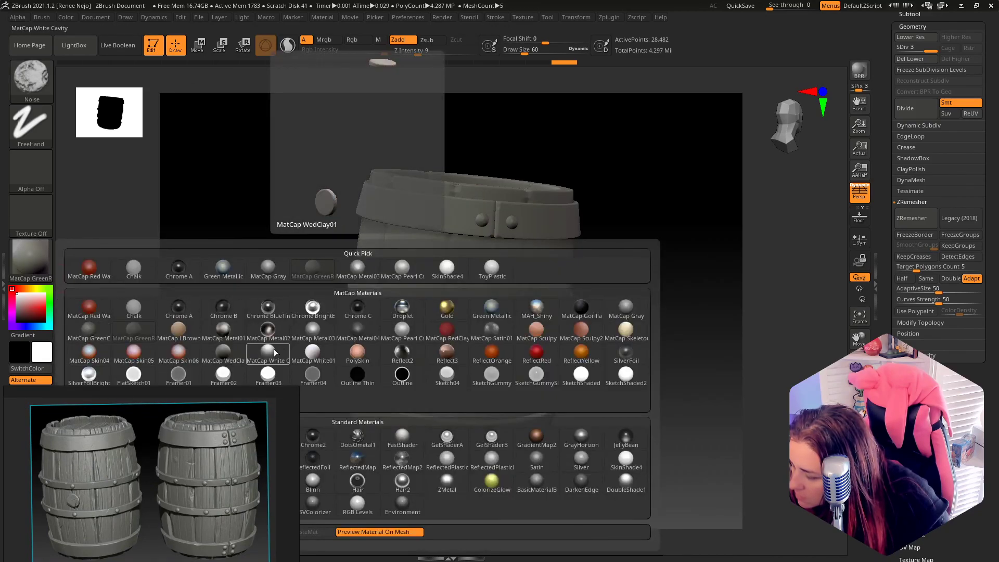
left_click(313, 335)
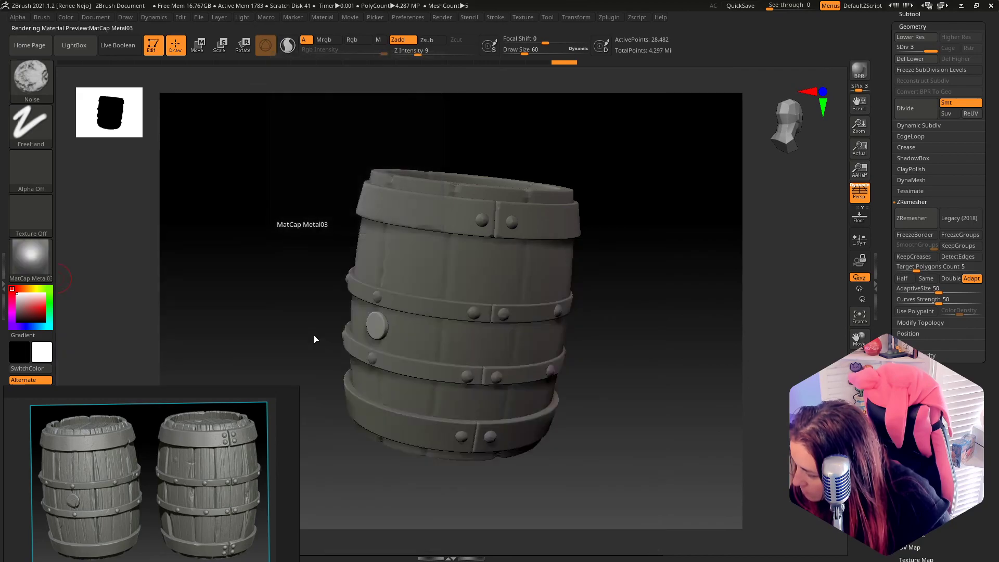
right_click(300, 441)
right_click_drag(229, 480, 233, 462)
left_click_drag(629, 442, 724, 184)
left_click_drag(685, 292, 687, 257, "alt")
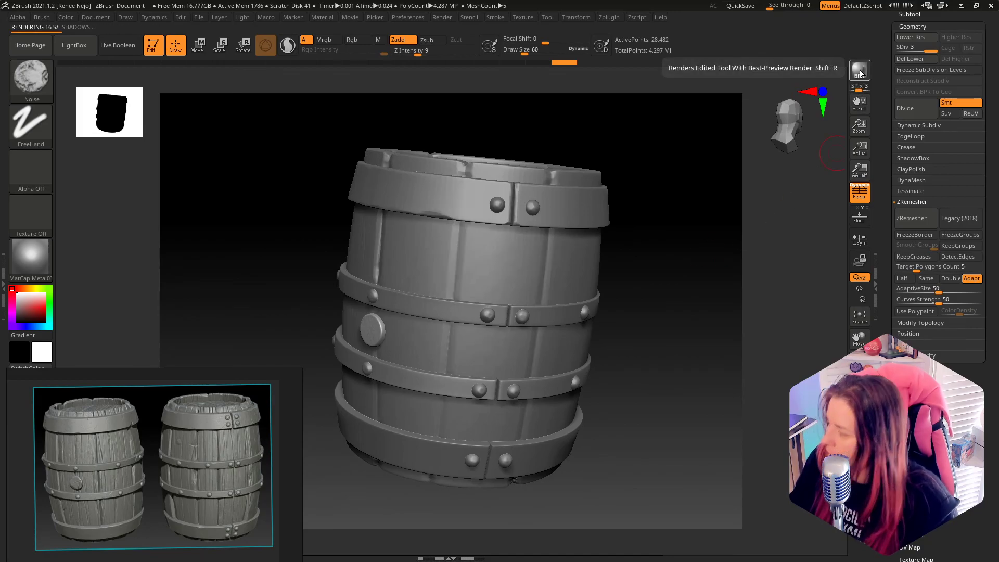